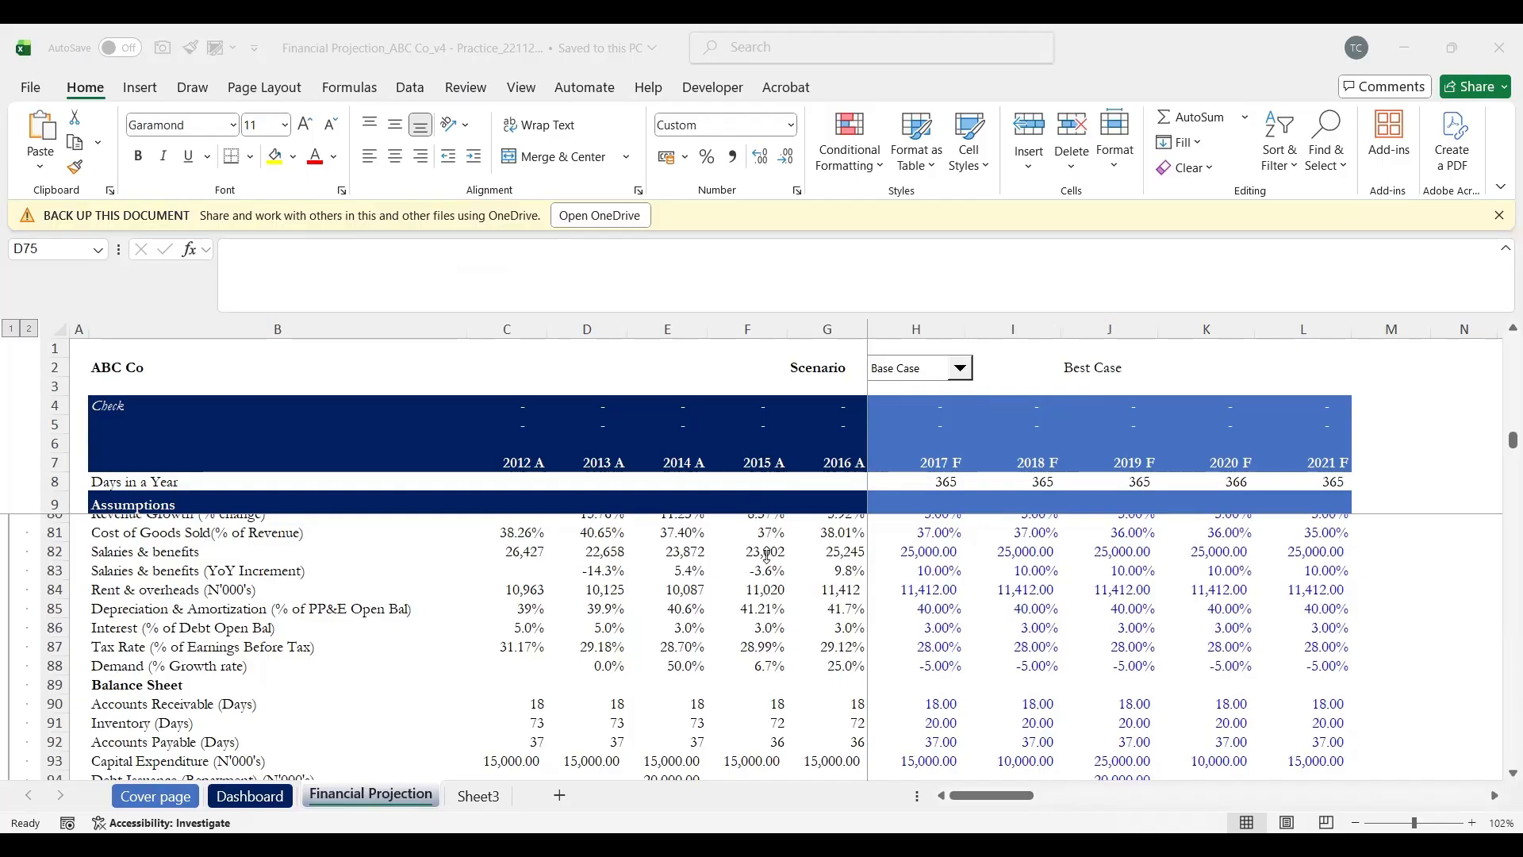
# Step: Select the Live Case assumptions from 2017 revenue growth across to 2021, down to Macroeconomics
pyautogui.scroll(-1, 767, 555)
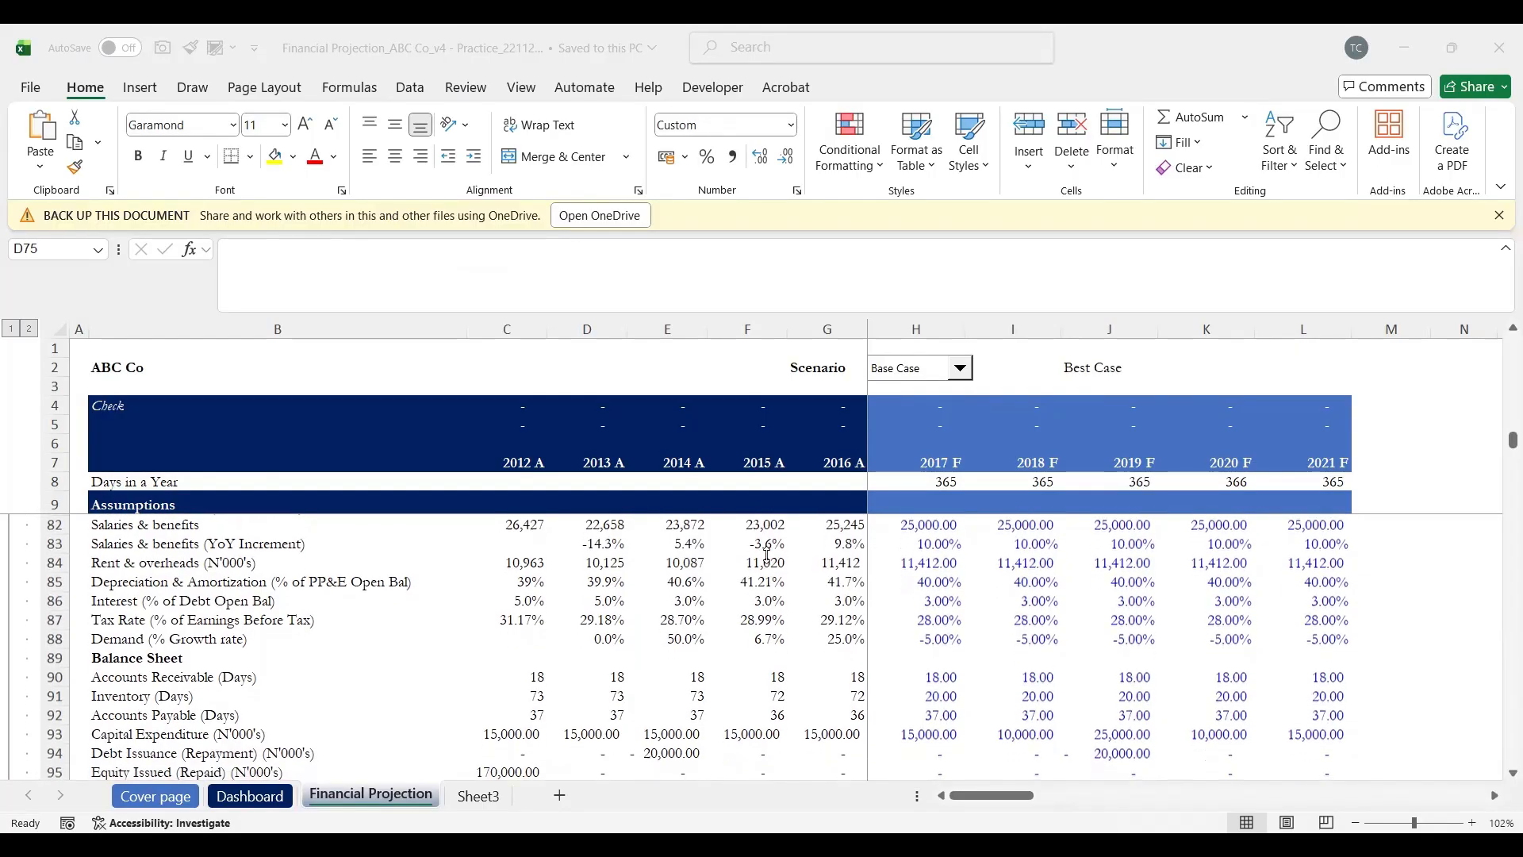
pyautogui.scroll(-1, 767, 556)
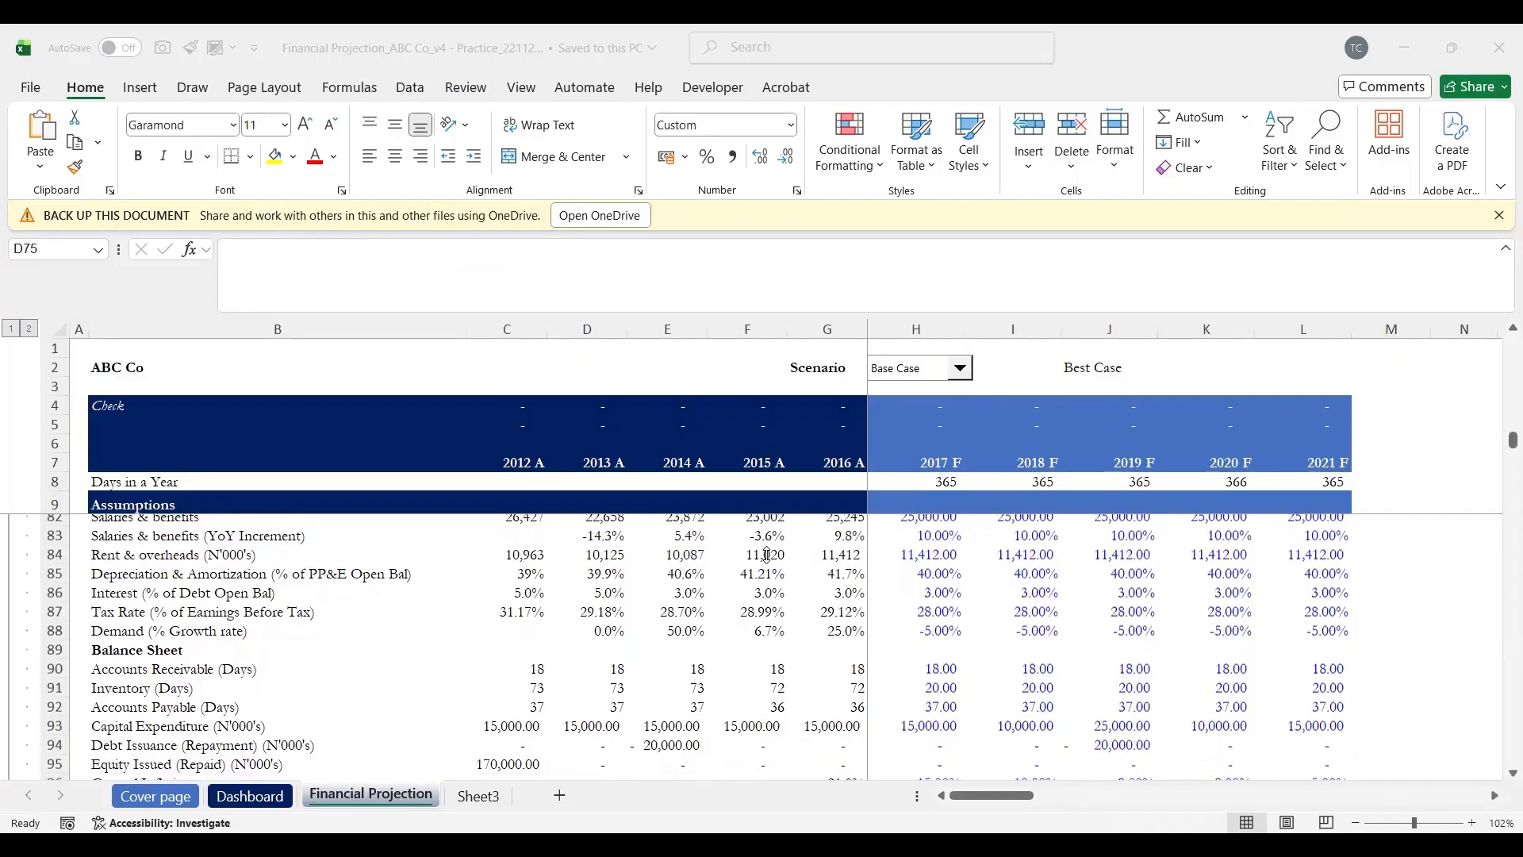
pyautogui.scroll(-3, 767, 553)
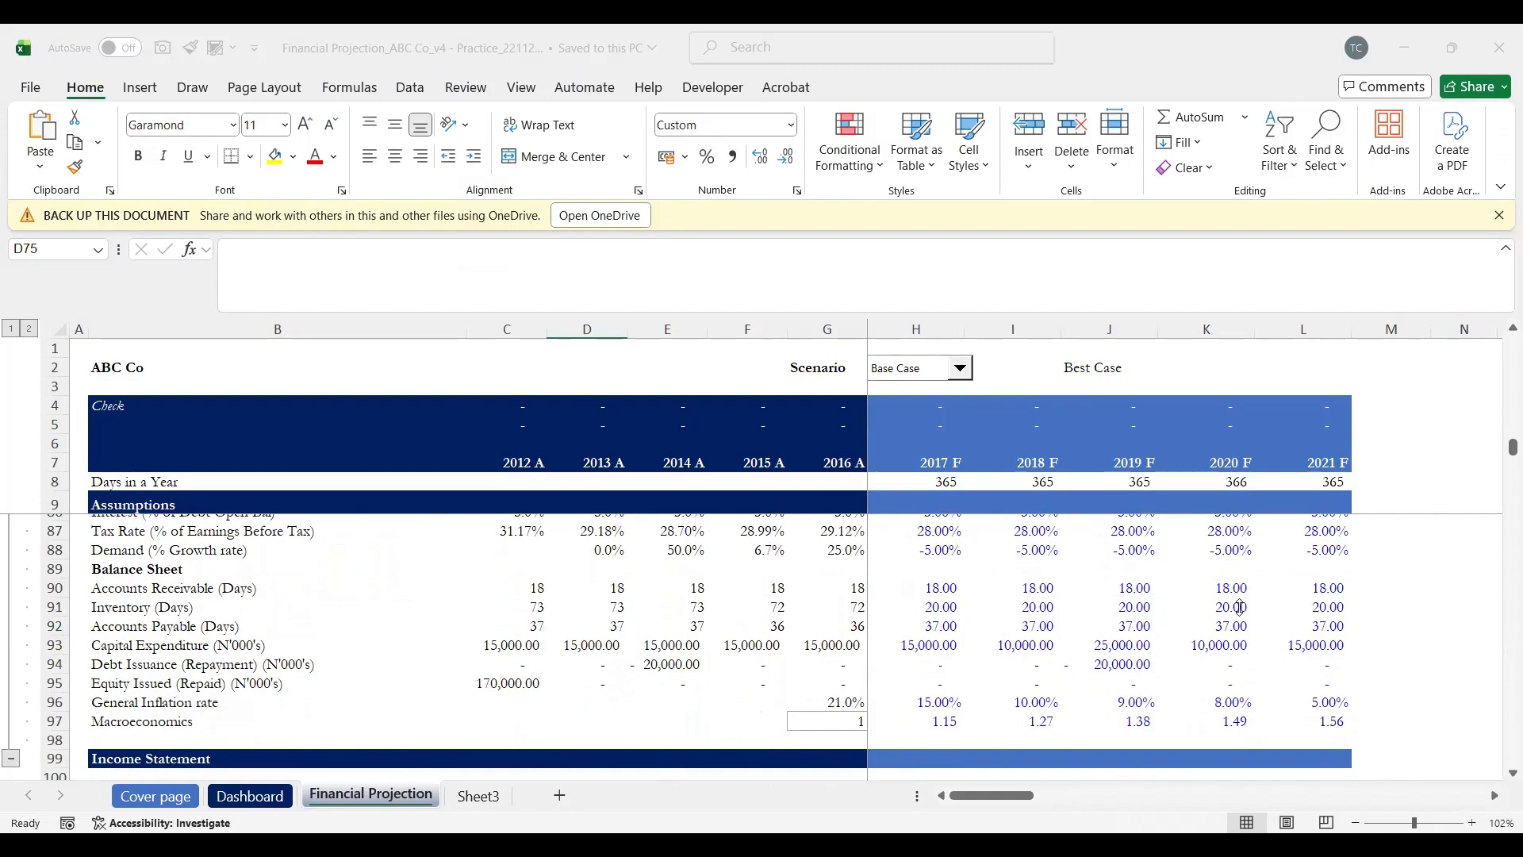
pyautogui.scroll(-4, 1240, 607)
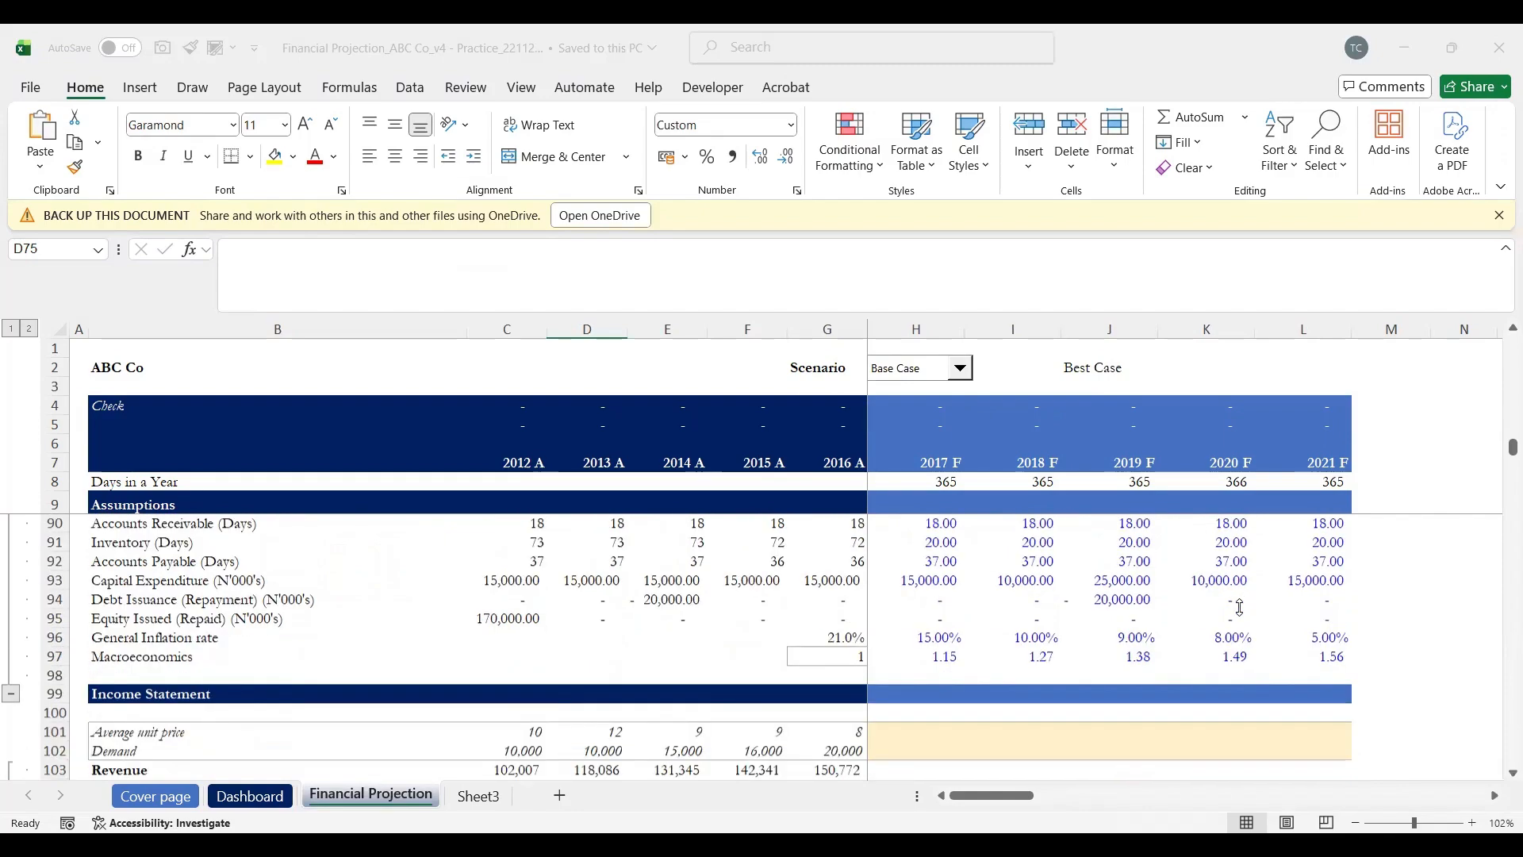
pyautogui.scroll(-2, 1240, 607)
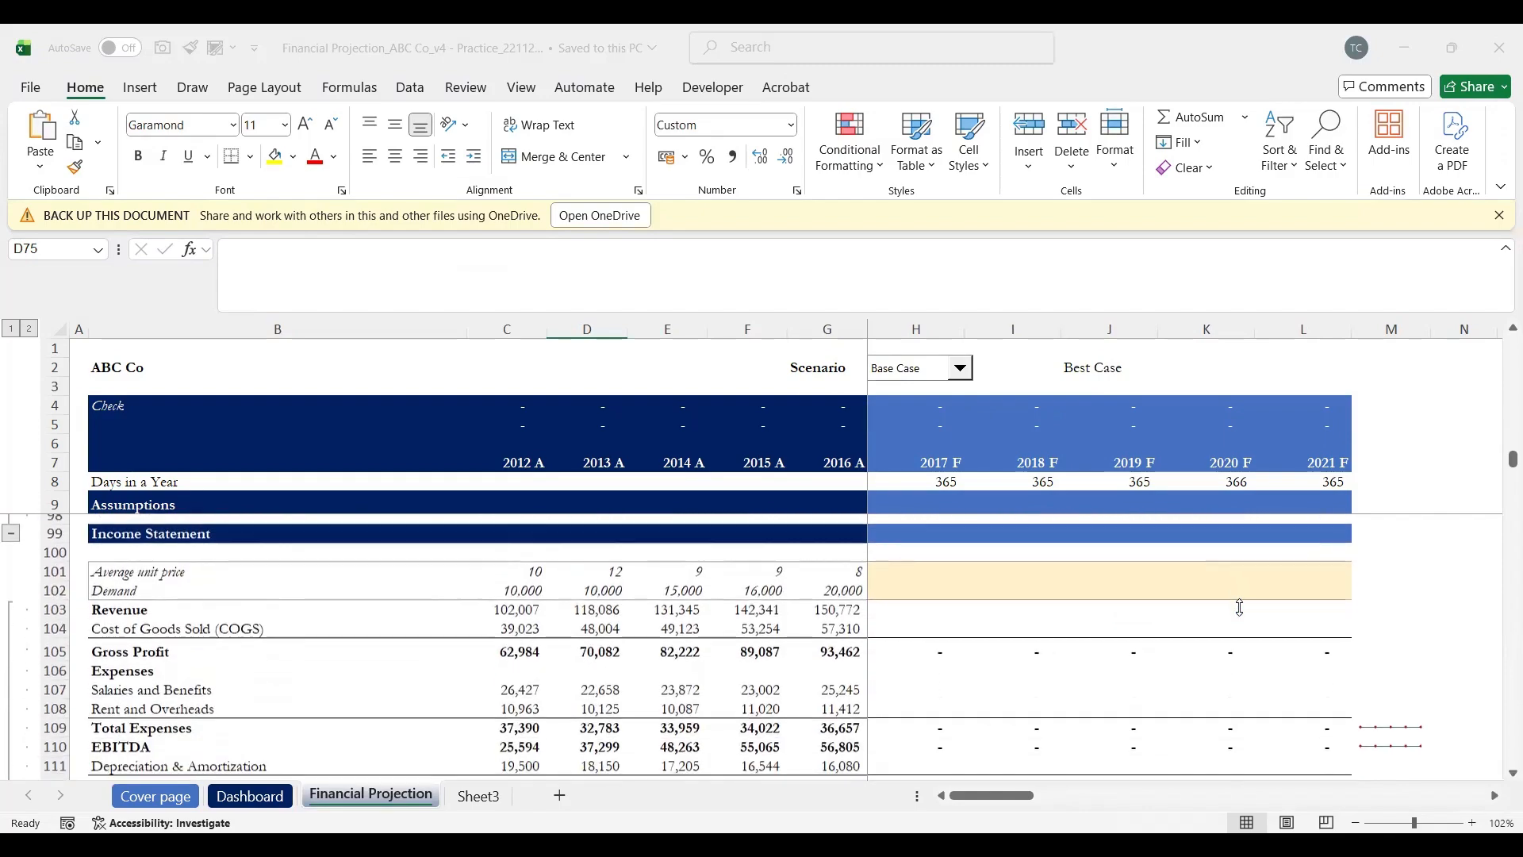
pyautogui.scroll(5, 1078, 543)
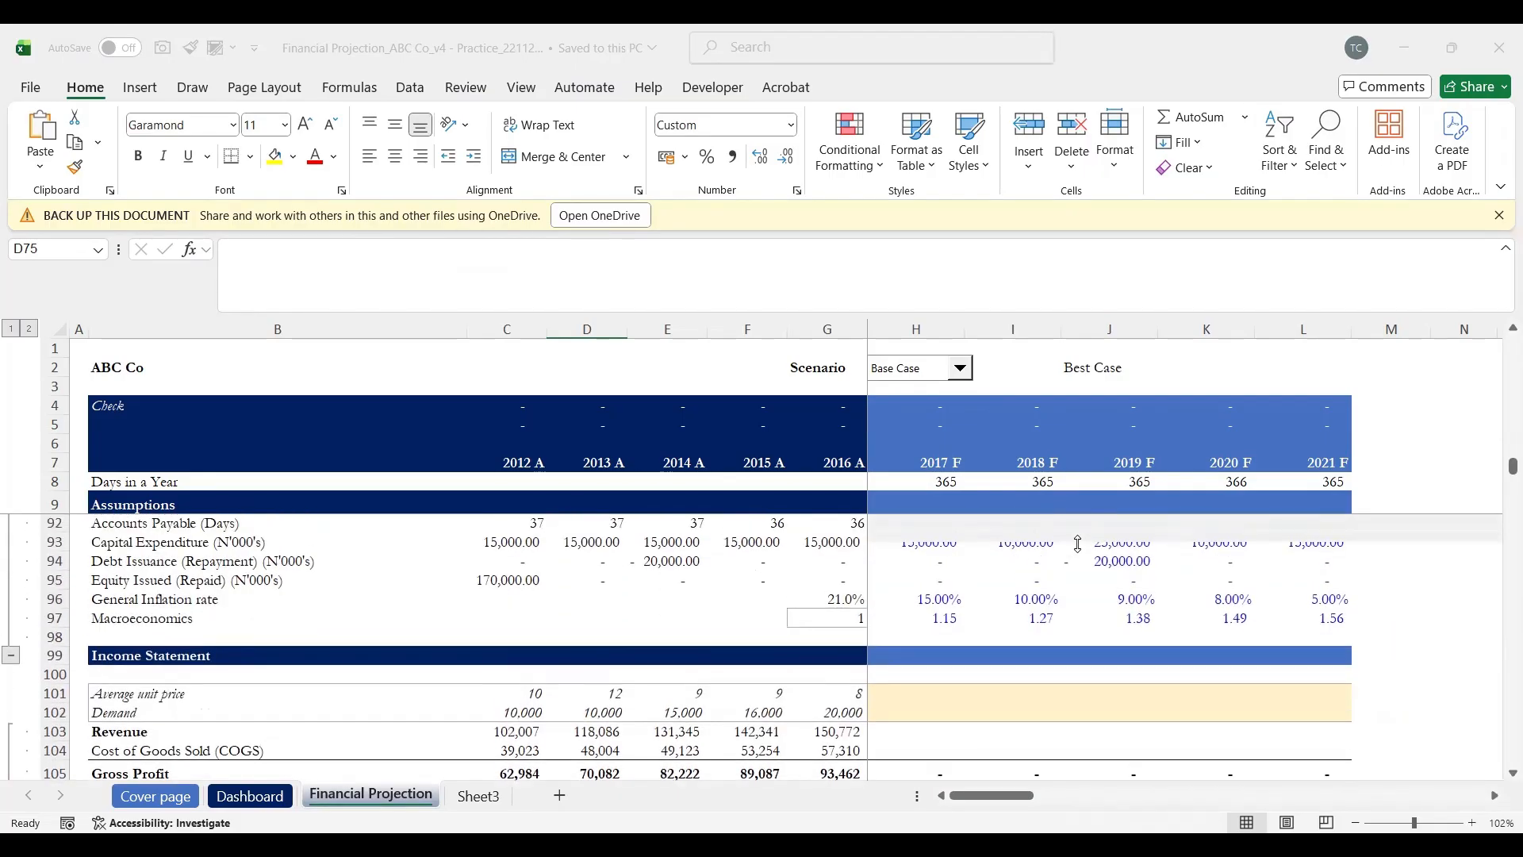
pyautogui.scroll(-3, 1078, 544)
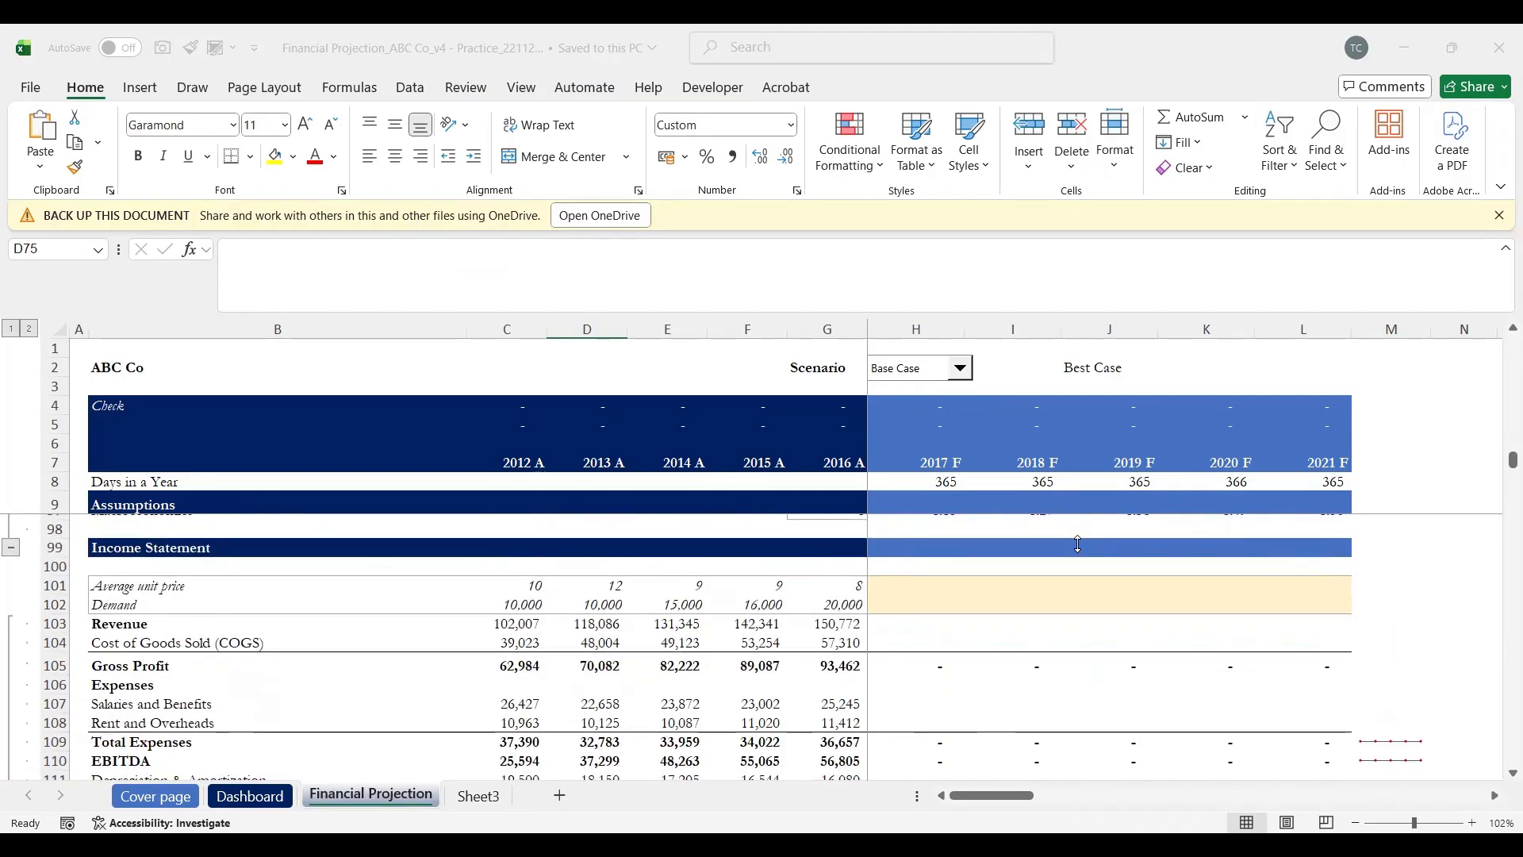
pyautogui.scroll(6, 1078, 544)
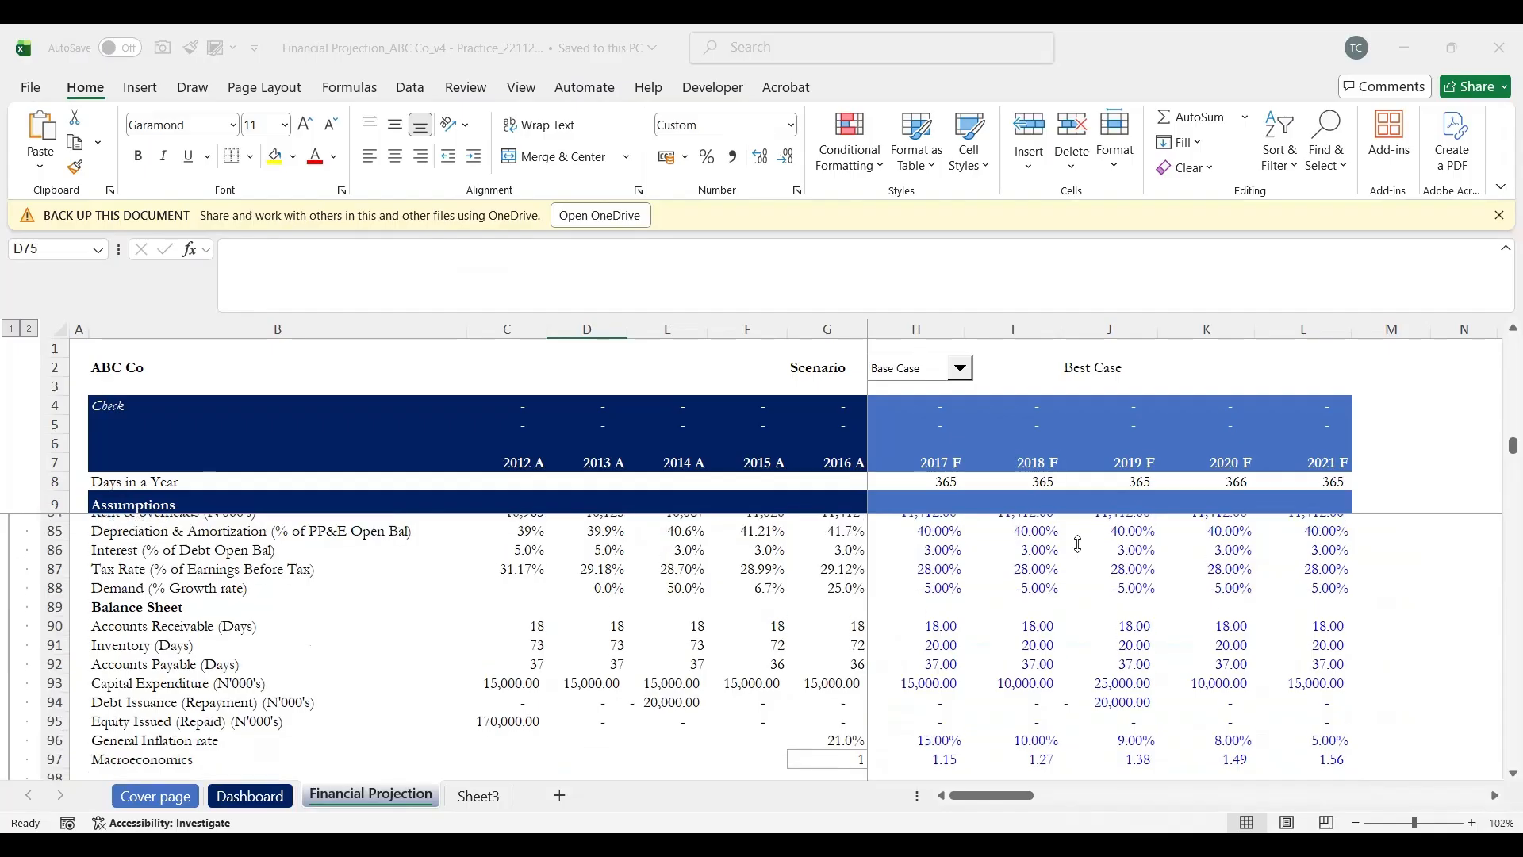
pyautogui.scroll(2, 1078, 543)
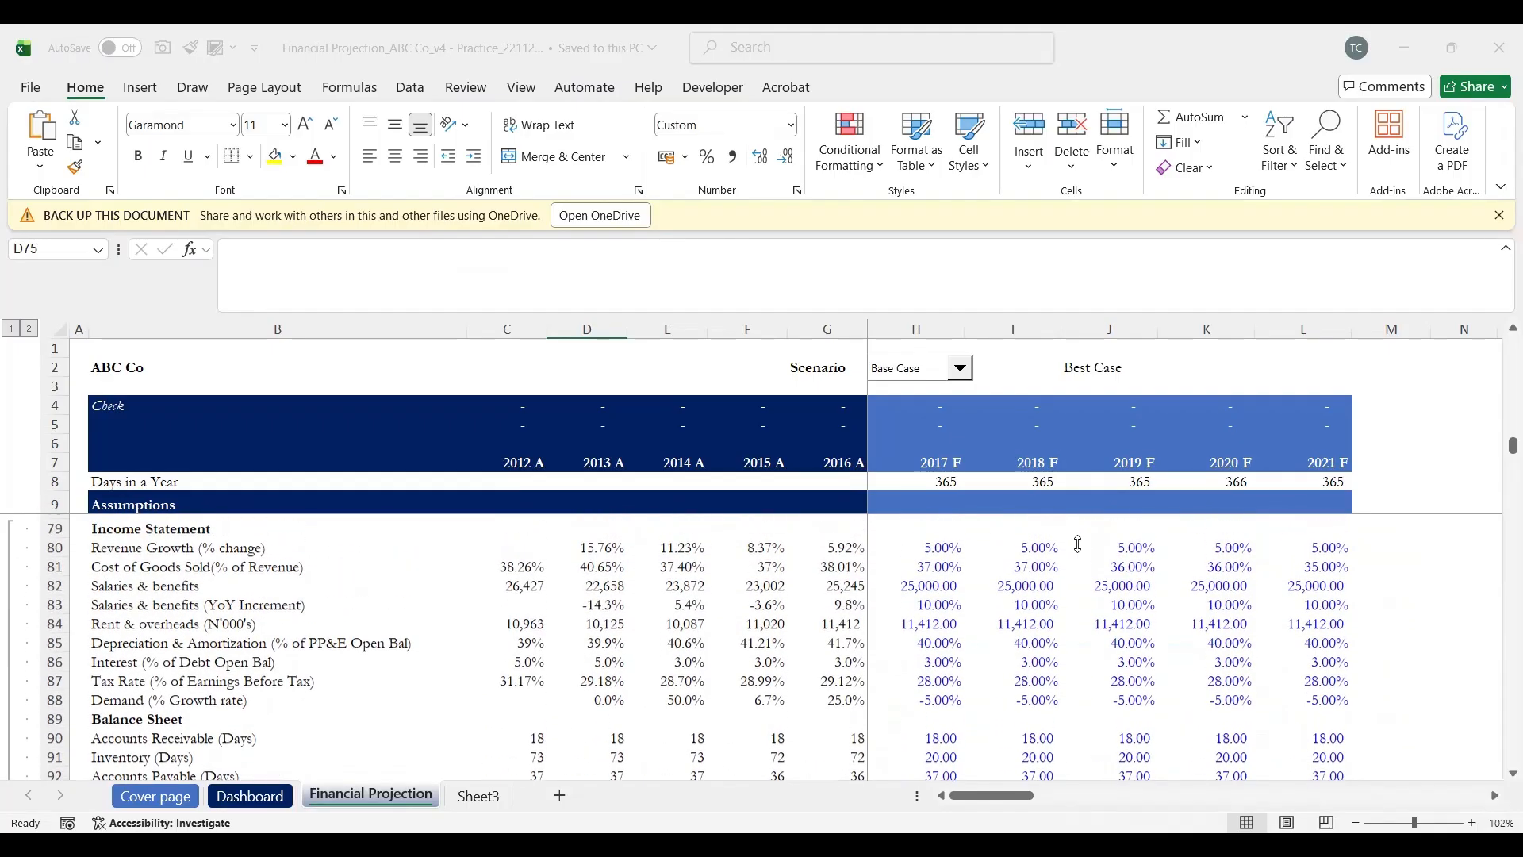
pyautogui.scroll(1, 1078, 544)
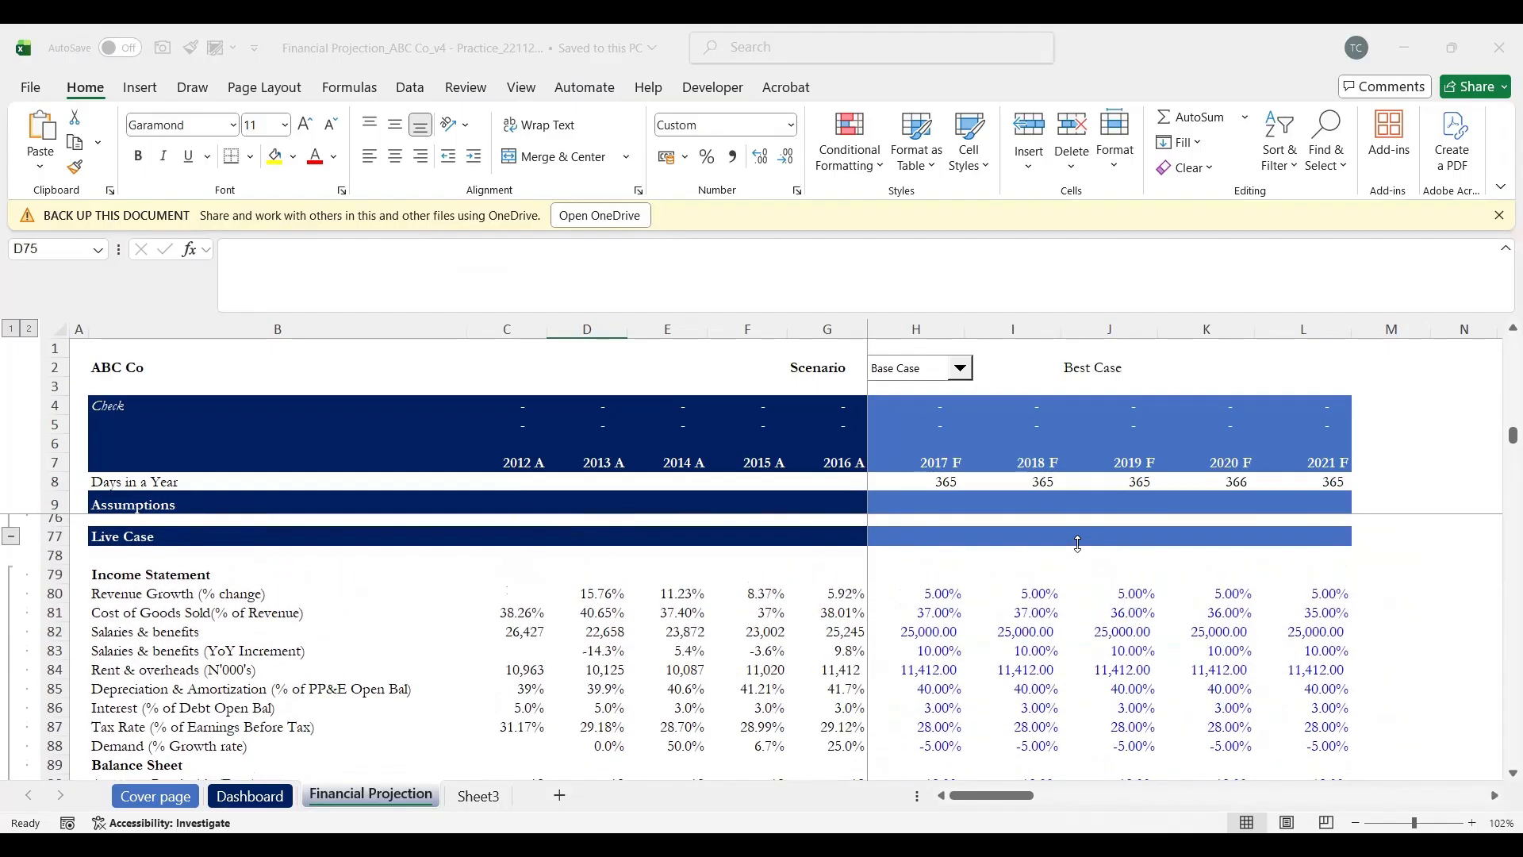
pyautogui.click(936, 593)
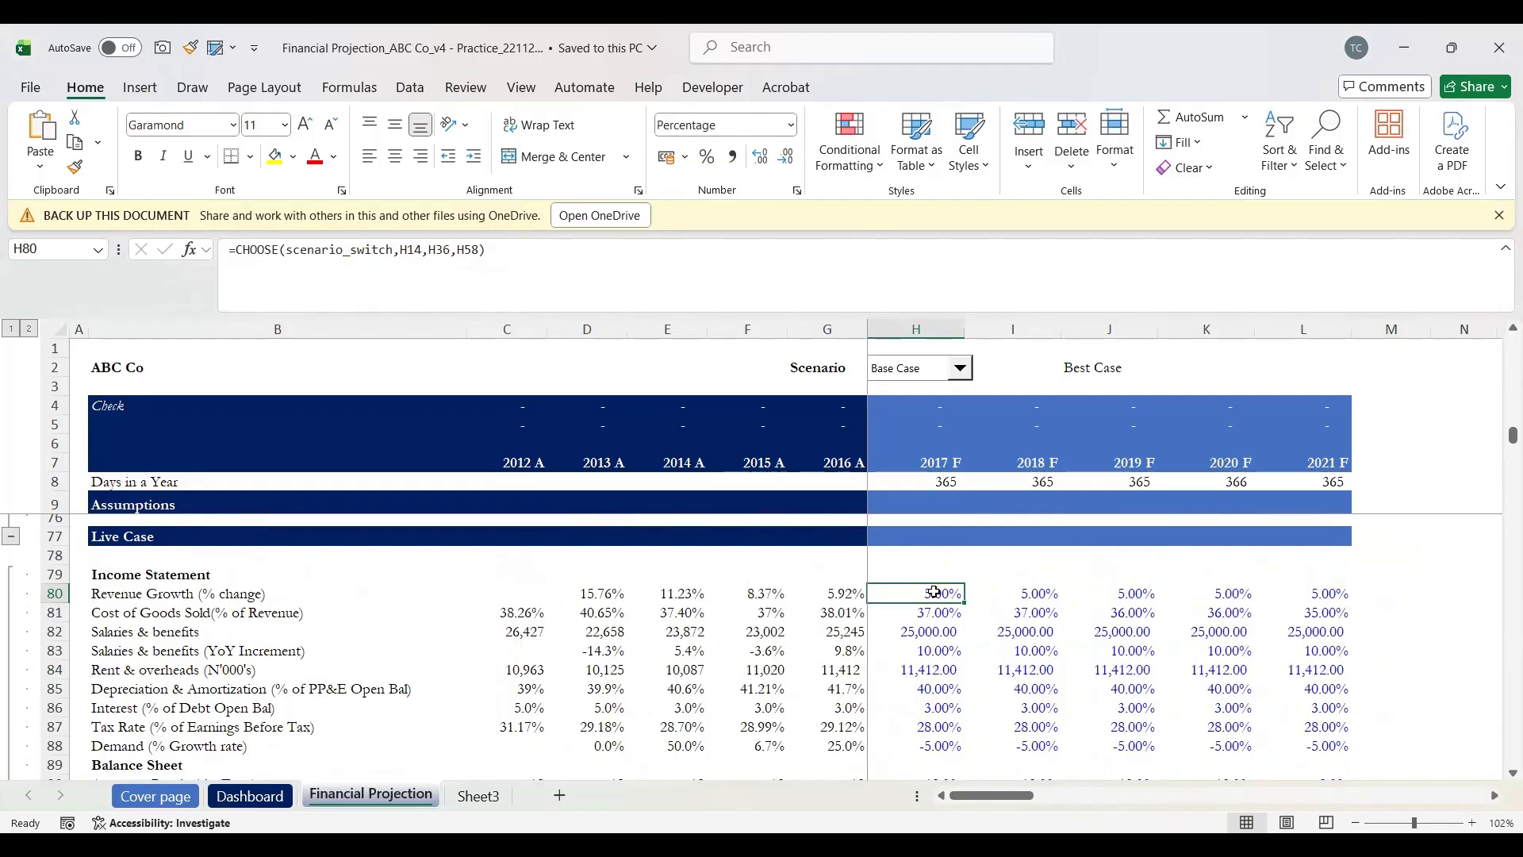
pyautogui.hotkey('shift', 'Right')
pyautogui.hotkey('shift', 'Right')
pyautogui.hotkey('shift', 'Right')
pyautogui.hotkey('shift', 'Right')
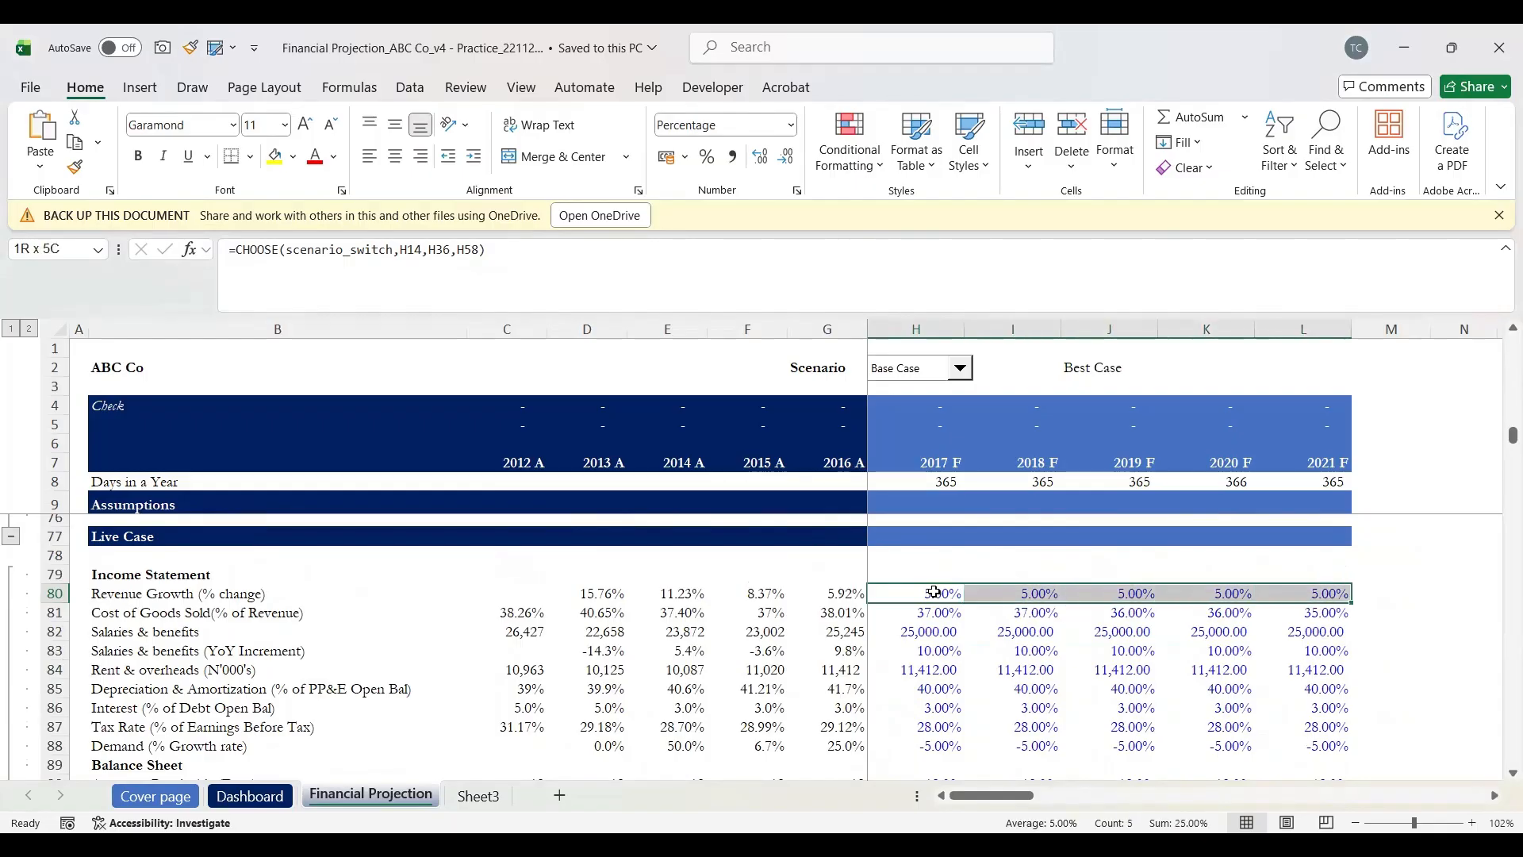
pyautogui.hotkey('shift', 'Down')
pyautogui.hotkey('shift', 'Down')
pyautogui.hotkey('shift', 'Down')
pyautogui.hotkey('shift', 'Down')
pyautogui.hotkey('shift', 'Down')
pyautogui.hotkey('shift', 'Down')
pyautogui.hotkey('shift', 'Down')
pyautogui.hotkey('shift', 'Down')
pyautogui.hotkey('shift', 'Down')
pyautogui.hotkey('shift', 'Down')
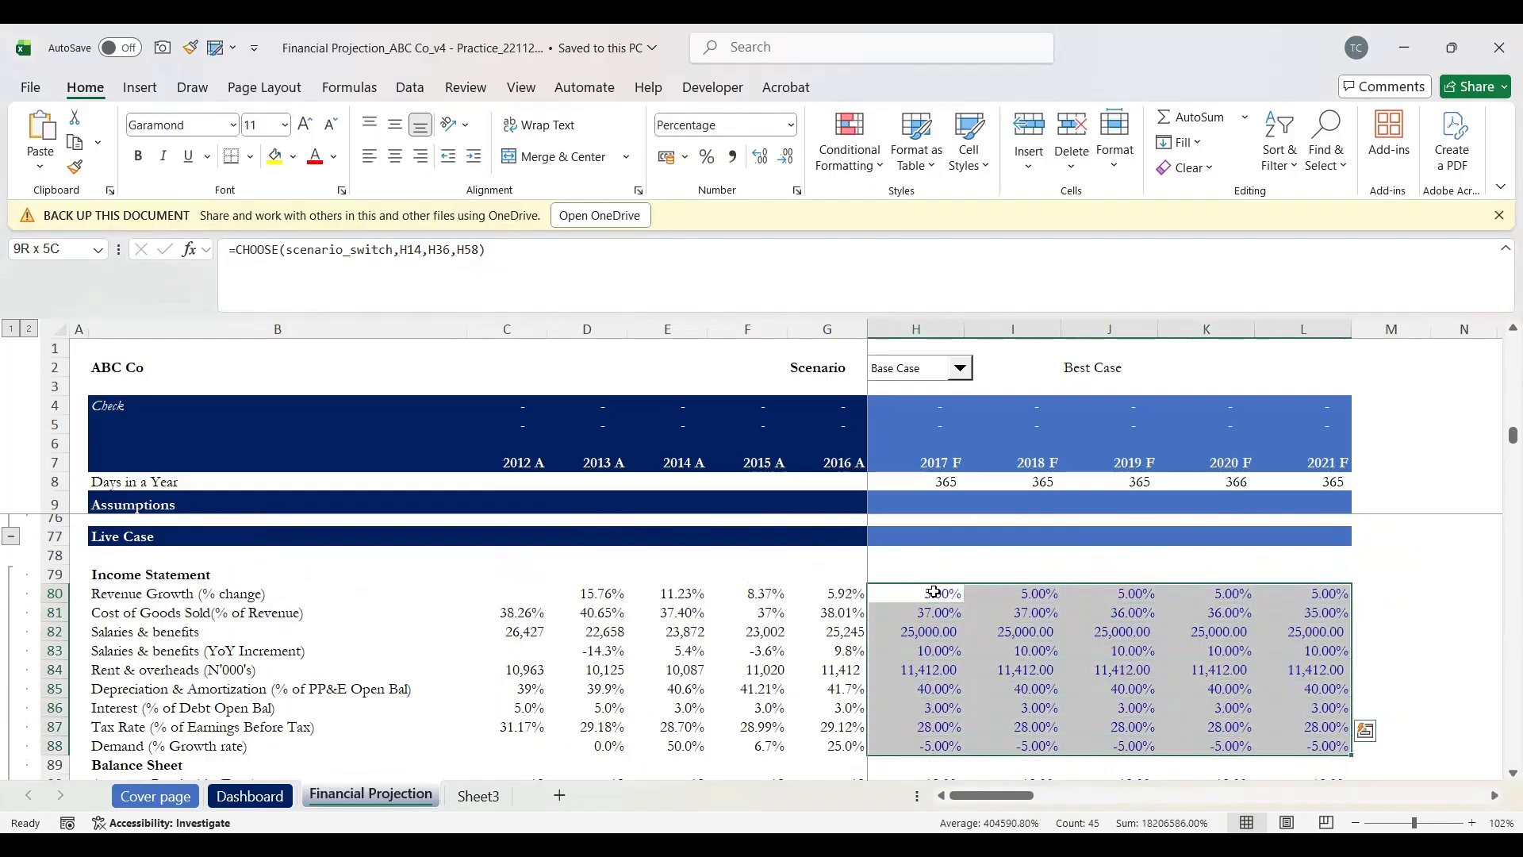
pyautogui.hotkey('shift', 'Down')
pyautogui.hotkey('shift', 'Down')
pyautogui.hotkey('shift', 'Down')
pyautogui.hotkey('shift', 'Down')
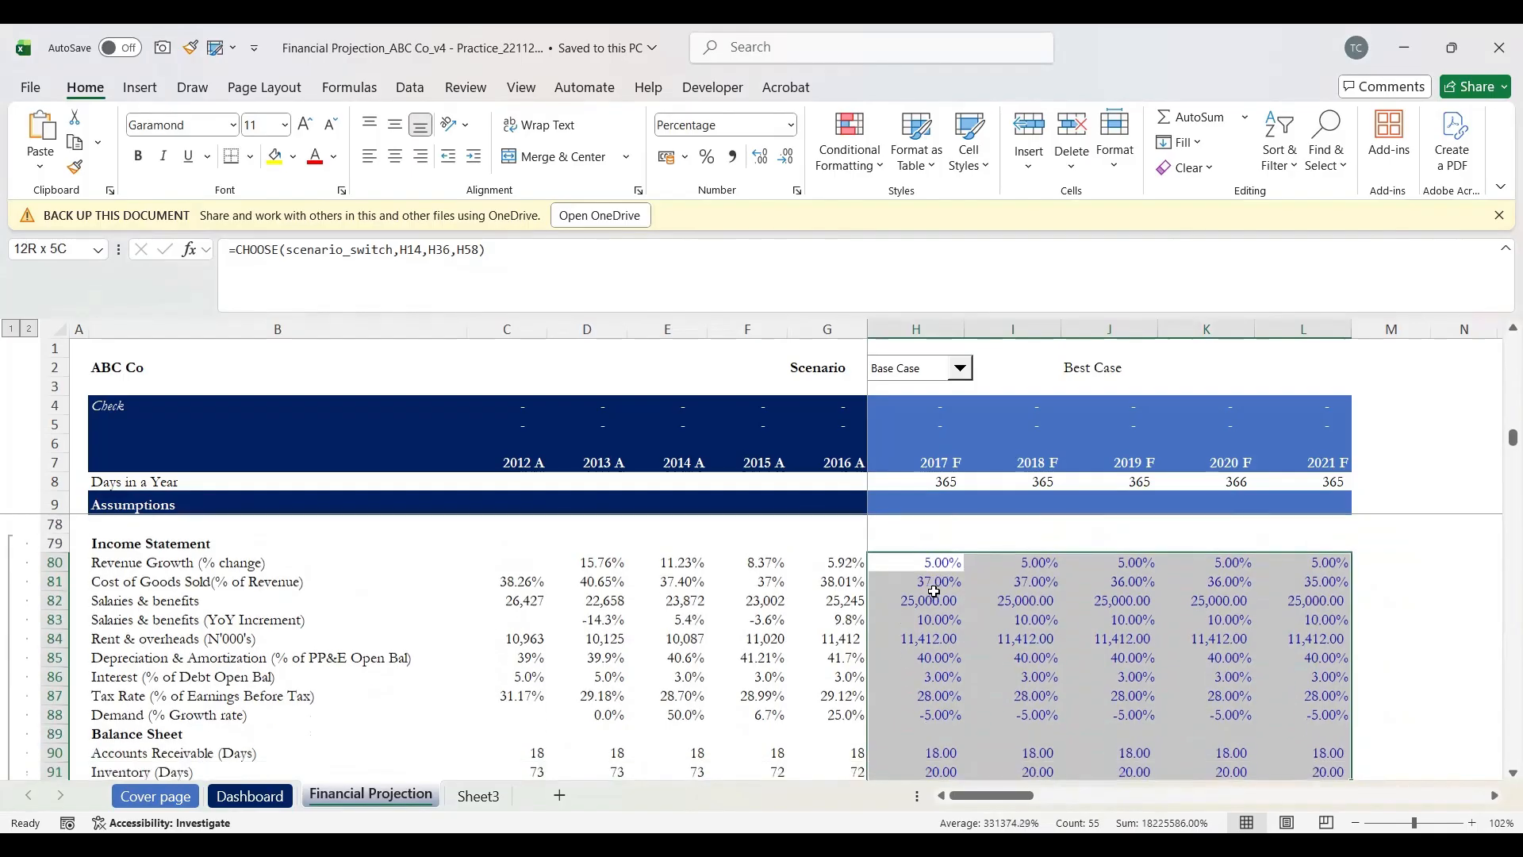
pyautogui.hotkey('shift', 'Down')
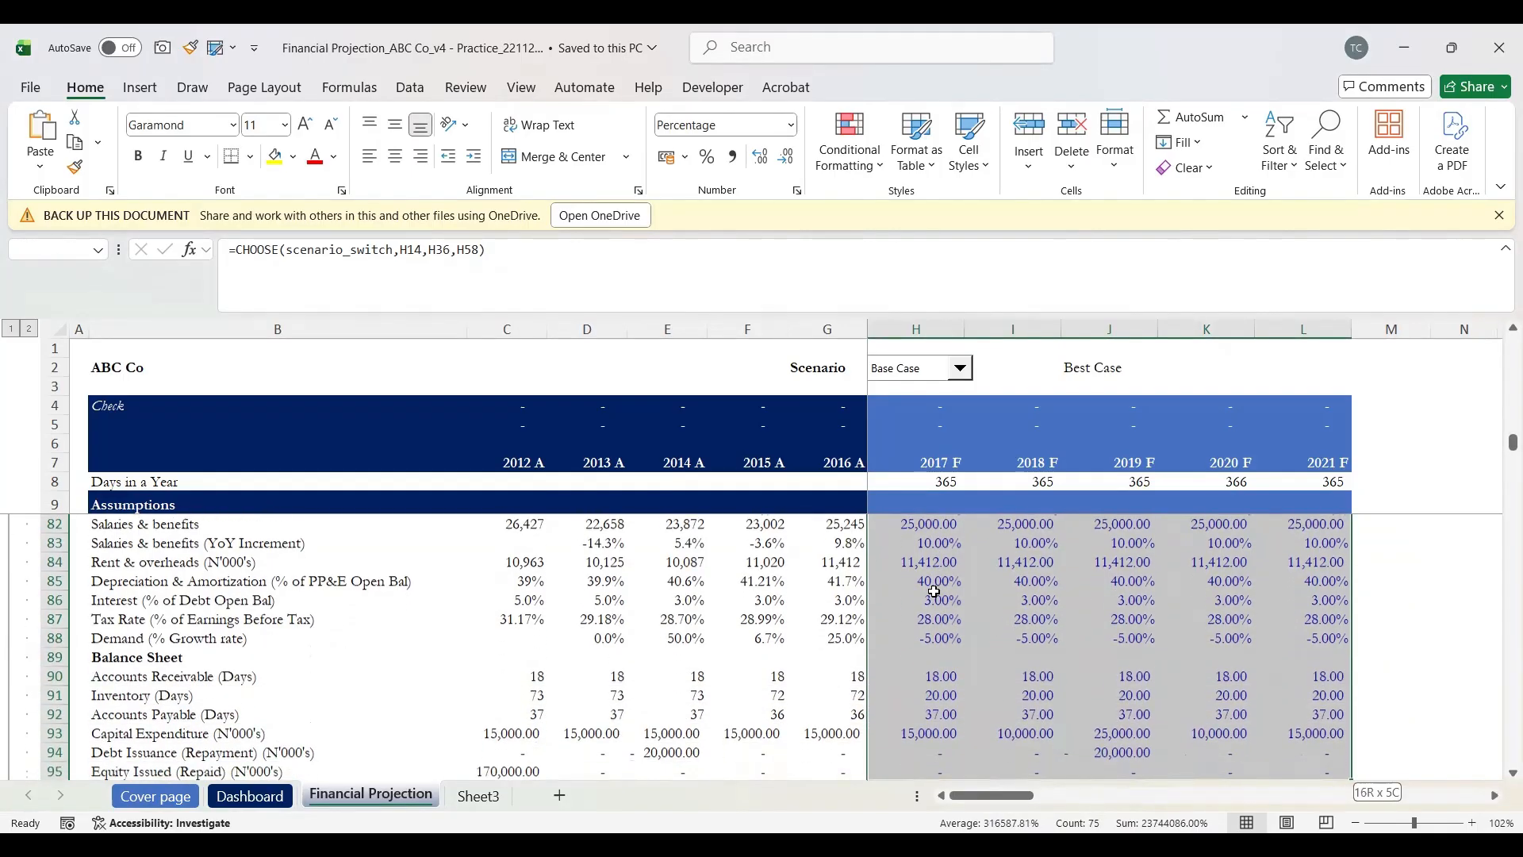
pyautogui.hotkey('shift', 'Down')
pyautogui.hotkey('shift', 'Down')
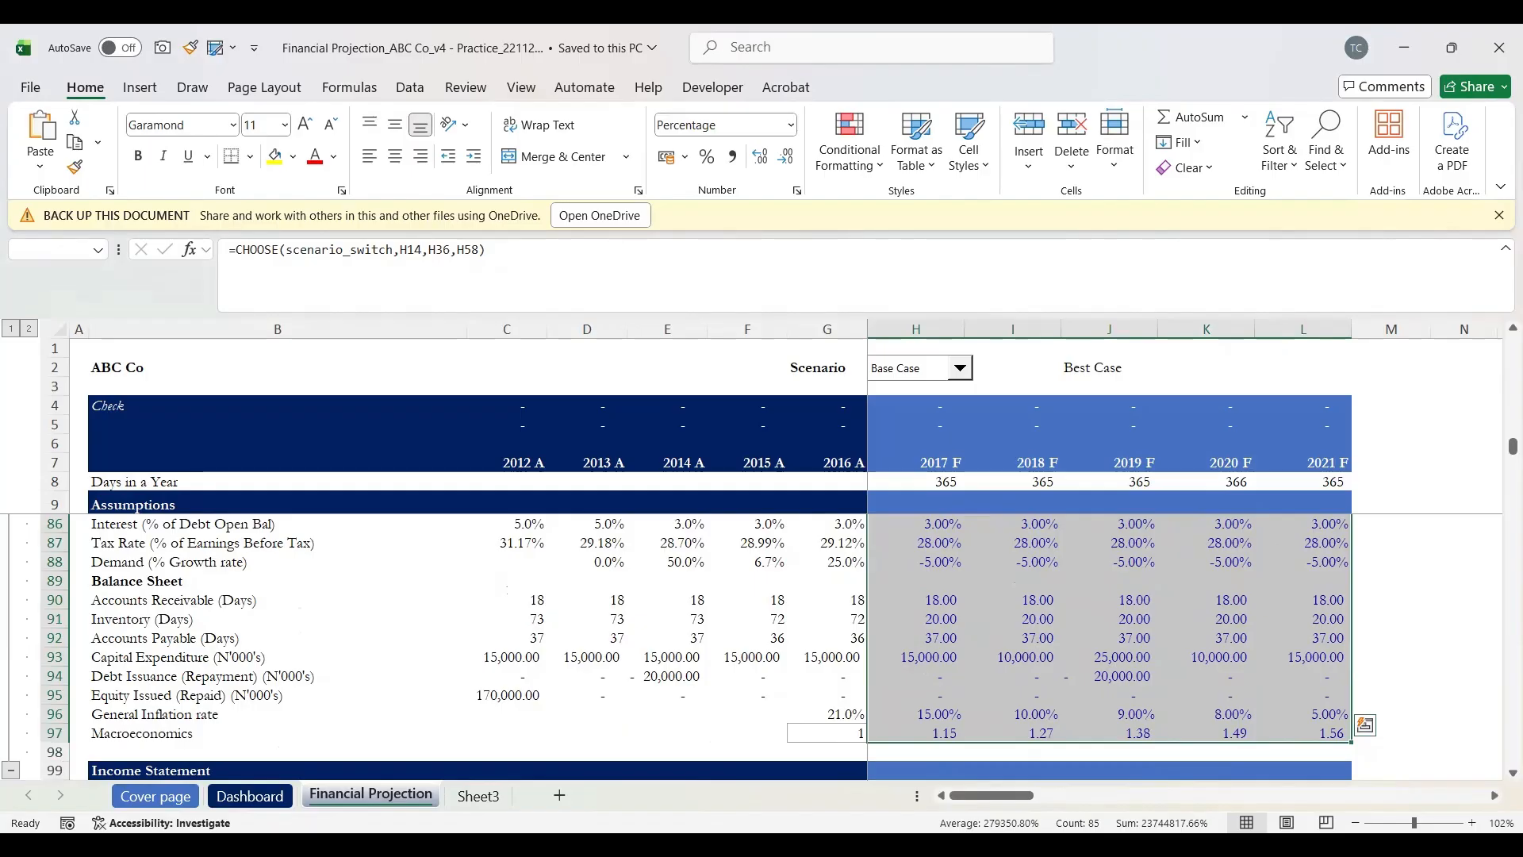
# Step: Reselect the Live Case assumption range H80:L97 starting from the 2017 revenue growth cell
pyautogui.hotkey('alt', 'Tab')
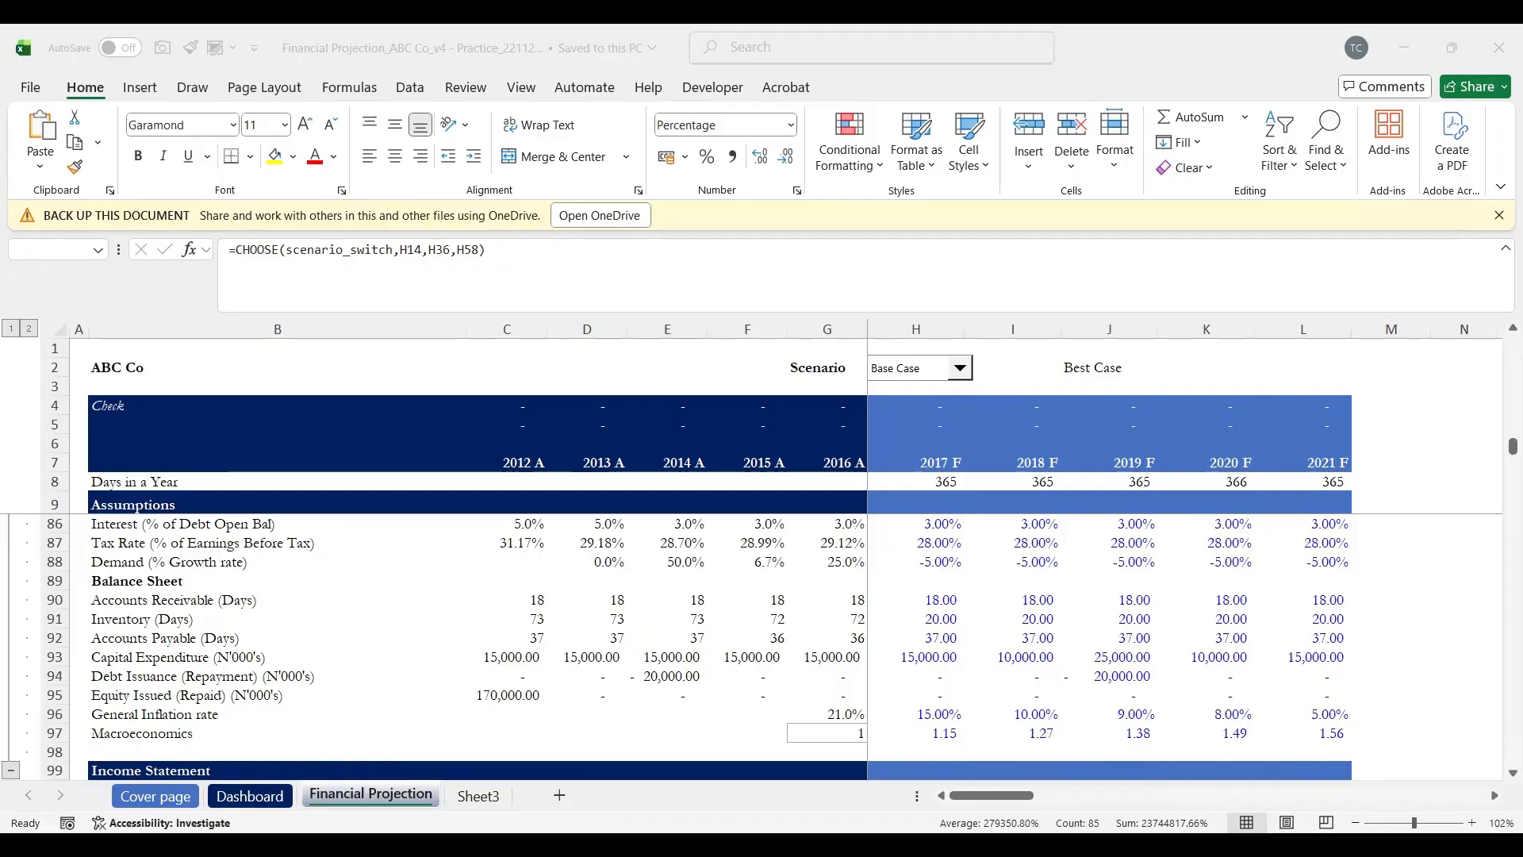
pyautogui.click(1023, 542)
pyautogui.scroll(2, 976, 539)
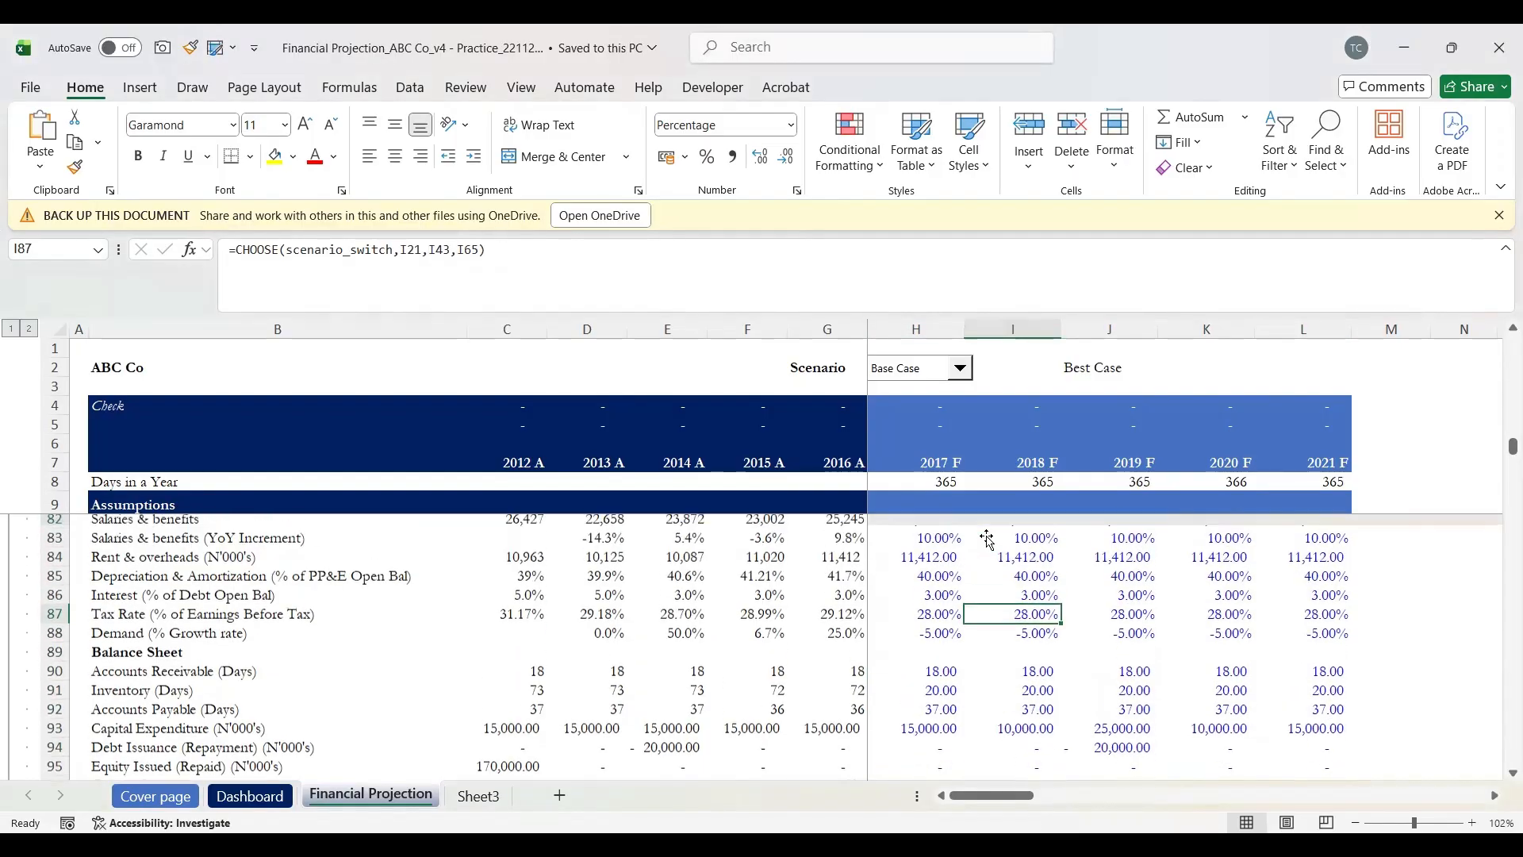
pyautogui.scroll(2, 952, 532)
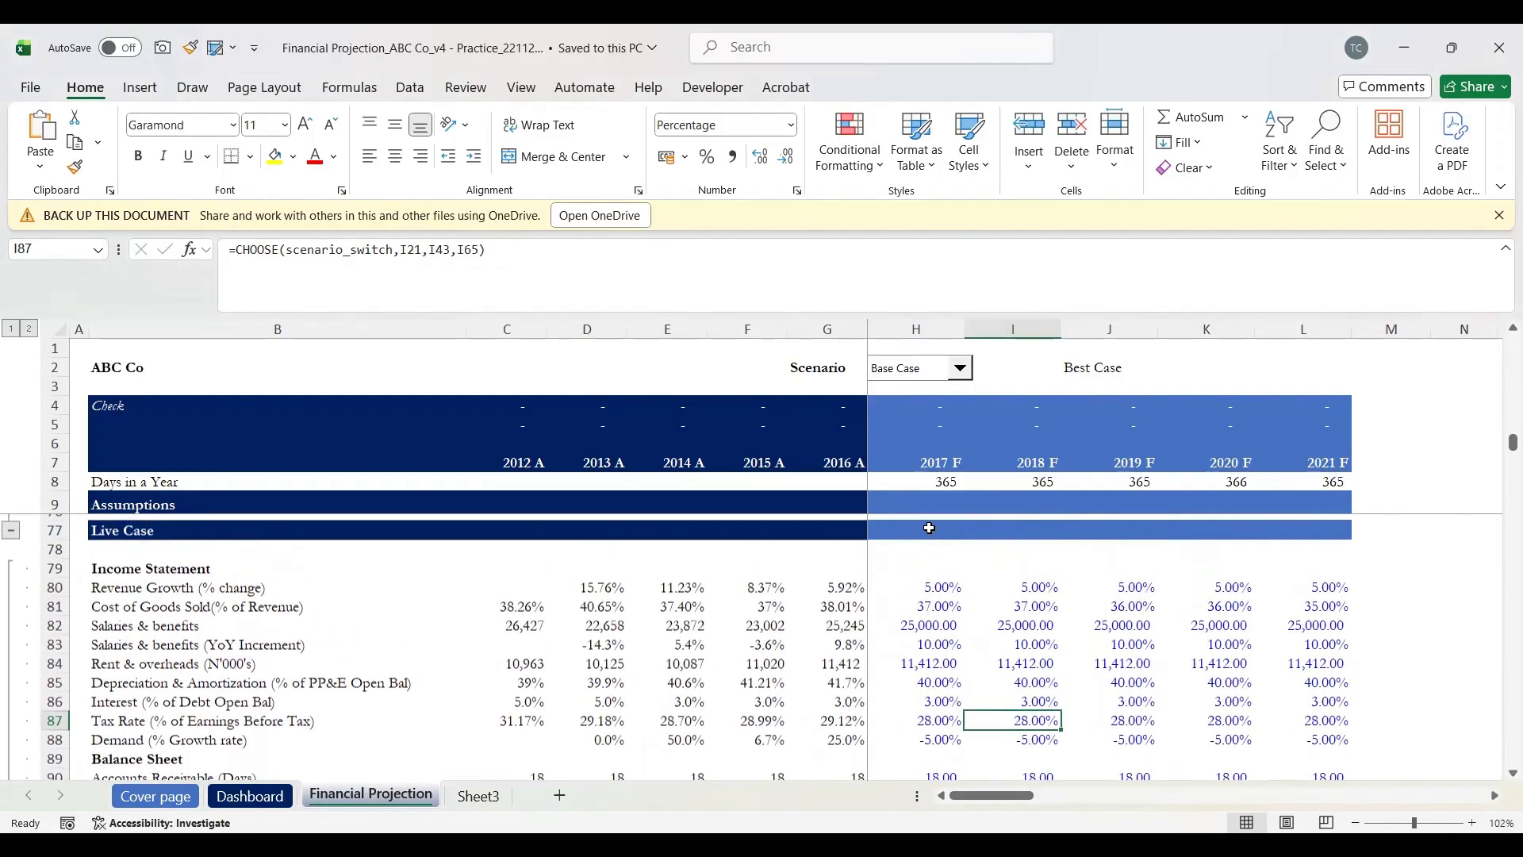
pyautogui.scroll(-1, 930, 527)
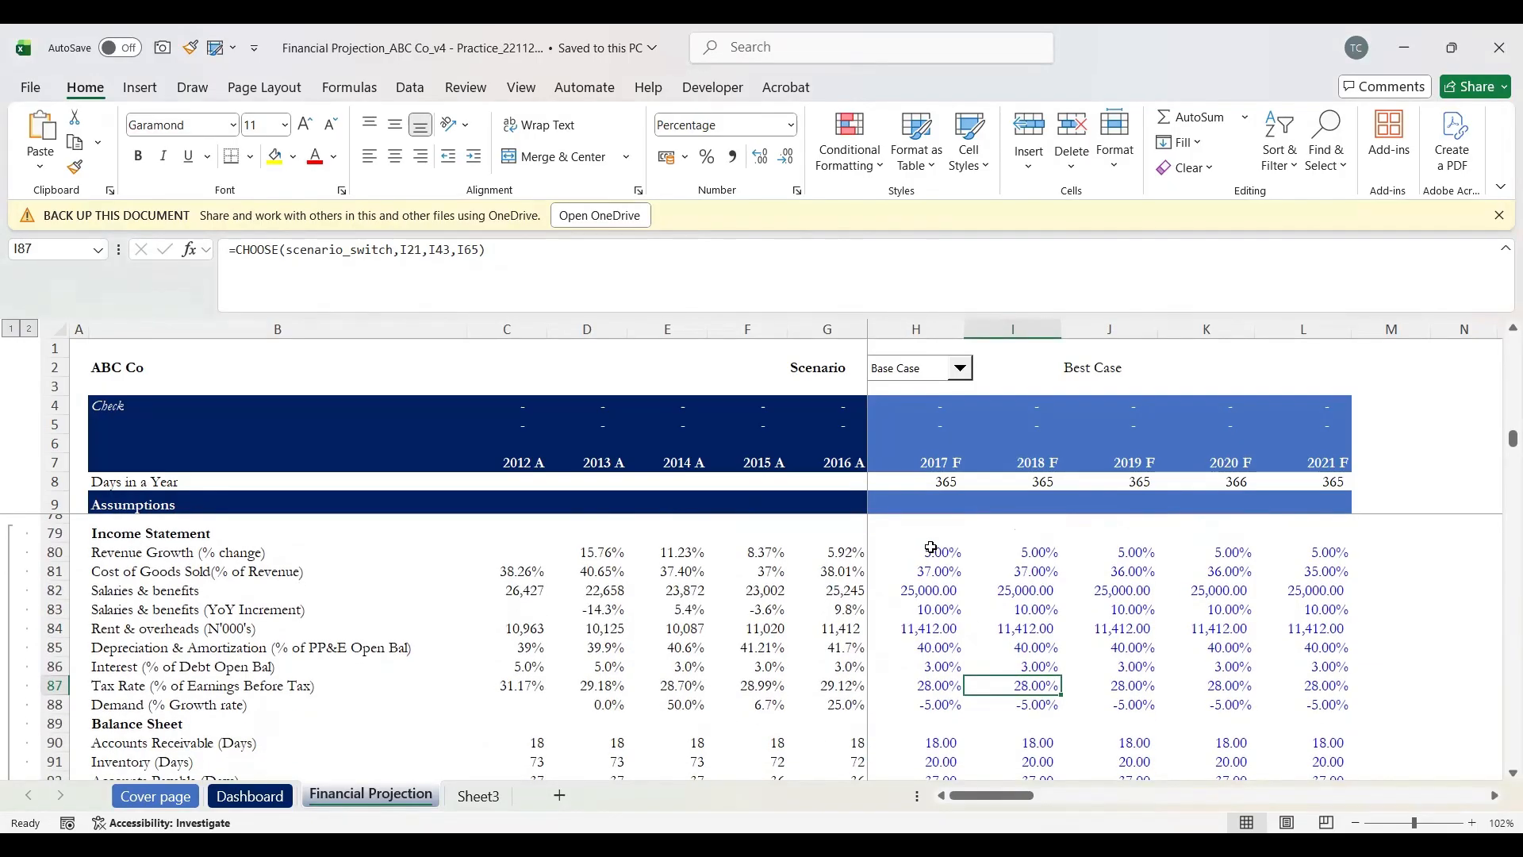
pyautogui.click(931, 547)
pyautogui.hotkey('shift', 'Right')
pyautogui.hotkey('shift', 'Right')
pyautogui.hotkey('shift', 'Right')
pyautogui.hotkey('shift', 'Right')
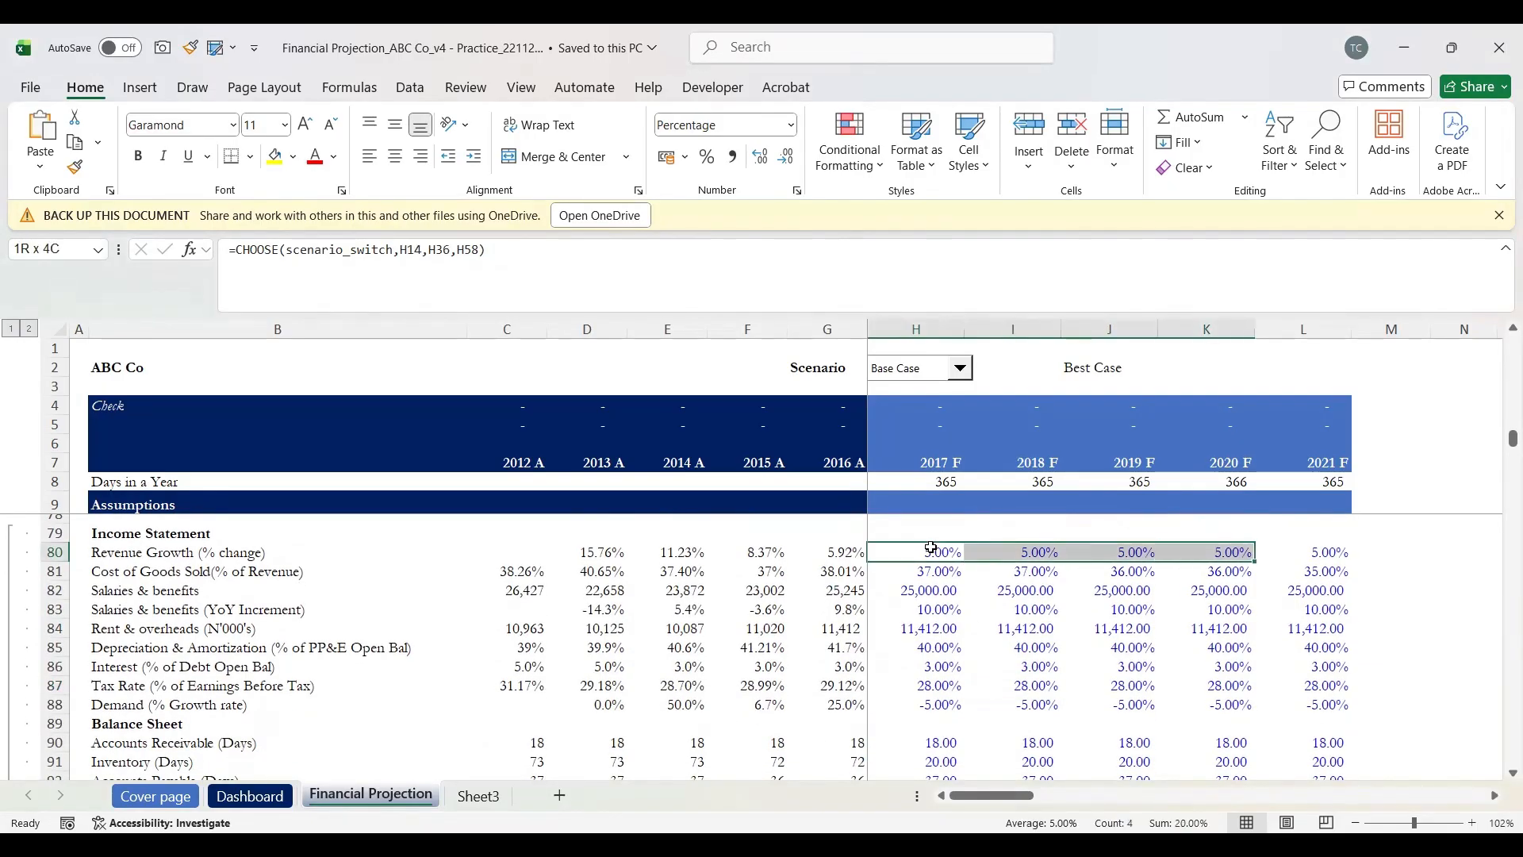
pyautogui.hotkey('shift', 'Down')
pyautogui.hotkey('shift', 'Down')
pyautogui.hotkey('shift', 'Down')
pyautogui.hotkey('shift', 'Down')
pyautogui.hotkey('shift', 'Down')
pyautogui.hotkey('shift', 'Down')
pyautogui.hotkey('shift', 'Down')
pyautogui.hotkey('shift', 'Down')
pyautogui.hotkey('shift', 'Down')
pyautogui.hotkey('shift', 'Down')
pyautogui.hotkey('shift', 'Down')
pyautogui.hotkey('shift', 'Down')
pyautogui.hotkey('shift', 'Down')
pyautogui.hotkey('shift', 'Down')
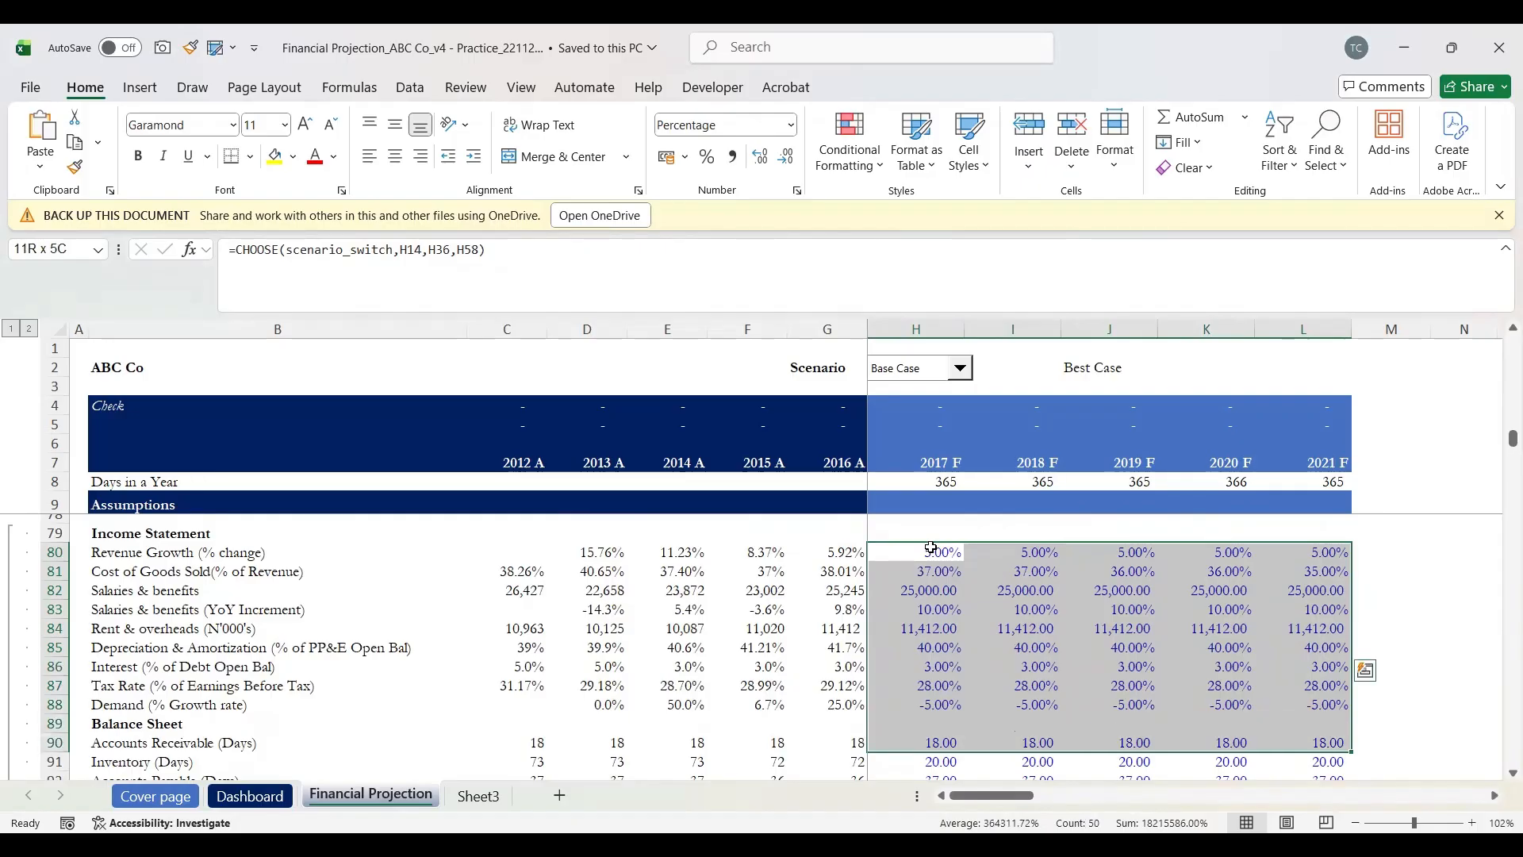
pyautogui.hotkey('shift', 'Down')
pyautogui.hotkey('shift', 'Down')
pyautogui.hotkey('shift', 'Down')
pyautogui.hotkey('shift', 'Down')
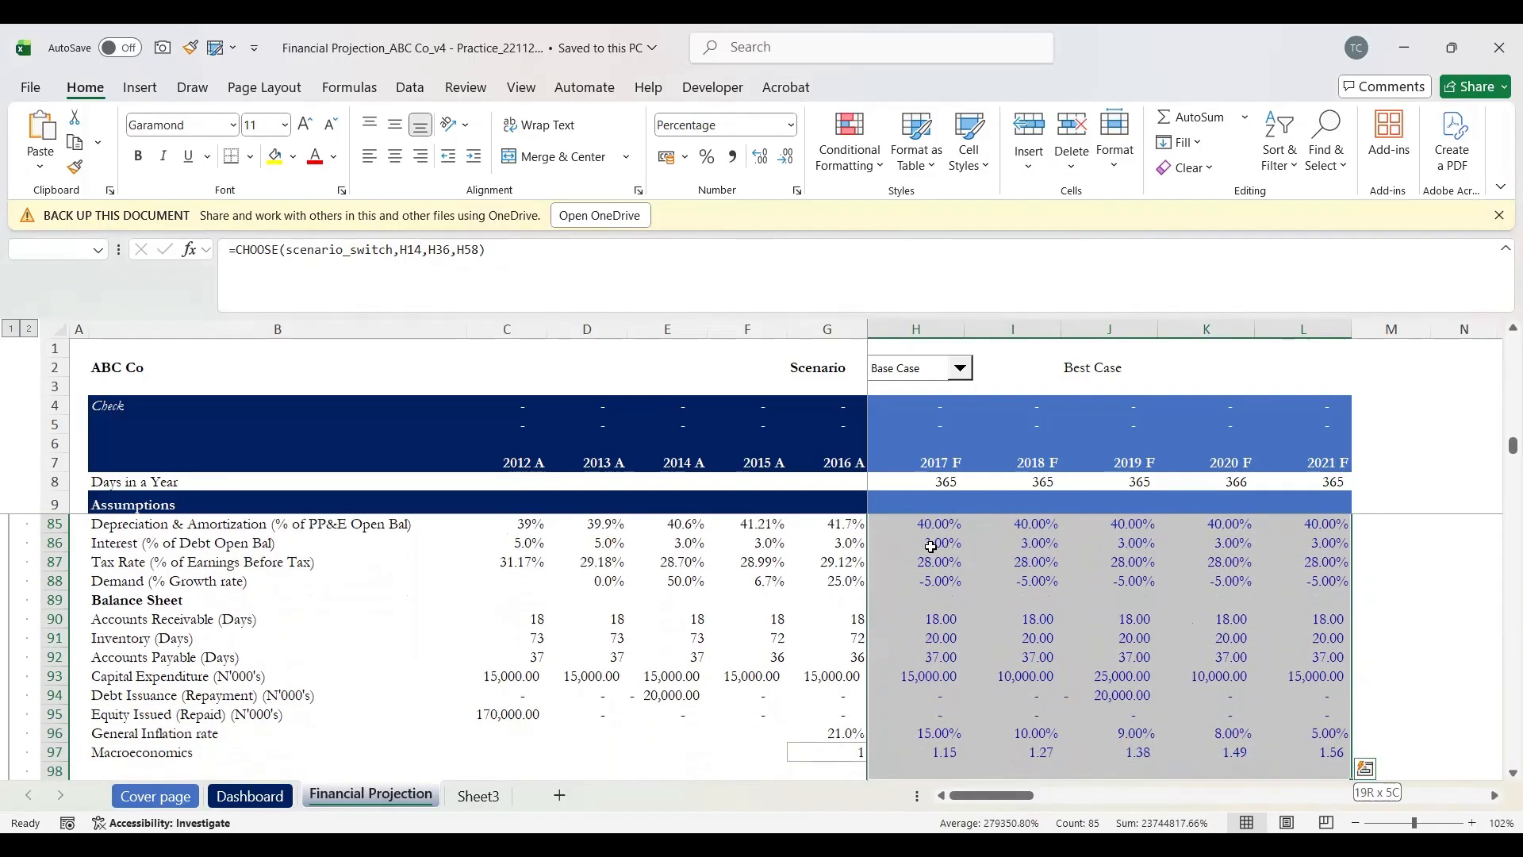
pyautogui.hotkey('shift', 'Up')
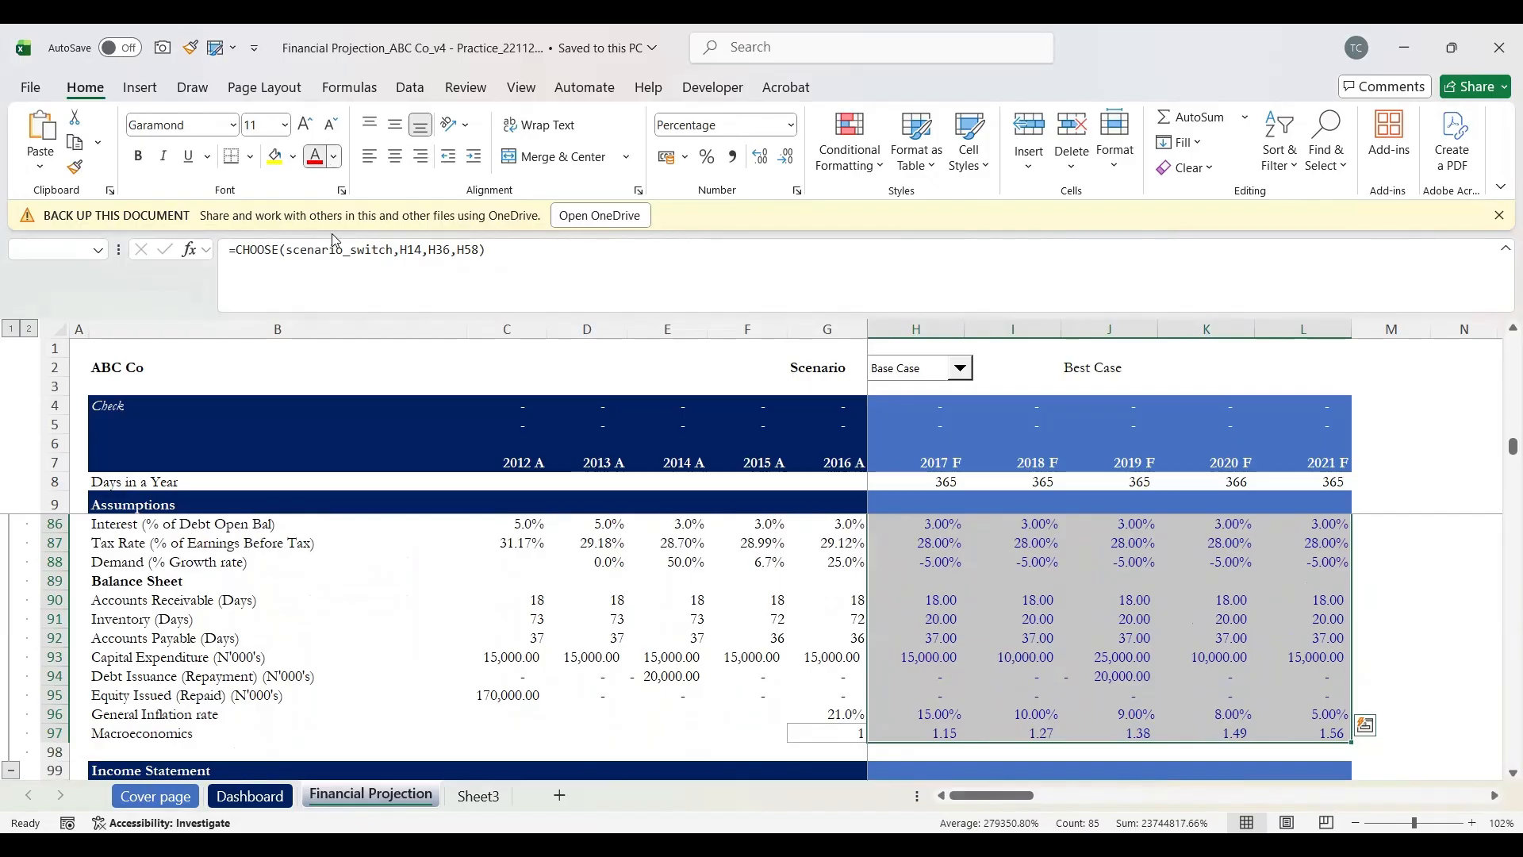
# Step: Set the font colour of the H80:L97 assumption values to Automatic black
pyautogui.click(333, 169)
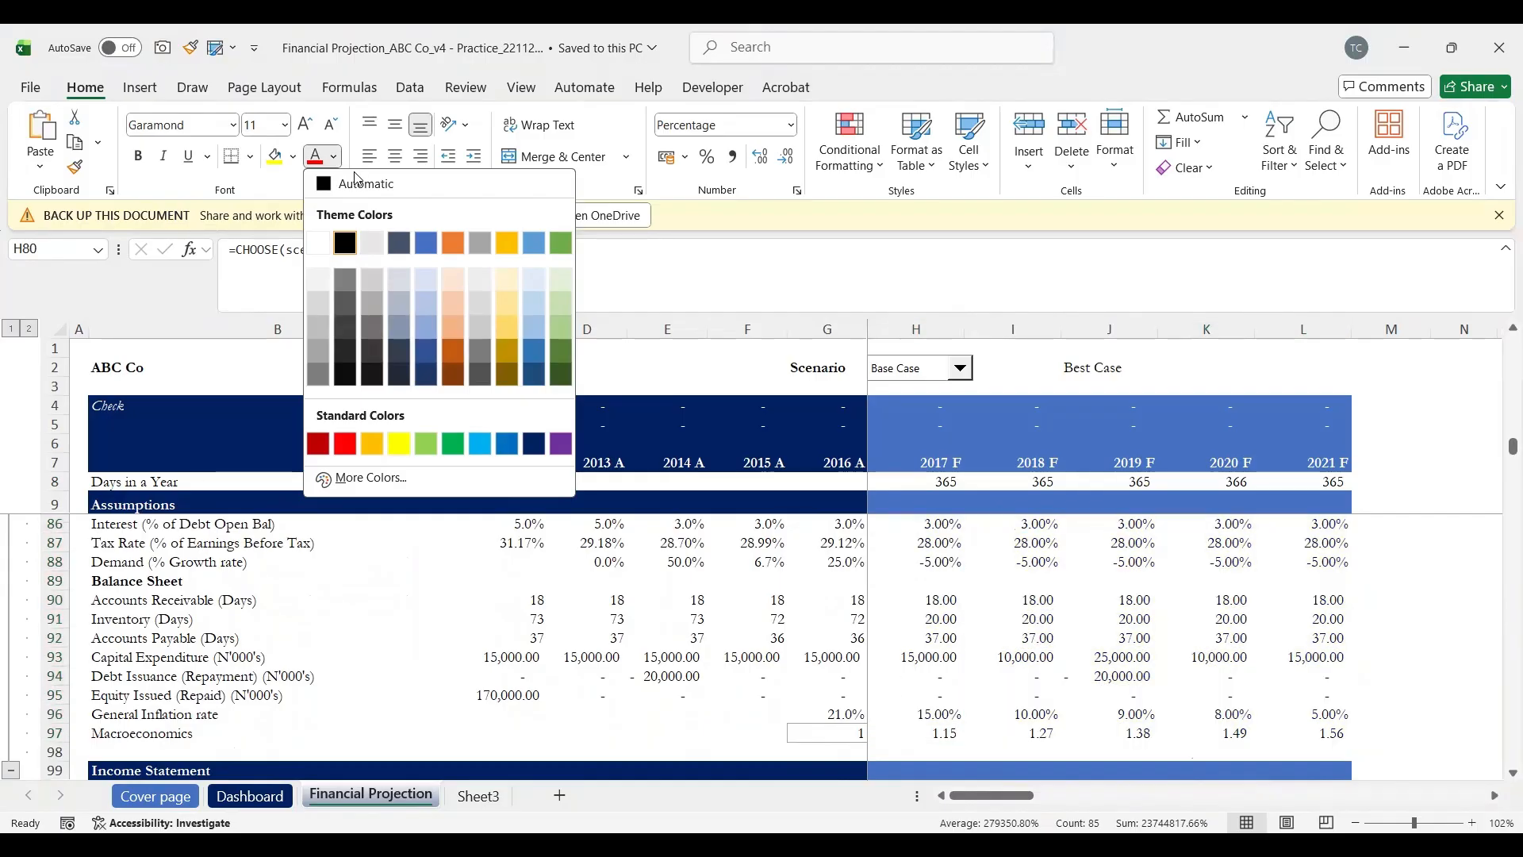
pyautogui.click(356, 183)
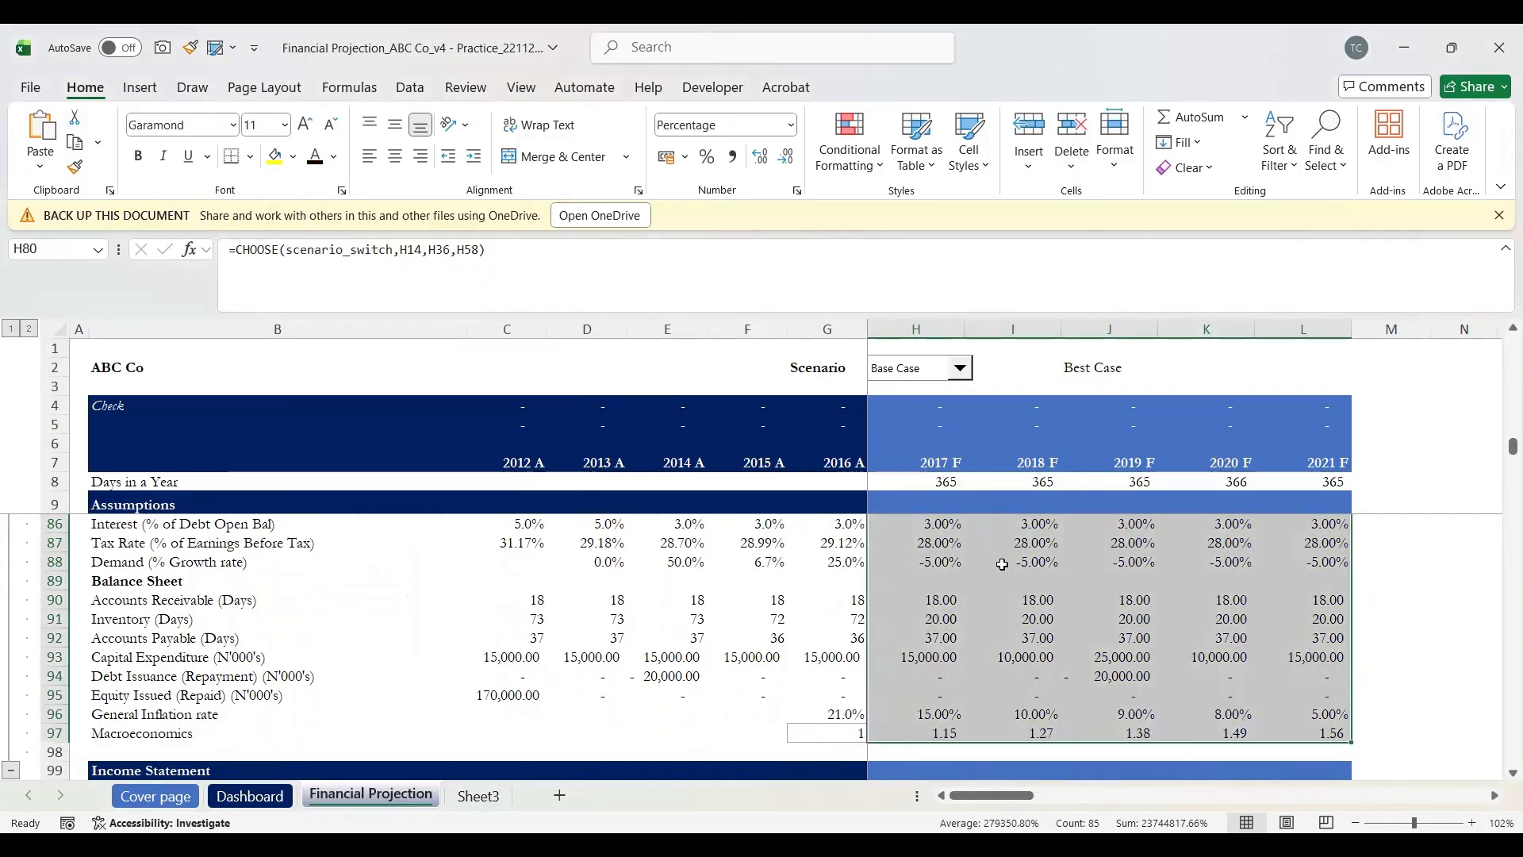
pyautogui.scroll(2, 1002, 609)
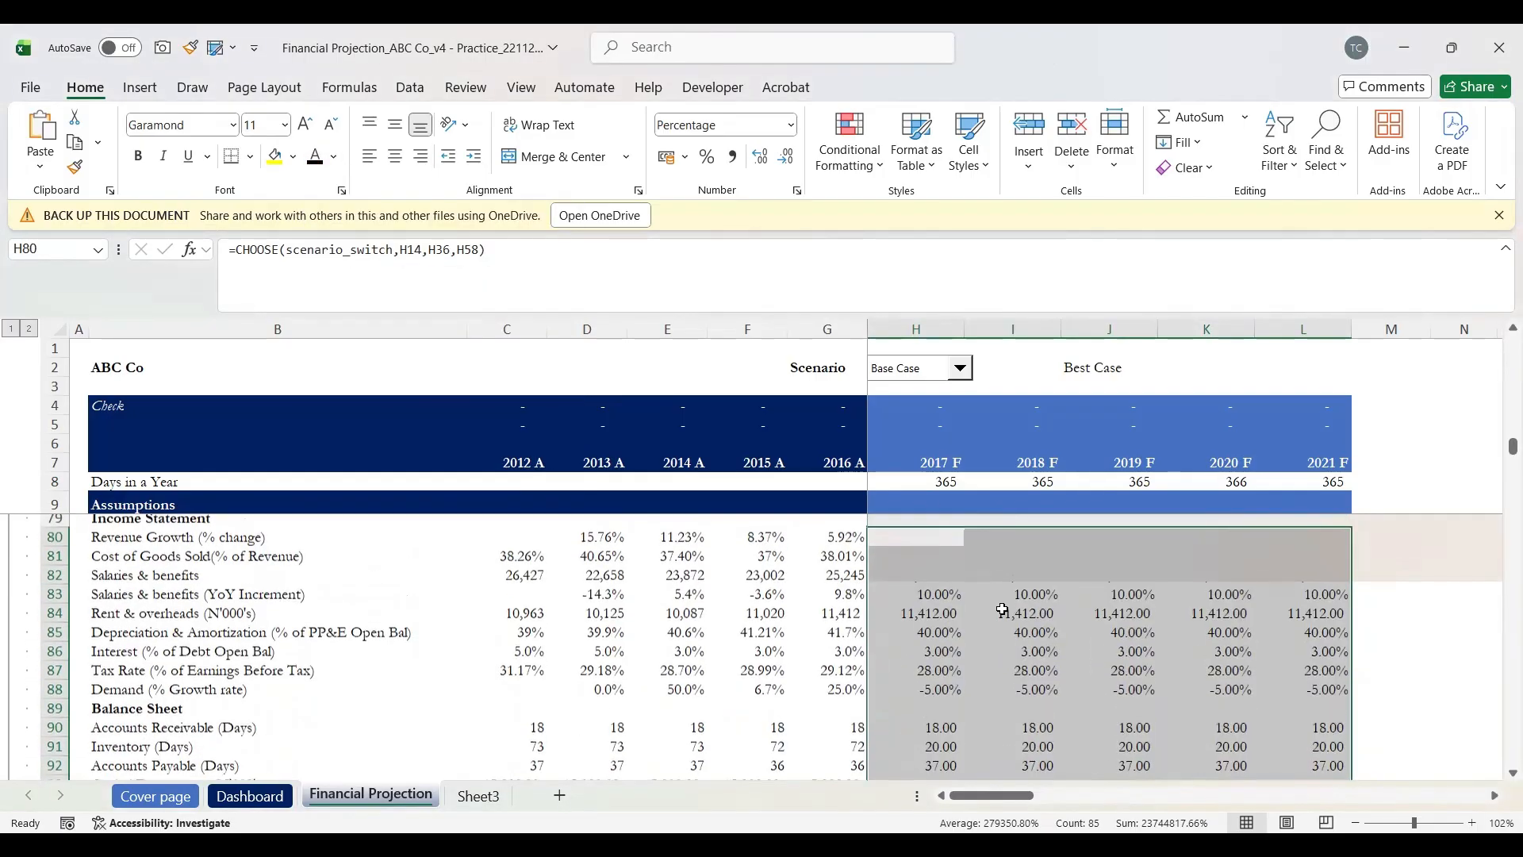
pyautogui.scroll(-7, 995, 675)
pyautogui.scroll(-1, 993, 707)
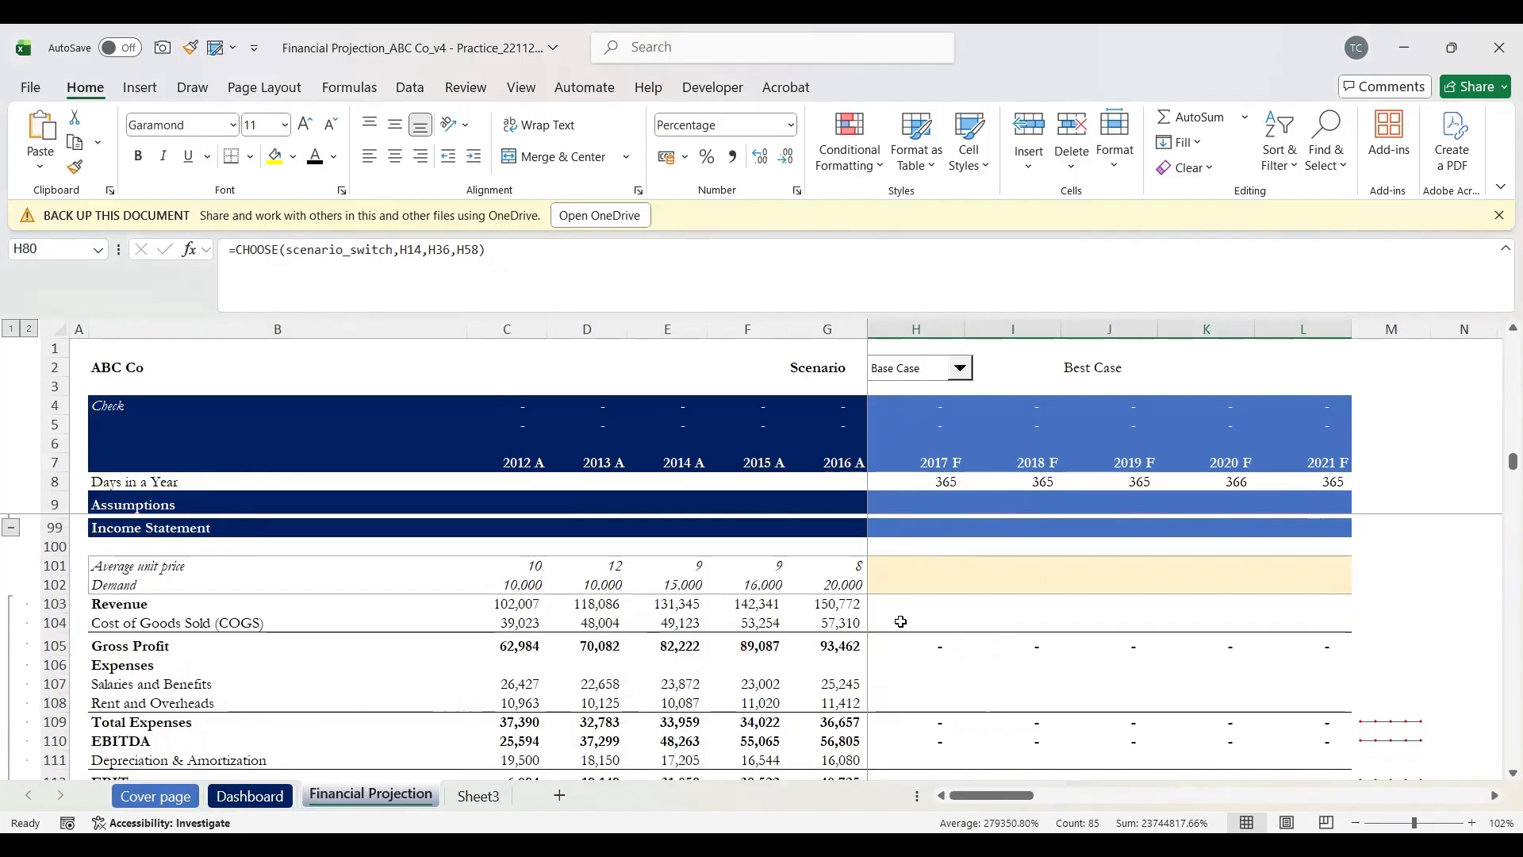
pyautogui.press('Up')
pyautogui.press('Down')
pyautogui.press('Down')
pyautogui.press('Down')
pyautogui.press('Down')
pyautogui.press('Down')
pyautogui.press('Down')
pyautogui.press('Down')
pyautogui.press('Down')
pyautogui.press('Up')
pyautogui.press('Up')
pyautogui.press('Down')
pyautogui.press('Down')
pyautogui.press('Down')
pyautogui.press('Down')
pyautogui.press('Down')
pyautogui.press('Down')
pyautogui.press('Down')
pyautogui.press('Down')
pyautogui.press('Down')
pyautogui.press('Down')
pyautogui.press('Down')
pyautogui.press('Down')
pyautogui.press('Down')
pyautogui.press('Down')
pyautogui.press('Down')
pyautogui.press('Down')
pyautogui.press('Down')
pyautogui.press('Down')
pyautogui.press('Down')
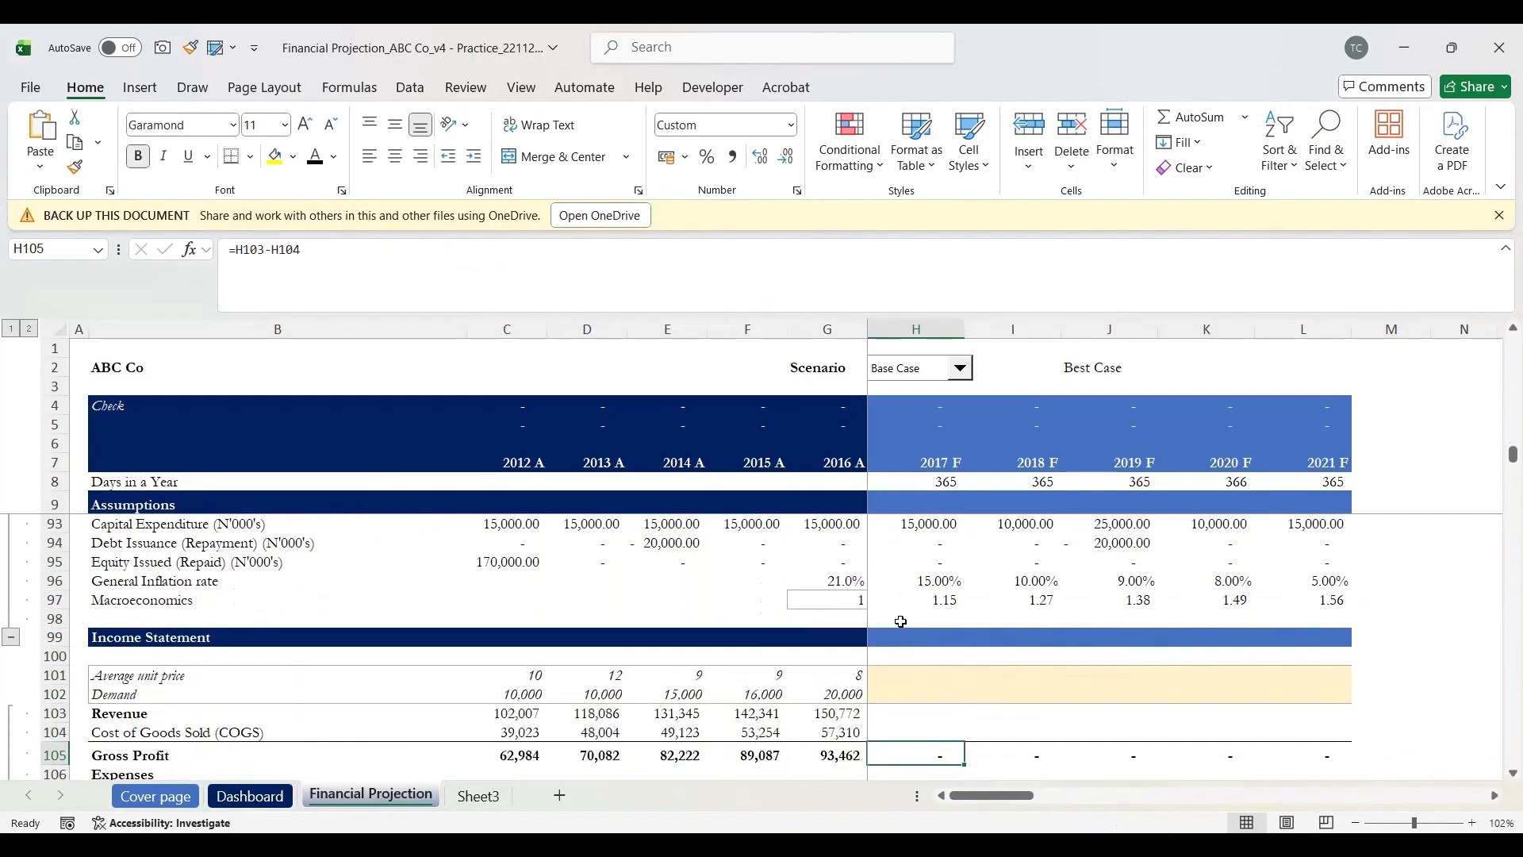
pyautogui.press('Up')
pyautogui.press('Down')
pyautogui.press('Up')
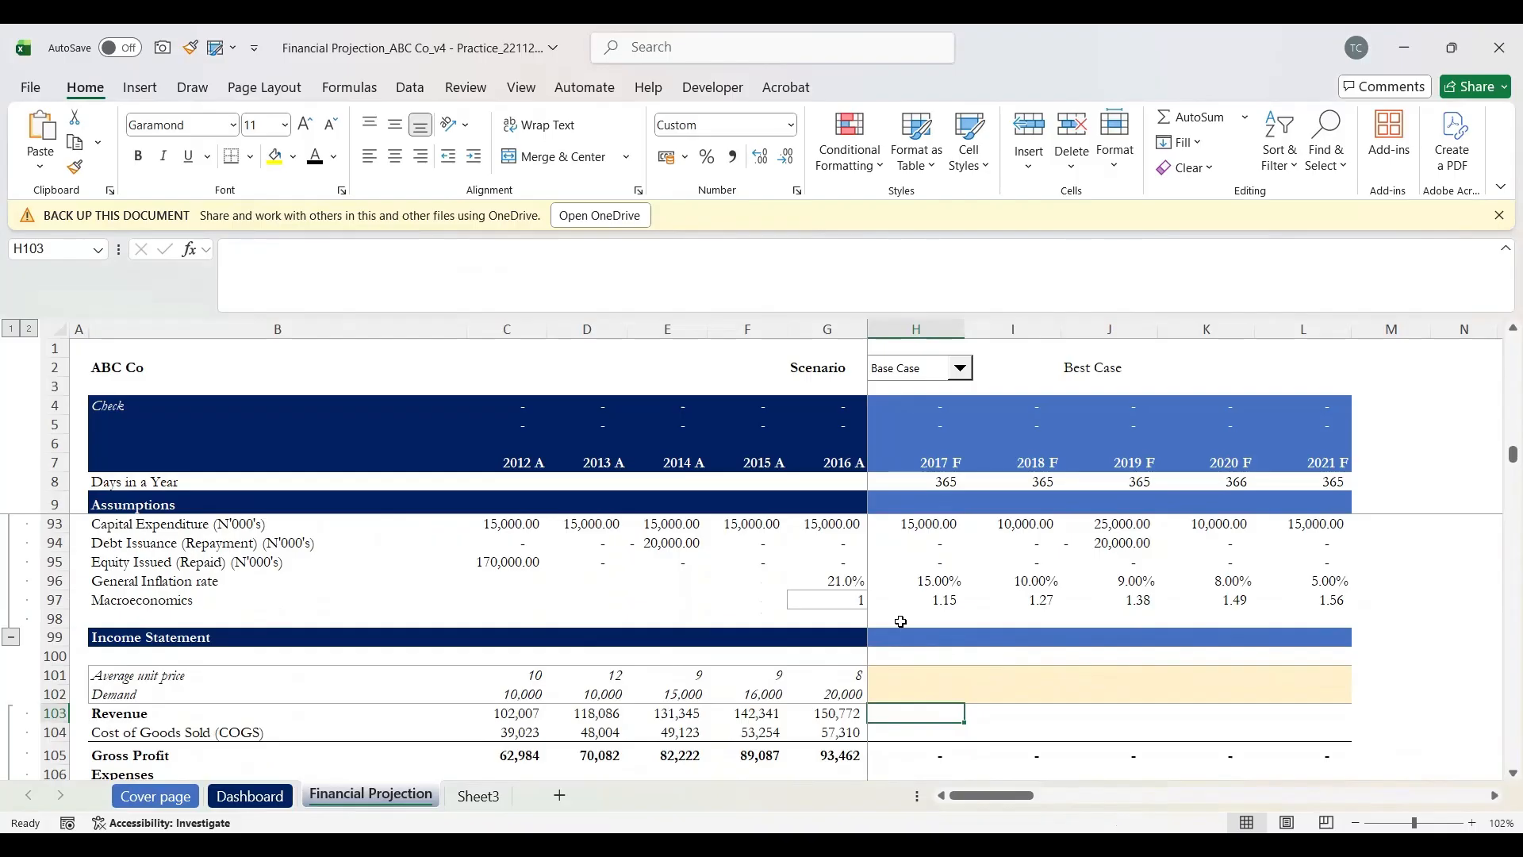
pyautogui.press('Up')
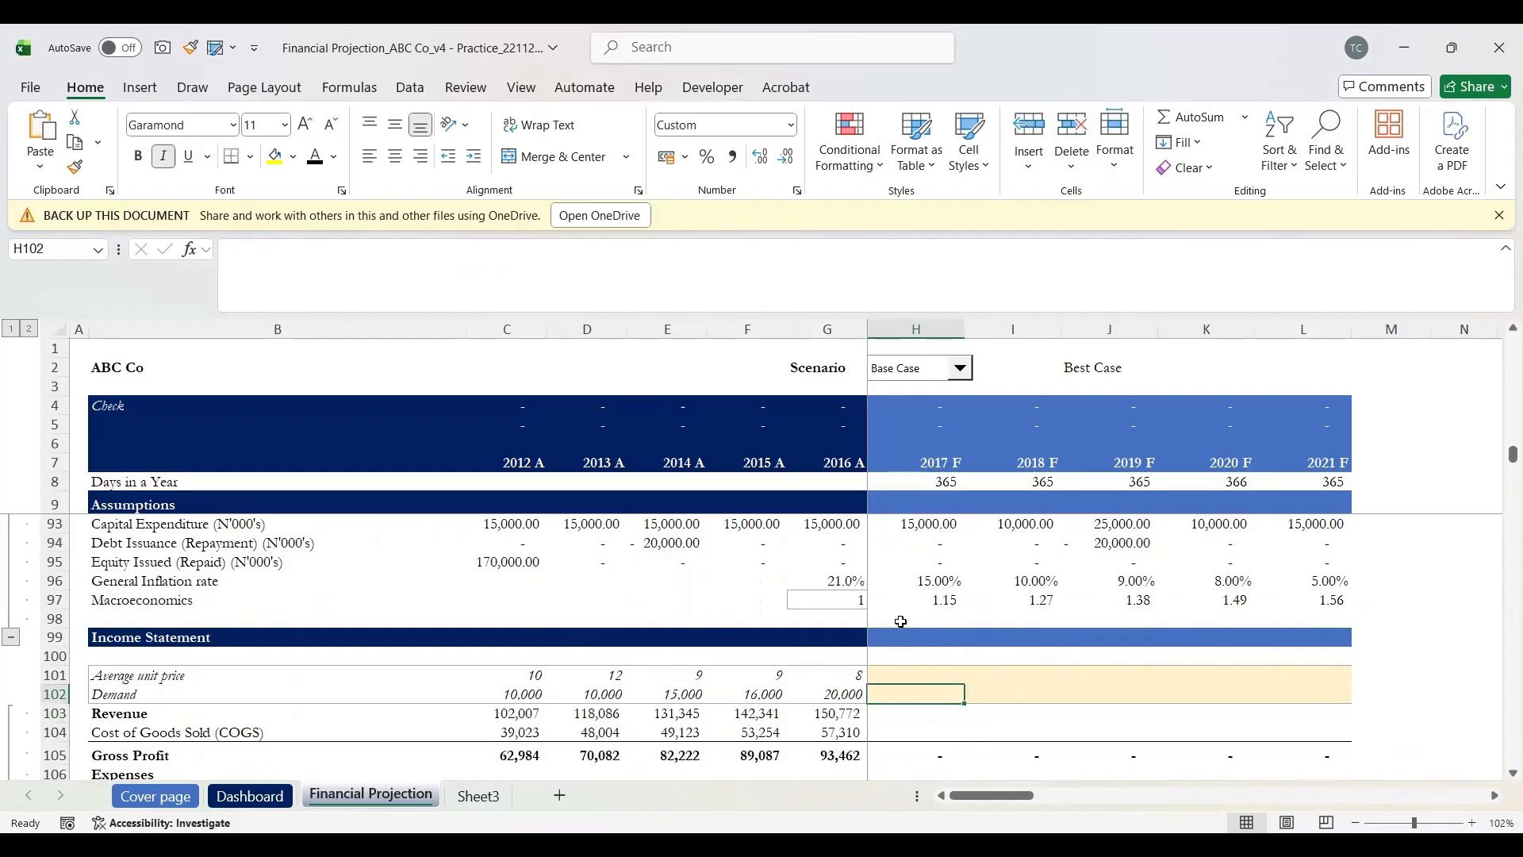
pyautogui.press('Down')
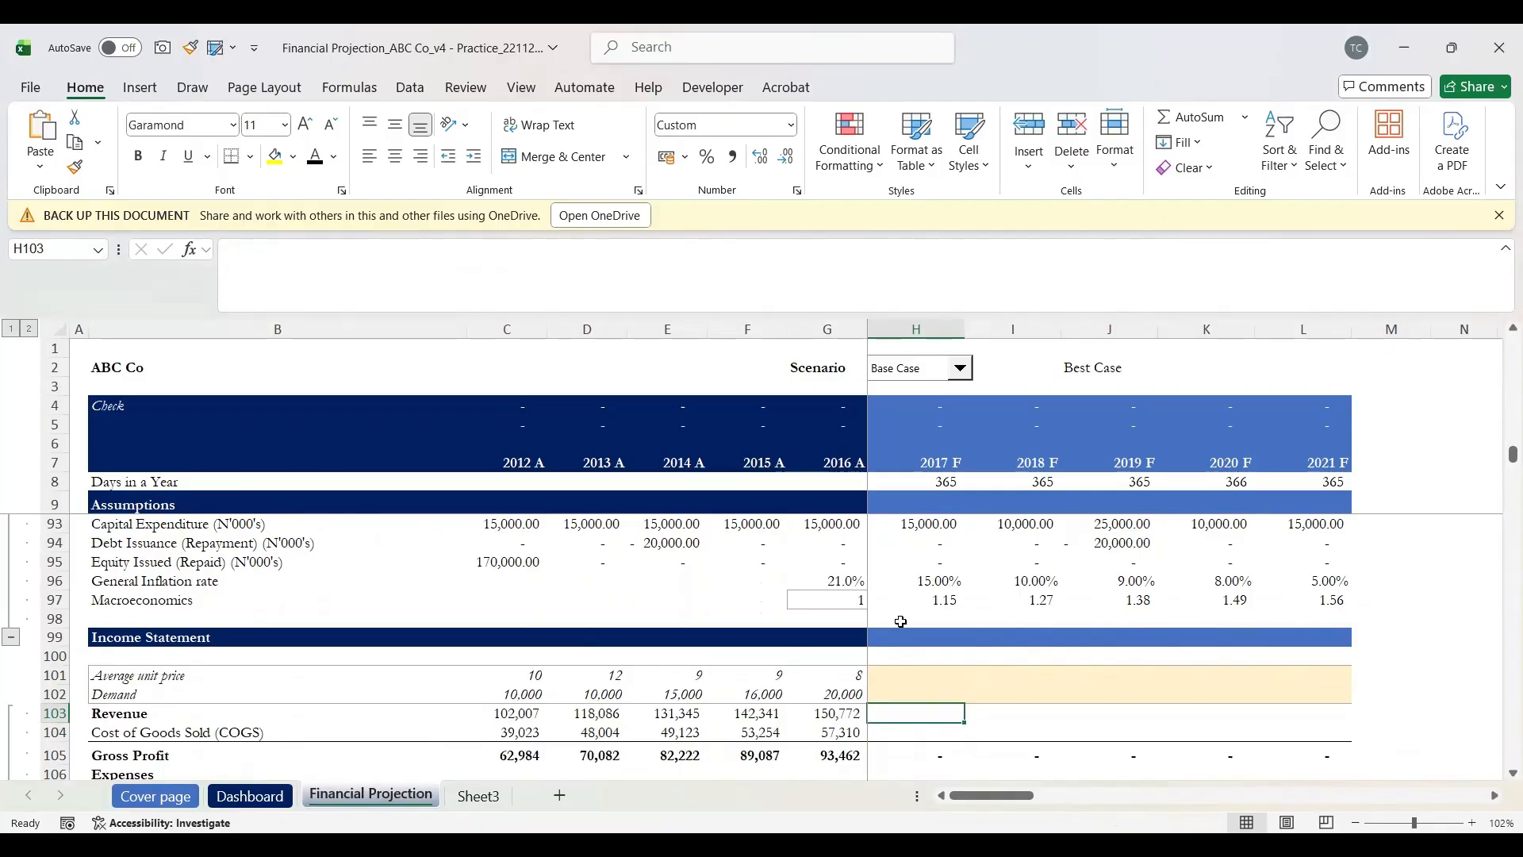
pyautogui.press('Down')
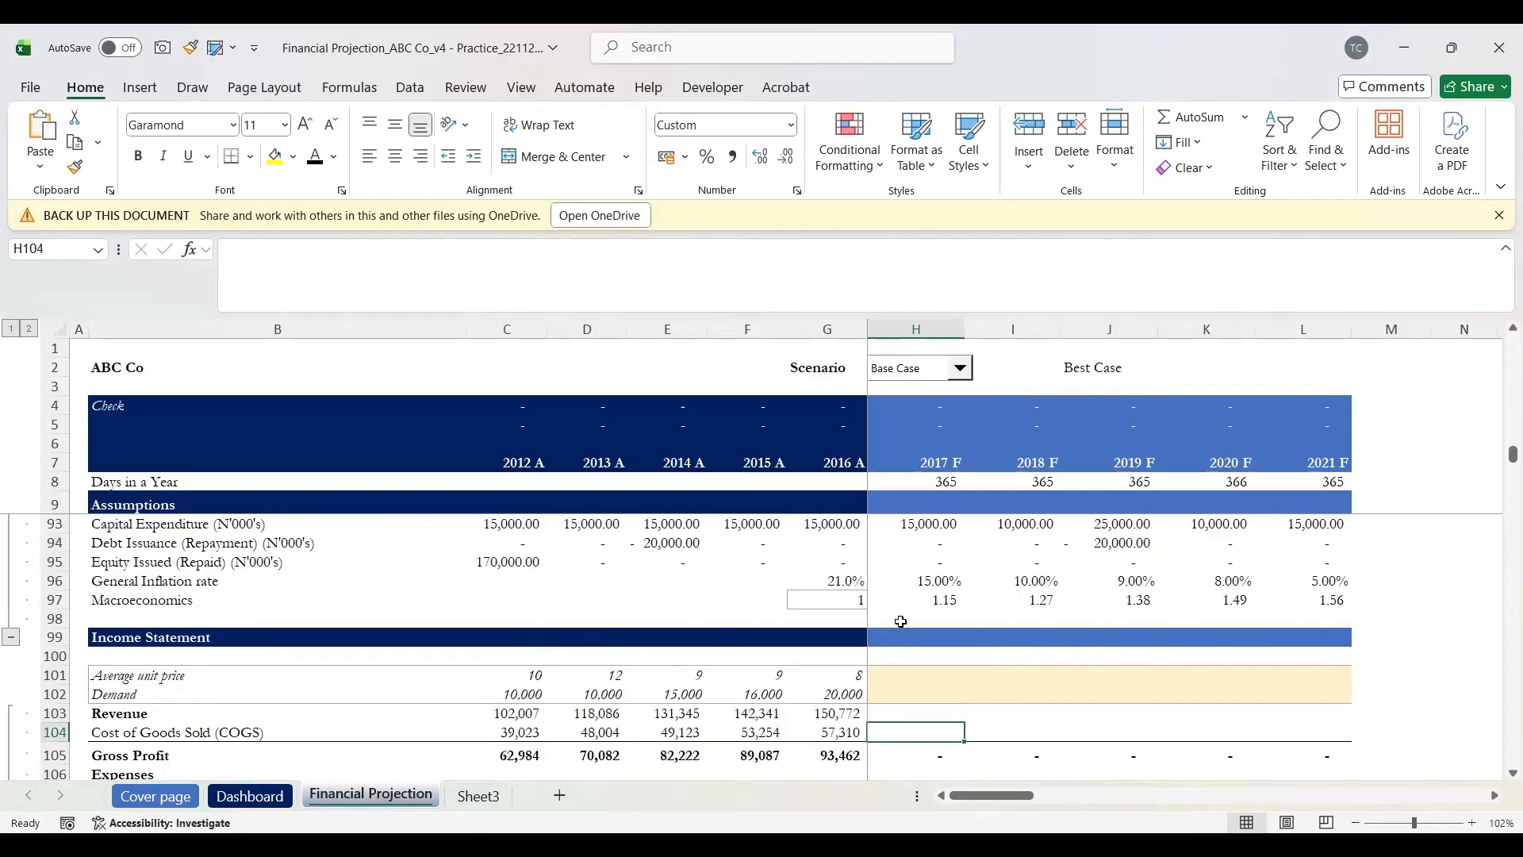
pyautogui.press('Up')
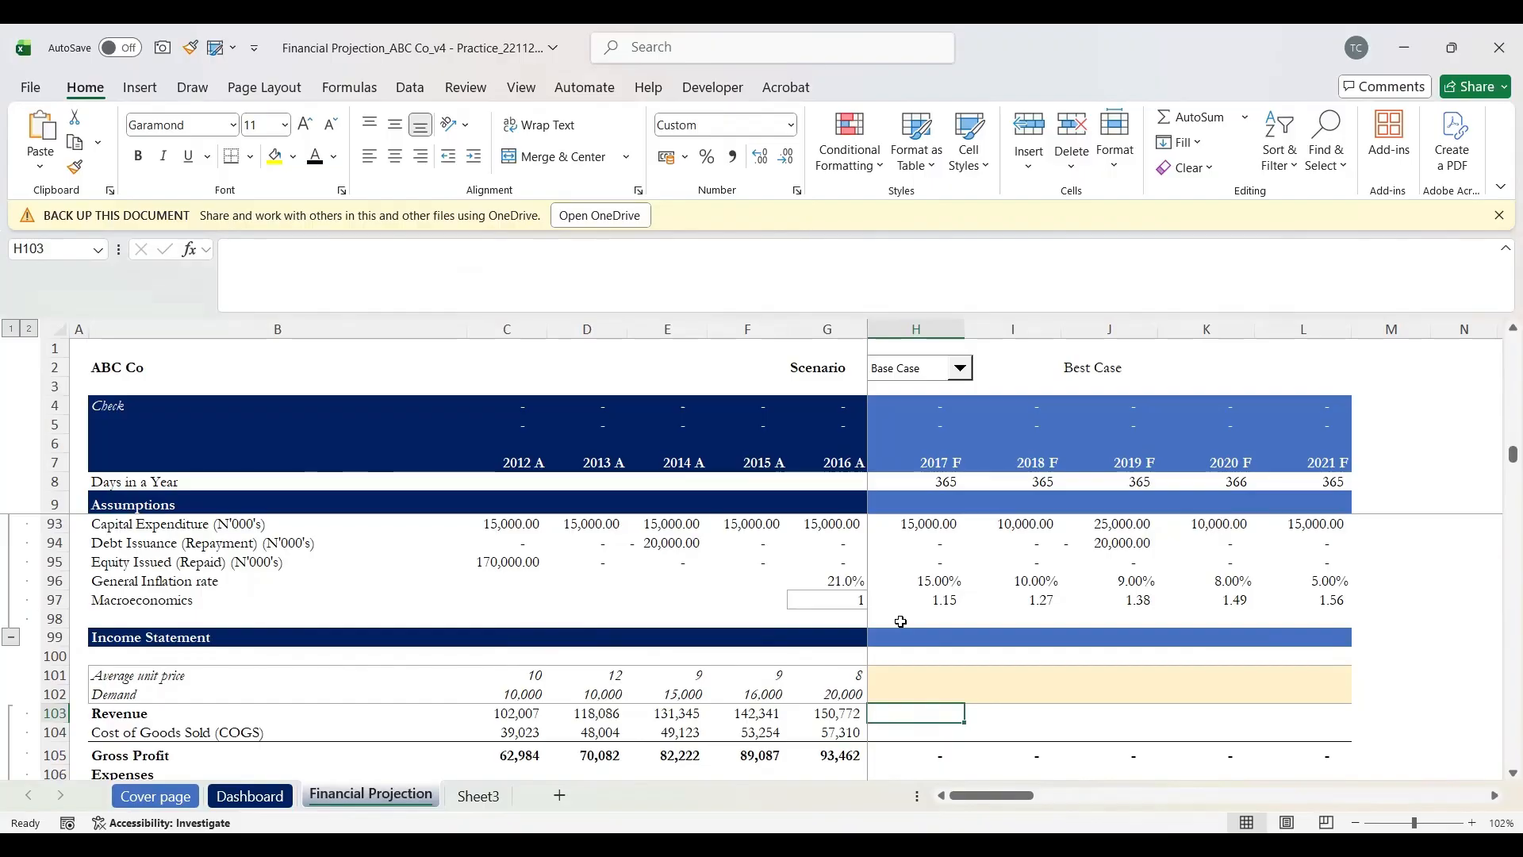
pyautogui.scroll(6, 900, 621)
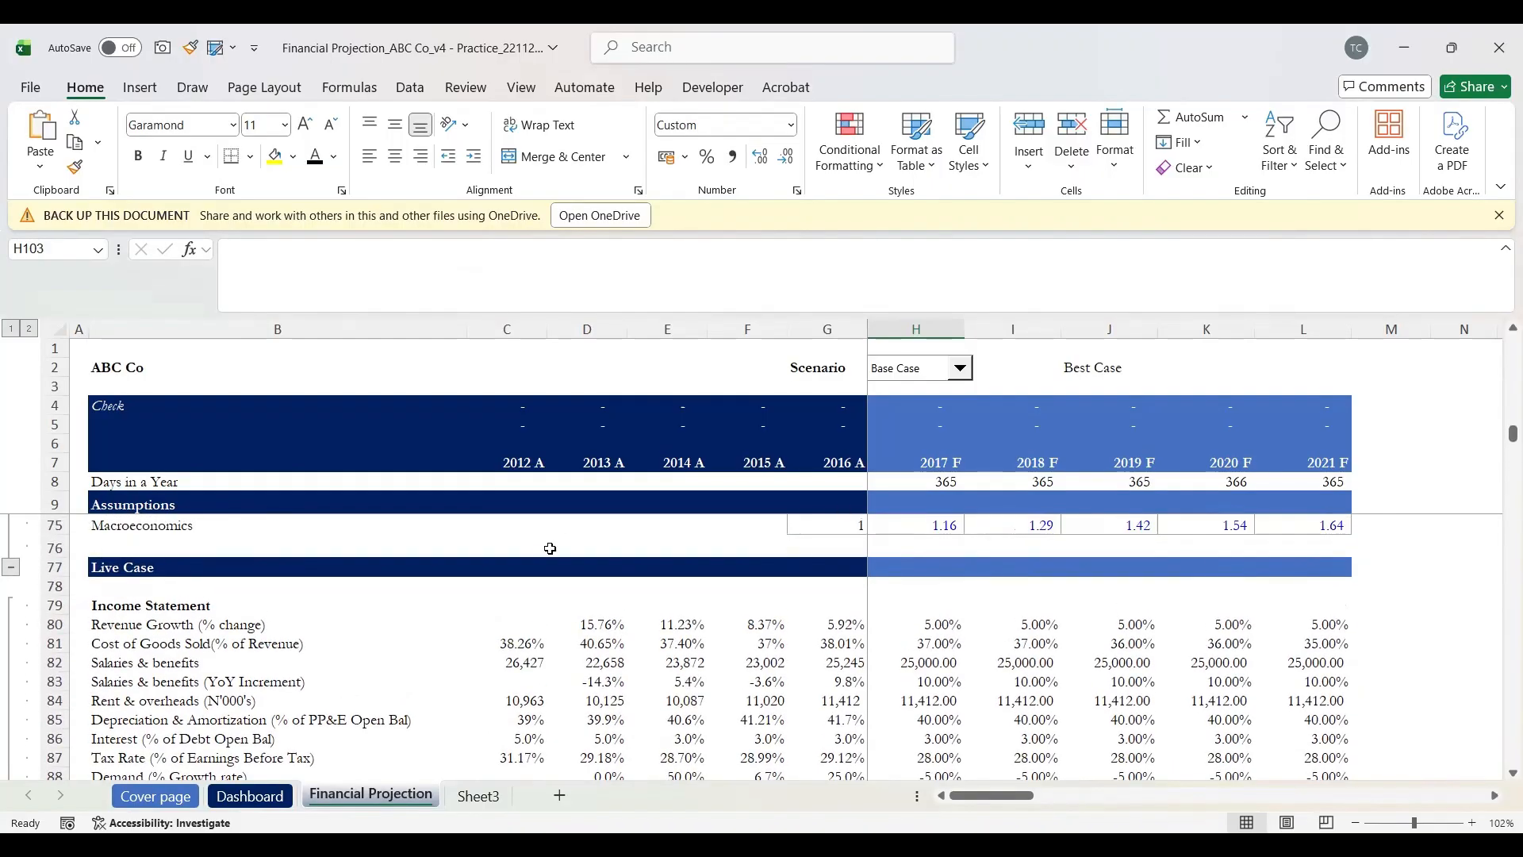
pyautogui.click(607, 626)
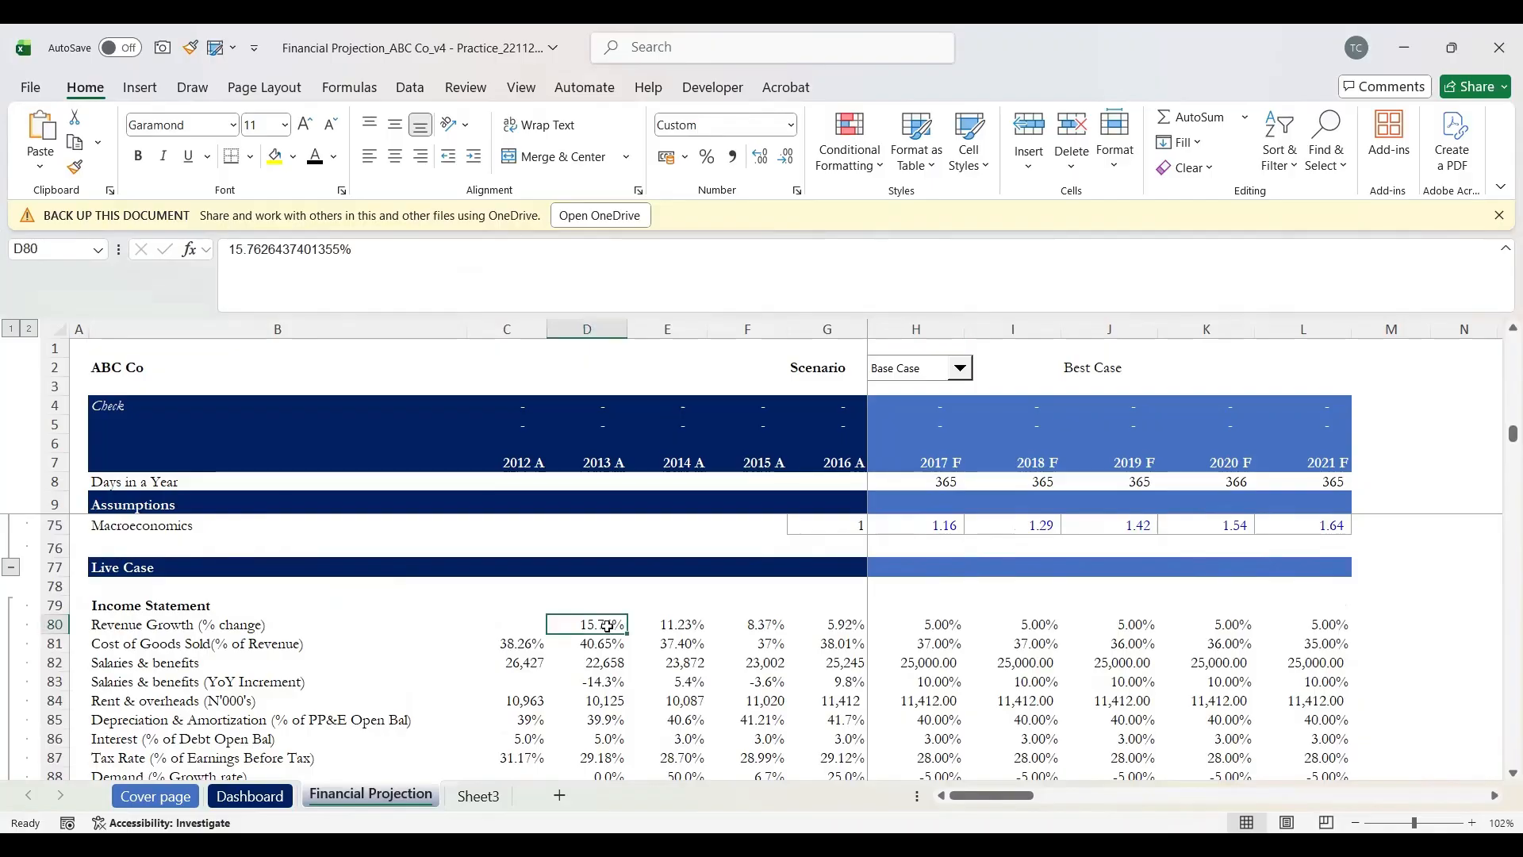
pyautogui.hotkey('ctrl', 'shift', 'Right')
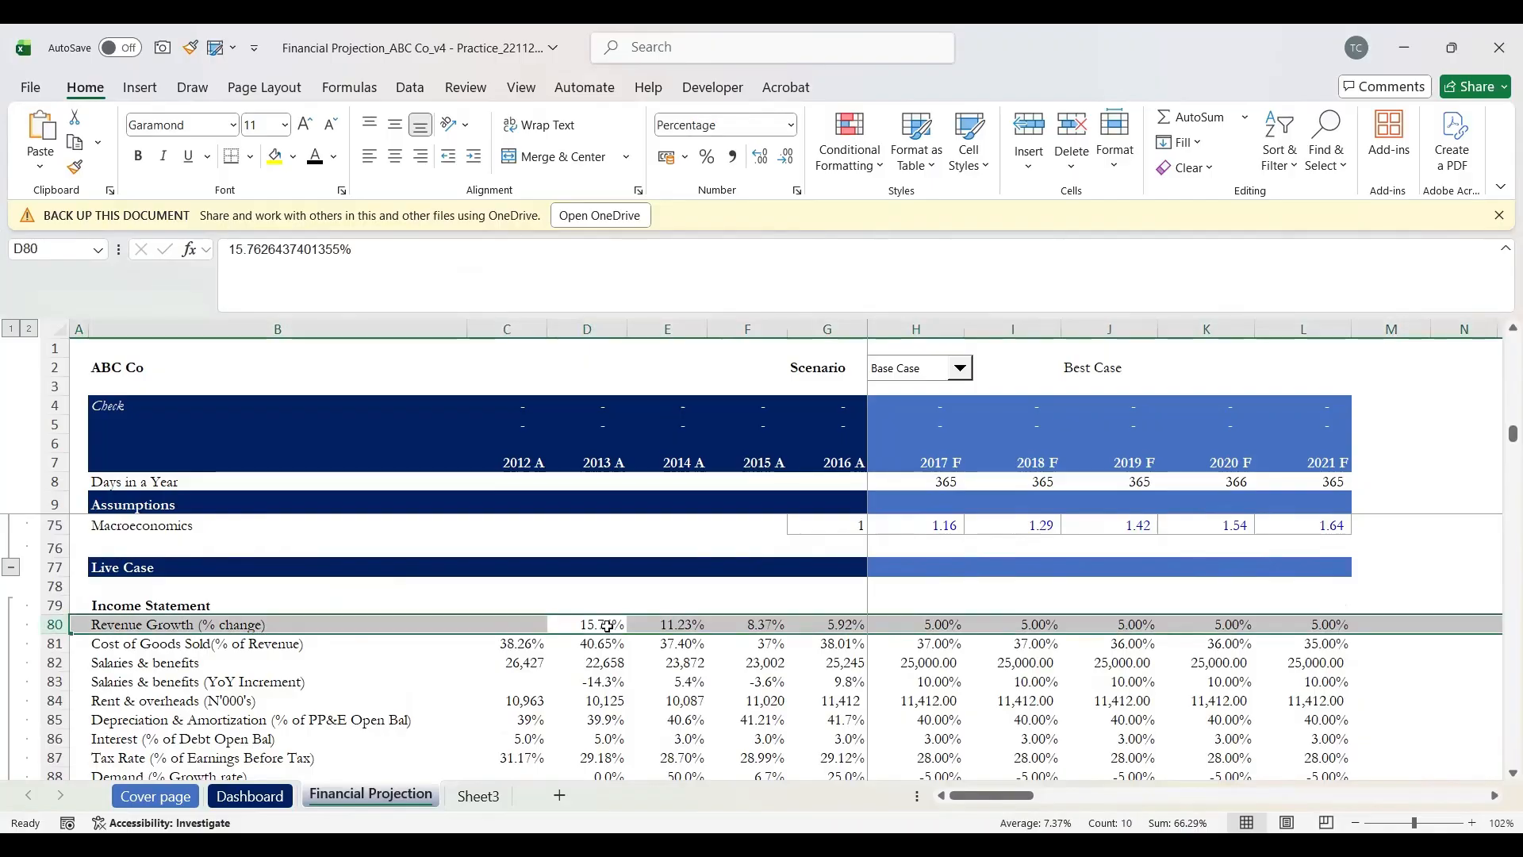
pyautogui.click(962, 370)
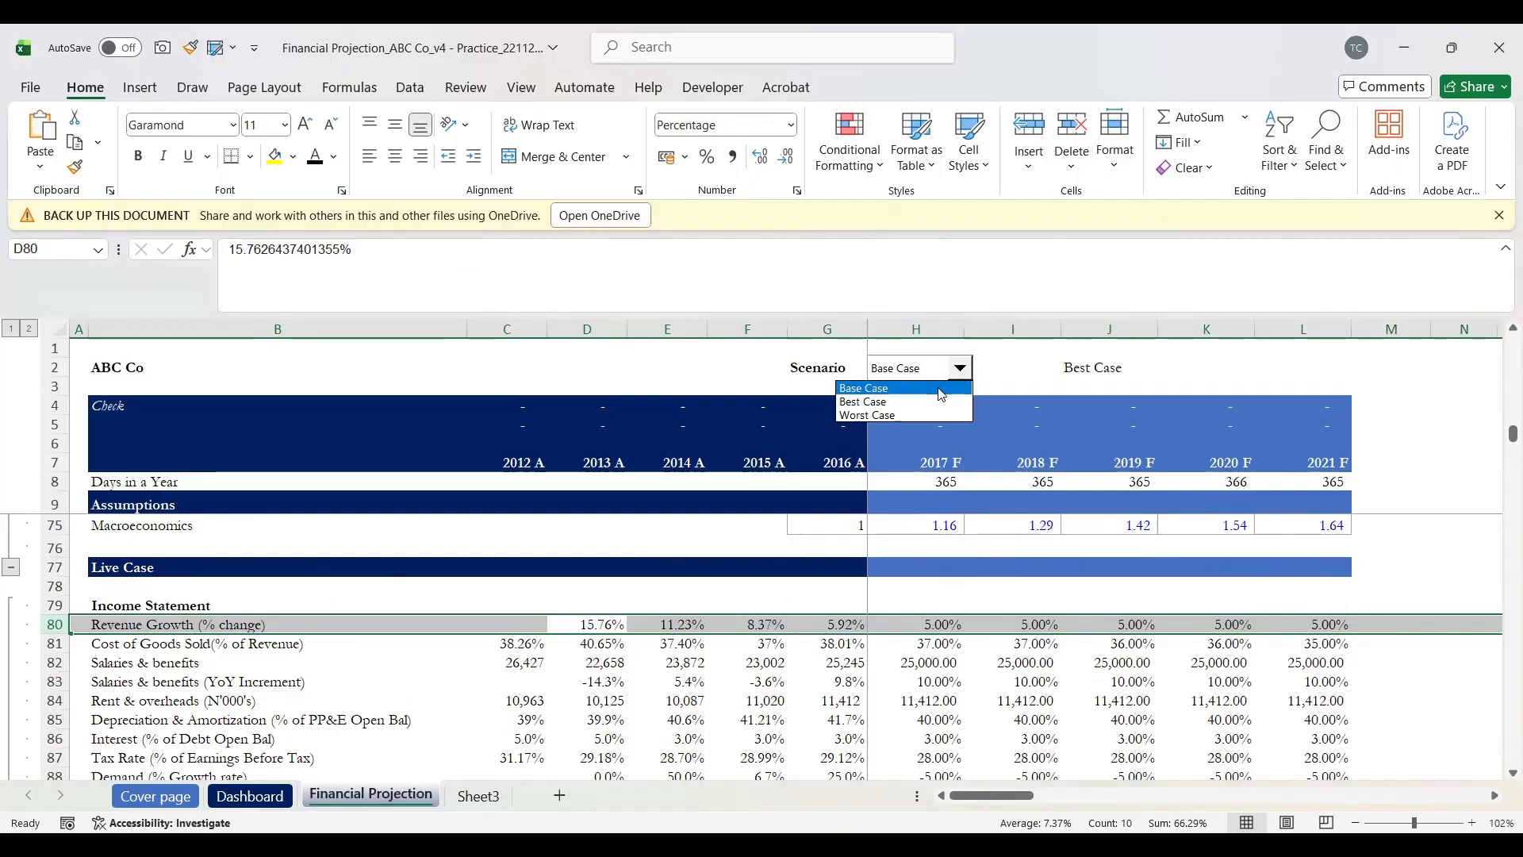
pyautogui.click(958, 385)
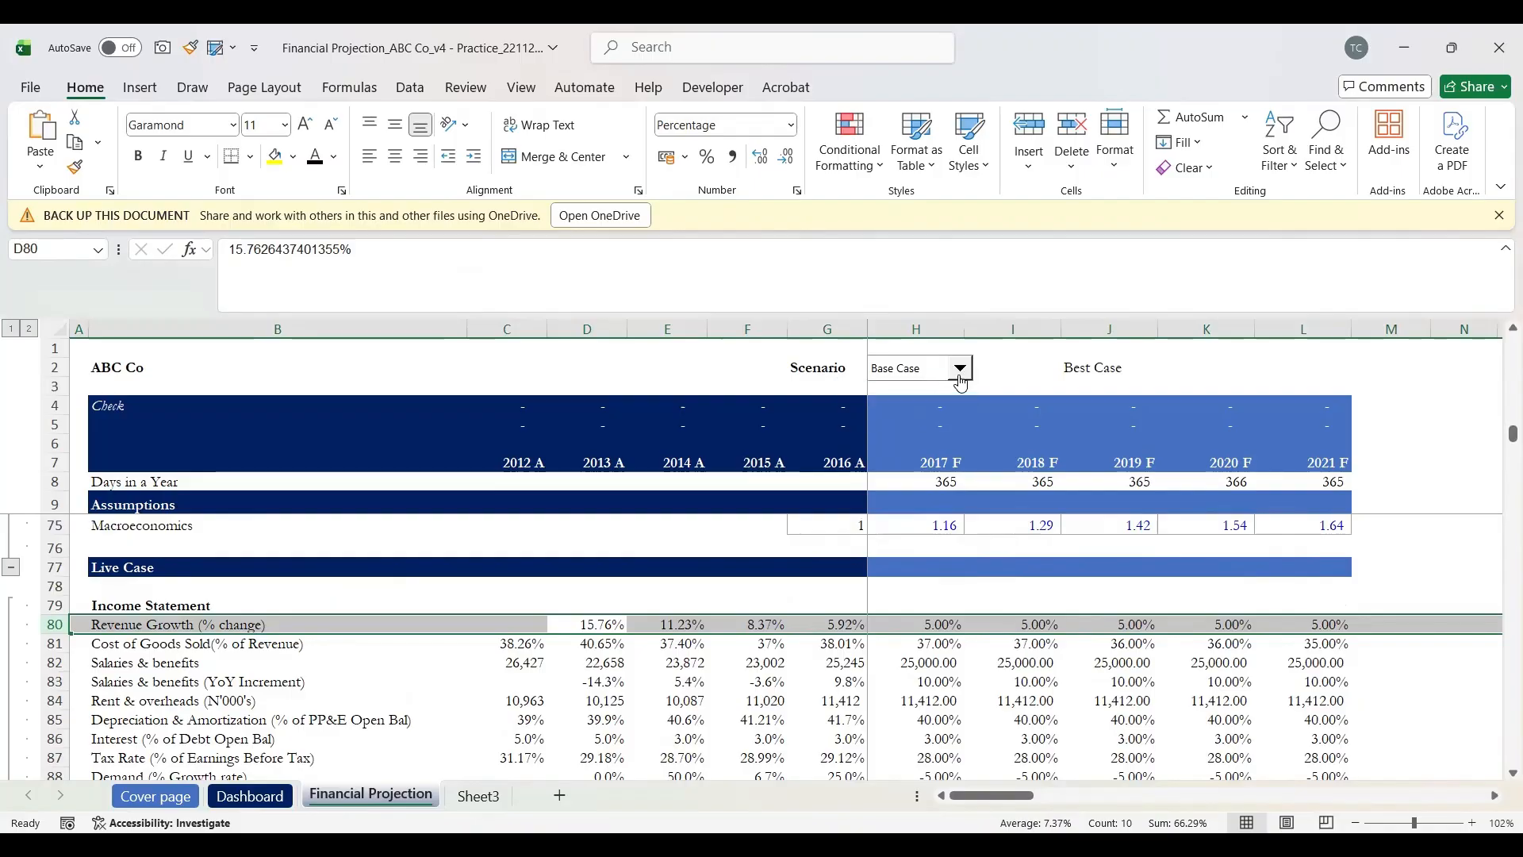
pyautogui.click(960, 371)
pyautogui.click(934, 406)
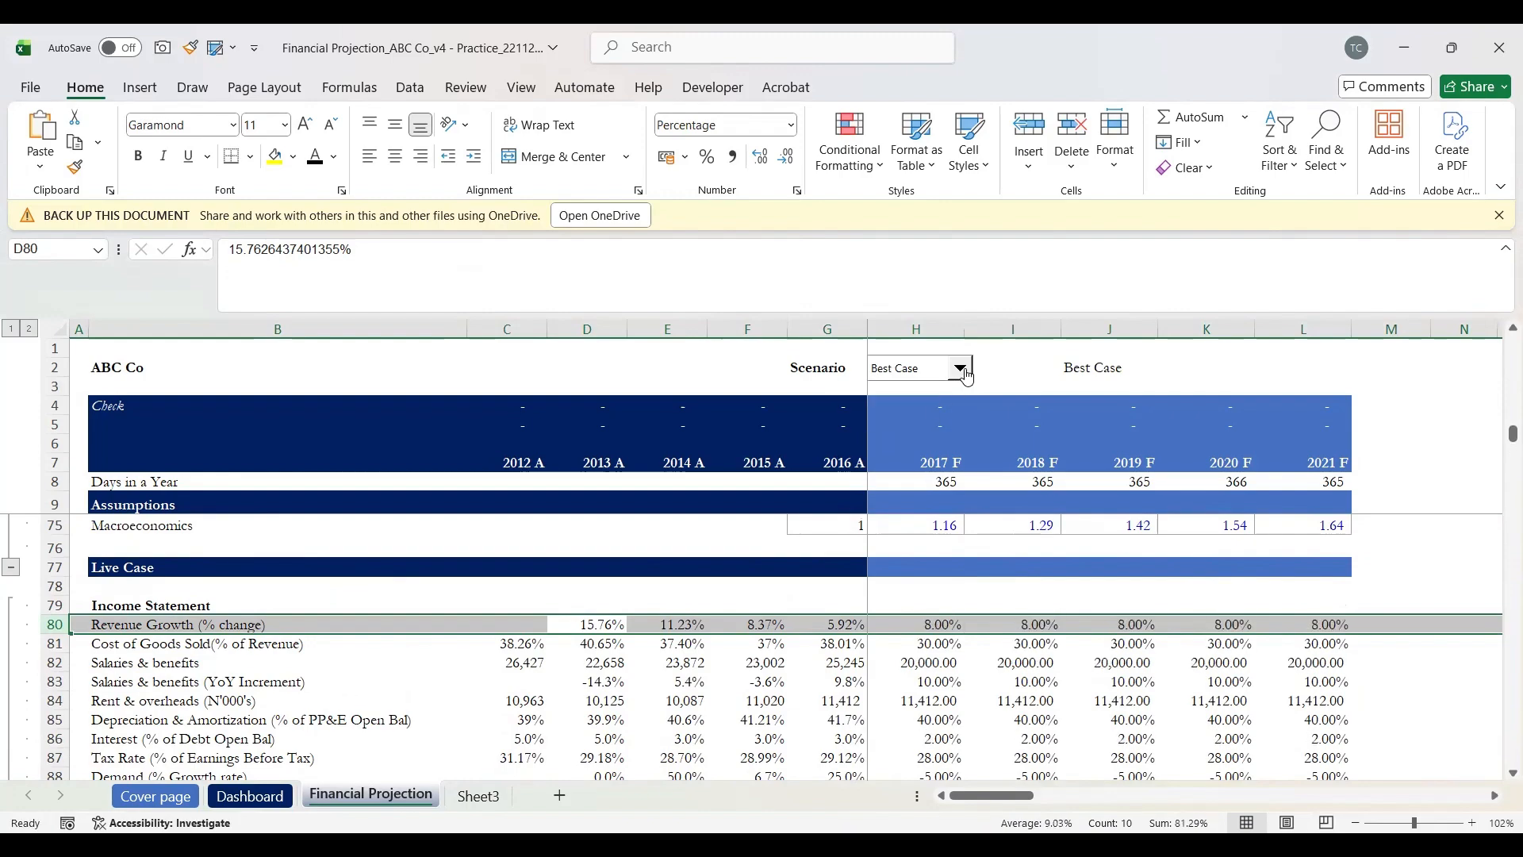
pyautogui.click(966, 376)
pyautogui.click(936, 415)
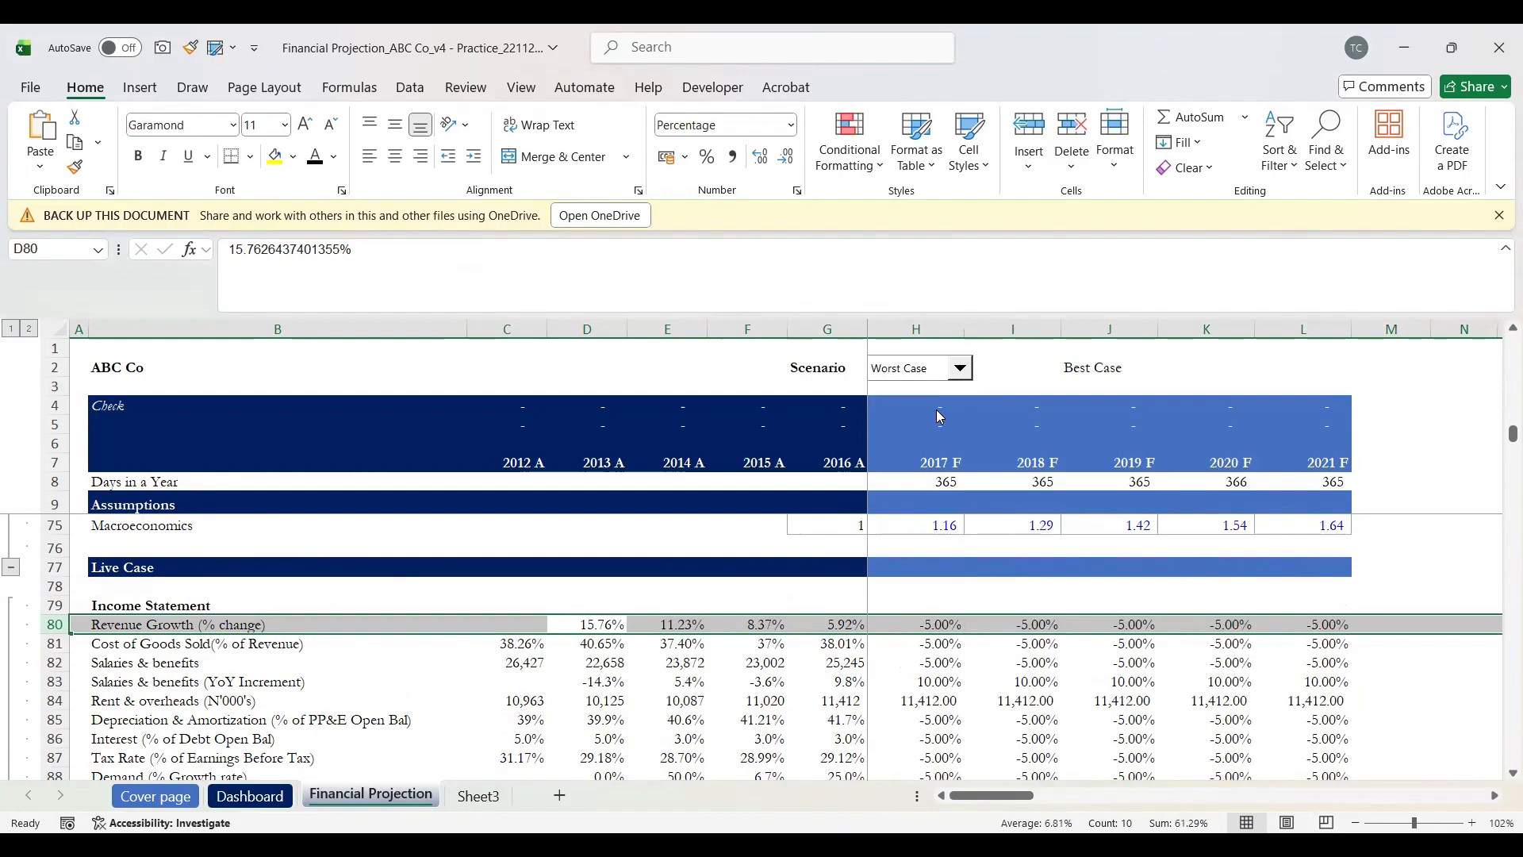
pyautogui.click(962, 378)
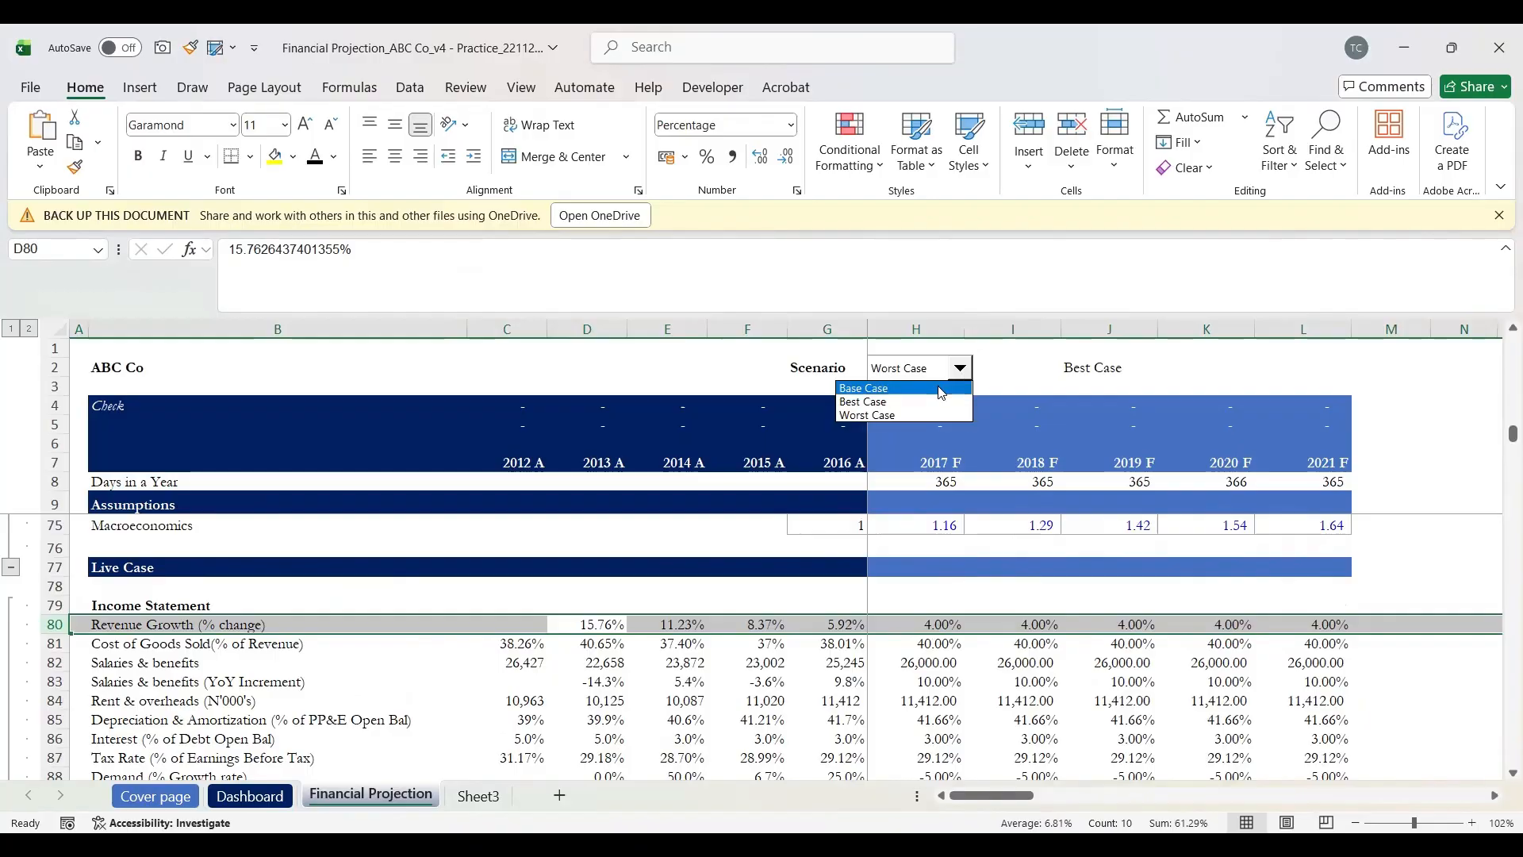
pyautogui.click(936, 386)
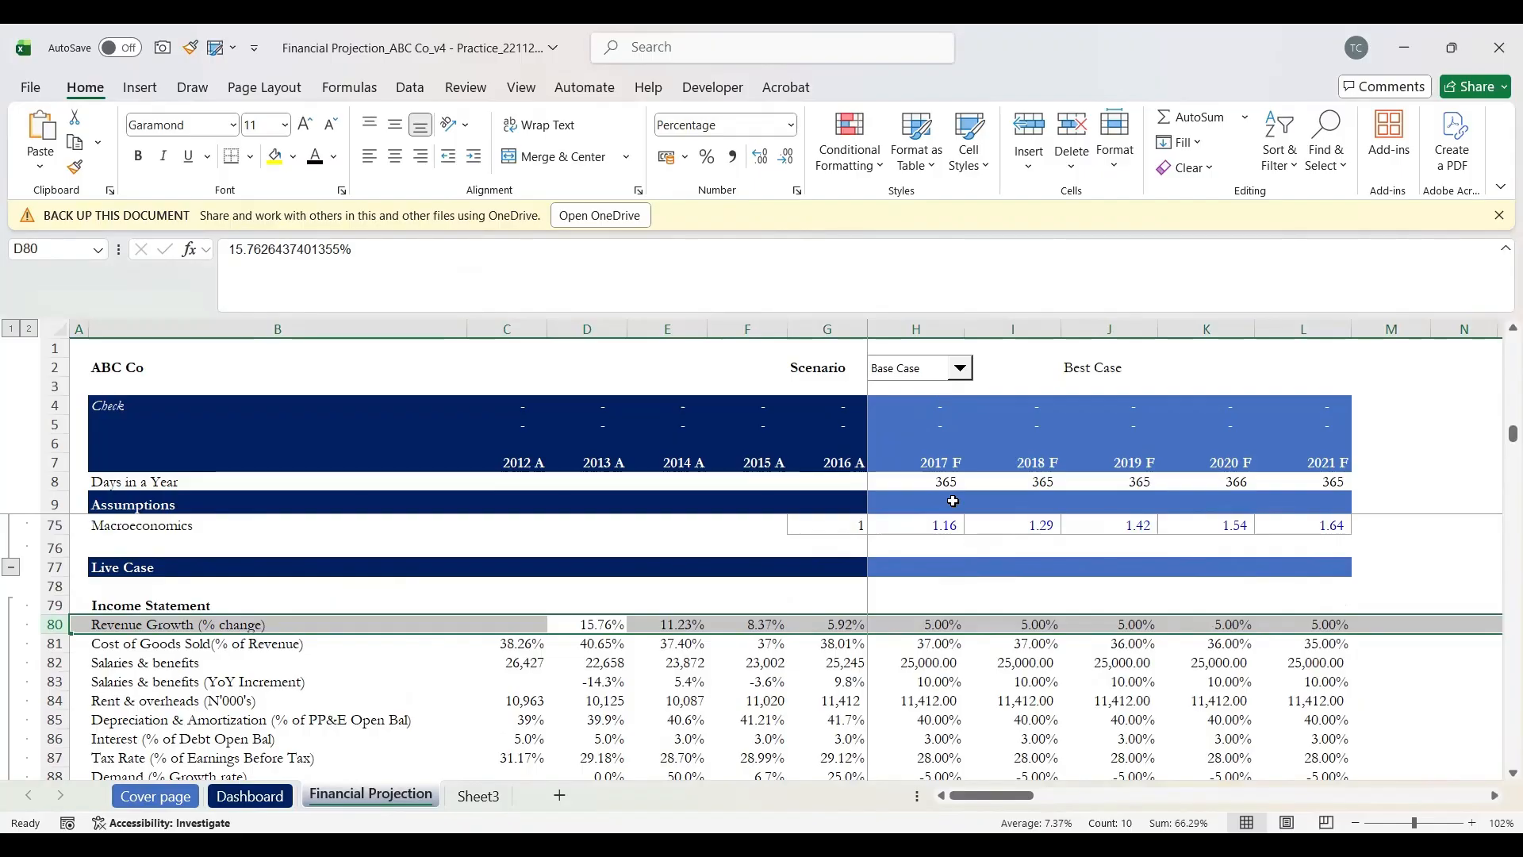
# Step: Enter =G103*(1+H80) in H103 so 2017 Revenue shows 158,311
pyautogui.scroll(-2, 961, 679)
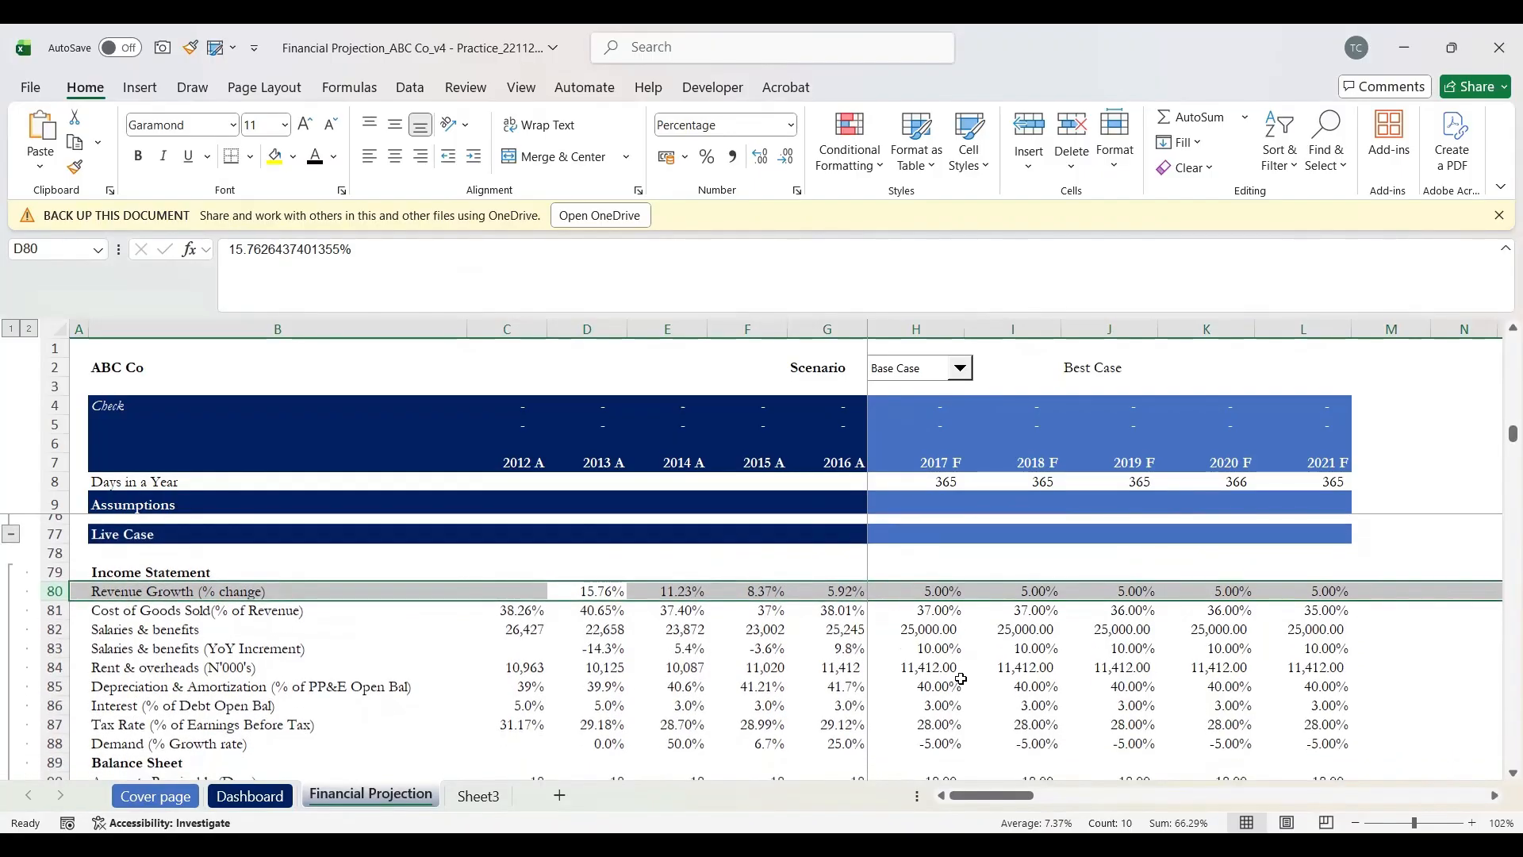
pyautogui.scroll(-1, 961, 679)
pyautogui.scroll(-7, 961, 679)
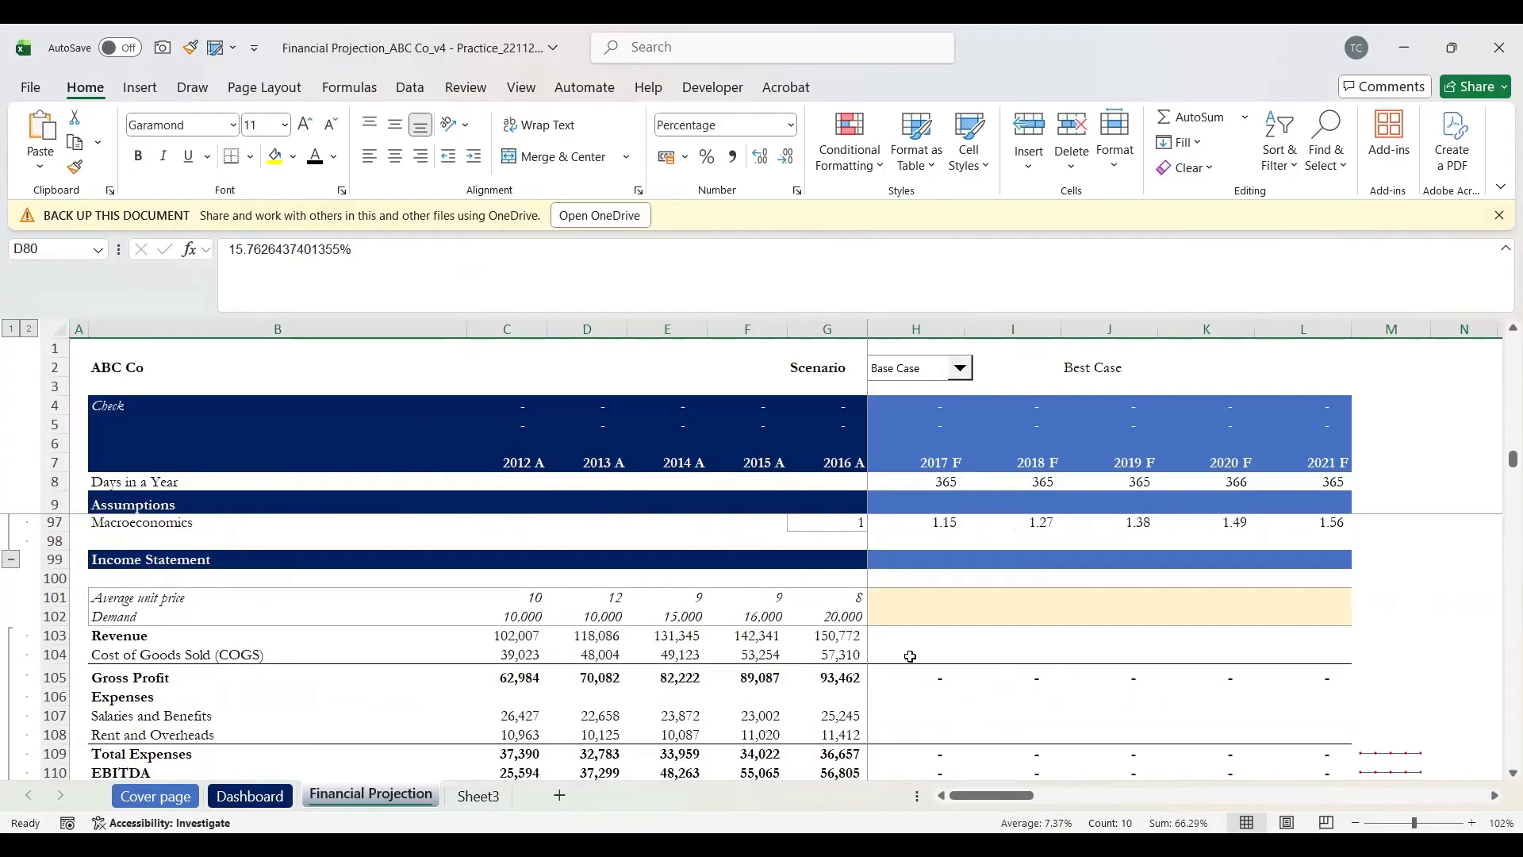
pyautogui.click(917, 637)
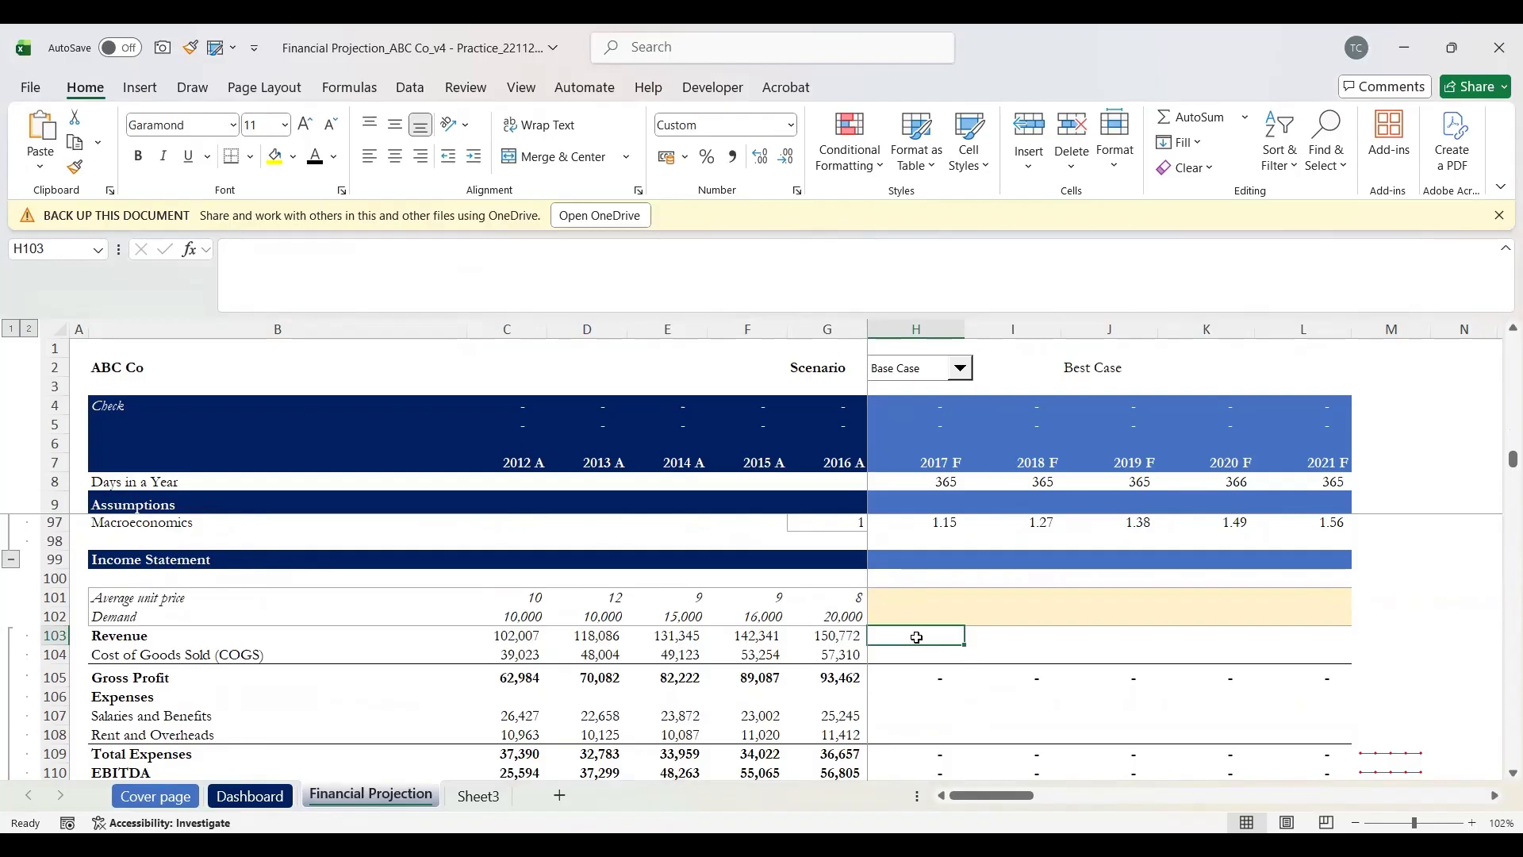
pyautogui.write('=')
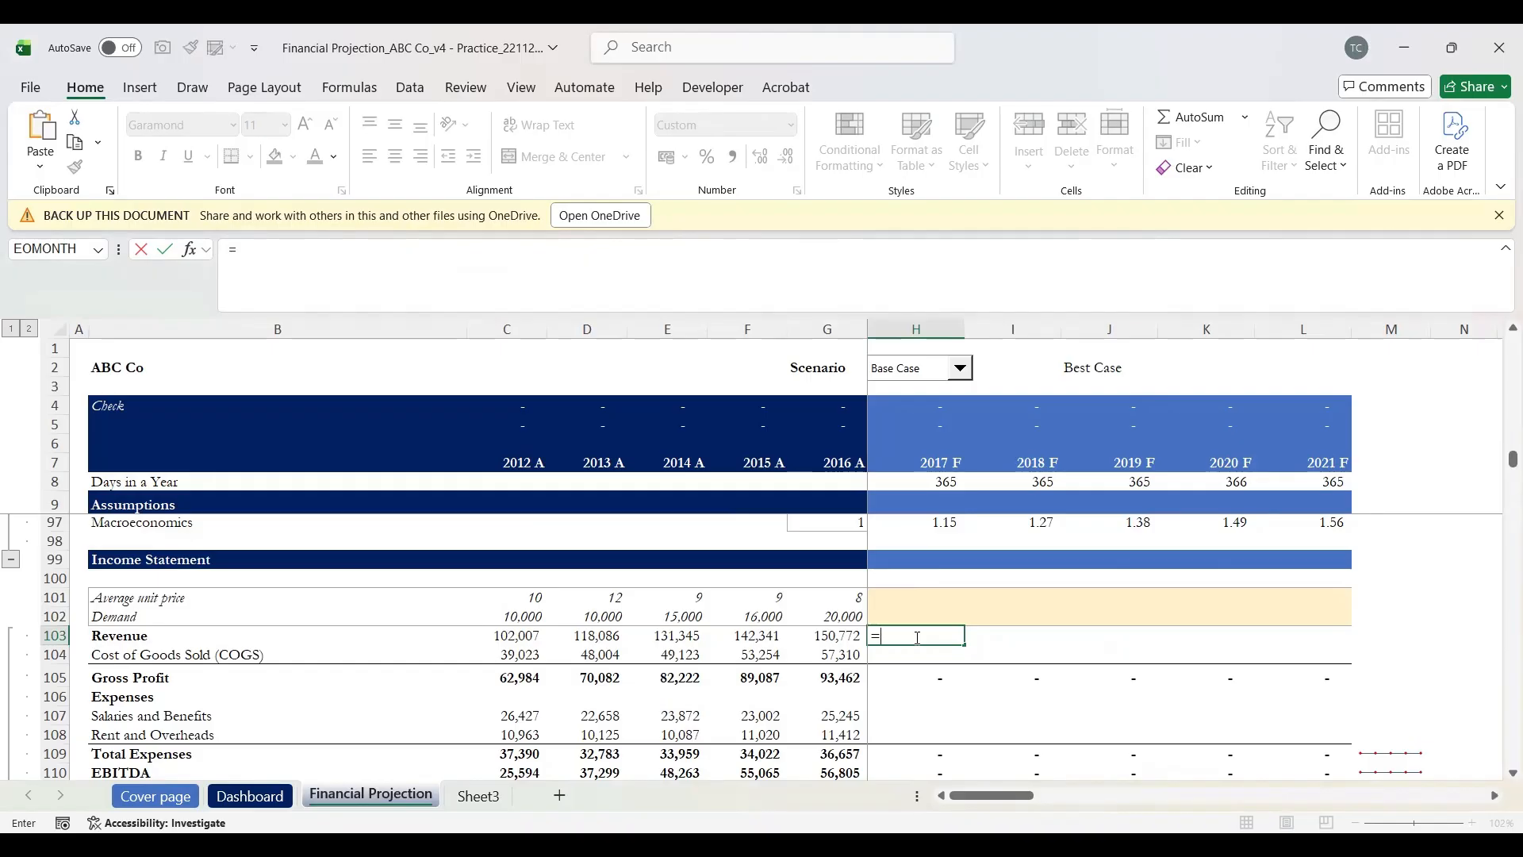
pyautogui.scroll(6, 917, 637)
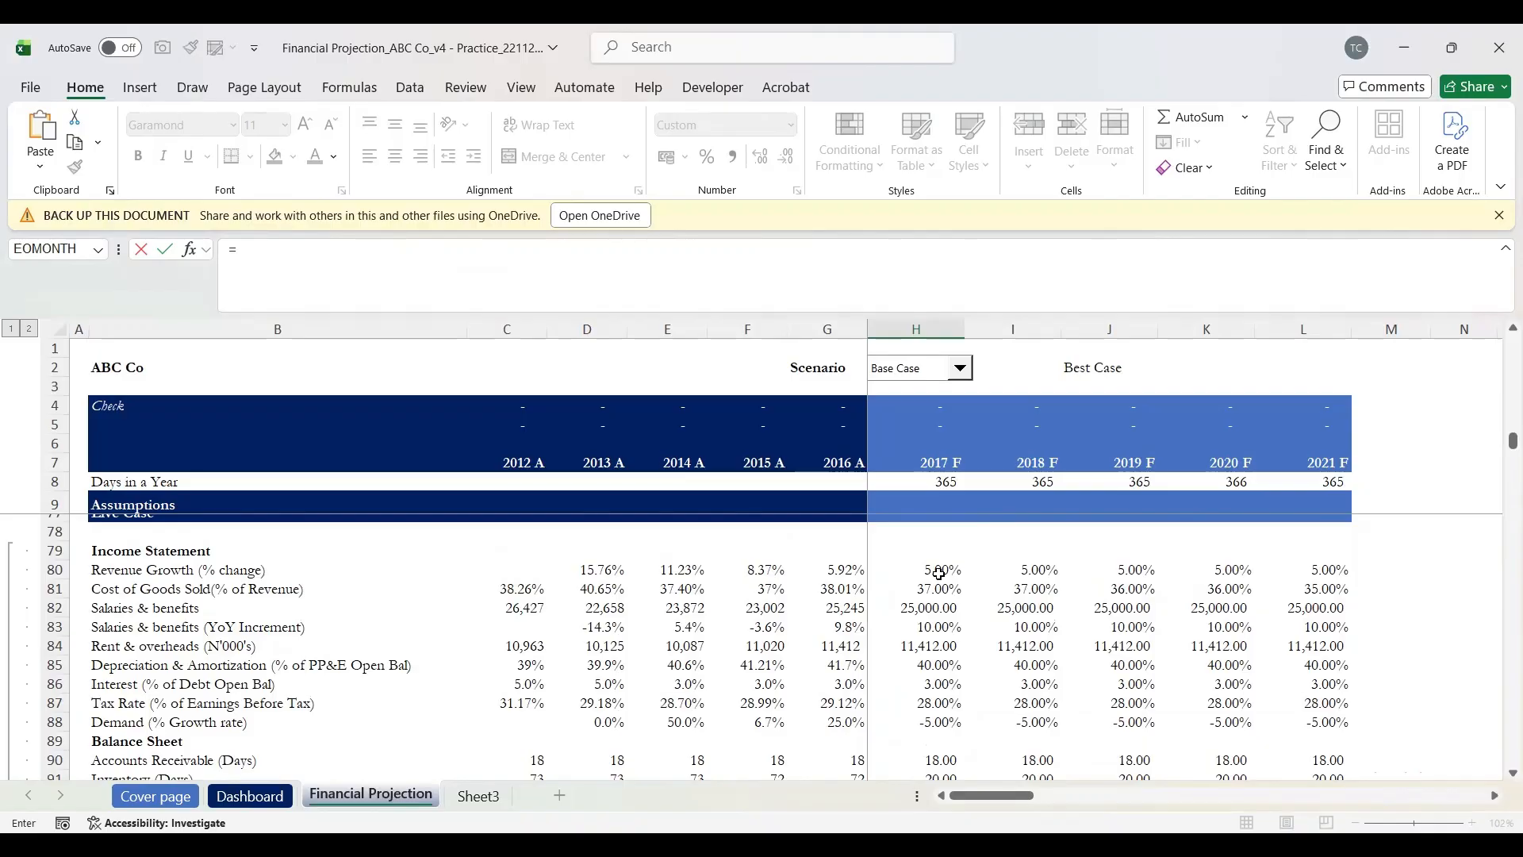
pyautogui.scroll(-7, 1040, 657)
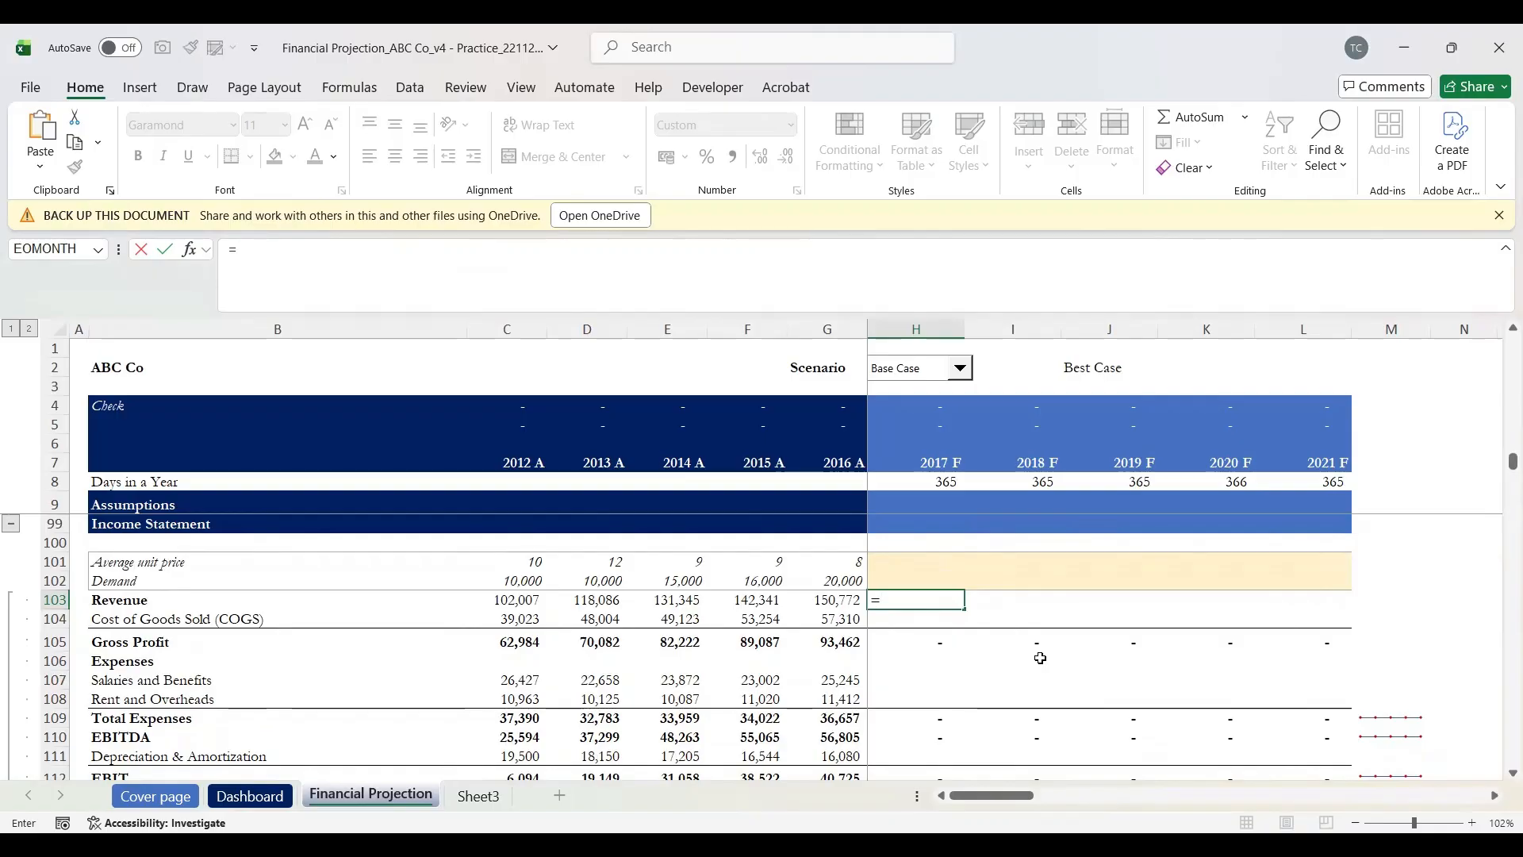
pyautogui.press('Left')
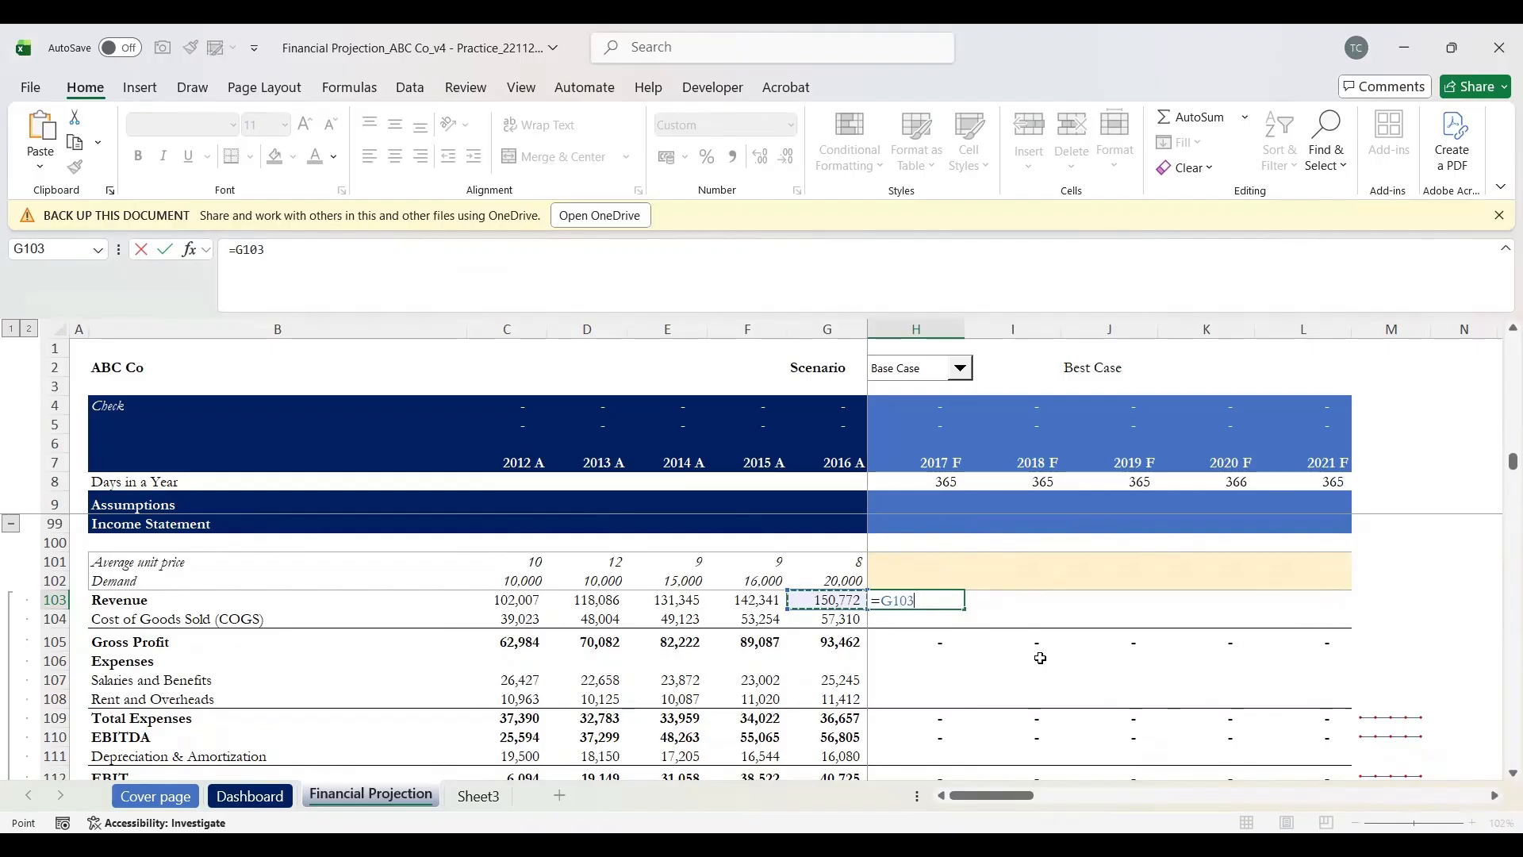
pyautogui.write('*(1+')
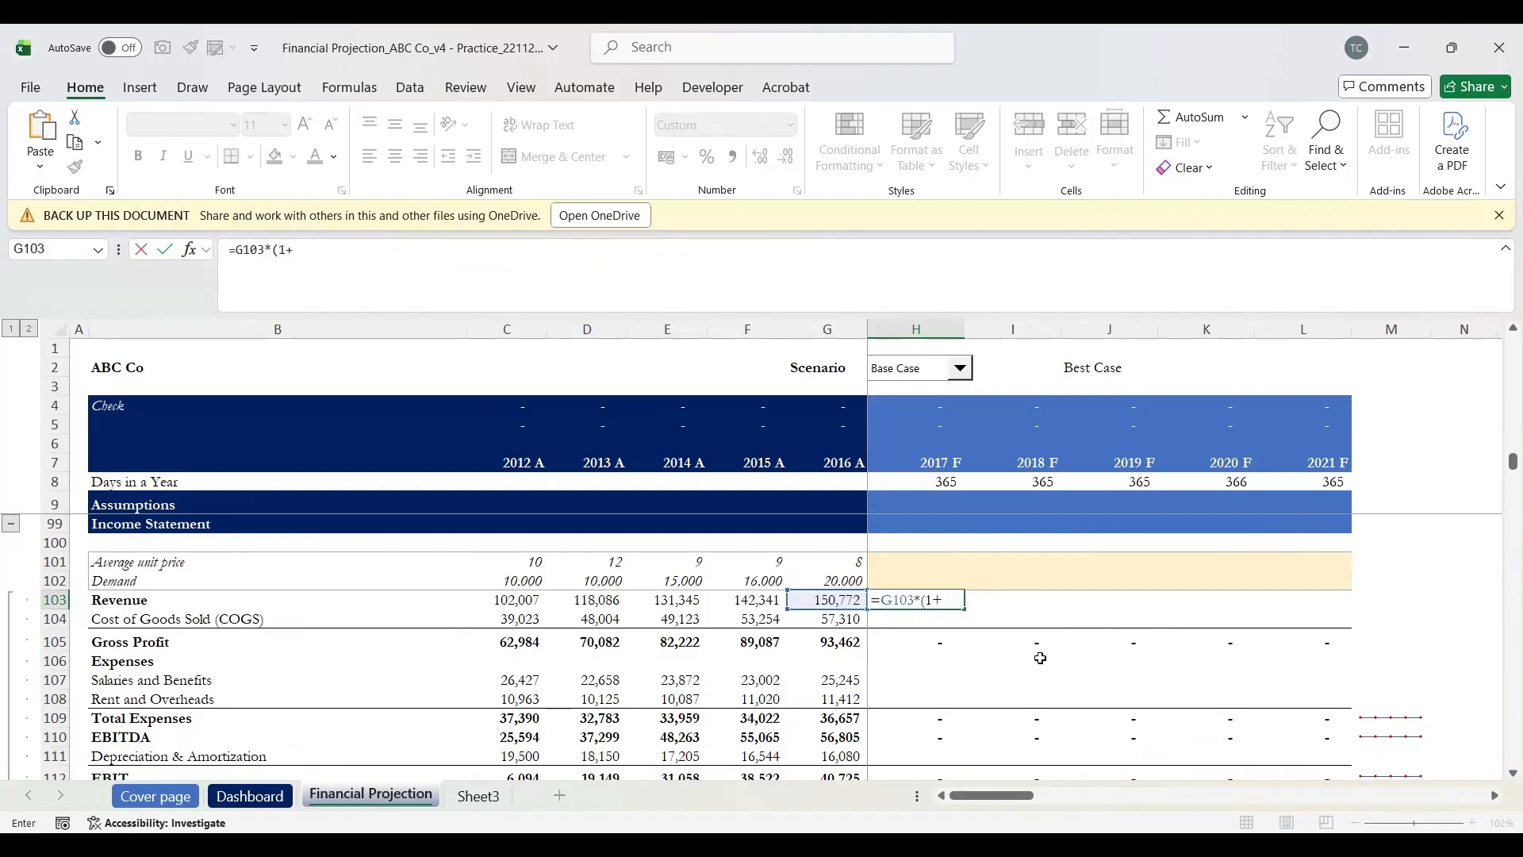
pyautogui.press('Up')
pyautogui.press('Up')
pyautogui.press('Up')
pyautogui.press('Up')
pyautogui.press('Up')
pyautogui.press('Up')
pyautogui.press('Up')
pyautogui.press('Up')
pyautogui.press('Up')
pyautogui.press('Up')
pyautogui.press('Up')
pyautogui.press('Up')
pyautogui.press('Up')
pyautogui.press('Up')
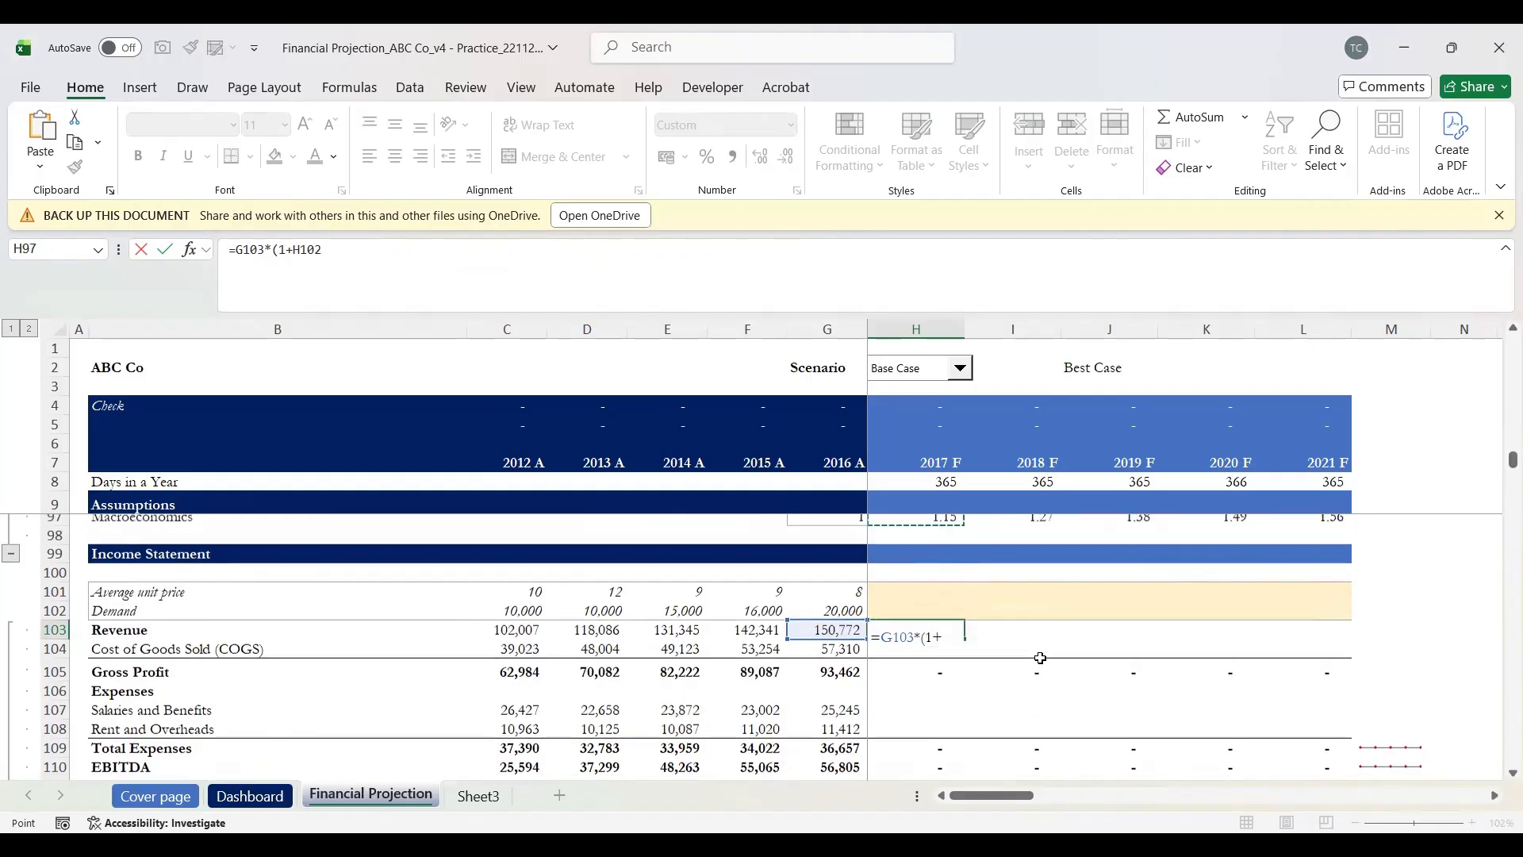
pyautogui.press('Up')
pyautogui.press('Up')
pyautogui.press('Up')
pyautogui.press('Up')
pyautogui.press('Up')
pyautogui.press('Up')
pyautogui.press('Up')
pyautogui.press('Up')
pyautogui.press('Up')
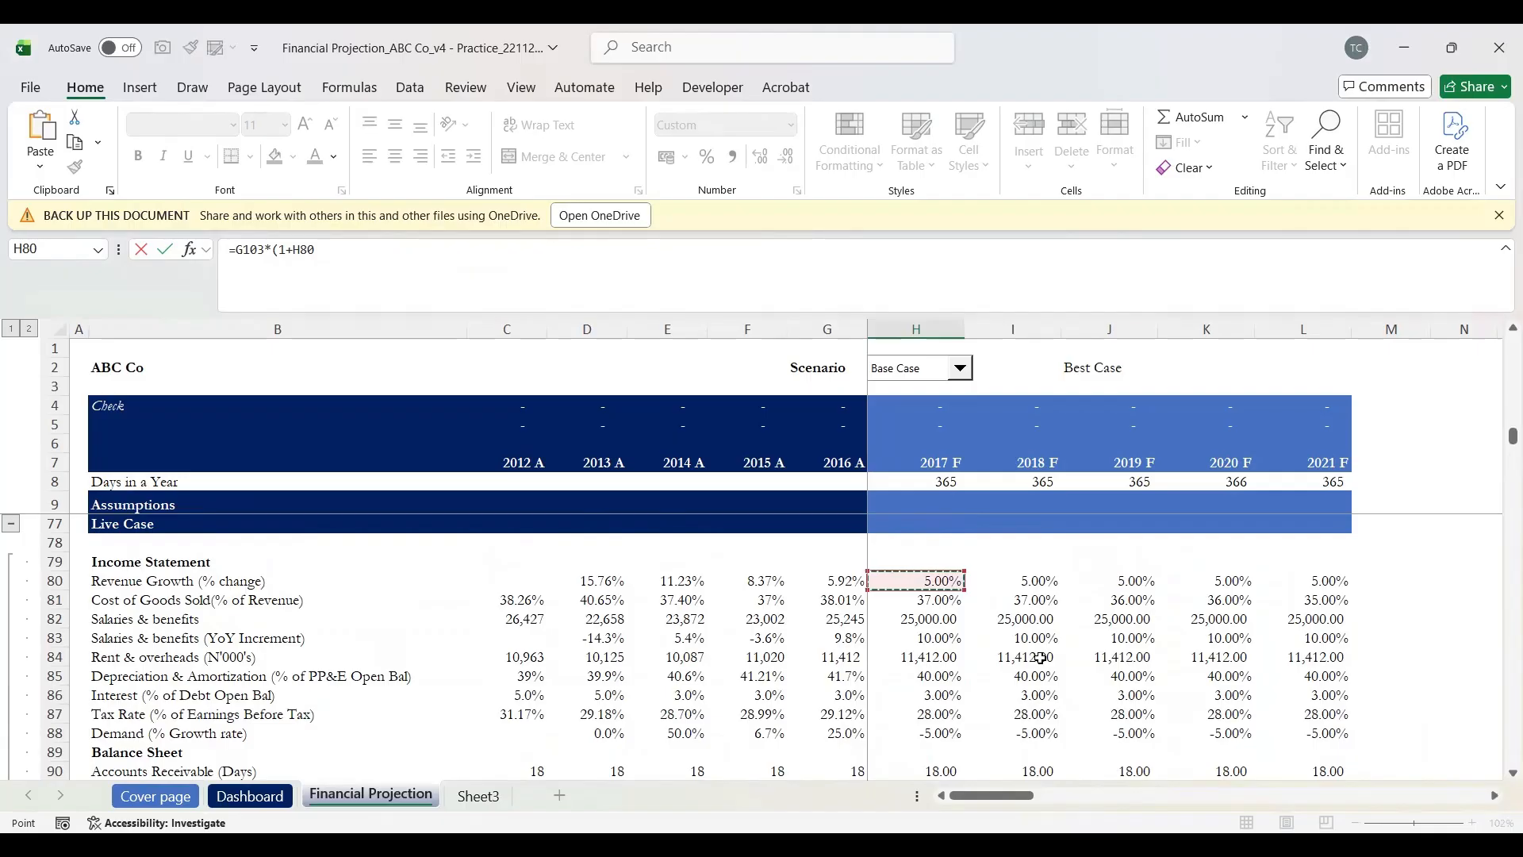
pyautogui.write(')')
pyautogui.press('Return')
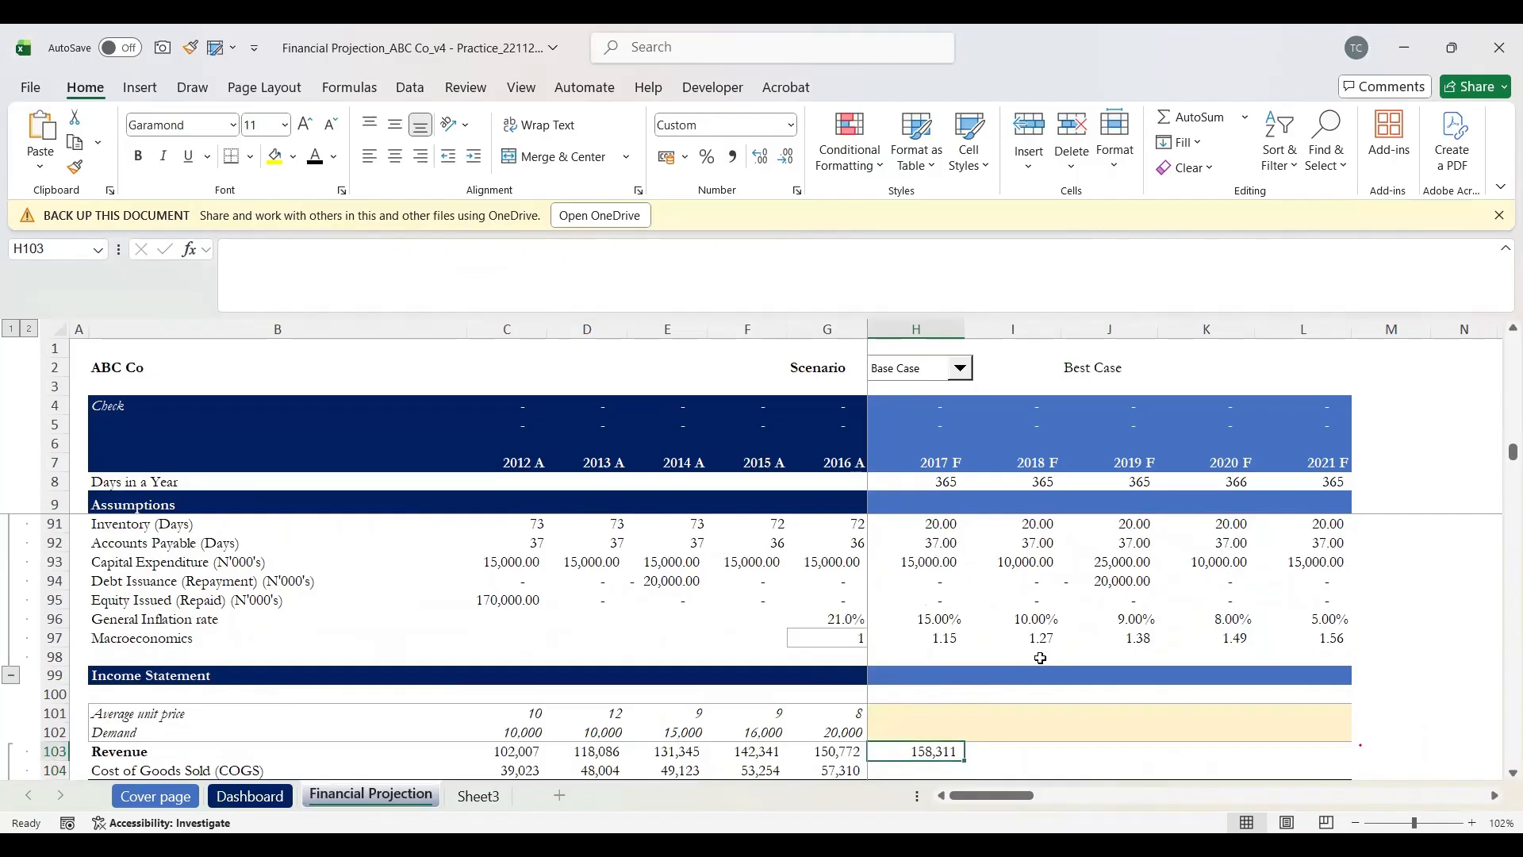
pyautogui.press('Up')
# Step: Inspect the revenue and COGS scenario formulas, ending on the empty 2017 COGS cell H104
pyautogui.press('Left')
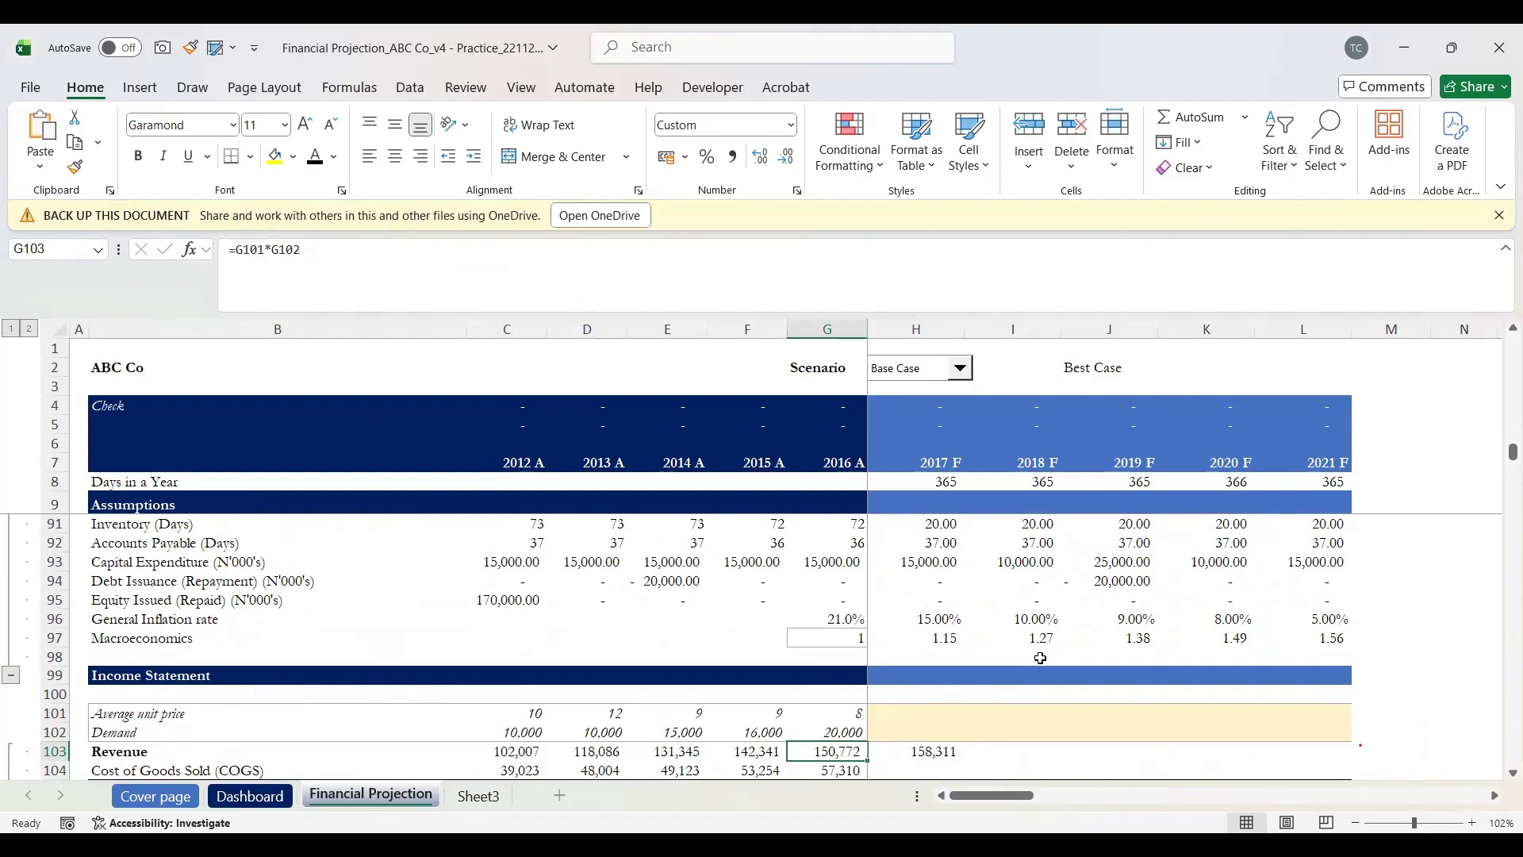
pyautogui.press('Right')
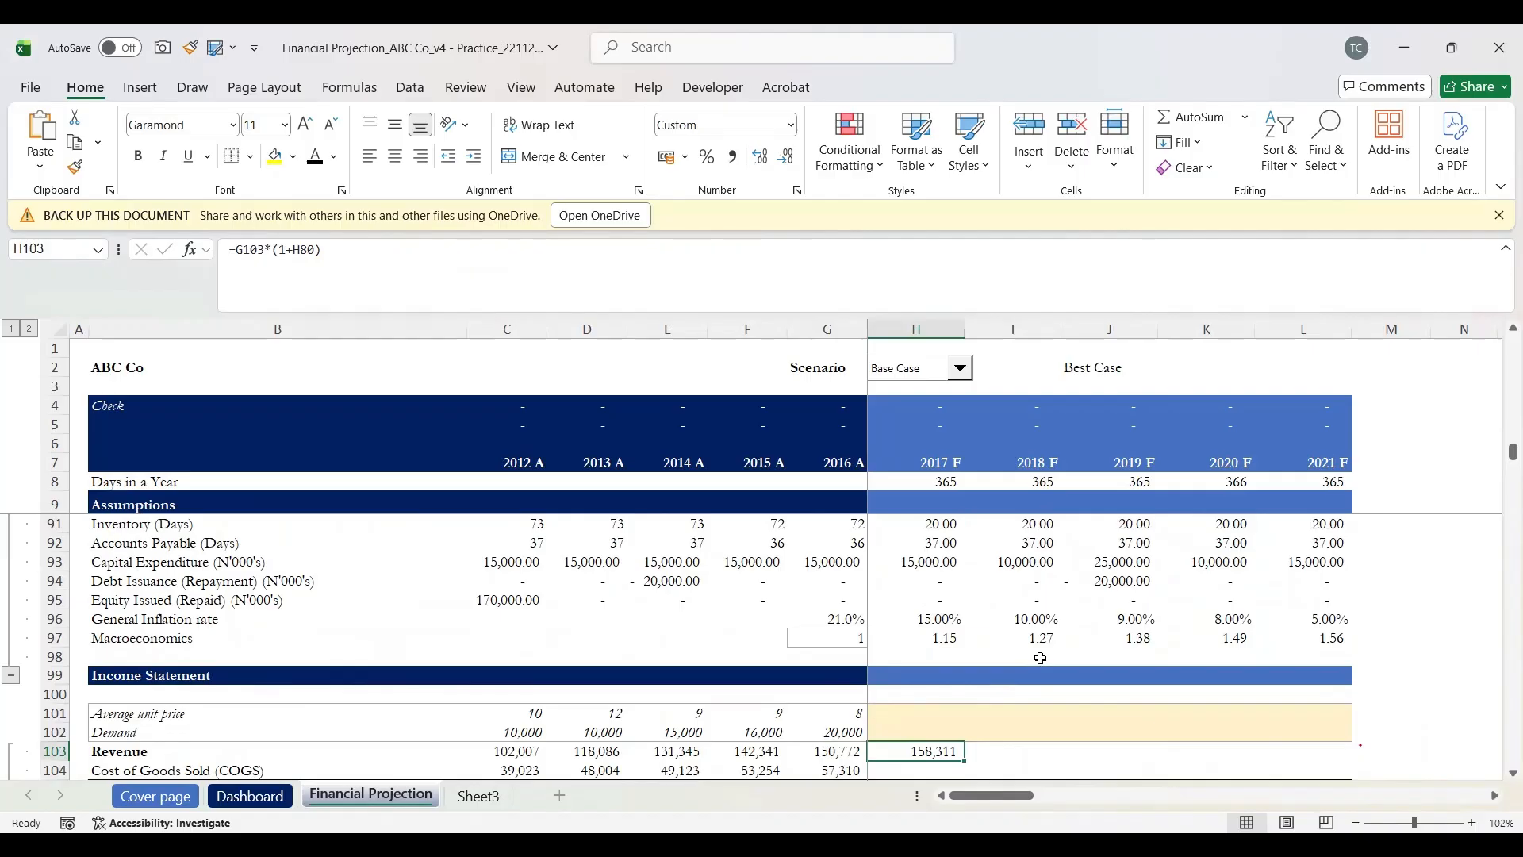
pyautogui.press('Down')
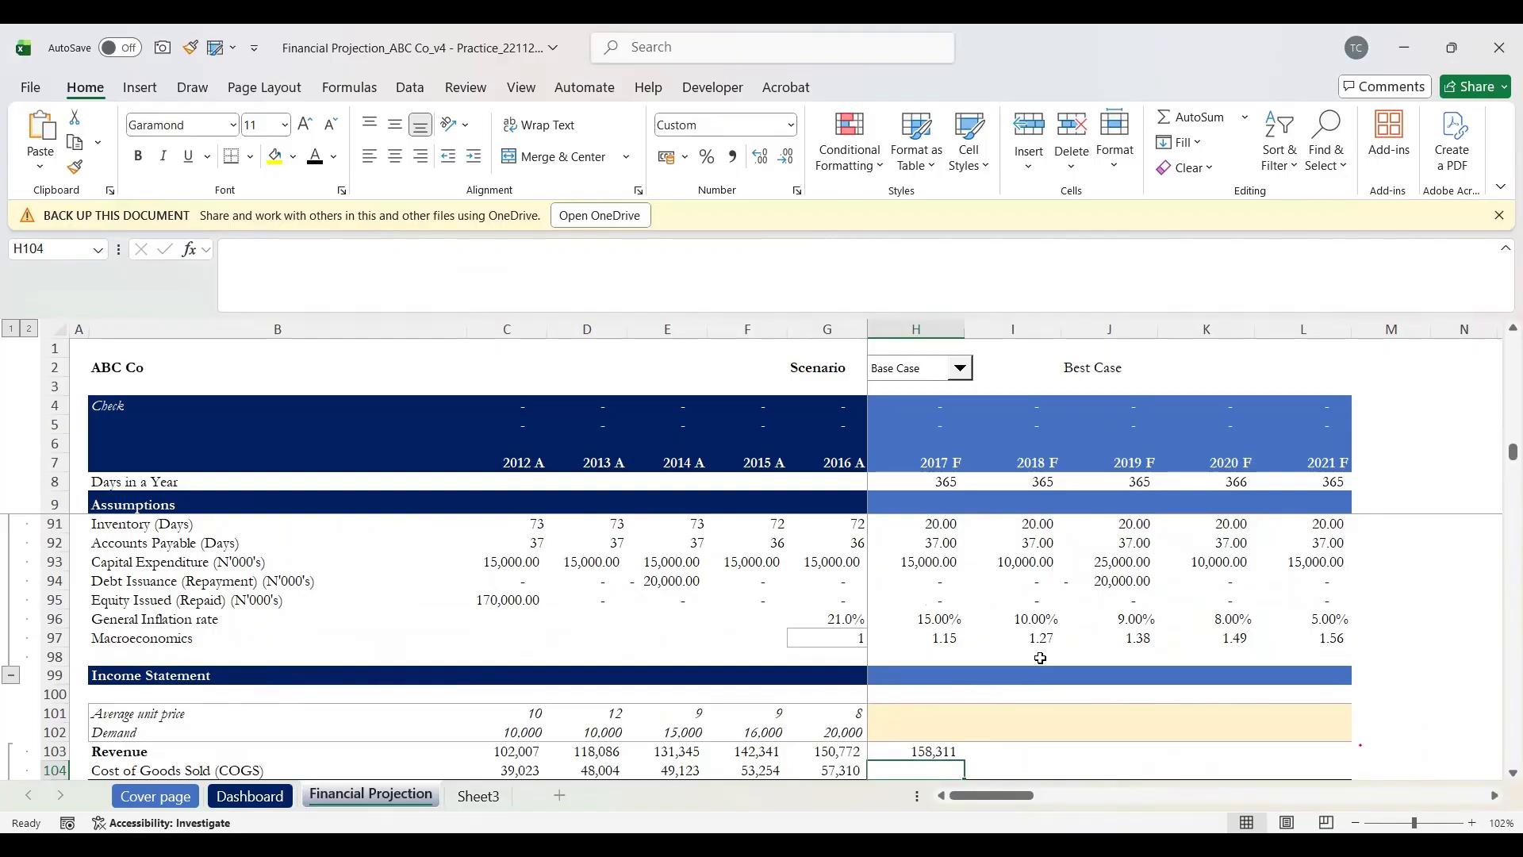
pyautogui.press('Up')
pyautogui.press('Up')
pyautogui.press('Up')
pyautogui.press('Up')
pyautogui.press('Up')
pyautogui.press('Up')
pyautogui.press('Up')
pyautogui.press('Up')
pyautogui.press('Up')
pyautogui.press('Up')
pyautogui.press('Up')
pyautogui.press('Up')
pyautogui.press('Up')
pyautogui.press('Up')
pyautogui.press('Up')
pyautogui.press('Up')
pyautogui.press('Up')
pyautogui.press('Up')
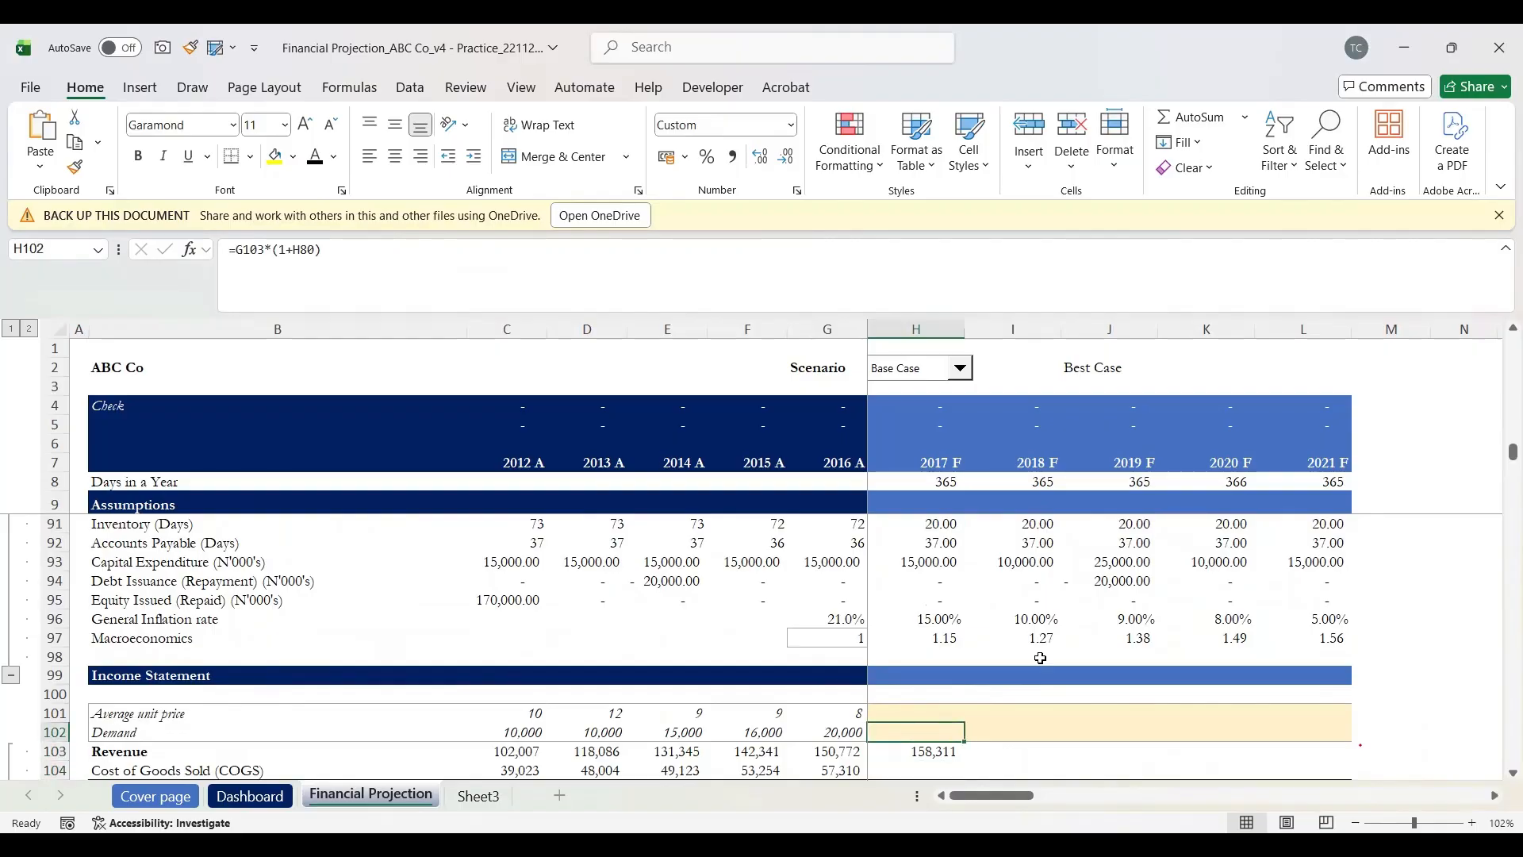
pyautogui.press('Up')
pyautogui.press('Up')
pyautogui.press('Up')
pyautogui.press('Up')
pyautogui.press('Up')
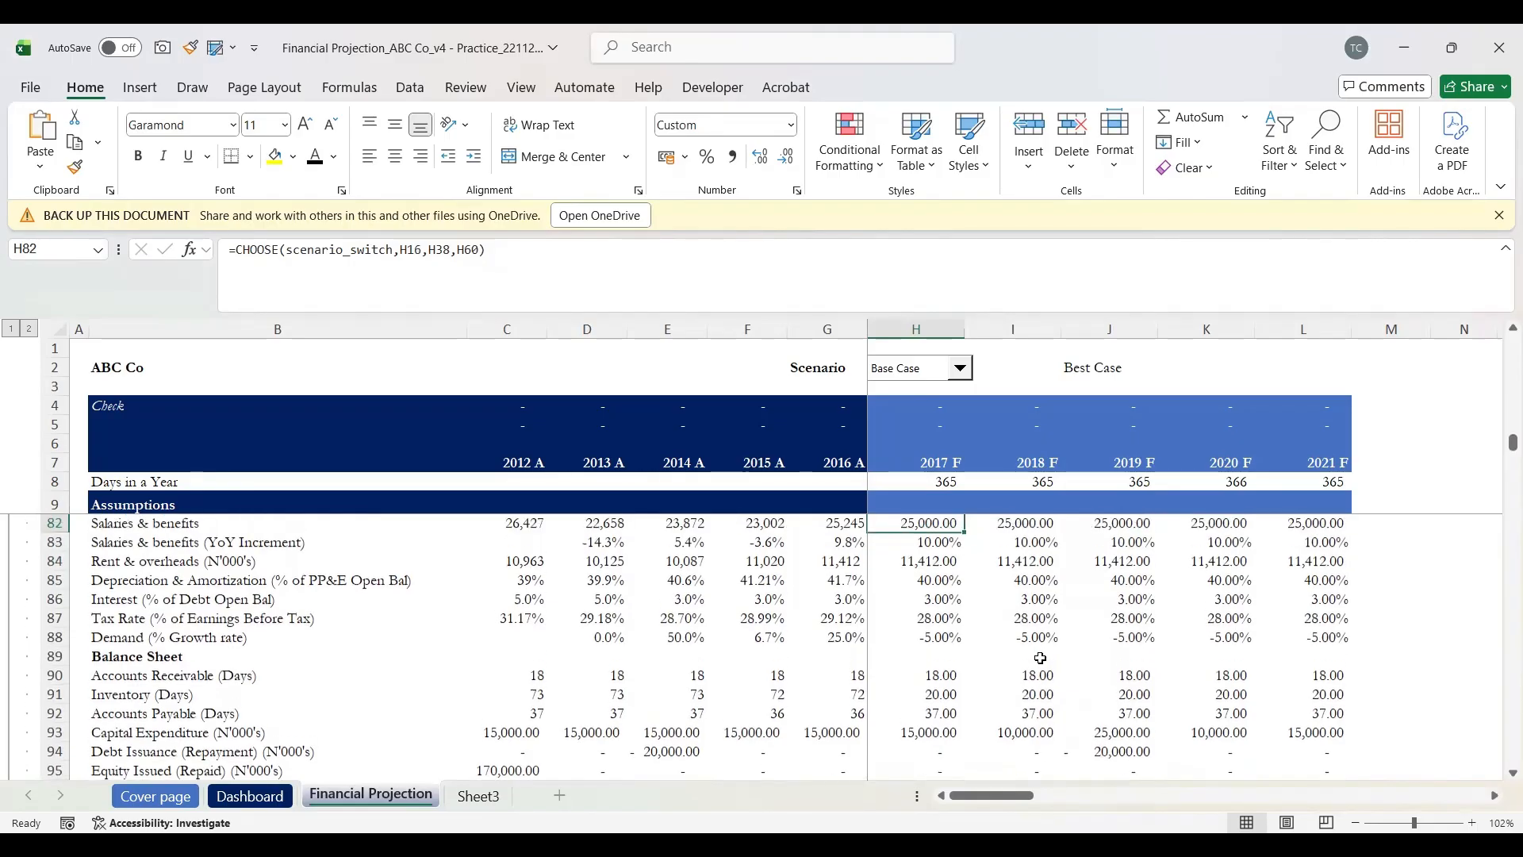
pyautogui.press('Up')
pyautogui.press('Up')
pyautogui.press('Down')
pyautogui.press('Down')
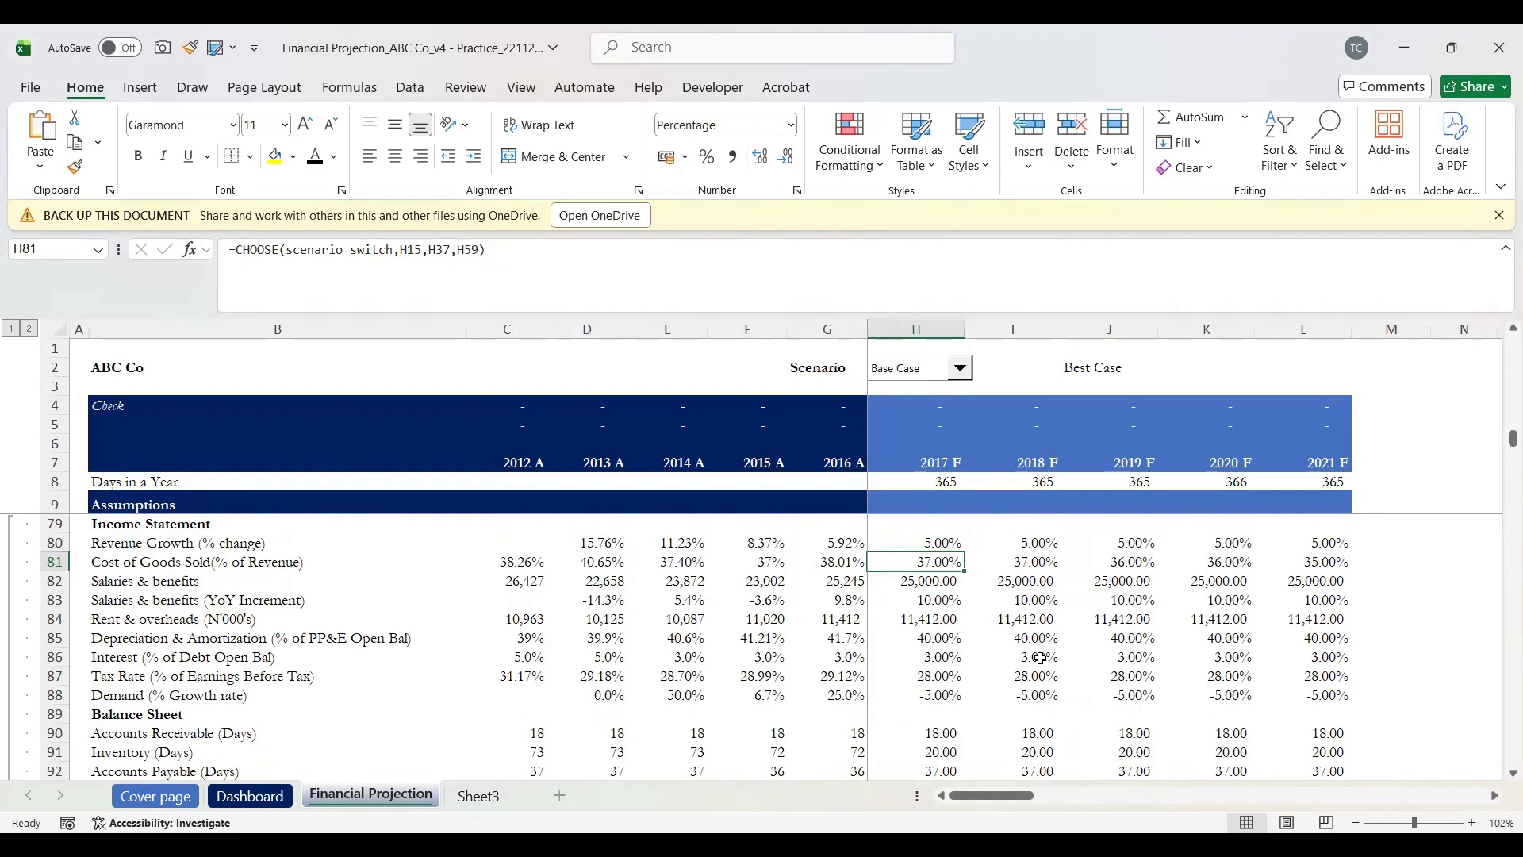
pyautogui.press('Down')
pyautogui.press('Down')
pyautogui.press('Down')
pyautogui.press('Down')
pyautogui.press('Down')
pyautogui.press('Down')
pyautogui.press('Down')
pyautogui.press('Down')
pyautogui.press('Down')
pyautogui.press('Down')
pyautogui.press('Down')
pyautogui.press('Down')
pyautogui.press('Down')
pyautogui.press('Down')
pyautogui.press('Down')
pyautogui.press('Down')
pyautogui.press('Down')
pyautogui.press('Down')
pyautogui.press('Down')
pyautogui.press('Down')
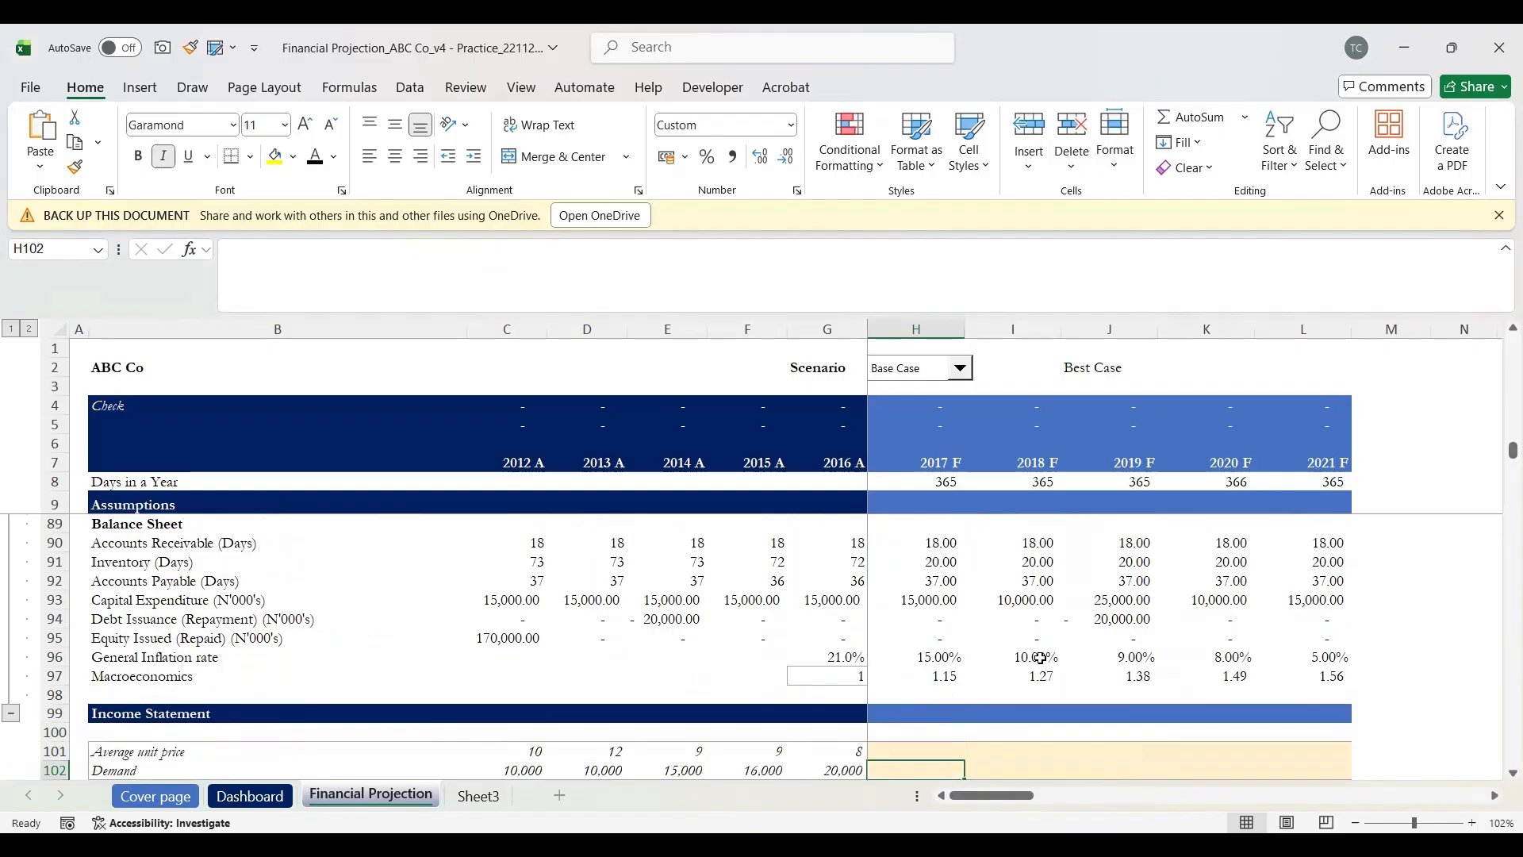
pyautogui.press('Down')
pyautogui.press('Down')
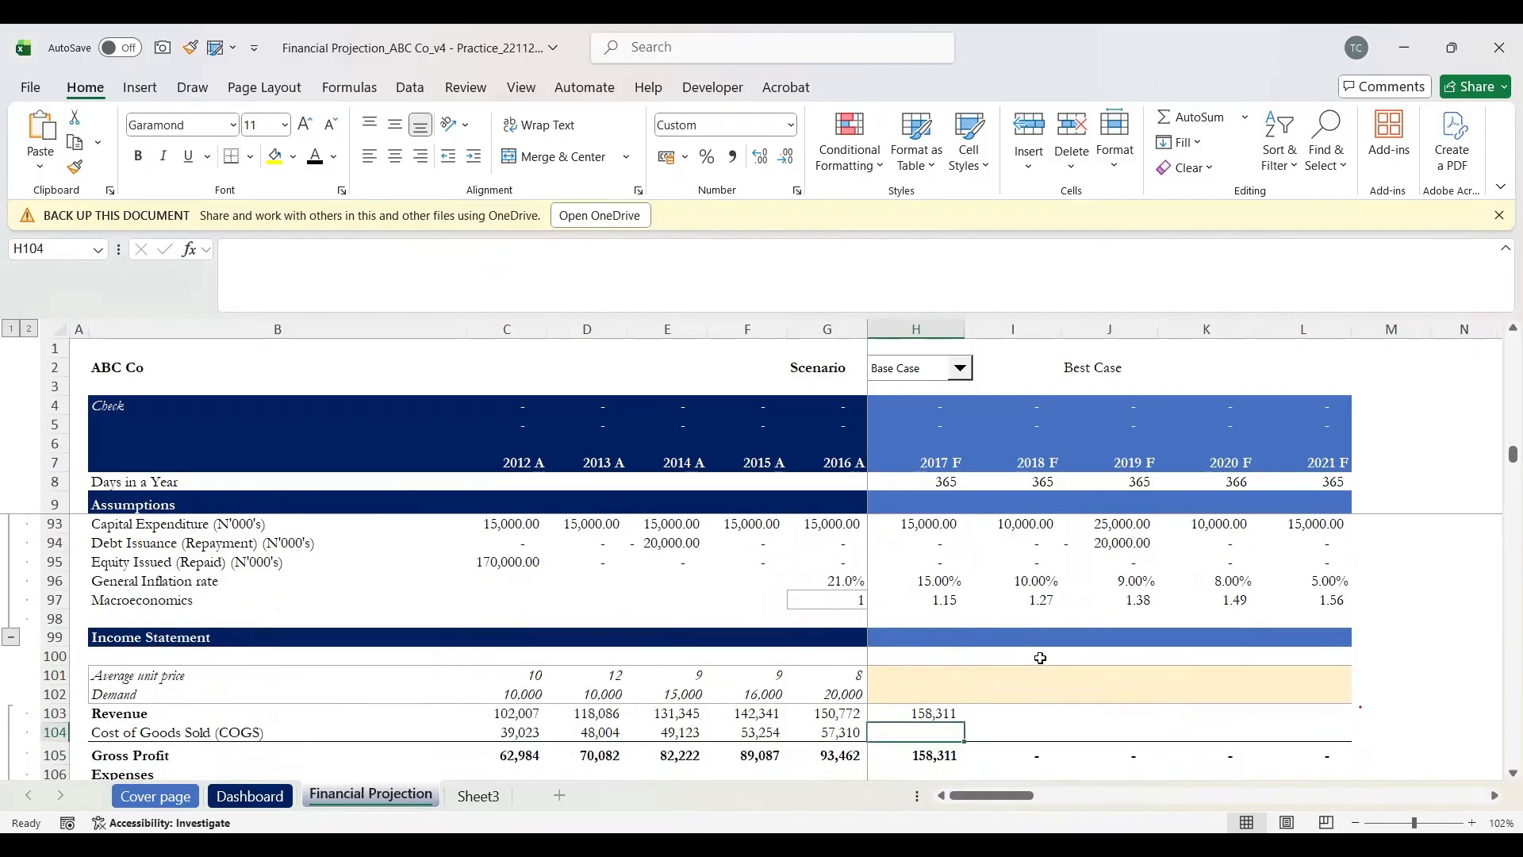
# Step: Begin the 2017 COGS formula in H104 with an equals sign
pyautogui.write('=')
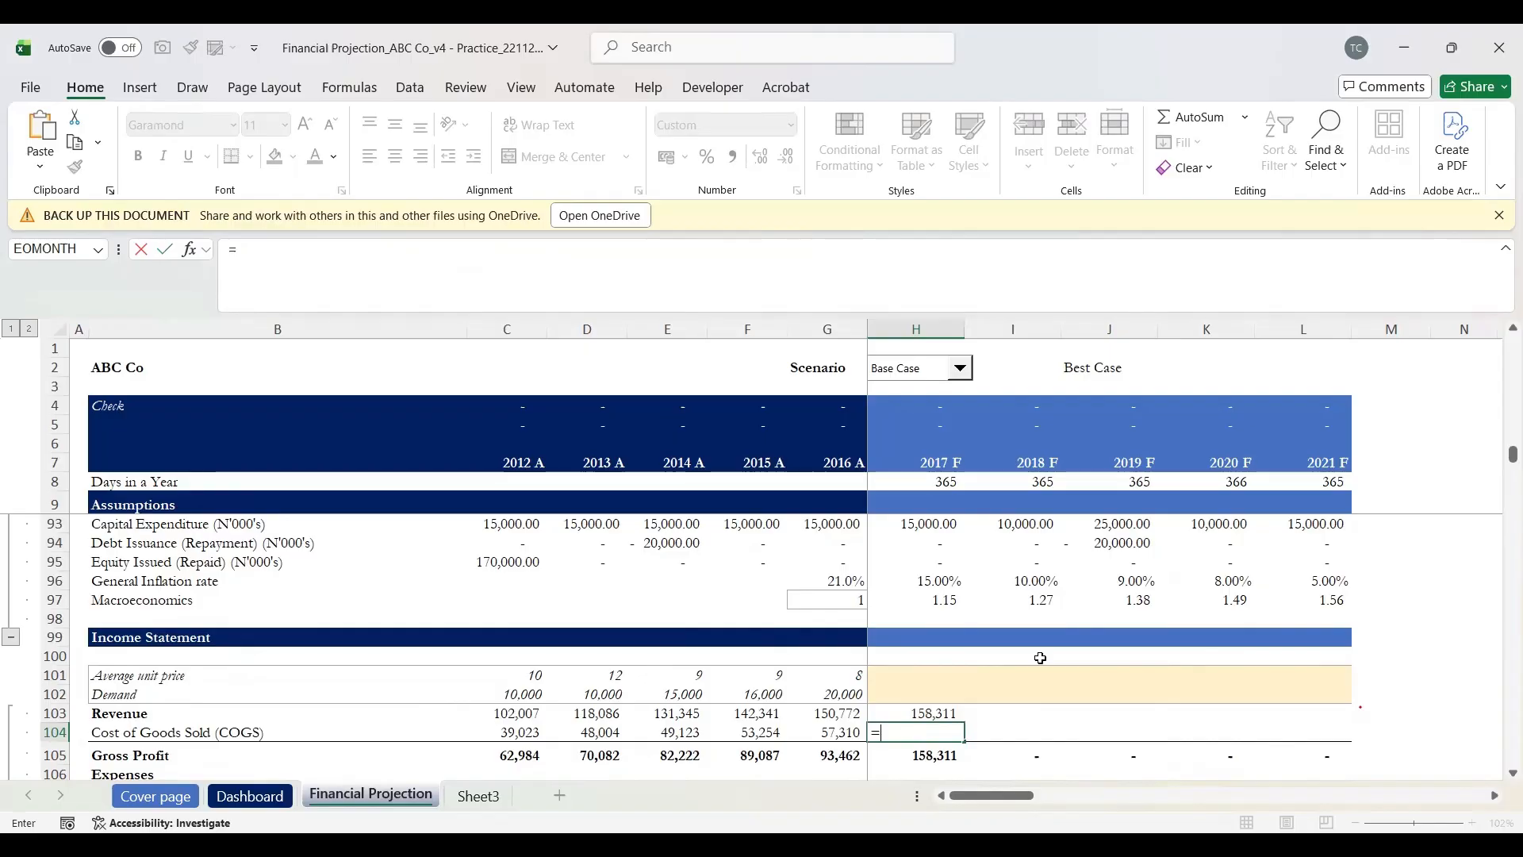
# Step: Complete H104 as =H81*H103 (58,574.92) and check Gross Profit =H103-H104 is now 99,736
pyautogui.press('Up')
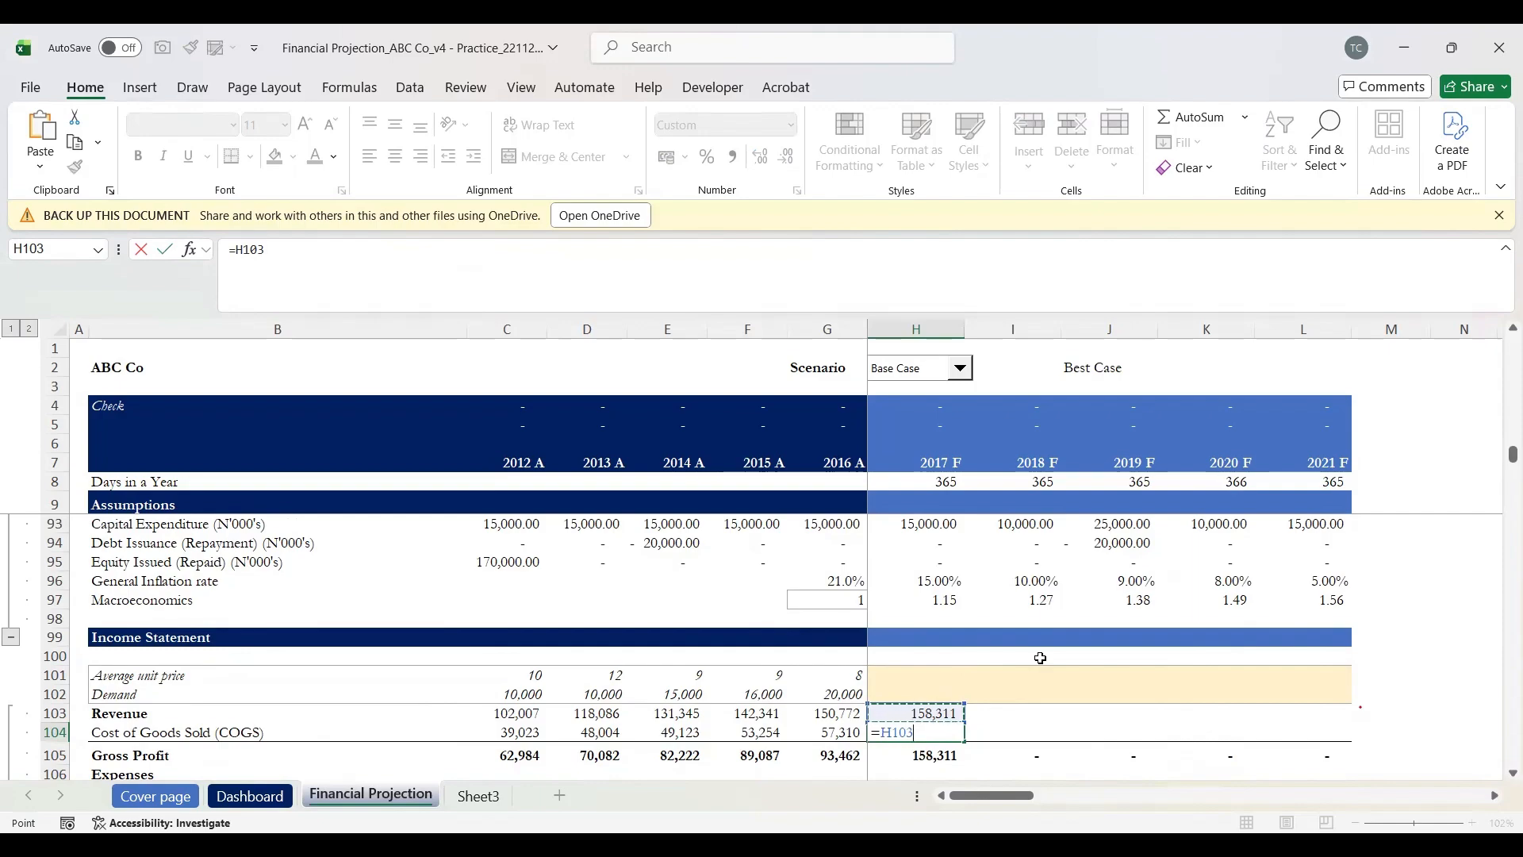
pyautogui.press('Up')
pyautogui.press('Up')
pyautogui.press('Up')
pyautogui.press('Up')
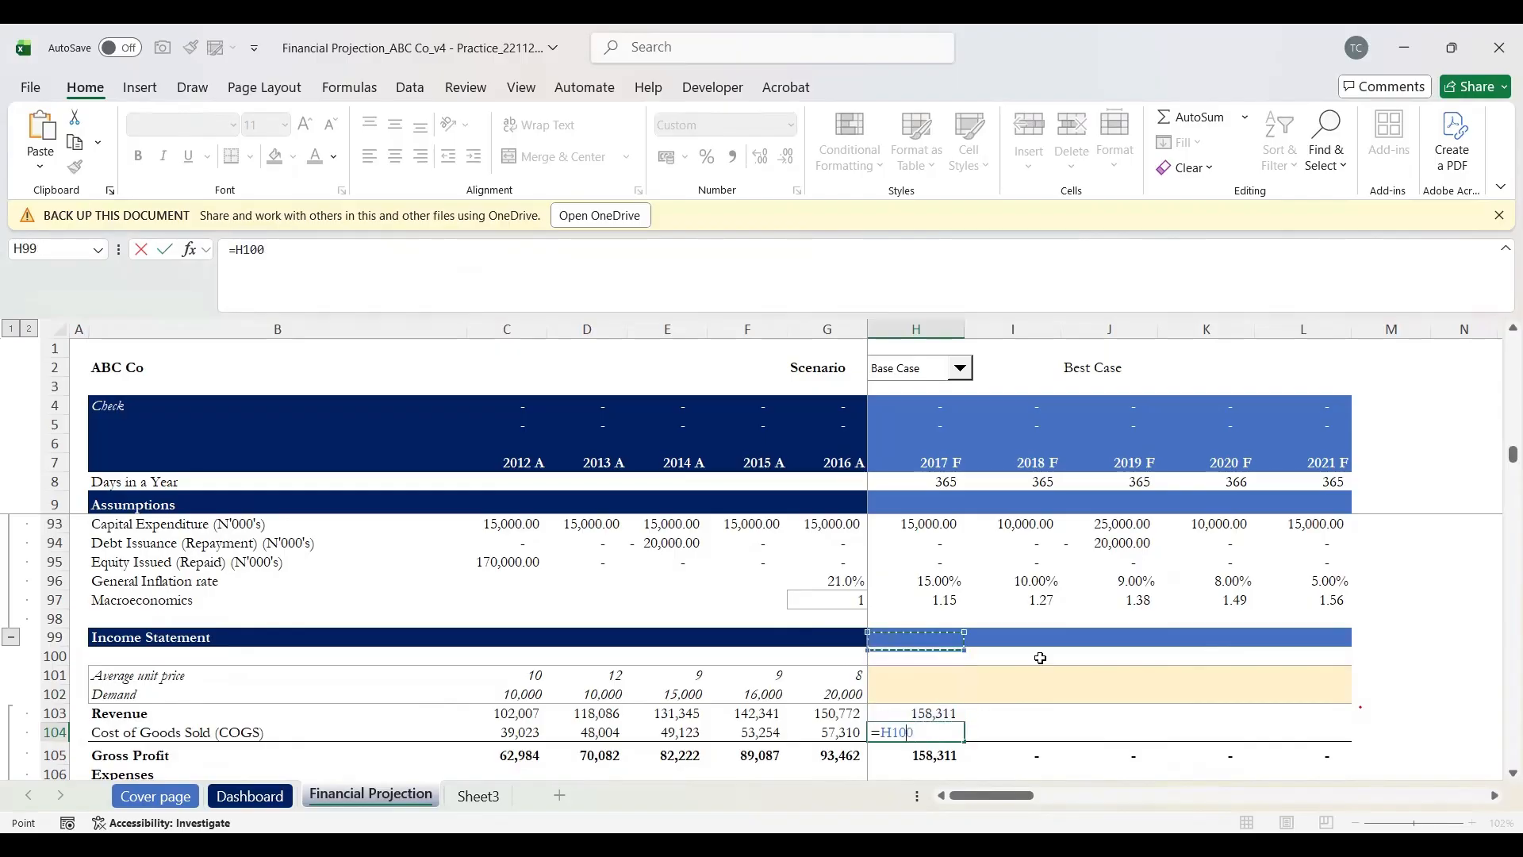
pyautogui.press('Up')
pyautogui.press('Up')
pyautogui.press('Up')
pyautogui.press('Up')
pyautogui.press('Up')
pyautogui.press('Up')
pyautogui.press('Up')
pyautogui.press('Up')
pyautogui.press('Up')
pyautogui.press('Up')
pyautogui.press('Up')
pyautogui.press('Up')
pyautogui.press('Up')
pyautogui.press('Up')
pyautogui.press('Up')
pyautogui.press('Up')
pyautogui.press('Up')
pyautogui.press('Up')
pyautogui.press('Up')
pyautogui.press('Up')
pyautogui.press('Down')
pyautogui.press('Down')
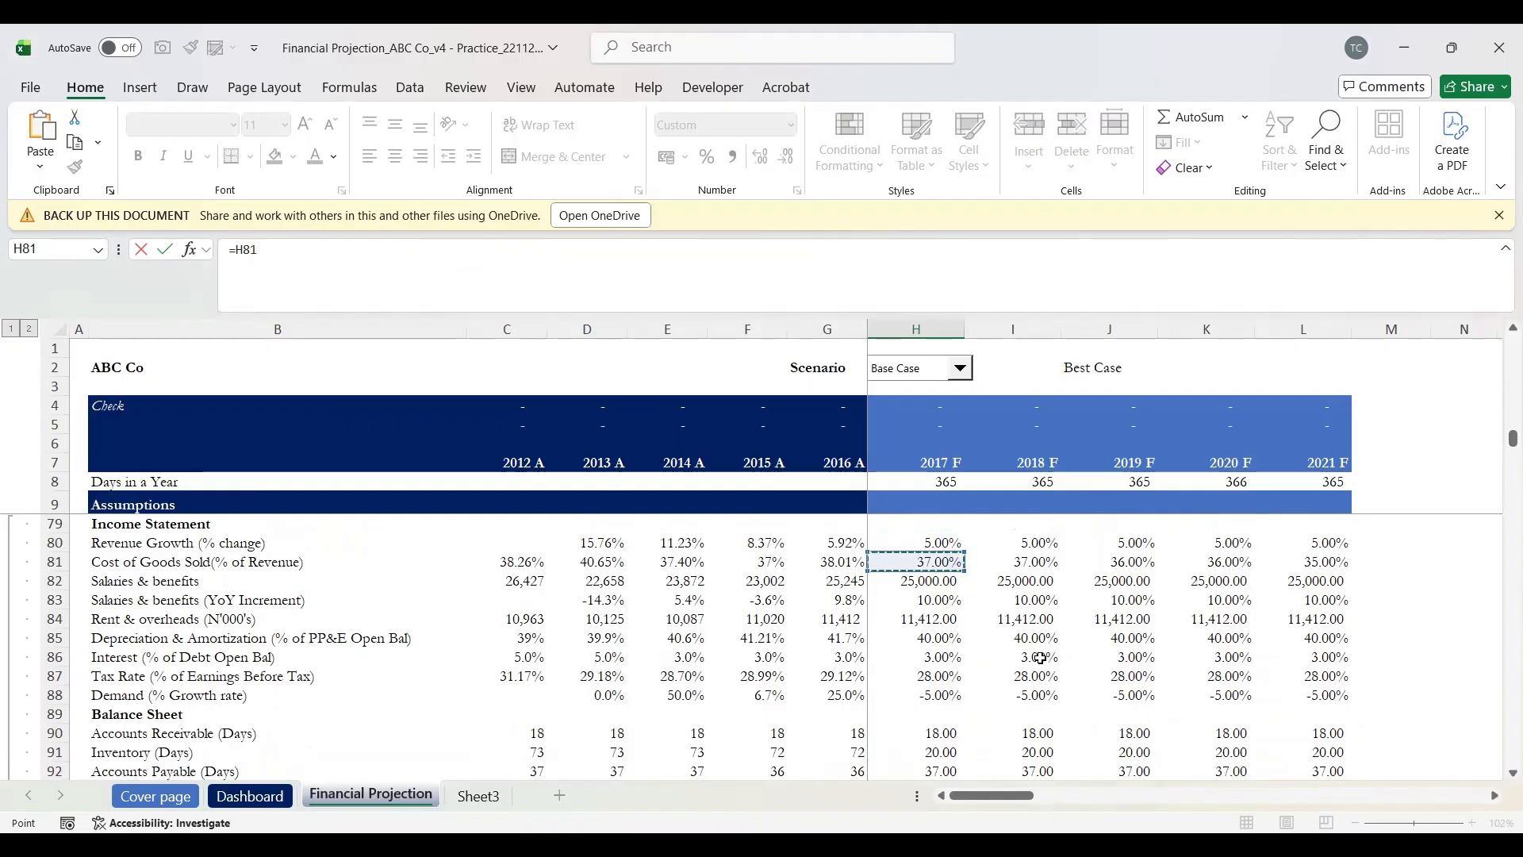
pyautogui.write('*')
pyautogui.press('Down')
pyautogui.press('Down')
pyautogui.press('Down')
pyautogui.press('Down')
pyautogui.press('Down')
pyautogui.press('Down')
pyautogui.press('Down')
pyautogui.press('Down')
pyautogui.press('Down')
pyautogui.press('Down')
pyautogui.press('Down')
pyautogui.press('Down')
pyautogui.press('Down')
pyautogui.press('Down')
pyautogui.press('Down')
pyautogui.press('Down')
pyautogui.press('Down')
pyautogui.press('Down')
pyautogui.press('Down')
pyautogui.press('Down')
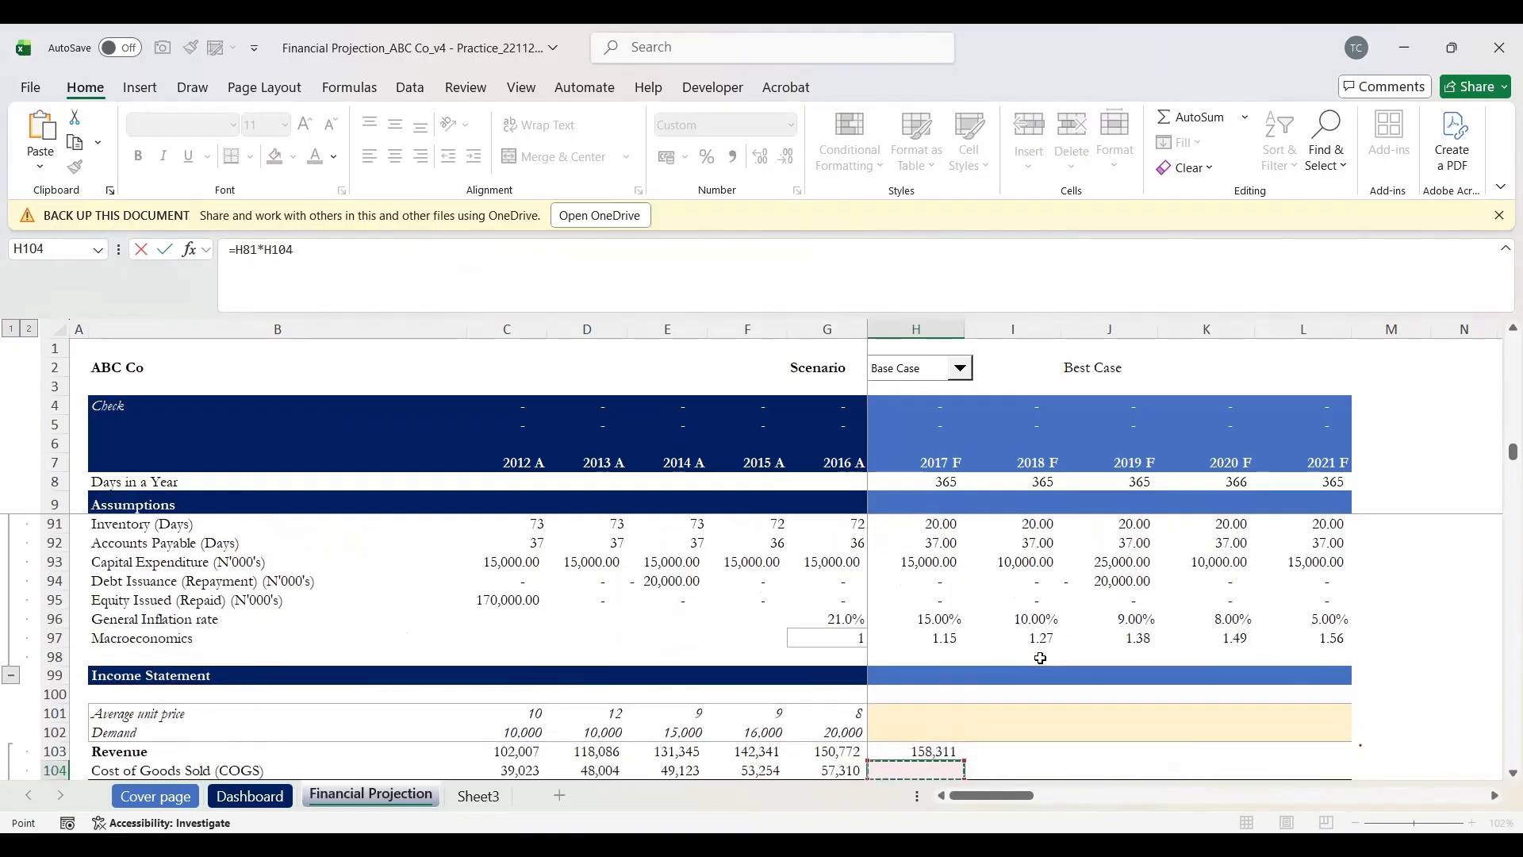
pyautogui.press('Up')
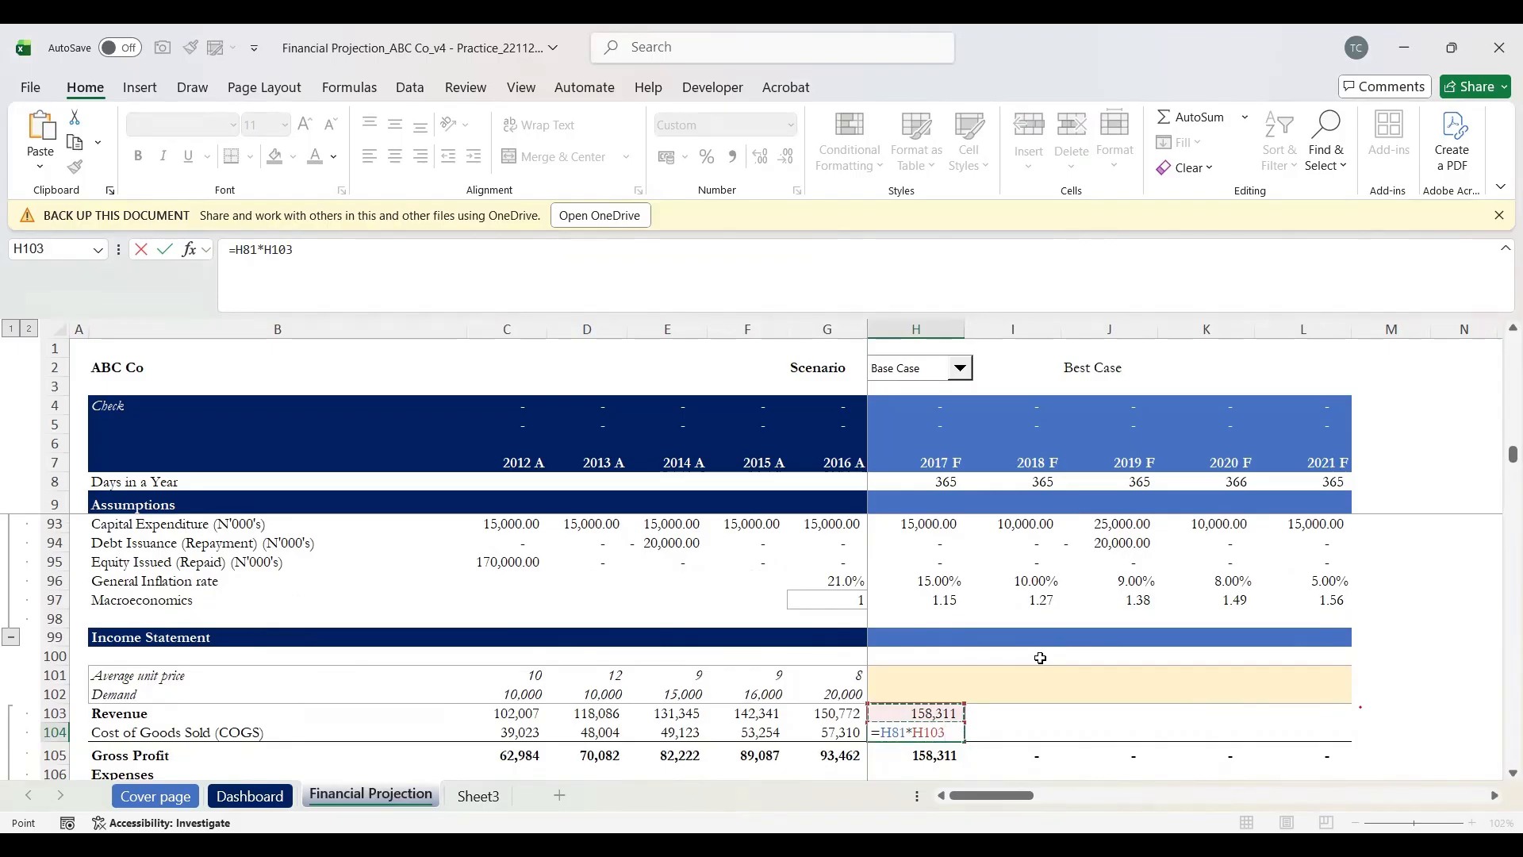
pyautogui.press('Return')
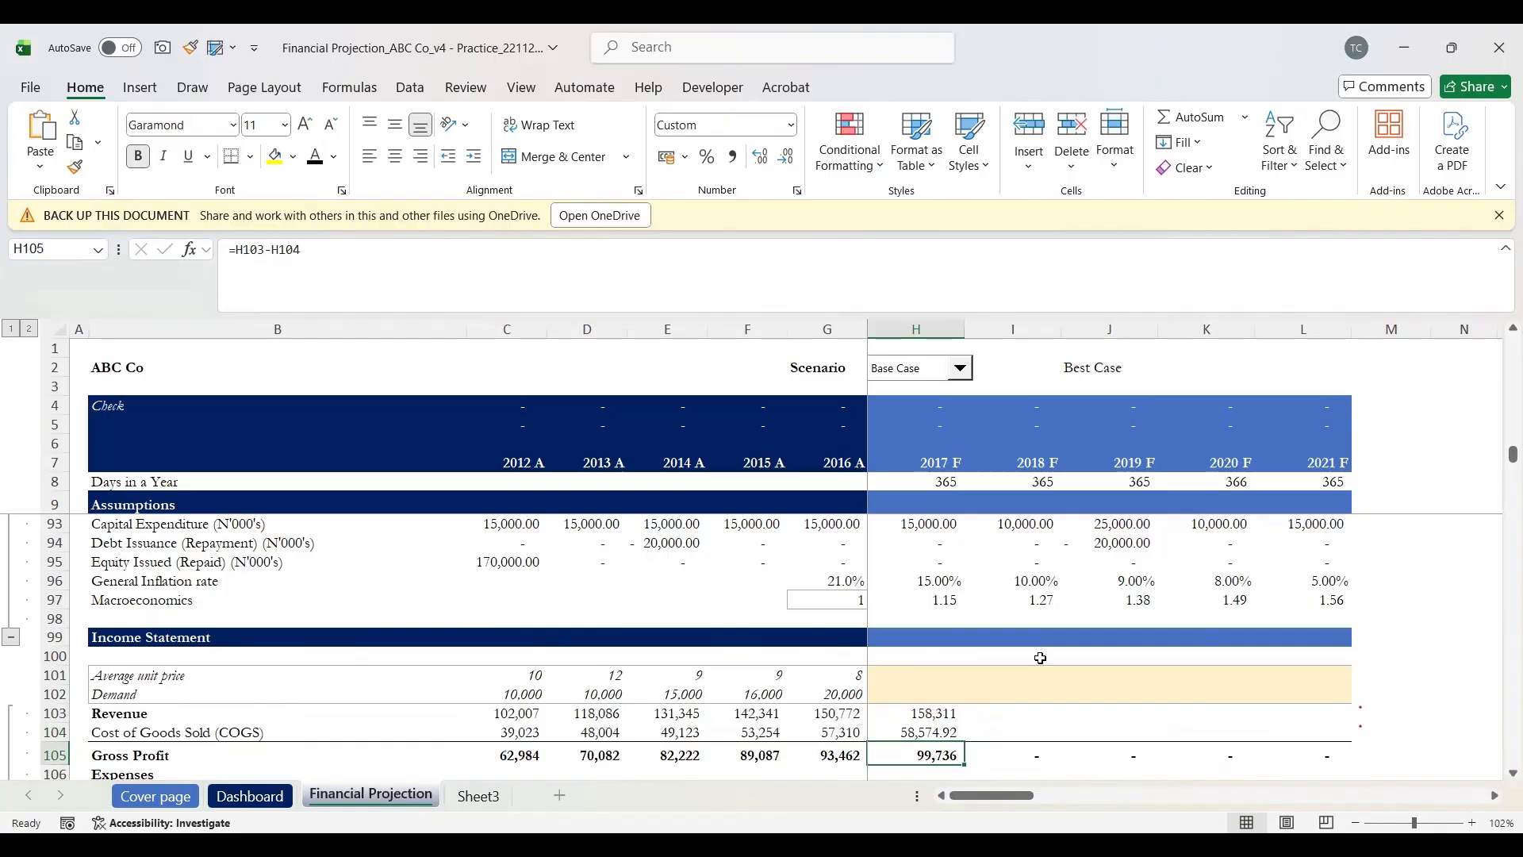
pyautogui.press('Up')
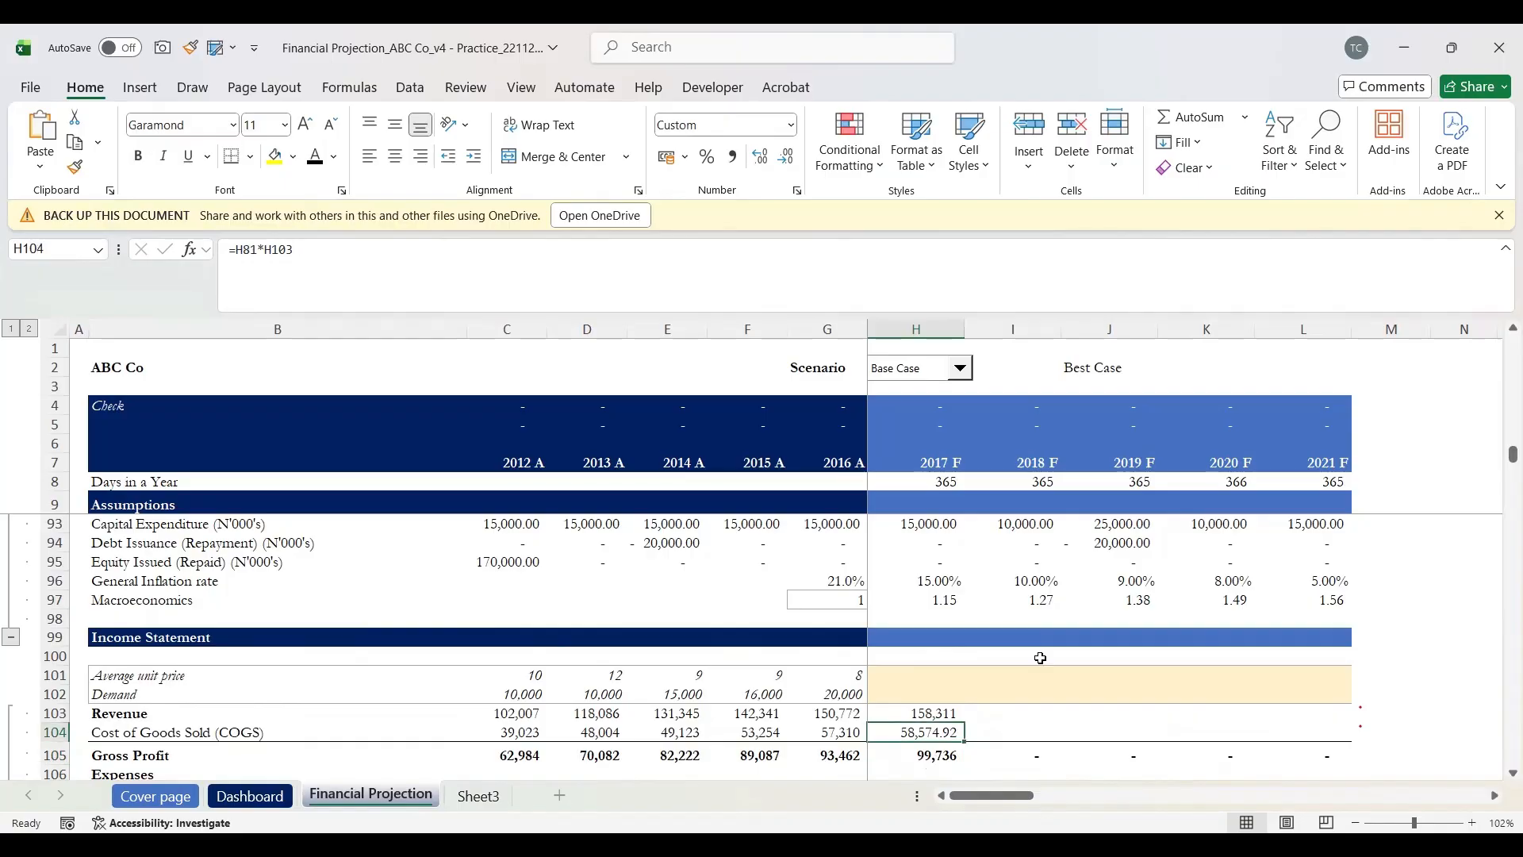
pyautogui.press('Down')
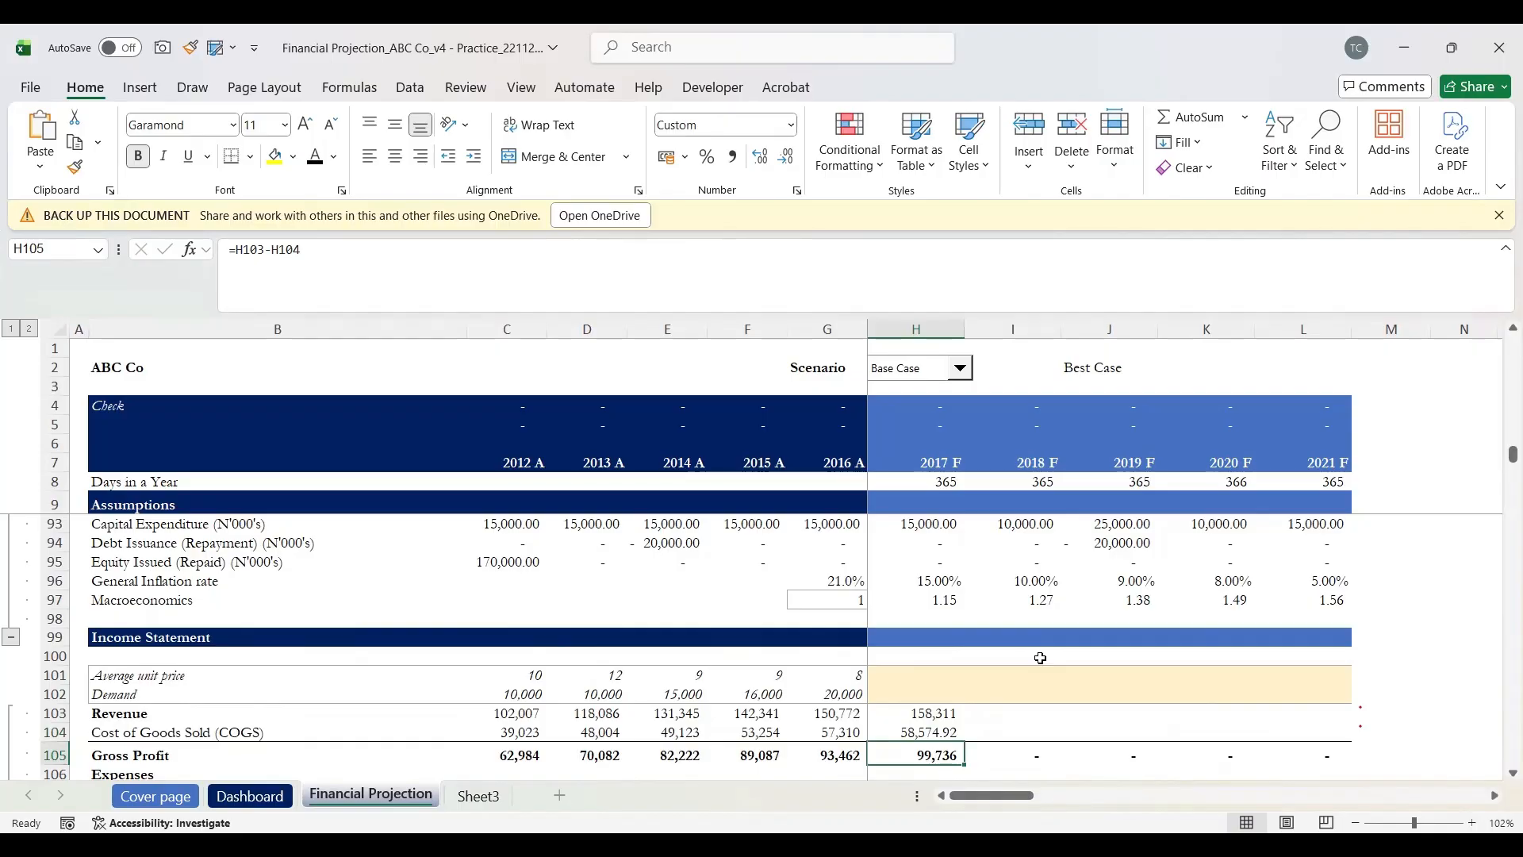
pyautogui.press('F2')
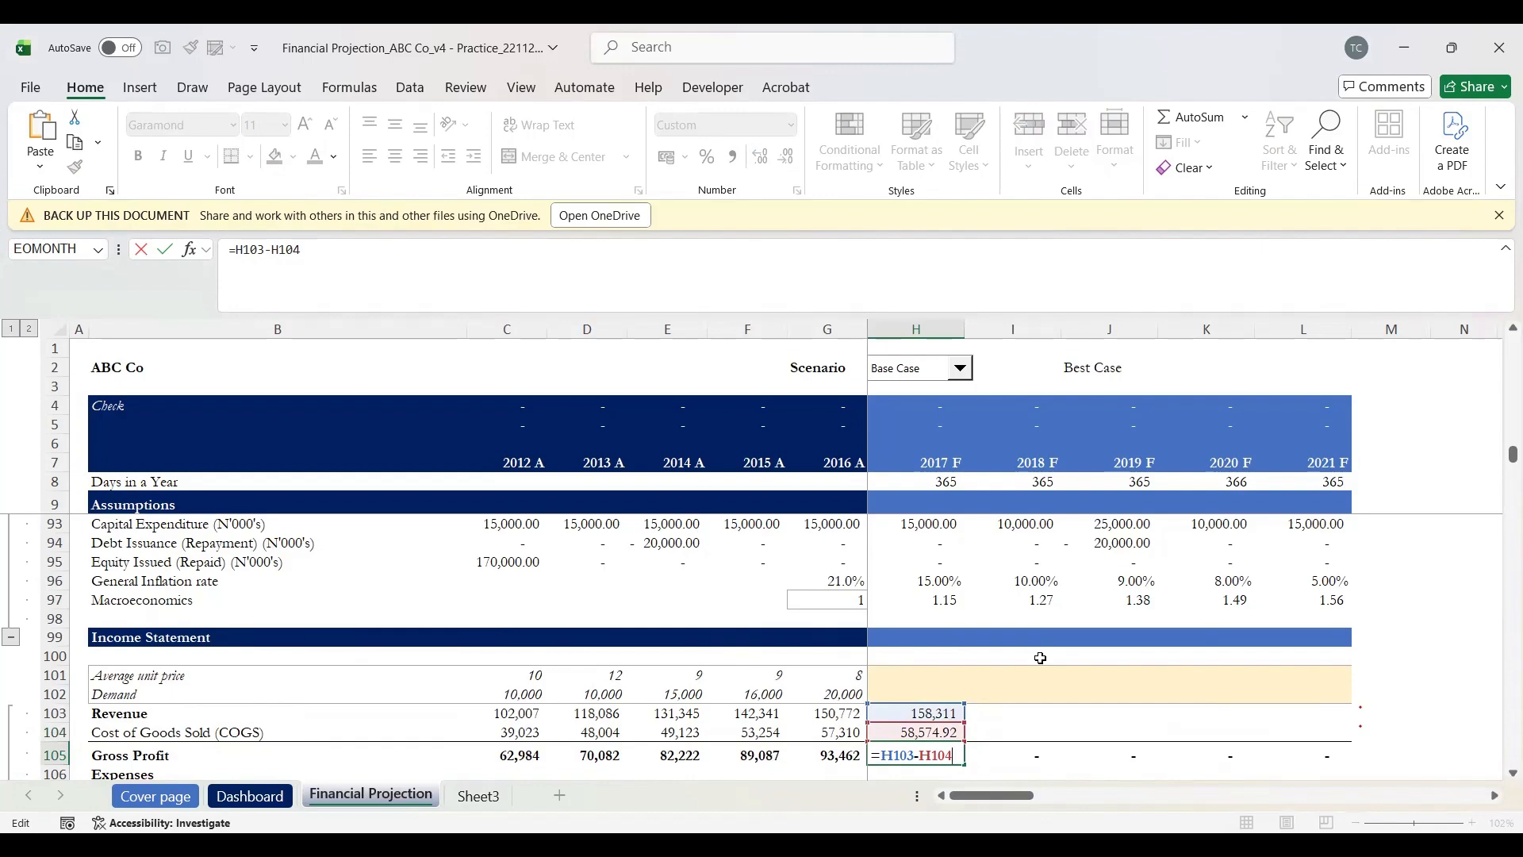
# Step: Keep the Gross Profit formula unchanged and review the Salaries & benefits assumptions for 2017–2021
pyautogui.press('Return')
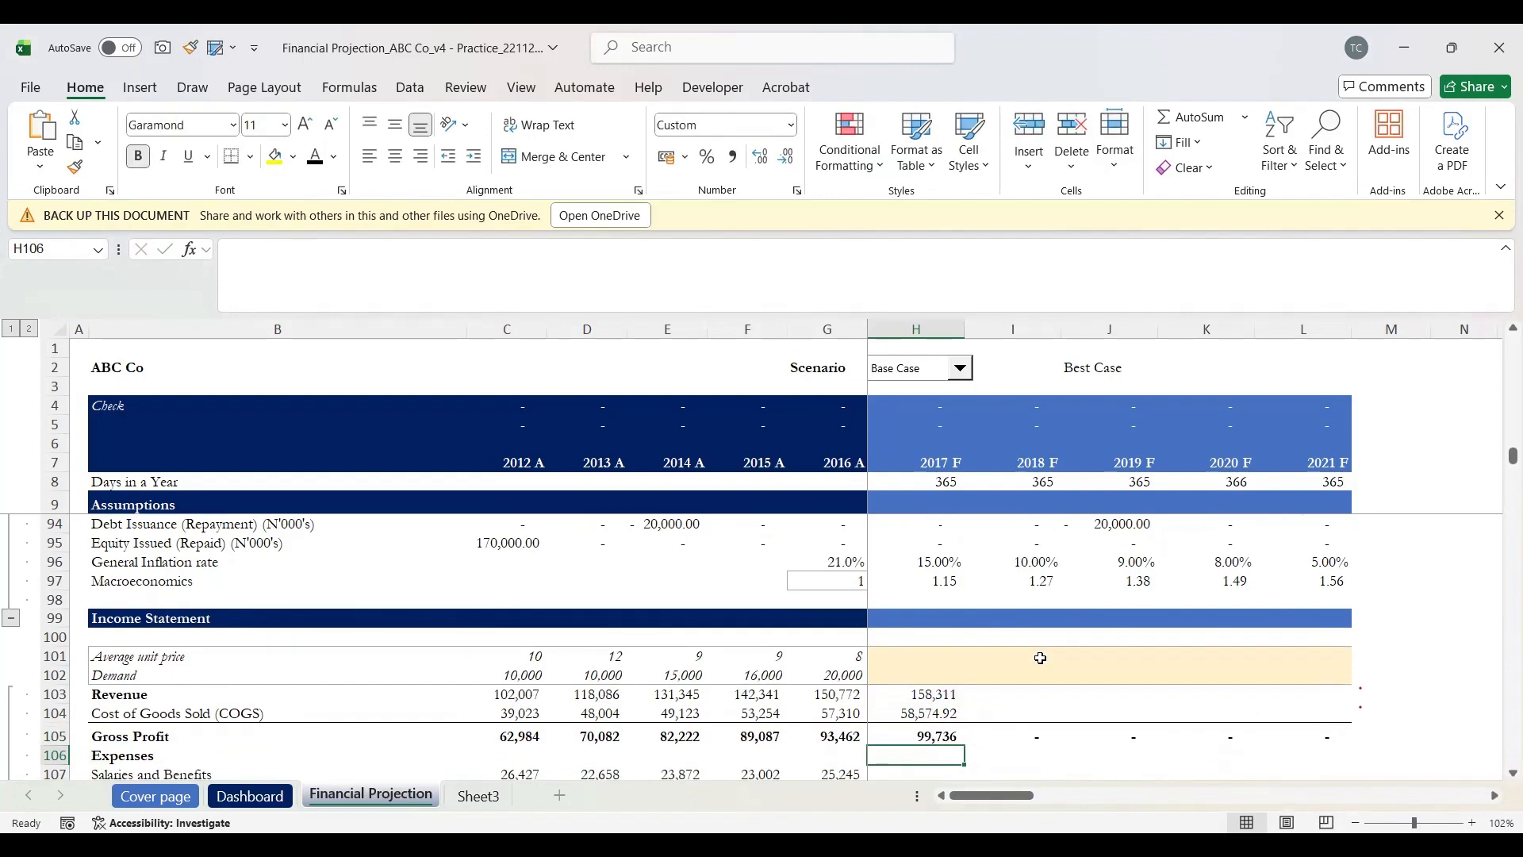
pyautogui.press('Up')
pyautogui.press('Down')
pyautogui.press('Down')
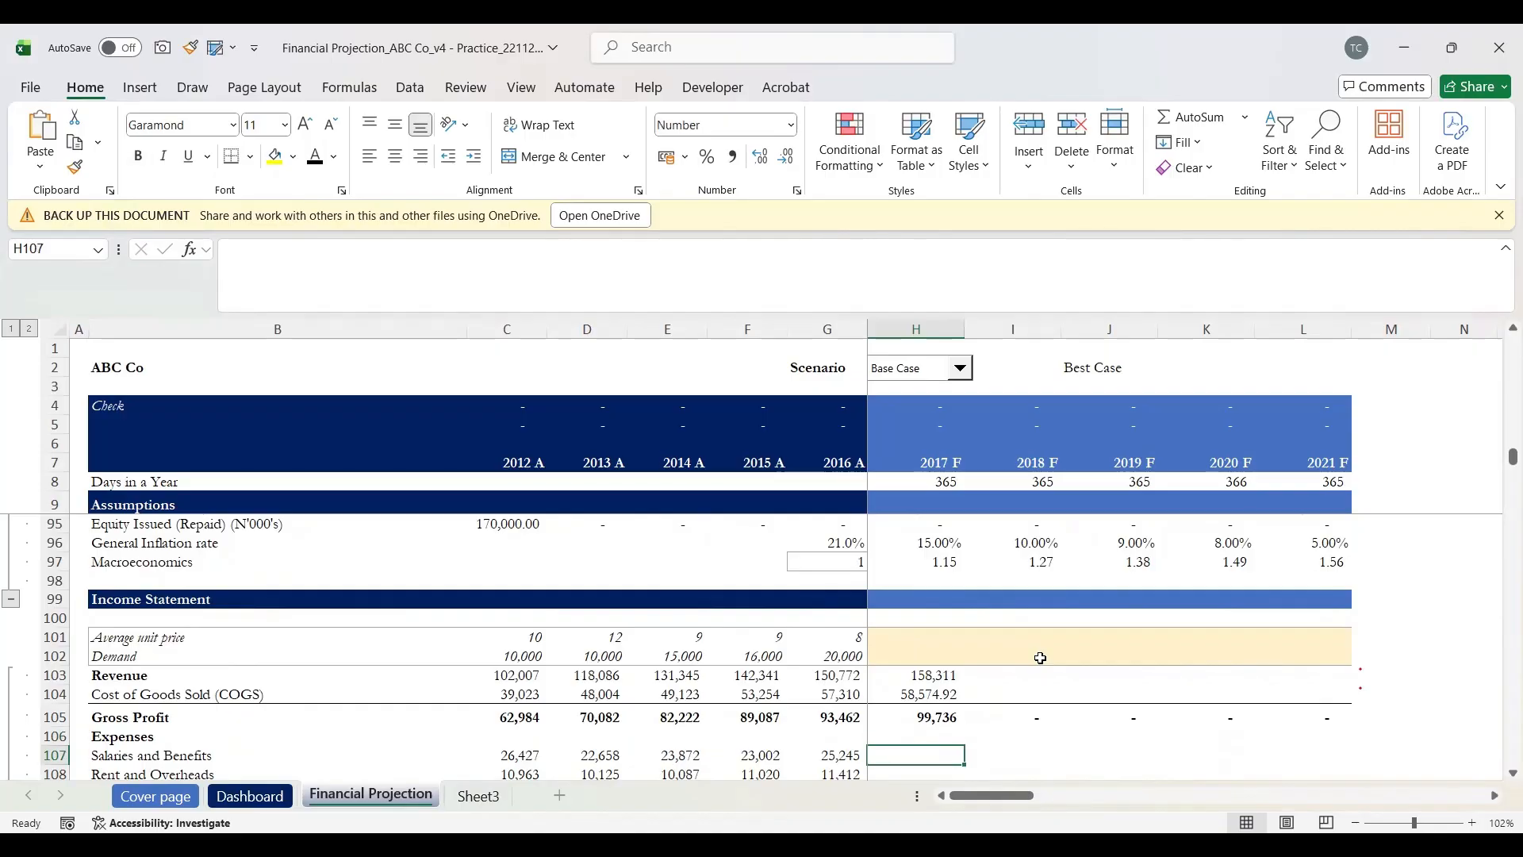
pyautogui.press('Up')
pyautogui.press('Up')
pyautogui.press('Up')
pyautogui.press('Up')
pyautogui.press('Up')
pyautogui.press('Up')
pyautogui.press('Up')
pyautogui.press('Up')
pyautogui.press('Up')
pyautogui.press('Up')
pyautogui.press('Up')
pyautogui.press('Up')
pyautogui.press('Up')
pyautogui.press('Up')
pyautogui.press('Up')
pyautogui.press('Up')
pyautogui.press('Up')
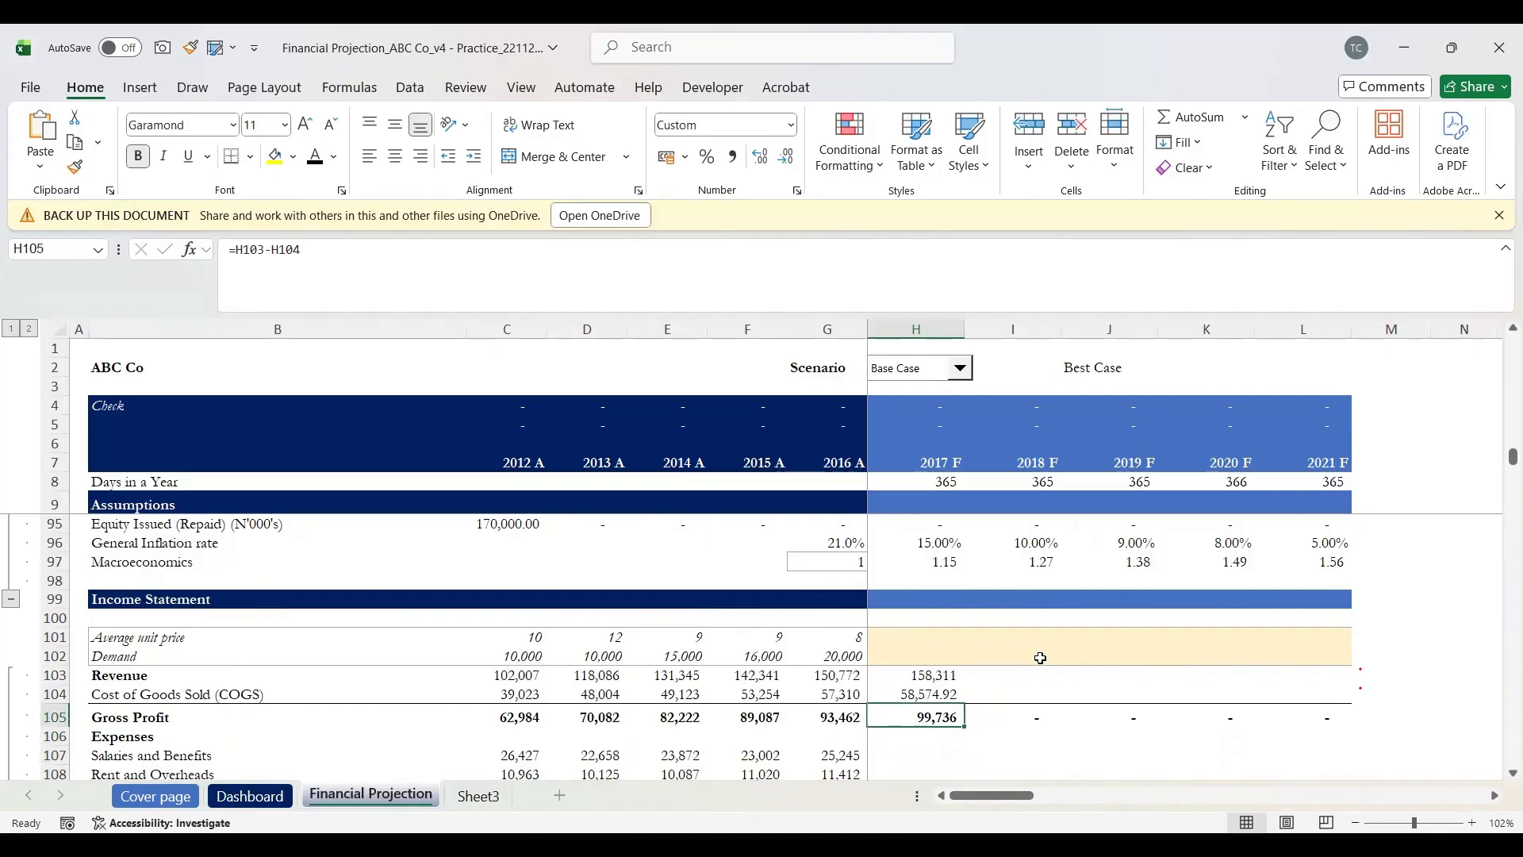
pyautogui.press('Up')
pyautogui.press('Up')
pyautogui.press('Up')
pyautogui.press('Up')
pyautogui.press('Up')
pyautogui.press('Up')
pyautogui.press('Up')
pyautogui.press('Up')
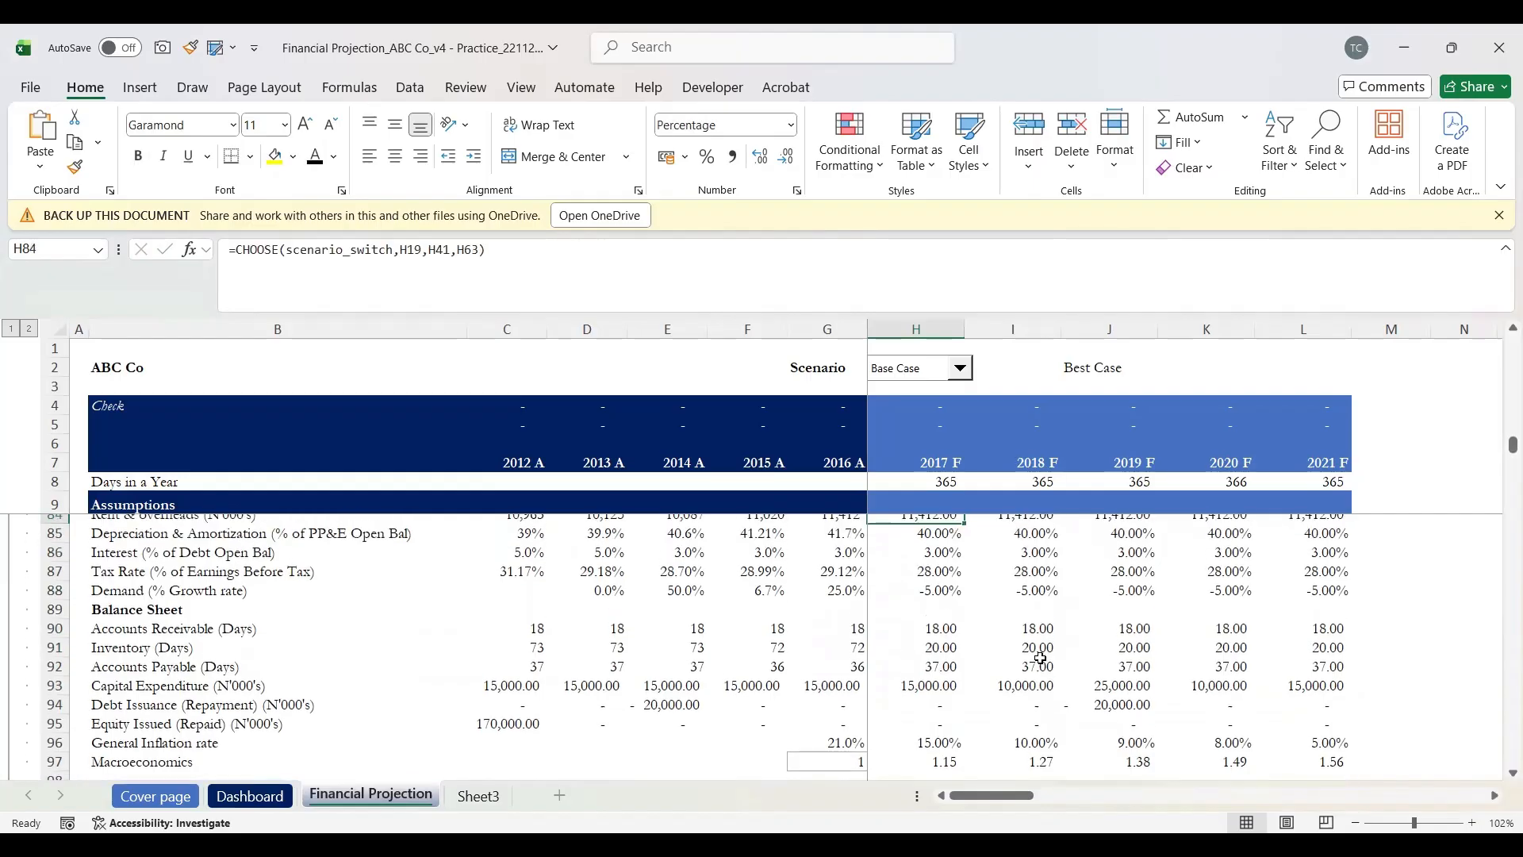
pyautogui.press('Down')
pyautogui.press('Down')
pyautogui.press('Down')
pyautogui.press('Down')
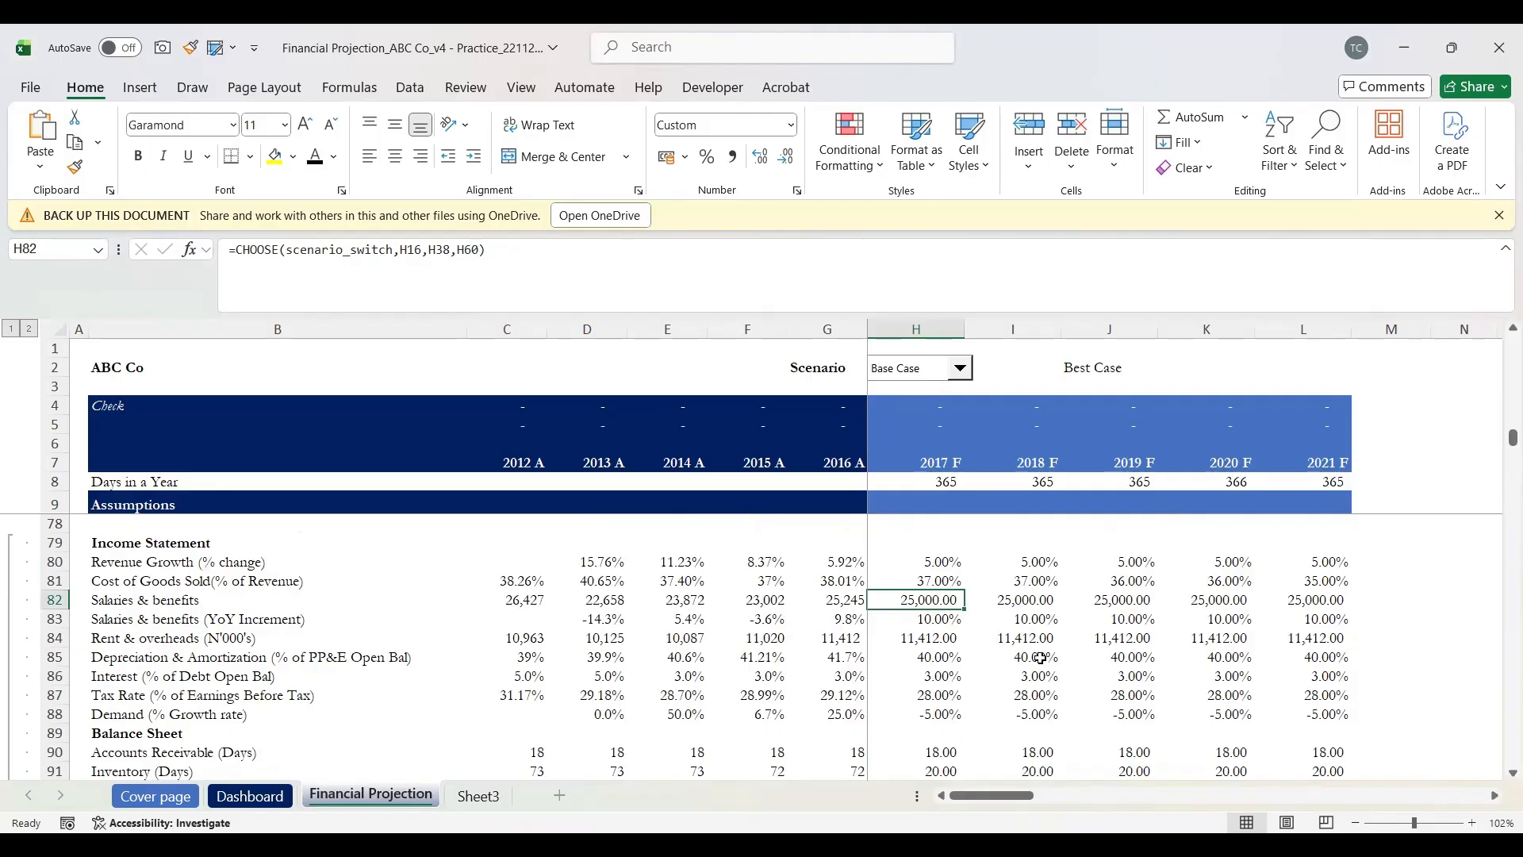
pyautogui.hotkey('shift', 'Right')
pyautogui.hotkey('shift', 'Right')
pyautogui.hotkey('shift', 'Right')
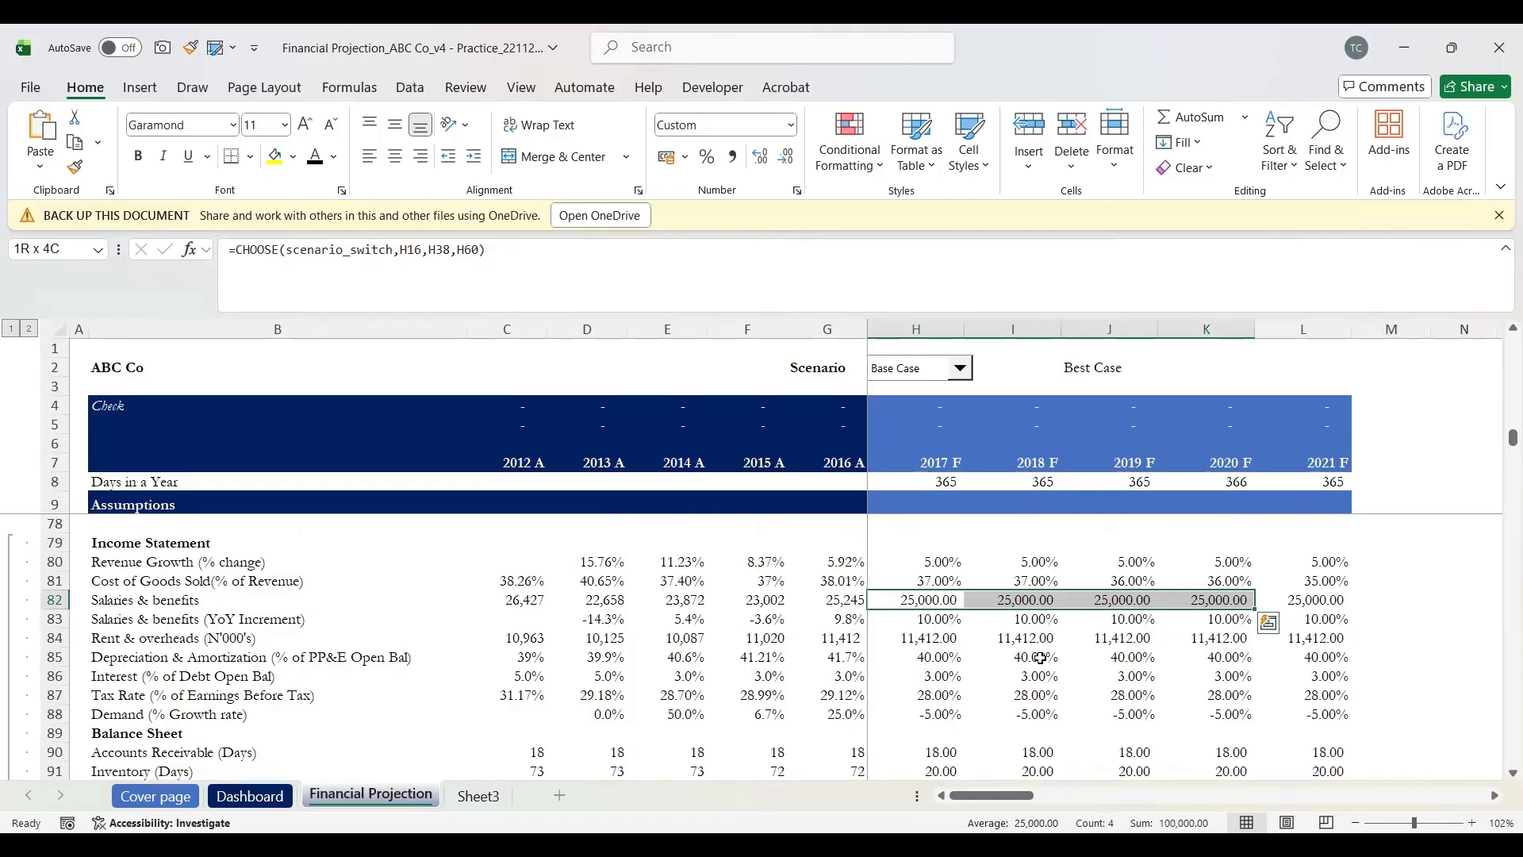
pyautogui.hotkey('shift', 'Right')
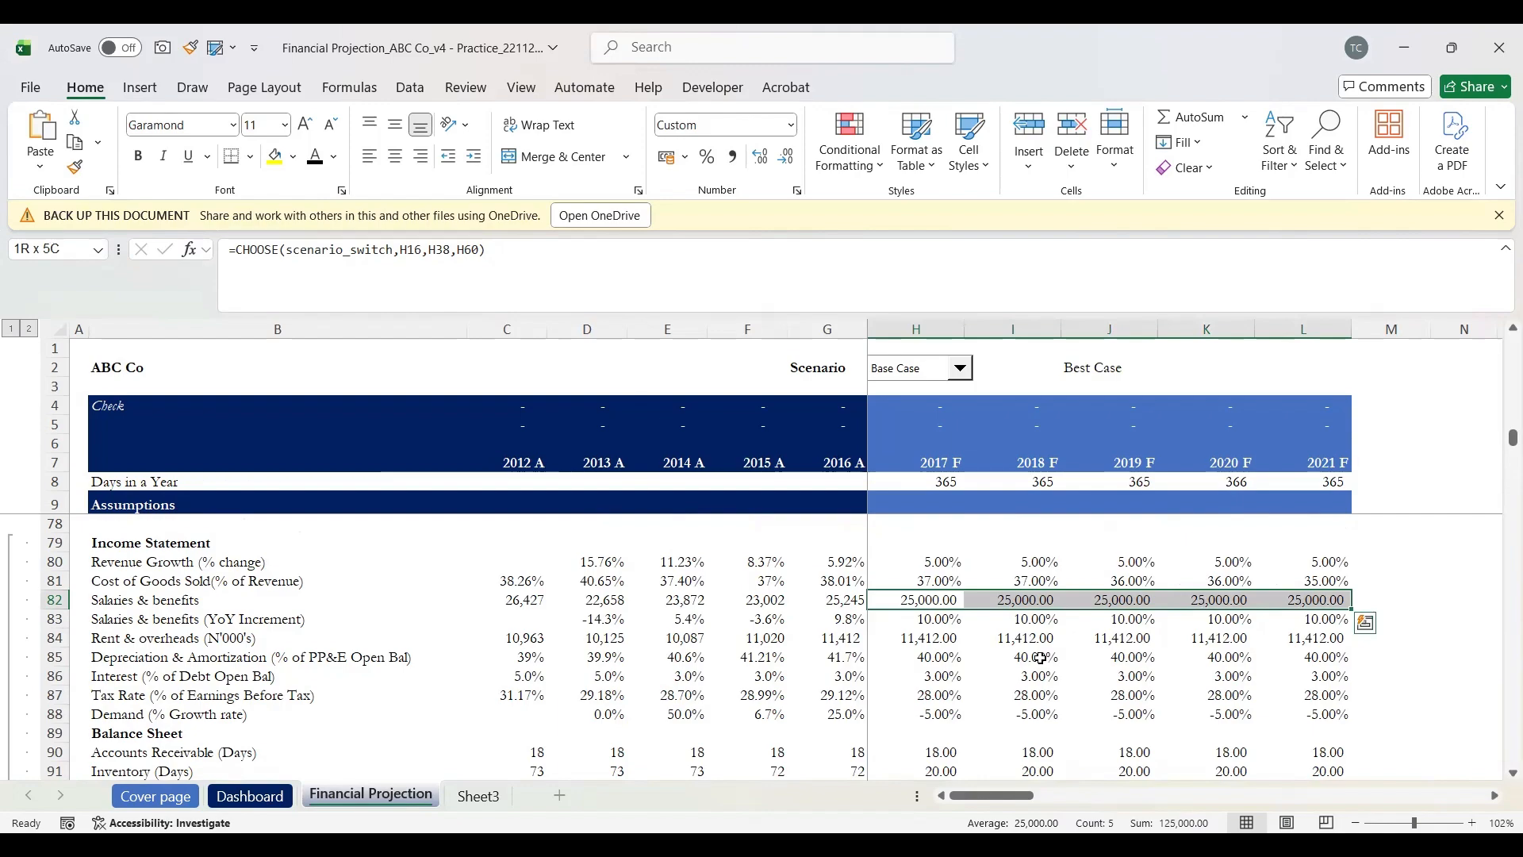
pyautogui.press('Down')
pyautogui.press('Up')
# Step: Review the salaries YoY increment rates in row 83 across each forecast year
pyautogui.press('Down')
pyautogui.press('Up')
pyautogui.press('Down')
pyautogui.press('Up')
pyautogui.press('Down')
pyautogui.hotkey('shift', 'space')
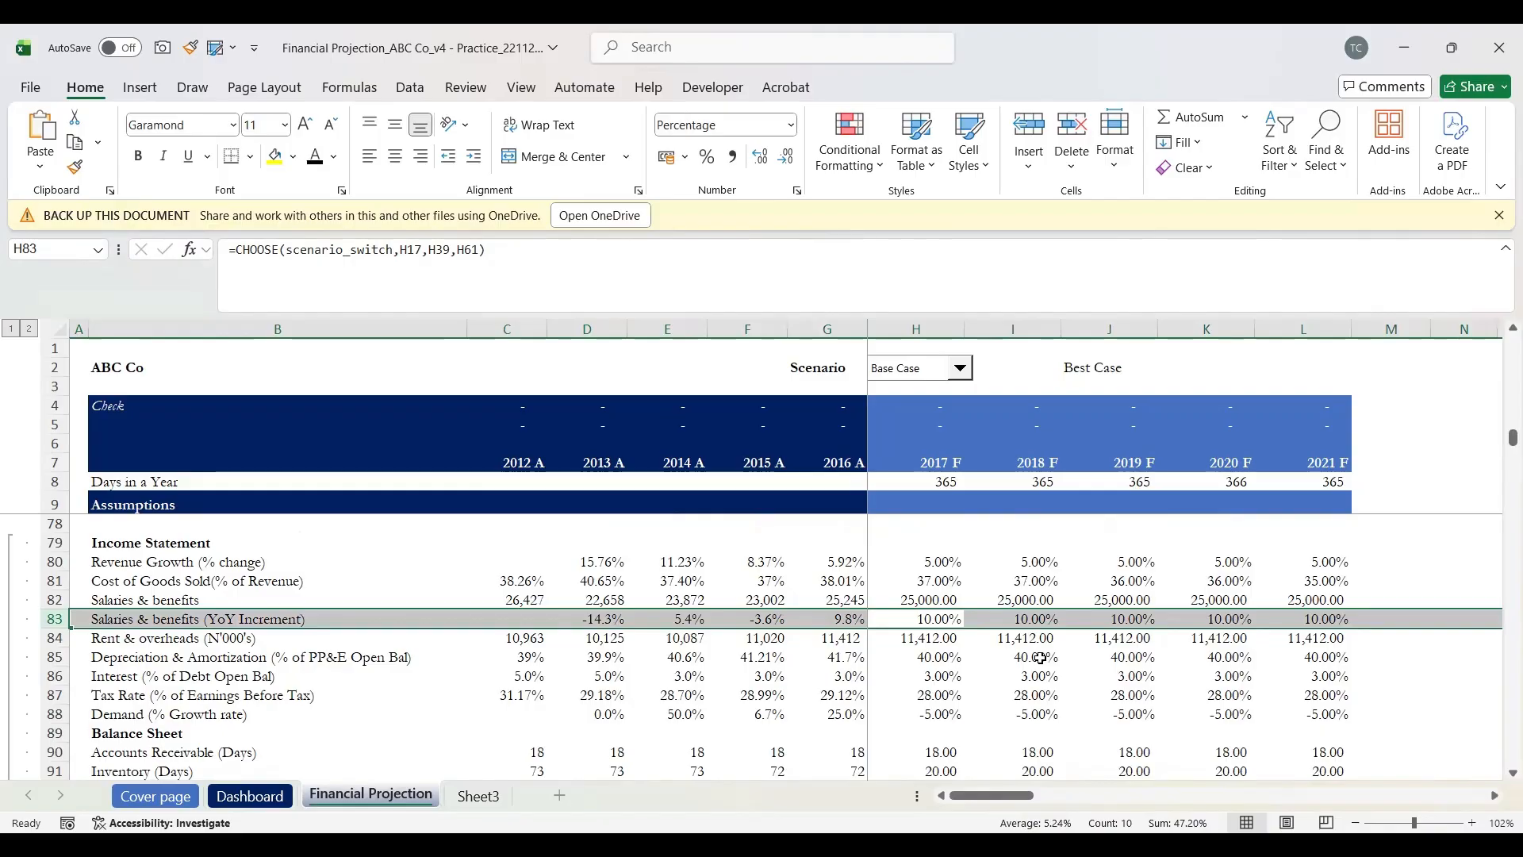
pyautogui.press('Right')
pyautogui.press('Left')
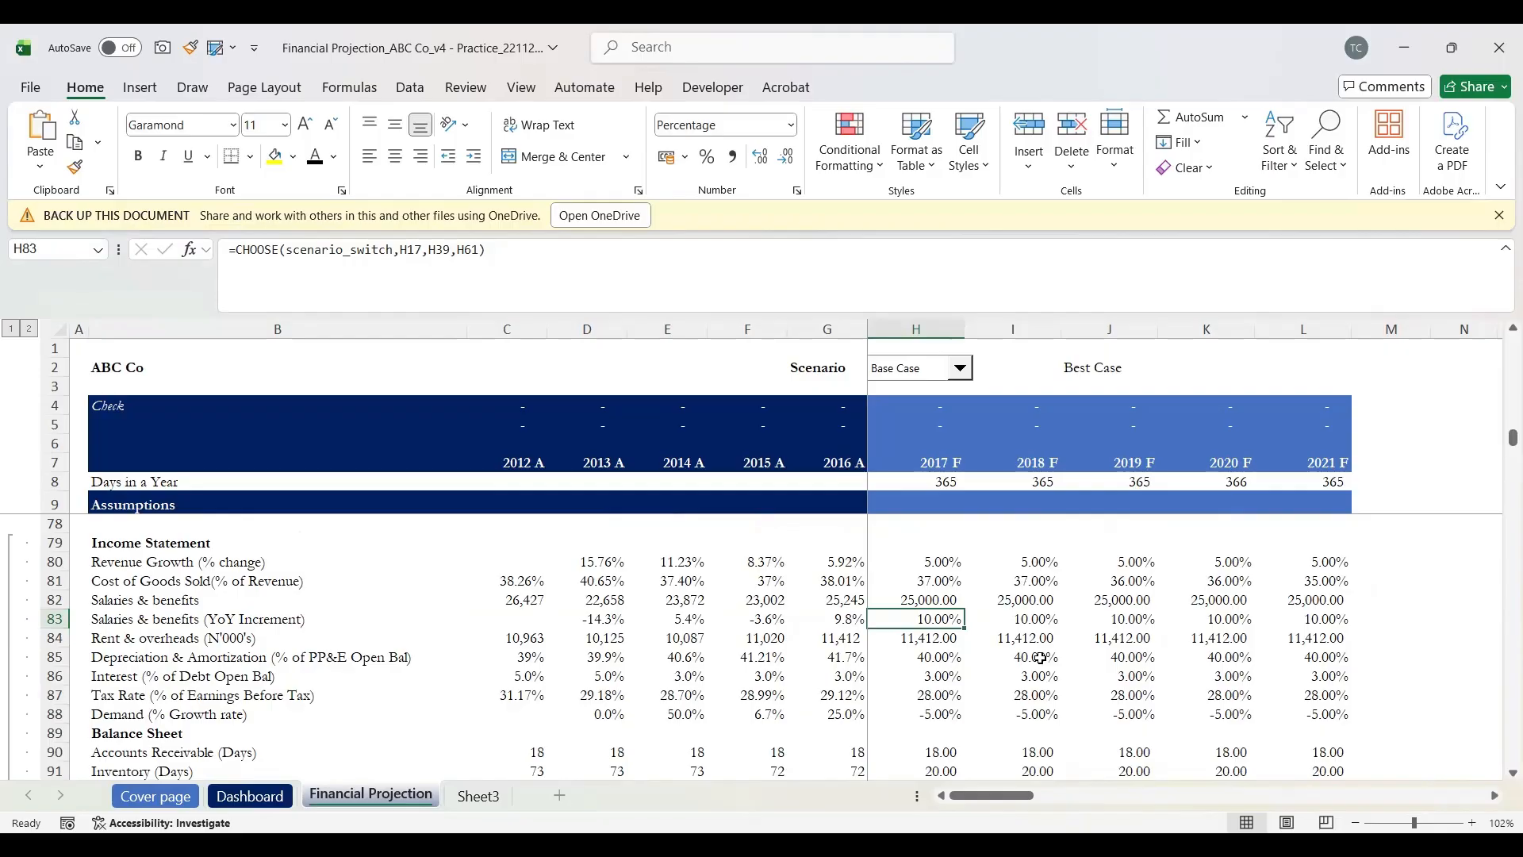
pyautogui.press('Right')
pyautogui.press('Right')
pyautogui.press('Right')
pyautogui.press('Right')
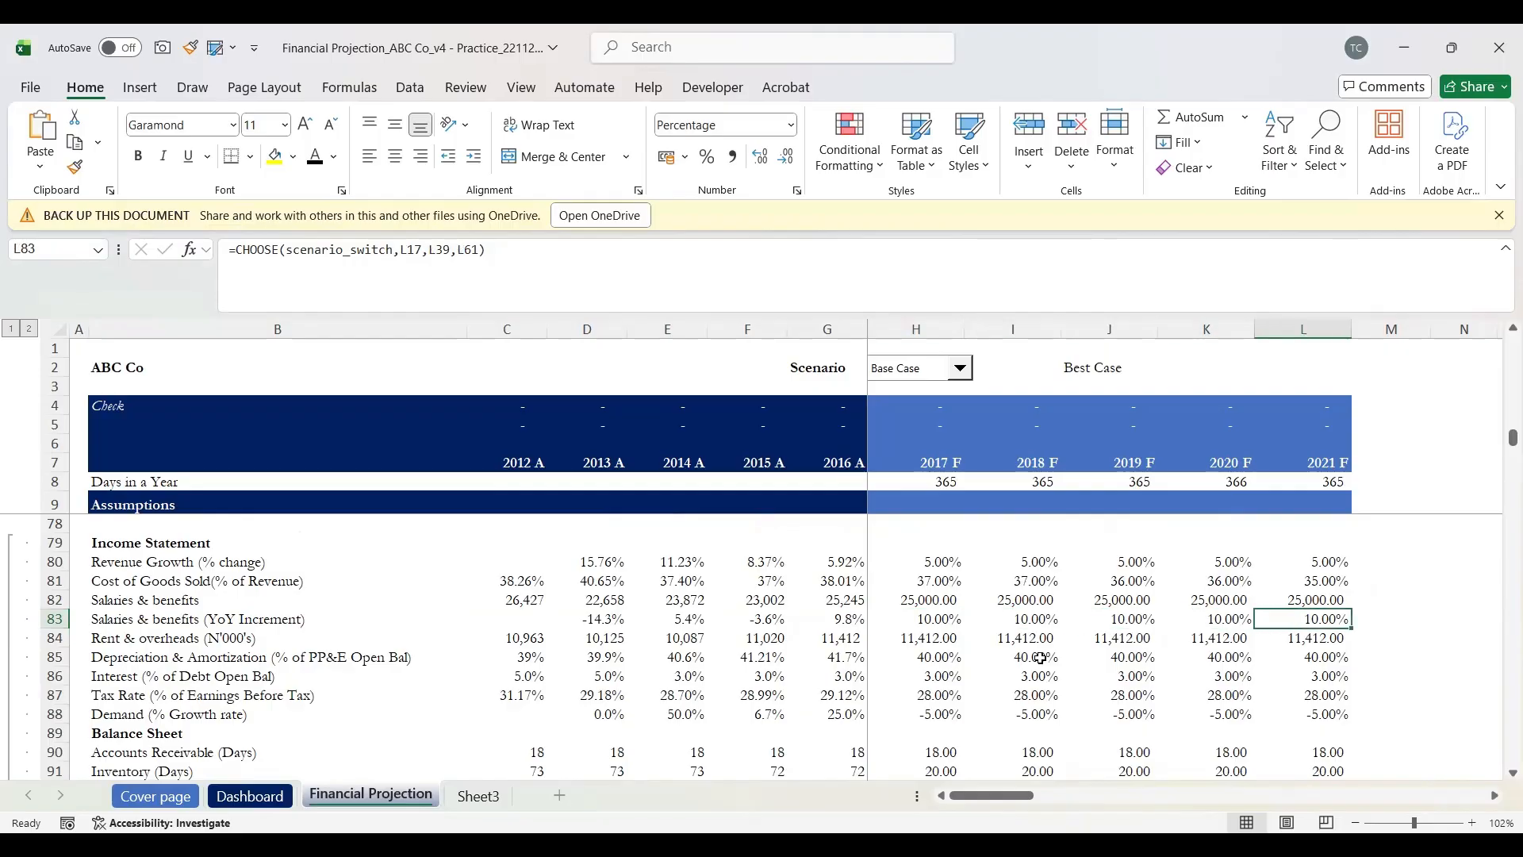
pyautogui.press('Left')
pyautogui.press('Left')
pyautogui.press('Left')
pyautogui.press('Left')
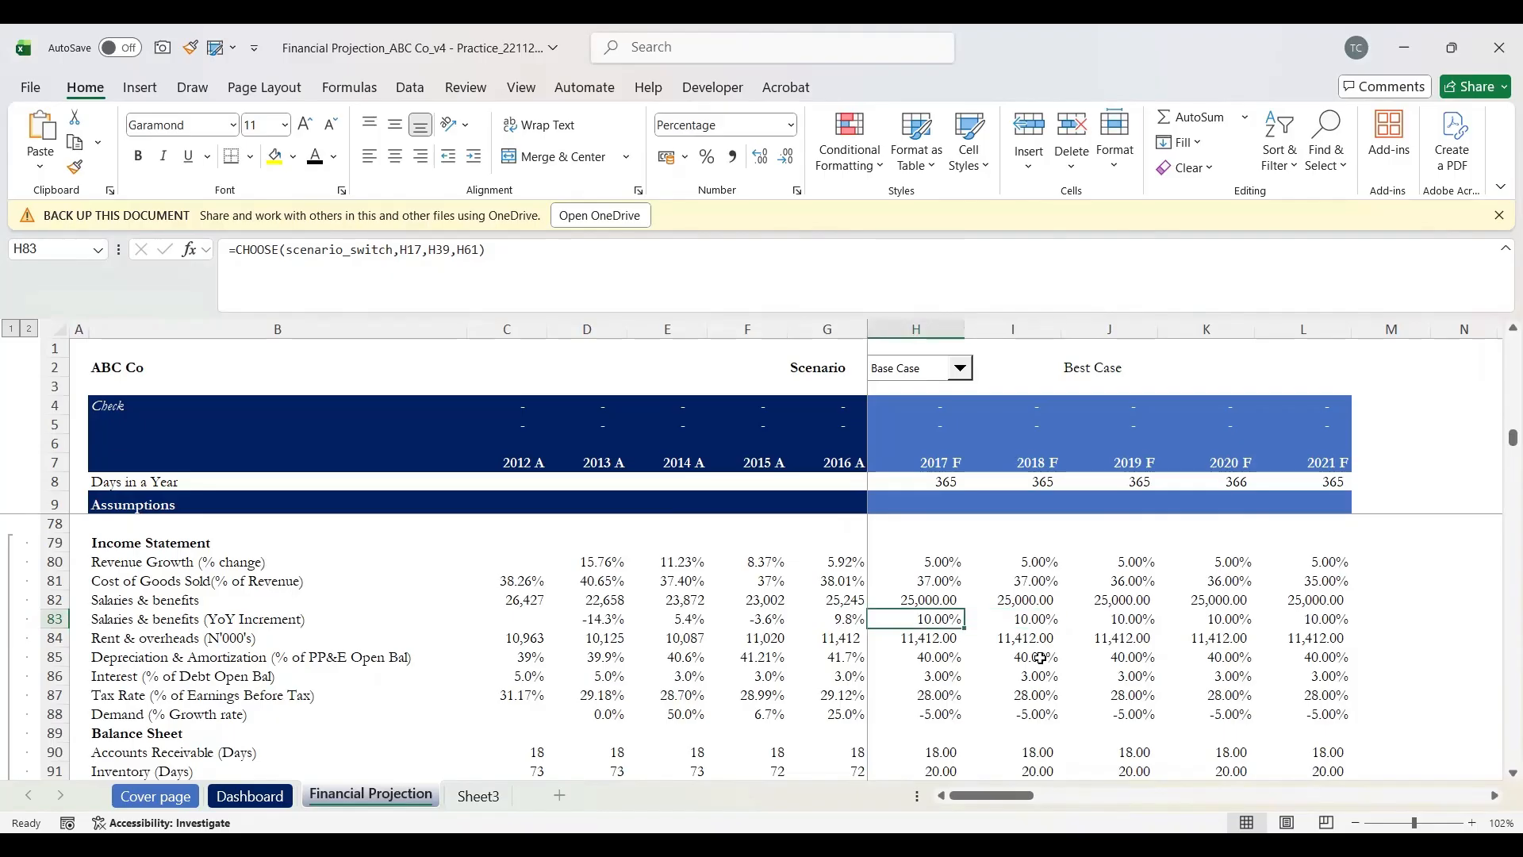
# Step: Check the rent and overheads assumption, then start the H107 salaries formula with =
pyautogui.press('Down')
pyautogui.press('Up')
pyautogui.press('Down')
pyautogui.press('Down')
pyautogui.press('Down')
pyautogui.press('Down')
pyautogui.press('Down')
pyautogui.press('Up')
pyautogui.press('Up')
pyautogui.press('Up')
pyautogui.press('Up')
pyautogui.press('Down')
pyautogui.press('Up')
pyautogui.press('Up')
pyautogui.press('Down')
pyautogui.press('Down')
pyautogui.press('Up')
pyautogui.press('Up')
pyautogui.press('Down')
pyautogui.press('Down')
pyautogui.press('Down')
pyautogui.press('Down')
pyautogui.press('Down')
pyautogui.press('Down')
pyautogui.press('Down')
pyautogui.press('Down')
pyautogui.press('Down')
pyautogui.press('Down')
pyautogui.press('Down')
pyautogui.press('Down')
pyautogui.press('Down')
pyautogui.press('Down')
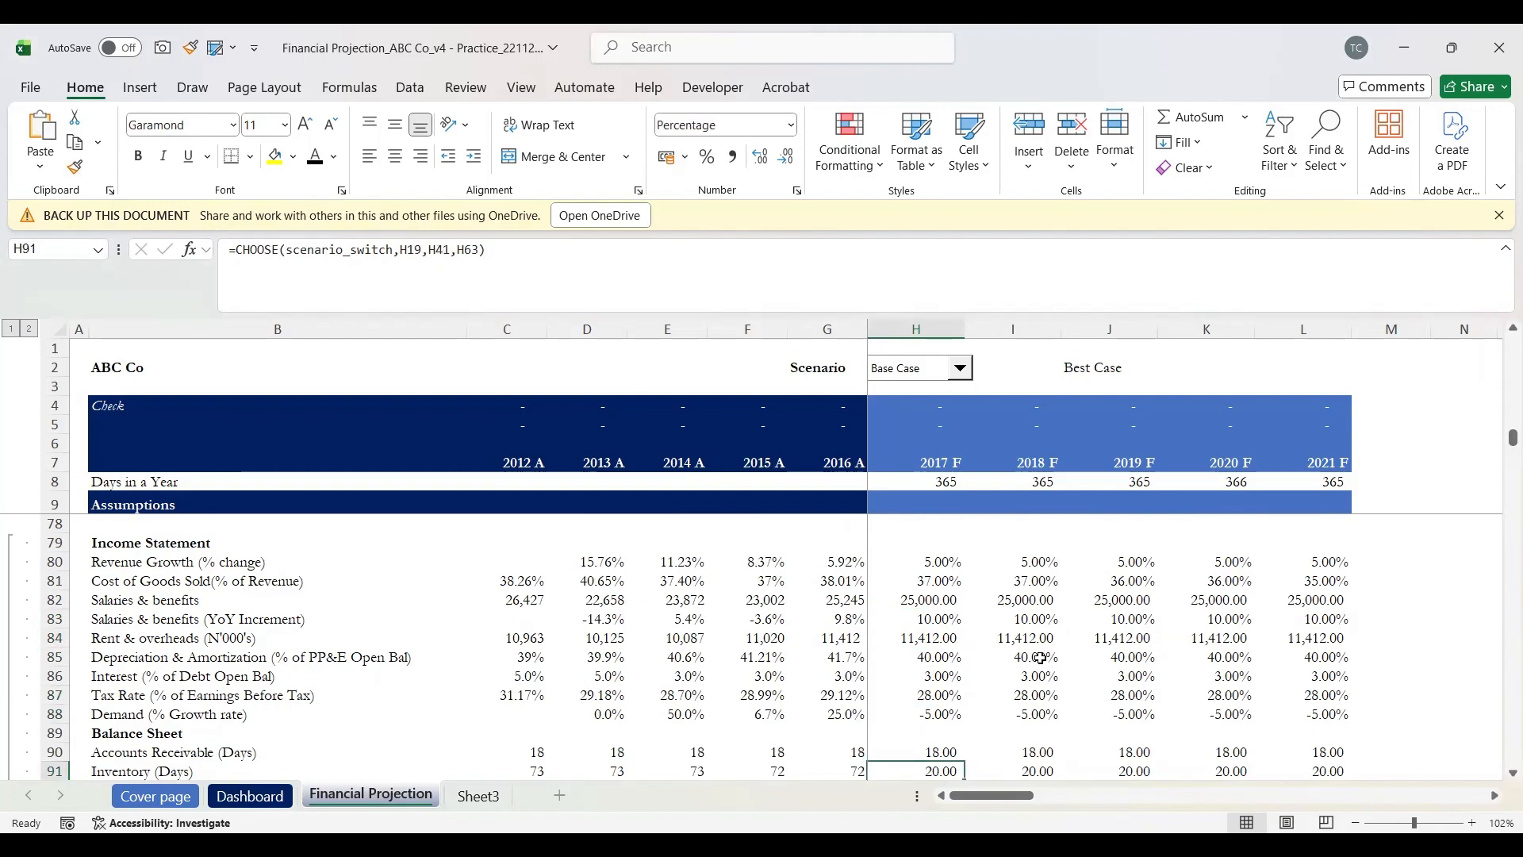
pyautogui.press('Down')
pyautogui.press('Down')
pyautogui.press('Down')
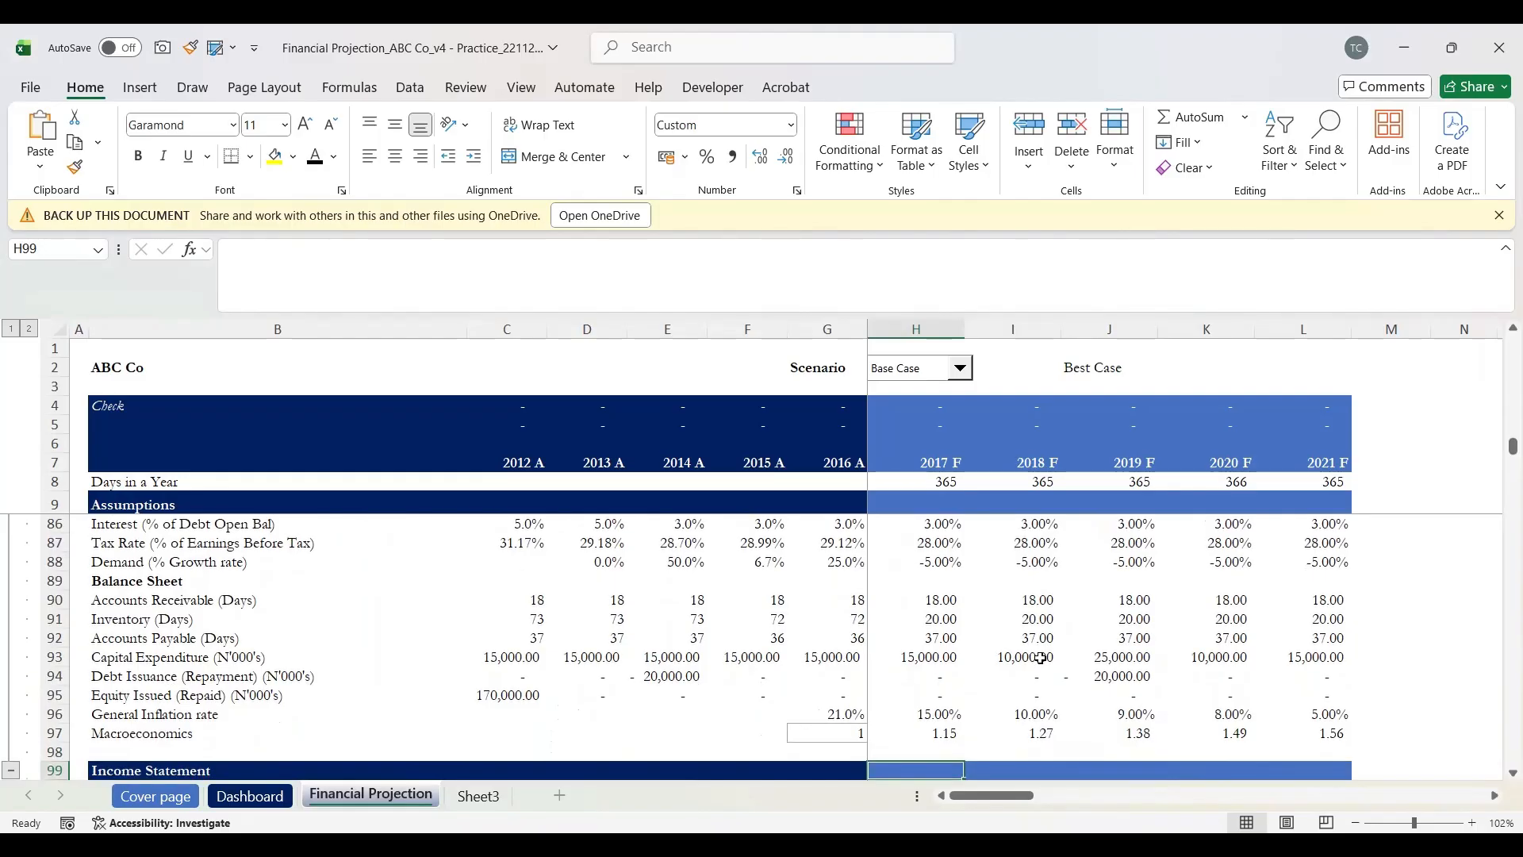
pyautogui.press('Down')
pyautogui.press('Down')
pyautogui.press('Down')
pyautogui.press('Down')
pyautogui.press('Down')
pyautogui.press('Down')
pyautogui.press('Down')
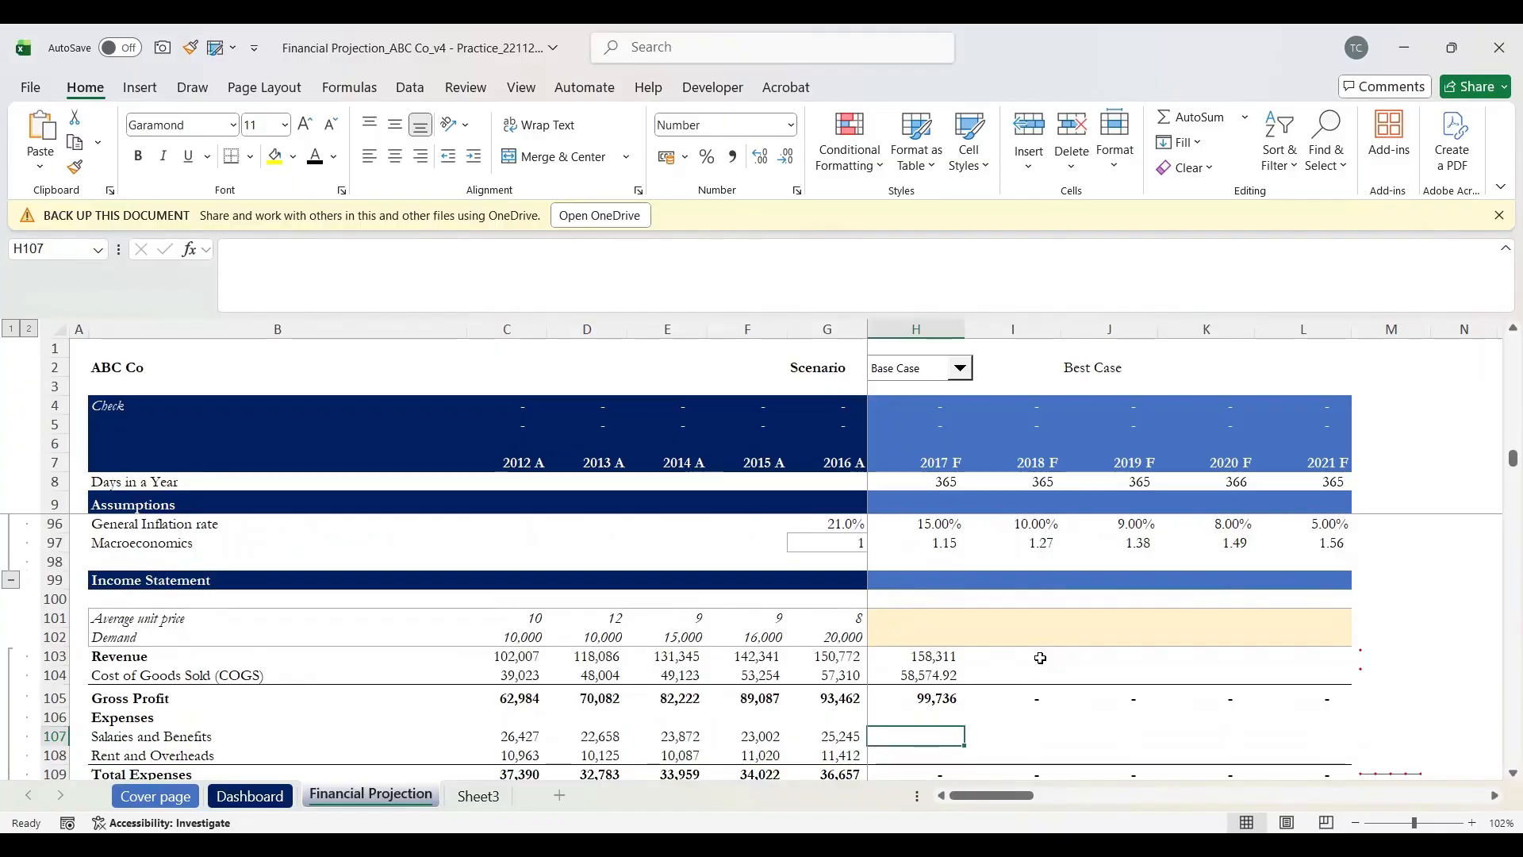
pyautogui.write('=')
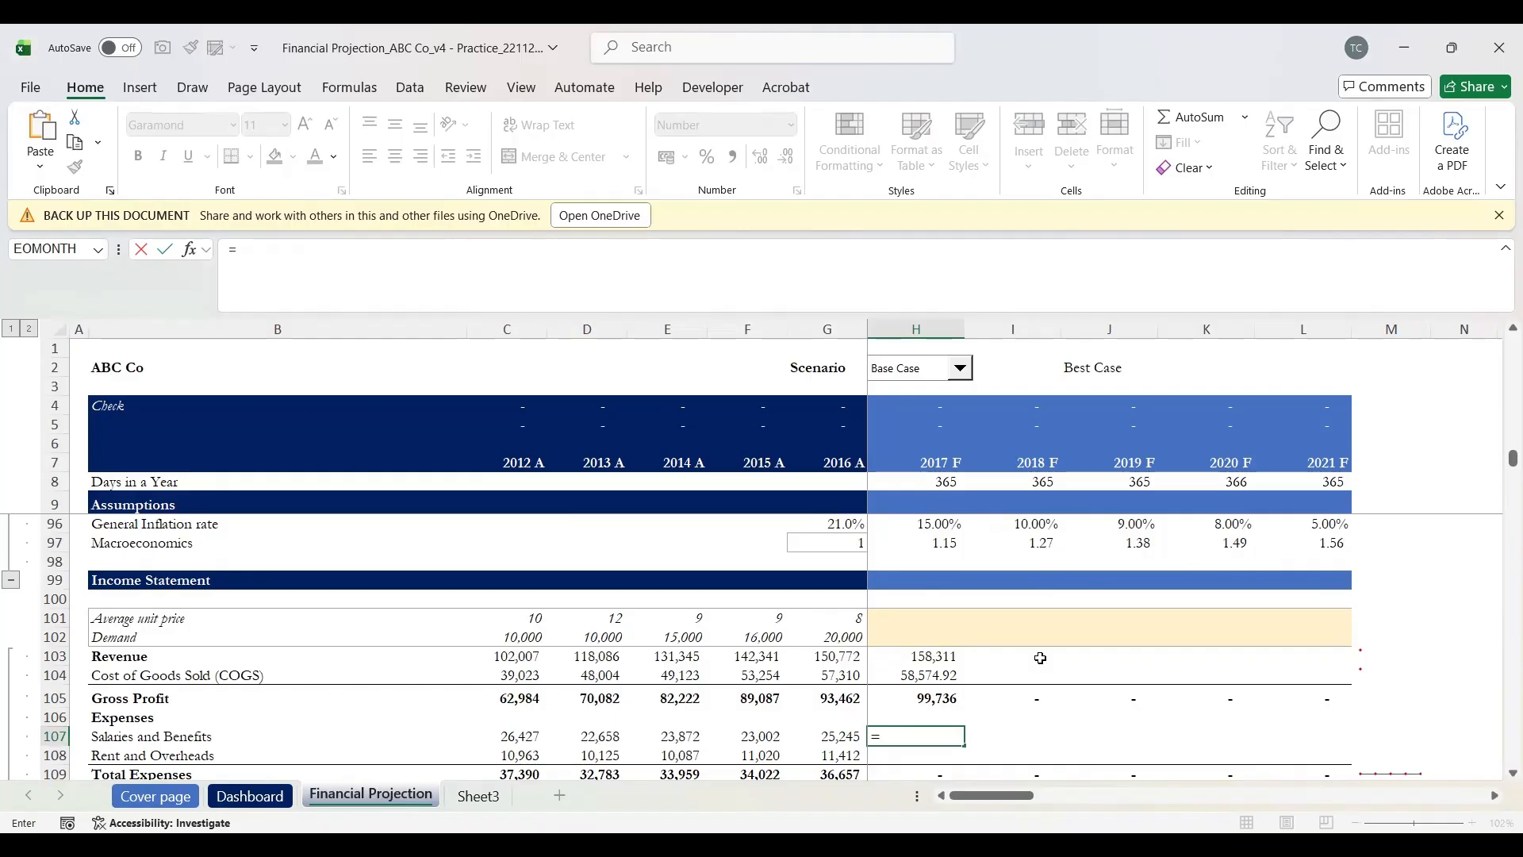
# Step: Complete H107 as =G107*(1+H83), giving 2017 Salaries and Benefits of 27,770
pyautogui.press('Left')
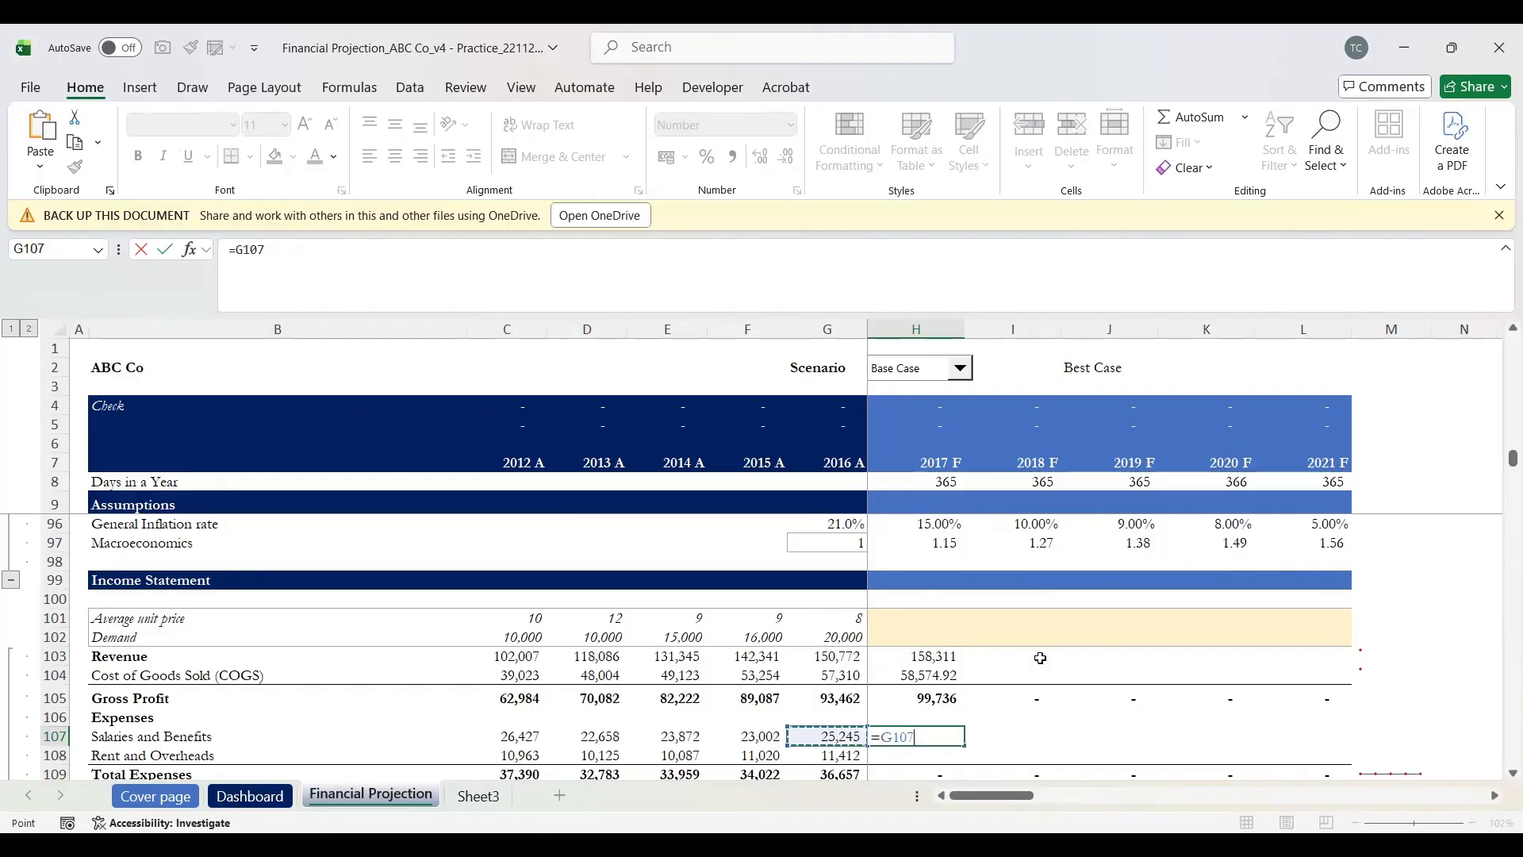
pyautogui.write('*')
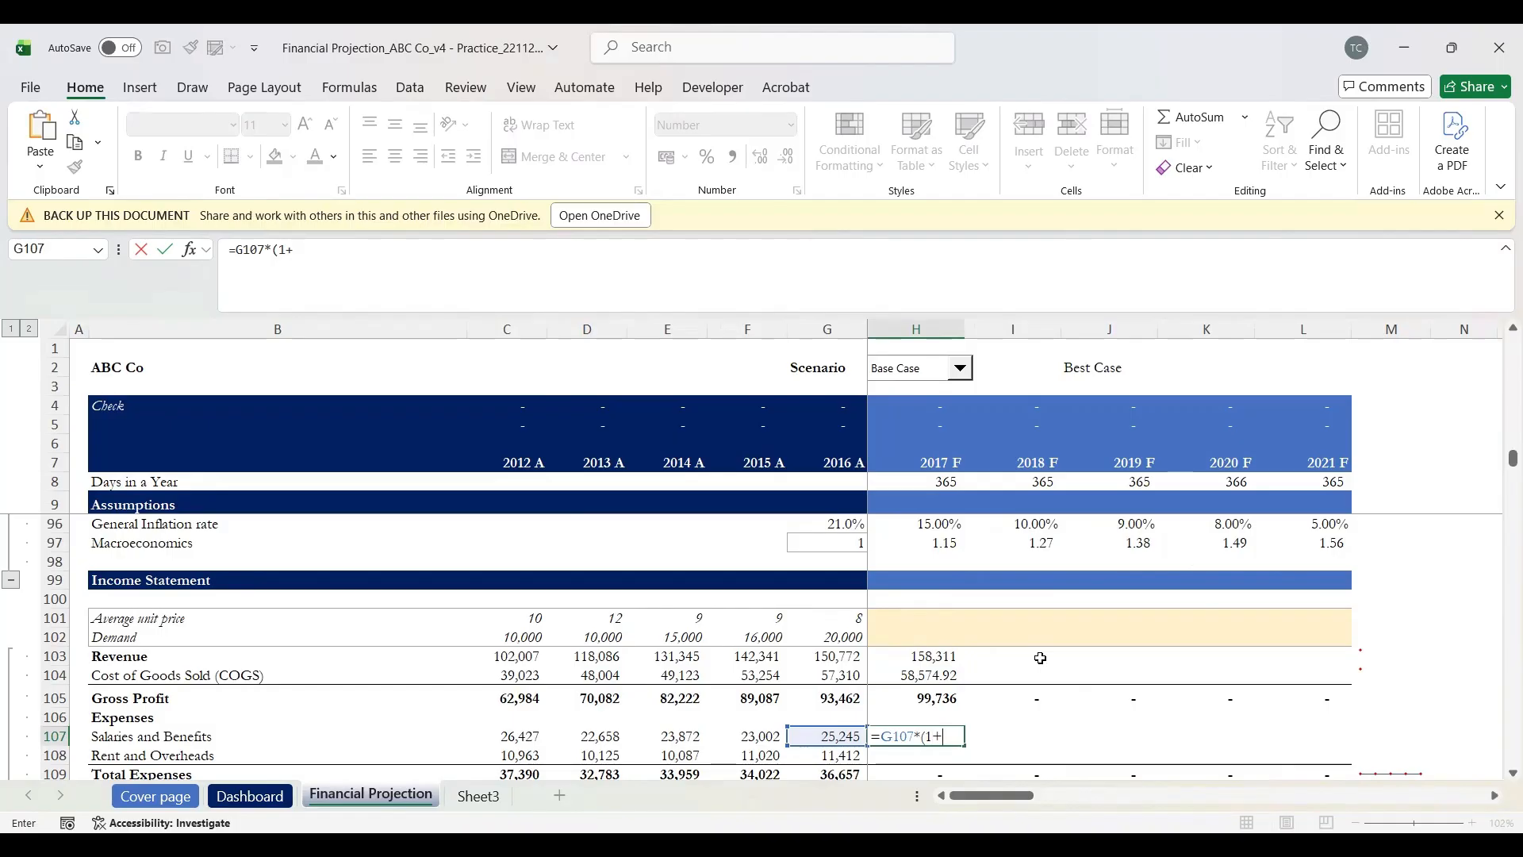
pyautogui.press('Up')
pyautogui.press('Up')
pyautogui.press('Up')
pyautogui.press('Up')
pyautogui.press('Up')
pyautogui.press('Up')
pyautogui.press('Up')
pyautogui.press('Up')
pyautogui.press('Up')
pyautogui.press('Up')
pyautogui.press('Up')
pyautogui.press('Up')
pyautogui.press('Up')
pyautogui.press('Up')
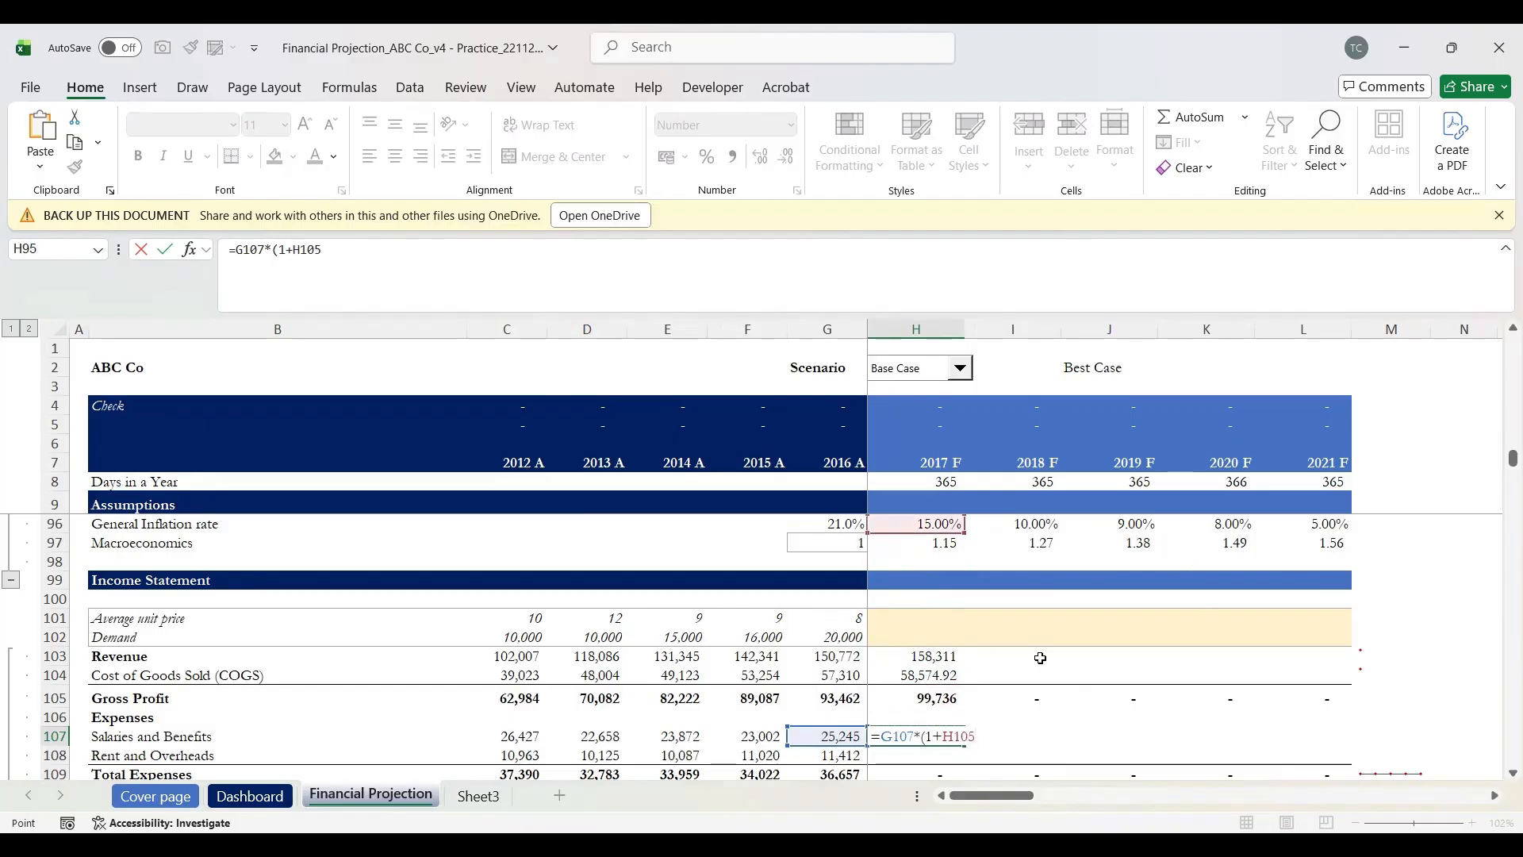
pyautogui.press('Up')
pyautogui.press('Up')
pyautogui.press('Up')
pyautogui.press('Up')
pyautogui.press('Up')
pyautogui.press('Up')
pyautogui.press('Up')
pyautogui.press('Up')
pyautogui.press('Up')
pyautogui.press('Up')
pyautogui.press('Up')
pyautogui.press('Up')
pyautogui.press('Up')
pyautogui.press('Up')
pyautogui.press('Up')
pyautogui.press('Up')
pyautogui.press('Up')
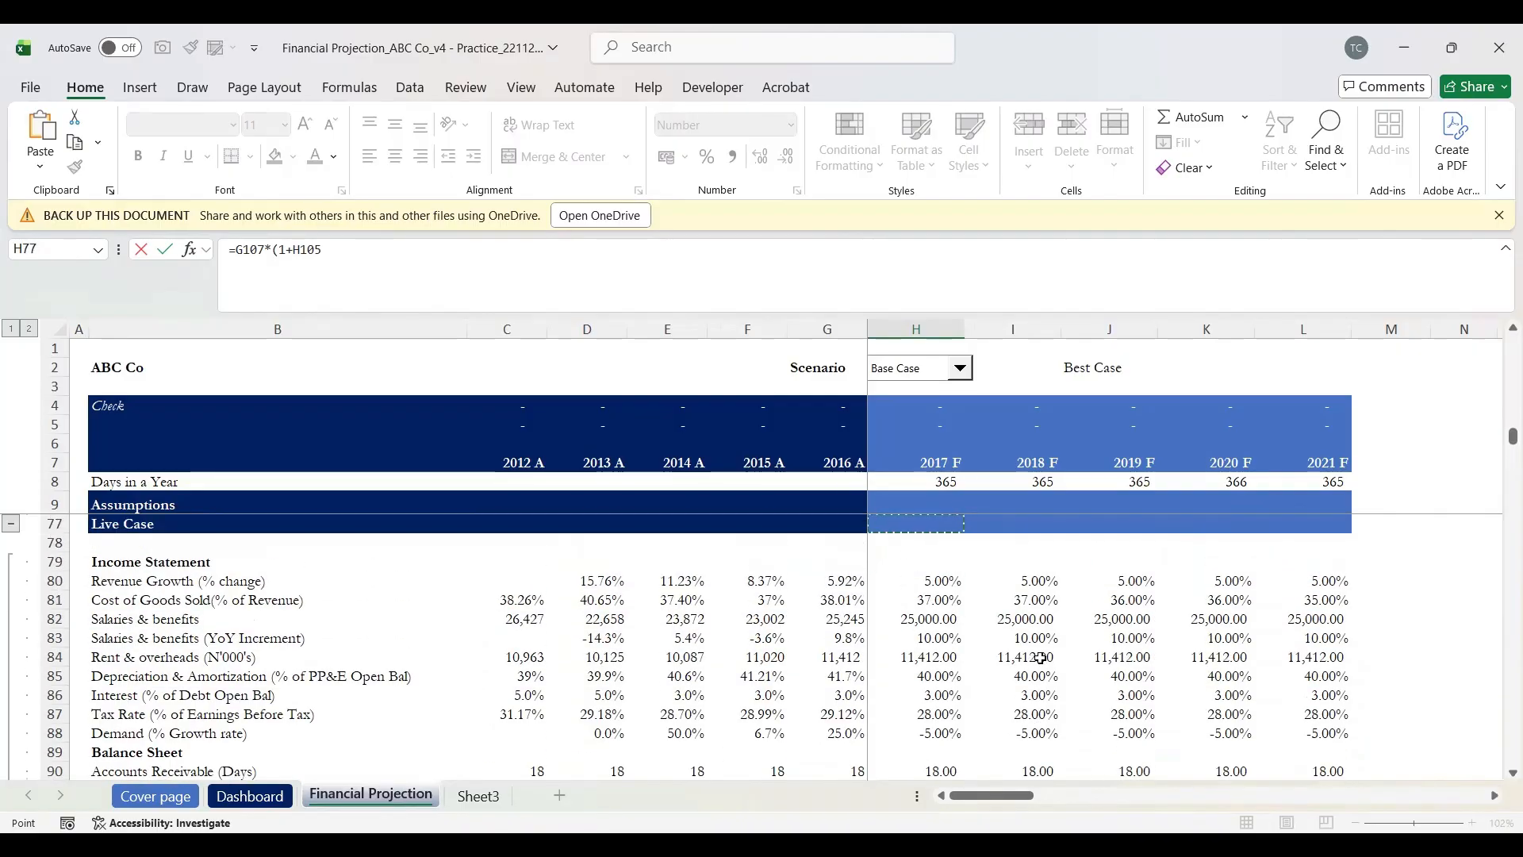
pyautogui.press('Down')
pyautogui.press('Down')
pyautogui.press('Down')
pyautogui.press('Down')
pyautogui.press('Down')
pyautogui.press('Down')
pyautogui.press('Down')
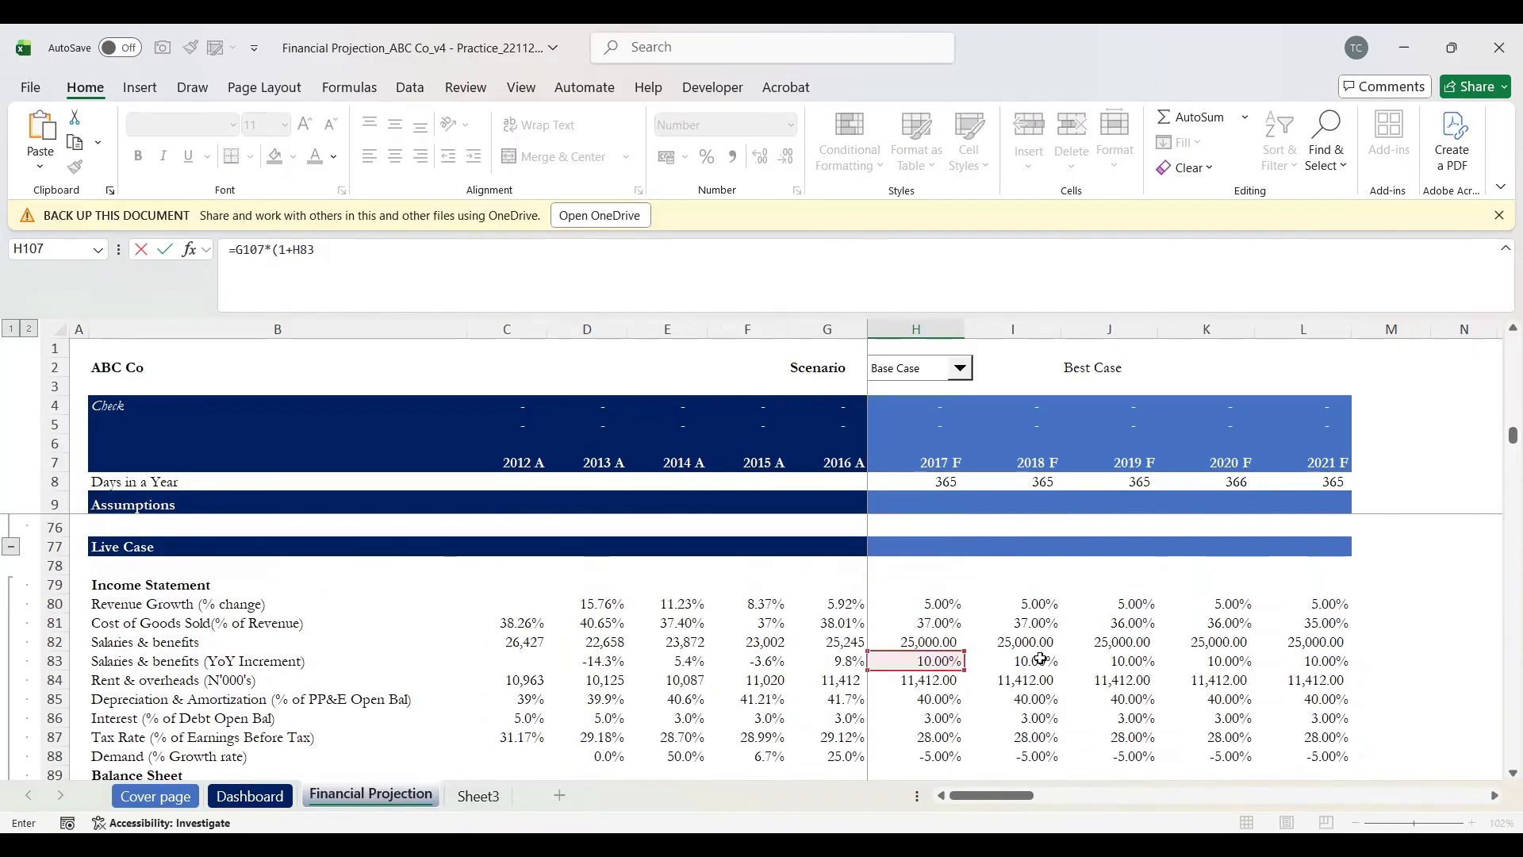
pyautogui.press('Return')
pyautogui.press('Up')
pyautogui.press('Left')
pyautogui.press('Right')
pyautogui.press('Left')
pyautogui.press('Right')
pyautogui.press('Down')
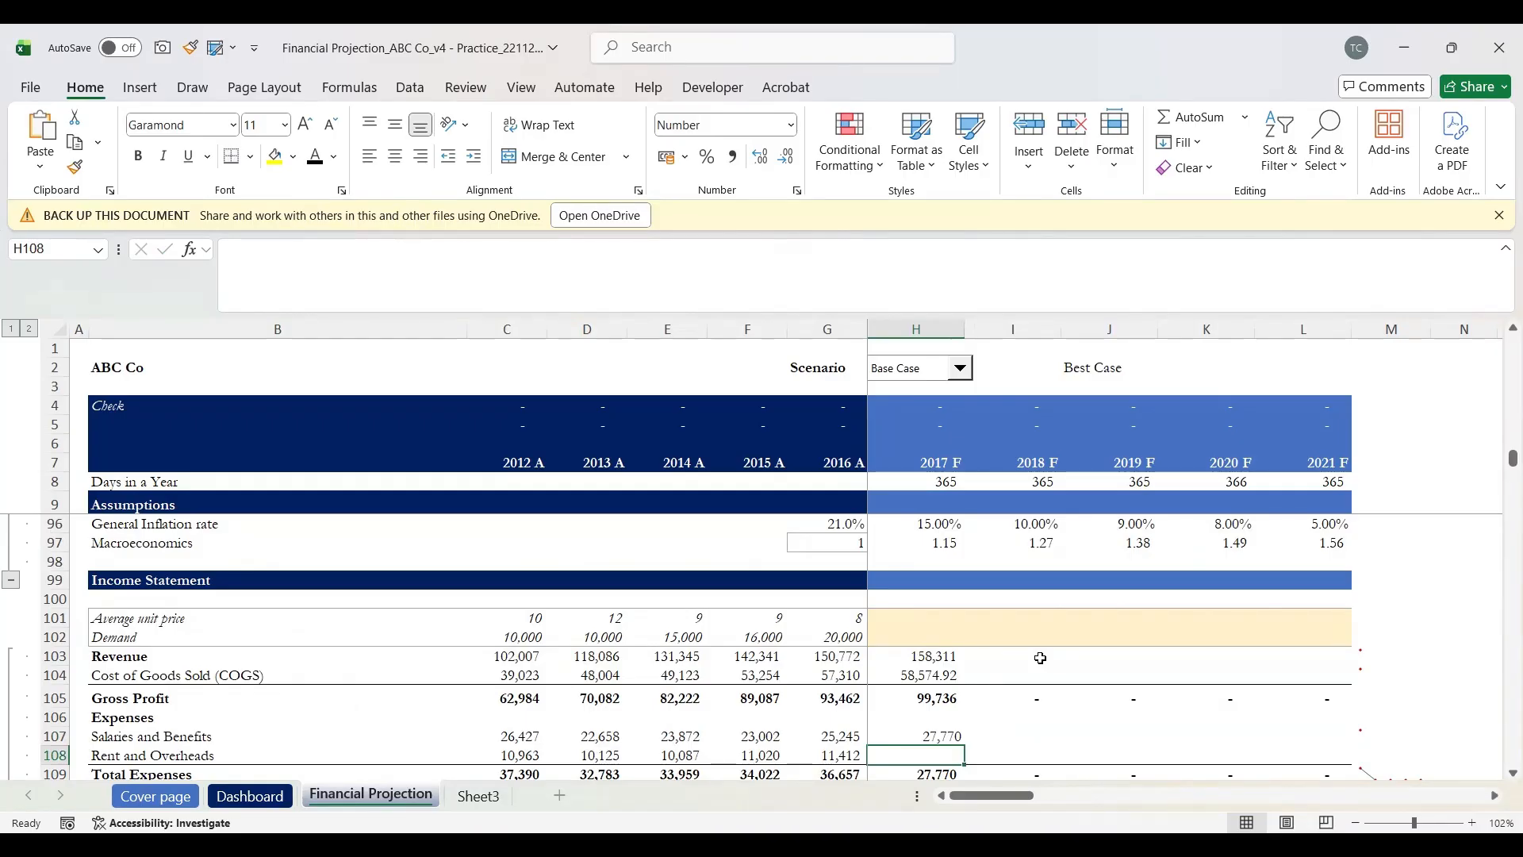
# Step: Enter =H84 in H108 so 2017 Rent and Overheads shows 11,412
pyautogui.write('=')
pyautogui.press('Up')
pyautogui.press('Up')
pyautogui.press('Up')
pyautogui.press('Up')
pyautogui.press('Up')
pyautogui.press('Up')
pyautogui.press('Up')
pyautogui.press('Up')
pyautogui.press('Up')
pyautogui.press('Up')
pyautogui.press('Up')
pyautogui.press('Up')
pyautogui.press('Up')
pyautogui.press('Up')
pyautogui.press('Up')
pyautogui.press('Up')
pyautogui.press('Up')
pyautogui.press('Up')
pyautogui.press('Up')
pyautogui.press('Up')
pyautogui.press('Up')
pyautogui.press('Up')
pyautogui.press('Up')
pyautogui.press('Up')
pyautogui.press('Up')
pyautogui.press('Down')
pyautogui.press('Down')
pyautogui.hotkey('shift', 'space')
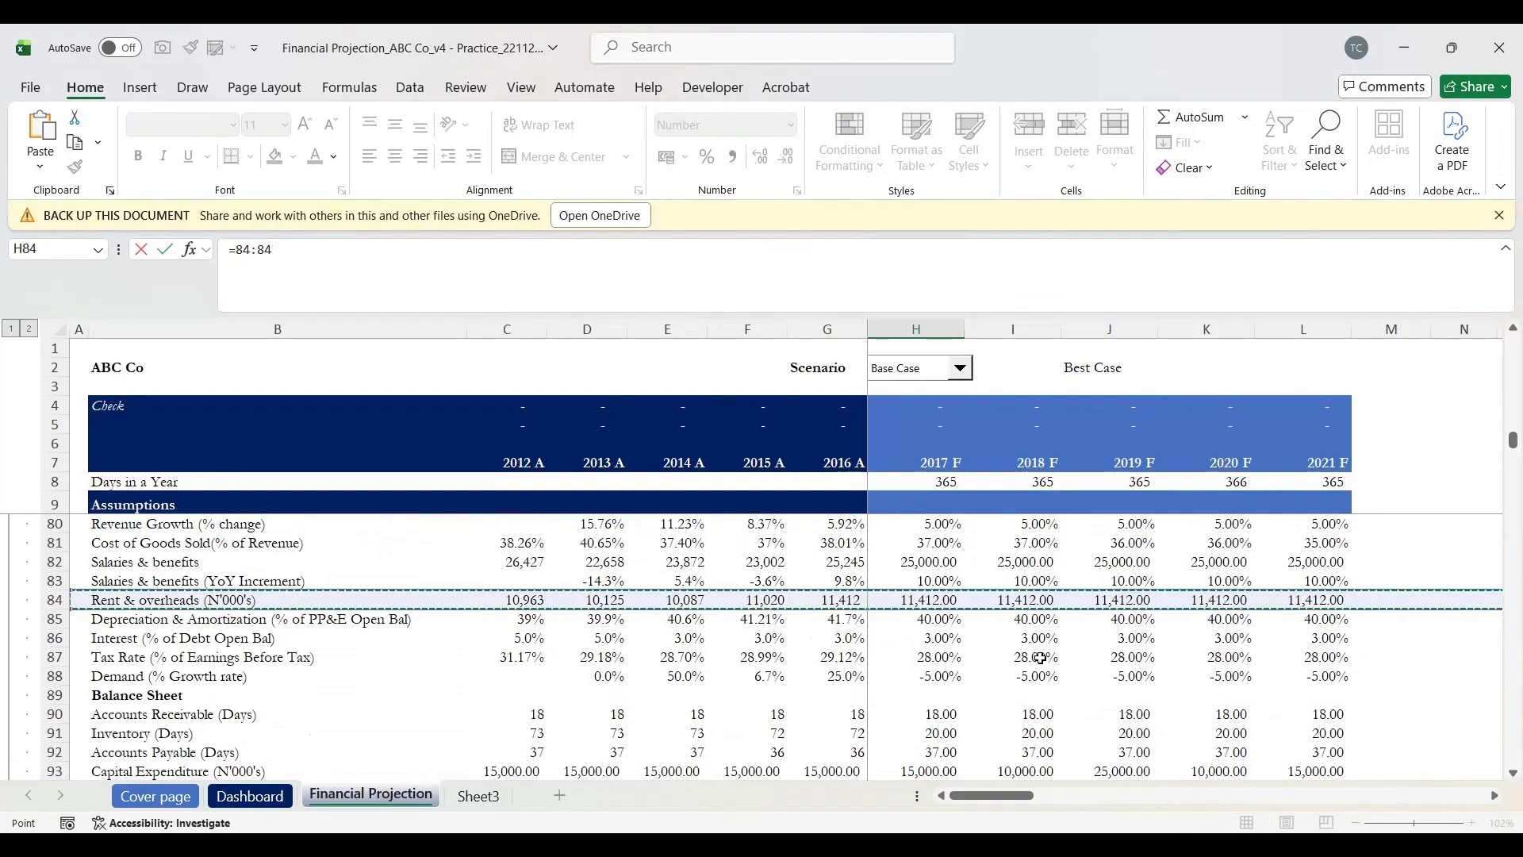
pyautogui.press('Down')
pyautogui.press('Up')
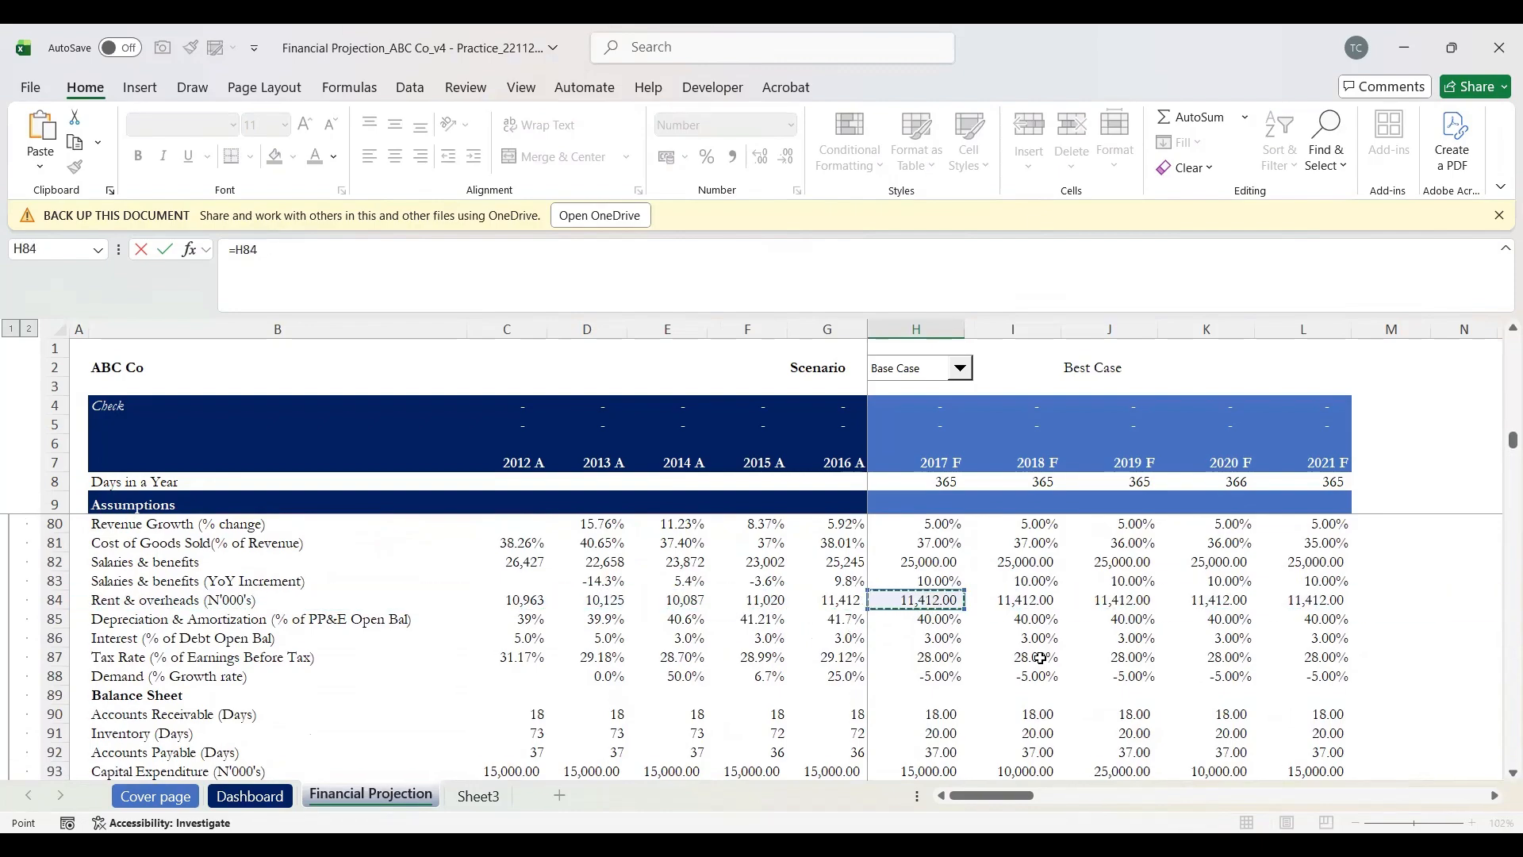
pyautogui.press('Right')
pyautogui.press('Left')
pyautogui.press('Right')
pyautogui.press('Right')
pyautogui.press('Right')
pyautogui.press('Right')
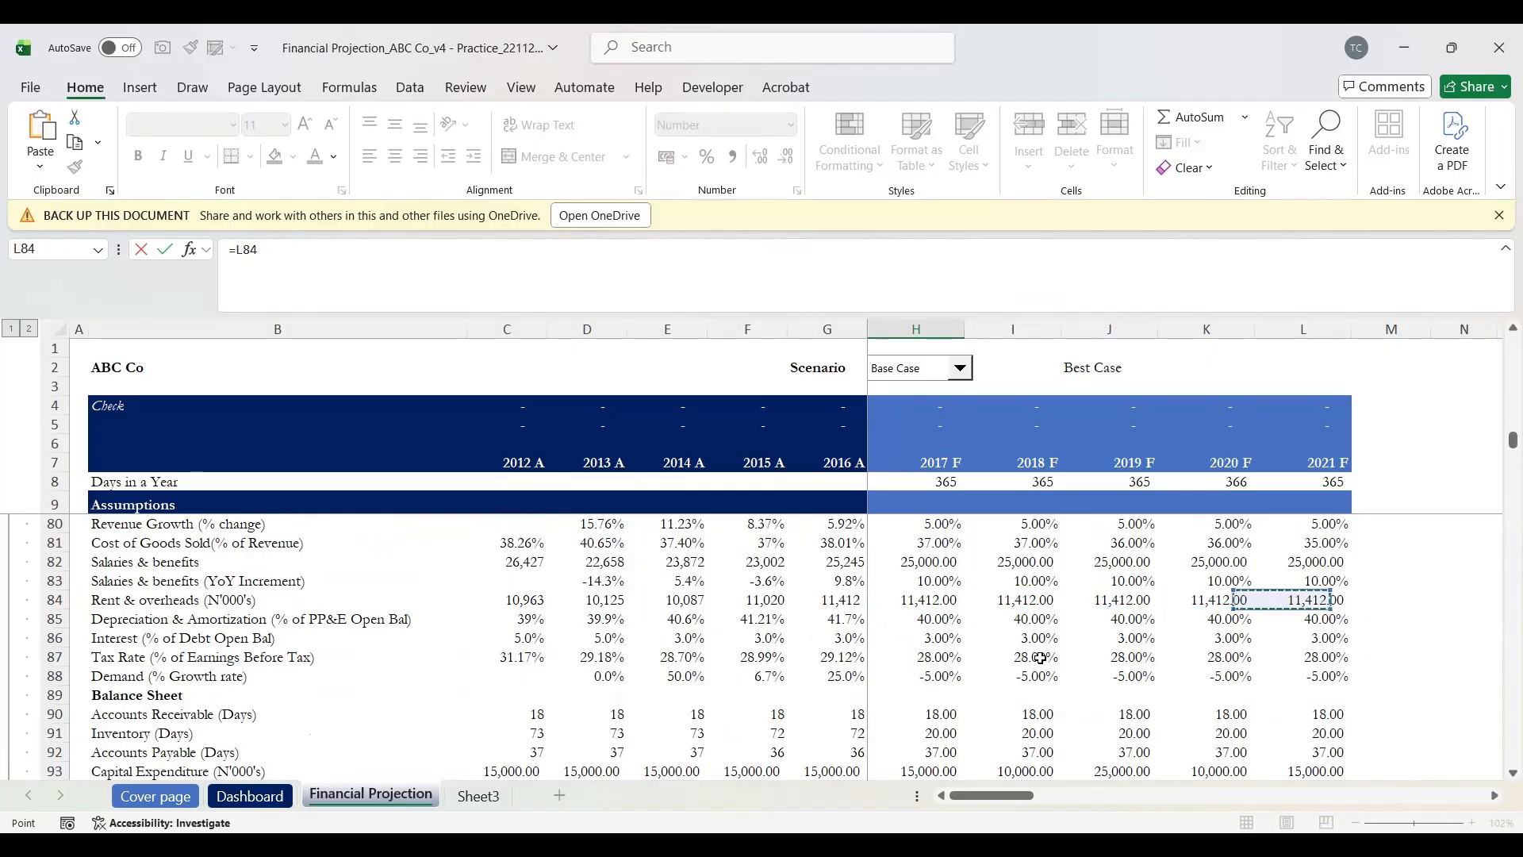
pyautogui.press('Left')
pyautogui.press('Left')
pyautogui.press('Left')
pyautogui.press('Left')
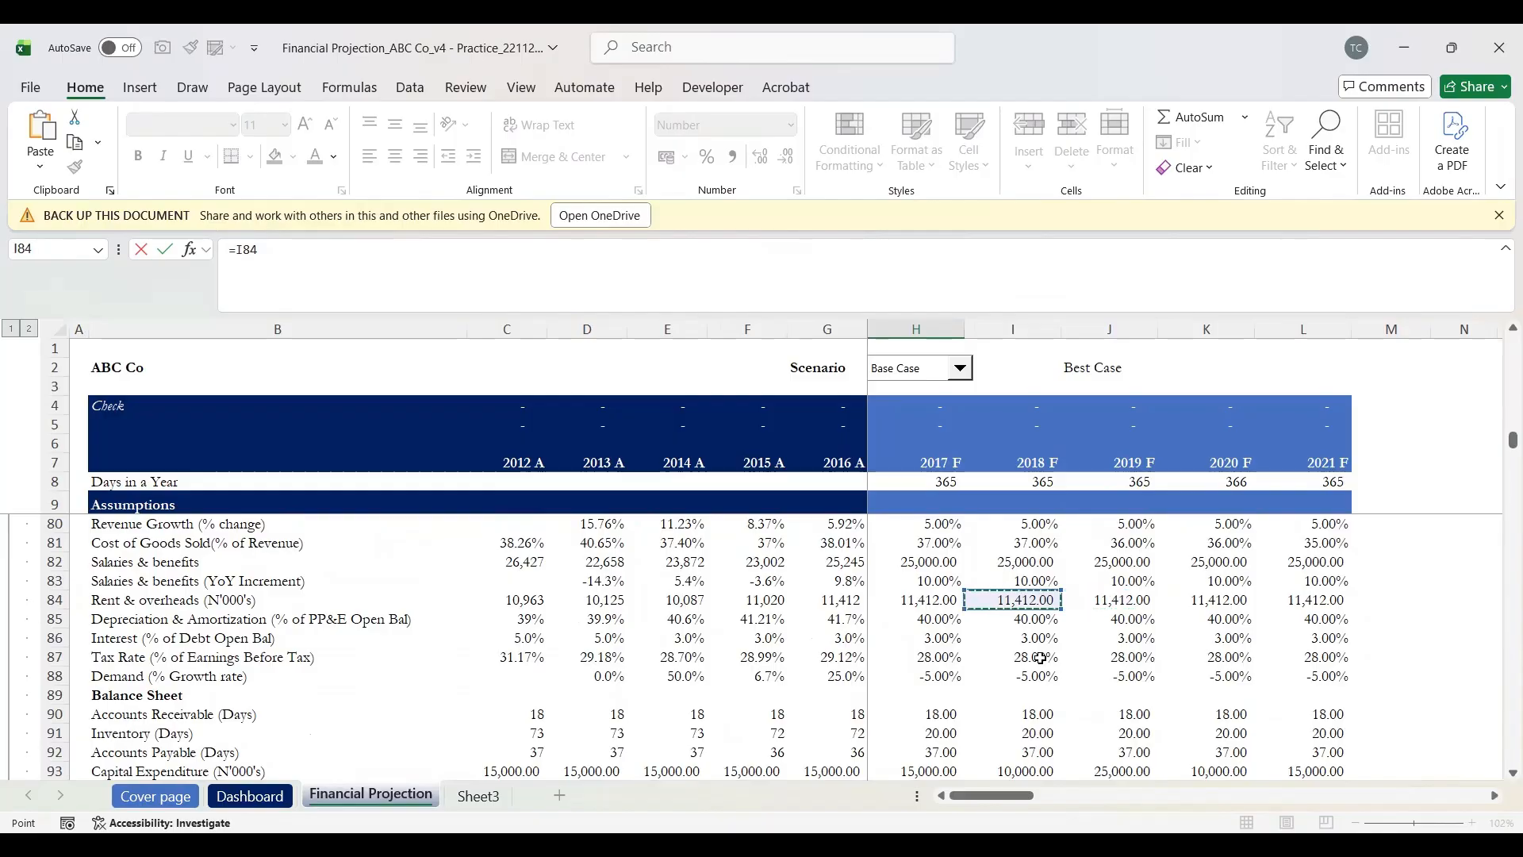
pyautogui.press('Right')
pyautogui.press('Right')
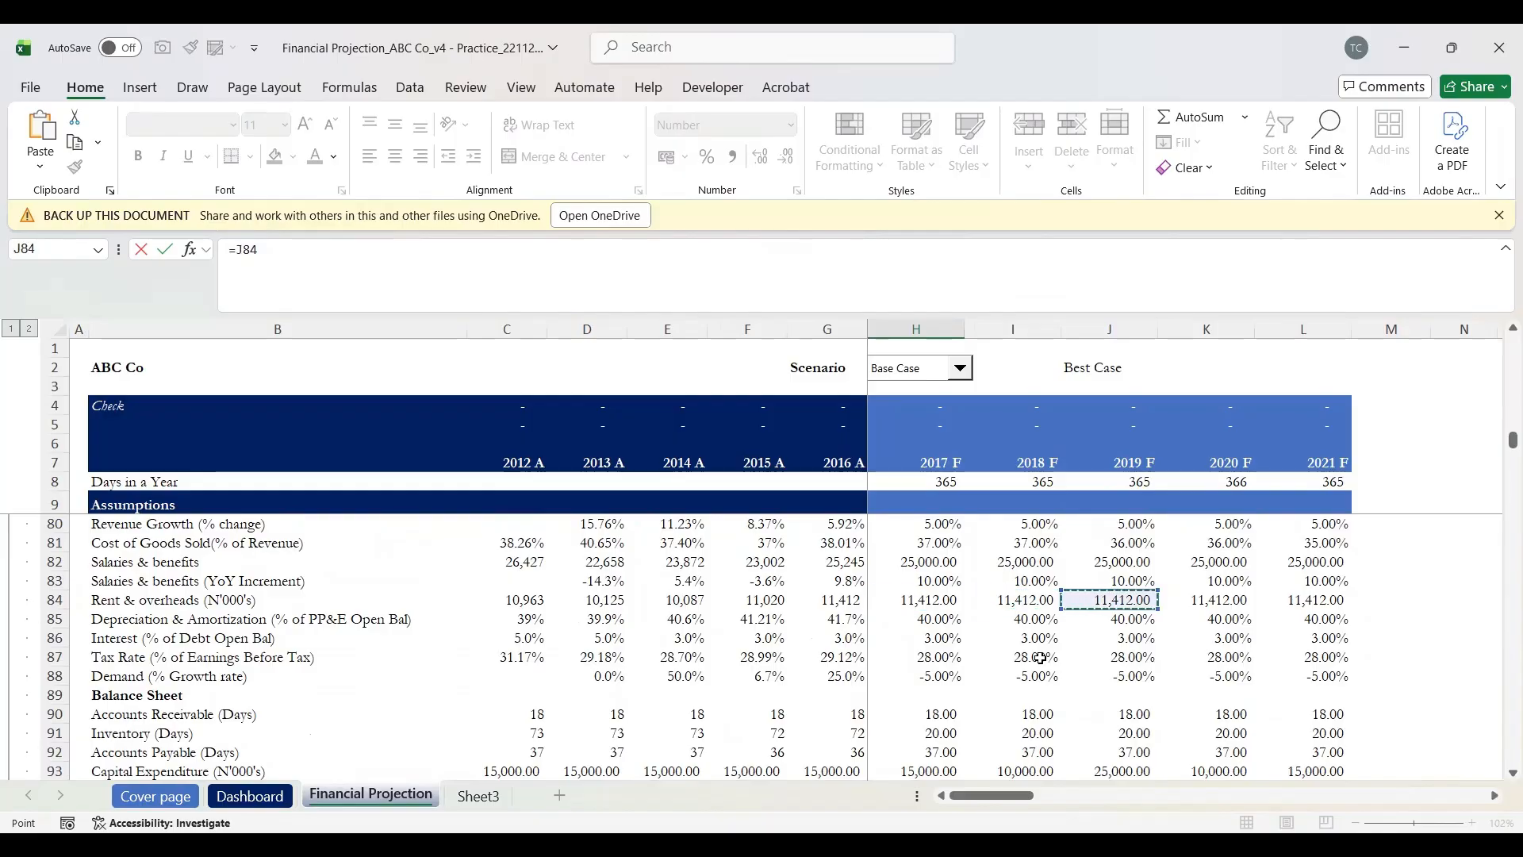
pyautogui.press('Left')
pyautogui.press('Left')
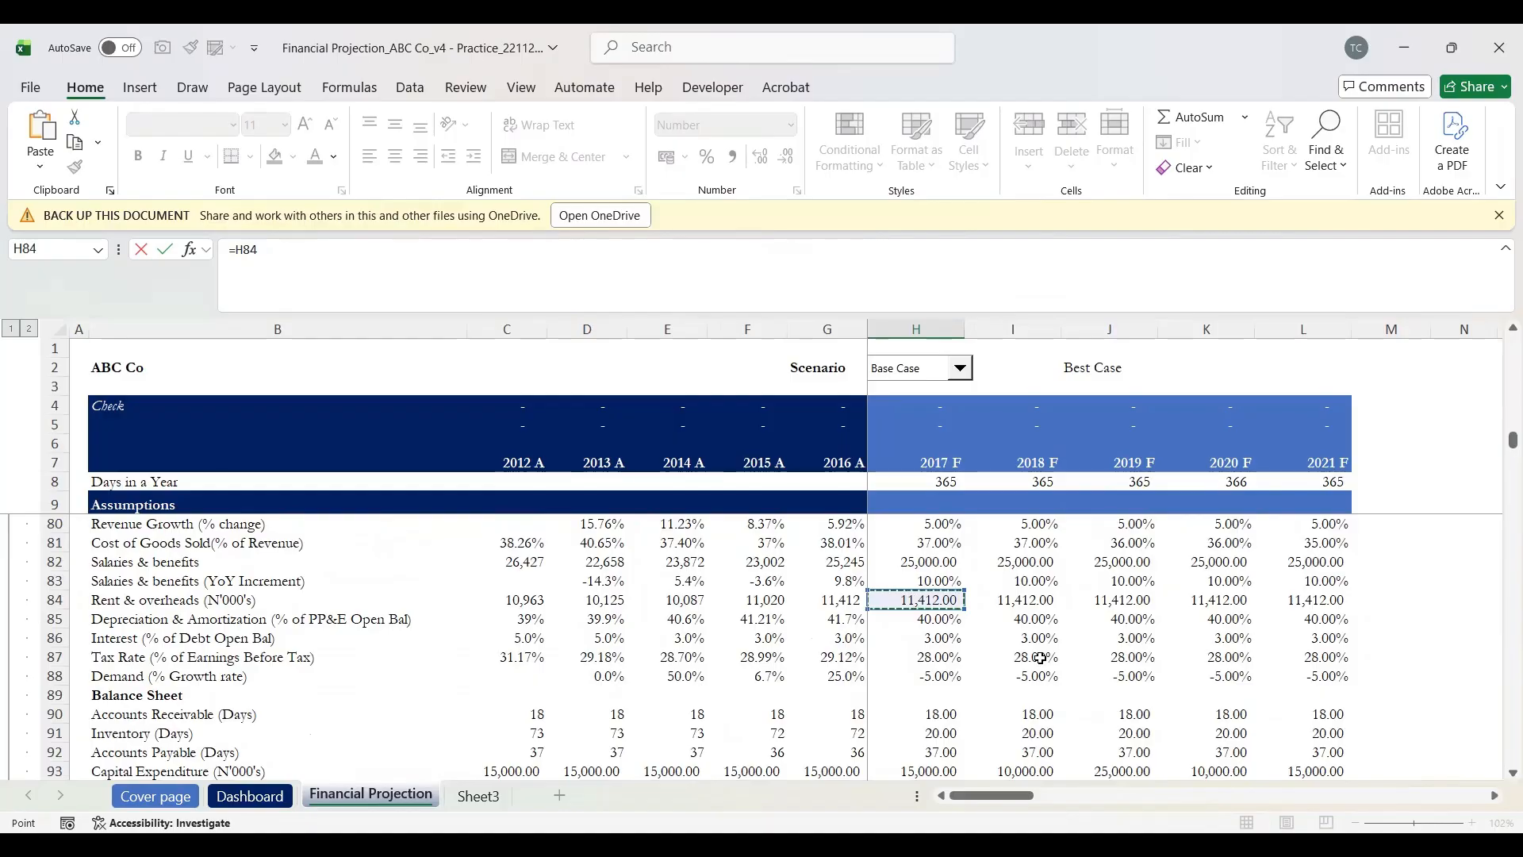
pyautogui.press('Return')
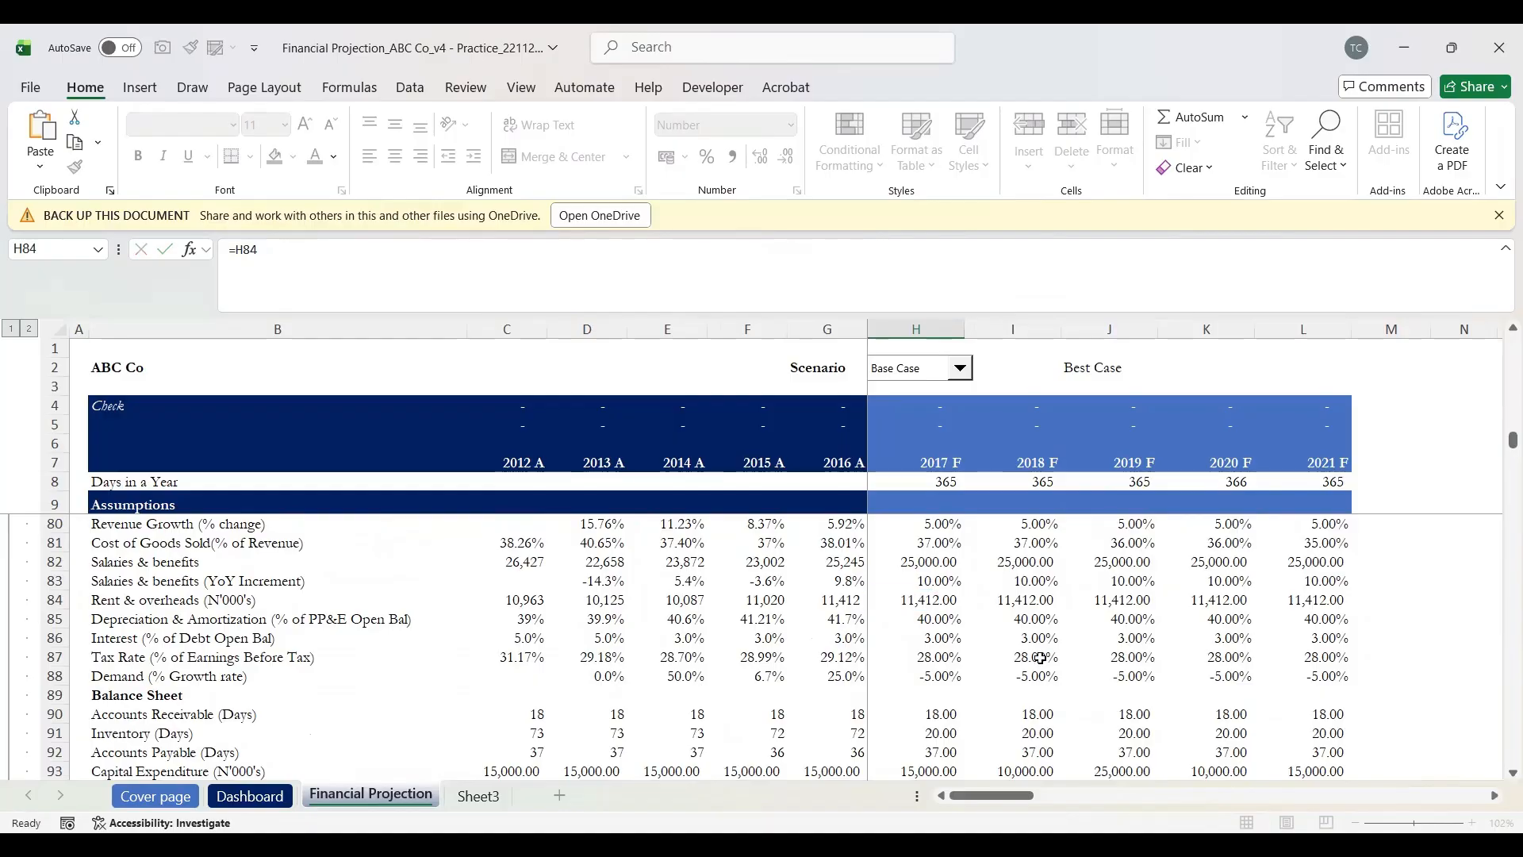
pyautogui.press('Up')
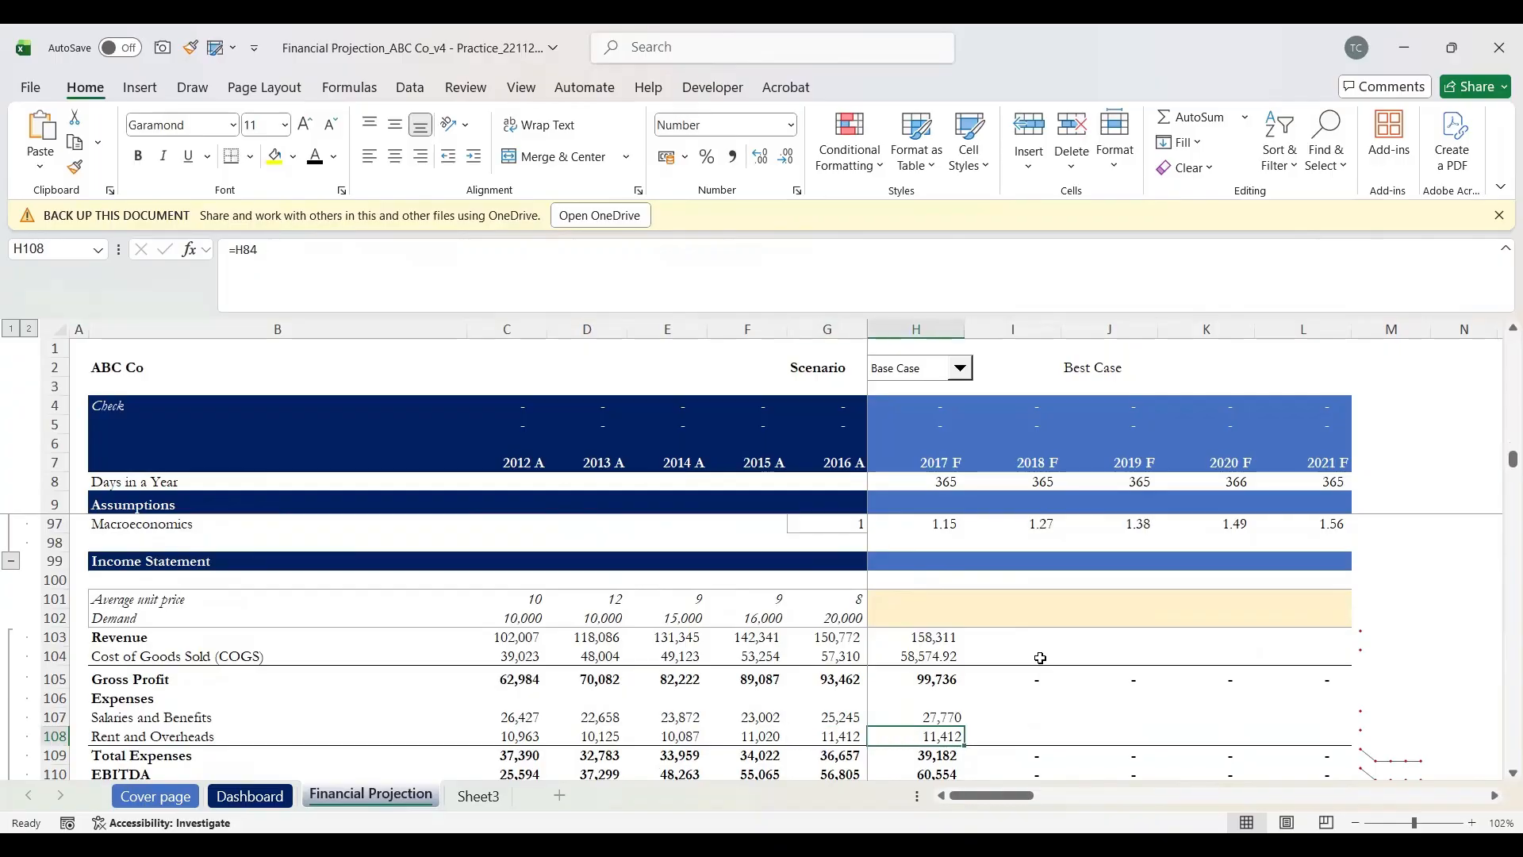
# Step: Confirm 2017 Total Expenses as =SUM(H107:H108), totalling 39,182
pyautogui.press('Down')
pyautogui.press('Down')
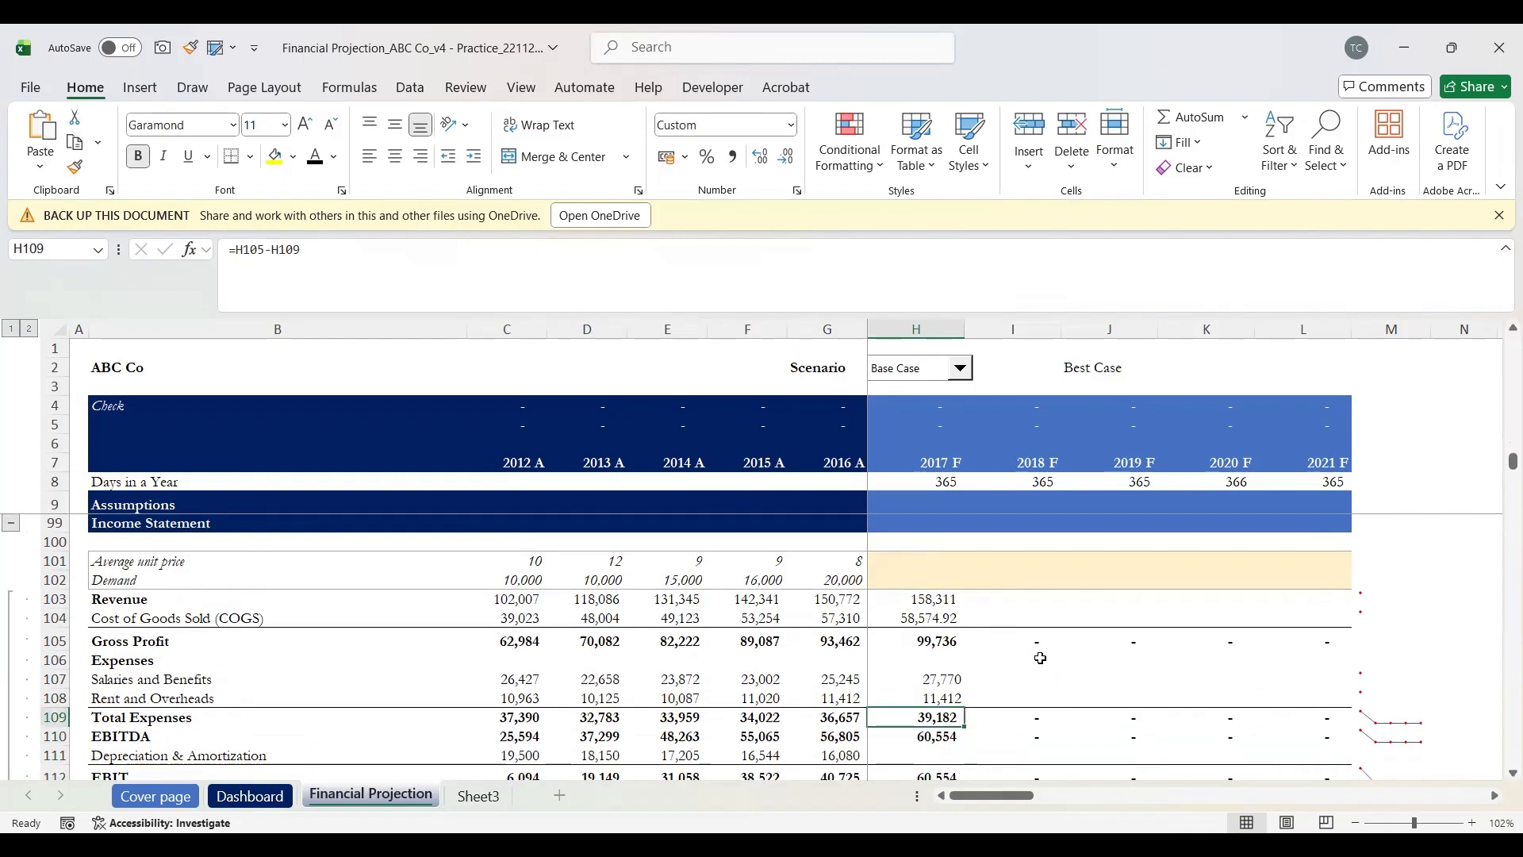
pyautogui.press('F2')
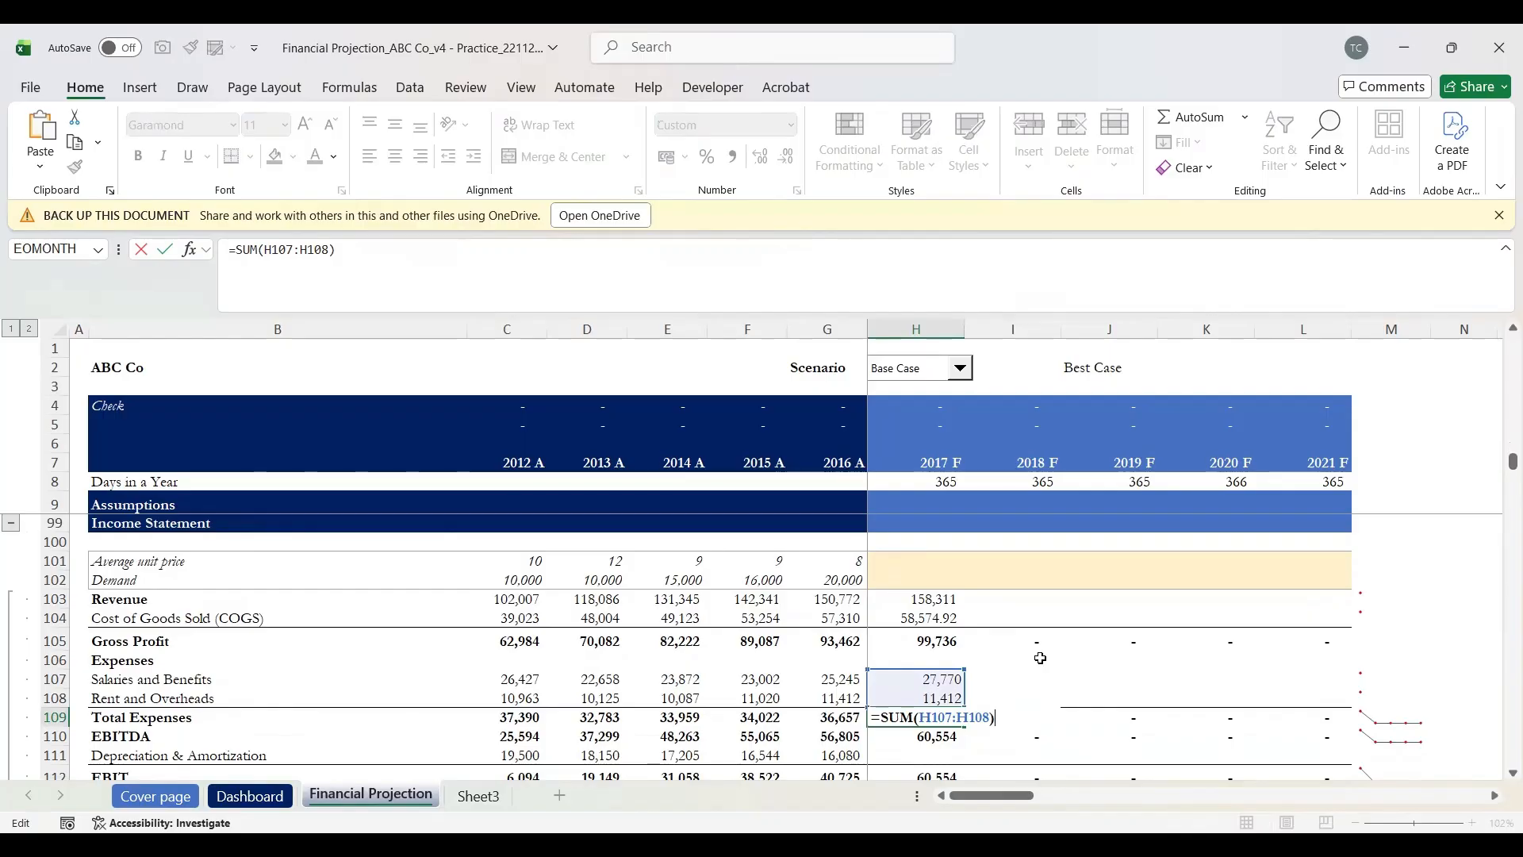
pyautogui.press('Return')
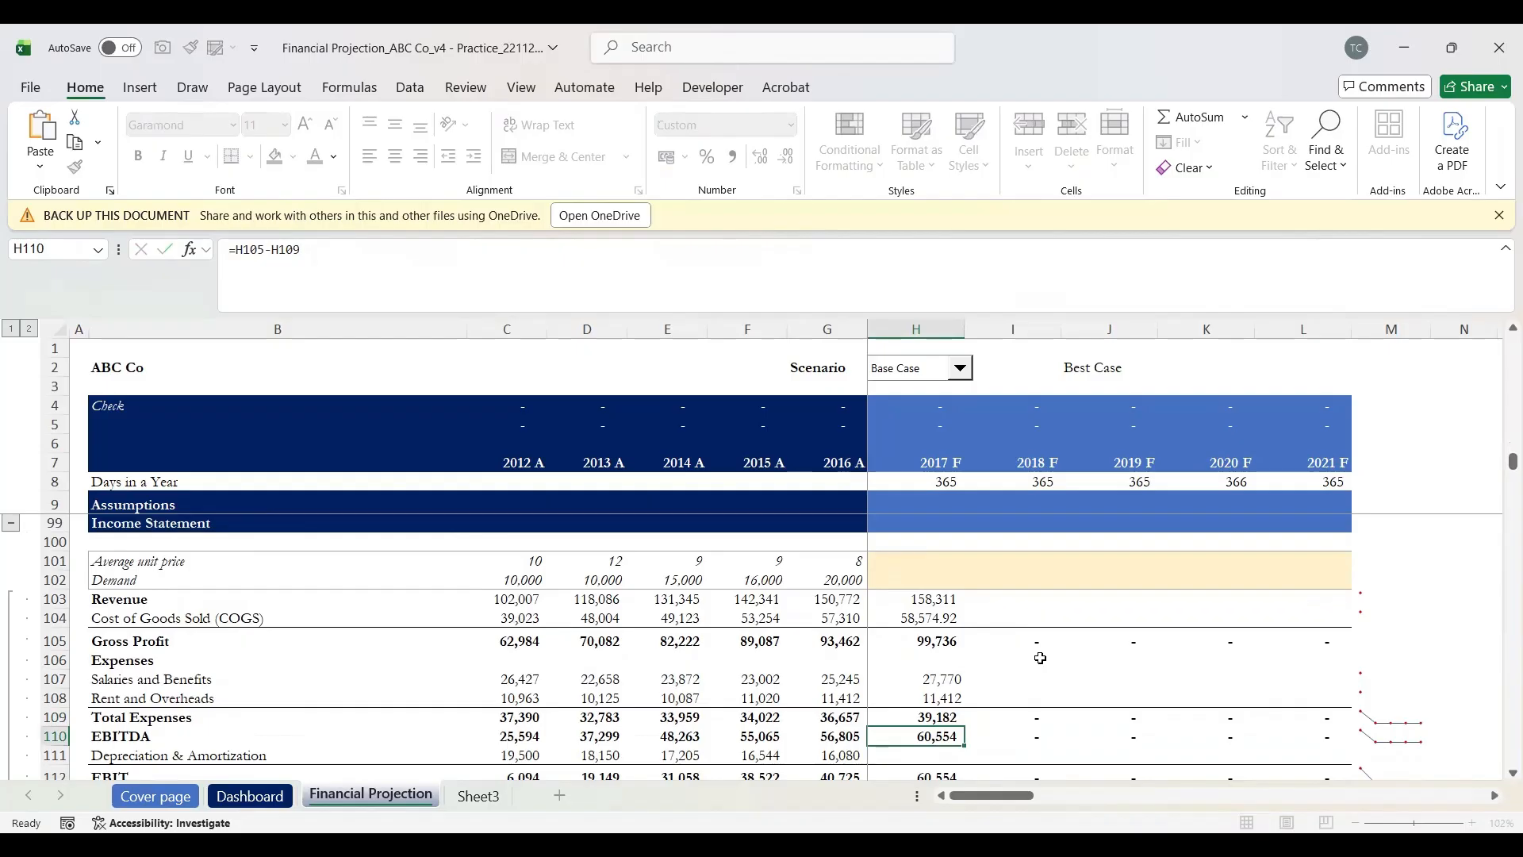
pyautogui.press('Up')
pyautogui.press('Down')
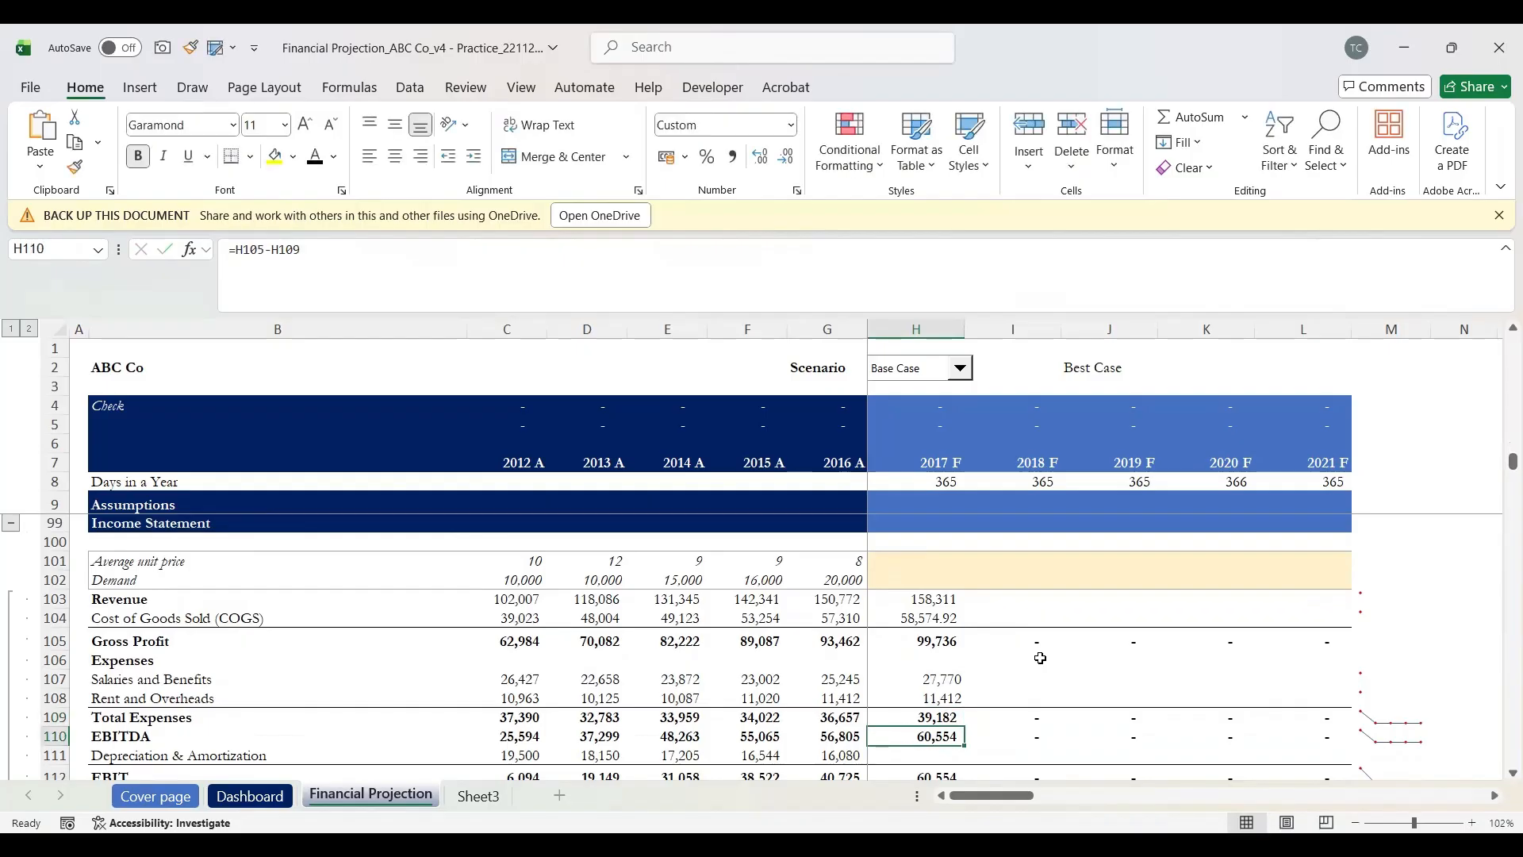
# Step: Replace 2017 EBITDA with =H105-H109, giving 60,554
pyautogui.press('Delete')
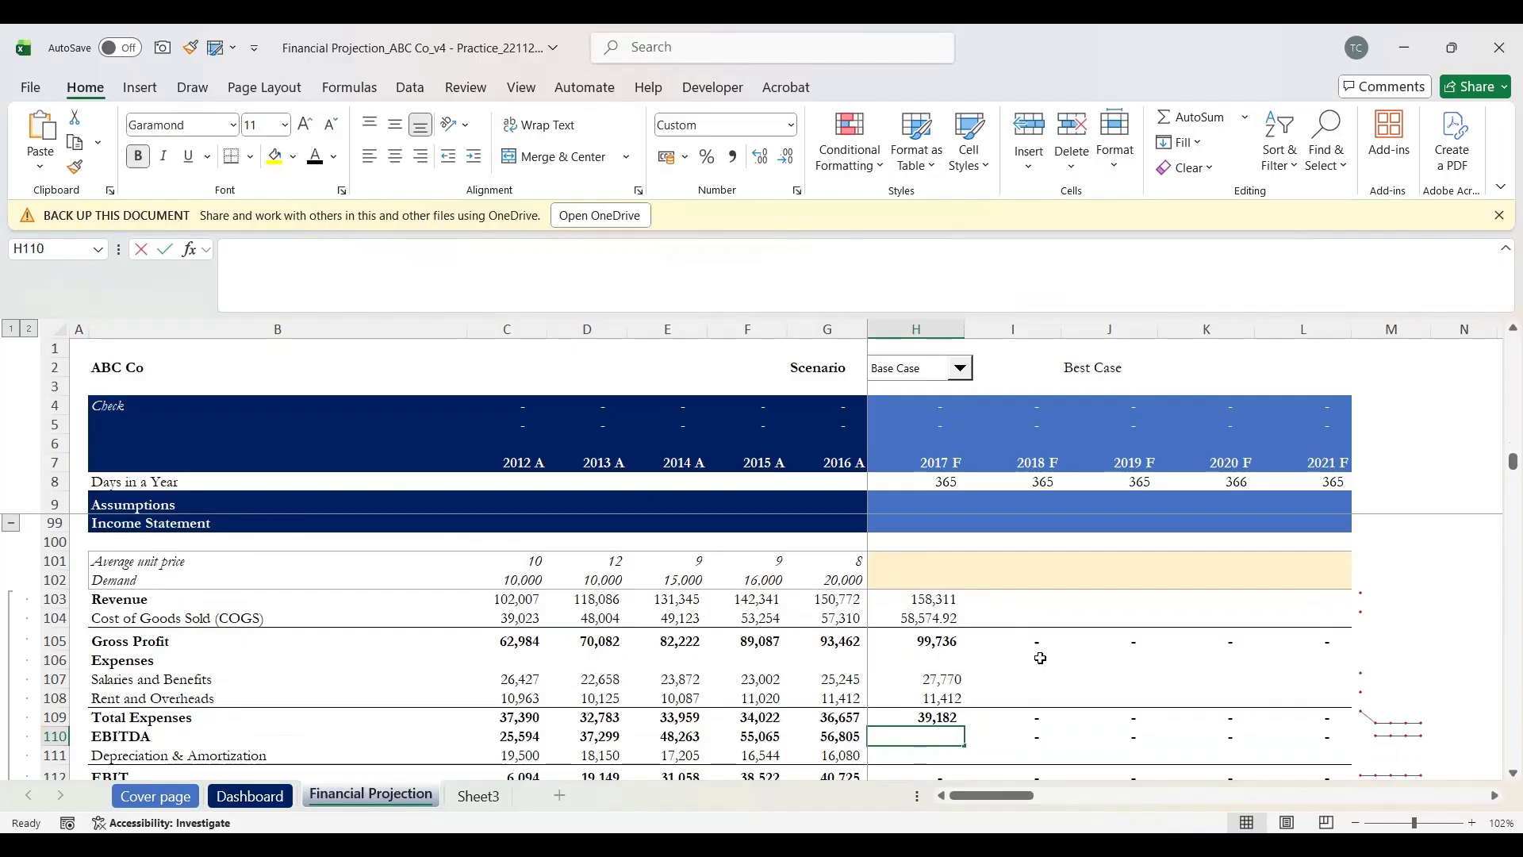
pyautogui.write('=')
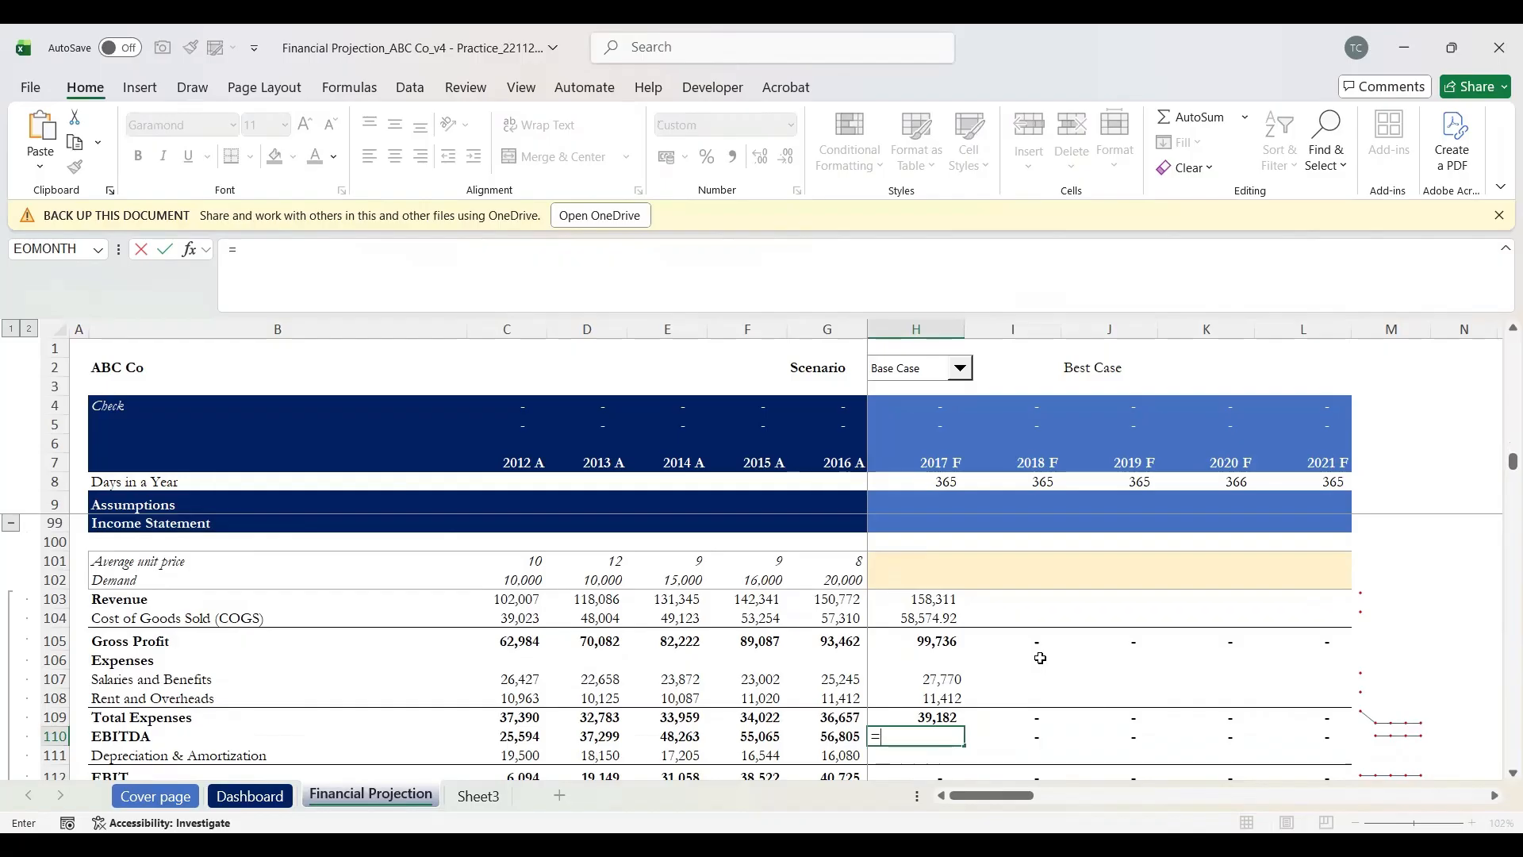
pyautogui.press('Up')
pyautogui.press('Up')
pyautogui.press('Up')
pyautogui.press('Up')
pyautogui.press('Up')
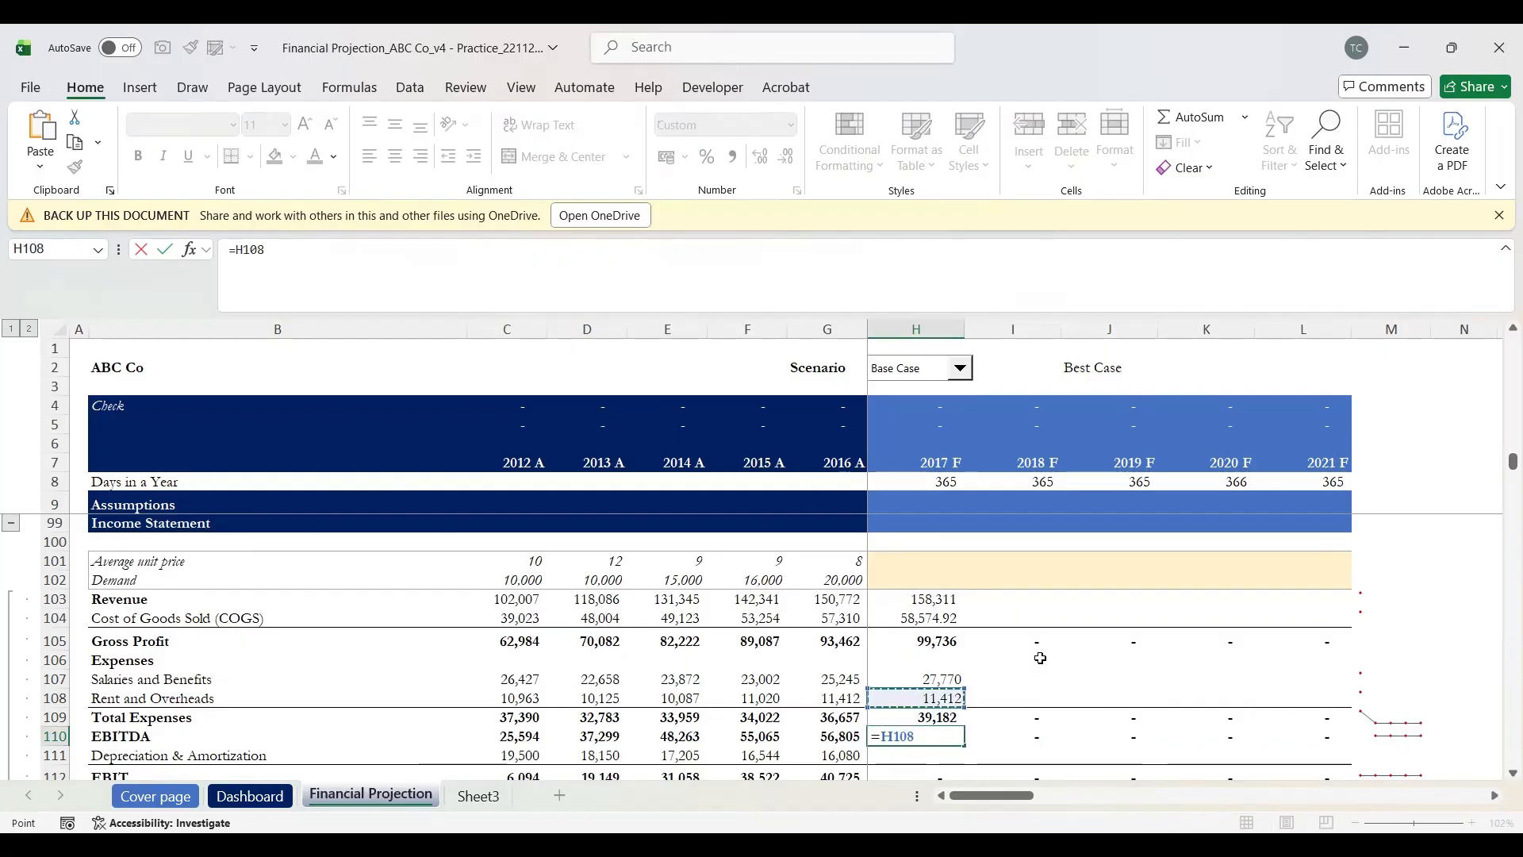
pyautogui.write('-')
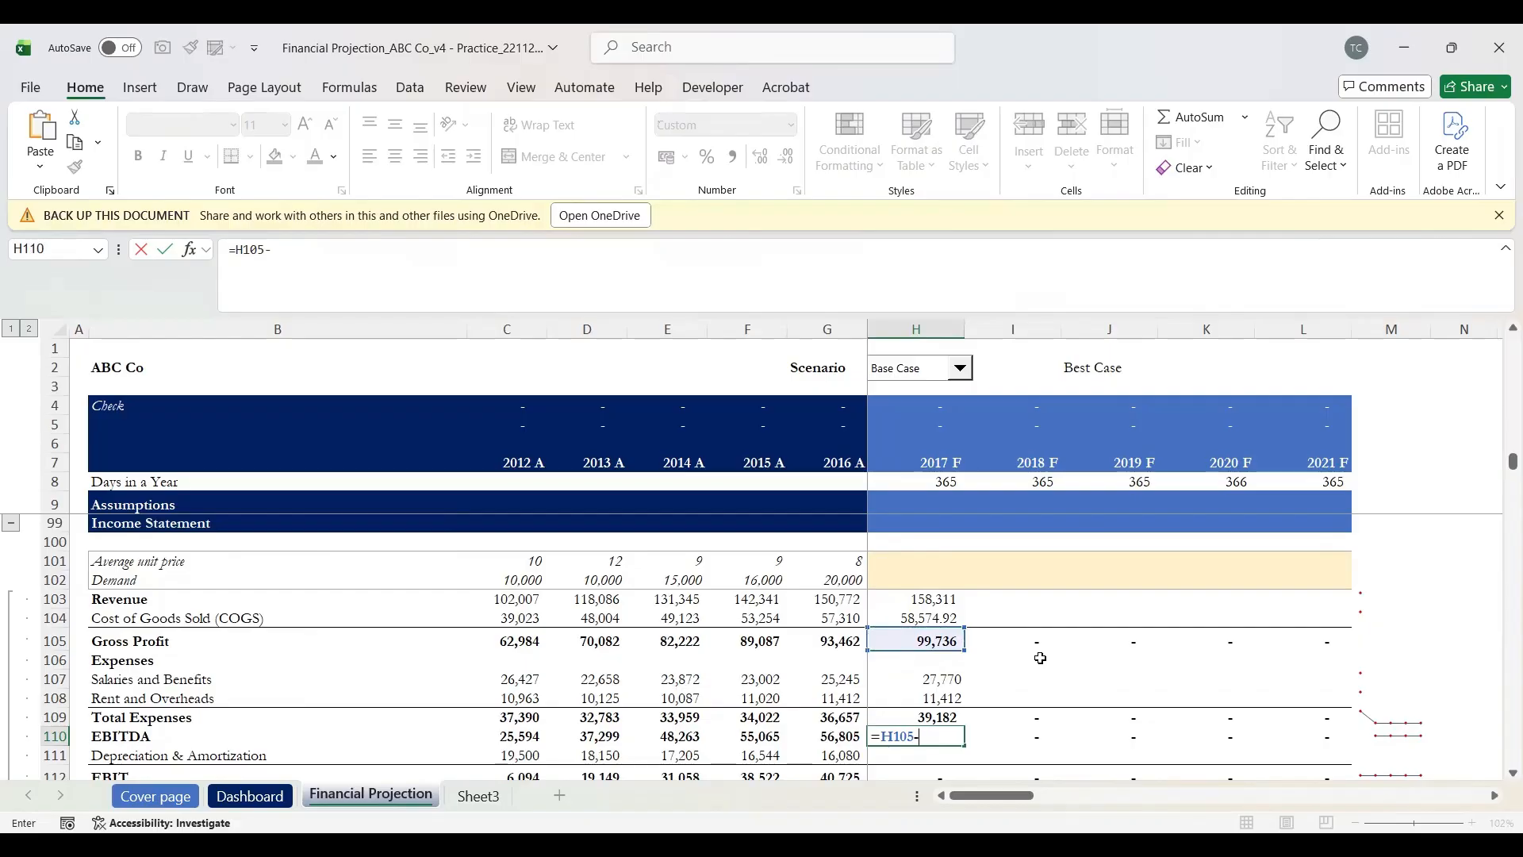
pyautogui.press('Up')
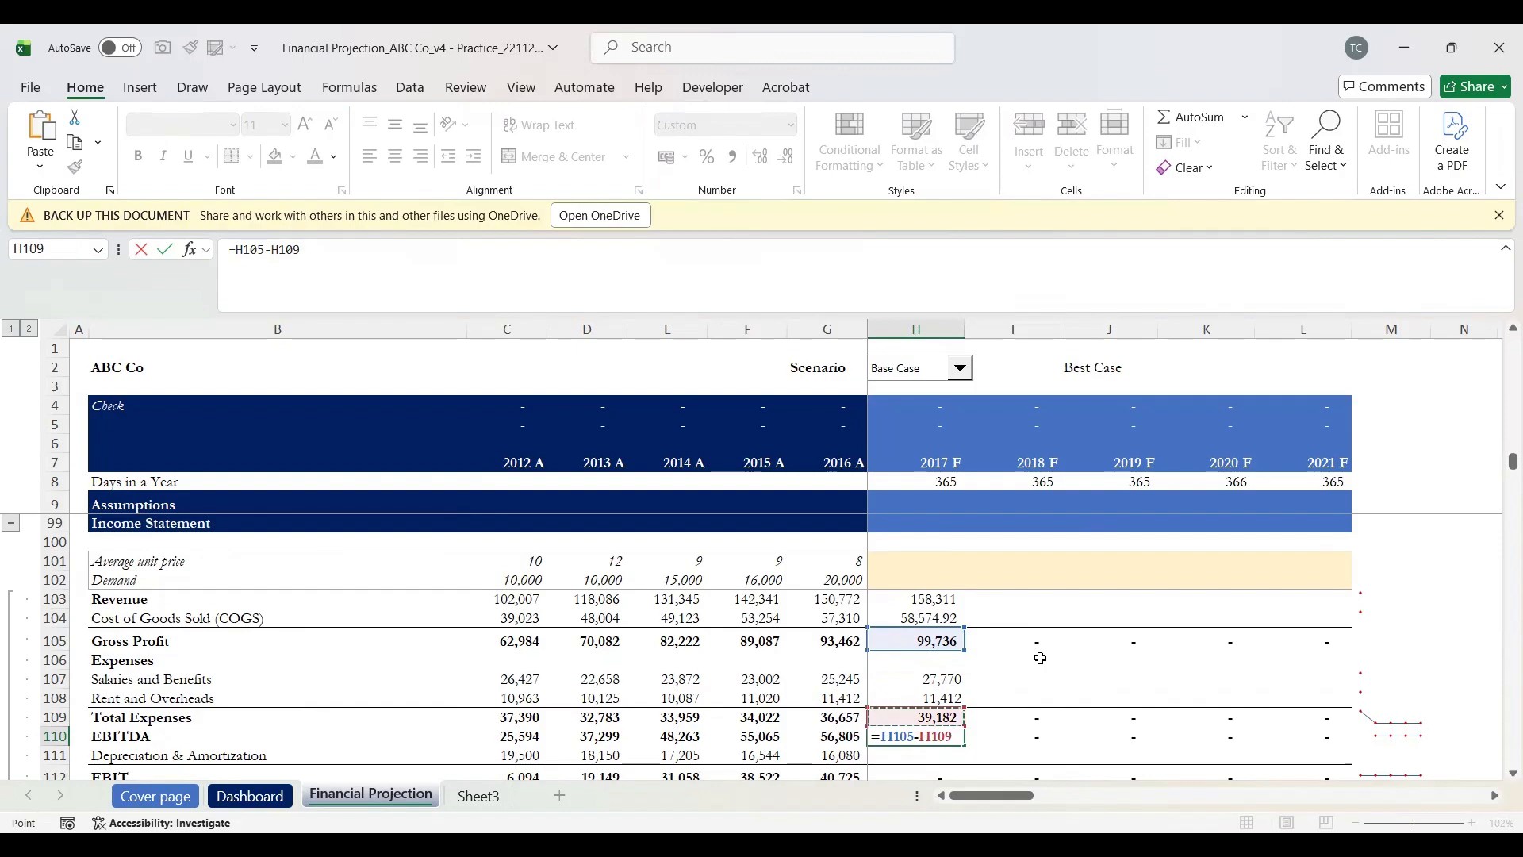
pyautogui.press('Return')
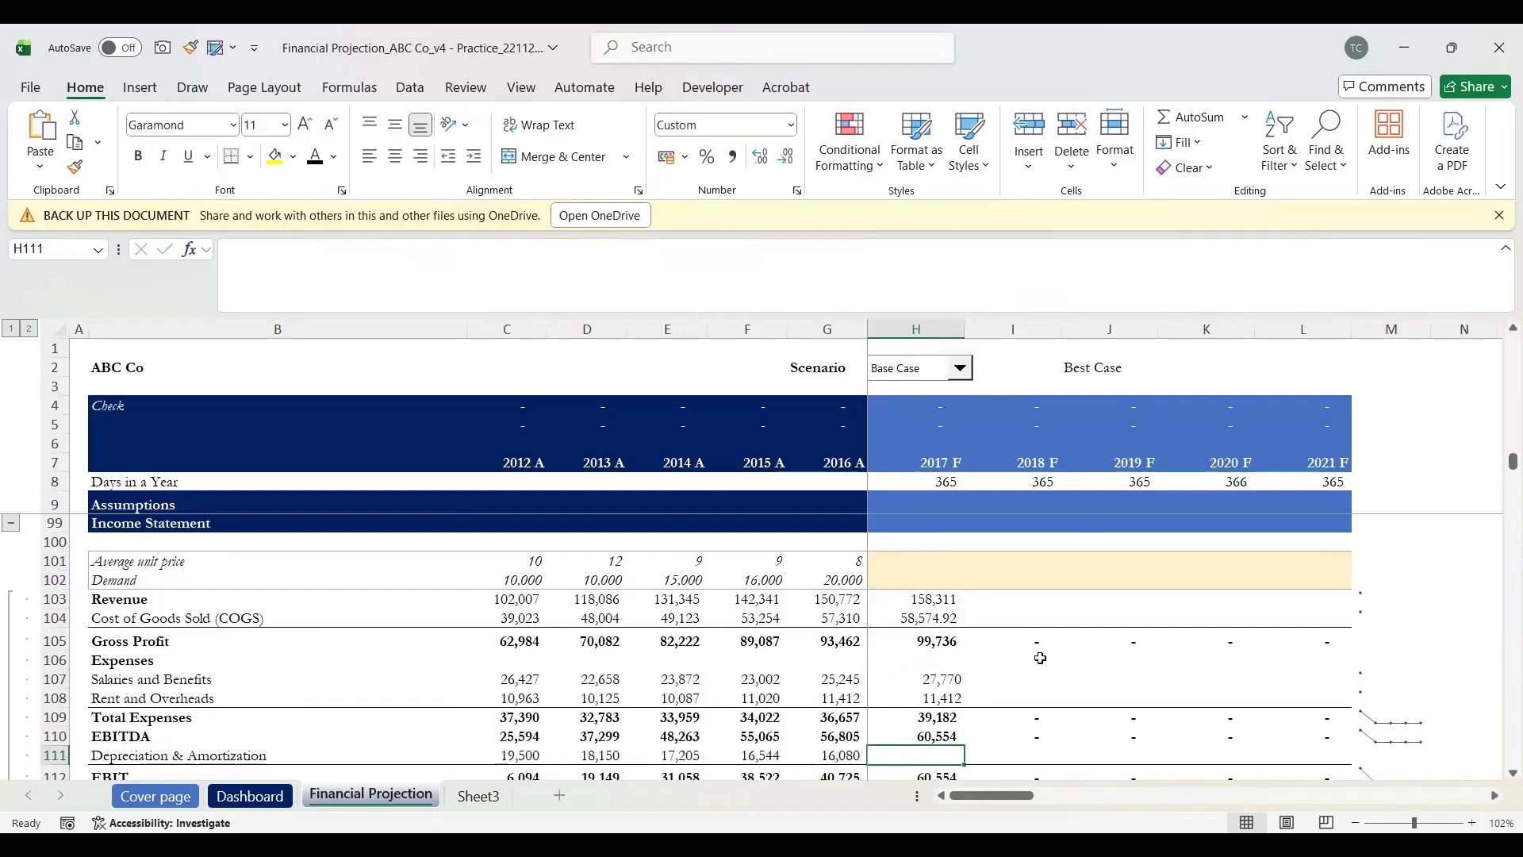
pyautogui.press('Up')
pyautogui.press('Up')
pyautogui.press('Up')
pyautogui.press('Up')
pyautogui.press('Up')
pyautogui.press('Up')
pyautogui.press('Up')
pyautogui.press('Up')
pyautogui.press('Up')
pyautogui.press('Up')
pyautogui.press('Up')
pyautogui.press('Up')
pyautogui.press('Up')
pyautogui.press('Up')
pyautogui.press('Up')
pyautogui.press('Up')
pyautogui.press('Up')
pyautogui.press('Up')
pyautogui.press('Up')
pyautogui.press('Up')
pyautogui.press('Up')
pyautogui.press('Up')
pyautogui.press('Up')
pyautogui.press('Up')
pyautogui.press('Up')
pyautogui.press('Up')
pyautogui.press('Up')
# Step: Move down from the depreciation assumption through the income statement and balance sheet to row 159
pyautogui.press('Down')
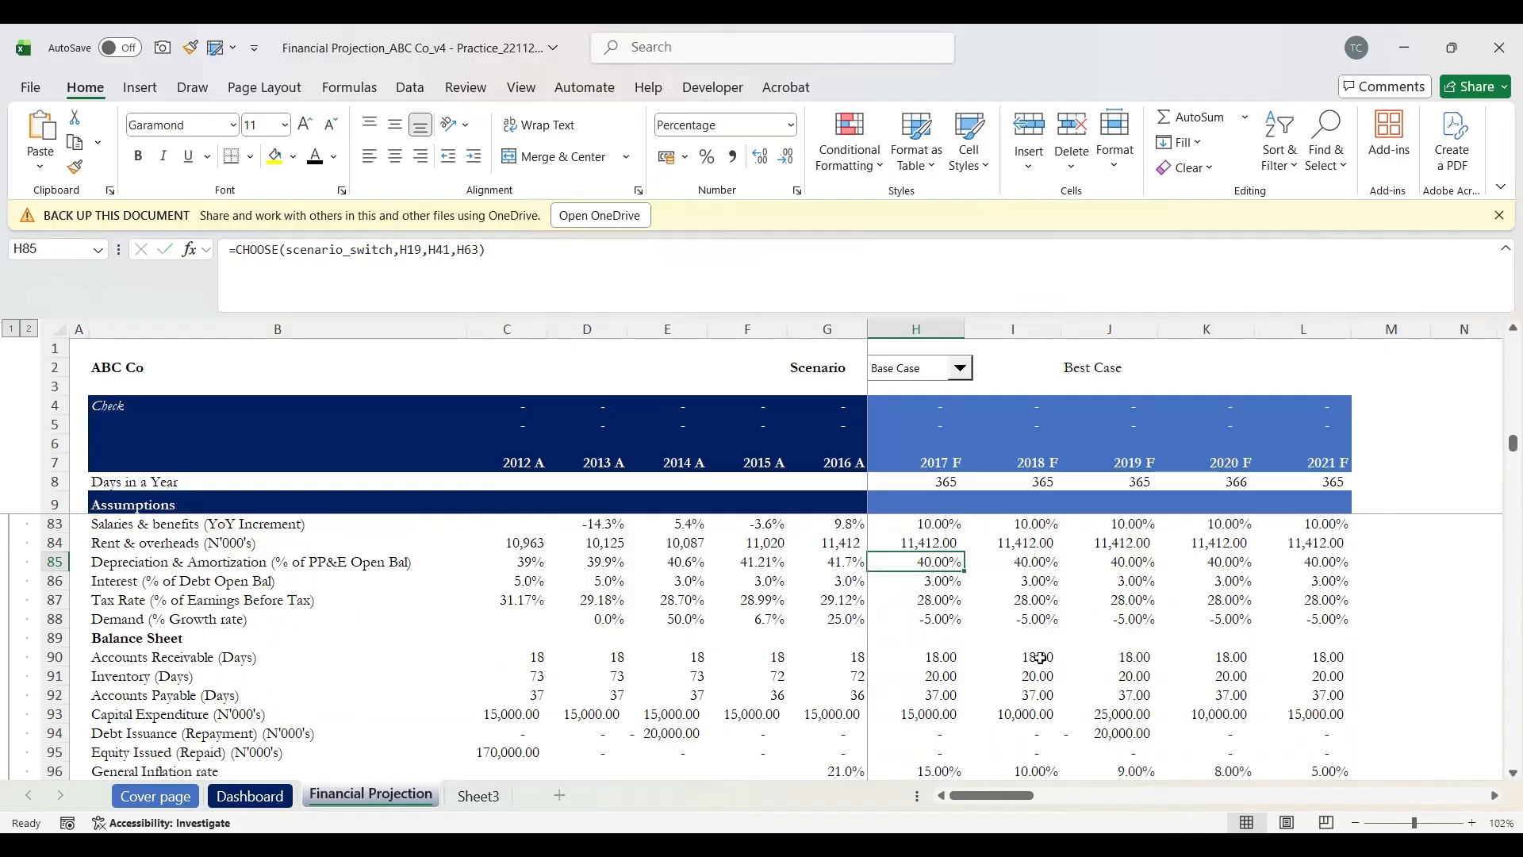
pyautogui.hotkey('shift', 'space')
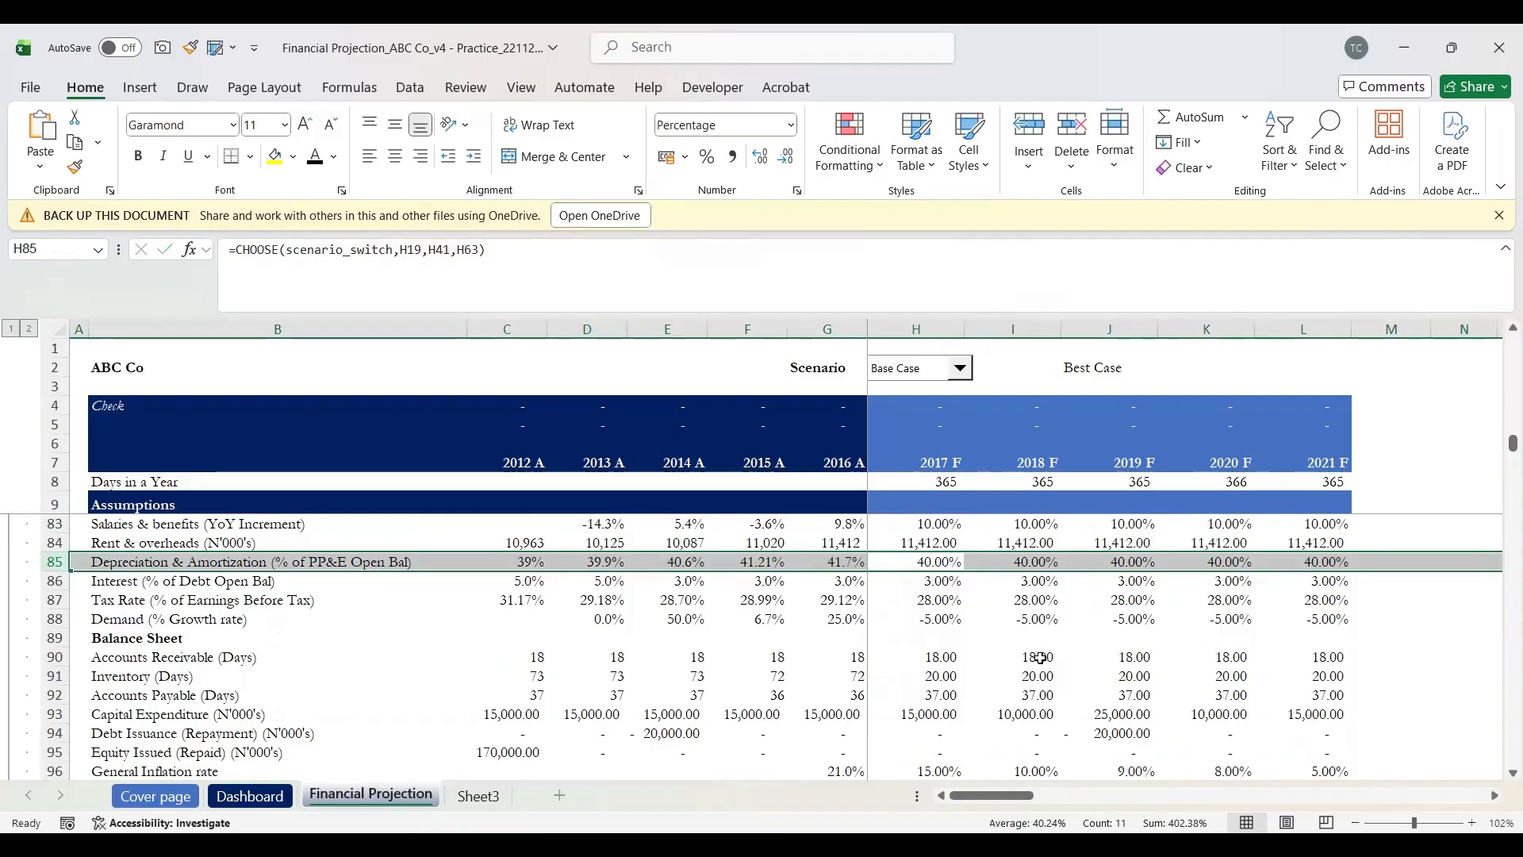
pyautogui.press('Down')
pyautogui.press('Down')
pyautogui.press('Down')
pyautogui.press('Down')
pyautogui.press('Down')
pyautogui.press('Down')
pyautogui.press('Down')
pyautogui.press('Down')
pyautogui.press('Down')
pyautogui.press('Down')
pyautogui.press('Down')
pyautogui.press('Down')
pyautogui.press('Down')
pyautogui.press('Down')
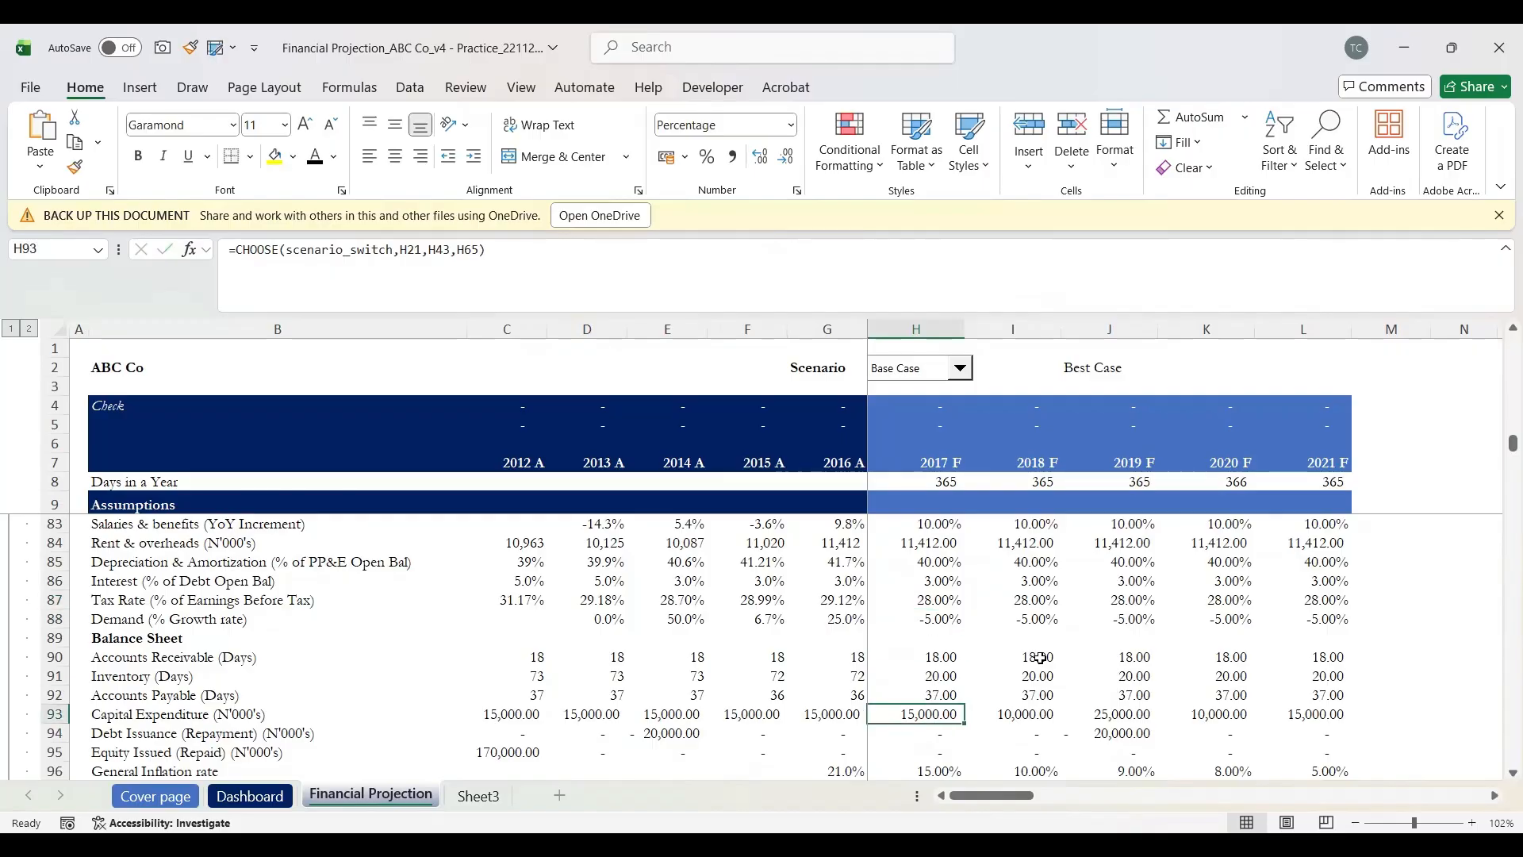
pyautogui.press('Down')
pyautogui.press('Down')
pyautogui.press('Down')
pyautogui.press('Down')
pyautogui.press('Down')
pyautogui.press('Down')
pyautogui.press('Down')
pyautogui.press('Down')
pyautogui.press('Down')
pyautogui.press('Down')
pyautogui.press('Down')
pyautogui.press('Down')
pyautogui.press('Down')
pyautogui.press('Down')
pyautogui.press('Down')
pyautogui.press('Down')
pyautogui.press('Down')
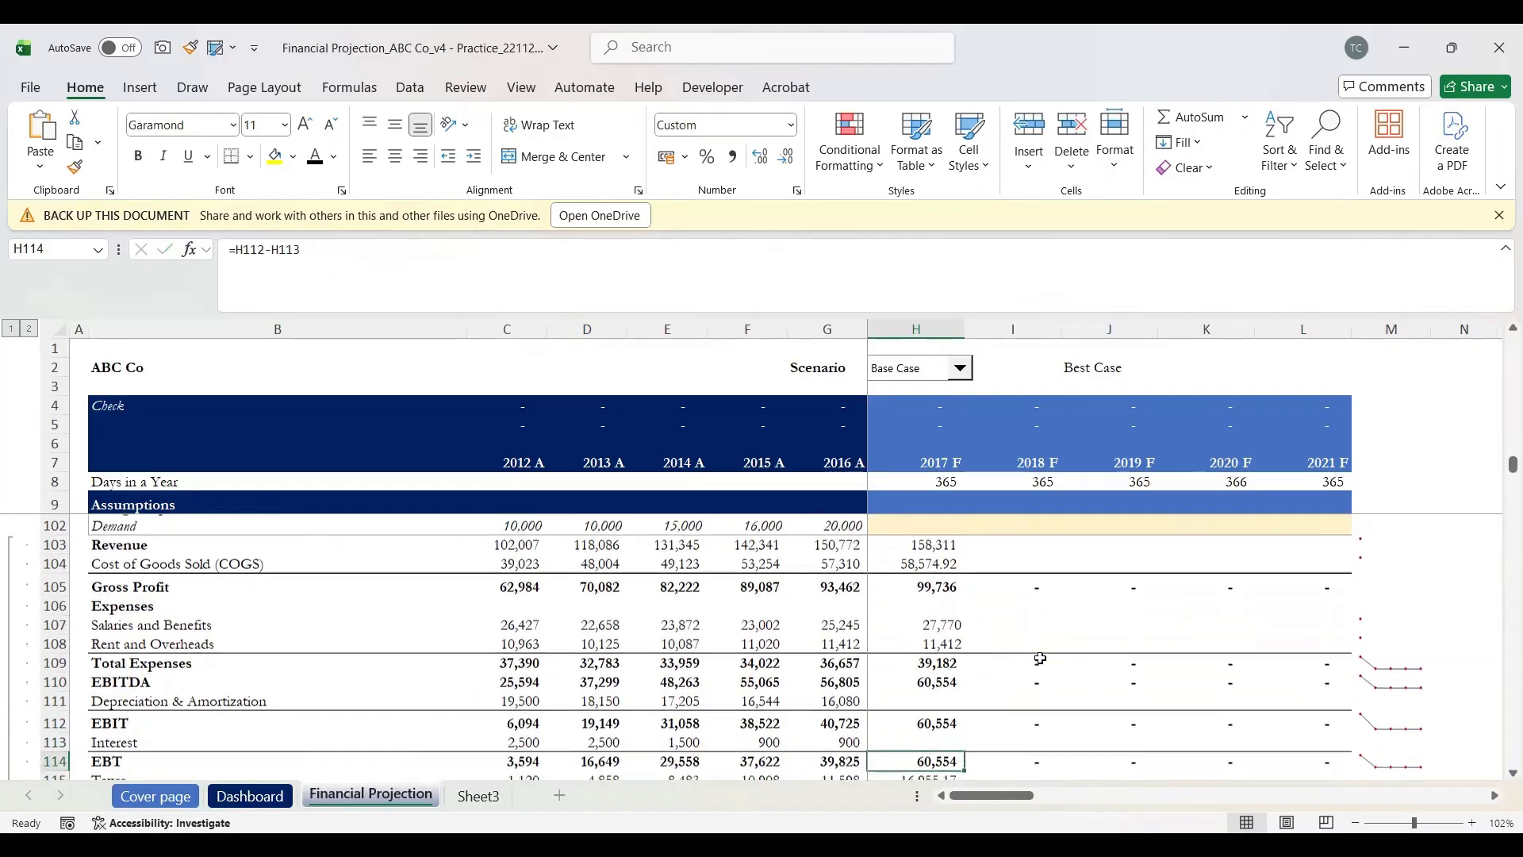
pyautogui.press('Down')
pyautogui.press('Down')
pyautogui.press('Down')
pyautogui.press('Down')
pyautogui.press('Down')
pyautogui.press('Down')
pyautogui.press('Down')
pyautogui.press('Down')
pyautogui.press('Down')
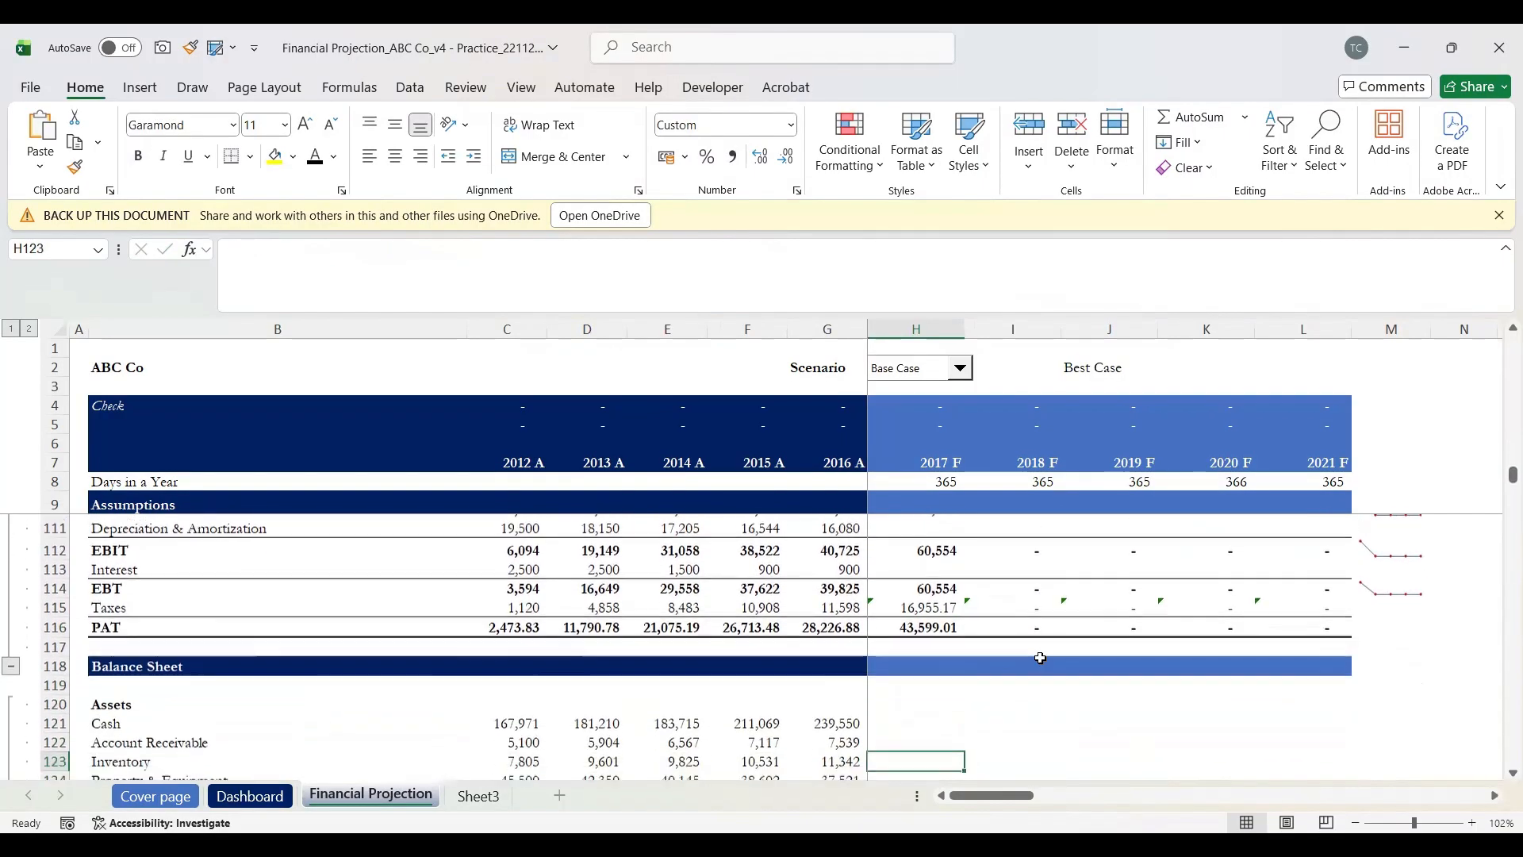
pyautogui.press('Down')
pyautogui.press('Down')
pyautogui.press('Down')
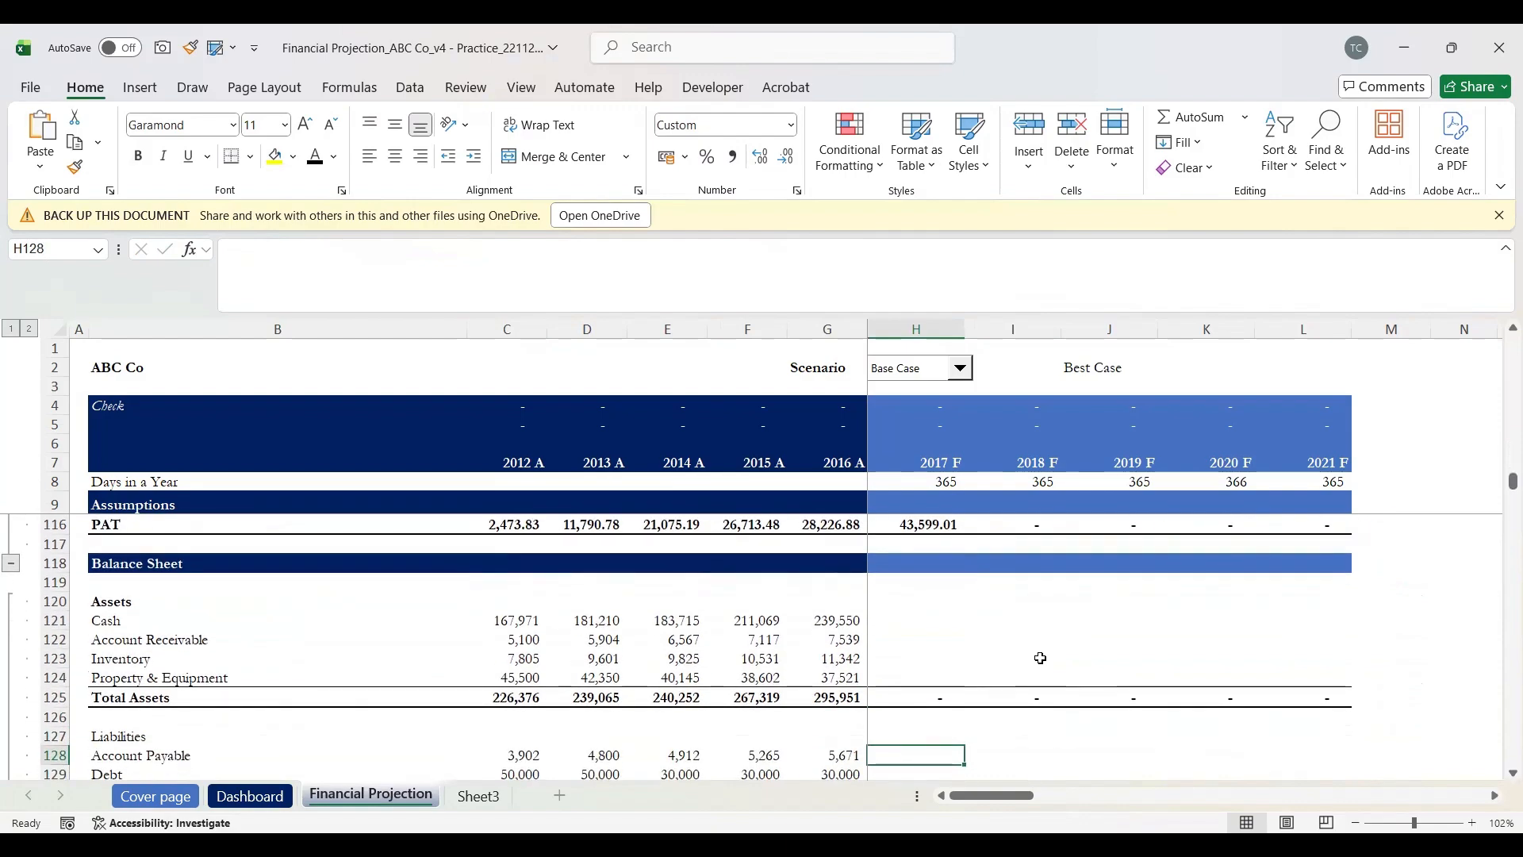
pyautogui.scroll(-1, 1040, 658)
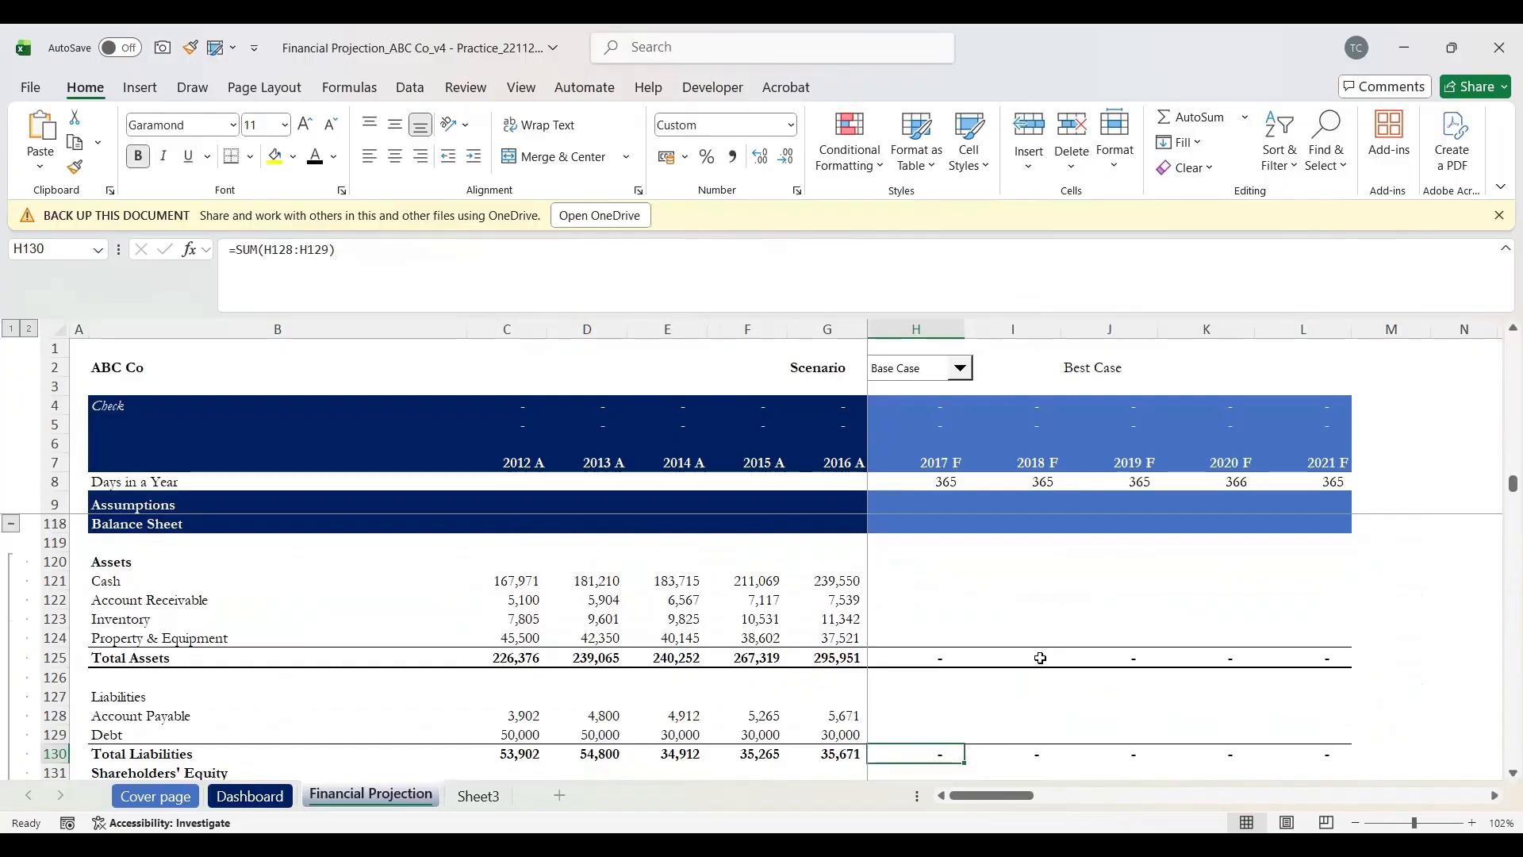
pyautogui.press('Down')
pyautogui.press('Down')
pyautogui.press('Down')
pyautogui.scroll(-1, 1040, 659)
pyautogui.press('Down')
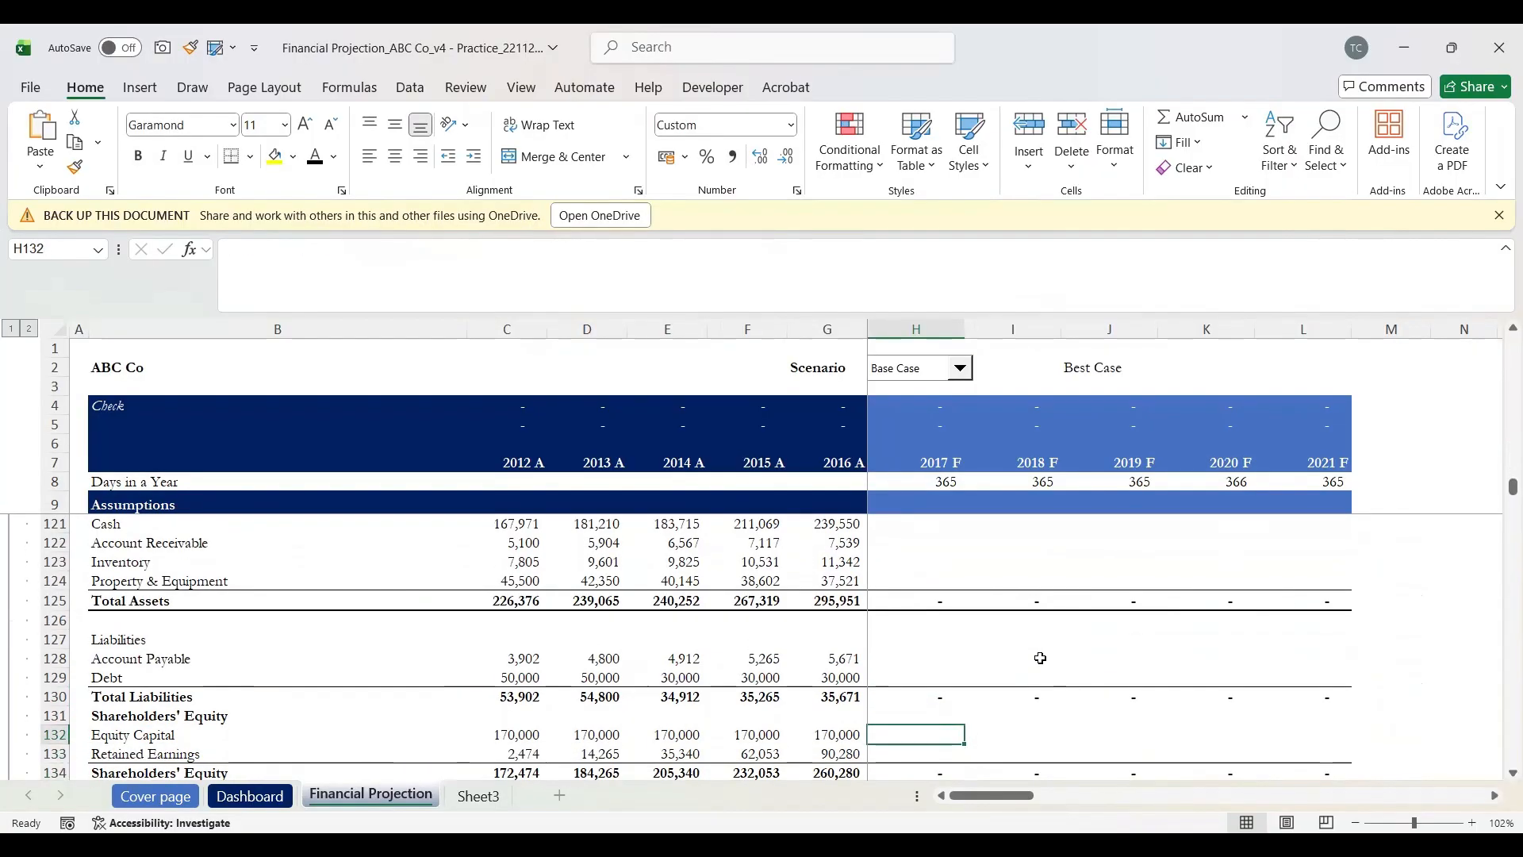
pyautogui.press('Down')
pyautogui.press('Down')
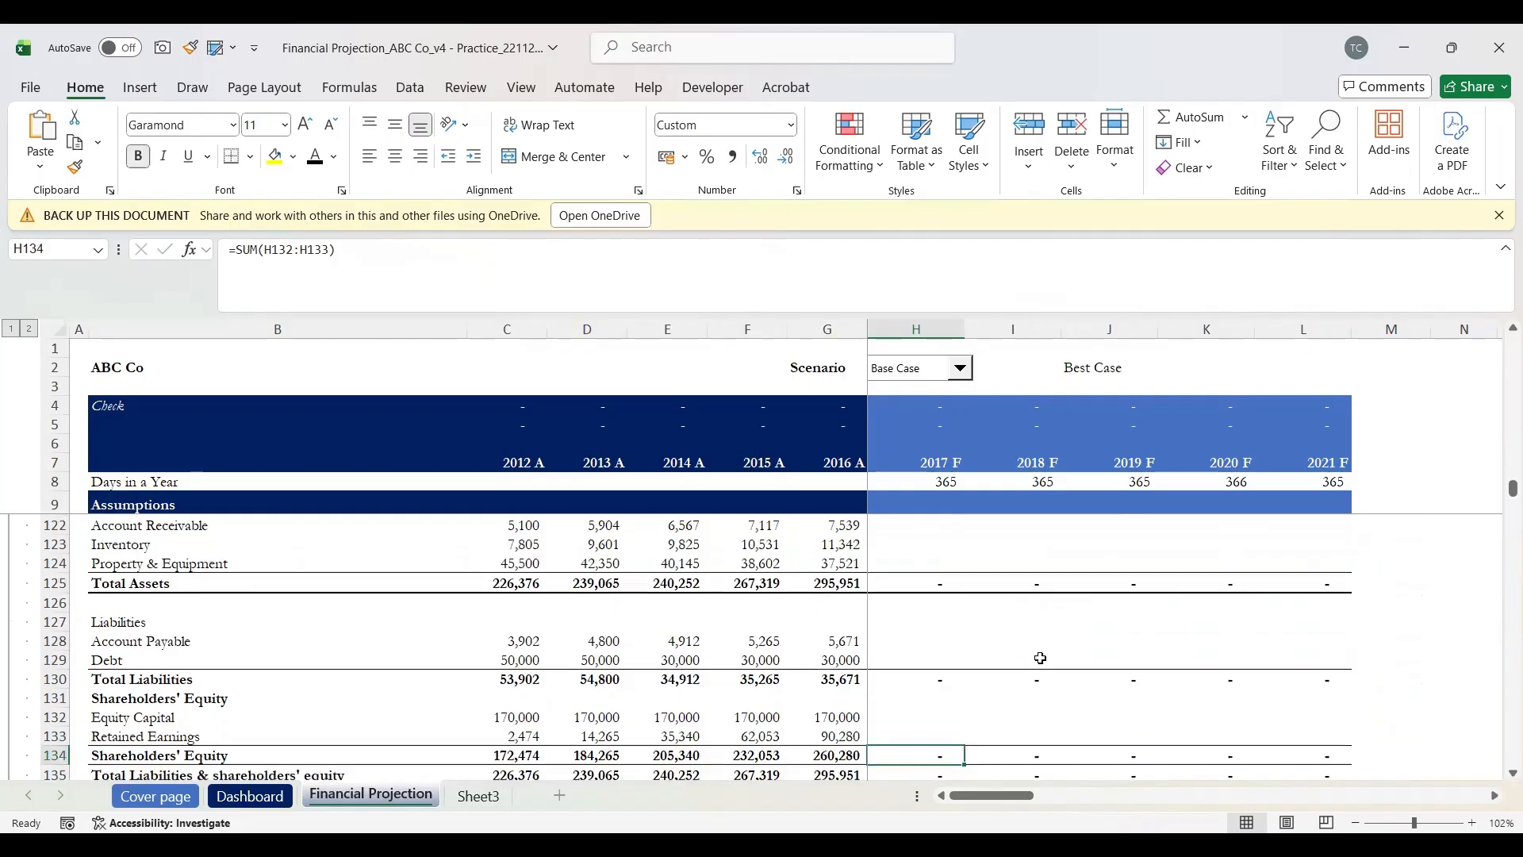
pyautogui.scroll(-4, 1040, 659)
pyautogui.scroll(-8, 1040, 658)
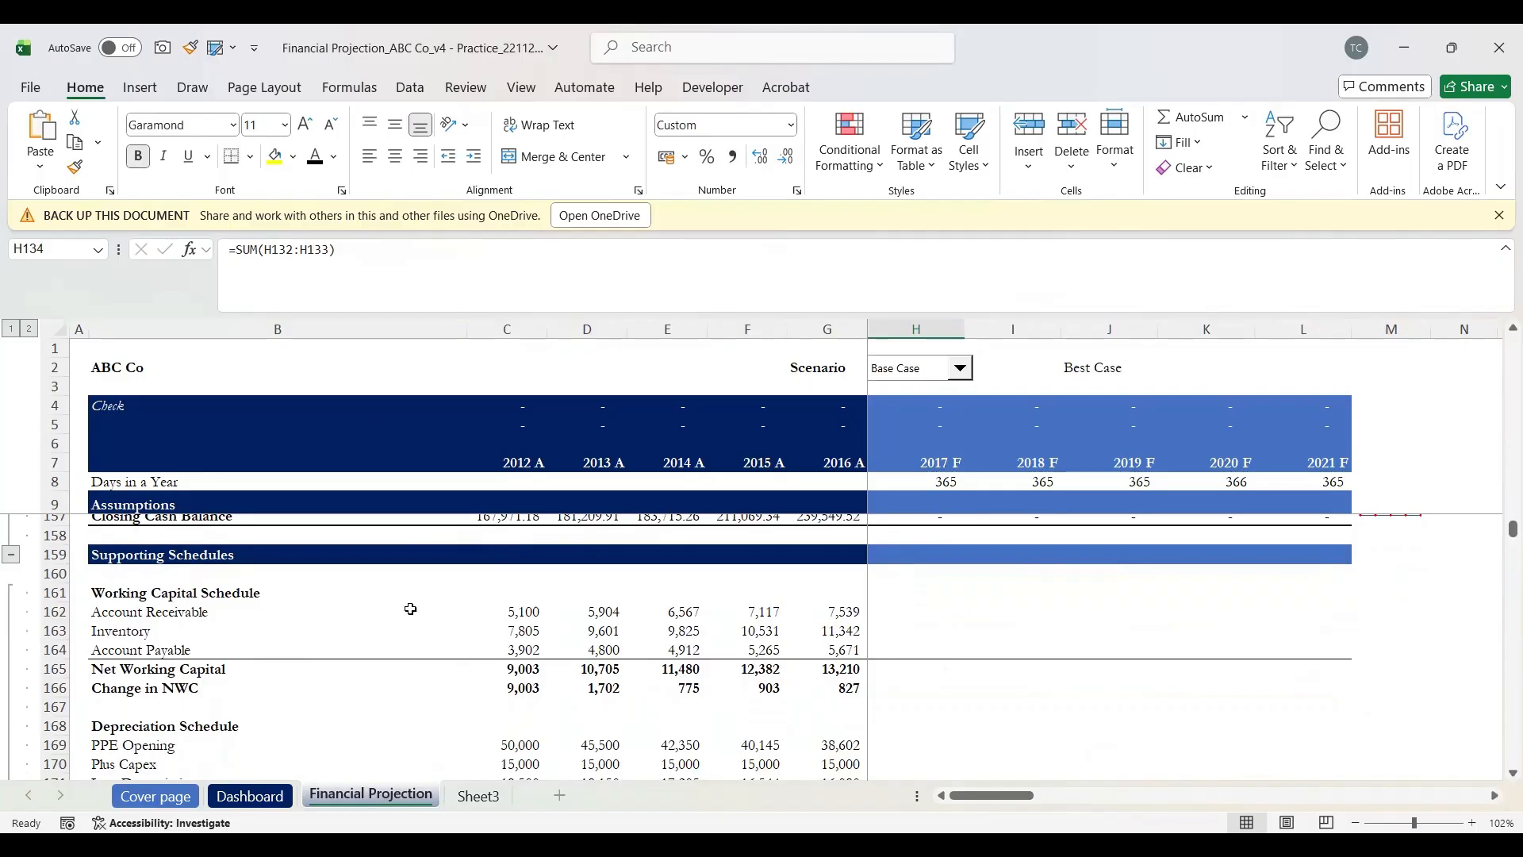
# Step: Review the Working Capital Schedule line items under Supporting Schedules
pyautogui.click(49, 553)
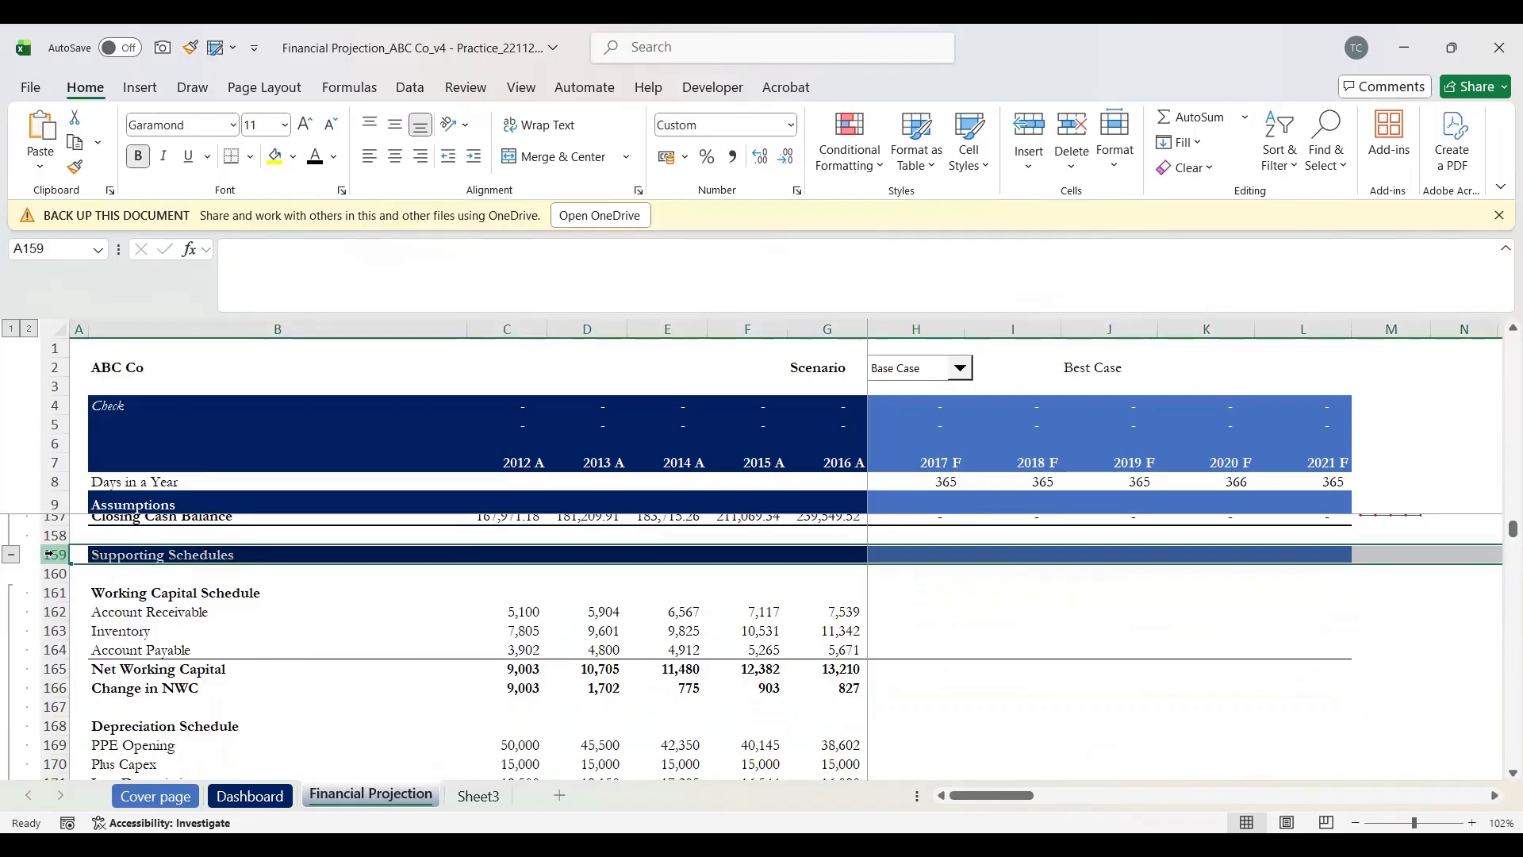
pyautogui.click(146, 601)
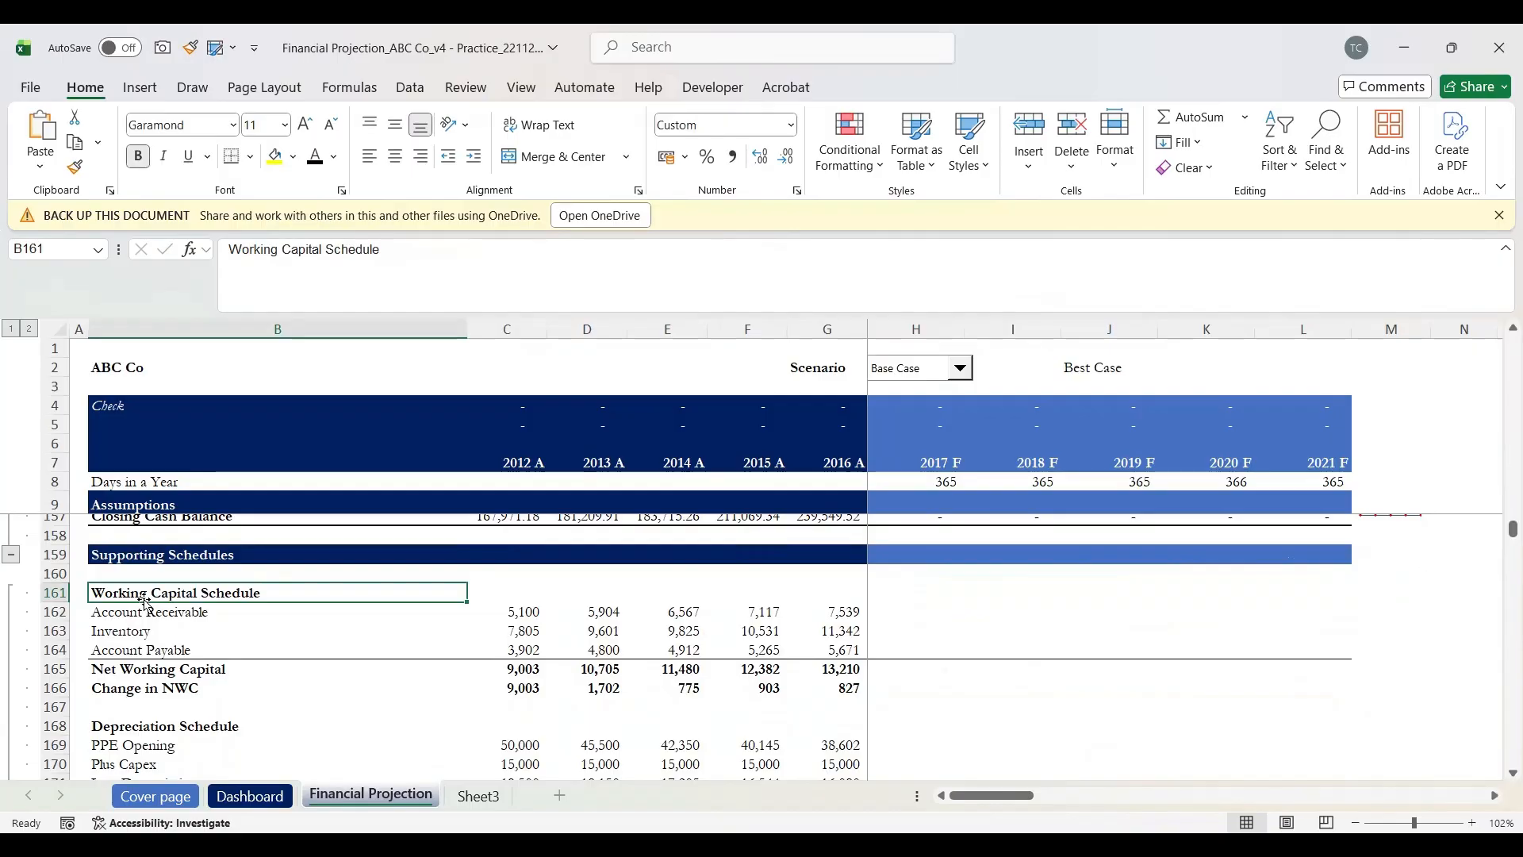
pyautogui.press('Down')
pyautogui.press('Down')
pyautogui.press('Up')
pyautogui.press('Down')
pyautogui.press('Up')
pyautogui.press('Down')
pyautogui.press('Down')
pyautogui.press('Up')
pyautogui.press('Up')
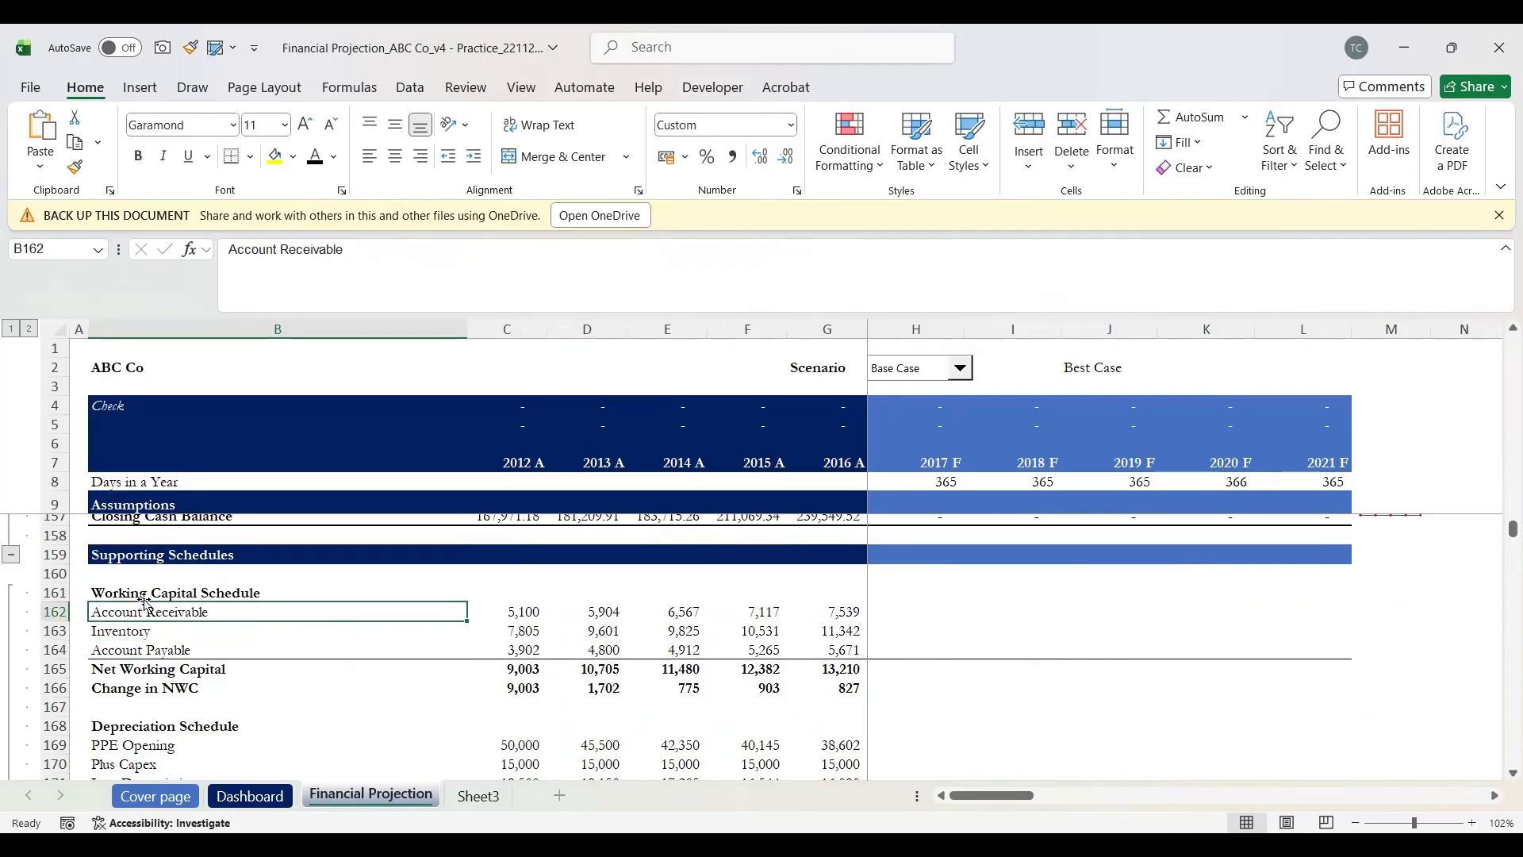
pyautogui.press('Down')
pyautogui.press('Down')
pyautogui.press('Down')
pyautogui.press('Down')
pyautogui.press('Down')
pyautogui.press('Down')
pyautogui.press('Down')
pyautogui.press('Down')
pyautogui.press('Up')
pyautogui.press('Up')
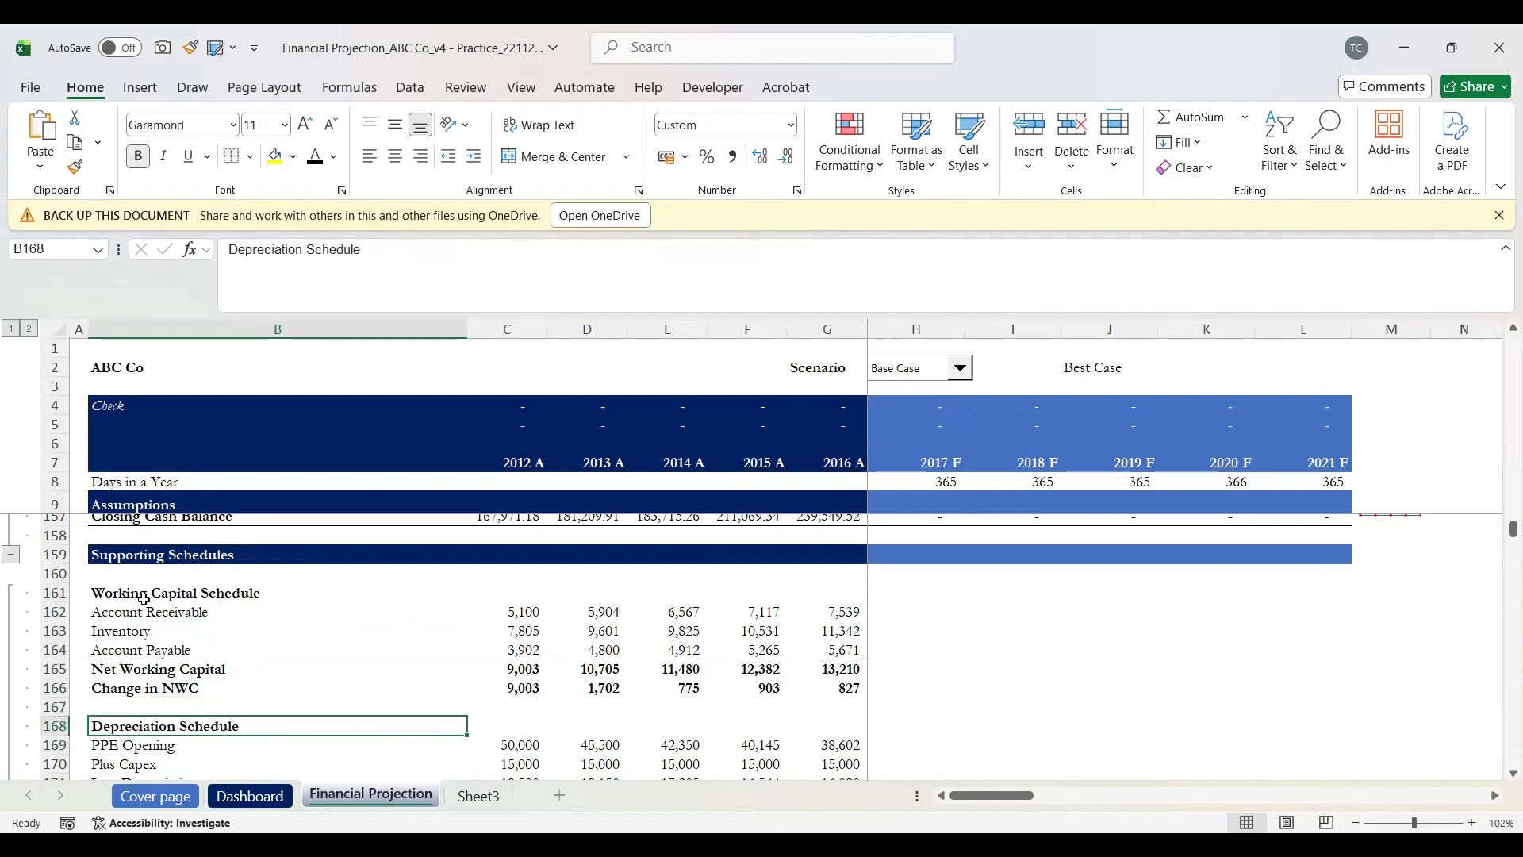
# Step: Append '/ PPE Schedule' to the Depreciation Schedule heading in B168
pyautogui.click(412, 244)
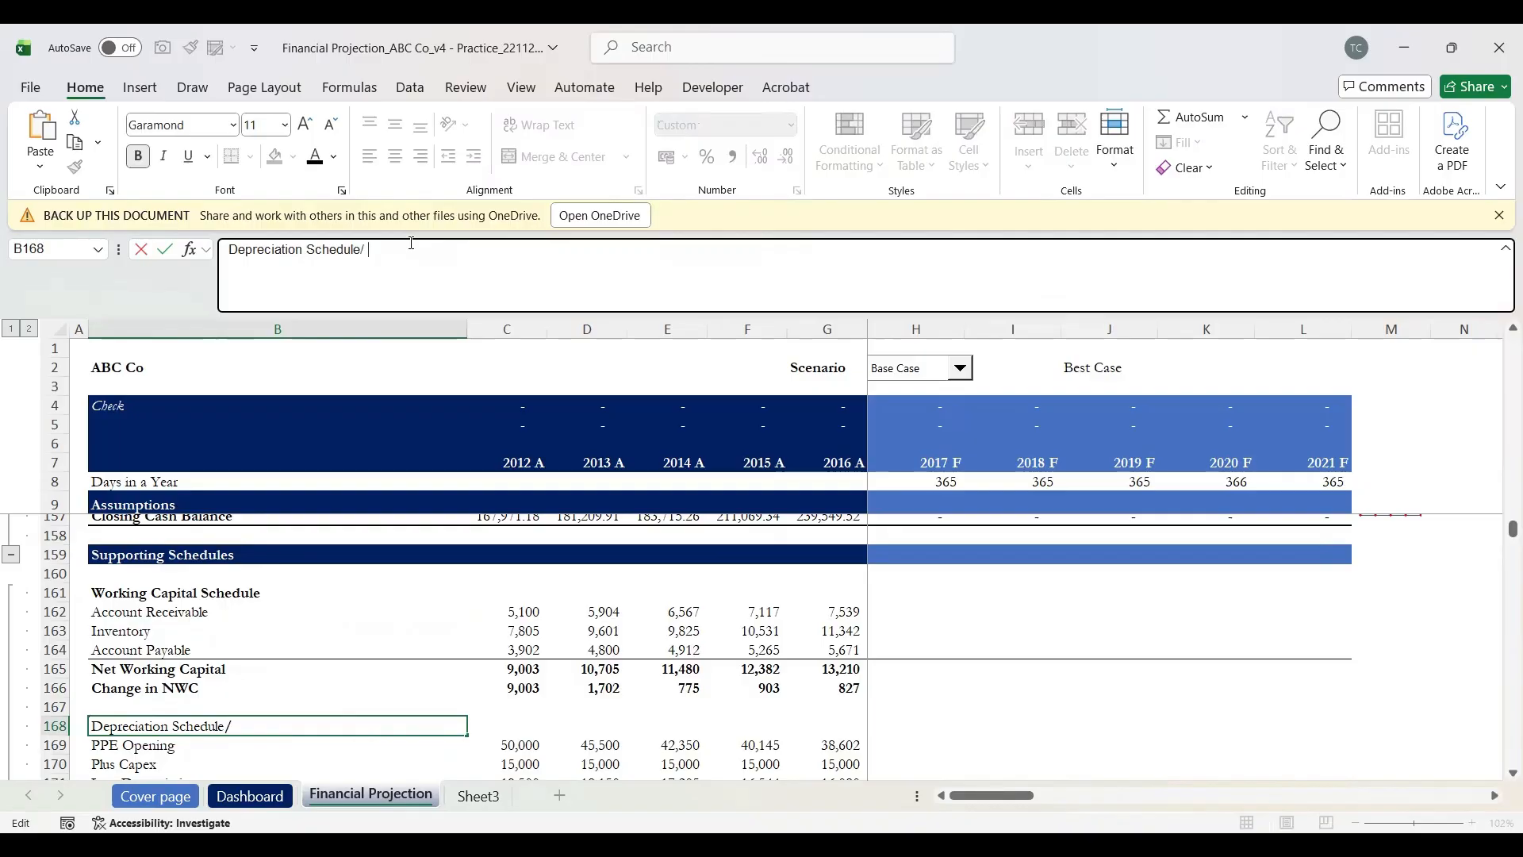
pyautogui.write('/ PPE Schedule')
pyautogui.press('Return')
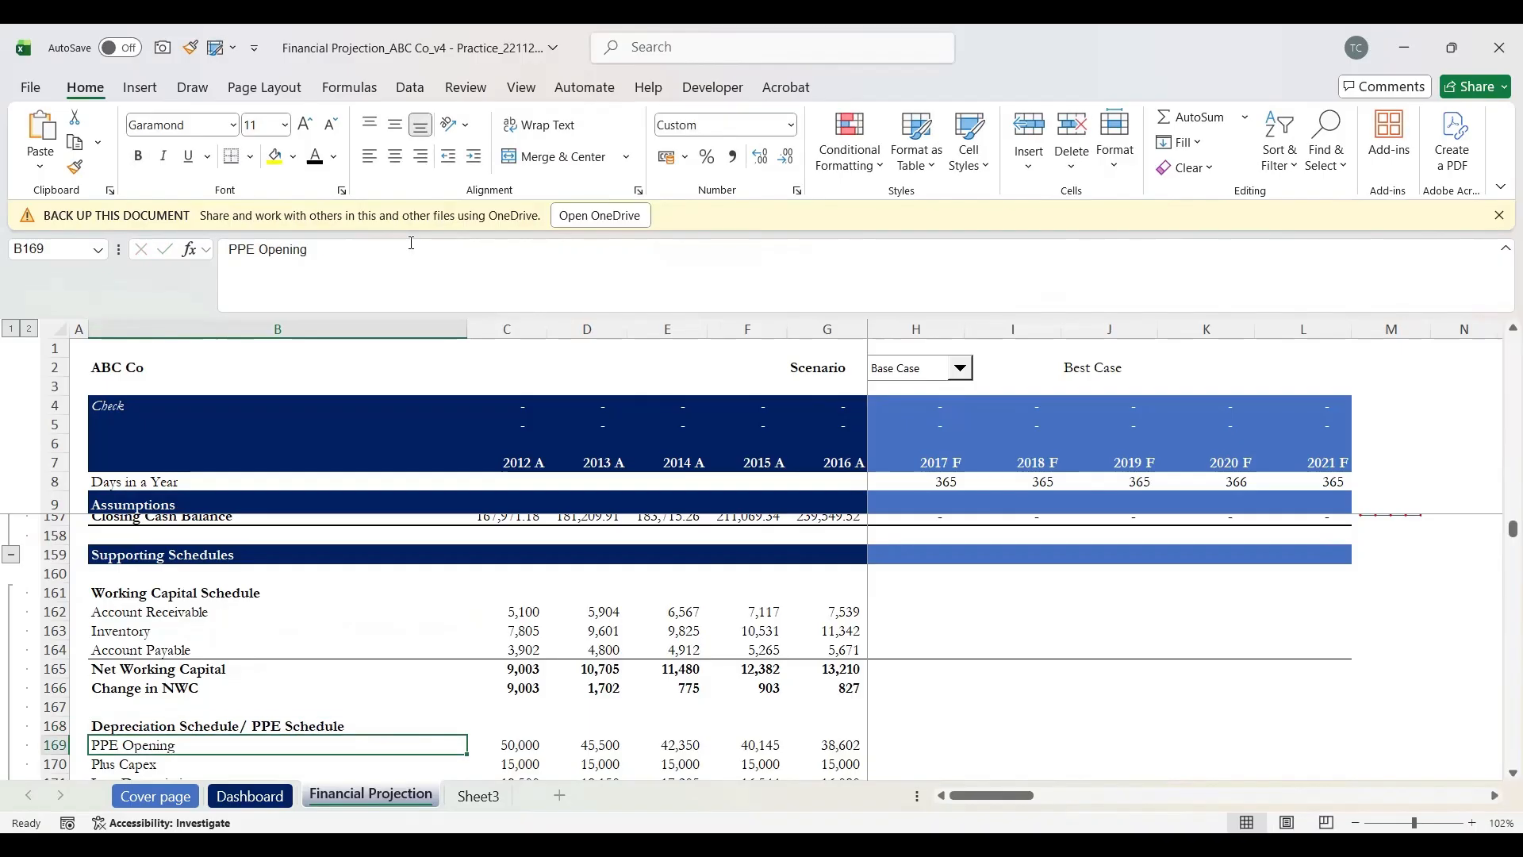
# Step: Review the PPE Opening, Plus Capex, Less Depreciation and PPE Closing rows up to the 2016 depreciation value
pyautogui.press('Up')
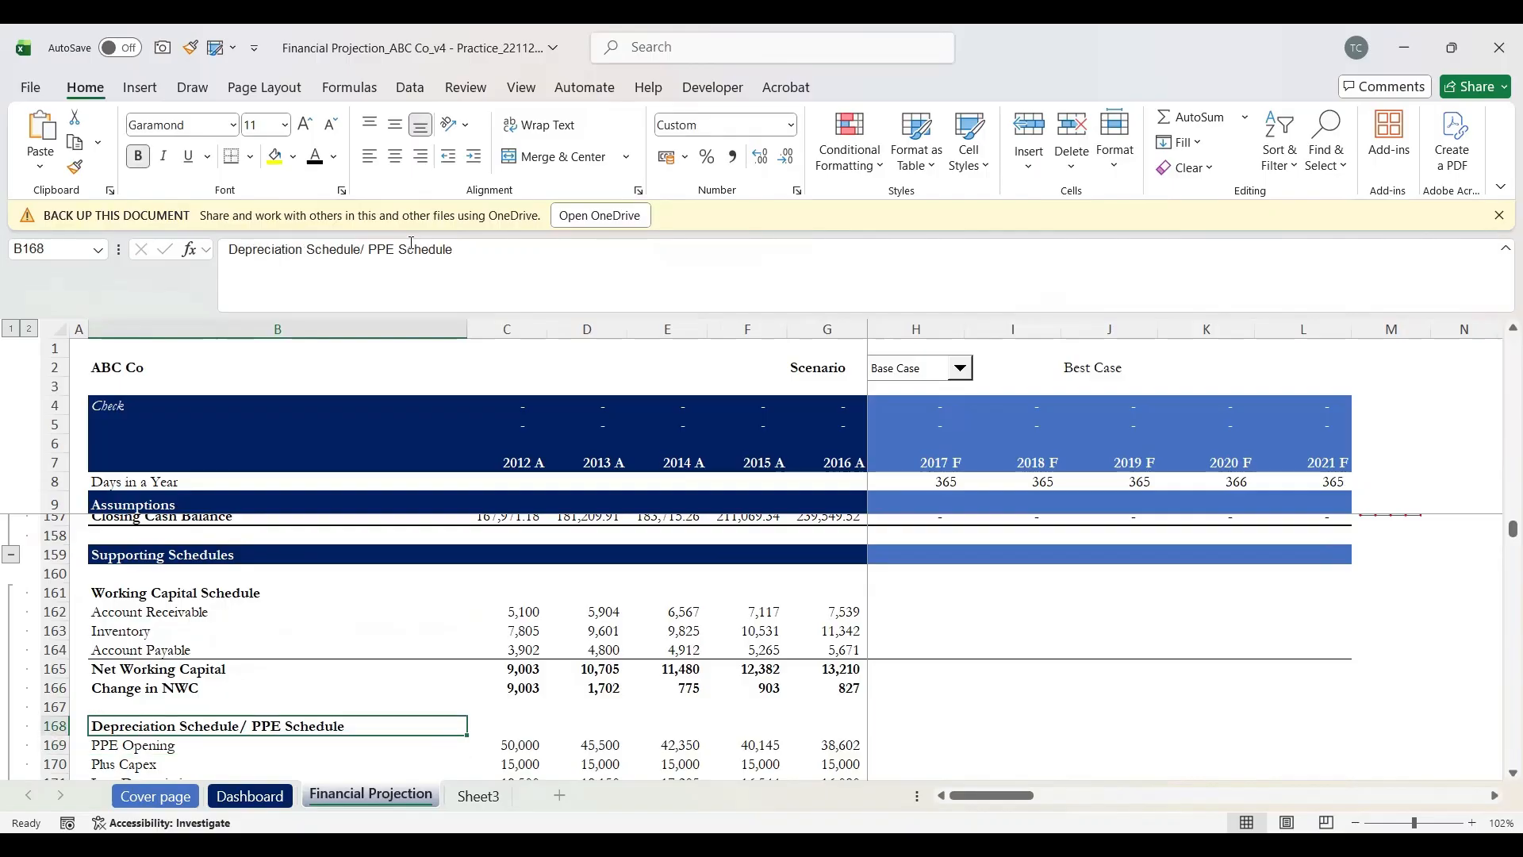
pyautogui.press('Down')
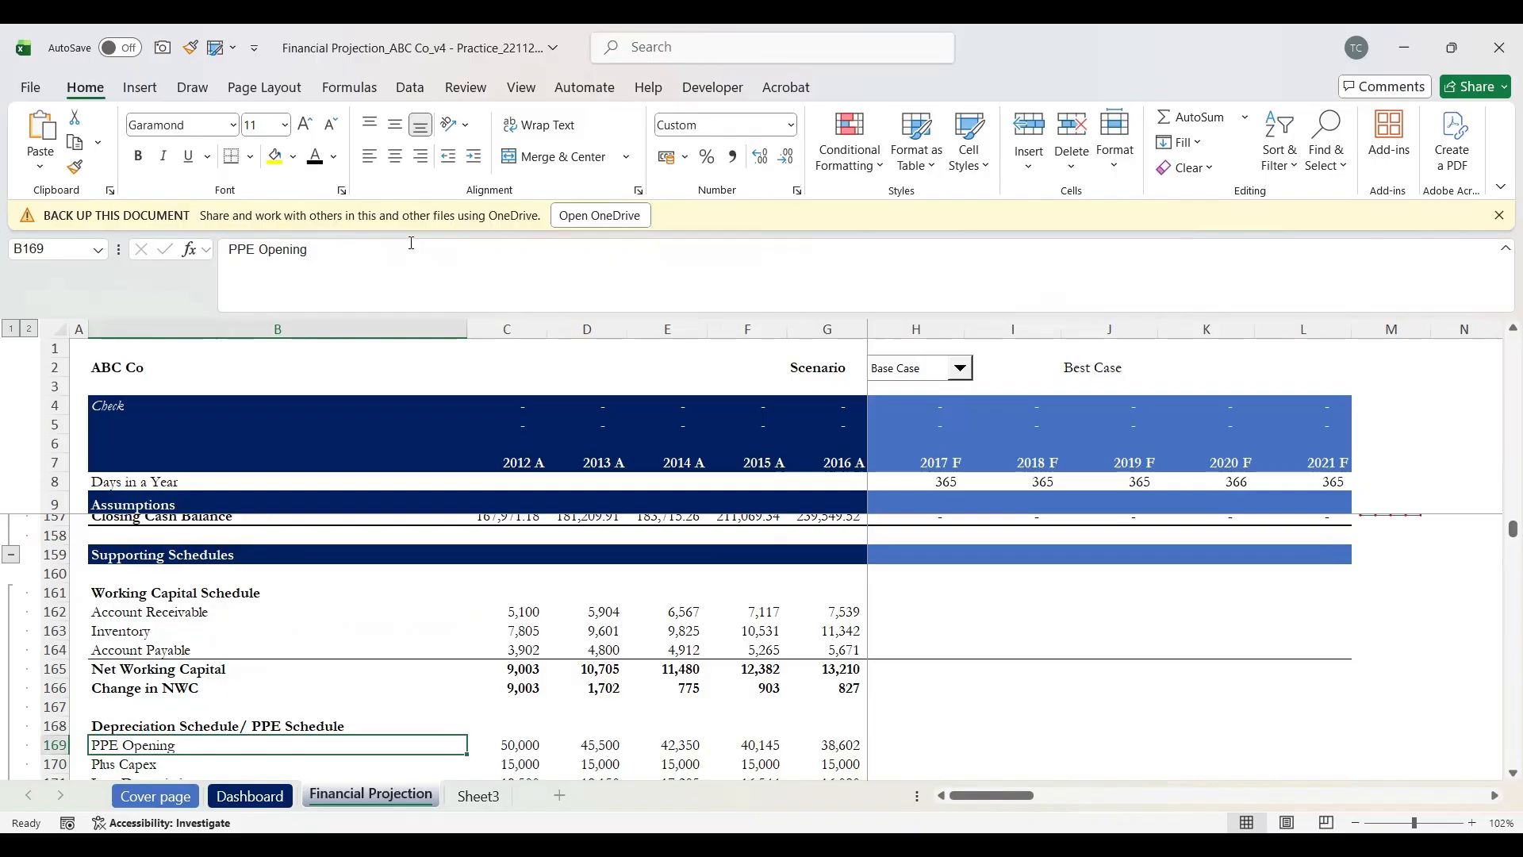
pyautogui.press('Down')
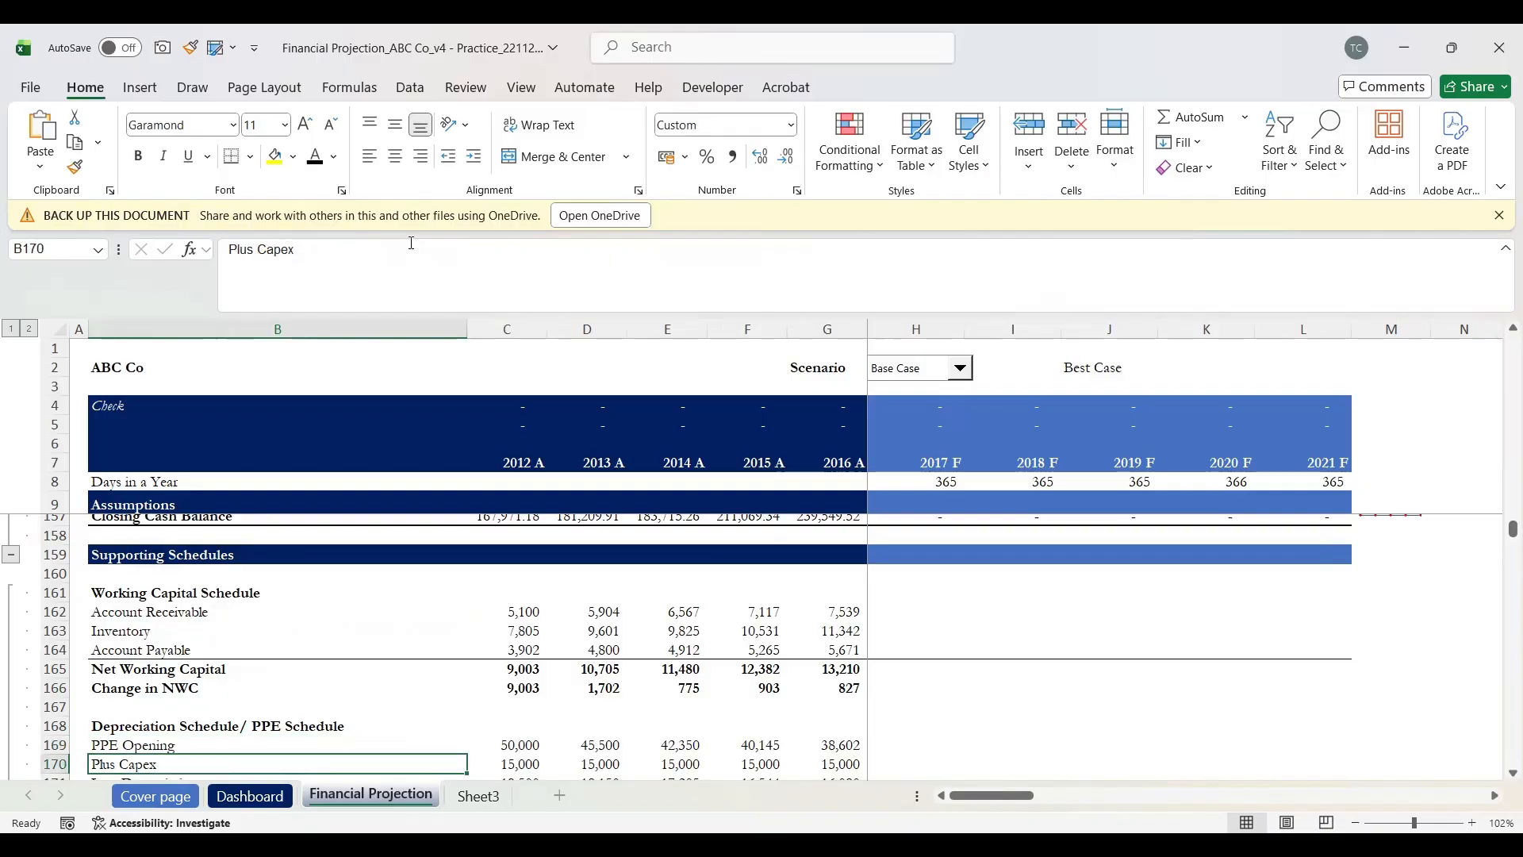
pyautogui.press('Down')
pyautogui.press('Down')
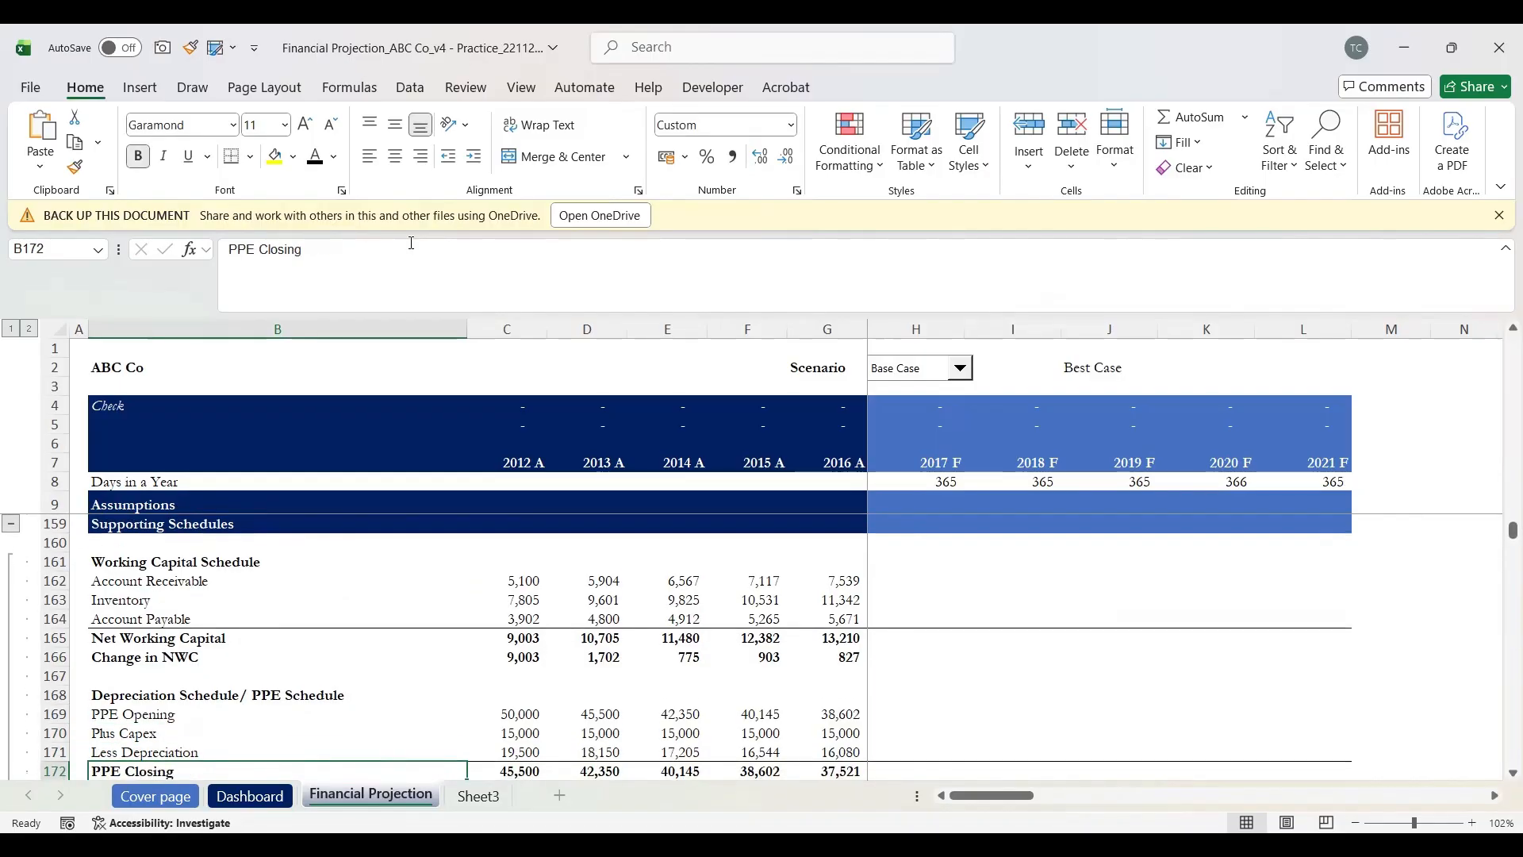
pyautogui.press('Up')
pyautogui.press('Right')
pyautogui.press('Right')
pyautogui.press('Right')
pyautogui.press('Right')
pyautogui.press('Right')
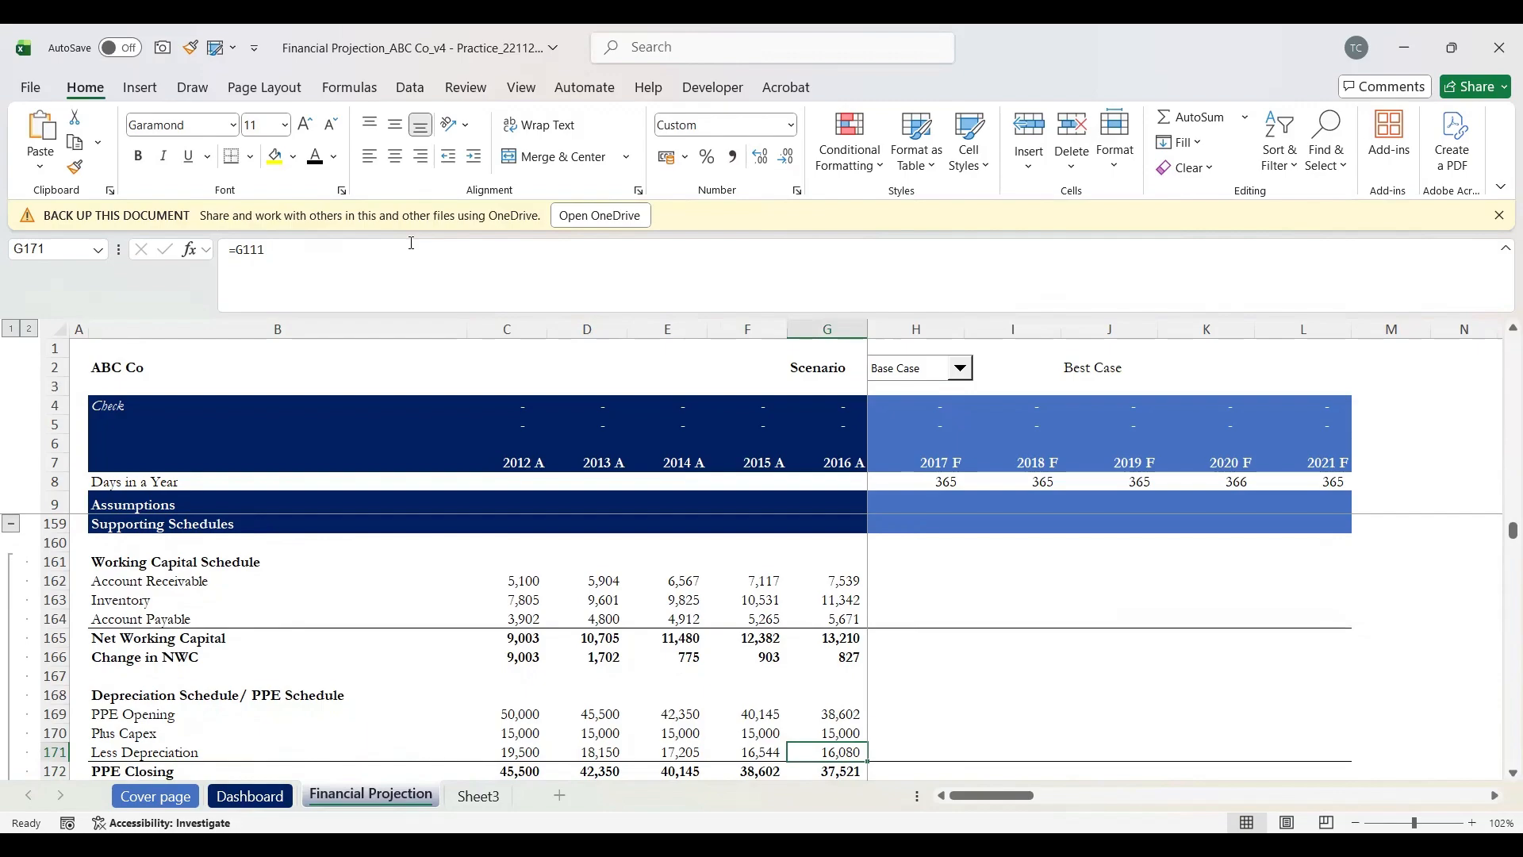
# Step: Enter =G172*H85 in H171 so 2017 depreciation equals 2016 closing PPE times 40%
pyautogui.hotkey('shift', 'space')
pyautogui.press('Right')
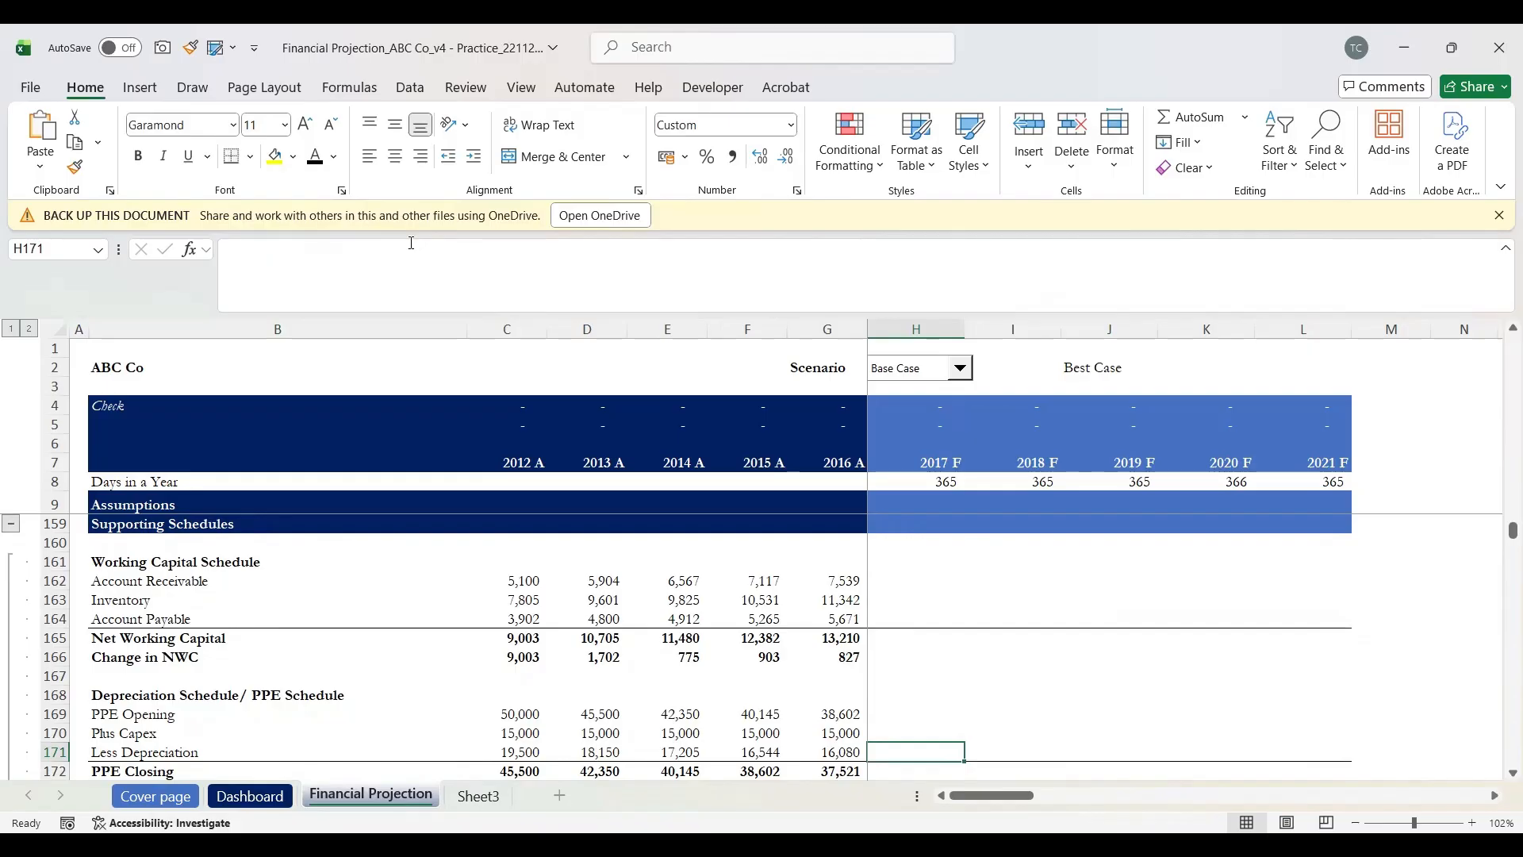
pyautogui.write('=')
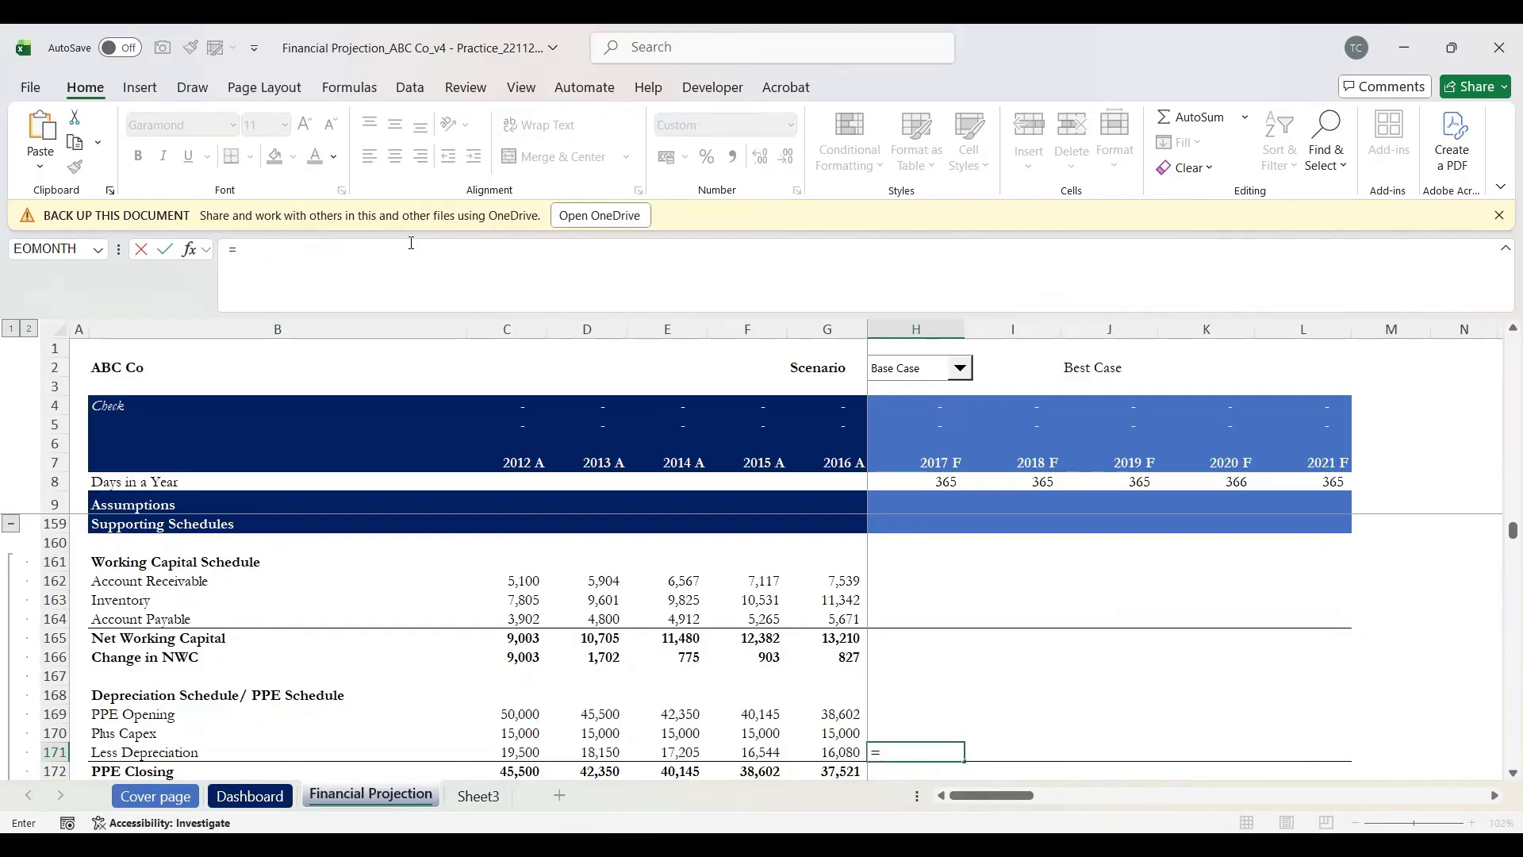
pyautogui.press('Down')
pyautogui.press('Left')
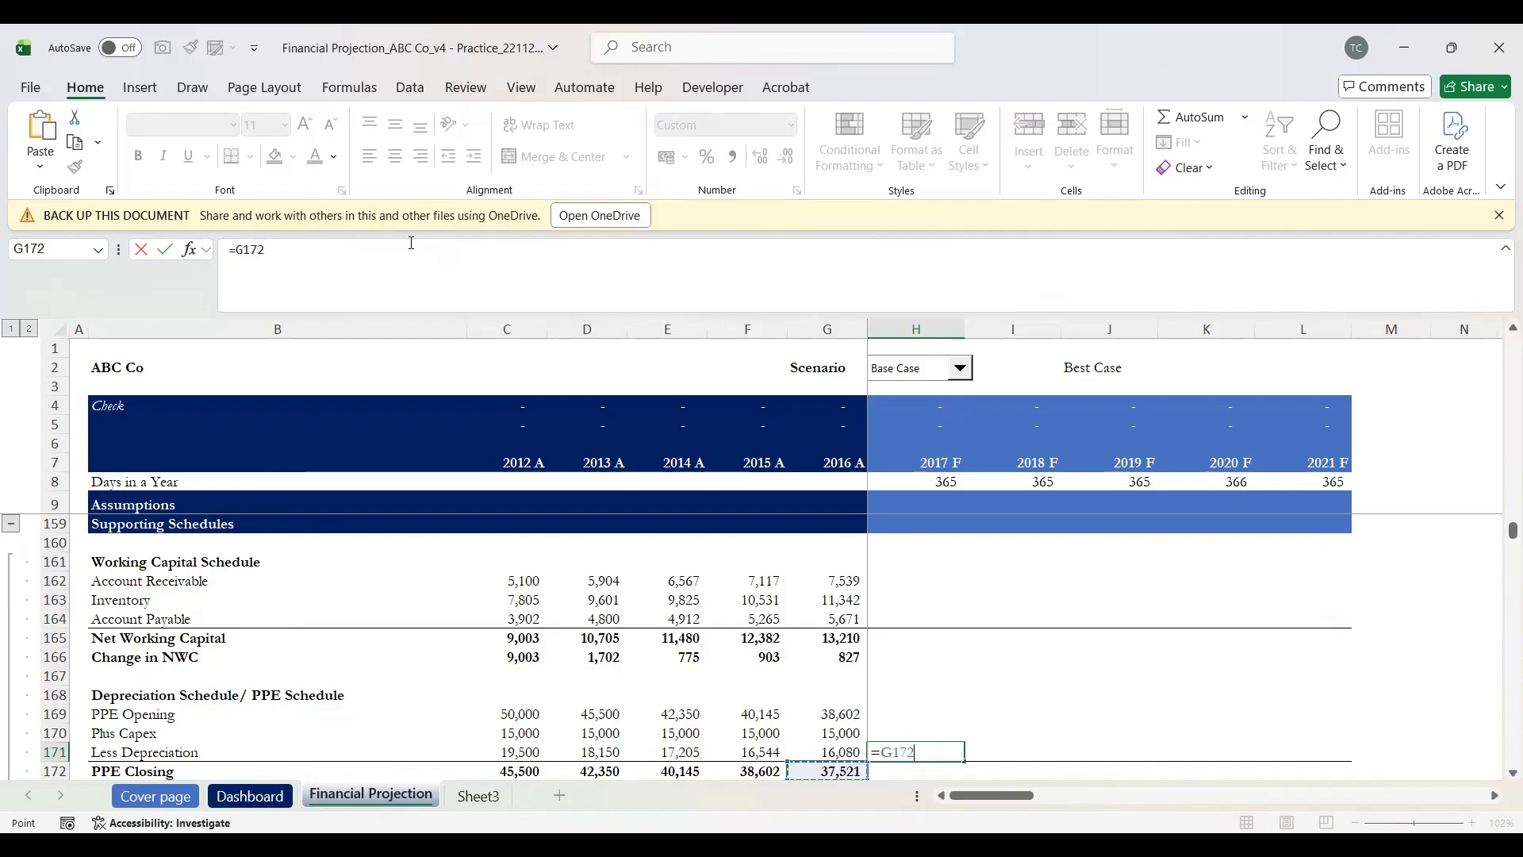
pyautogui.write('*')
pyautogui.scroll(12, 949, 764)
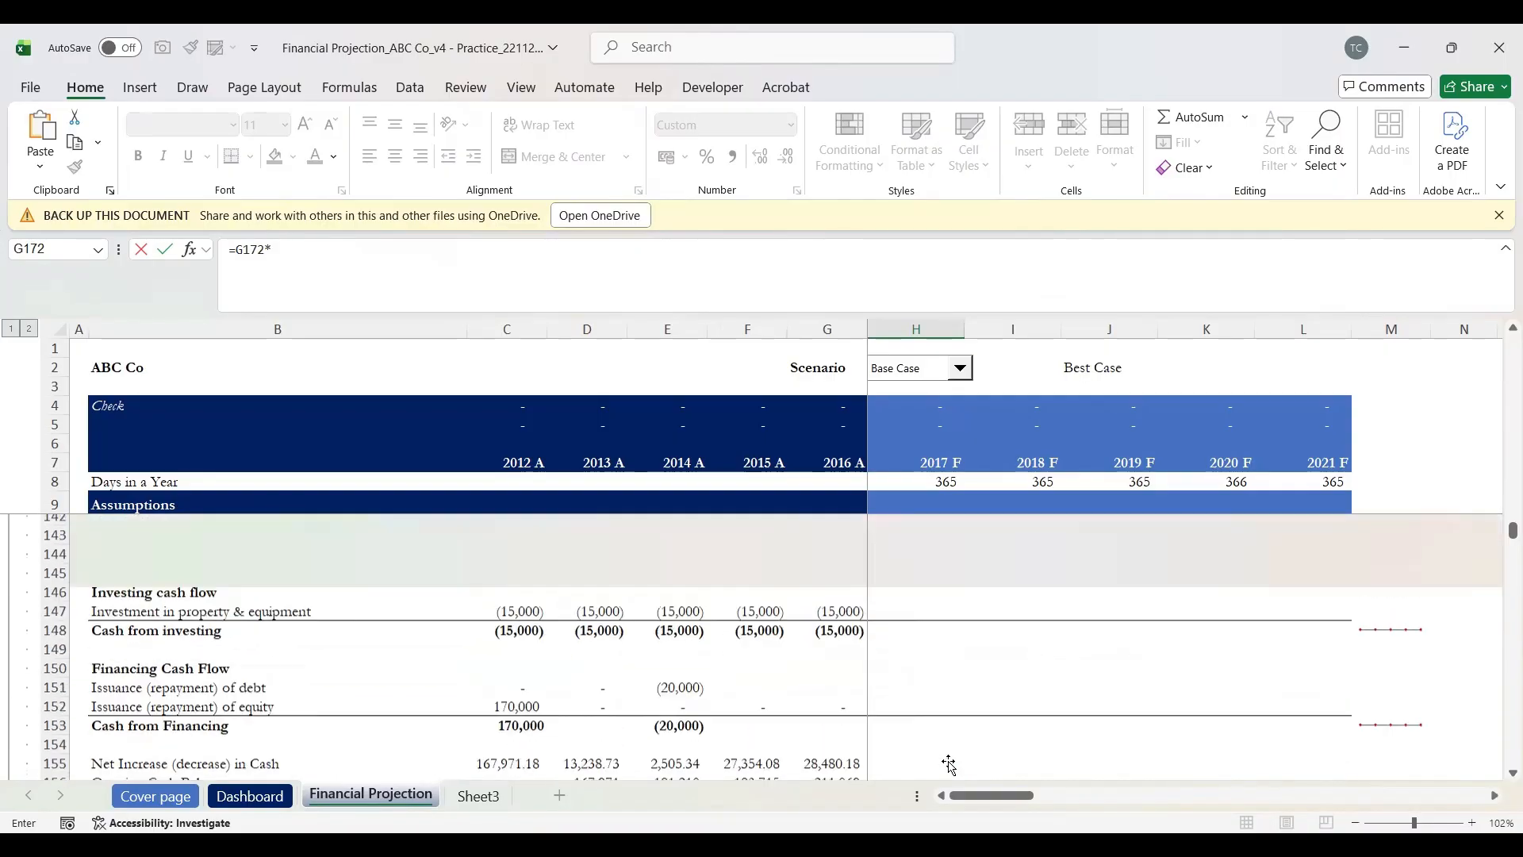
pyautogui.scroll(7, 950, 764)
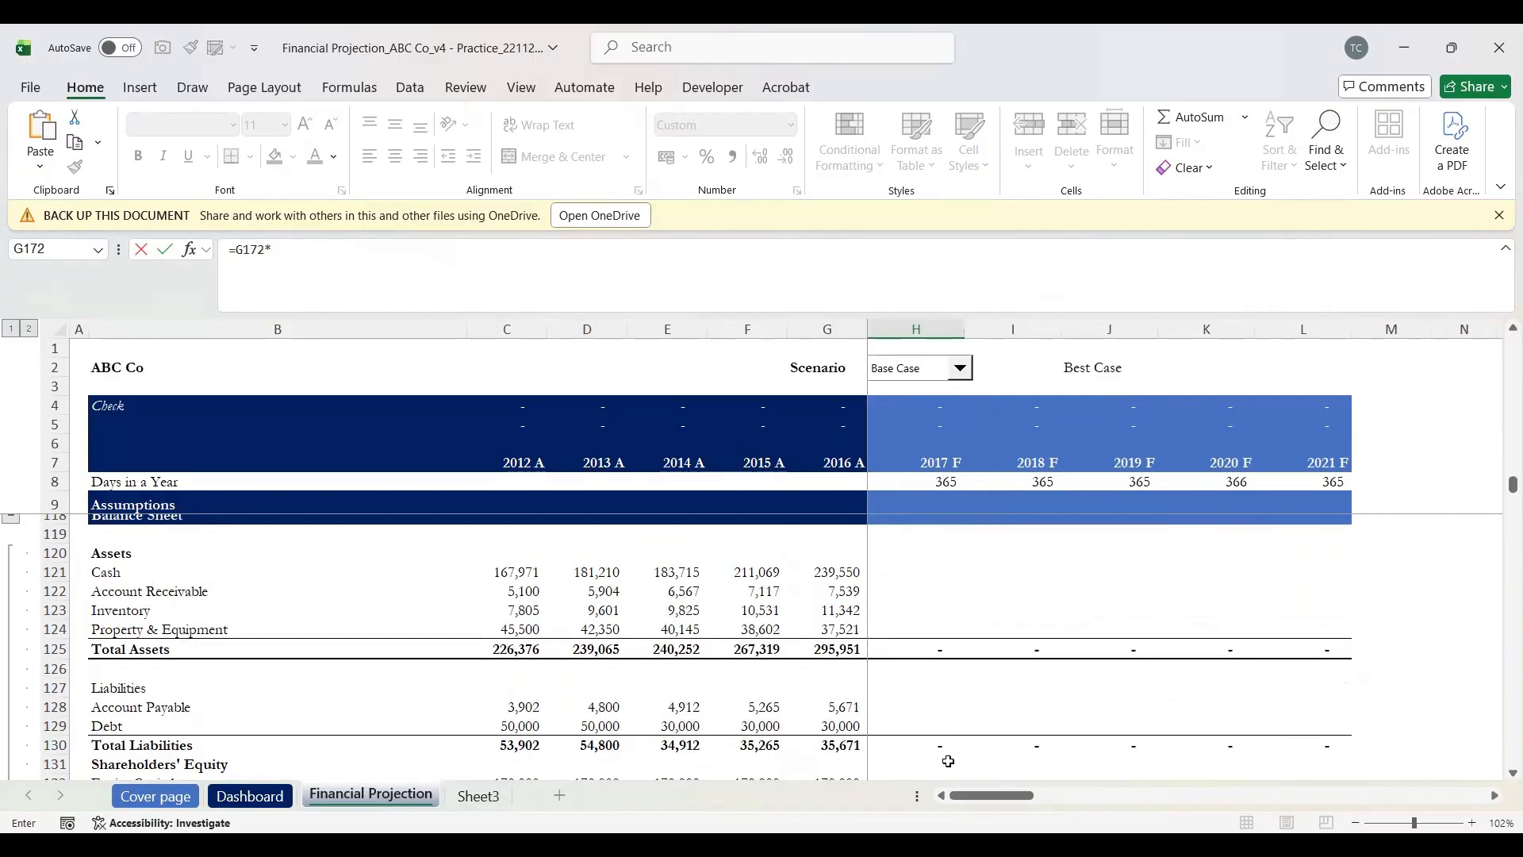
pyautogui.scroll(6, 950, 761)
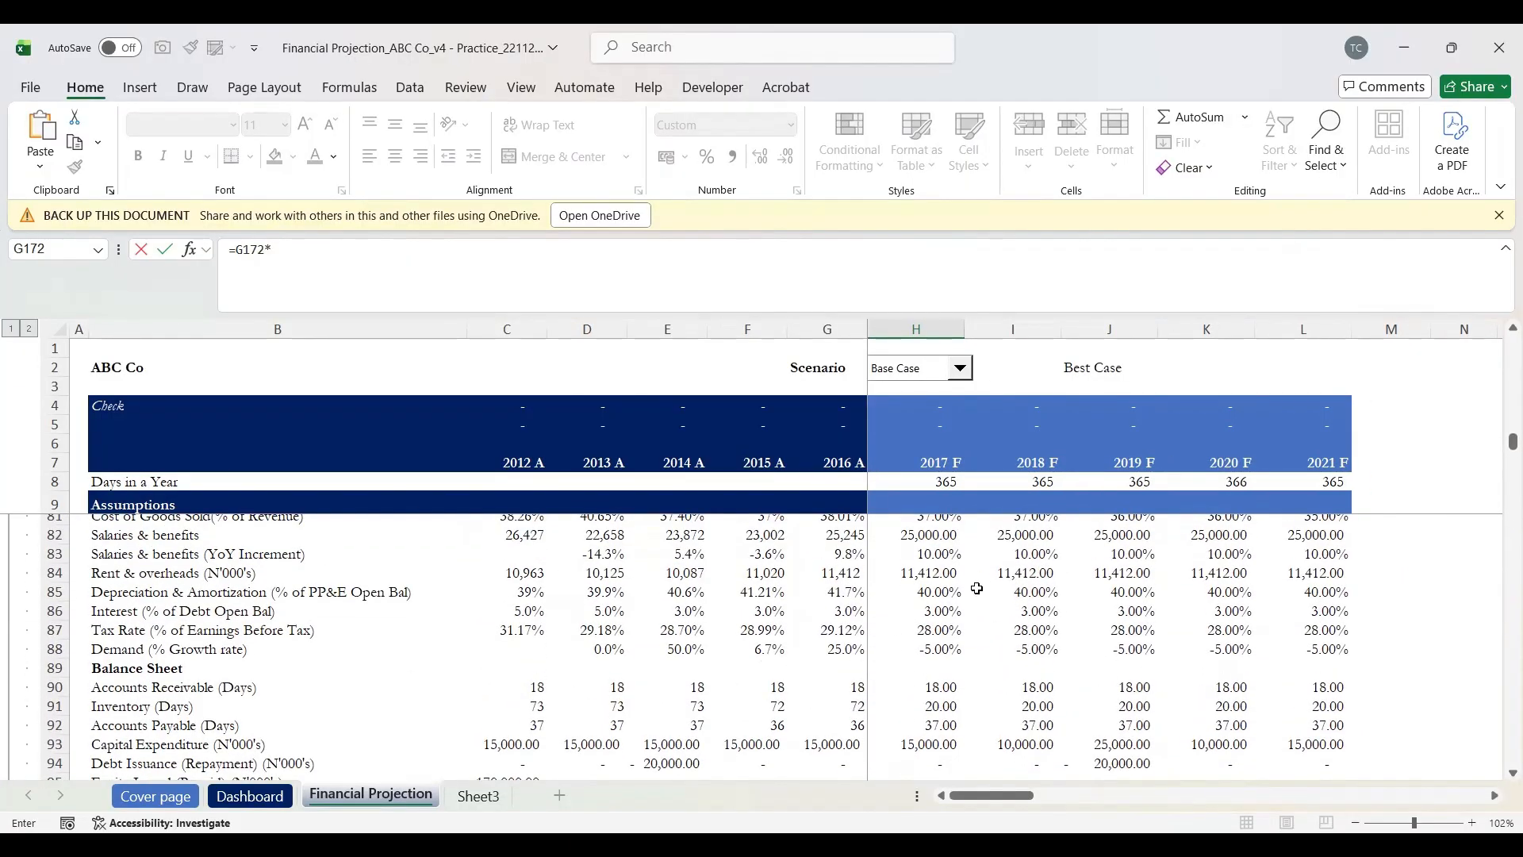
pyautogui.click(938, 595)
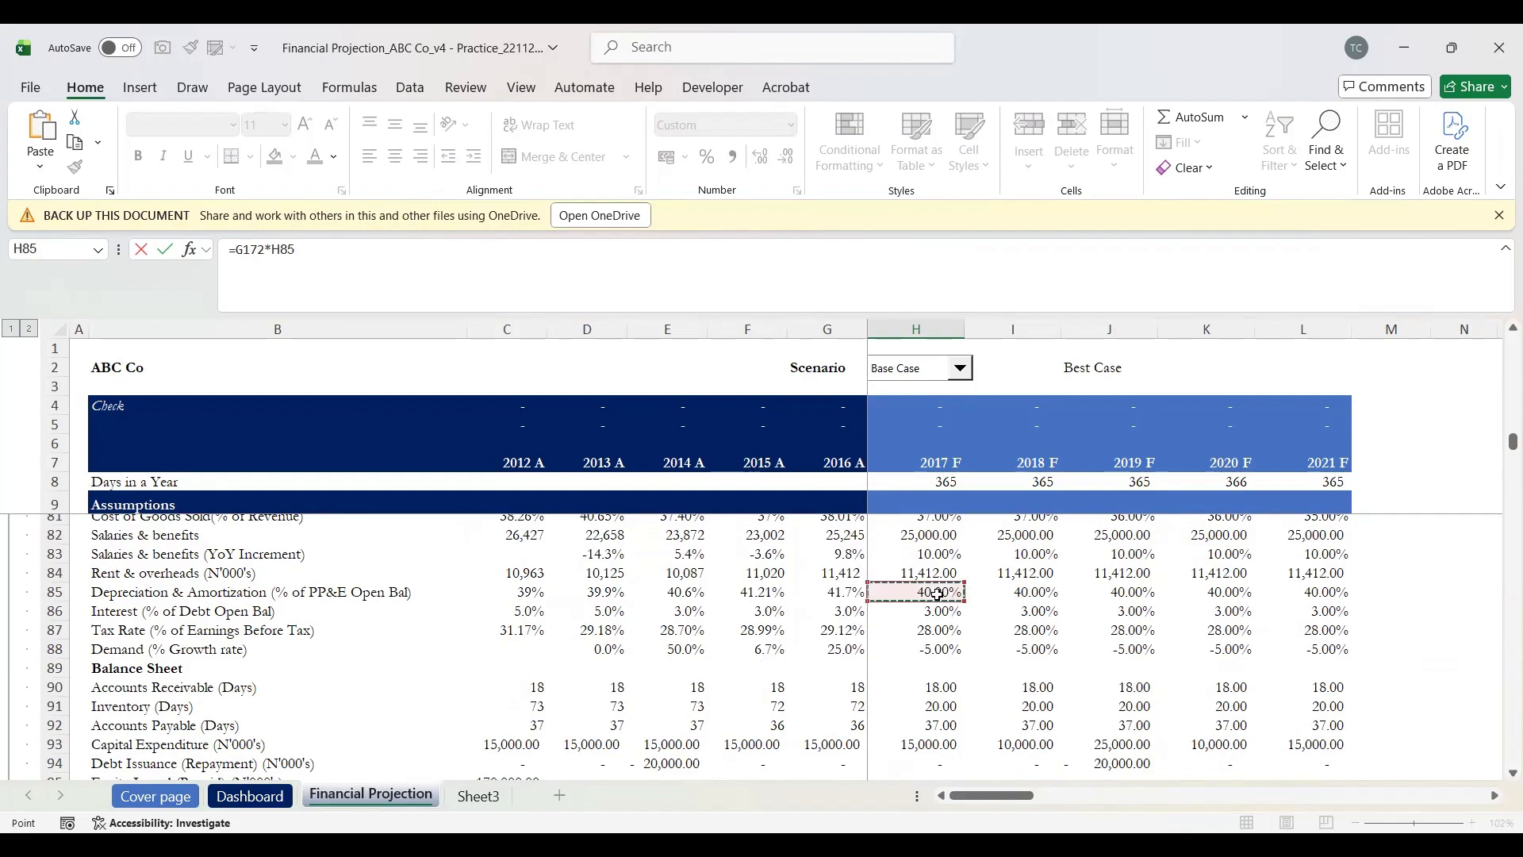
pyautogui.press('Return')
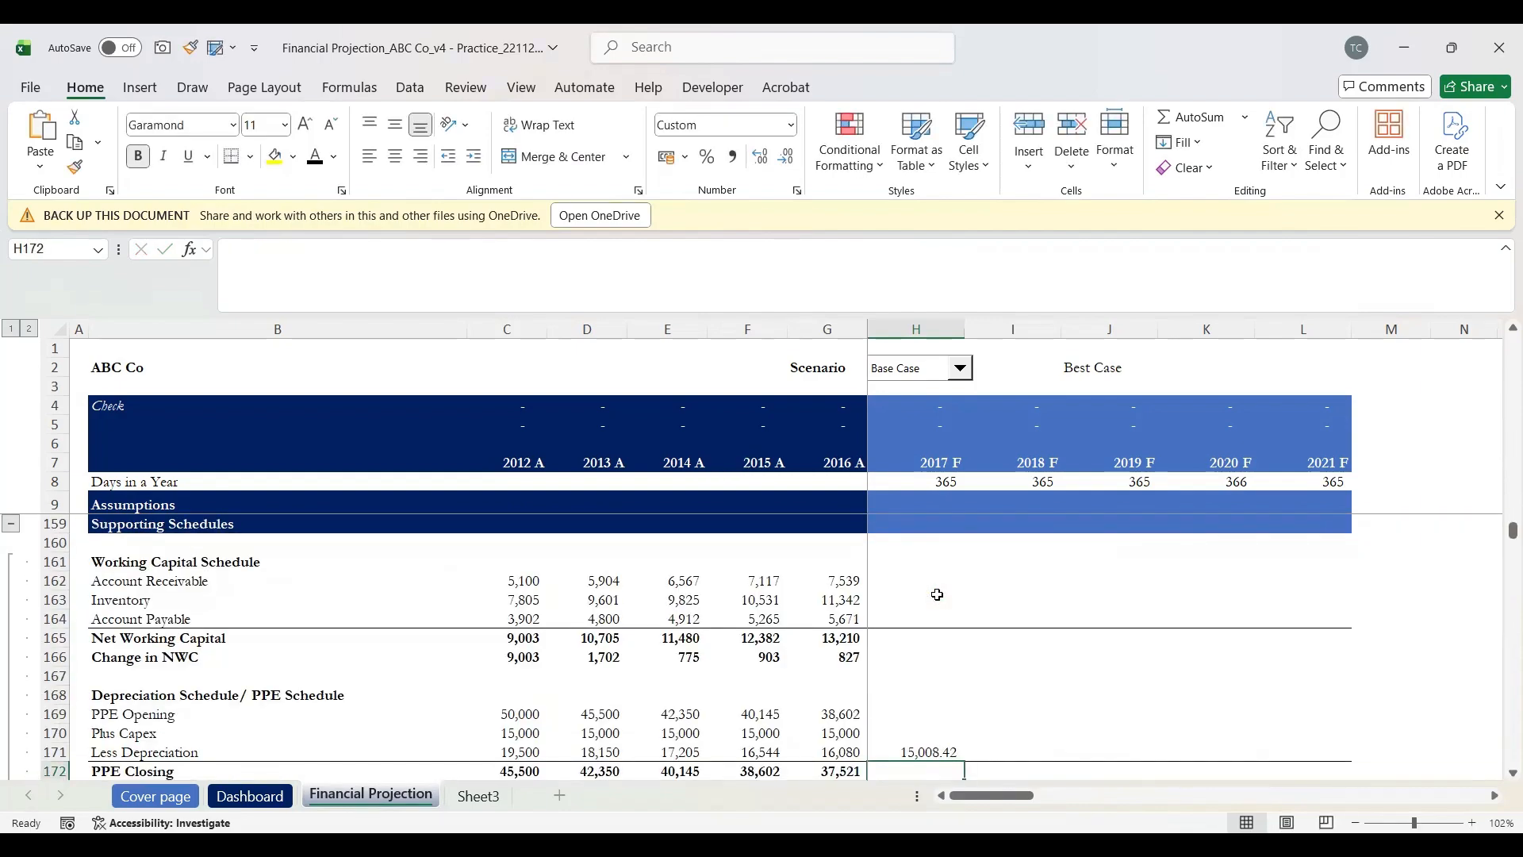
# Step: Check the 15,008.42 depreciation result and move to the 2017 PPE Opening cell
pyautogui.press('Up')
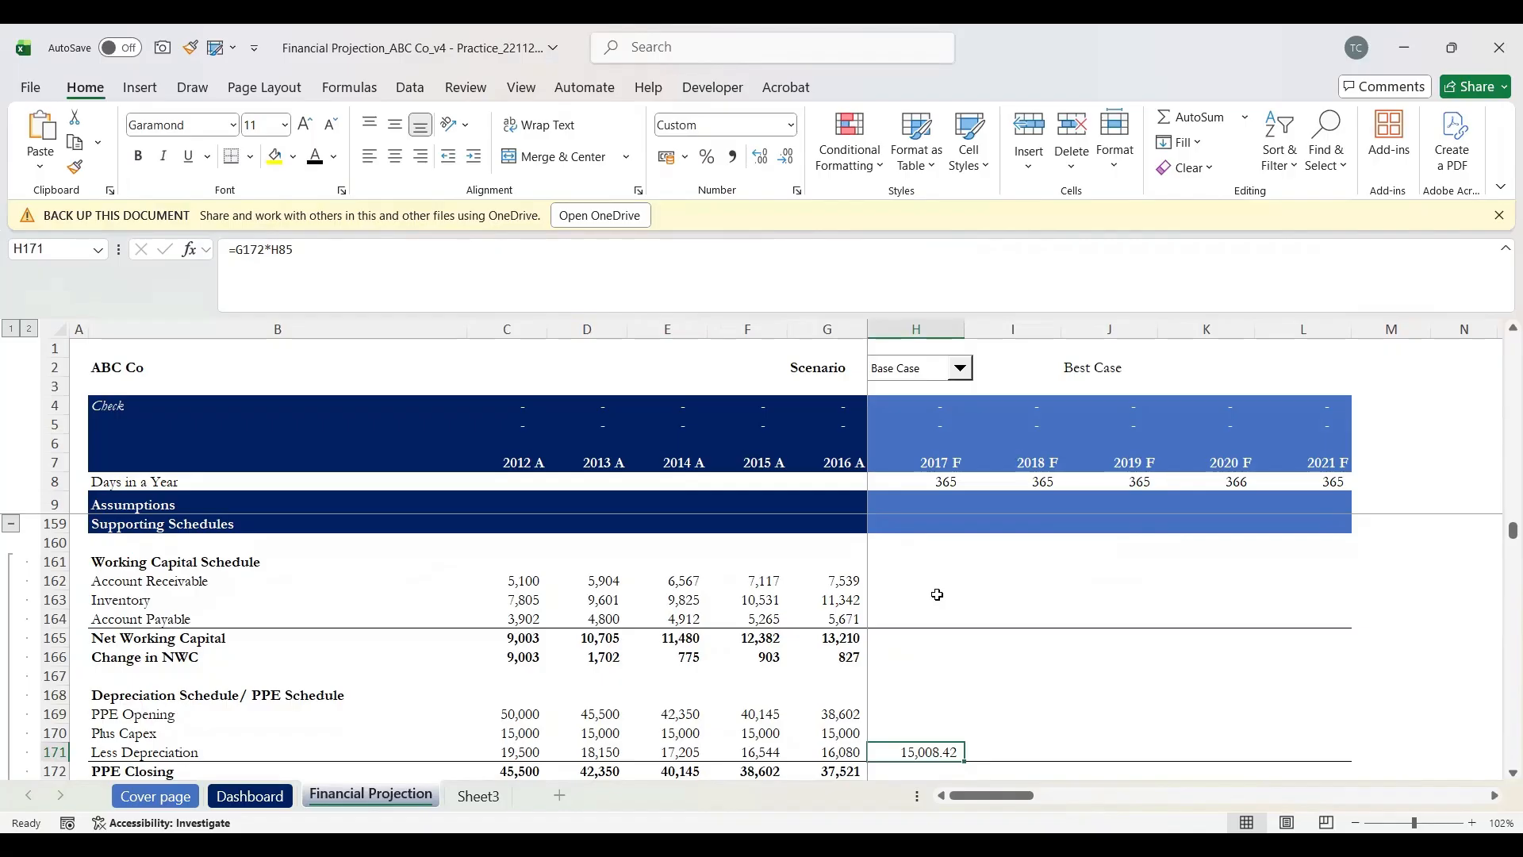
pyautogui.press('Up')
pyautogui.press('Up')
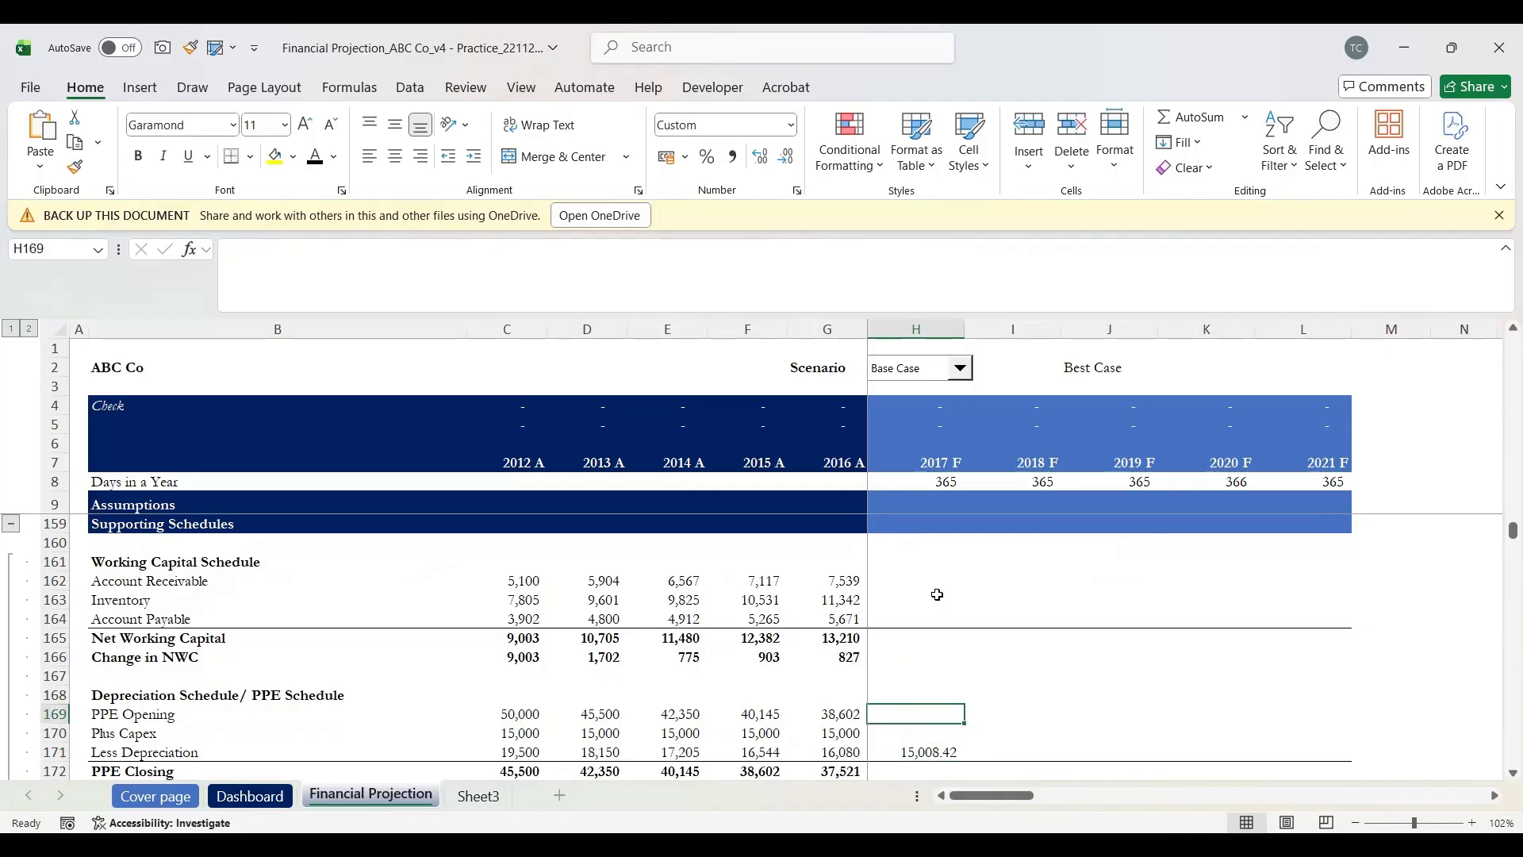
pyautogui.hotkey('shift', 'space')
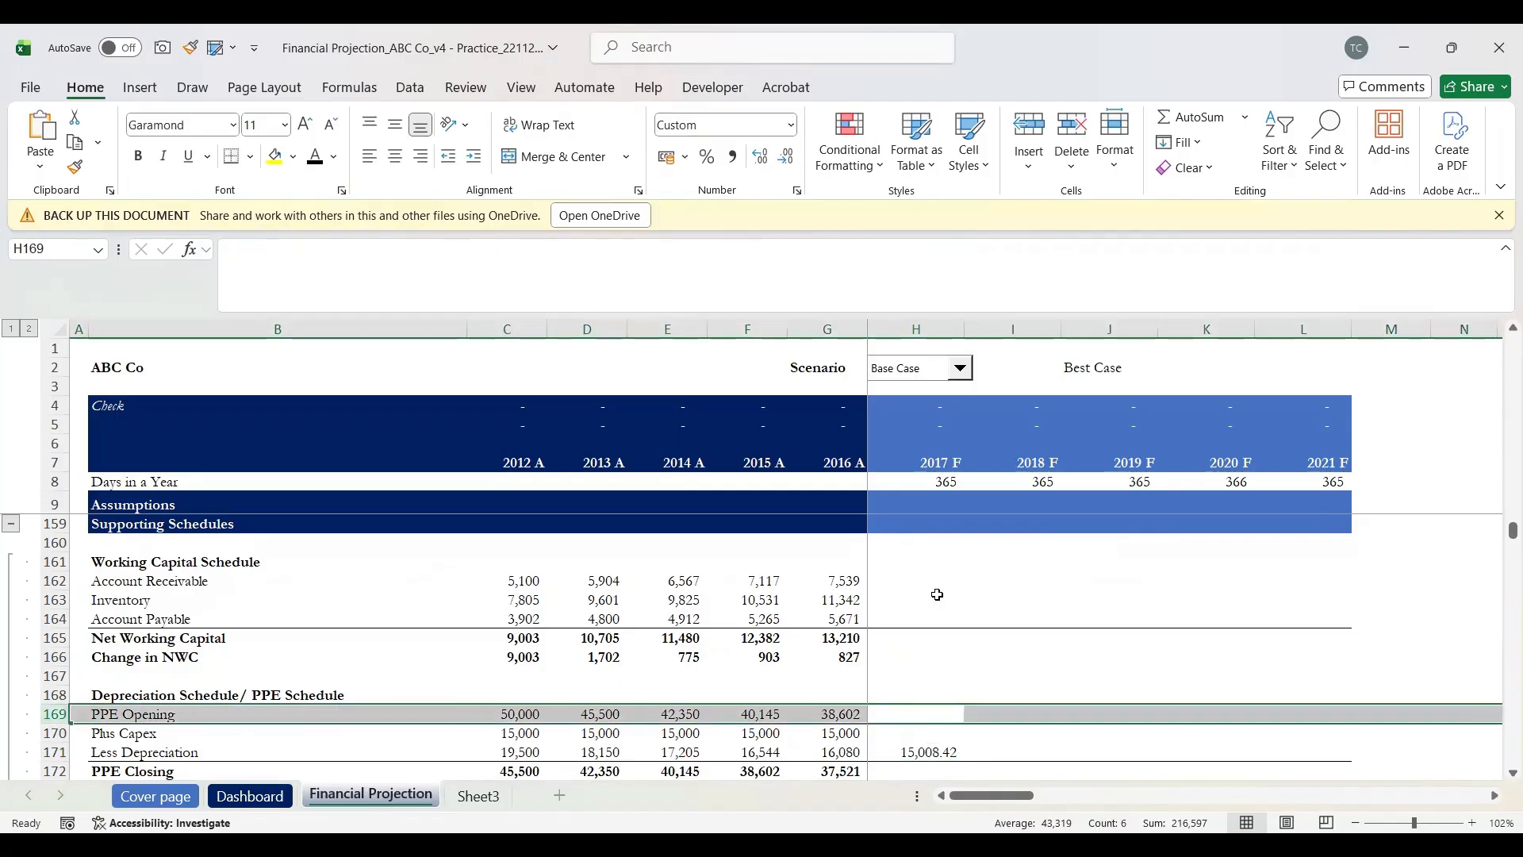
pyautogui.press('Down')
pyautogui.press('Up')
# Step: Link 2017 PPE Opening to the 2016 PPE Closing, showing 37,521
pyautogui.write('=')
pyautogui.press('Down')
pyautogui.press('Down')
pyautogui.press('Down')
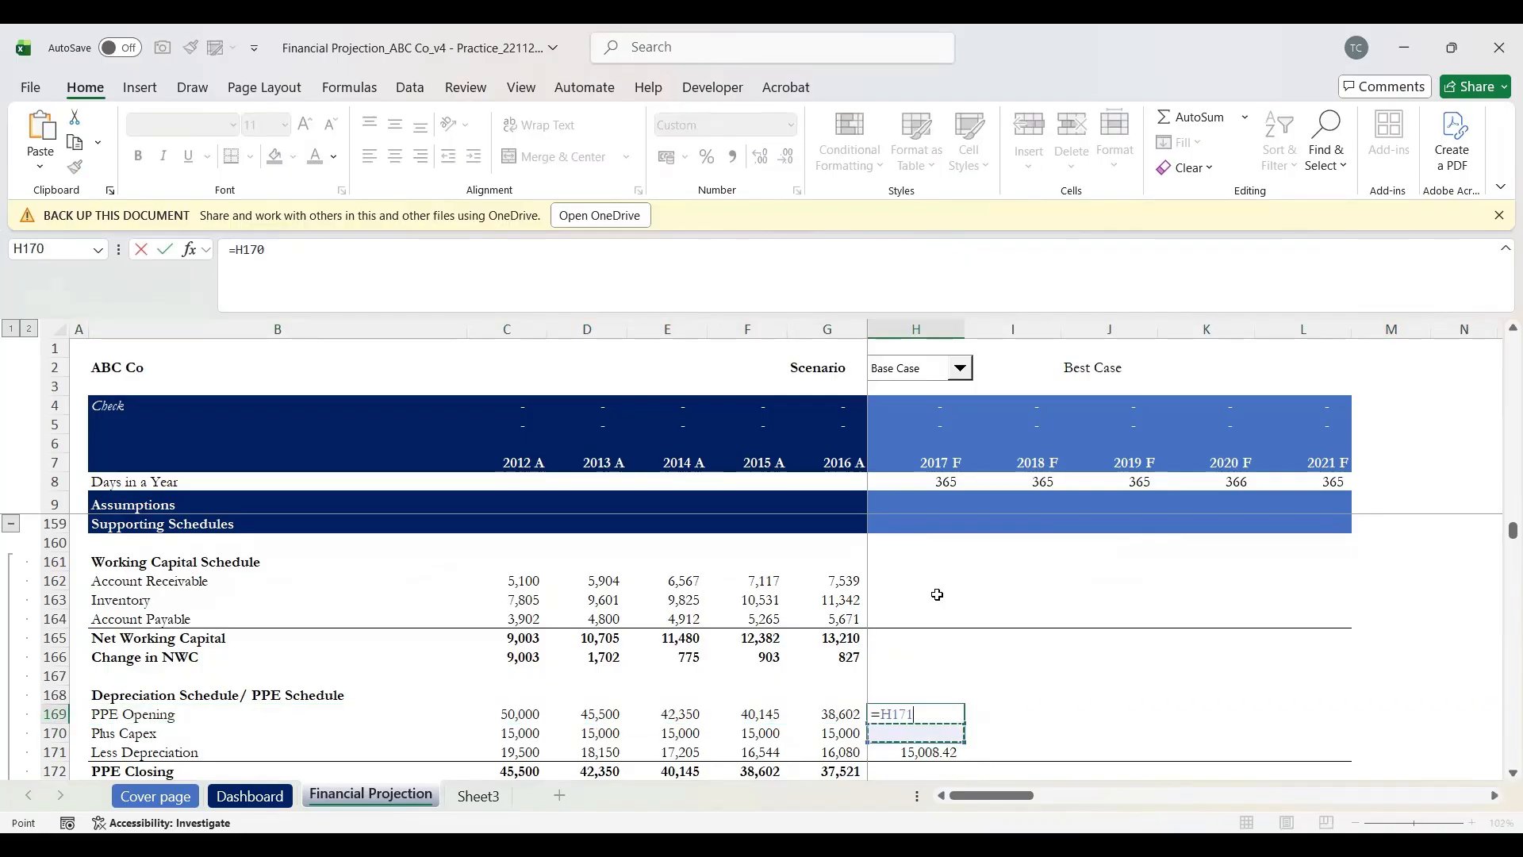
pyautogui.press('Left')
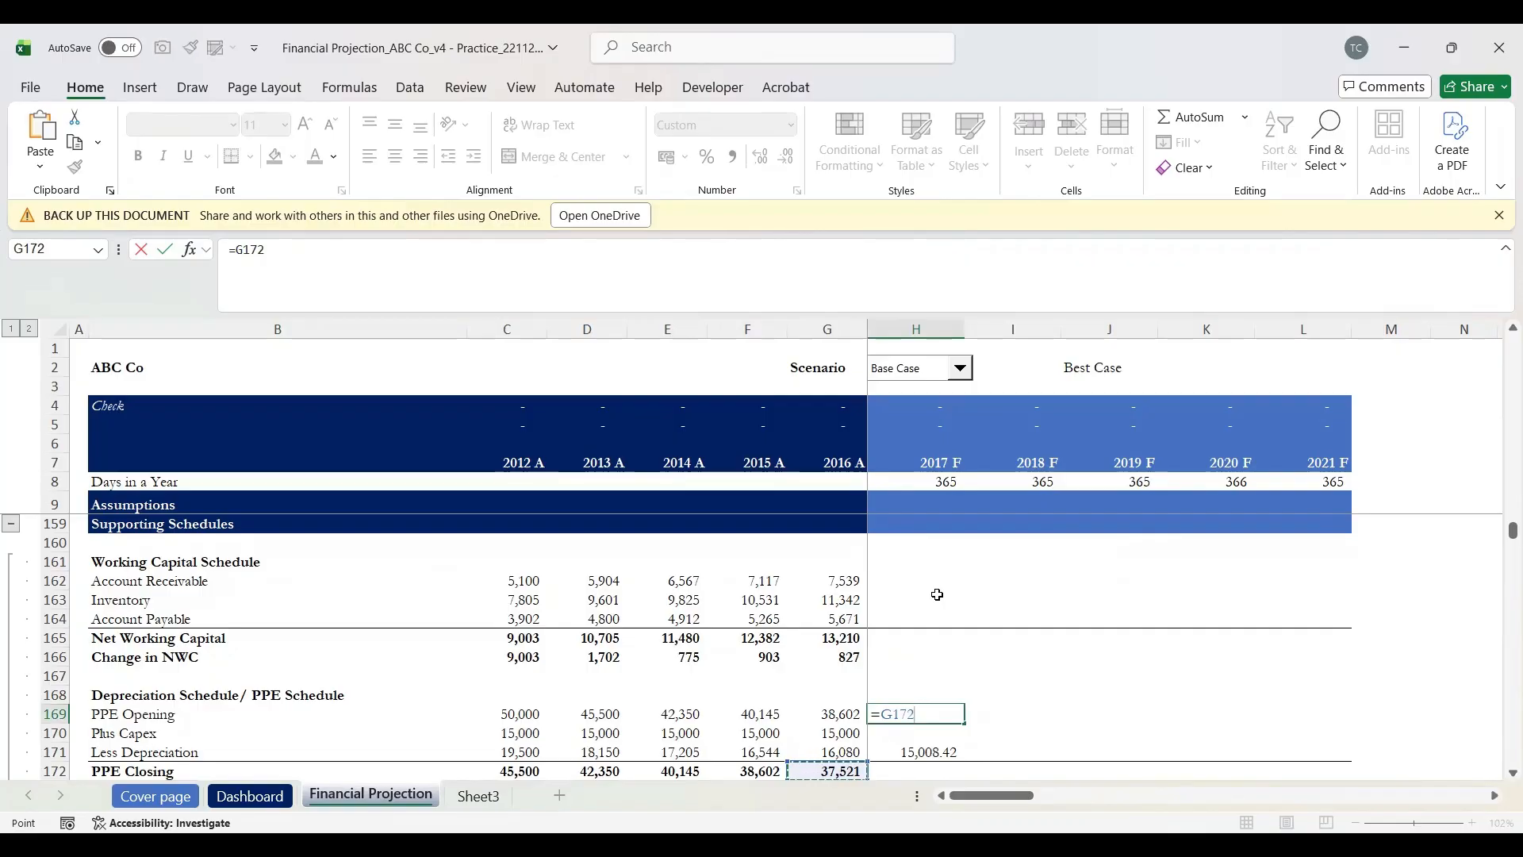
pyautogui.press('Return')
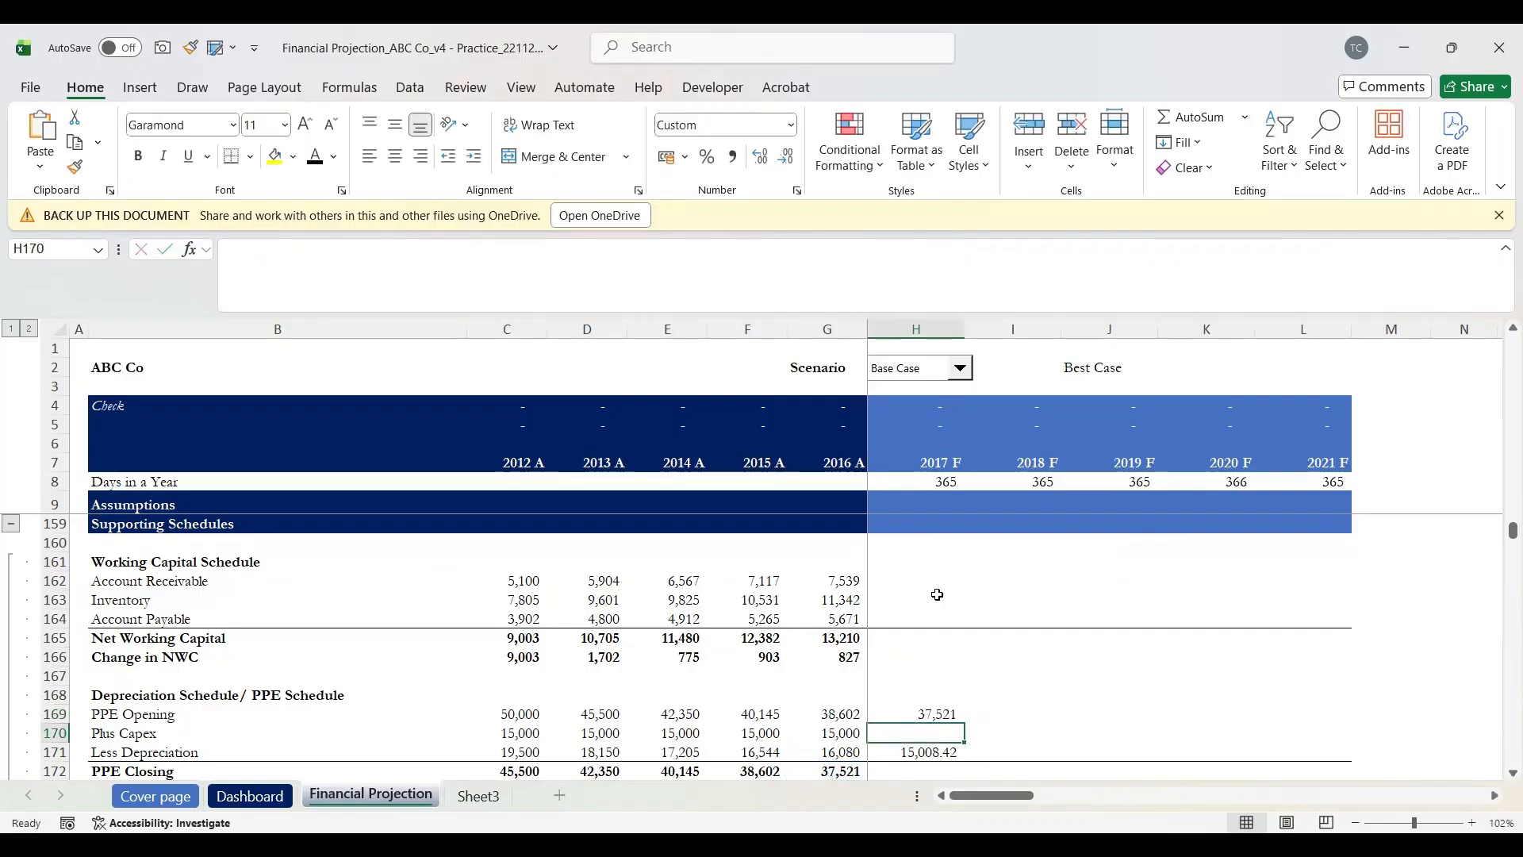
# Step: Set 2017 Plus Capex in H170 to =H93, the capital expenditure assumption of 15,000.00
pyautogui.hotkey('shift', 'space')
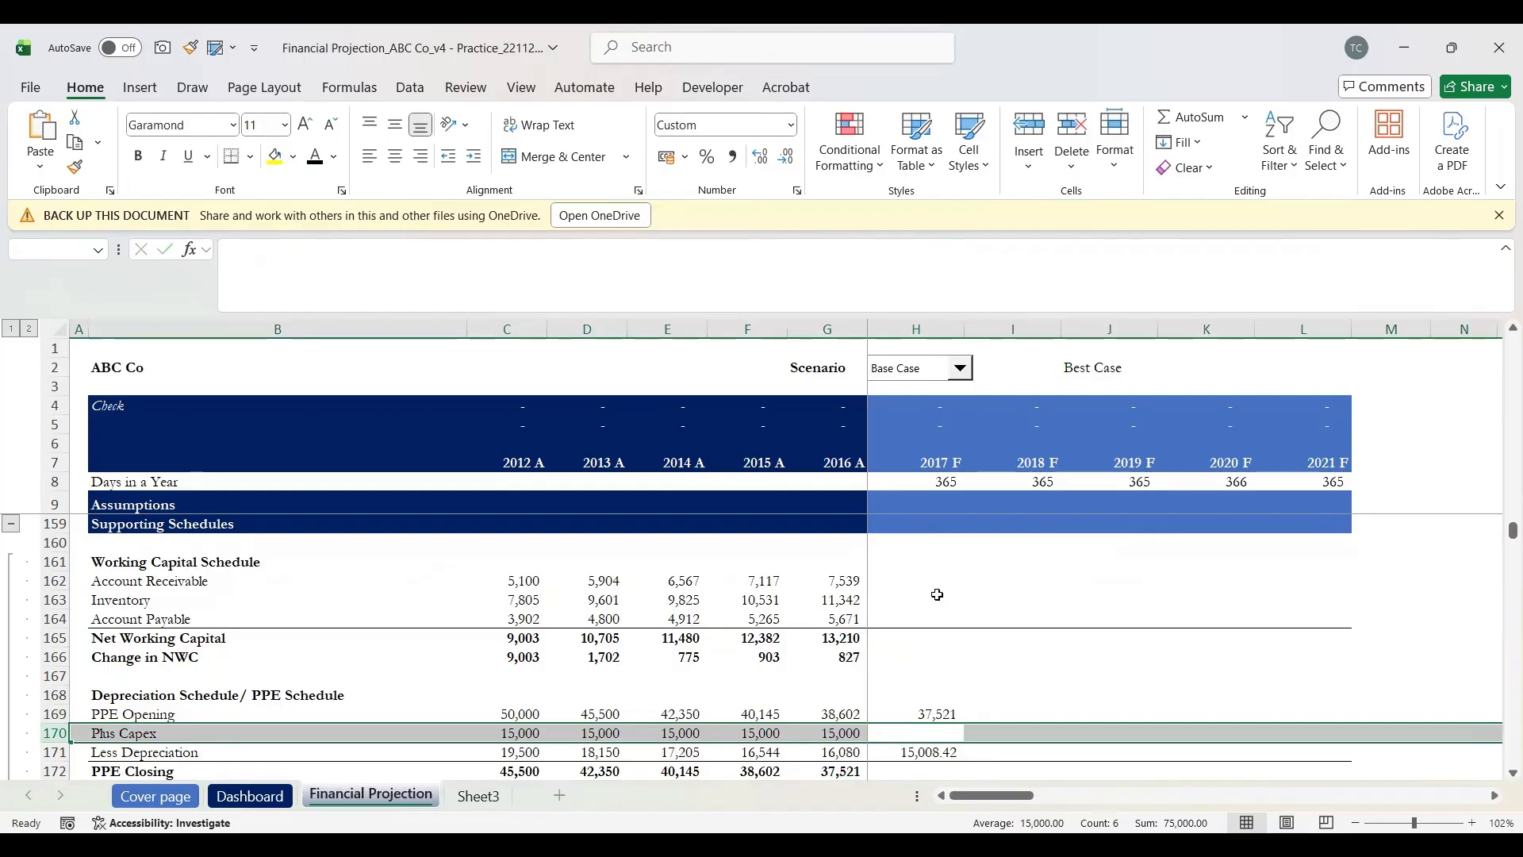
pyautogui.press('Down')
pyautogui.press('Up')
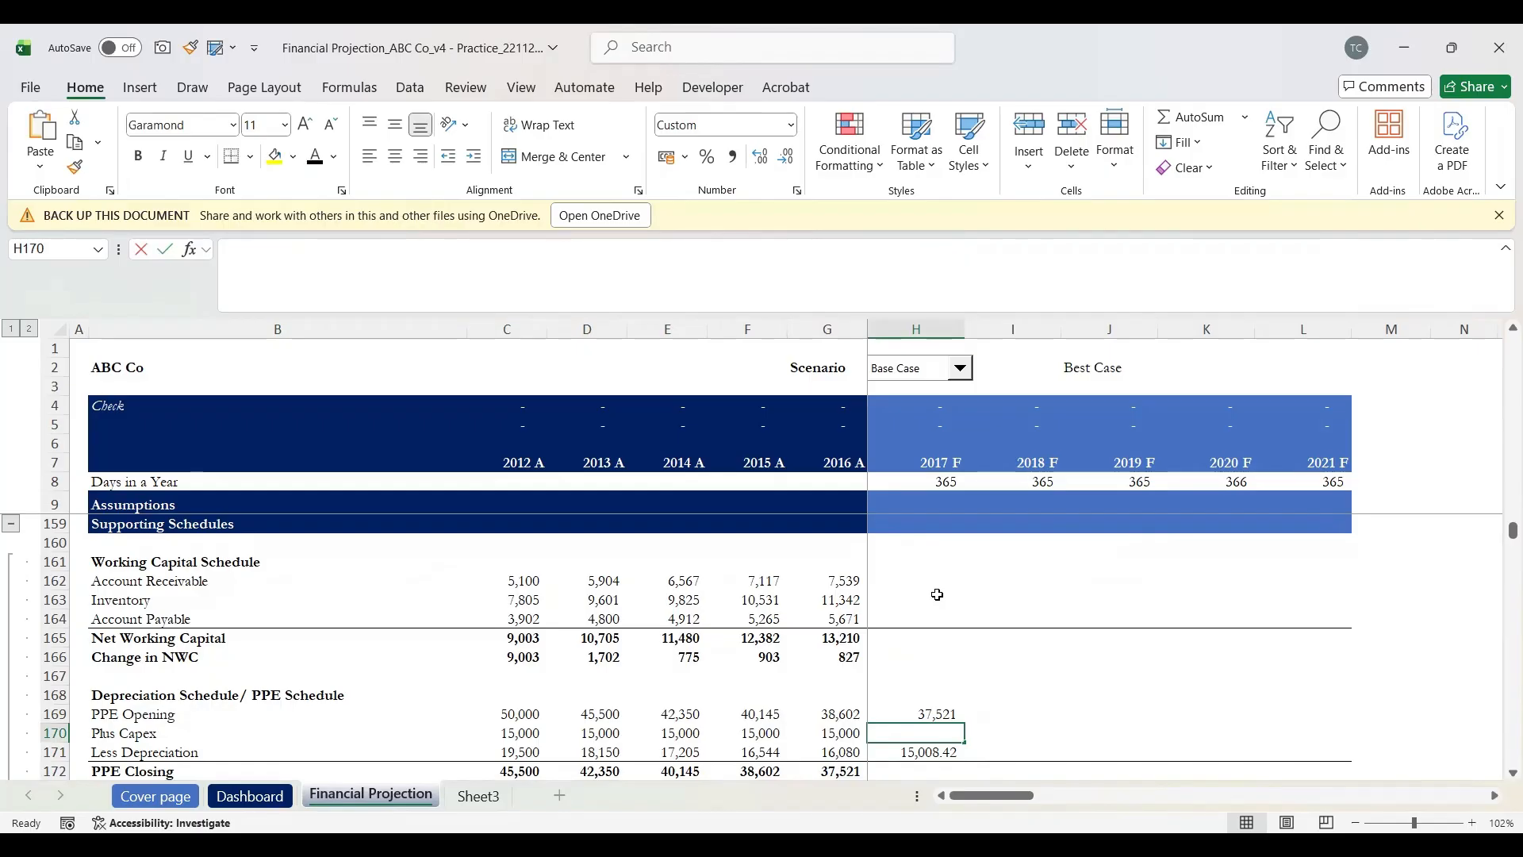
pyautogui.write('=')
pyautogui.scroll(7, 937, 594)
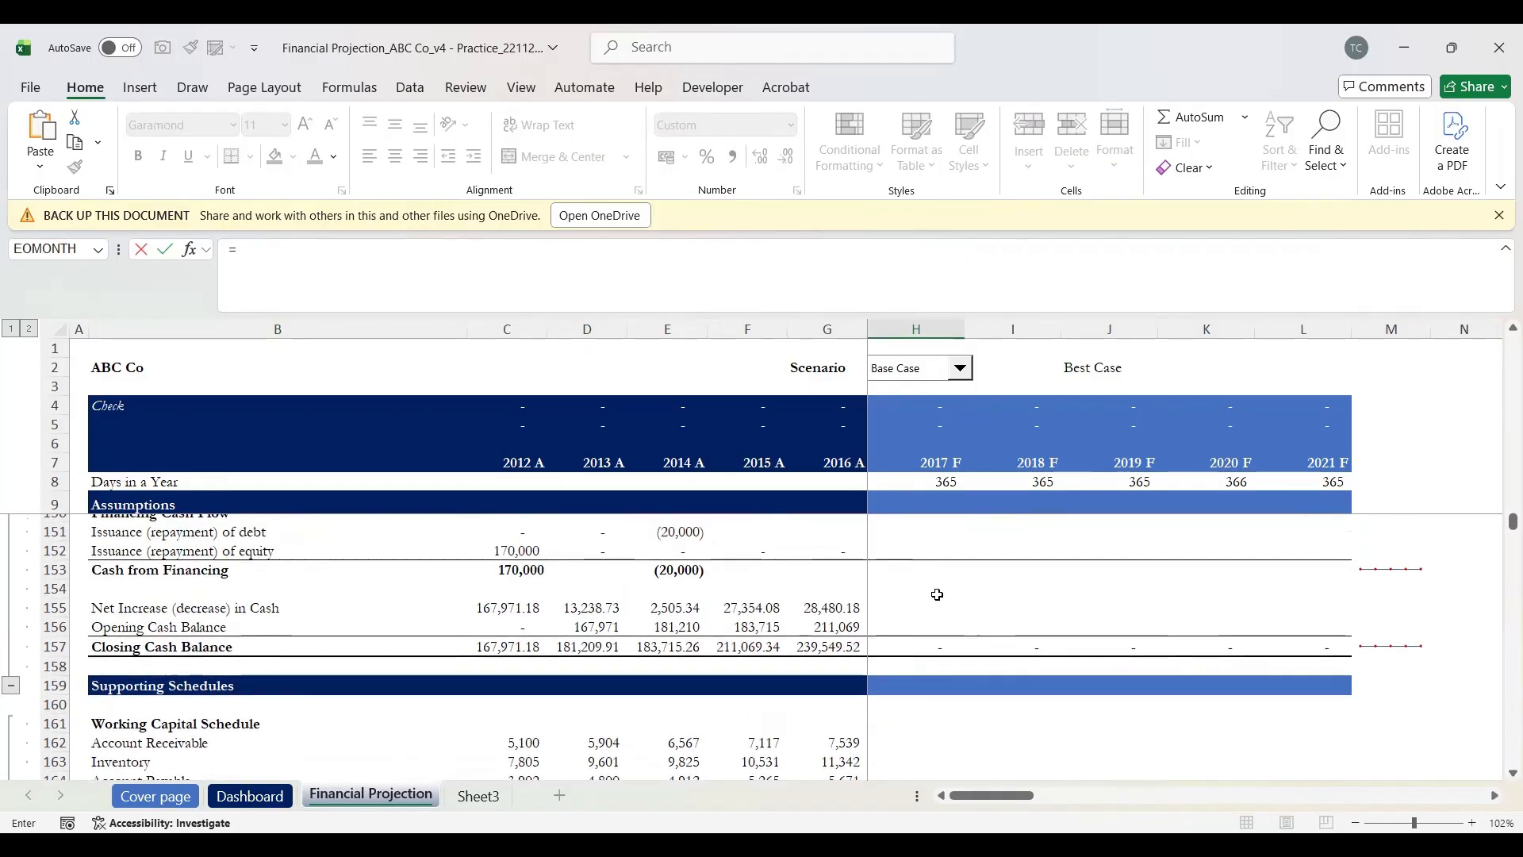
pyautogui.scroll(4, 937, 594)
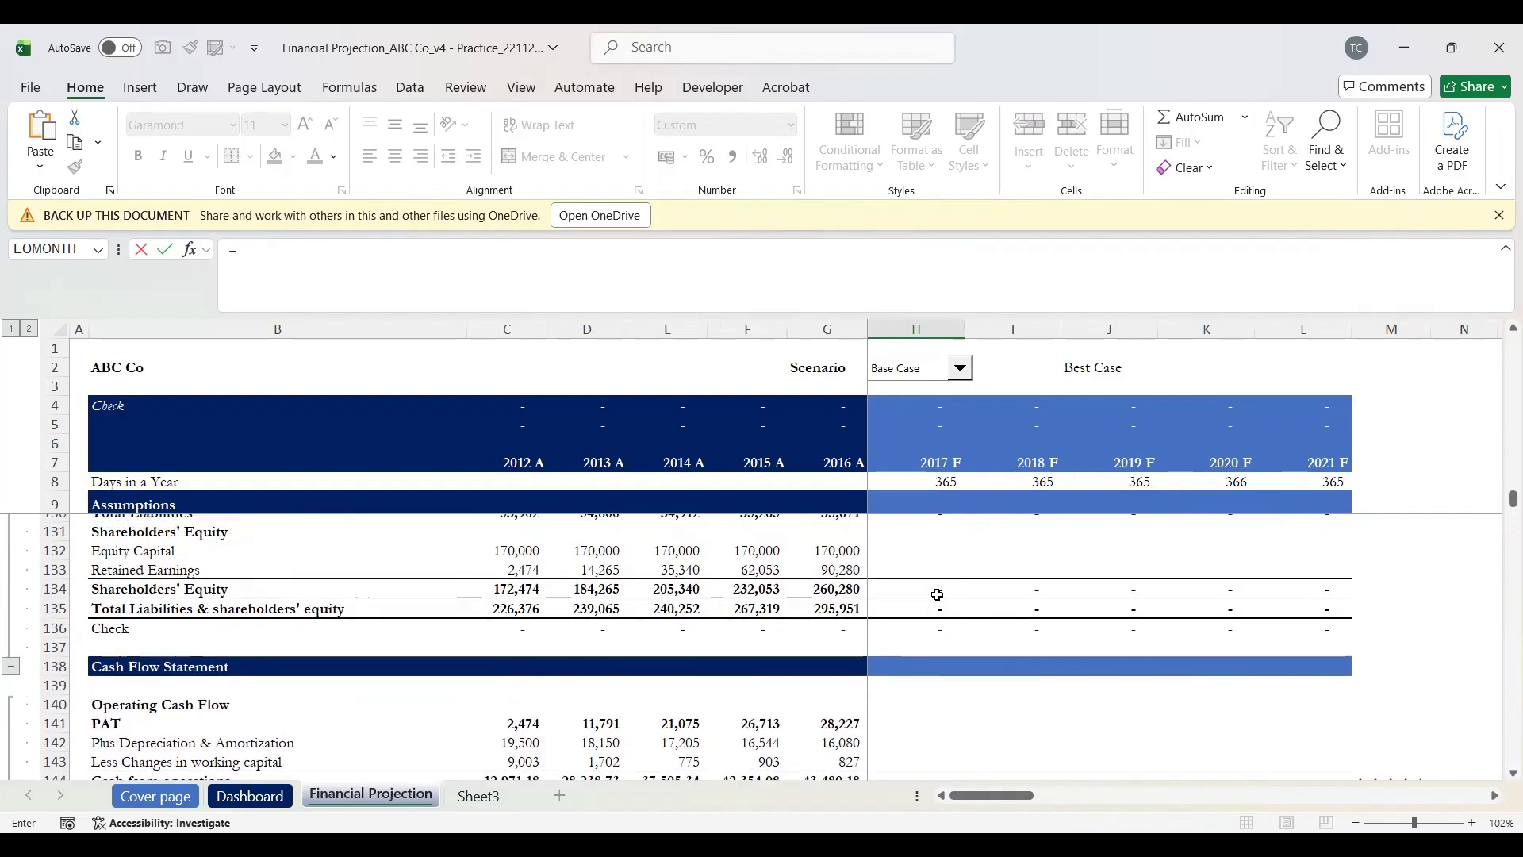
pyautogui.scroll(3, 937, 594)
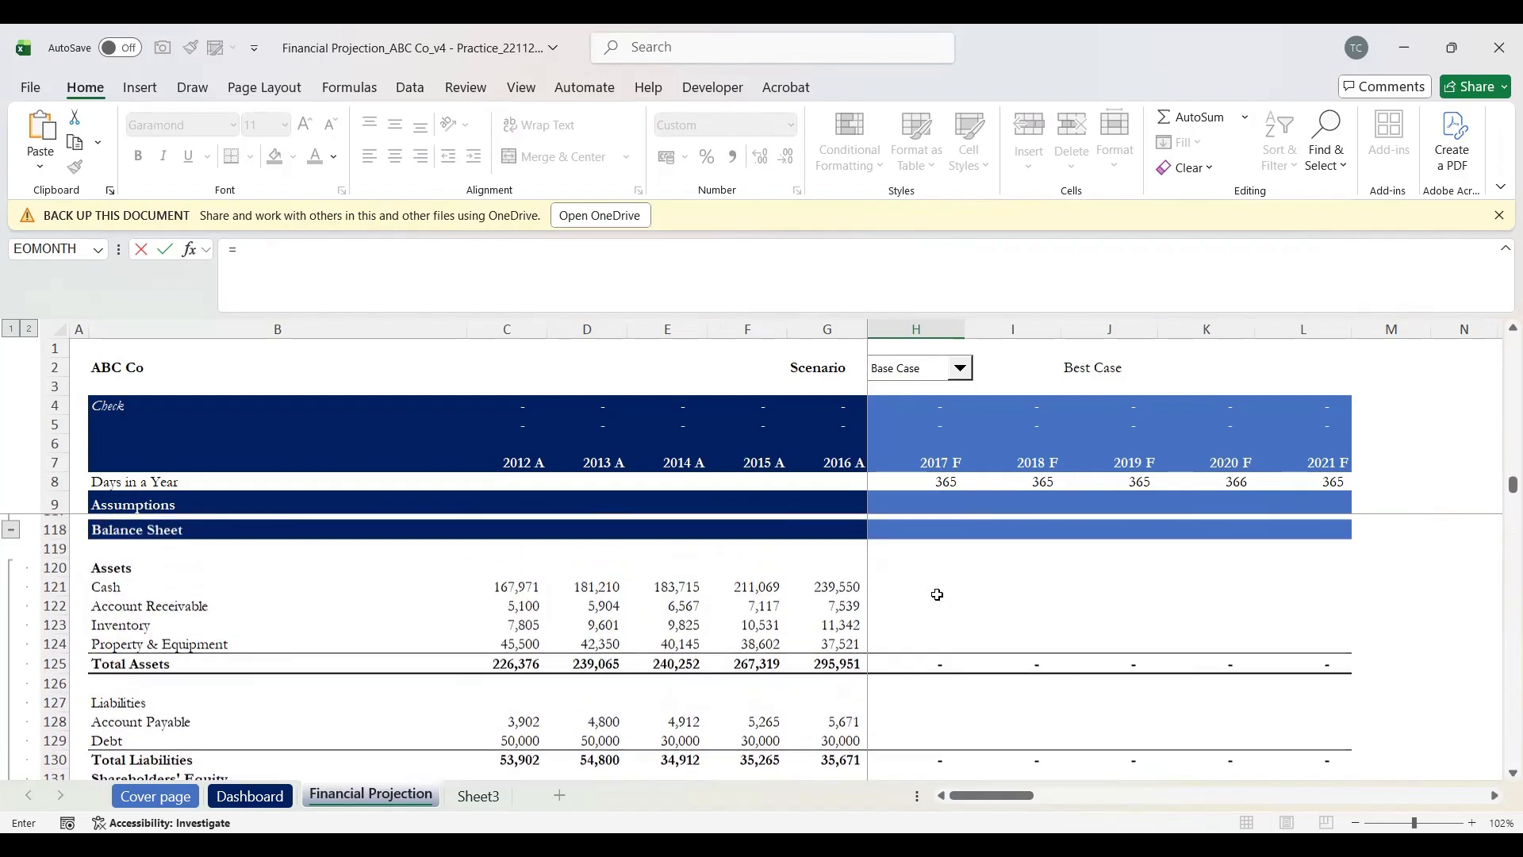
pyautogui.scroll(1, 937, 594)
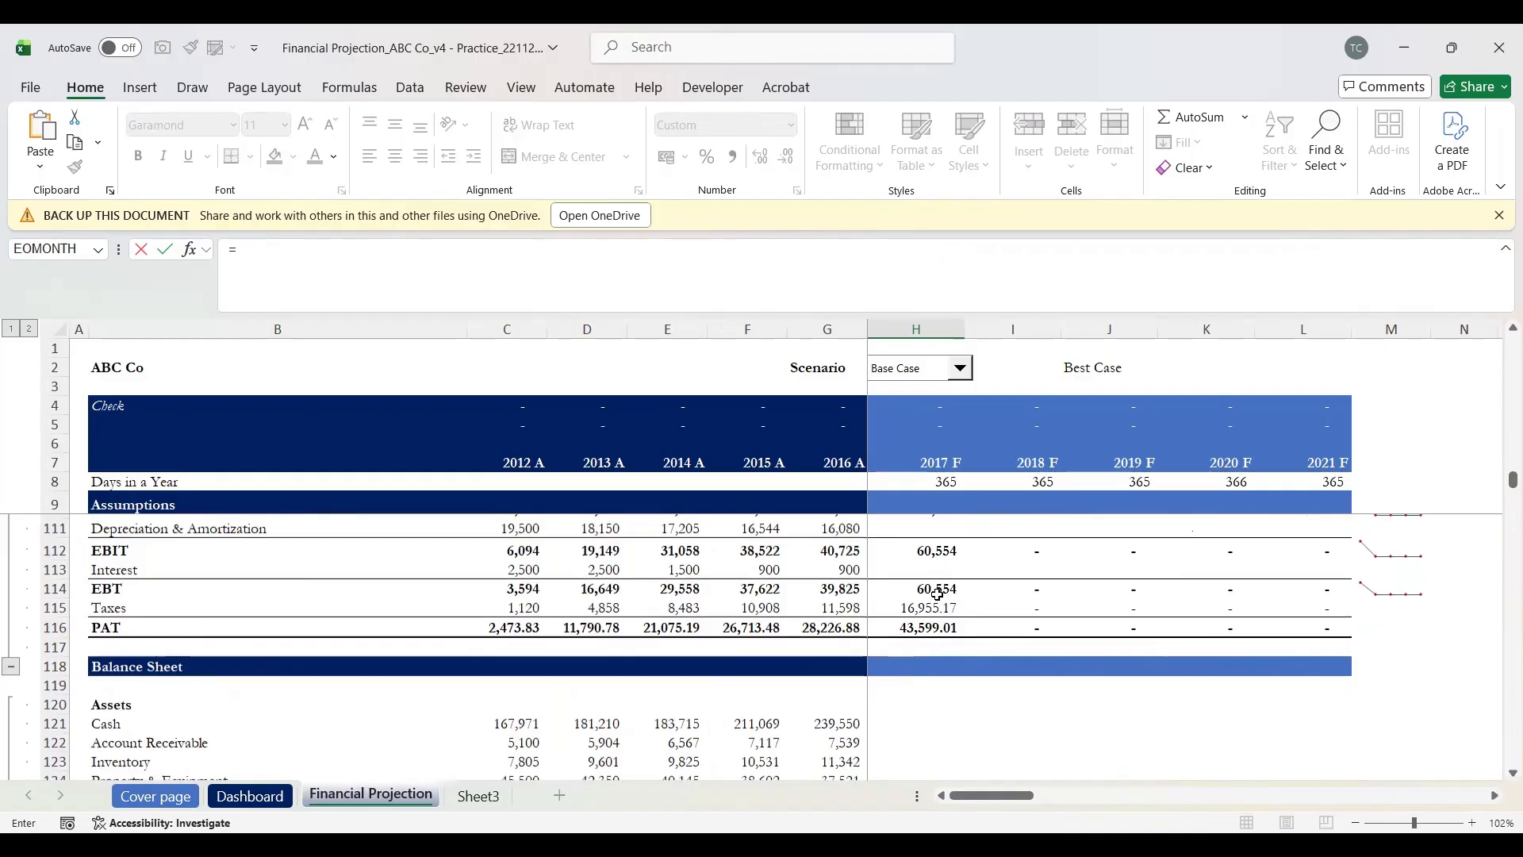
pyautogui.scroll(1, 937, 594)
pyautogui.scroll(-4, 937, 599)
pyautogui.scroll(4, 937, 603)
pyautogui.scroll(7, 937, 603)
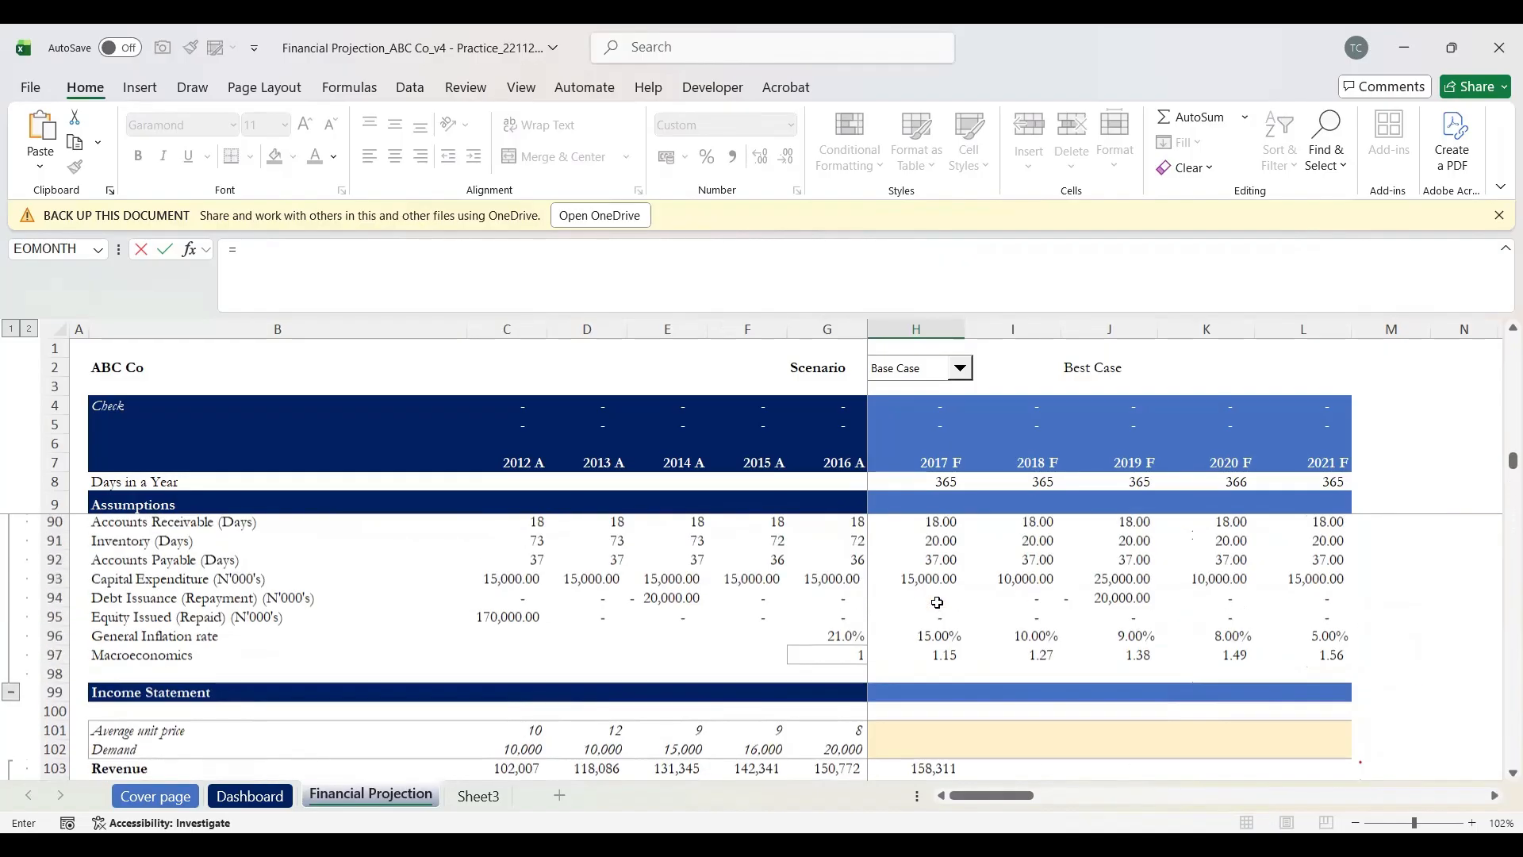
pyautogui.scroll(1, 936, 602)
pyautogui.scroll(-1, 938, 598)
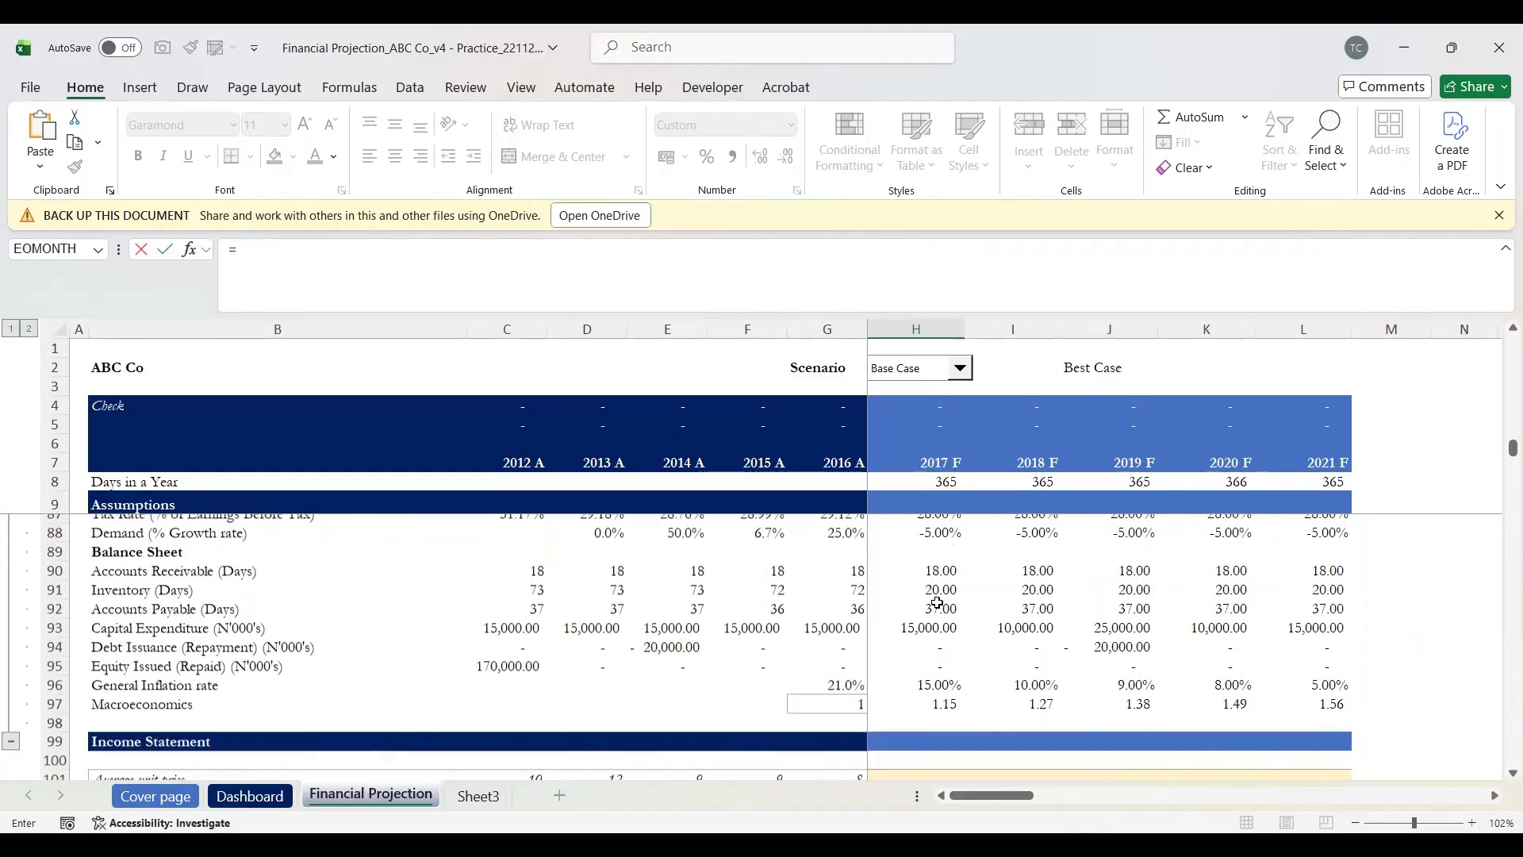
pyautogui.click(144, 630)
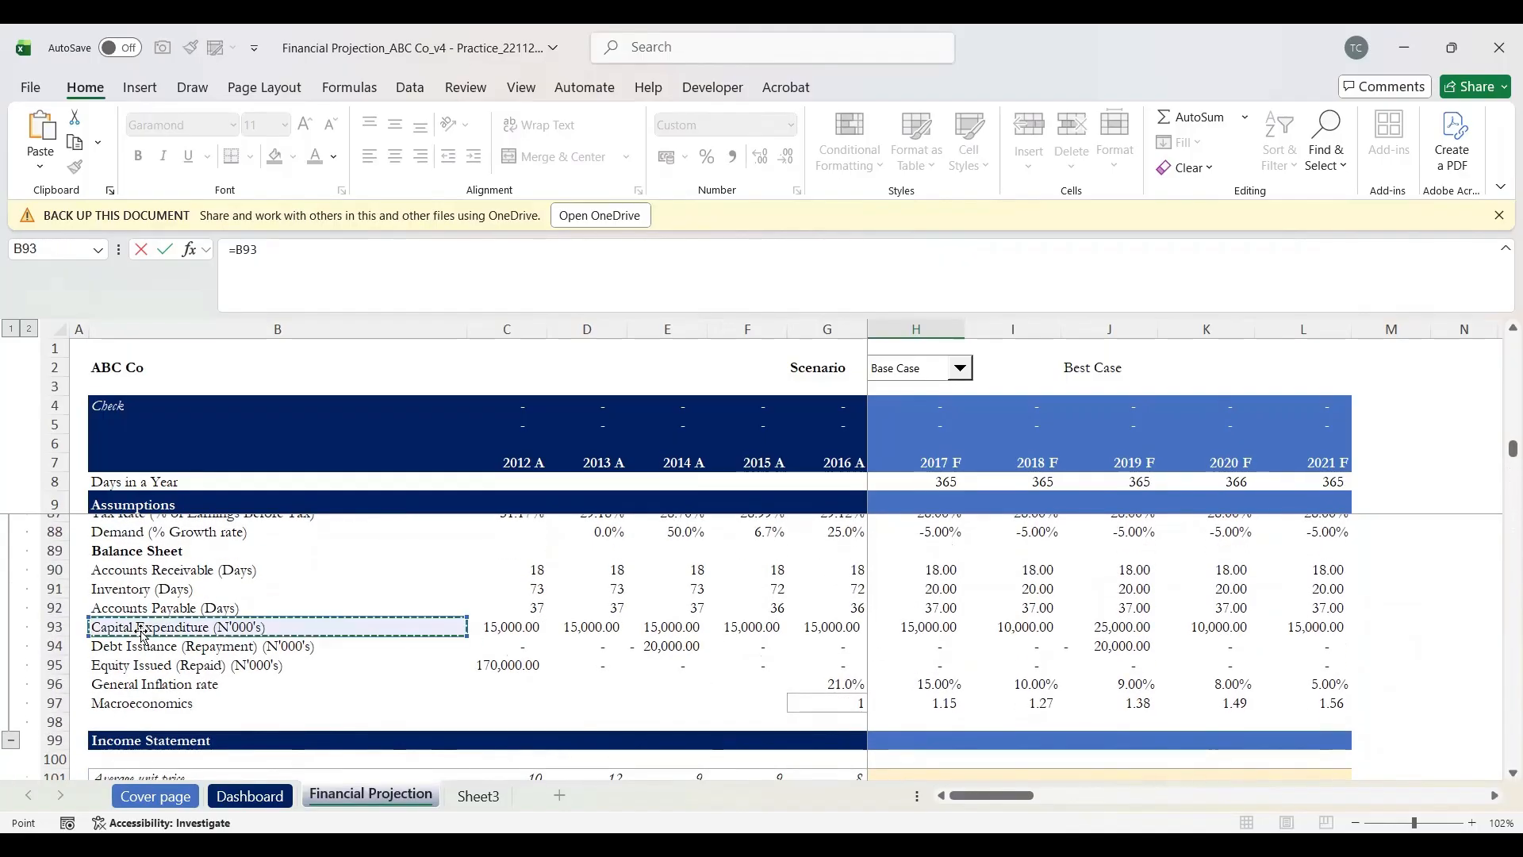
pyautogui.press('Right')
pyautogui.press('Right')
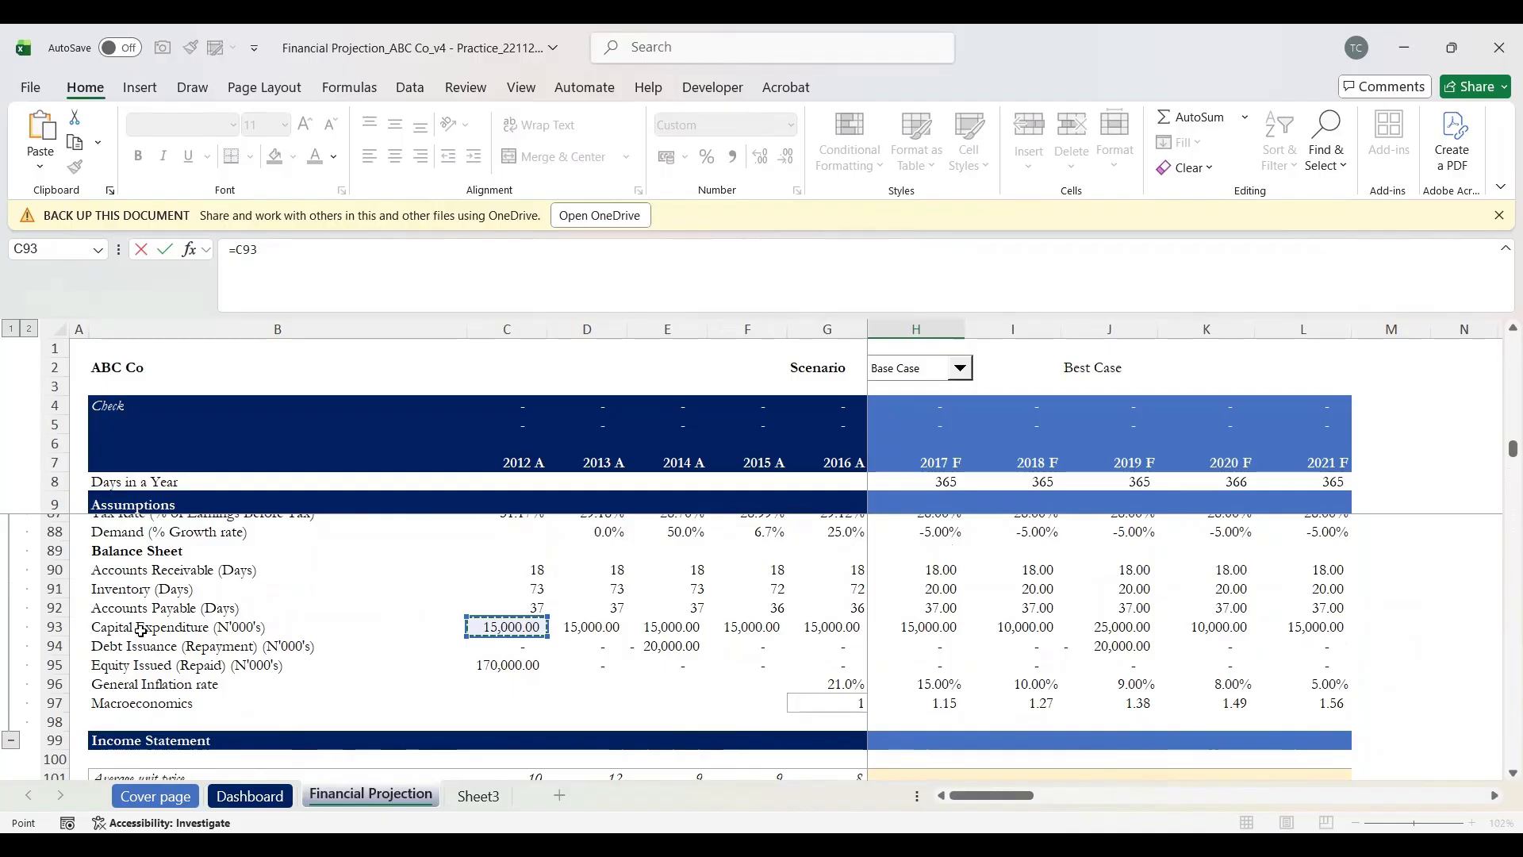
pyautogui.press('Right')
pyautogui.press('Right')
pyautogui.press('Right')
pyautogui.press('Right')
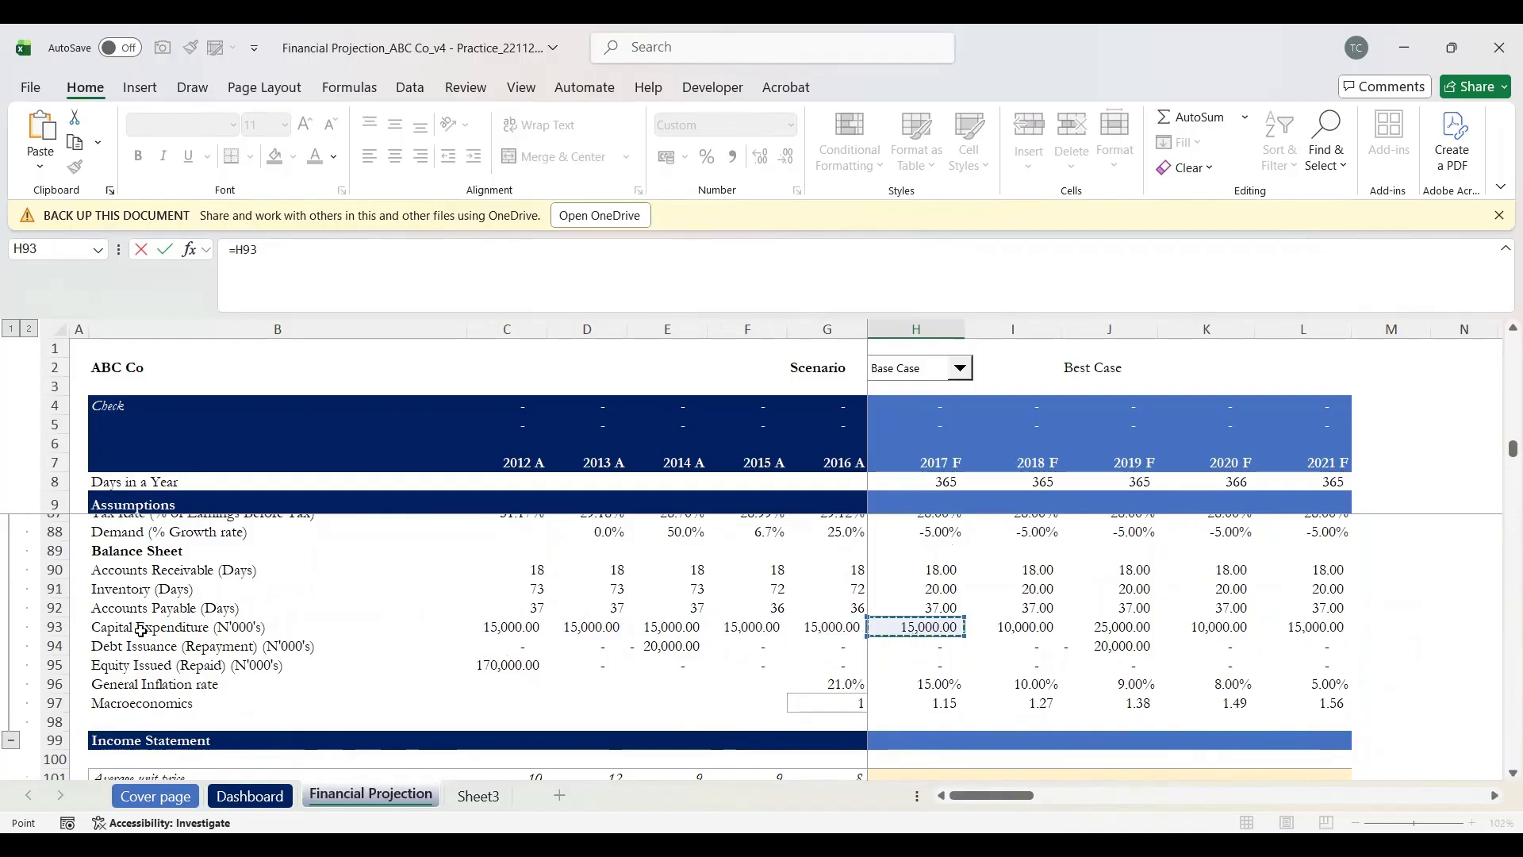
pyautogui.press('Return')
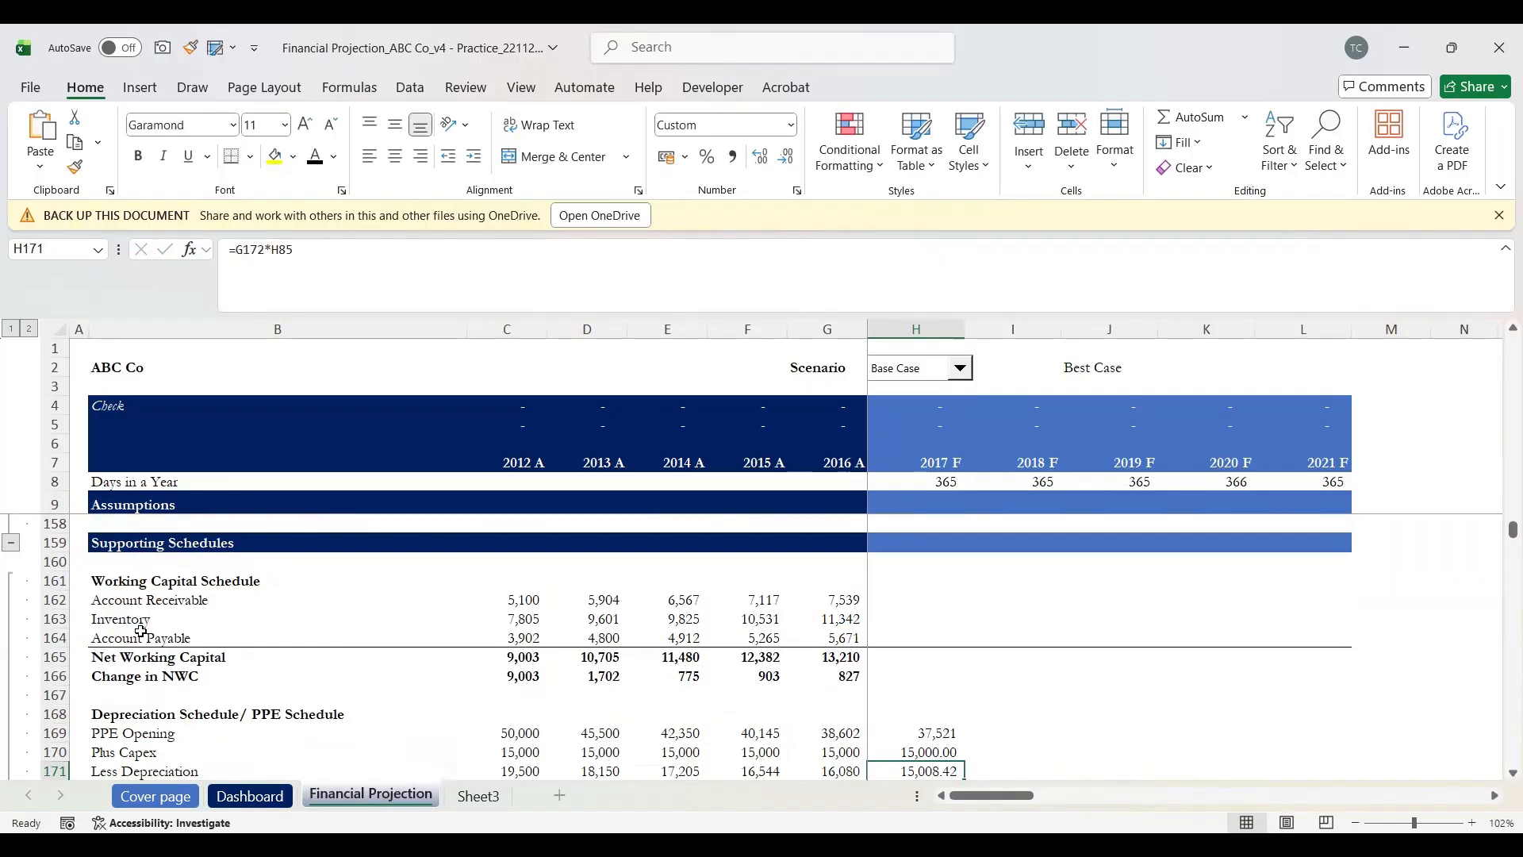
# Step: Enter =H169+H170-H171 in H172 for 2017 PPE Closing, showing 37,513
pyautogui.scroll(-1, 142, 630)
pyautogui.press('Up')
pyautogui.press('Up')
pyautogui.press('Down')
pyautogui.press('Down')
pyautogui.press('Down')
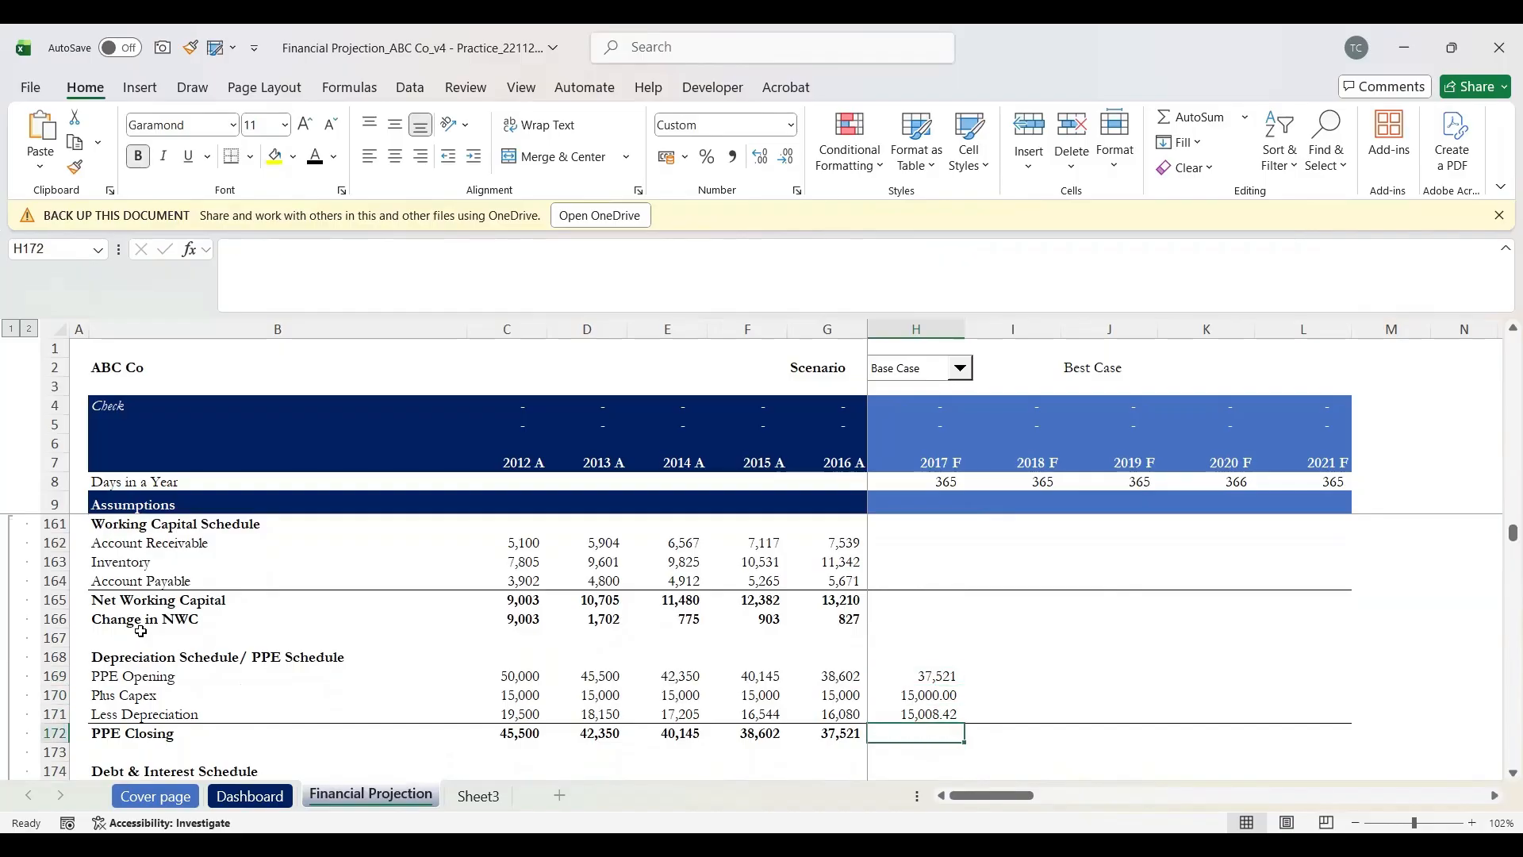
pyautogui.write('=')
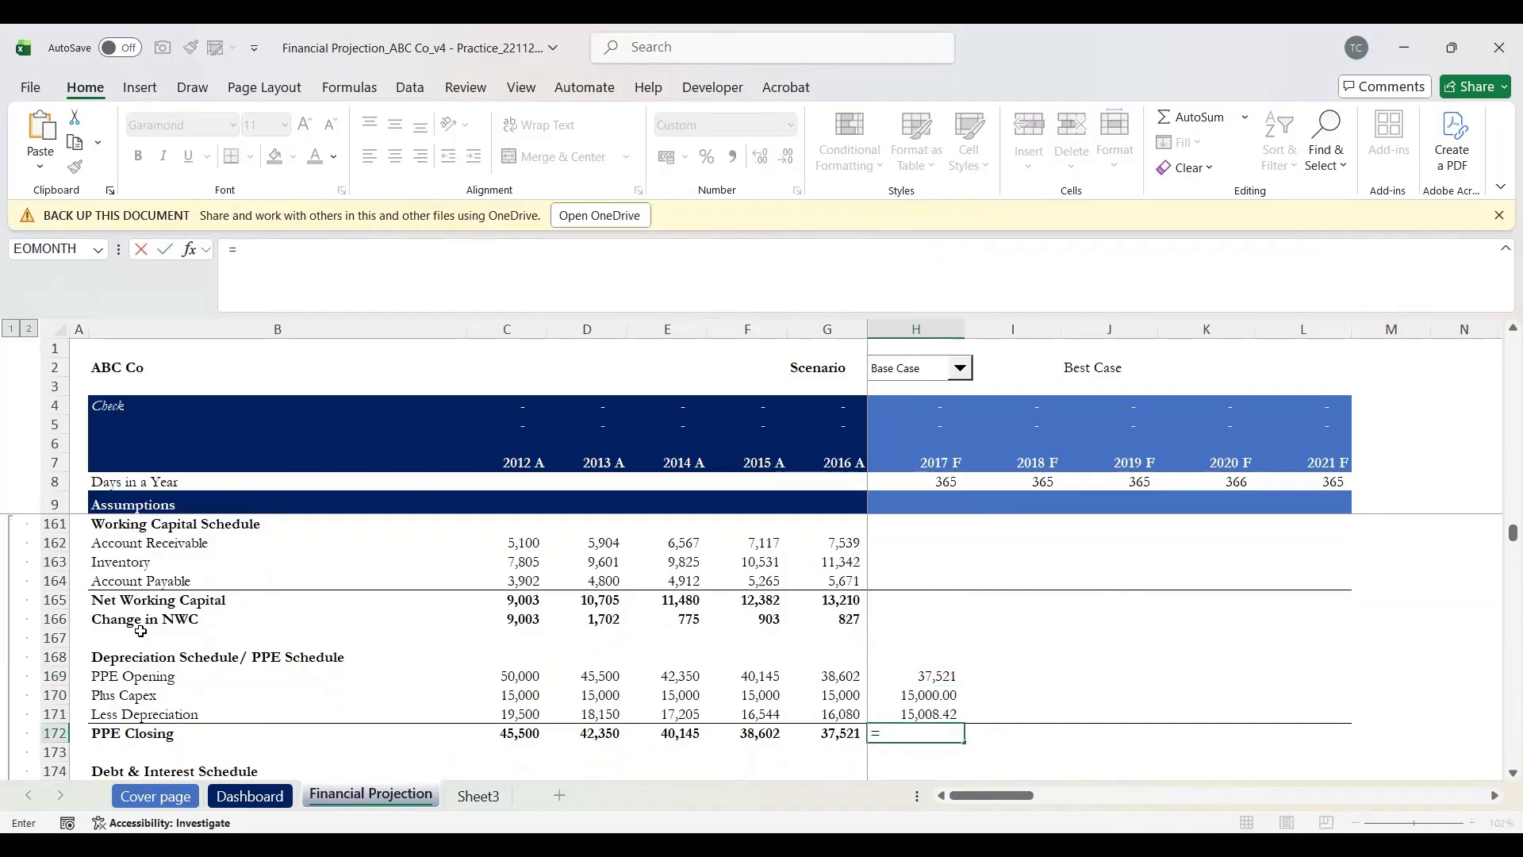
pyautogui.press('Up')
pyautogui.press('Up')
pyautogui.press('Up')
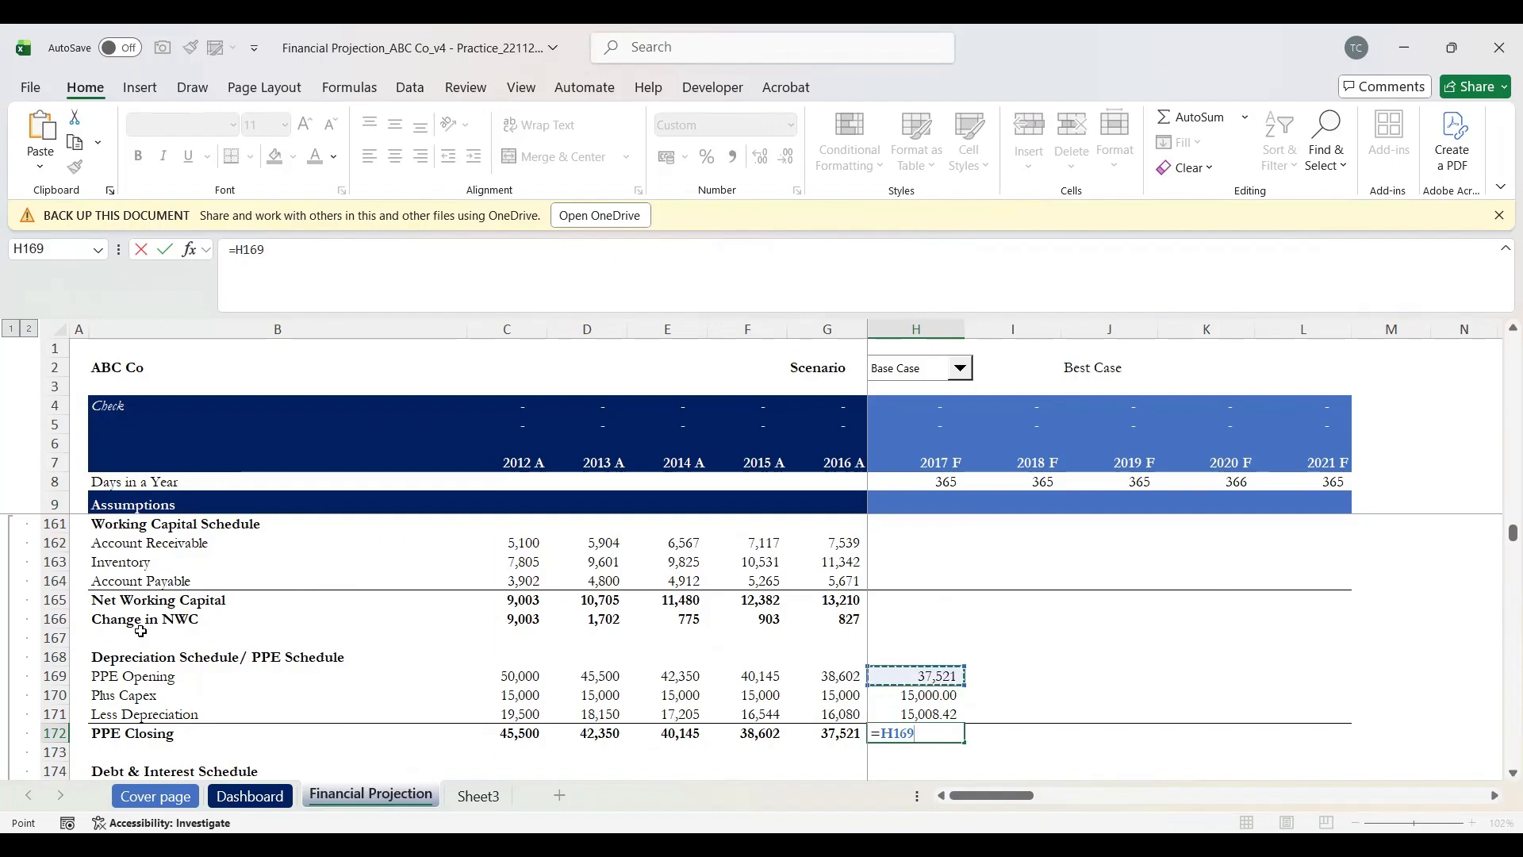
pyautogui.write('+')
pyautogui.press('Up')
pyautogui.press('Up')
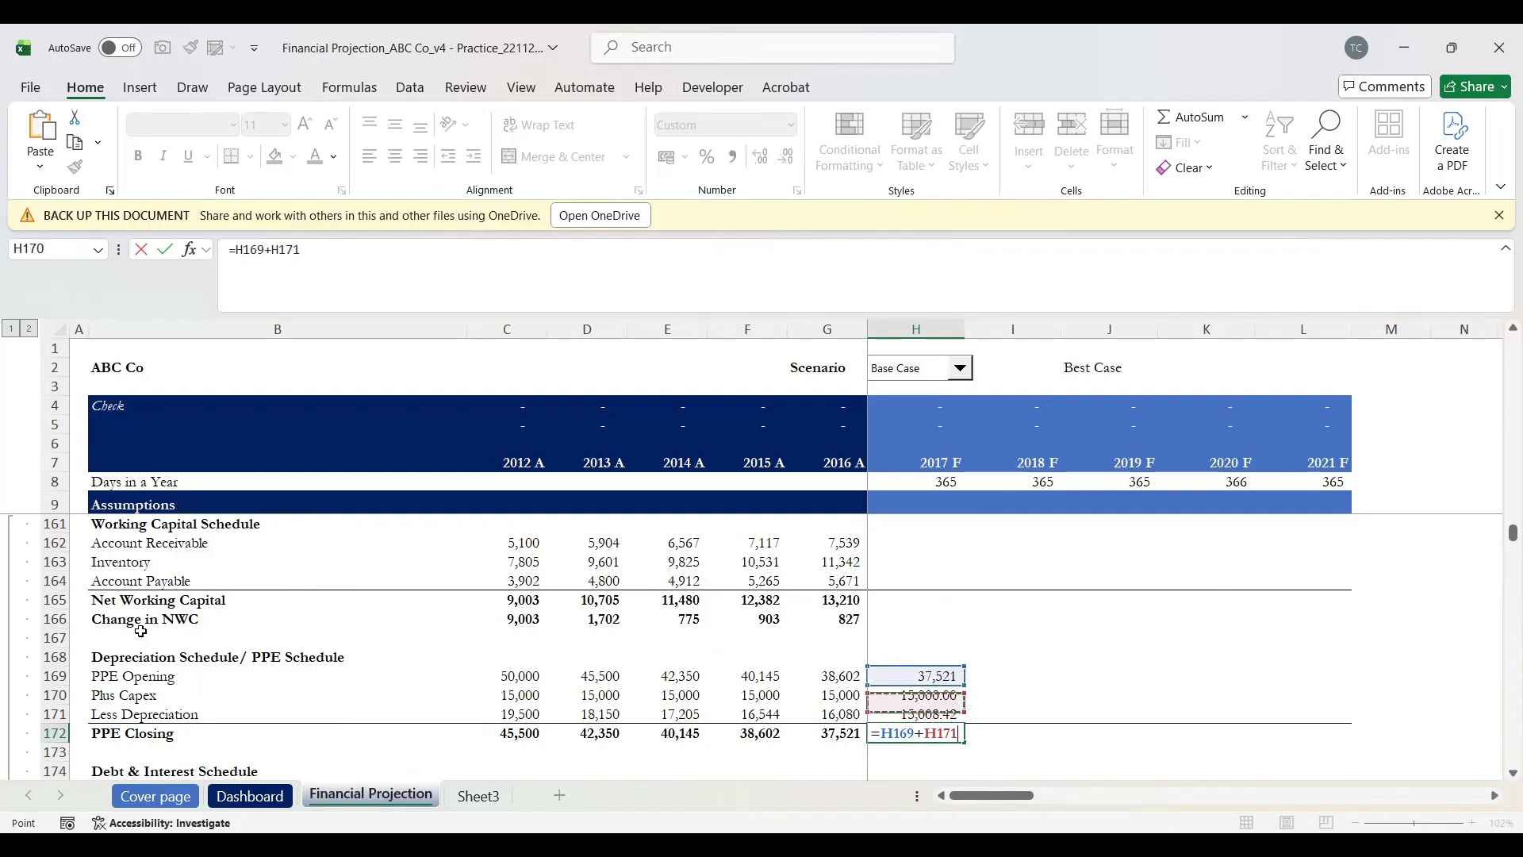
pyautogui.write('-')
pyautogui.press('Up')
pyautogui.press('Return')
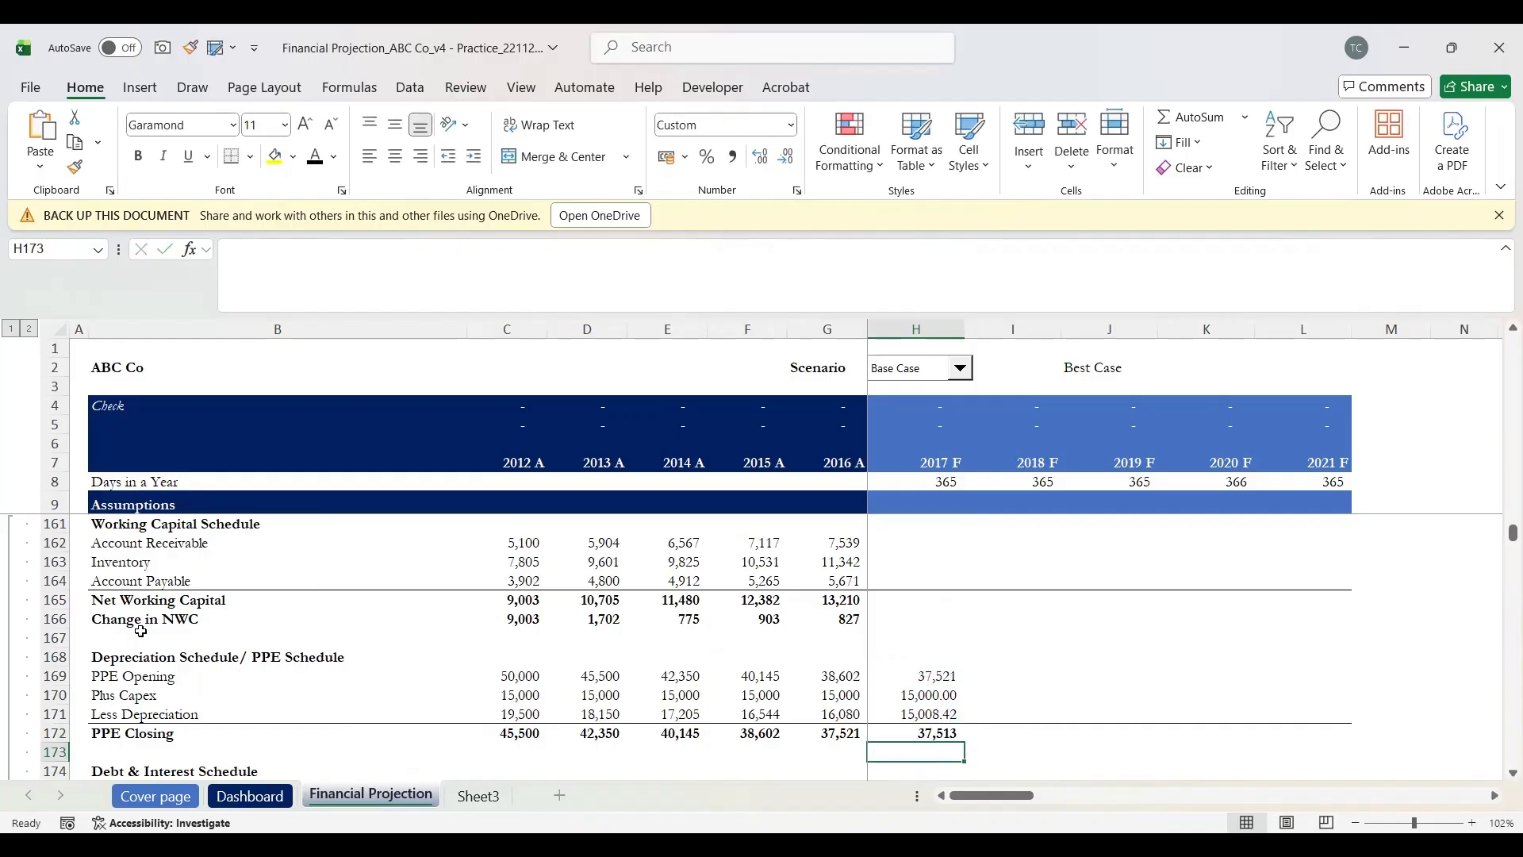
# Step: Fill the PPE schedule formulas in H169:L172 right through 2021 F
pyautogui.press('Up')
pyautogui.press('Up')
pyautogui.press('Up')
pyautogui.press('Up')
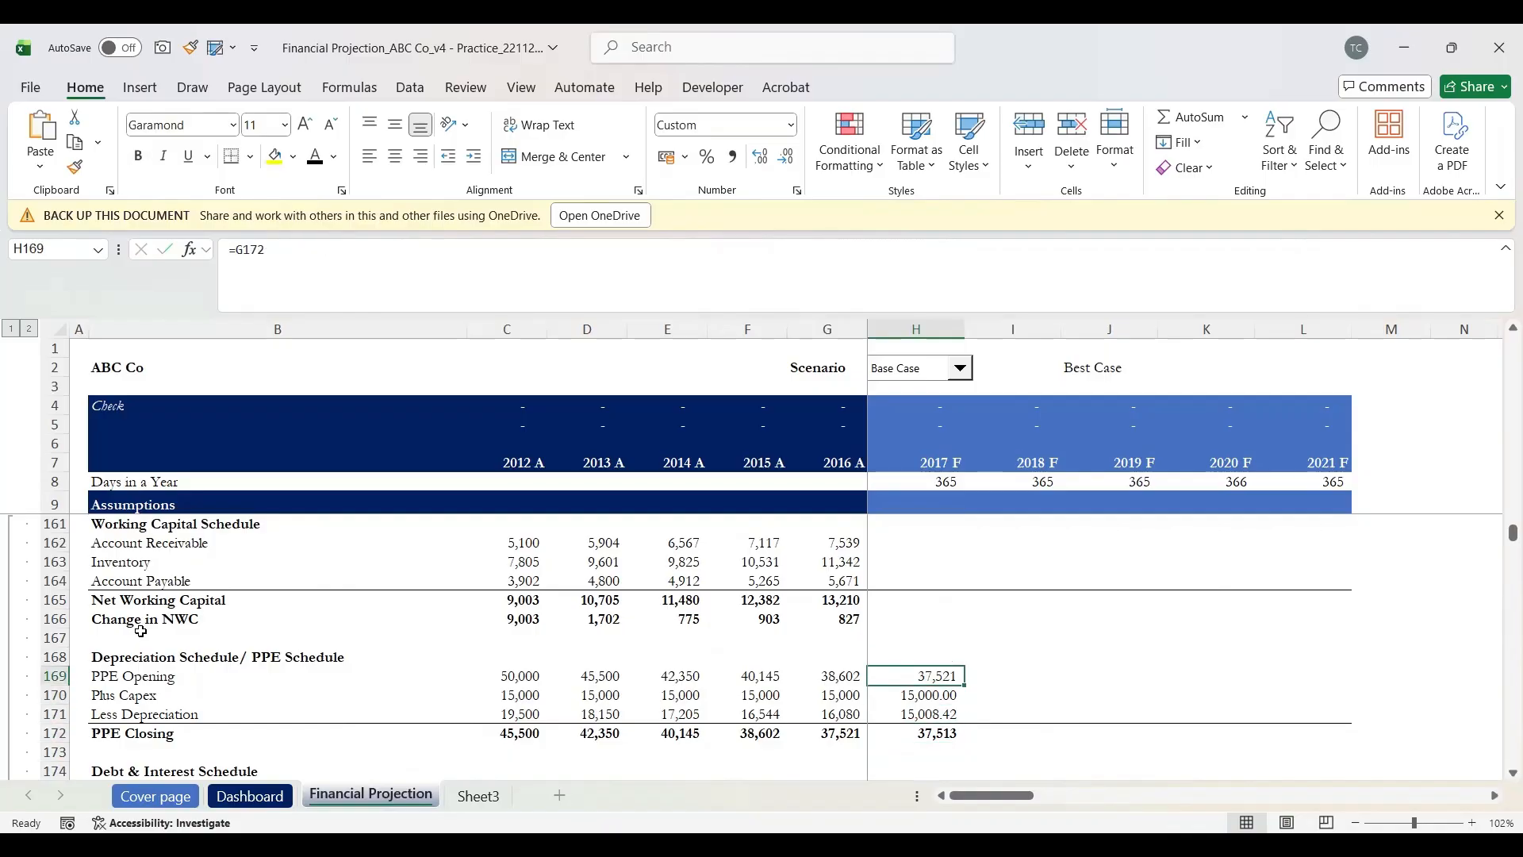
pyautogui.hotkey('shift', 'Down')
pyautogui.hotkey('shift', 'Down')
pyautogui.hotkey('shift', 'Down')
pyautogui.hotkey('shift', 'Right')
pyautogui.hotkey('shift', 'Right')
pyautogui.hotkey('shift', 'Right')
pyautogui.hotkey('shift', 'Right')
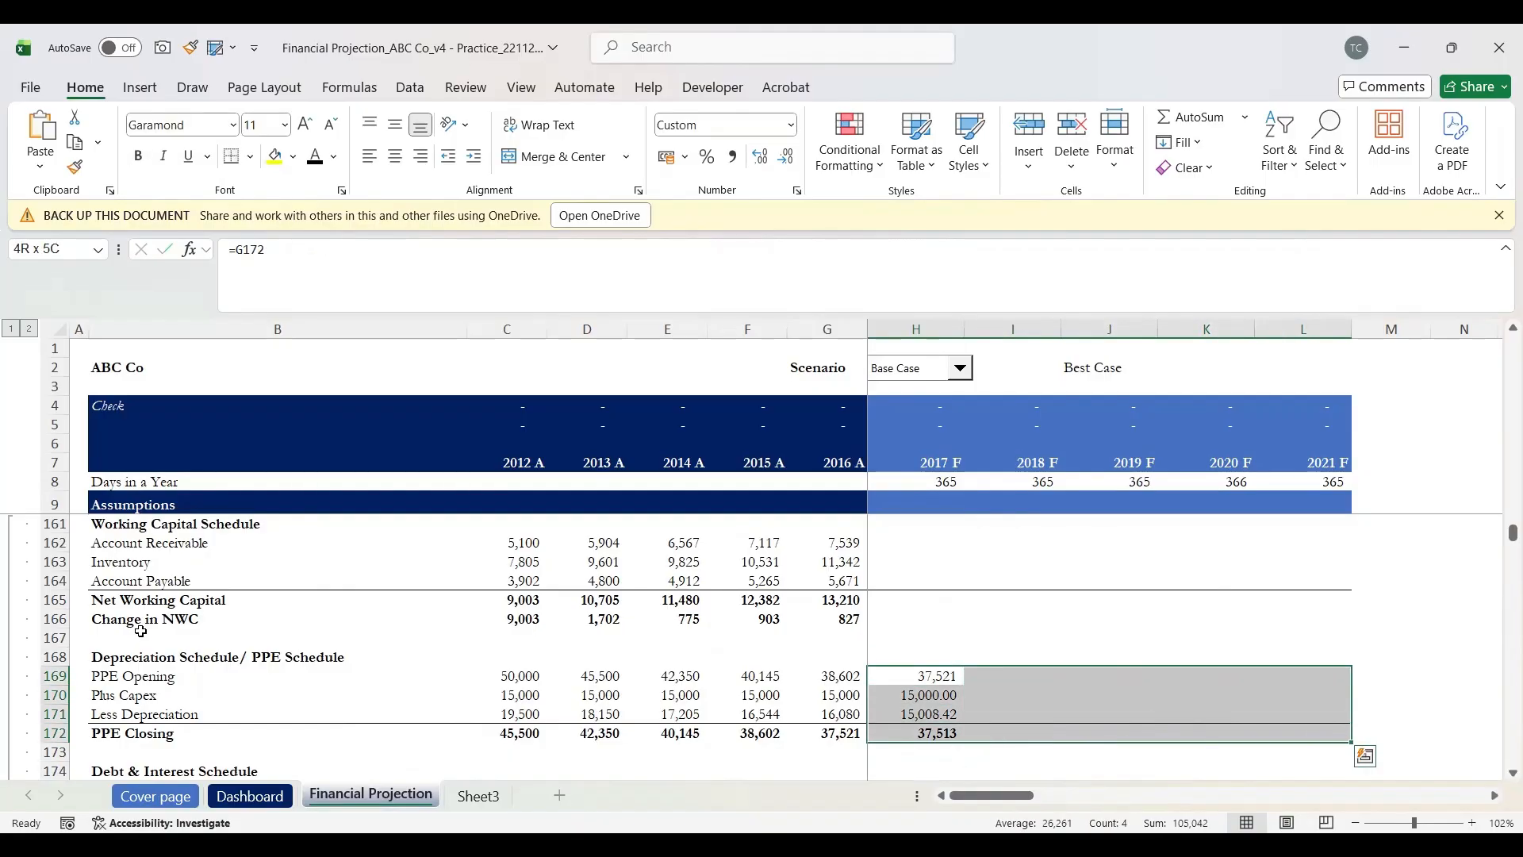
pyautogui.hotkey('ctrl', 'r')
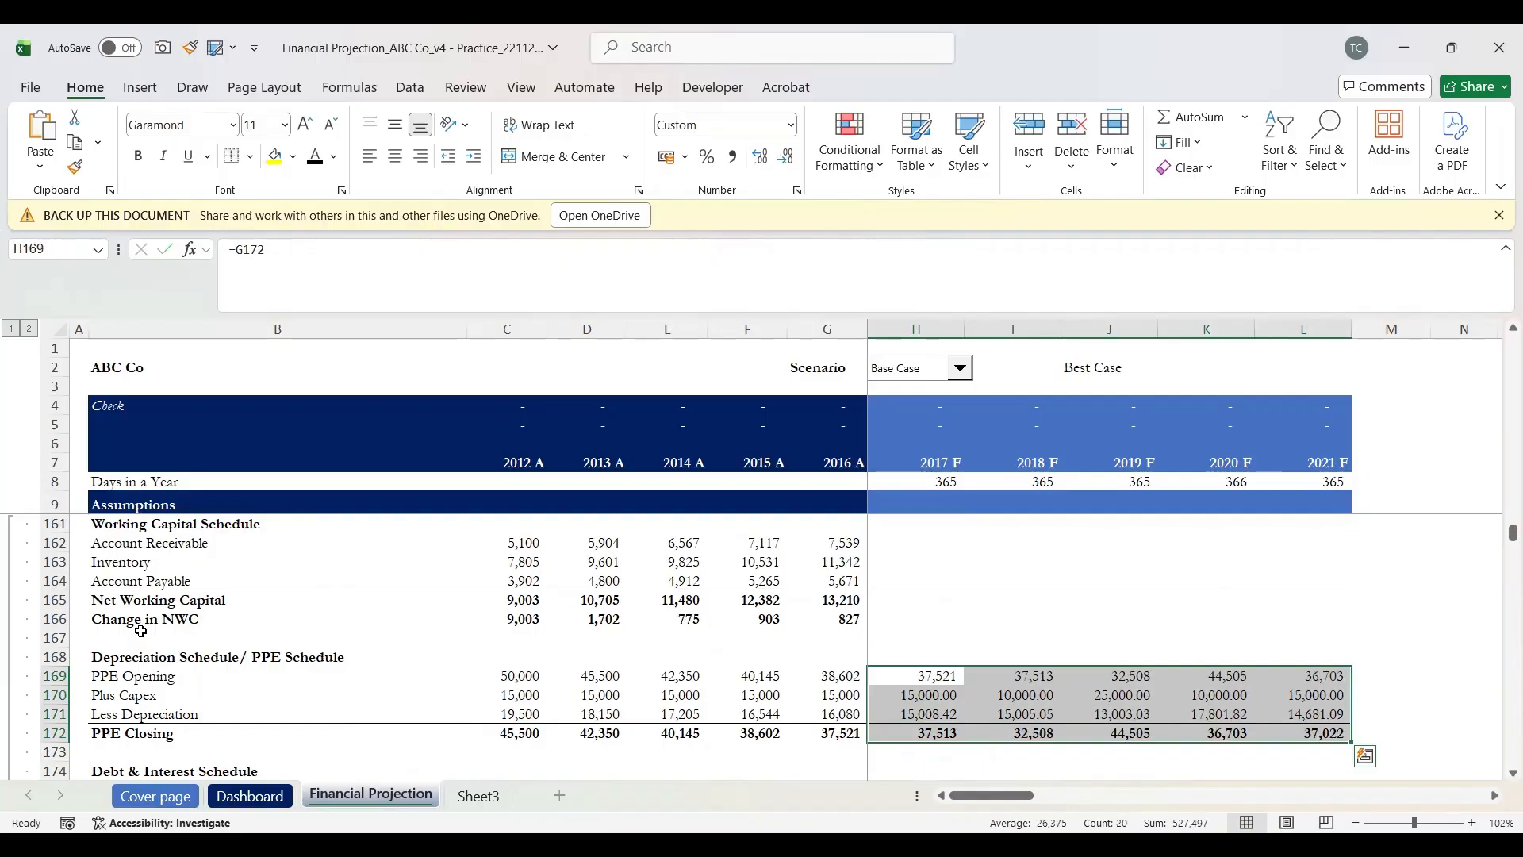
# Step: Link 2017 Depreciation & Amortization in the income statement to the PPE schedule's Less Depreciation
pyautogui.scroll(3, 141, 630)
pyautogui.scroll(12, 141, 631)
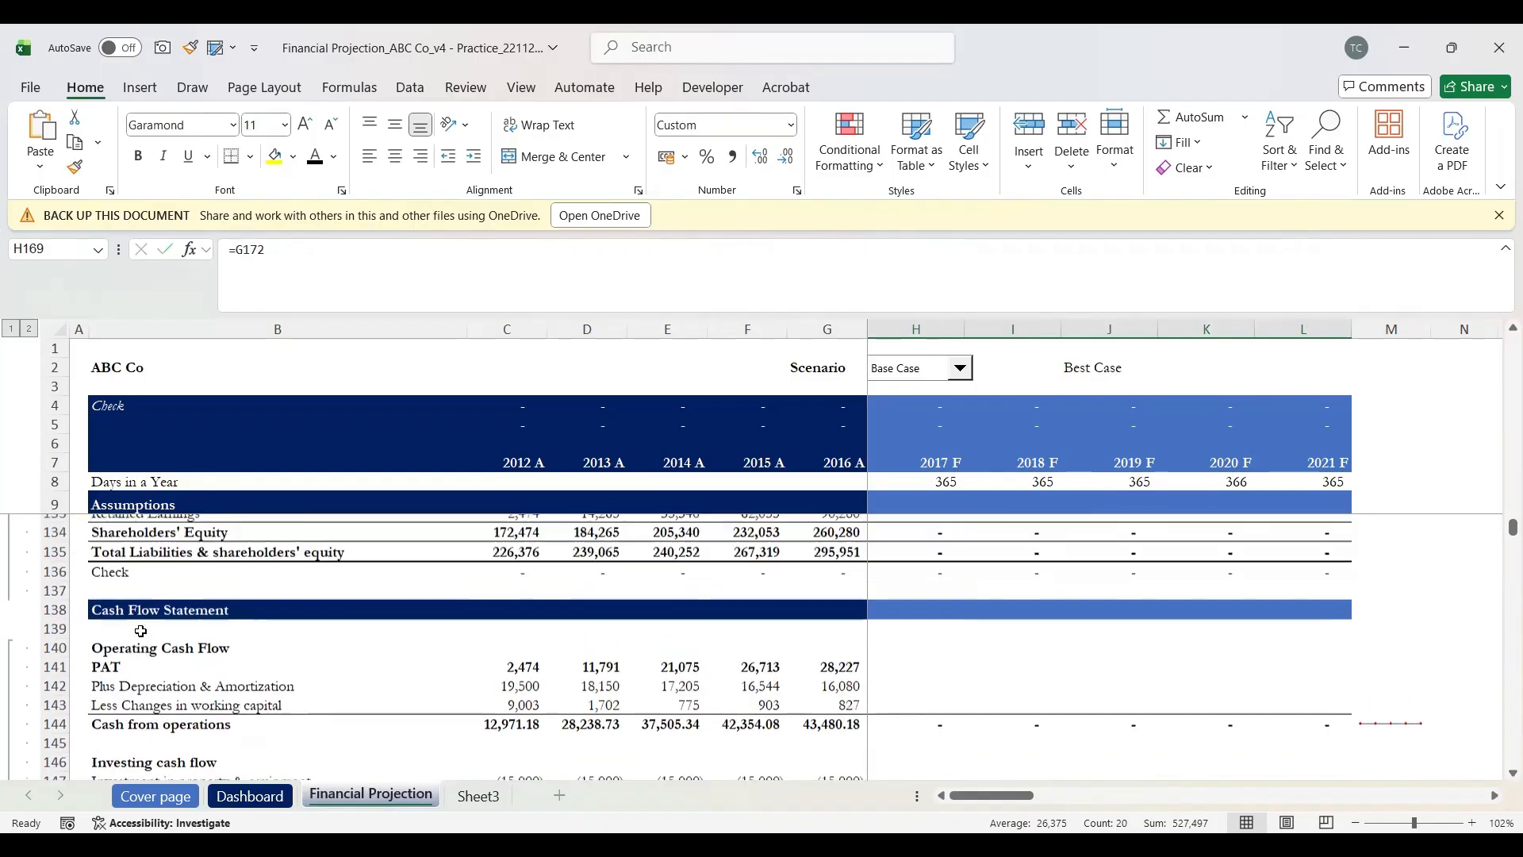
pyautogui.scroll(6, 141, 631)
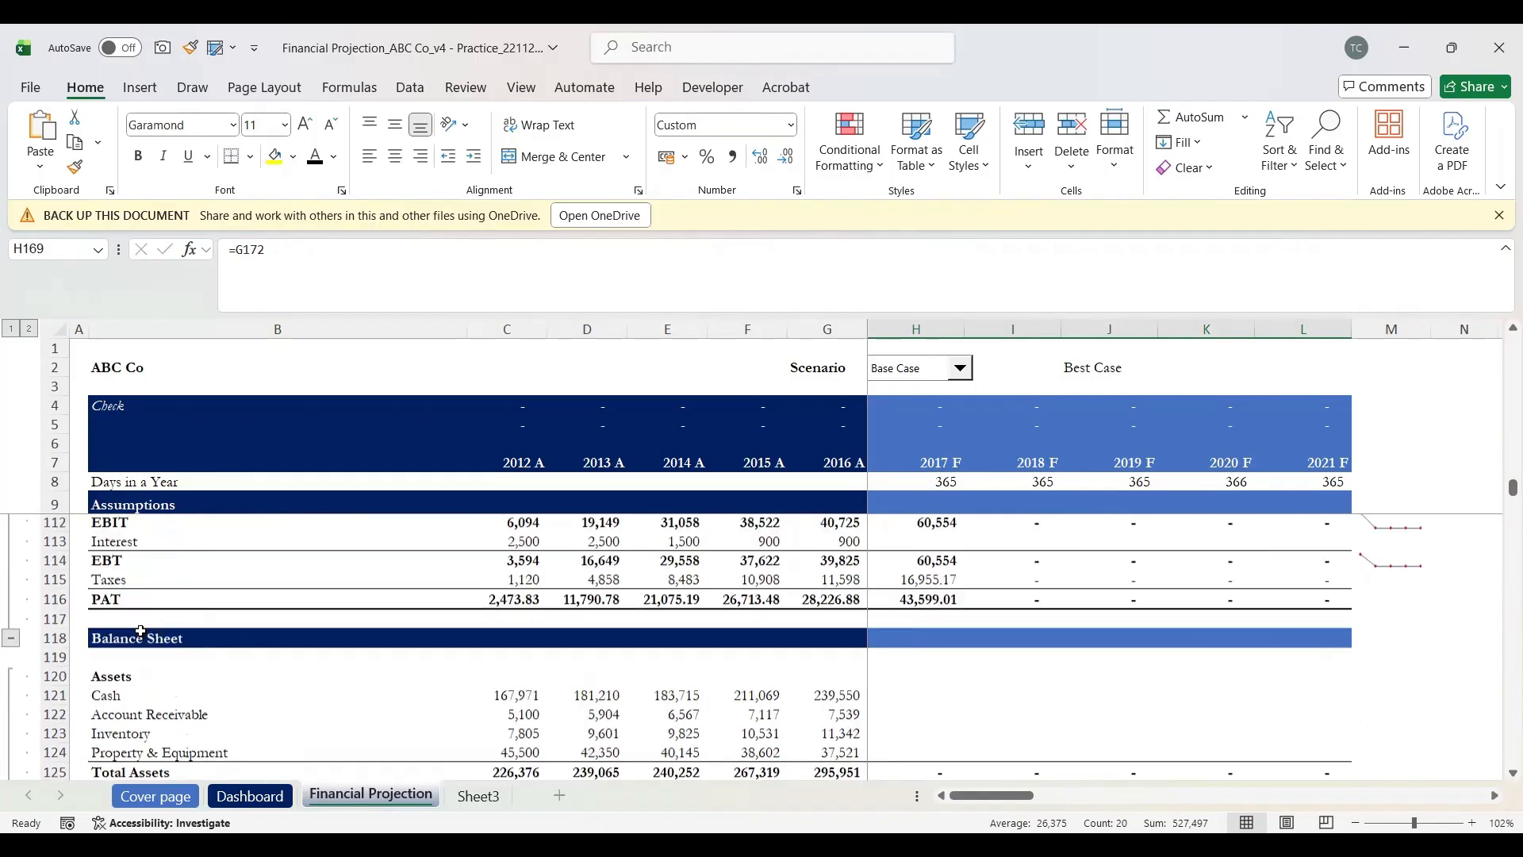
pyautogui.scroll(2, 141, 631)
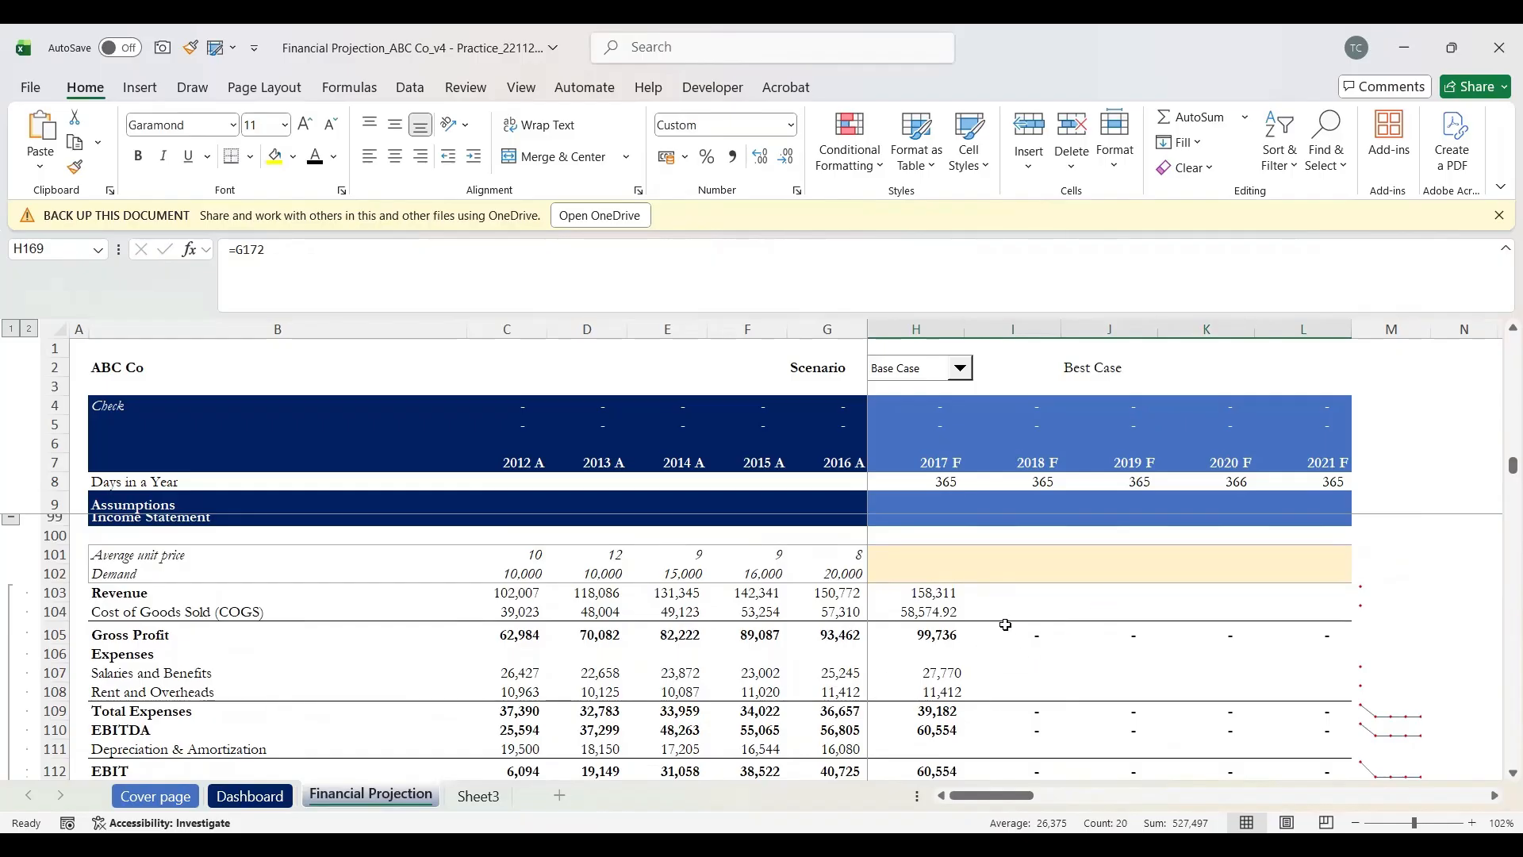
pyautogui.scroll(1, 1003, 618)
pyautogui.scroll(-2, 1009, 639)
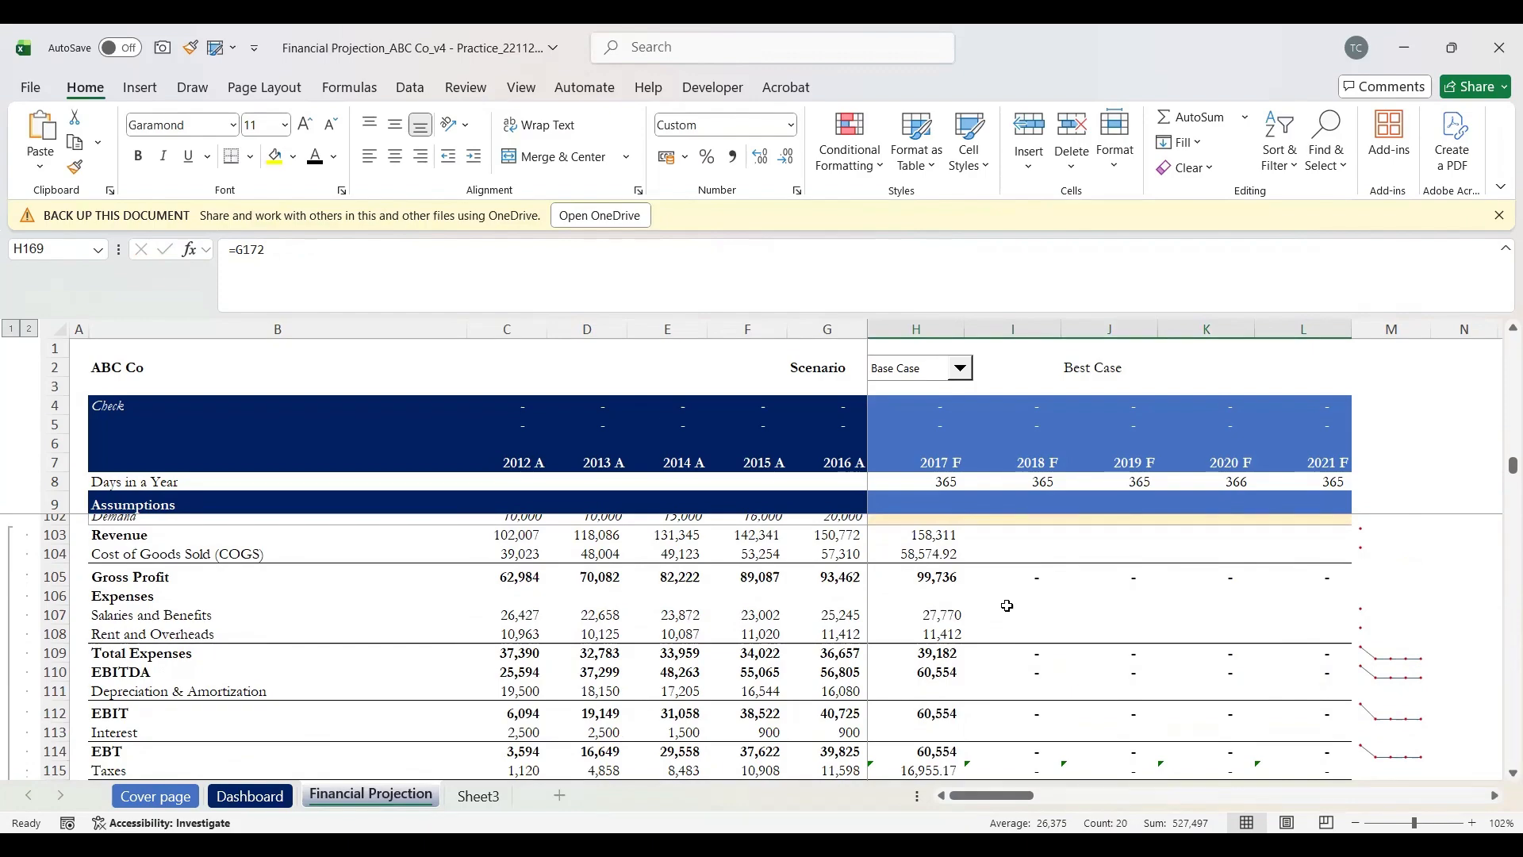
pyautogui.scroll(1, 1007, 606)
pyautogui.scroll(-1, 1007, 606)
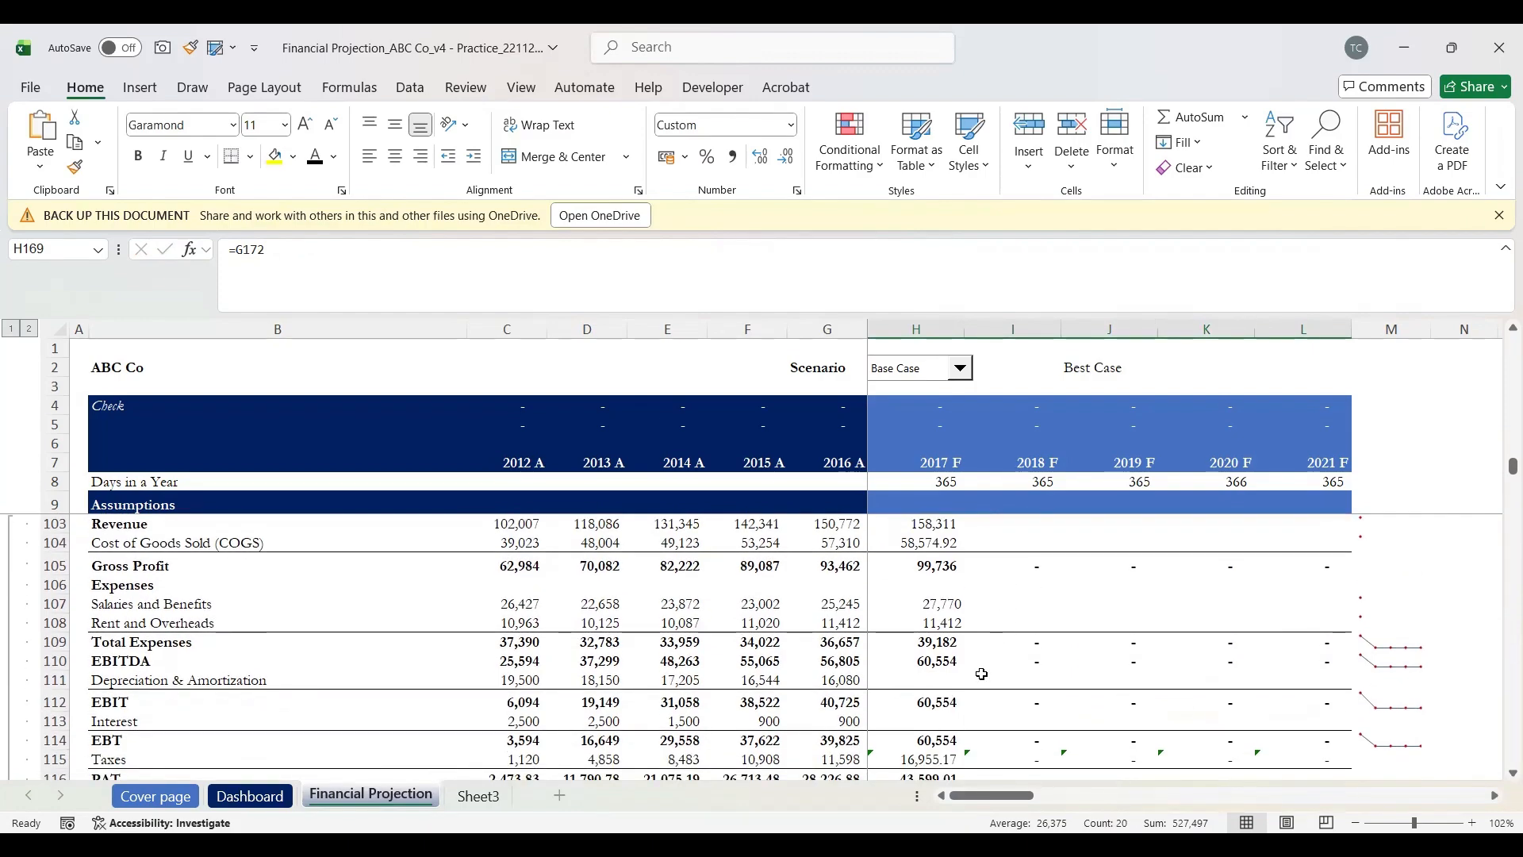
pyautogui.scroll(-2, 982, 674)
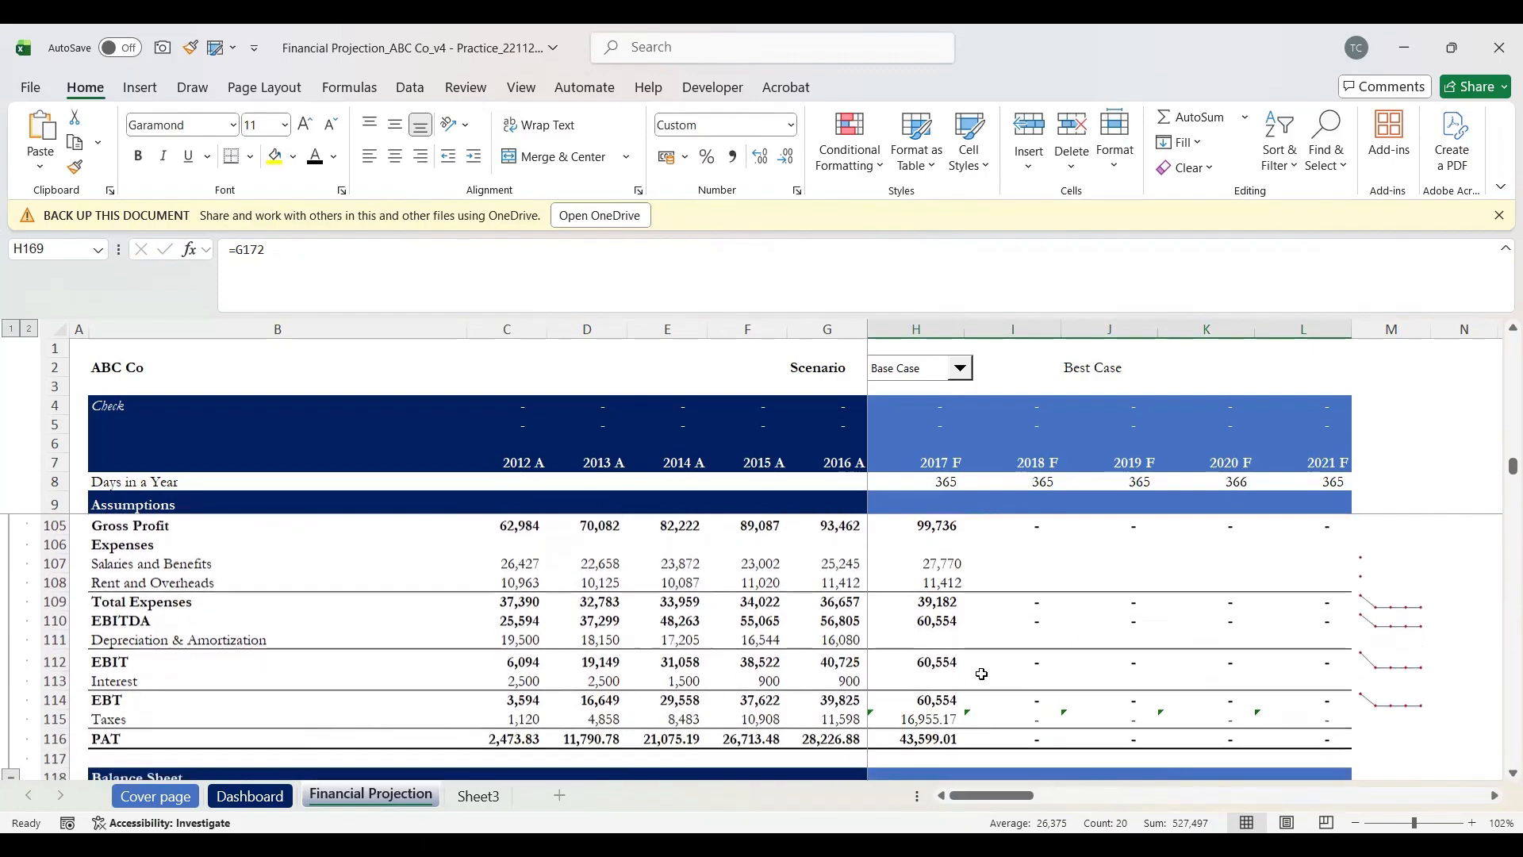
pyautogui.click(931, 643)
pyautogui.write('=')
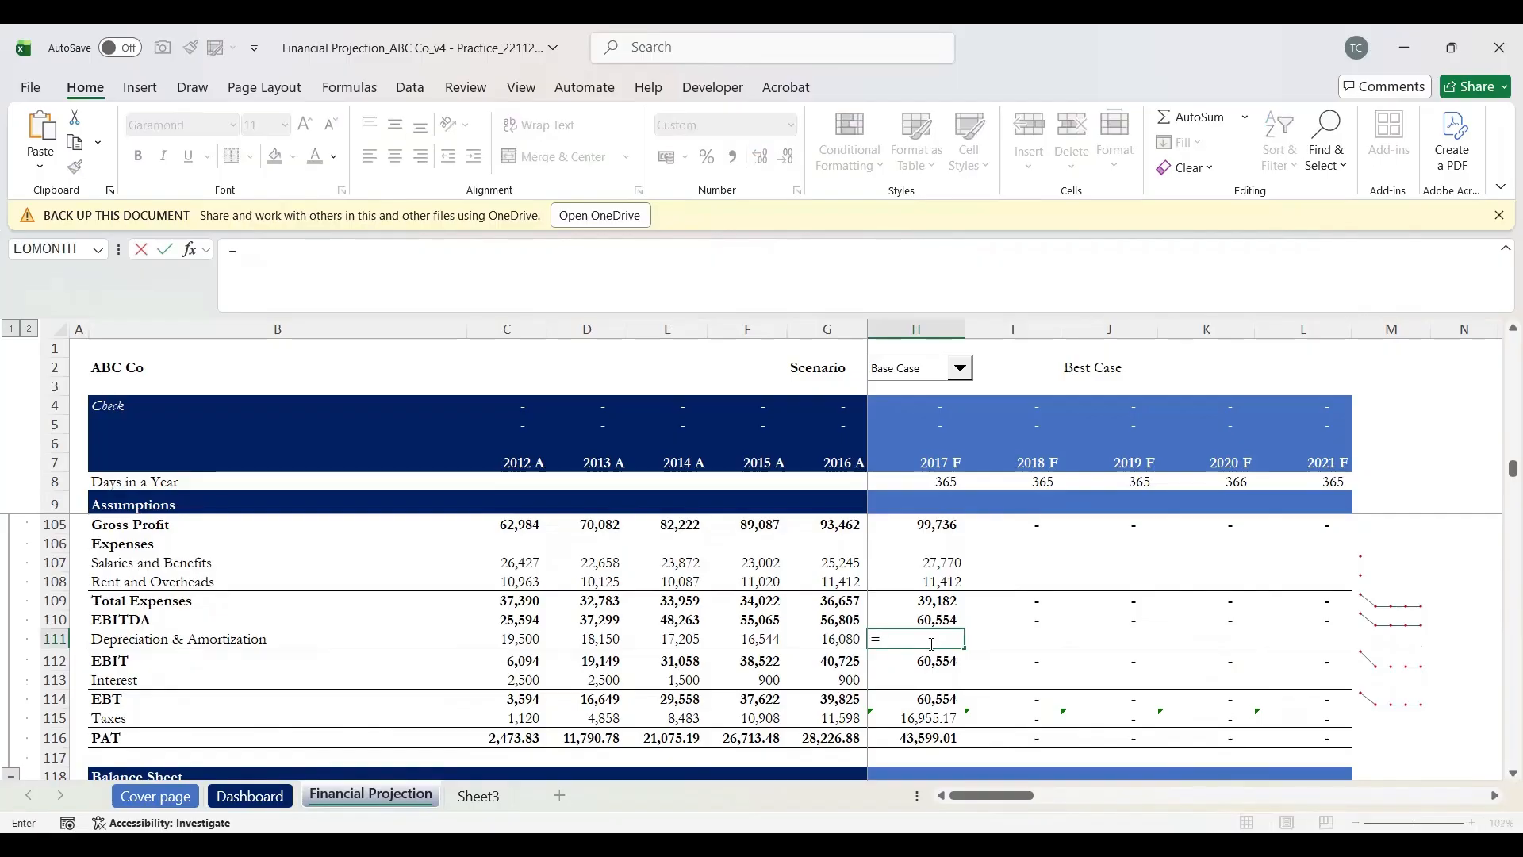
pyautogui.press('Down')
pyautogui.press('Down')
pyautogui.press('Down')
pyautogui.press('Down')
pyautogui.press('Down')
pyautogui.press('Down')
pyautogui.press('Down')
pyautogui.press('Down')
pyautogui.press('Down')
pyautogui.press('Down')
pyautogui.press('Down')
pyautogui.press('Down')
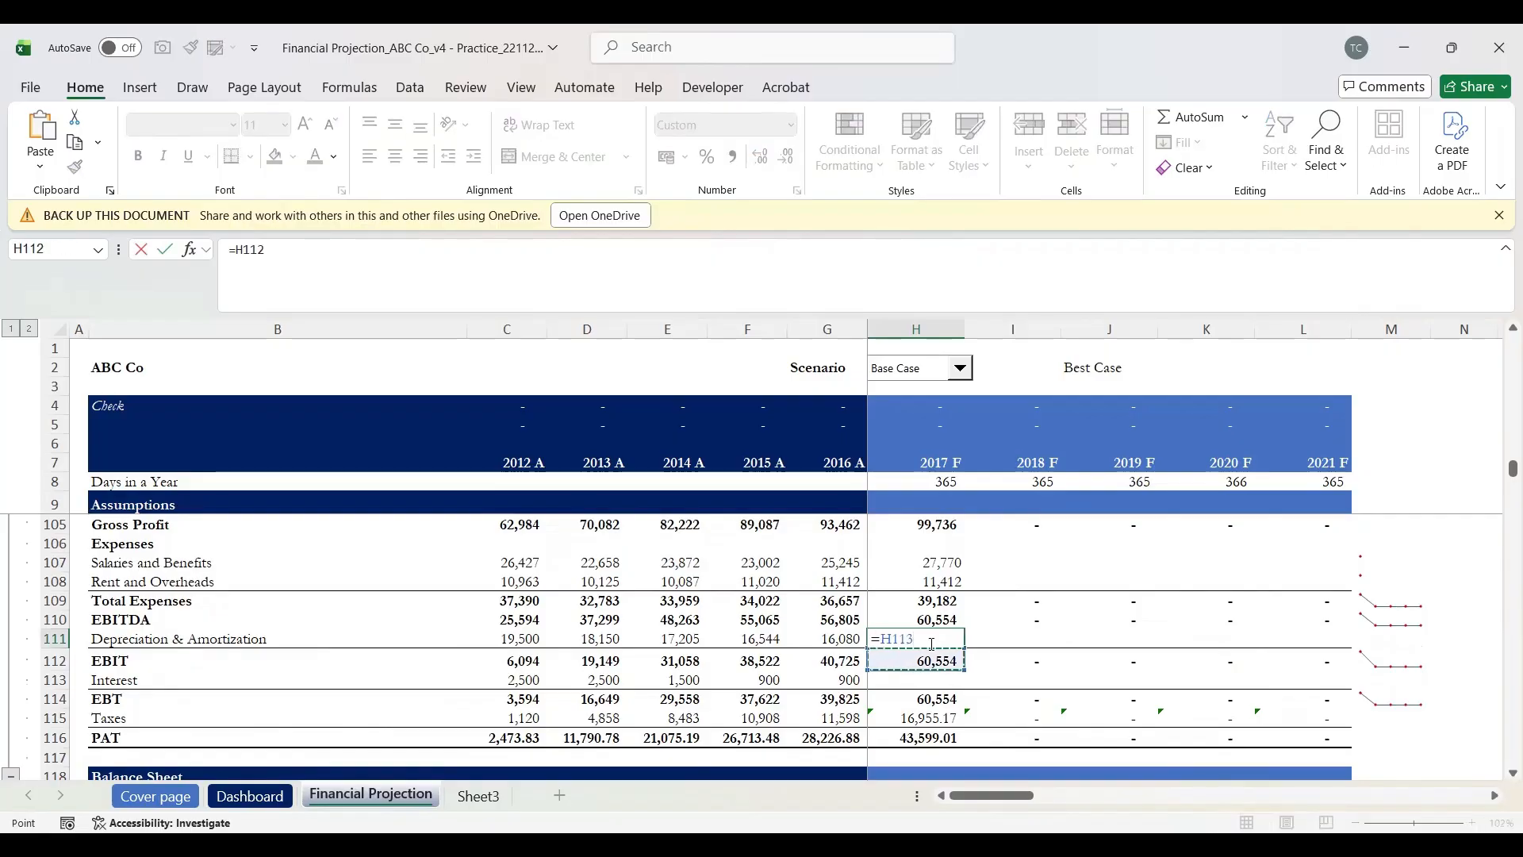
pyautogui.press('Down')
pyautogui.press('Down')
pyautogui.press('Down')
pyautogui.press('Down')
pyautogui.press('Down')
pyautogui.press('Down')
pyautogui.press('Down')
pyautogui.press('Down')
pyautogui.press('Down')
pyautogui.press('Down')
pyautogui.press('Down')
pyautogui.press('Down')
pyautogui.press('Down')
pyautogui.press('Down')
pyautogui.press('Down')
pyautogui.press('Down')
pyautogui.press('Down')
pyautogui.press('Down')
pyautogui.press('Down')
pyautogui.press('Down')
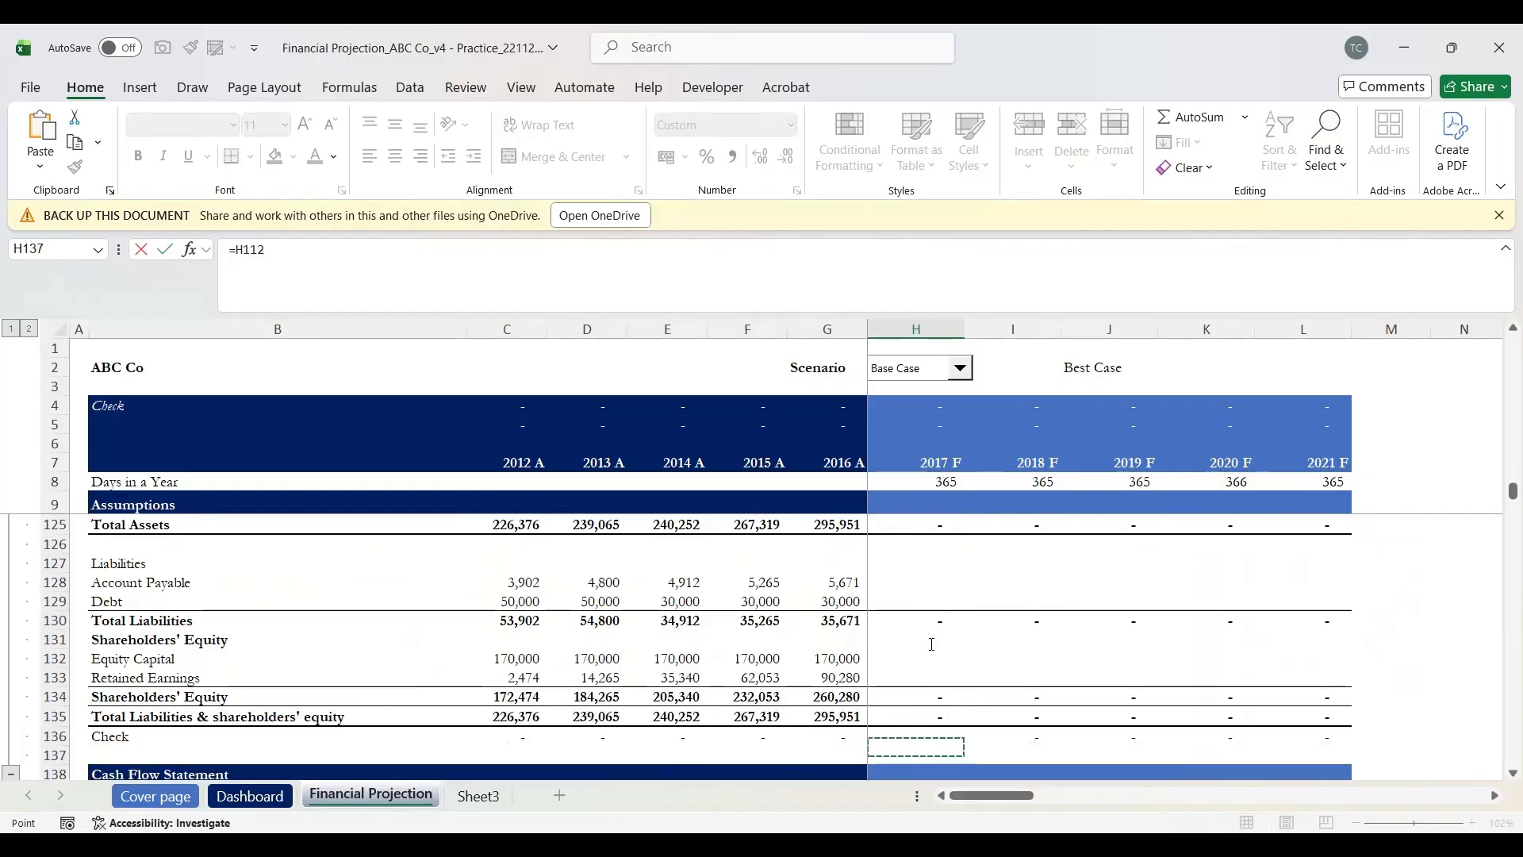
pyautogui.press('Down')
pyautogui.press('Down')
pyautogui.press('Down')
pyautogui.press('Down')
pyautogui.press('Down')
pyautogui.press('Down')
pyautogui.press('Down')
pyautogui.press('Down')
pyautogui.press('Down')
pyautogui.press('Down')
pyautogui.press('Down')
pyautogui.press('Down')
pyautogui.press('Down')
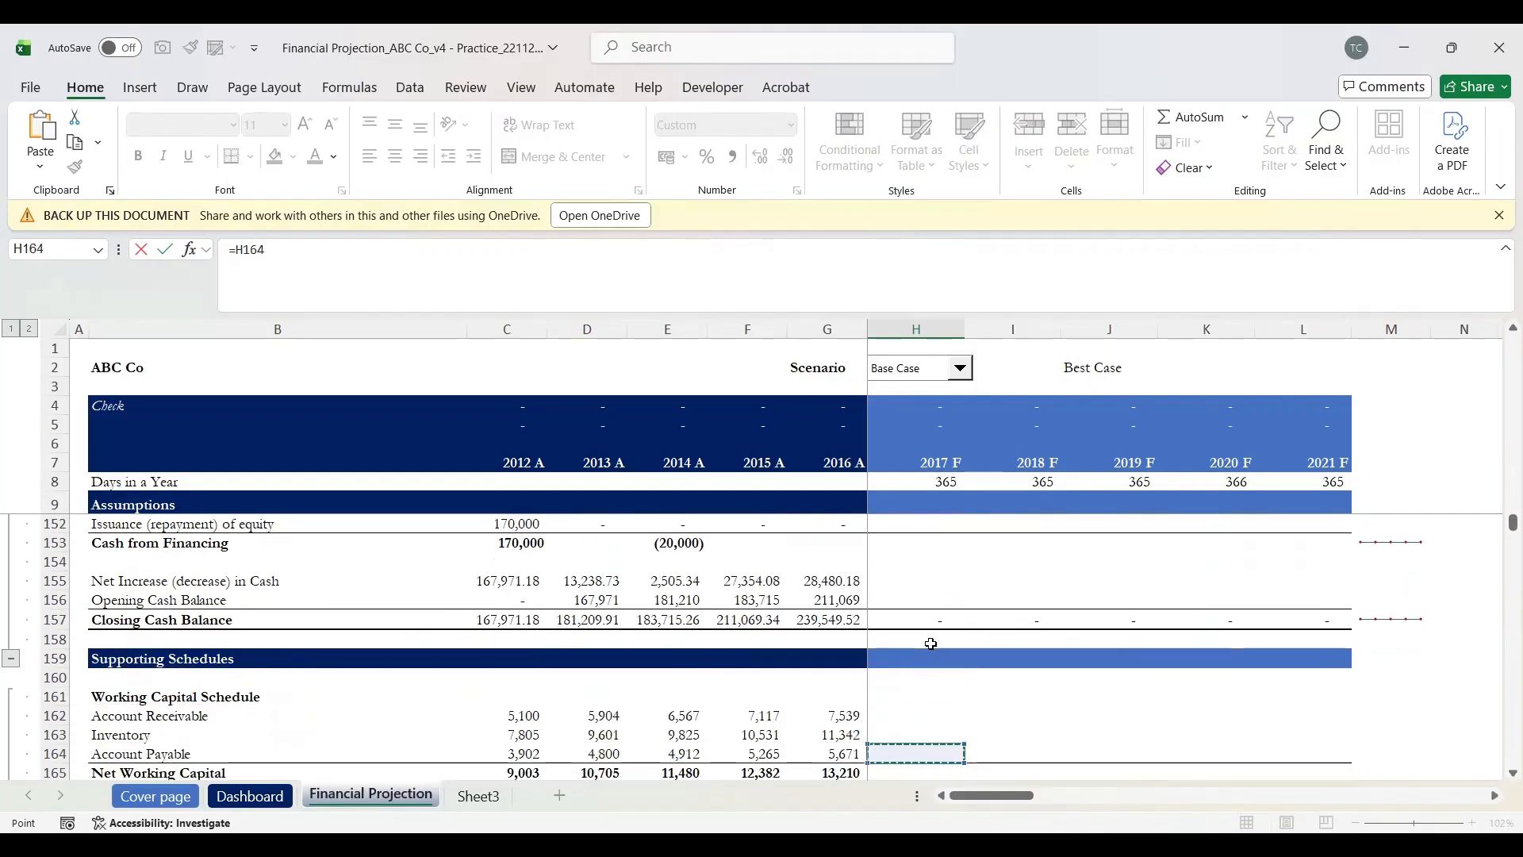
pyautogui.press('Down')
pyautogui.press('Down')
pyautogui.press('Down')
pyautogui.press('Down')
pyautogui.press('Down')
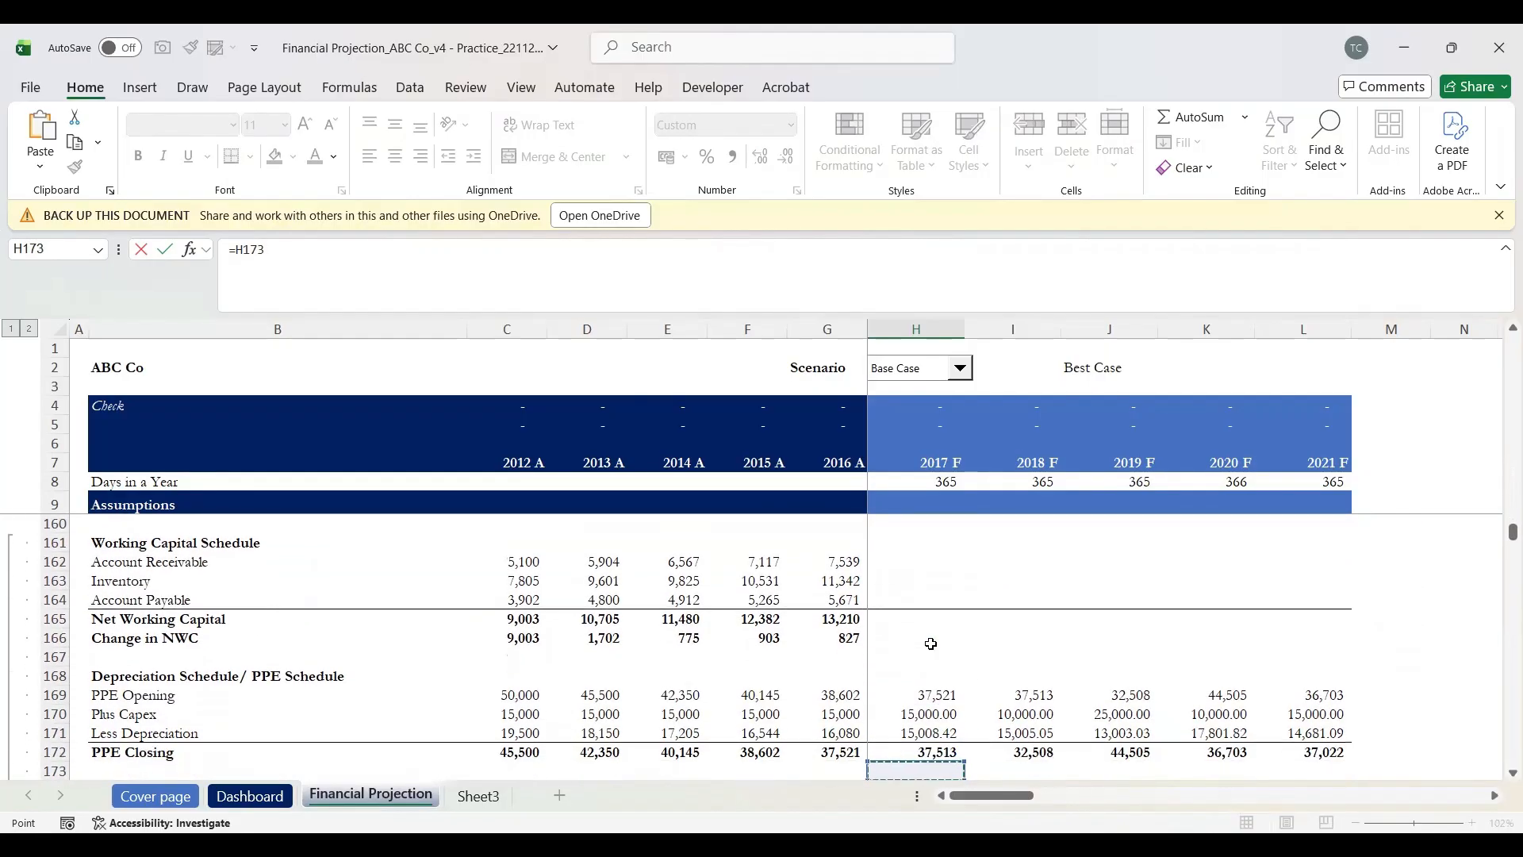
pyautogui.press('Up')
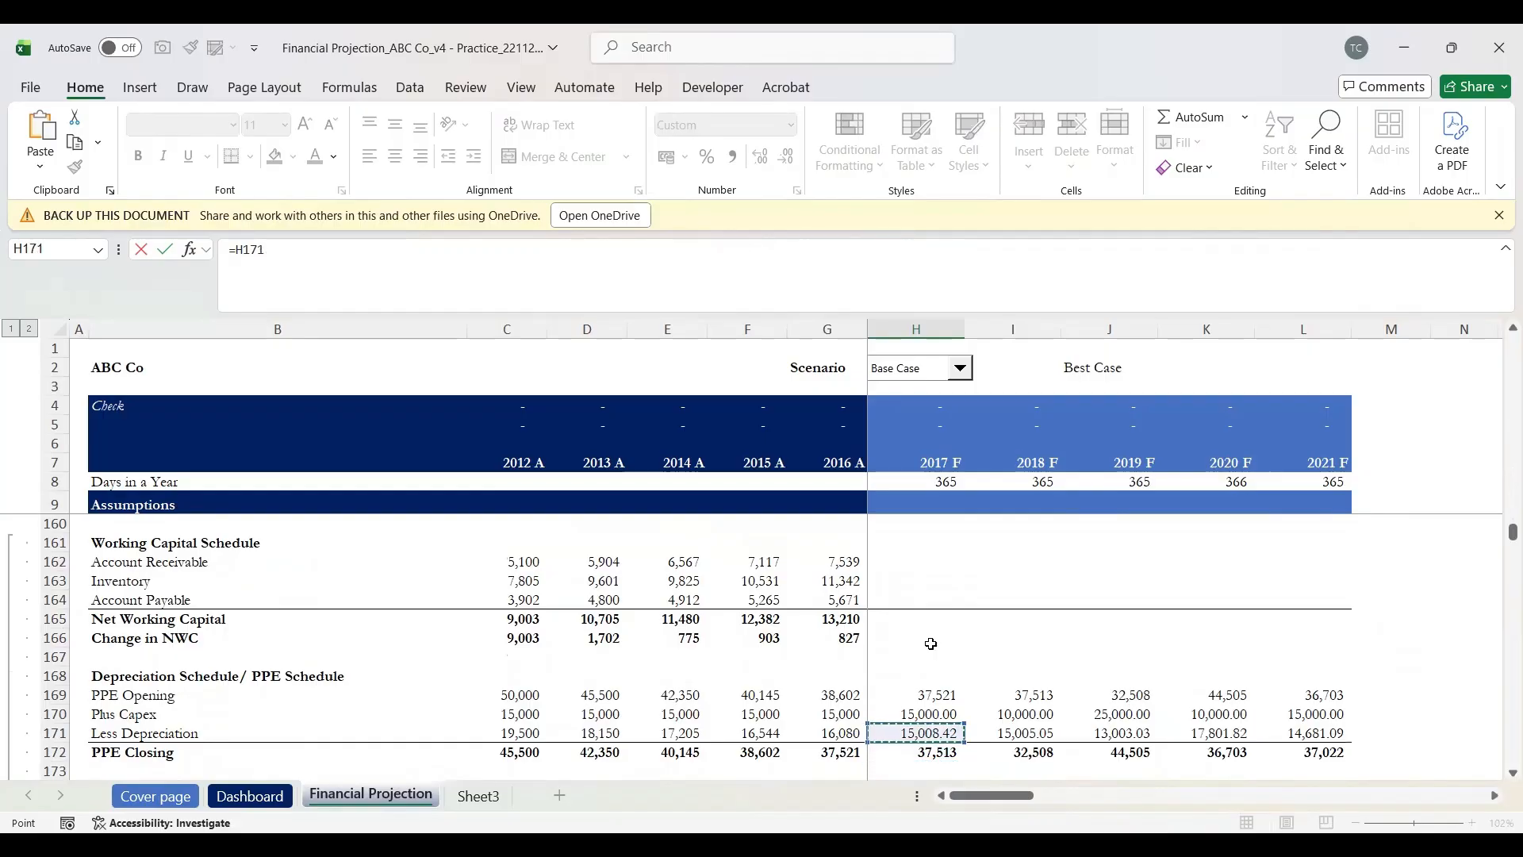
pyautogui.press('Return')
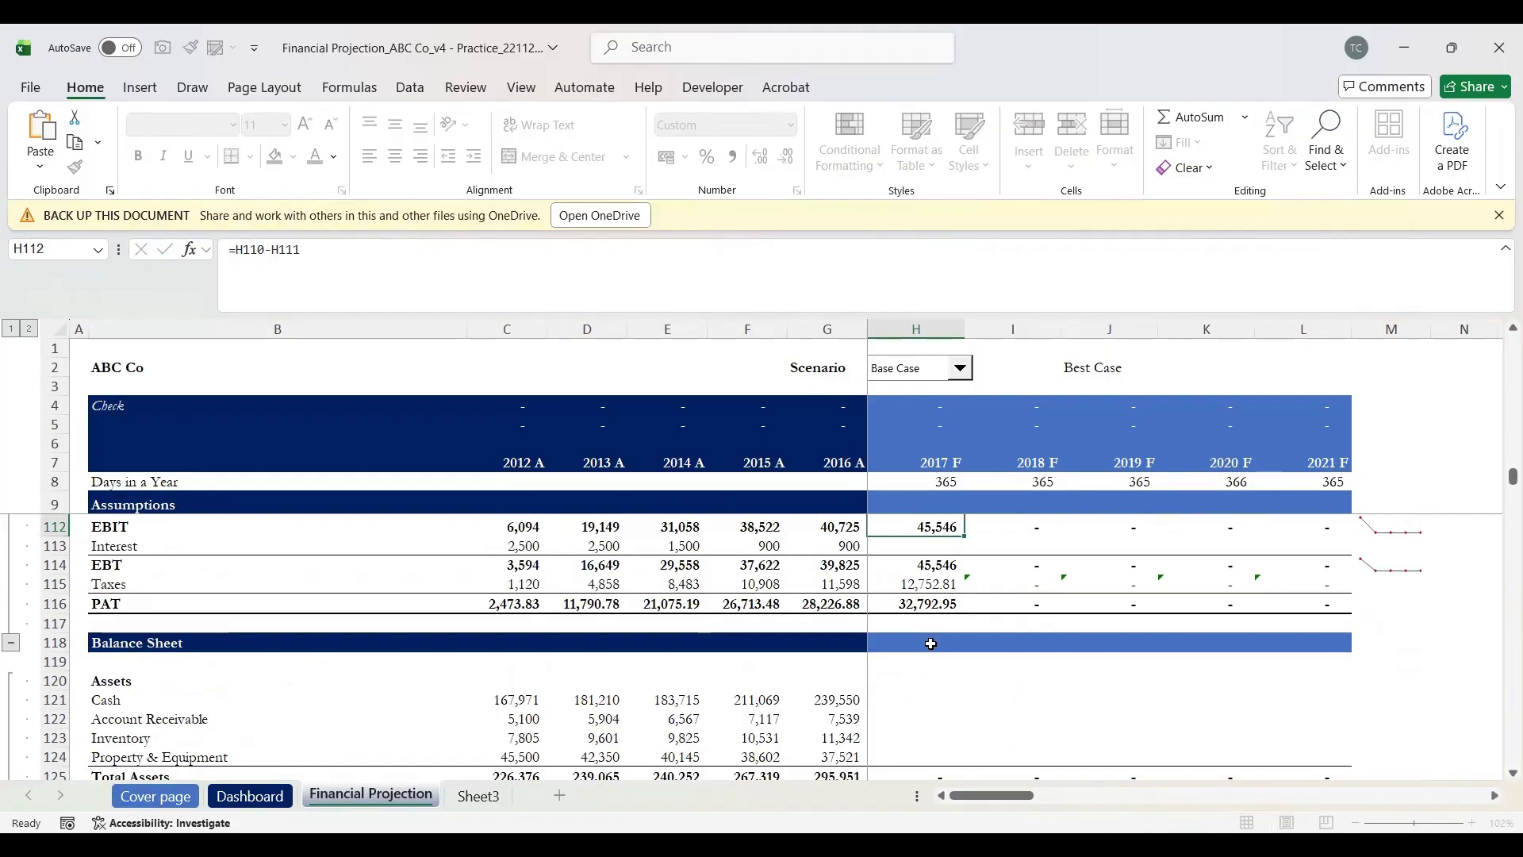
# Step: Enter =H110-H111 in H112 for 2017 EBIT, giving 45,546
pyautogui.scroll(2, 931, 643)
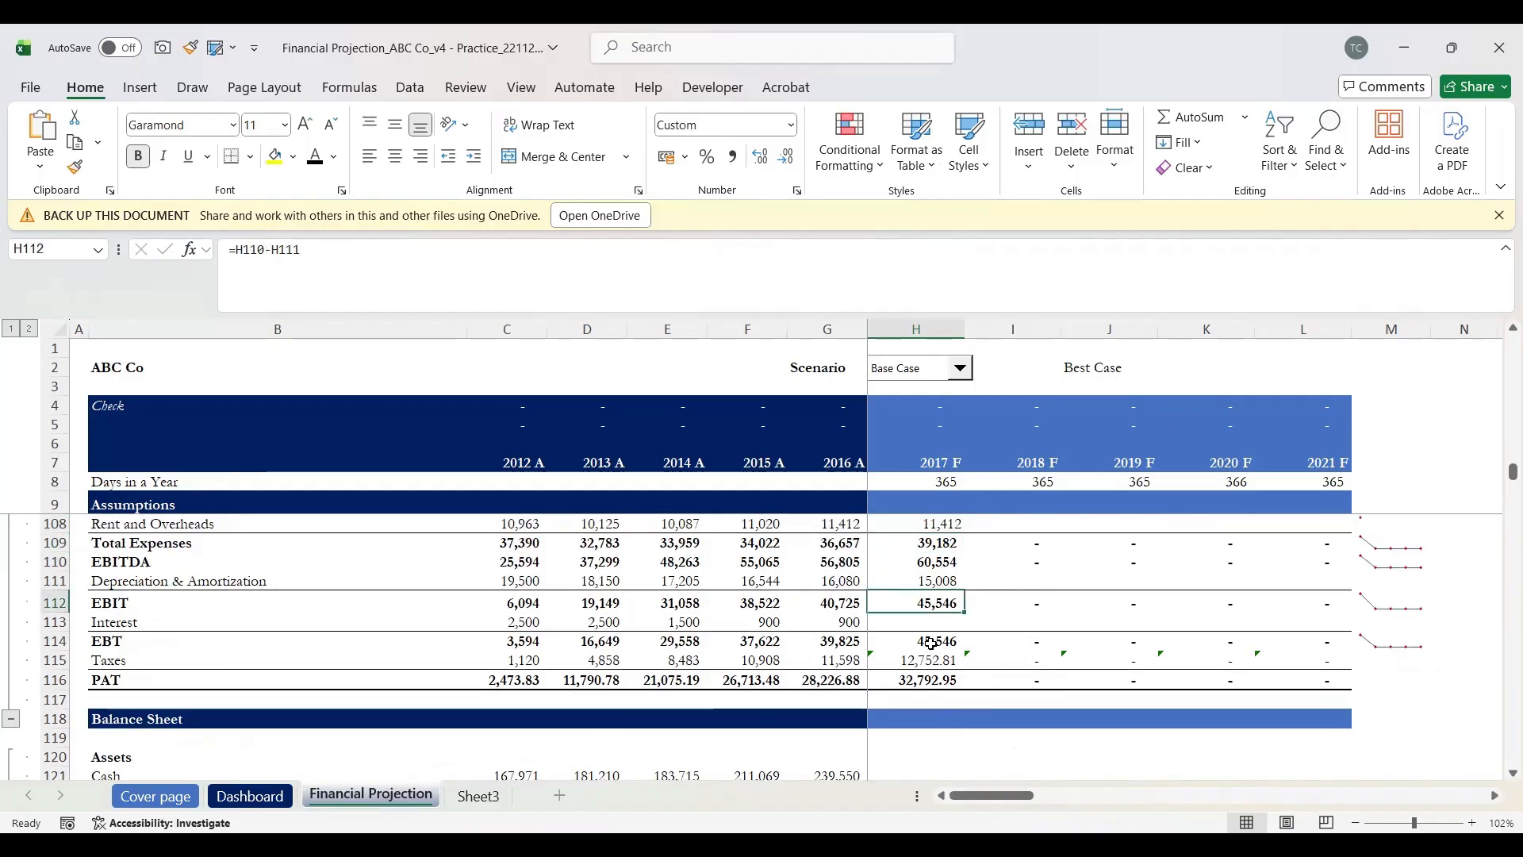
pyautogui.write('=')
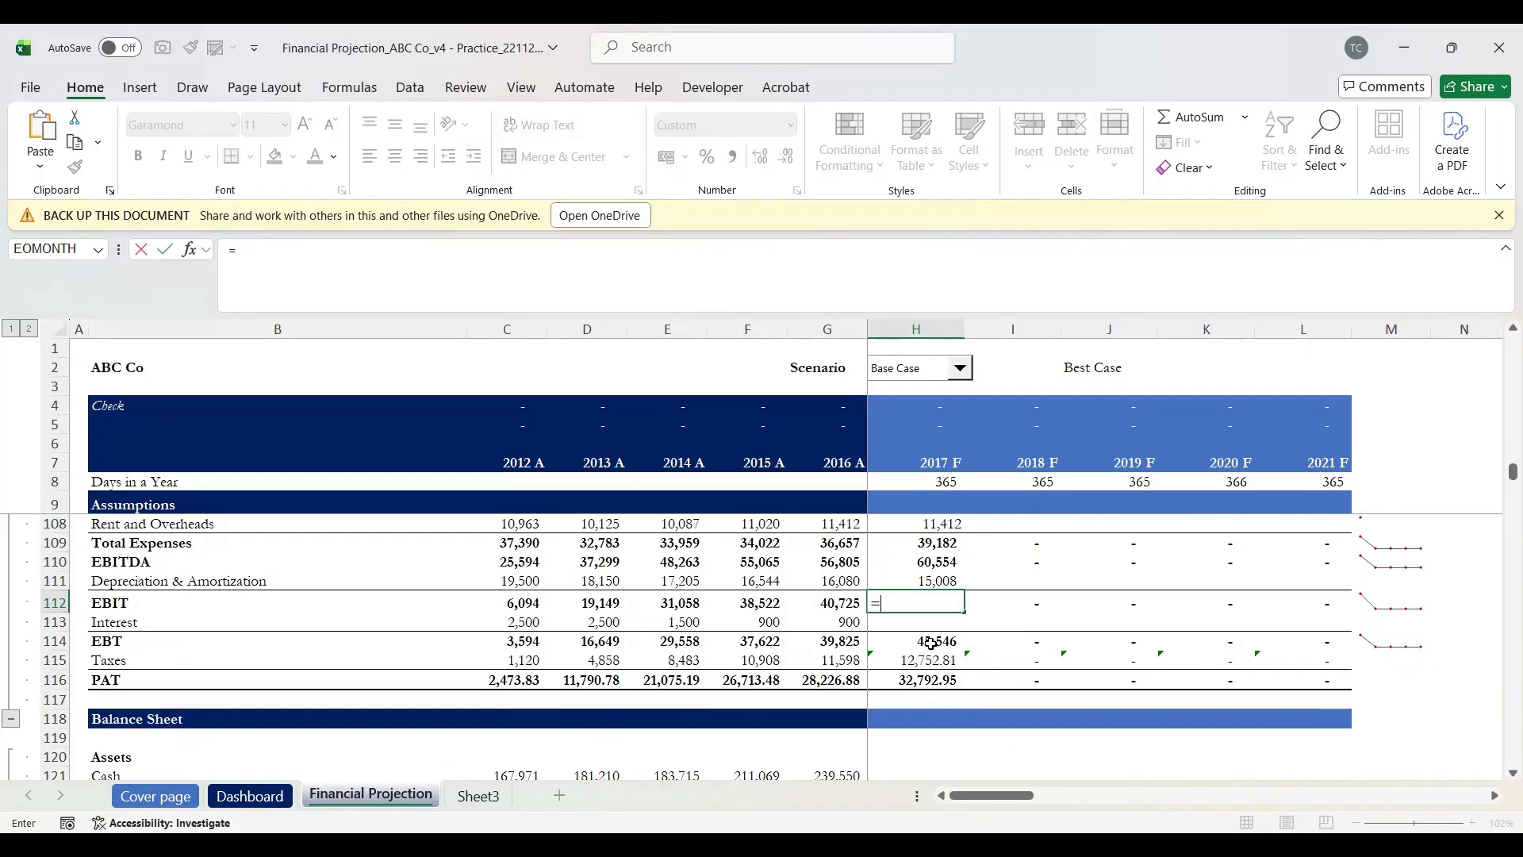
pyautogui.press('Up')
pyautogui.press('Up')
pyautogui.write('-')
pyautogui.press('Up')
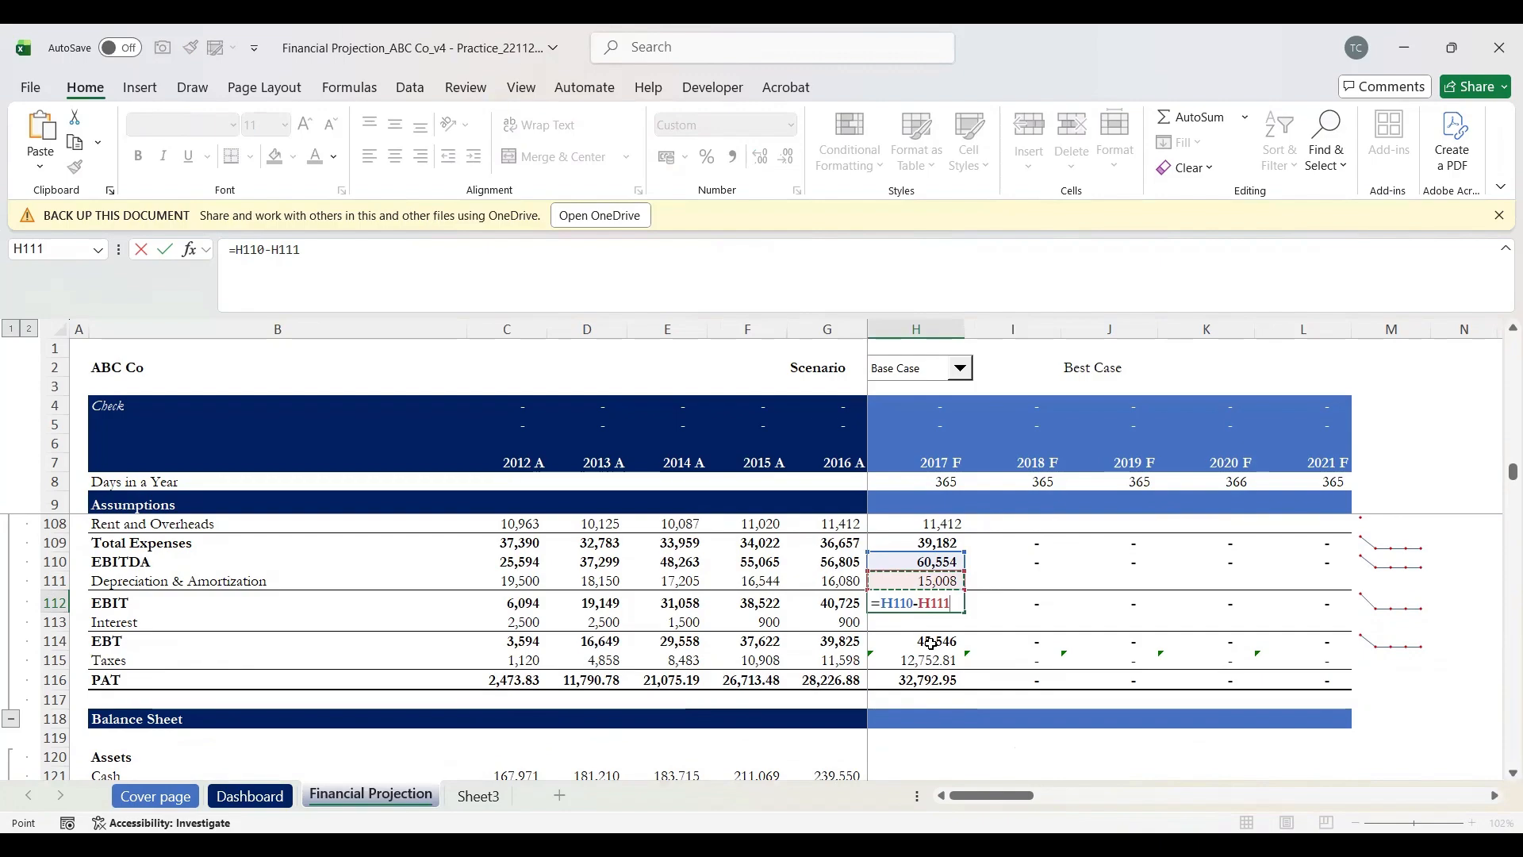
pyautogui.press('Return')
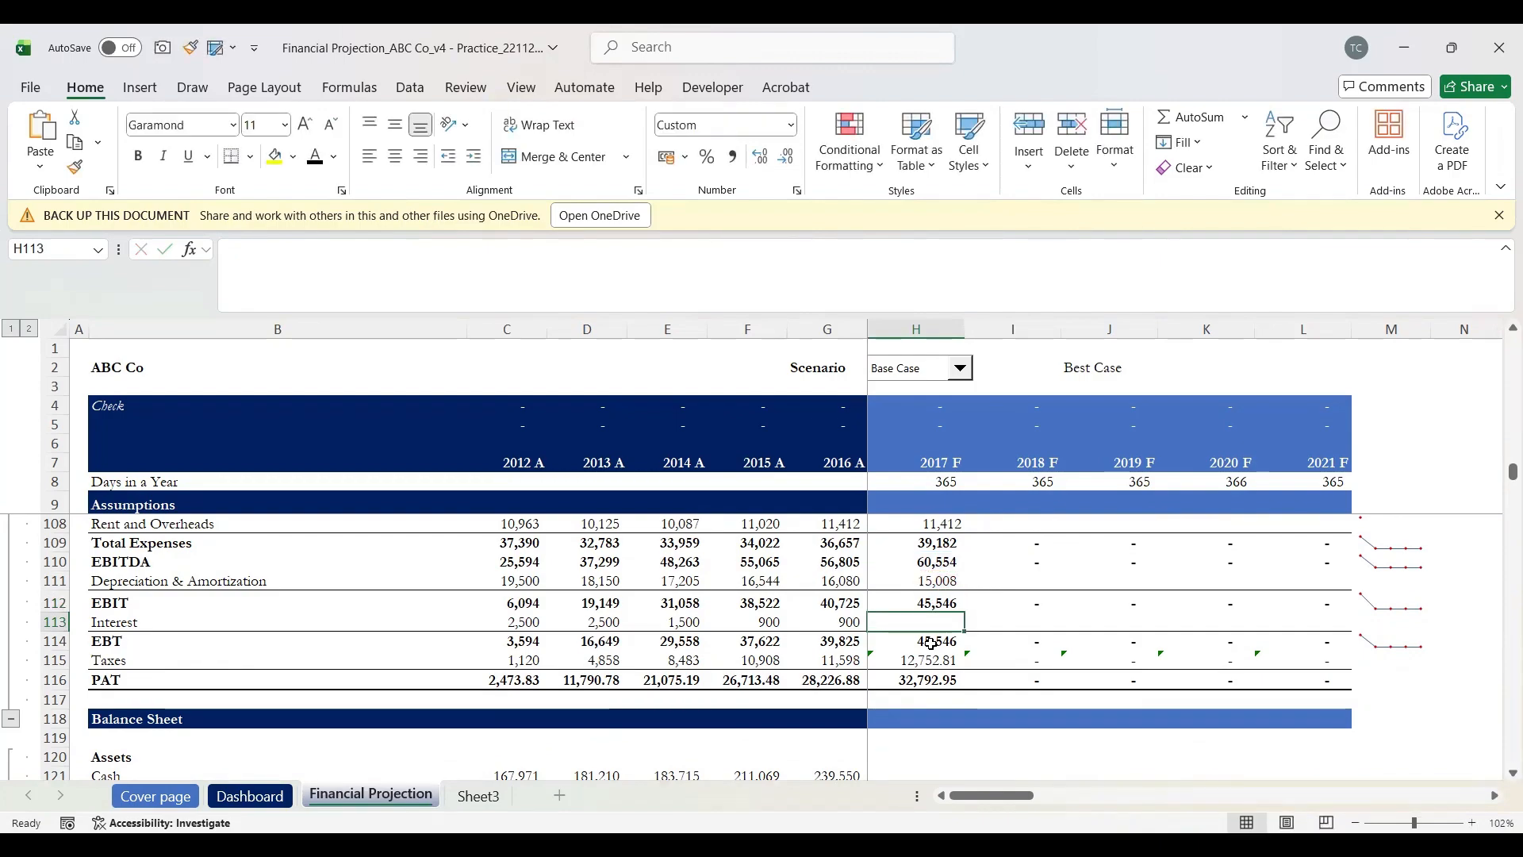
pyautogui.hotkey('shift', 'space')
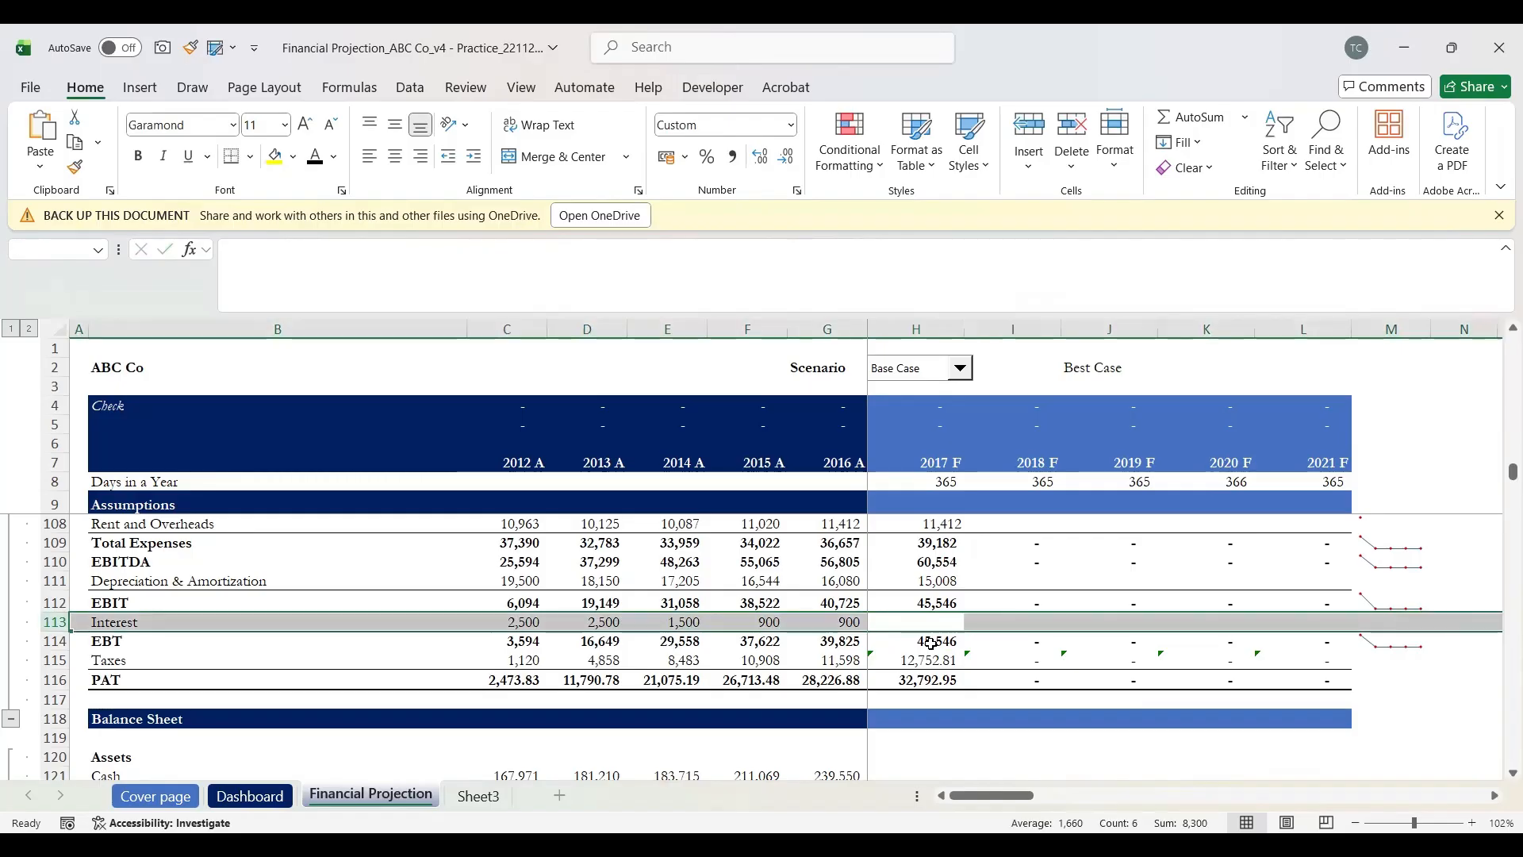
# Step: Scroll down to the Debt & Interest Schedule and select the 2017 F Debt Opening cell H175
pyautogui.scroll(-3, 932, 642)
pyautogui.scroll(2, 931, 643)
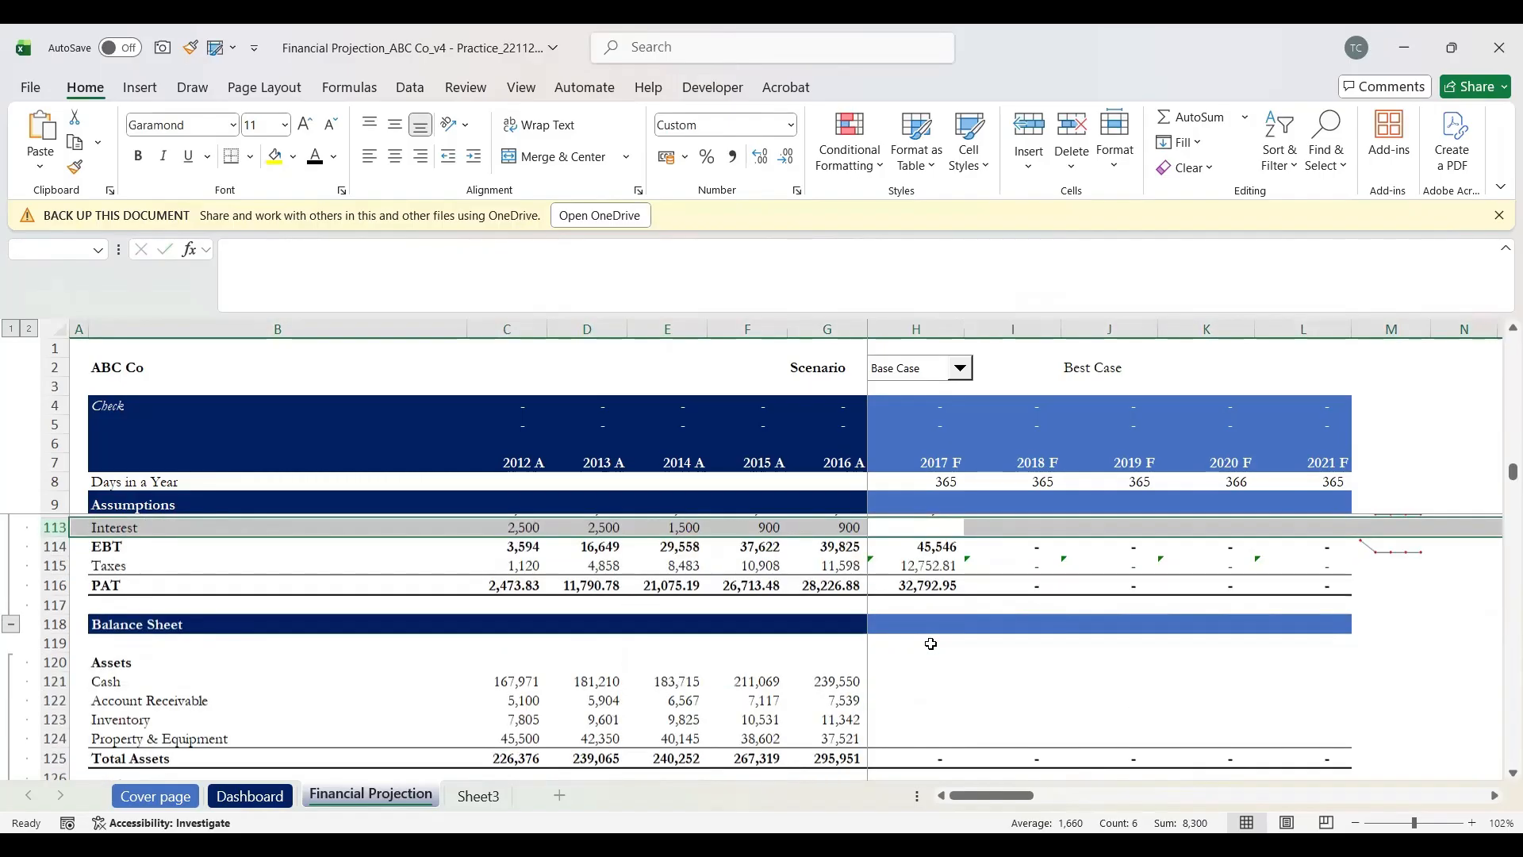
pyautogui.scroll(-12, 931, 644)
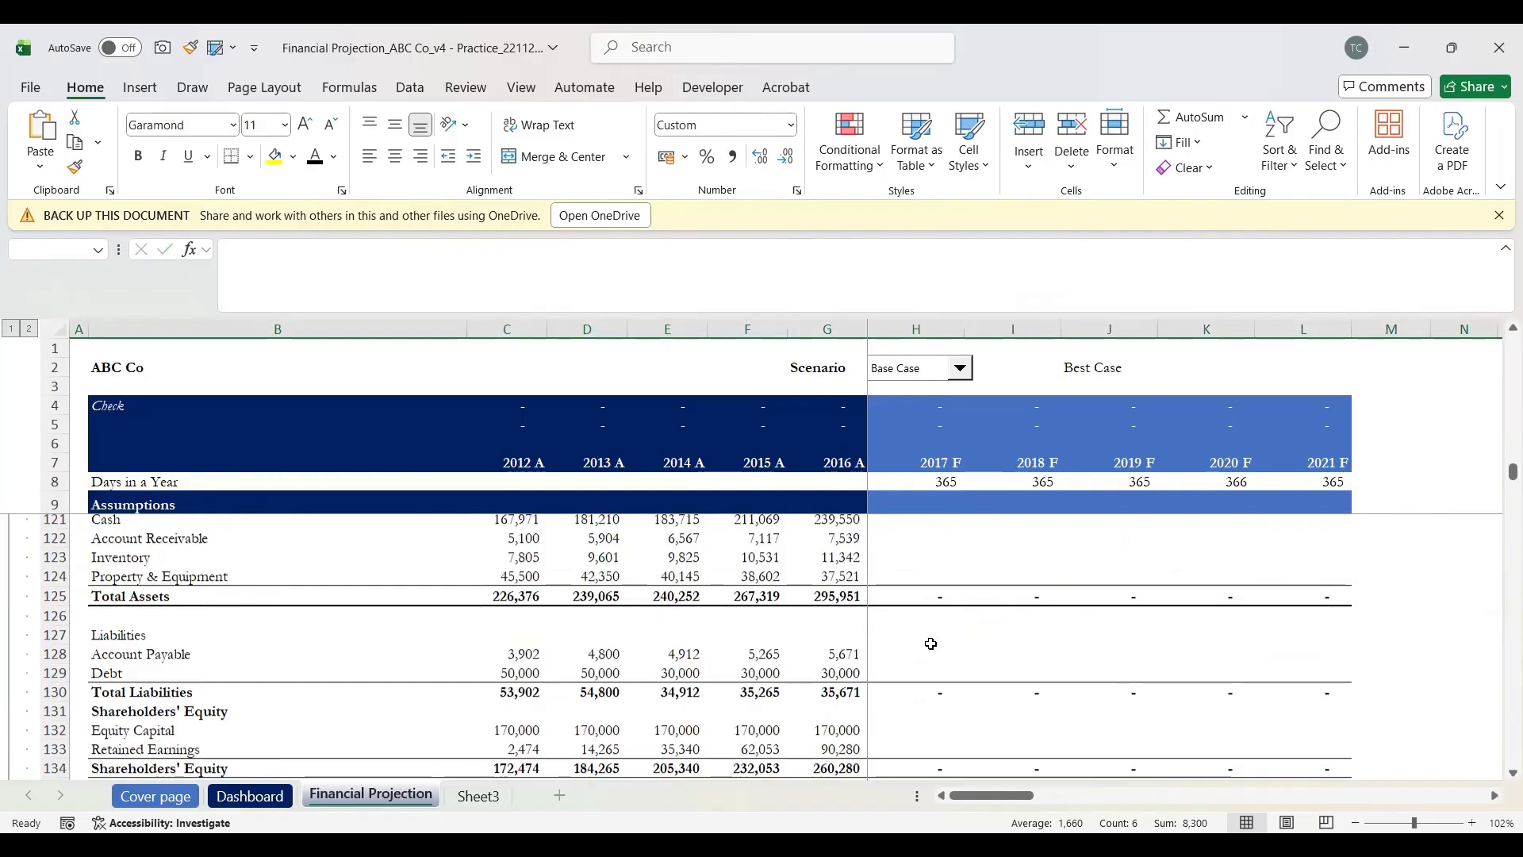
pyautogui.scroll(-6, 931, 643)
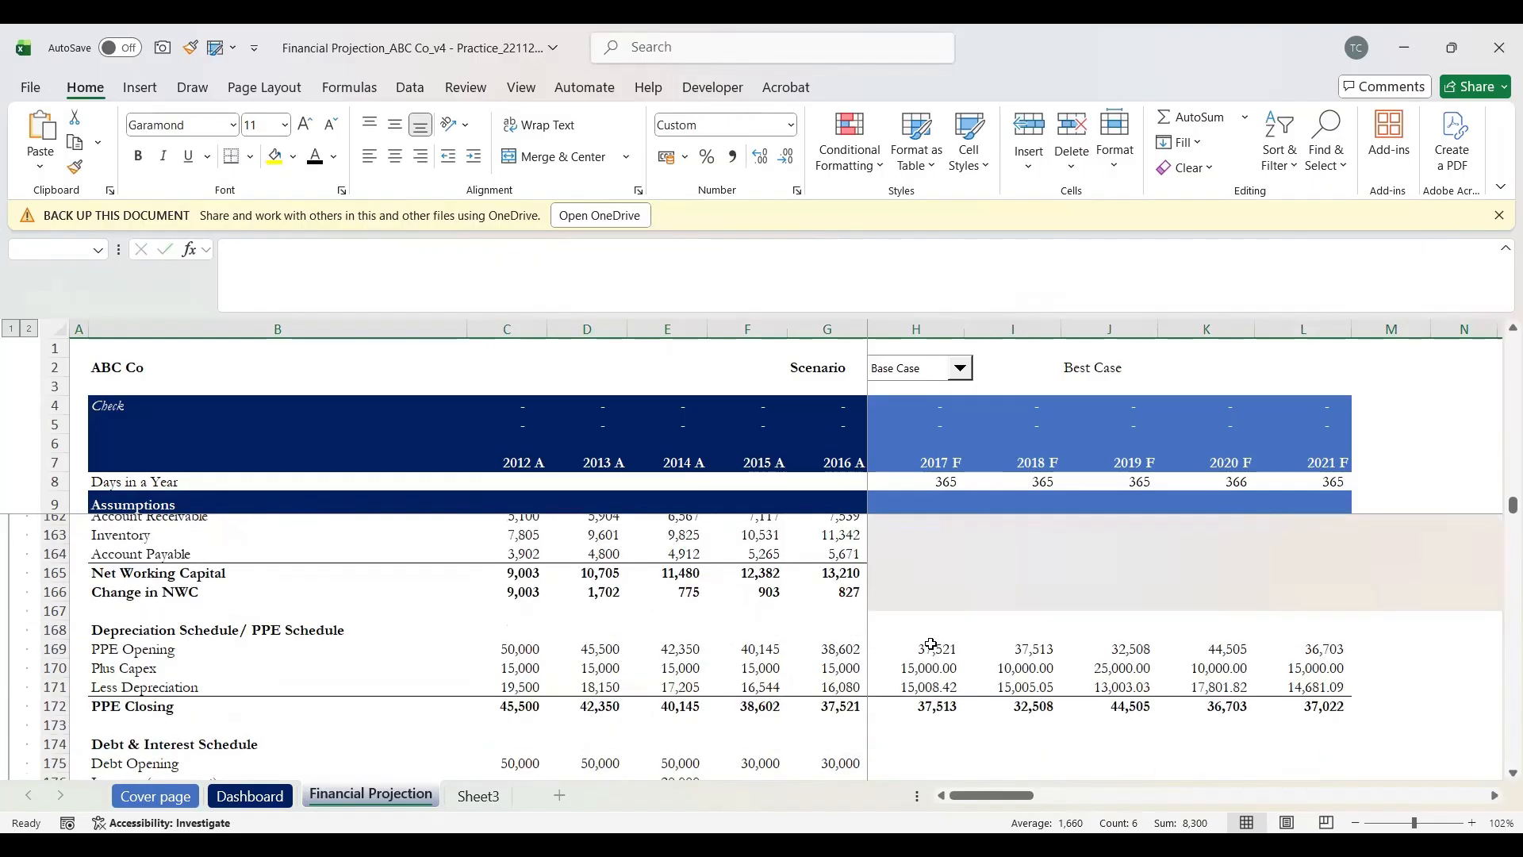
pyautogui.scroll(-1, 931, 643)
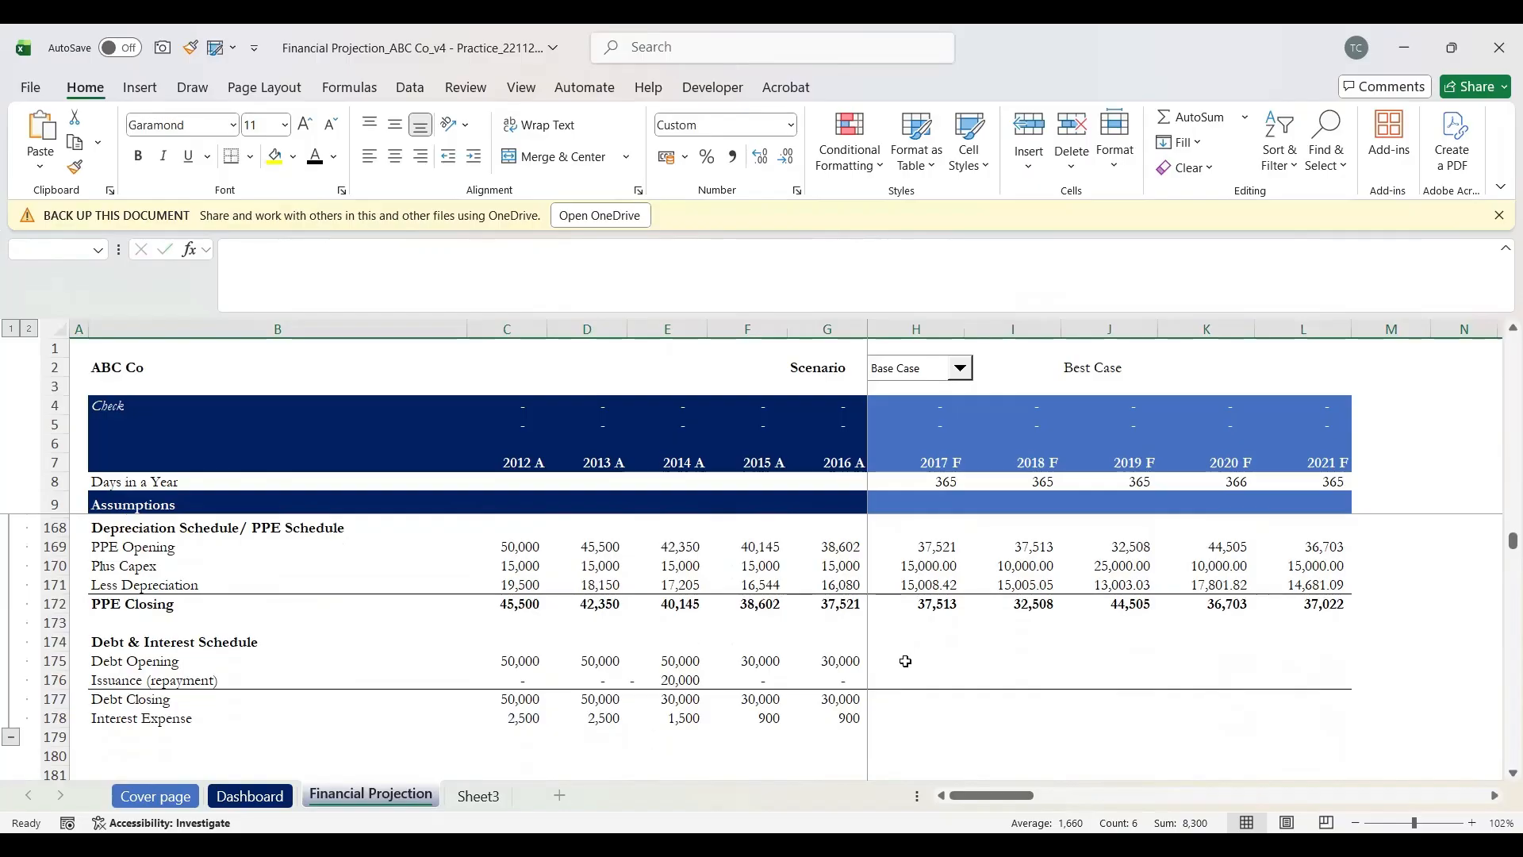
pyautogui.click(904, 662)
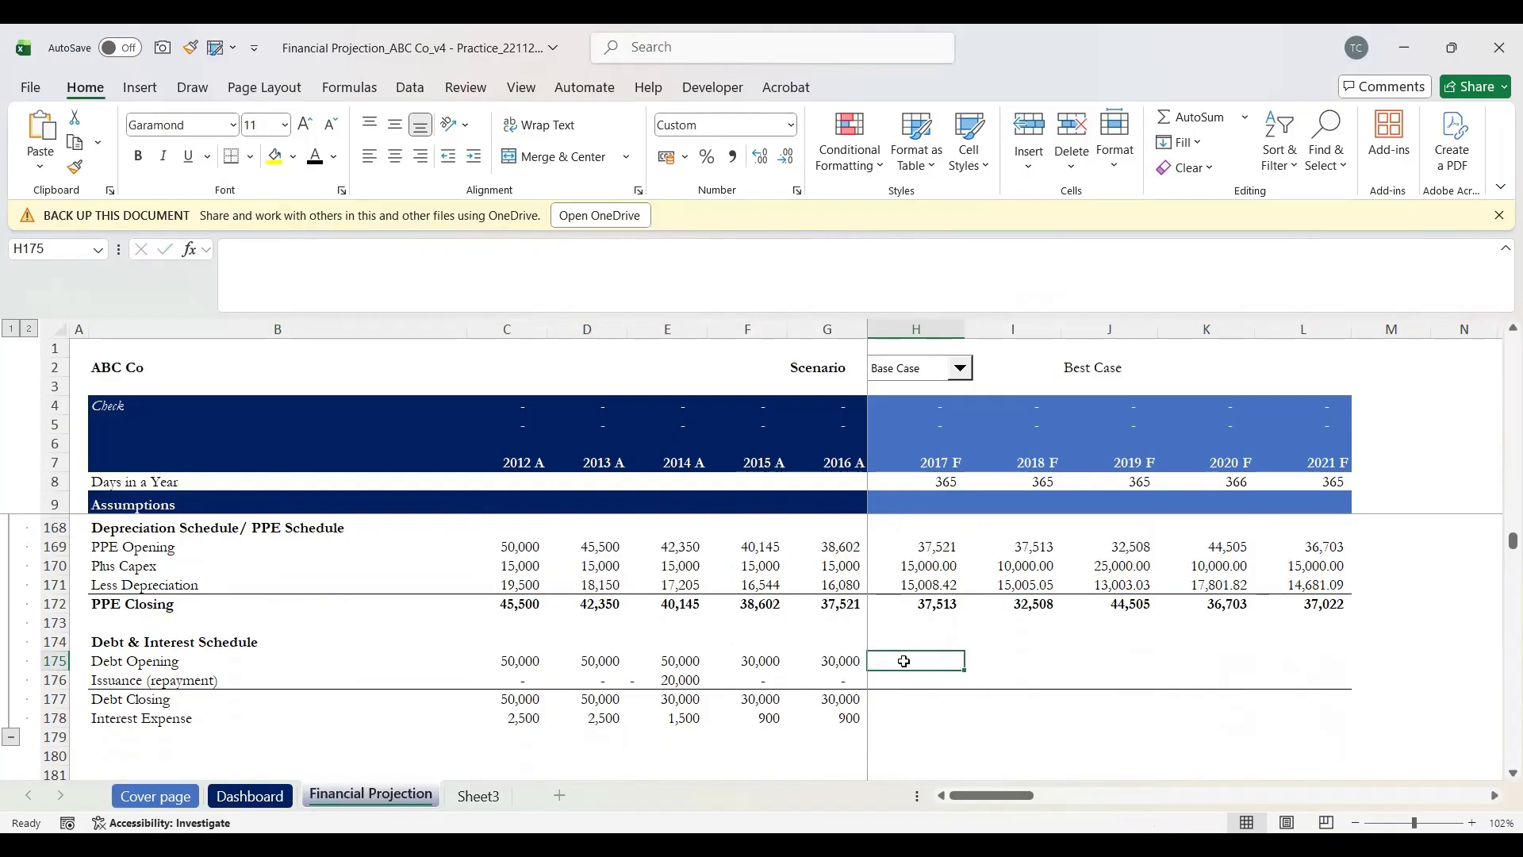
pyautogui.hotkey('shift', 'space')
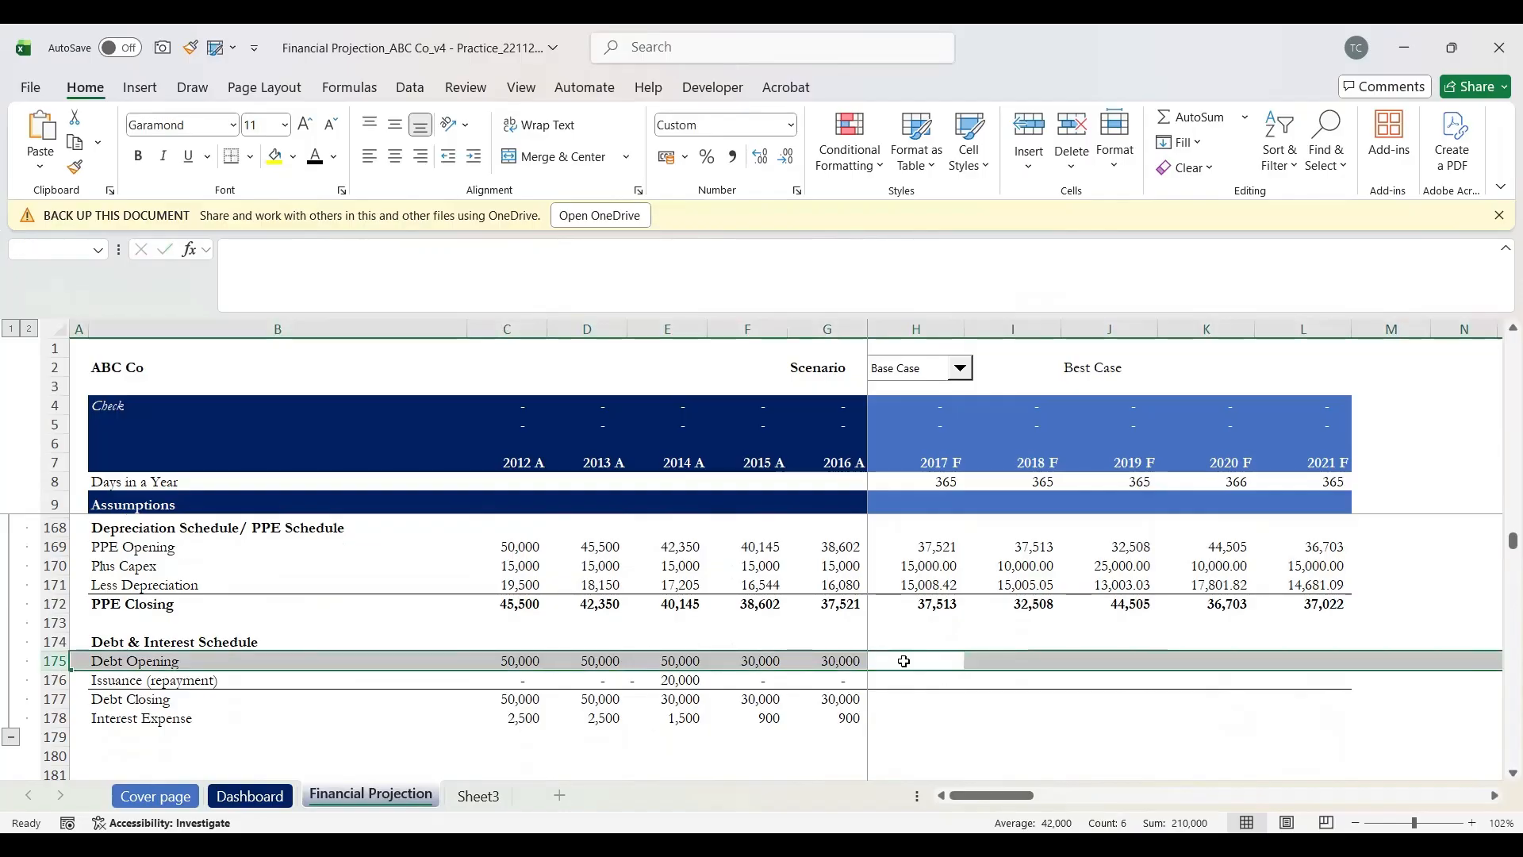
pyautogui.press('Up')
pyautogui.hotkey('shift', 'space')
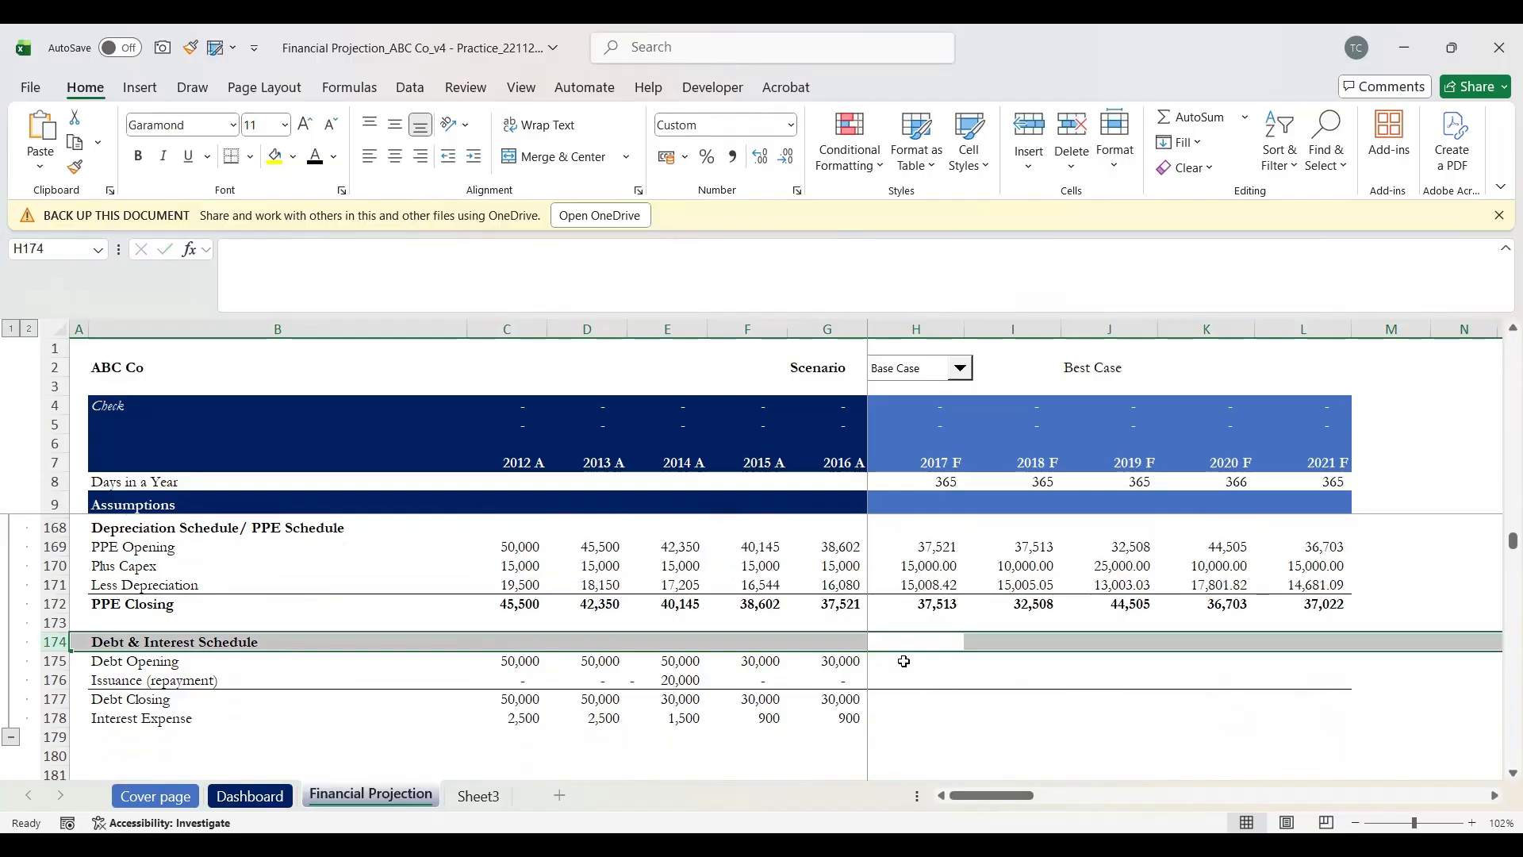
pyautogui.press('Down')
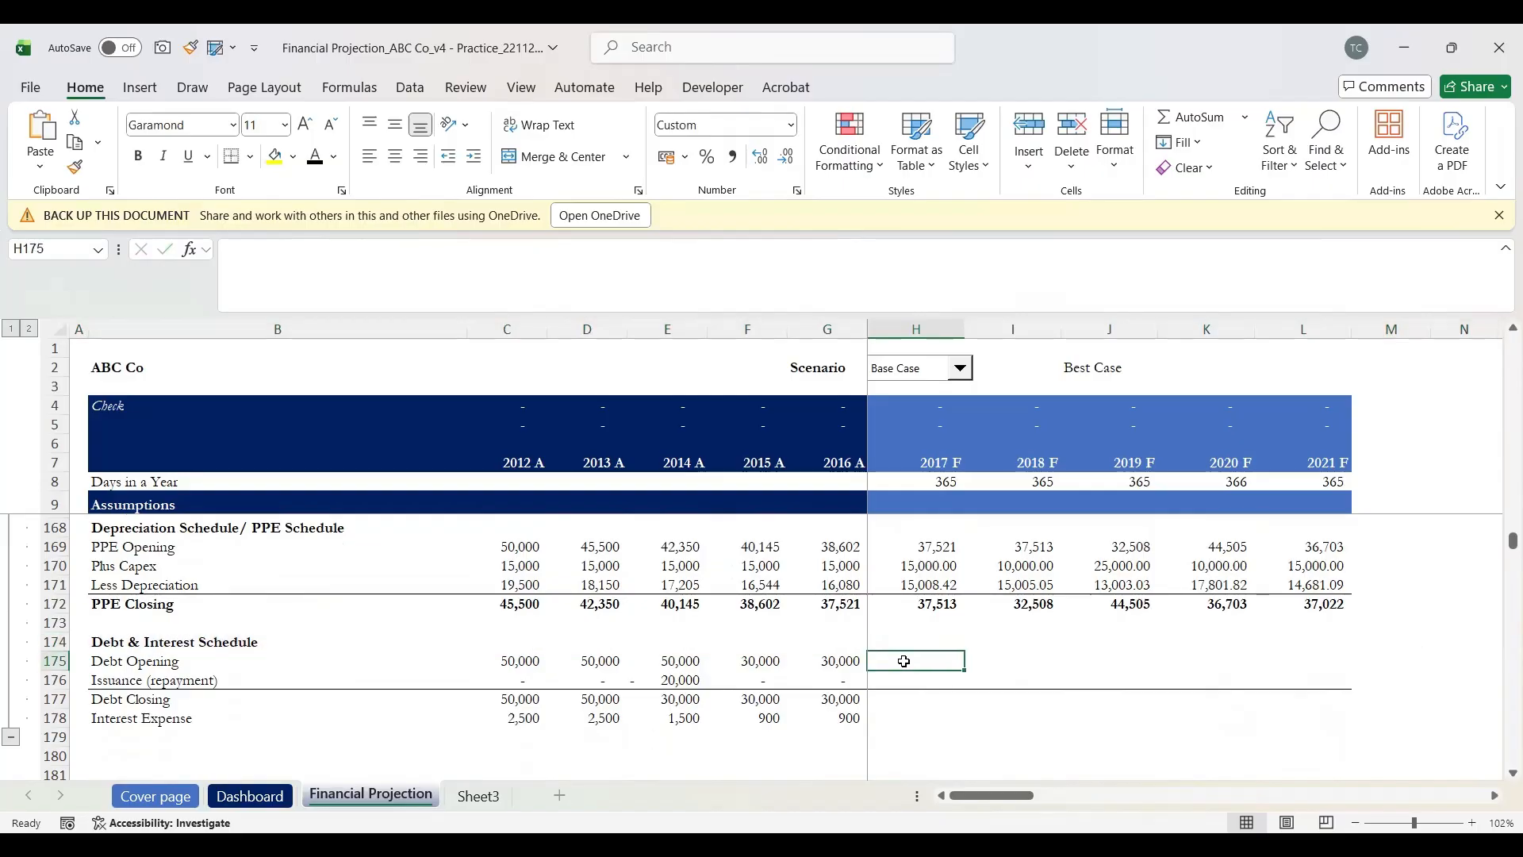
# Step: Link the 2017 Debt Opening in H175 to the 2016 Debt Closing, showing 30,000
pyautogui.write('=')
pyautogui.press('Down')
pyautogui.press('Down')
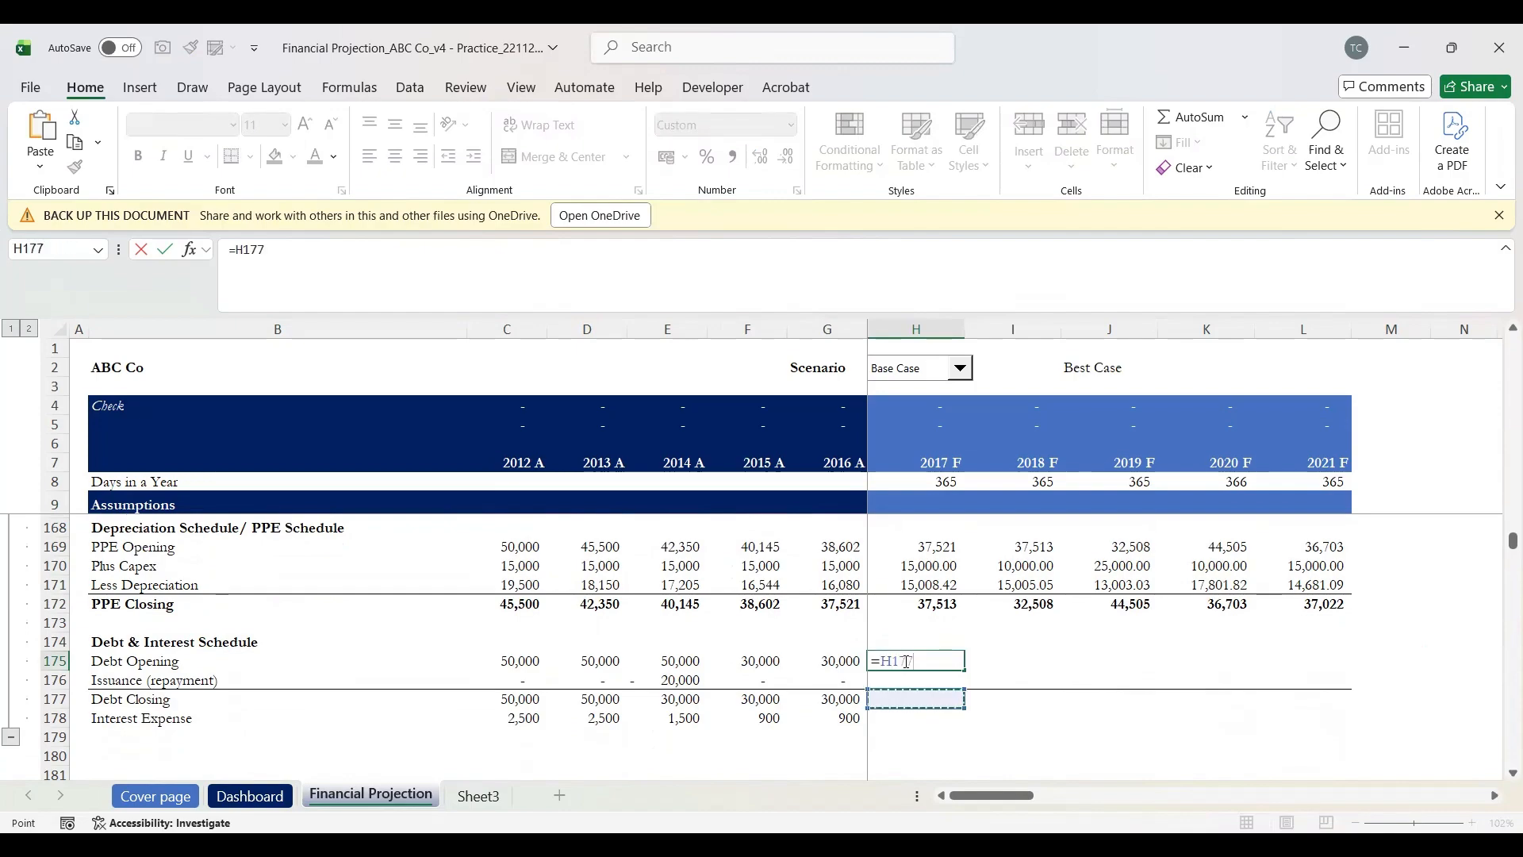
pyautogui.press('Left')
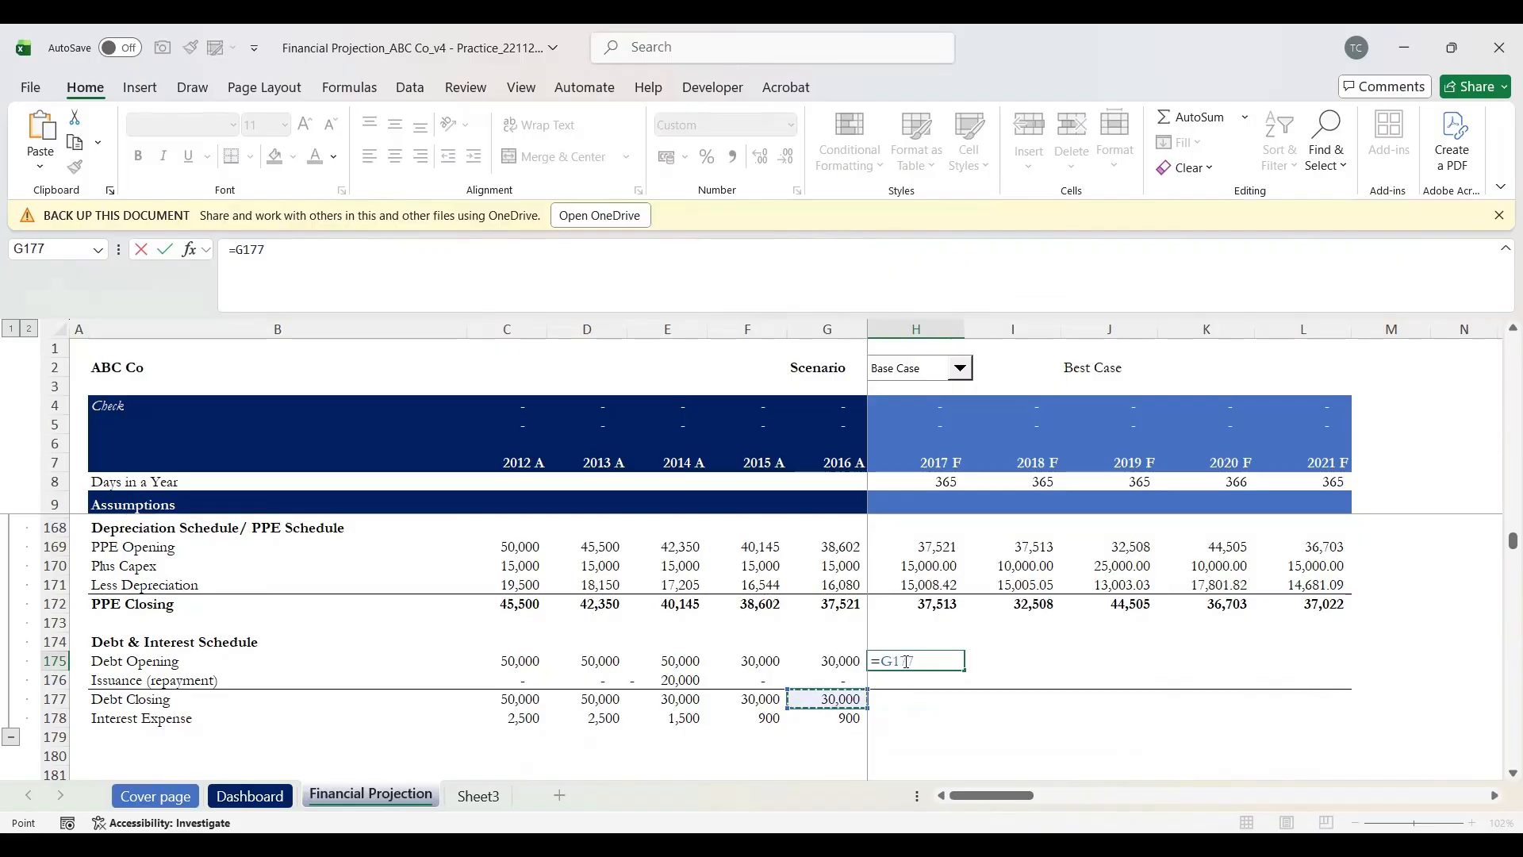
pyautogui.press('Return')
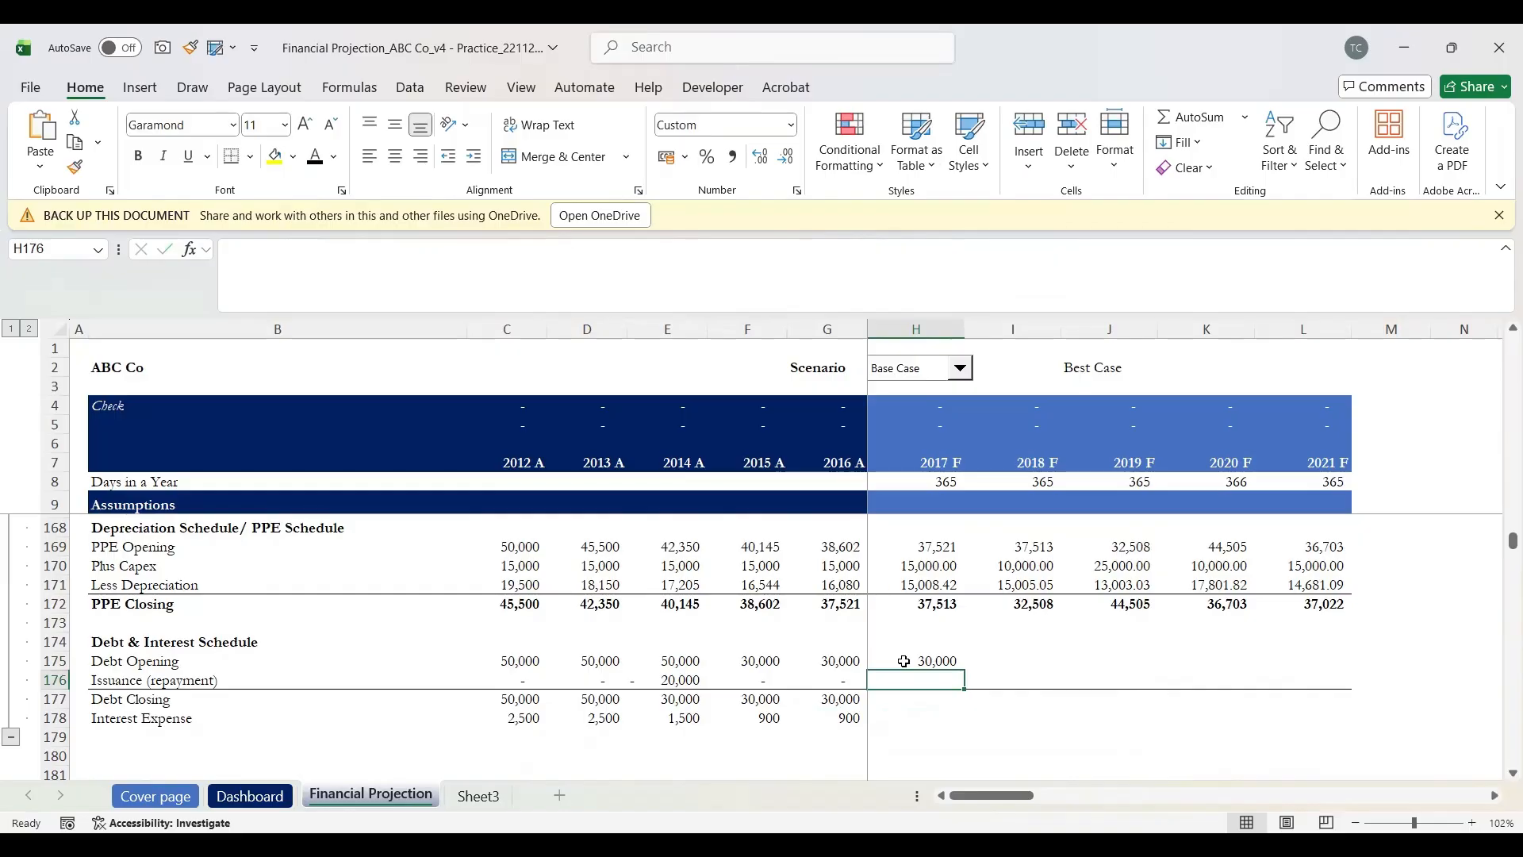
# Step: Set the 2017 Issuance in H176 to =H94, the Debt Issuance assumption
pyautogui.write('=')
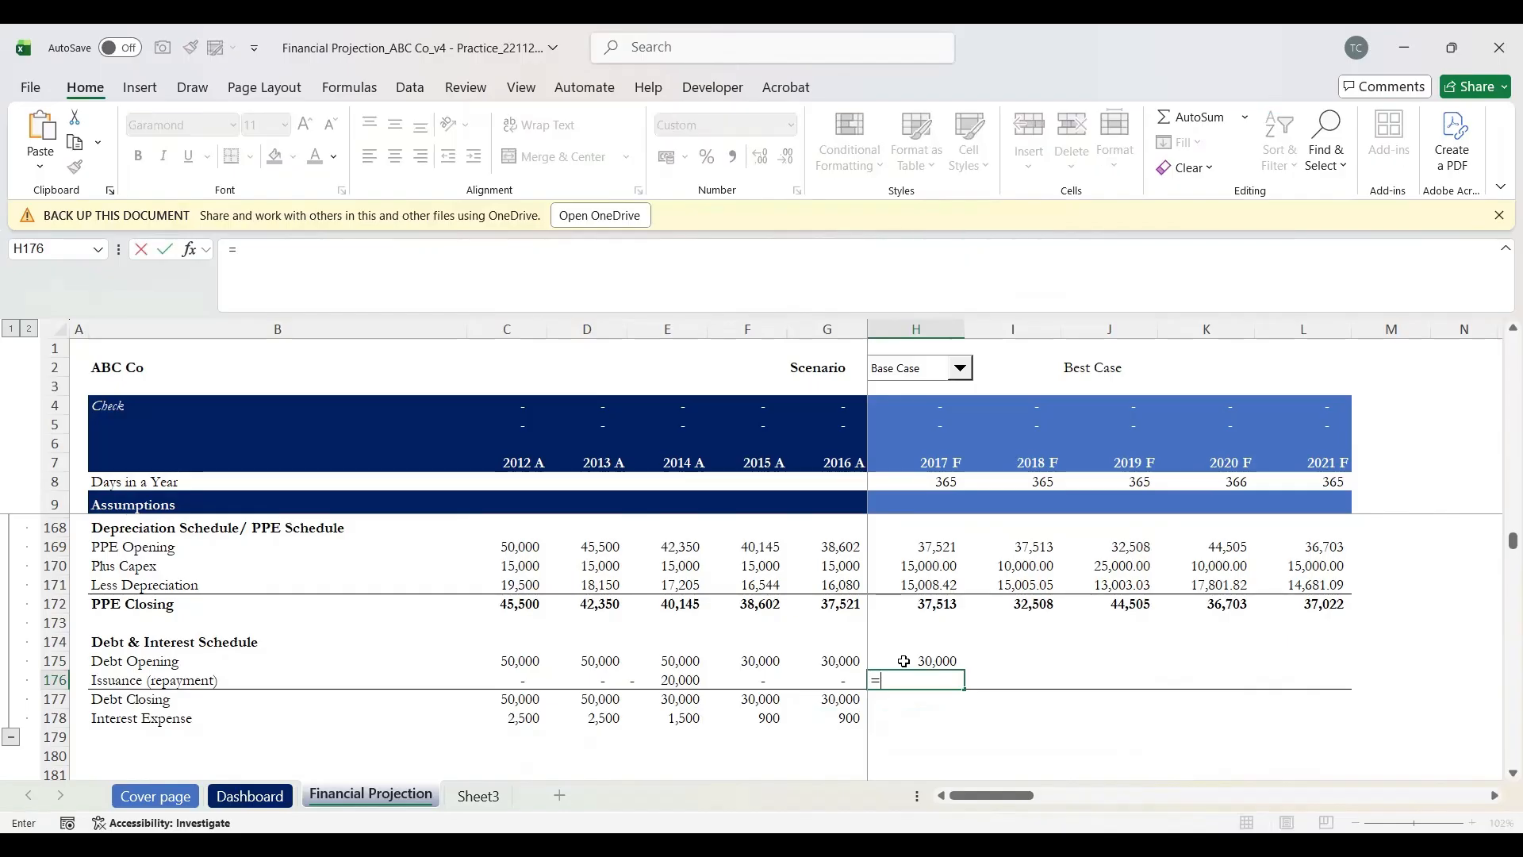
pyautogui.press('Up')
pyautogui.press('Up')
pyautogui.press('Up')
pyautogui.press('Up')
pyautogui.press('Up')
pyautogui.press('Up')
pyautogui.press('Up')
pyautogui.press('Up')
pyautogui.scroll(18, 903, 661)
pyautogui.scroll(10, 904, 661)
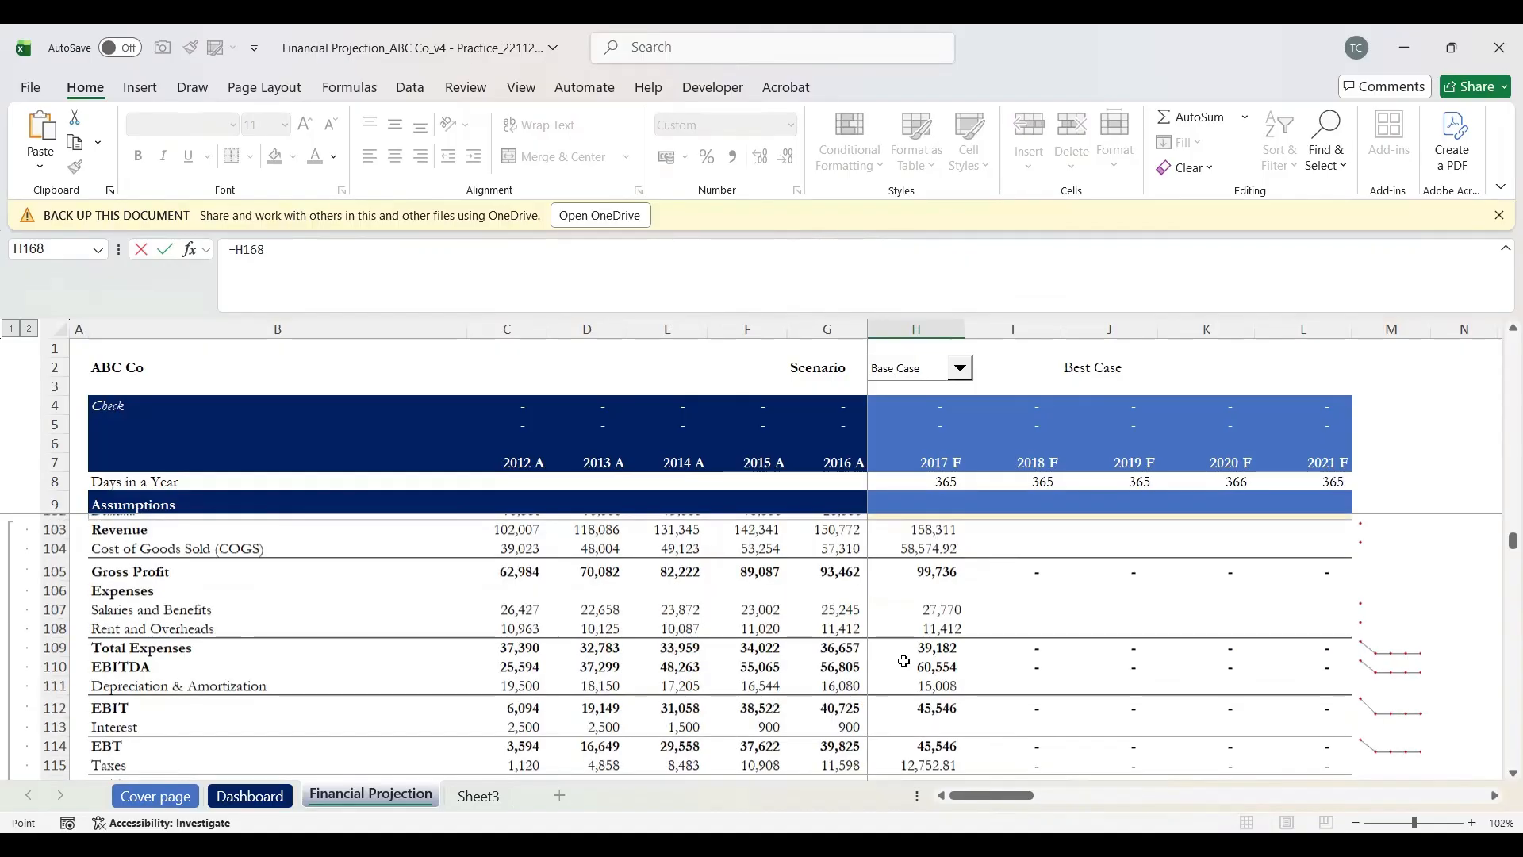
pyautogui.scroll(3, 904, 661)
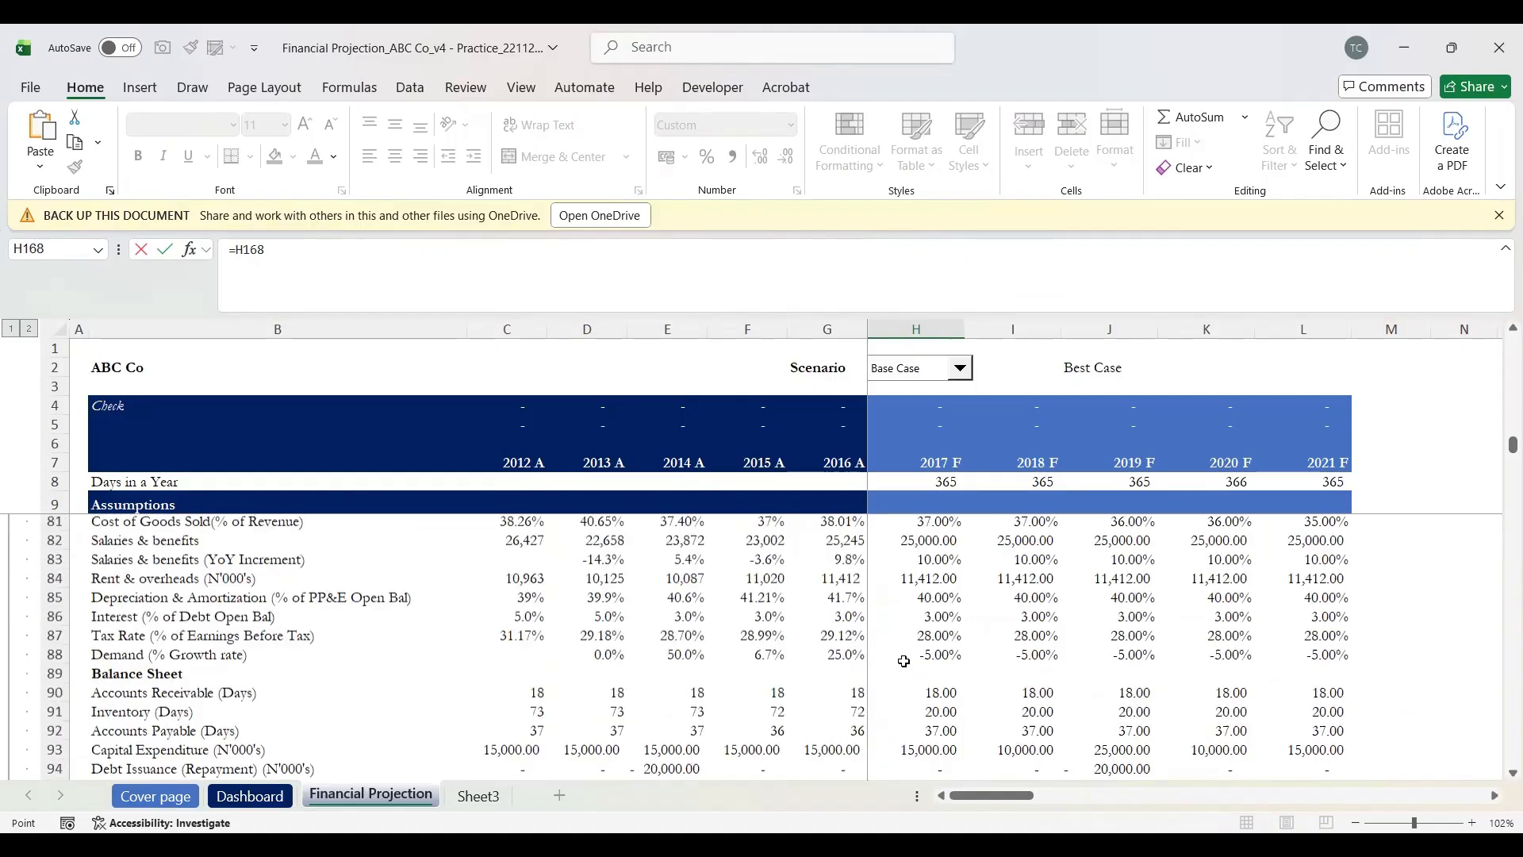
pyautogui.scroll(2, 904, 661)
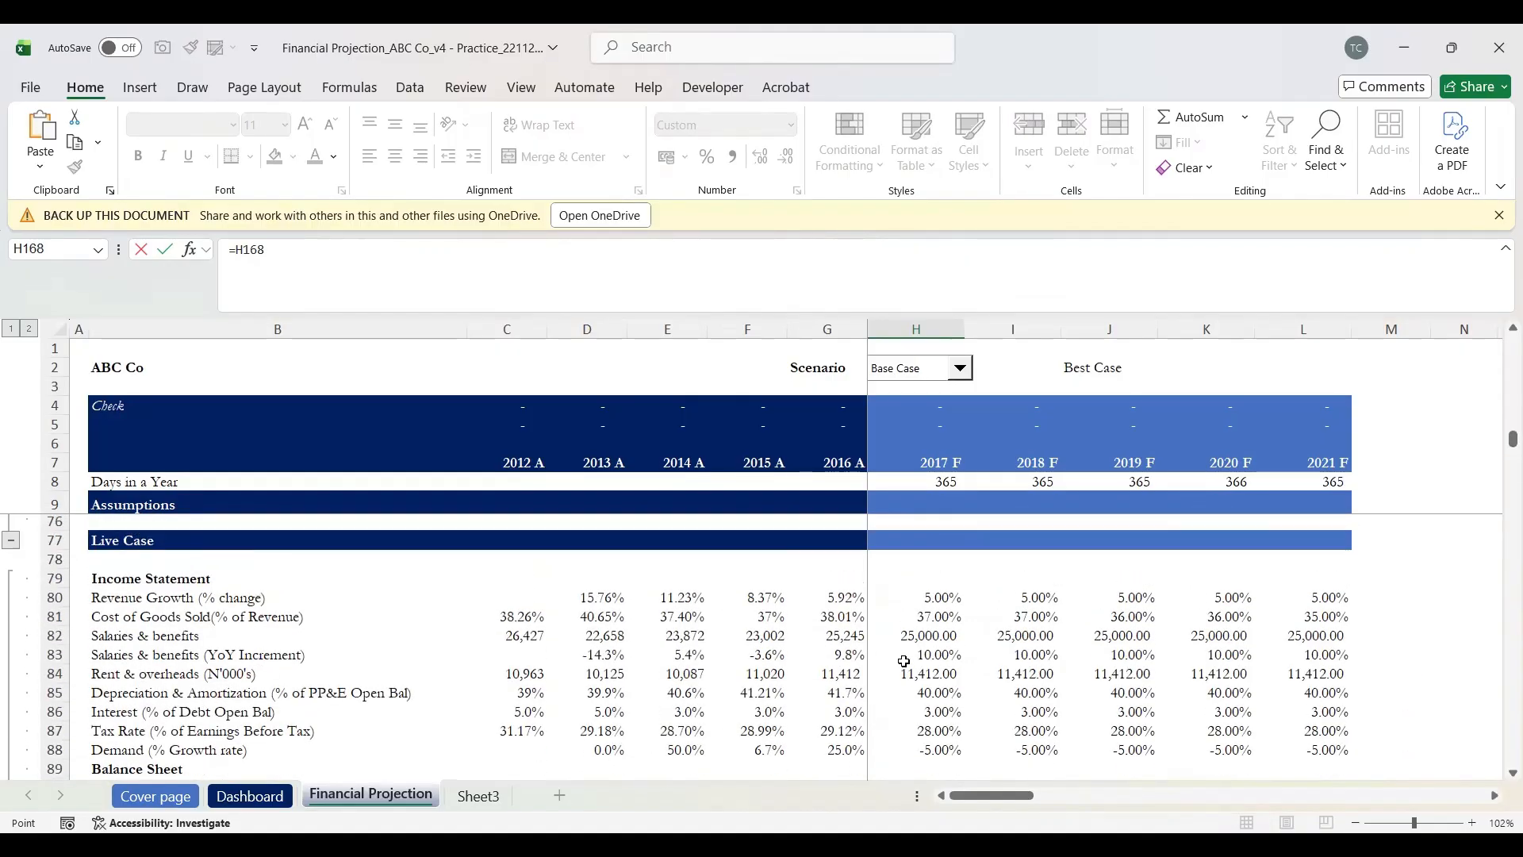
pyautogui.scroll(-1, 904, 661)
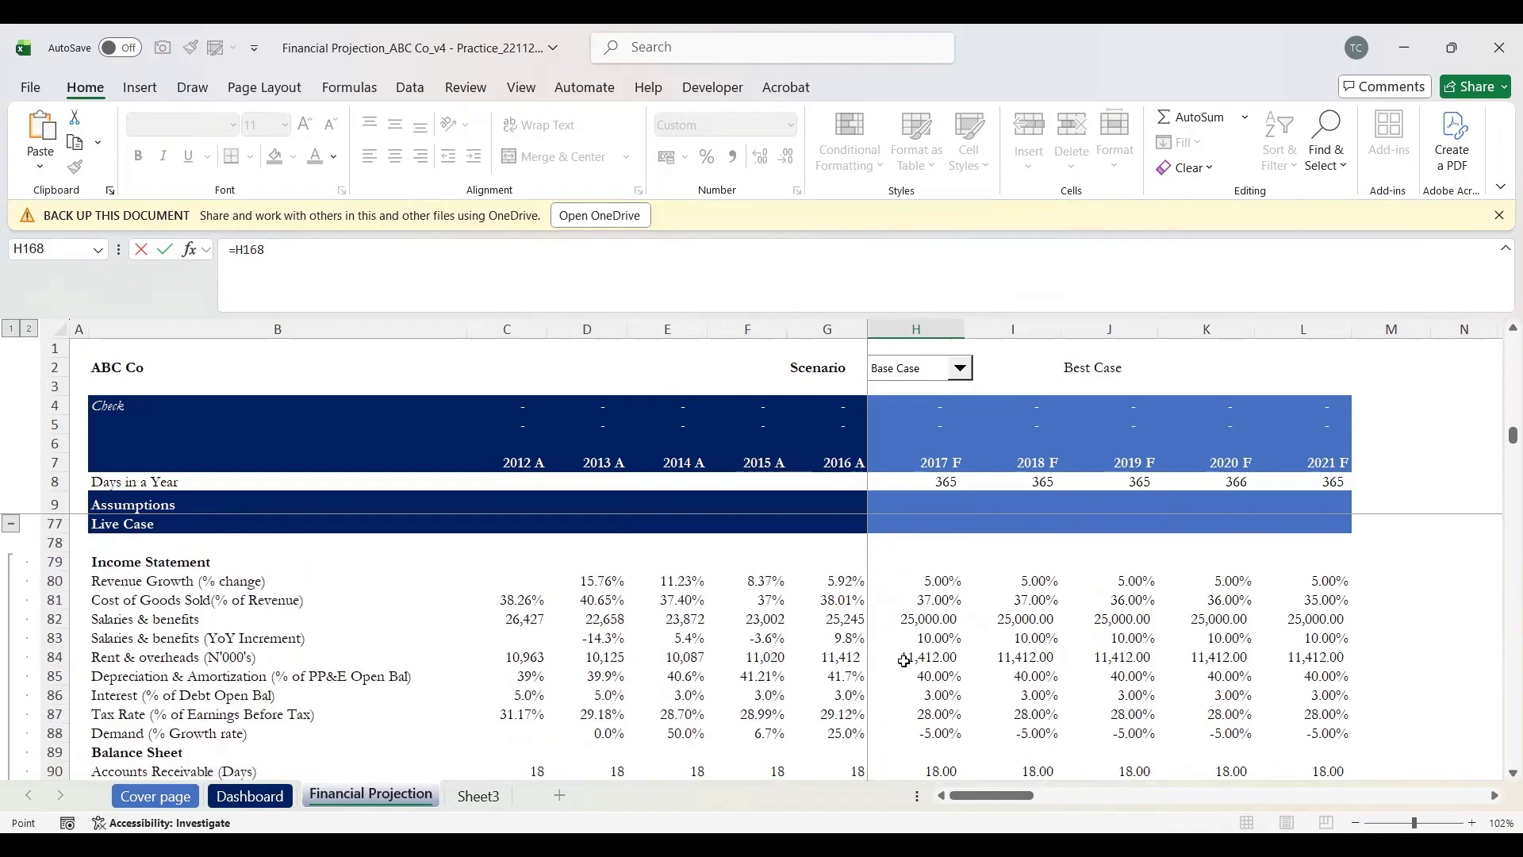
pyautogui.scroll(-2, 904, 661)
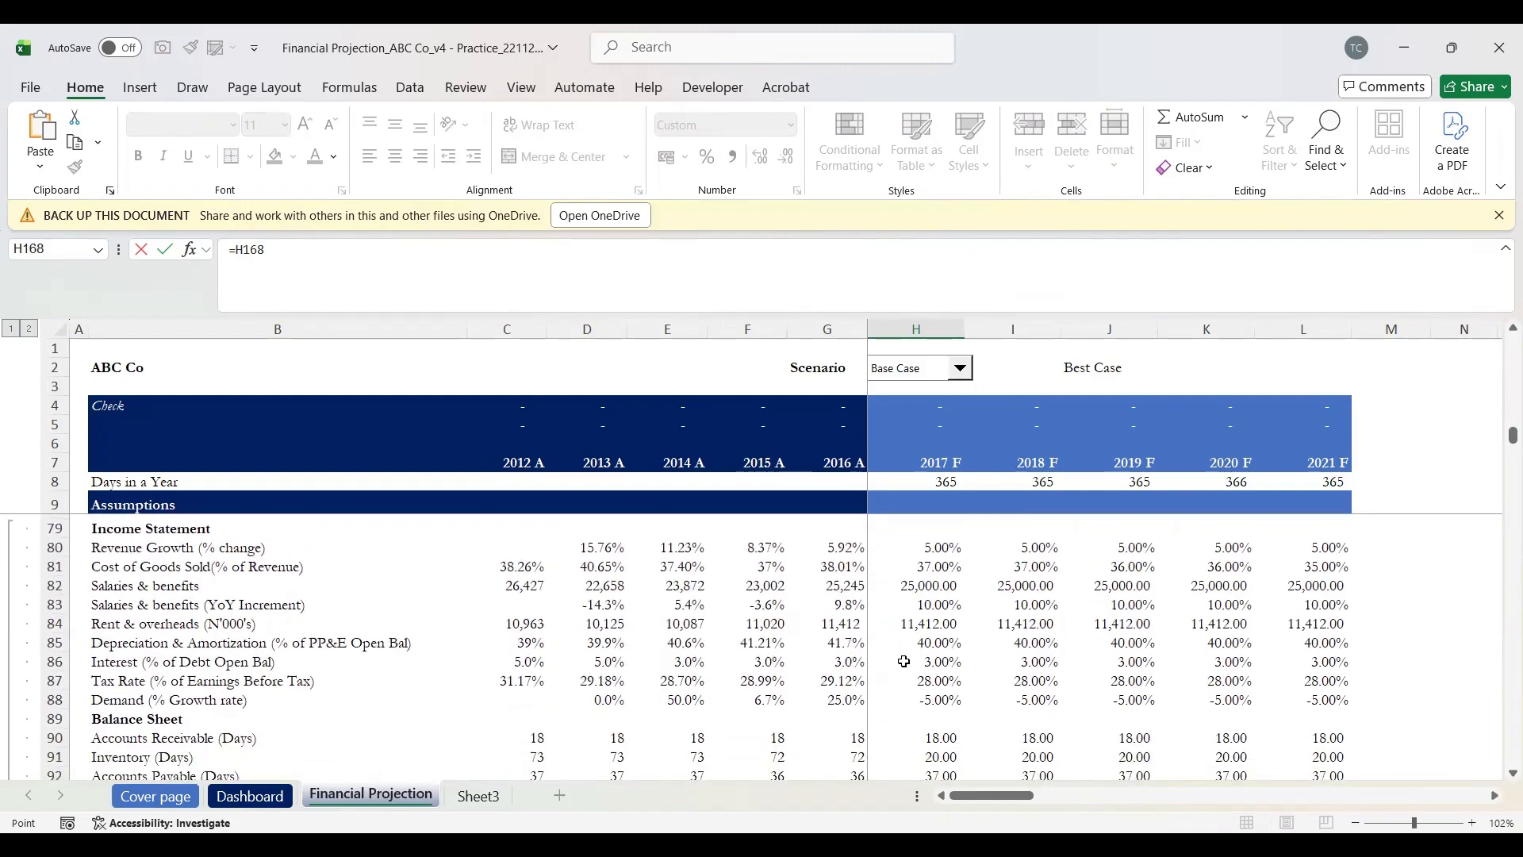
pyautogui.scroll(1, 904, 661)
pyautogui.scroll(-2, 903, 661)
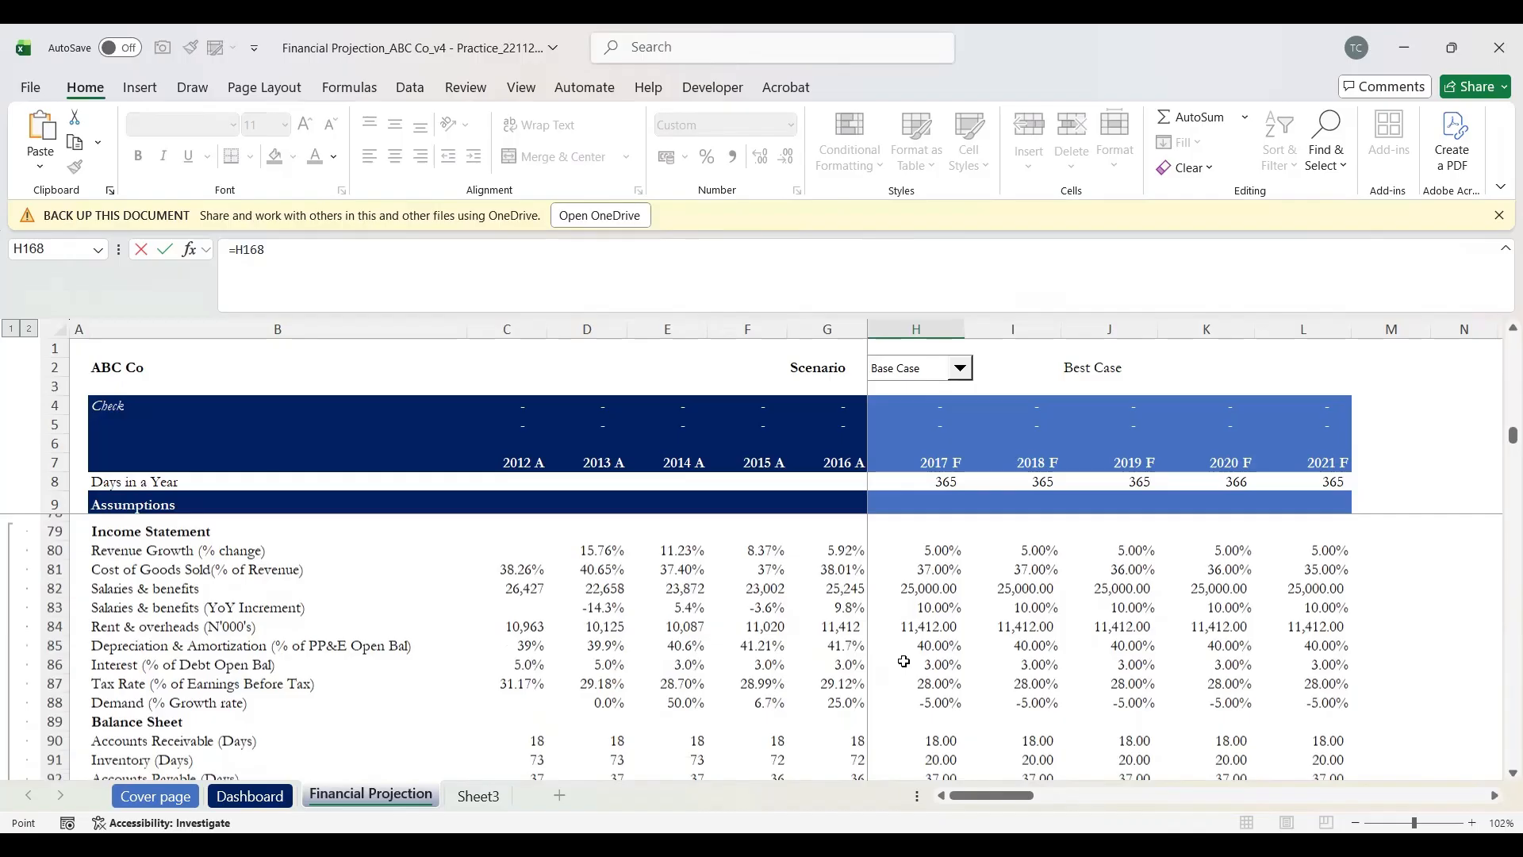
pyautogui.scroll(1, 904, 660)
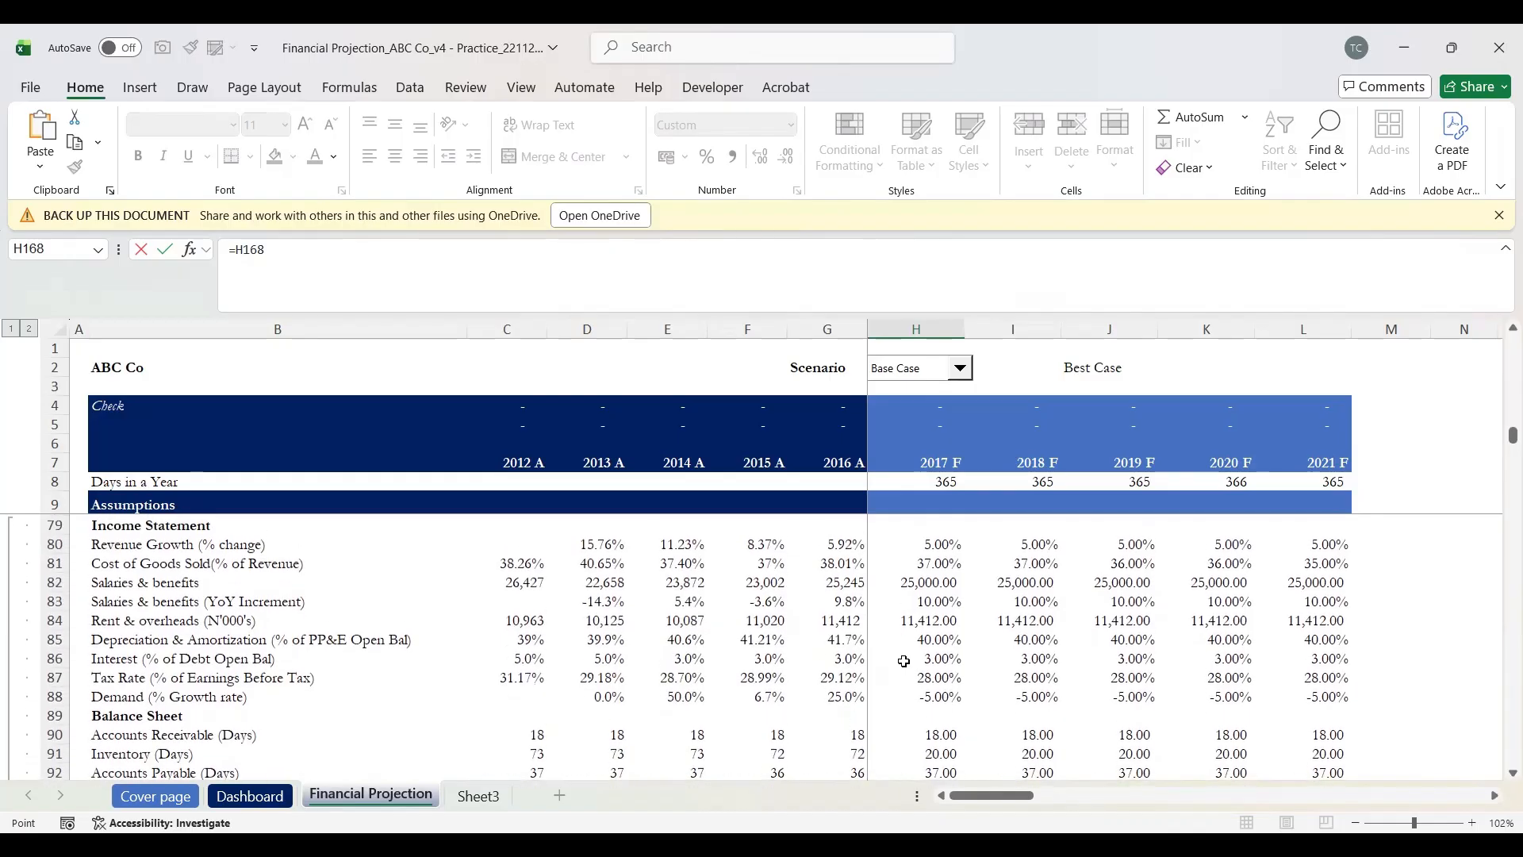
pyautogui.scroll(-2, 904, 660)
pyautogui.scroll(-1, 904, 661)
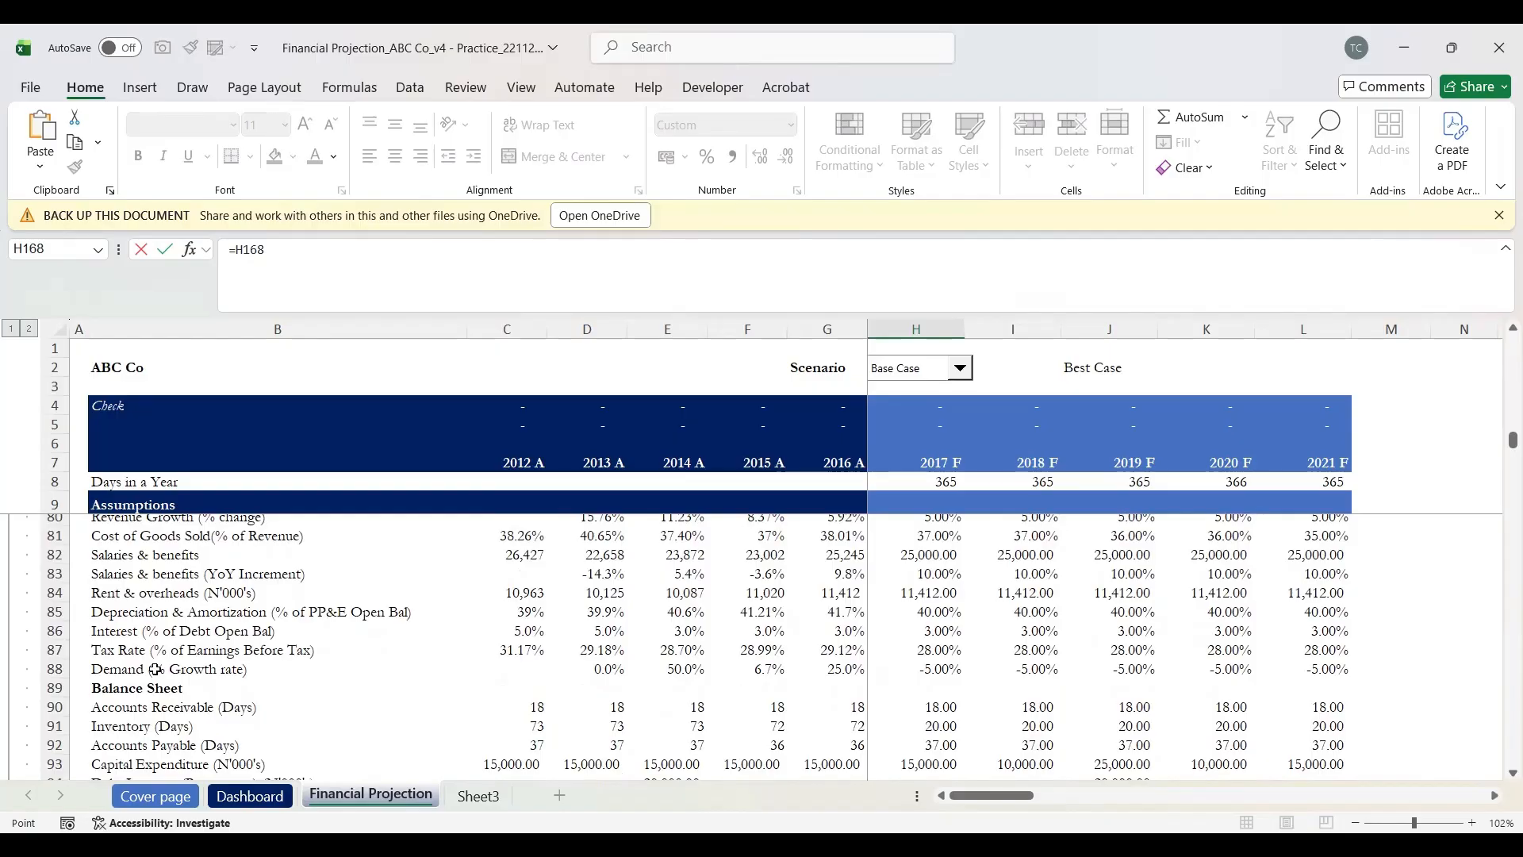
pyautogui.scroll(-1, 156, 692)
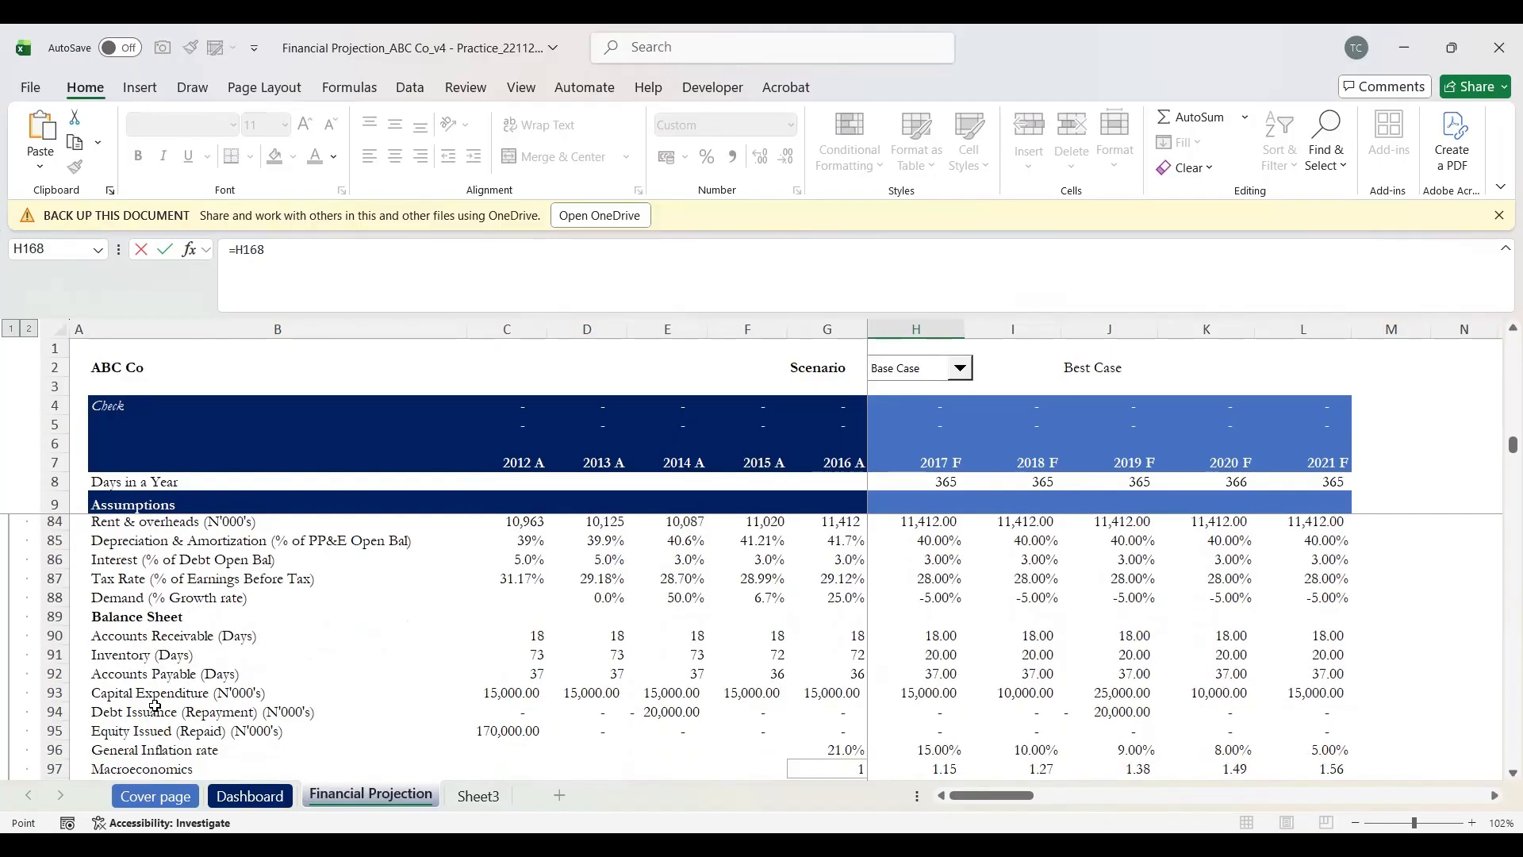
pyautogui.click(156, 711)
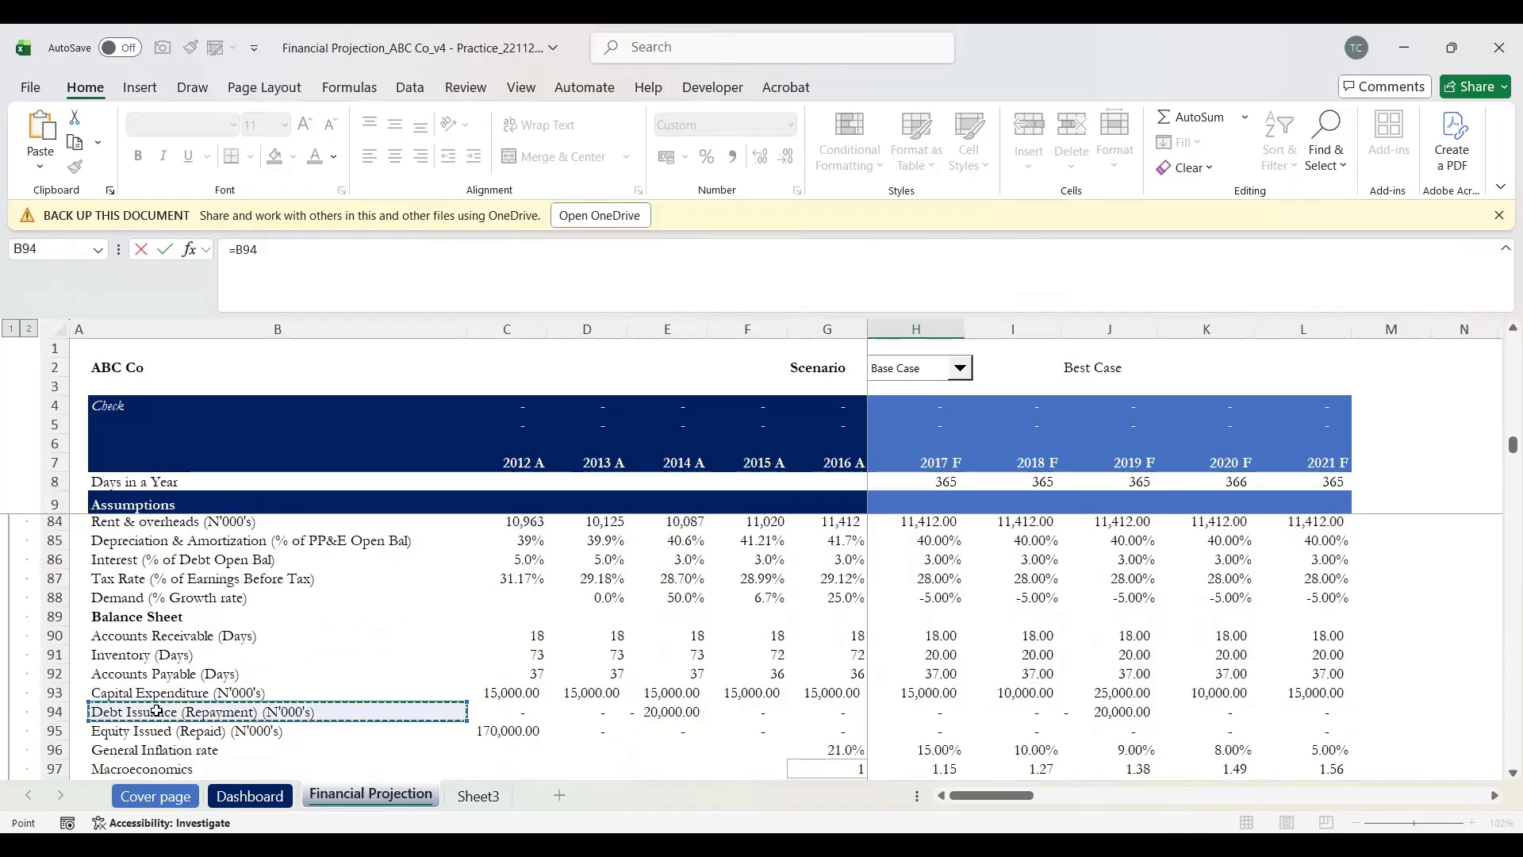
pyautogui.hotkey('shift', 'space')
pyautogui.press('Right')
pyautogui.press('Right')
pyautogui.press('Right')
pyautogui.press('Right')
pyautogui.press('Right')
pyautogui.press('Right')
pyautogui.press('Right')
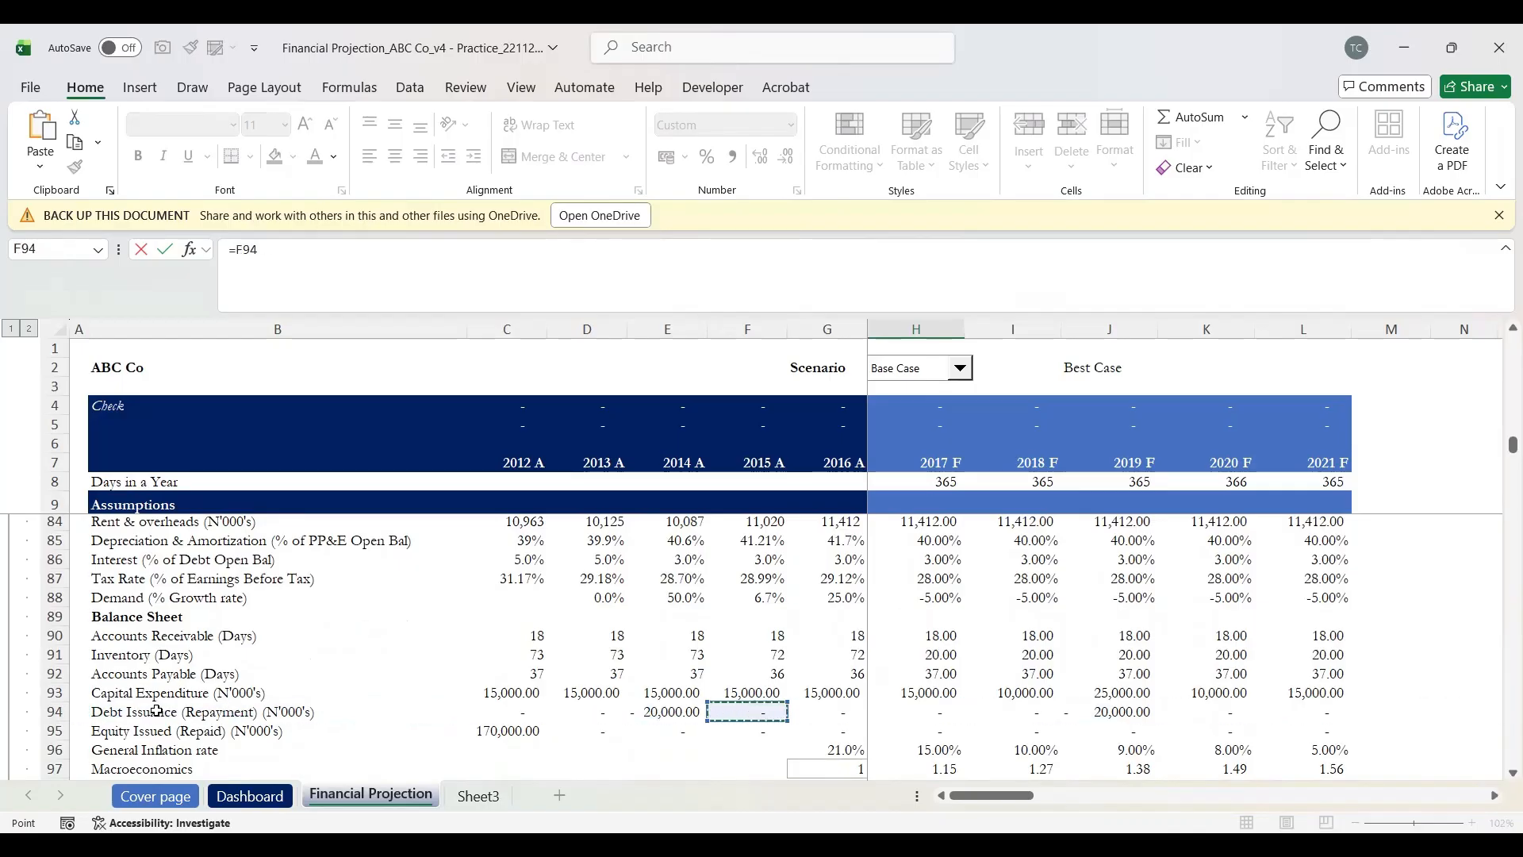
pyautogui.press('Left')
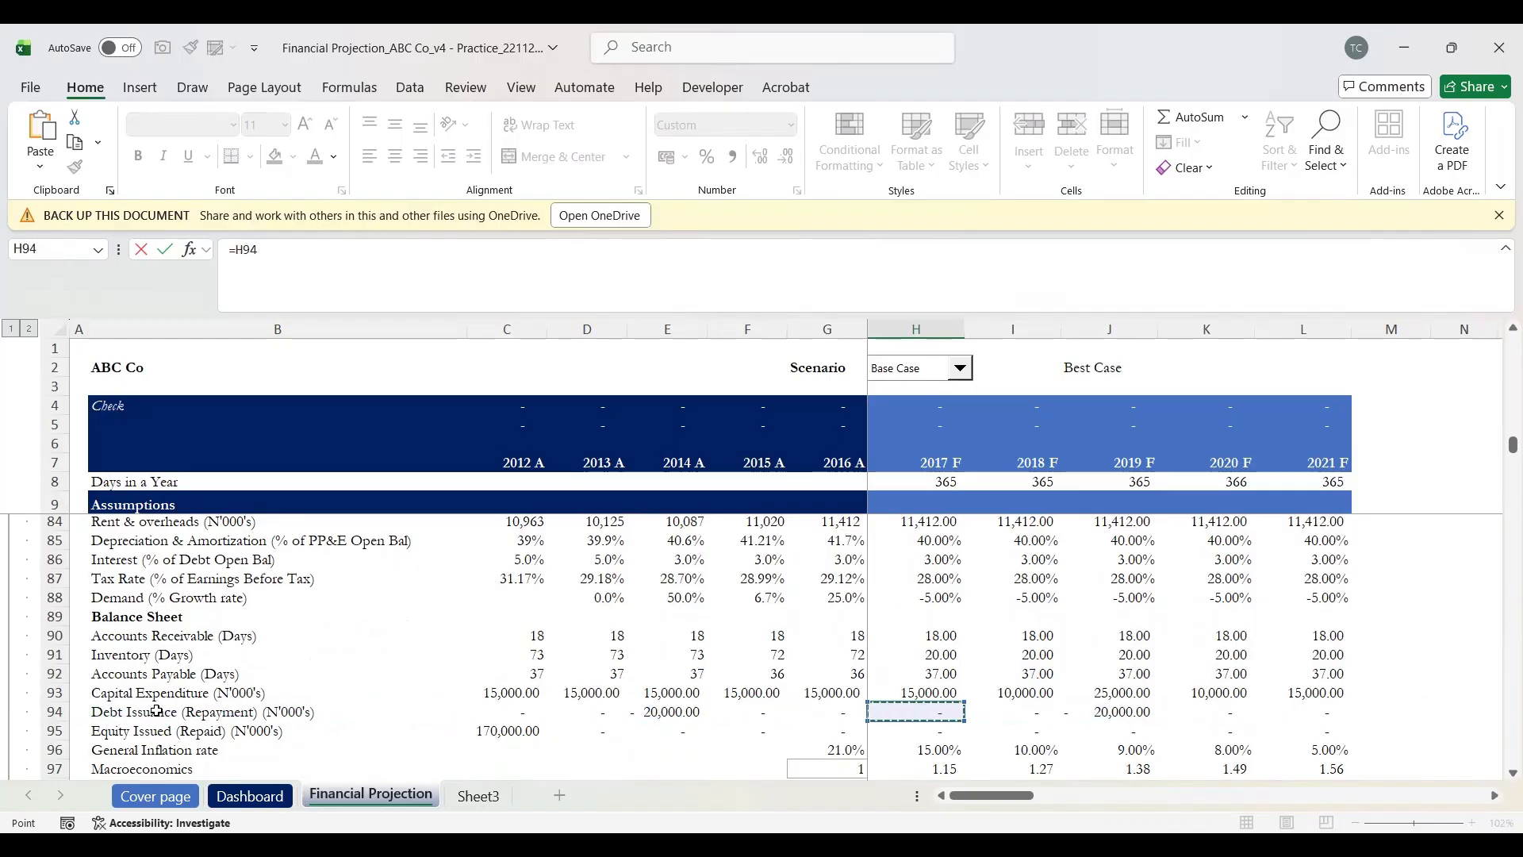
pyautogui.press('Return')
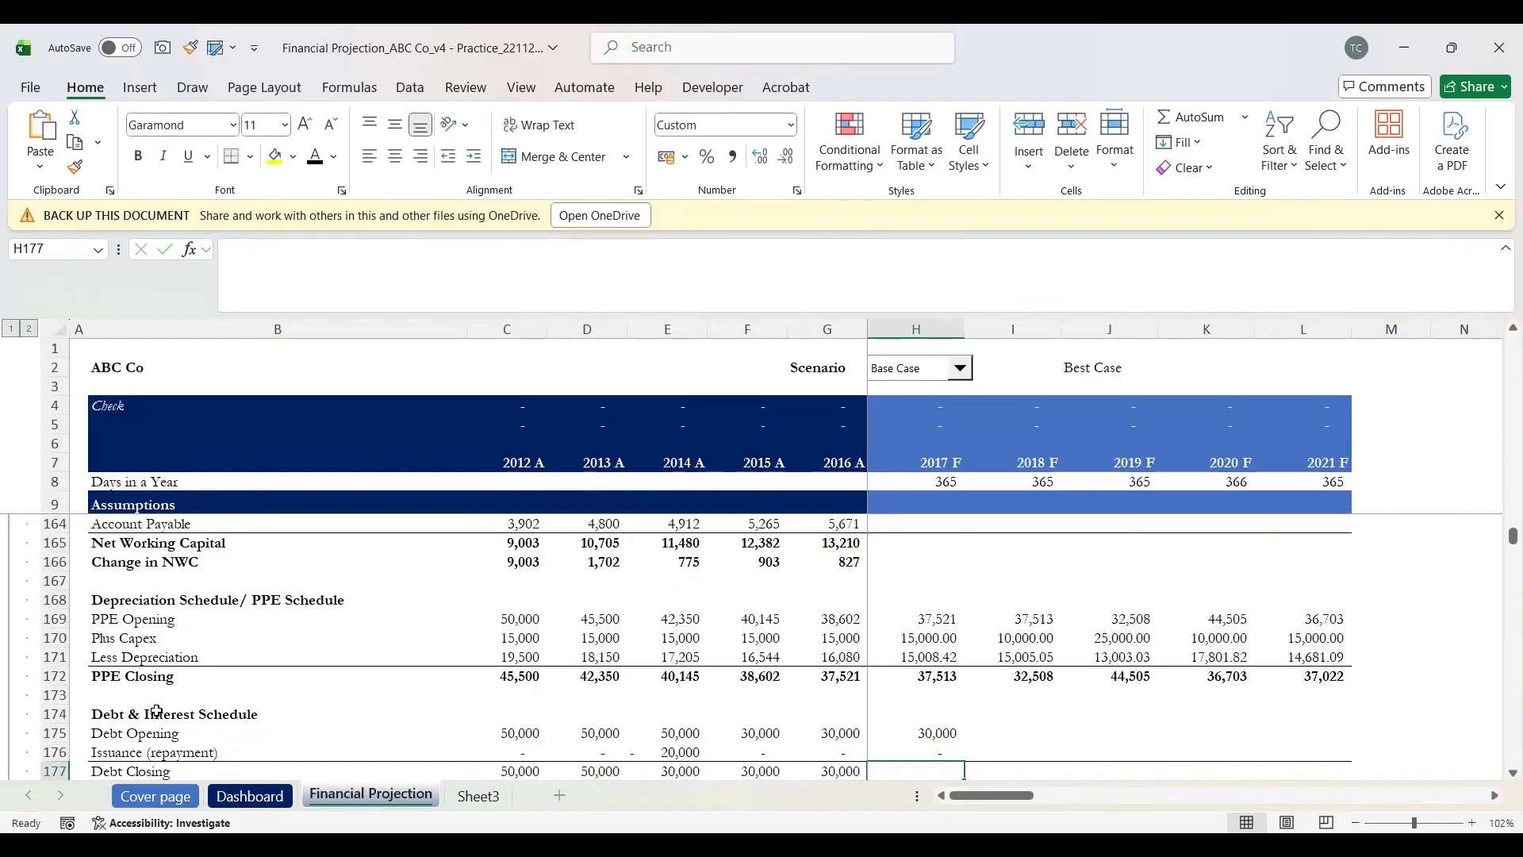
pyautogui.press('Up')
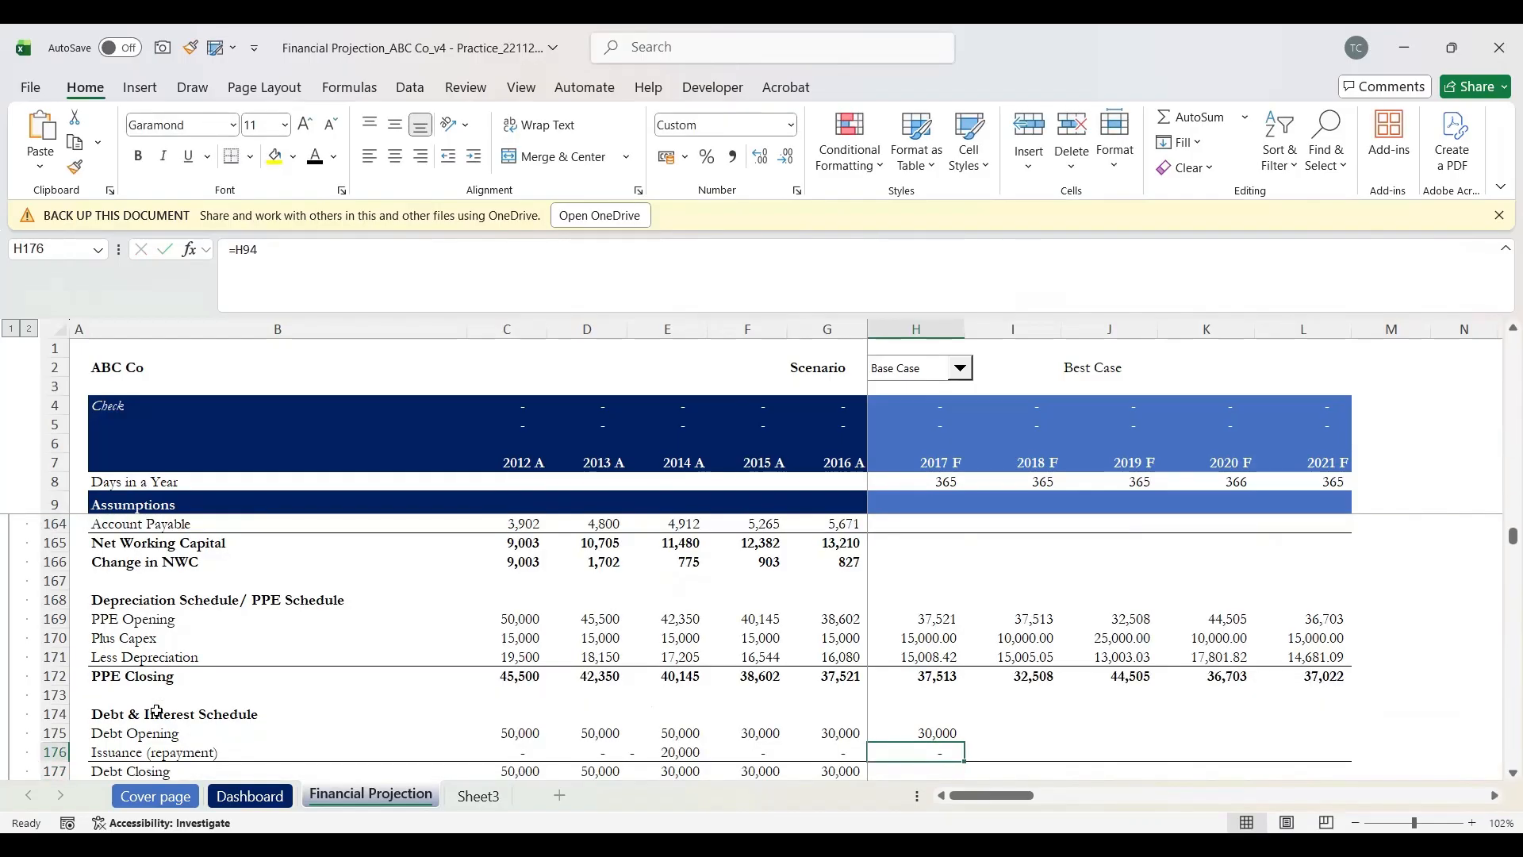
pyautogui.scroll(-1, 156, 711)
# Step: Set the 2017 Debt Closing in H177 to =SUM(H175:H176), totalling 30,000
pyautogui.press('Down')
pyautogui.write('=')
pyautogui.press('Up')
pyautogui.press('Up')
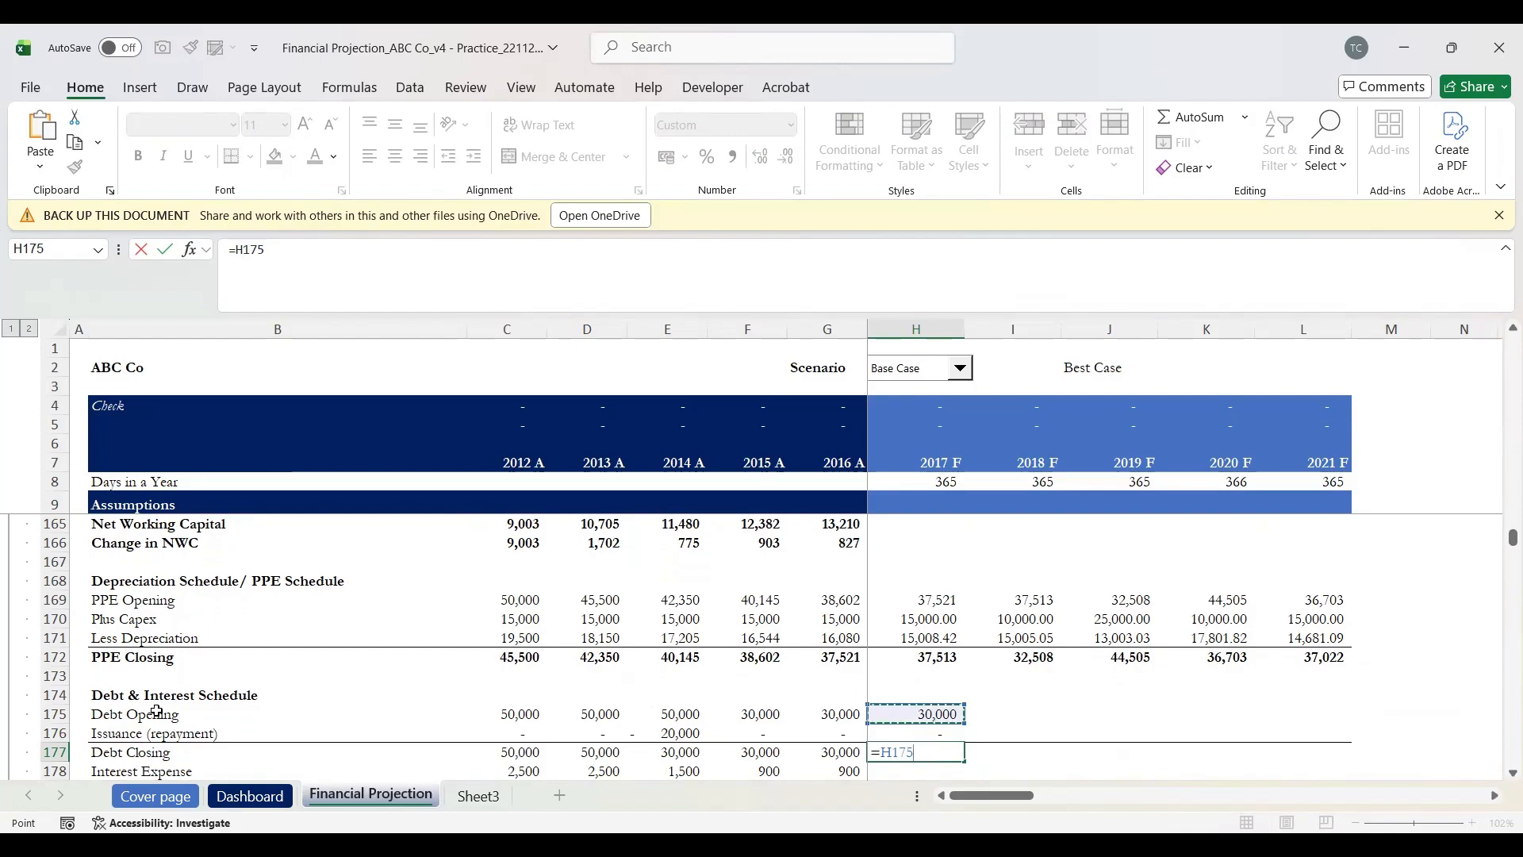
pyautogui.press('Down')
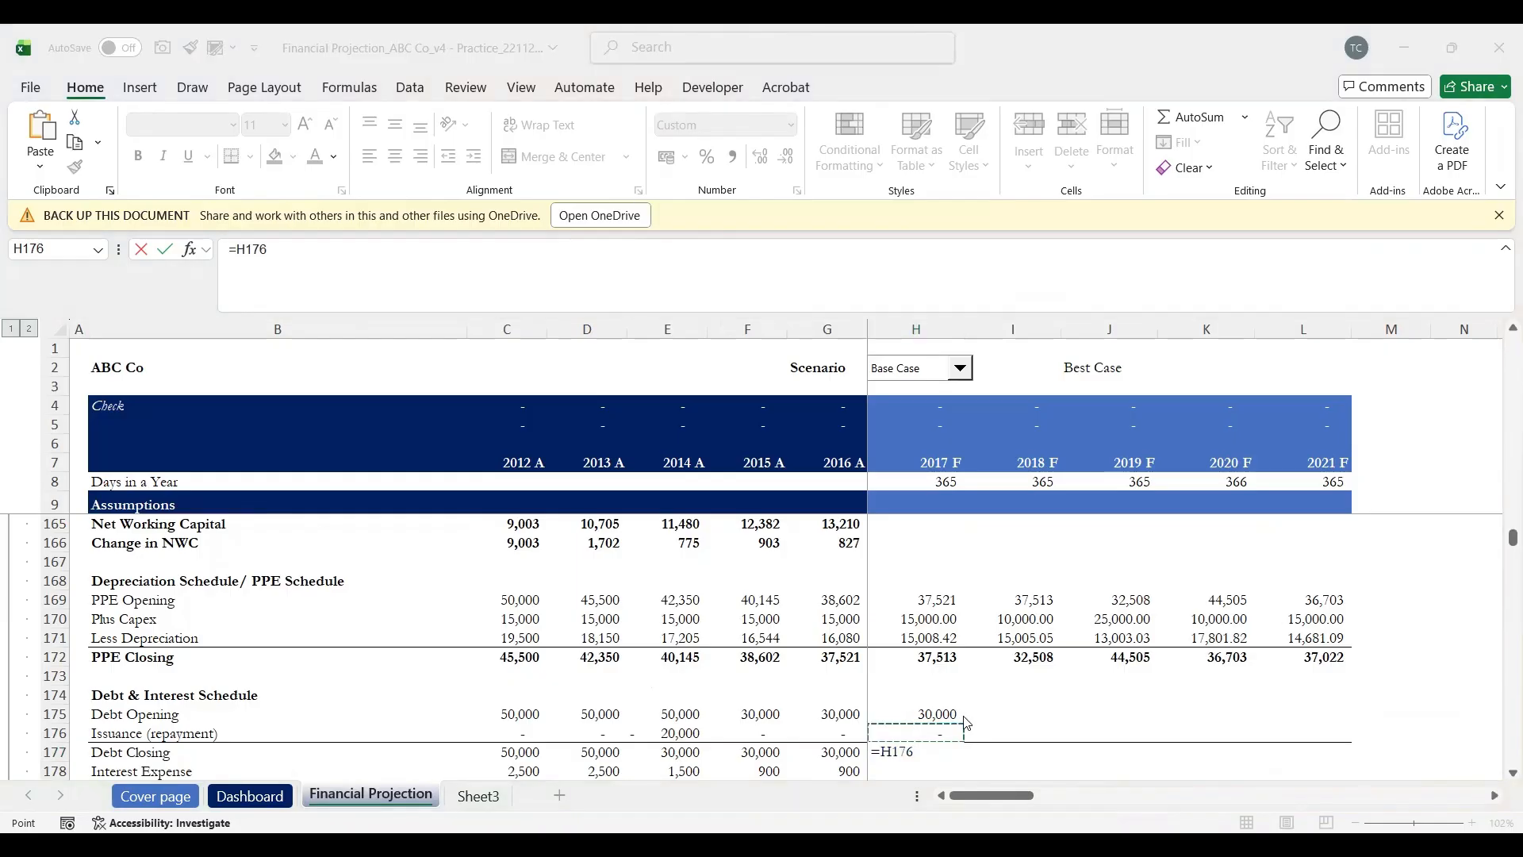
pyautogui.press('BackSpace')
pyautogui.press('BackSpace')
pyautogui.press('BackSpace')
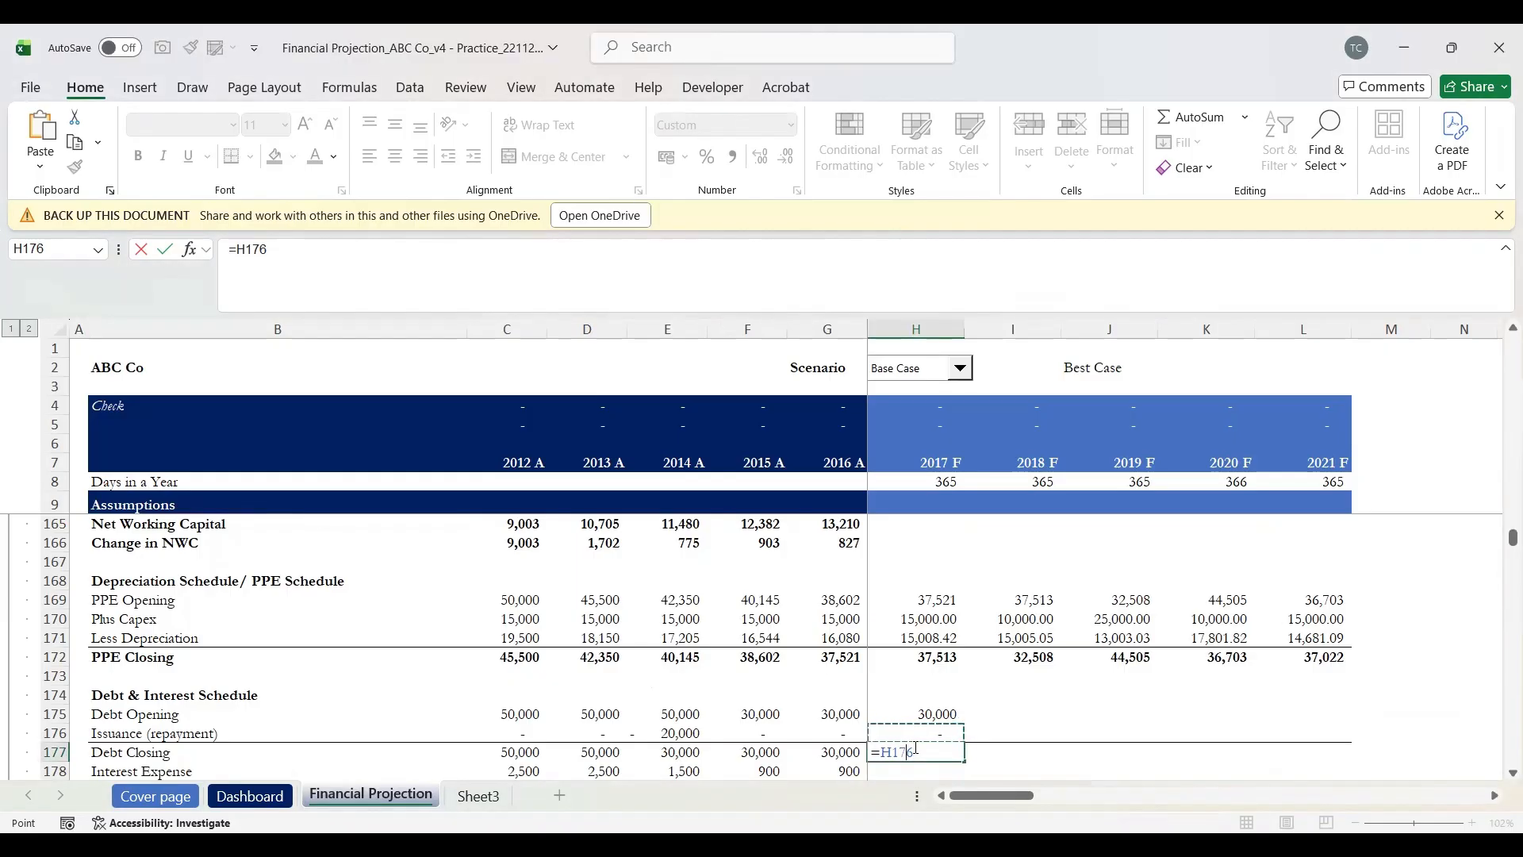
pyautogui.press('BackSpace')
pyautogui.press('BackSpace')
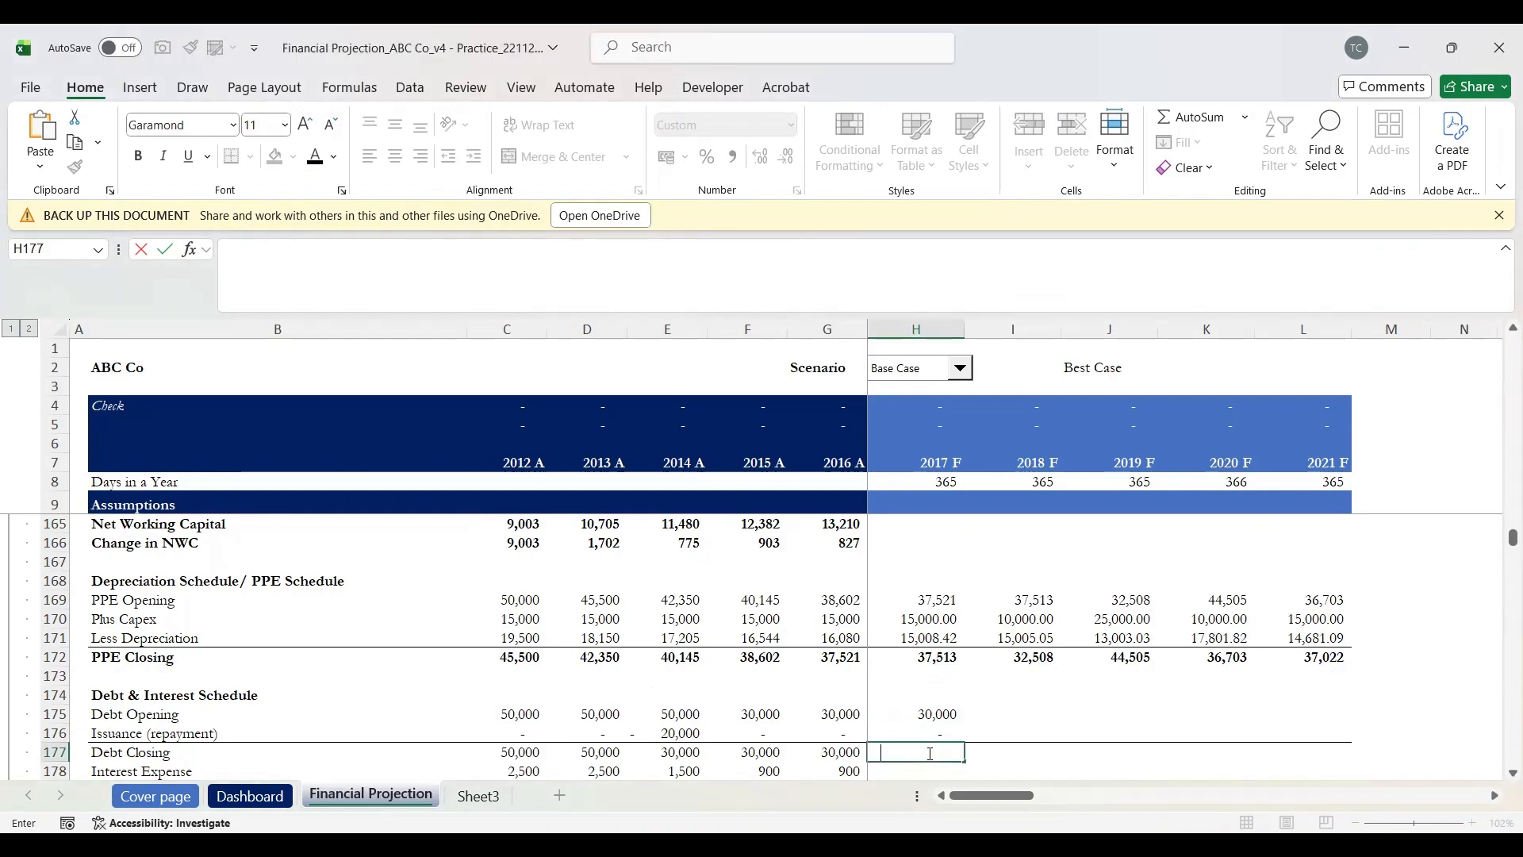
pyautogui.write('=')
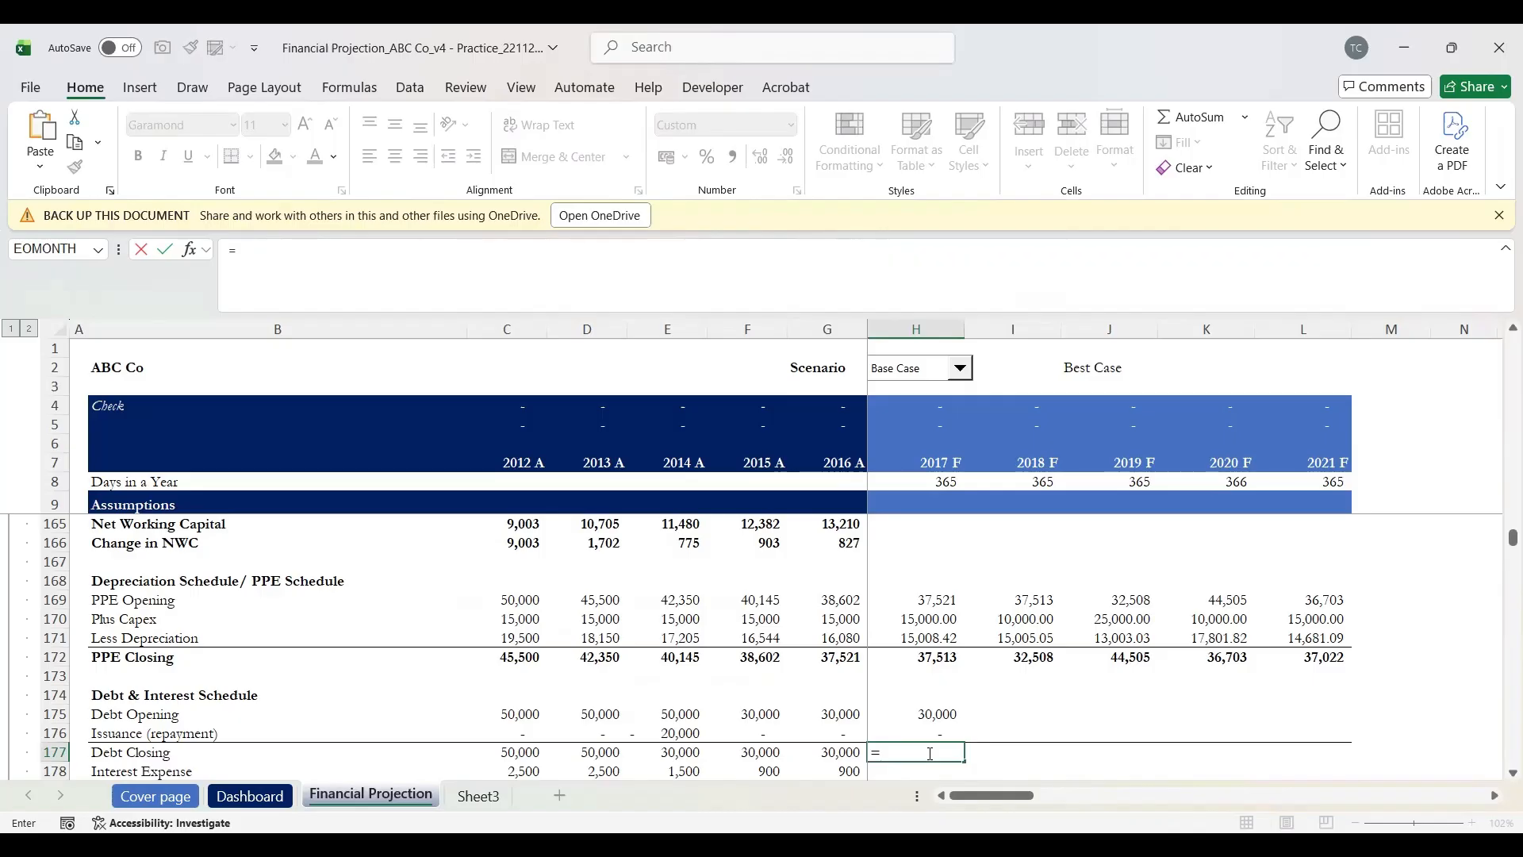
pyautogui.write('SUM(')
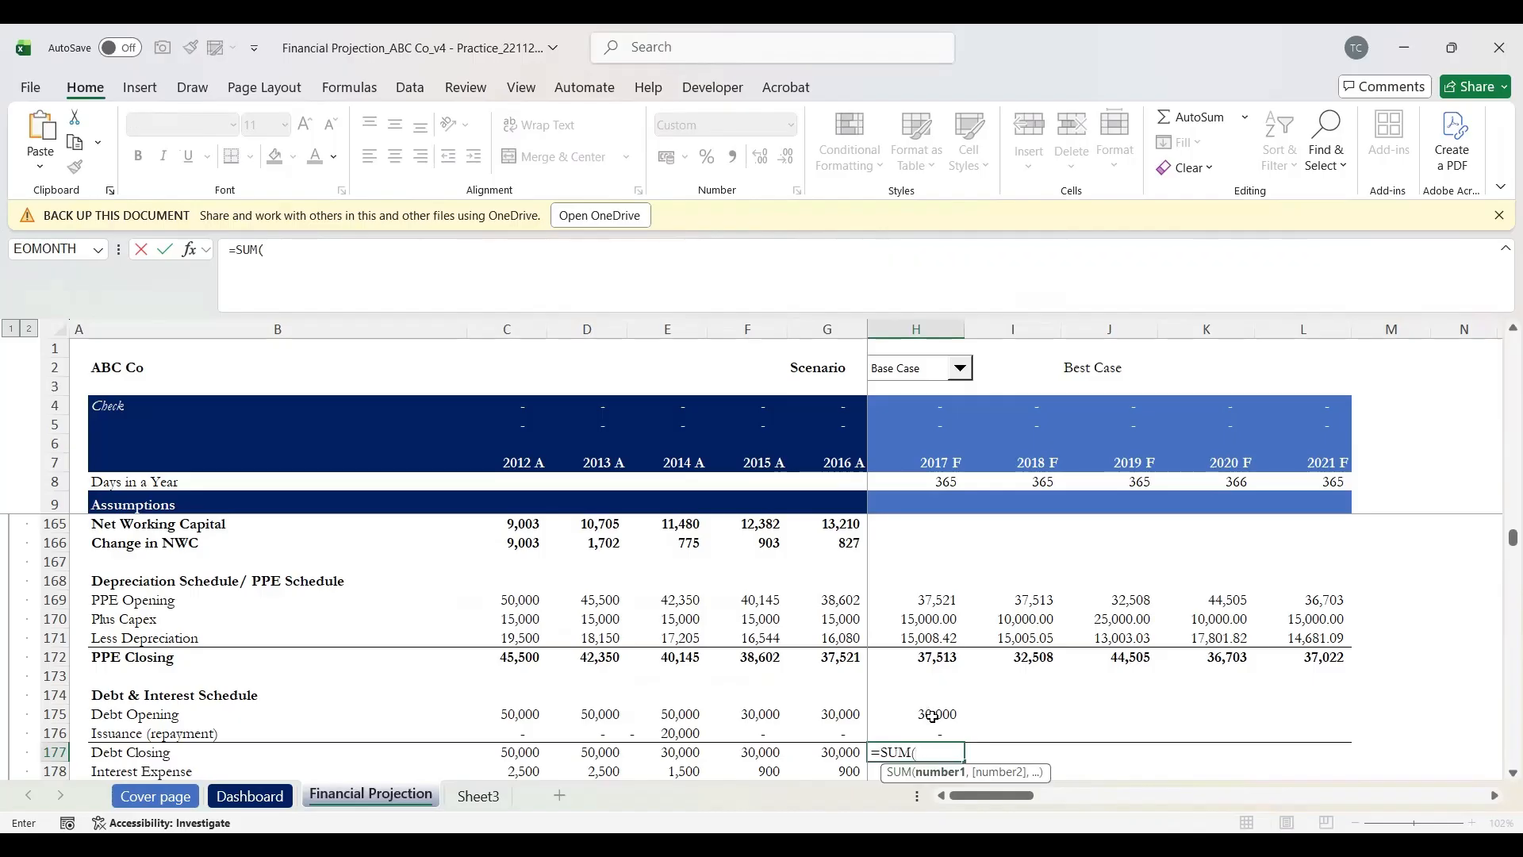
pyautogui.click(932, 717)
pyautogui.hotkey('shift', 'Down')
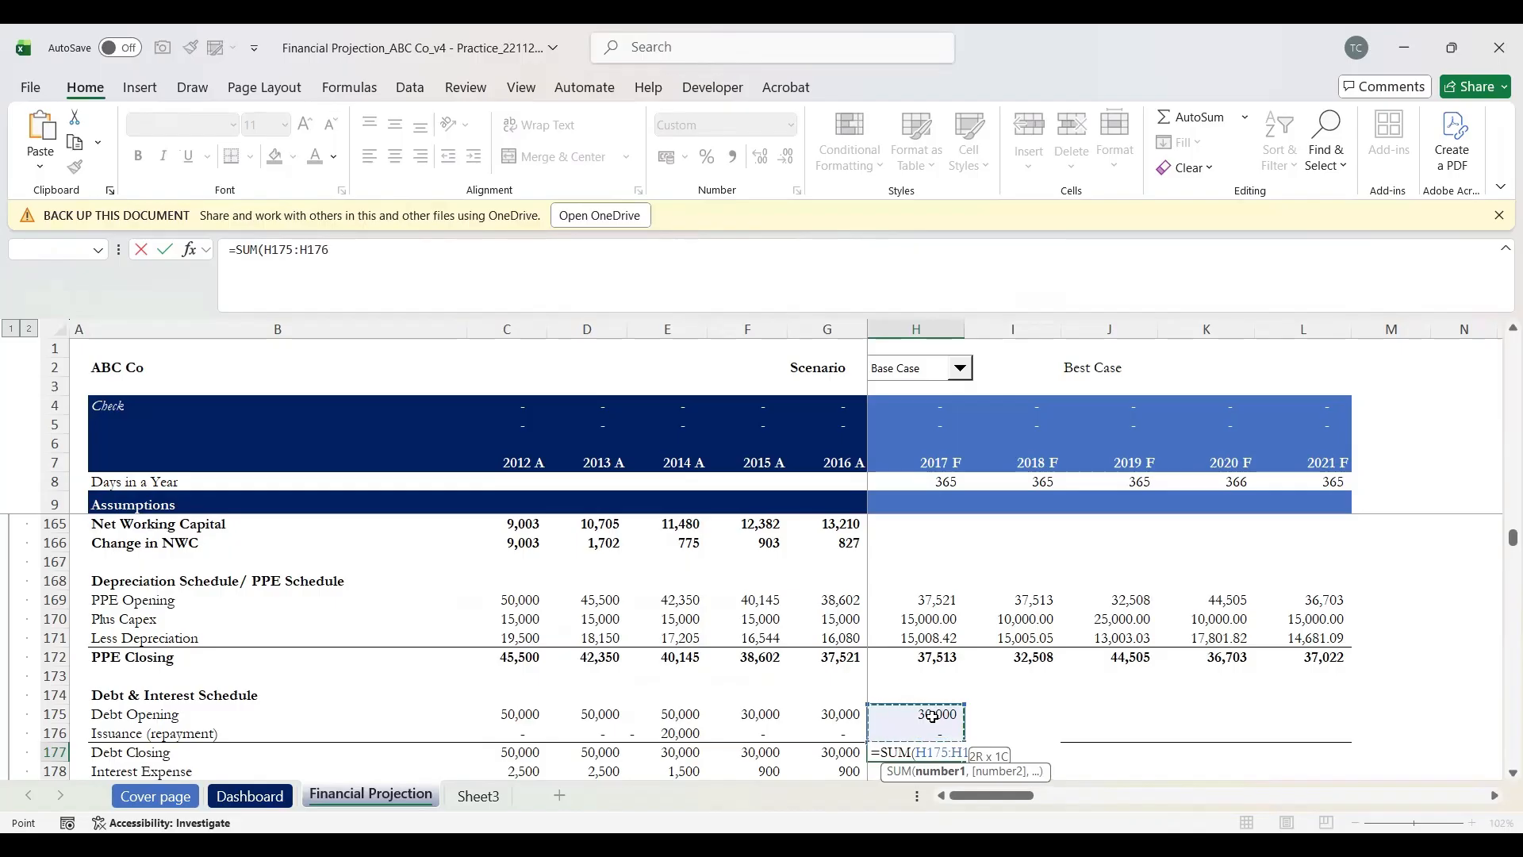
pyautogui.hotkey('ctrl', 'Return')
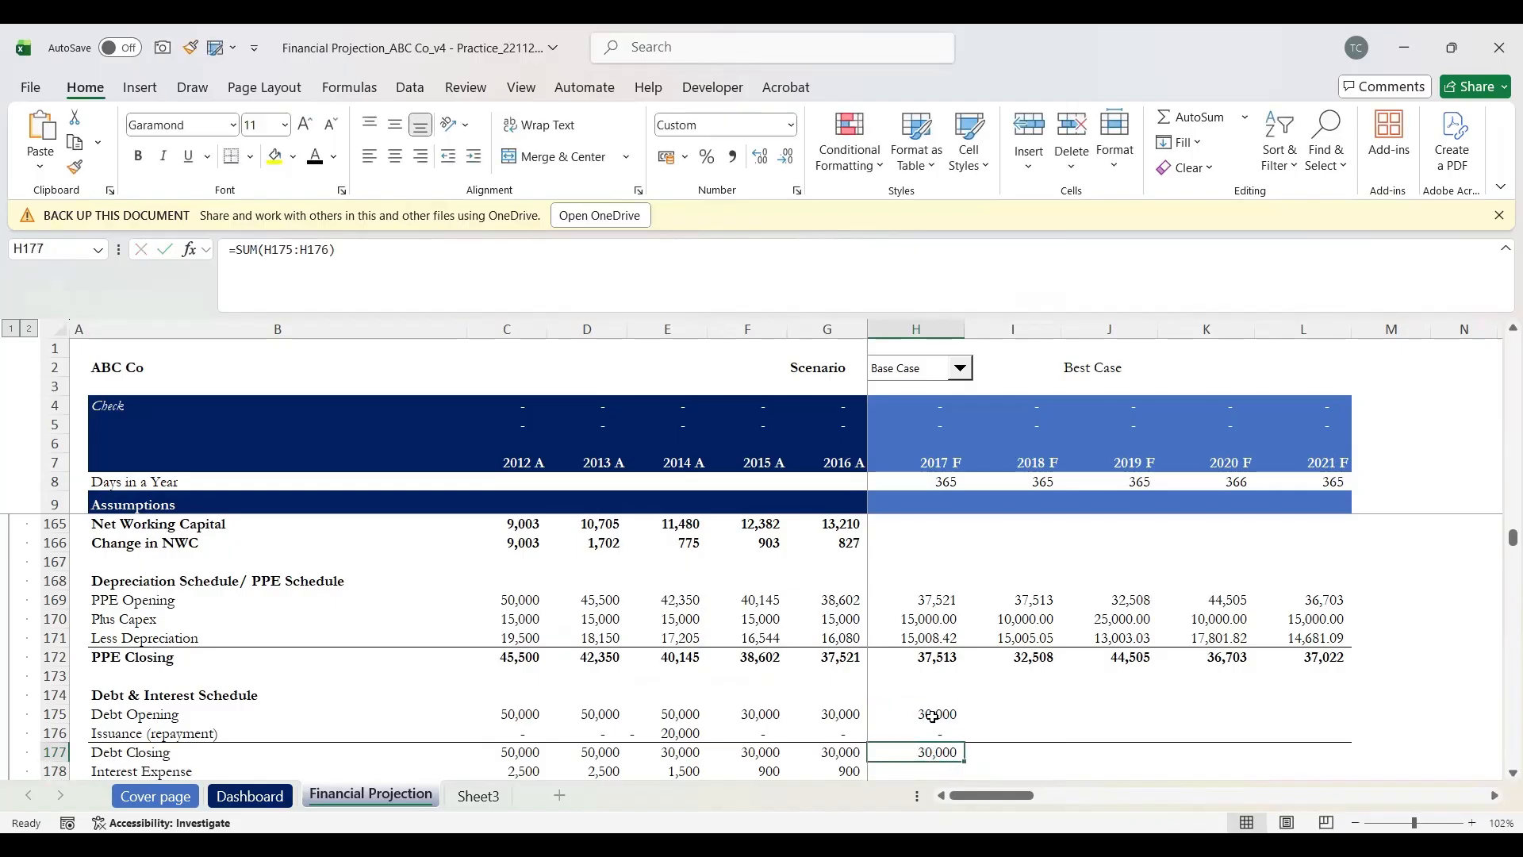
pyautogui.press('Down')
pyautogui.scroll(-1, 933, 716)
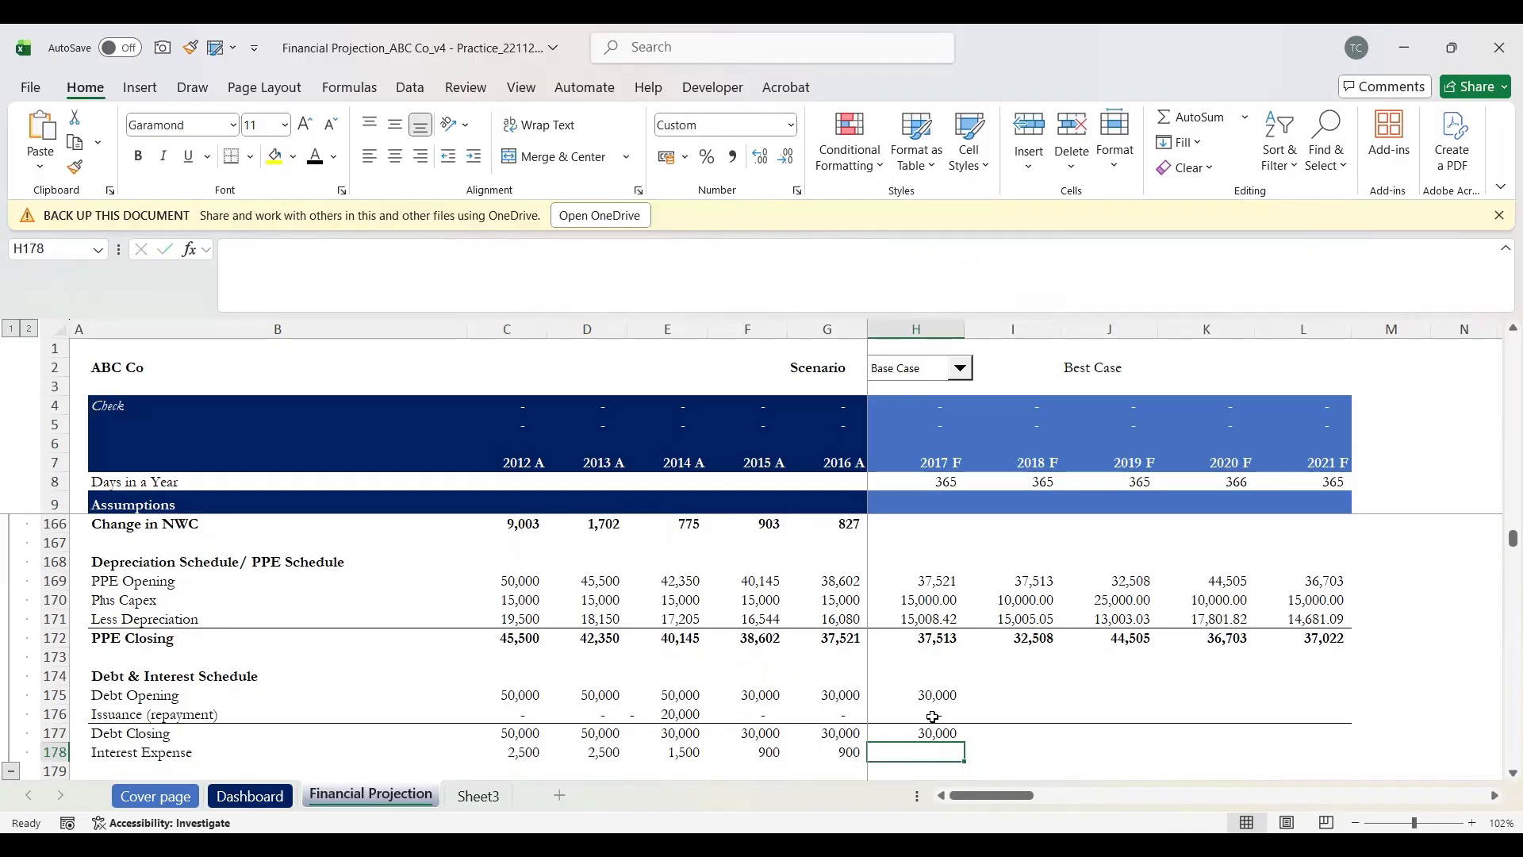
# Step: Enter =H86*H175 in H178 so the 2017 Interest Expense shows 900
pyautogui.write('=')
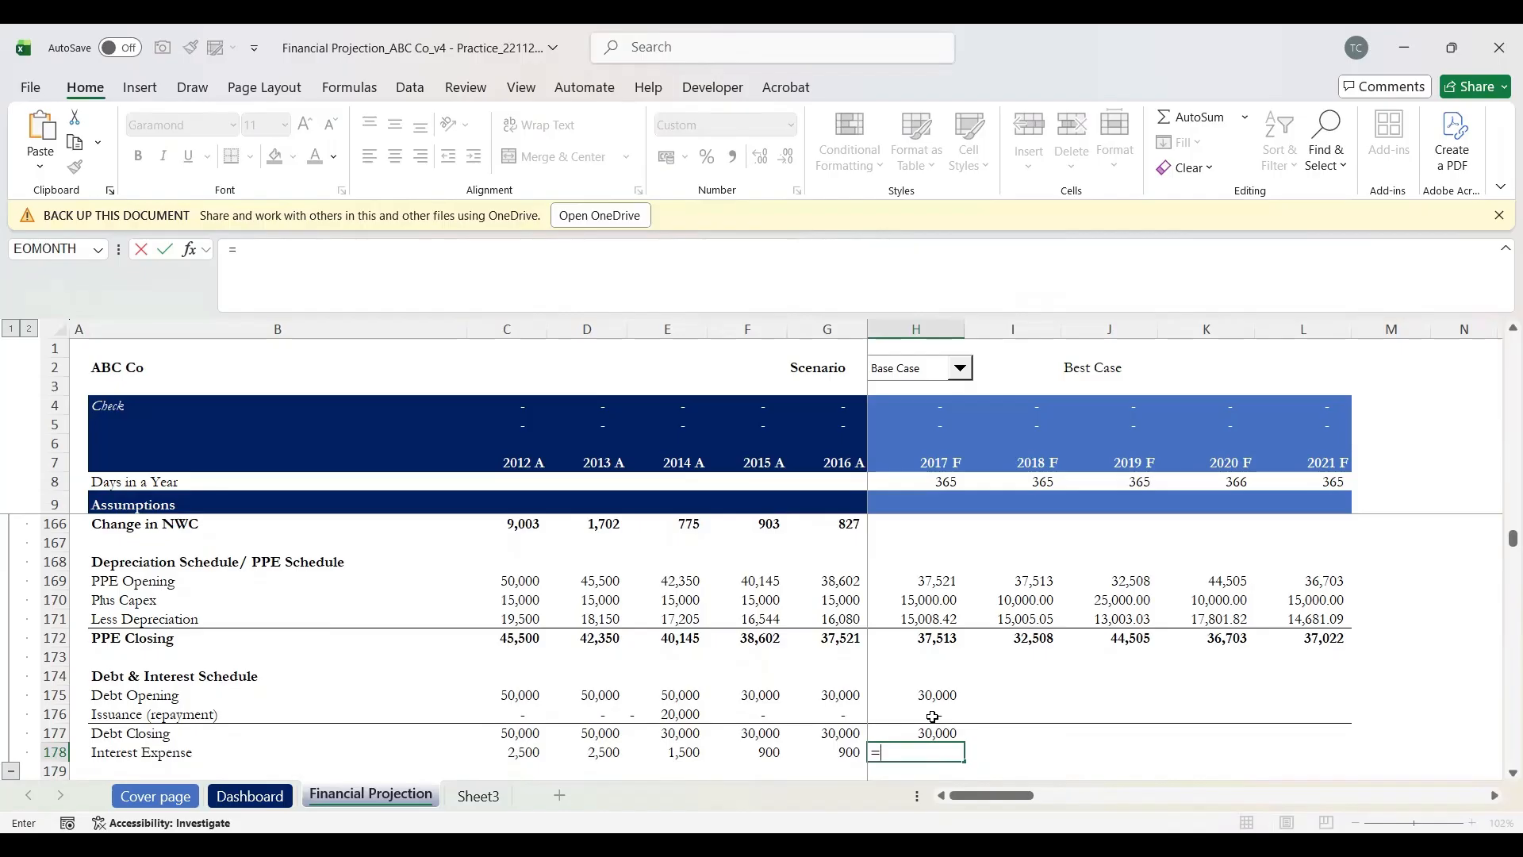
pyautogui.scroll(20, 933, 716)
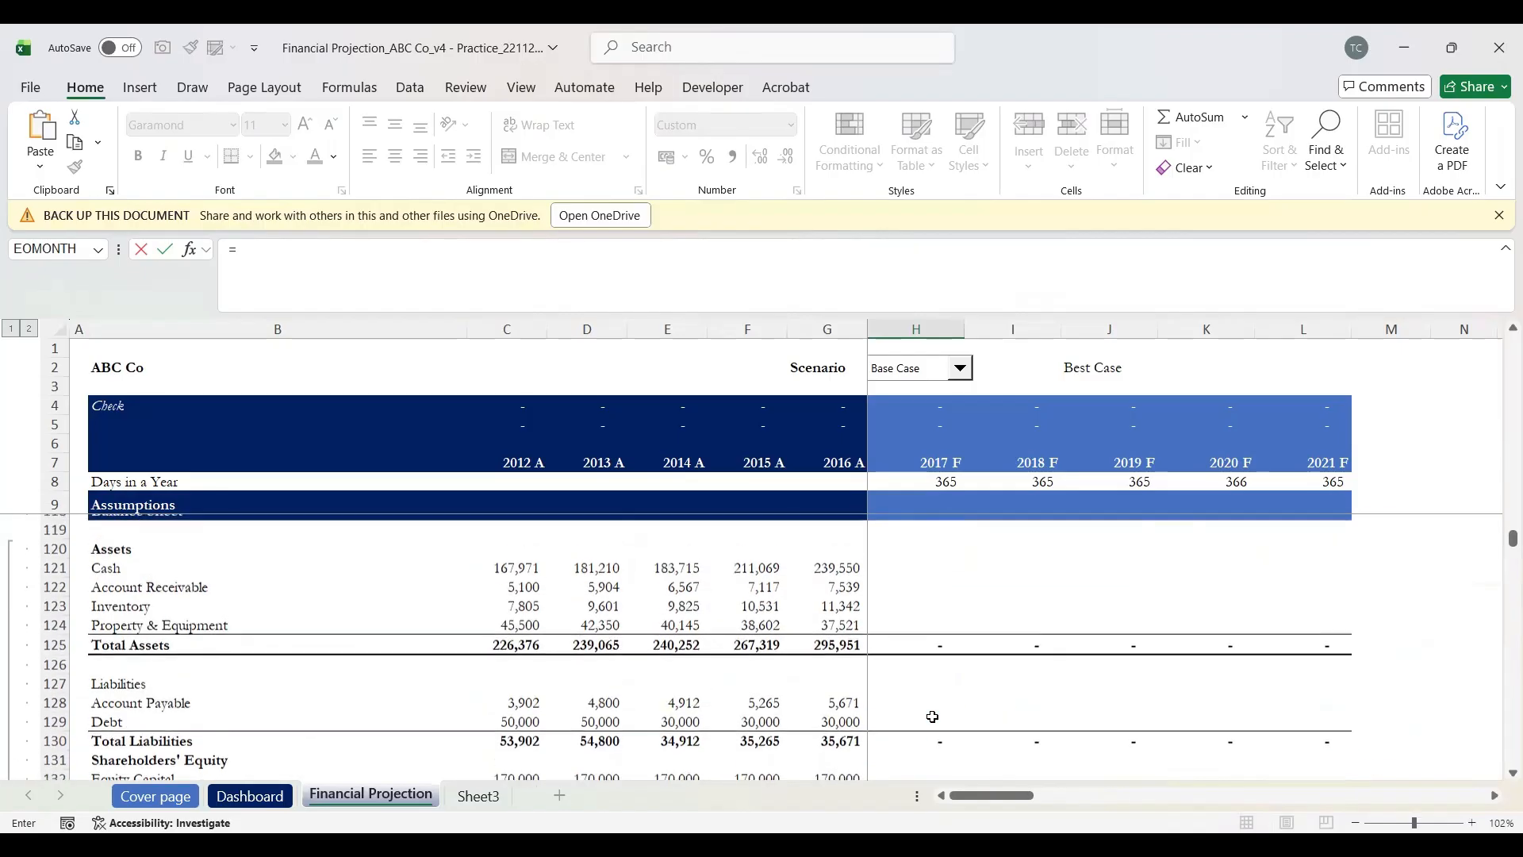
pyautogui.scroll(5, 933, 717)
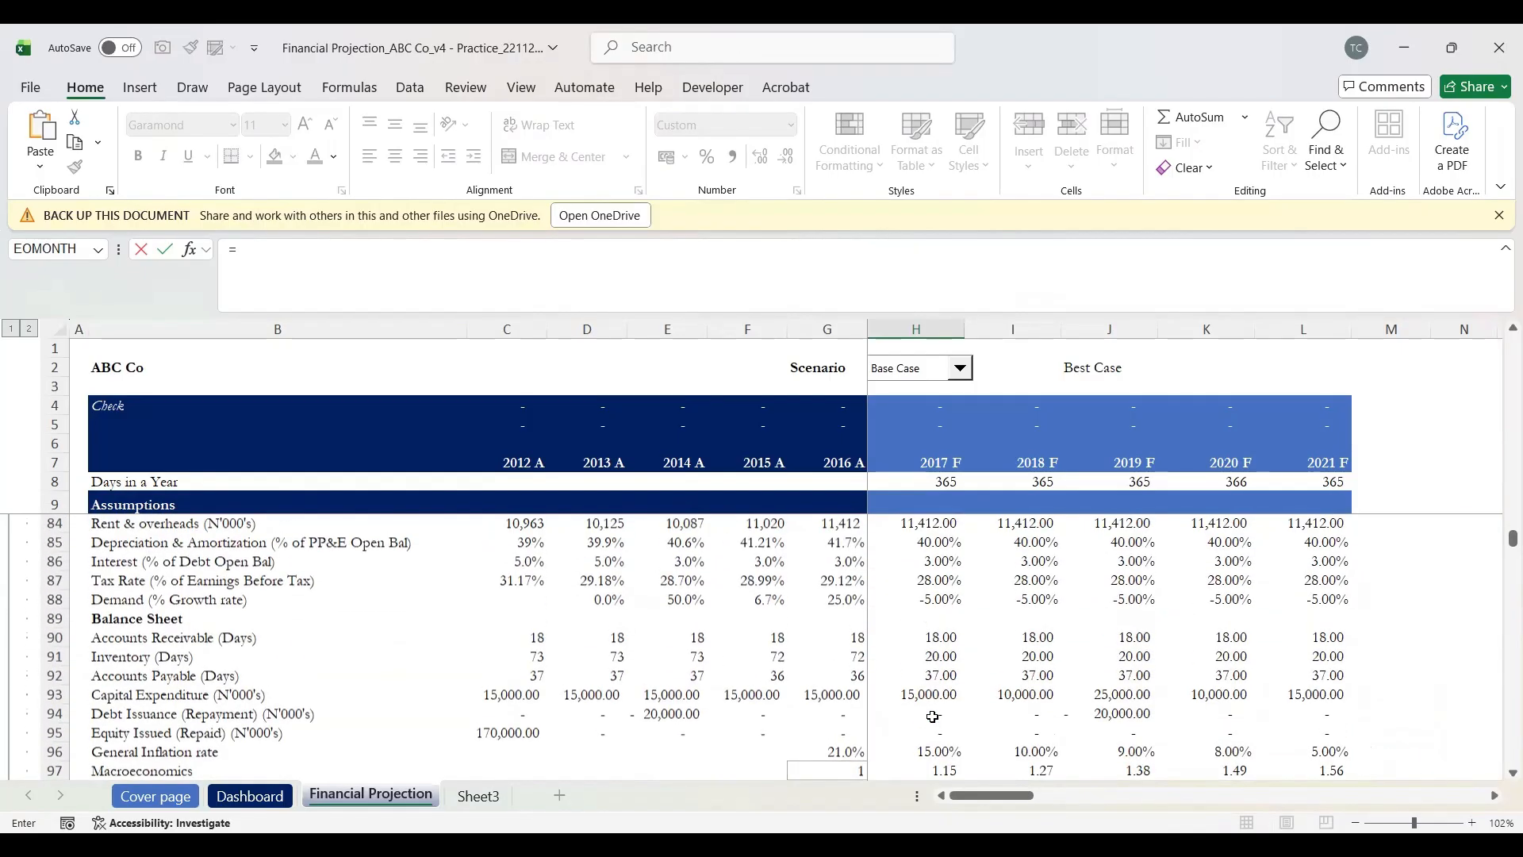
pyautogui.click(129, 565)
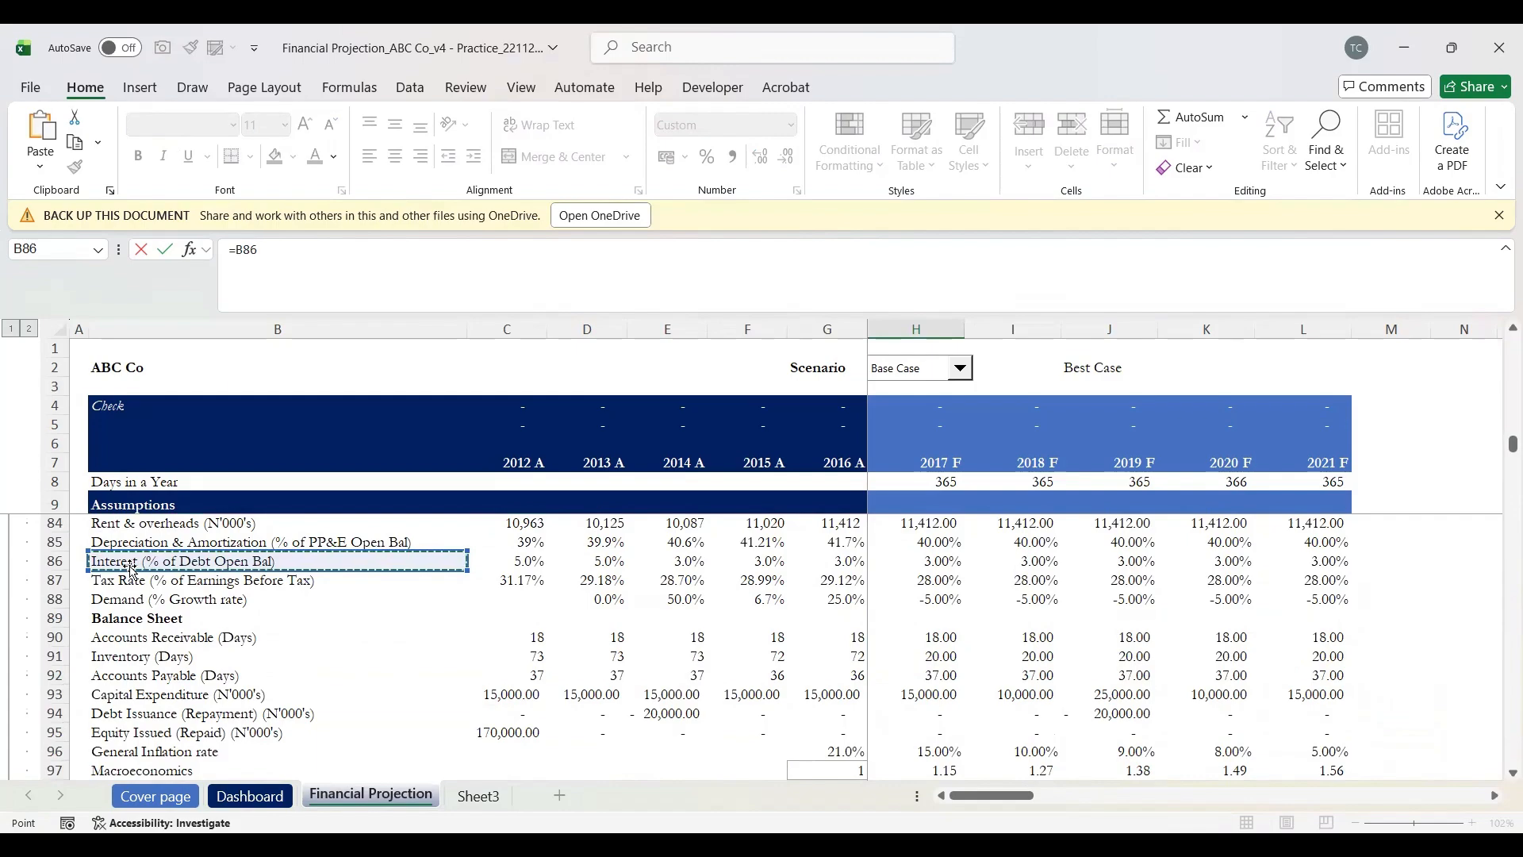
pyautogui.press('Right')
pyautogui.press('Right')
pyautogui.press('Right')
pyautogui.press('Right')
pyautogui.press('Right')
pyautogui.press('Right')
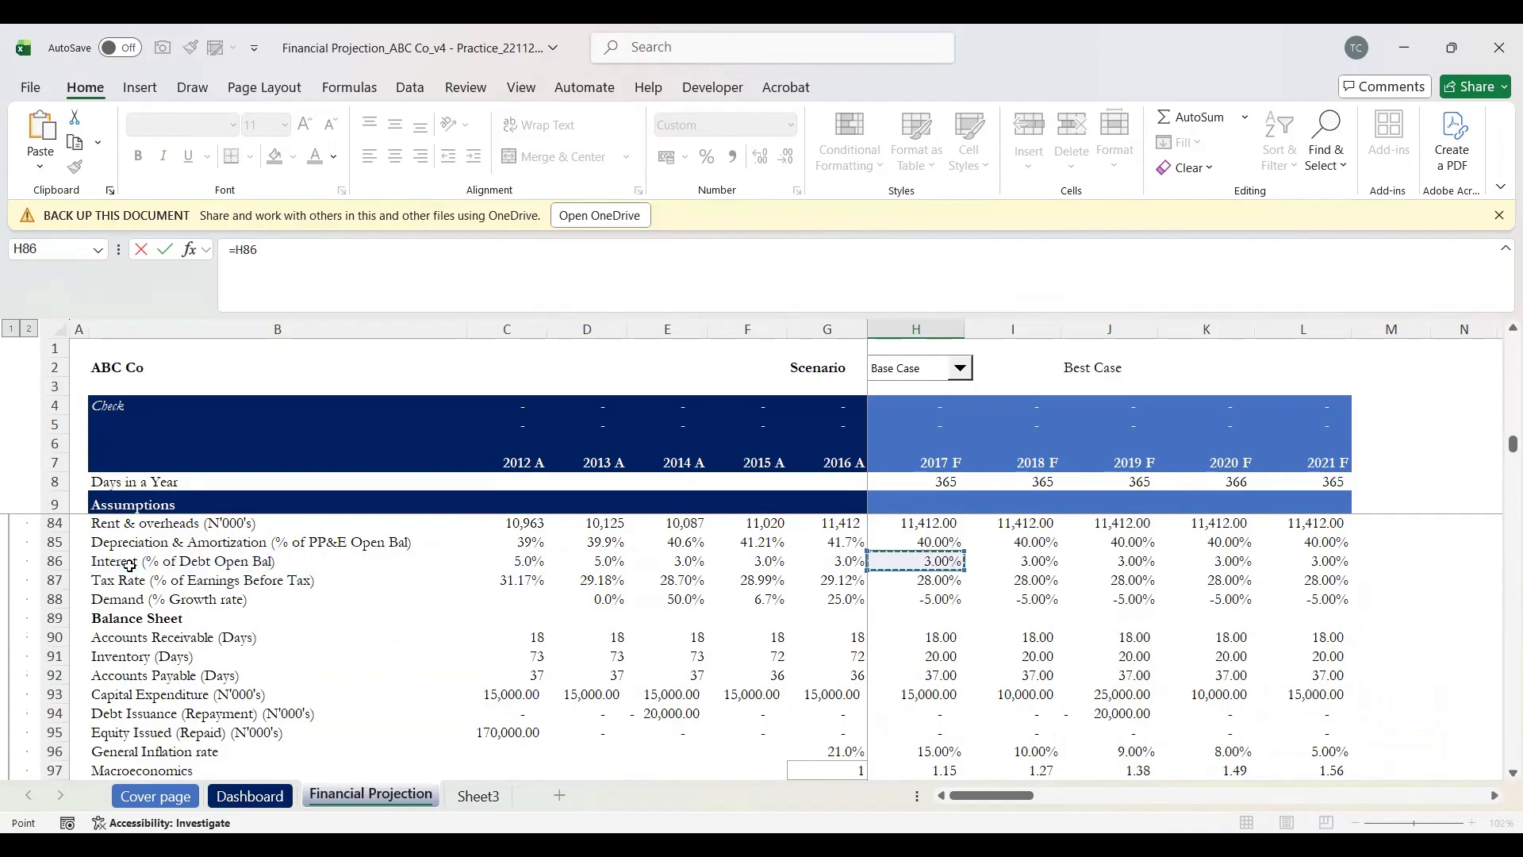
pyautogui.write('*')
pyautogui.hotkey('ctrl', 'Down')
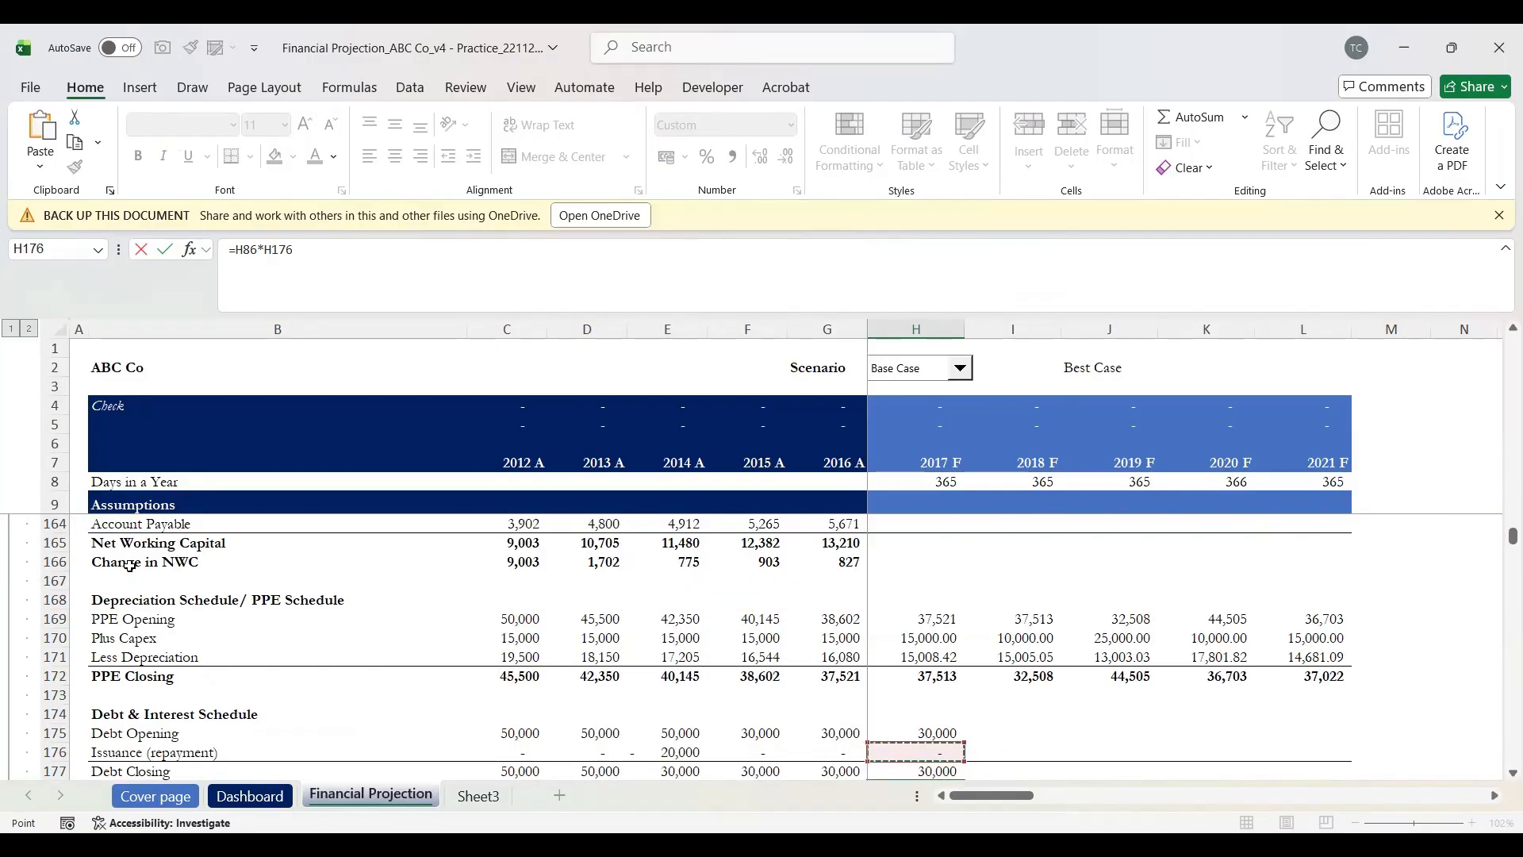
pyautogui.press('Up')
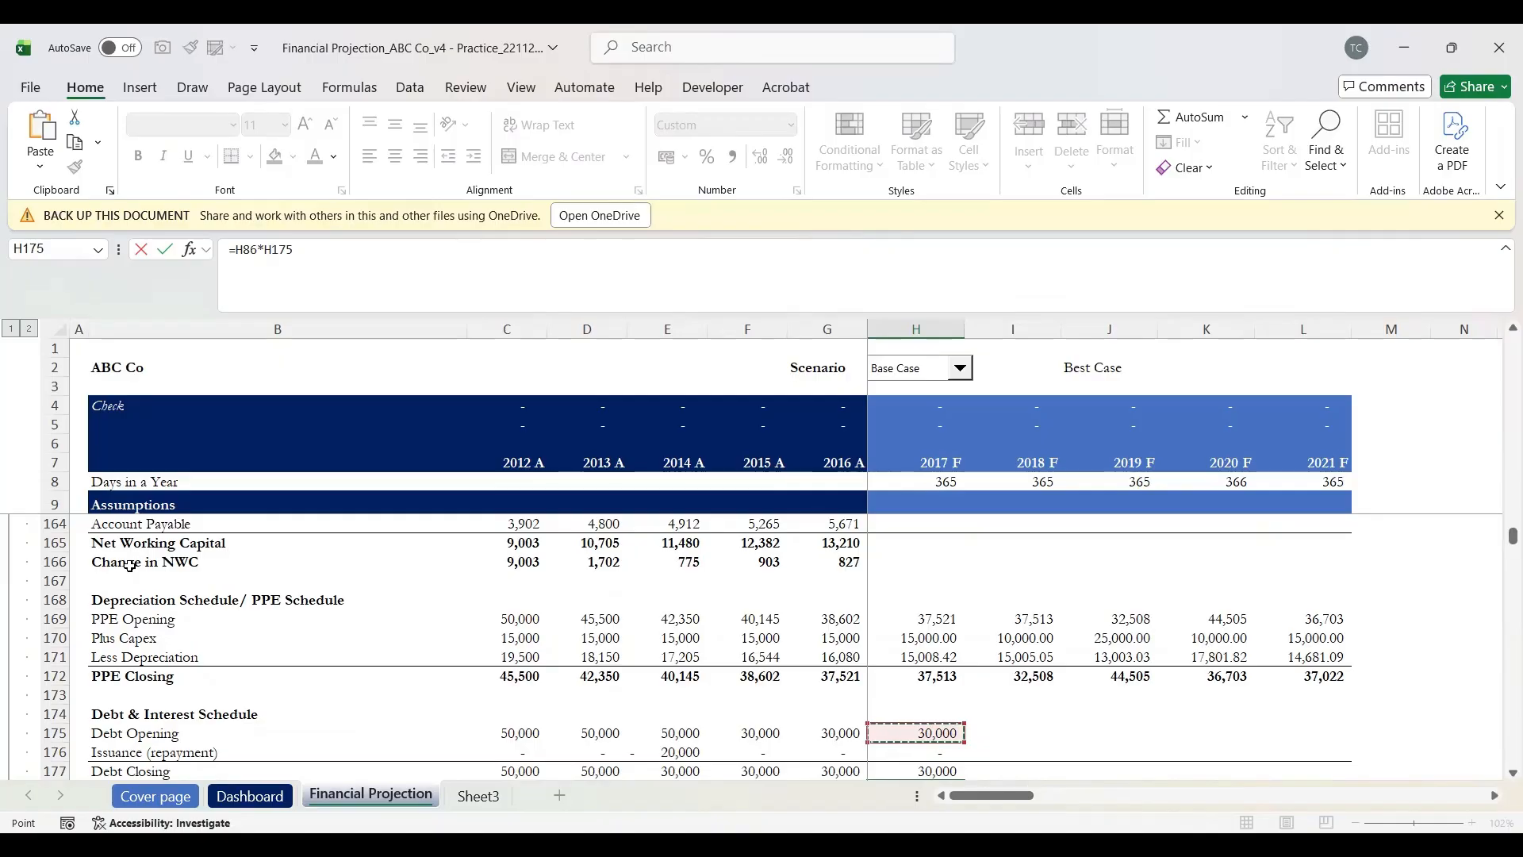
pyautogui.press('Return')
pyautogui.press('Up')
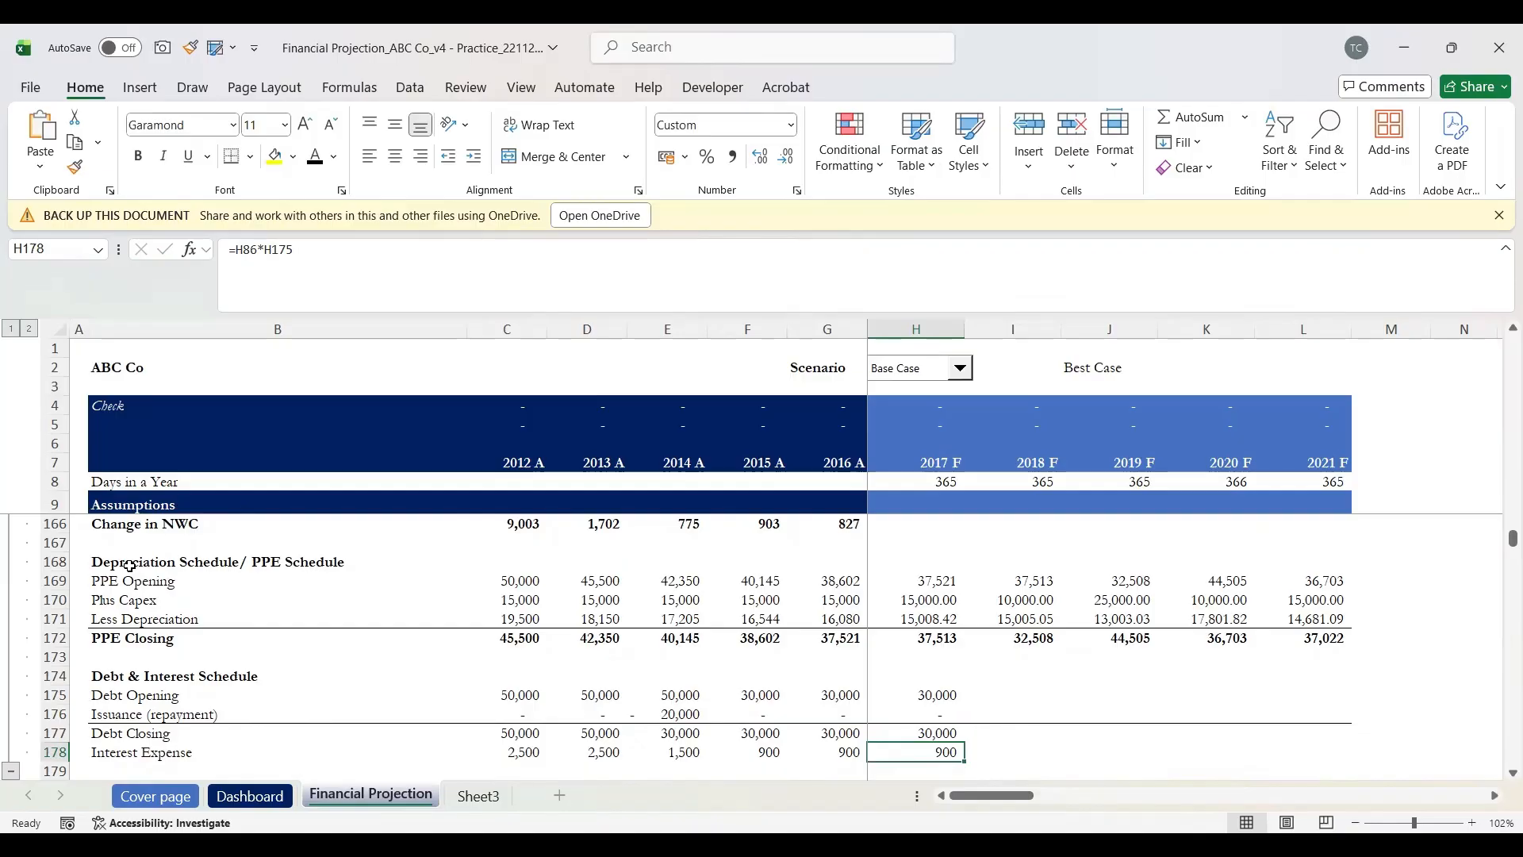
pyautogui.press('Up')
pyautogui.press('Down')
# Step: Replace the Interest Expense formula in H178 with =AVERAGE(G177:H177) of 2016 and 2017 closing debt
pyautogui.write('=a')
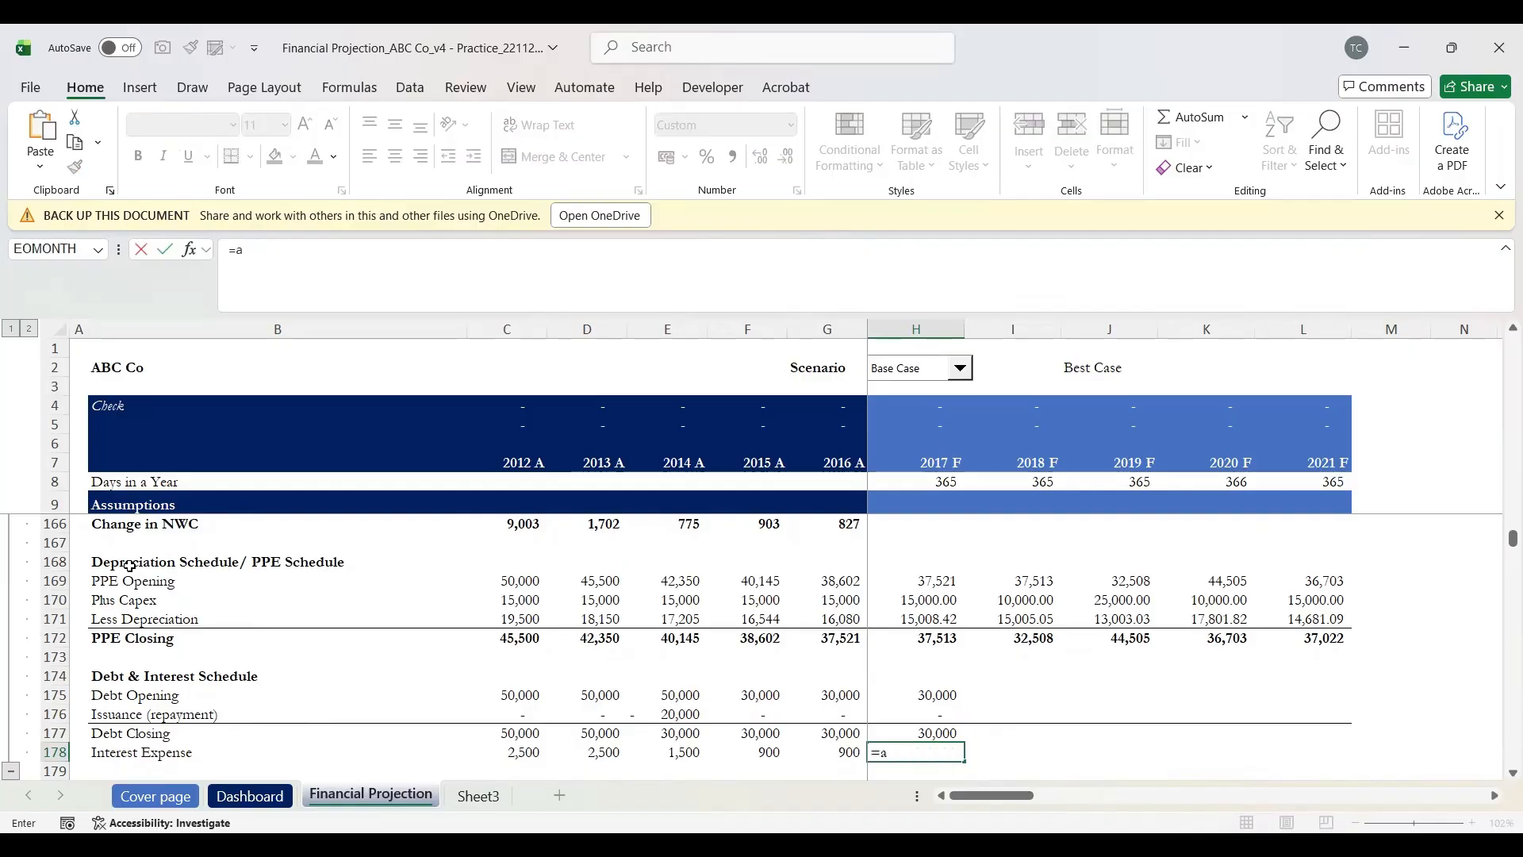
pyautogui.write('ver')
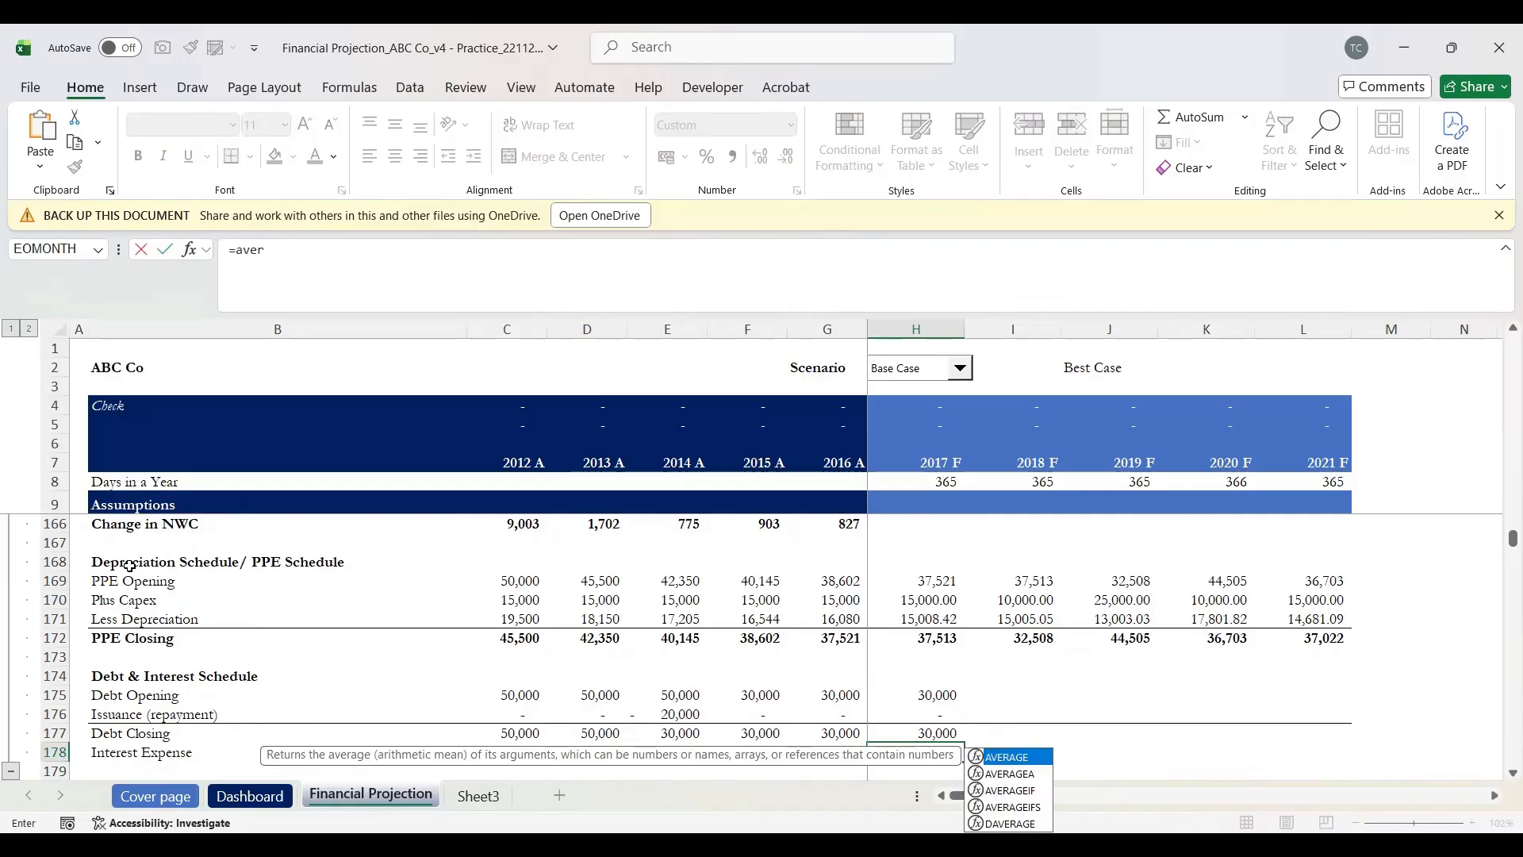
pyautogui.press('Tab')
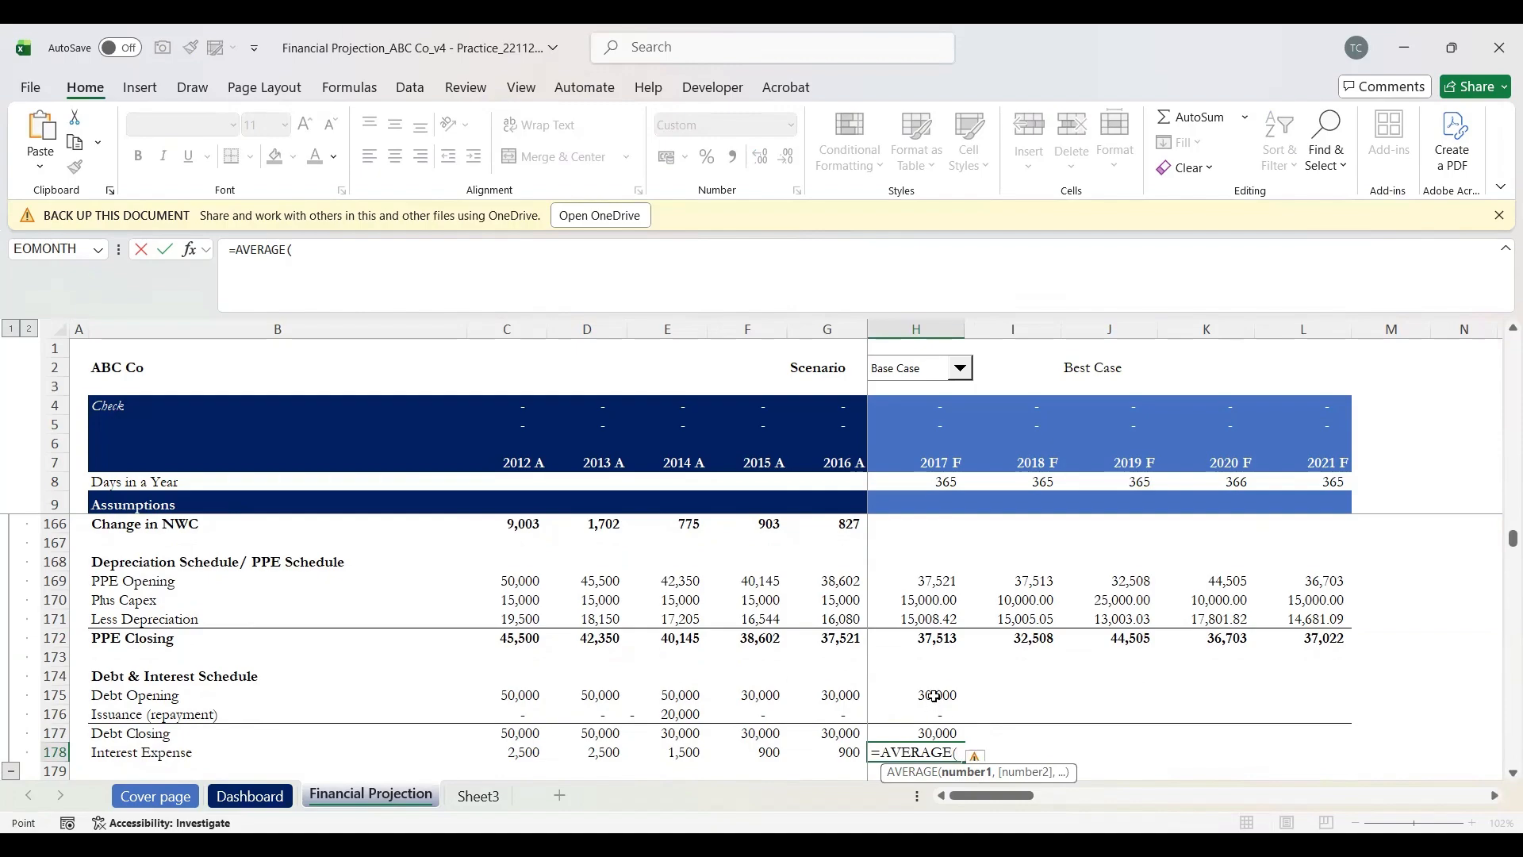
pyautogui.click(935, 696)
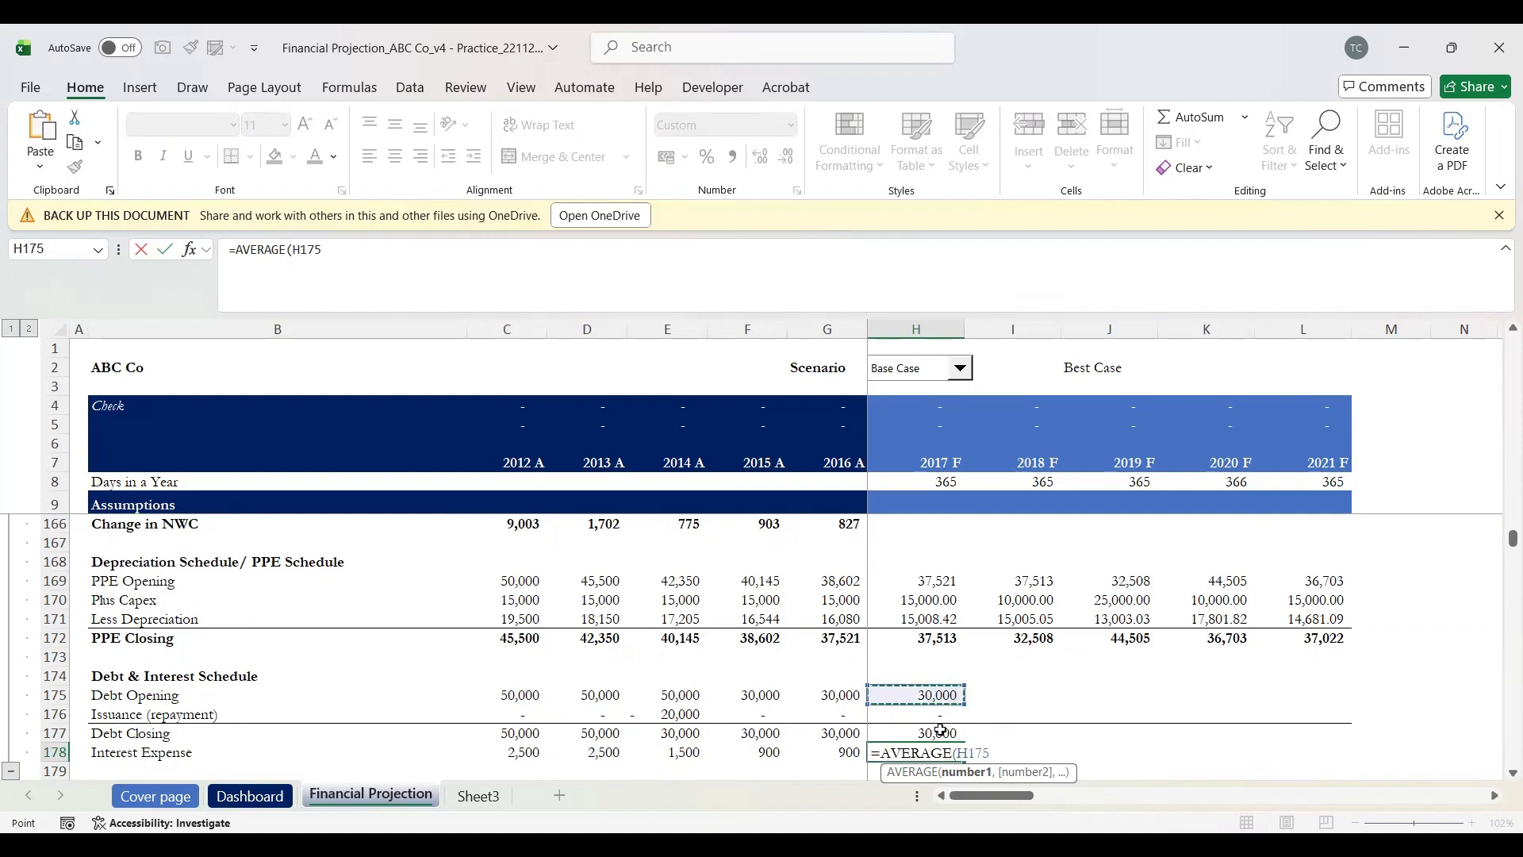
pyautogui.click(847, 735)
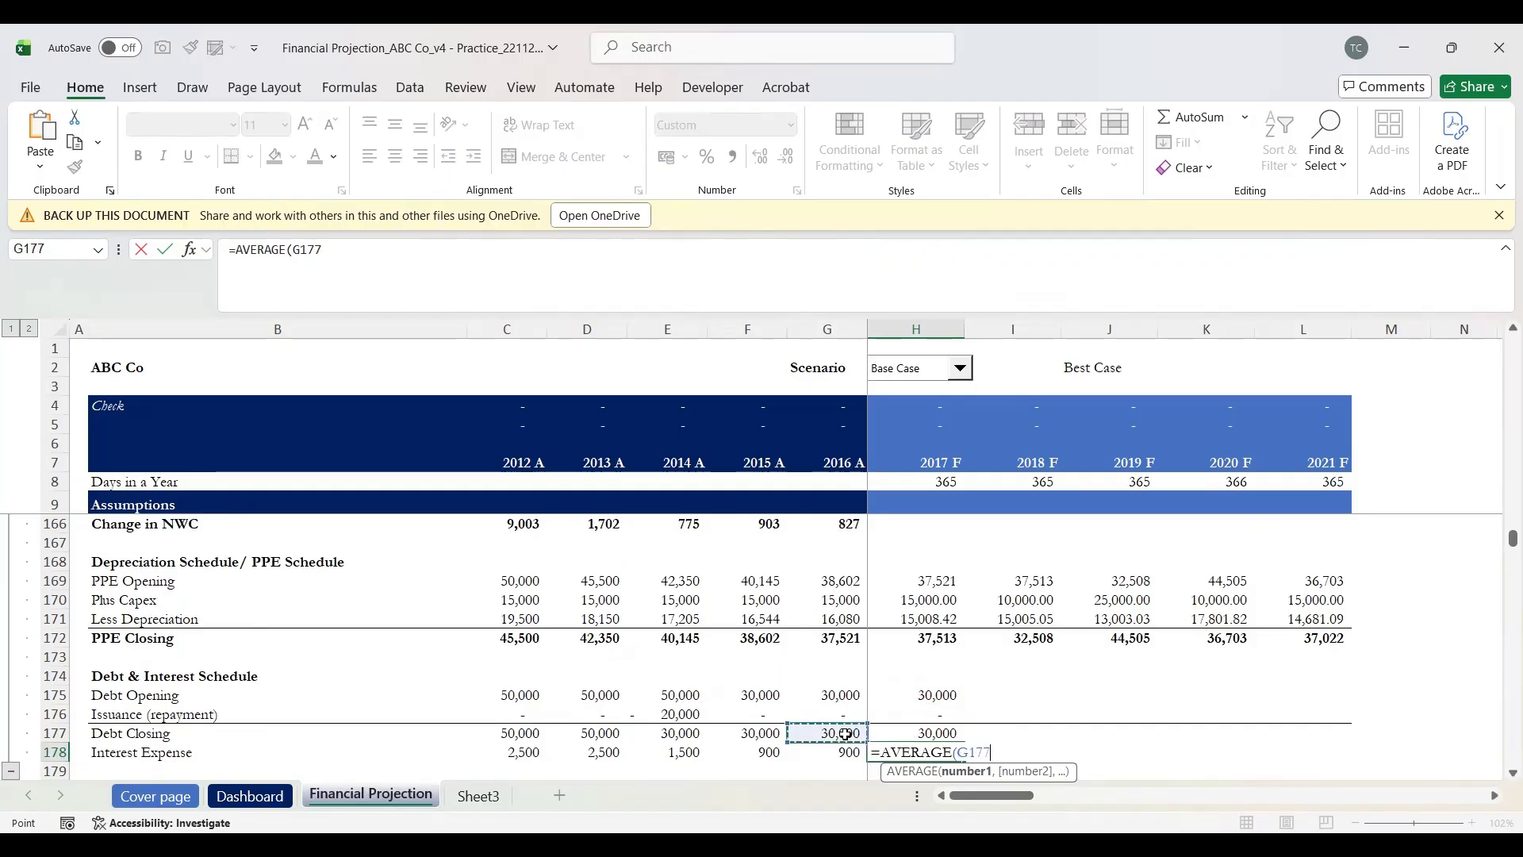
pyautogui.hotkey('shift', 'Right')
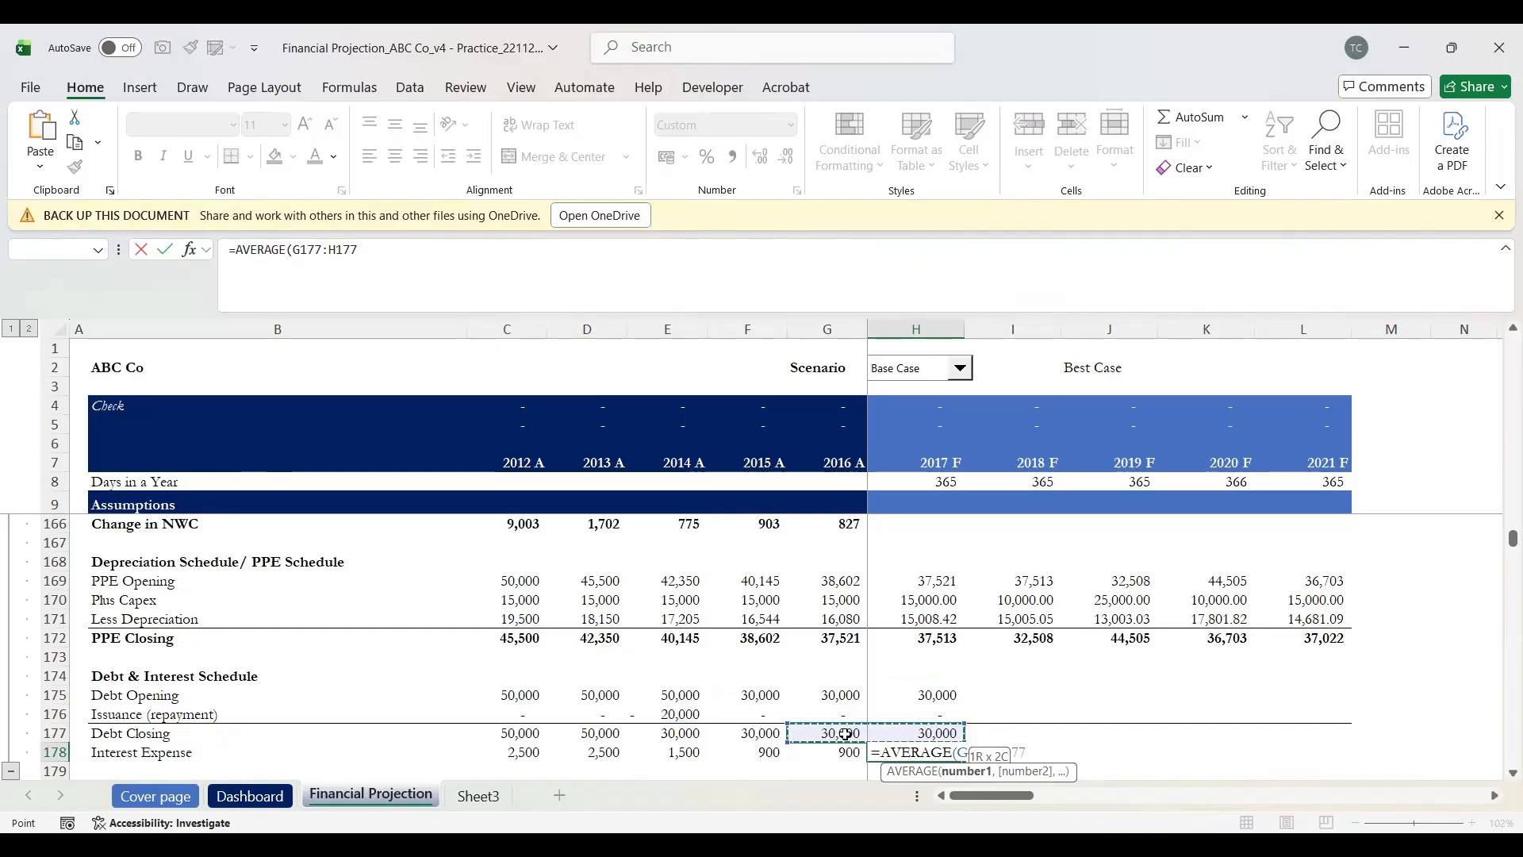
pyautogui.write(')')
pyautogui.press('Return')
pyautogui.press('Up')
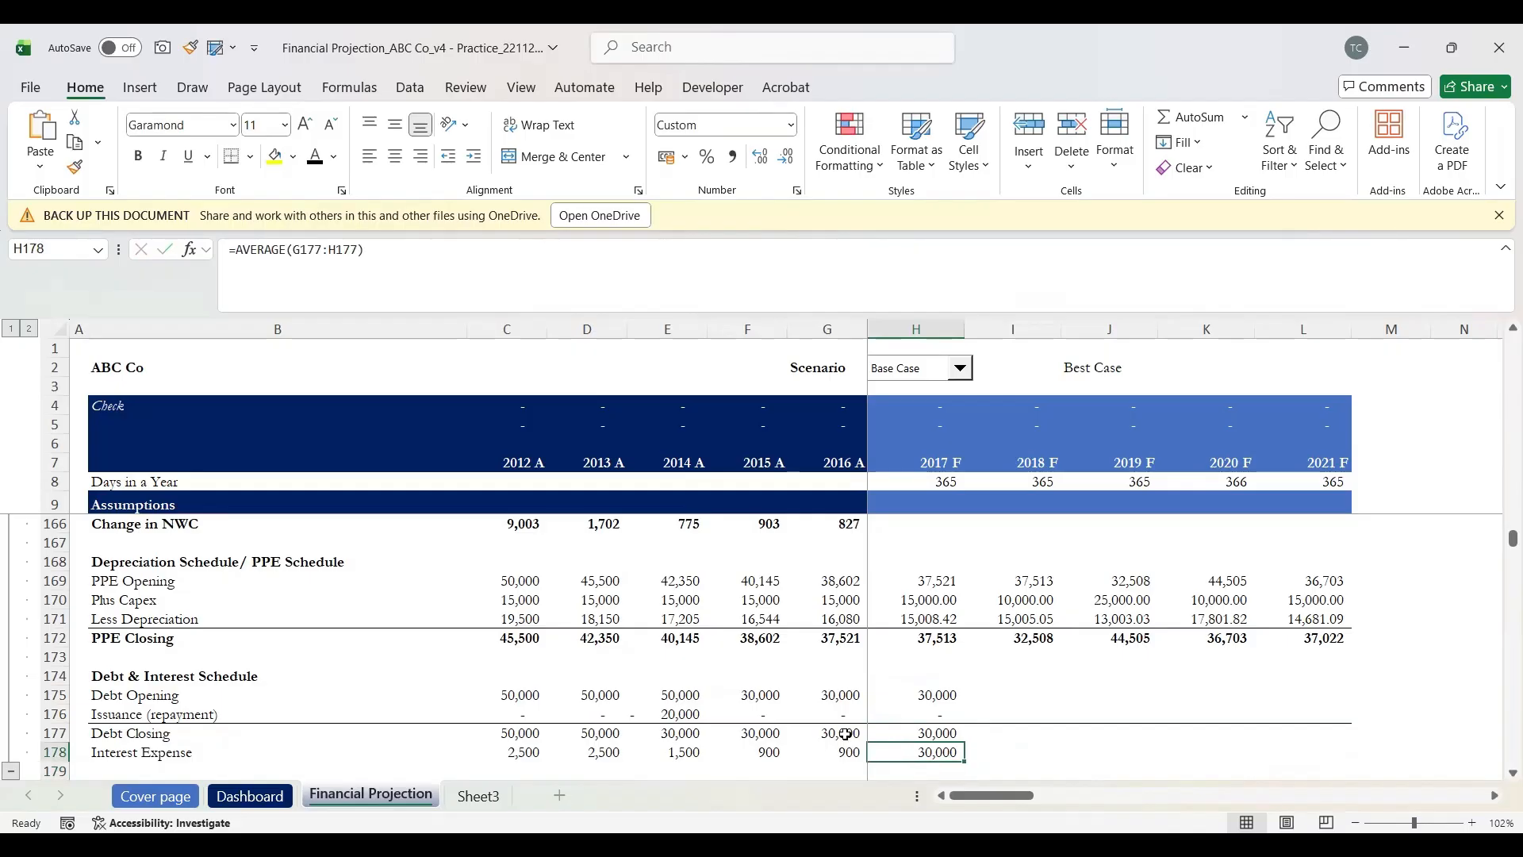
# Step: Multiply the average closing debt by the 2017 interest rate in H86
pyautogui.click(393, 251)
pyautogui.write('*')
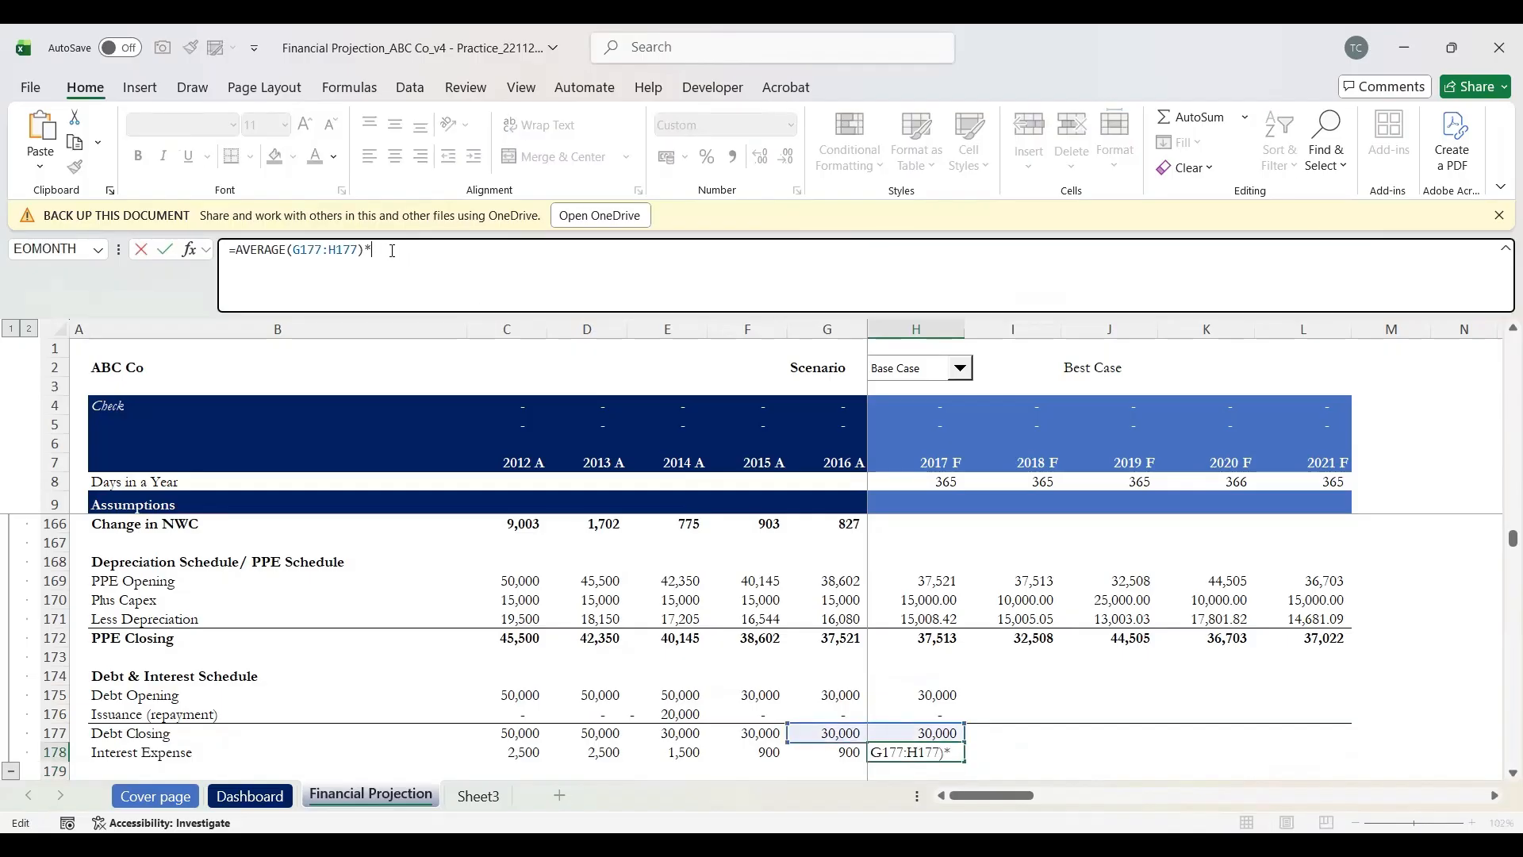
pyautogui.scroll(19, 942, 550)
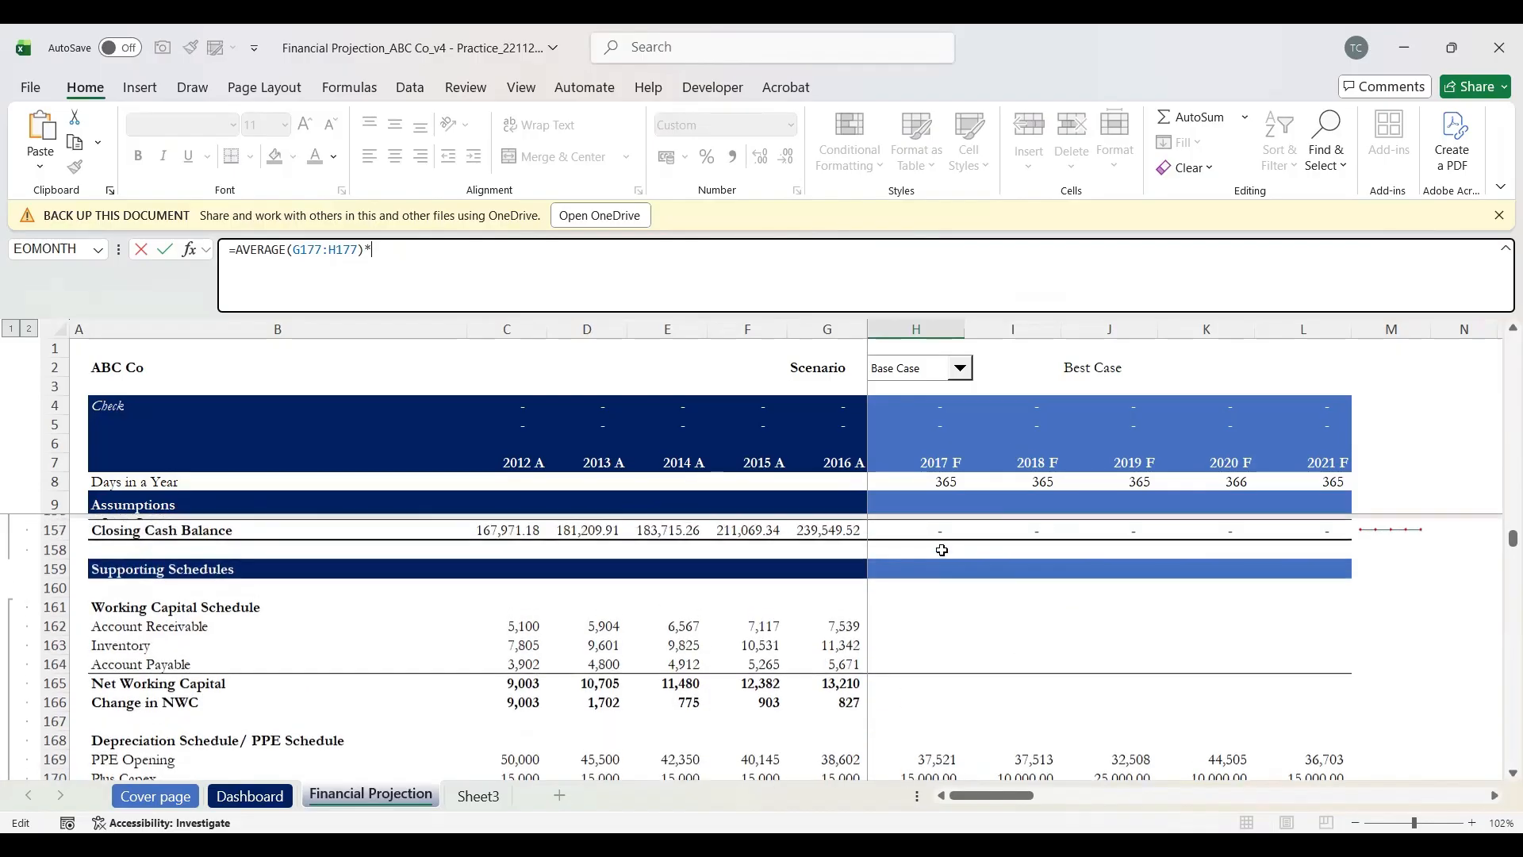
pyautogui.scroll(8, 942, 551)
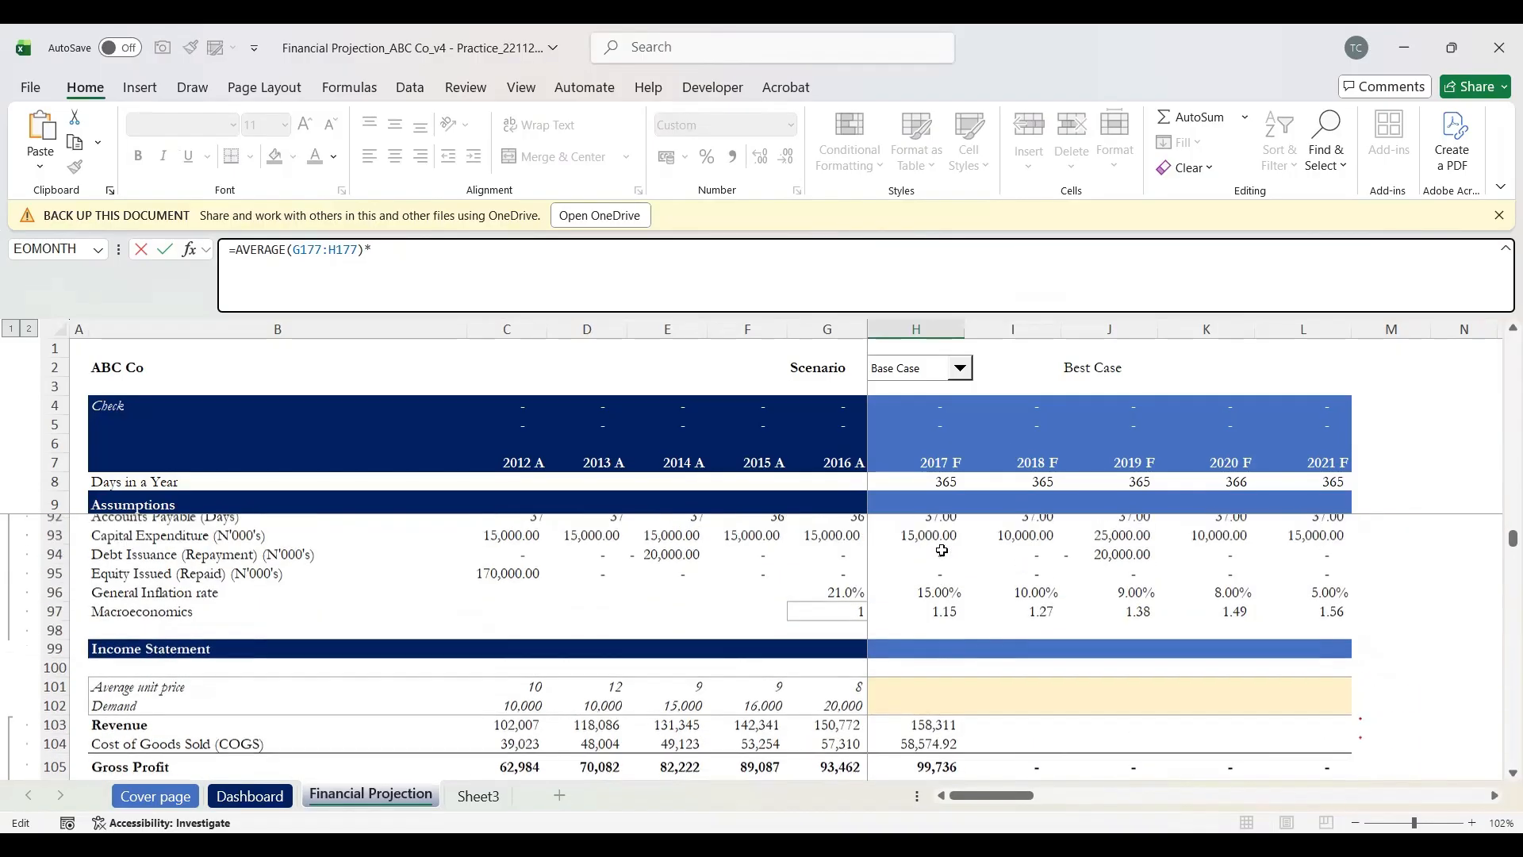
pyautogui.scroll(1, 942, 551)
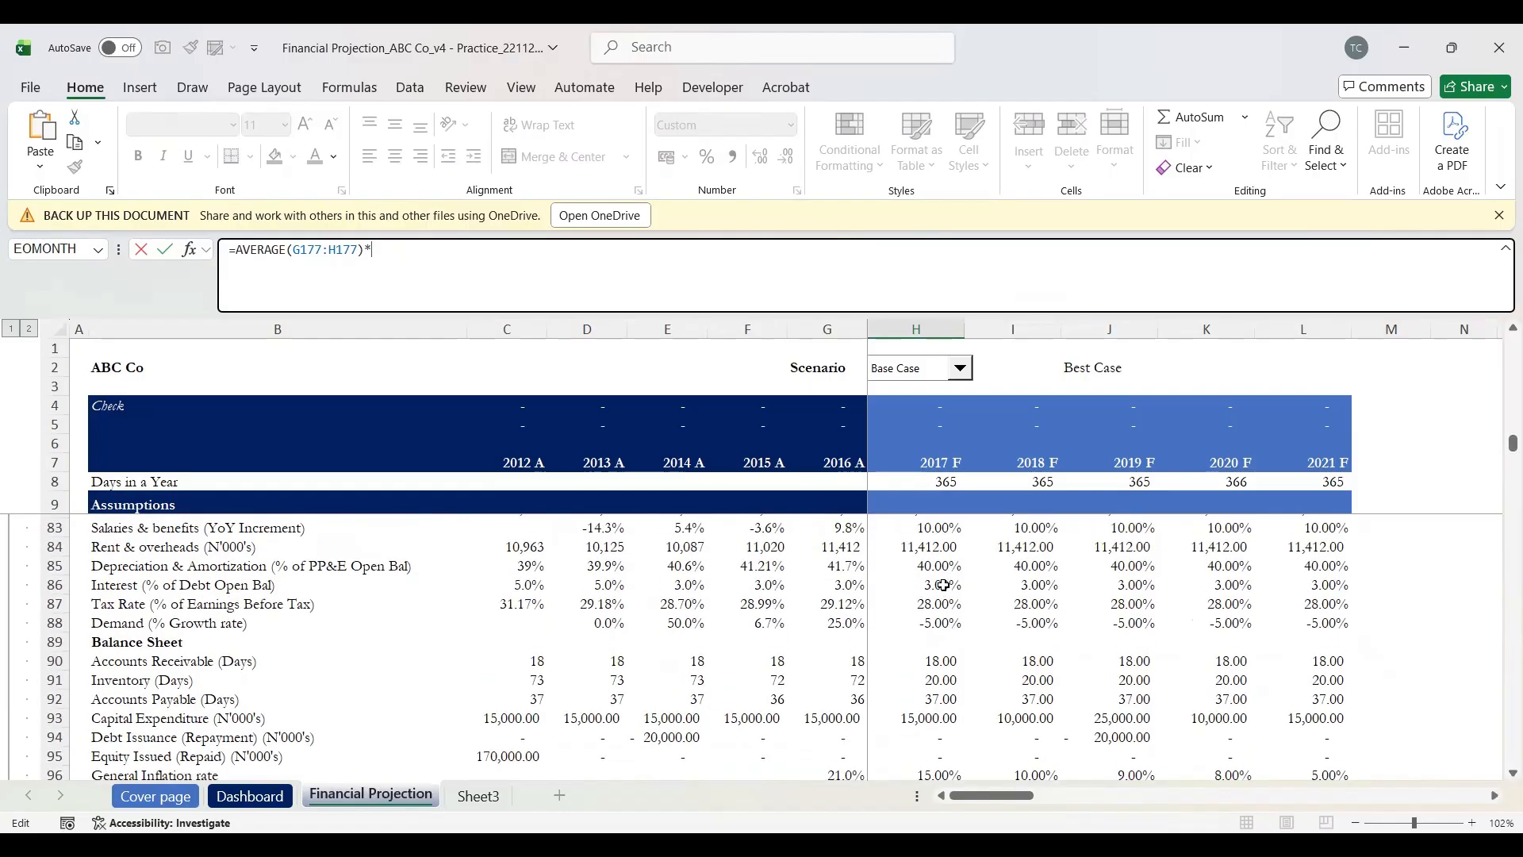
pyautogui.click(944, 586)
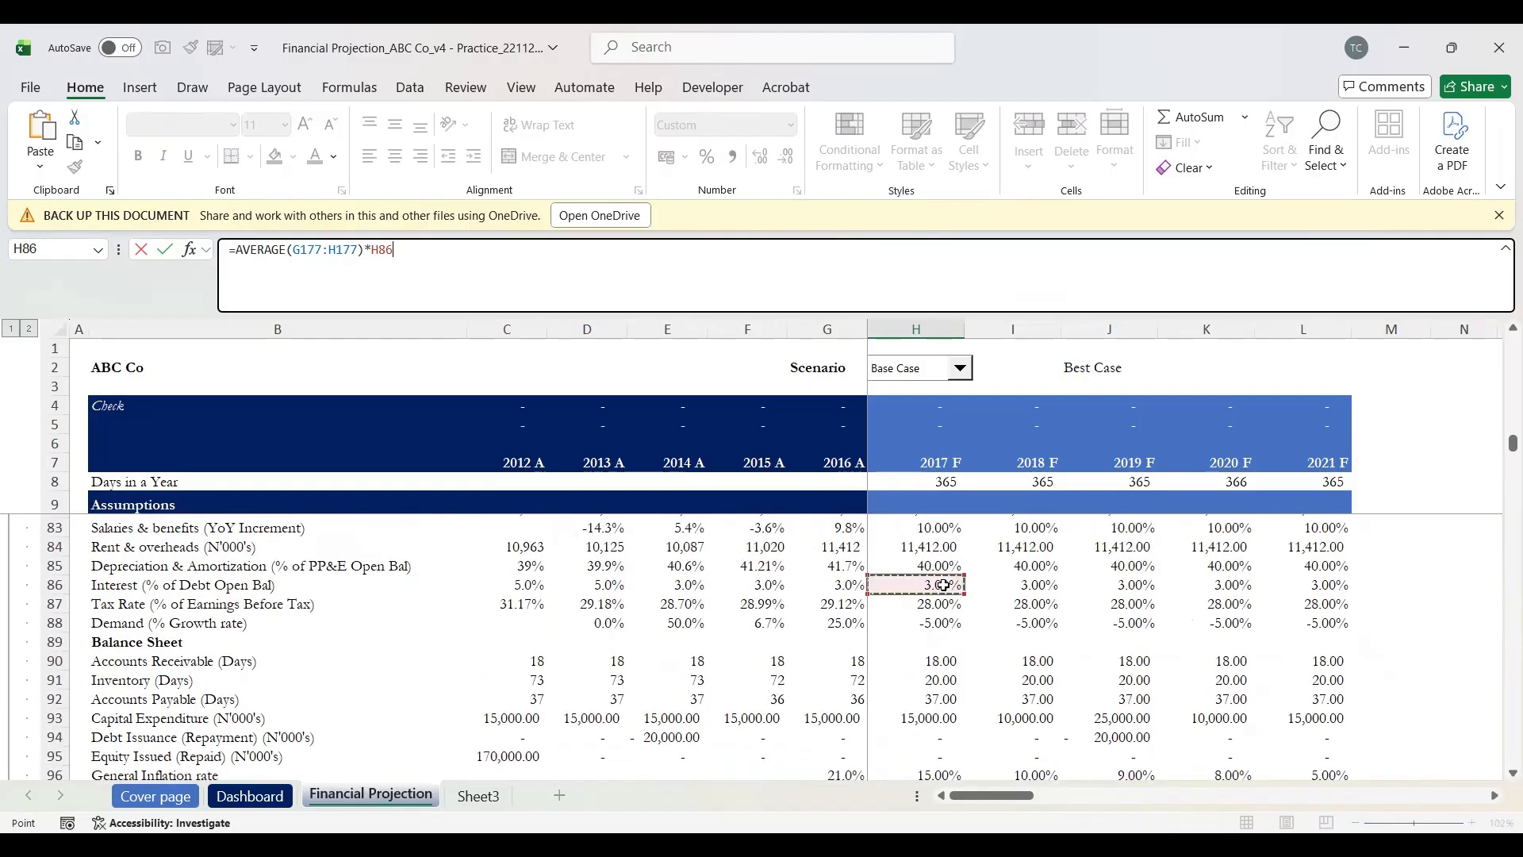
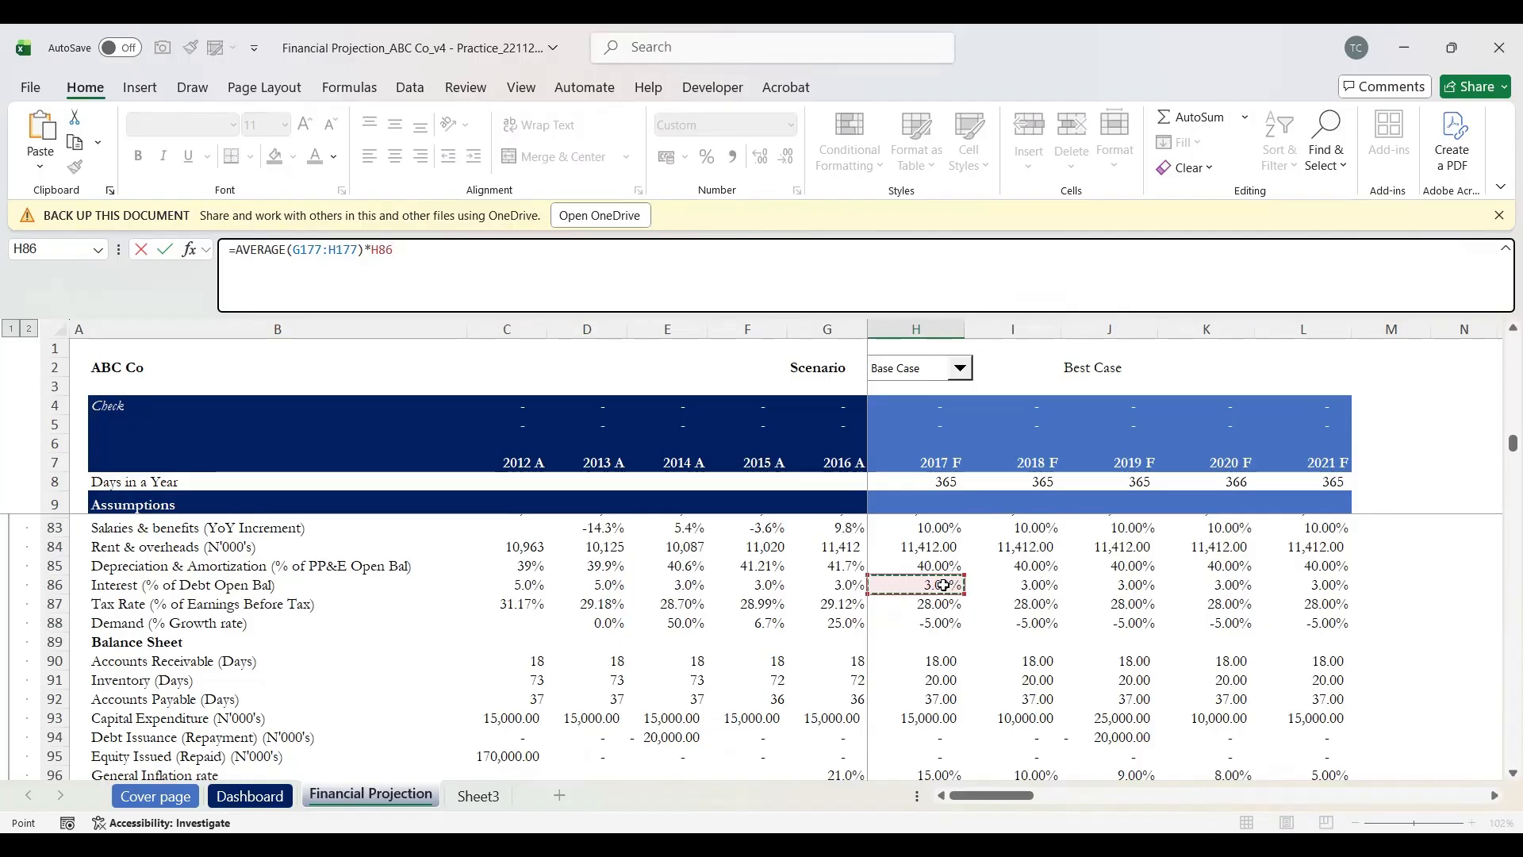
# Step: Commit the 2017 F interest formula and fill H175:H178 right across 2018 F–2021 F
pyautogui.press('Return')
pyautogui.press('Up')
pyautogui.press('Up')
pyautogui.press('Up')
pyautogui.press('Up')
pyautogui.hotkey('shift', 'Down')
pyautogui.hotkey('shift', 'Down')
pyautogui.hotkey('shift', 'Down')
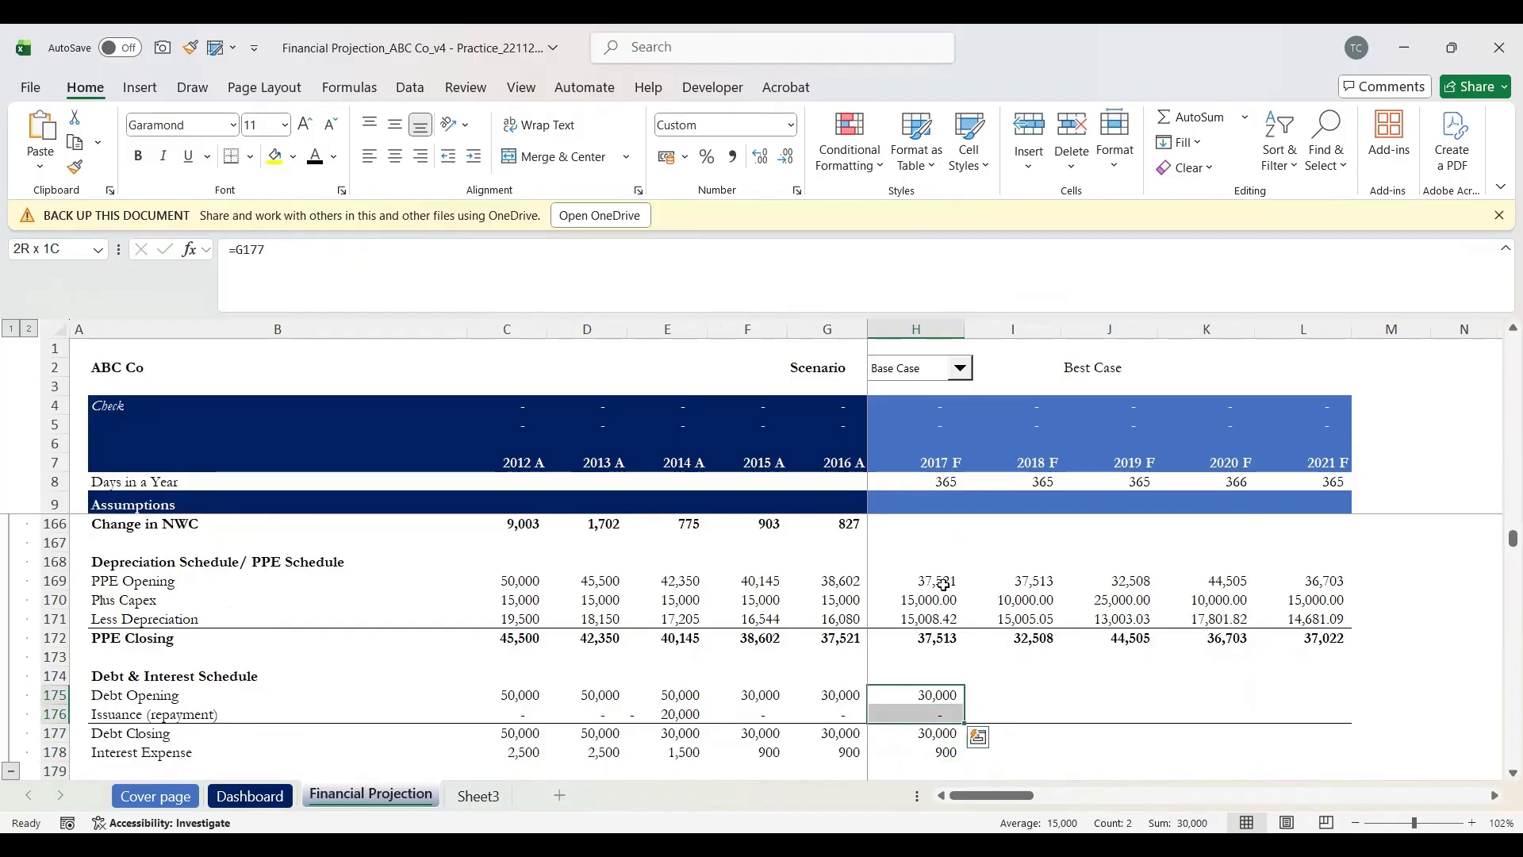
pyautogui.hotkey('shift', 'Right')
pyautogui.hotkey('shift', 'Right')
pyautogui.hotkey('shift', 'Right')
pyautogui.hotkey('shift', 'Right')
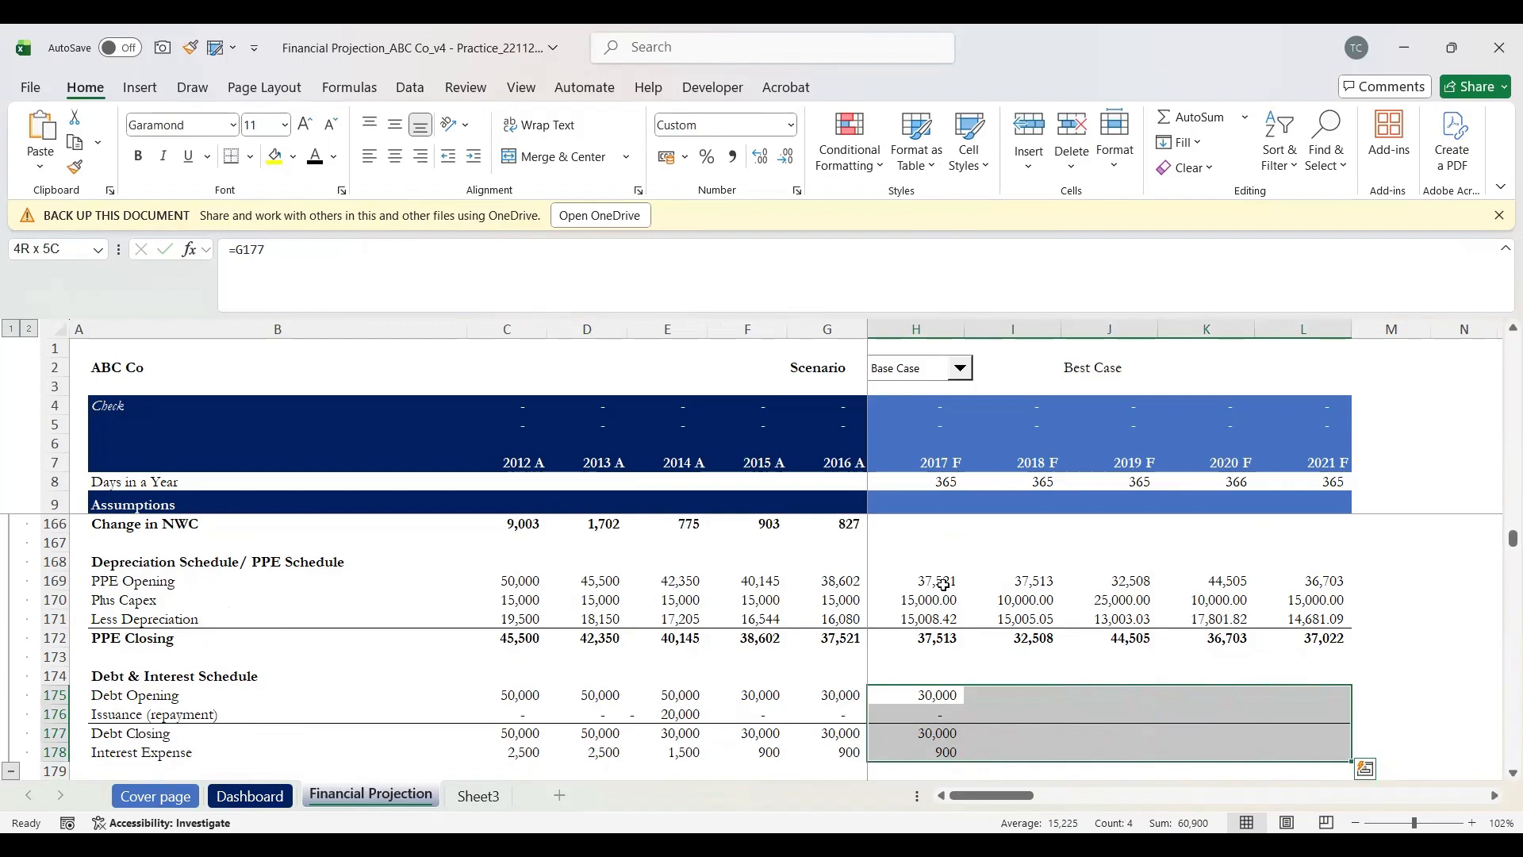
pyautogui.hotkey('ctrl', 'r')
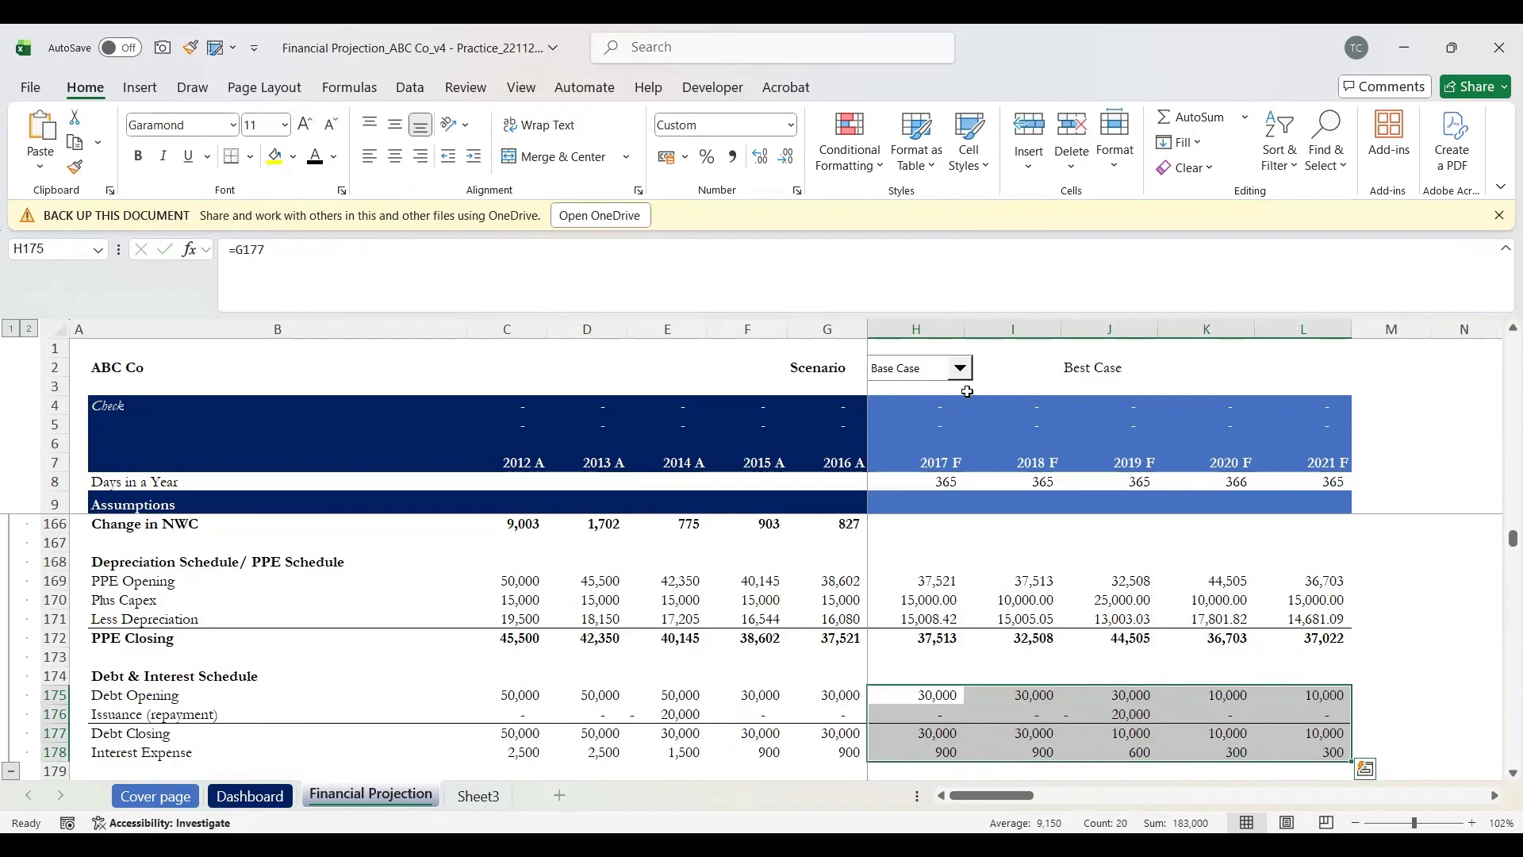
pyautogui.click(961, 369)
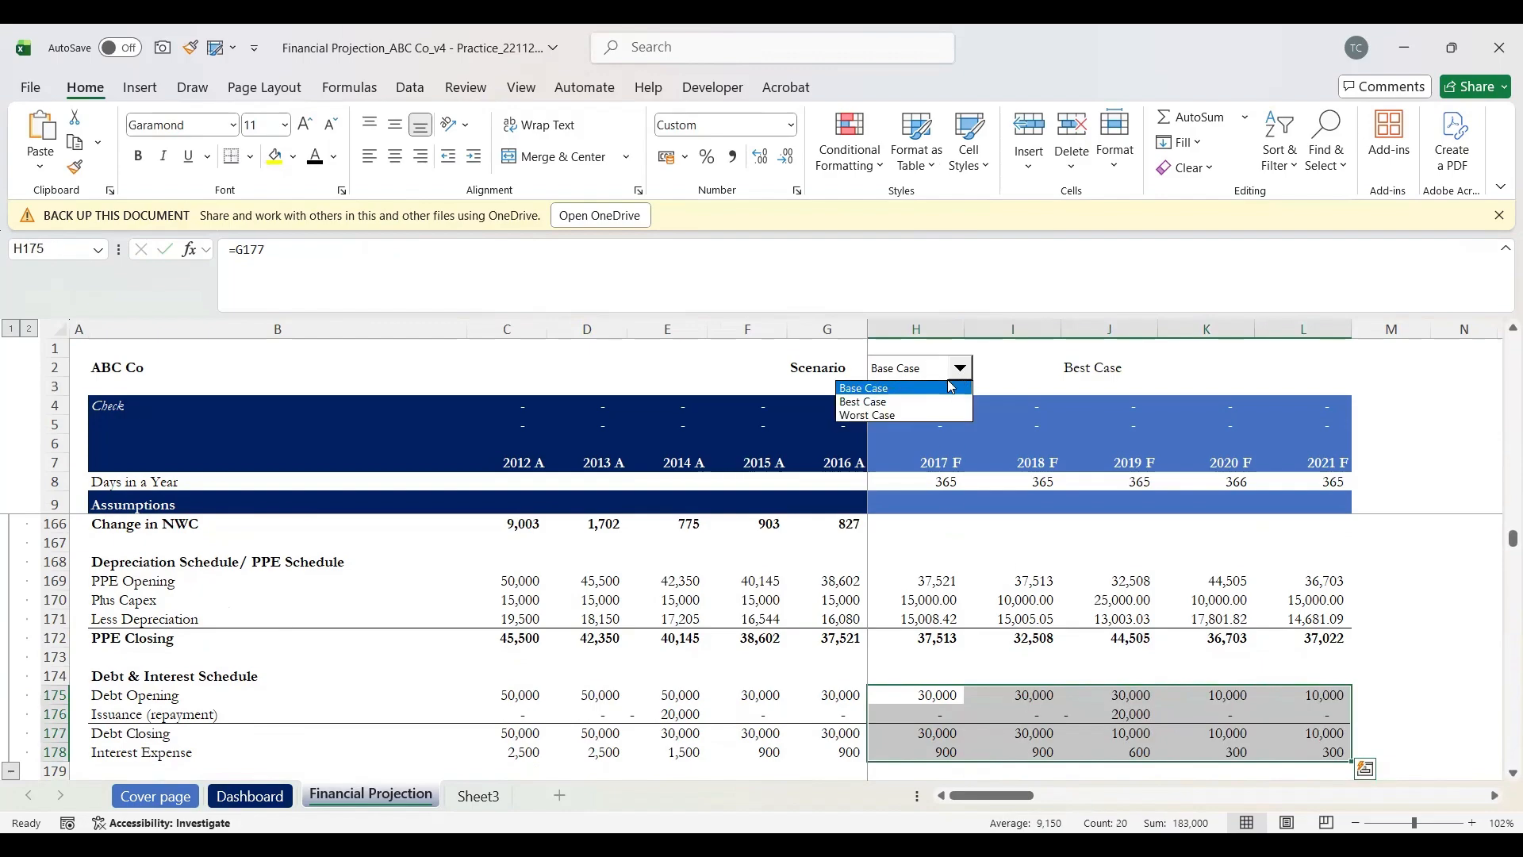
pyautogui.click(924, 402)
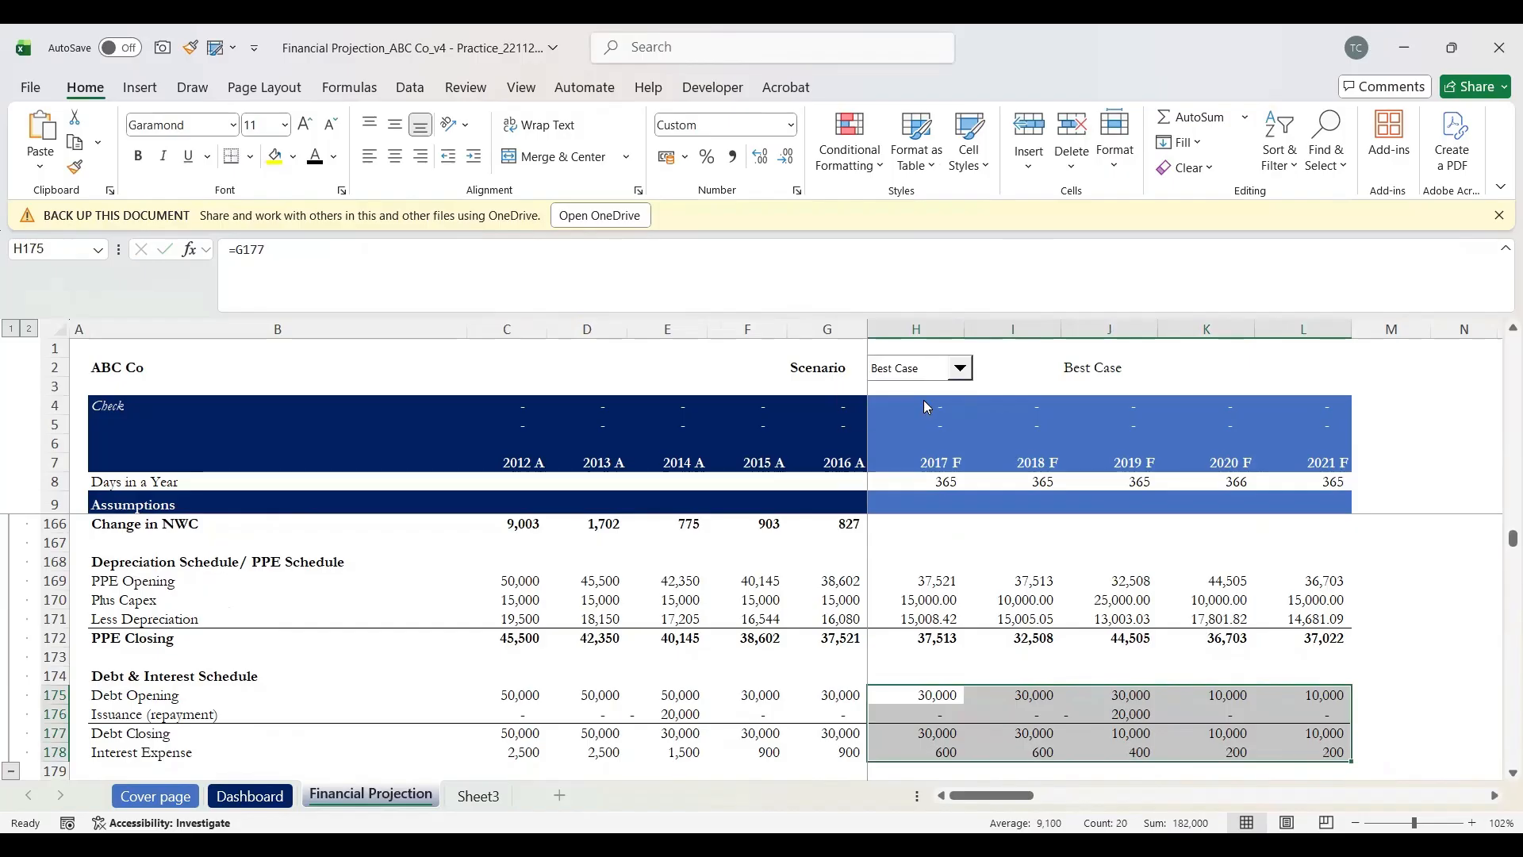
pyautogui.click(962, 369)
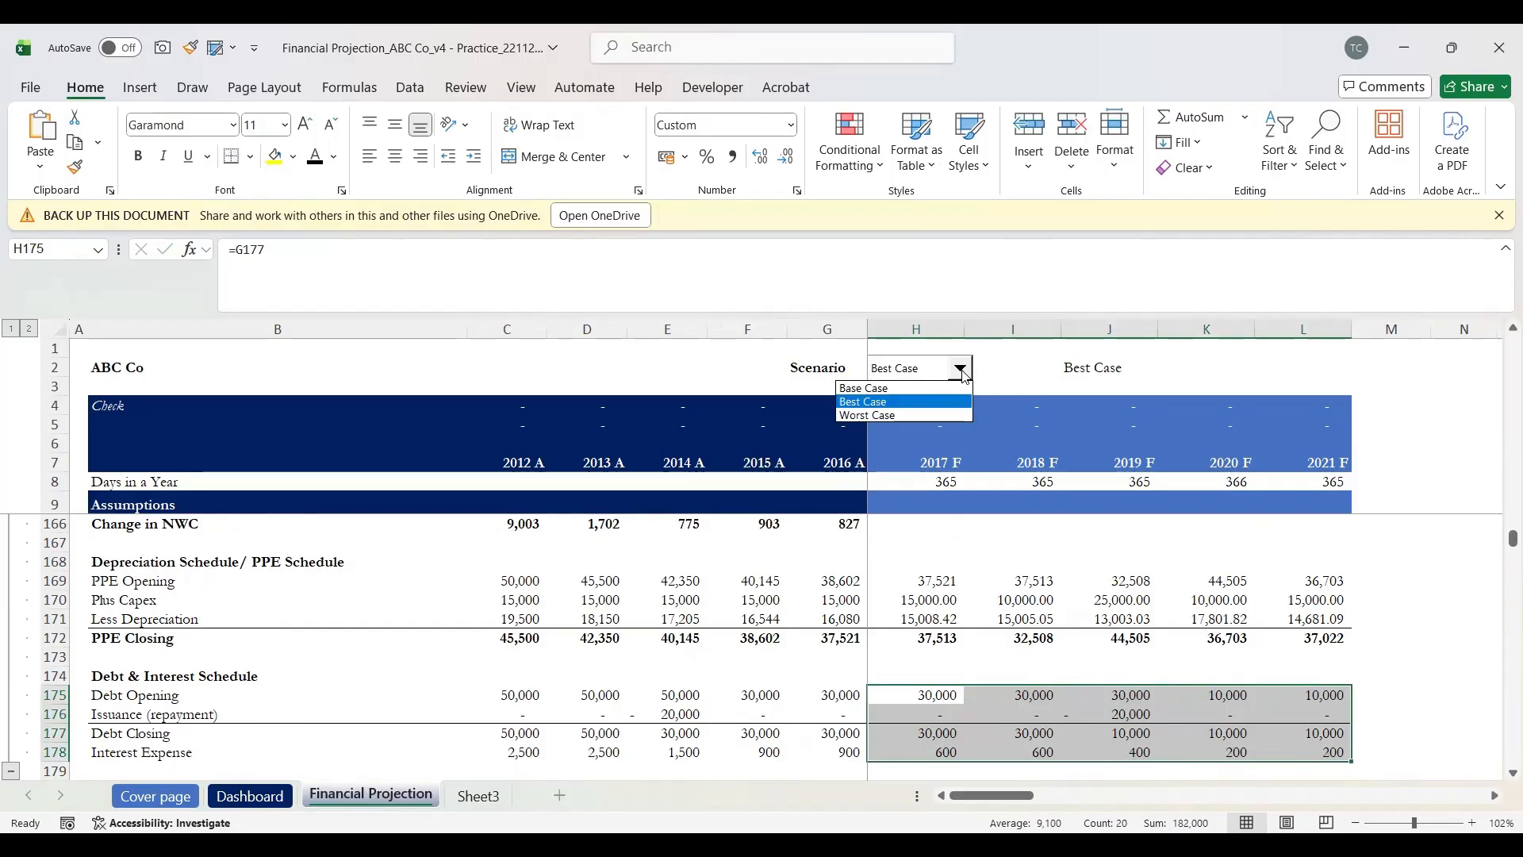
pyautogui.click(940, 416)
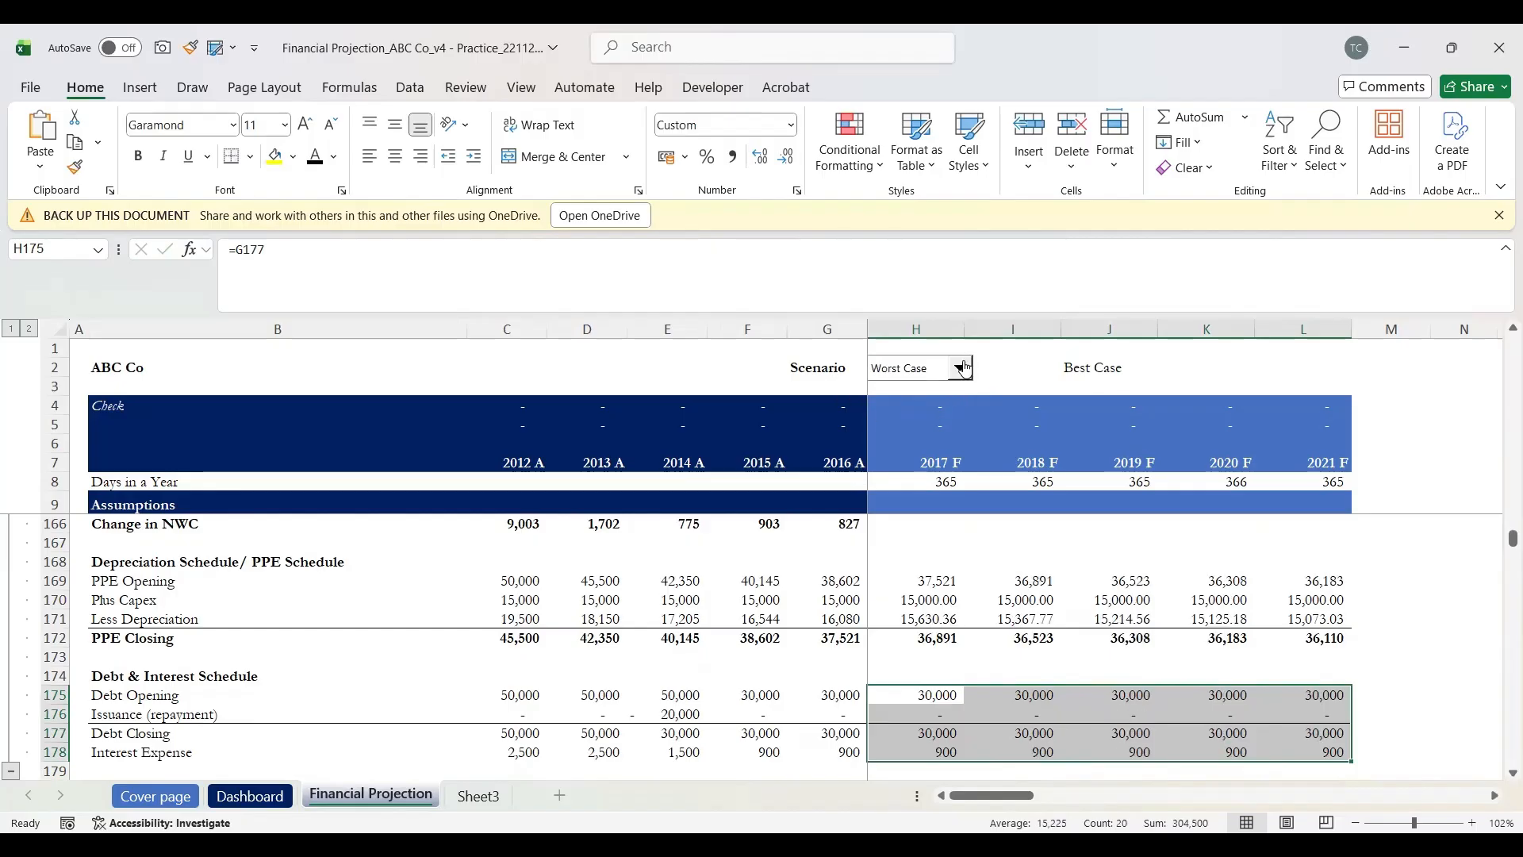
pyautogui.click(963, 370)
pyautogui.click(930, 387)
pyautogui.click(954, 705)
# Step: Link 2017 F Interest in H113 to the debt schedule's interest expense with =H178
pyautogui.scroll(19, 955, 708)
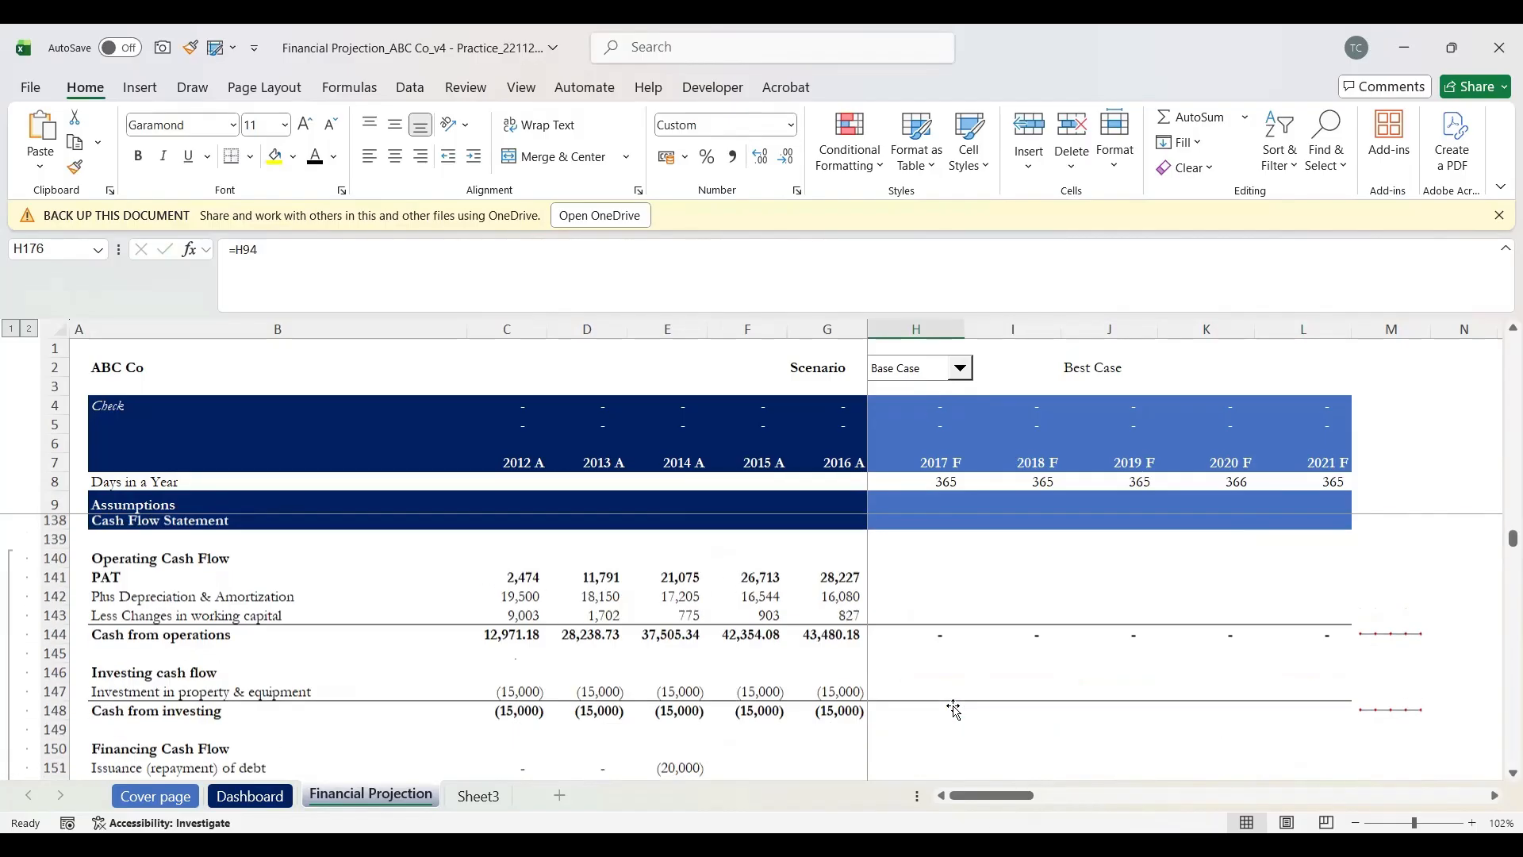
pyautogui.scroll(2, 955, 709)
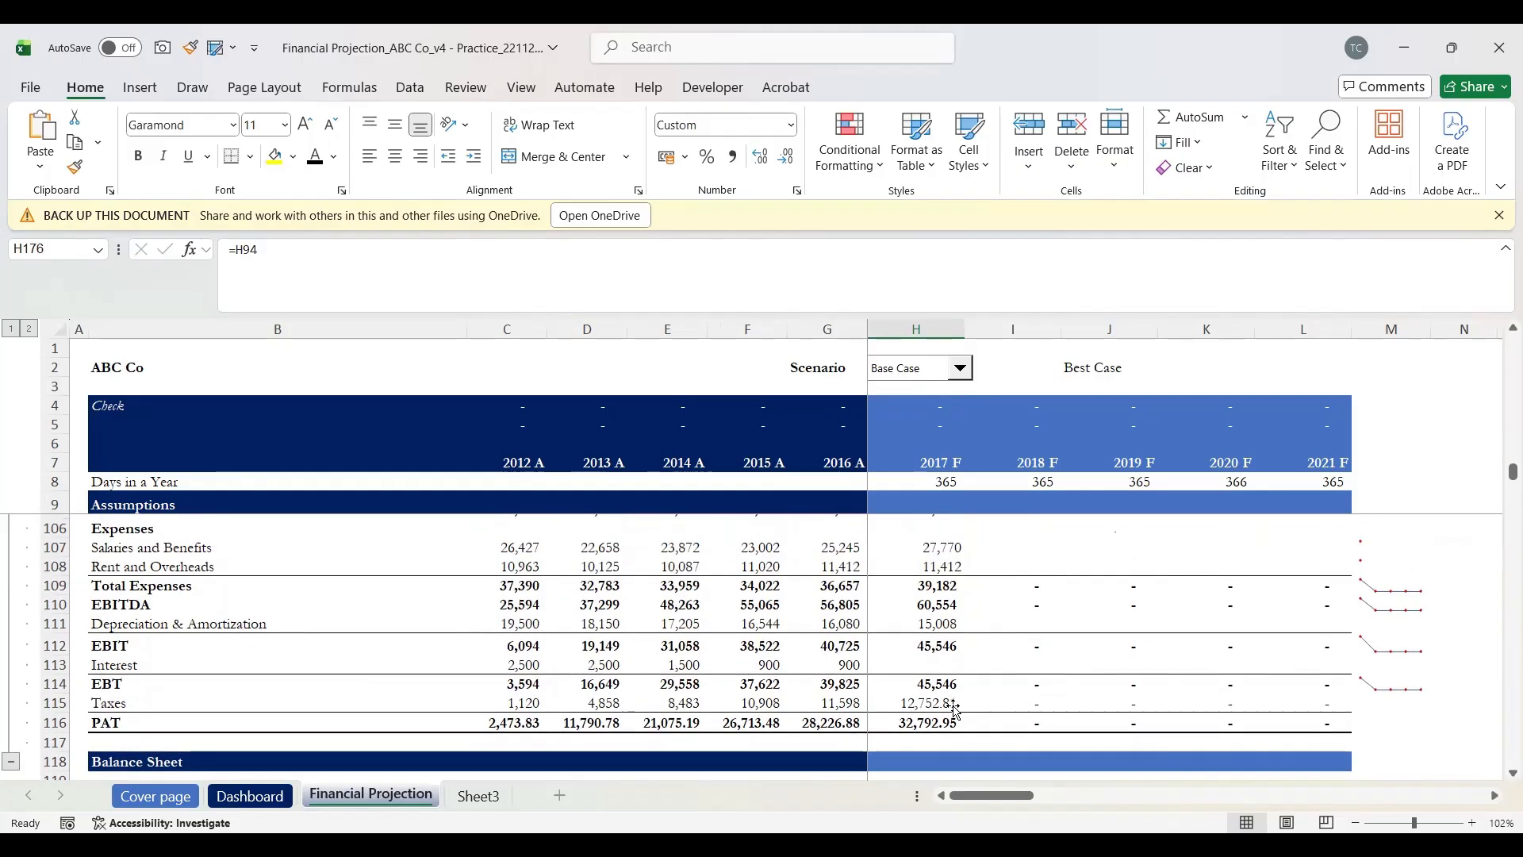
pyautogui.scroll(-1, 944, 683)
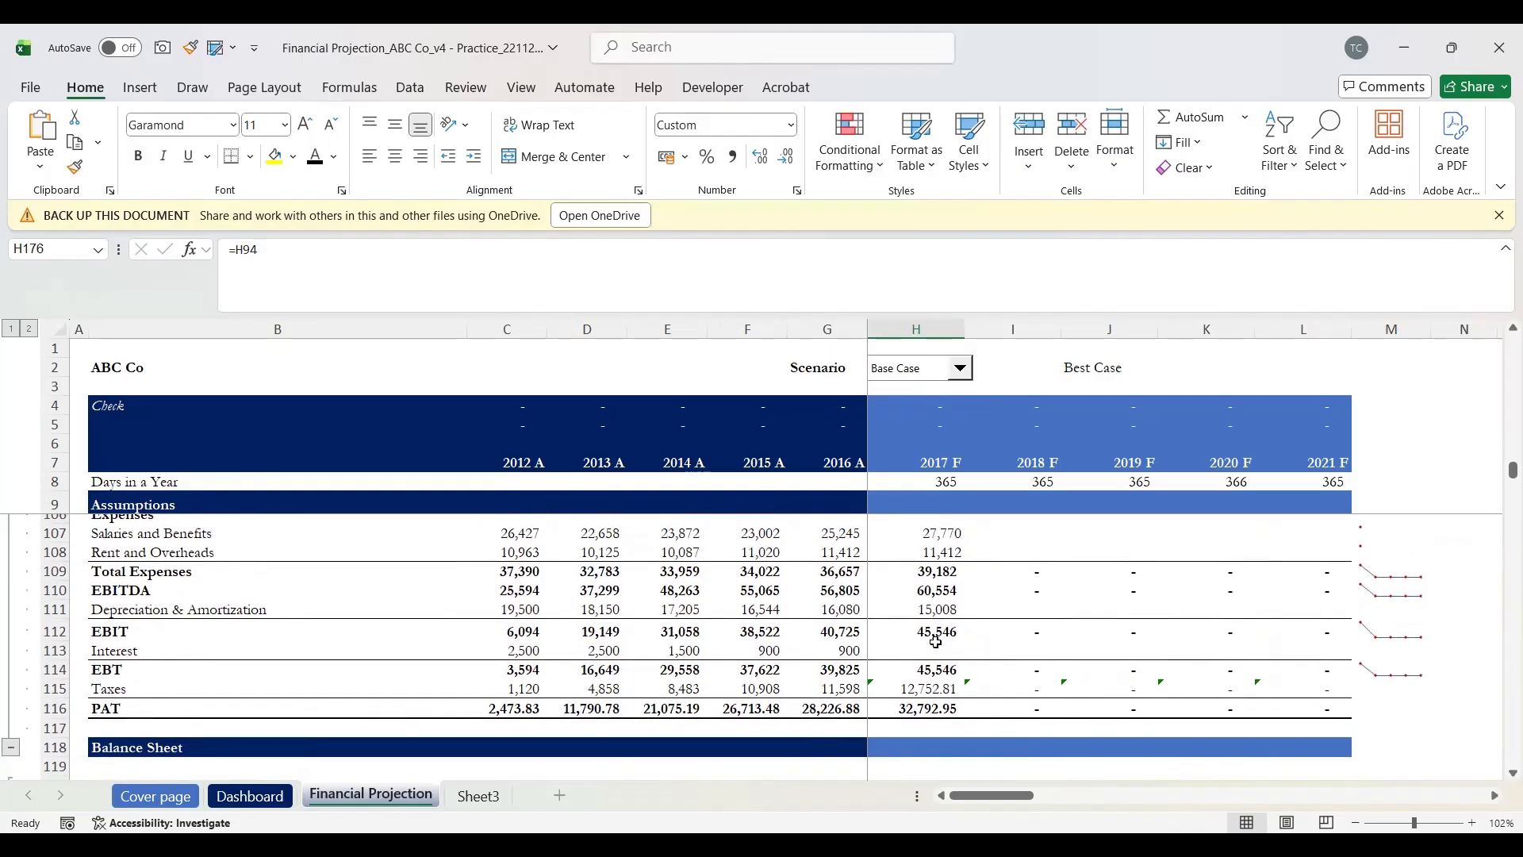
pyautogui.click(929, 651)
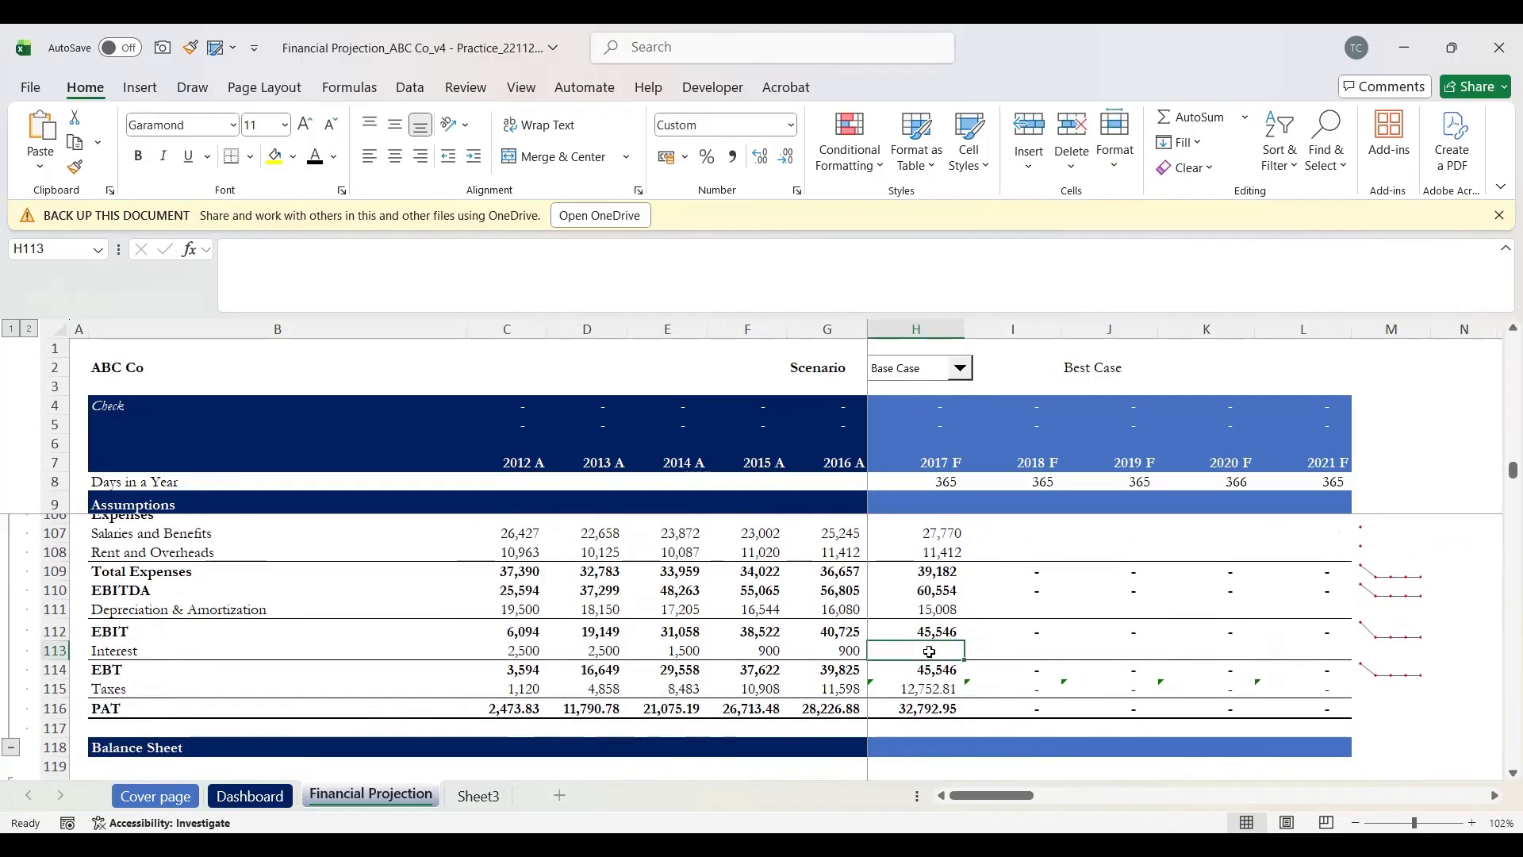
pyautogui.write('=')
pyautogui.scroll(-8, 929, 651)
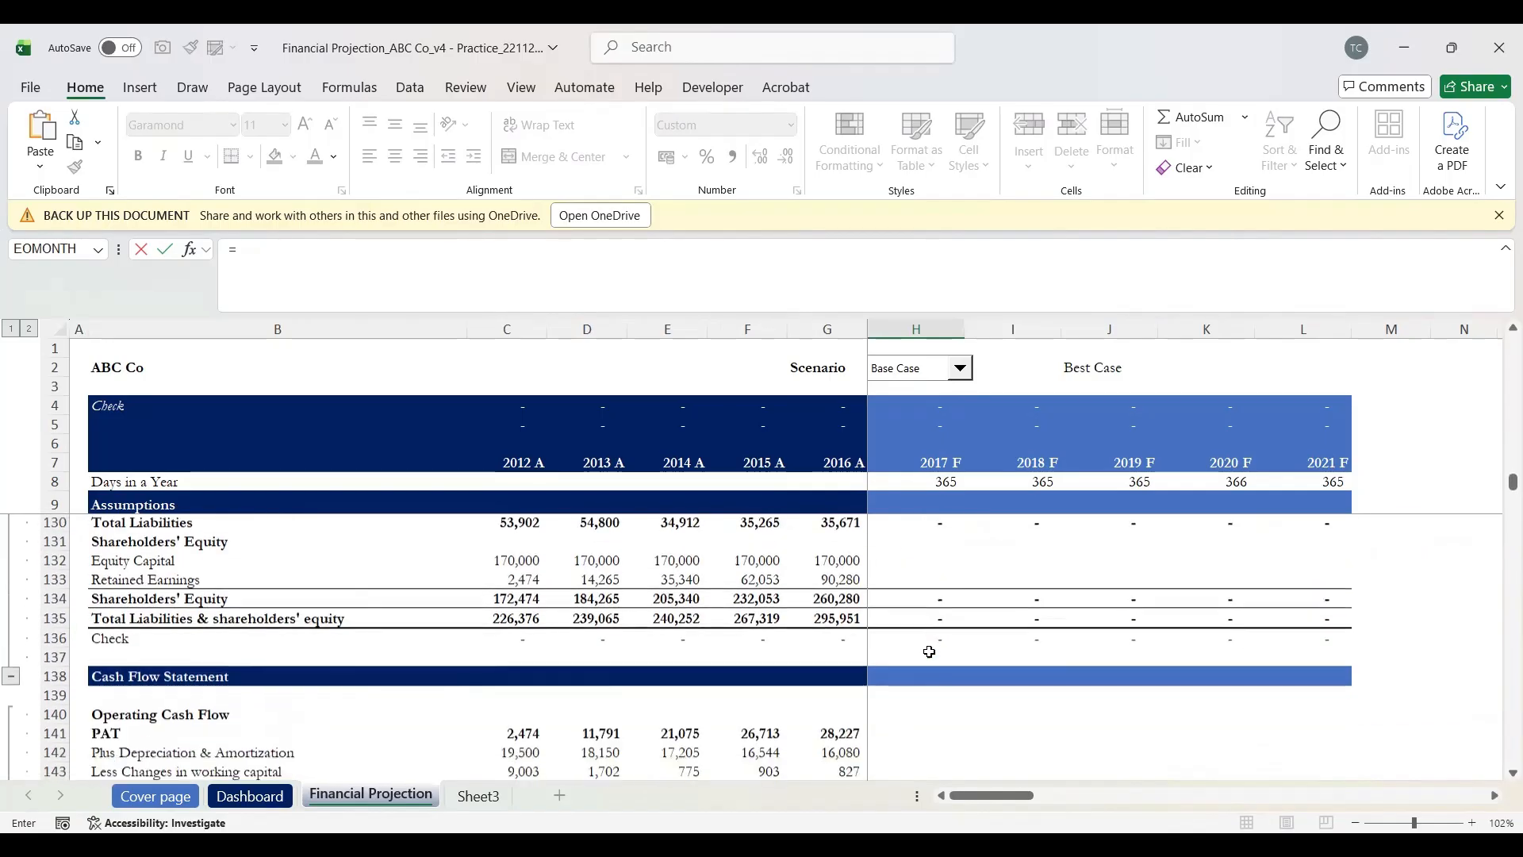
pyautogui.scroll(-13, 930, 651)
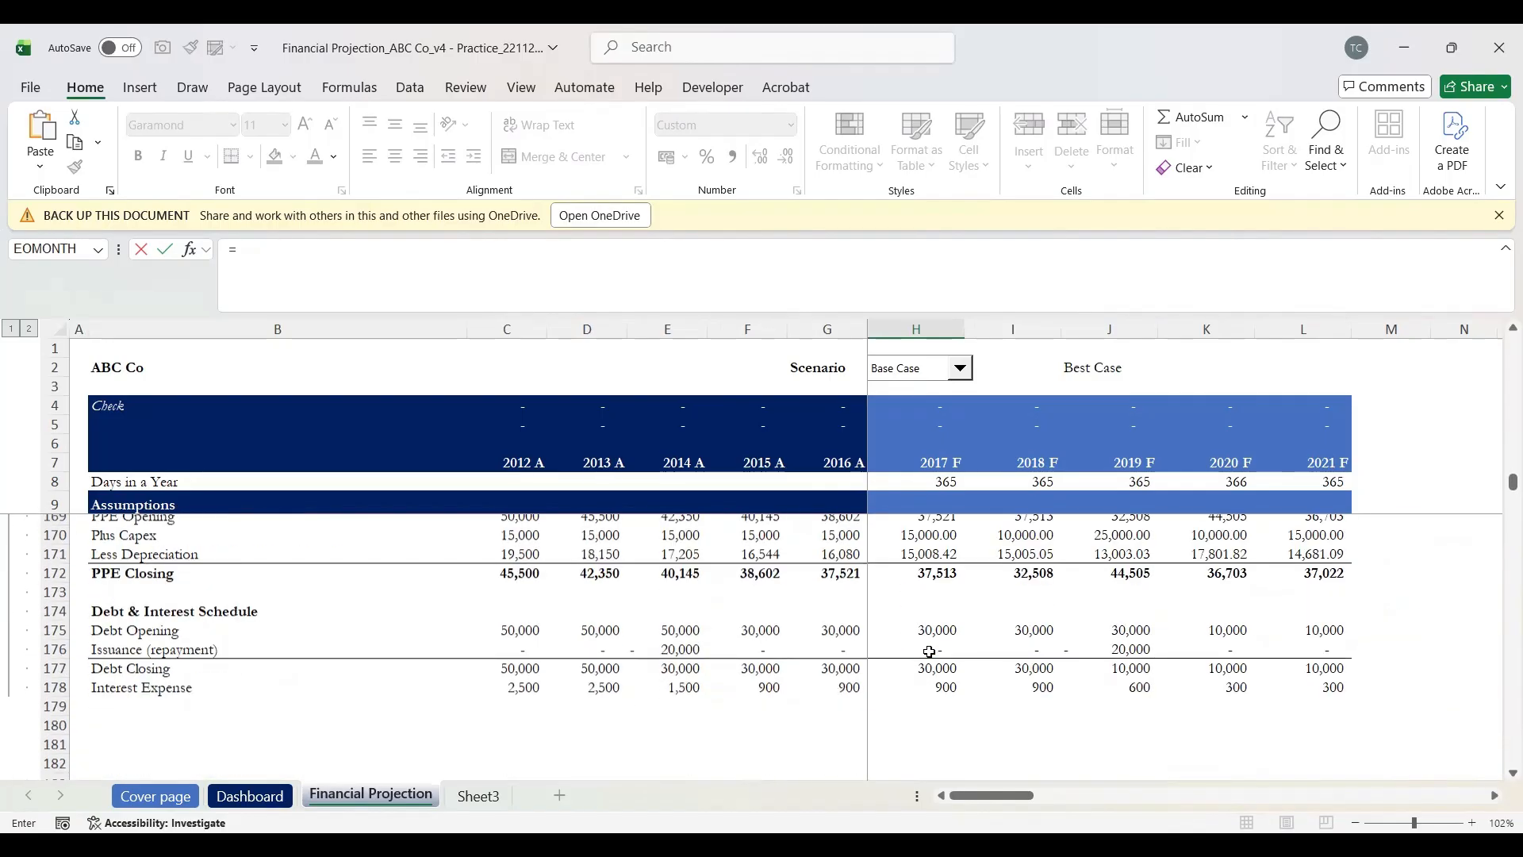
pyautogui.click(943, 688)
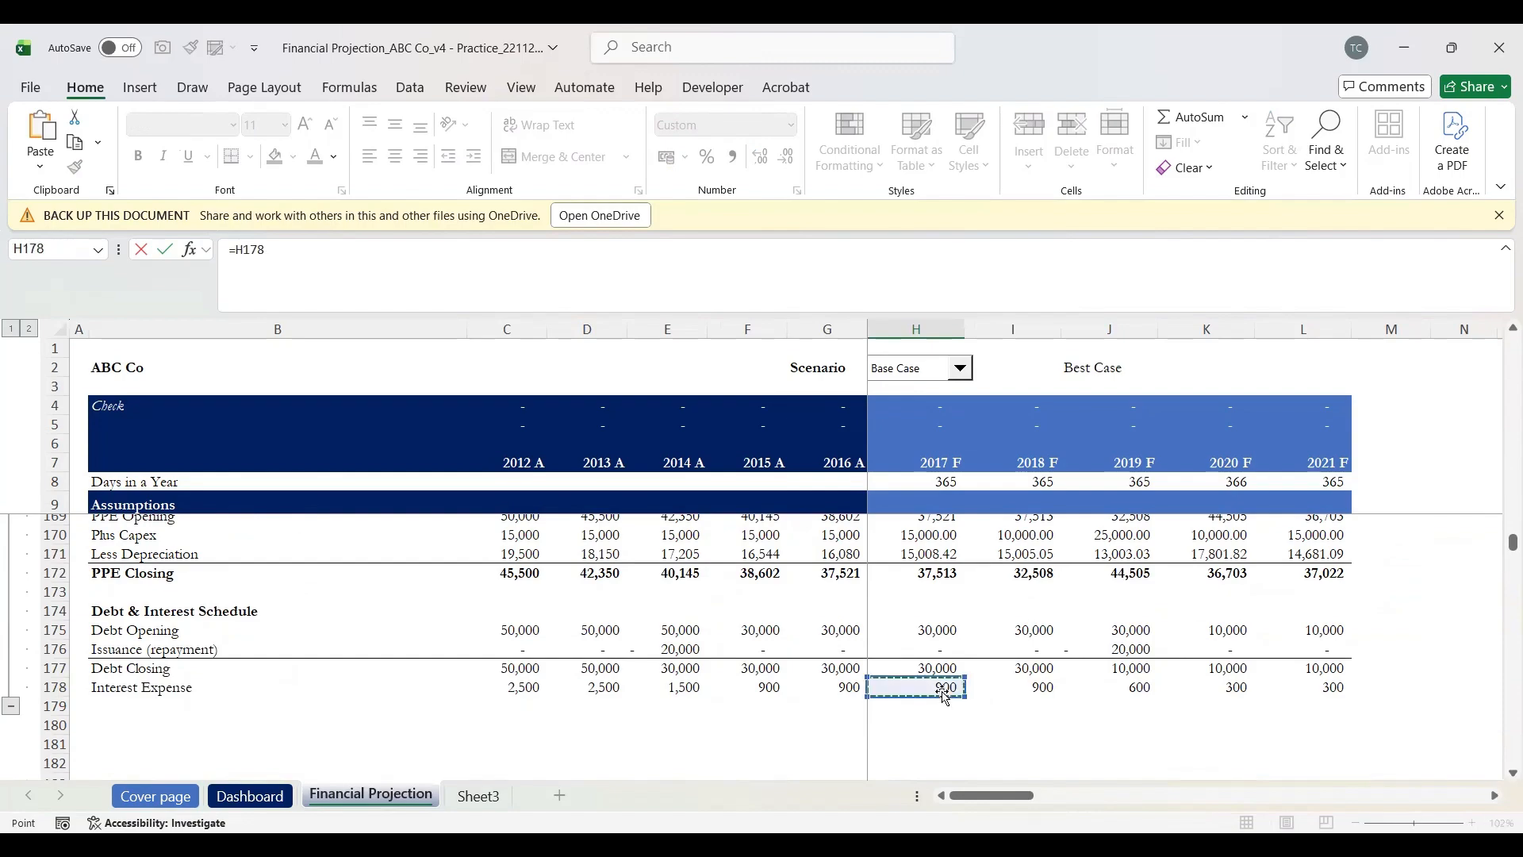
pyautogui.press('Return')
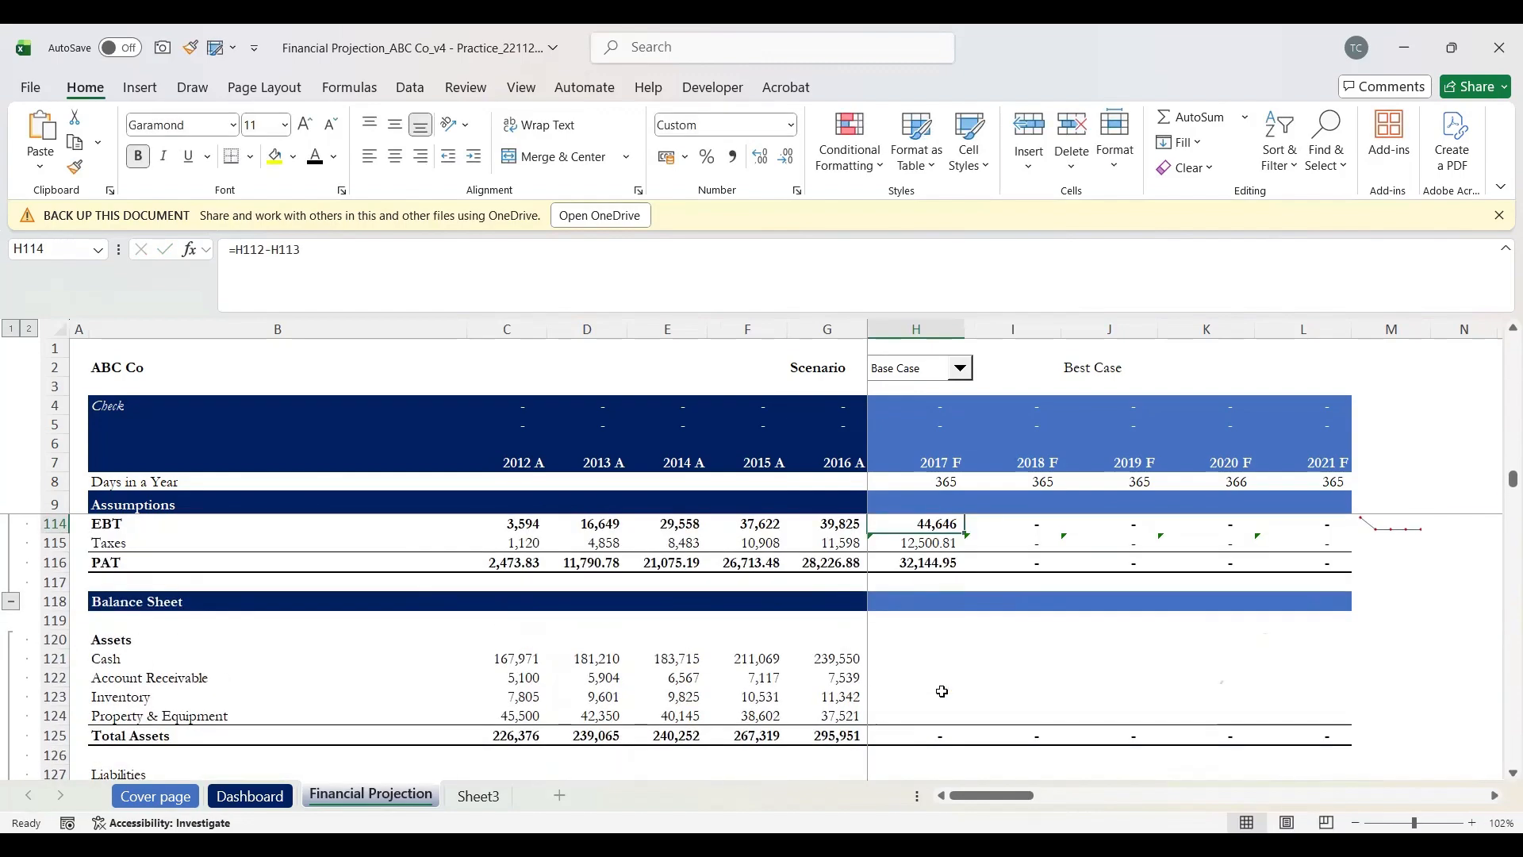
# Step: Set 2017 F EBT to =H112-H113 and clear the old Taxes value in H115
pyautogui.press('Up')
pyautogui.press('Up')
pyautogui.press('Up')
pyautogui.press('Up')
pyautogui.press('Down')
pyautogui.press('Down')
pyautogui.press('Down')
pyautogui.press('Down')
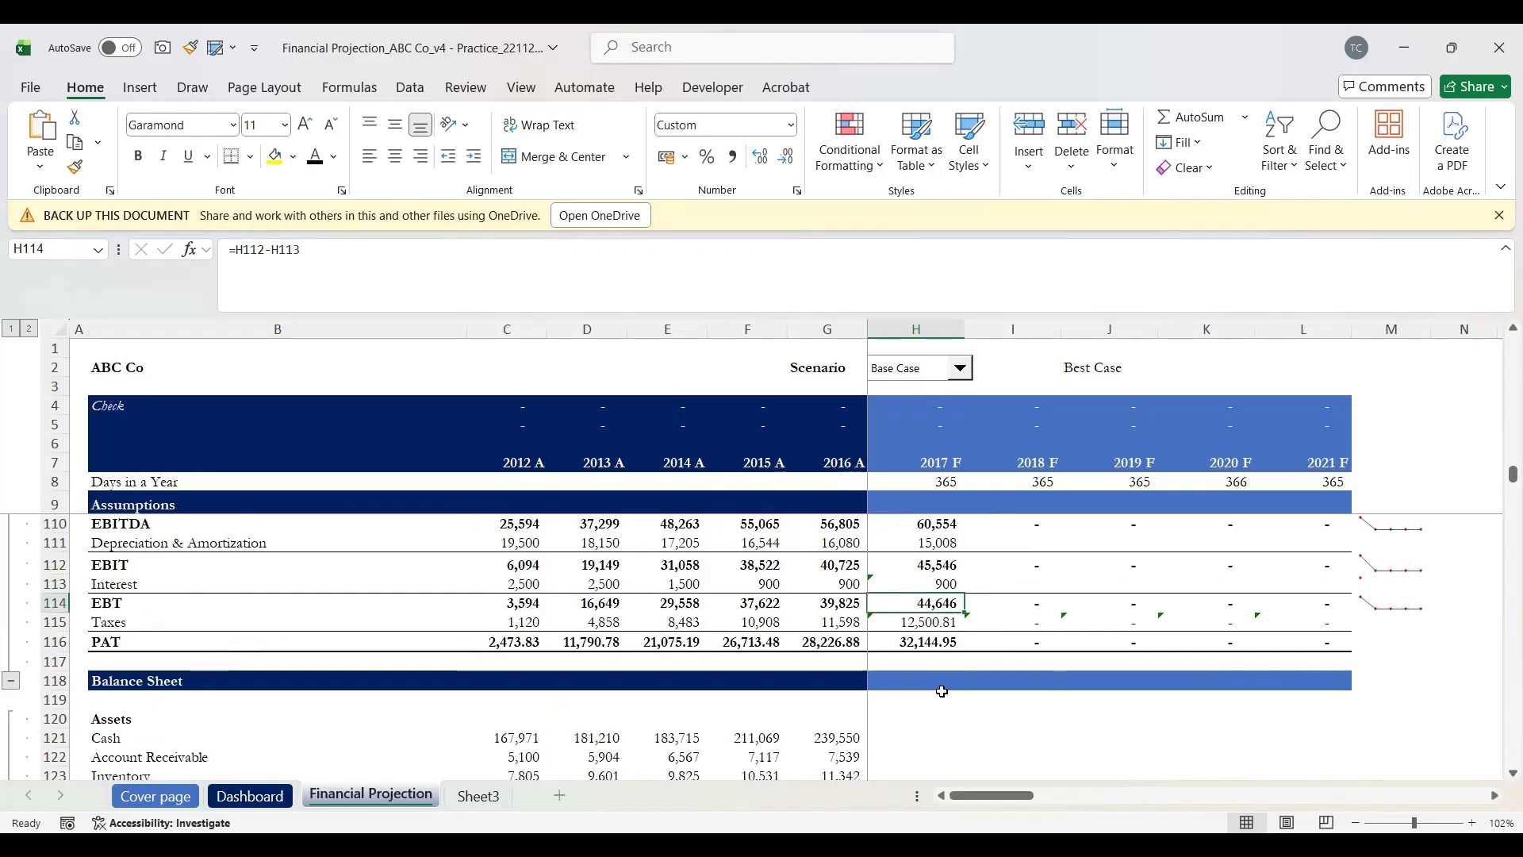
pyautogui.press('Down')
pyautogui.press('Up')
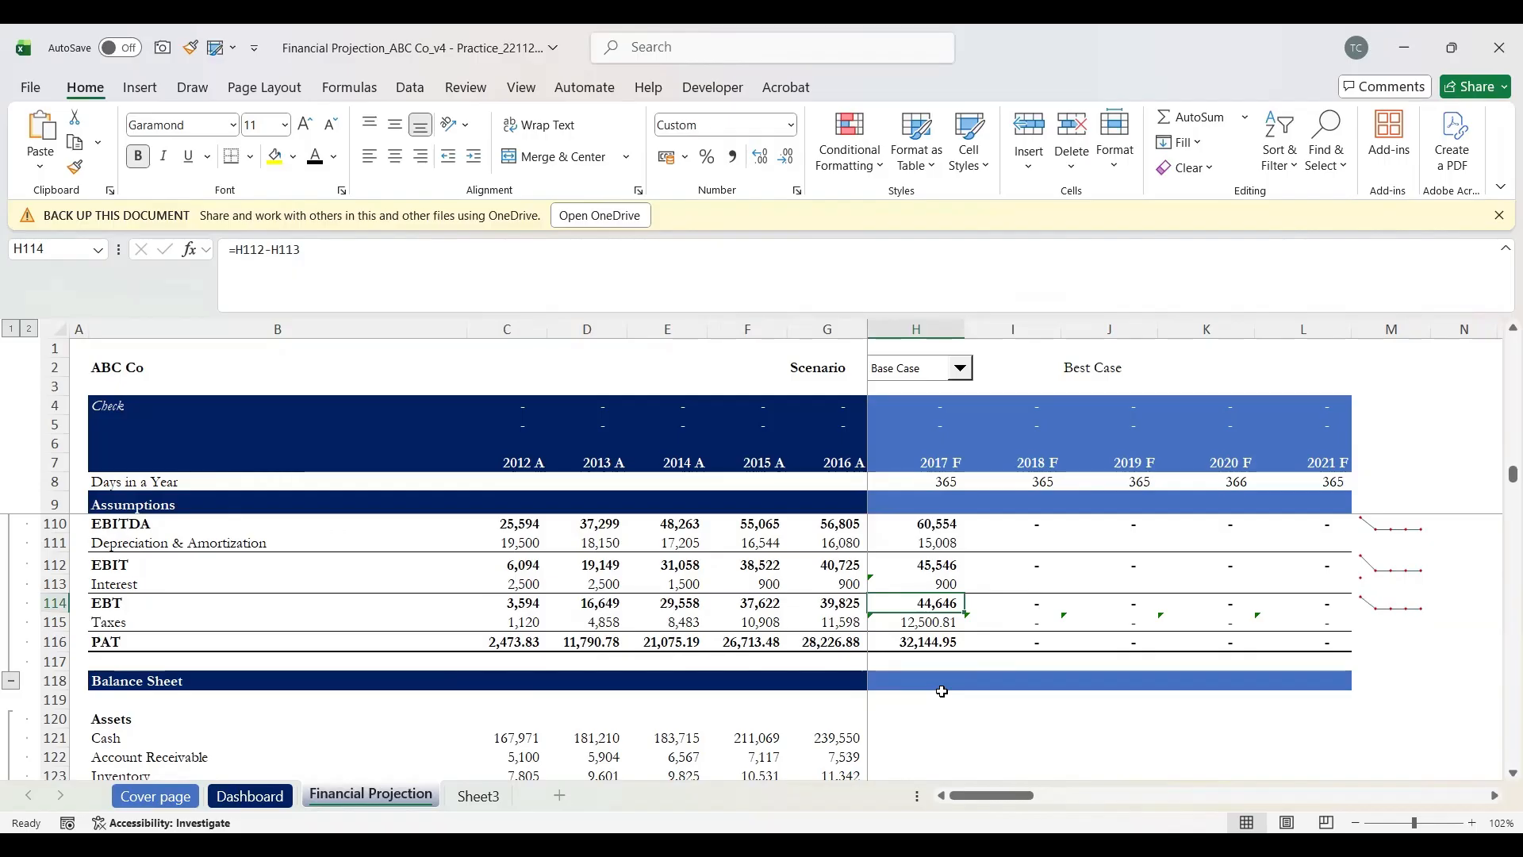
pyautogui.write('=')
pyautogui.press('Up')
pyautogui.press('Up')
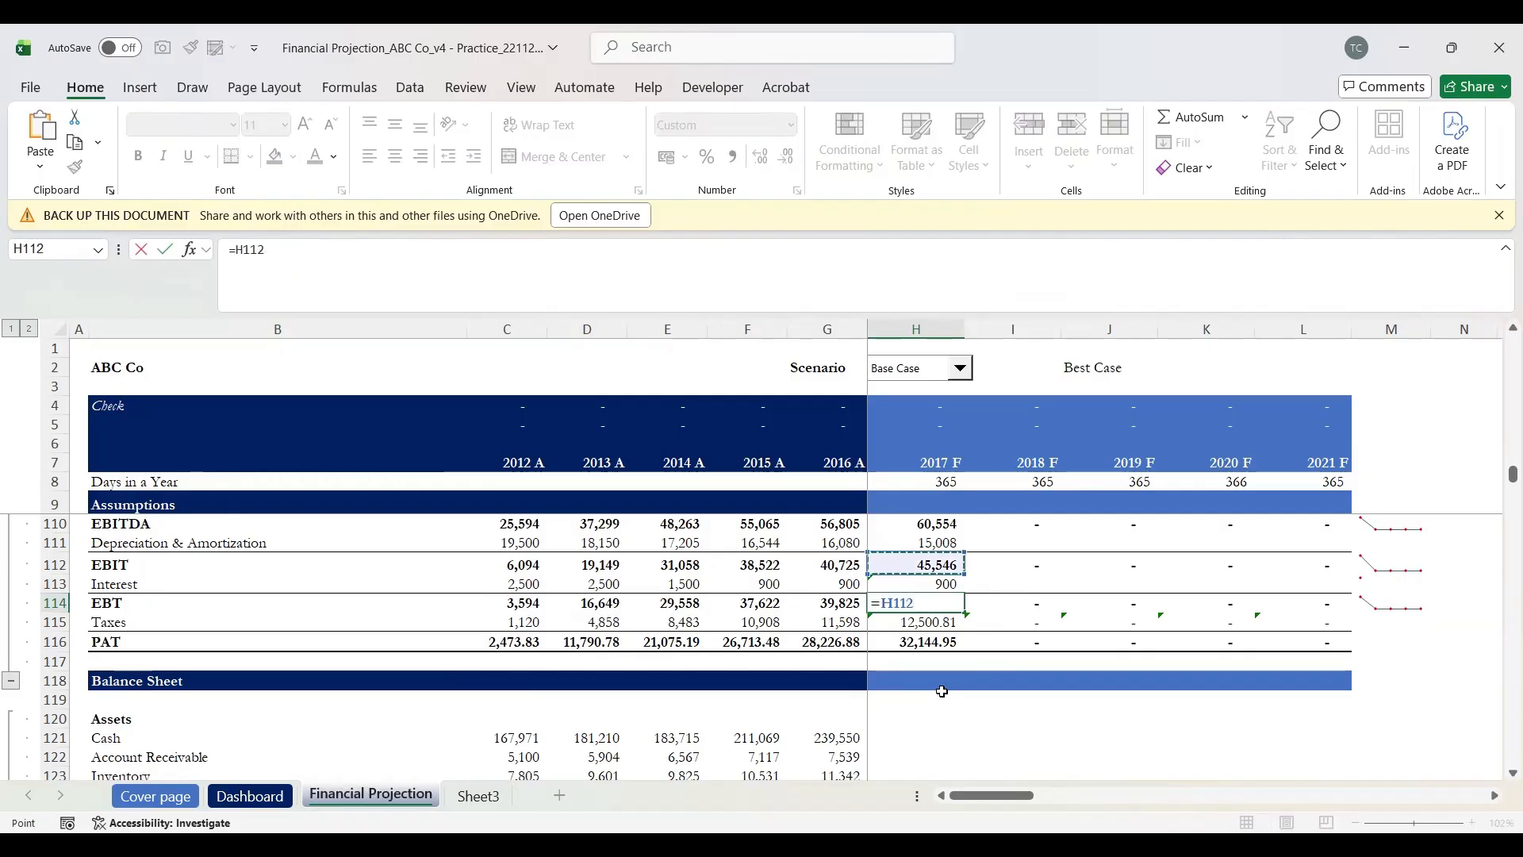
pyautogui.write('-')
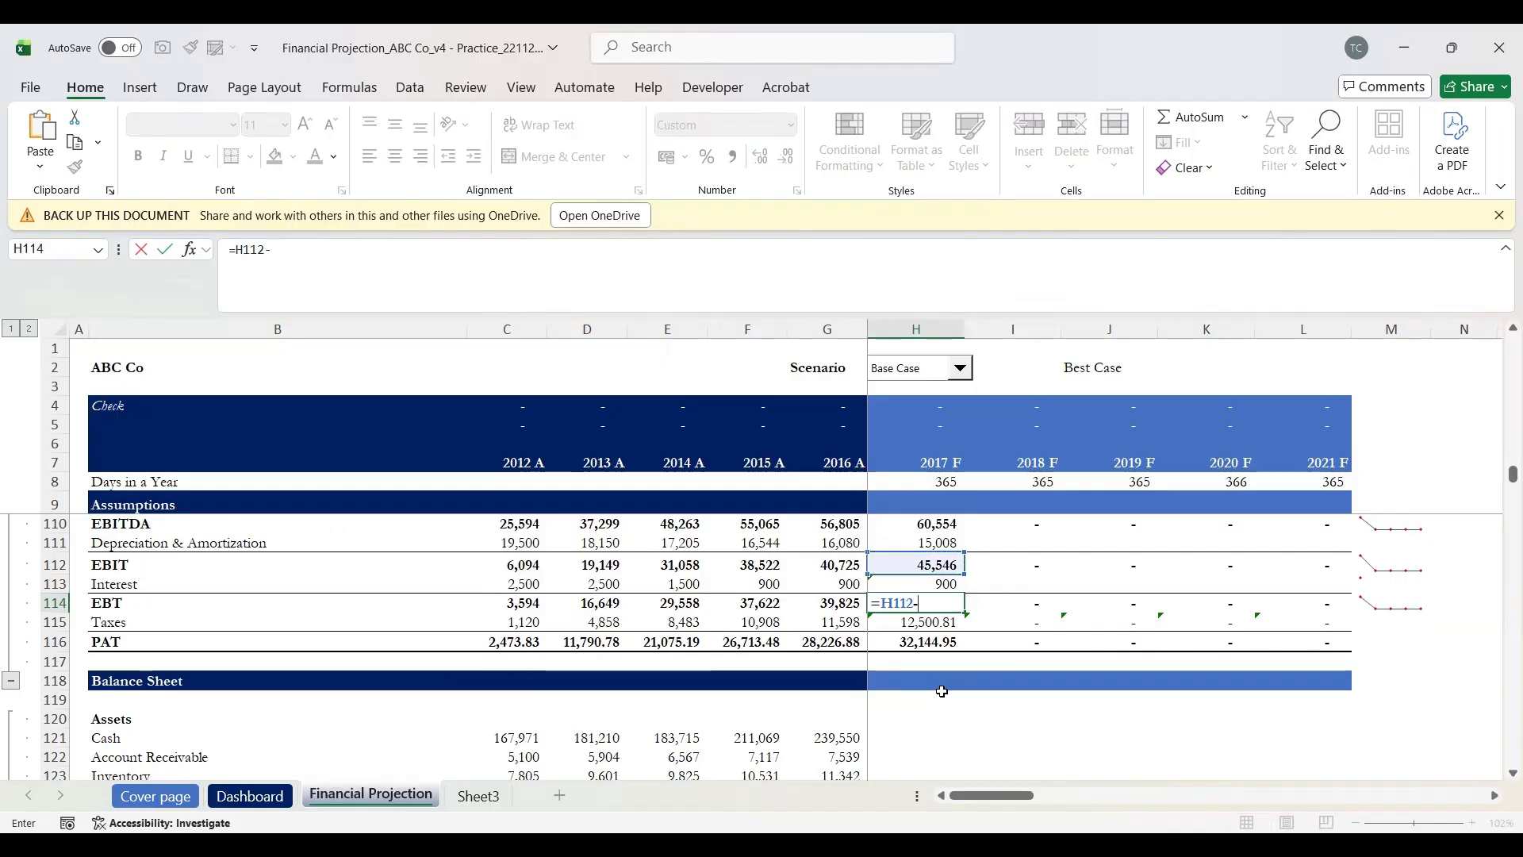
pyautogui.press('Up')
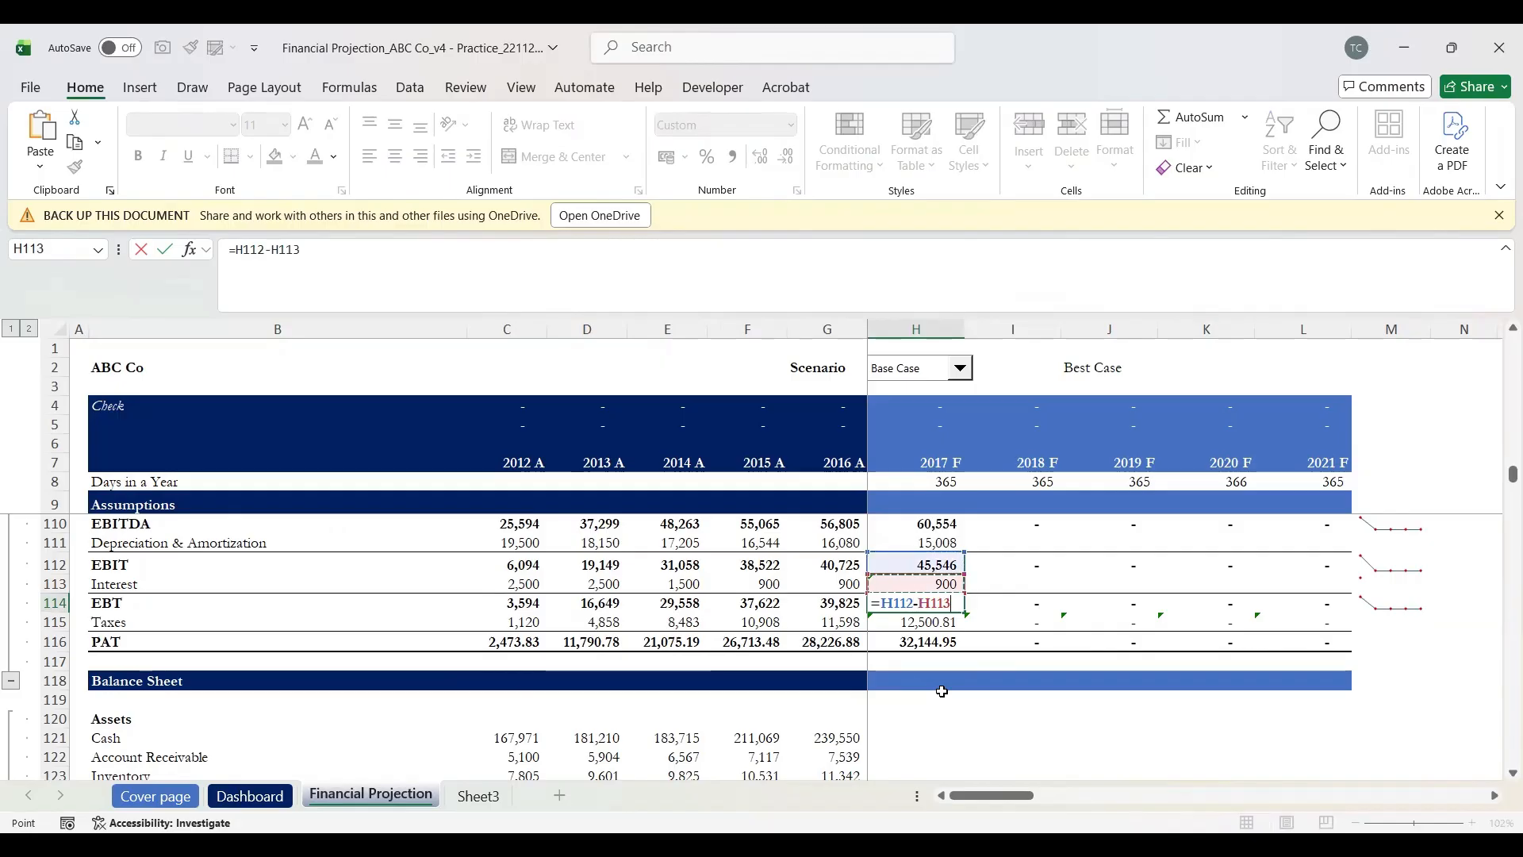
pyautogui.press('Return')
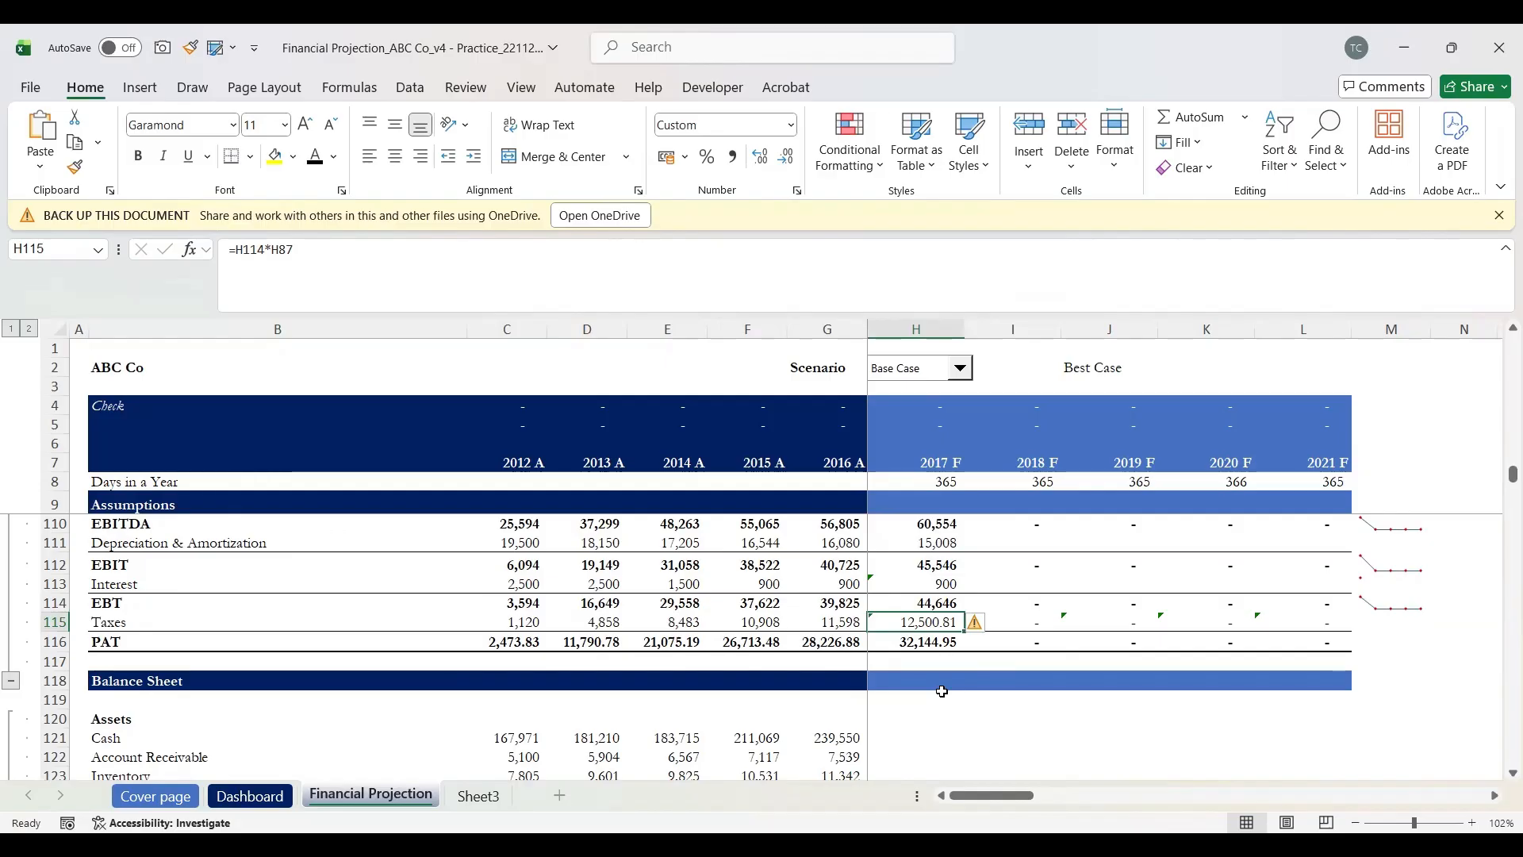
pyautogui.press('Delete')
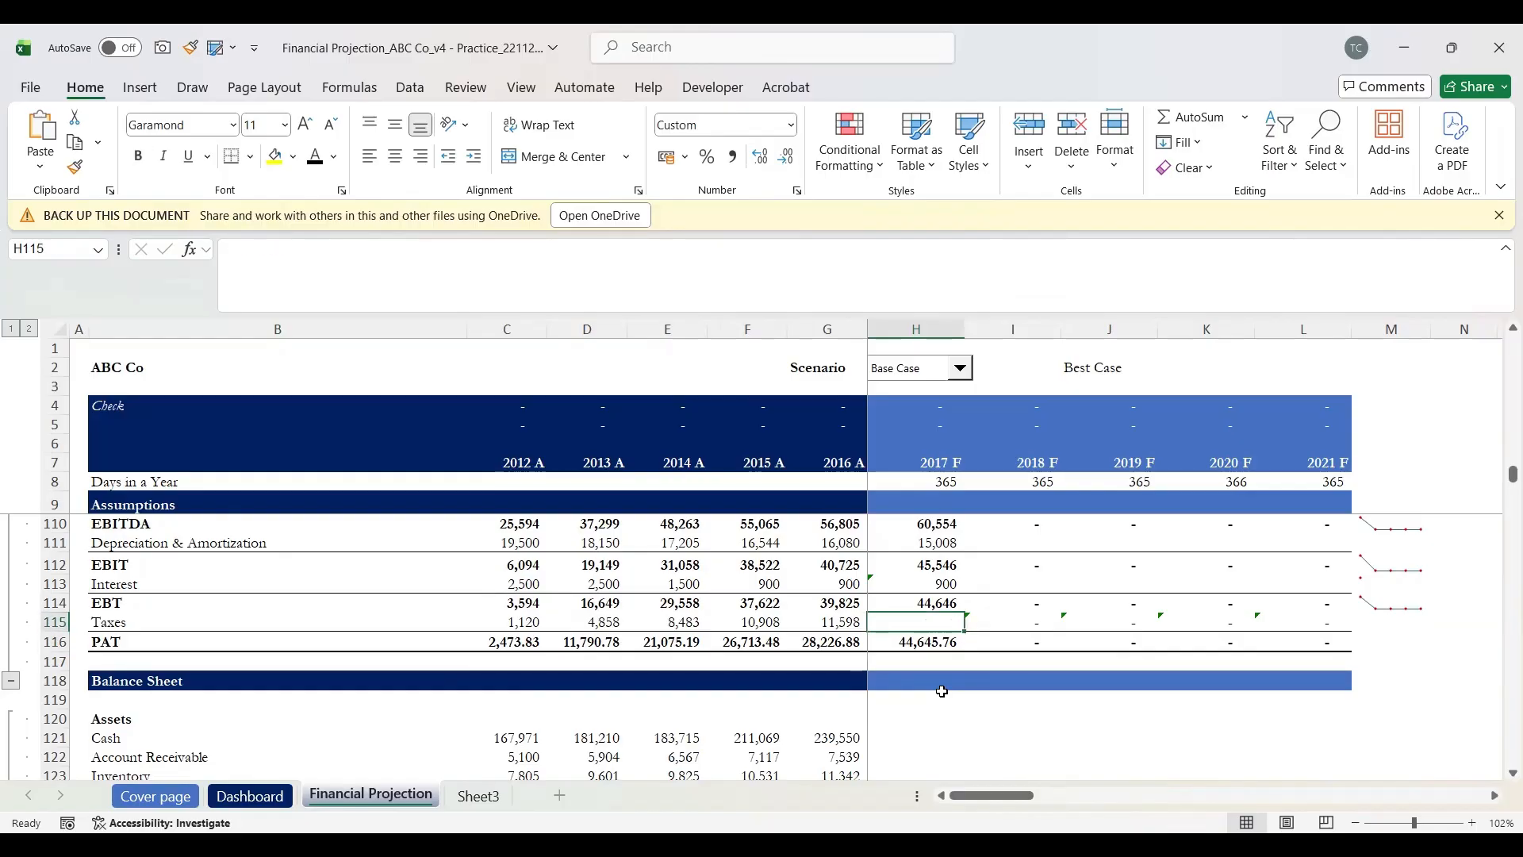
# Step: Enter 2017 F Taxes as tax rate times EBT, giving 12,500.81
pyautogui.write('=')
pyautogui.press('Up')
pyautogui.press('Up')
pyautogui.press('Up')
pyautogui.press('Up')
pyautogui.press('Up')
pyautogui.press('Up')
pyautogui.press('Up')
pyautogui.press('Up')
pyautogui.press('Up')
pyautogui.press('Up')
pyautogui.press('Up')
pyautogui.press('Up')
pyautogui.press('Up')
pyautogui.press('Up')
pyautogui.press('Up')
pyautogui.press('Up')
pyautogui.press('Up')
pyautogui.press('Up')
pyautogui.press('Up')
pyautogui.press('Up')
pyautogui.press('Up')
pyautogui.press('Up')
pyautogui.press('Up')
pyautogui.press('Up')
pyautogui.press('Up')
pyautogui.press('Up')
pyautogui.press('Up')
pyautogui.press('Up')
pyautogui.press('Up')
pyautogui.press('Up')
pyautogui.press('Up')
pyautogui.press('Up')
pyautogui.press('Up')
pyautogui.press('Up')
pyautogui.press('Down')
pyautogui.press('Down')
pyautogui.press('Down')
pyautogui.press('Down')
pyautogui.press('Down')
pyautogui.press('Down')
pyautogui.press('Down')
pyautogui.press('Down')
pyautogui.press('Down')
pyautogui.press('Down')
pyautogui.press('Down')
pyautogui.press('Down')
pyautogui.press('Down')
pyautogui.press('Down')
pyautogui.press('Up')
pyautogui.press('Up')
pyautogui.press('Up')
pyautogui.press('Up')
pyautogui.press('Up')
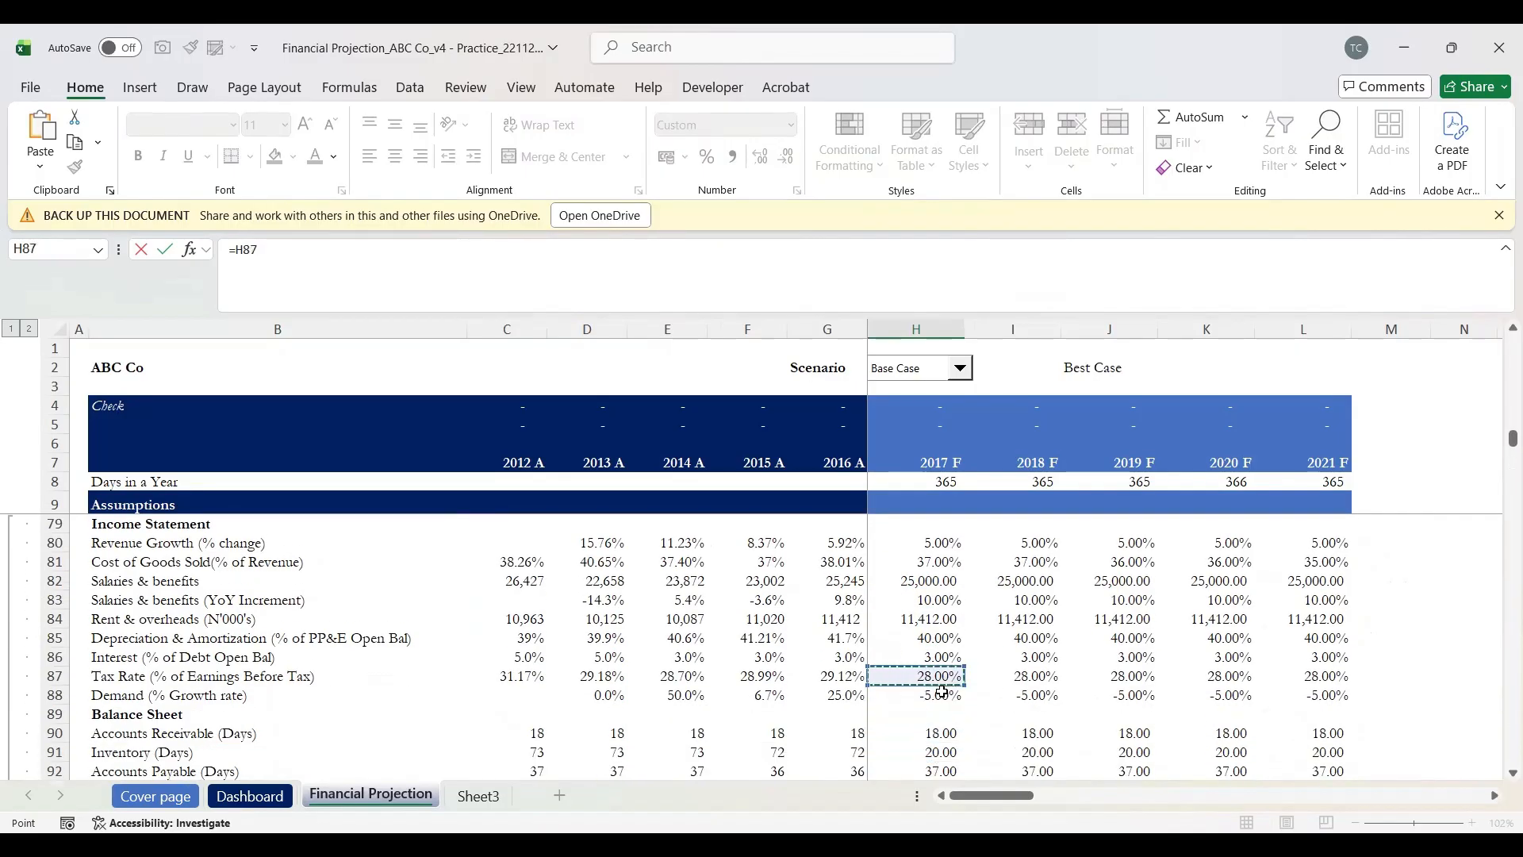
pyautogui.hotkey('shift', 'space')
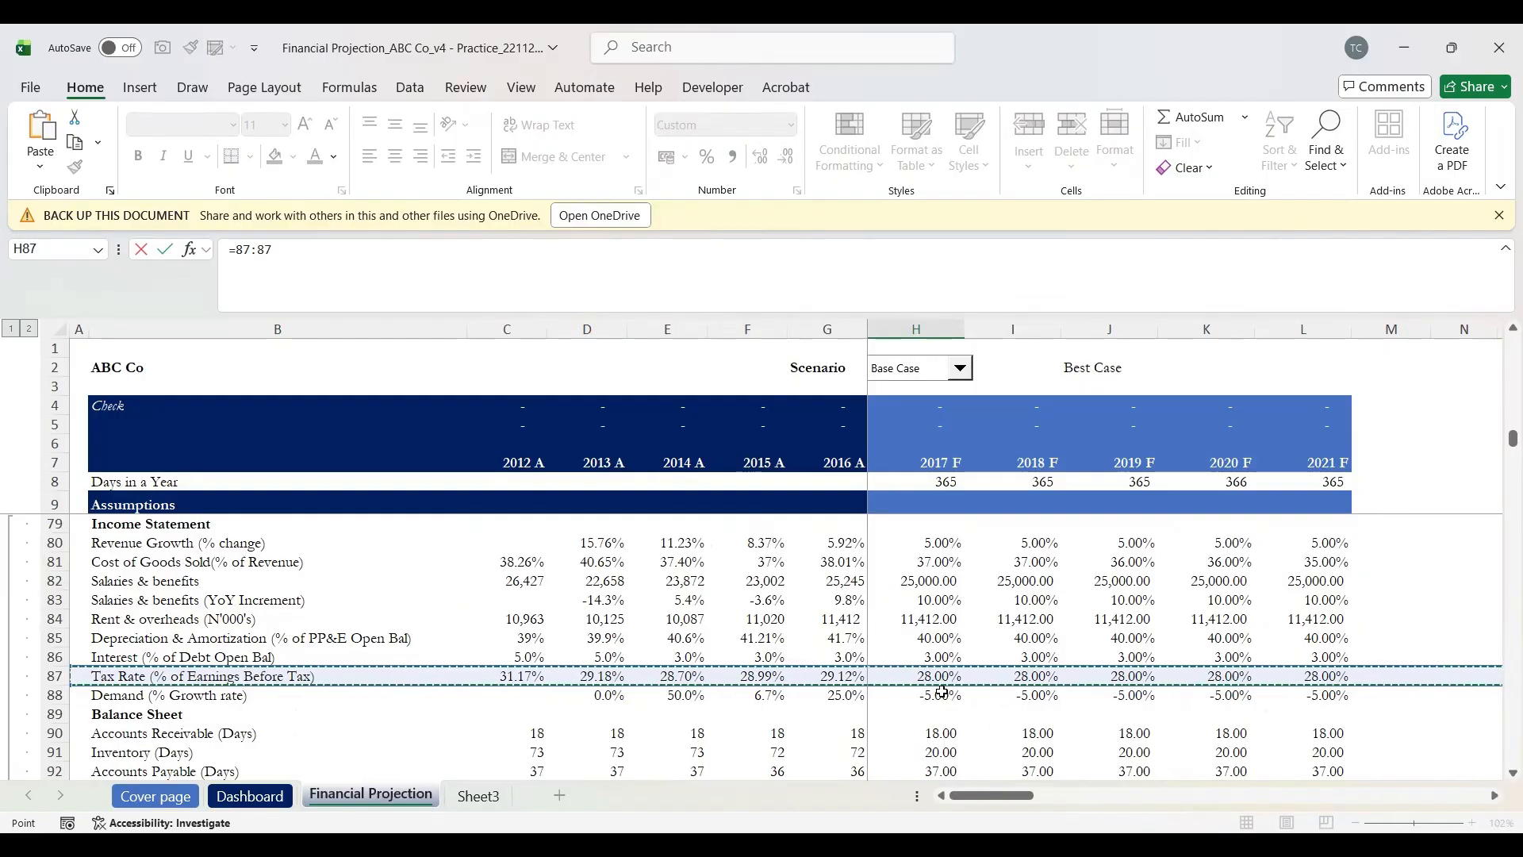
pyautogui.press('Down')
pyautogui.press('Up')
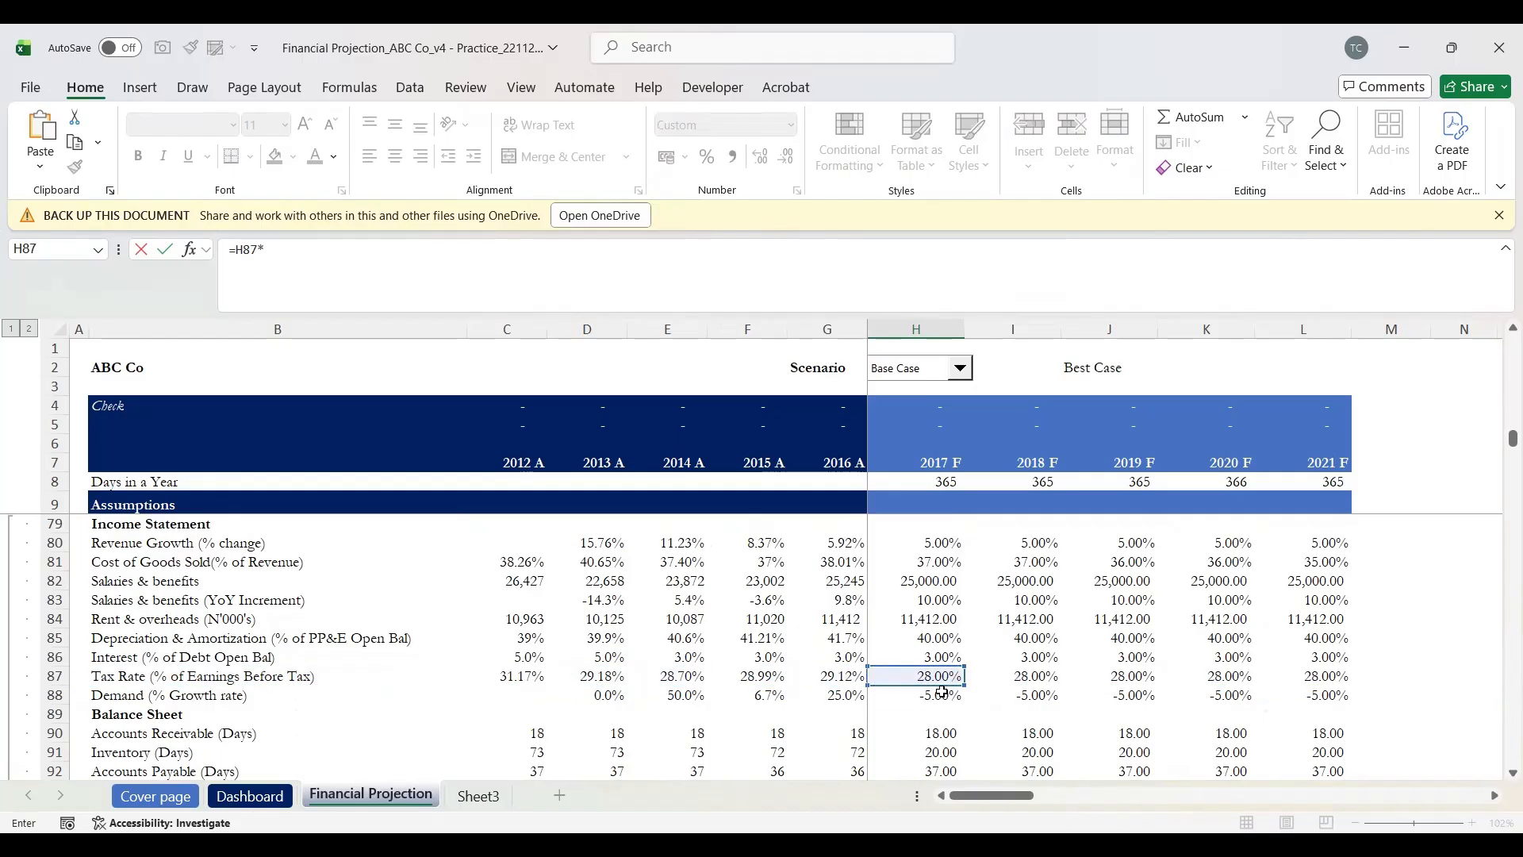
pyautogui.write('*')
pyautogui.scroll(-8, 942, 692)
pyautogui.press('Up')
pyautogui.press('Up')
pyautogui.press('Up')
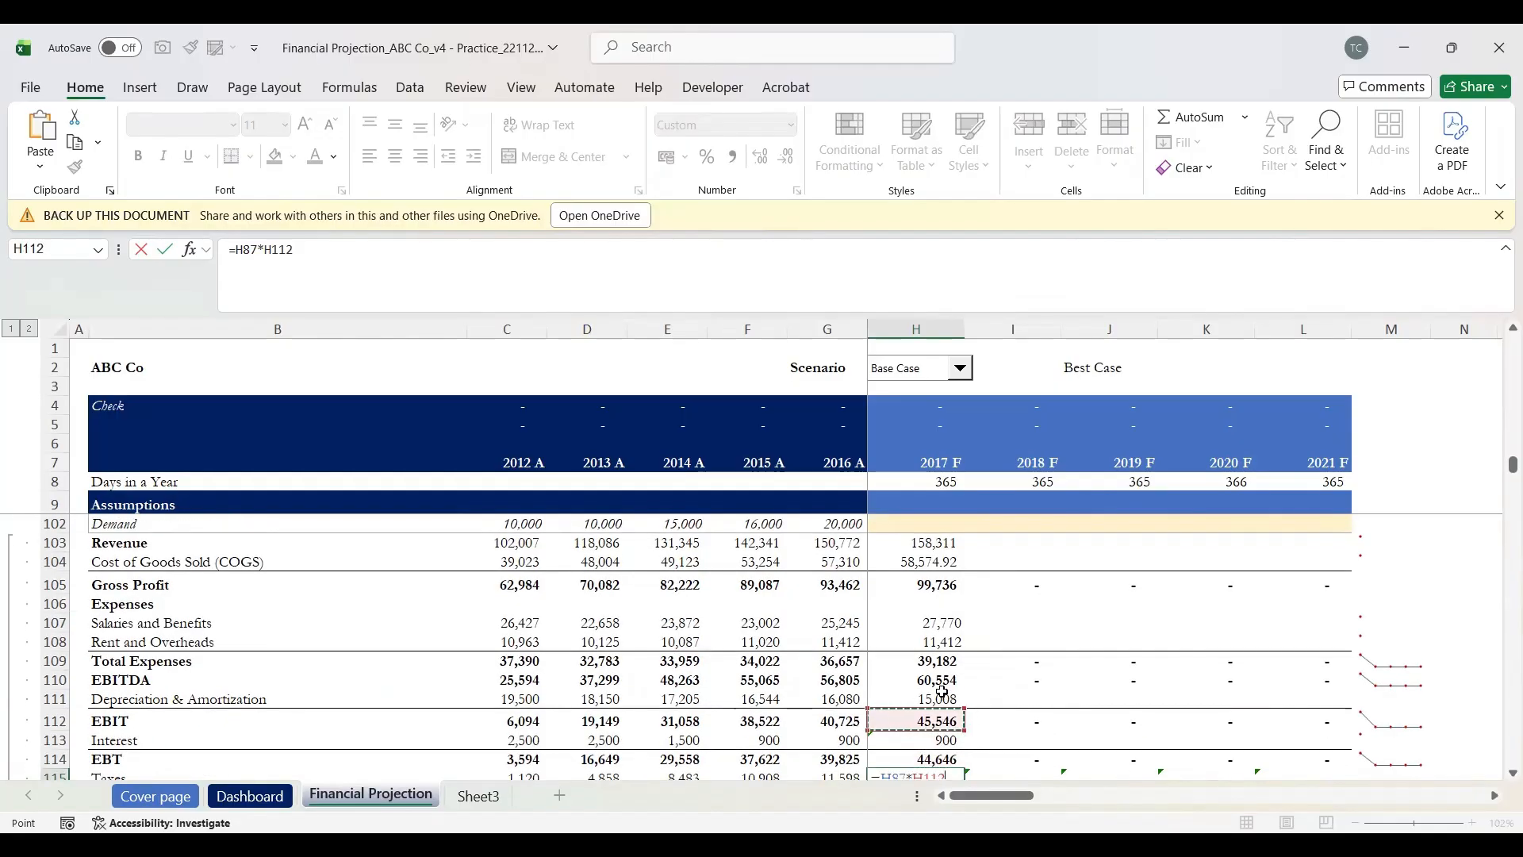
pyautogui.press('Down')
pyautogui.press('Down')
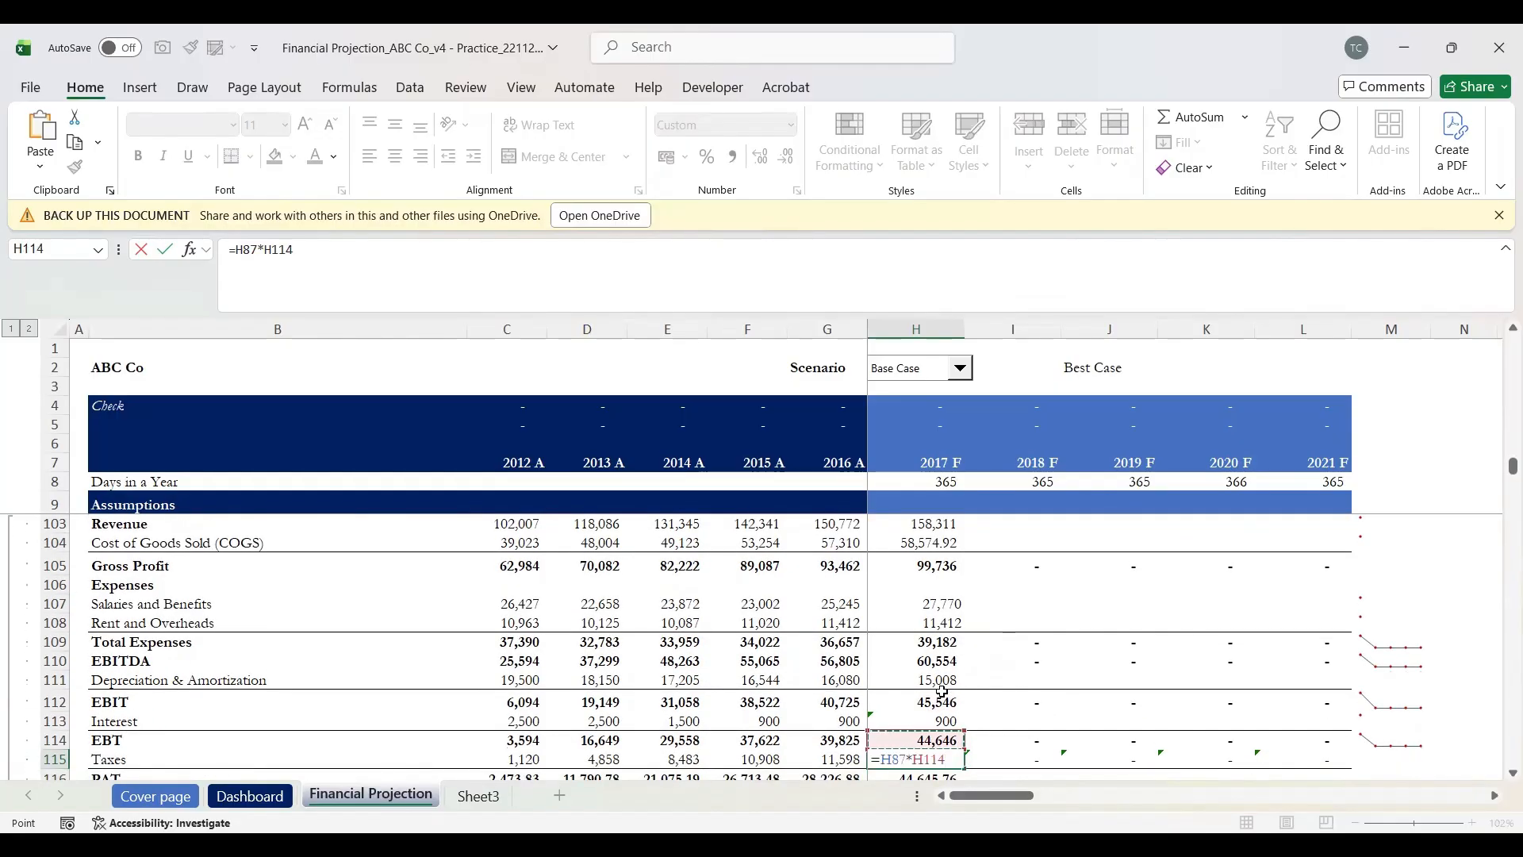
pyautogui.press('Return')
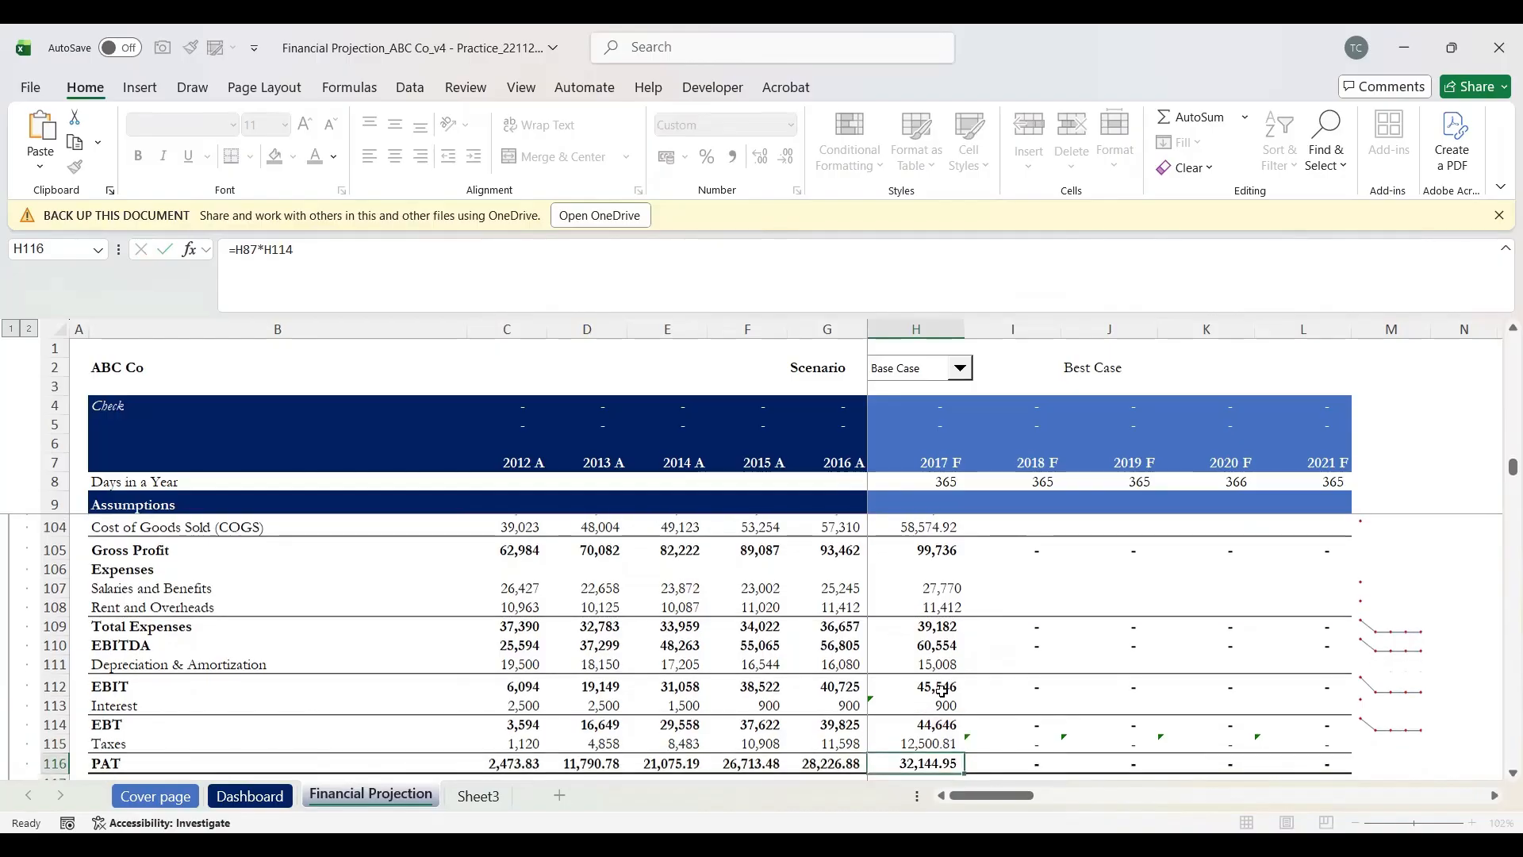
# Step: Review the 2017 F income statement formulas back up toward Gross Profit
pyautogui.press('Up')
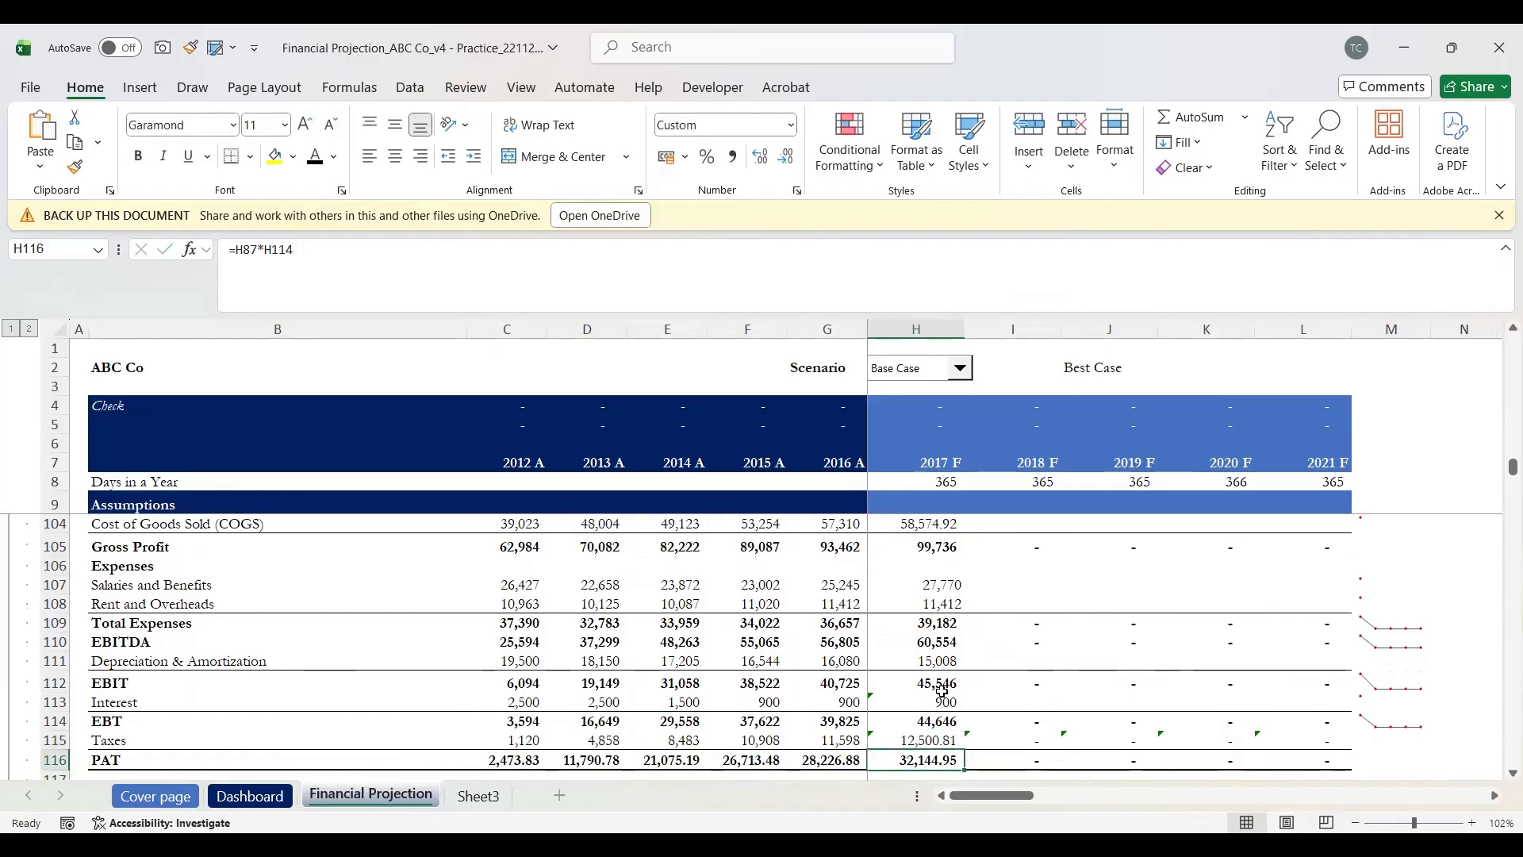
pyautogui.scroll(-1, 943, 690)
pyautogui.press('Up')
pyautogui.press('Up')
pyautogui.press('Up')
pyautogui.press('Up')
pyautogui.press('Up')
pyautogui.press('Up')
pyautogui.press('Up')
pyautogui.press('Up')
pyautogui.press('Up')
pyautogui.press('Up')
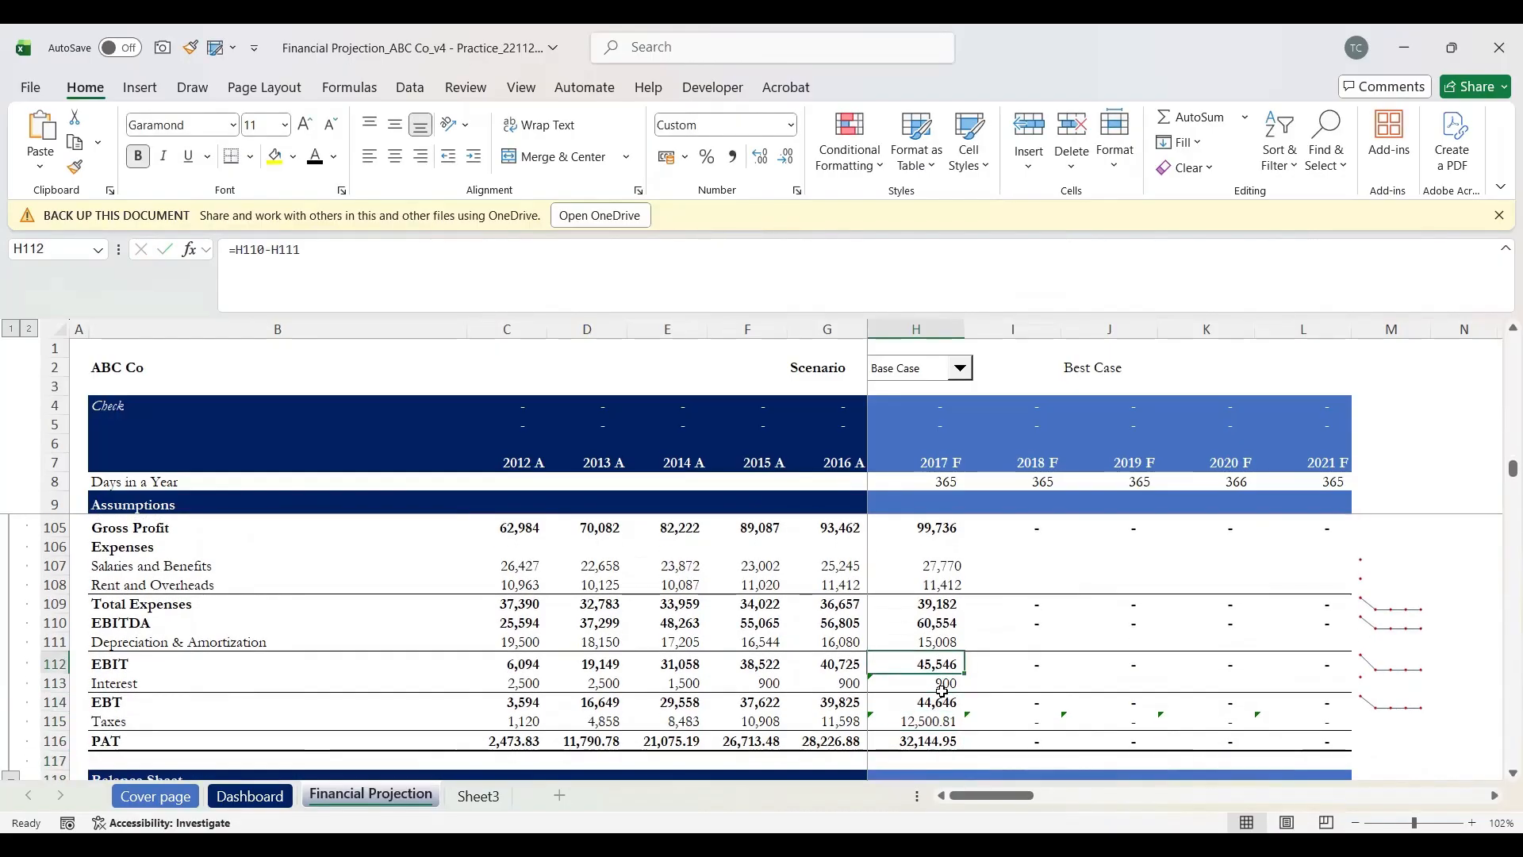
# Step: Fill the 2017 F formulas in H103:H116 right across 2018 F–2021 F
pyautogui.press('Up')
pyautogui.press('Up')
pyautogui.press('Up')
pyautogui.press('Up')
pyautogui.press('Up')
pyautogui.press('Down')
pyautogui.press('Down')
pyautogui.press('Down')
pyautogui.hotkey('shift', 'Down')
pyautogui.hotkey('shift', 'Down')
pyautogui.hotkey('shift', 'Down')
pyautogui.hotkey('shift', 'Down')
pyautogui.hotkey('shift', 'Down')
pyautogui.hotkey('shift', 'Down')
pyautogui.hotkey('shift', 'Down')
pyautogui.hotkey('shift', 'Down')
pyautogui.hotkey('shift', 'Down')
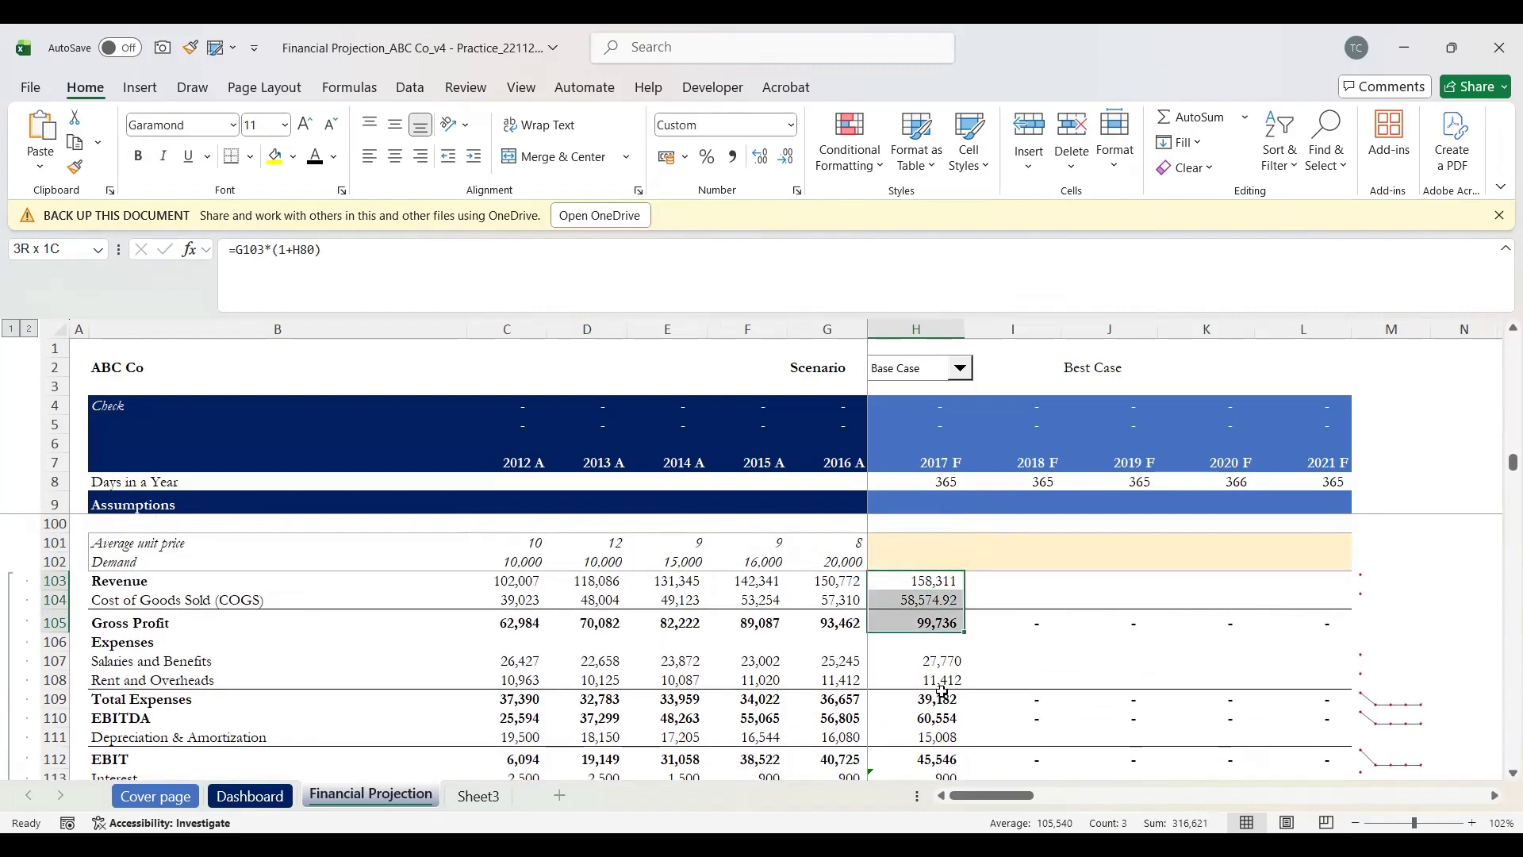
pyautogui.hotkey('shift', 'Down')
pyautogui.hotkey('shift', 'Down')
pyautogui.hotkey('shift', 'Down')
pyautogui.hotkey('shift', 'Down')
pyautogui.hotkey('shift', 'Down')
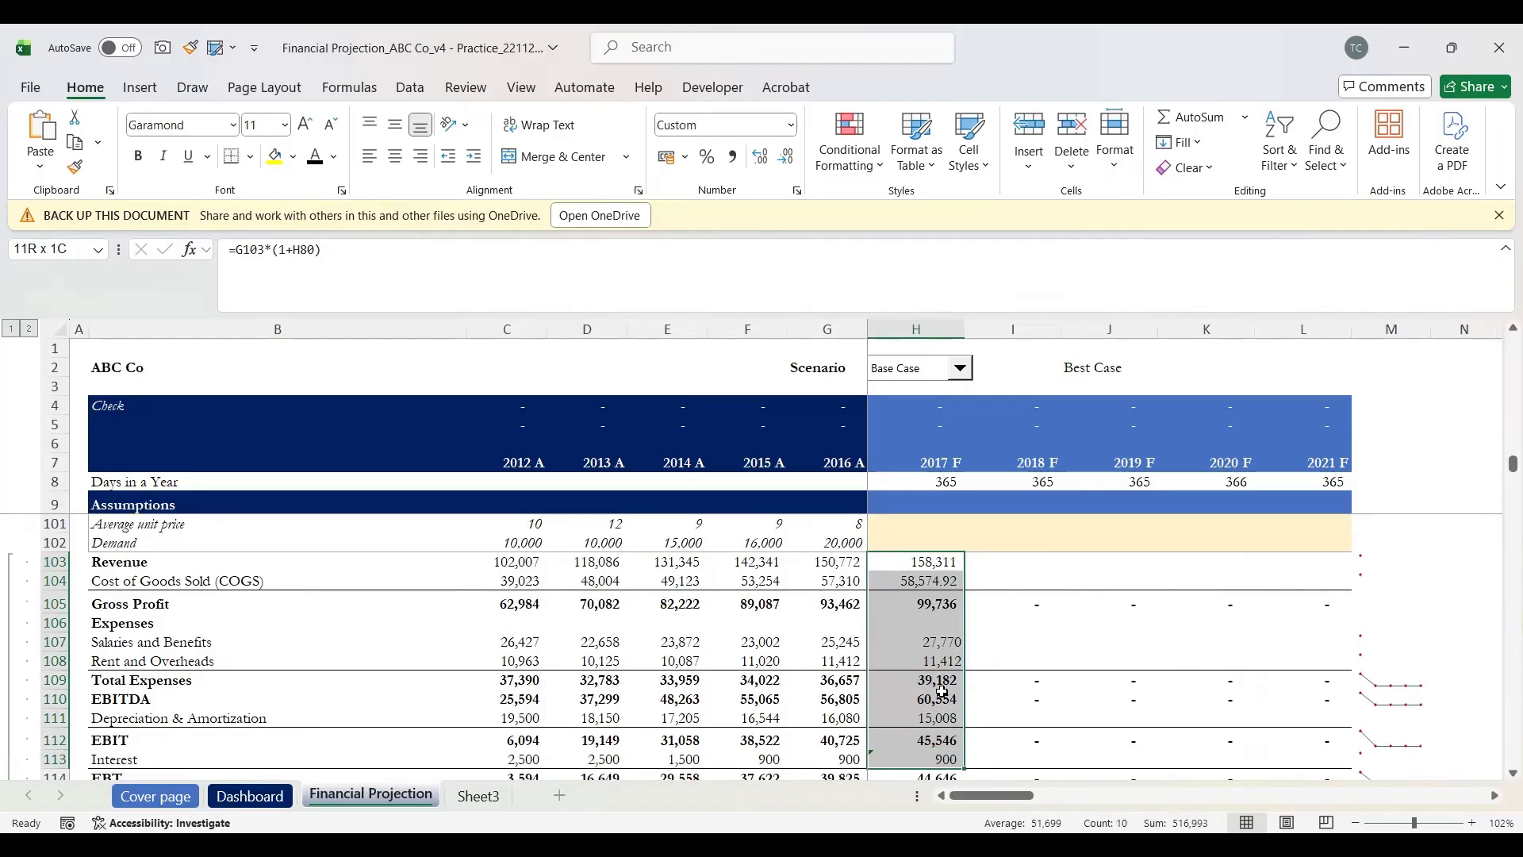
pyautogui.hotkey('shift', 'Up')
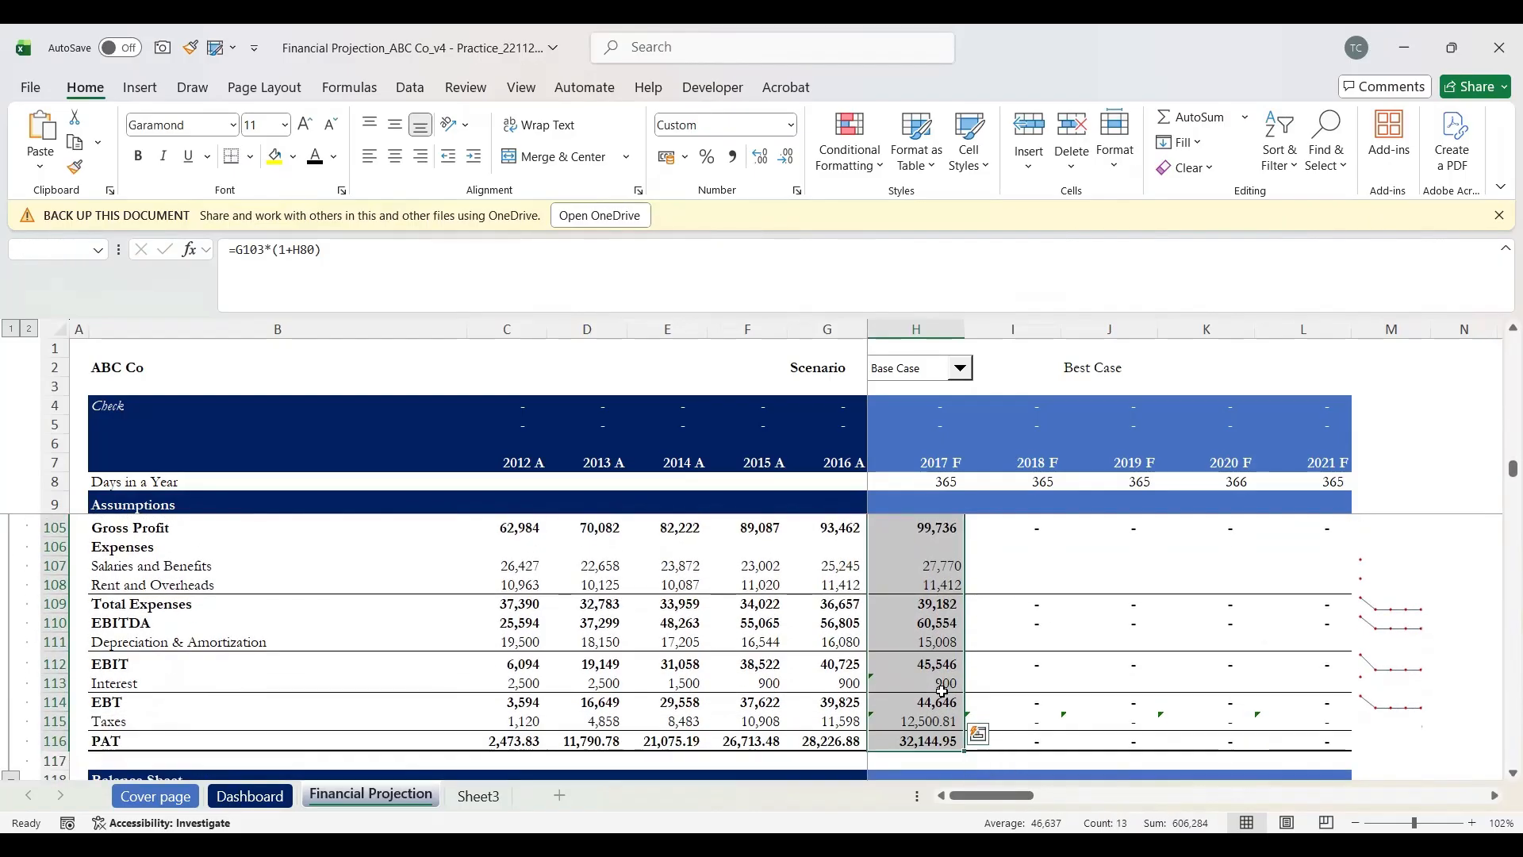
pyautogui.hotkey('shift', 'Right')
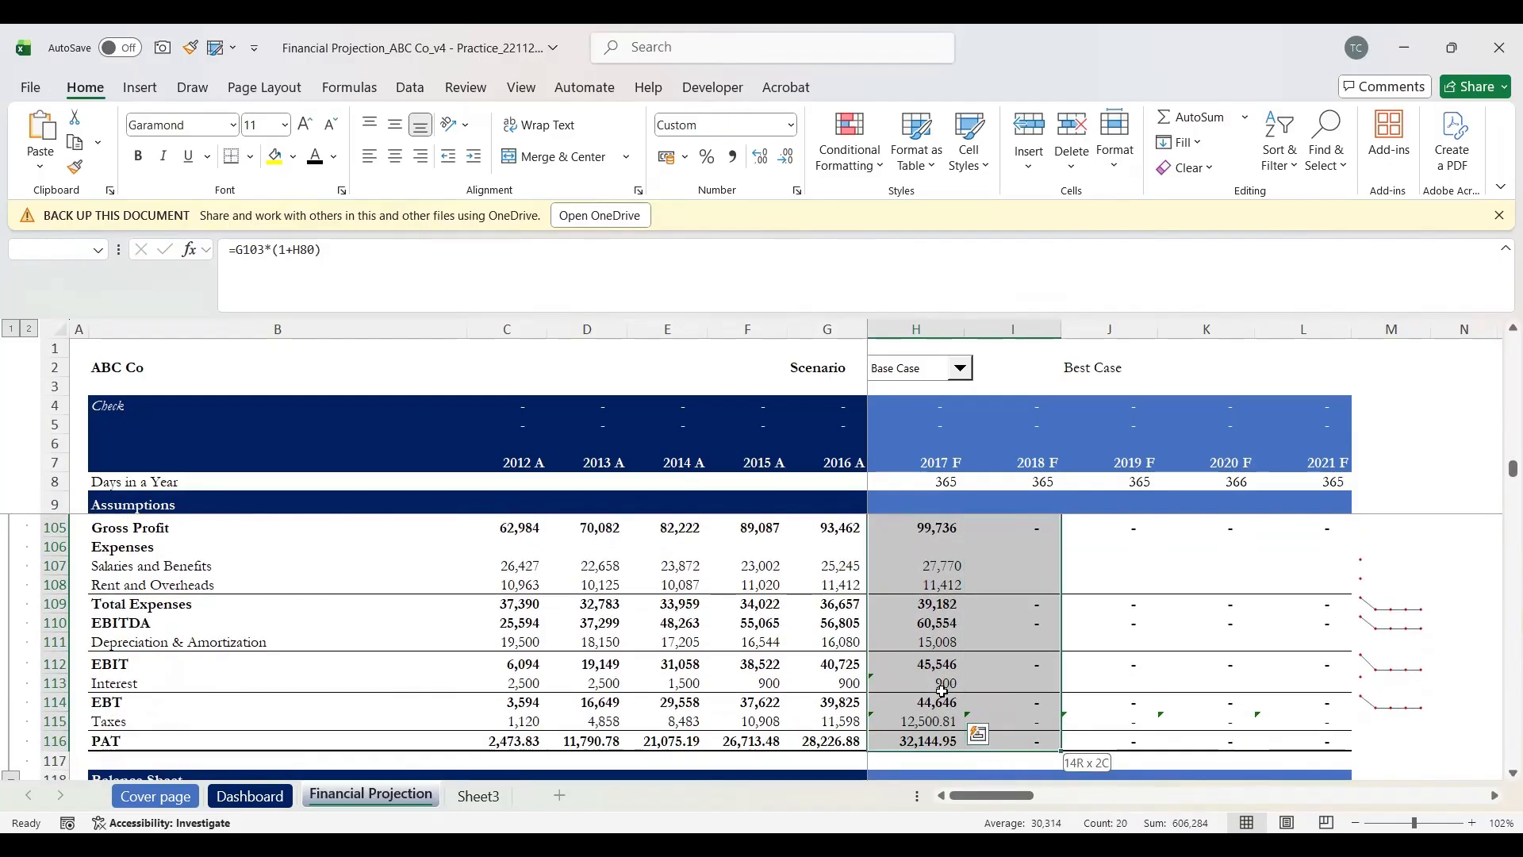
pyautogui.hotkey('ctrl', 'shift', 'Right')
pyautogui.hotkey('ctrl', 'r')
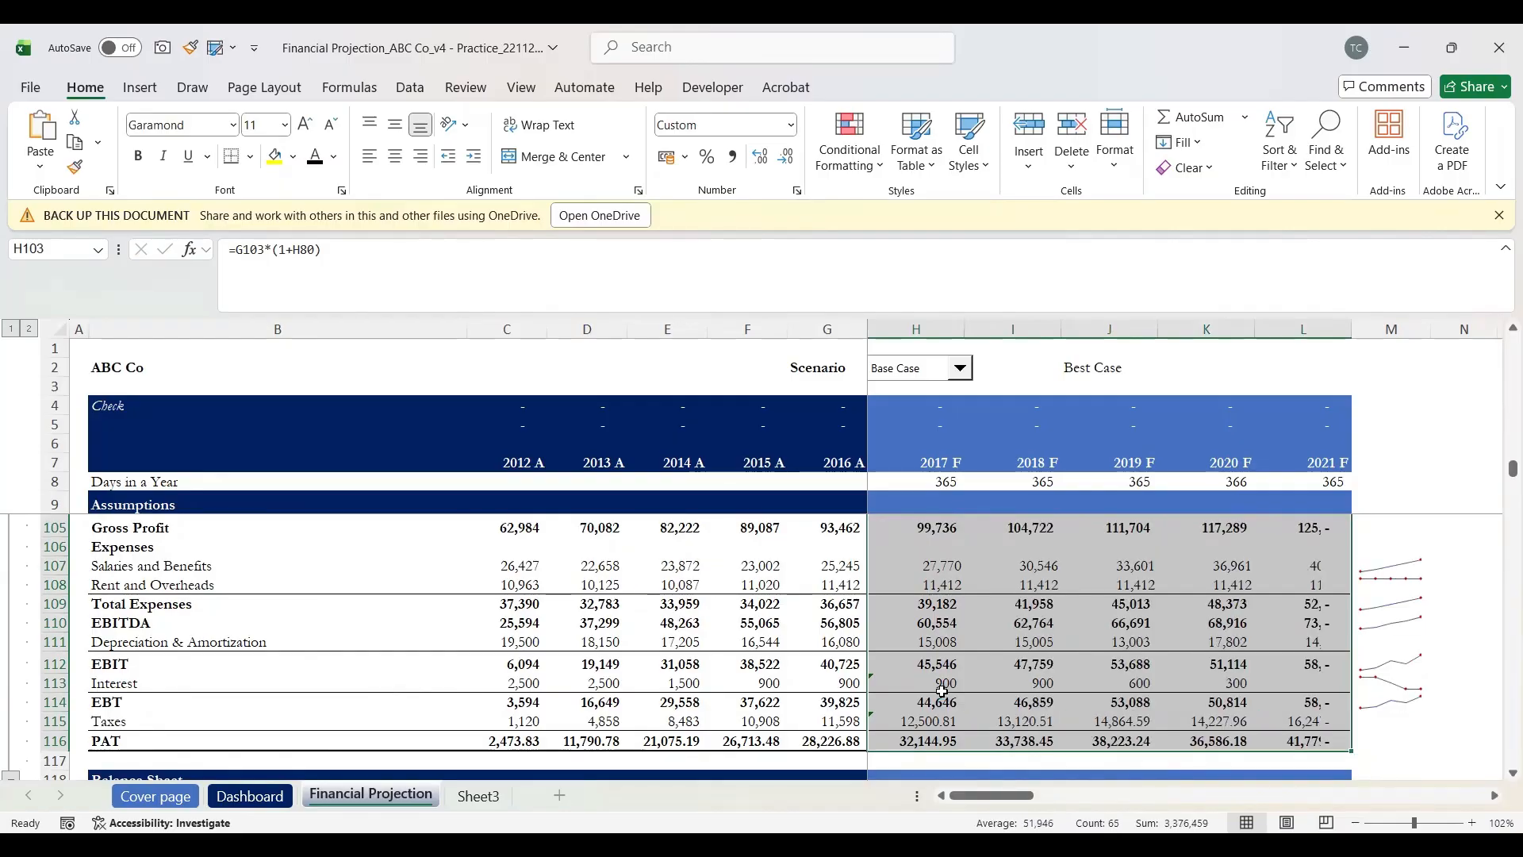
# Step: Scroll through the filled income statement to check the forecast results, with 2021 F EBT at 58,027
pyautogui.scroll(2, 1177, 674)
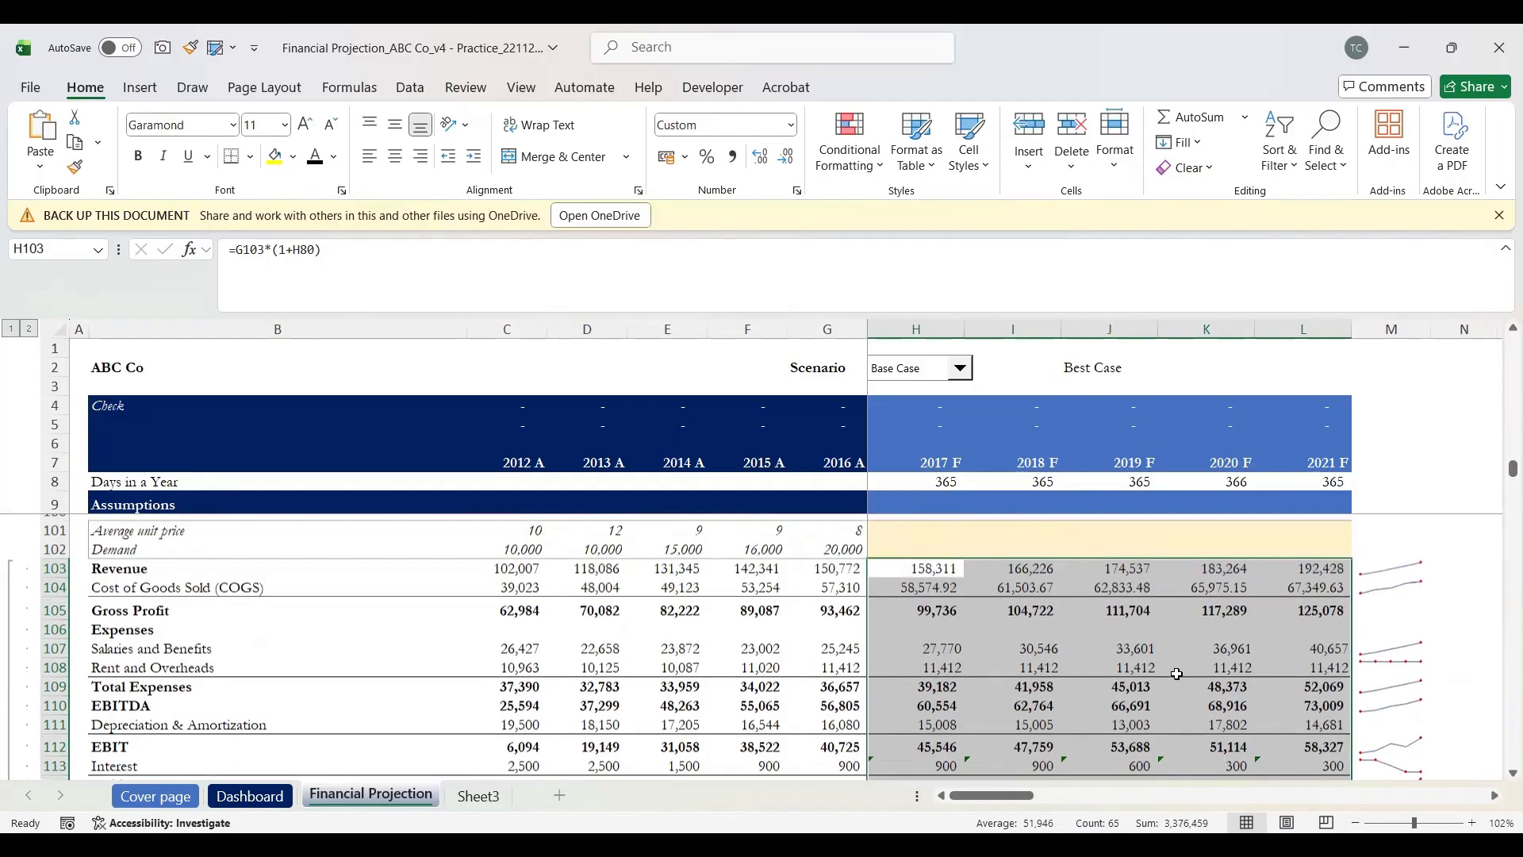
pyautogui.scroll(-2, 1177, 673)
pyautogui.scroll(-1, 1178, 673)
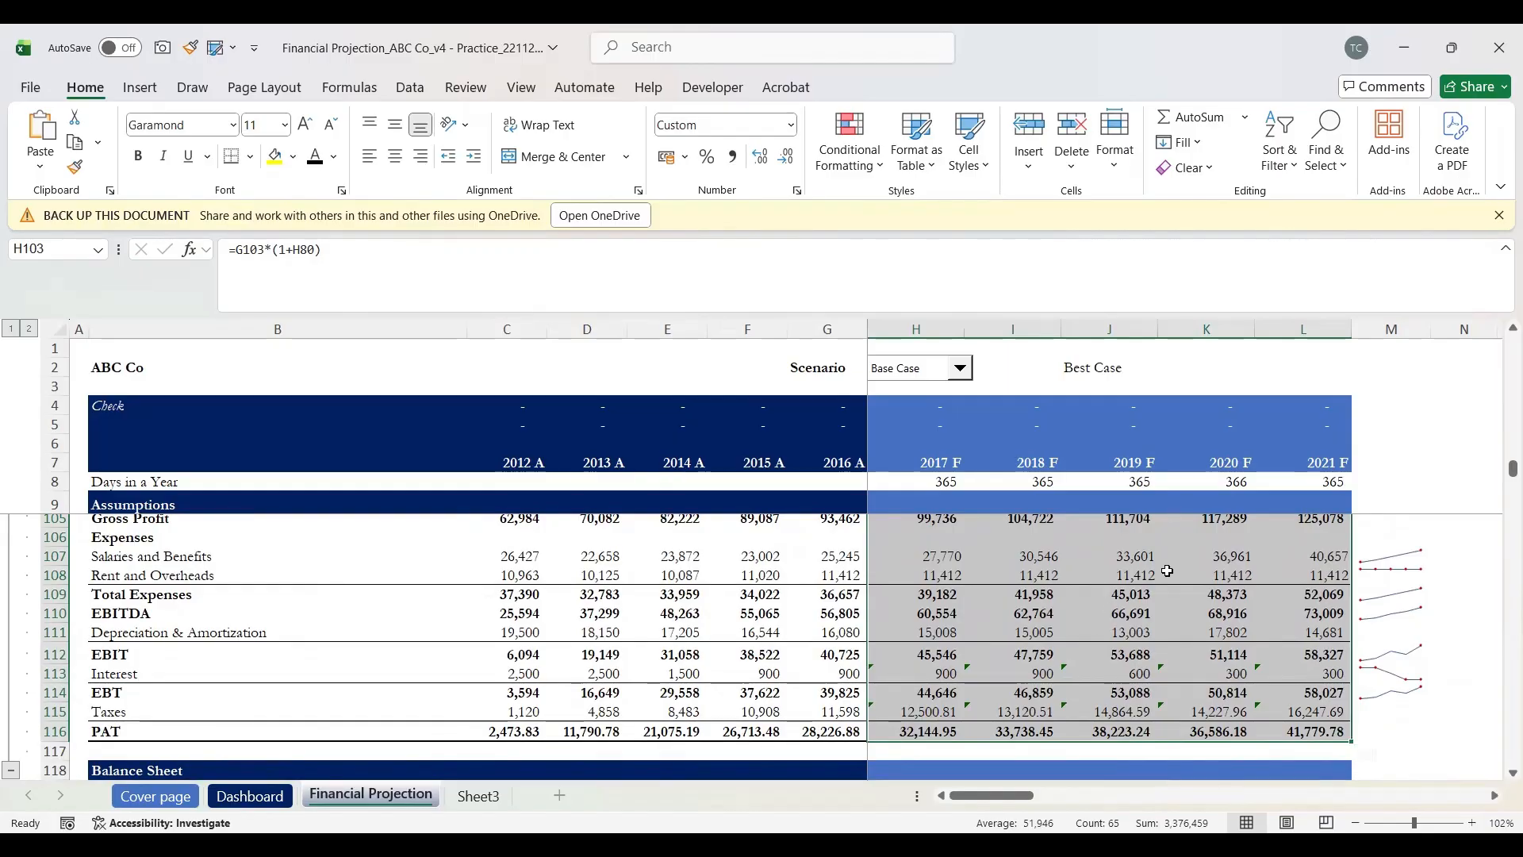
pyautogui.scroll(2, 1167, 571)
pyautogui.scroll(-4, 1168, 571)
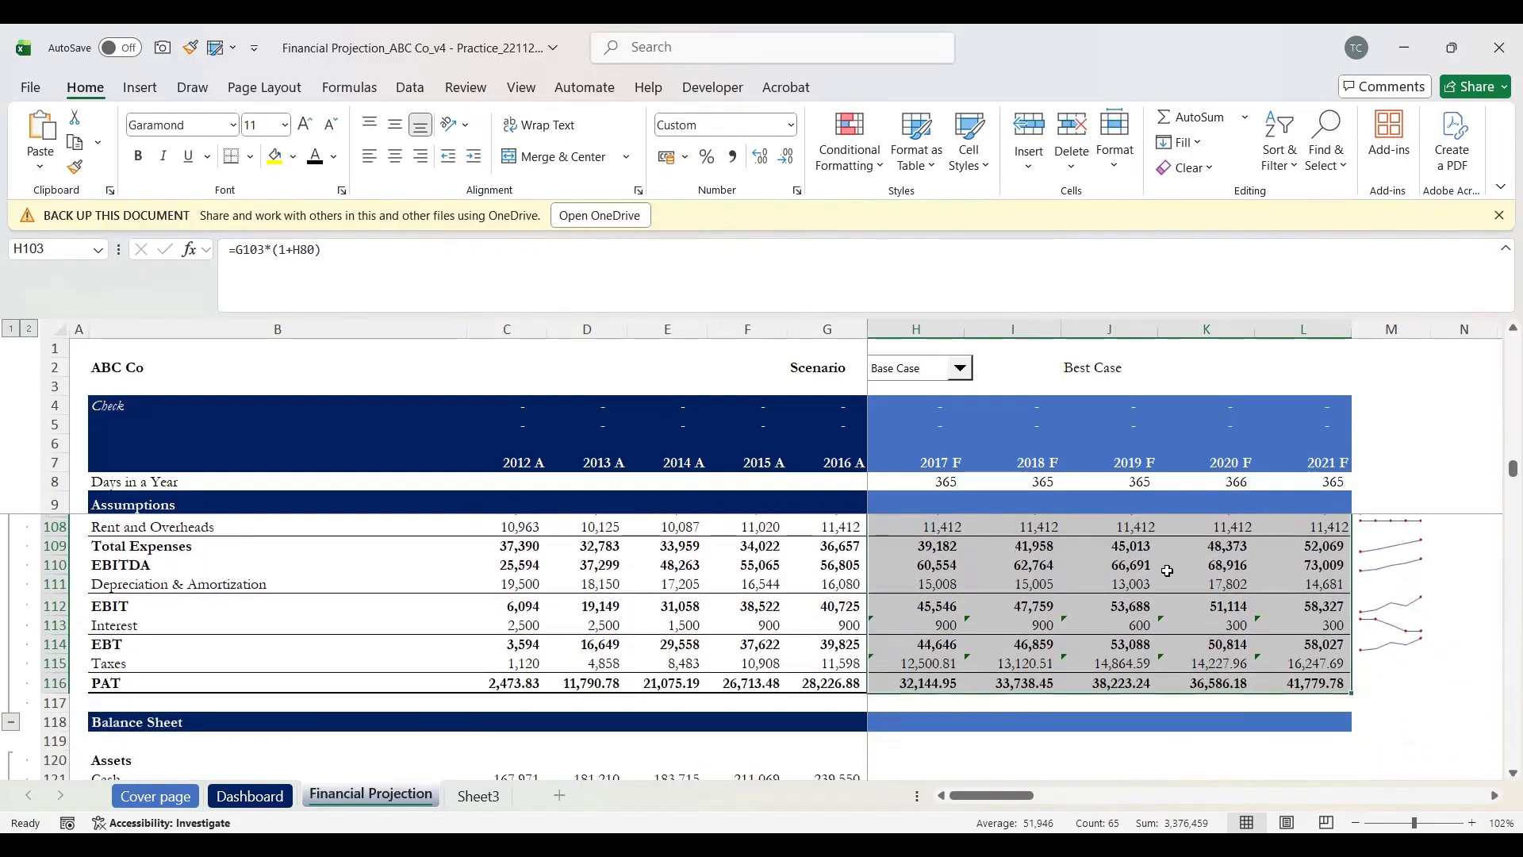
pyautogui.scroll(3, 1168, 571)
pyautogui.scroll(-1, 1187, 649)
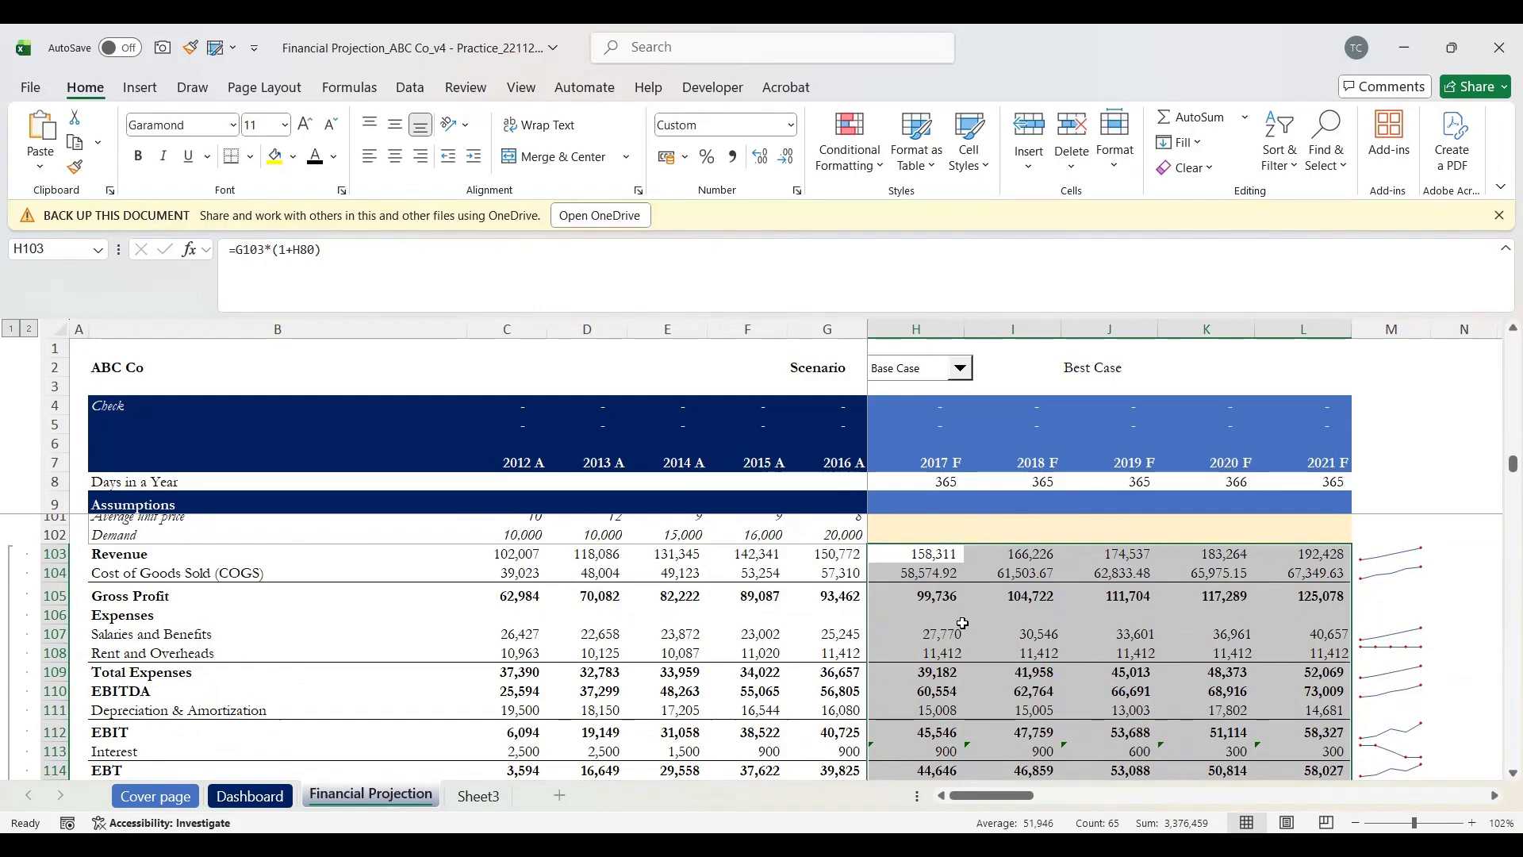
pyautogui.scroll(-1, 963, 623)
pyautogui.scroll(1, 963, 623)
pyautogui.scroll(1, 963, 624)
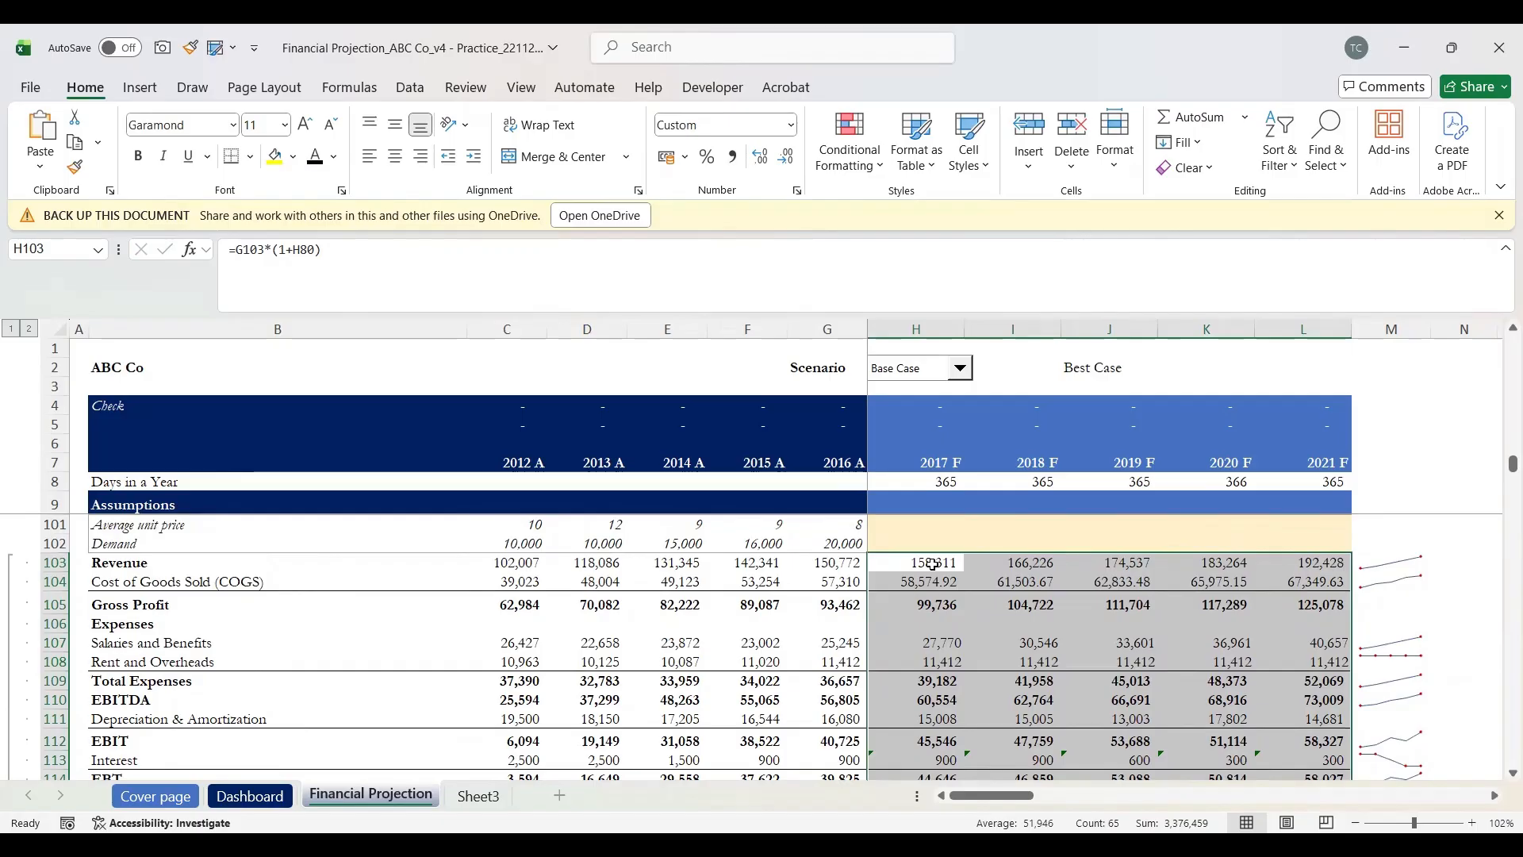
pyautogui.click(934, 564)
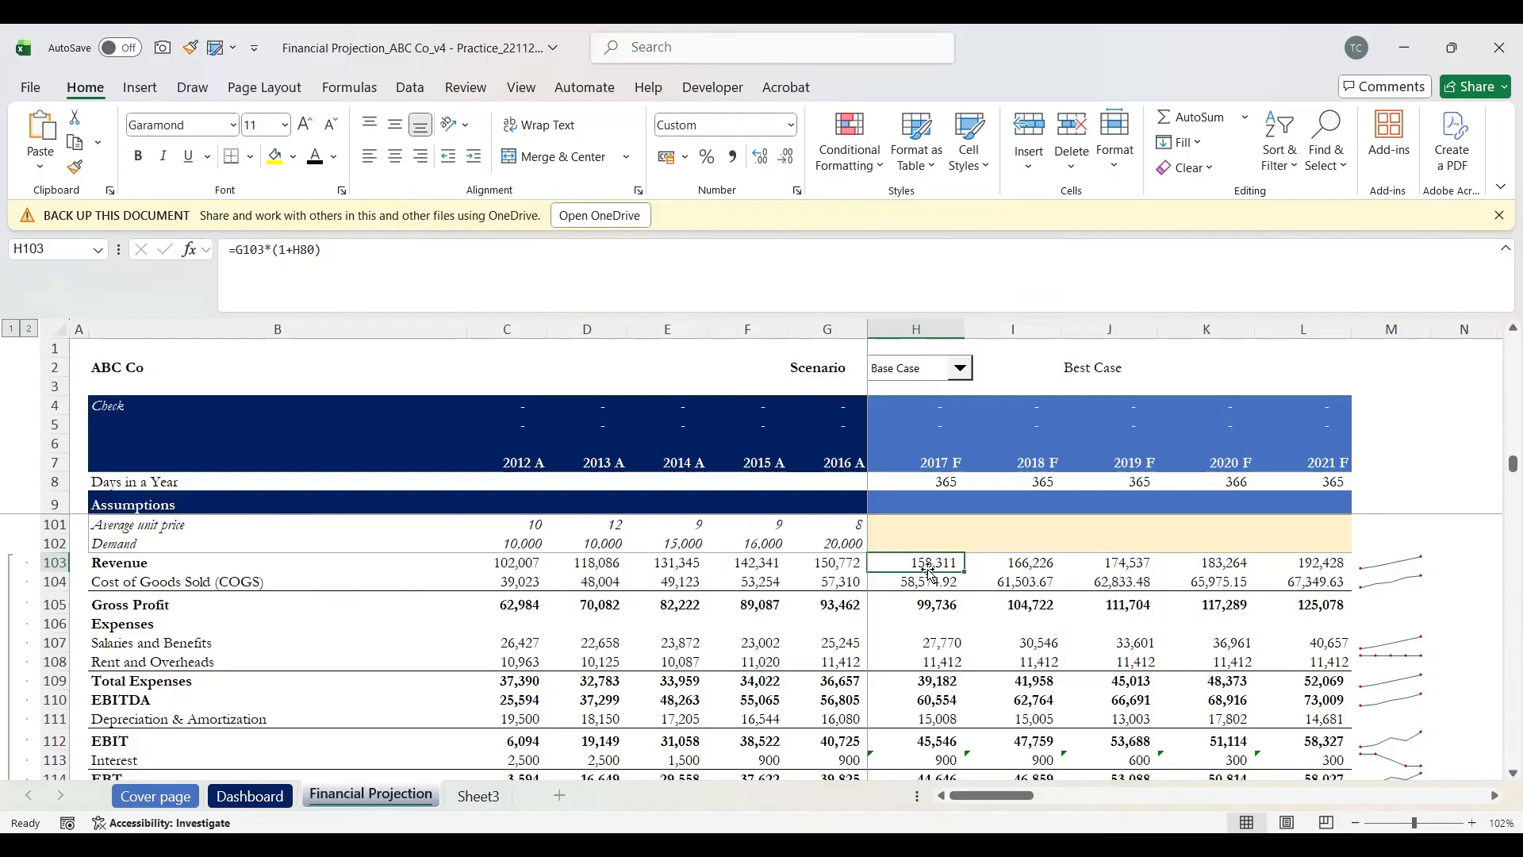
pyautogui.scroll(2, 930, 573)
pyautogui.scroll(-1, 930, 573)
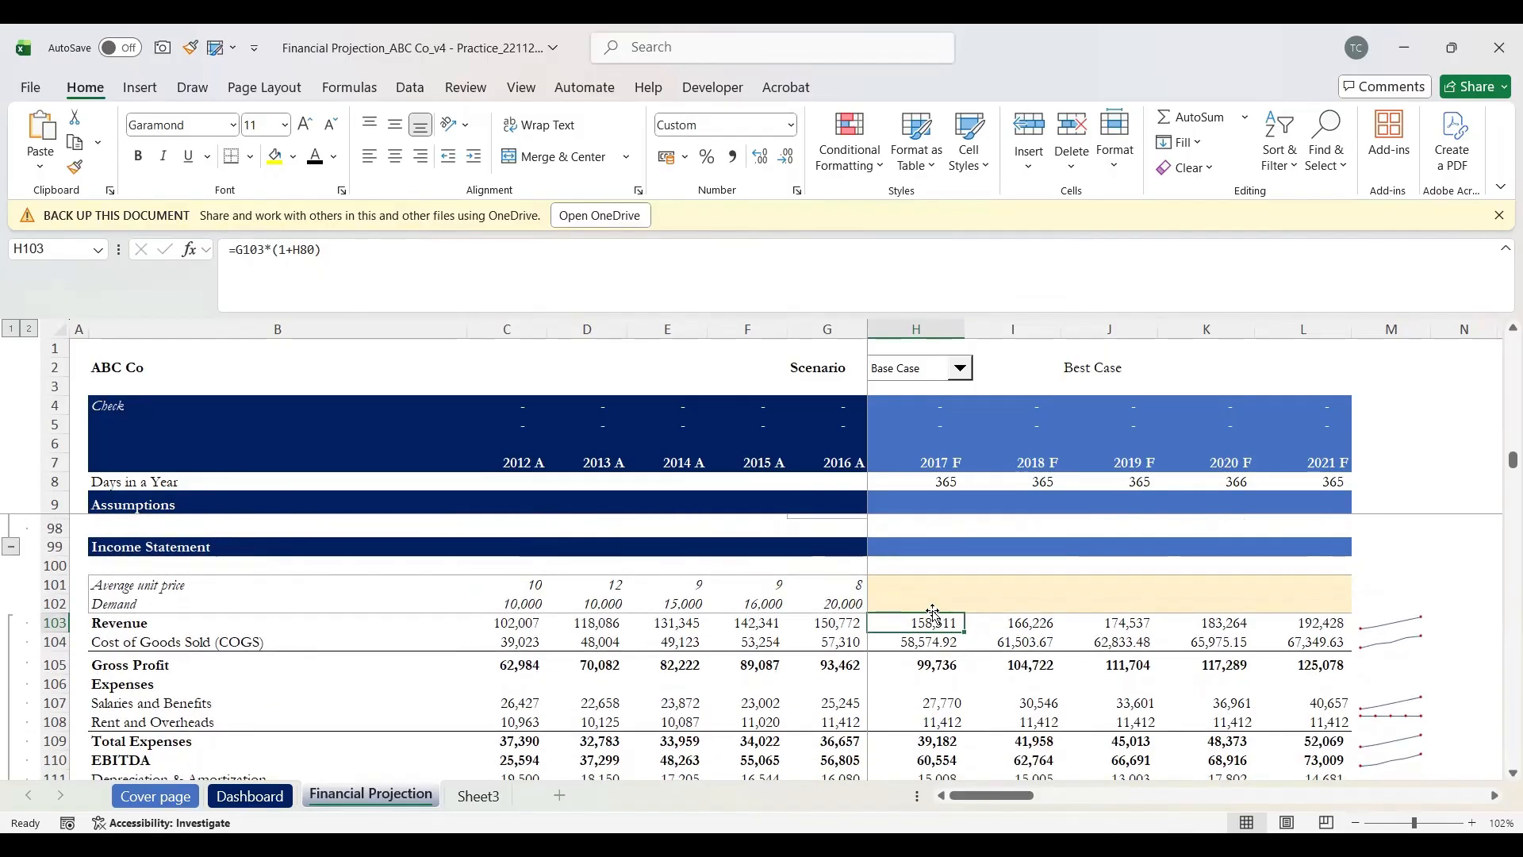
pyautogui.click(935, 642)
pyautogui.doubleClick(936, 643)
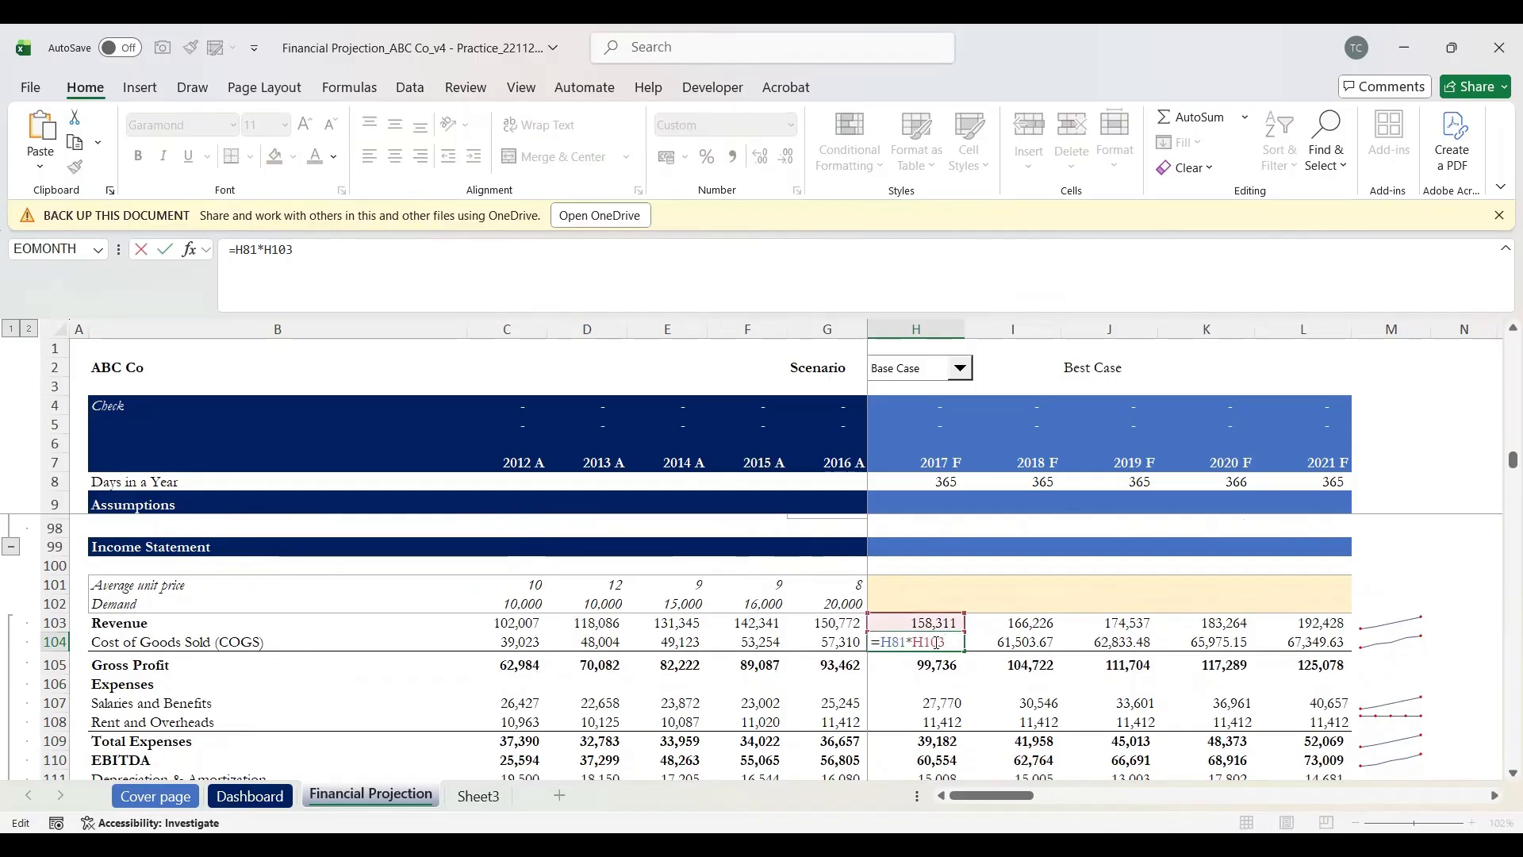
pyautogui.scroll(3, 936, 642)
pyautogui.scroll(-1, 935, 643)
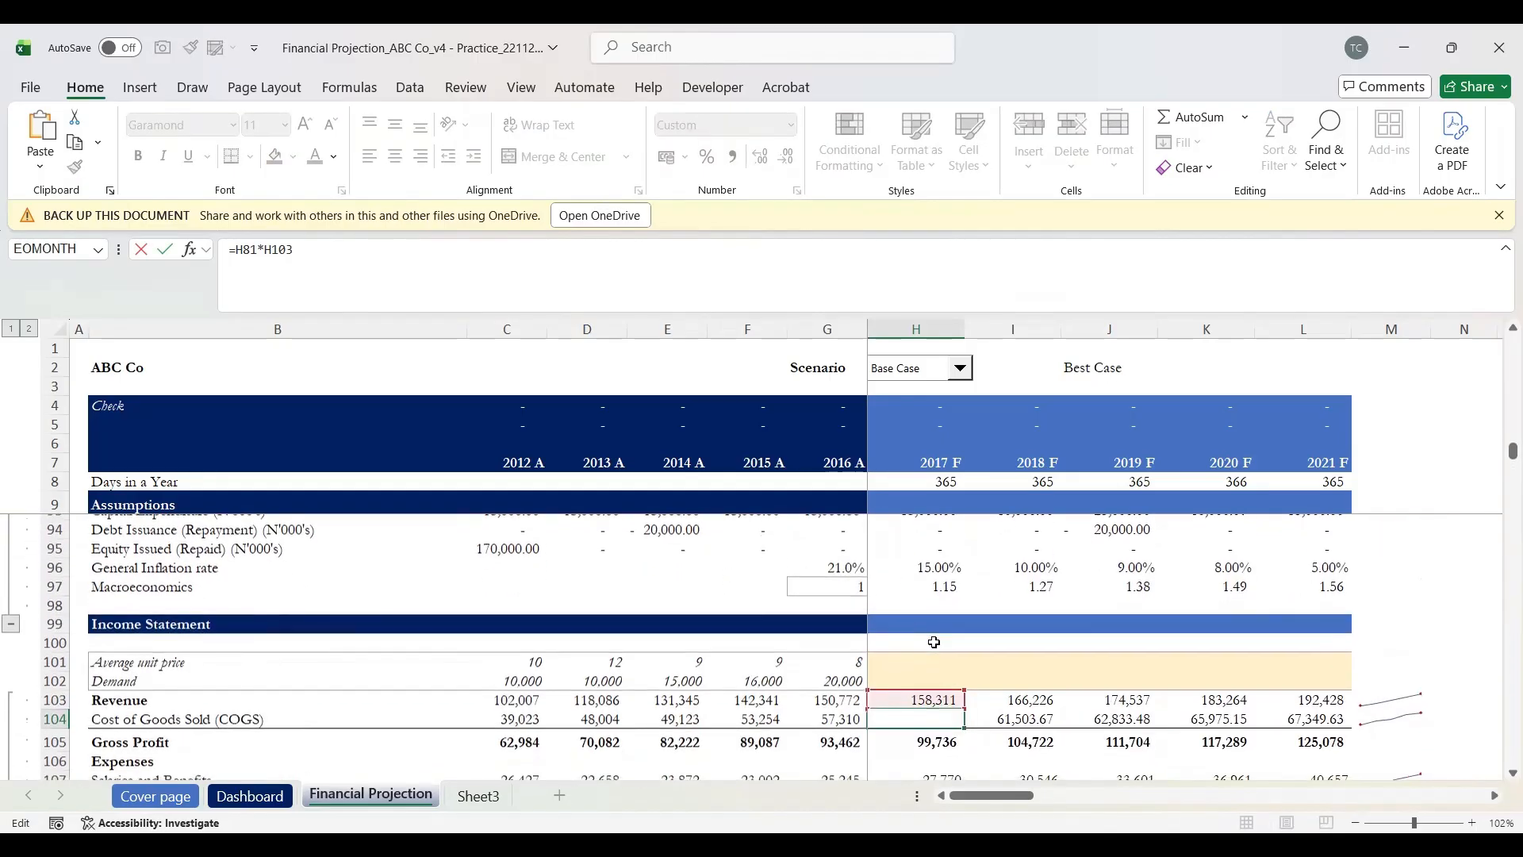
pyautogui.scroll(-1, 935, 643)
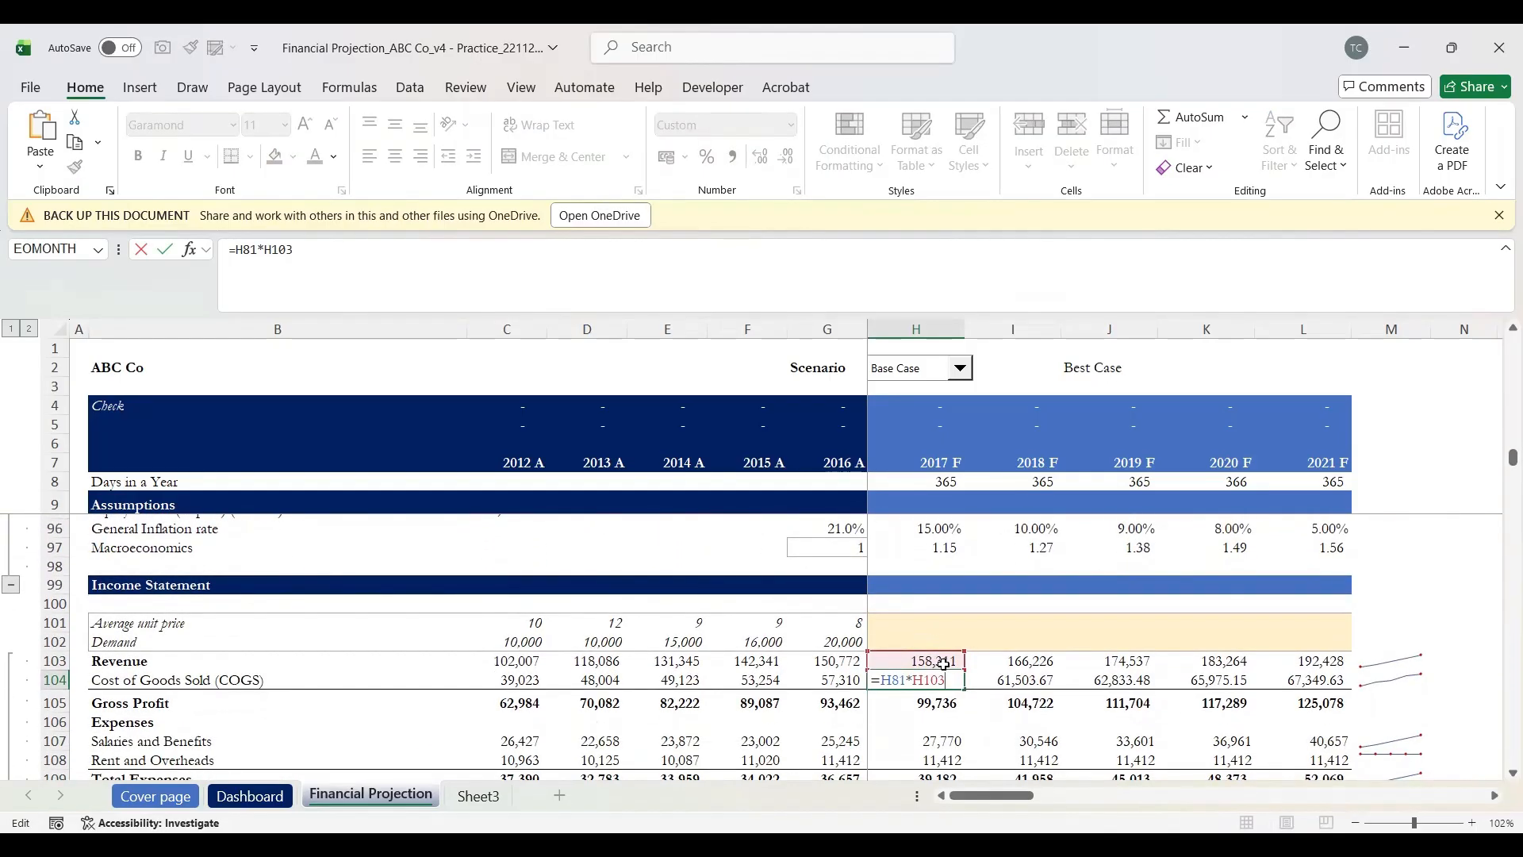
pyautogui.scroll(7, 944, 665)
pyautogui.scroll(1, 944, 681)
pyautogui.scroll(-1, 941, 681)
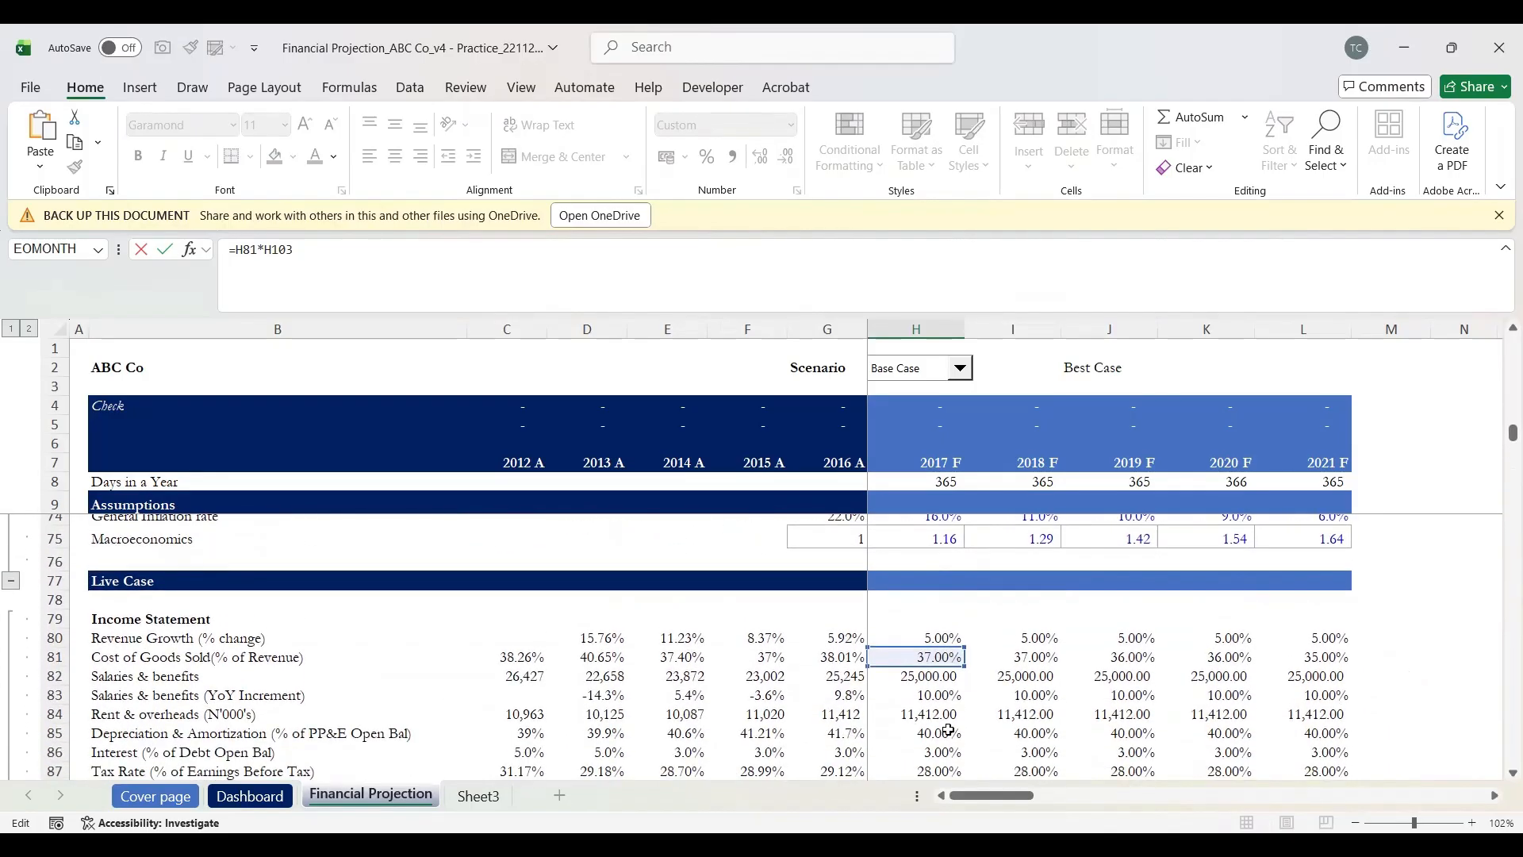
pyautogui.press('Return')
pyautogui.scroll(-2, 949, 731)
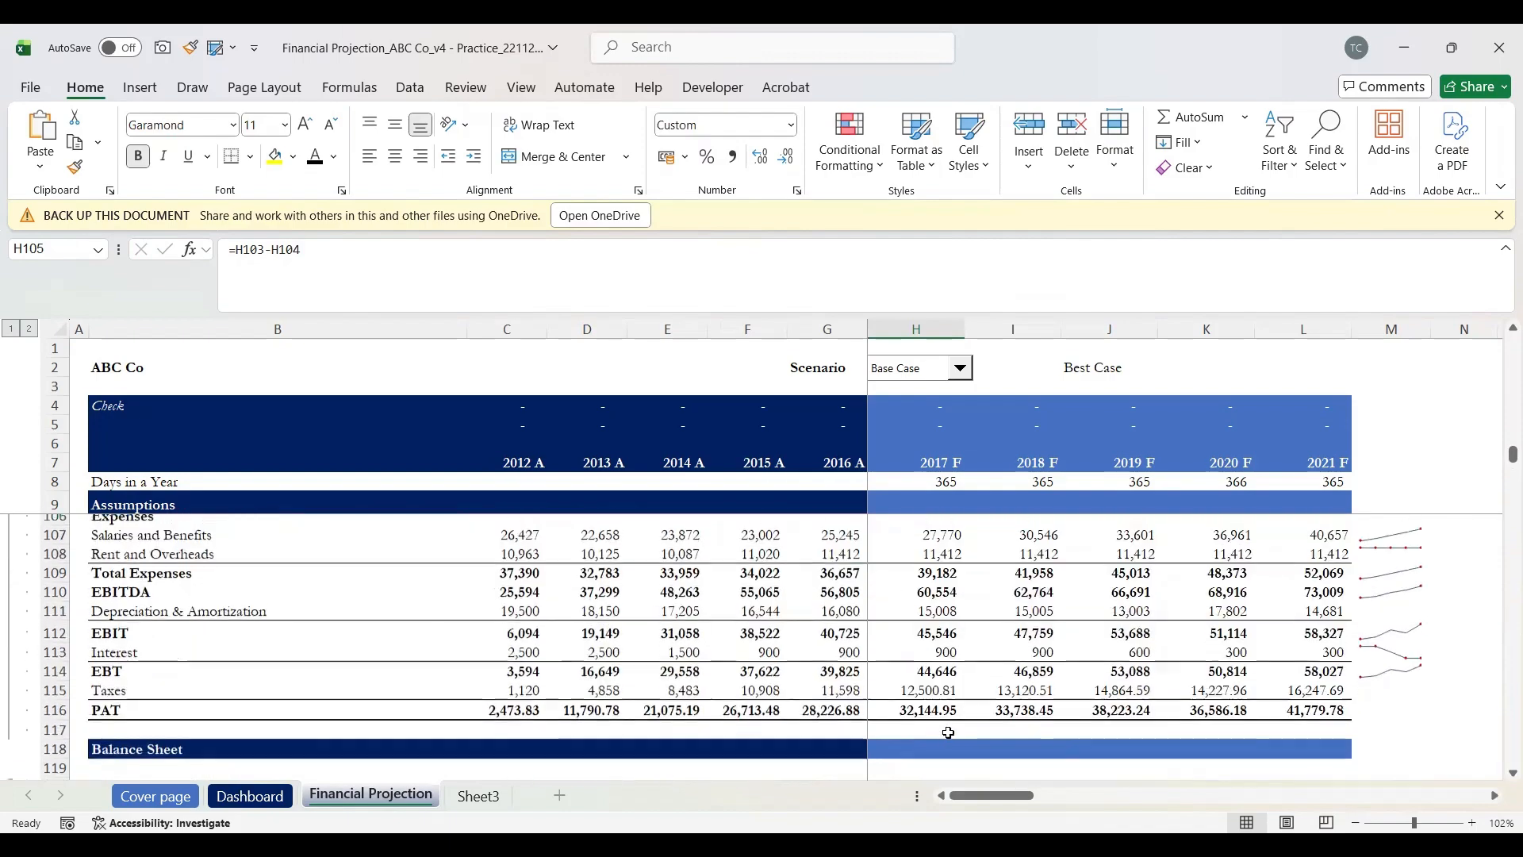
pyautogui.scroll(6, 1400, 594)
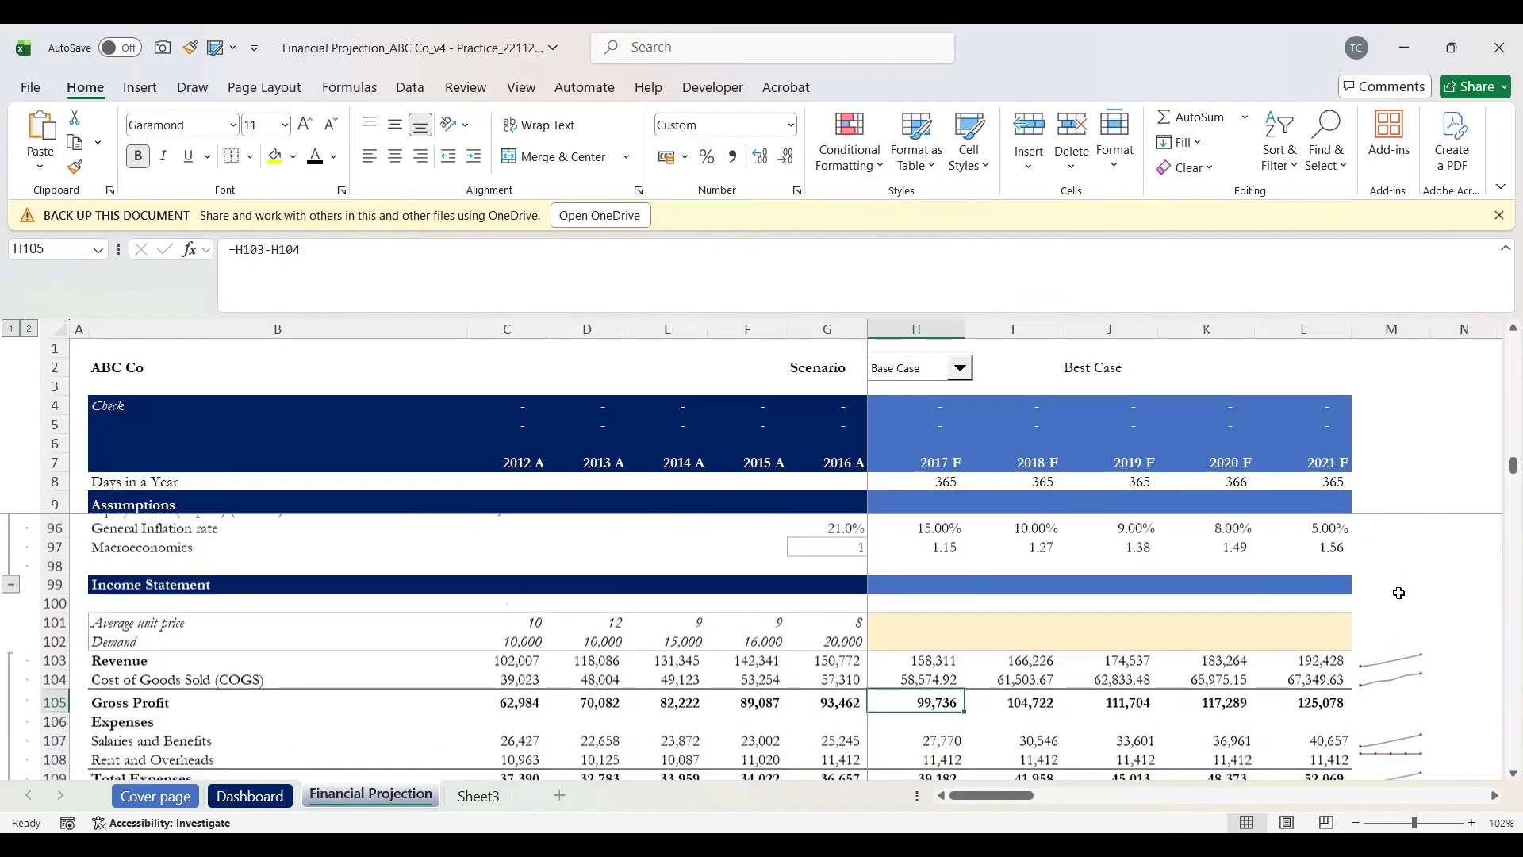
pyautogui.scroll(-4, 1399, 594)
pyautogui.click(1396, 609)
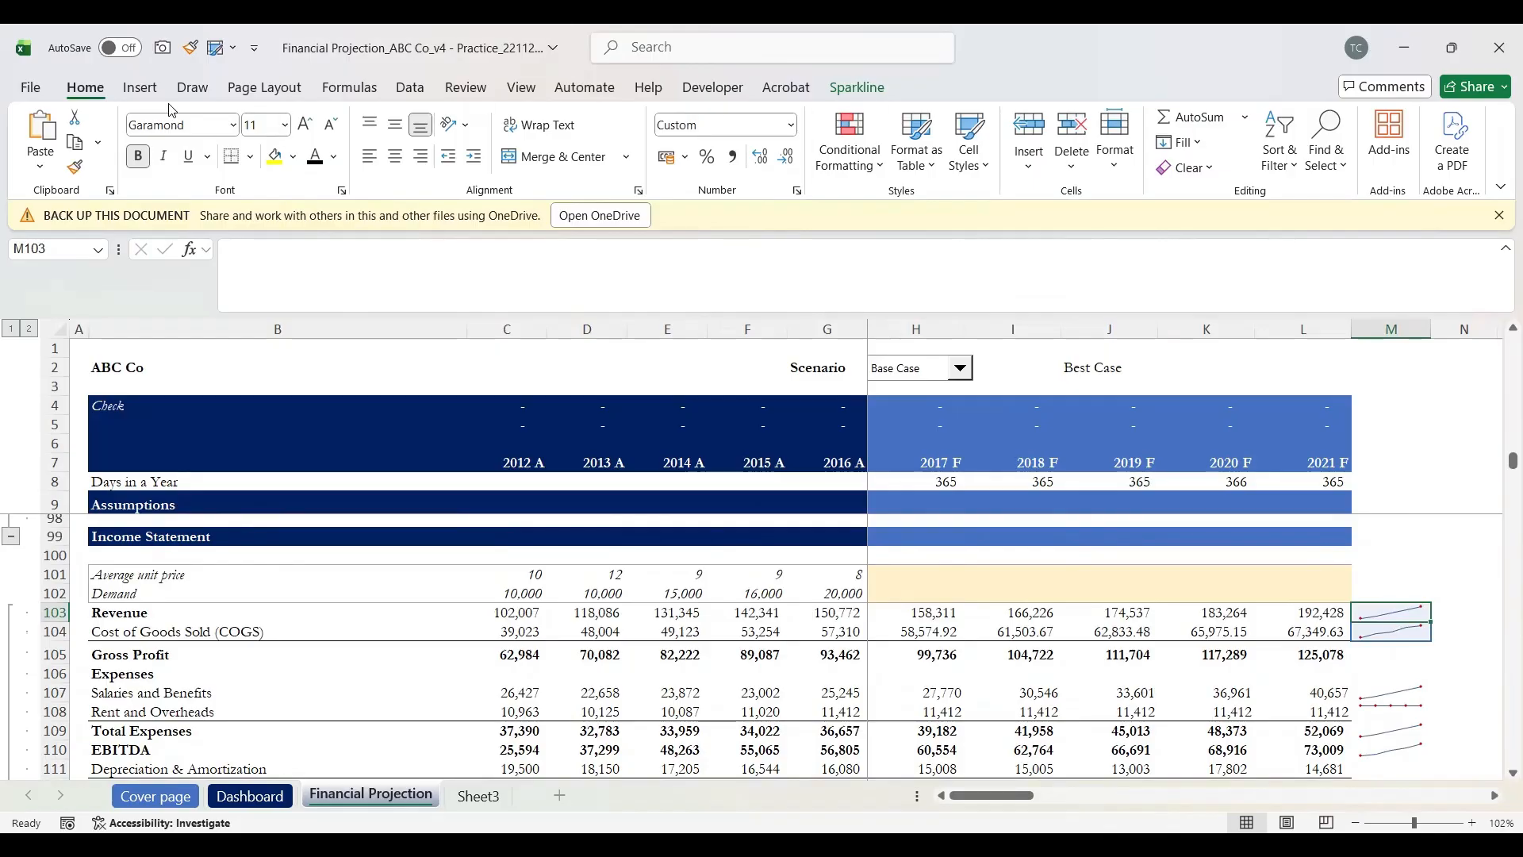
# Step: Try adding a Line sparkline from the ribbon's sparkline options
pyautogui.click(410, 95)
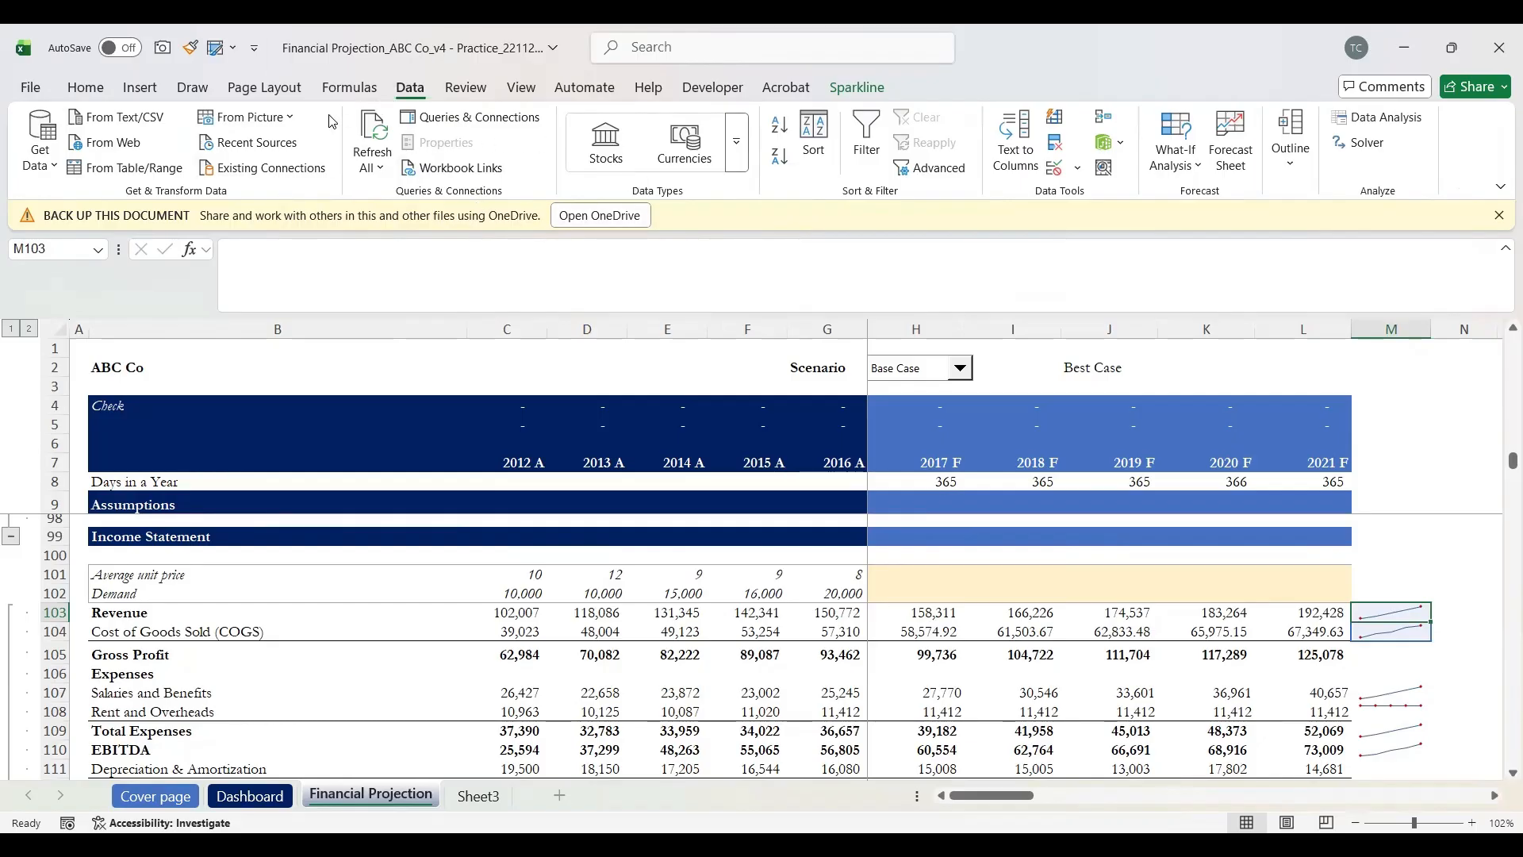
pyautogui.click(140, 87)
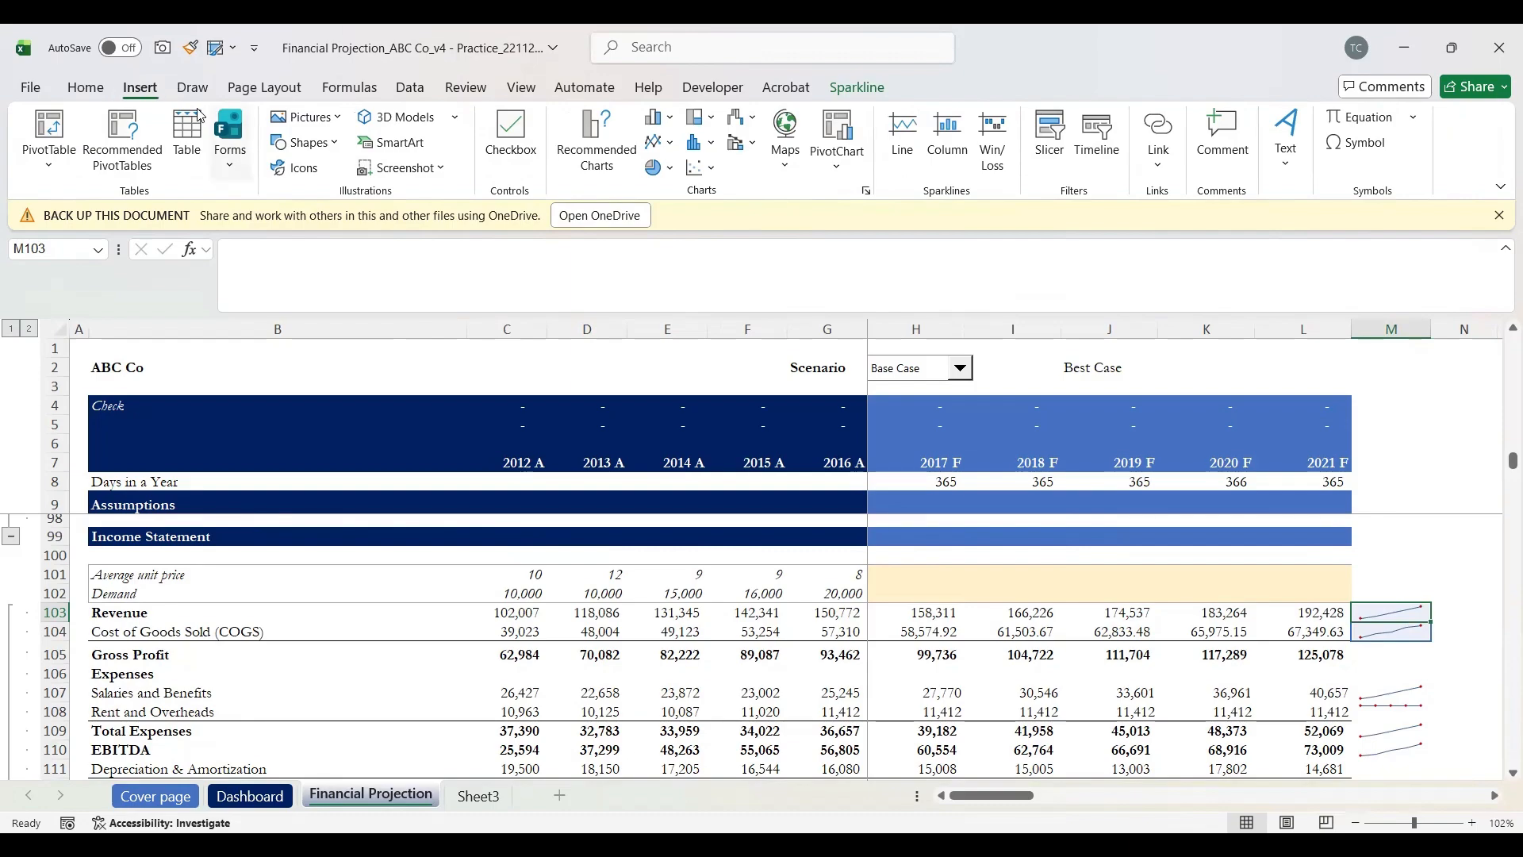
pyautogui.click(914, 133)
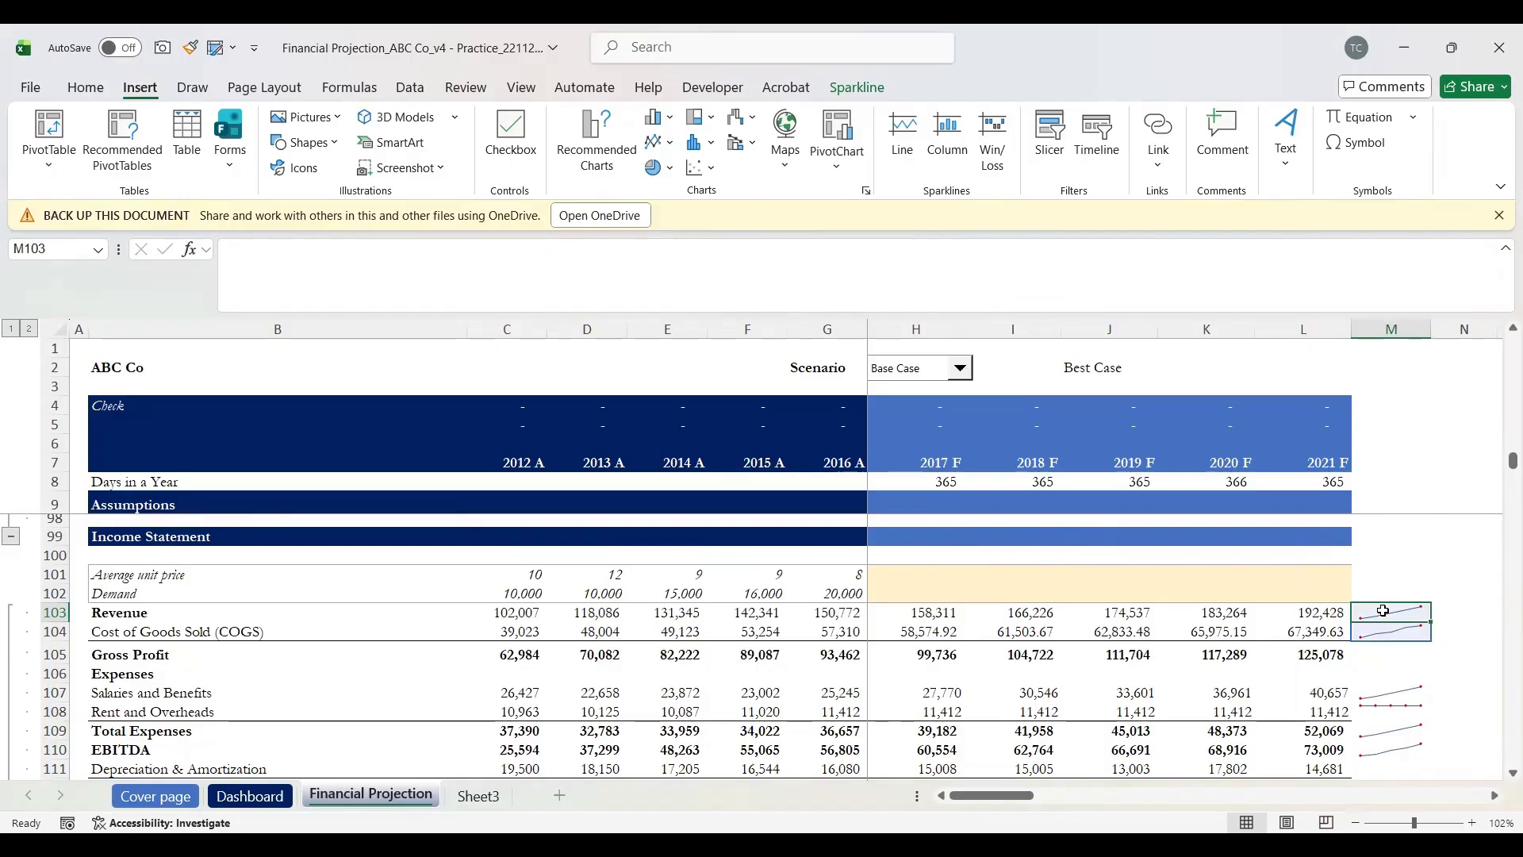
# Step: Paste the empty N103 cell over M103 and M104 to wipe the sparklines, then select M103:M104
pyautogui.click(1385, 612)
pyautogui.click(1387, 614)
pyautogui.press('Right')
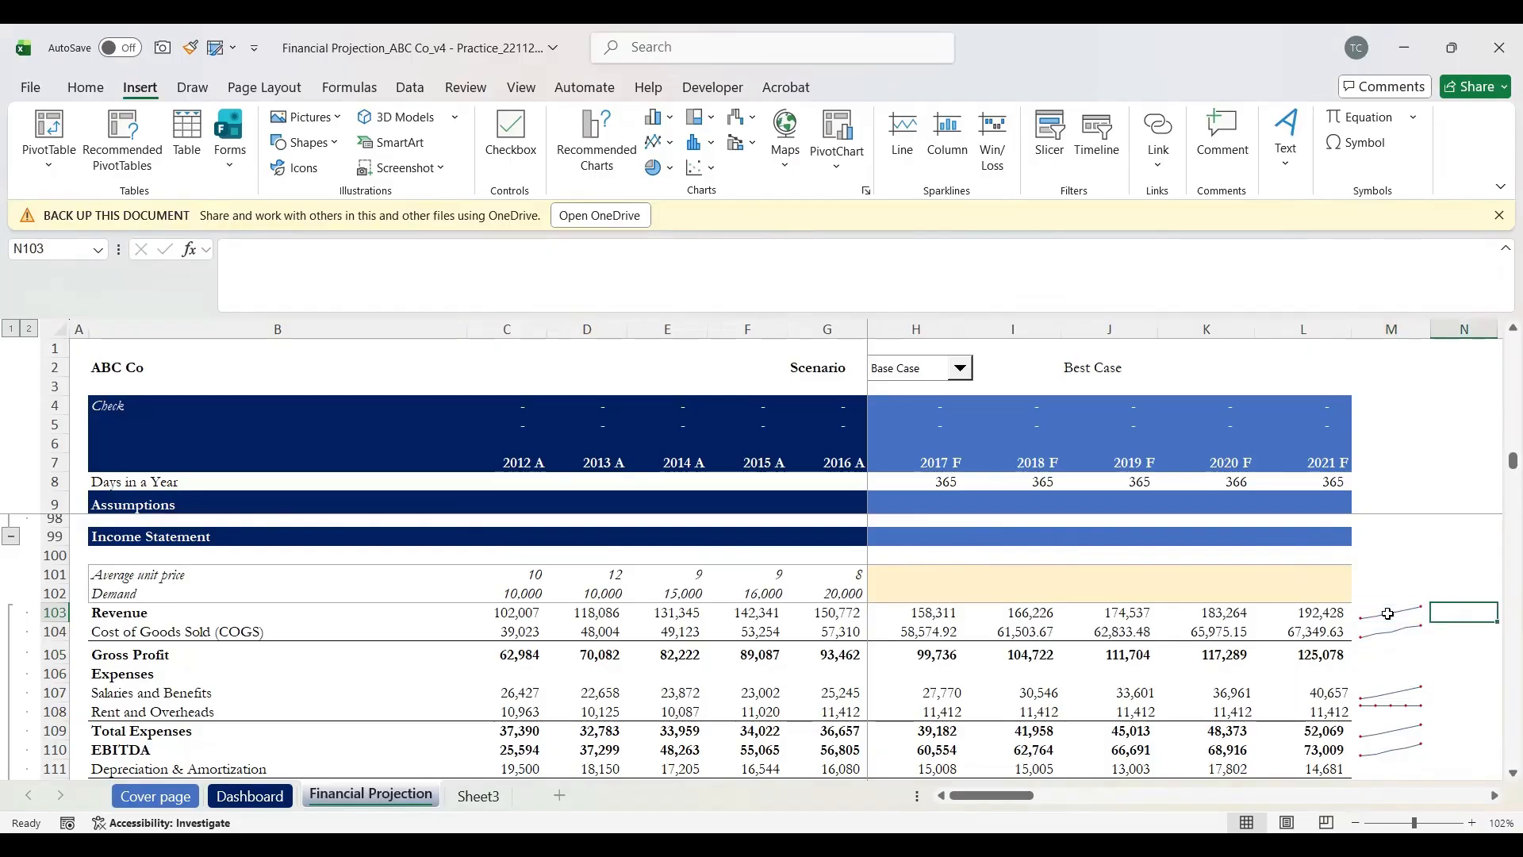
pyautogui.hotkey('ctrl', 'c')
pyautogui.click(1388, 613)
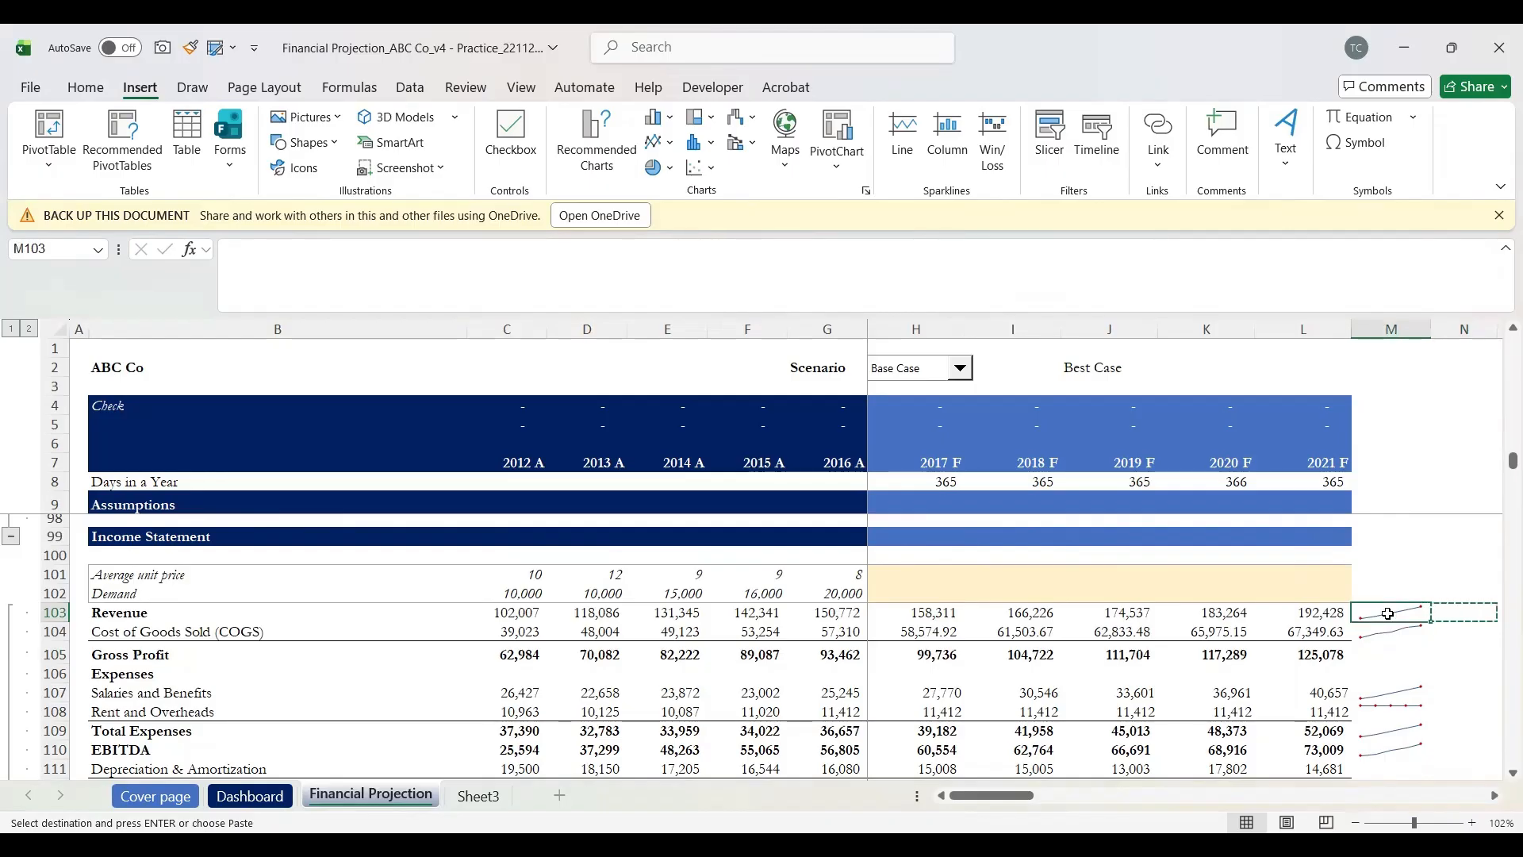
pyautogui.hotkey('ctrl', 'v')
pyautogui.press('Down')
pyautogui.hotkey('ctrl', 'v')
pyautogui.press('Down')
pyautogui.press('Up')
pyautogui.press('Up')
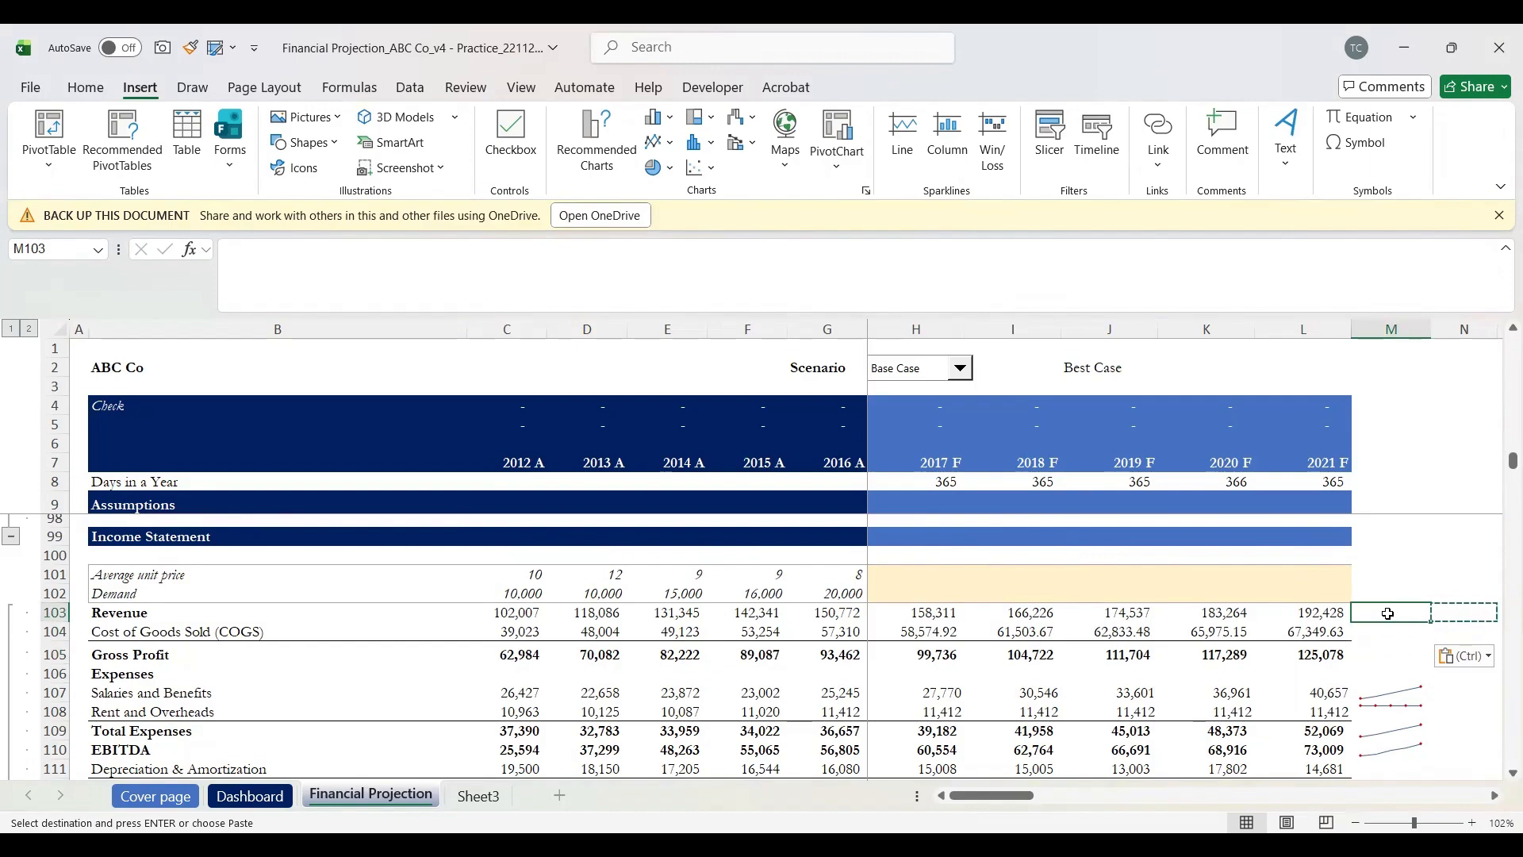
pyautogui.press('Down')
pyautogui.press('Up')
pyautogui.hotkey('shift', 'Down')
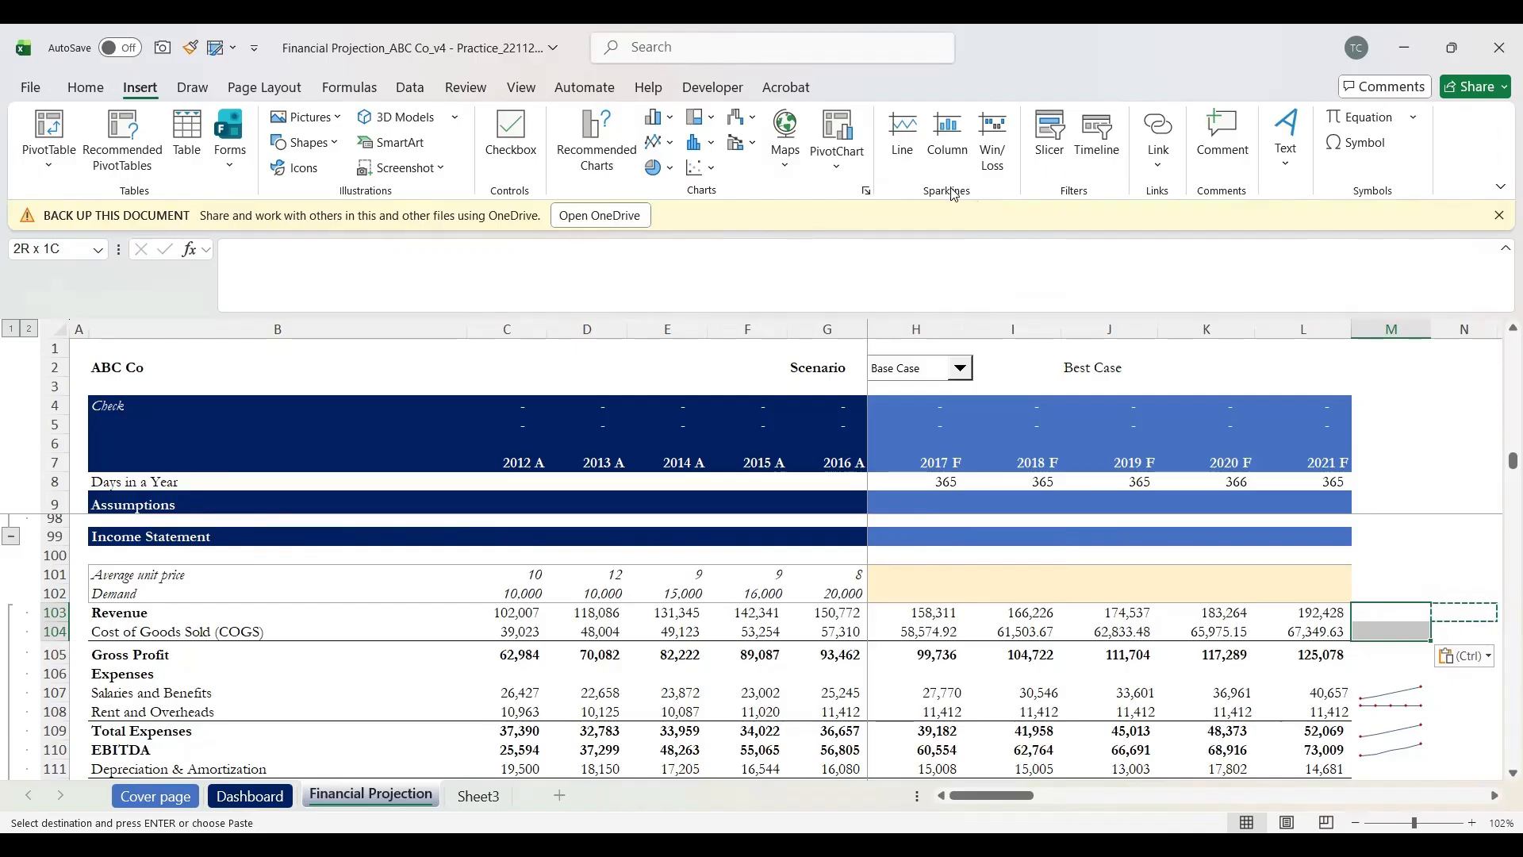
# Step: Create line sparklines in $M$103:$M$104 from data range C103:L104
pyautogui.click(904, 129)
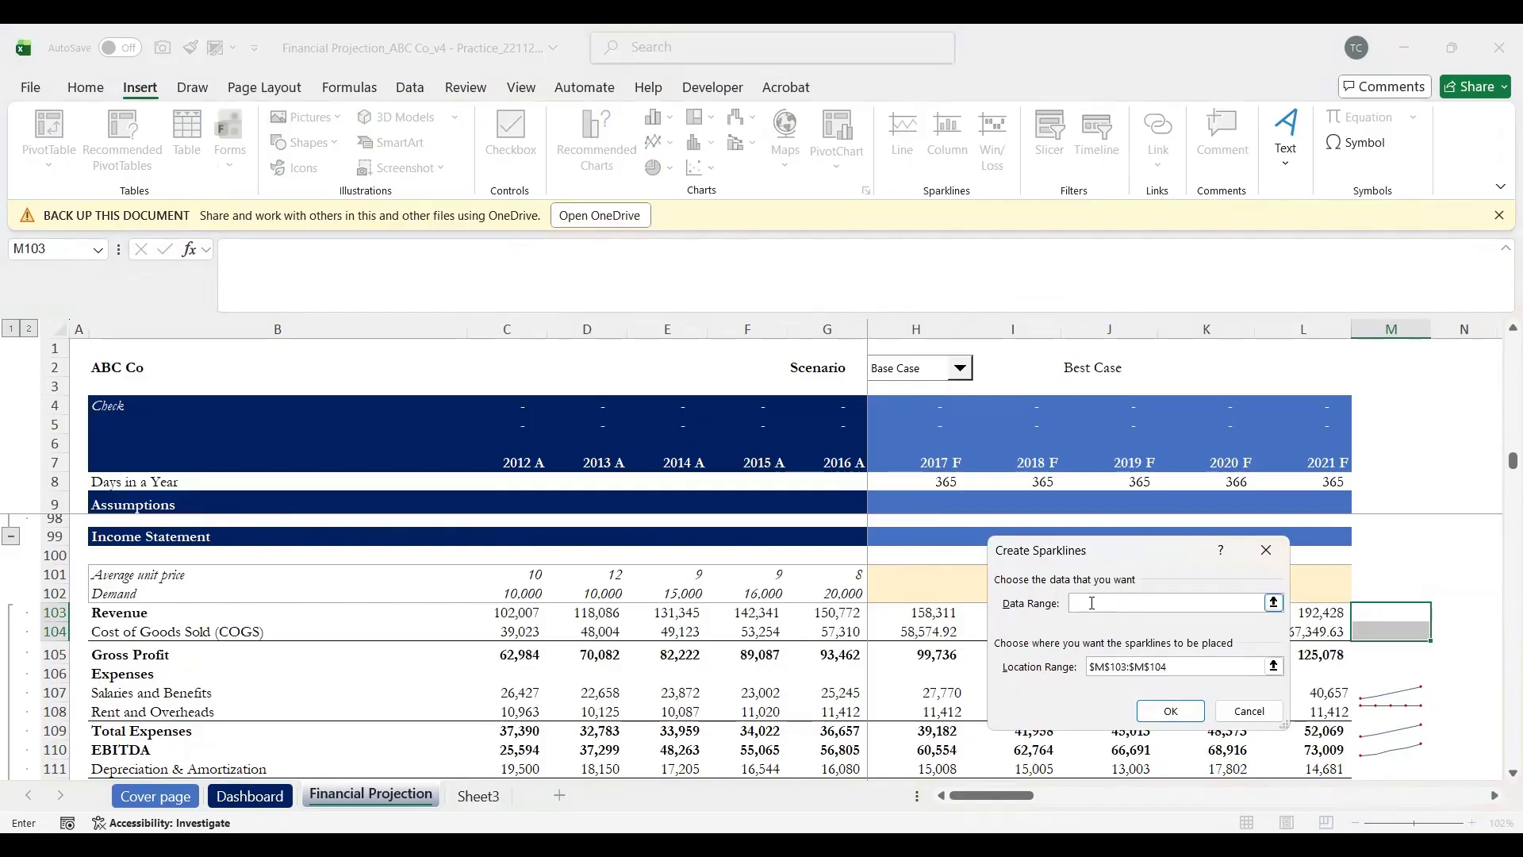
pyautogui.click(515, 612)
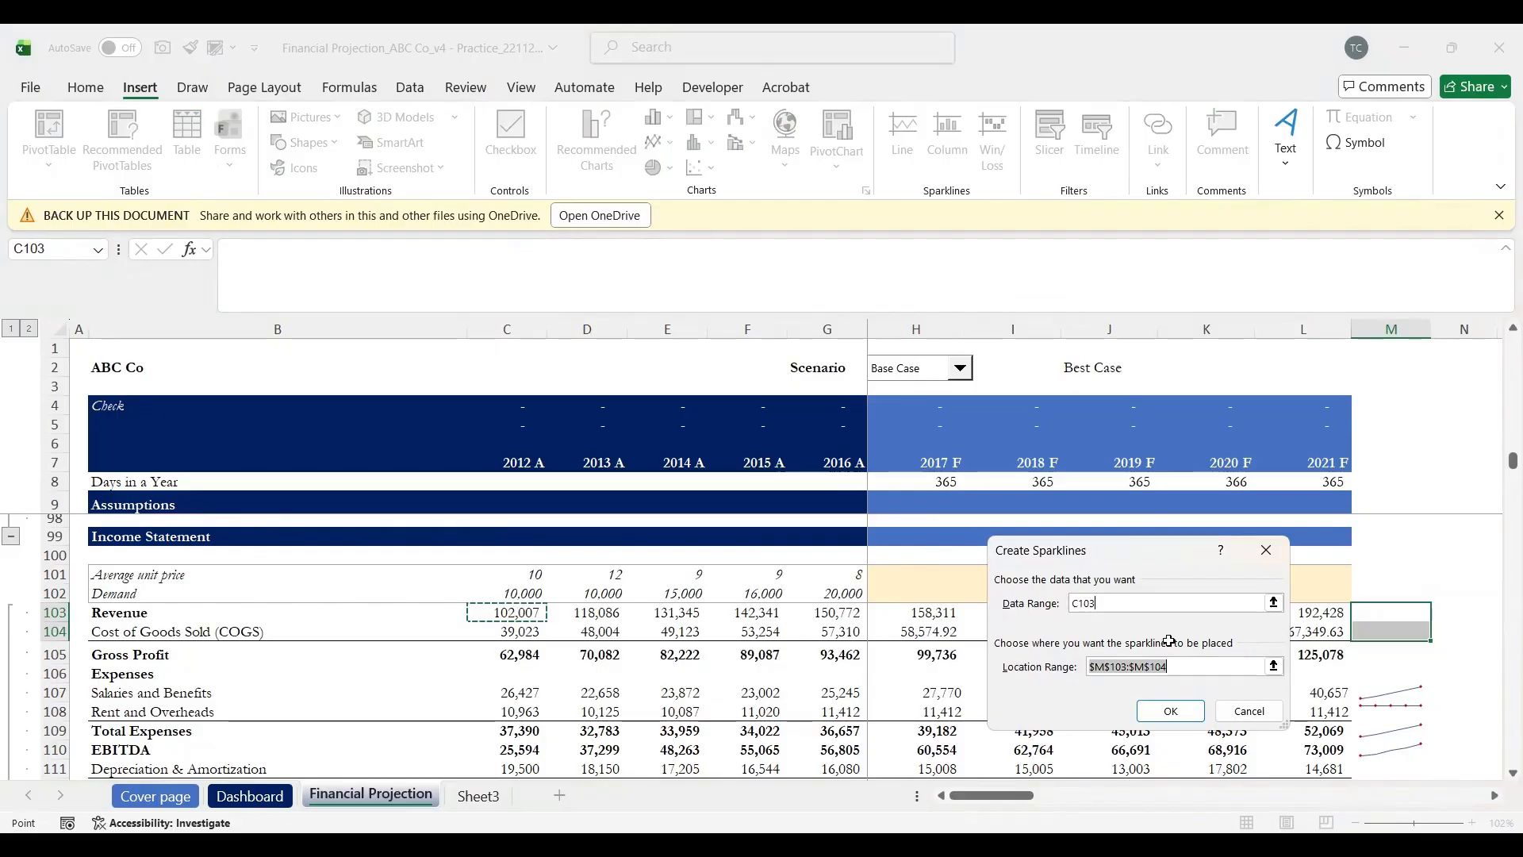
pyautogui.moveTo(1276, 632); pyautogui.dragTo(1295, 633)
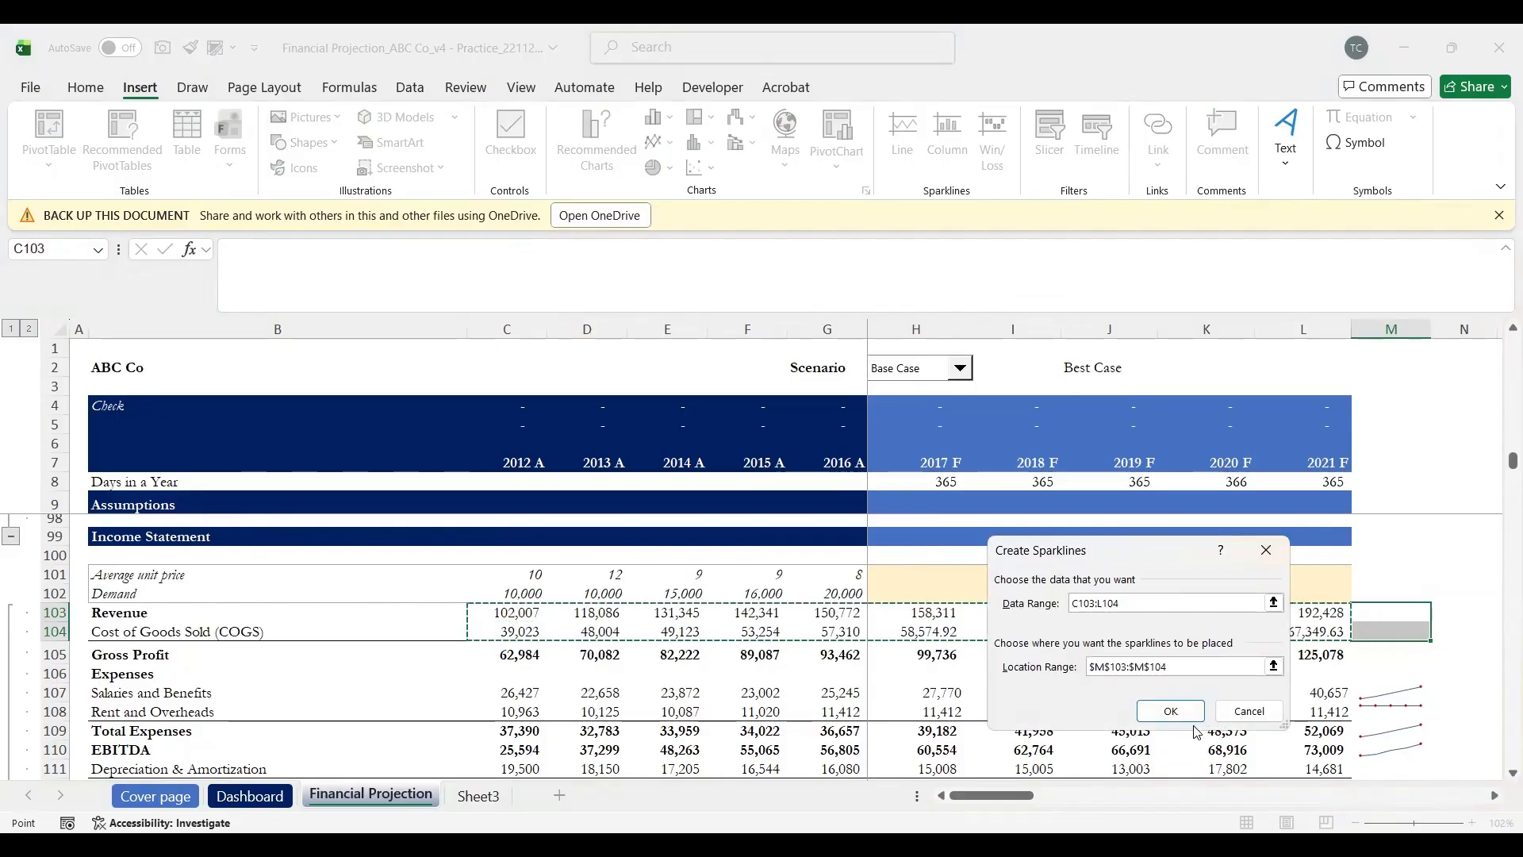
pyautogui.click(1171, 711)
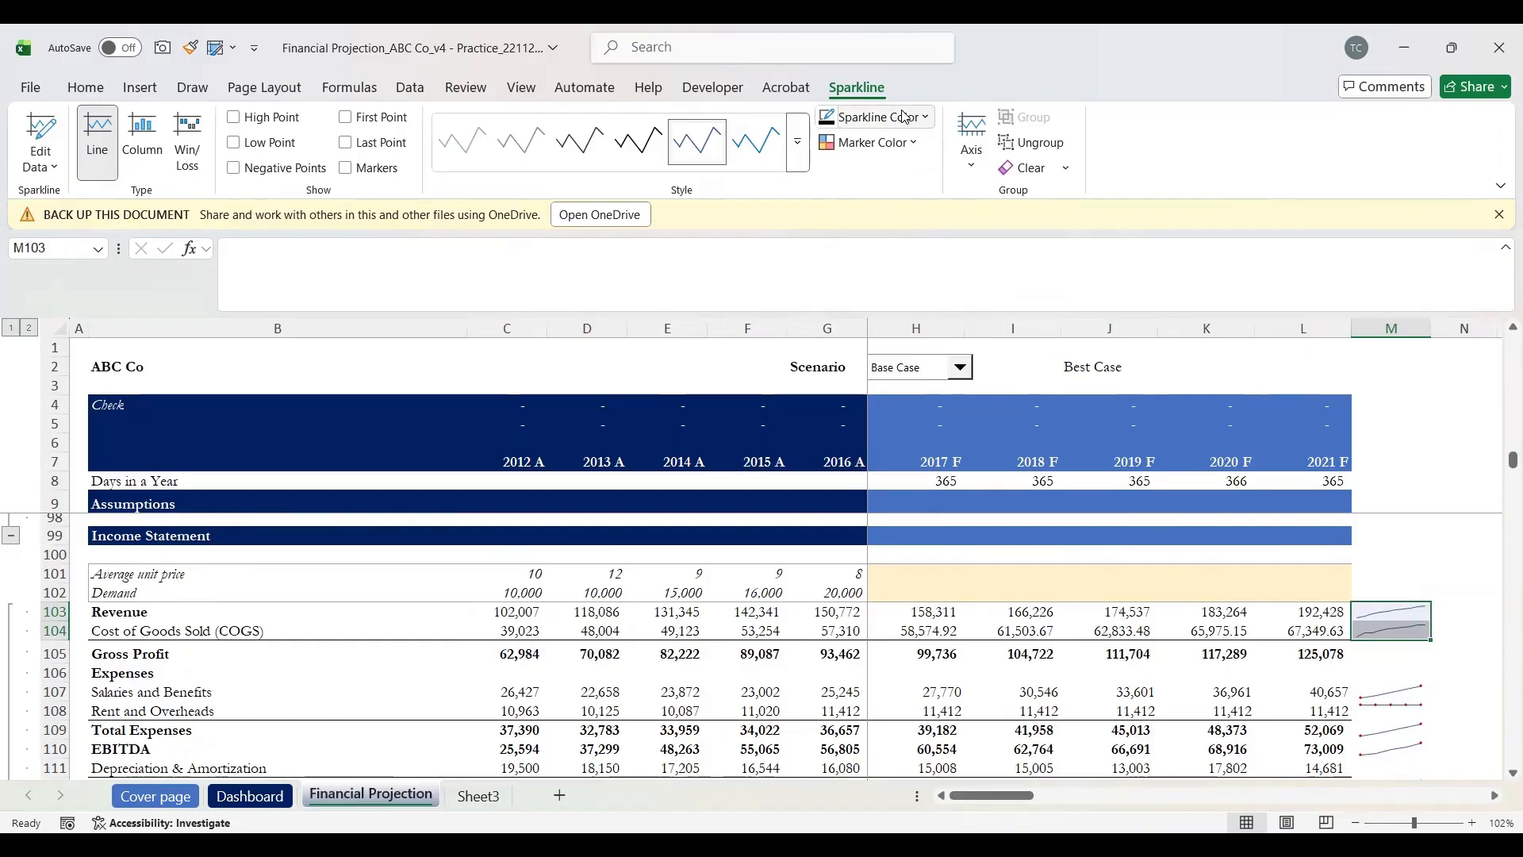
# Step: Set the sparklines' High Point marker to red and Low Point marker to dark red
pyautogui.click(931, 126)
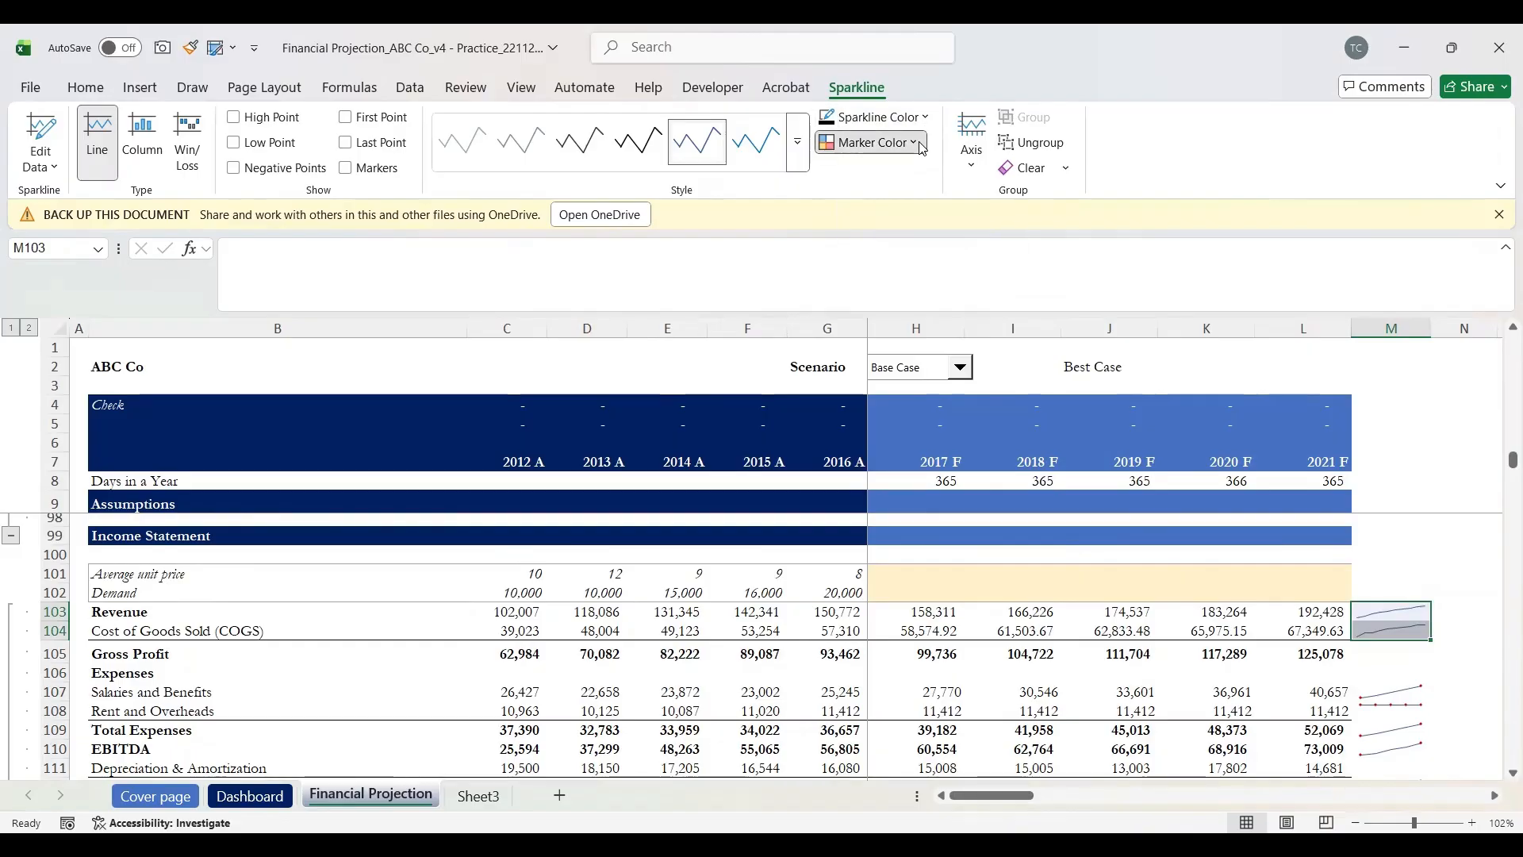
pyautogui.click(921, 145)
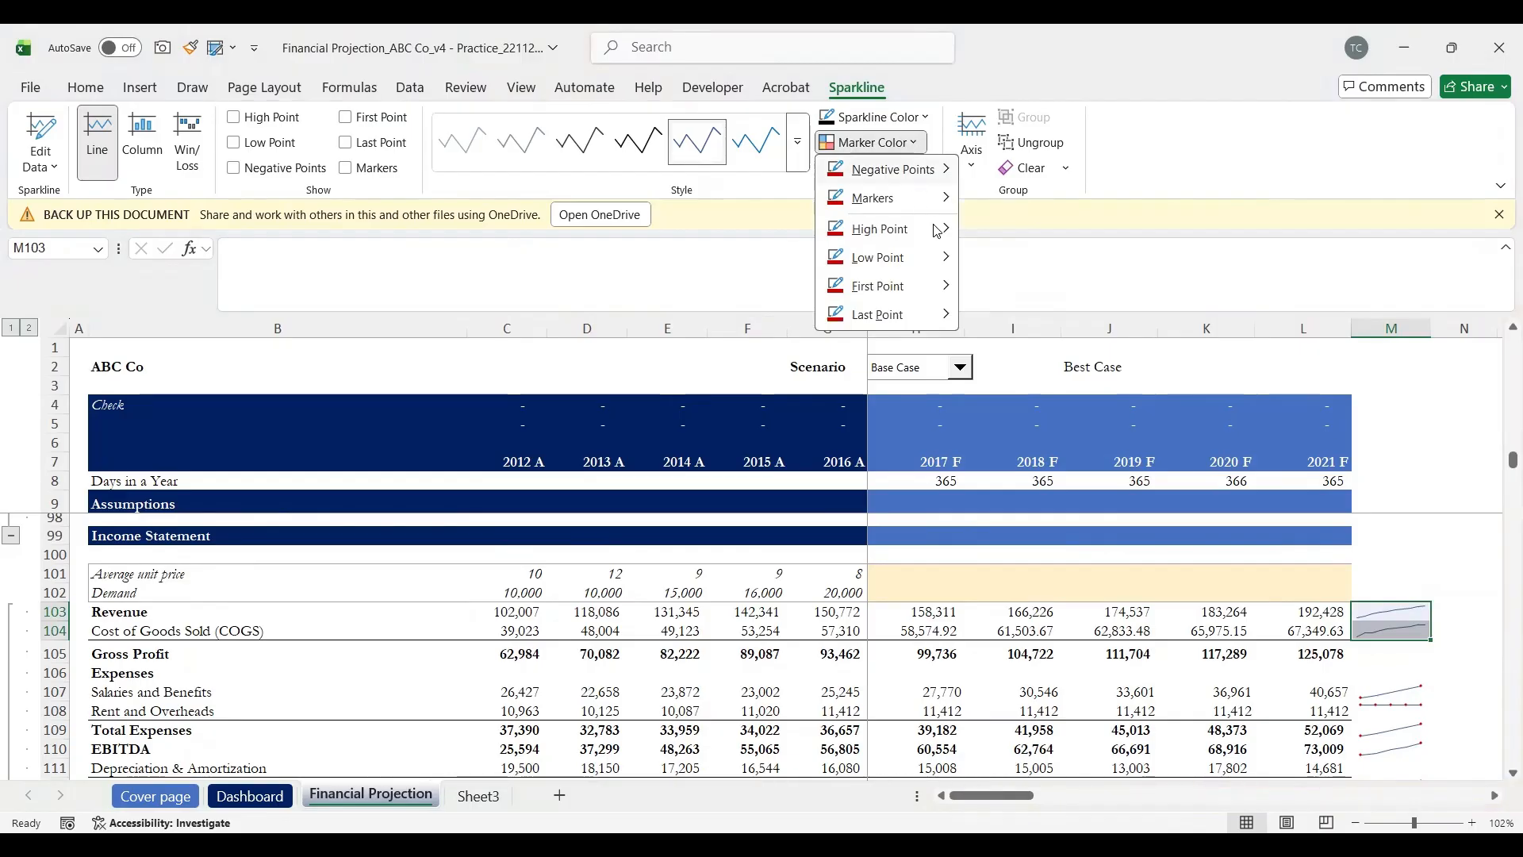
pyautogui.moveTo(937, 230)
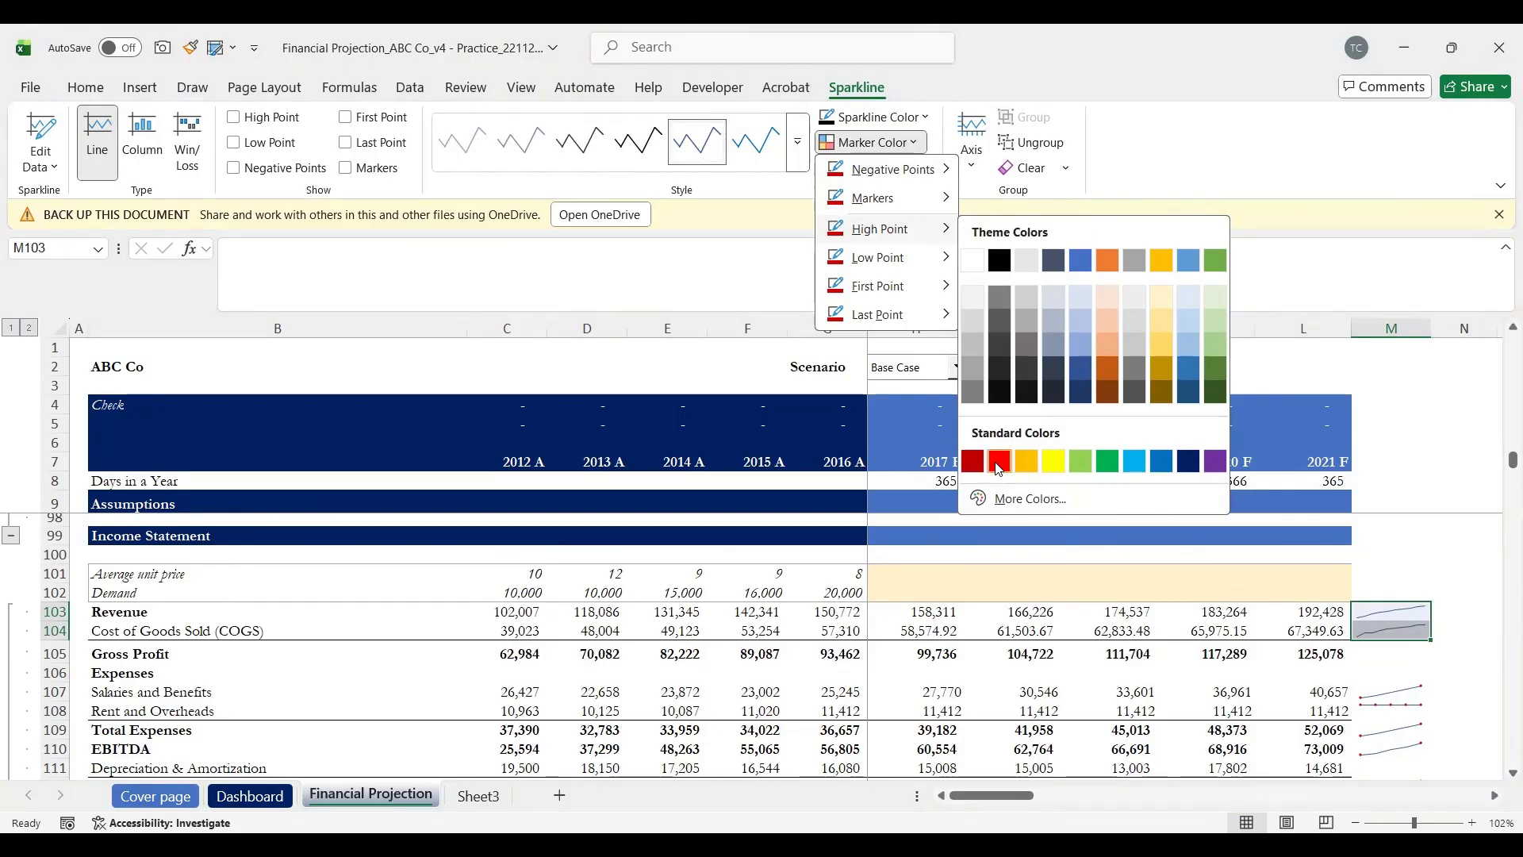
pyautogui.click(998, 460)
pyautogui.click(871, 142)
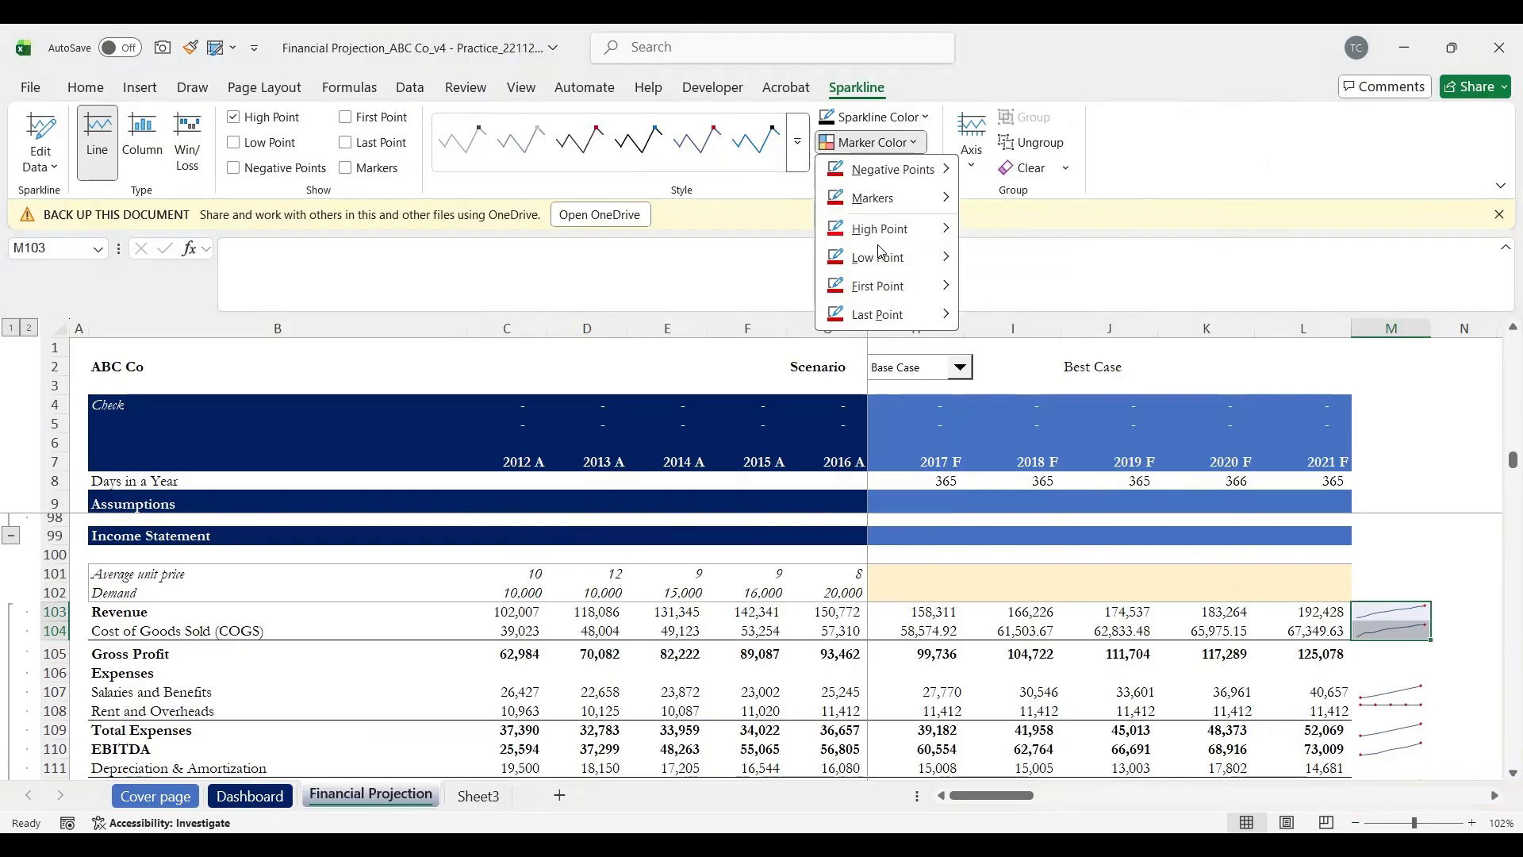
pyautogui.click(957, 264)
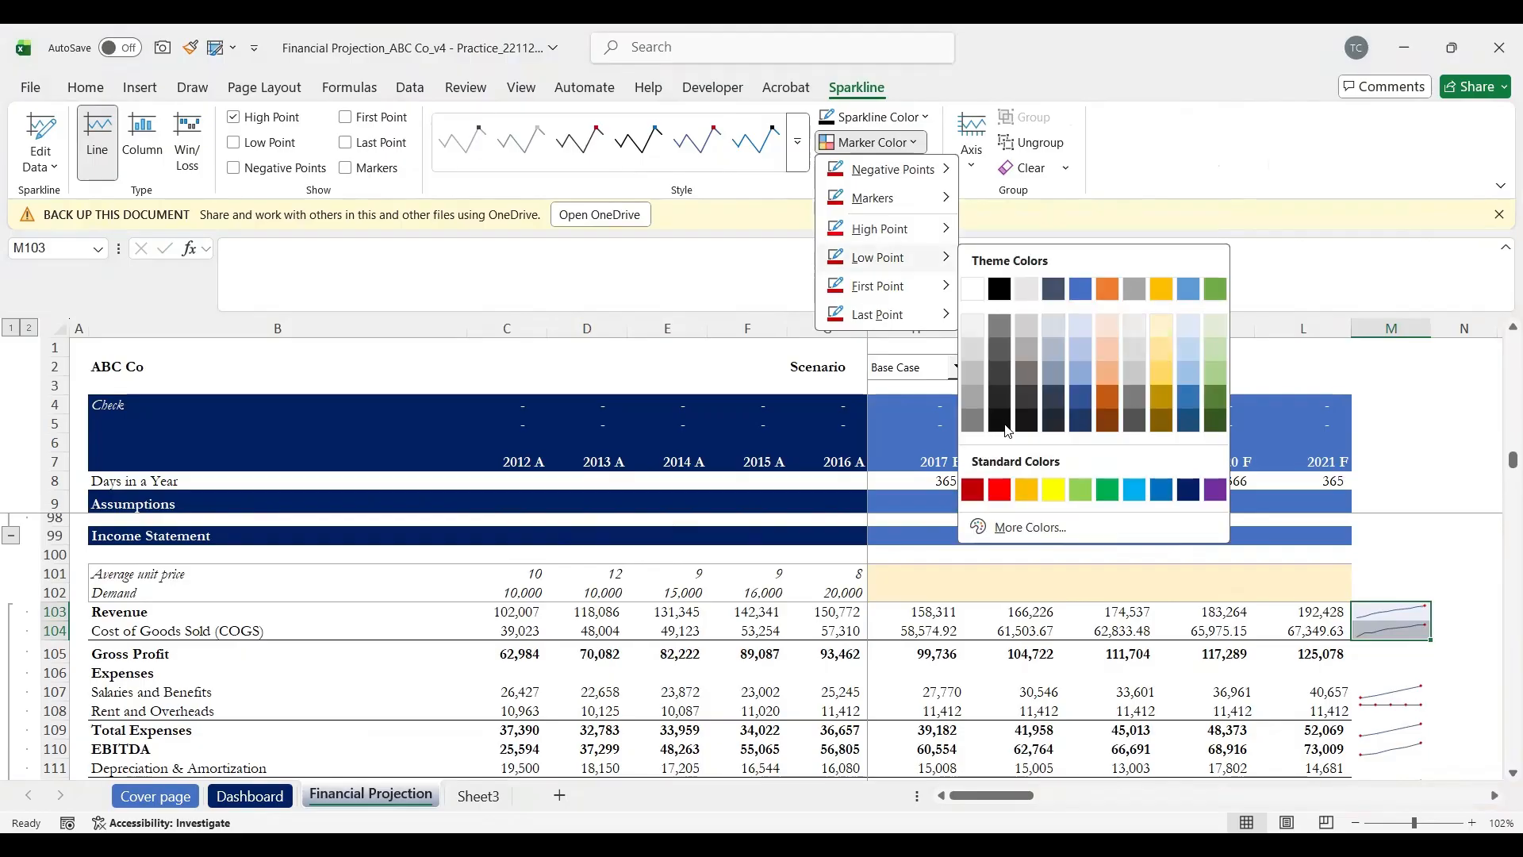
pyautogui.click(981, 491)
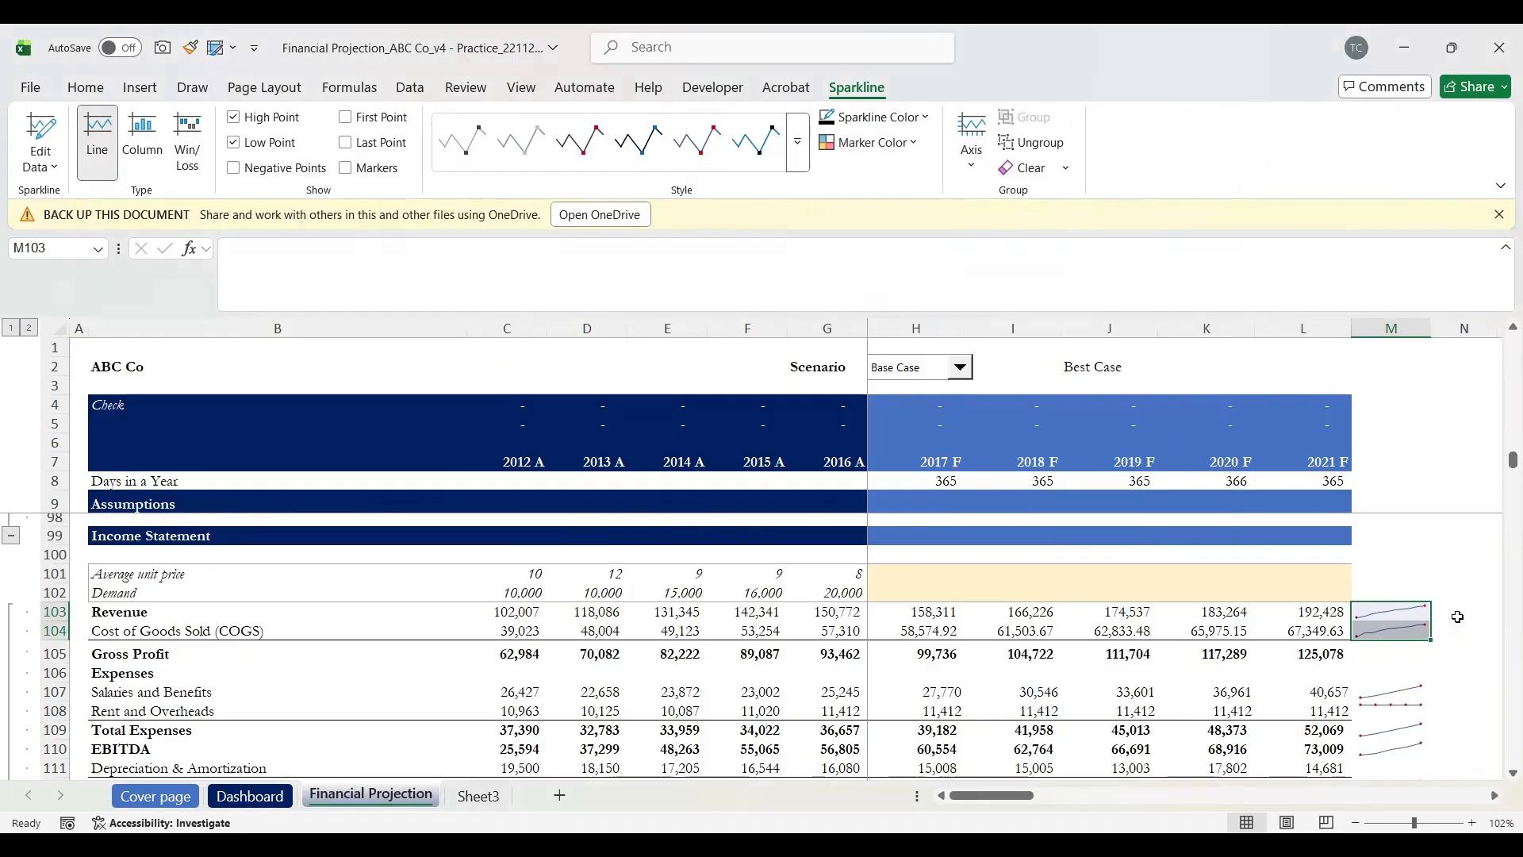
pyautogui.click(1464, 652)
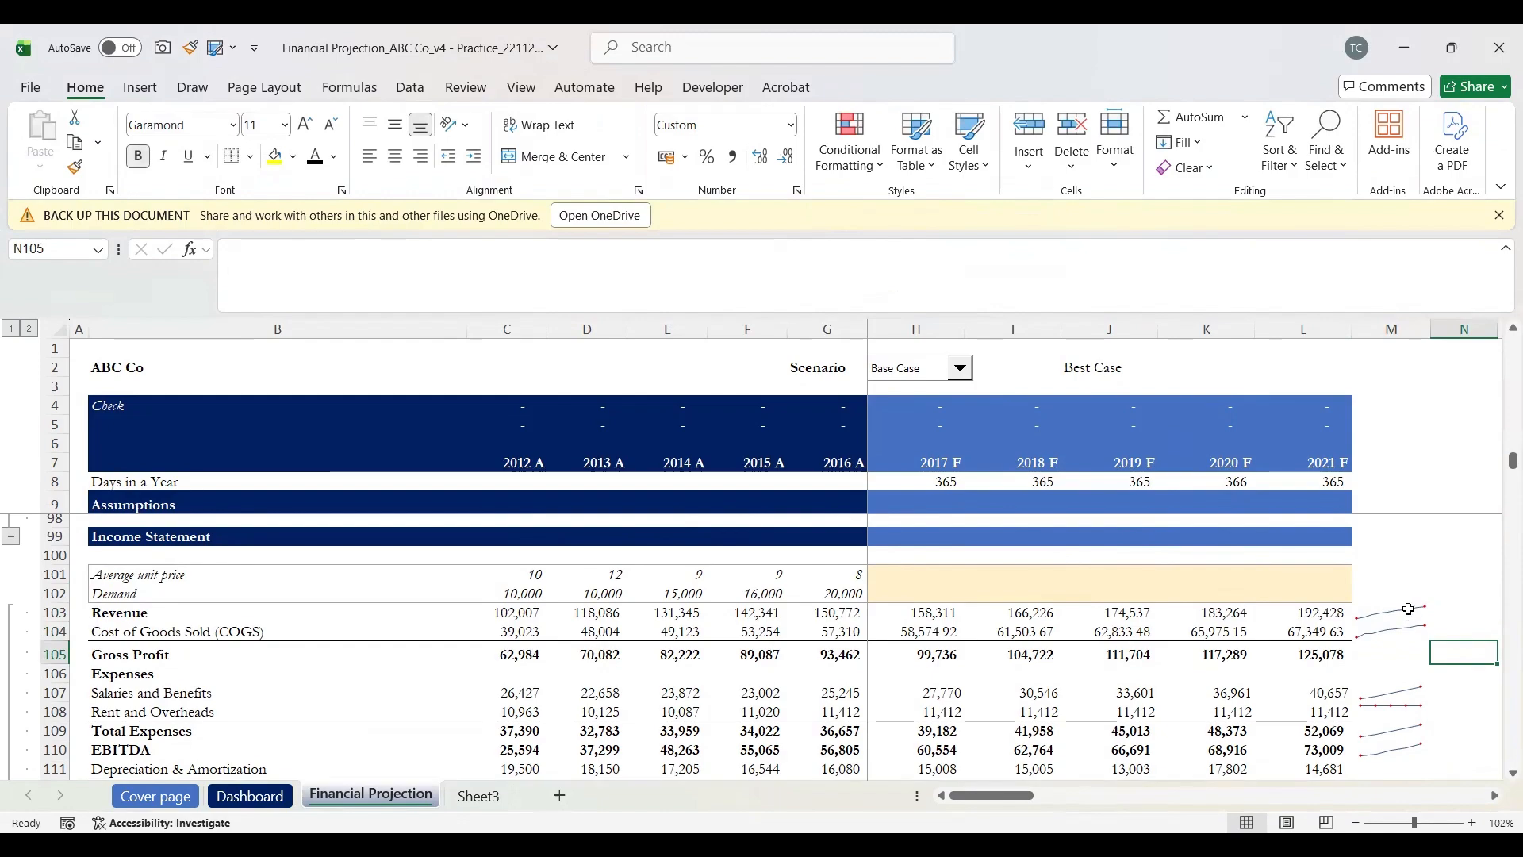
pyautogui.click(1409, 609)
pyautogui.press('Down')
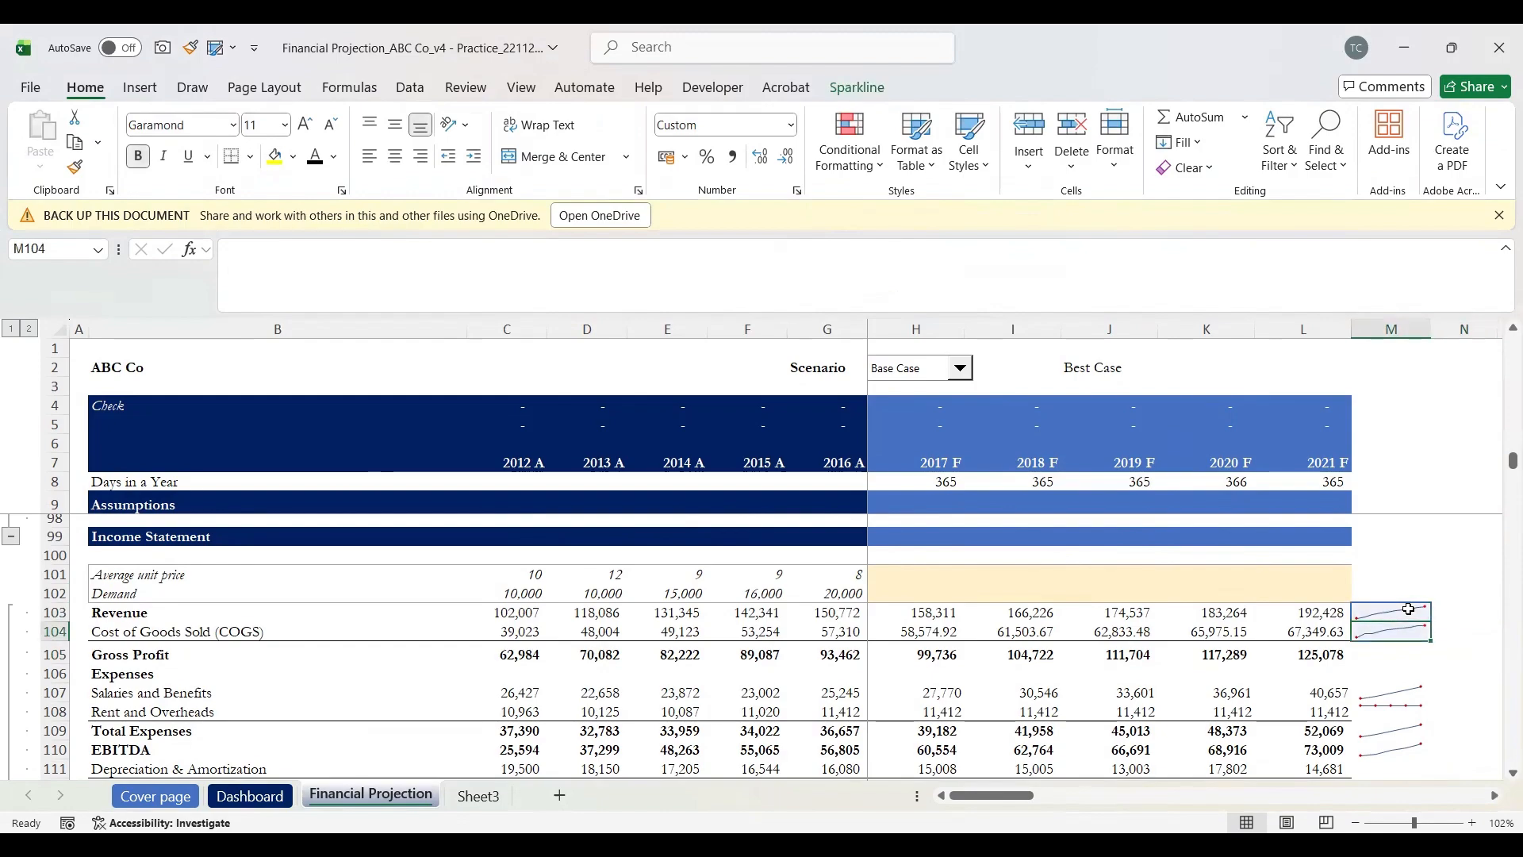
pyautogui.click(1409, 609)
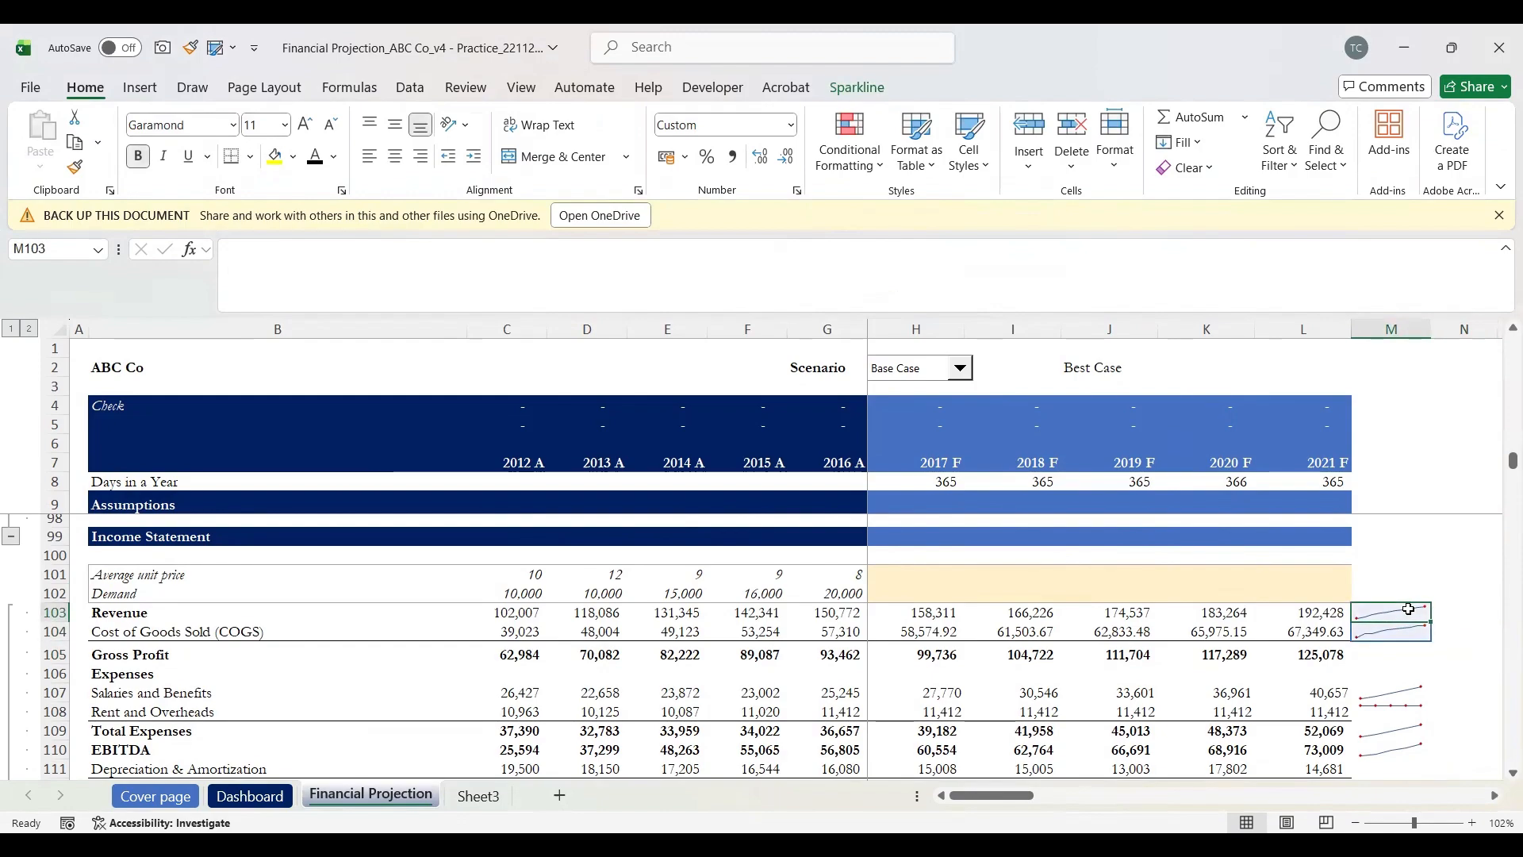
pyautogui.click(1404, 676)
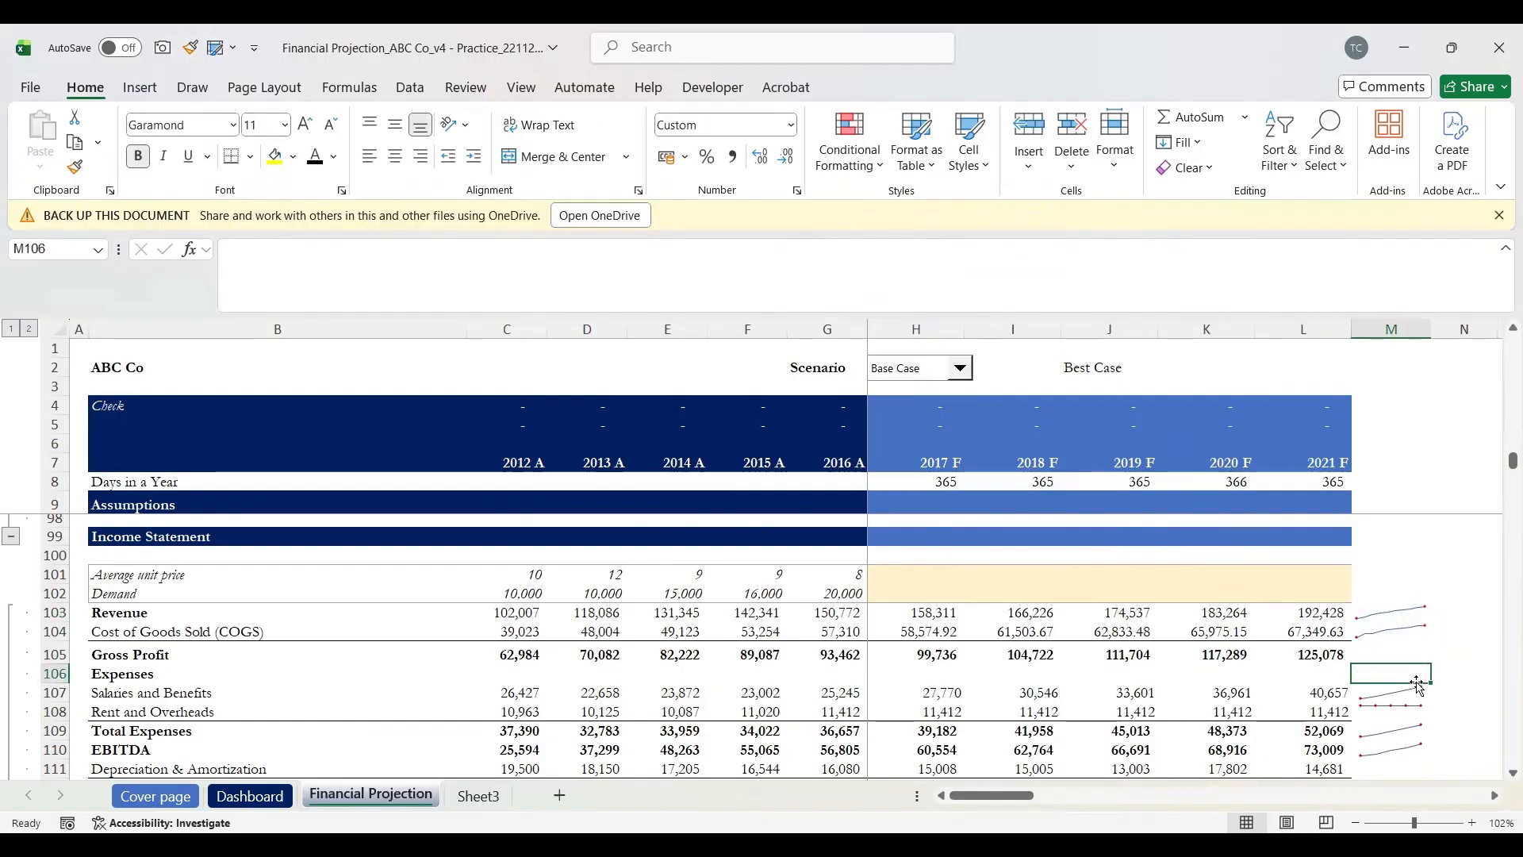
pyautogui.scroll(-6, 1417, 686)
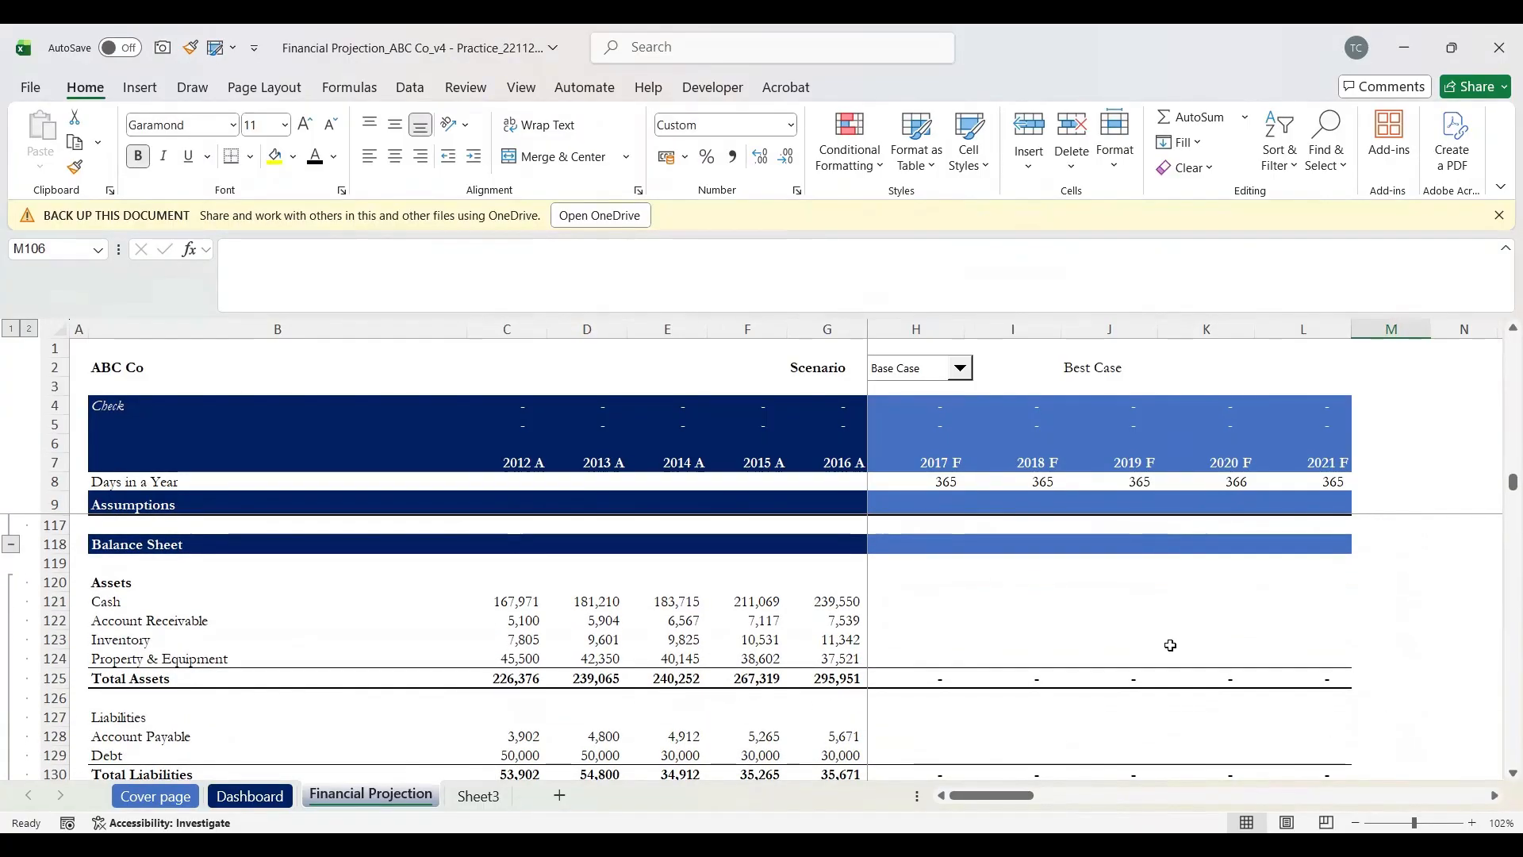
pyautogui.scroll(2, 1171, 645)
pyautogui.scroll(4, 1171, 645)
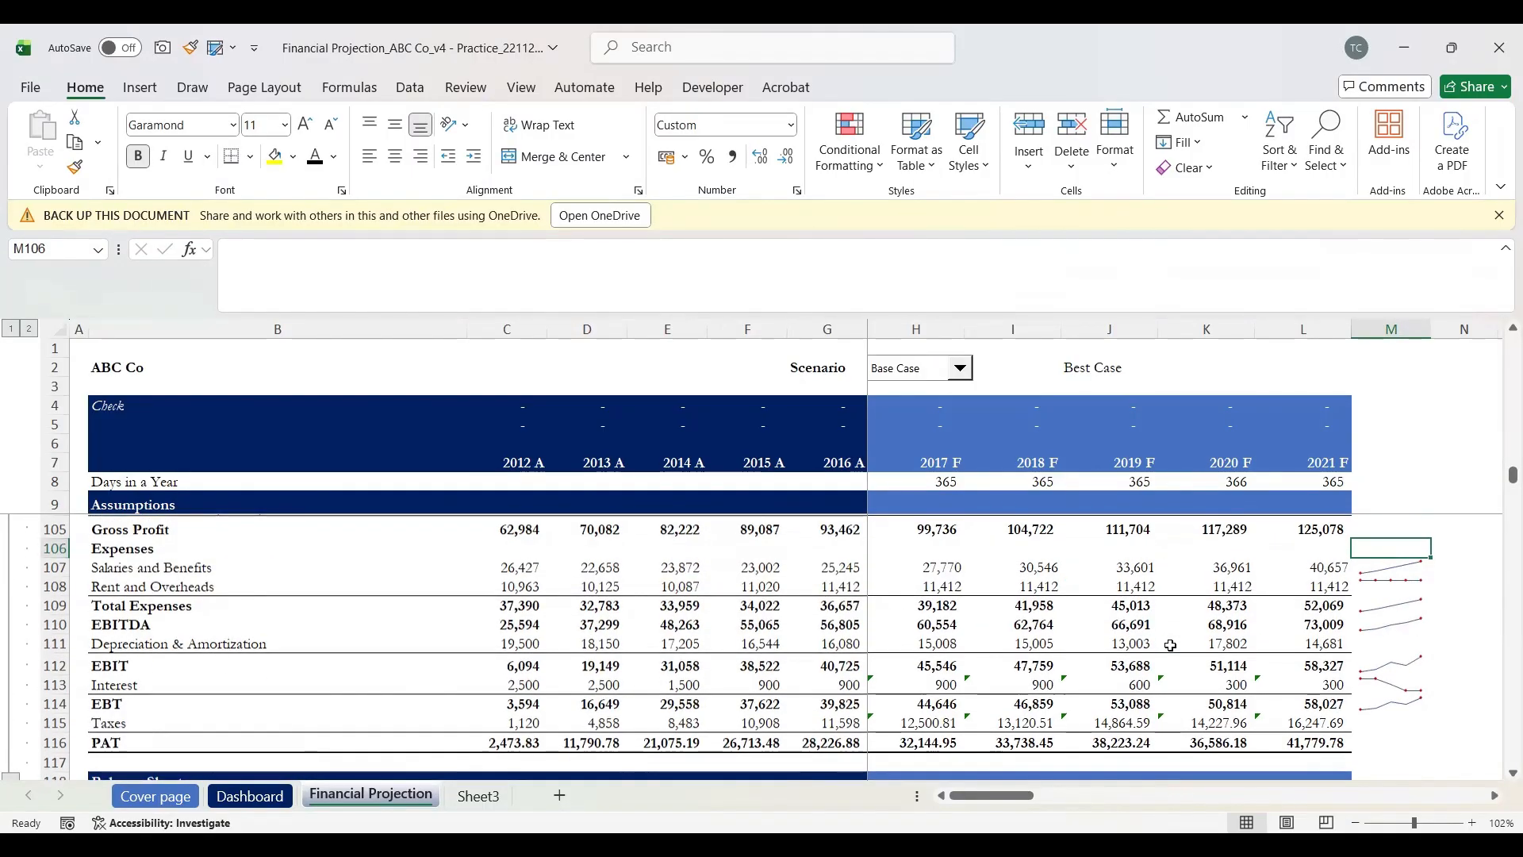
pyautogui.scroll(-1, 1171, 645)
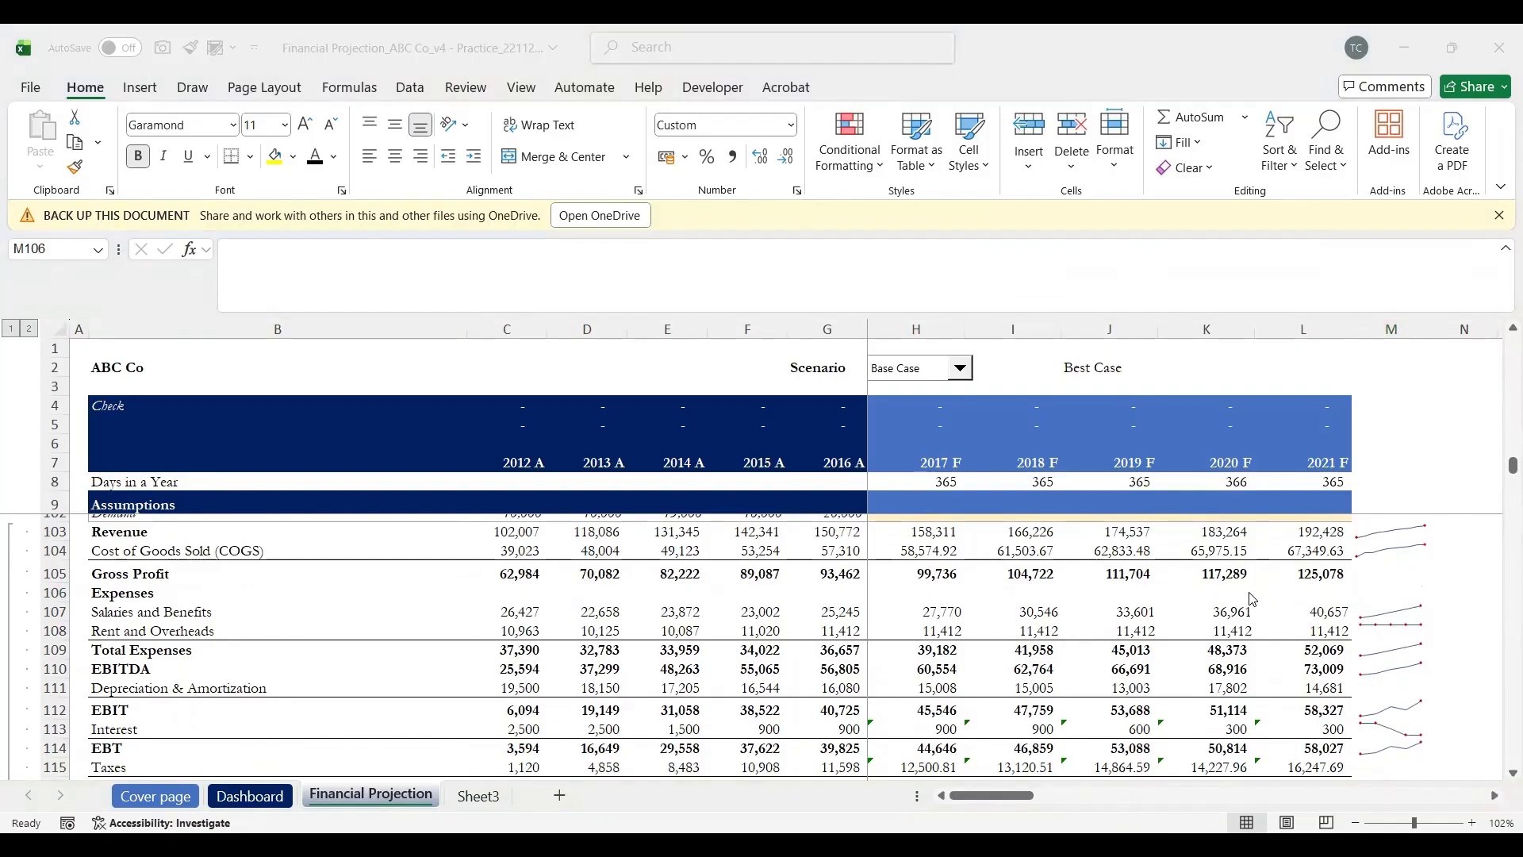
pyautogui.click(1467, 574)
pyautogui.scroll(-3, 1109, 645)
pyautogui.scroll(-1, 1111, 648)
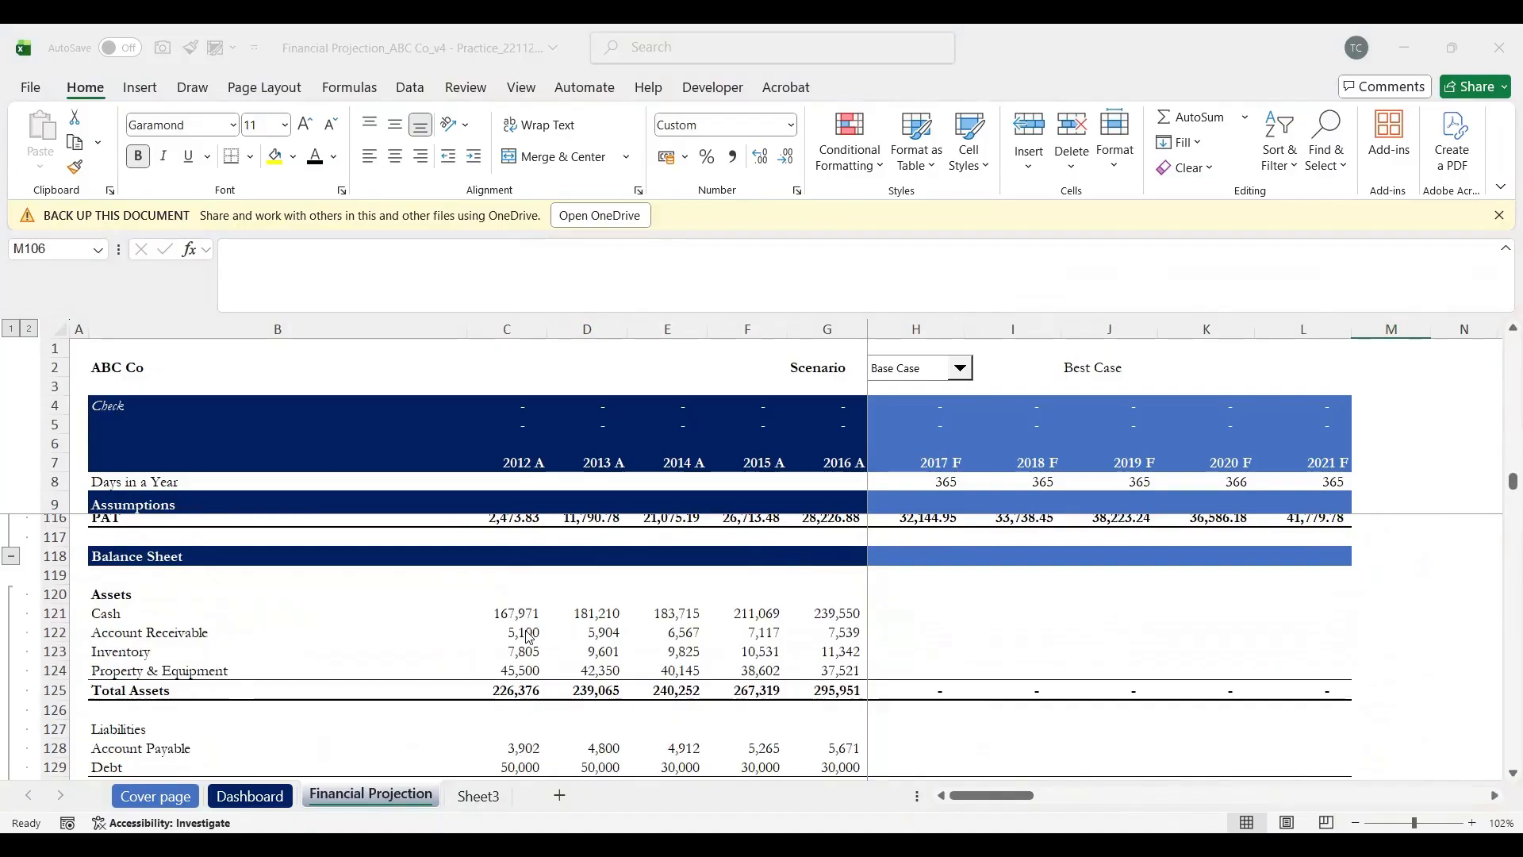
# Step: Enter =H157 in H121 so 2017 F Cash pulls the Closing Cash Balance
pyautogui.click(899, 617)
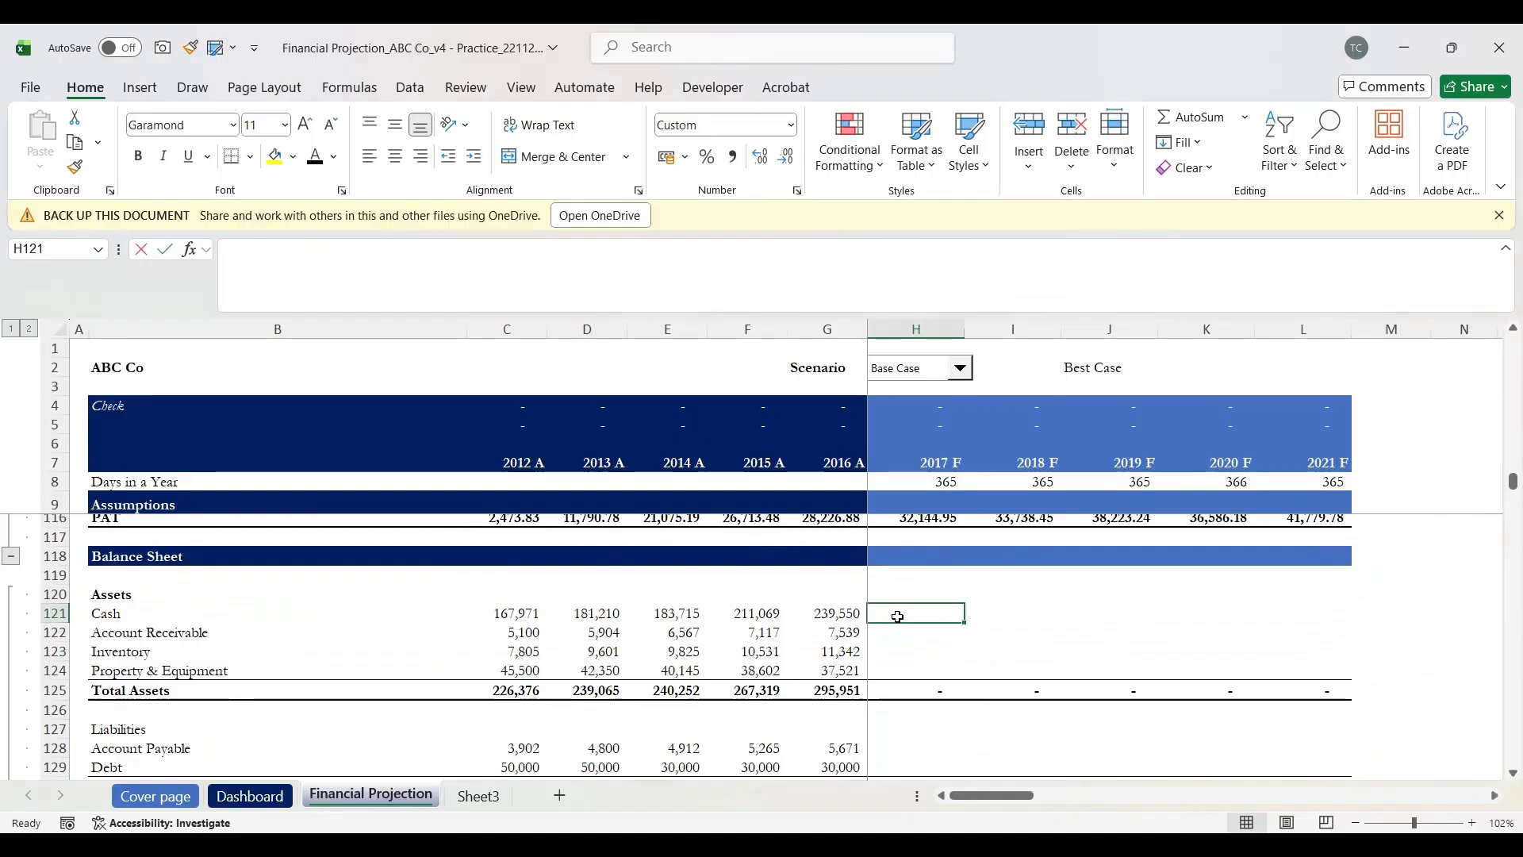
pyautogui.write('=')
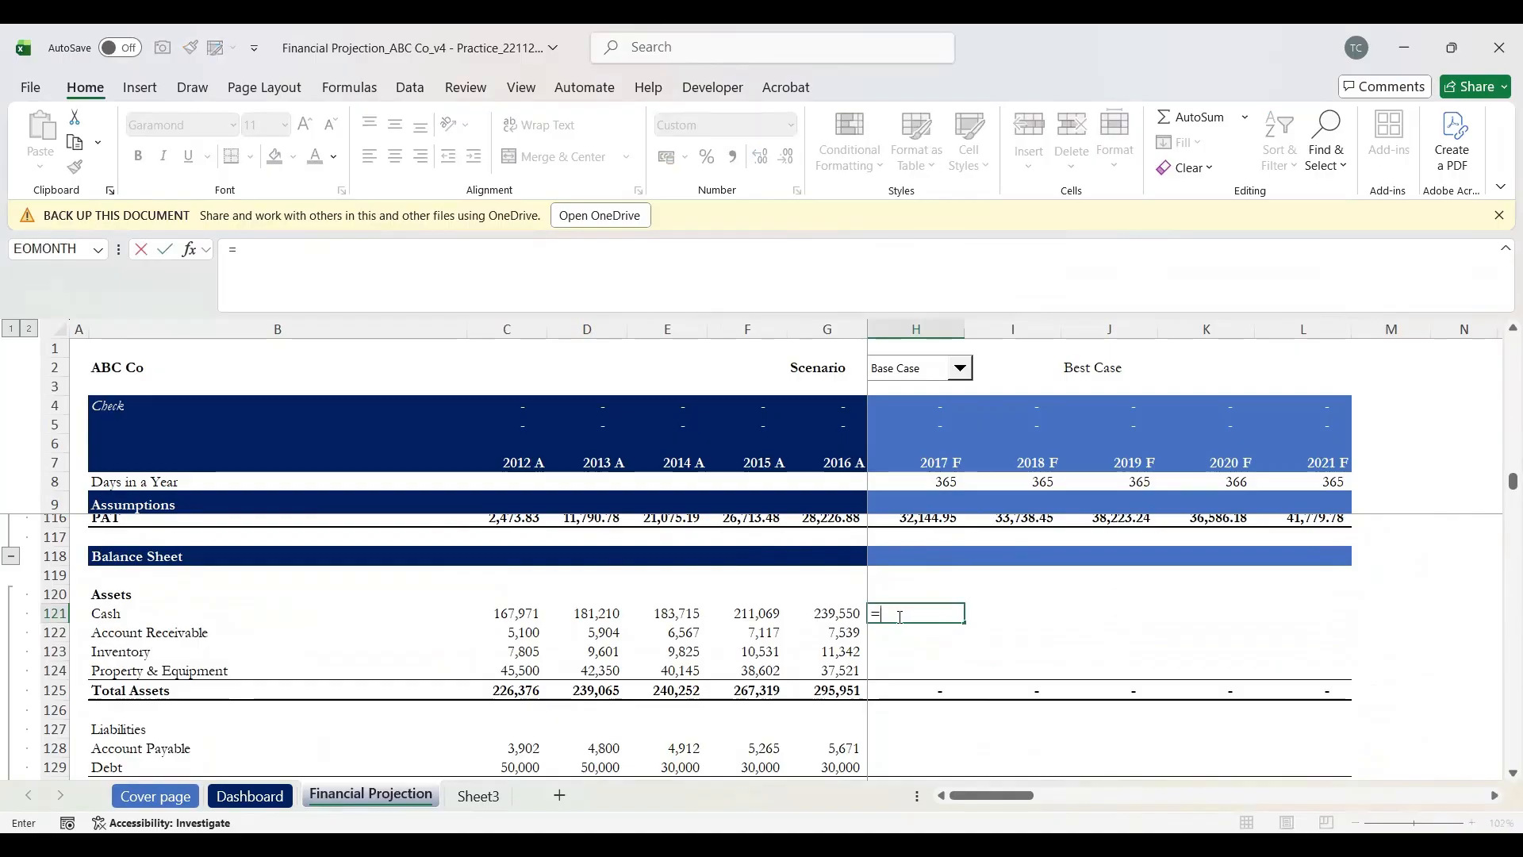
pyautogui.scroll(-7, 897, 555)
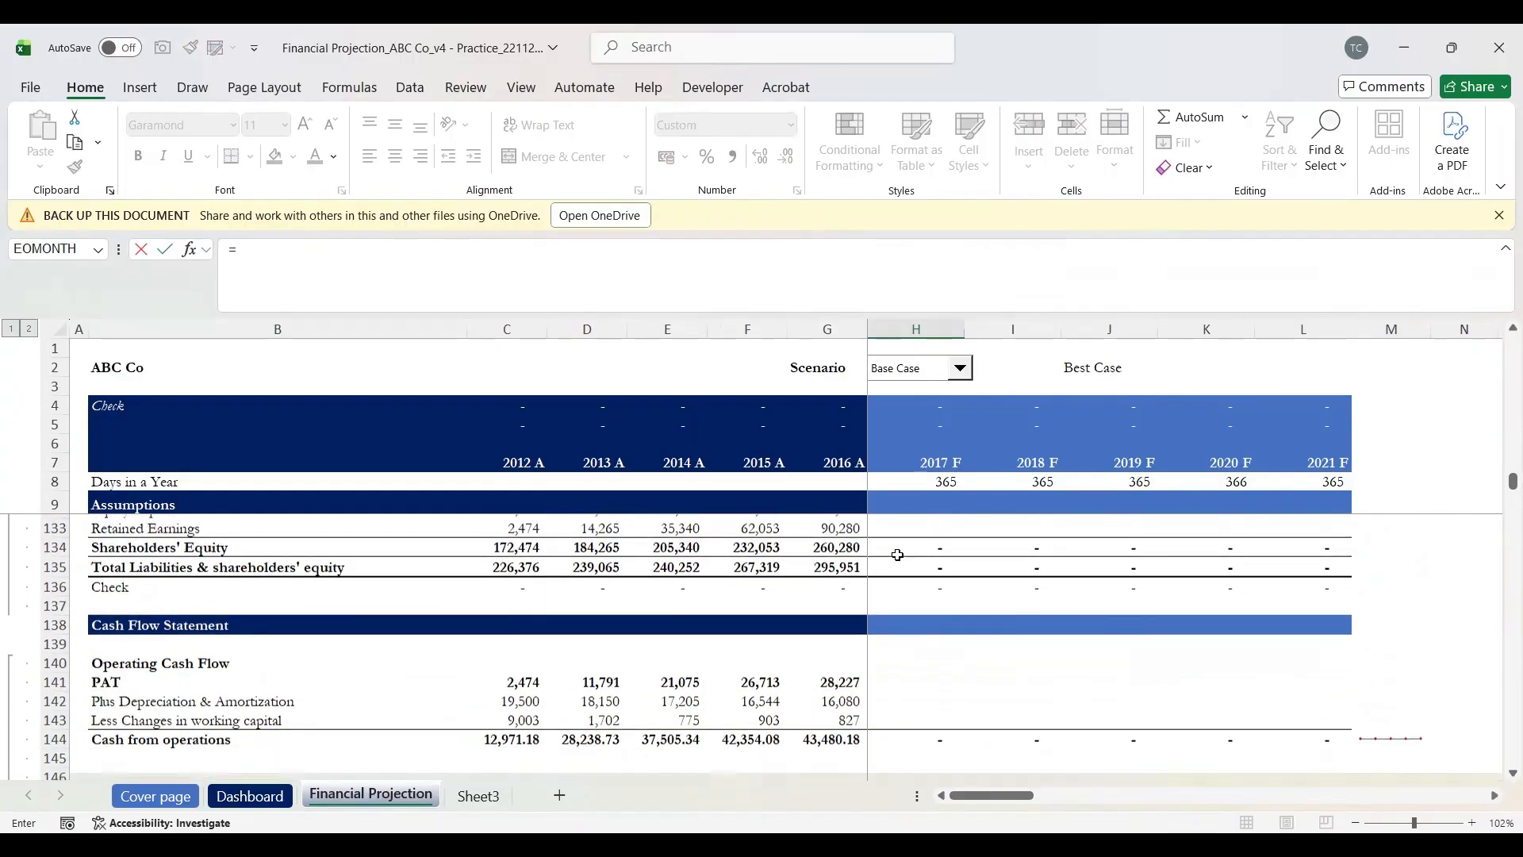
pyautogui.scroll(-1, 897, 555)
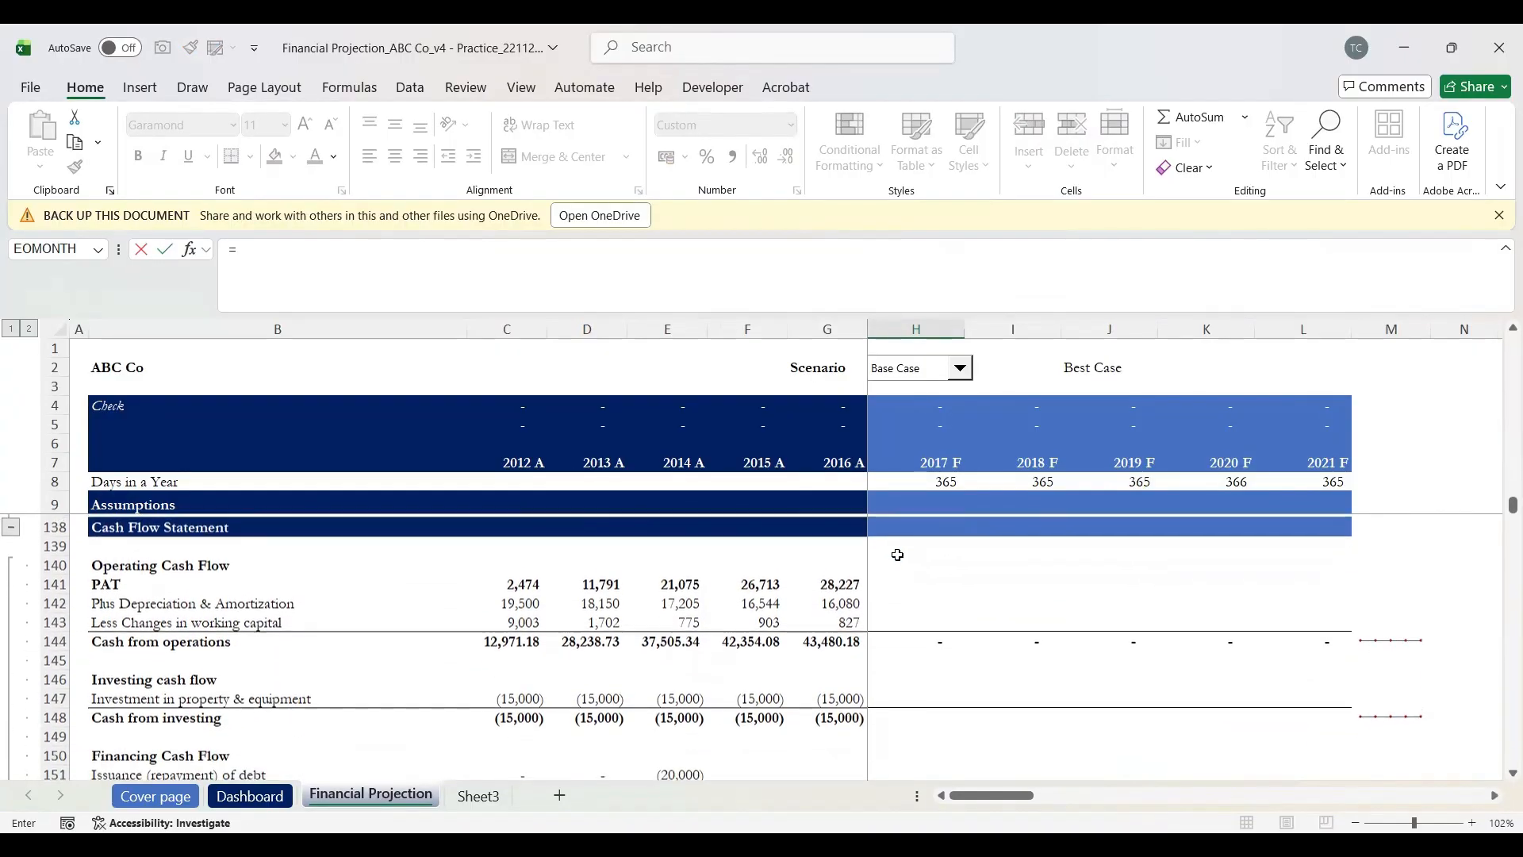
pyautogui.scroll(1, 897, 556)
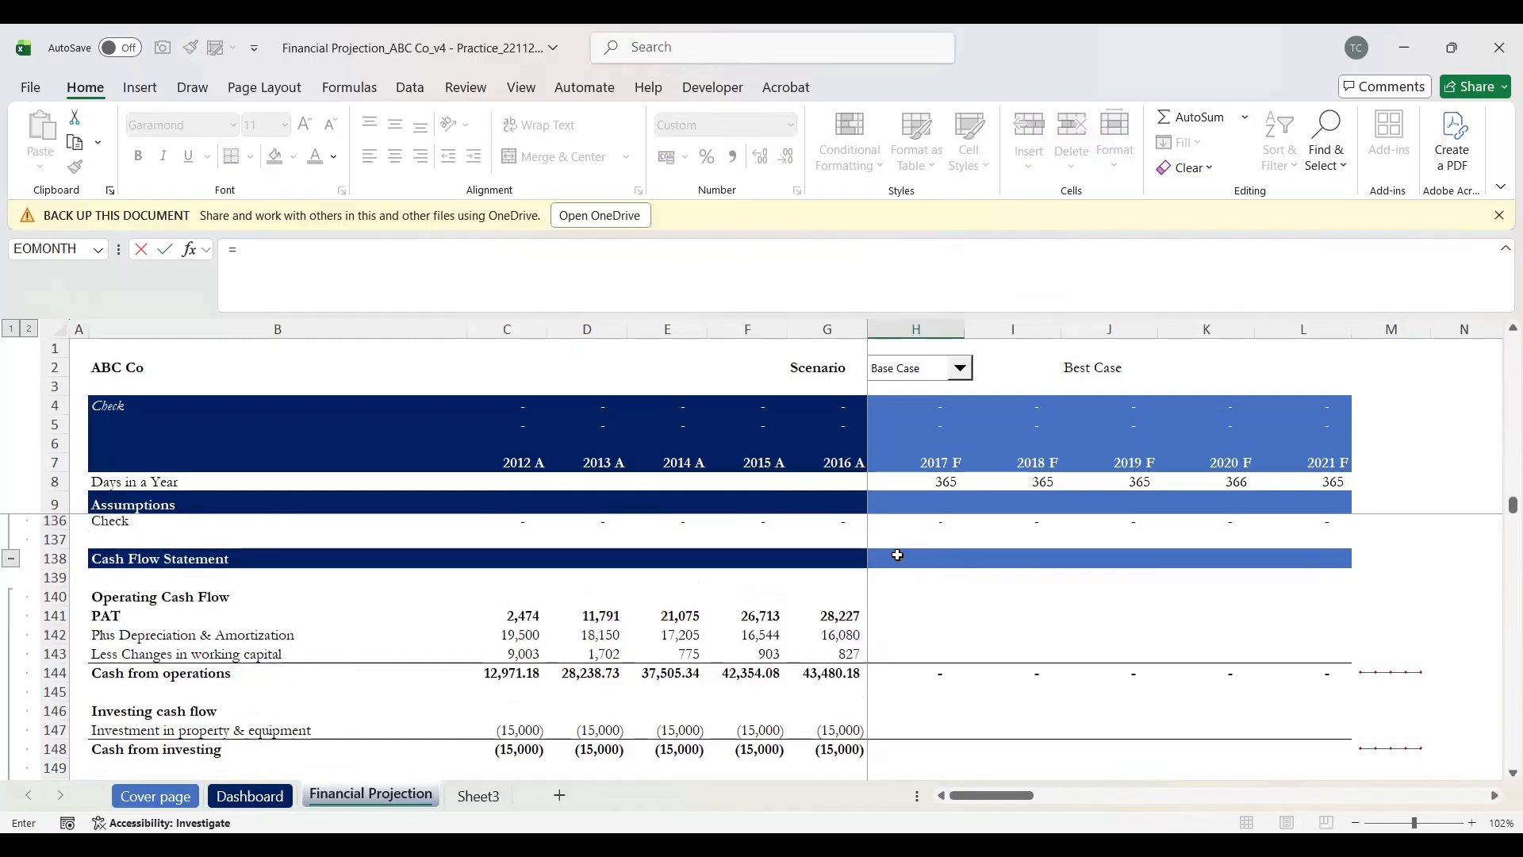
pyautogui.scroll(3, 897, 555)
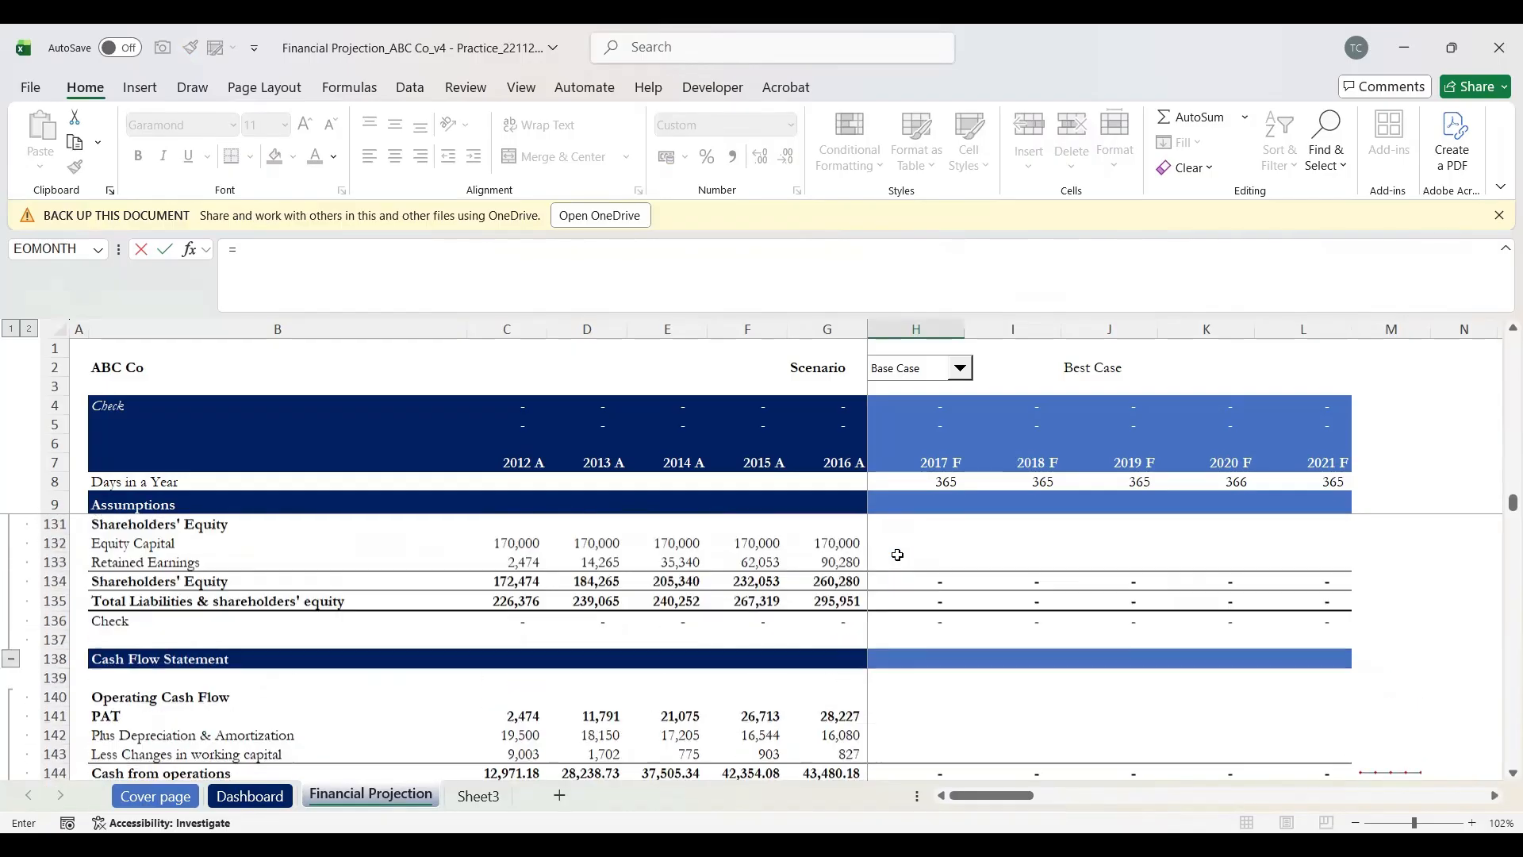
pyautogui.scroll(-6, 897, 555)
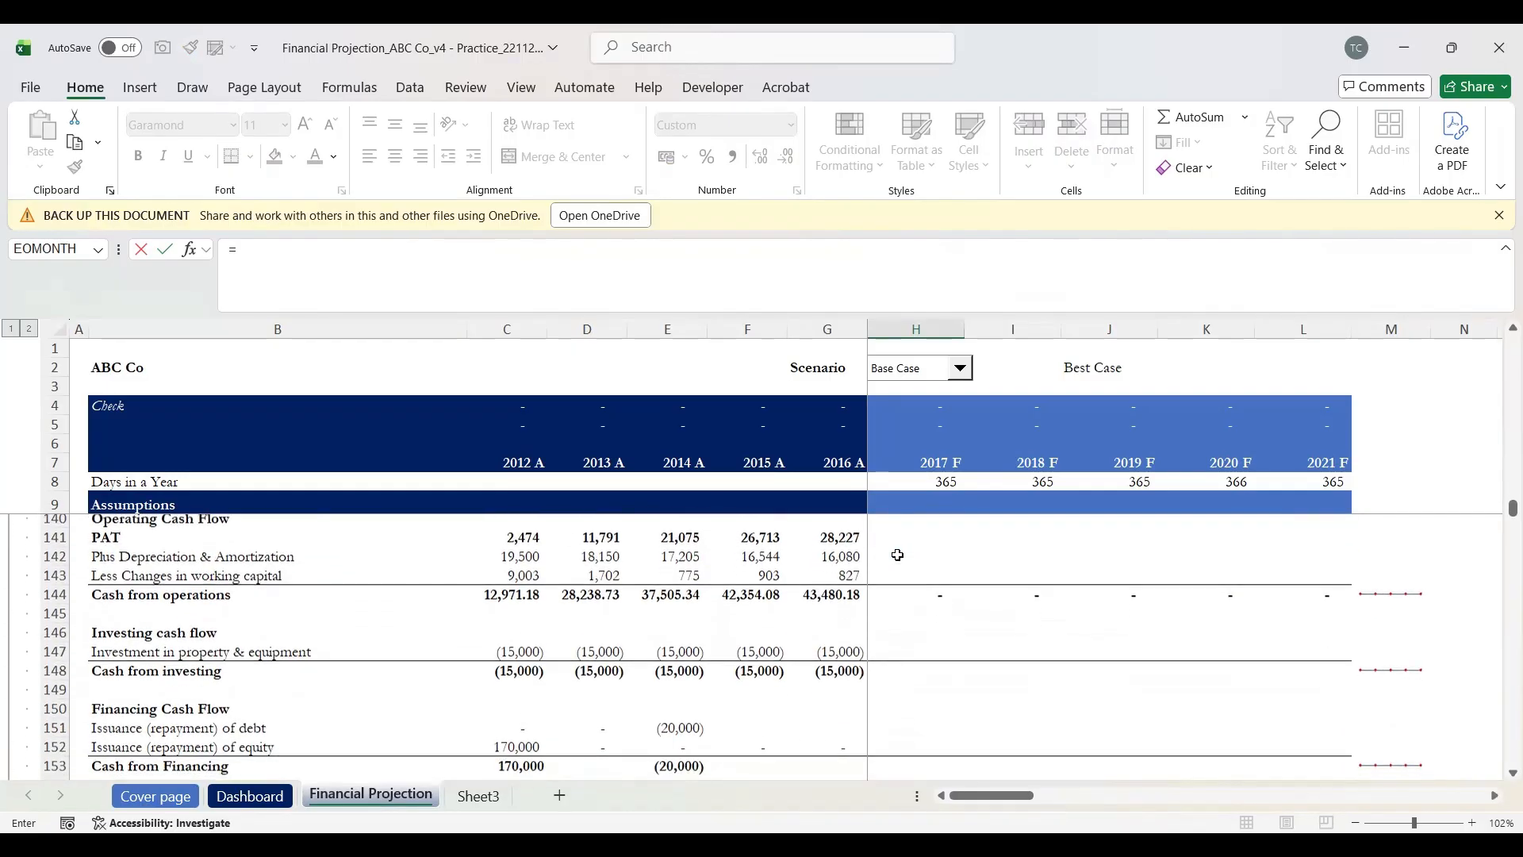
pyautogui.scroll(-3, 897, 555)
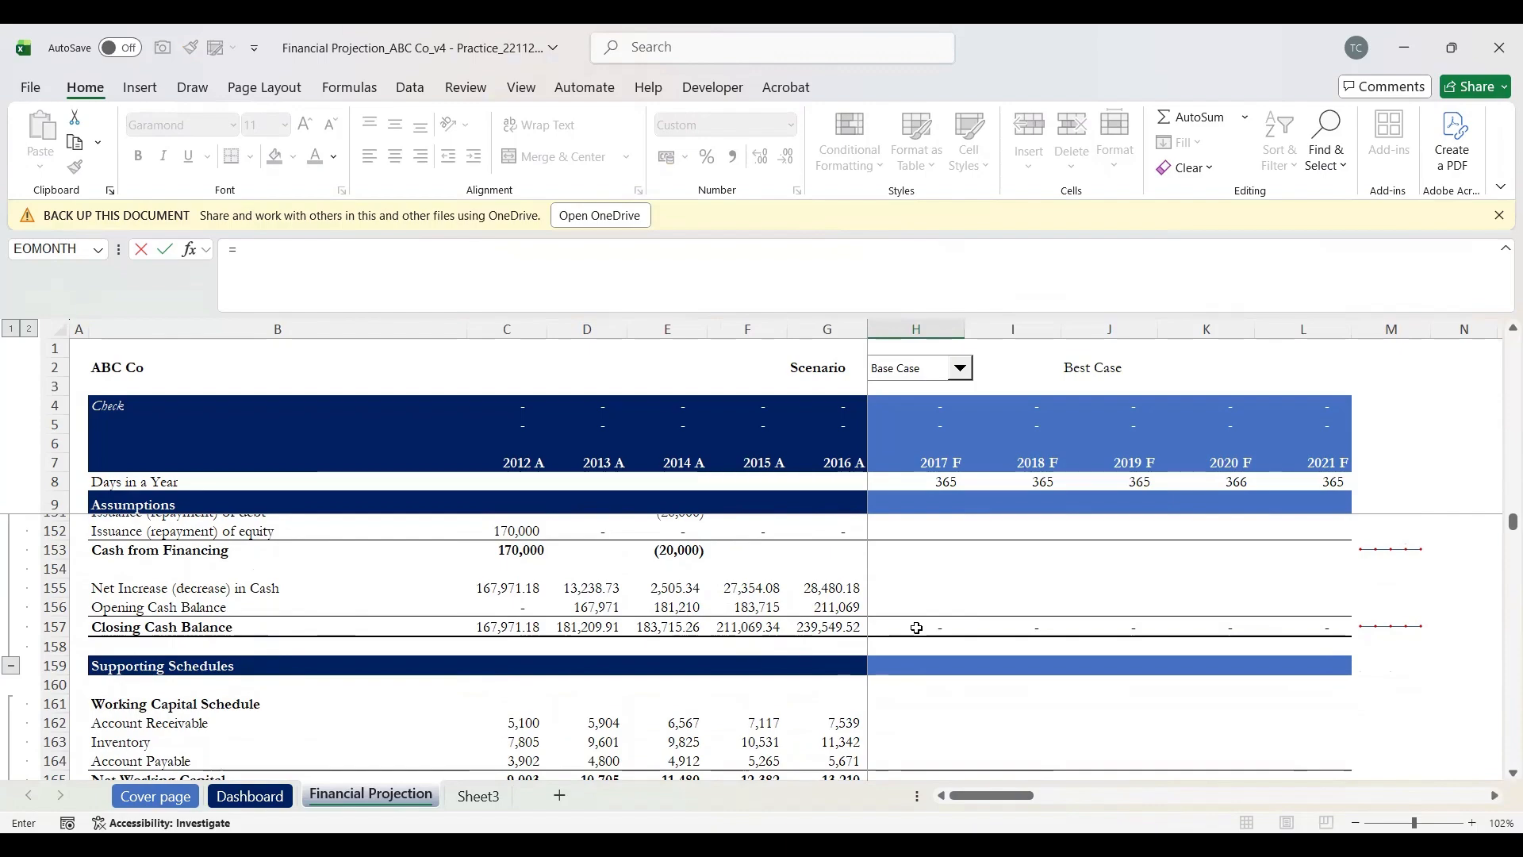
pyautogui.click(916, 628)
pyautogui.press('Escape')
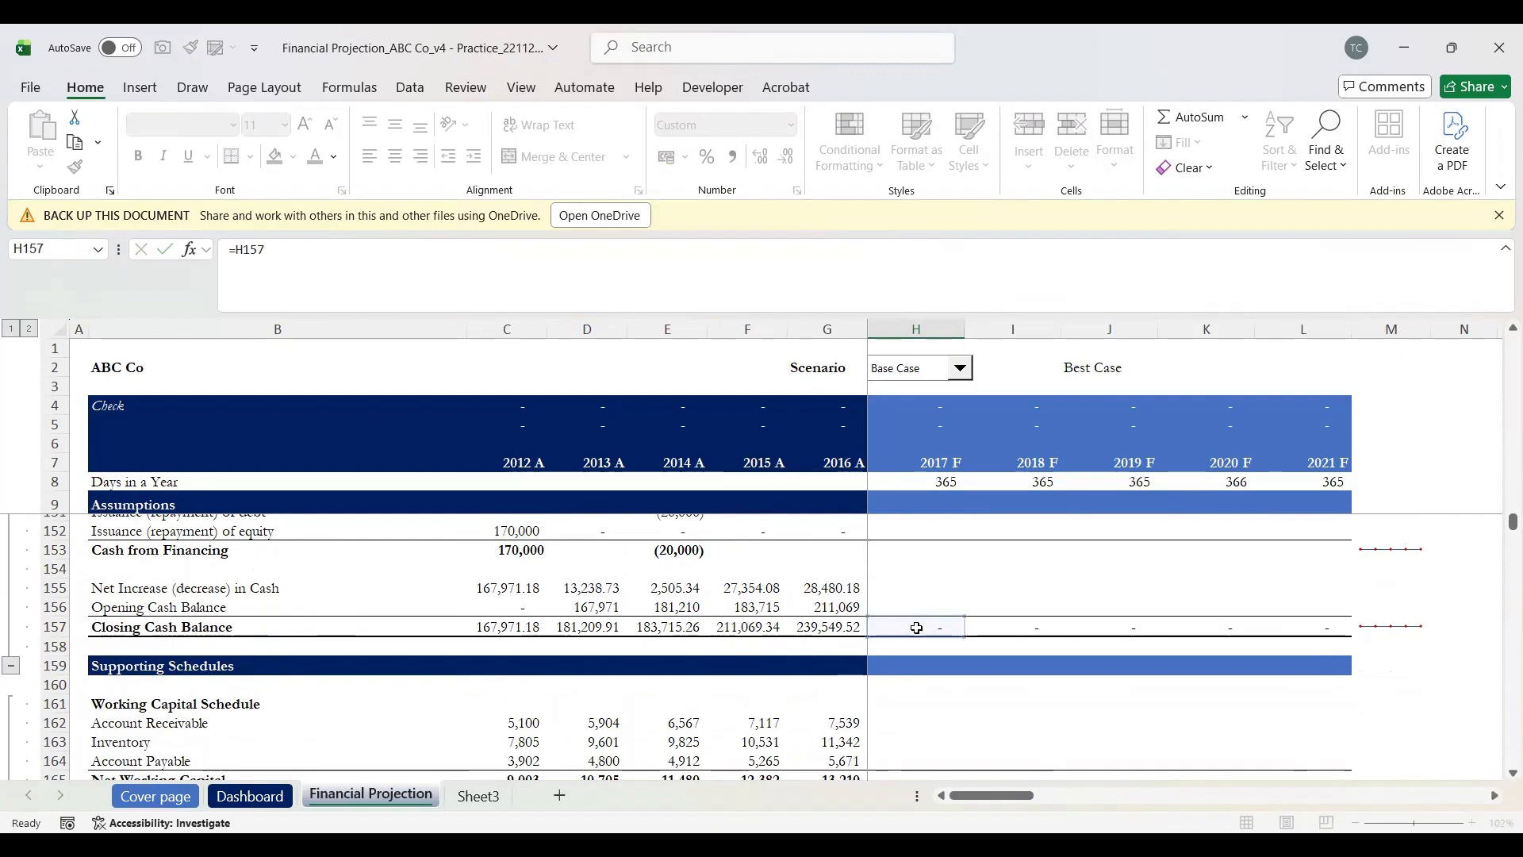
pyautogui.scroll(2, 917, 628)
pyautogui.press('Up')
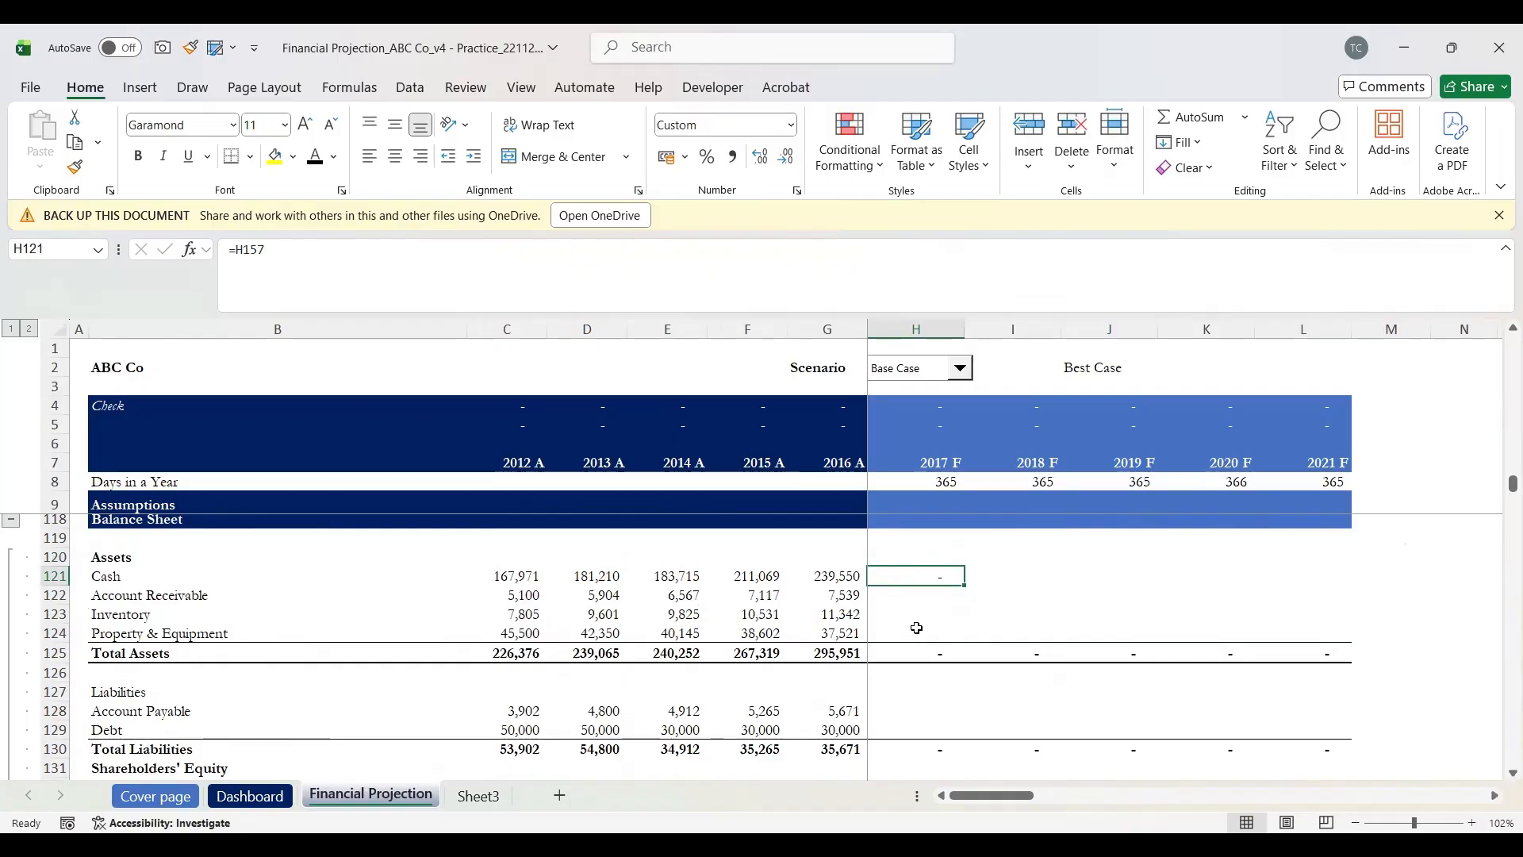
pyautogui.press('Down')
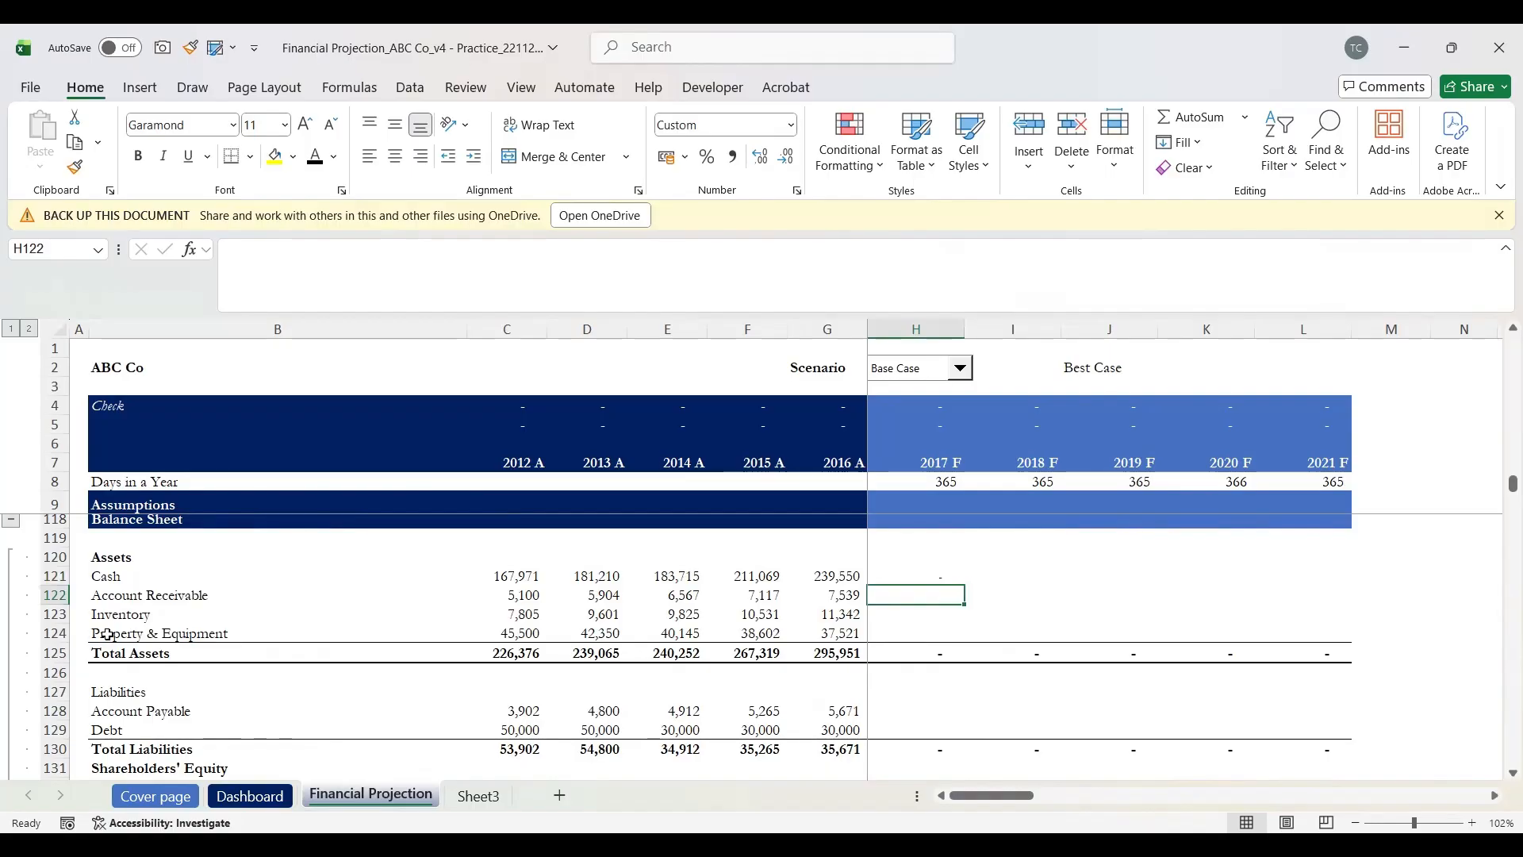
pyautogui.press('Up')
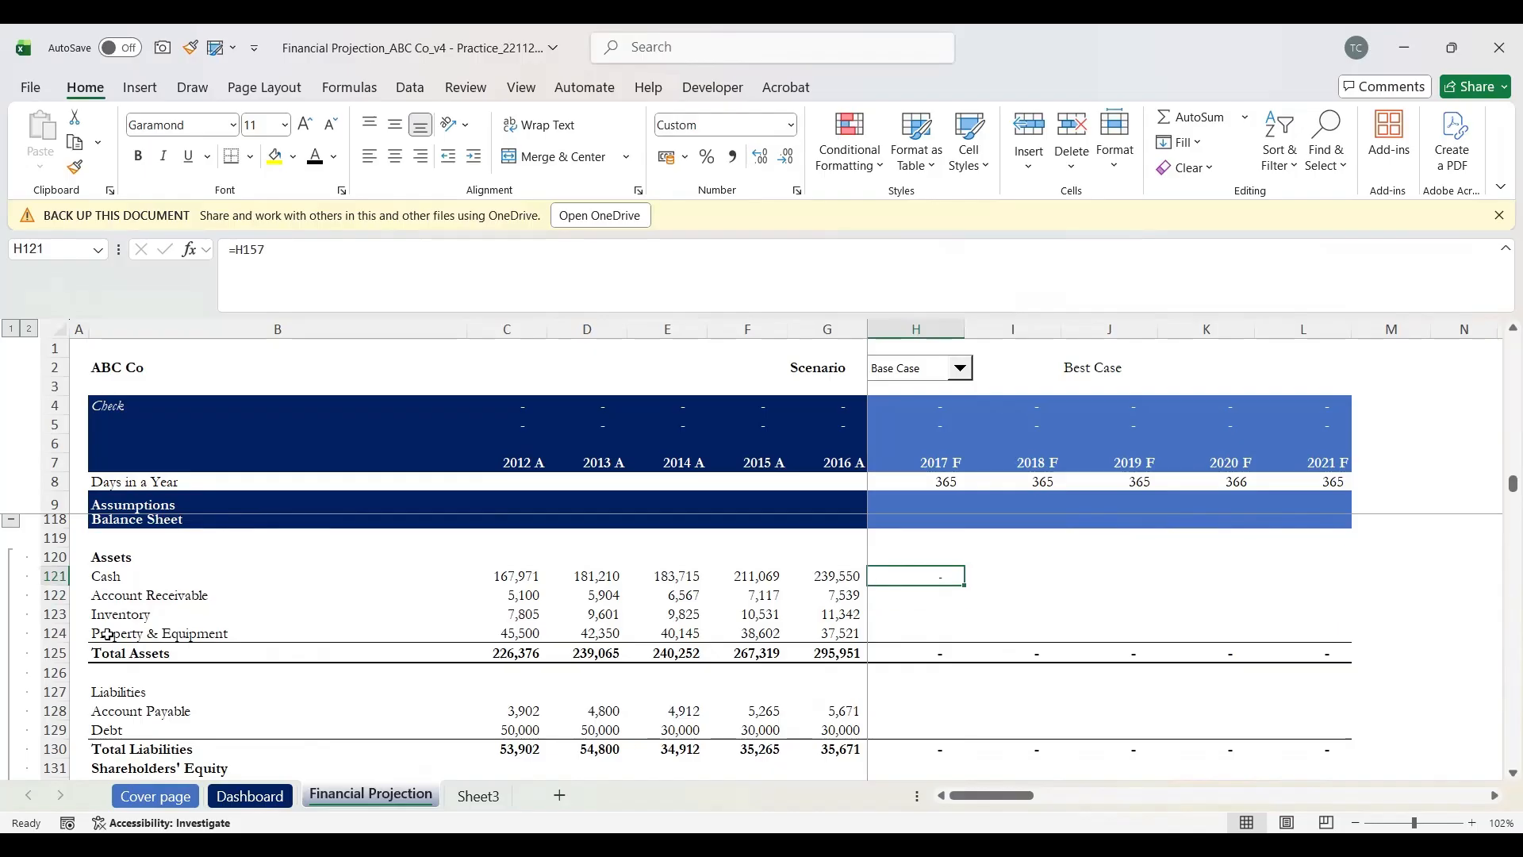
pyautogui.hotkey('shift', 'space')
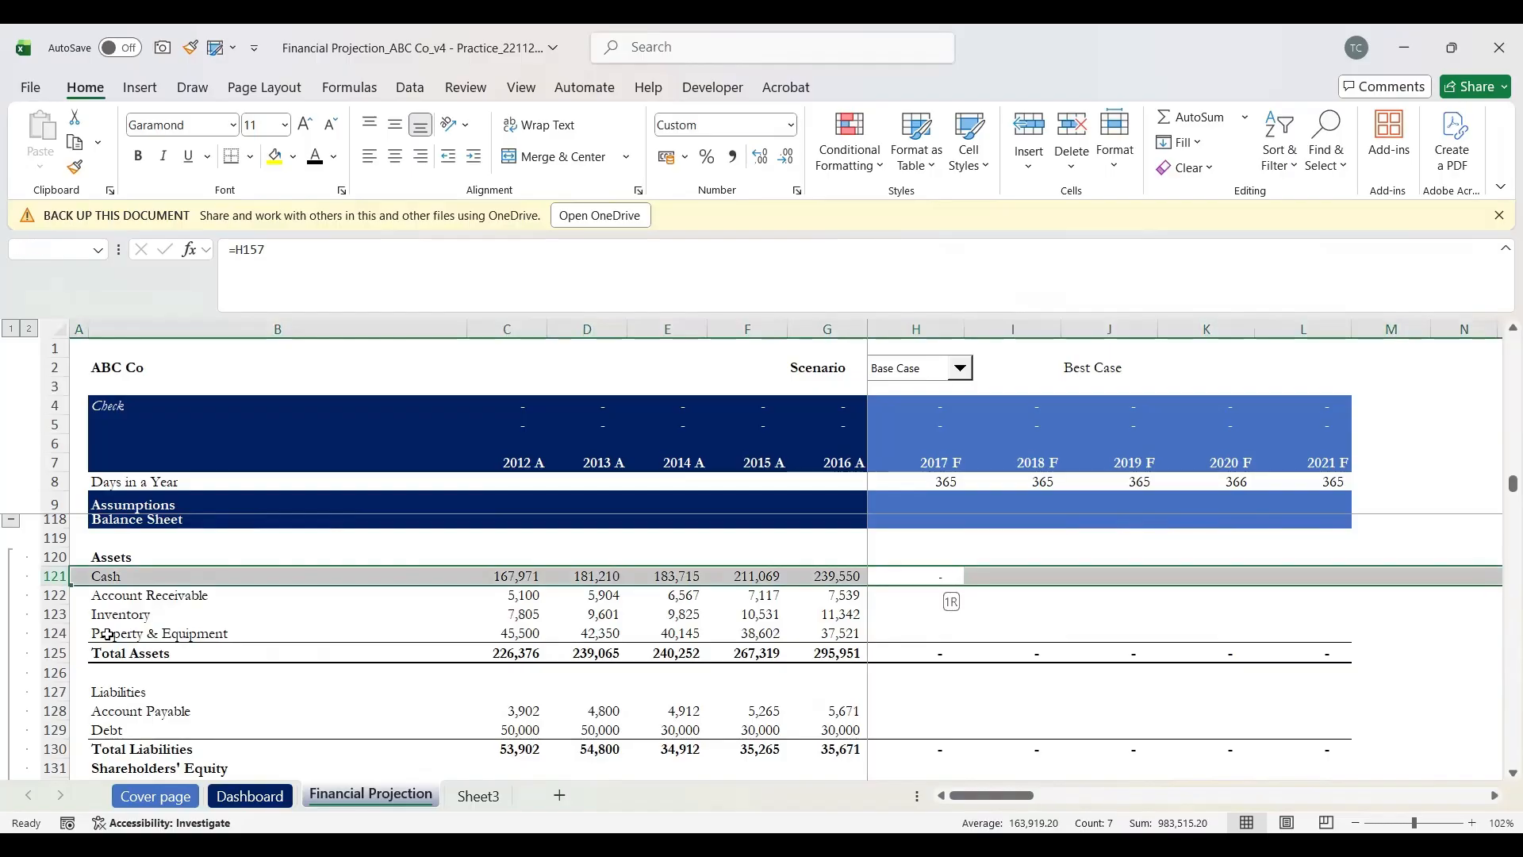
pyautogui.press('Down')
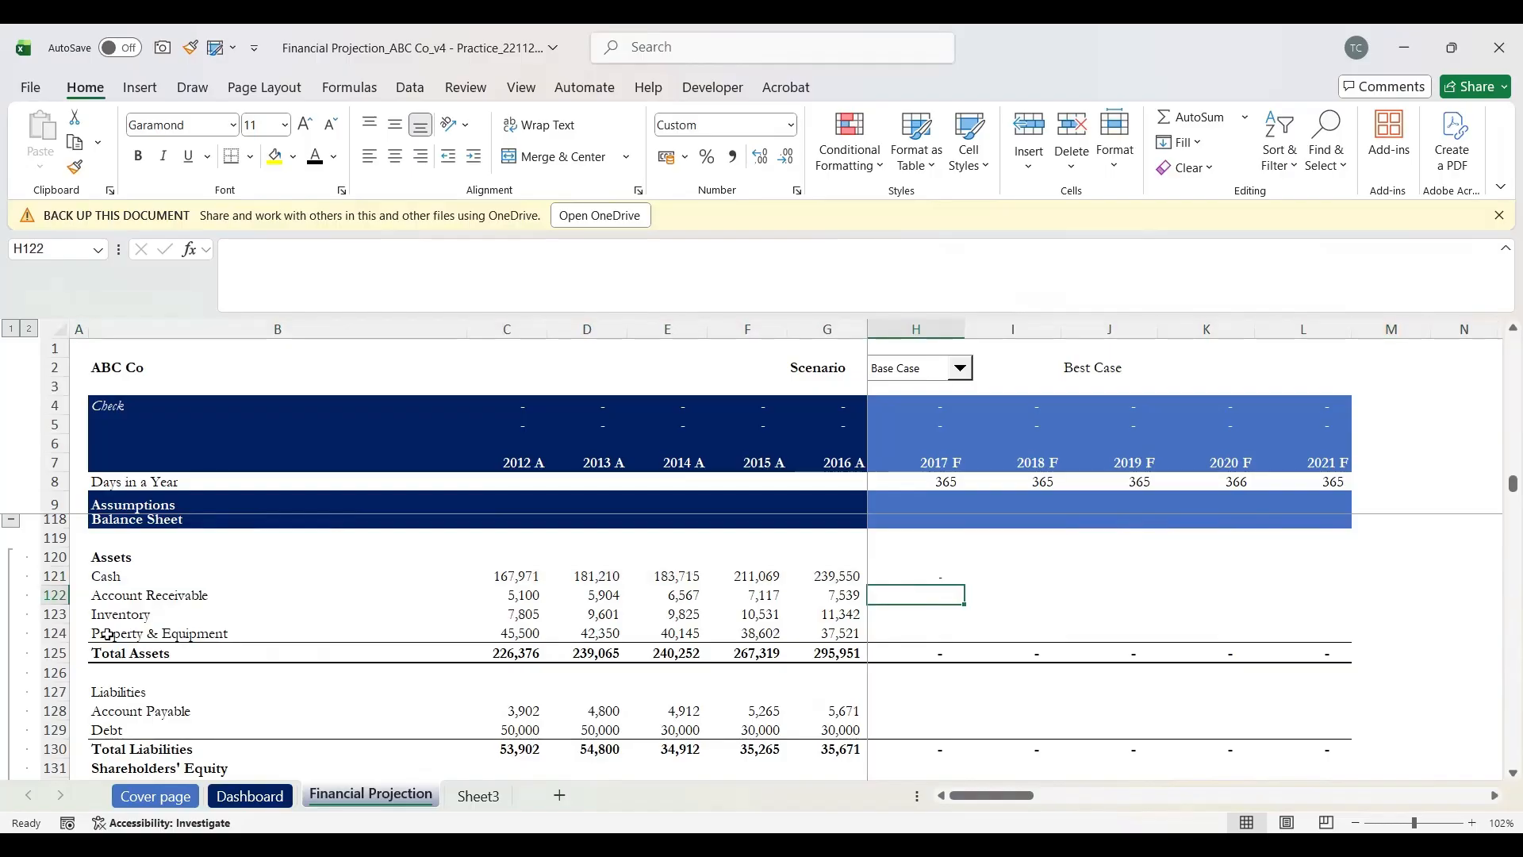
pyautogui.hotkey('shift', 'space')
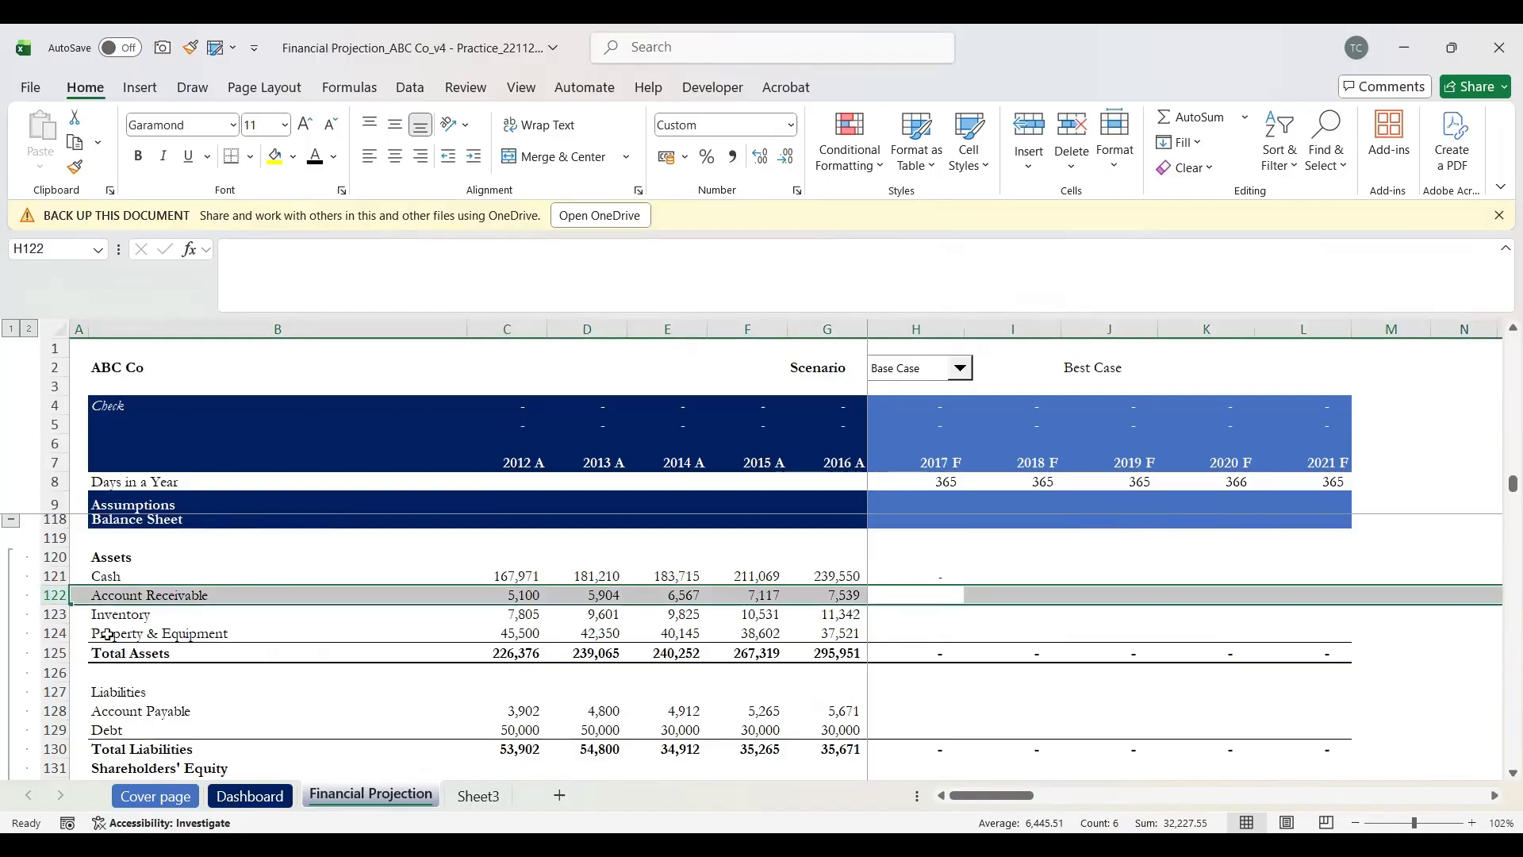
pyautogui.press('Down')
pyautogui.hotkey('shift', 'space')
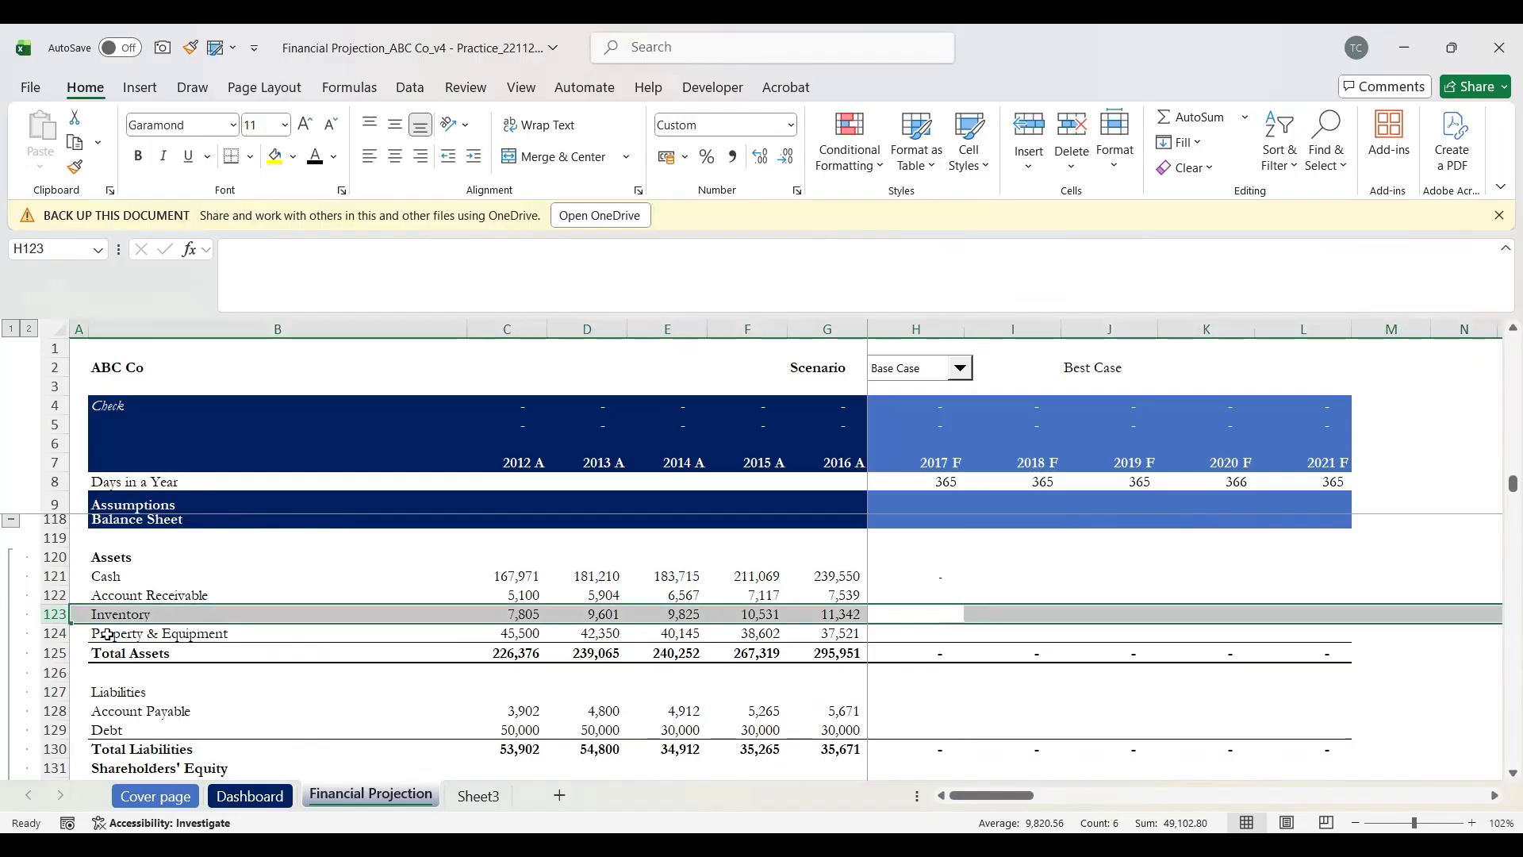
pyautogui.press('Up')
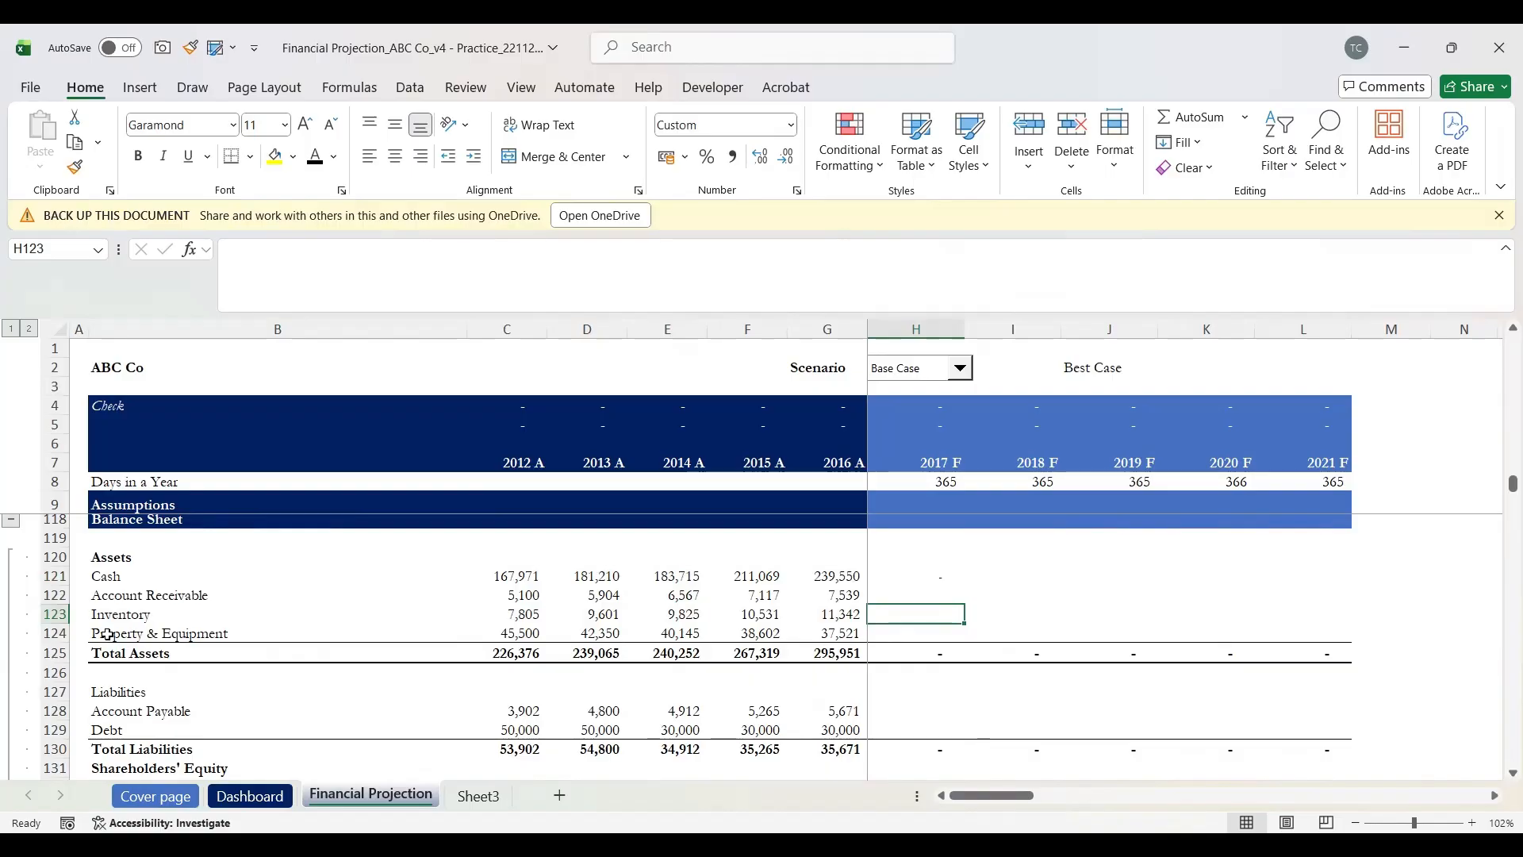
pyautogui.press('Down')
pyautogui.press('Down')
pyautogui.press('Down')
pyautogui.press('Down')
pyautogui.press('Down')
pyautogui.press('Down')
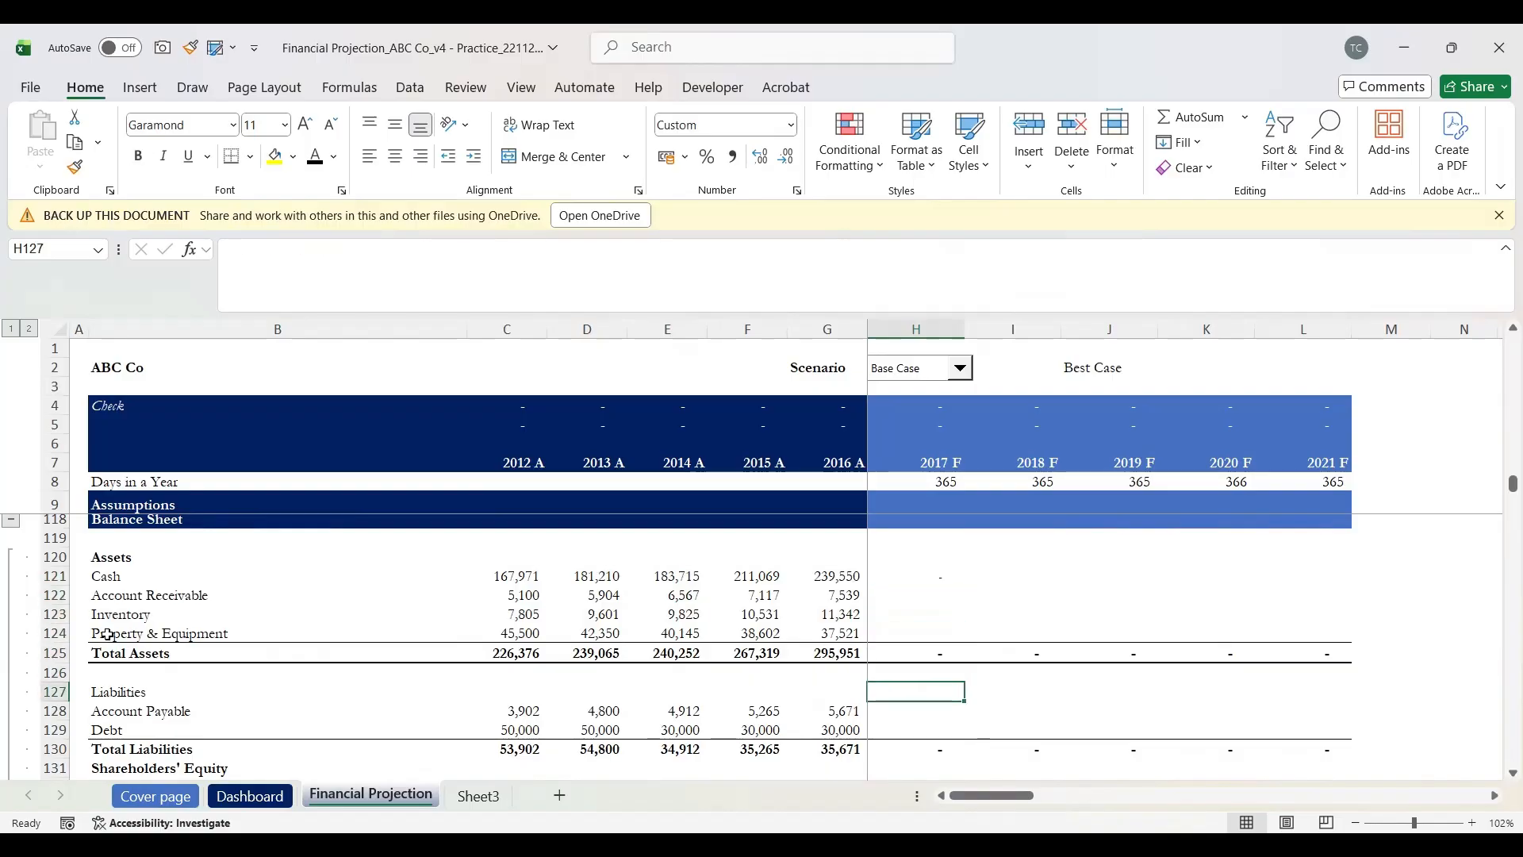
pyautogui.hotkey('shift', 'space')
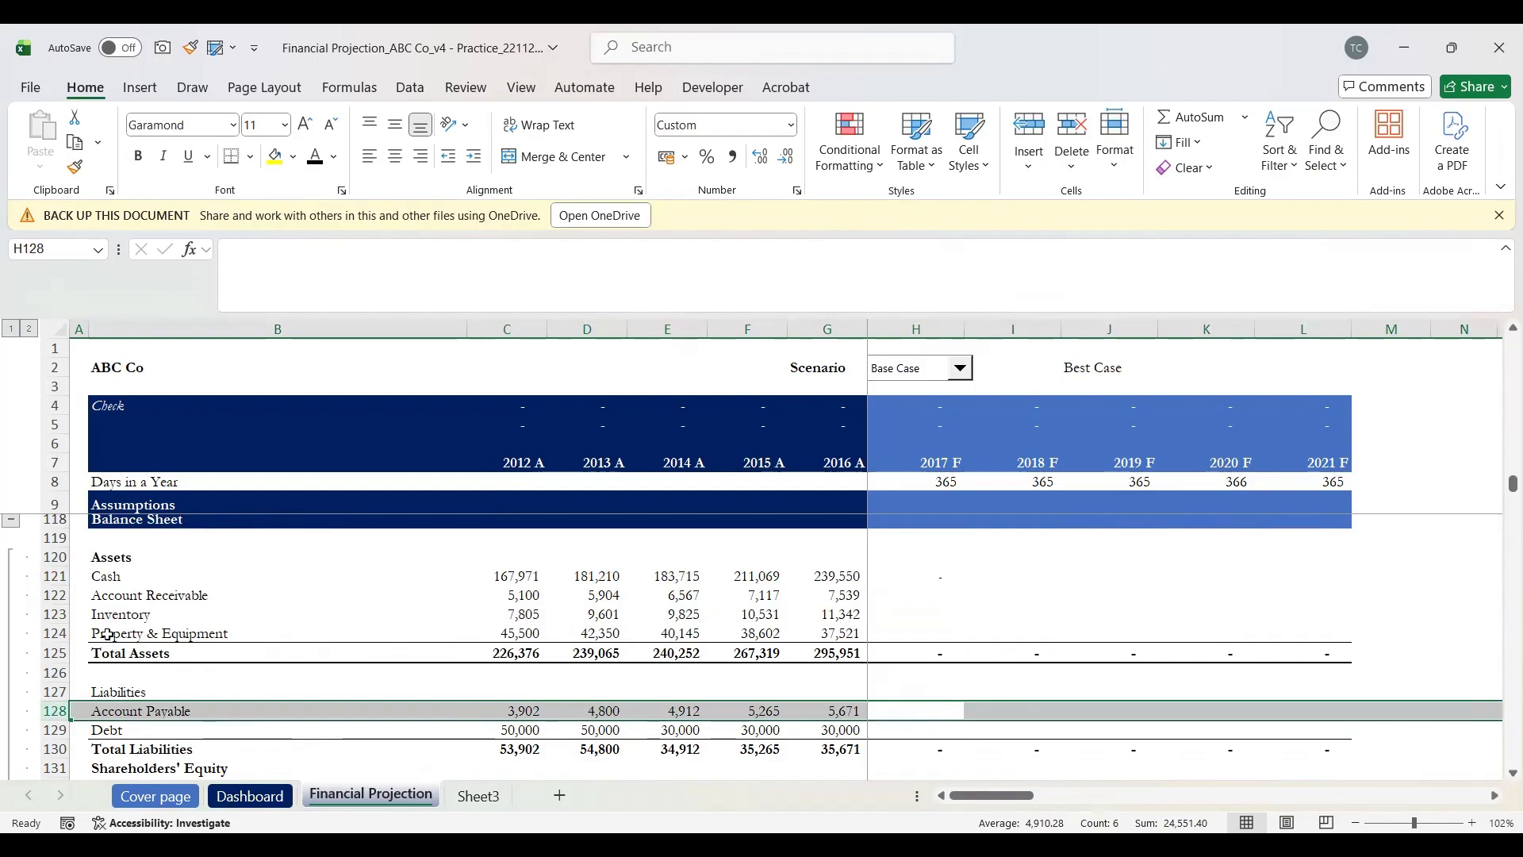
pyautogui.press('Down')
pyautogui.press('Down')
pyautogui.press('Down')
pyautogui.press('Down')
pyautogui.press('Down')
pyautogui.press('Down')
pyautogui.press('Down')
pyautogui.press('Down')
pyautogui.press('Down')
pyautogui.press('Down')
pyautogui.press('Down')
pyautogui.press('Down')
pyautogui.press('Down')
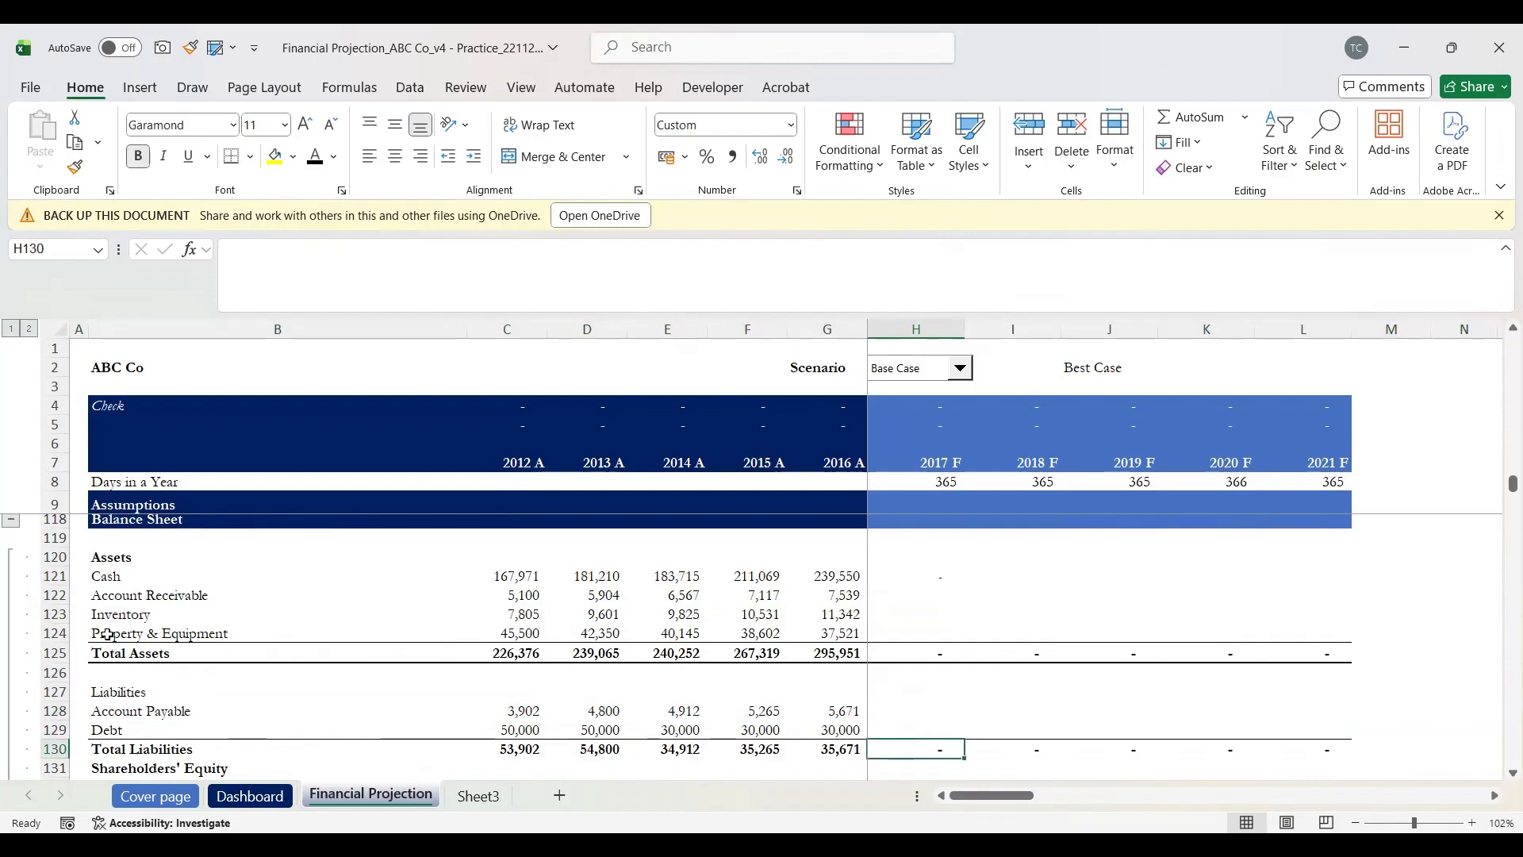
pyautogui.press('Down')
pyautogui.press('Down')
pyautogui.press('Down')
pyautogui.press('Down')
pyautogui.press('Down')
pyautogui.press('Down')
pyautogui.press('Down')
pyautogui.press('Down')
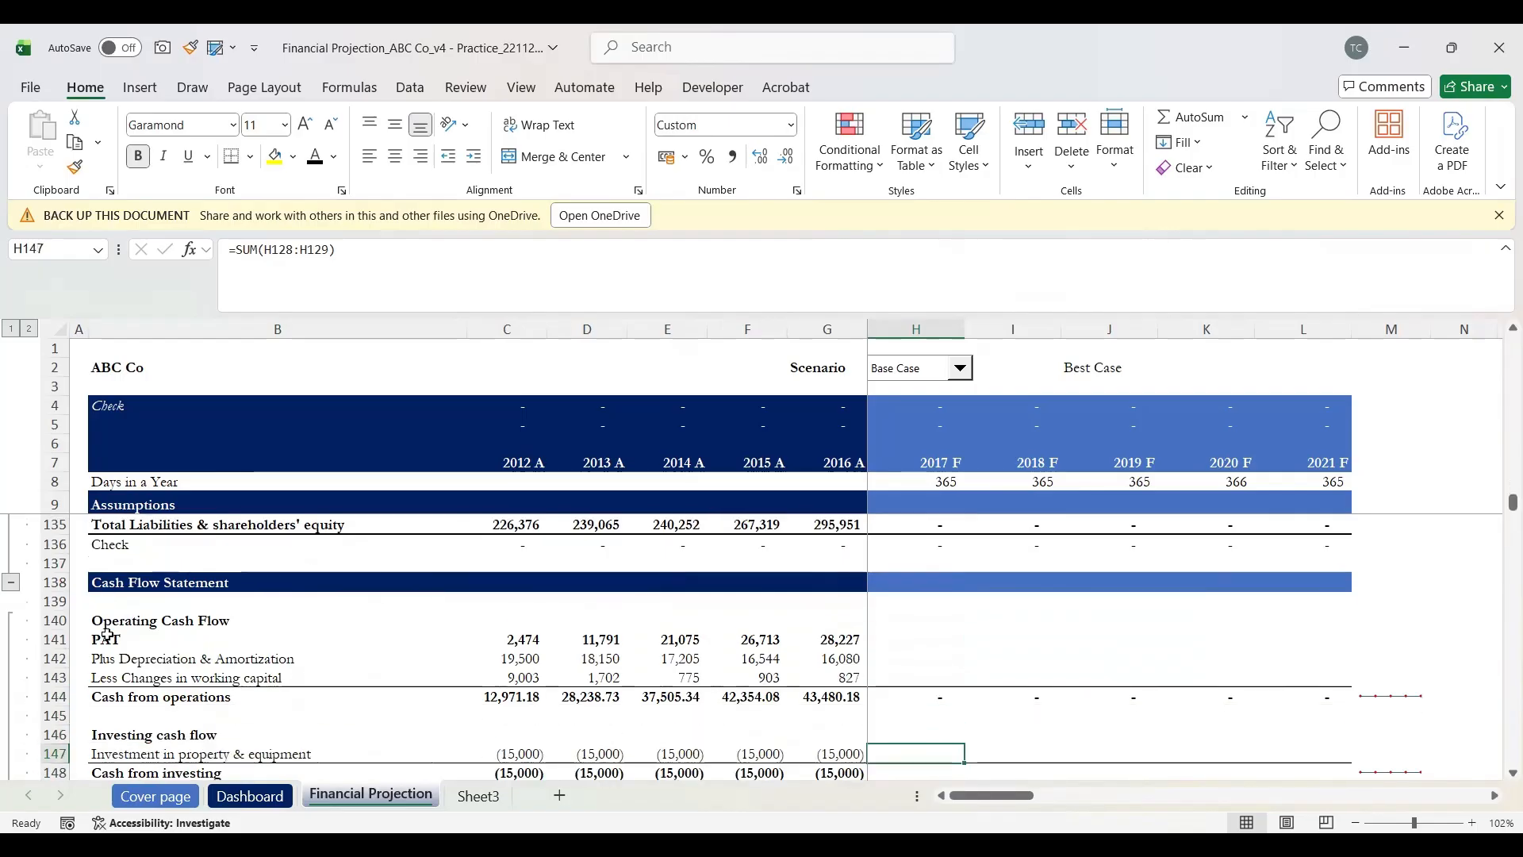
pyautogui.press('Up')
pyautogui.press('Up')
pyautogui.press('Up')
pyautogui.scroll(-7, 107, 636)
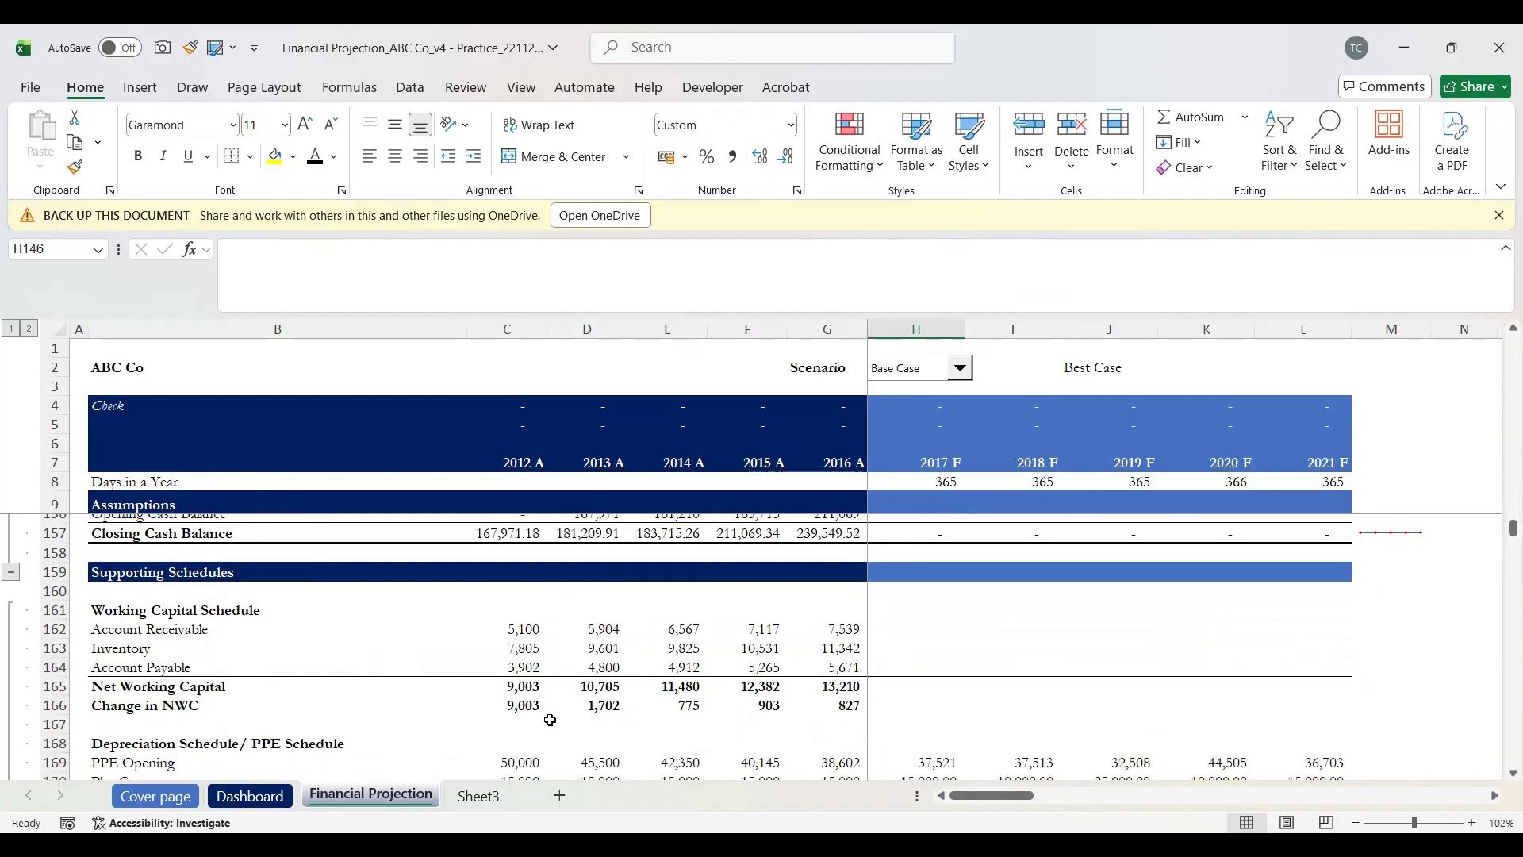
pyautogui.click(107, 610)
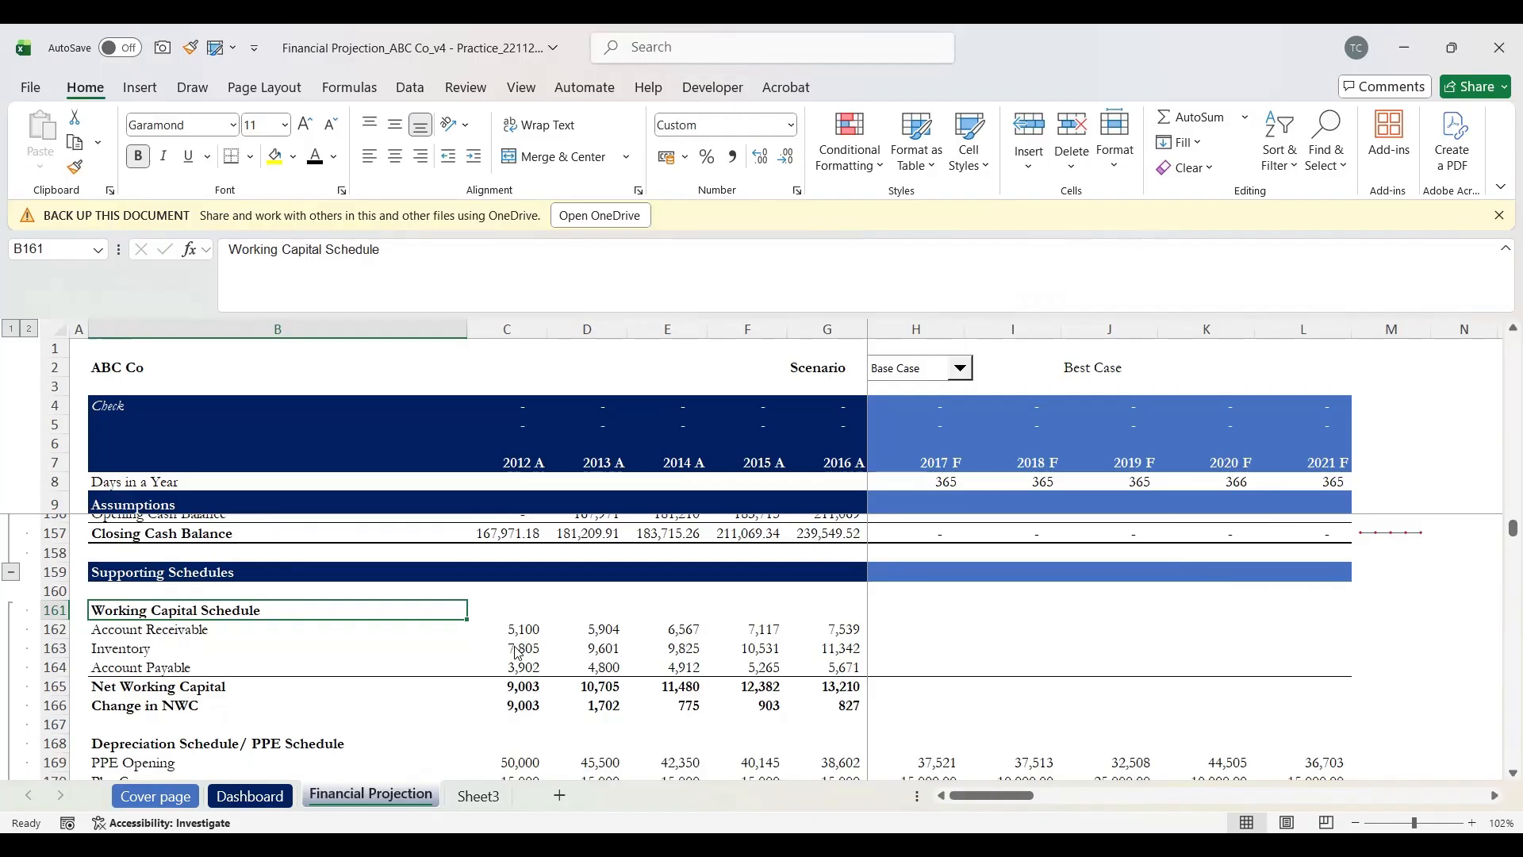
pyautogui.hotkey('alt', 'Tab')
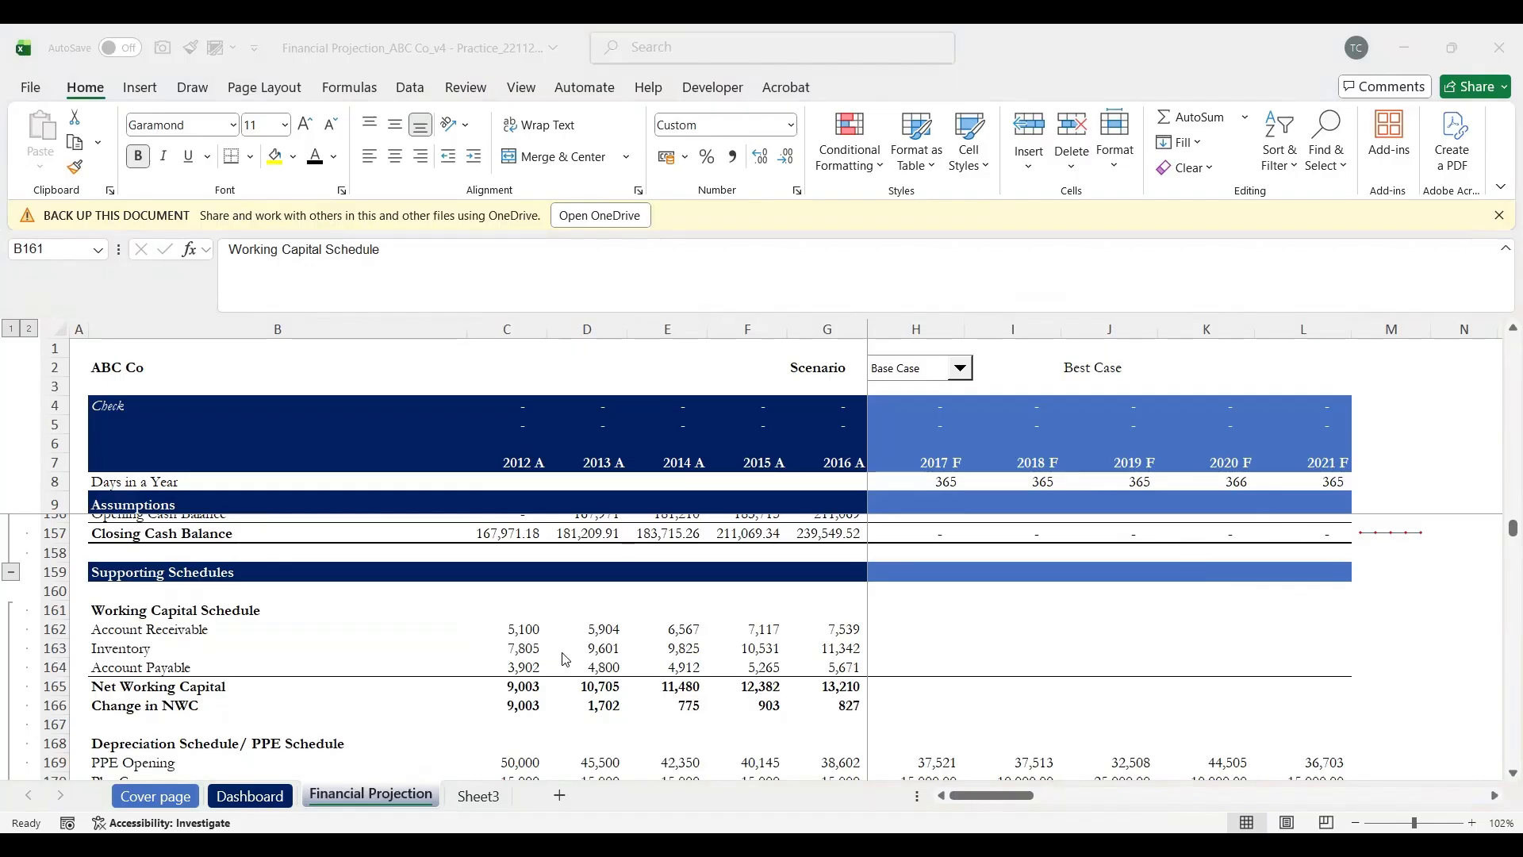
pyautogui.scroll(1, 862, 593)
pyautogui.scroll(-1, 862, 592)
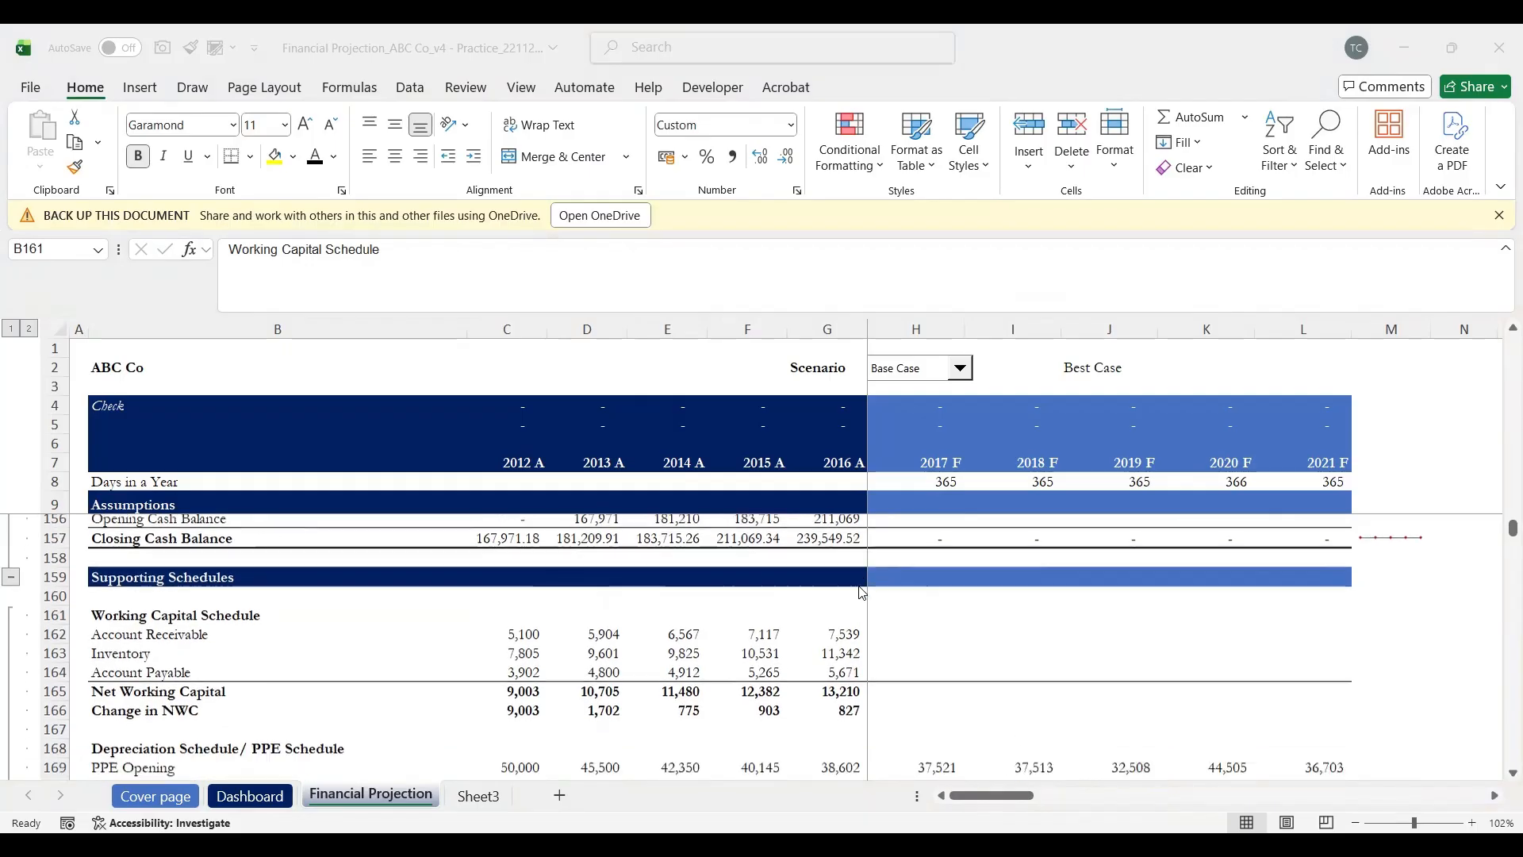
pyautogui.click(379, 621)
pyautogui.press('Up')
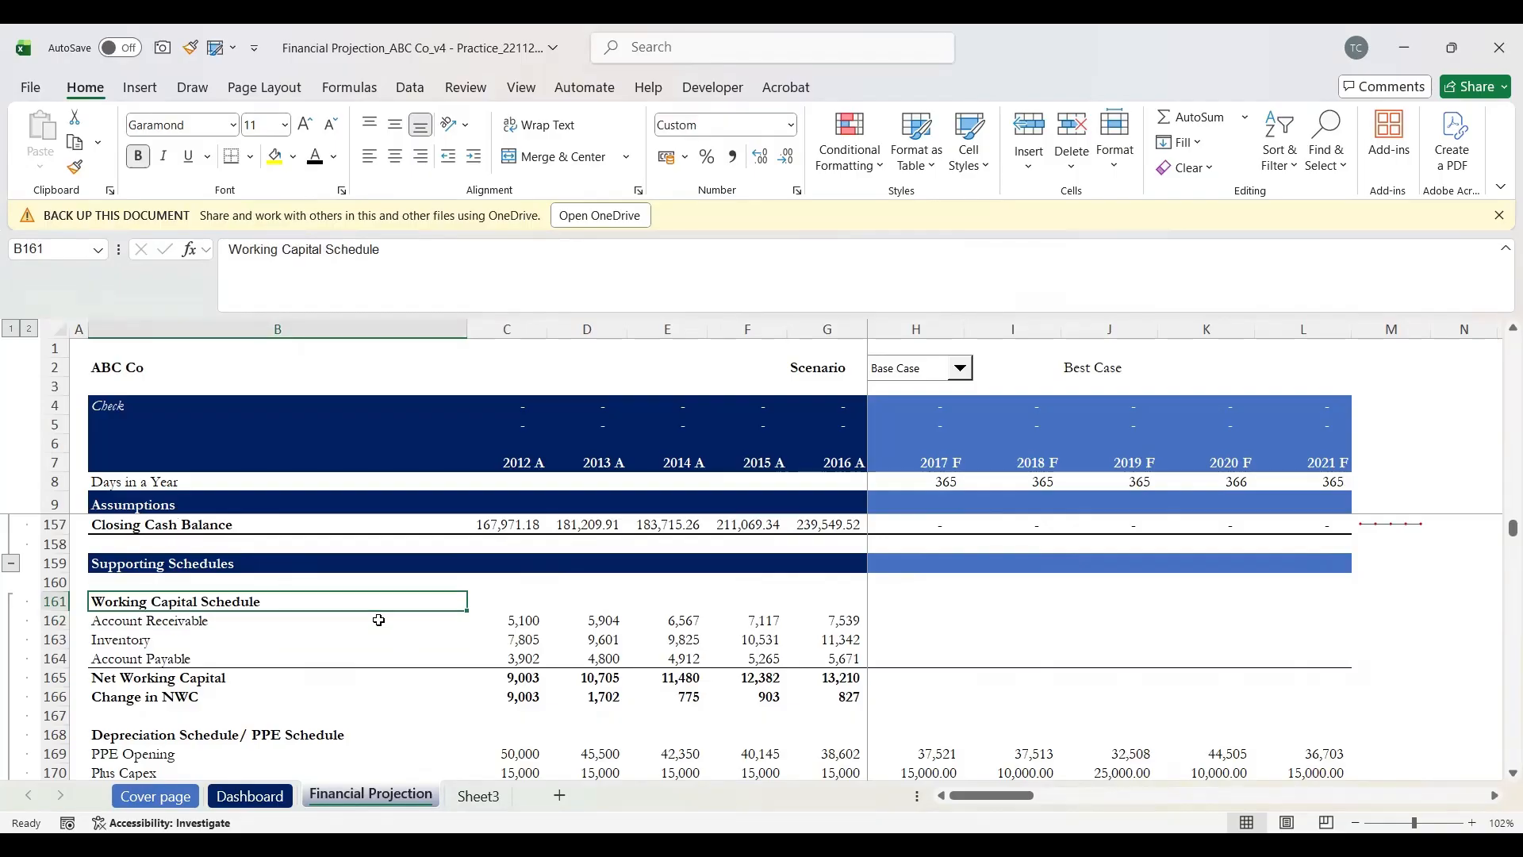
pyautogui.click(379, 620)
pyautogui.press('Right')
pyautogui.press('Right')
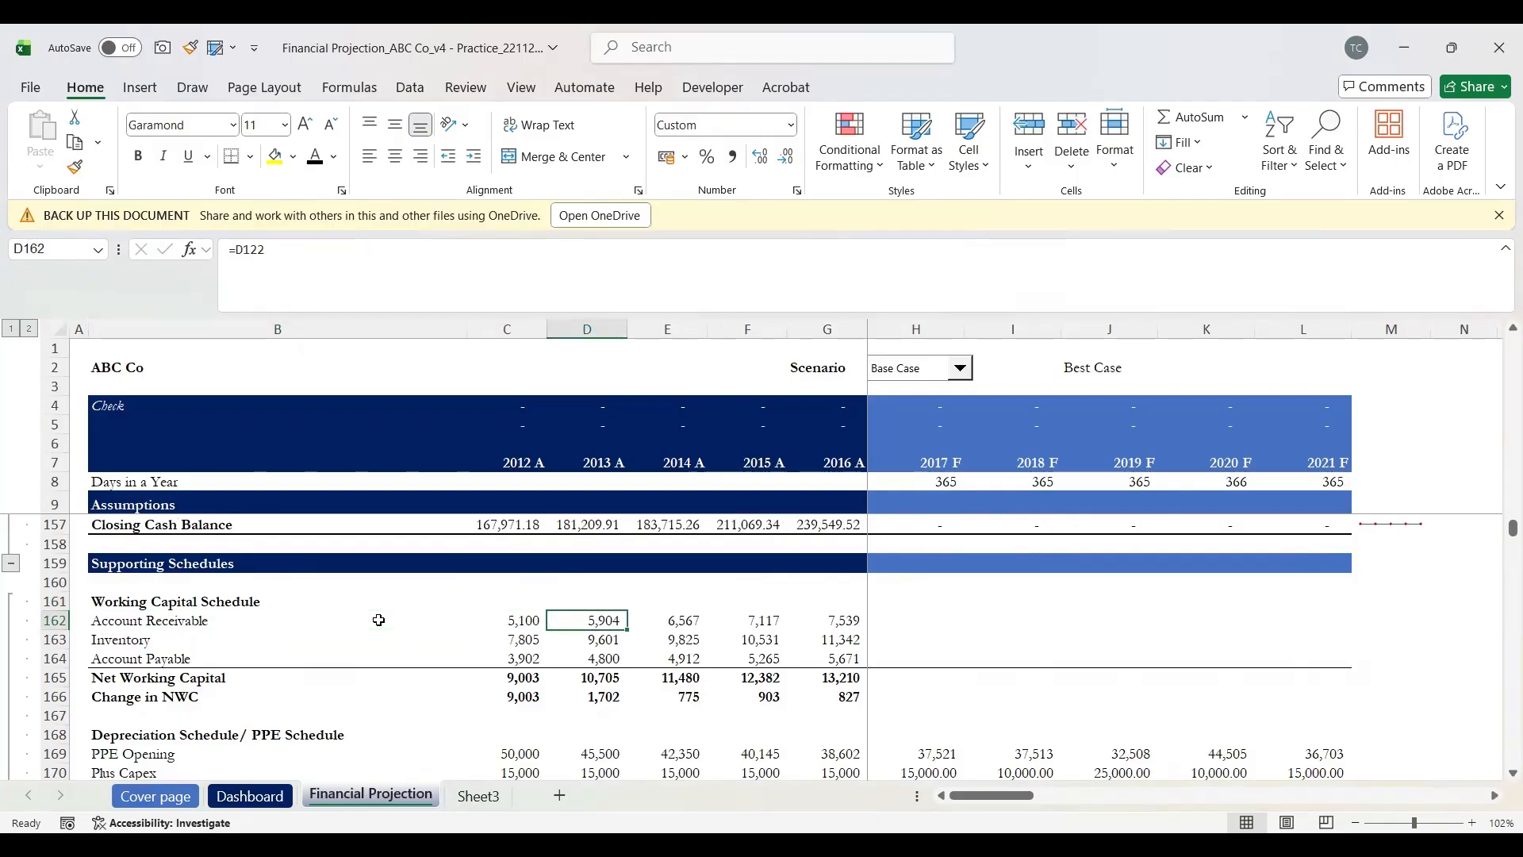
pyautogui.press('Left')
pyautogui.press('Right')
pyautogui.press('Right')
pyautogui.press('Right')
pyautogui.press('Right')
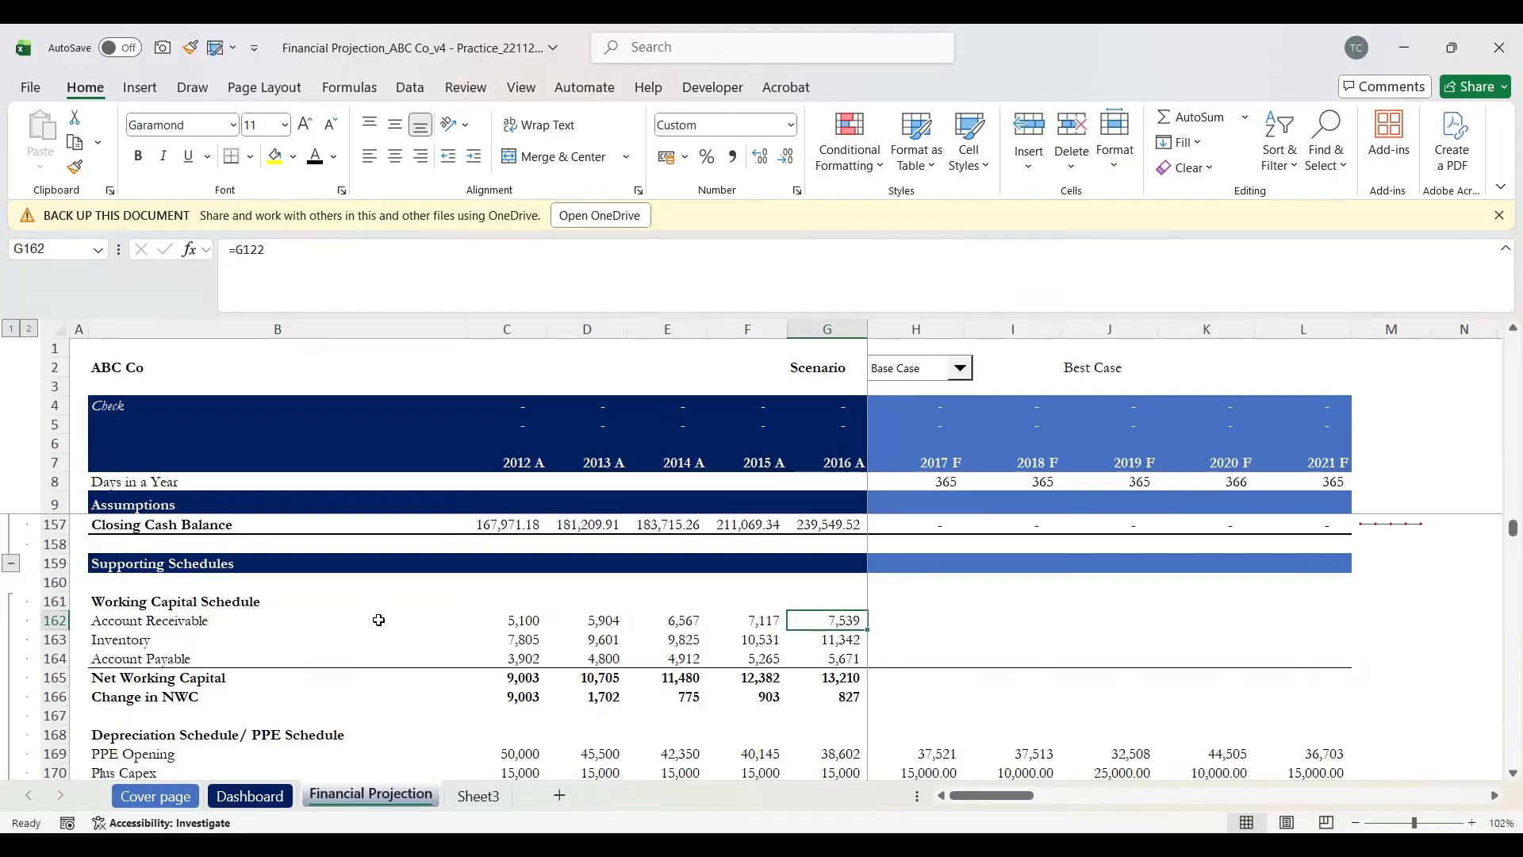
pyautogui.press('Right')
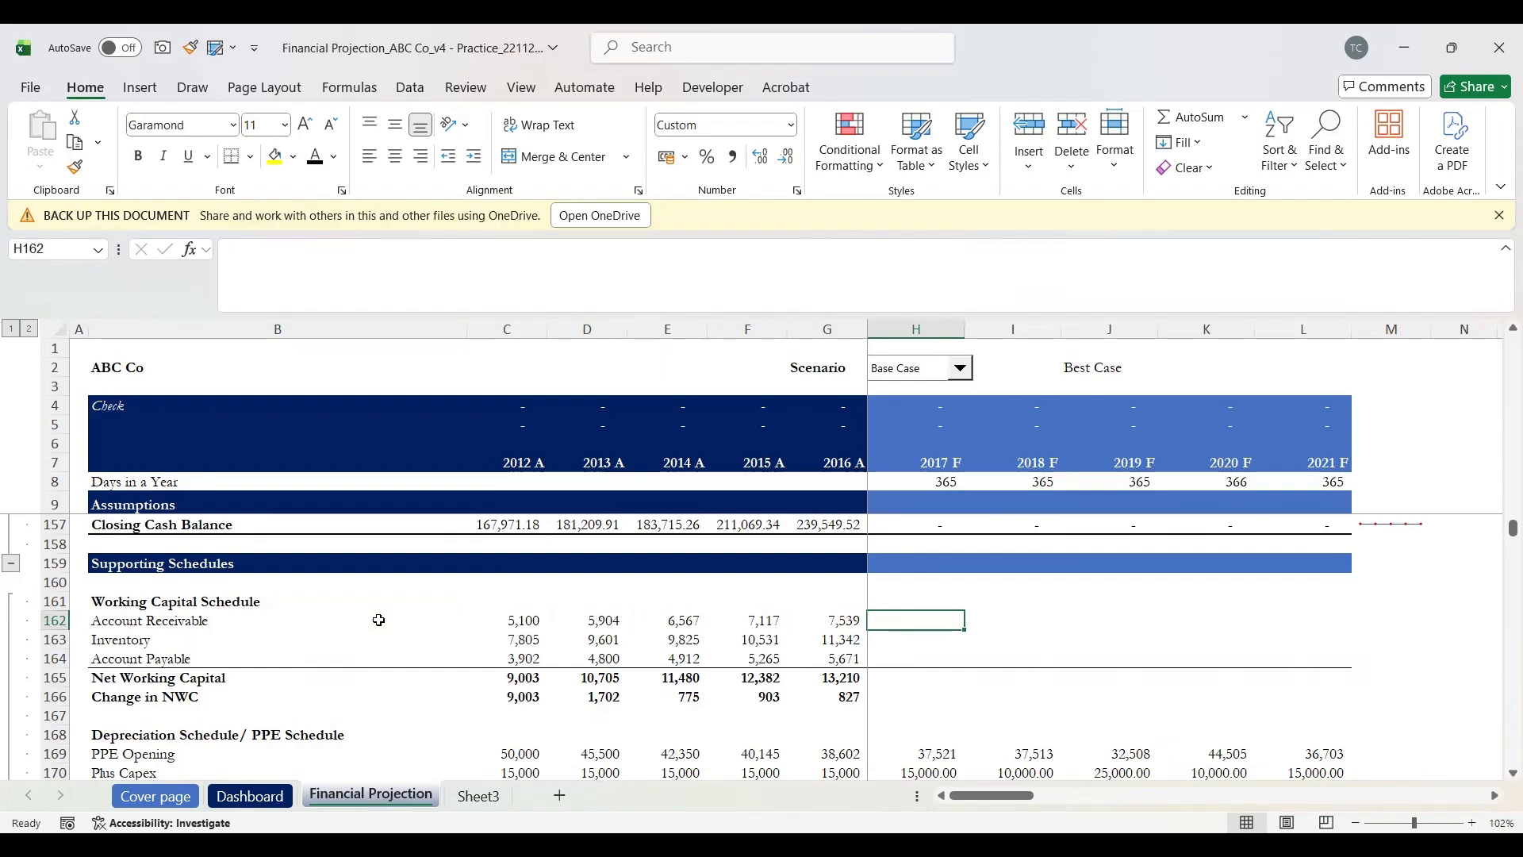
pyautogui.press('Up')
pyautogui.press('Down')
pyautogui.press('Up')
pyautogui.press('Up')
pyautogui.press('Up')
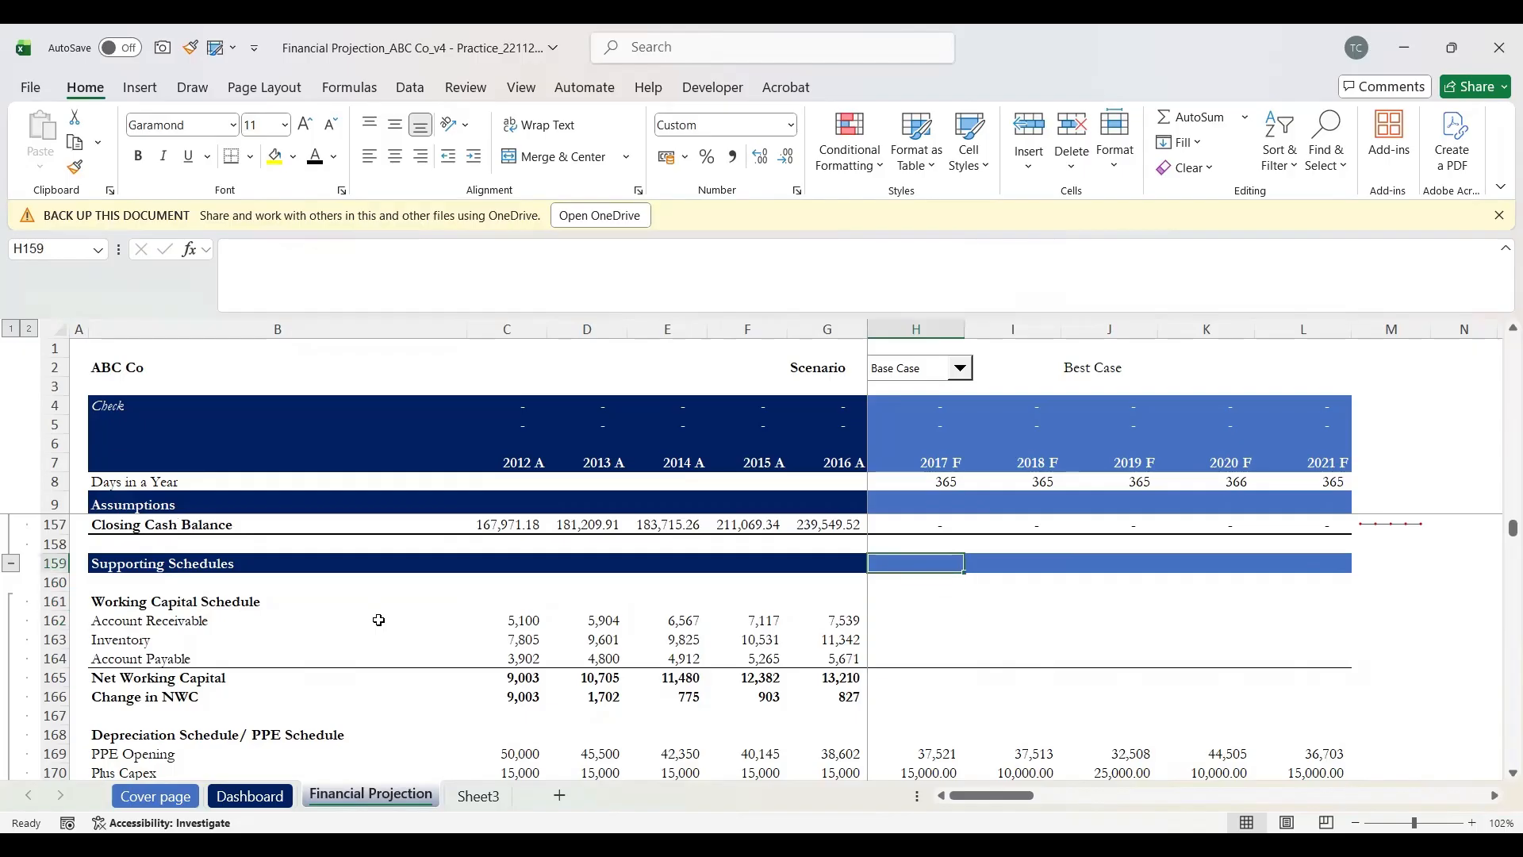
pyautogui.press('Up')
pyautogui.press('Up')
pyautogui.press('Up')
pyautogui.press('Up')
pyautogui.press('Up')
pyautogui.press('Up')
pyautogui.press('Up')
pyautogui.press('Up')
pyautogui.press('Up')
pyautogui.press('Up')
pyautogui.press('Up')
pyautogui.press('Up')
pyautogui.press('Up')
pyautogui.press('Up')
pyautogui.press('Up')
pyautogui.press('Up')
pyautogui.press('Up')
pyautogui.press('Up')
pyautogui.press('Up')
pyautogui.press('Up')
pyautogui.press('Up')
pyautogui.press('Up')
pyautogui.press('Up')
pyautogui.press('Up')
pyautogui.press('Up')
pyautogui.press('Up')
pyautogui.press('Up')
pyautogui.press('Up')
pyautogui.press('Up')
pyautogui.press('Up')
pyautogui.press('Up')
pyautogui.press('Up')
pyautogui.press('Up')
pyautogui.press('Up')
pyautogui.press('Up')
pyautogui.press('Up')
pyautogui.press('Up')
pyautogui.press('Up')
pyautogui.press('Up')
pyautogui.press('Up')
pyautogui.scroll(7, 379, 620)
pyautogui.scroll(4, 379, 619)
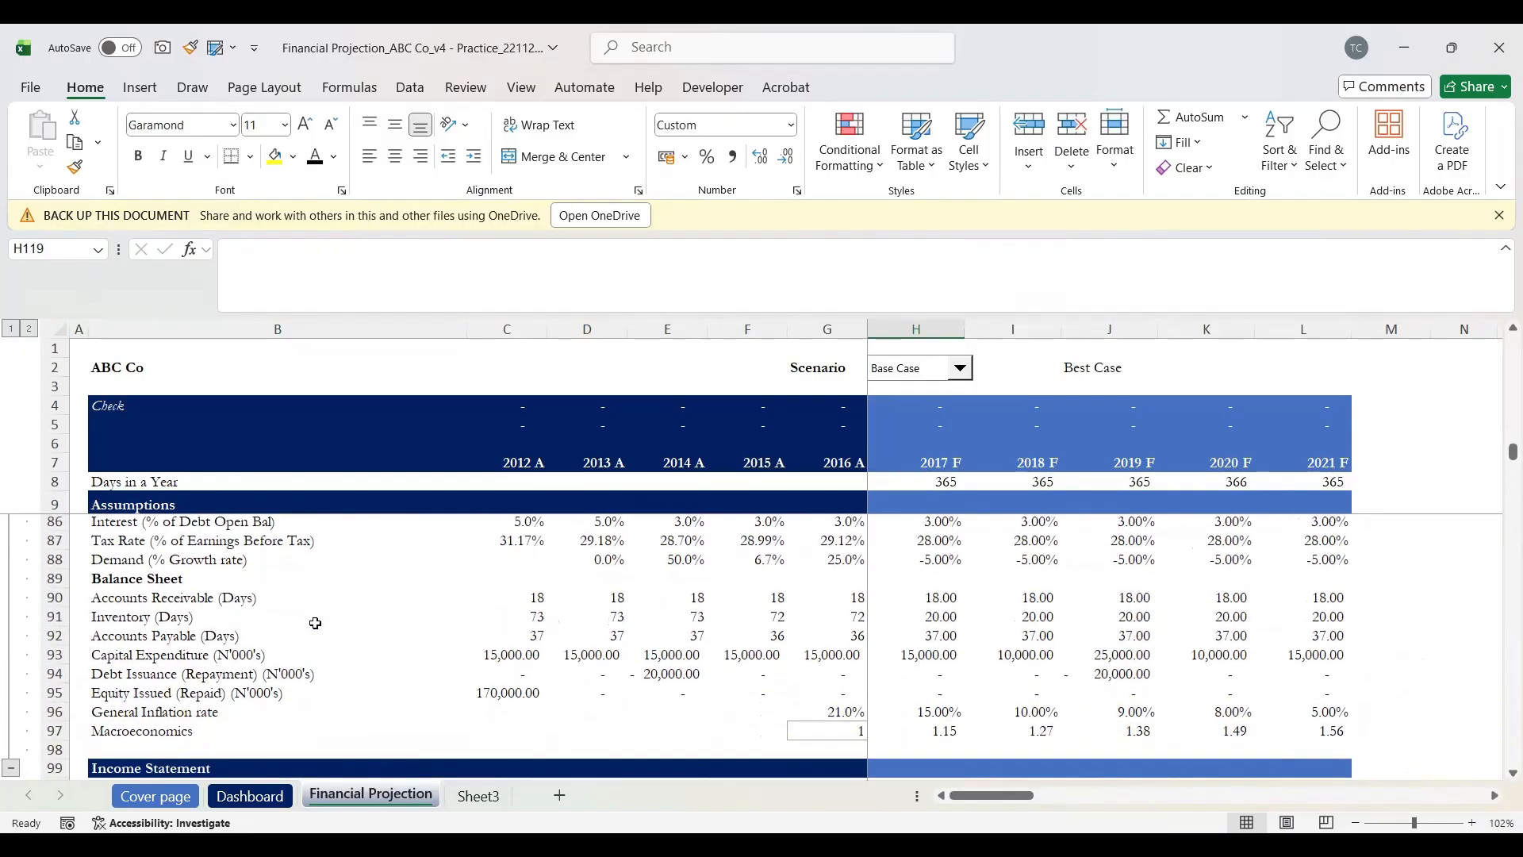
pyautogui.click(114, 624)
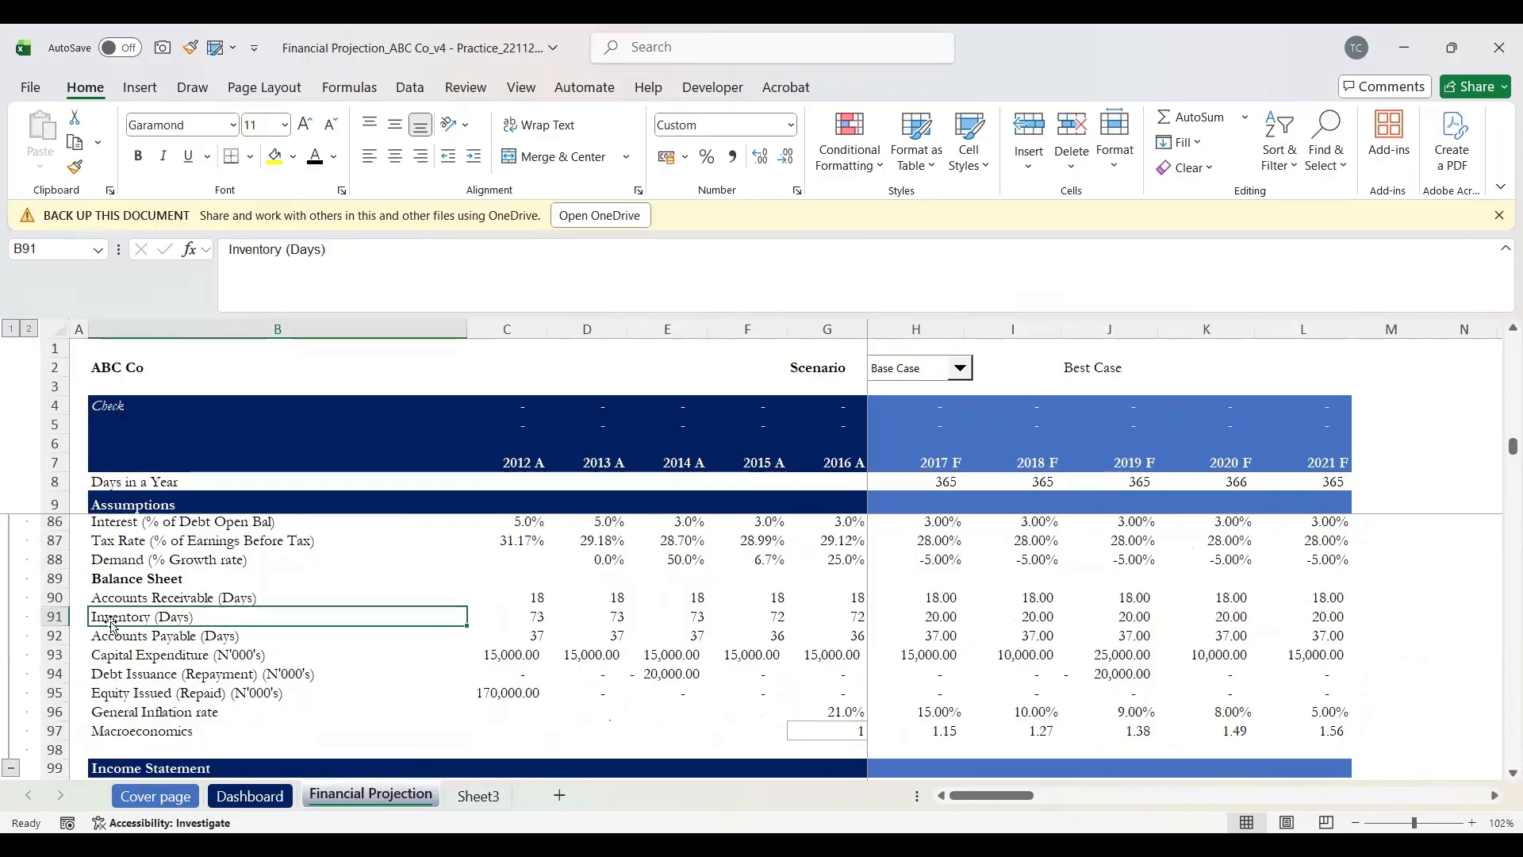
pyautogui.press('Up')
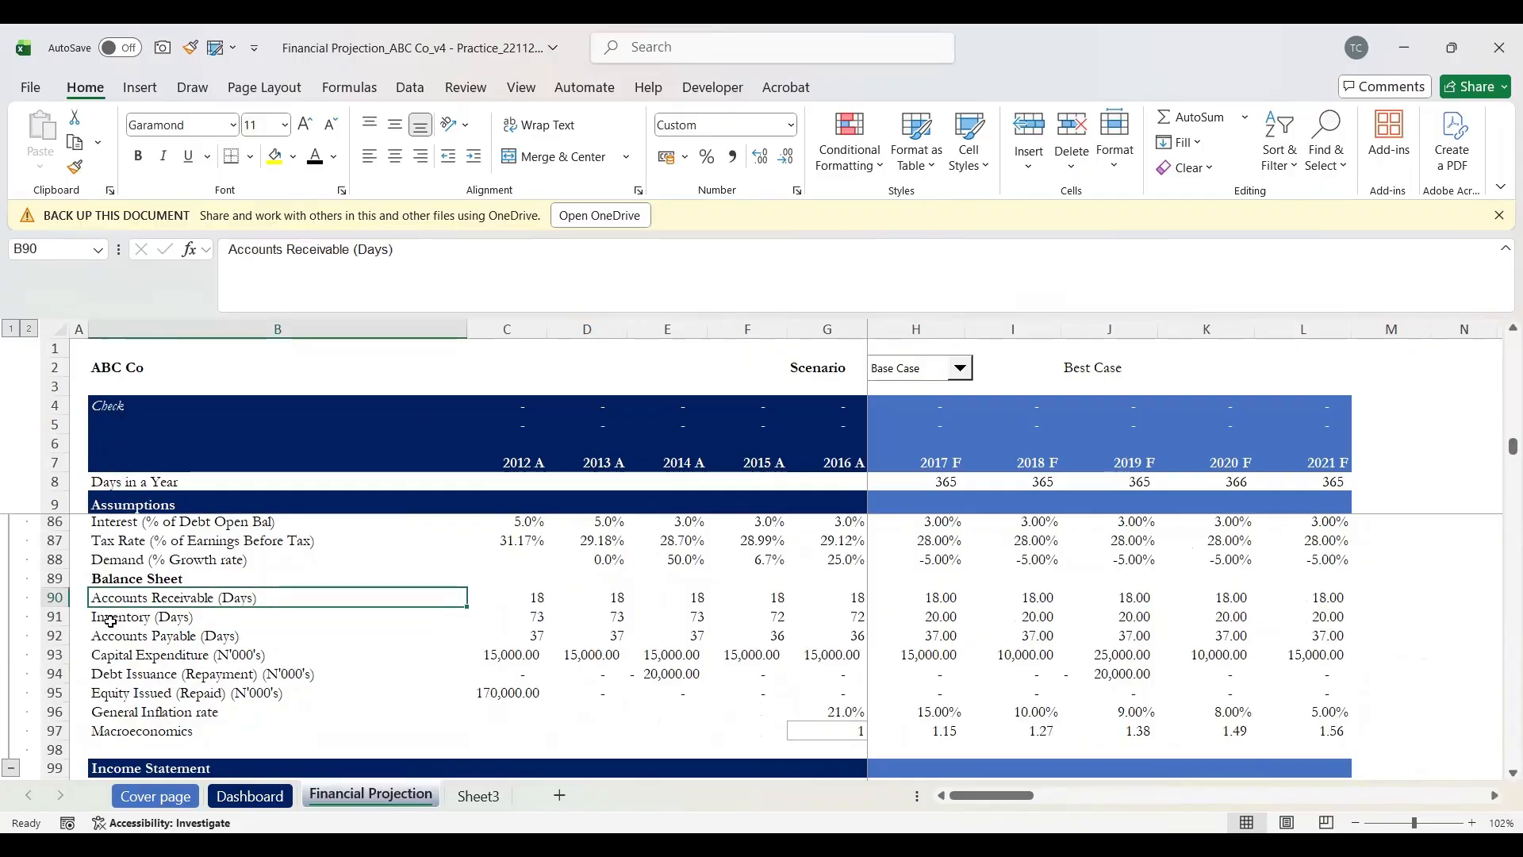
pyautogui.hotkey('shift', 'space')
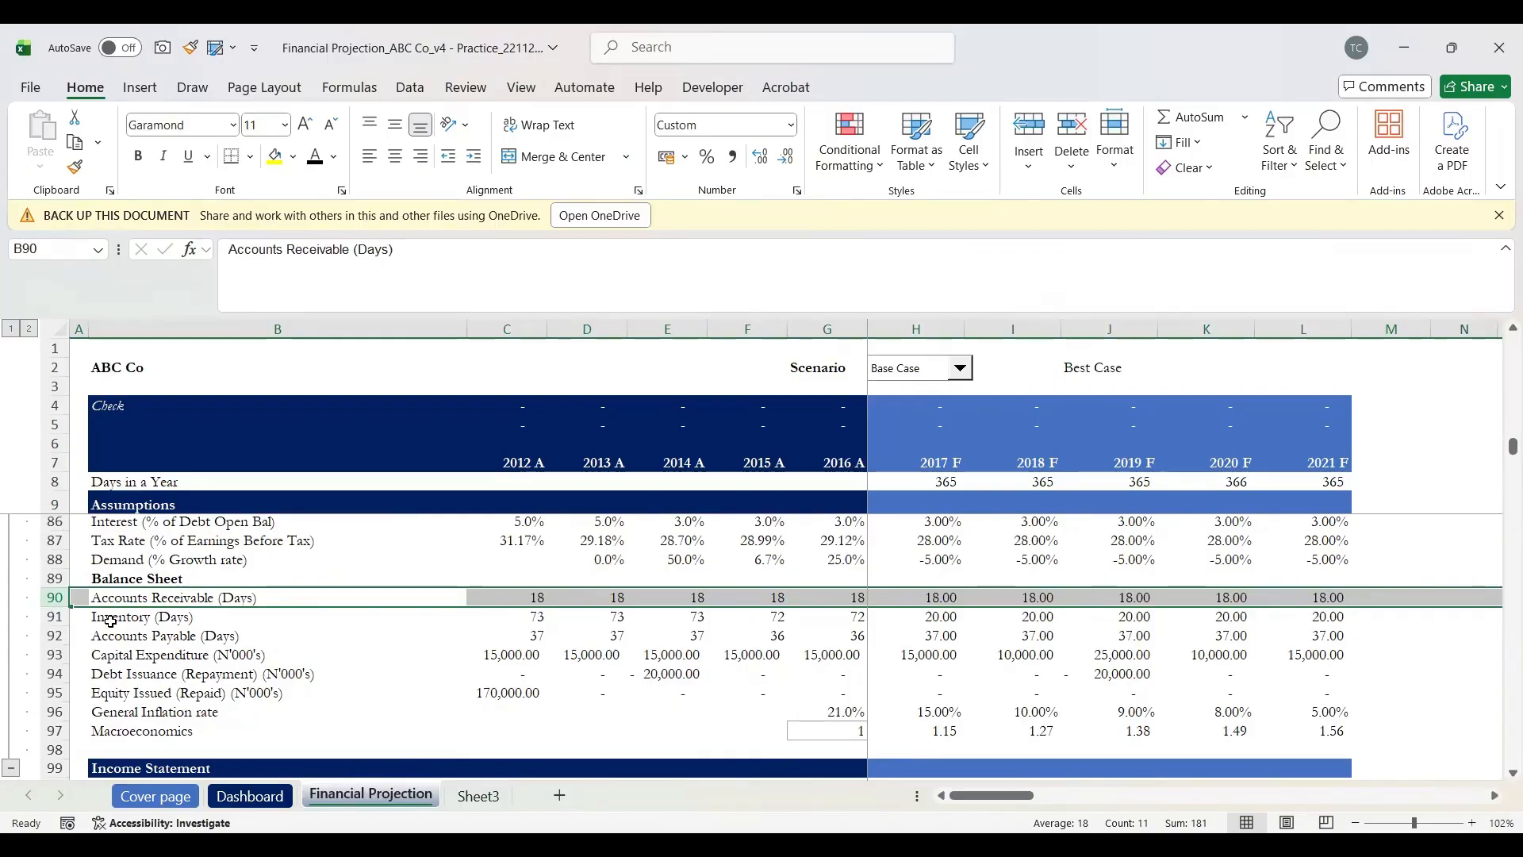
pyautogui.press('Right')
pyautogui.press('Right')
pyautogui.press('Right')
pyautogui.press('Right')
pyautogui.press('Right')
pyautogui.press('Right')
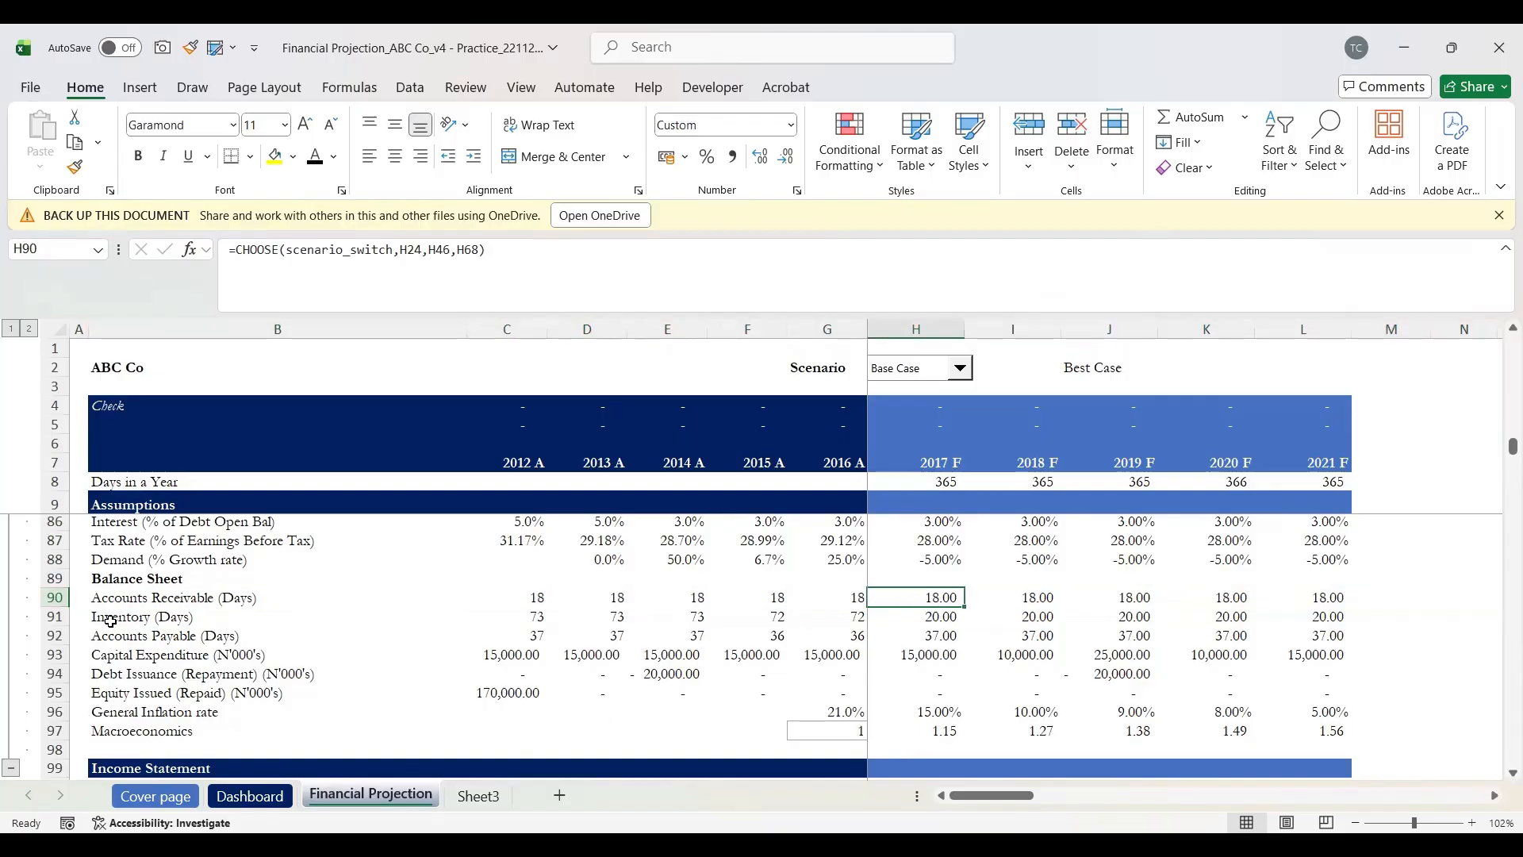
pyautogui.hotkey('shift', 'space')
pyautogui.press('Down')
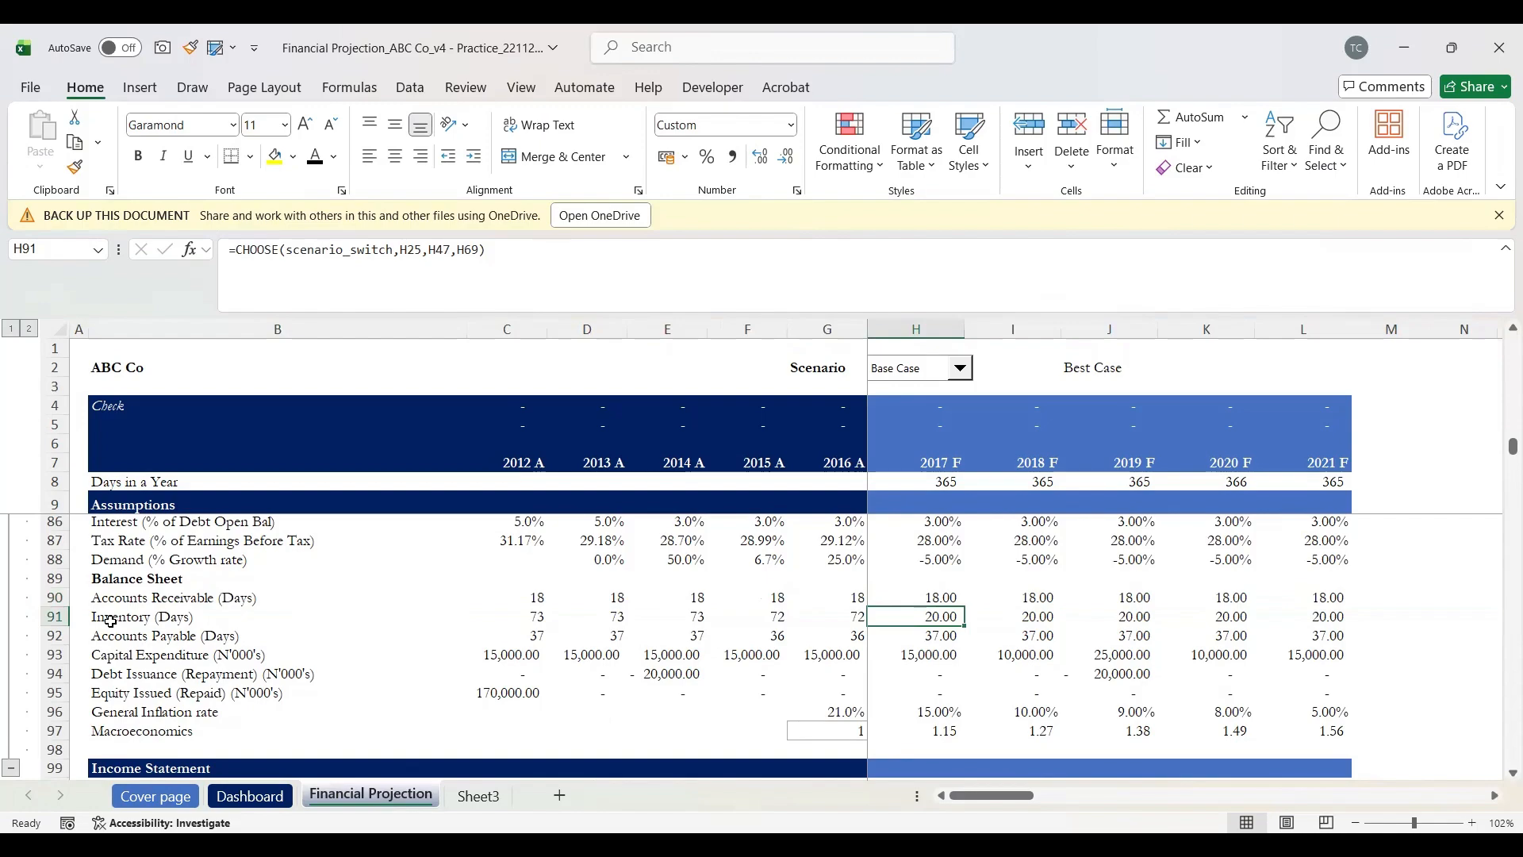
pyautogui.hotkey('shift', 'space')
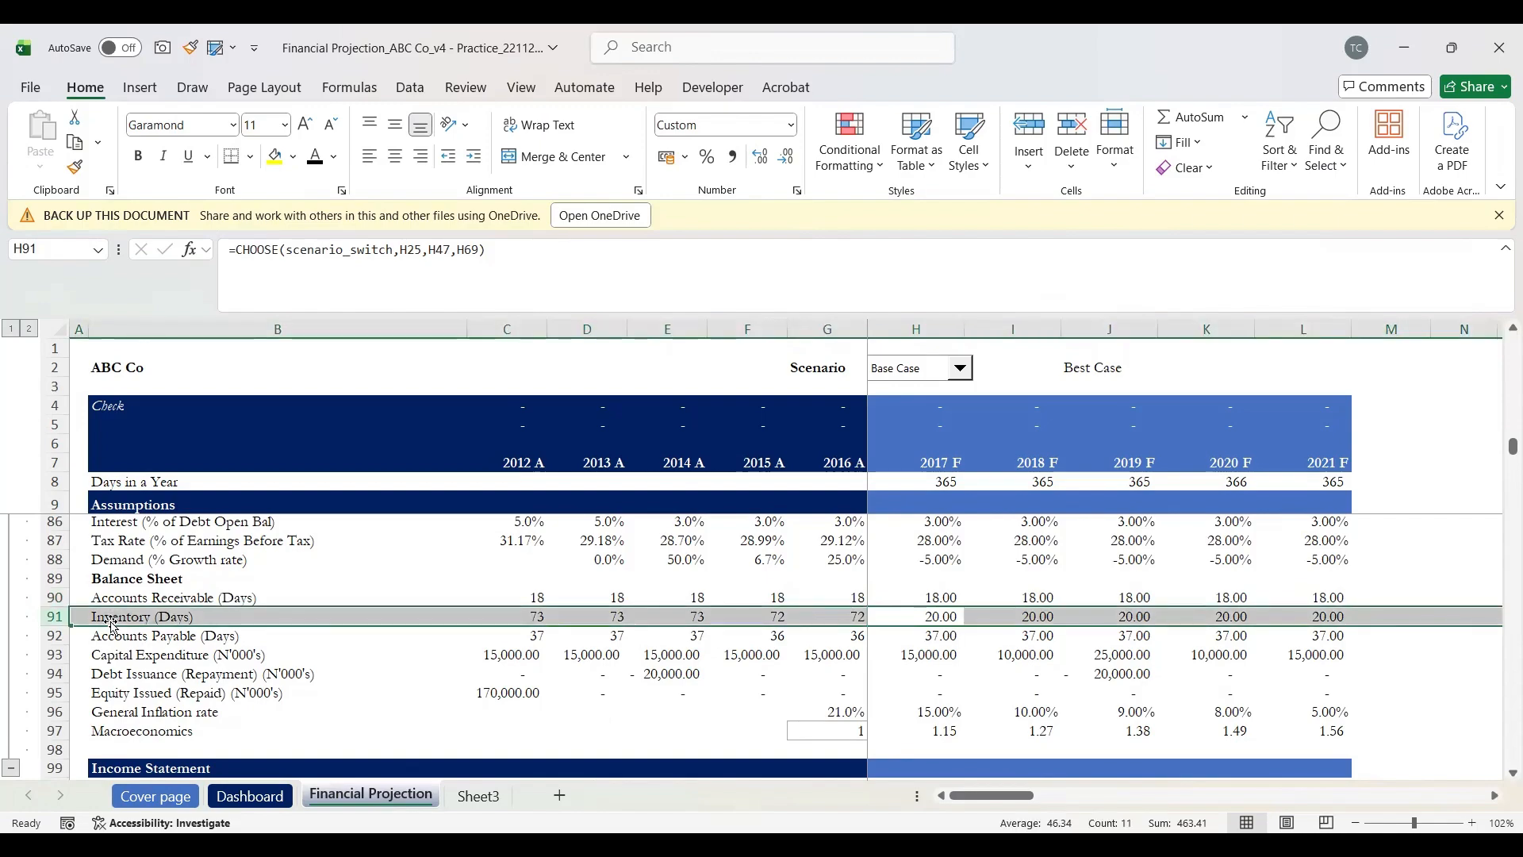
pyautogui.press('Right')
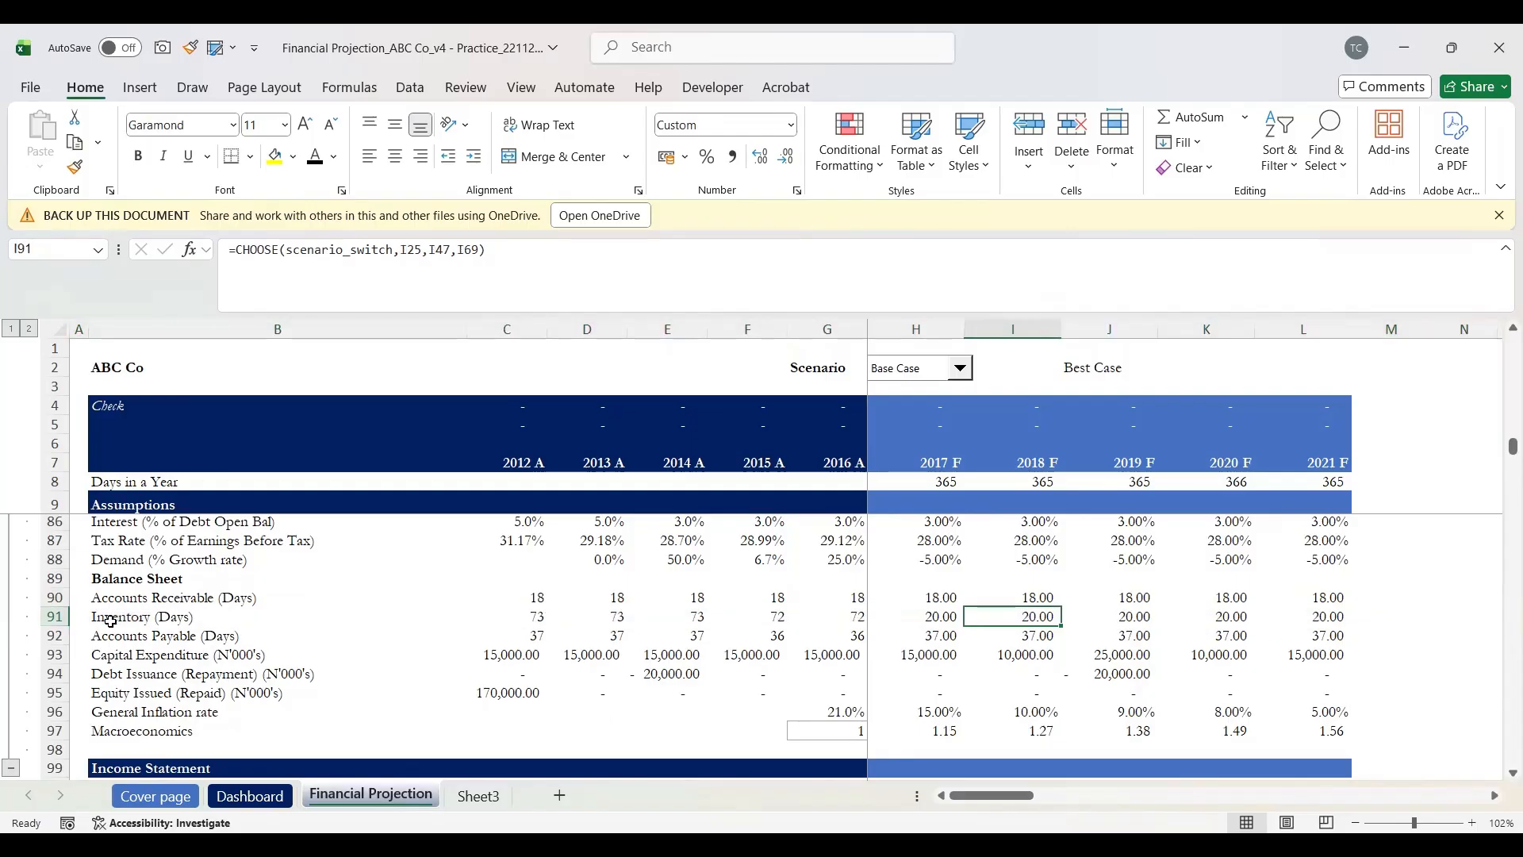
pyautogui.press('Left')
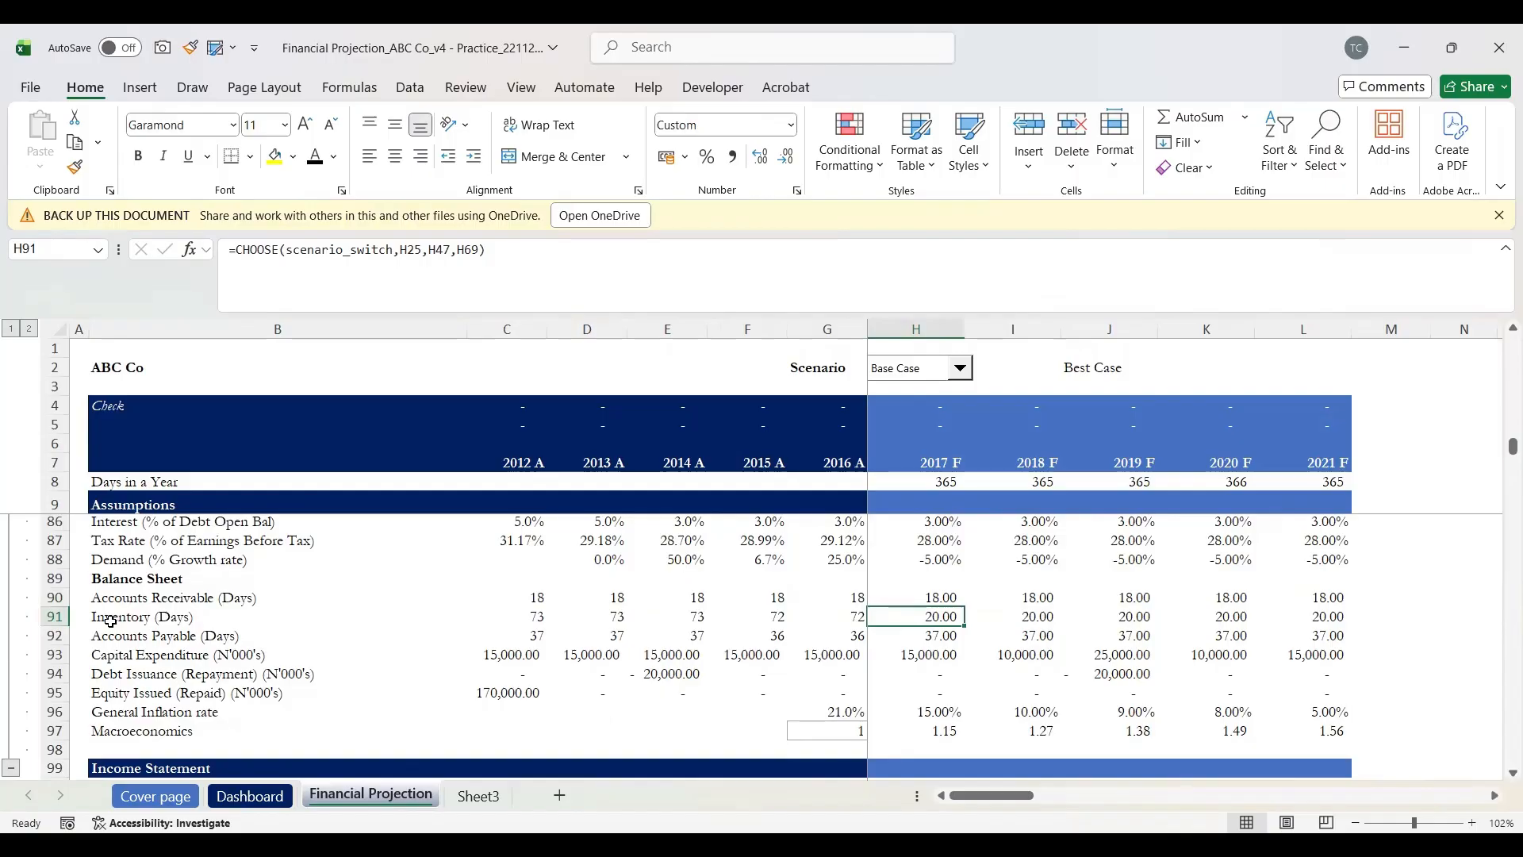
pyautogui.press('Down')
pyautogui.hotkey('shift', 'space')
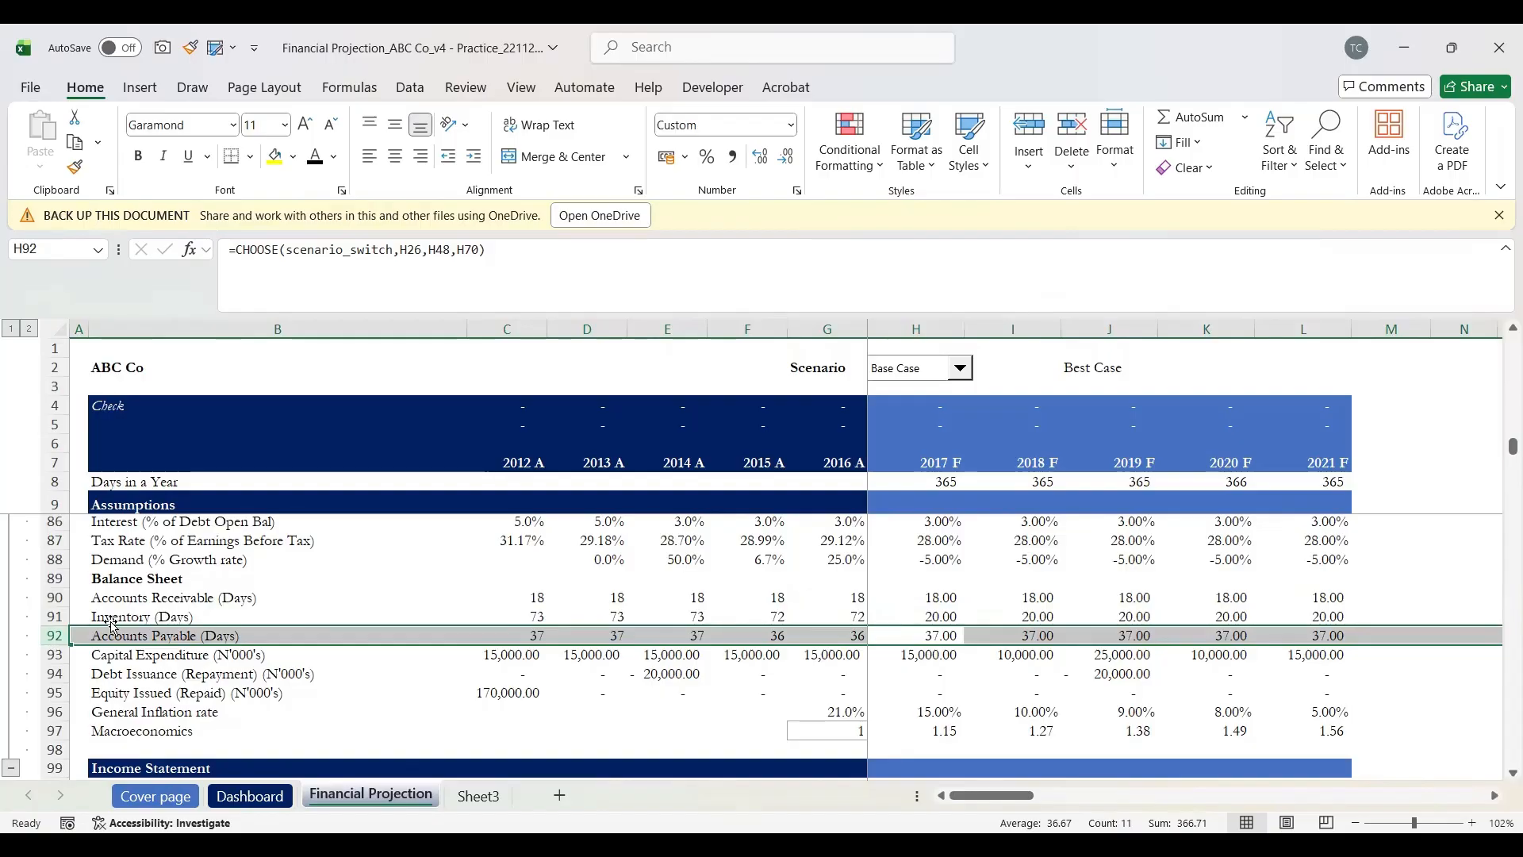
pyautogui.press('Right')
pyautogui.press('Left')
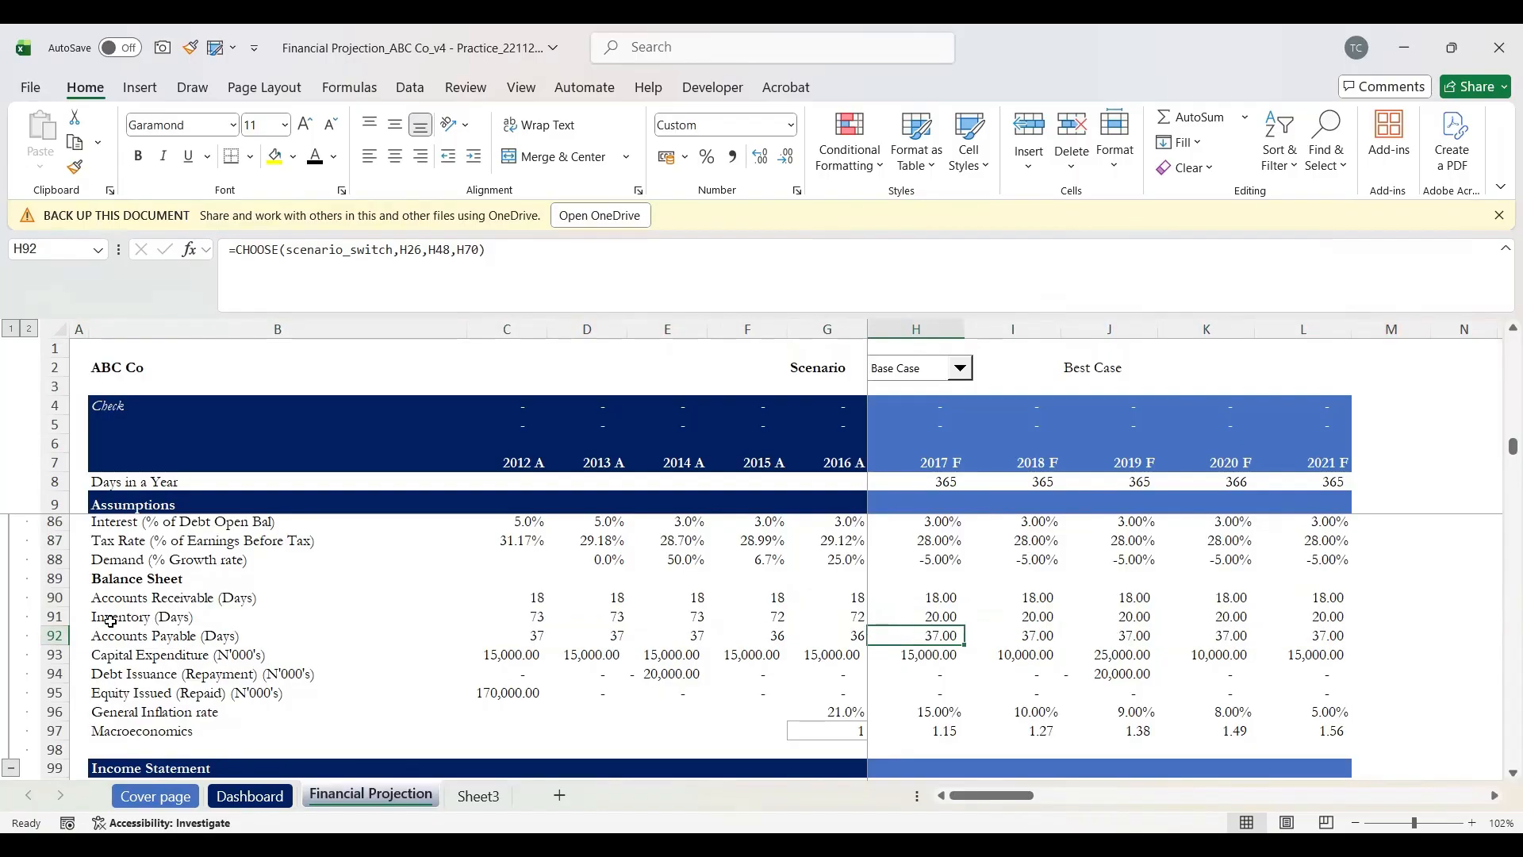
pyautogui.hotkey('shift', 'space')
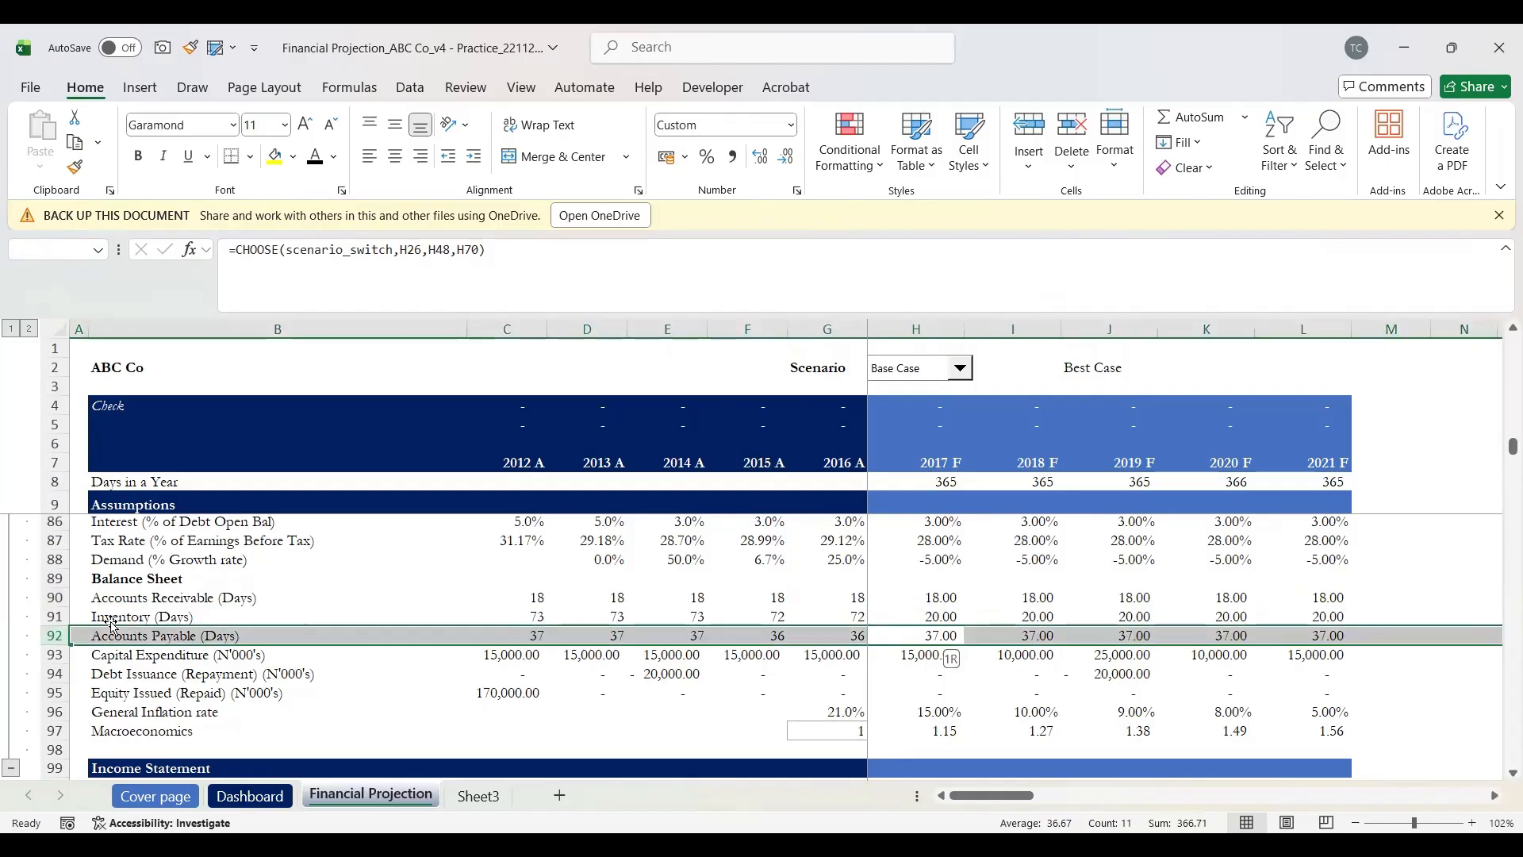
pyautogui.press('Up')
pyautogui.press('Up')
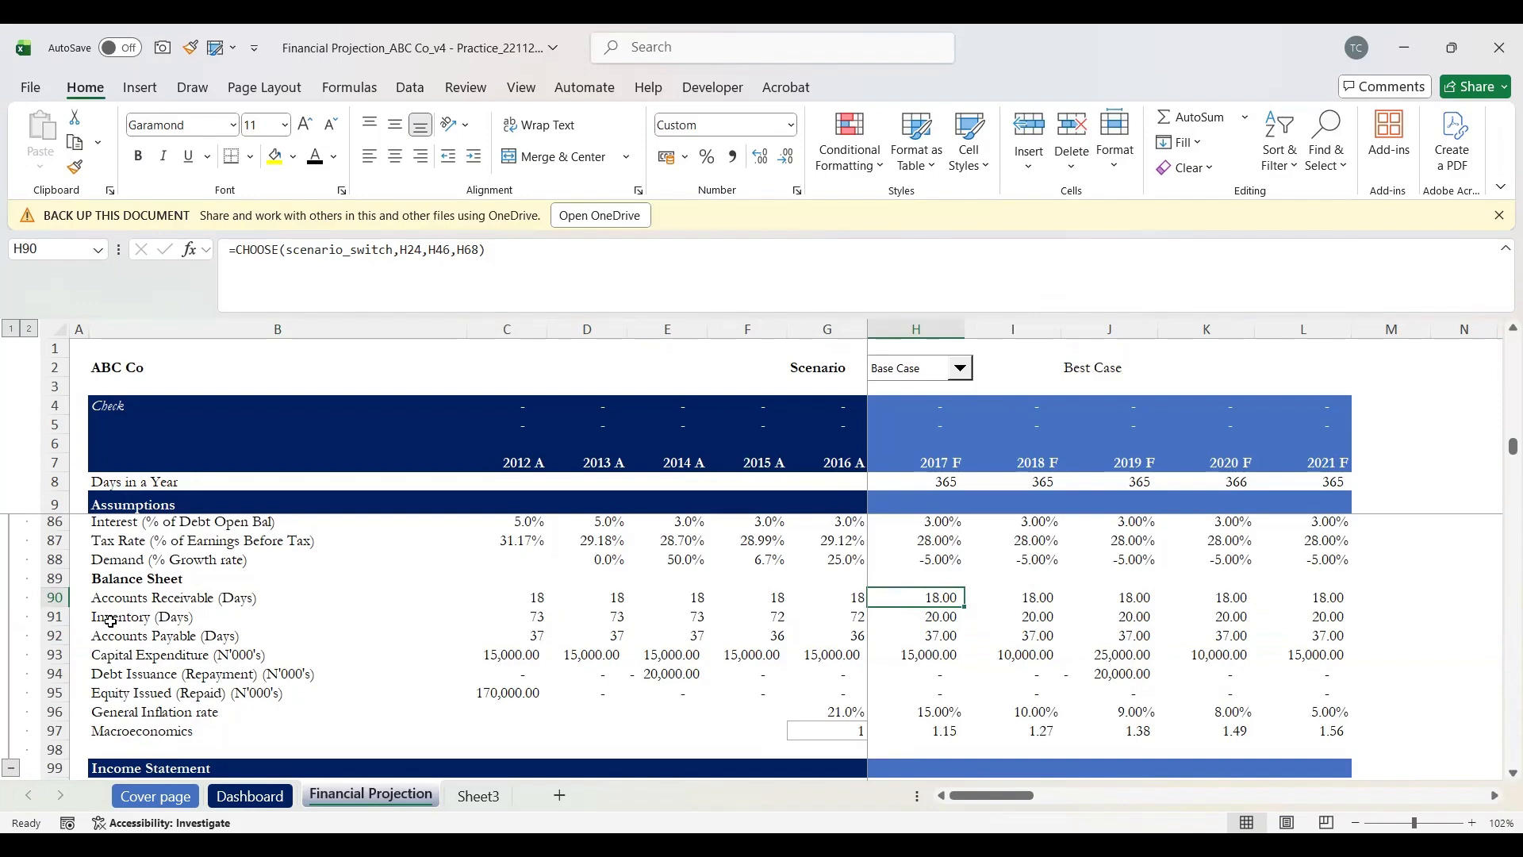
pyautogui.hotkey('shift', 'space')
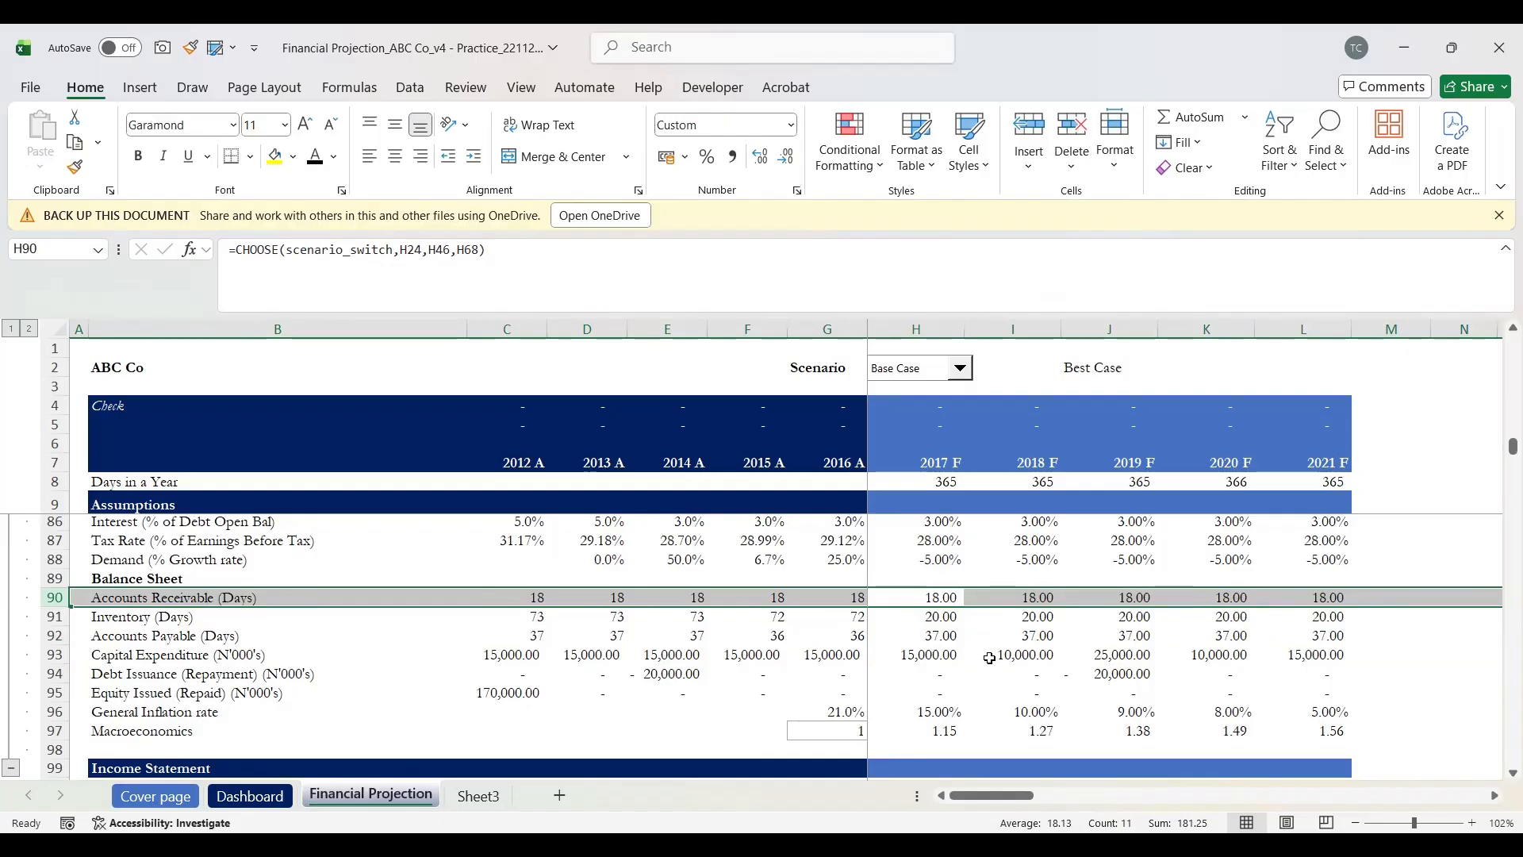
pyautogui.click(934, 618)
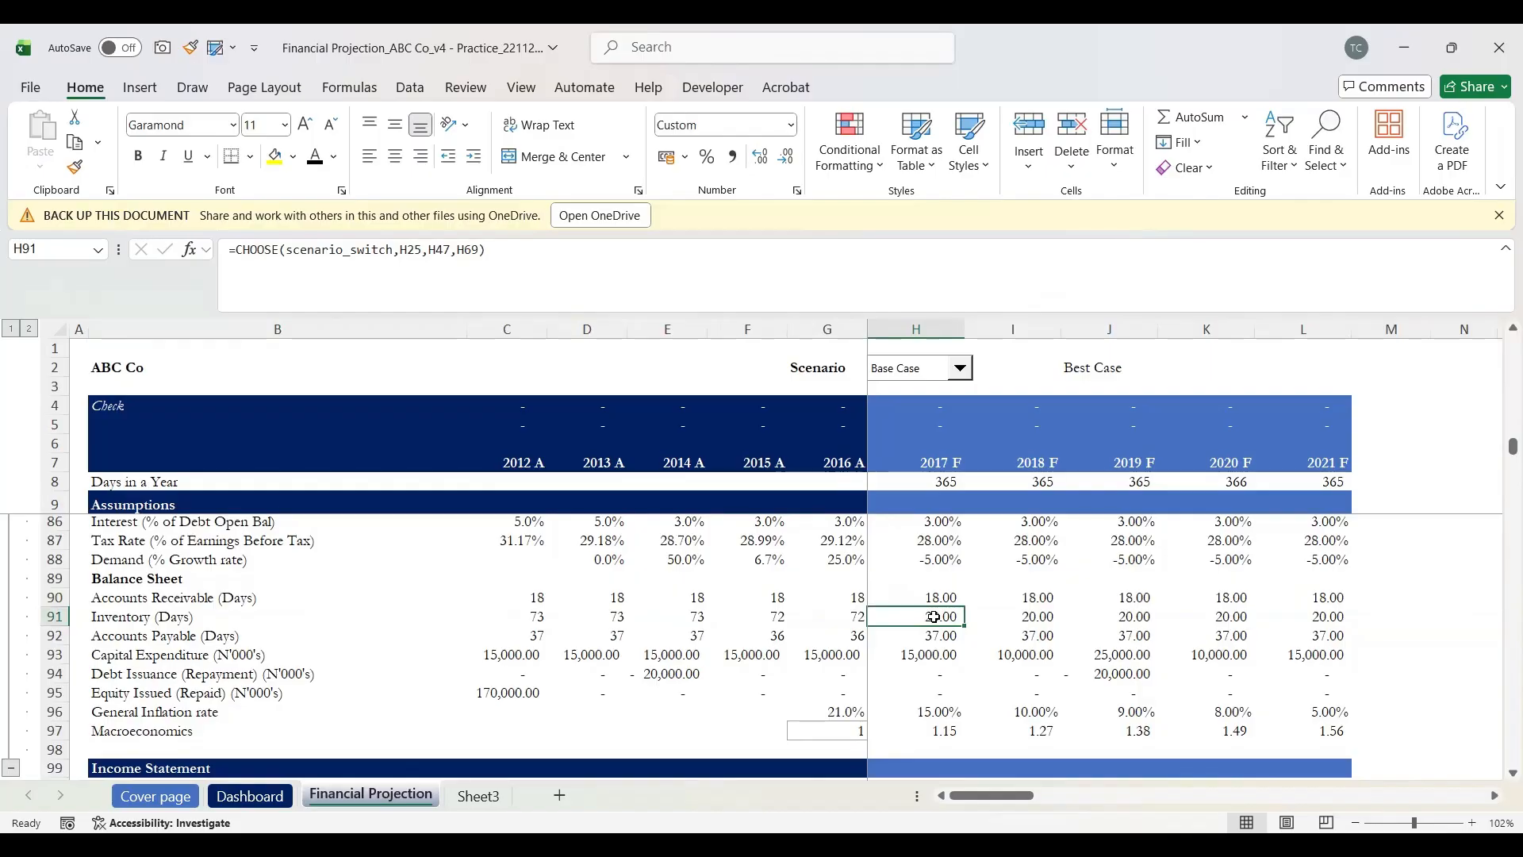
pyautogui.press('Down')
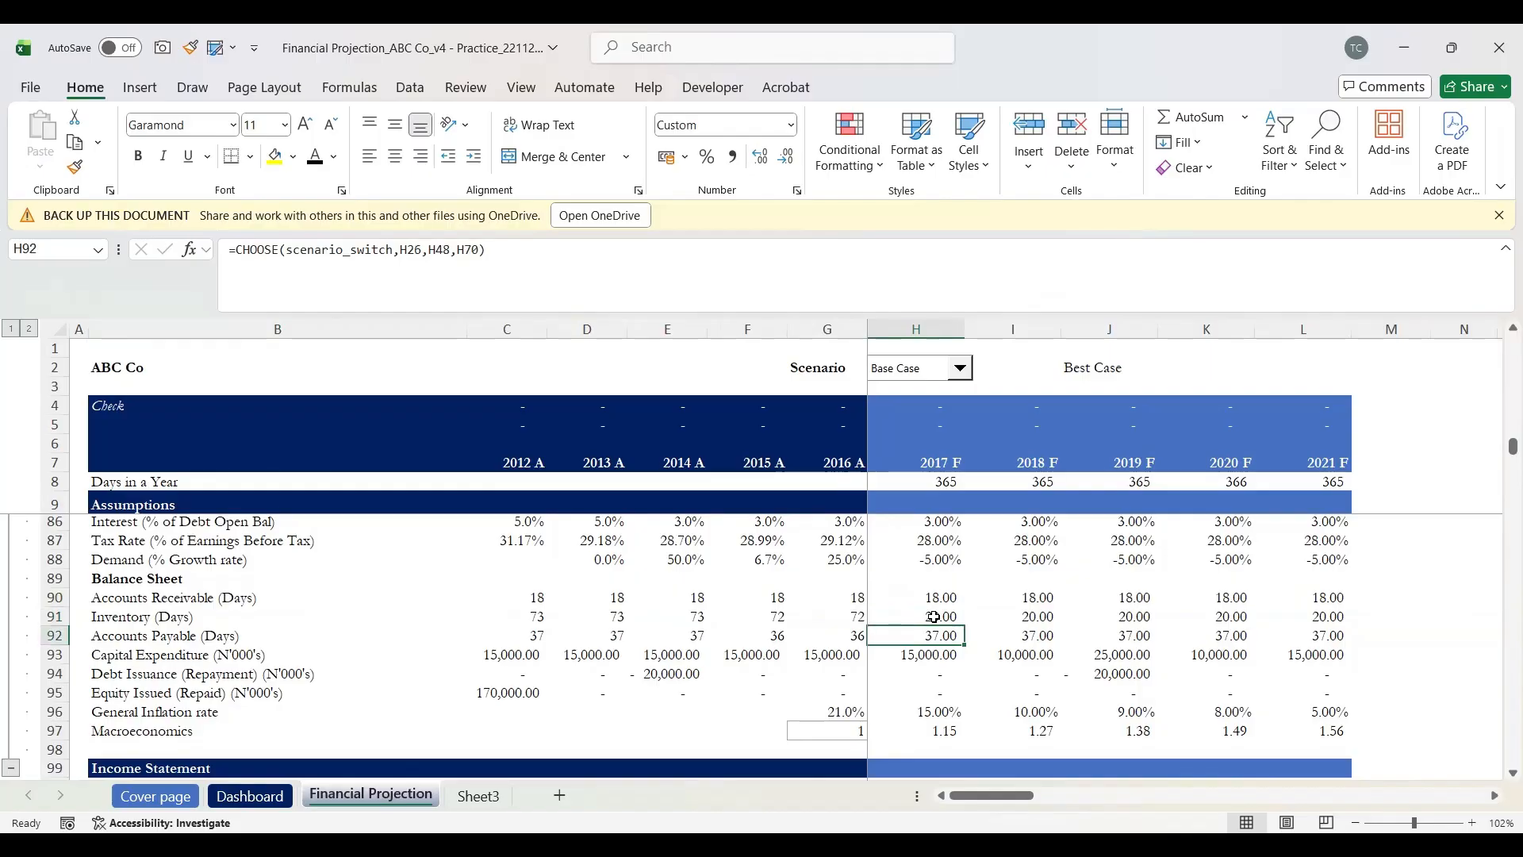
pyautogui.hotkey('shift', 'space')
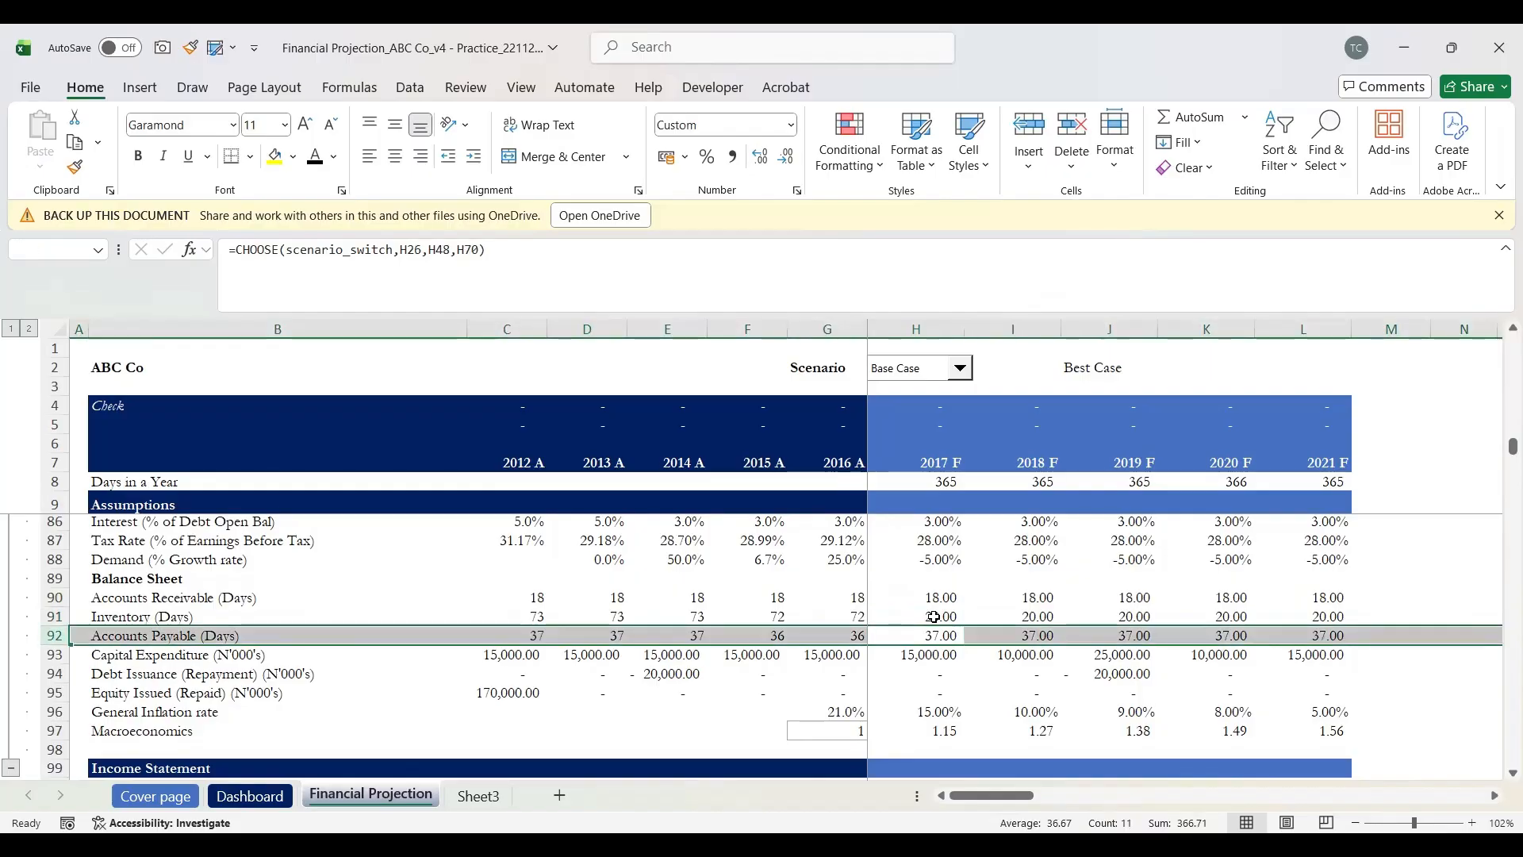
pyautogui.press('Down')
pyautogui.press('Up')
pyautogui.press('Up')
pyautogui.press('Up')
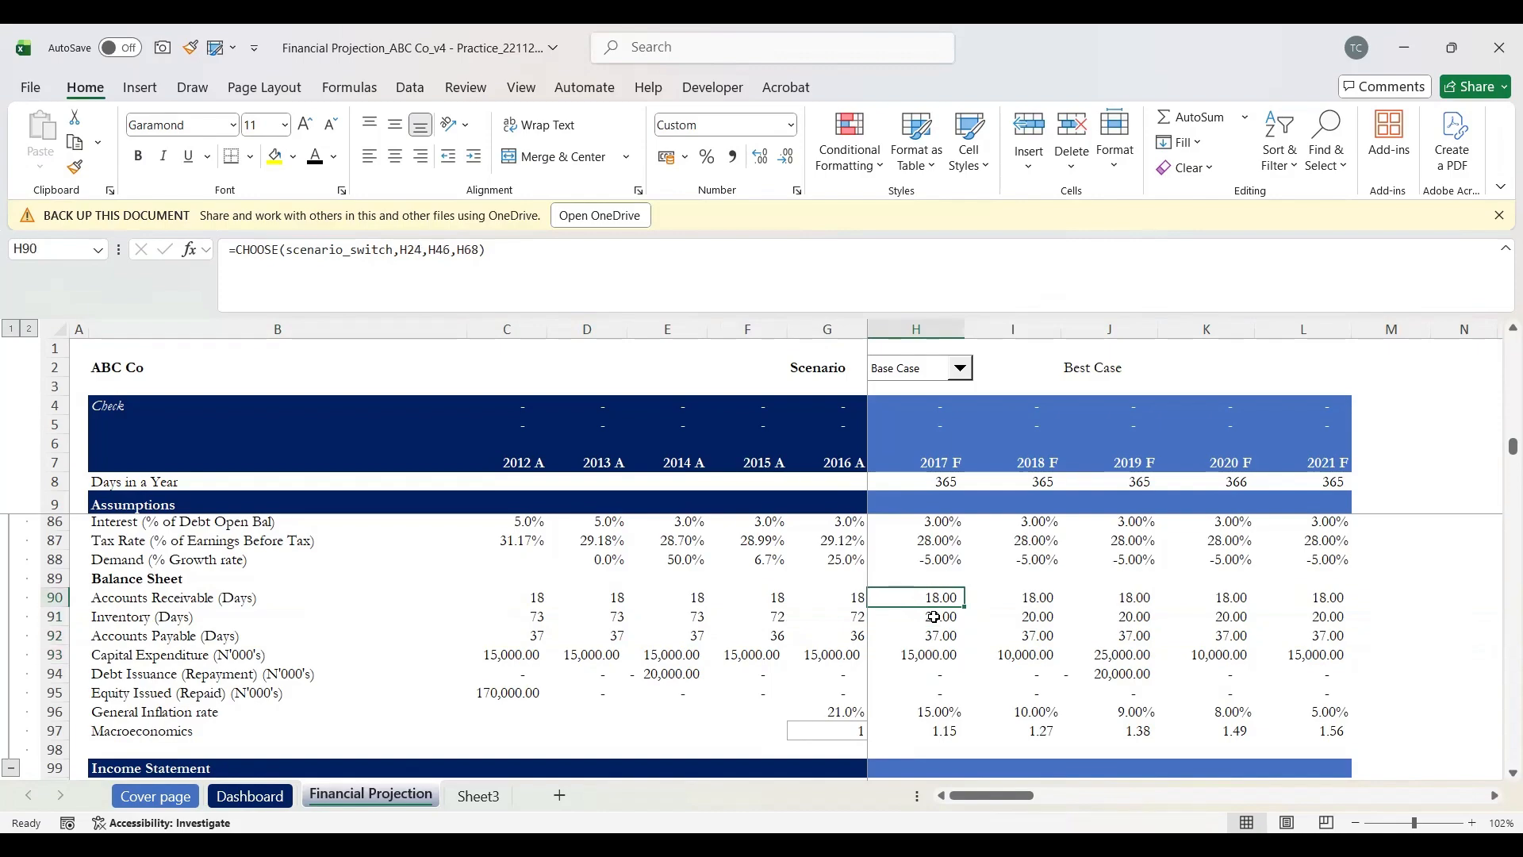
pyautogui.press('Down')
pyautogui.press('Down')
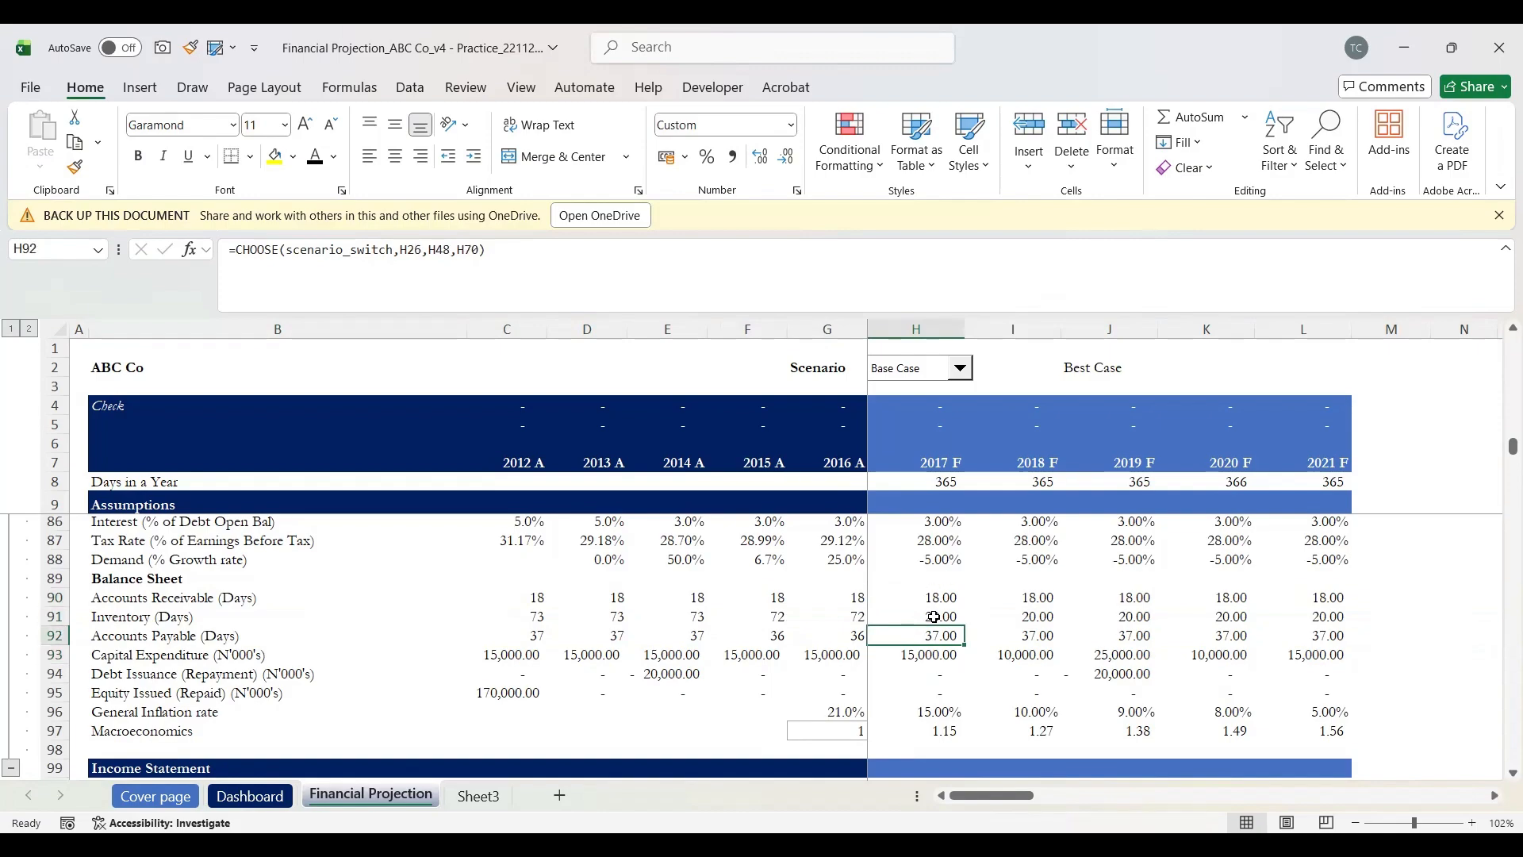
pyautogui.press('Down')
pyautogui.press('Down')
# Step: Inspect the 2017 F and 2019 F Account Receivable cells in the Working Capital Schedule
pyautogui.scroll(-3, 934, 617)
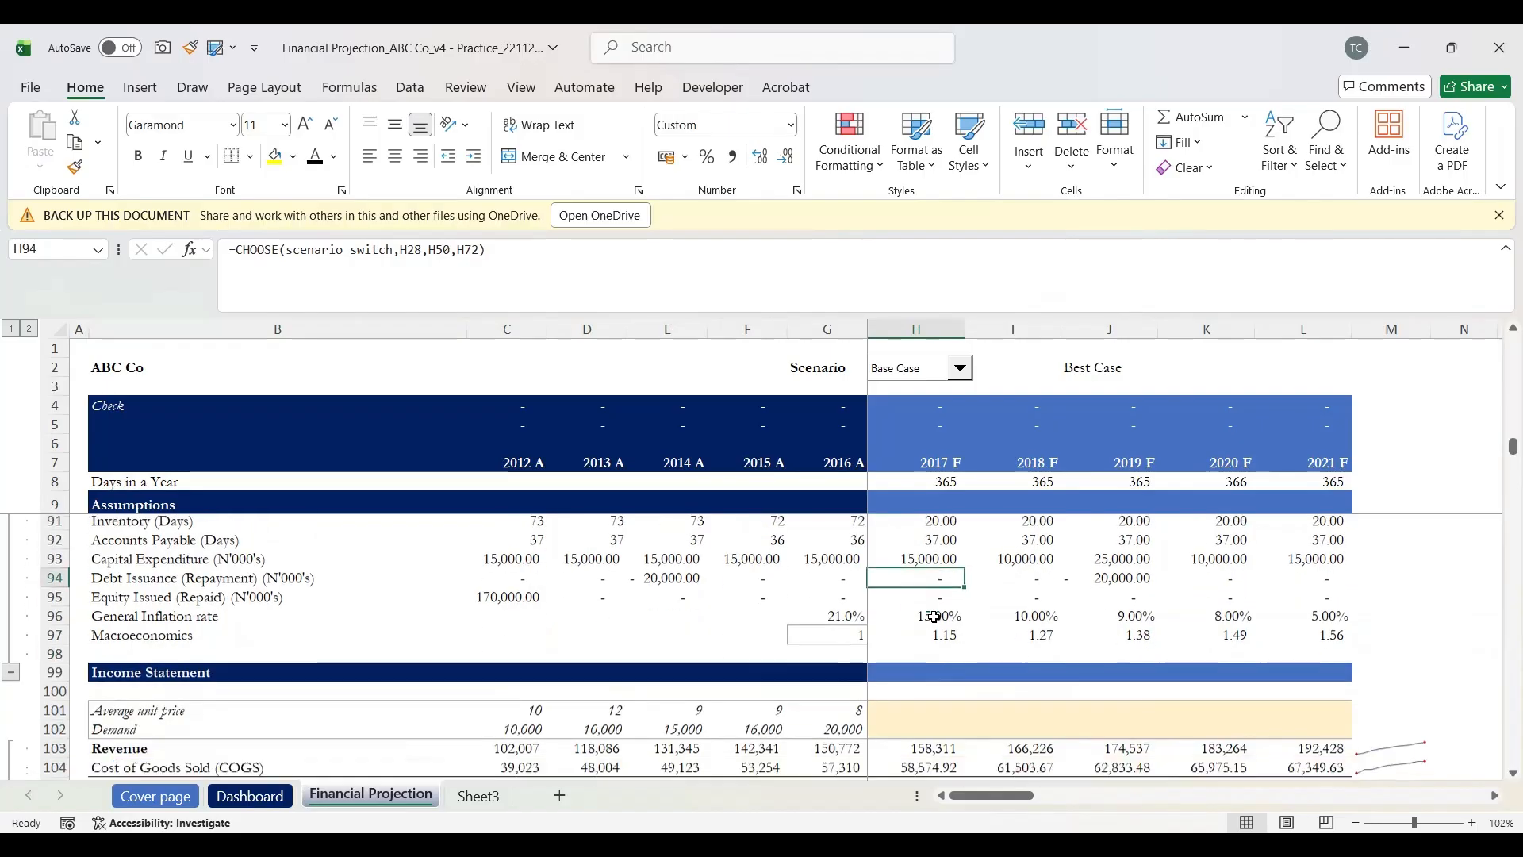
pyautogui.scroll(-10, 934, 617)
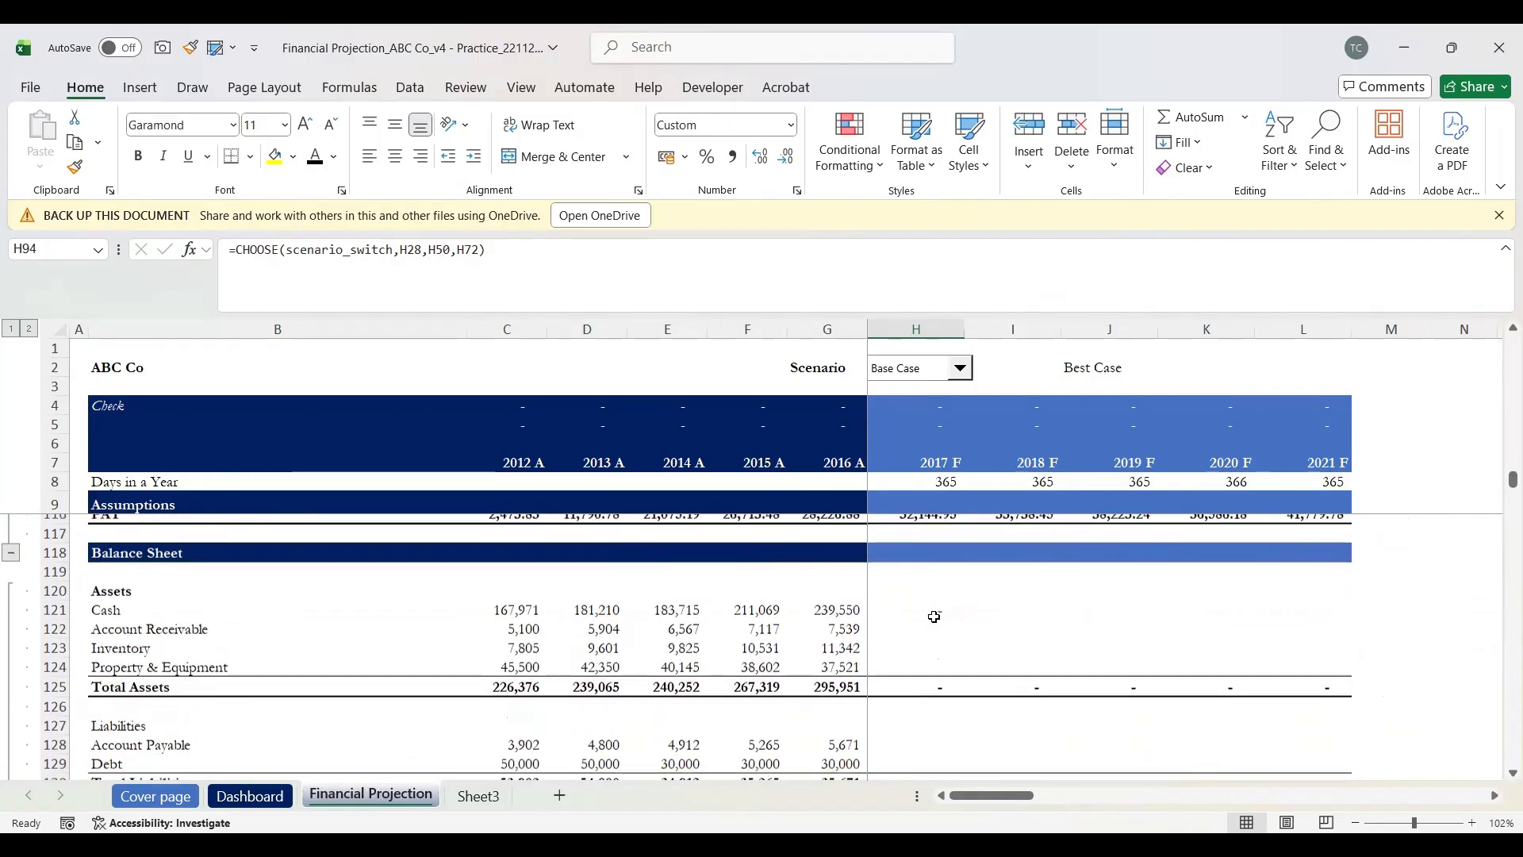
pyautogui.scroll(-9, 935, 617)
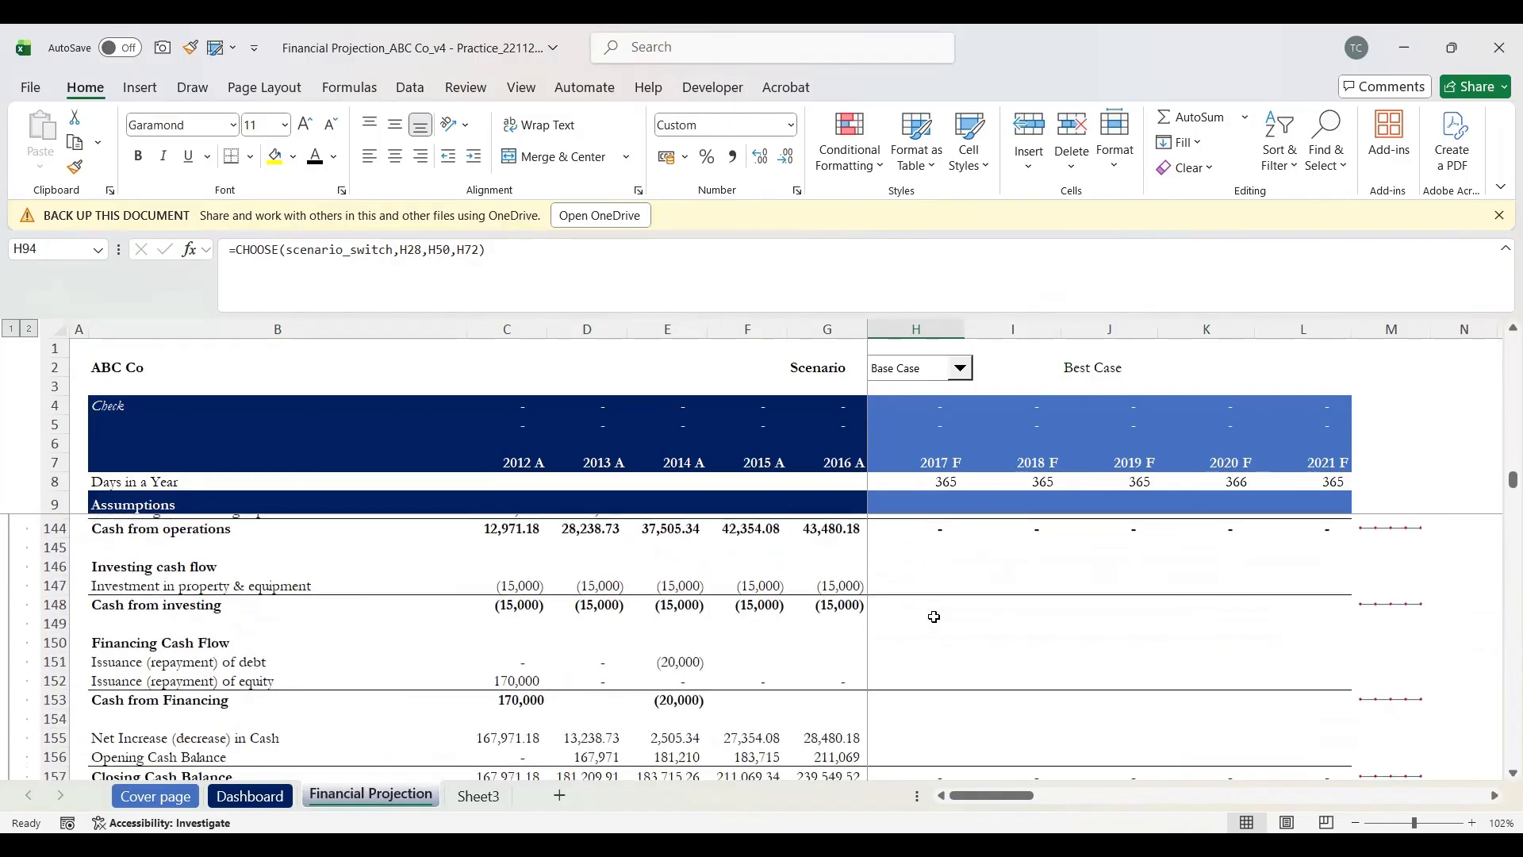
pyautogui.scroll(-3, 934, 618)
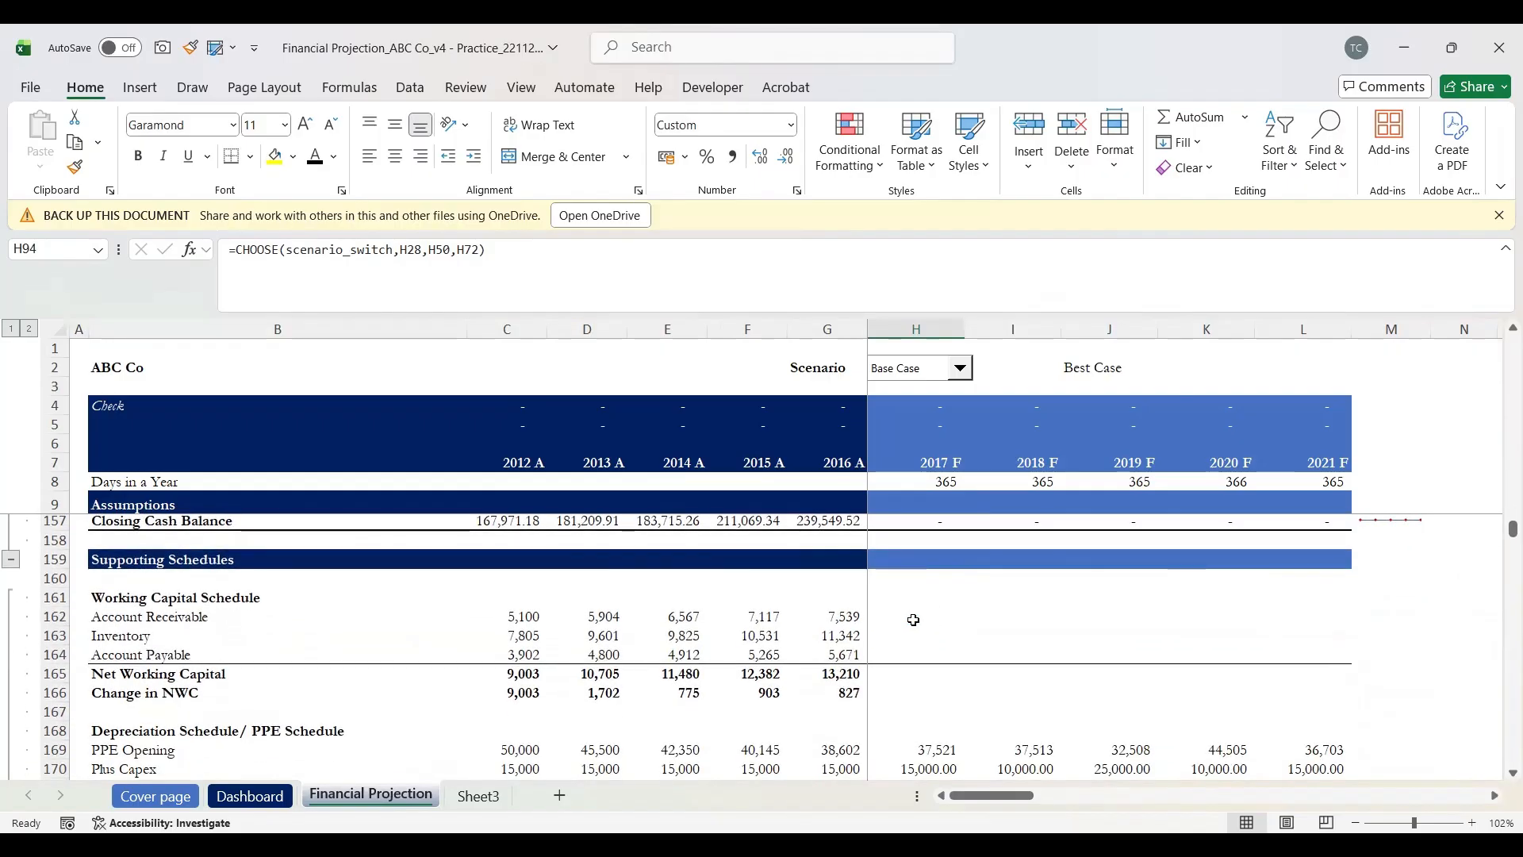
pyautogui.click(914, 623)
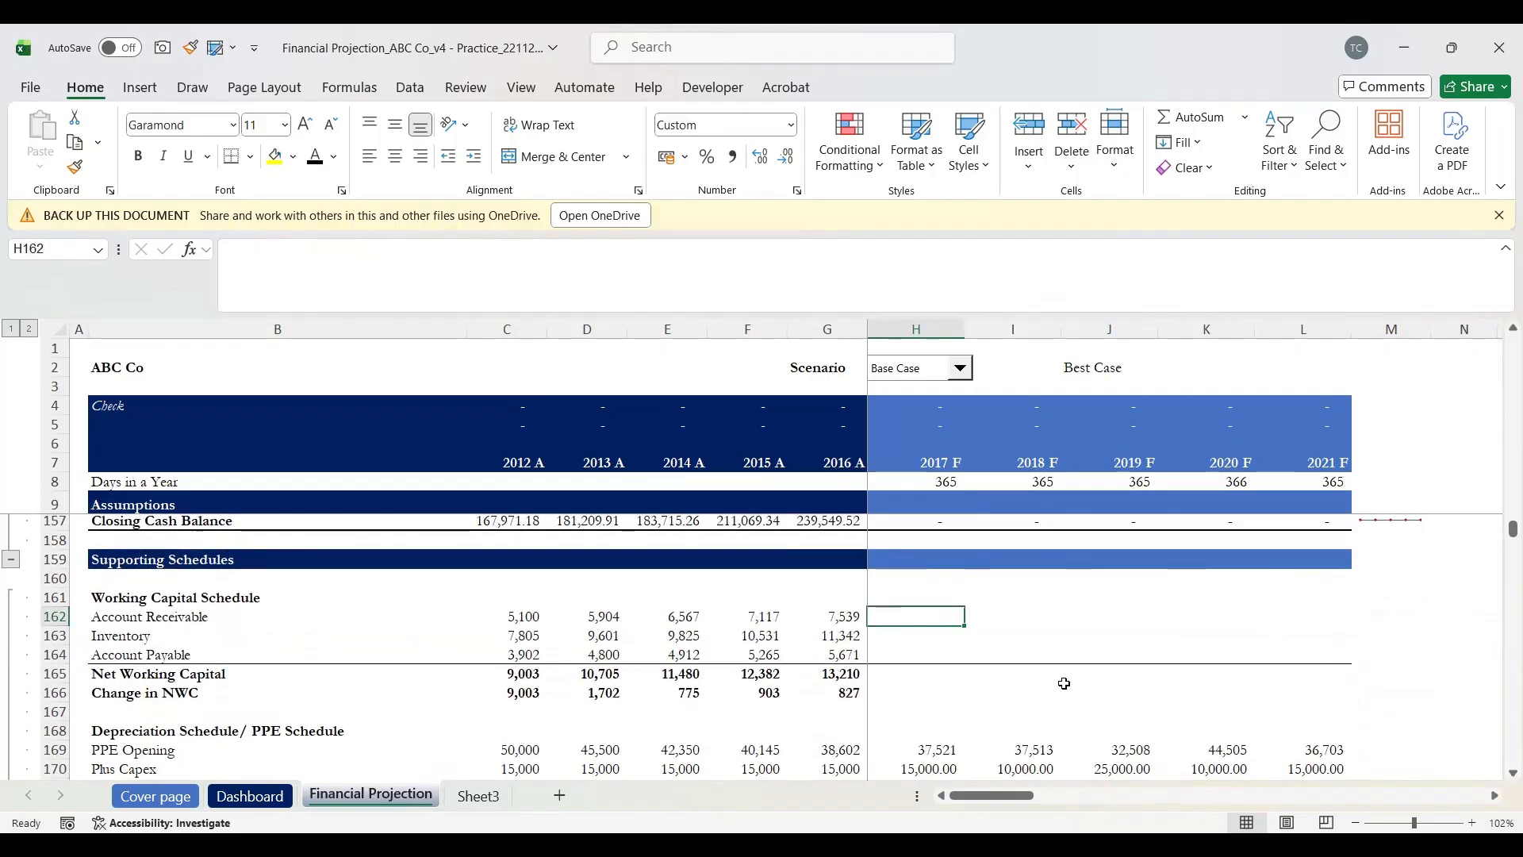
pyautogui.click(1105, 615)
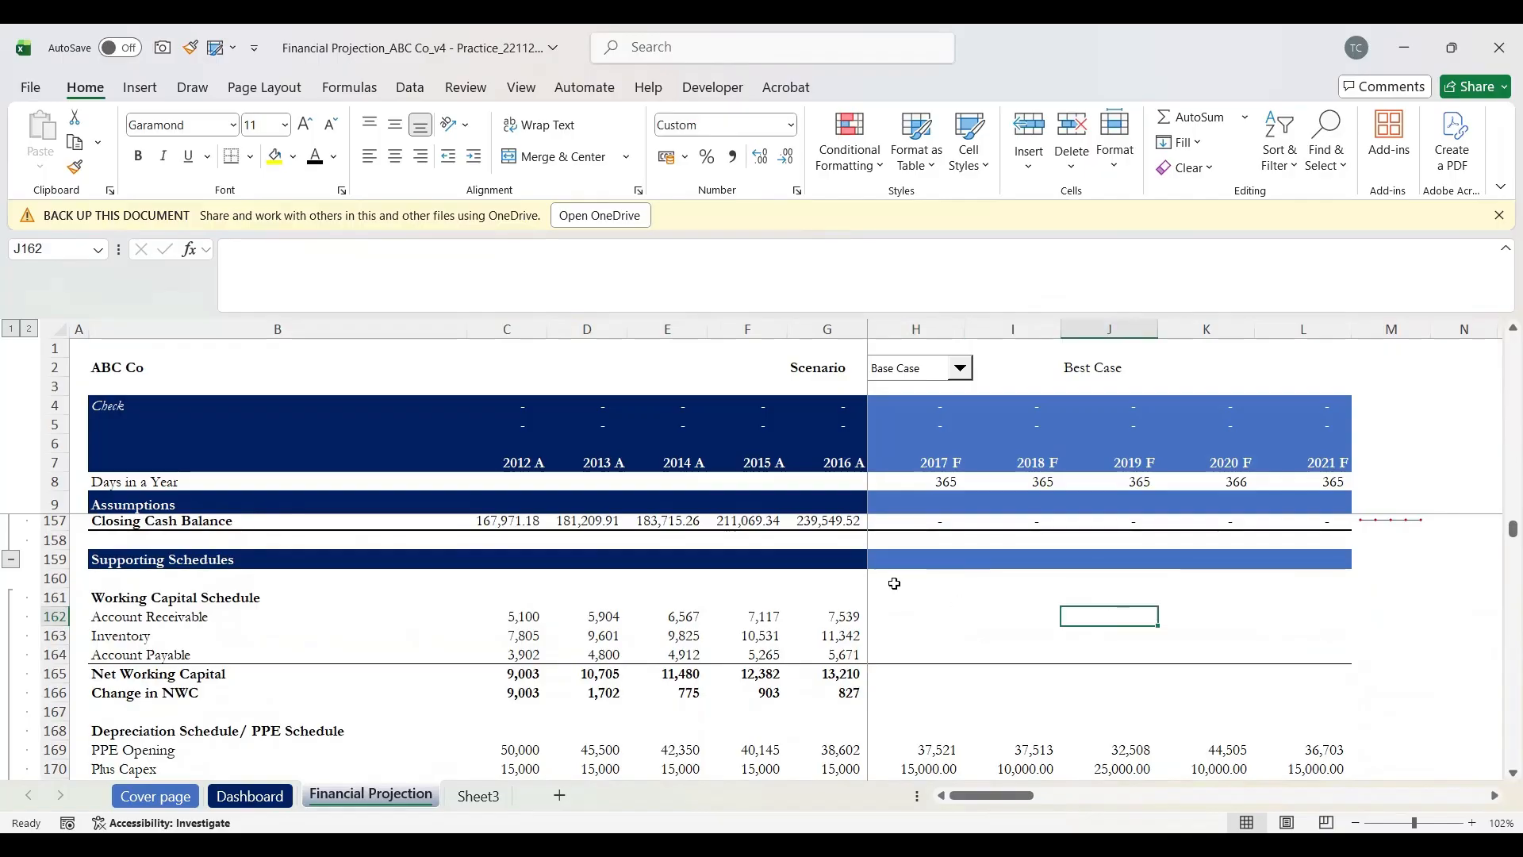
pyautogui.click(897, 620)
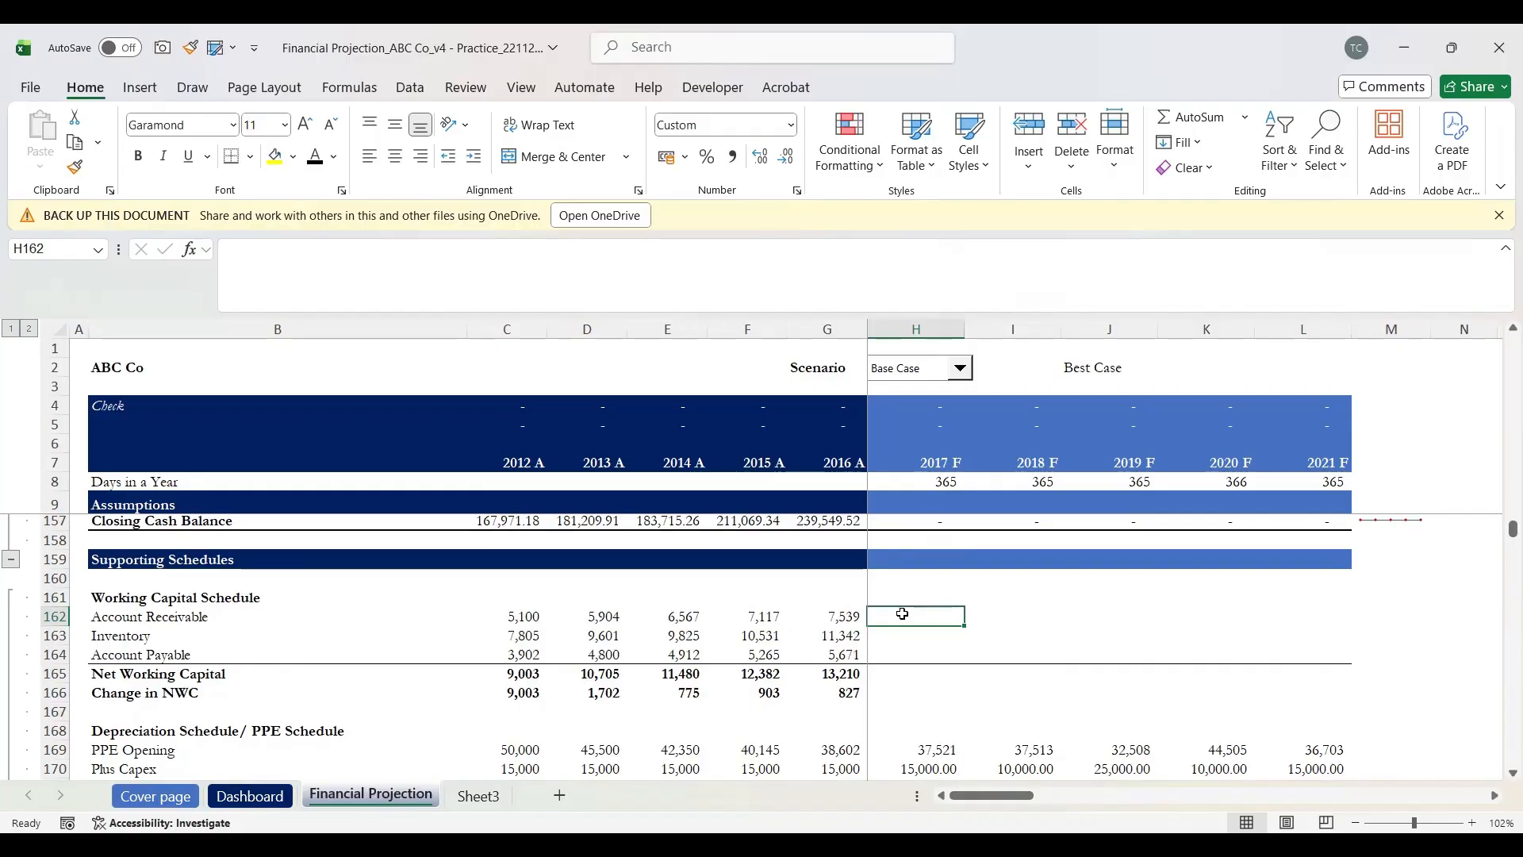
pyautogui.hotkey('shift', 'space')
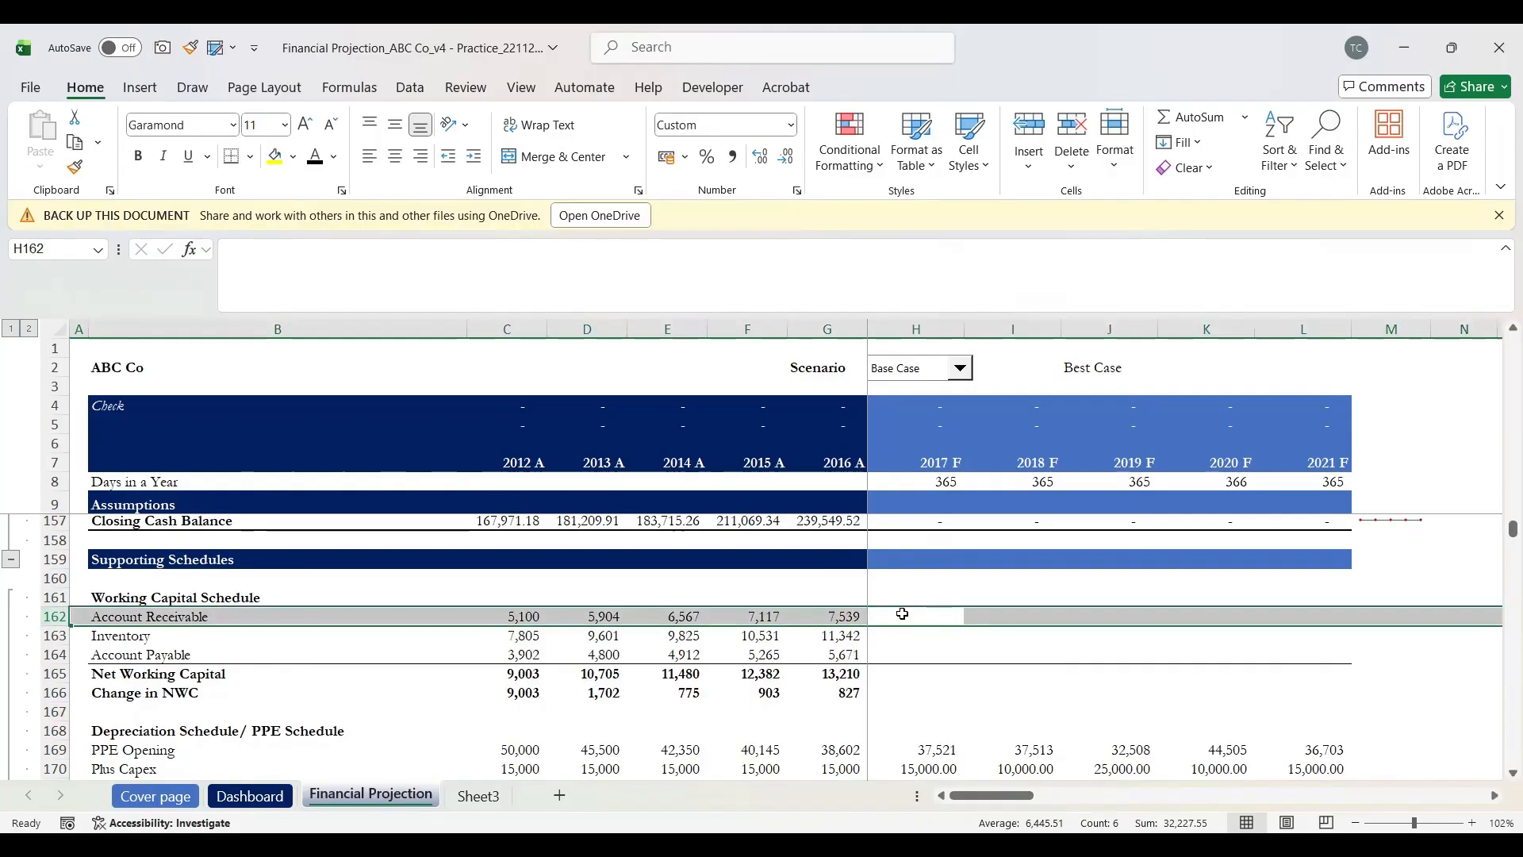
pyautogui.click(903, 614)
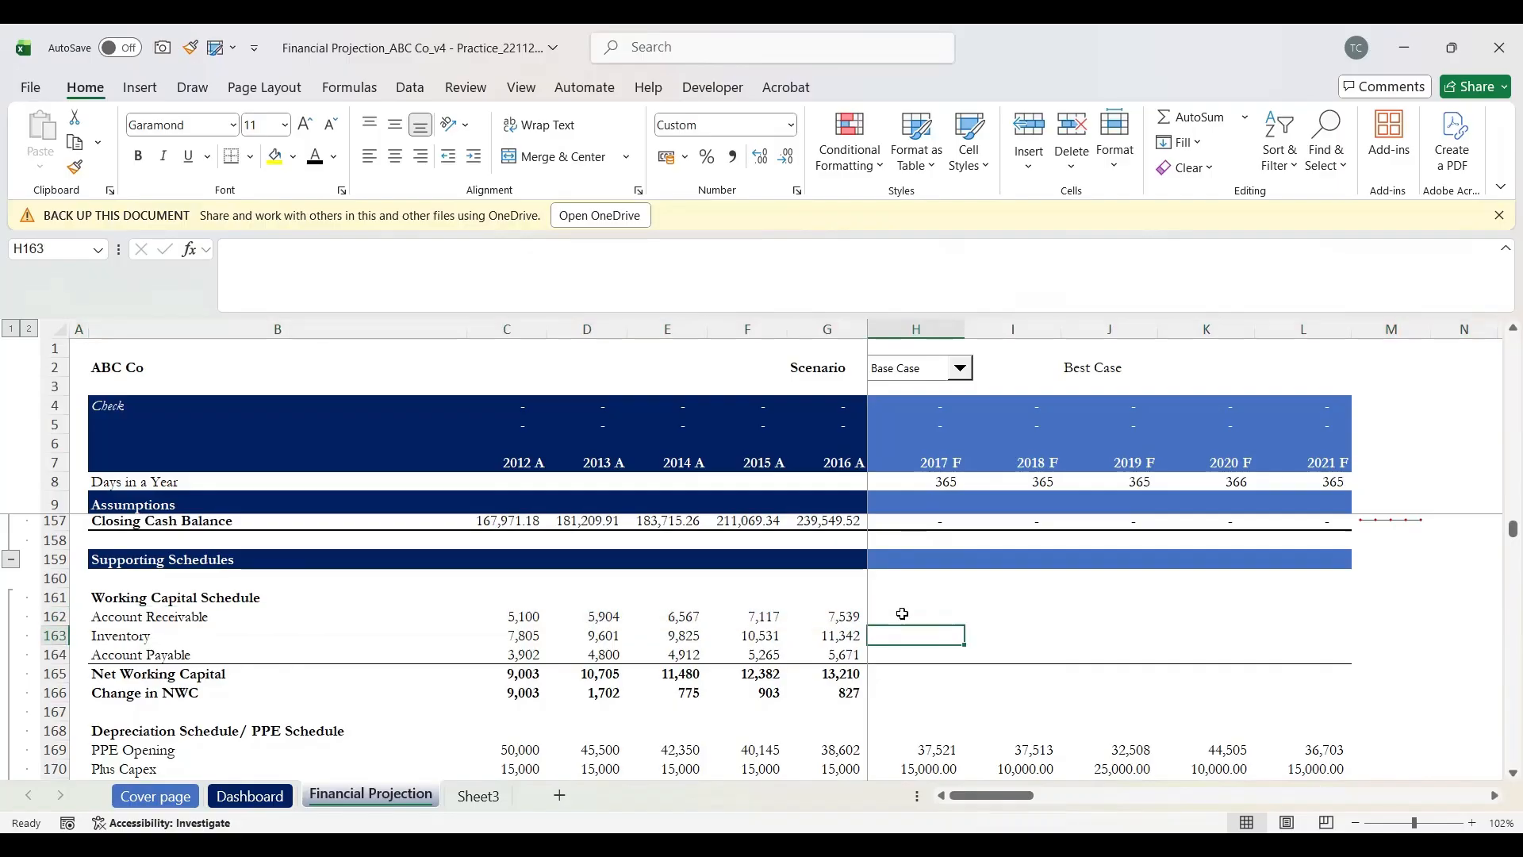
pyautogui.press('Up')
pyautogui.press('Down')
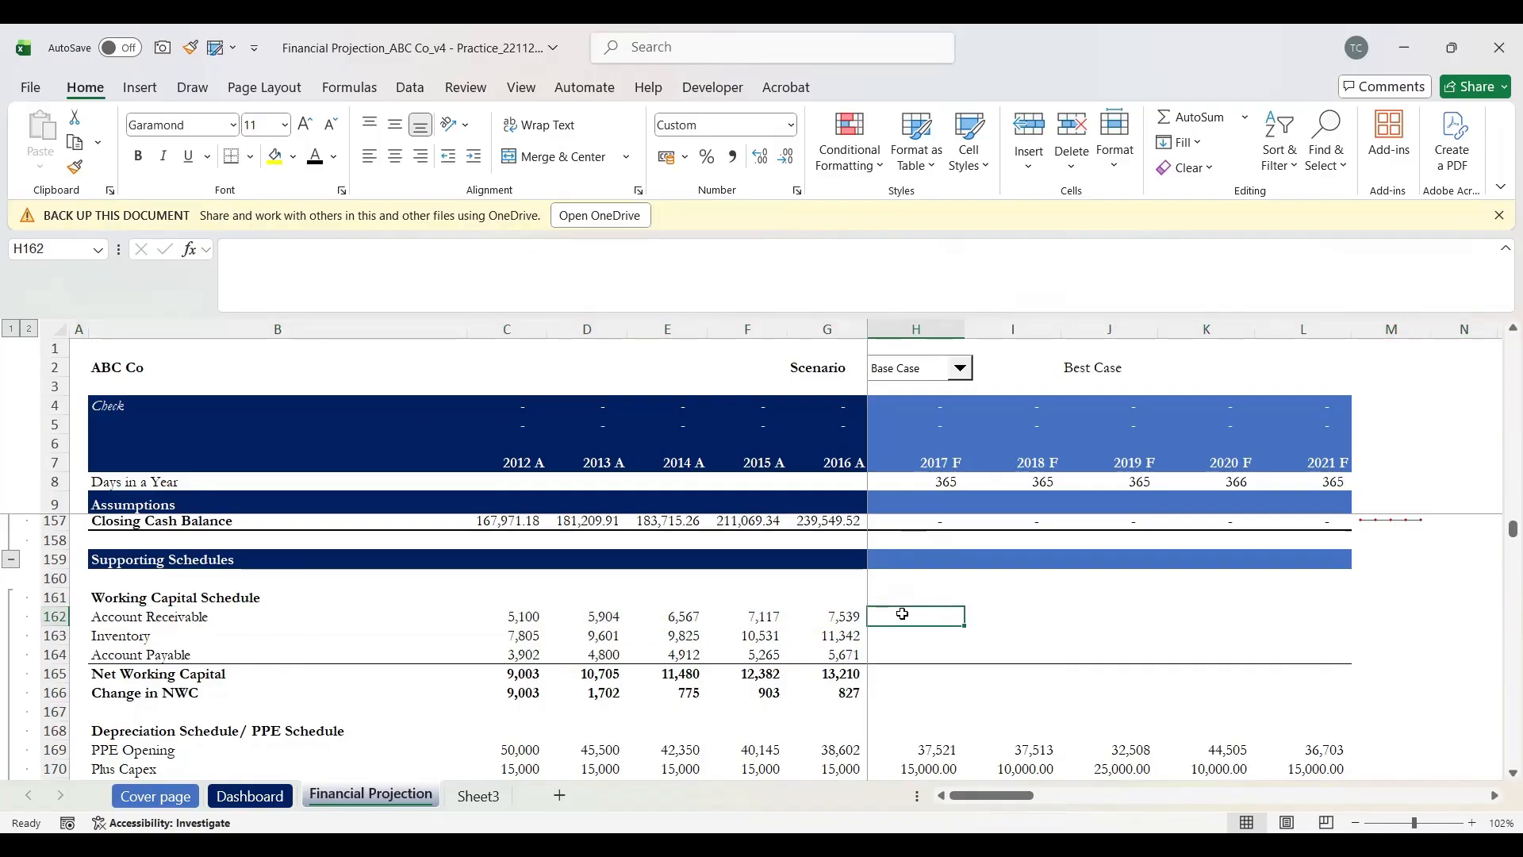
# Step: Clear the Days in a Year values in H8:L8
pyautogui.click(944, 481)
pyautogui.hotkey('shift', 'space')
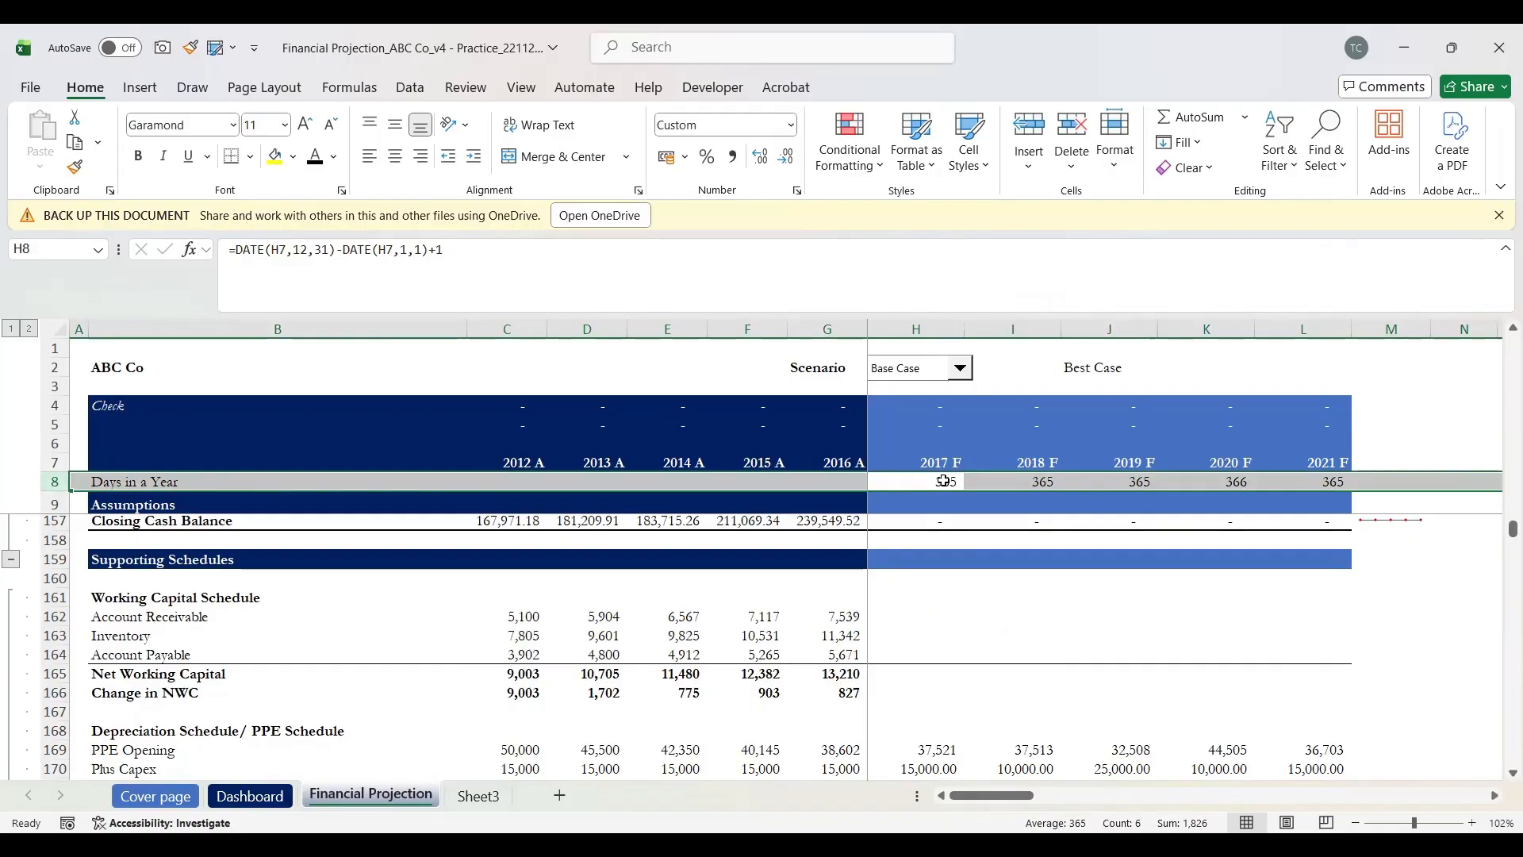
pyautogui.click(944, 481)
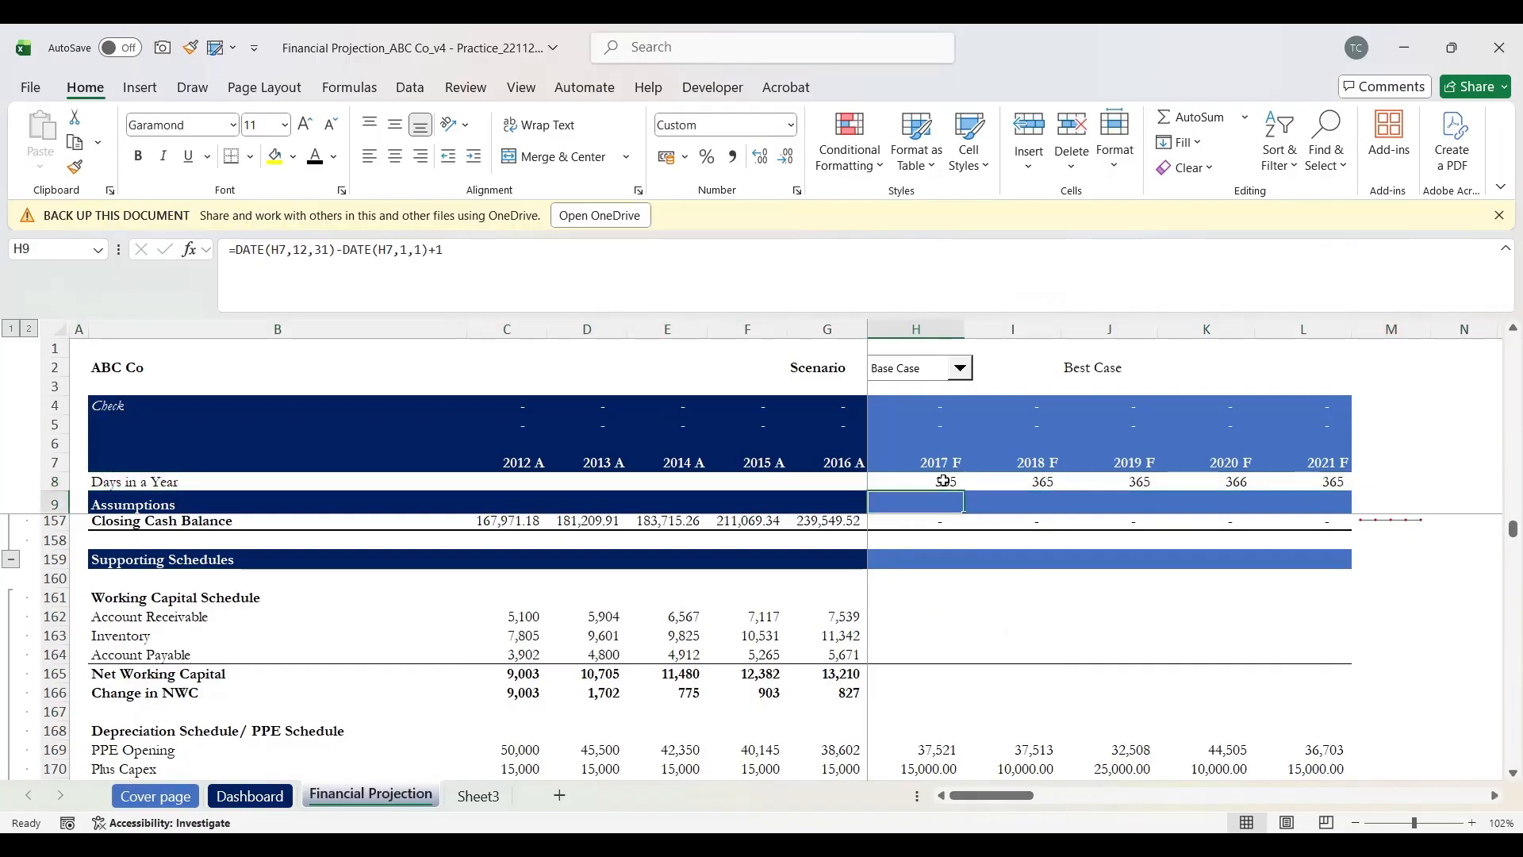
pyautogui.scroll(20, 944, 481)
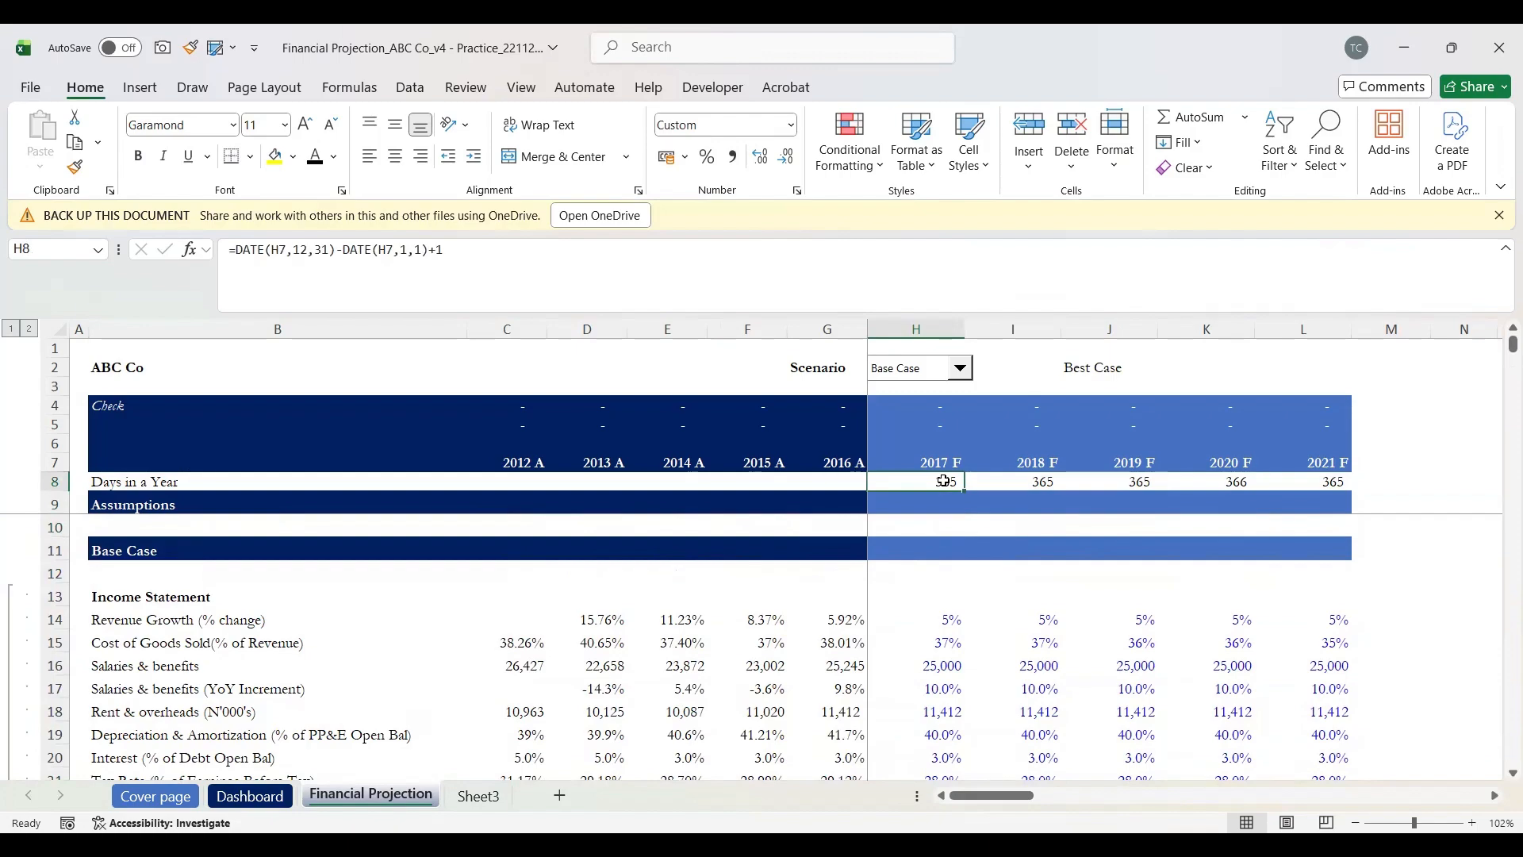
pyautogui.hotkey('shift', 'Right')
pyautogui.hotkey('shift', 'Right')
pyautogui.hotkey('shift', 'Right')
pyautogui.hotkey('shift', 'Right')
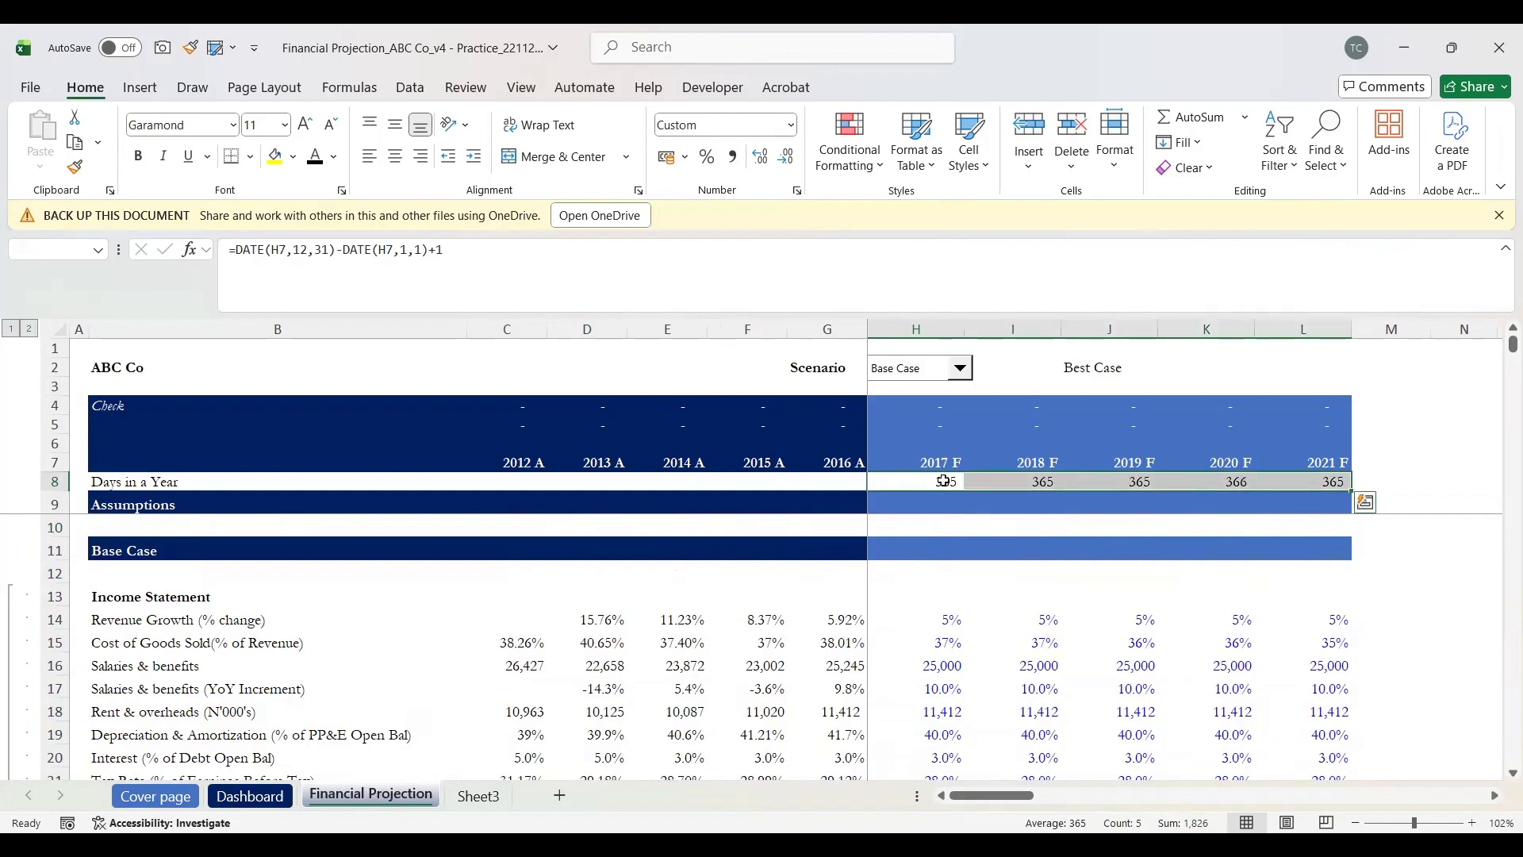
pyautogui.press('Delete')
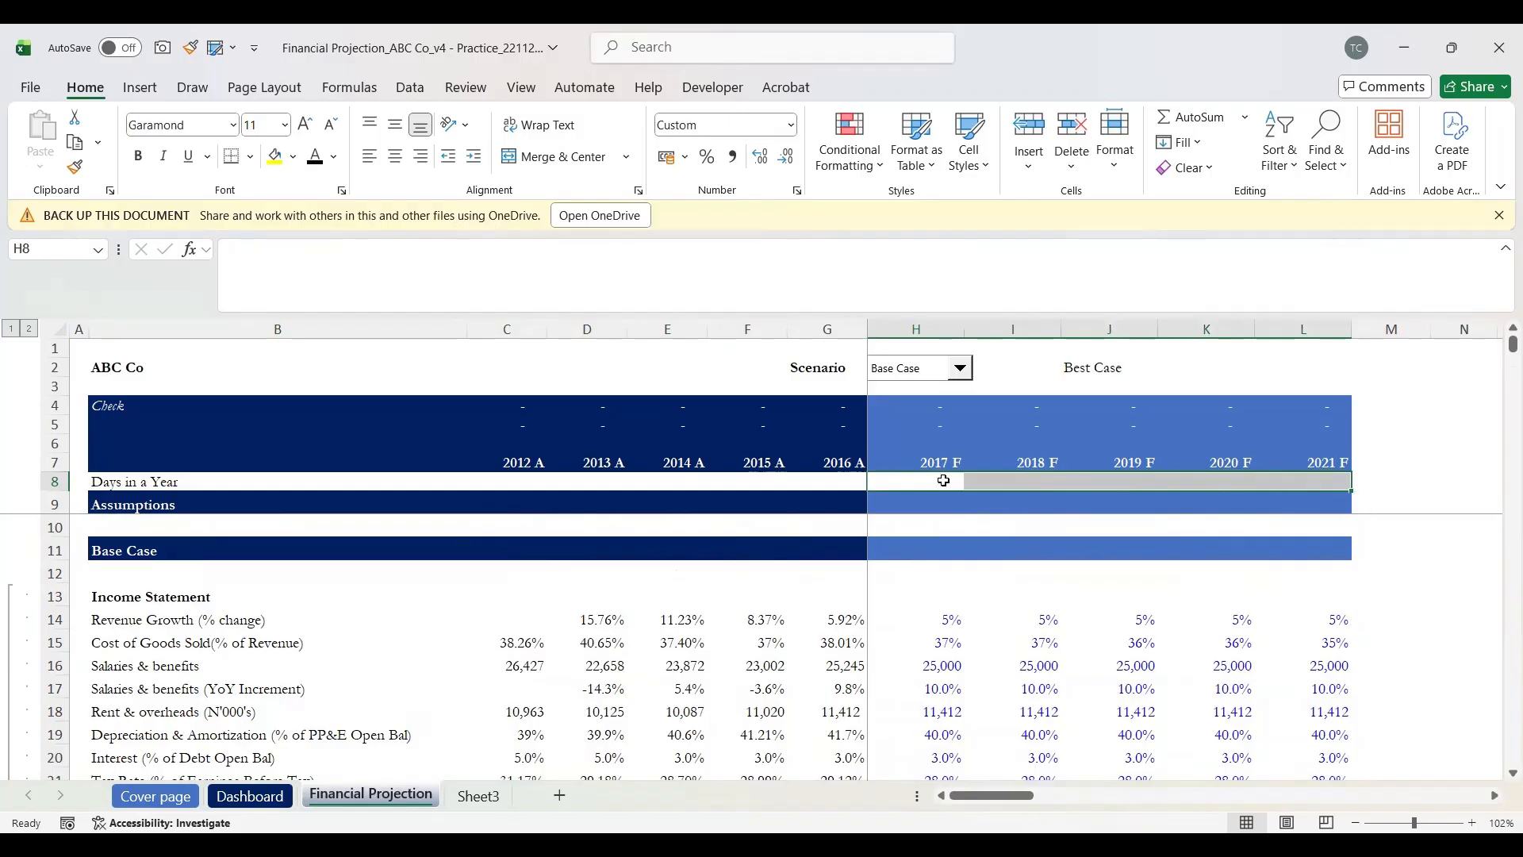
# Step: Enter =DATE(H7,12,31)-DATE(H7,1,1) in H8 to count the 2017 F days
pyautogui.click(944, 481)
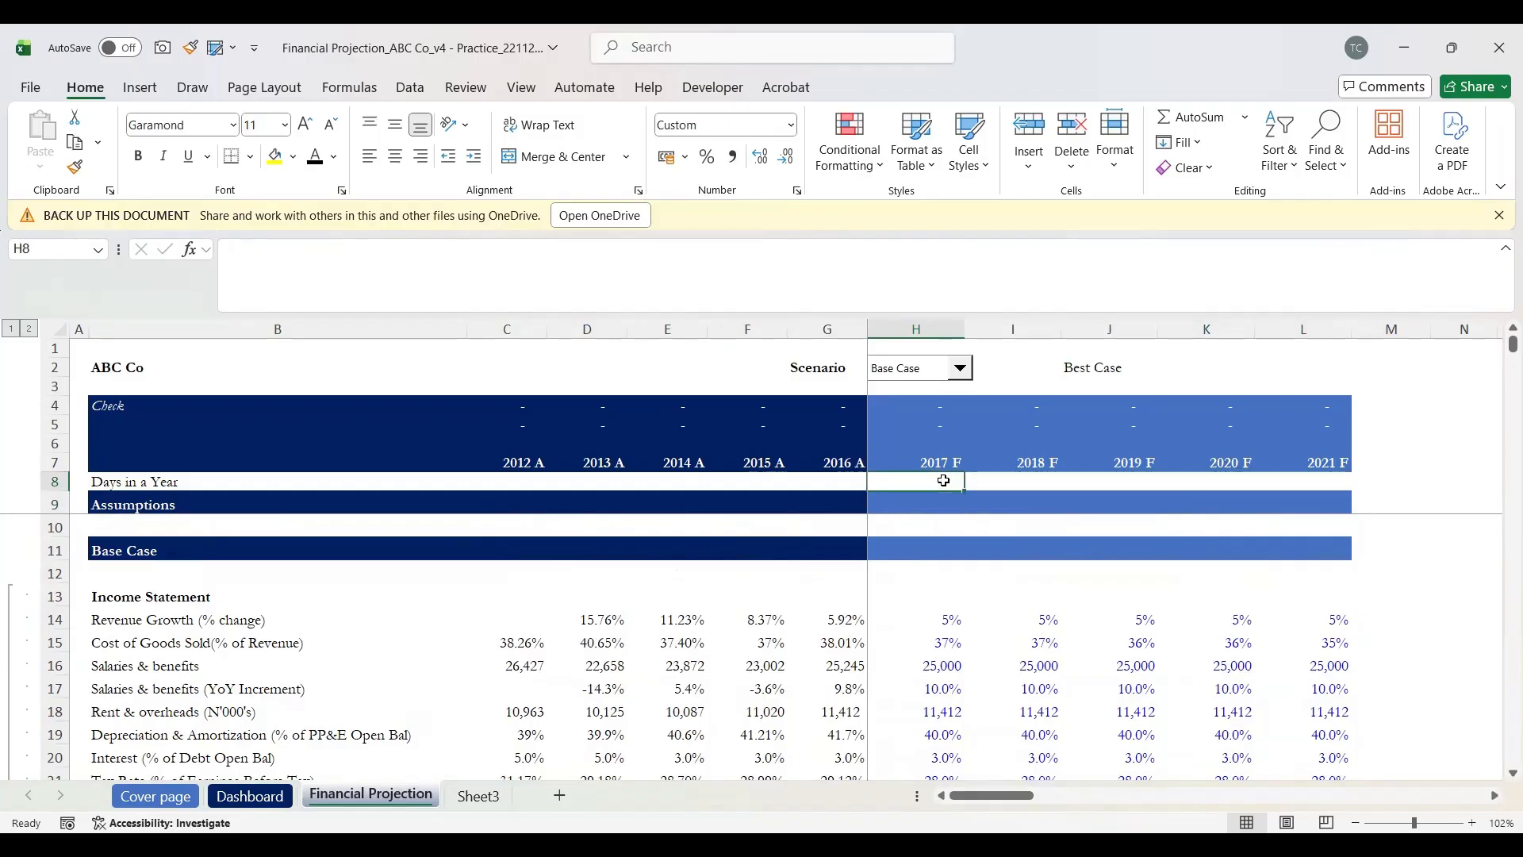
pyautogui.write('=d')
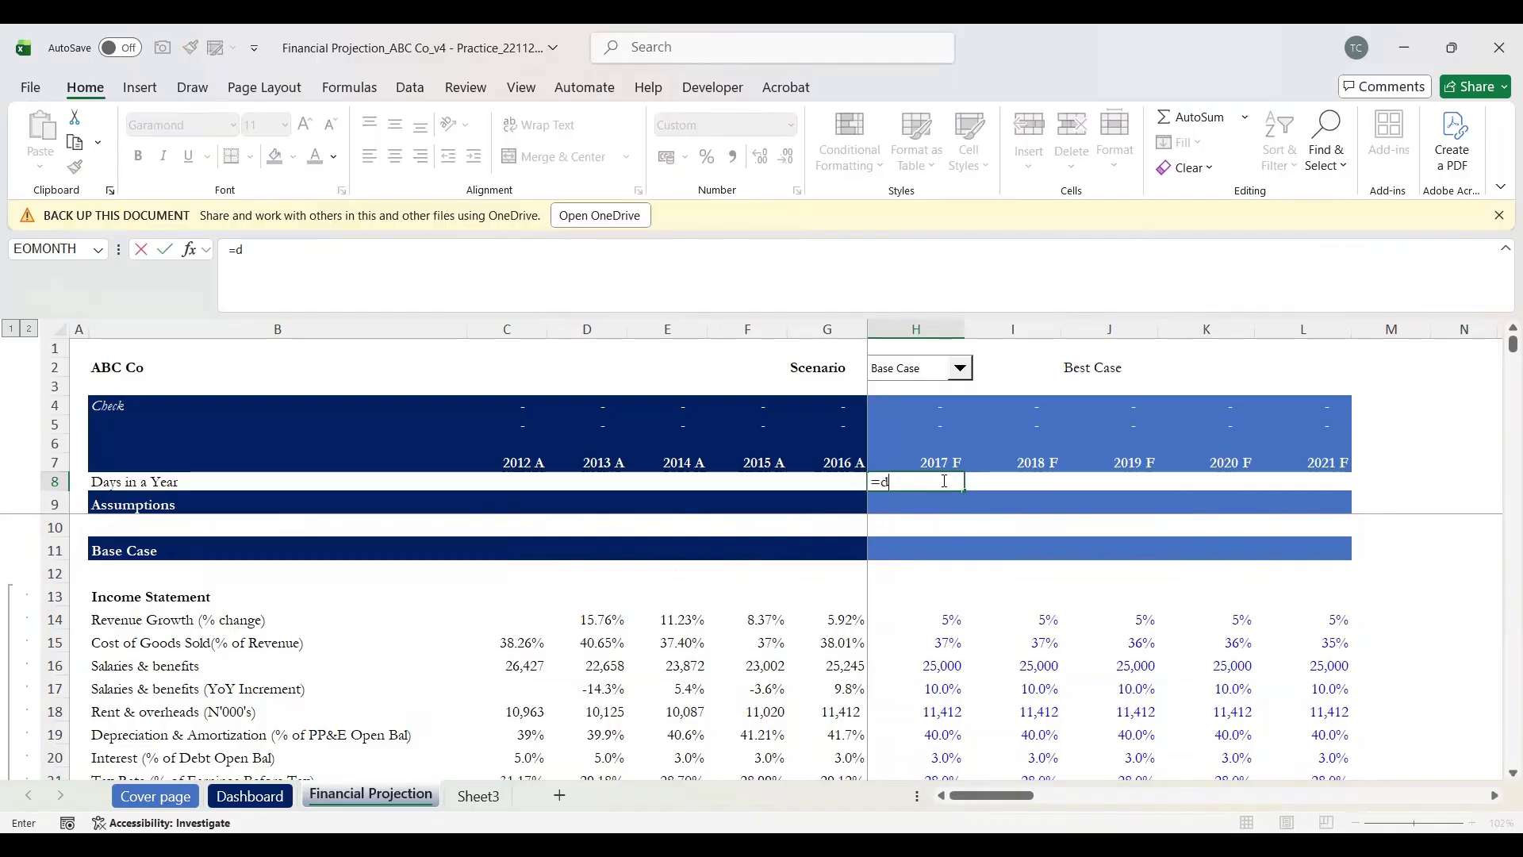
pyautogui.write('ate(')
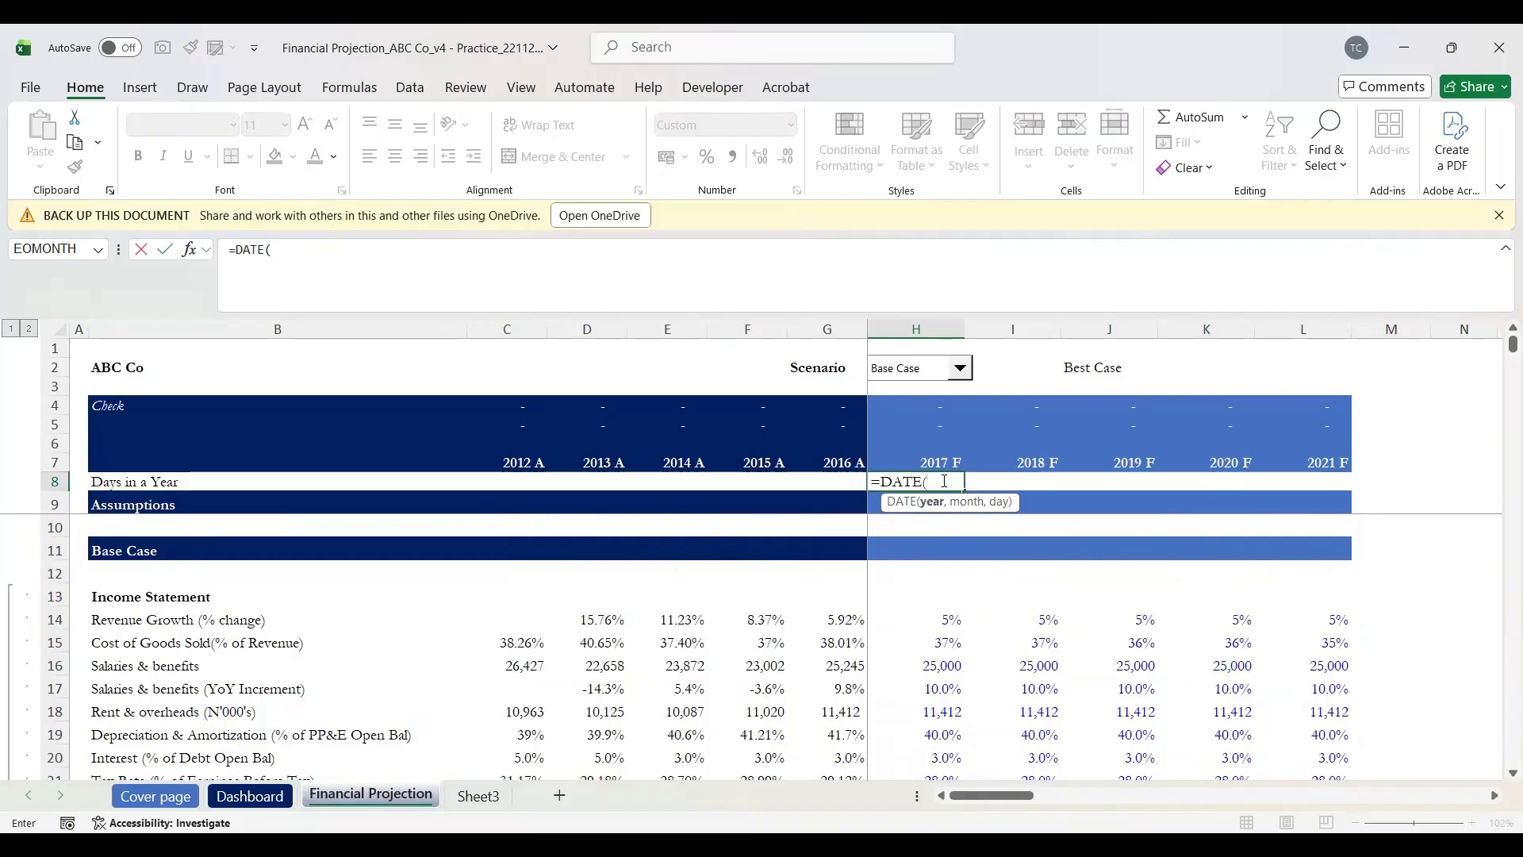
pyautogui.press('Up')
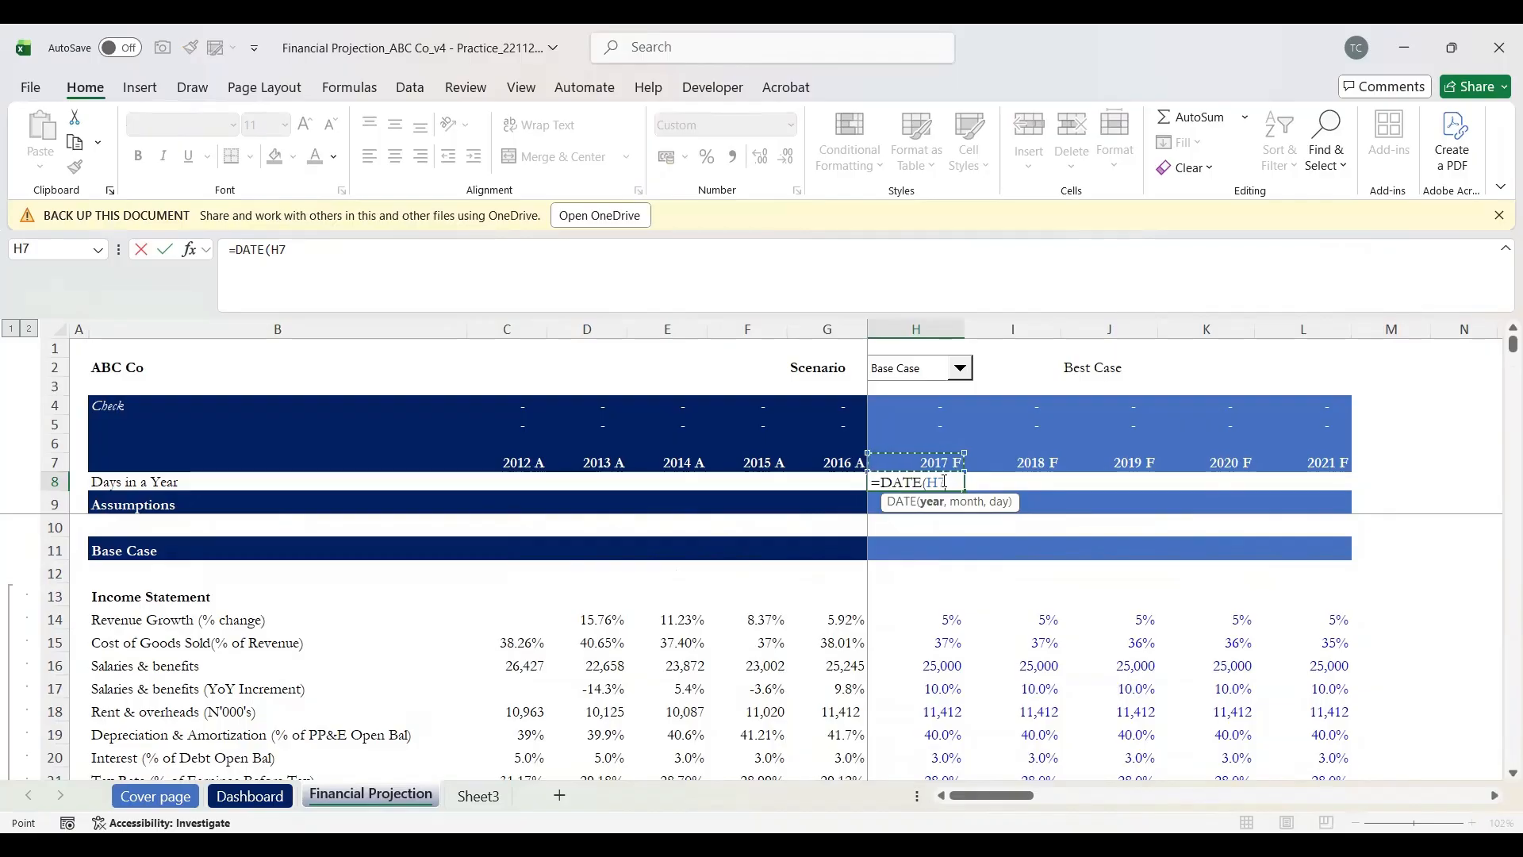
pyautogui.write(',')
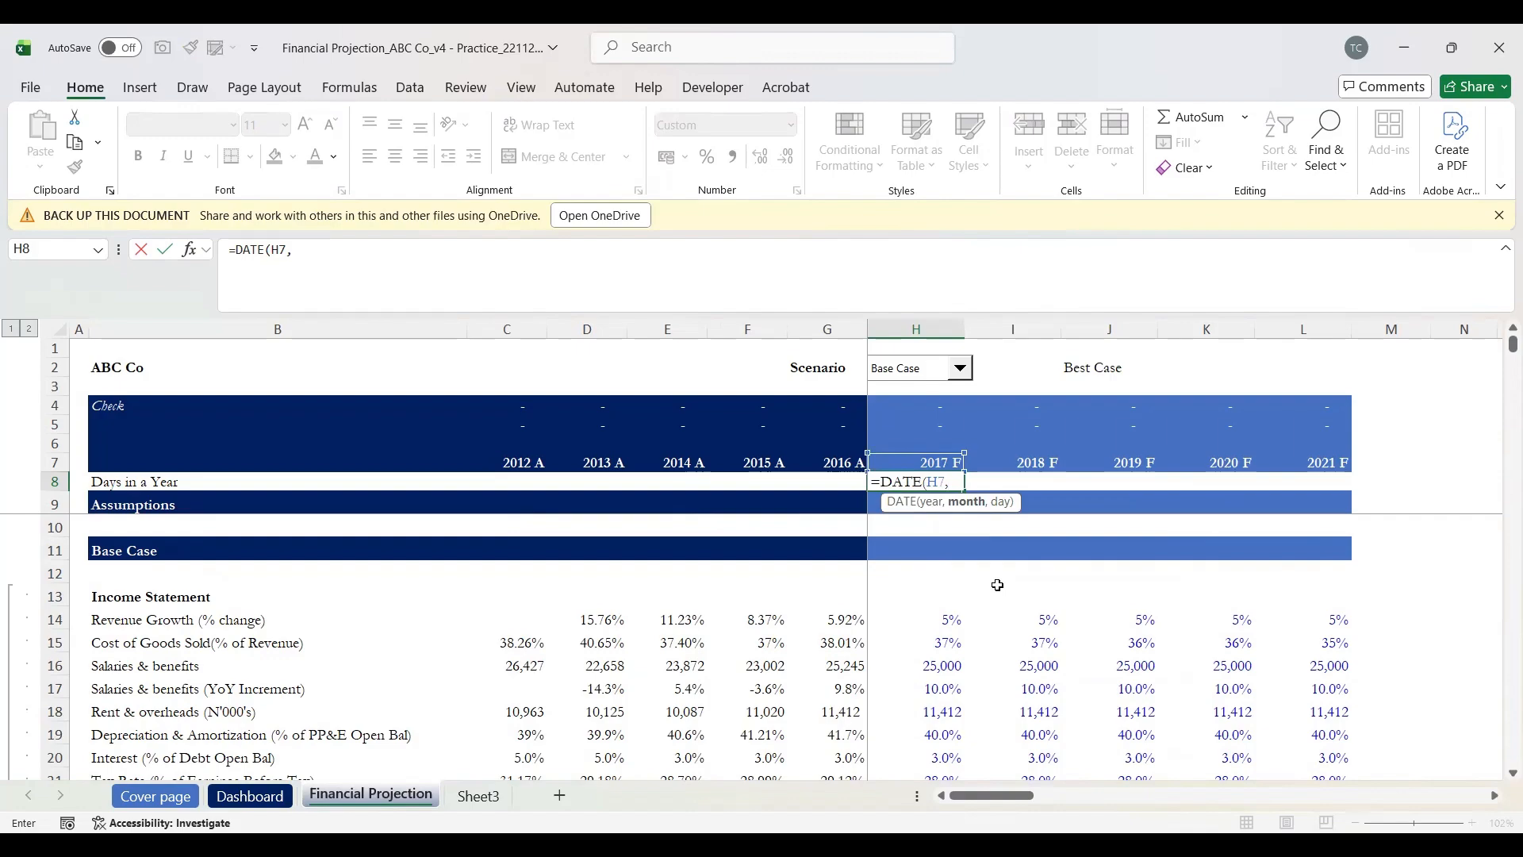
pyautogui.write('31,')
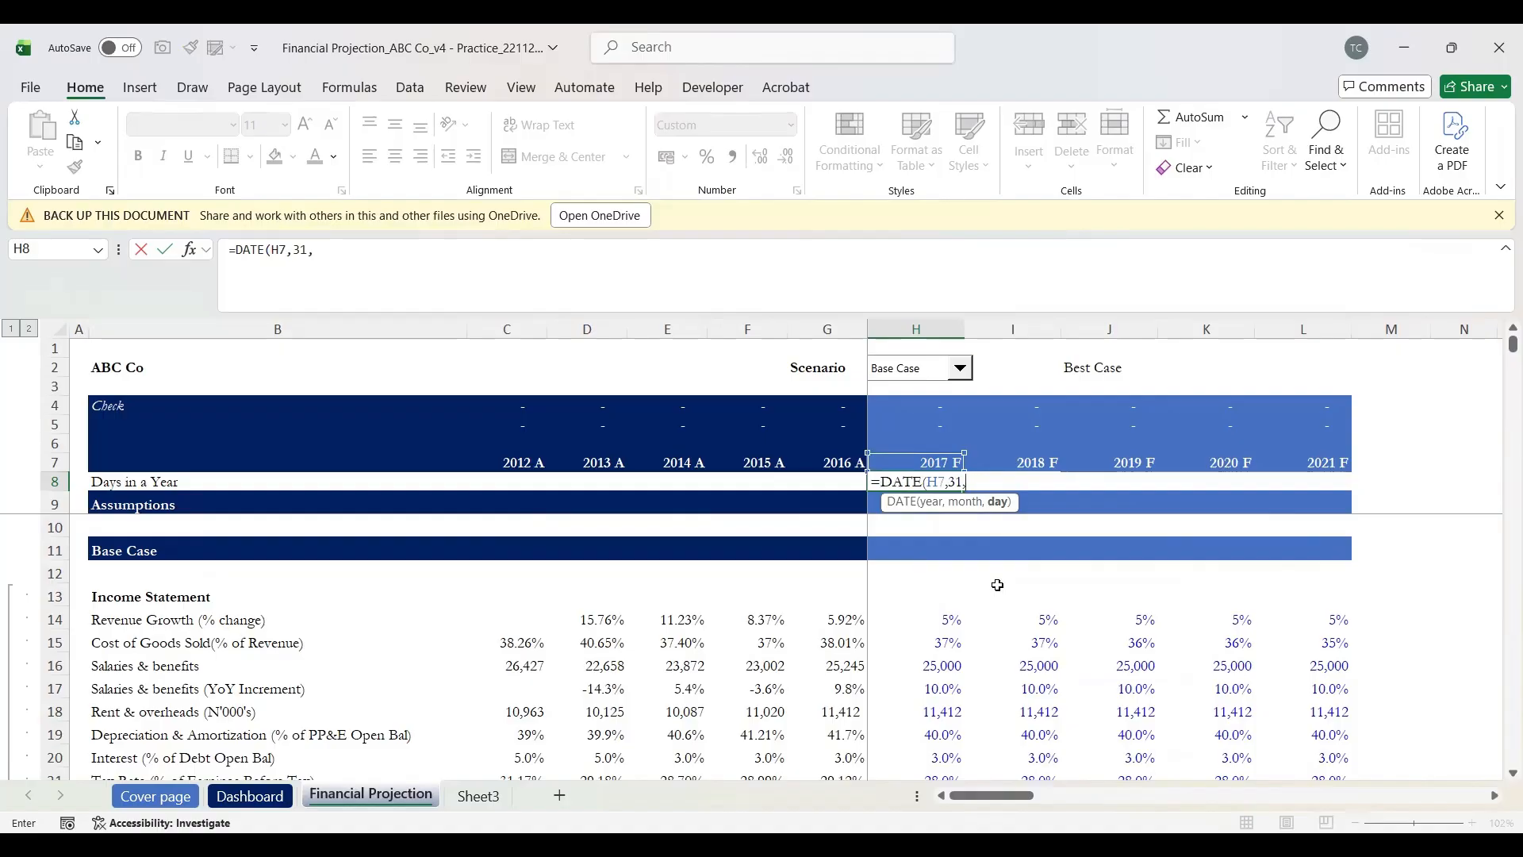
pyautogui.press('BackSpace')
pyautogui.press('BackSpace')
pyautogui.press('BackSpace')
pyautogui.write('12,3')
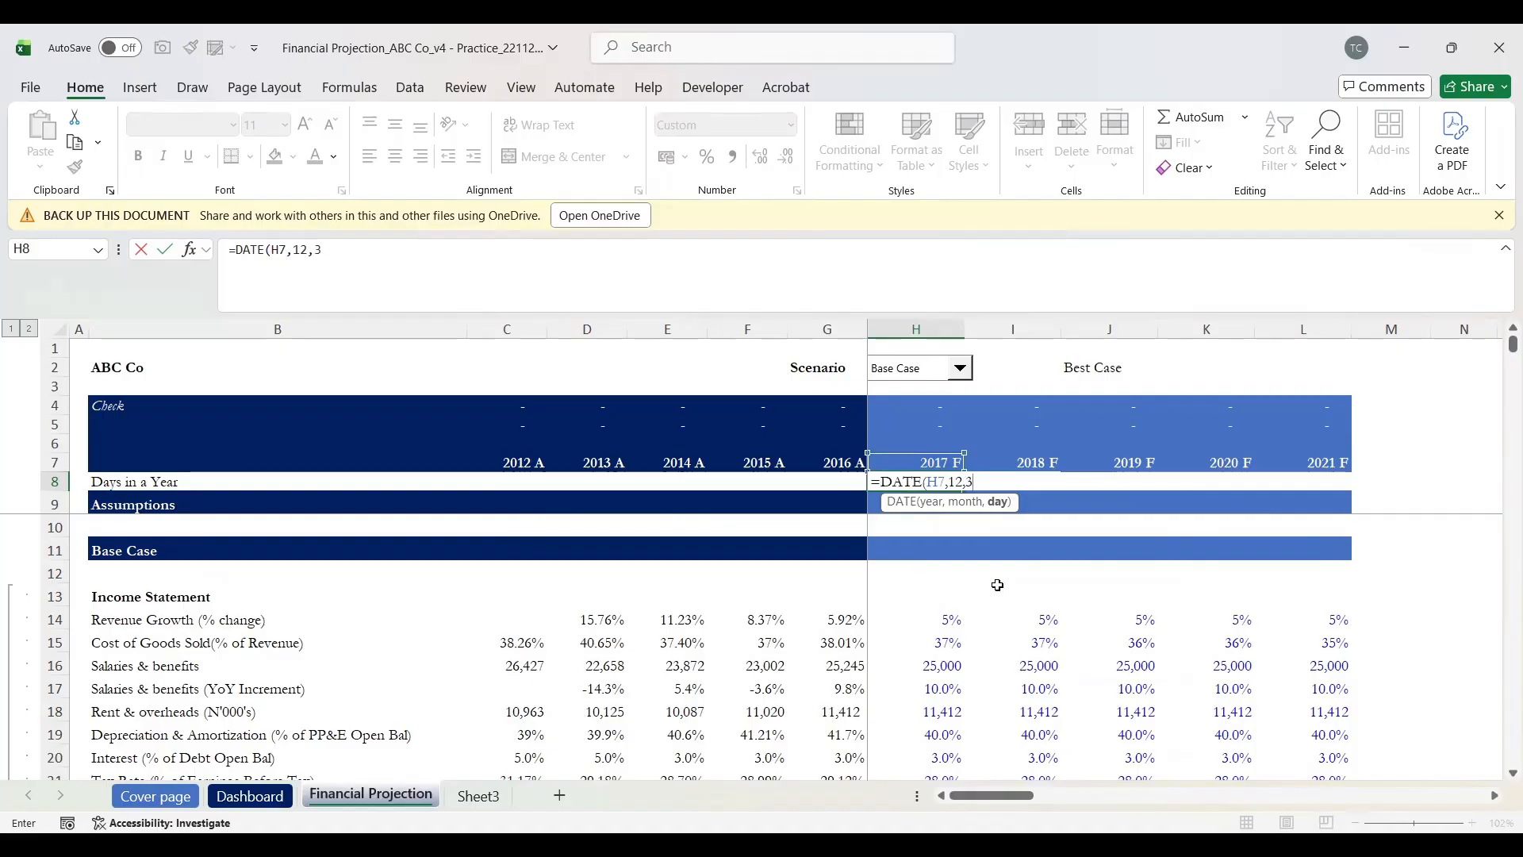
pyautogui.write('1)')
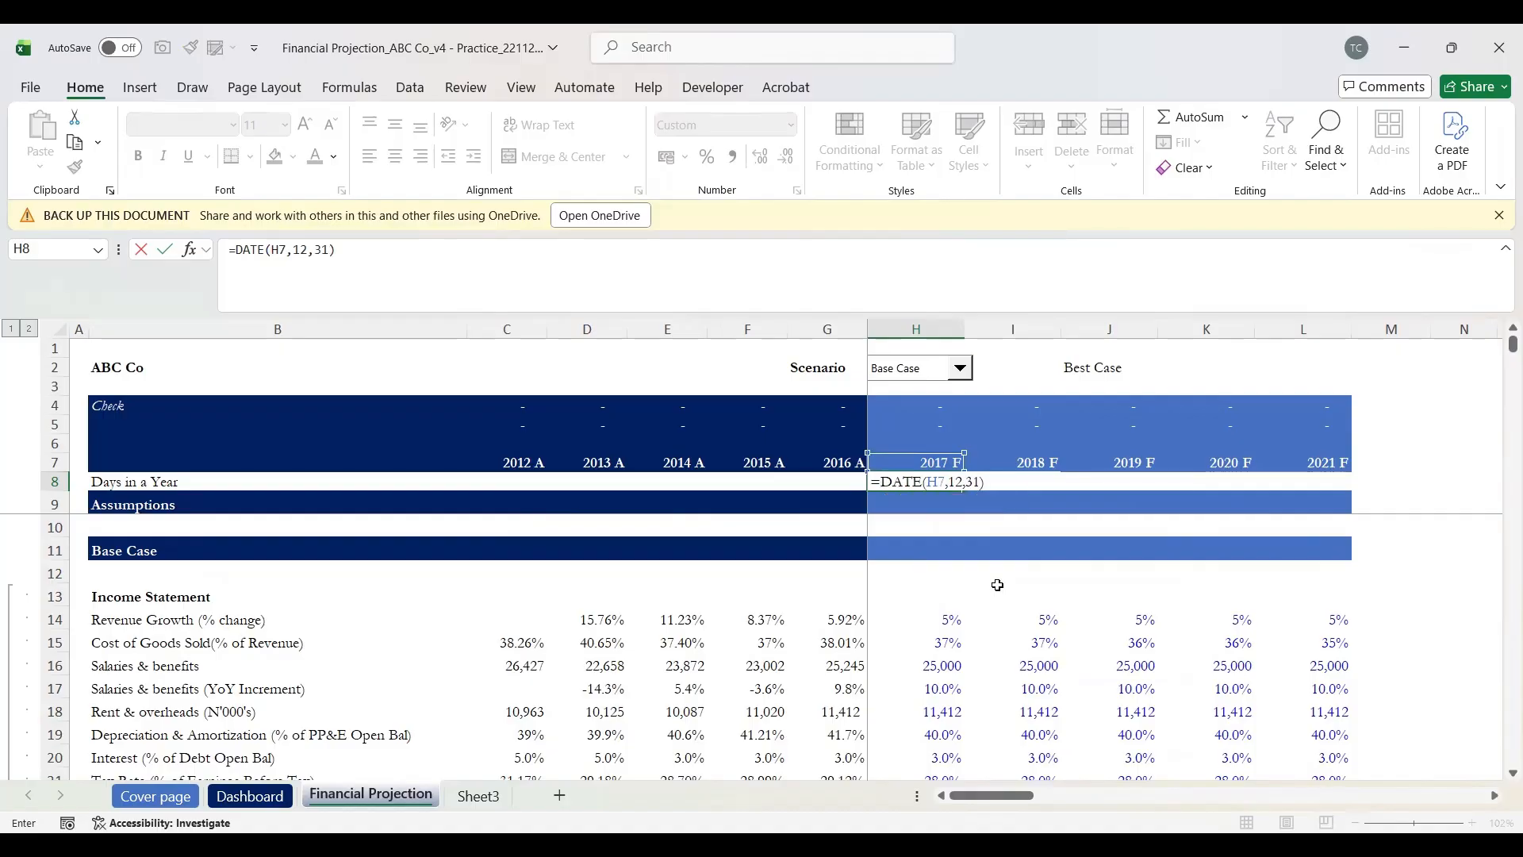
pyautogui.write('-d')
pyautogui.press('Tab')
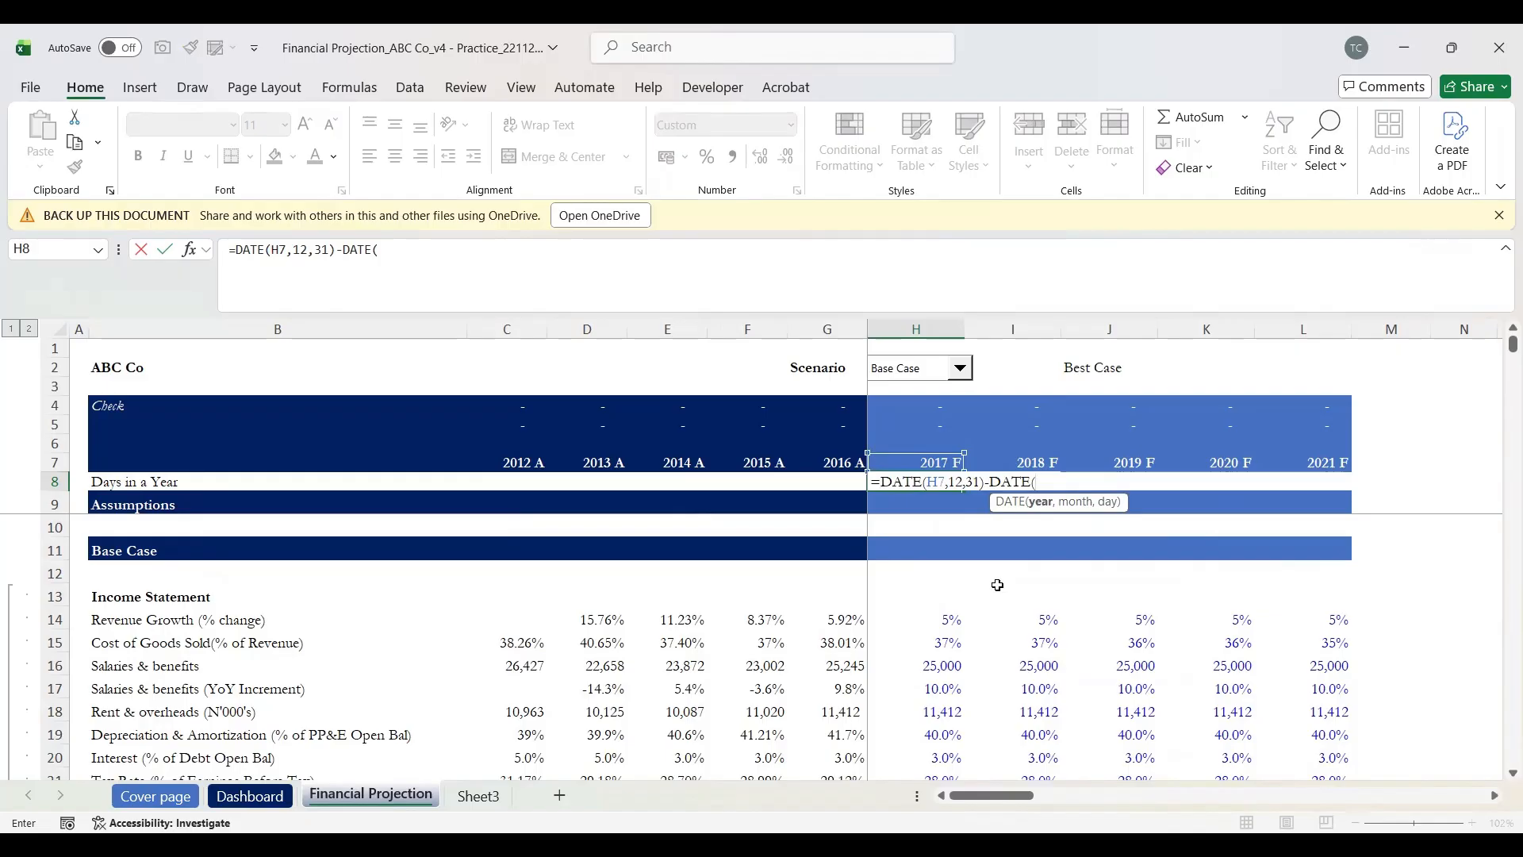
pyautogui.press('Up')
pyautogui.write(',1,1')
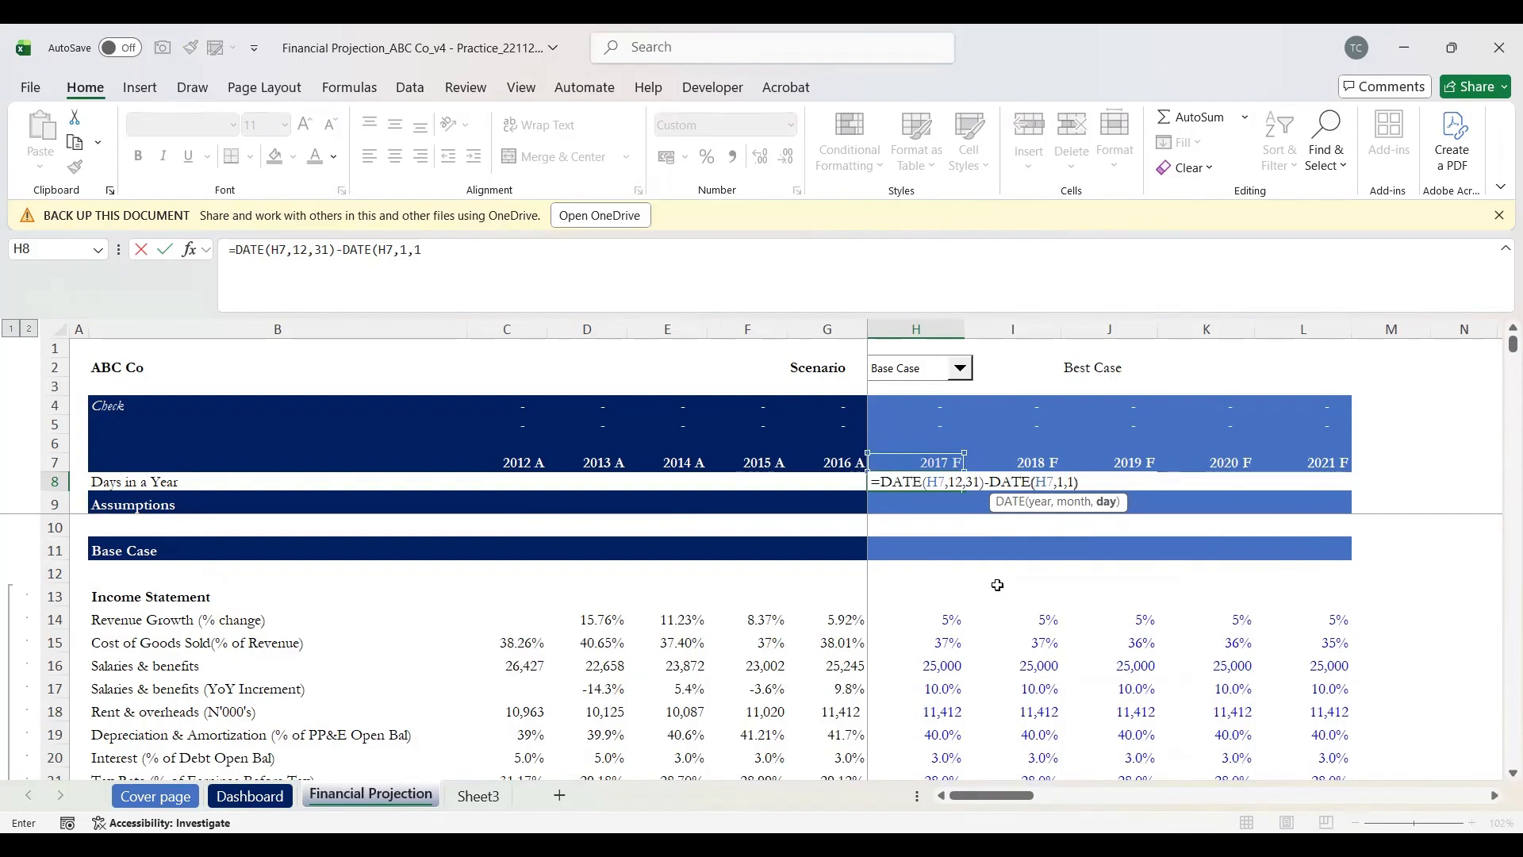
pyautogui.write(')')
pyautogui.press('Return')
# Step: Add +1 to the H8 formula for 365 and fill it across I8:L8, giving 366 for 2020 F
pyautogui.press('Up')
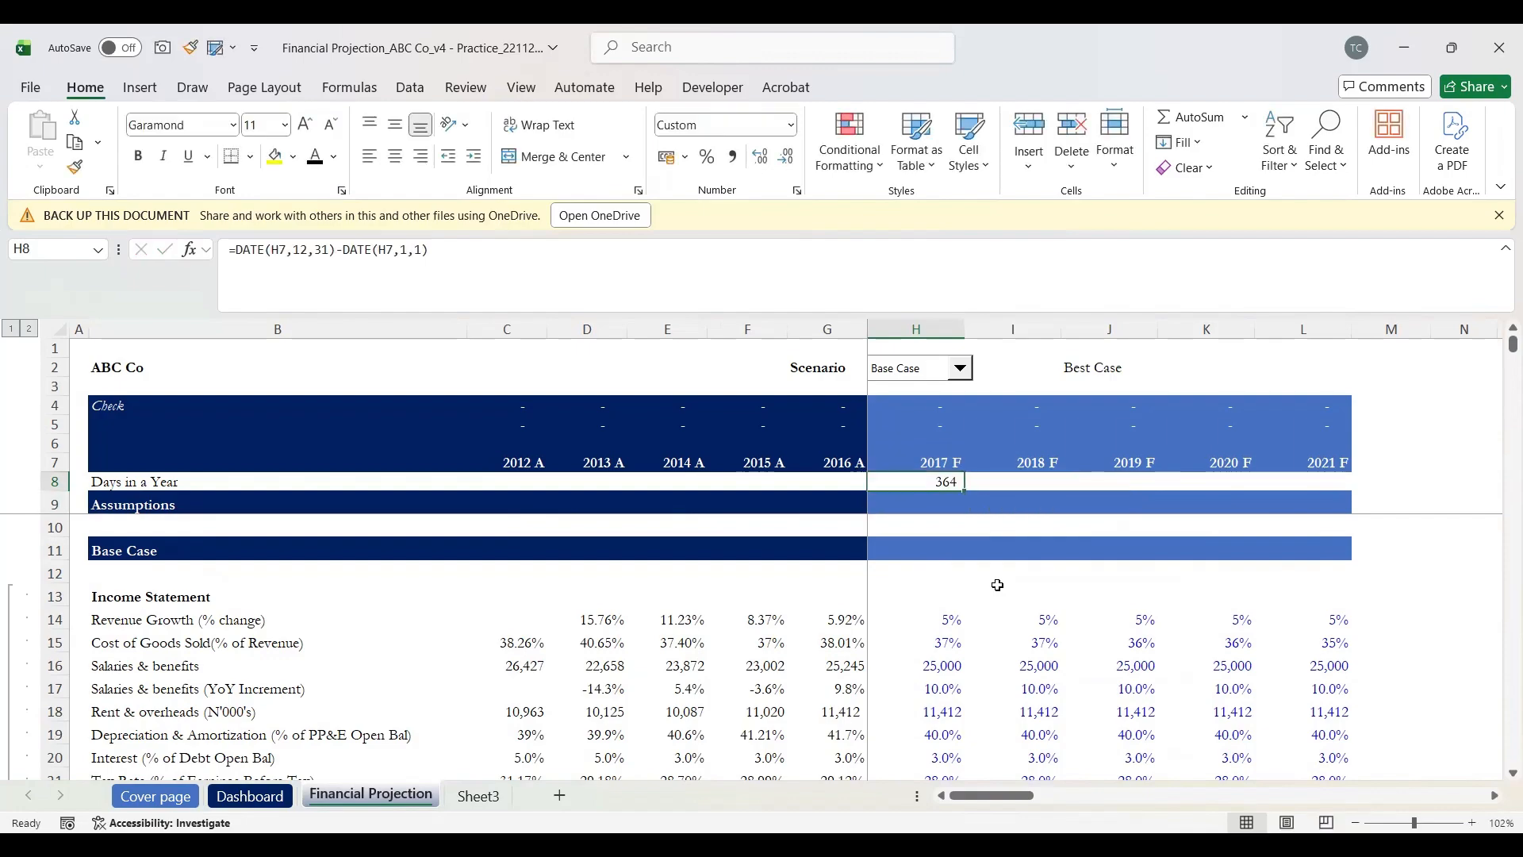
pyautogui.click(487, 241)
pyautogui.write('+1')
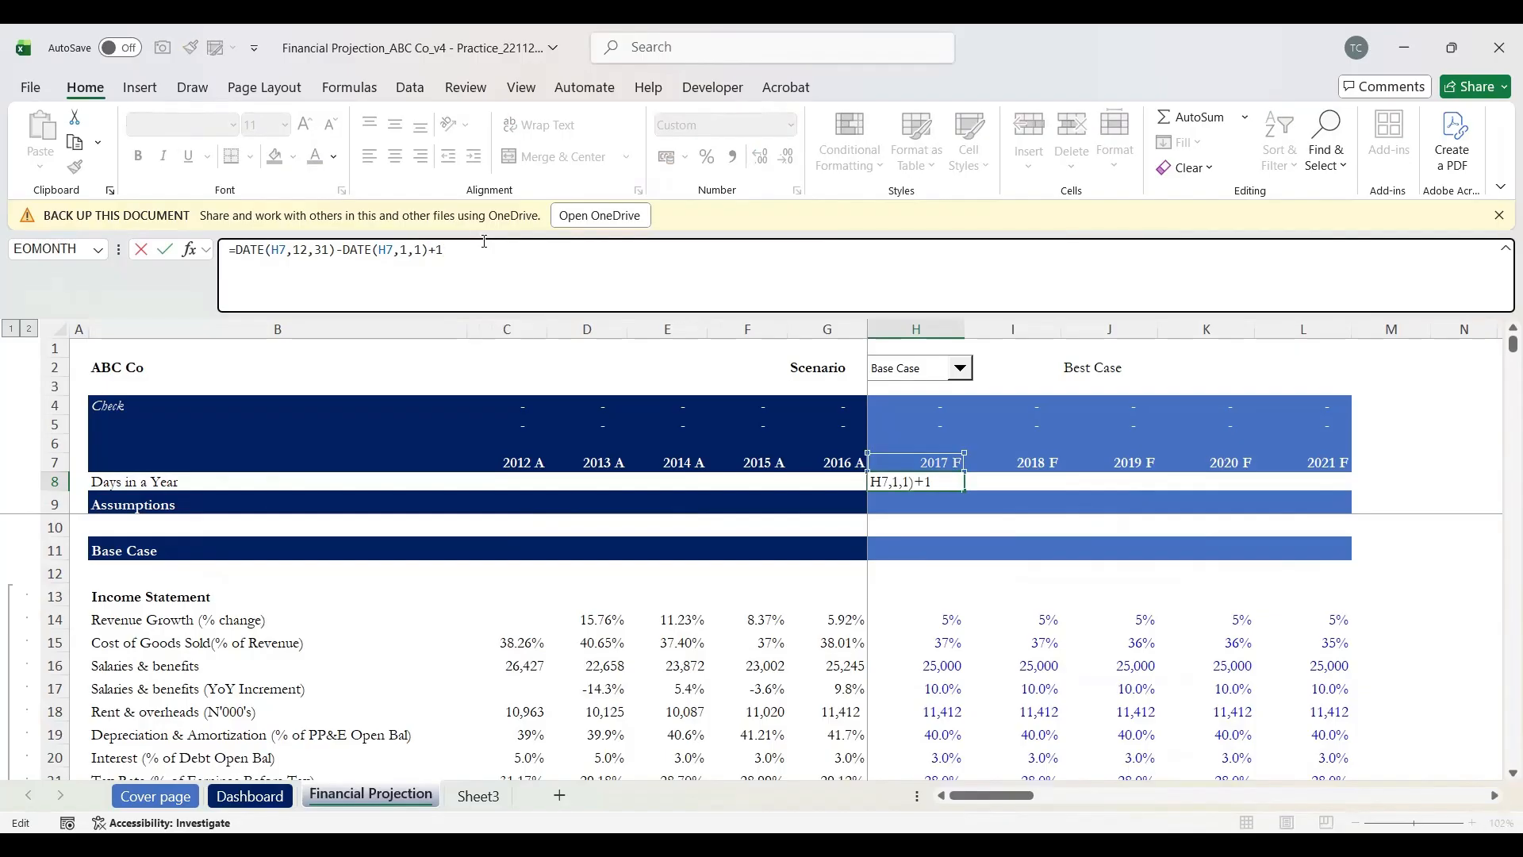
pyautogui.press('Return')
pyautogui.press('Up')
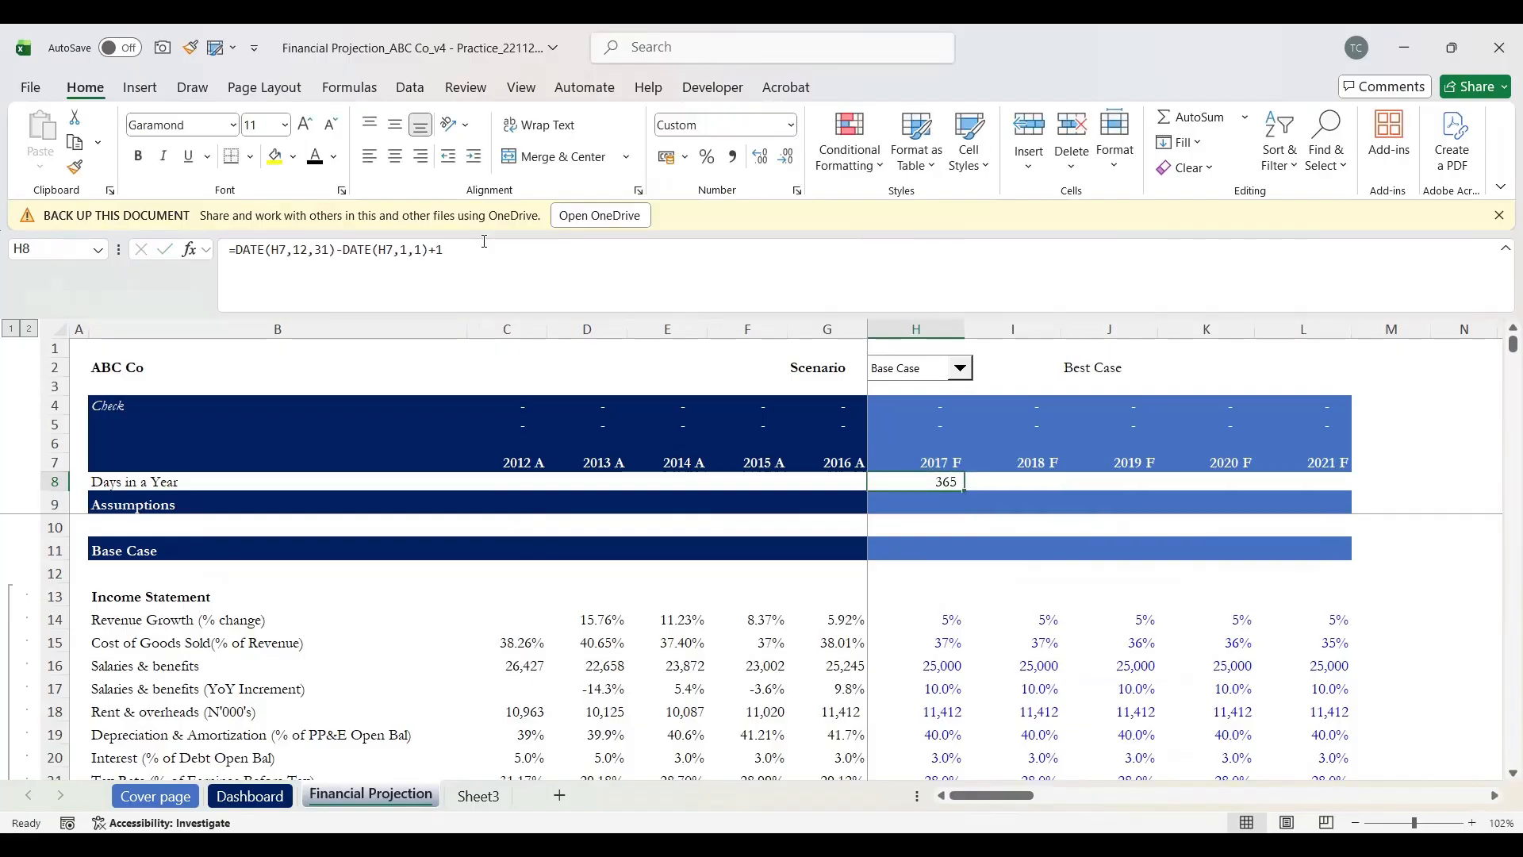
pyautogui.hotkey('shift', 'Right')
pyautogui.hotkey('shift', 'Right')
pyautogui.hotkey('shift', 'Right')
pyautogui.hotkey('shift', 'Right')
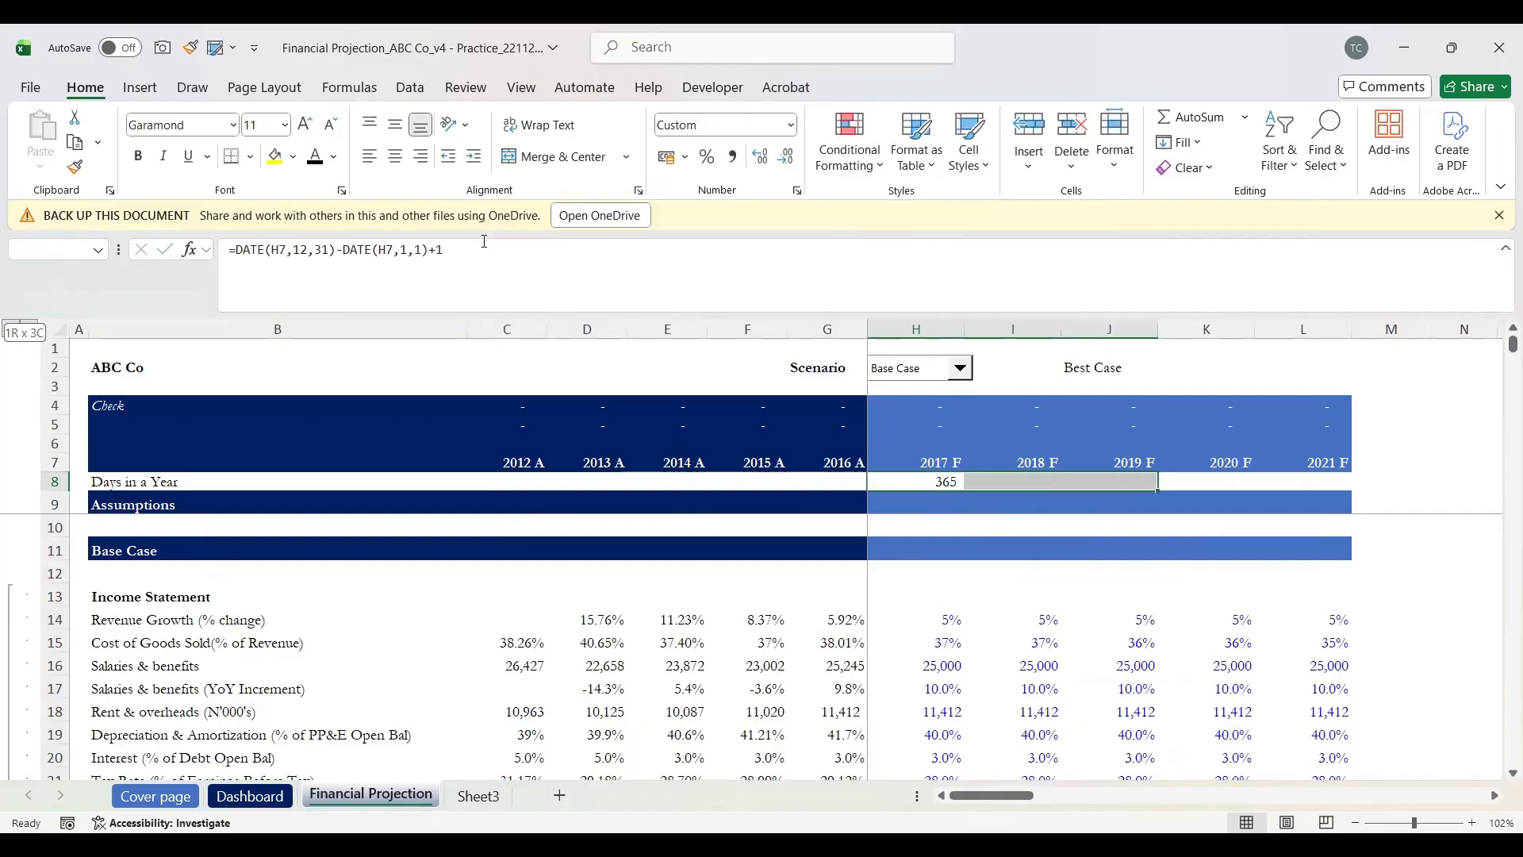
pyautogui.hotkey('ctrl', 'r')
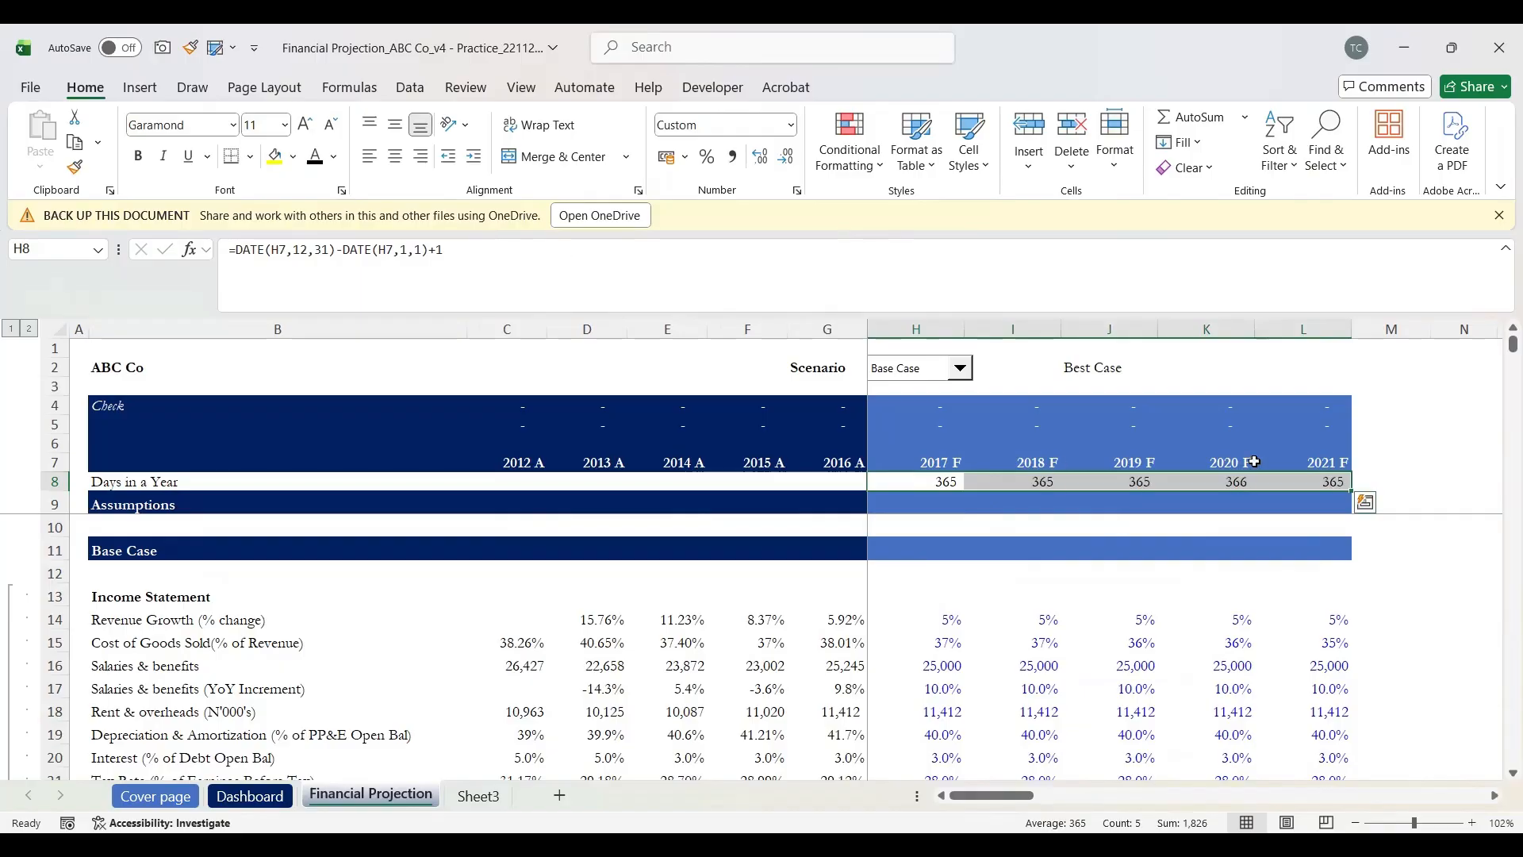
pyautogui.click(1239, 481)
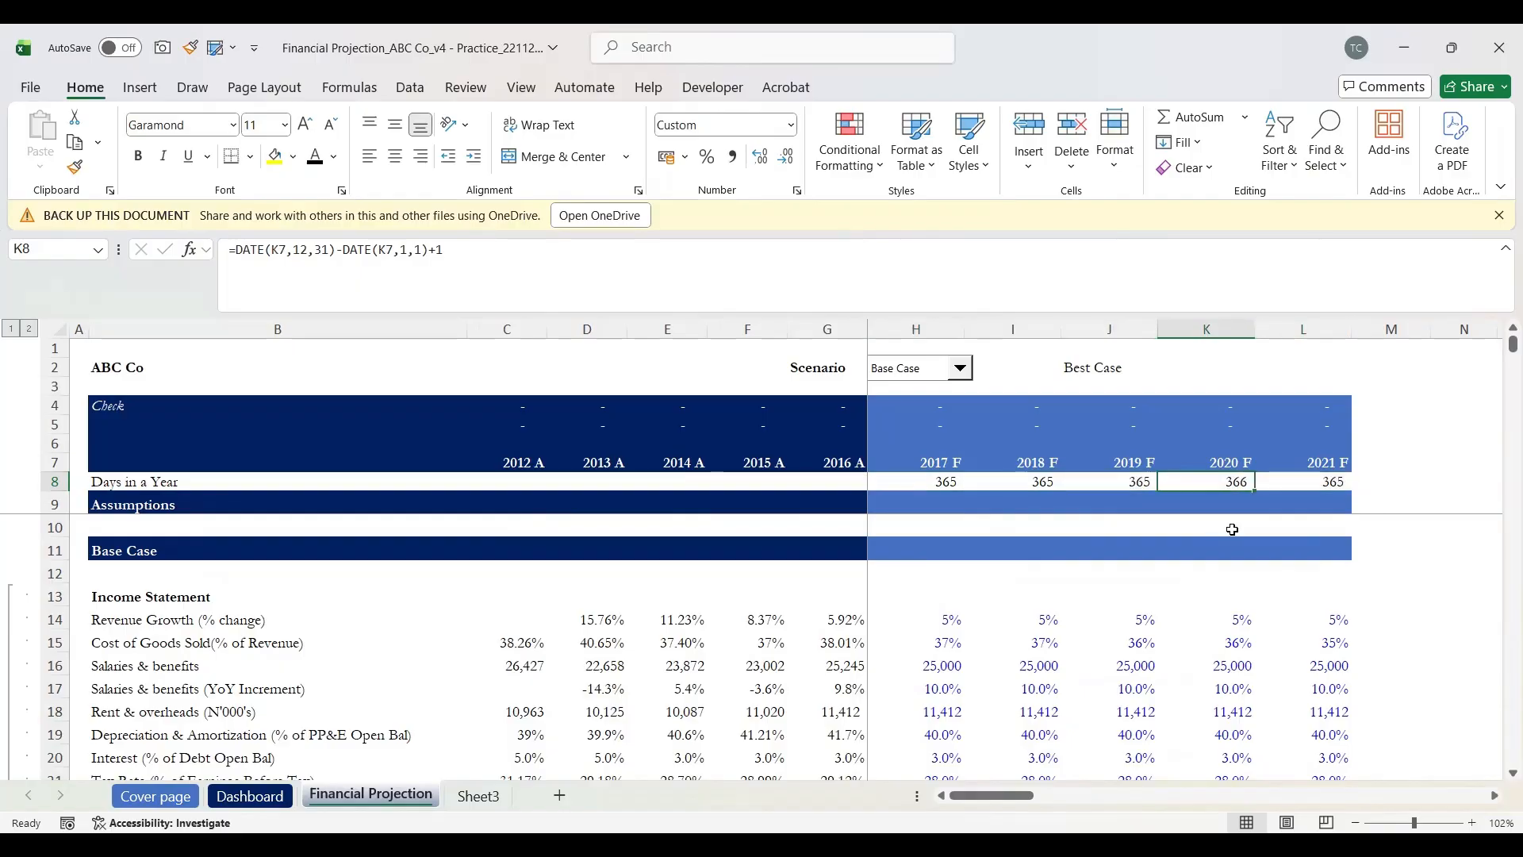
pyautogui.scroll(-2, 1024, 583)
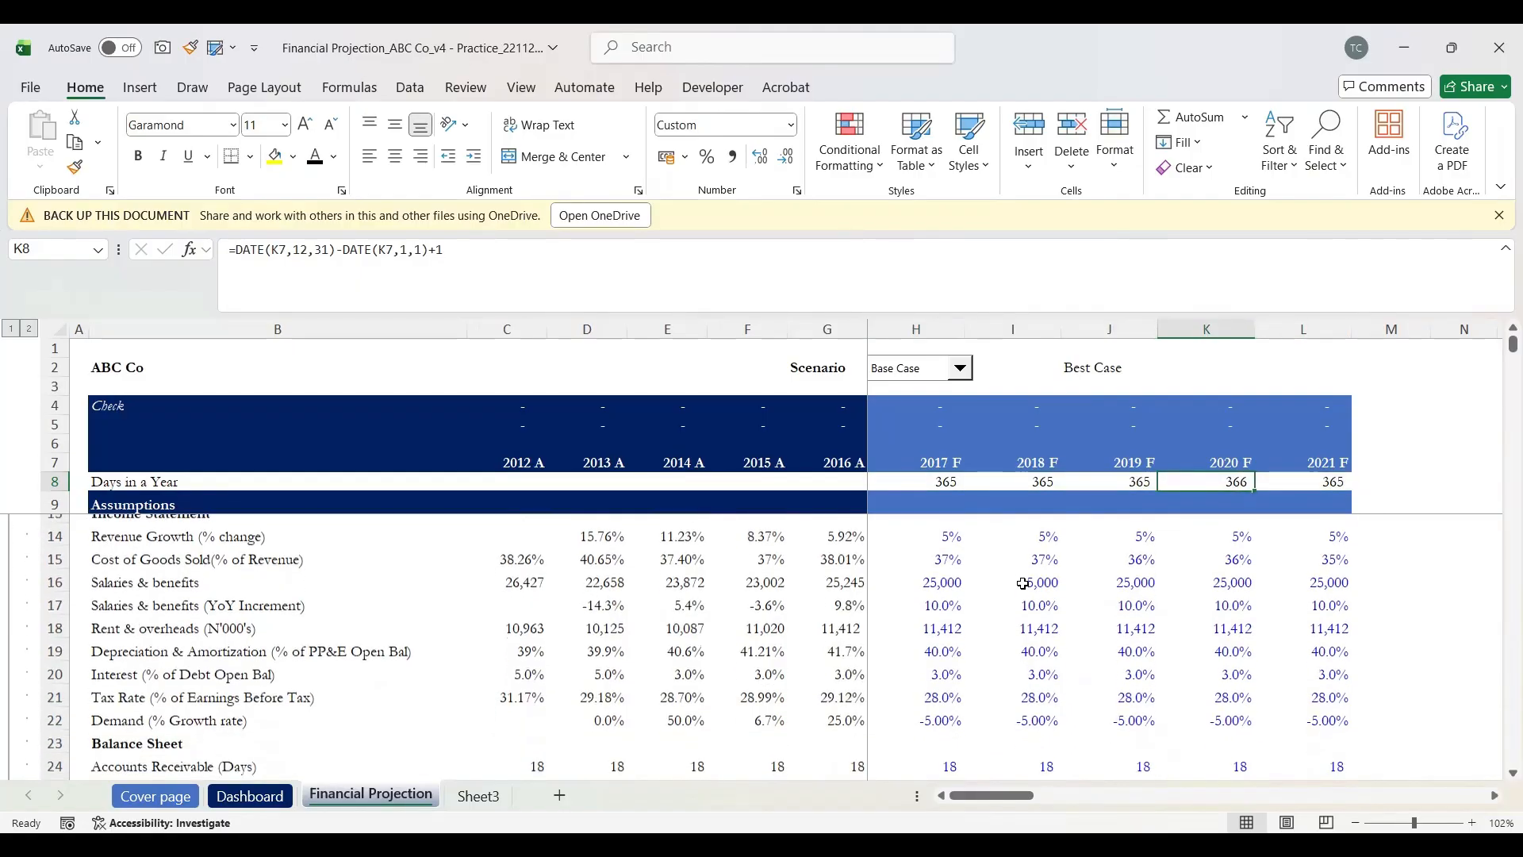
pyautogui.scroll(1, 1023, 583)
pyautogui.scroll(-3, 1027, 585)
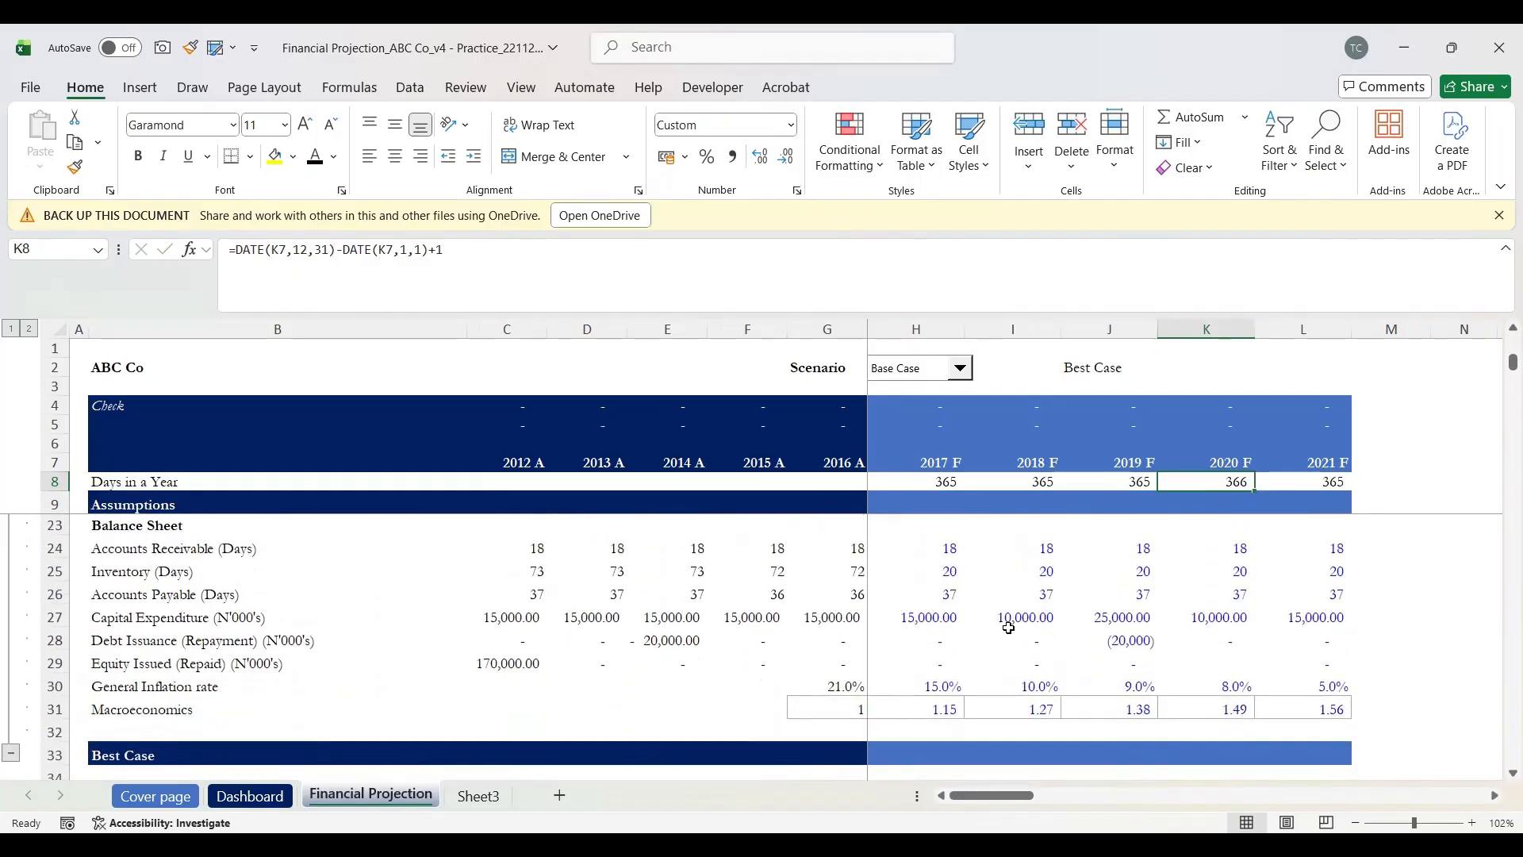
pyautogui.scroll(-3, 1006, 649)
pyautogui.scroll(1, 1005, 653)
pyautogui.scroll(-8, 1006, 653)
pyautogui.scroll(-5, 1005, 653)
pyautogui.scroll(-1, 992, 612)
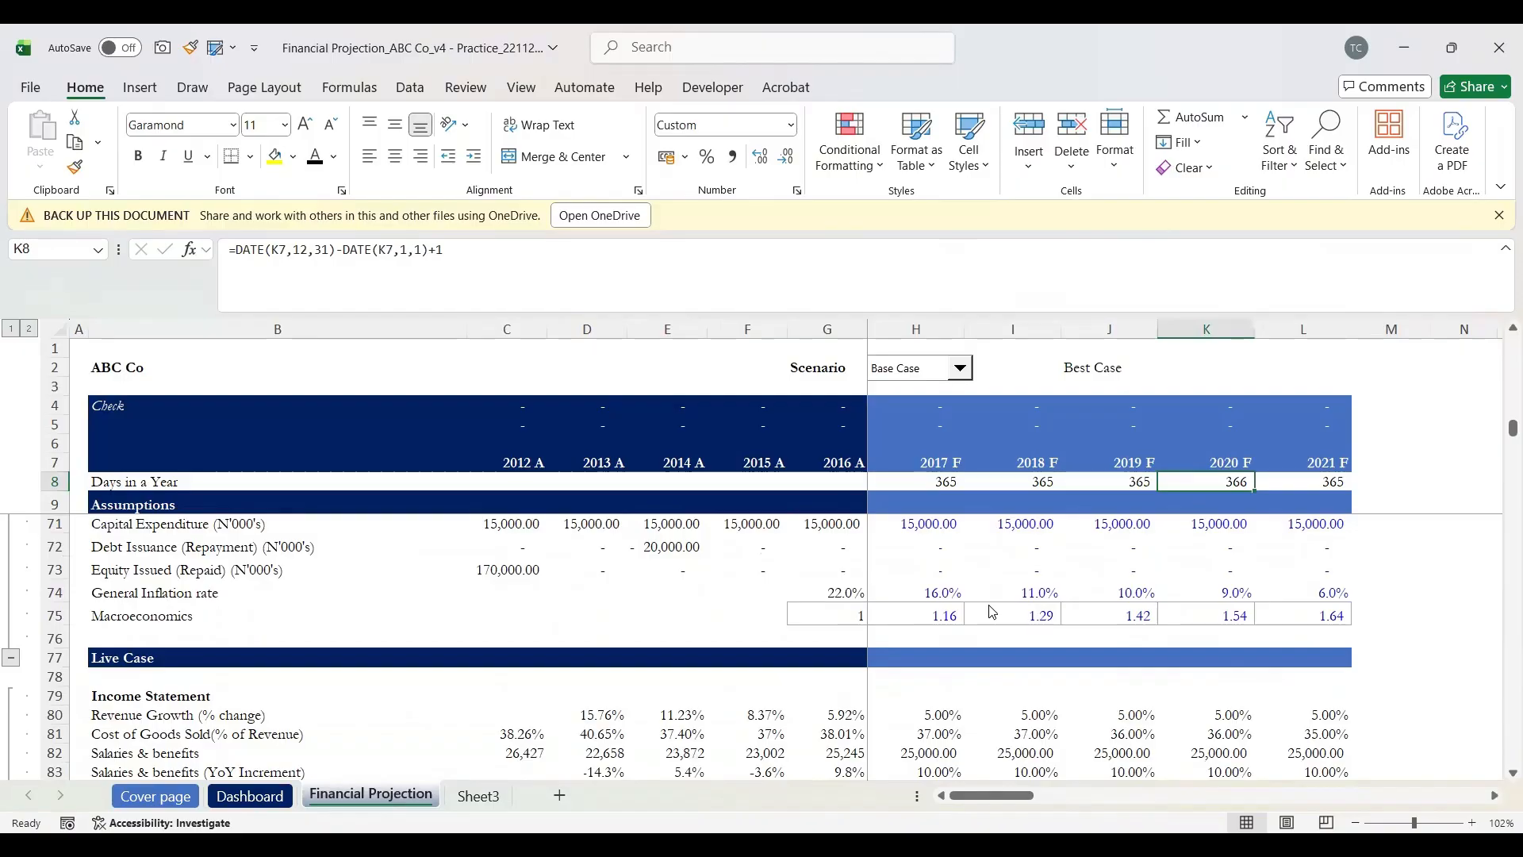
pyautogui.hotkey('alt', 'Tab')
pyautogui.hotkey('alt', 'Tab')
pyautogui.scroll(-12, 984, 635)
pyautogui.scroll(-4, 969, 714)
pyautogui.scroll(2, 968, 683)
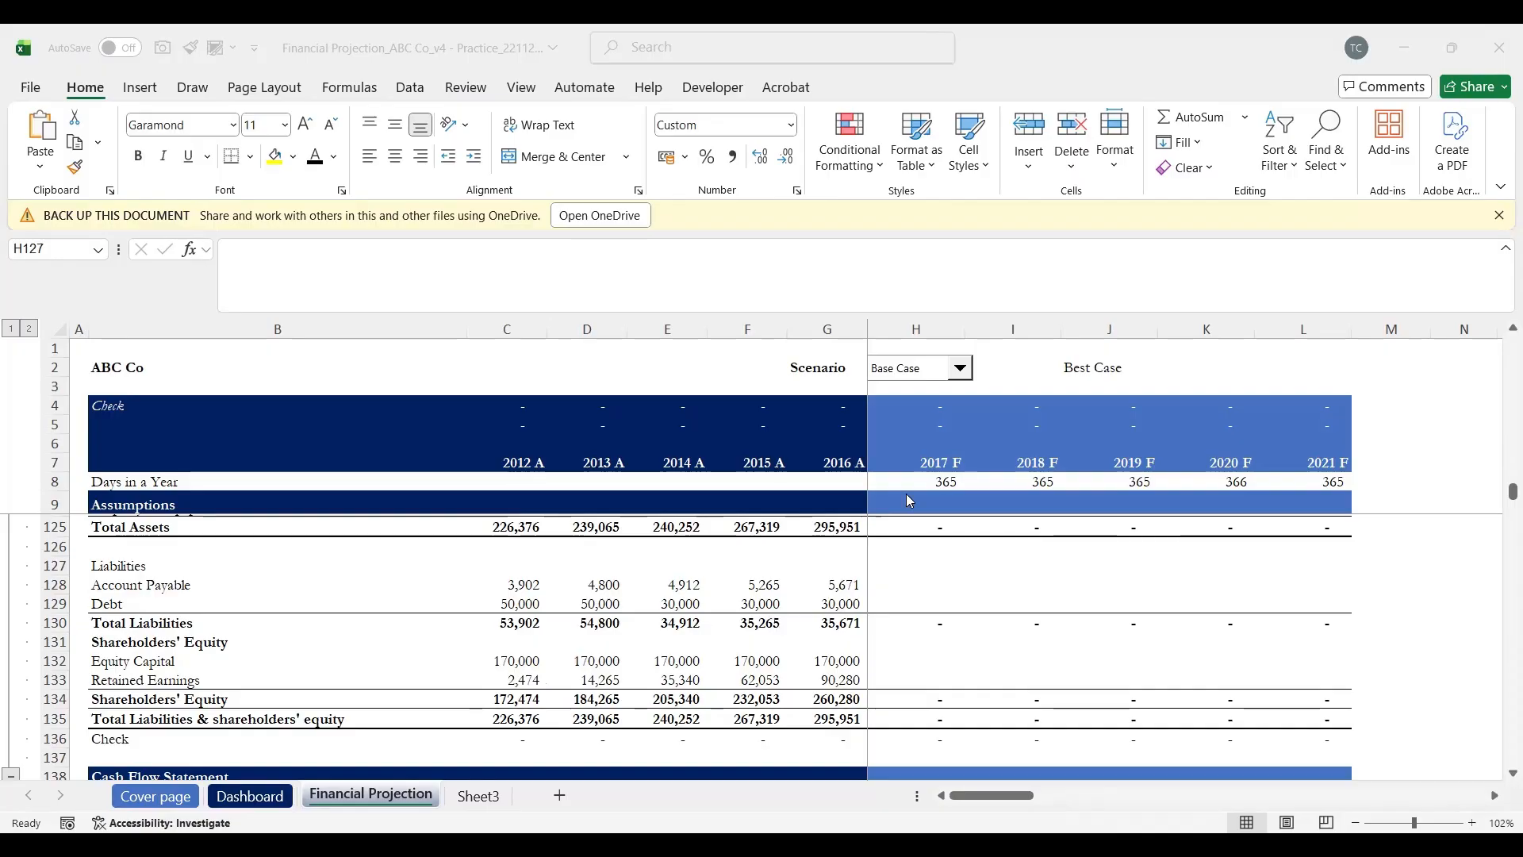
pyautogui.click(945, 482)
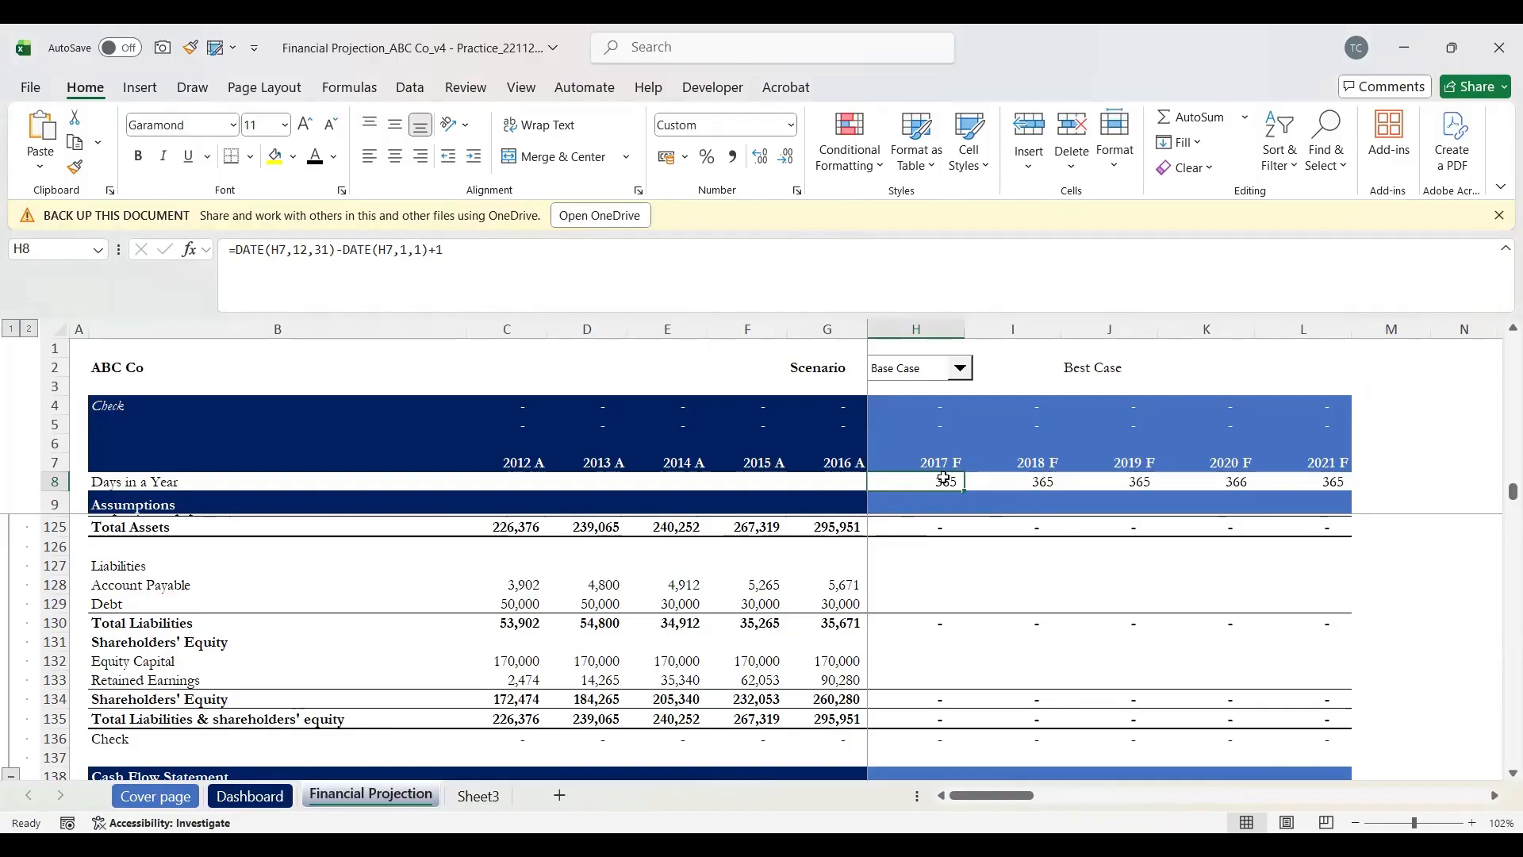
pyautogui.hotkey('shift', 'Right')
pyautogui.hotkey('shift', 'Right')
pyautogui.hotkey('shift', 'Right')
pyautogui.hotkey('shift', 'Right')
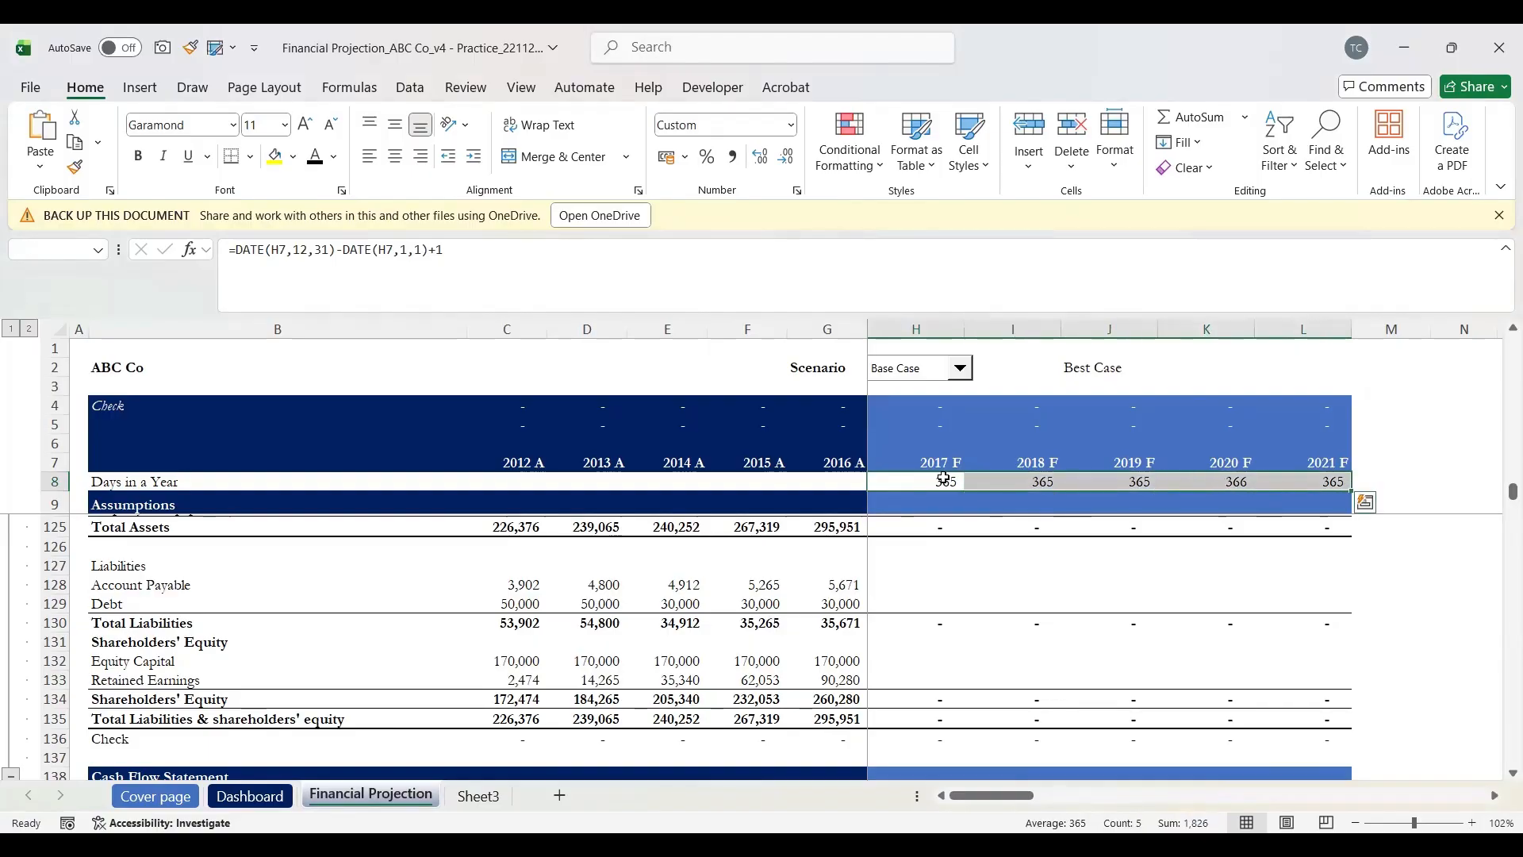
pyautogui.hotkey('ctrl', 'Home')
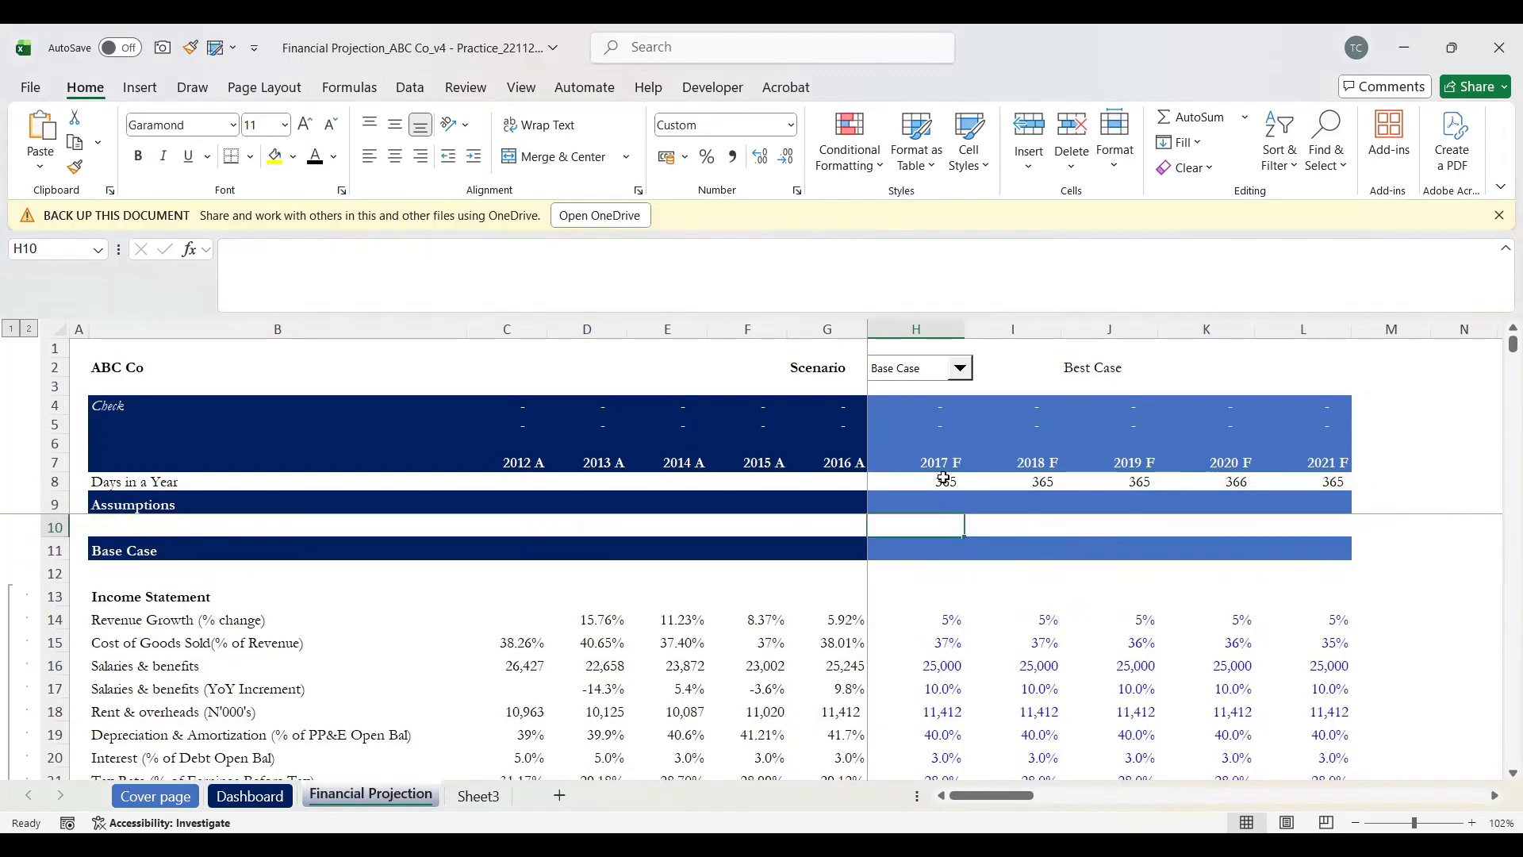
# Step: Scroll to row 162 of the Working Capital Schedule and select the Account Receivable row at H162
pyautogui.scroll(-7, 978, 645)
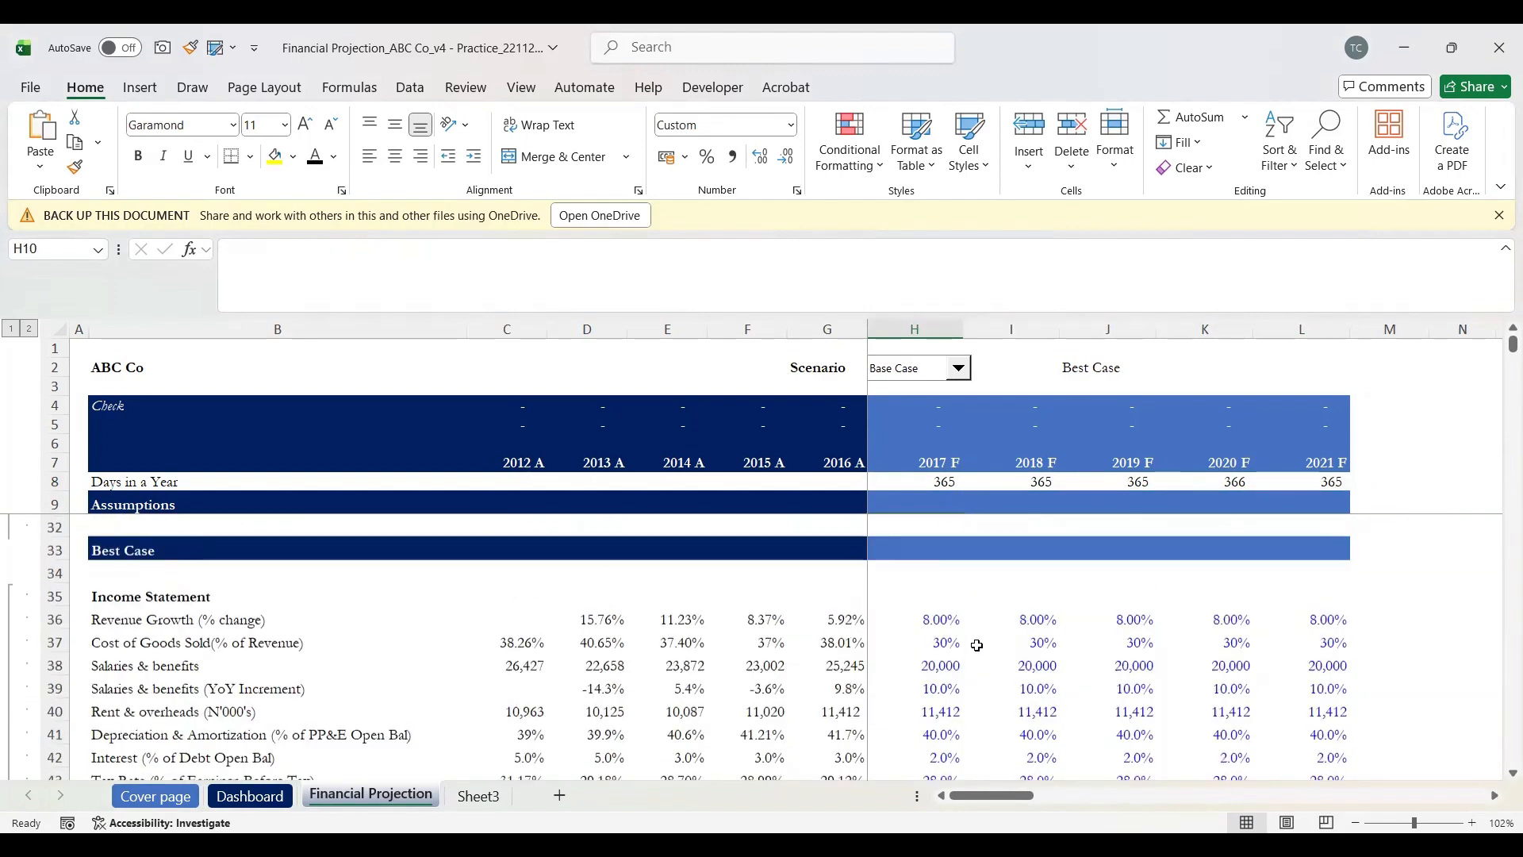
pyautogui.scroll(-7, 977, 645)
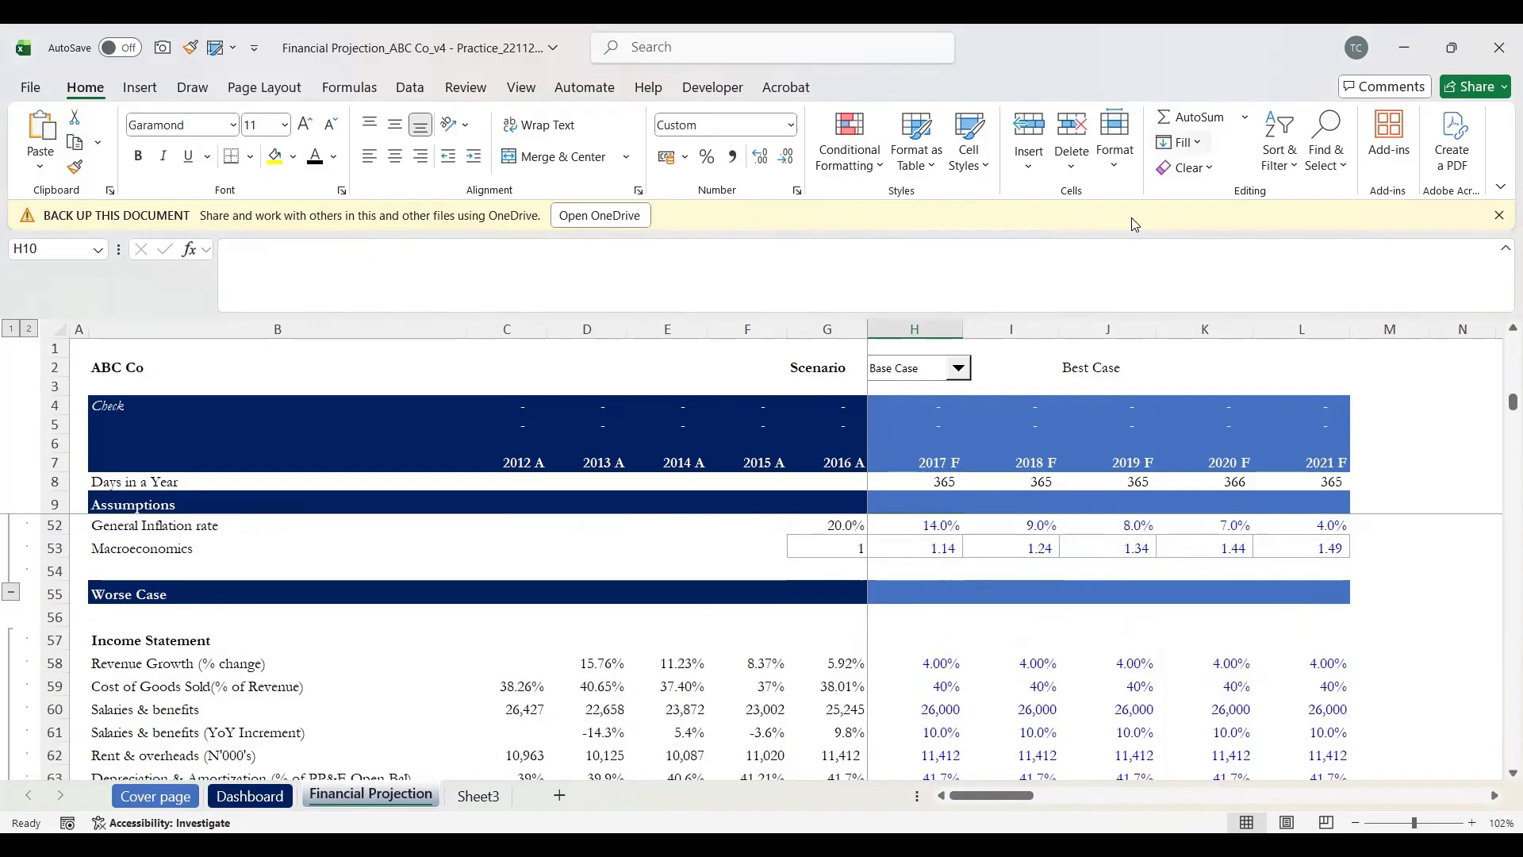
pyautogui.scroll(-3, 1070, 664)
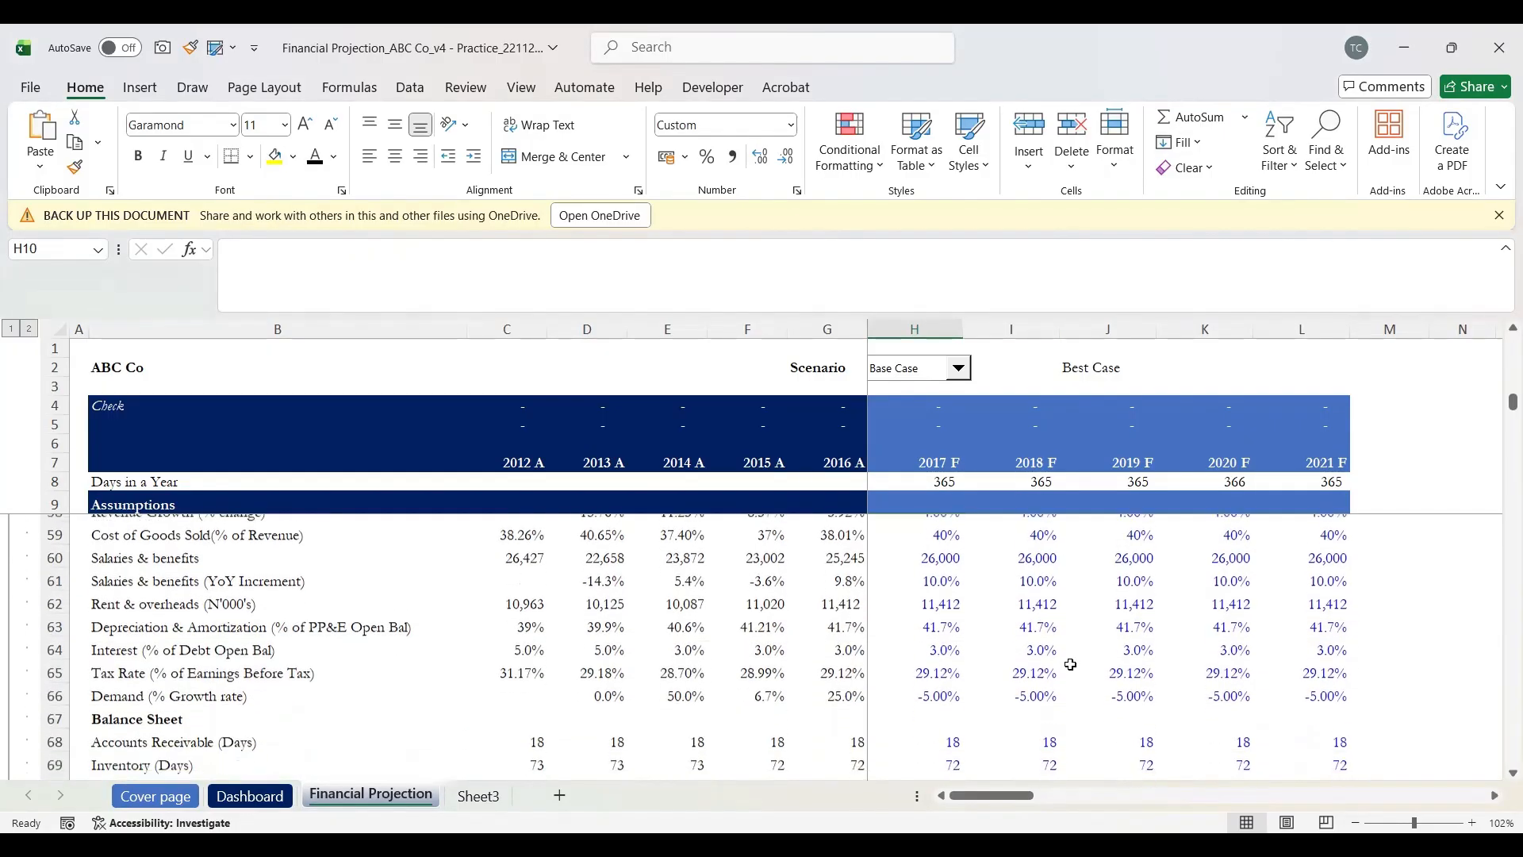
pyautogui.scroll(-13, 1070, 664)
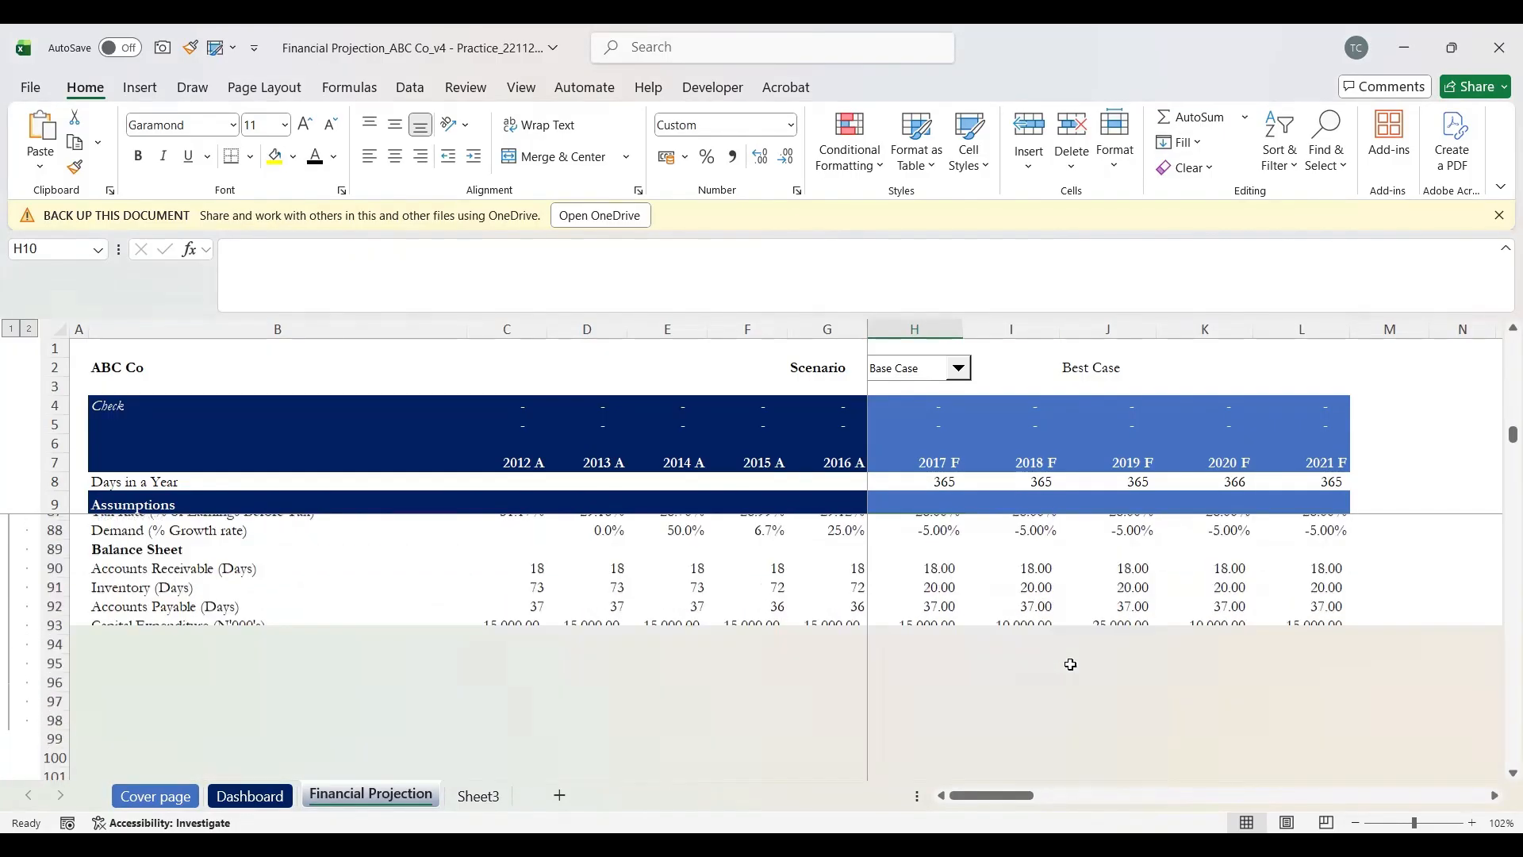
pyautogui.scroll(-20, 1071, 664)
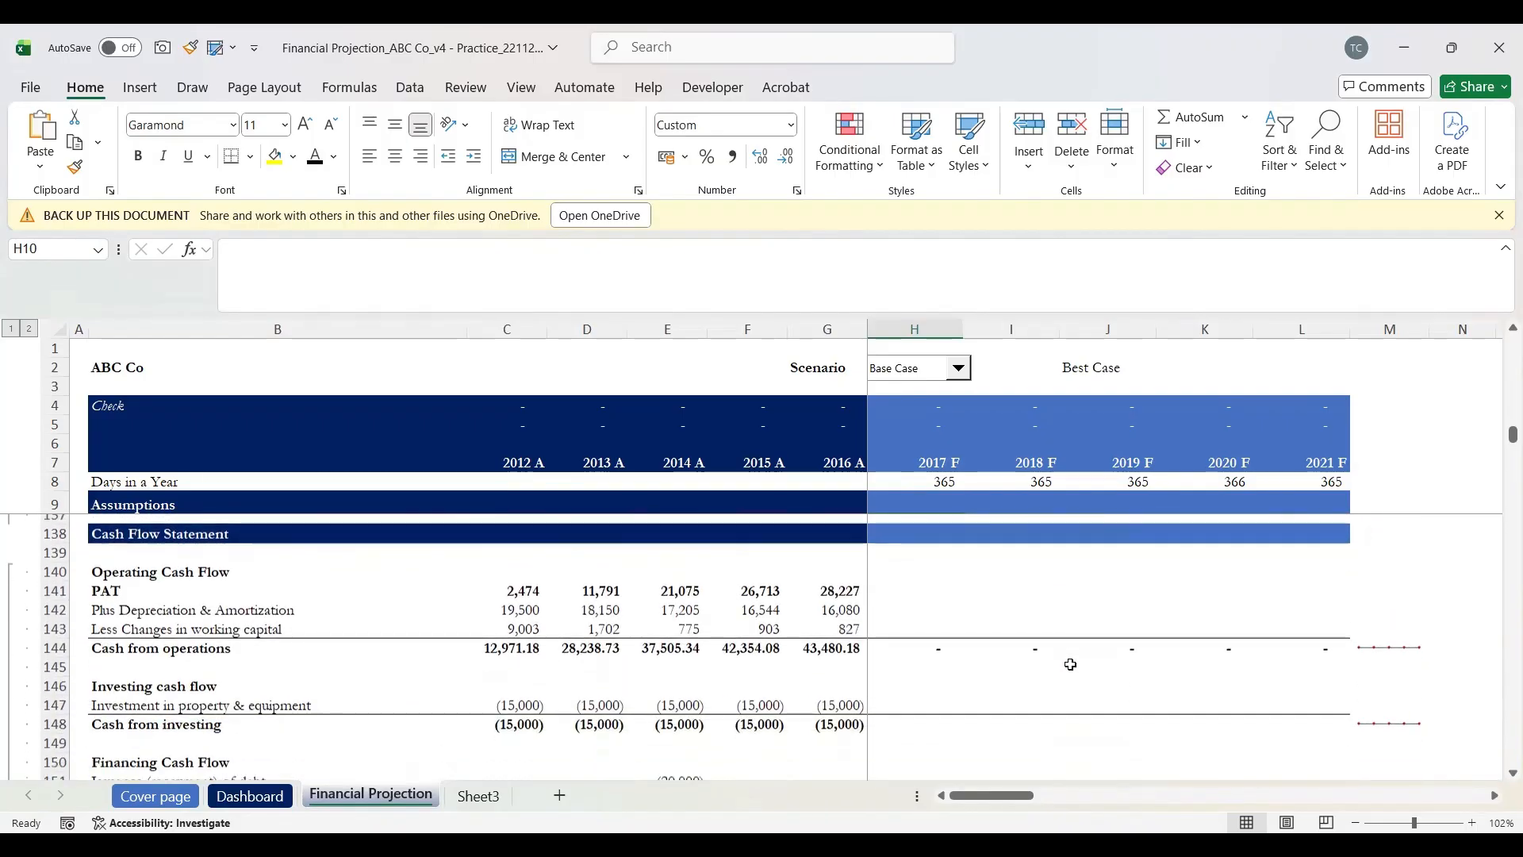
pyautogui.scroll(-1, 1071, 664)
pyautogui.scroll(5, 1070, 664)
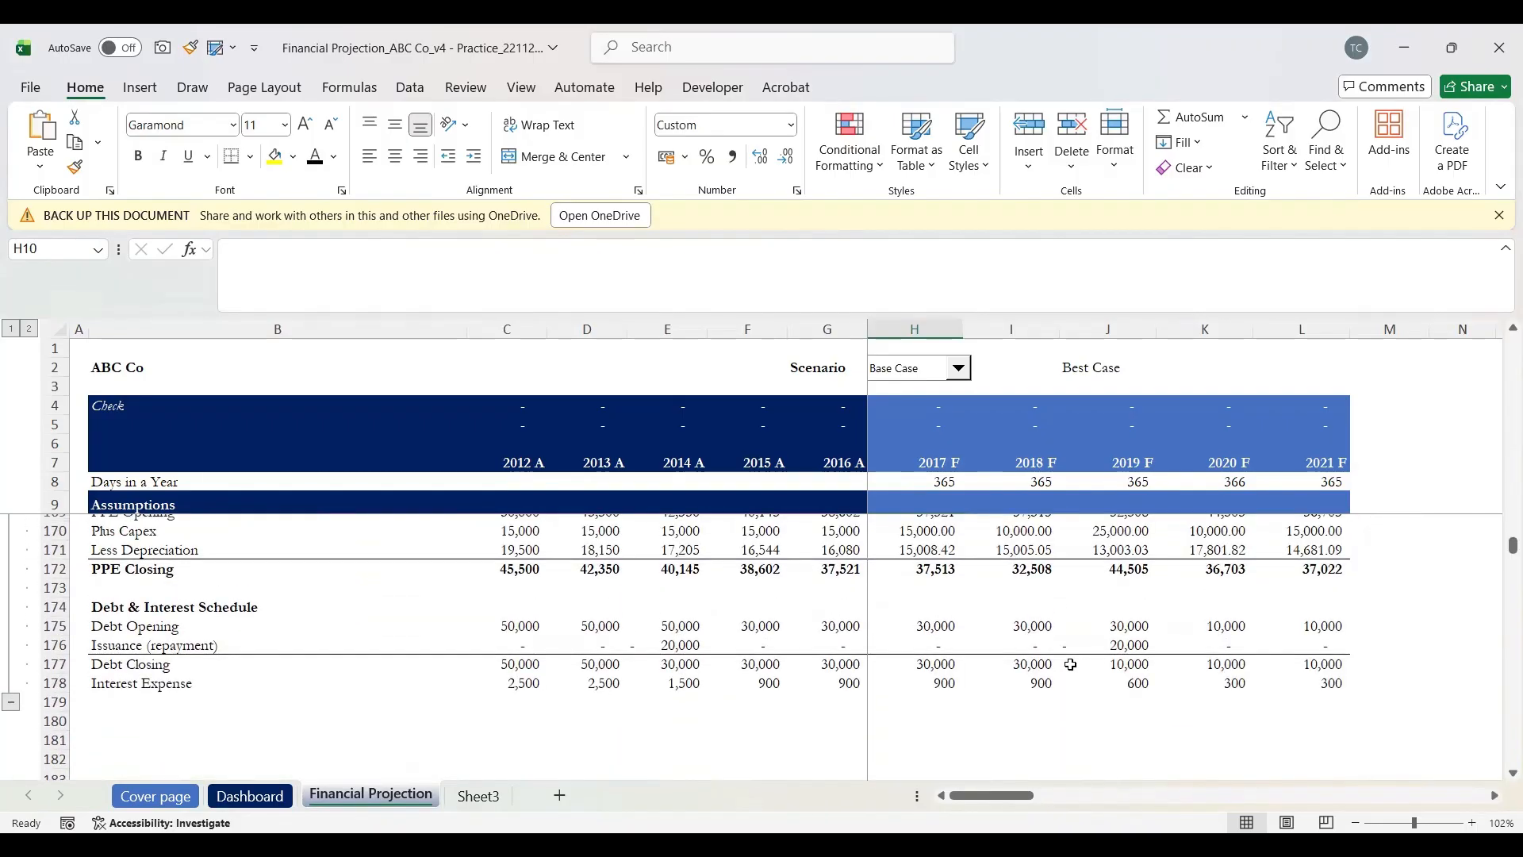
pyautogui.scroll(3, 1070, 664)
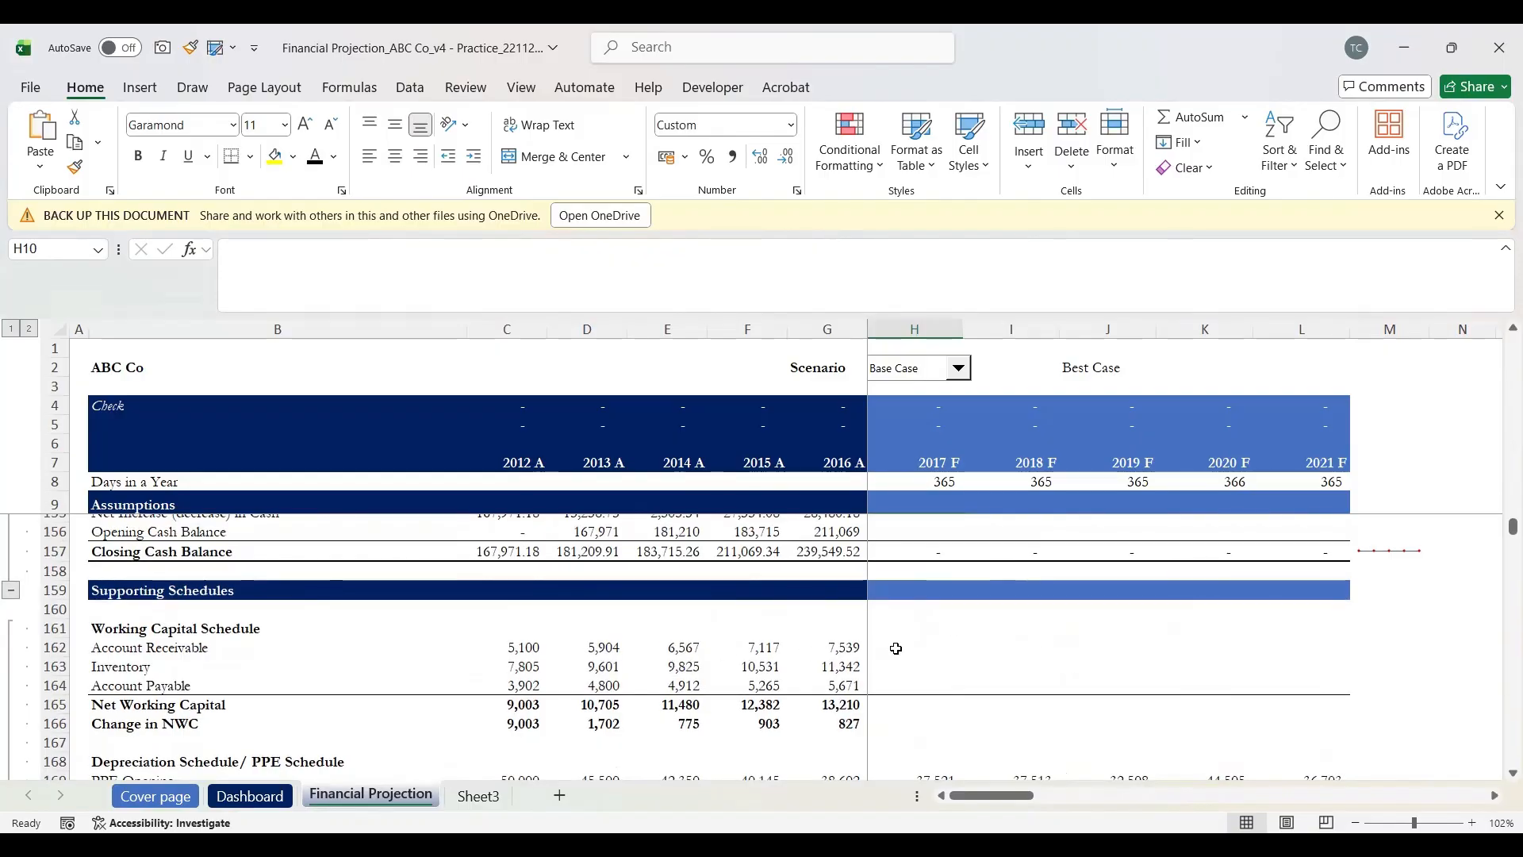
pyautogui.click(895, 649)
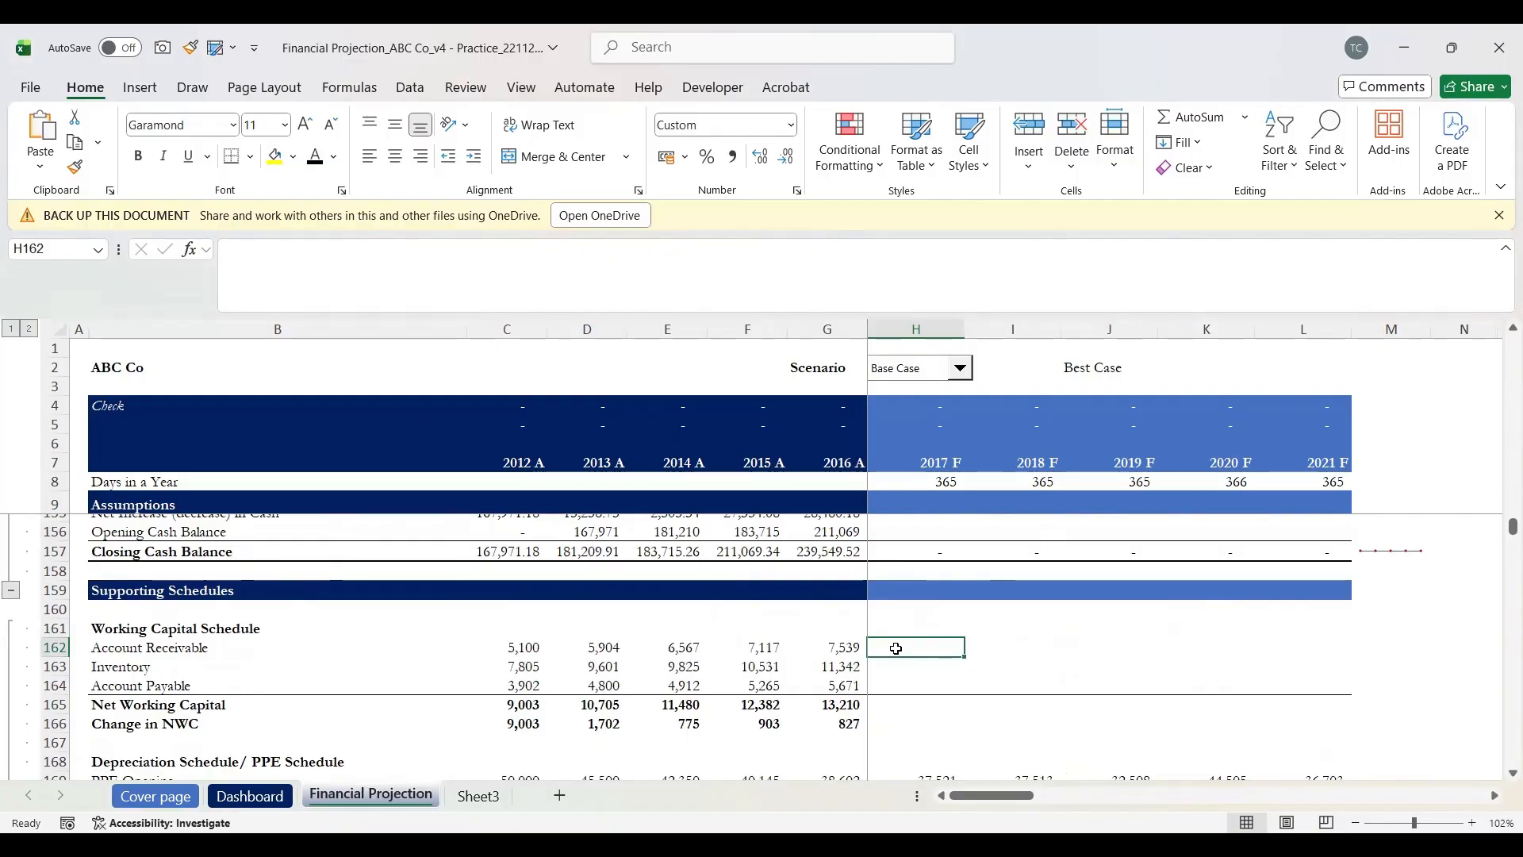
pyautogui.hotkey('shift', 'space')
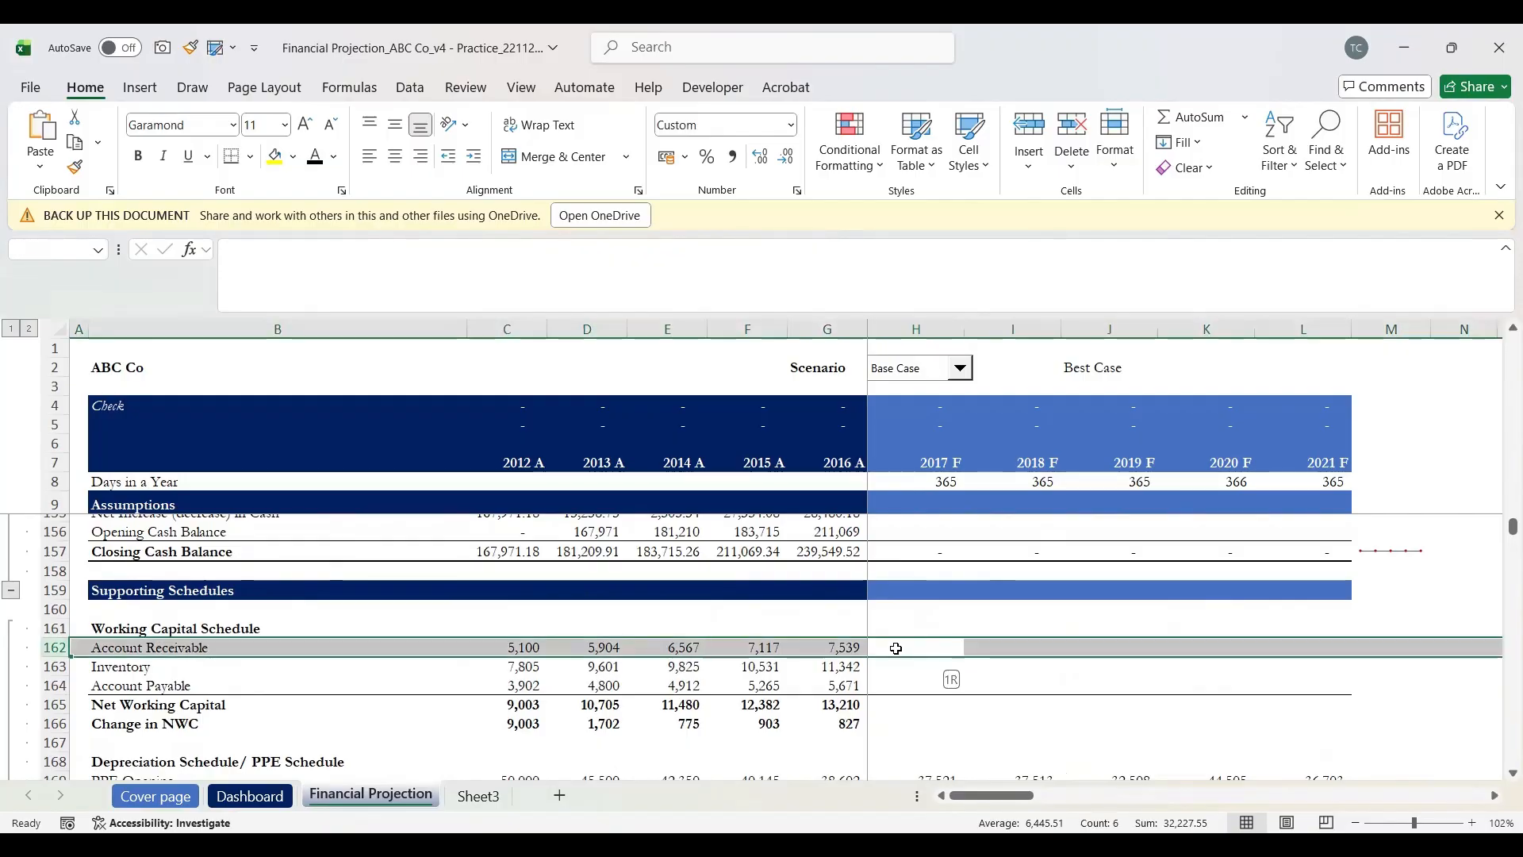
# Step: Start H162's formula as 2017 receivable days divided by the row-locked days in year, =H90/H$8
pyautogui.click(896, 649)
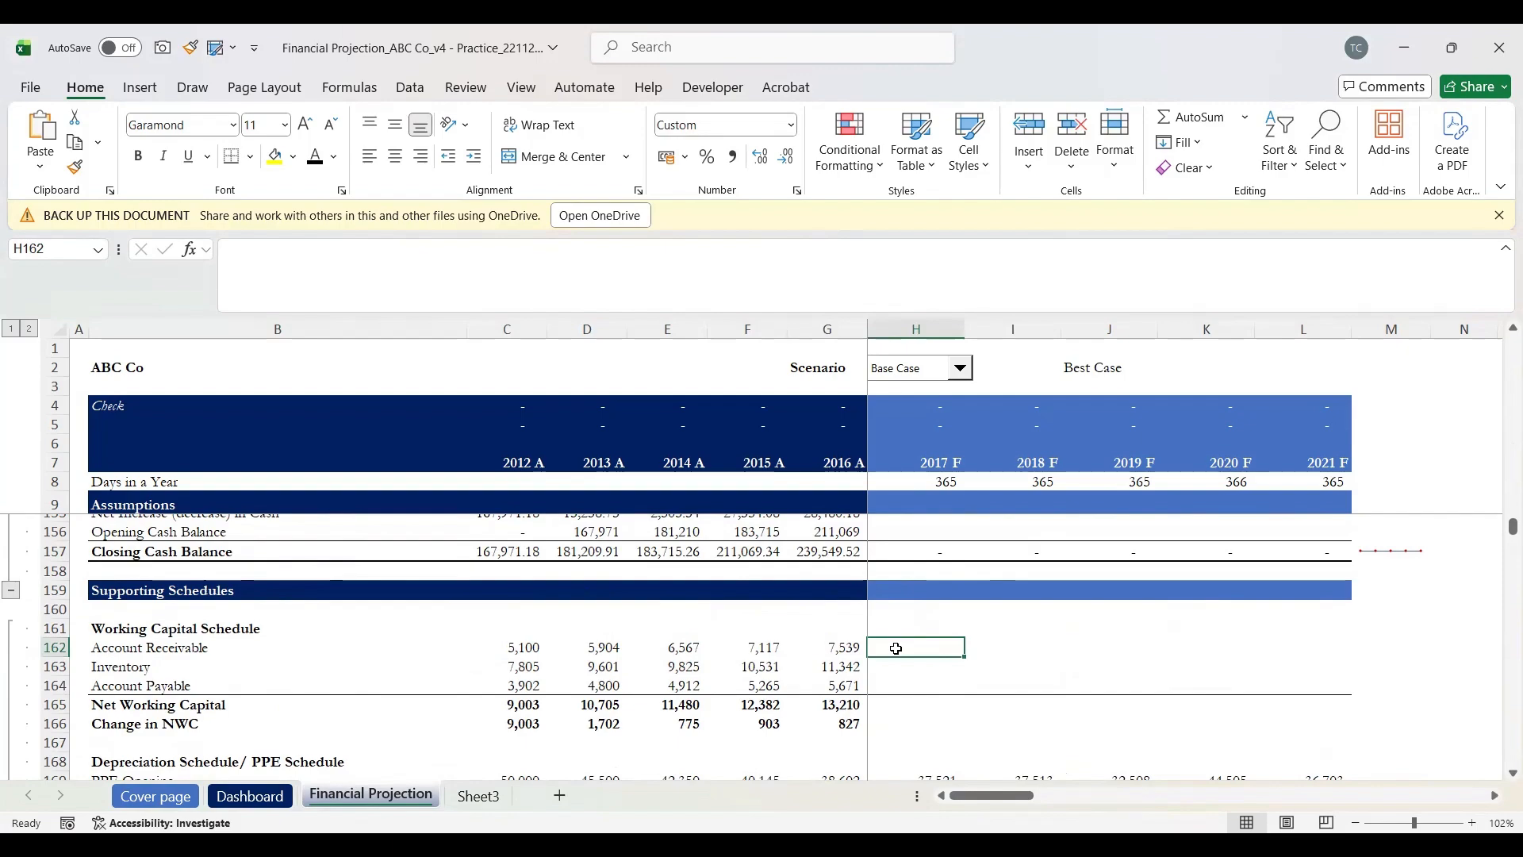
pyautogui.write('=')
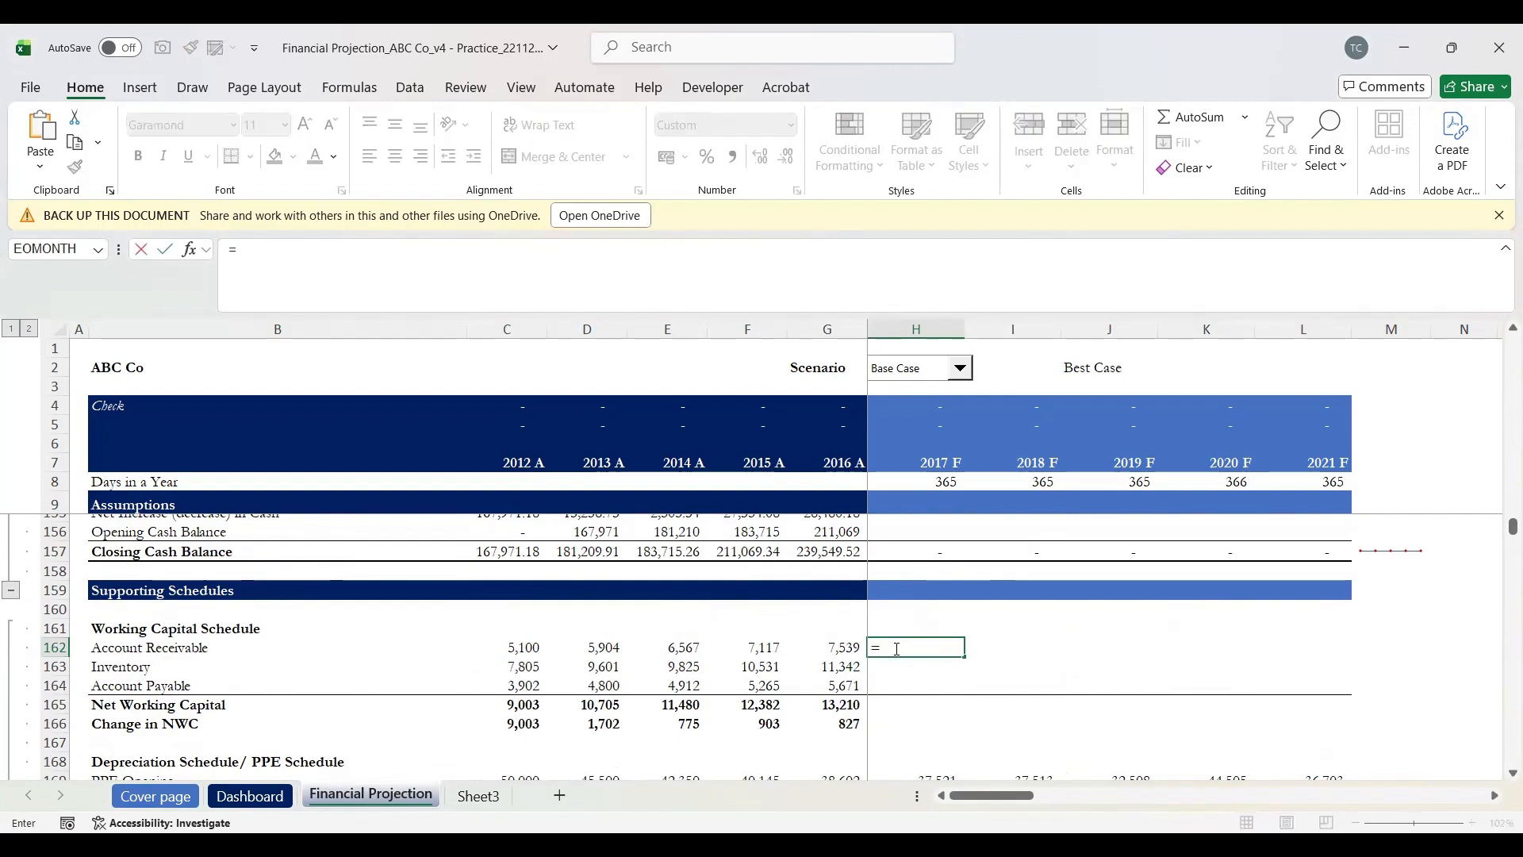
pyautogui.scroll(11, 896, 649)
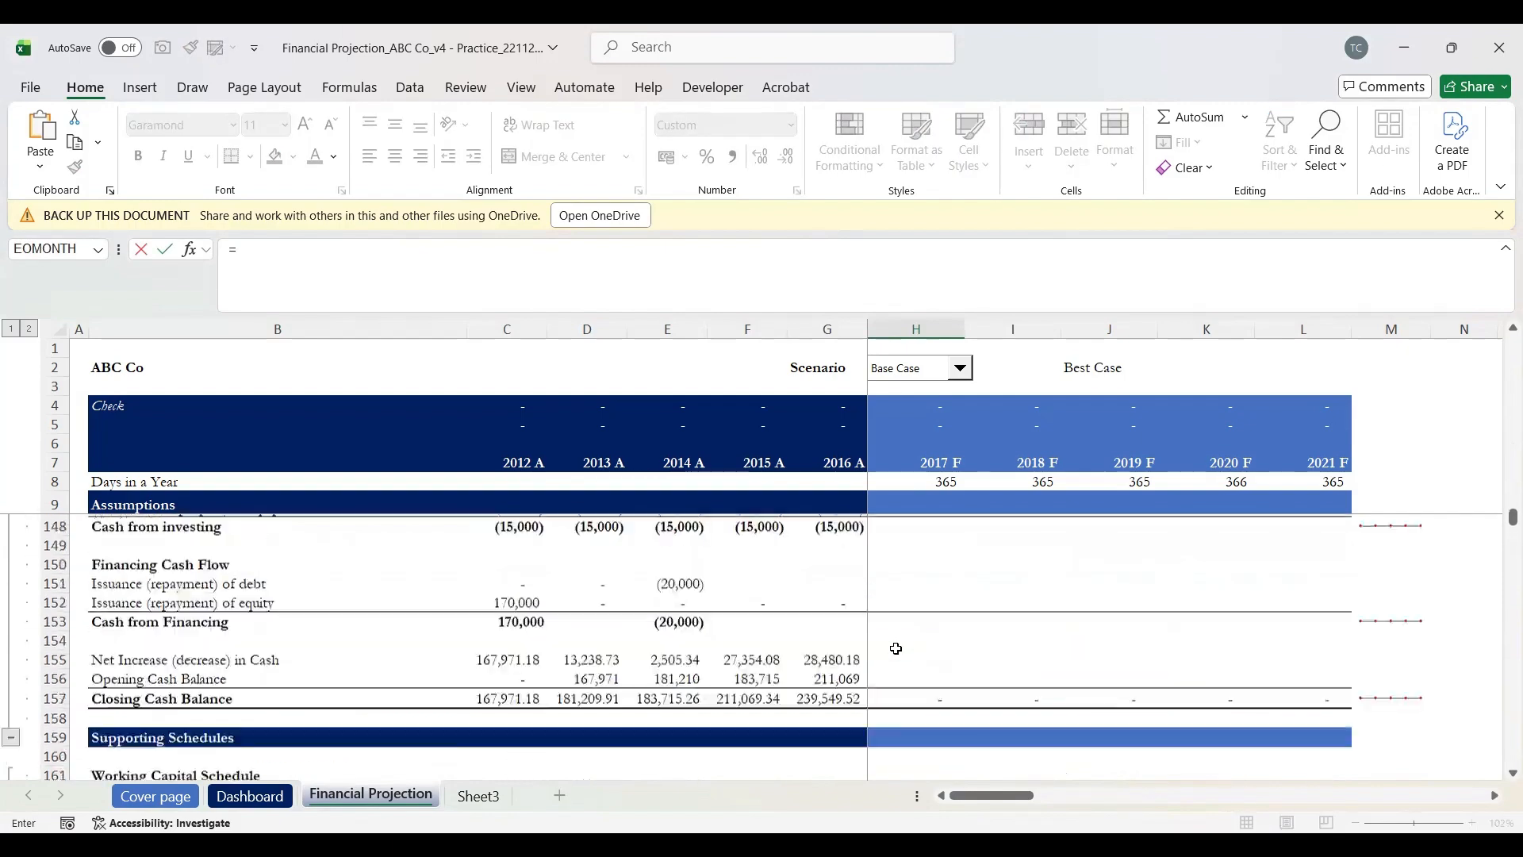
pyautogui.scroll(12, 895, 649)
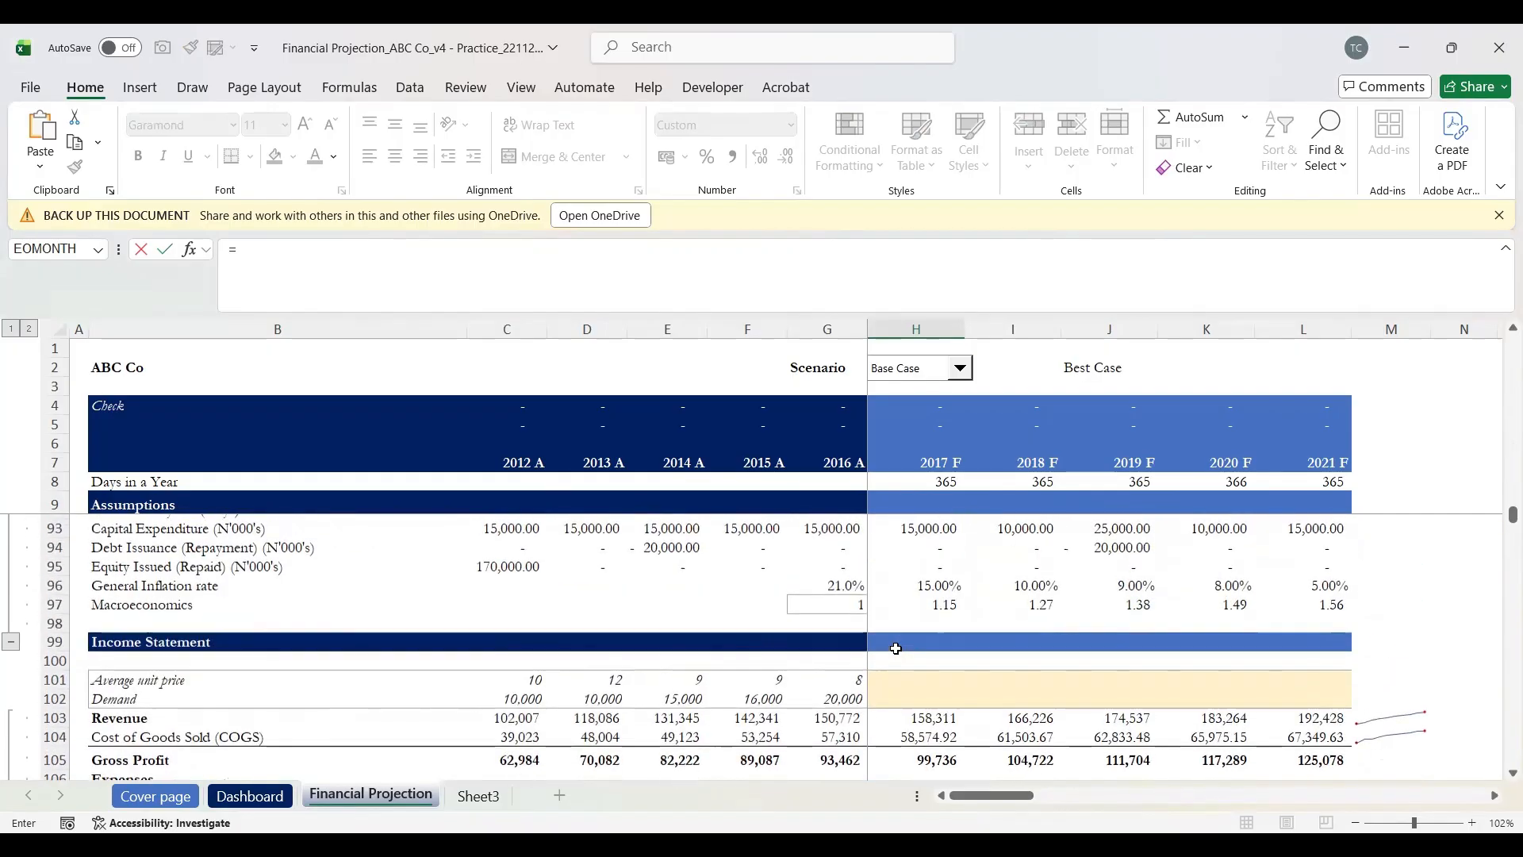
pyautogui.scroll(1, 896, 649)
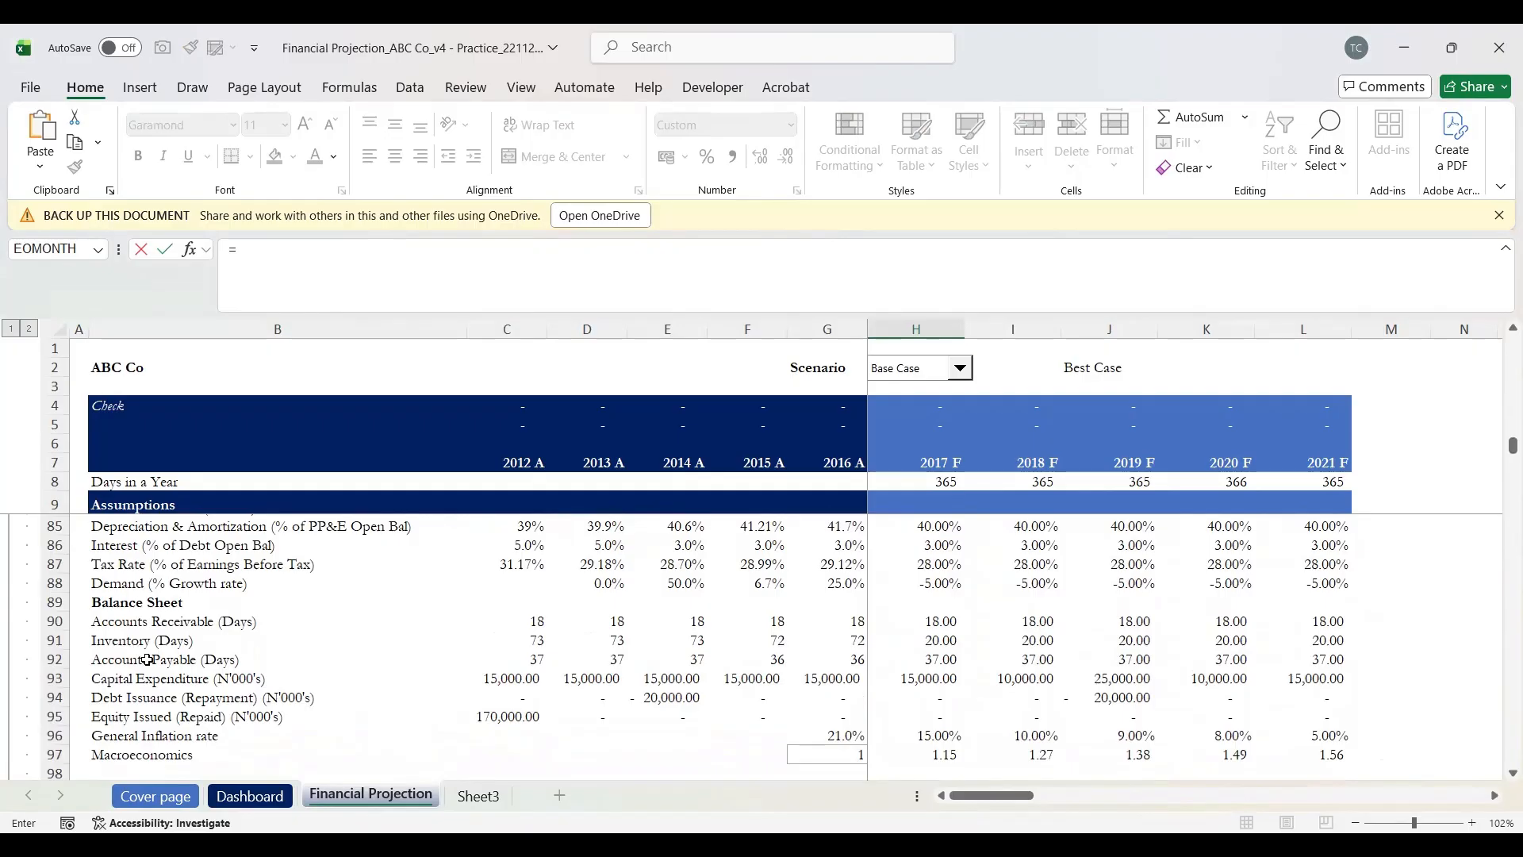
pyautogui.click(142, 625)
pyautogui.press('Right')
pyautogui.press('Right')
pyautogui.press('Right')
pyautogui.press('Right')
pyautogui.press('Right')
pyautogui.press('Right')
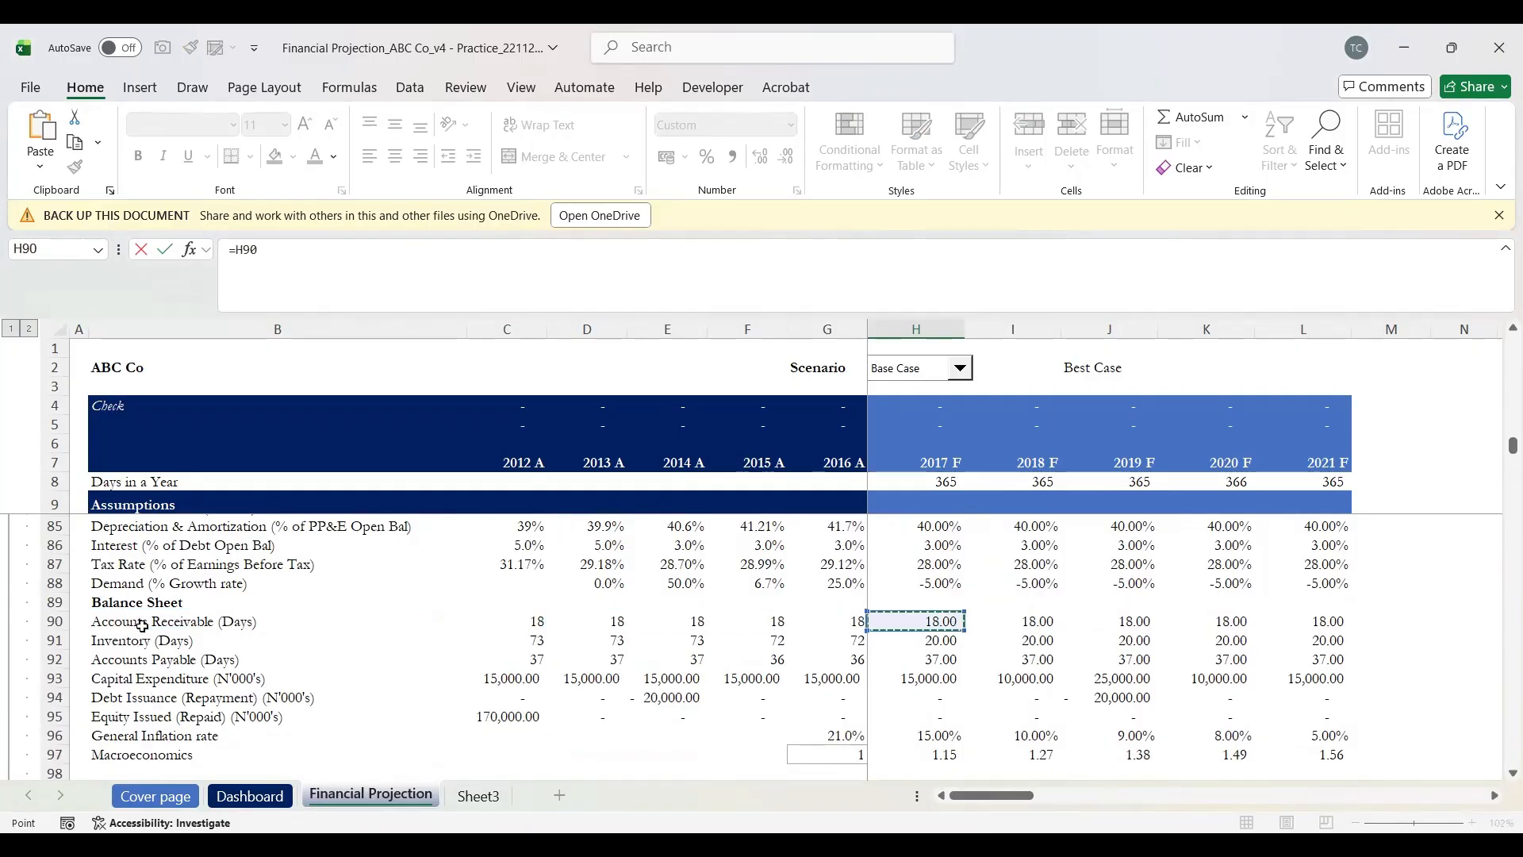
pyautogui.write('/')
pyautogui.click(944, 482)
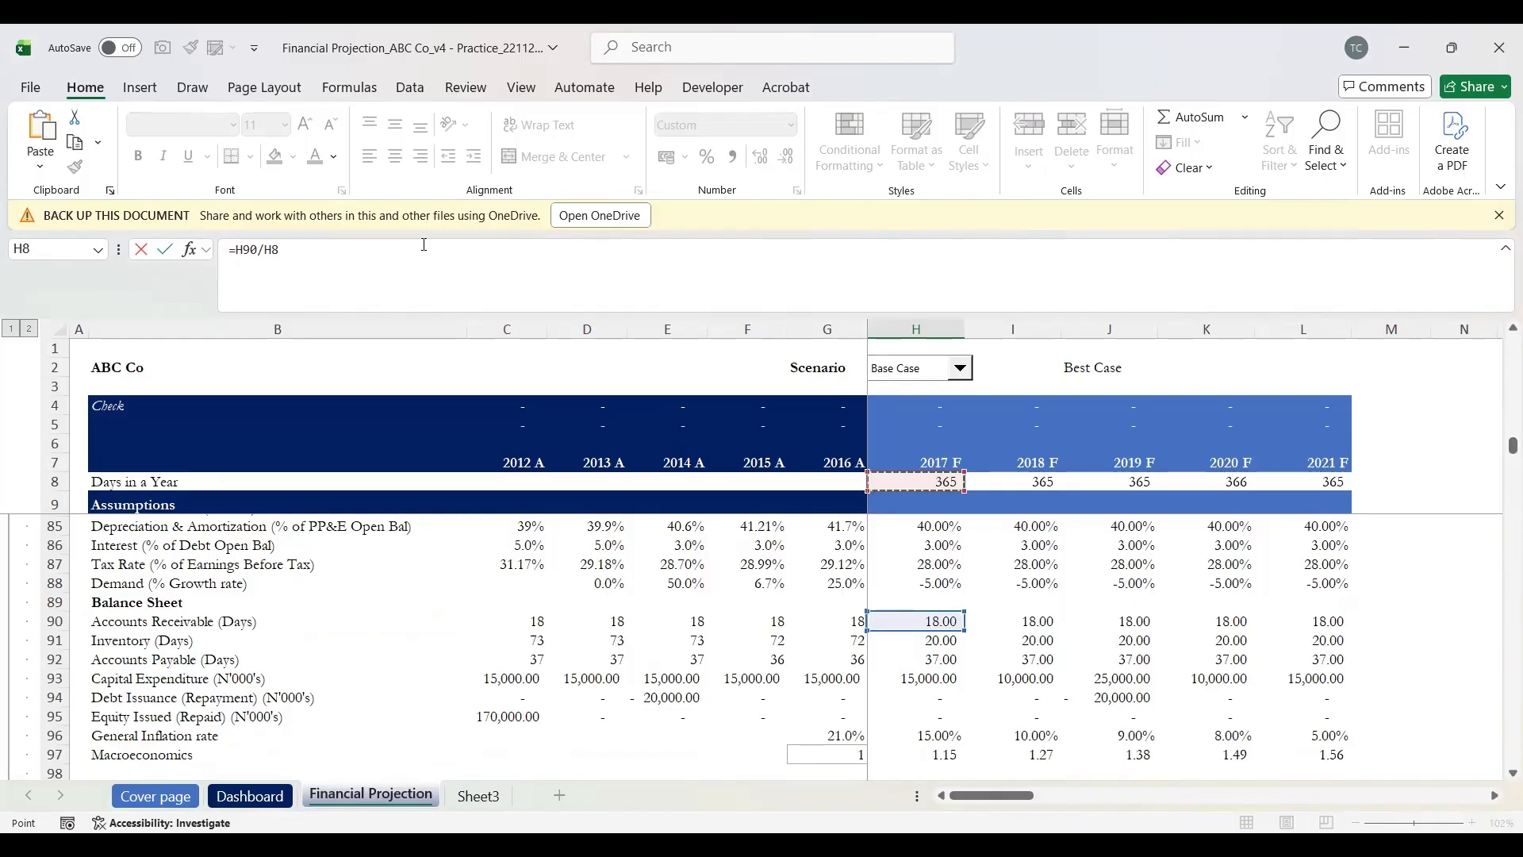
pyautogui.doubleClick(272, 249)
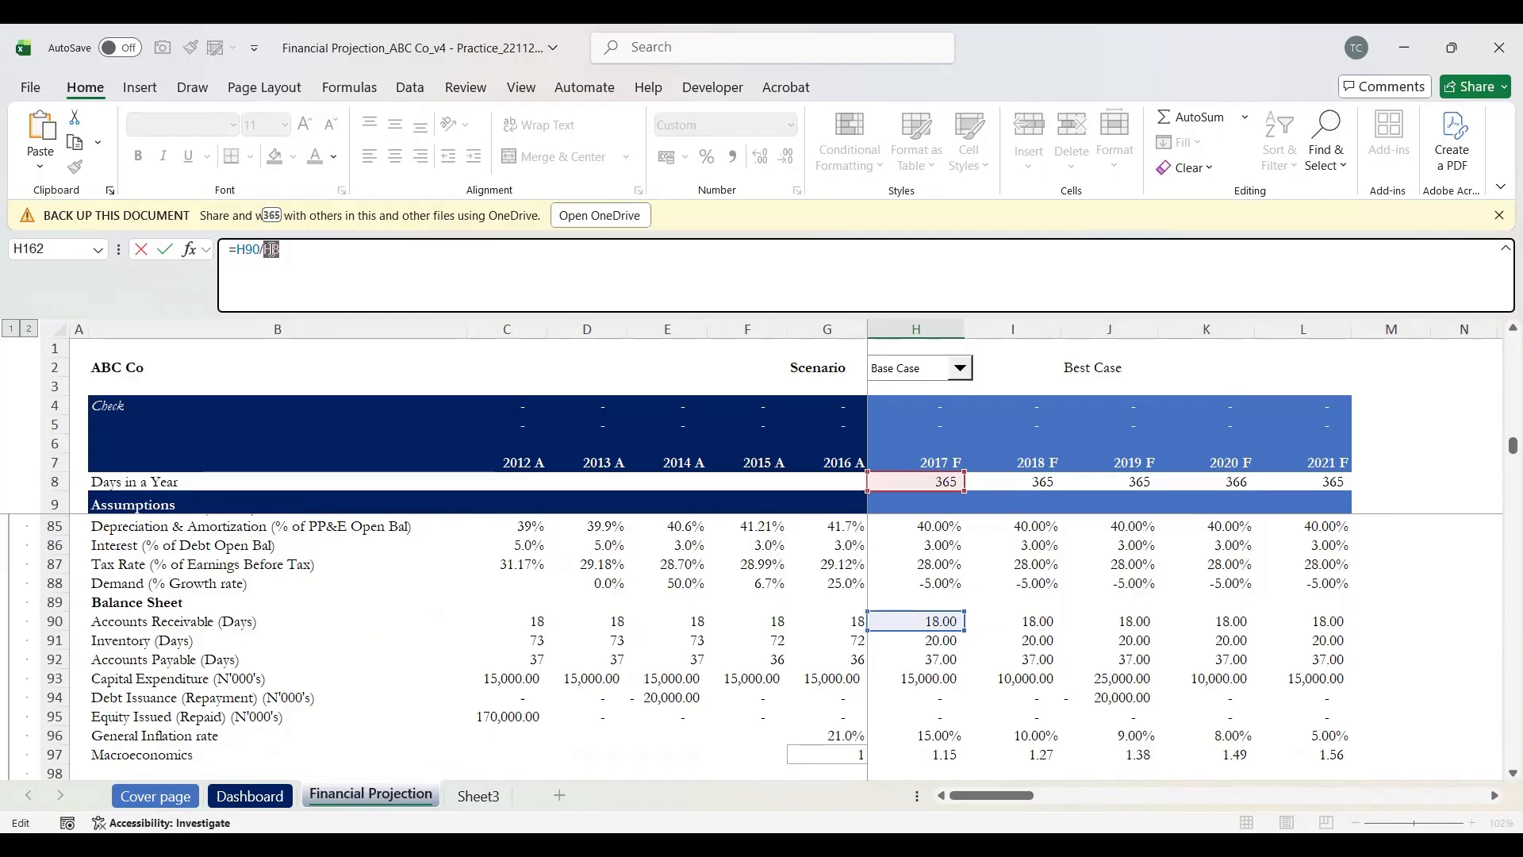
pyautogui.press('F4')
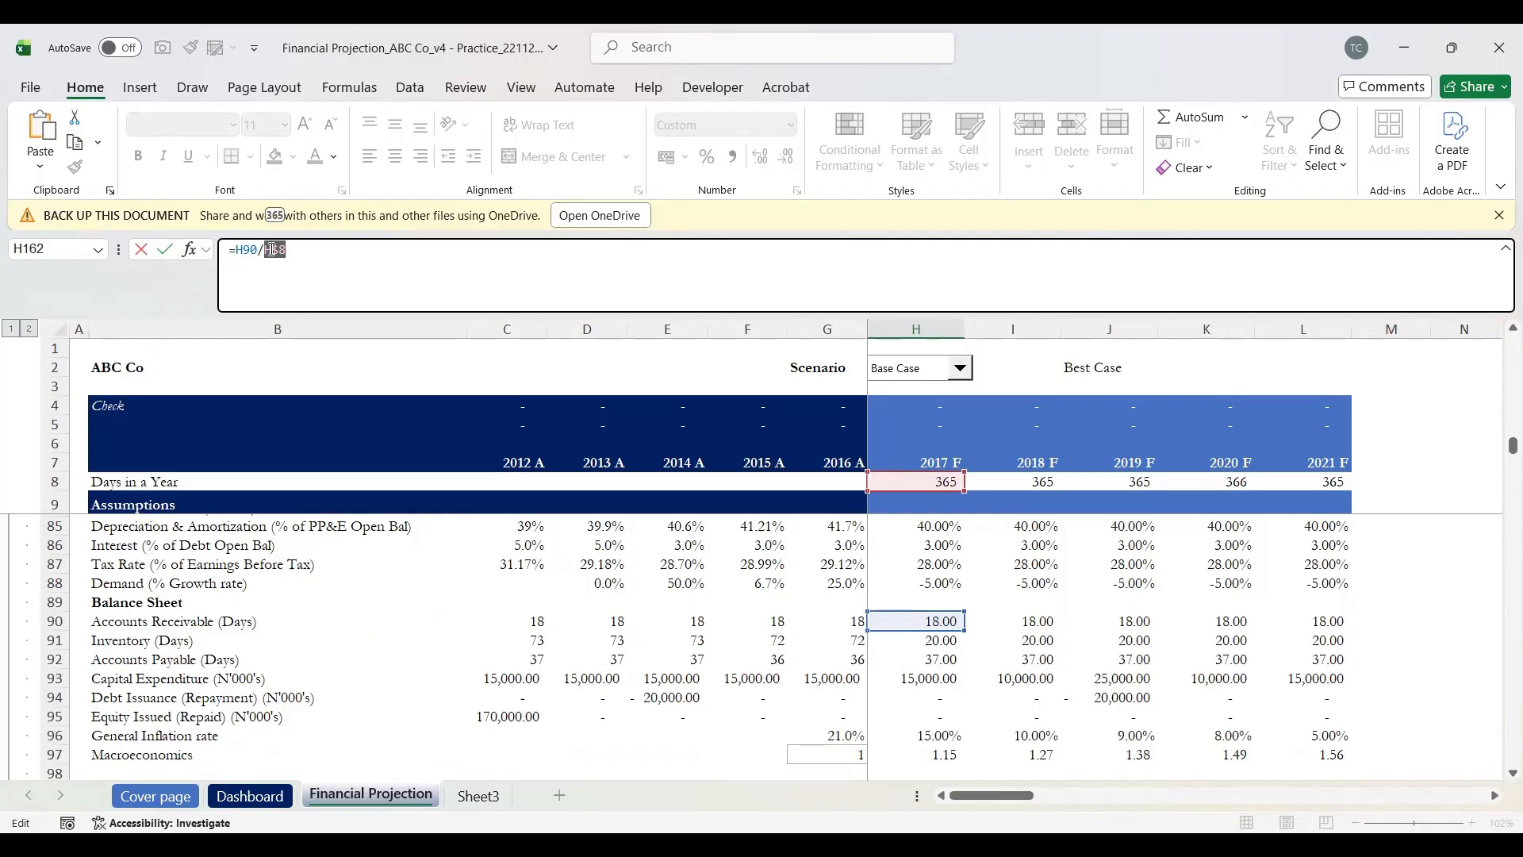
pyautogui.click(316, 259)
# Step: Multiply by the locked 2017 revenue H$103 to give 7,807.10, then begin the Inventory cell
pyautogui.scroll(-1, 943, 569)
pyautogui.scroll(2, 943, 569)
pyautogui.scroll(-2, 943, 569)
pyautogui.scroll(-4, 943, 568)
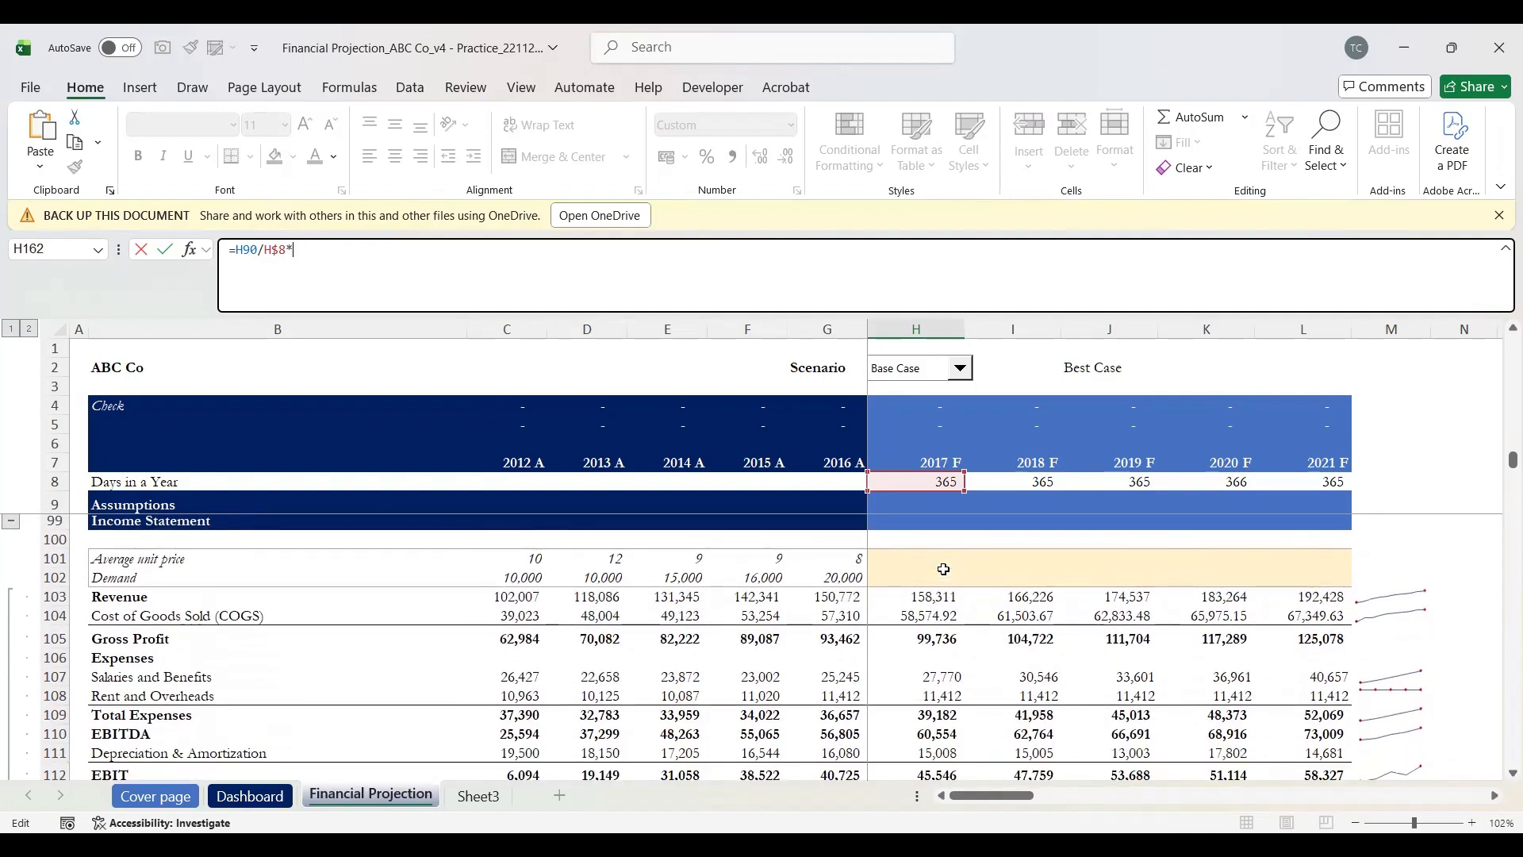
pyautogui.click(925, 596)
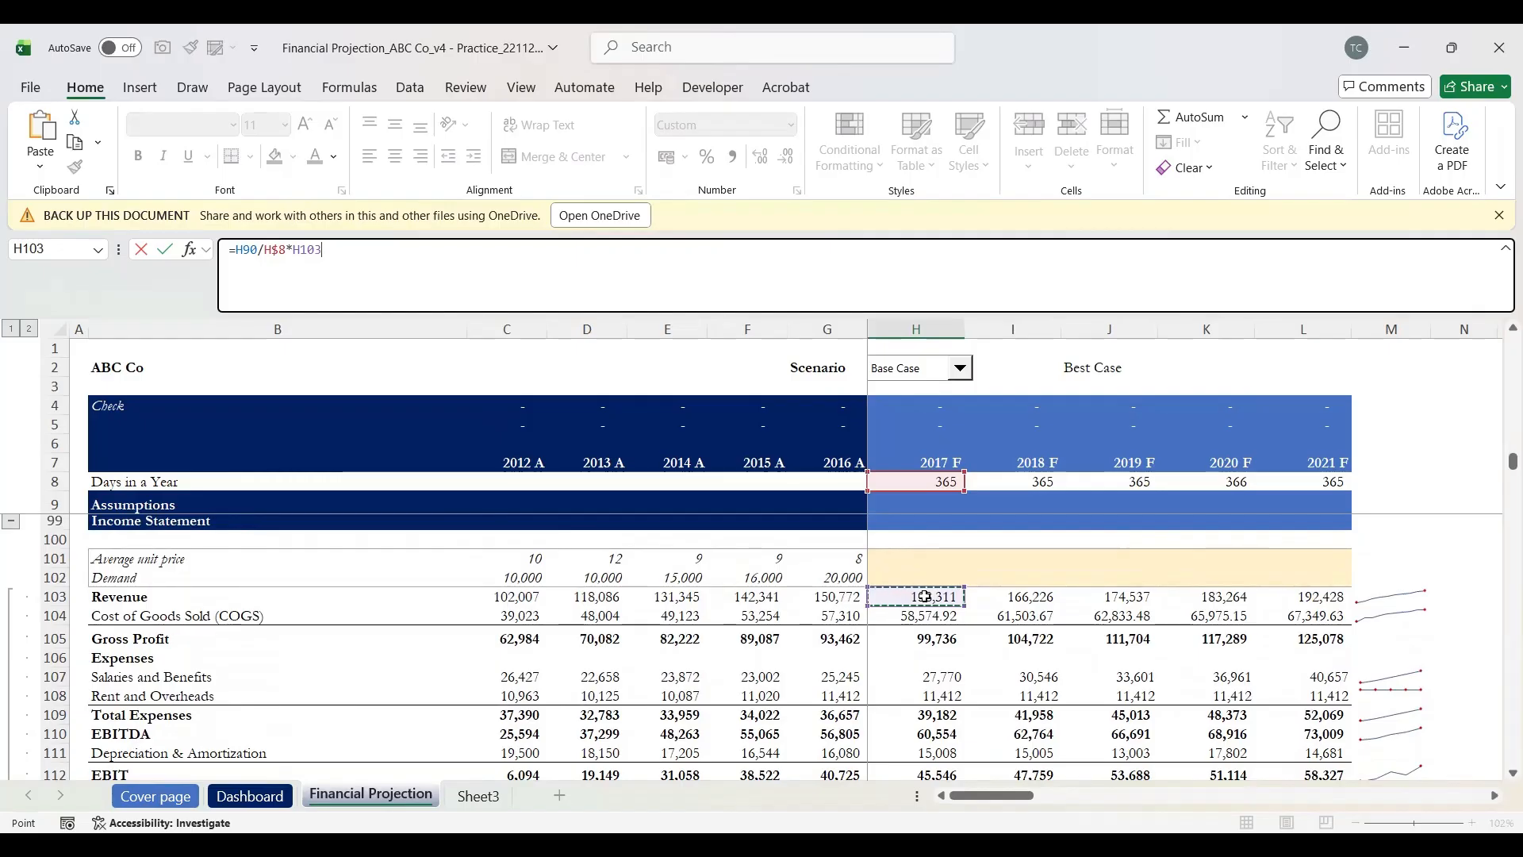
pyautogui.press('F4')
pyautogui.press('F4')
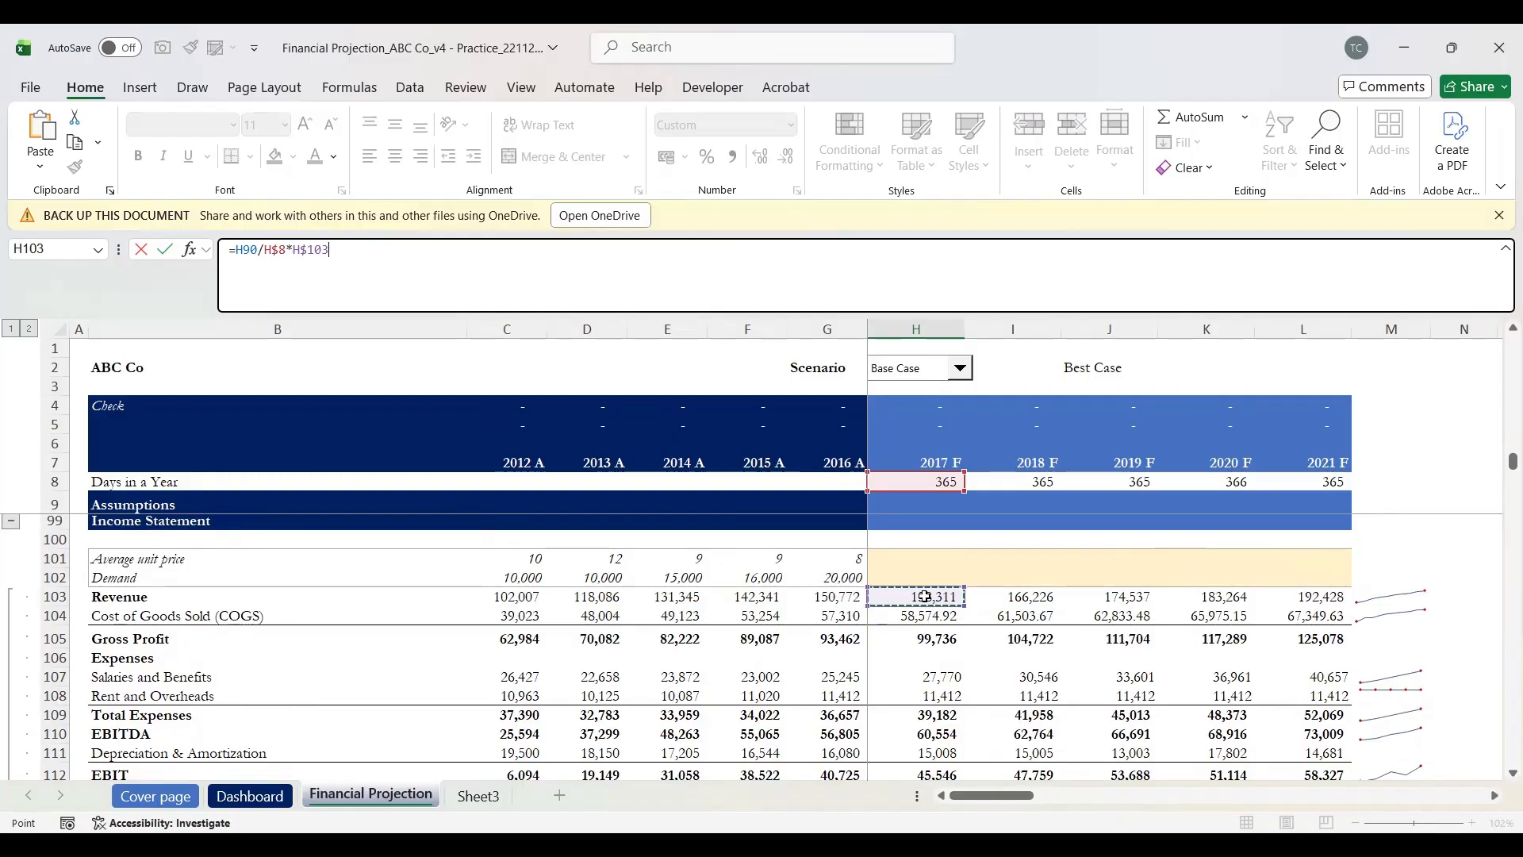
pyautogui.press('Return')
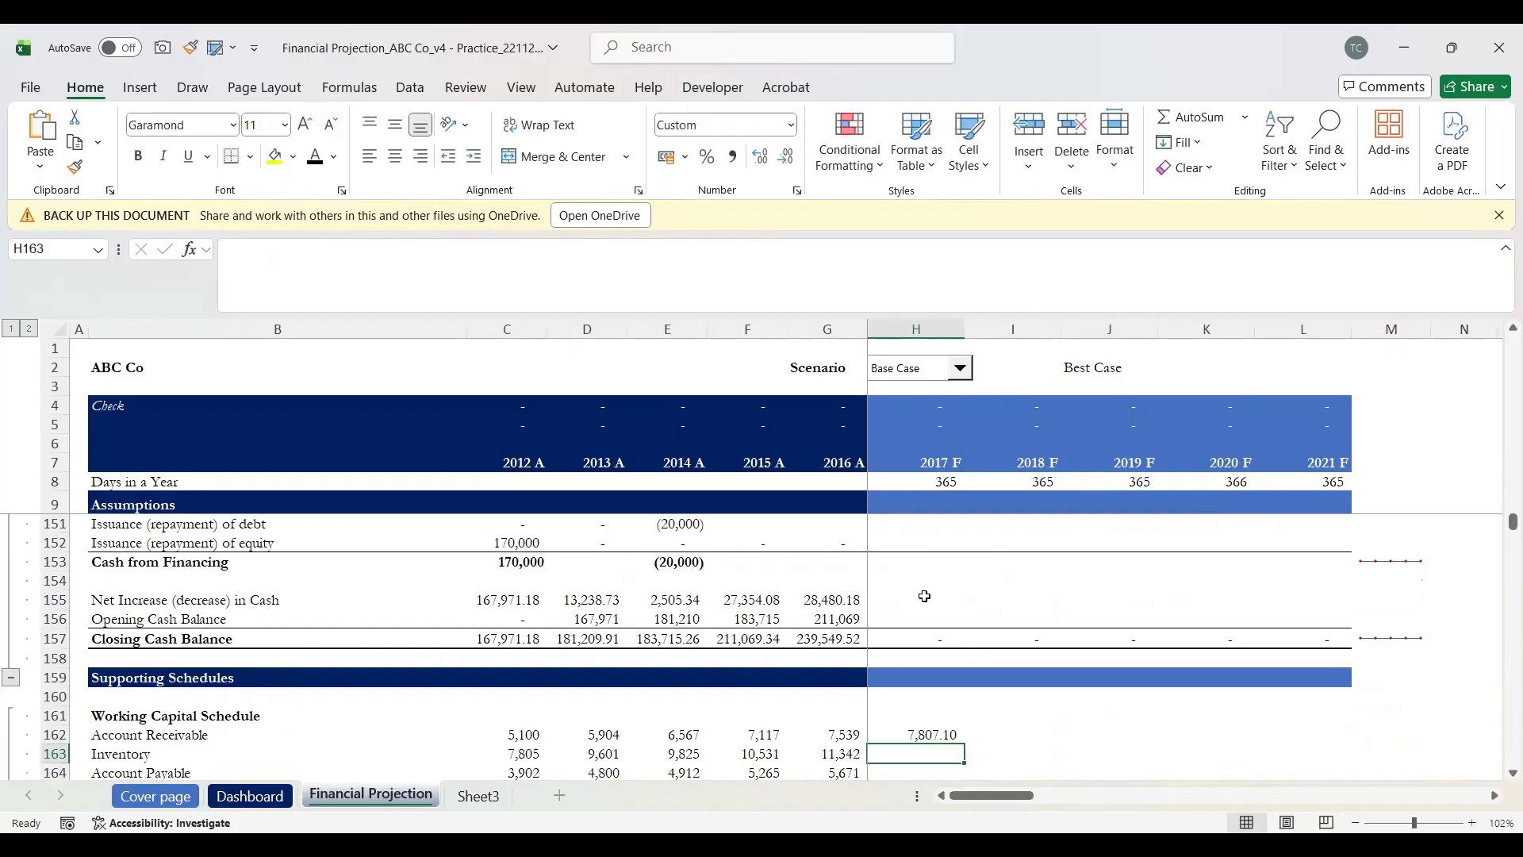
pyautogui.press('Up')
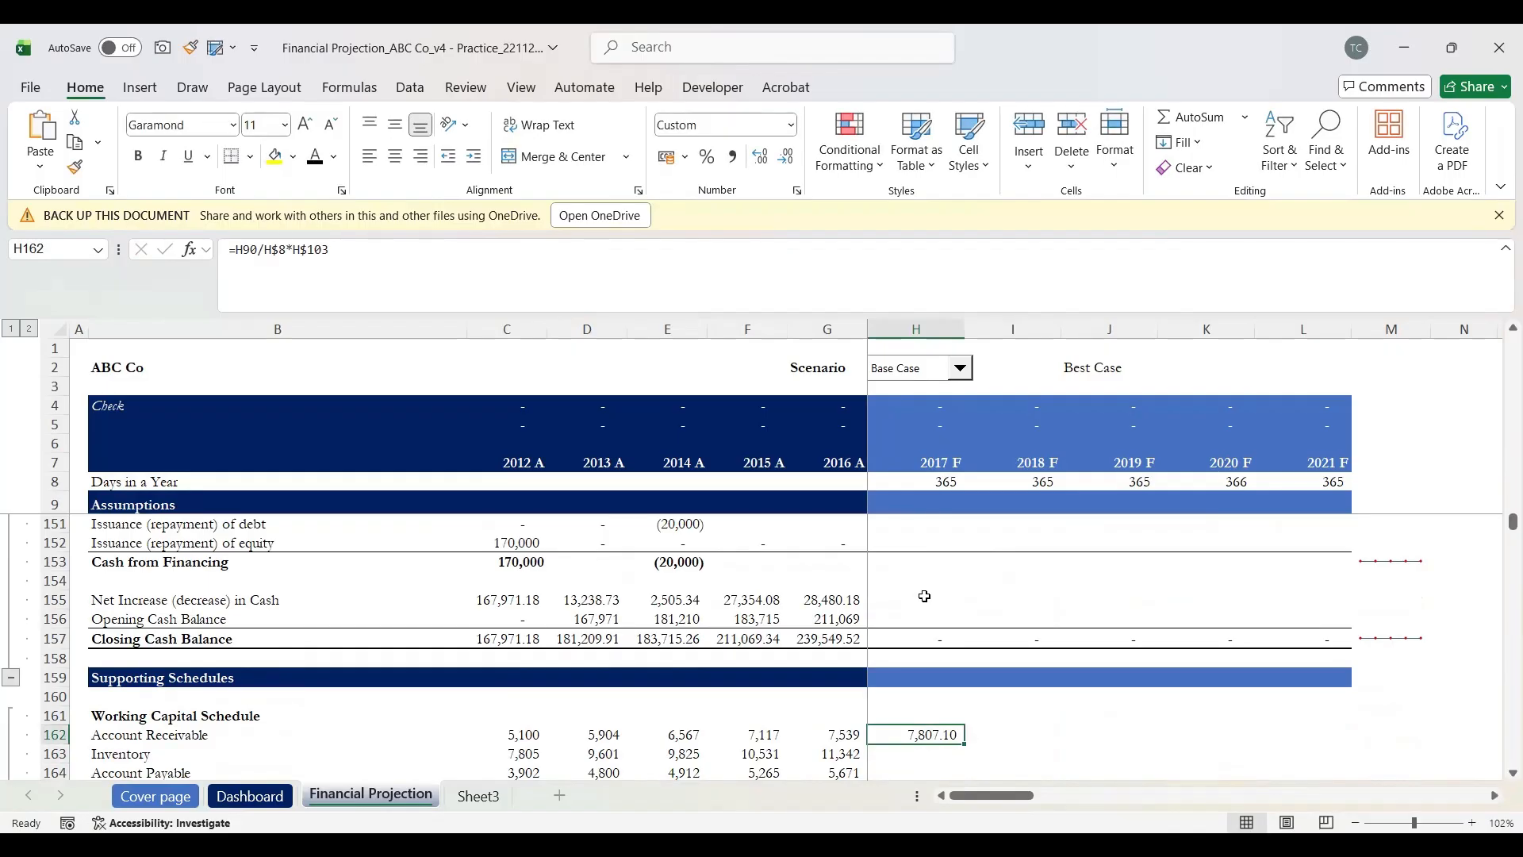
pyautogui.press('Down')
pyautogui.write('=')
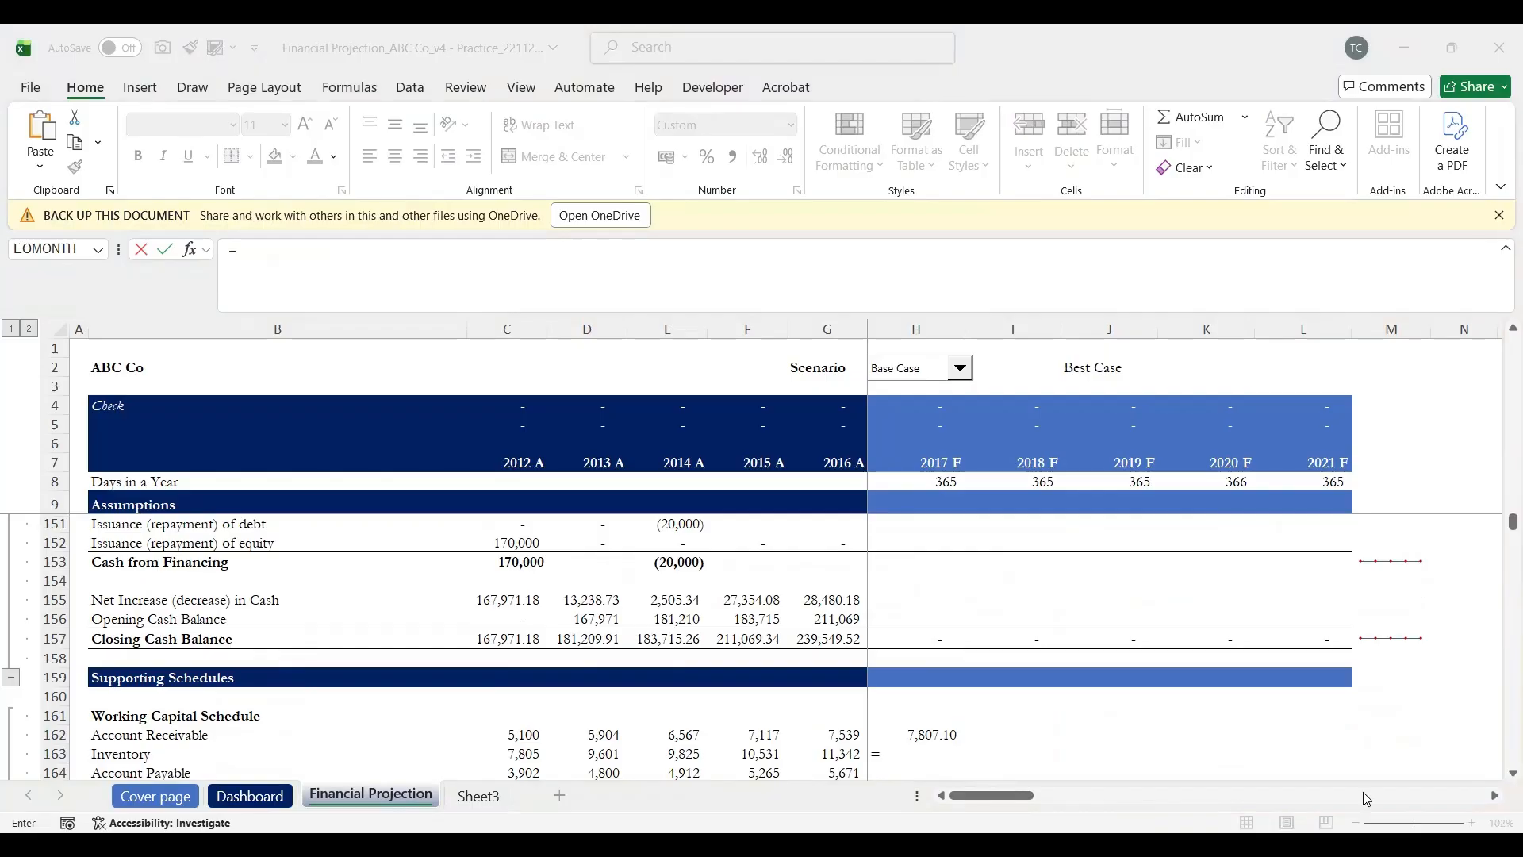
# Step: Copy the Account Receivable formula from H162 into the 2017 Inventory cell H163 for editing
pyautogui.click(936, 729)
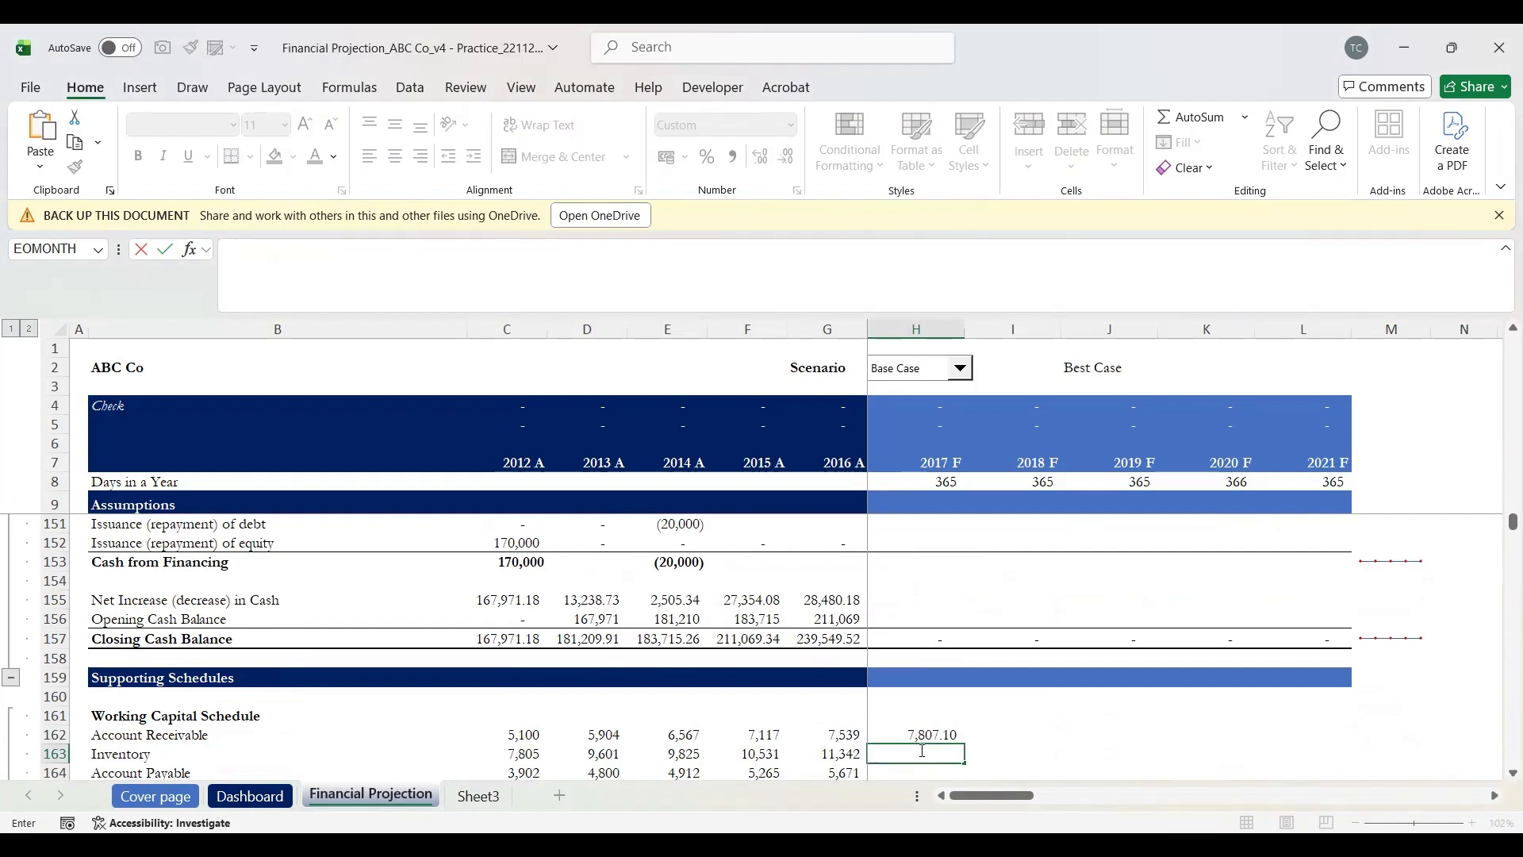
pyautogui.press('Escape')
pyautogui.press('Up')
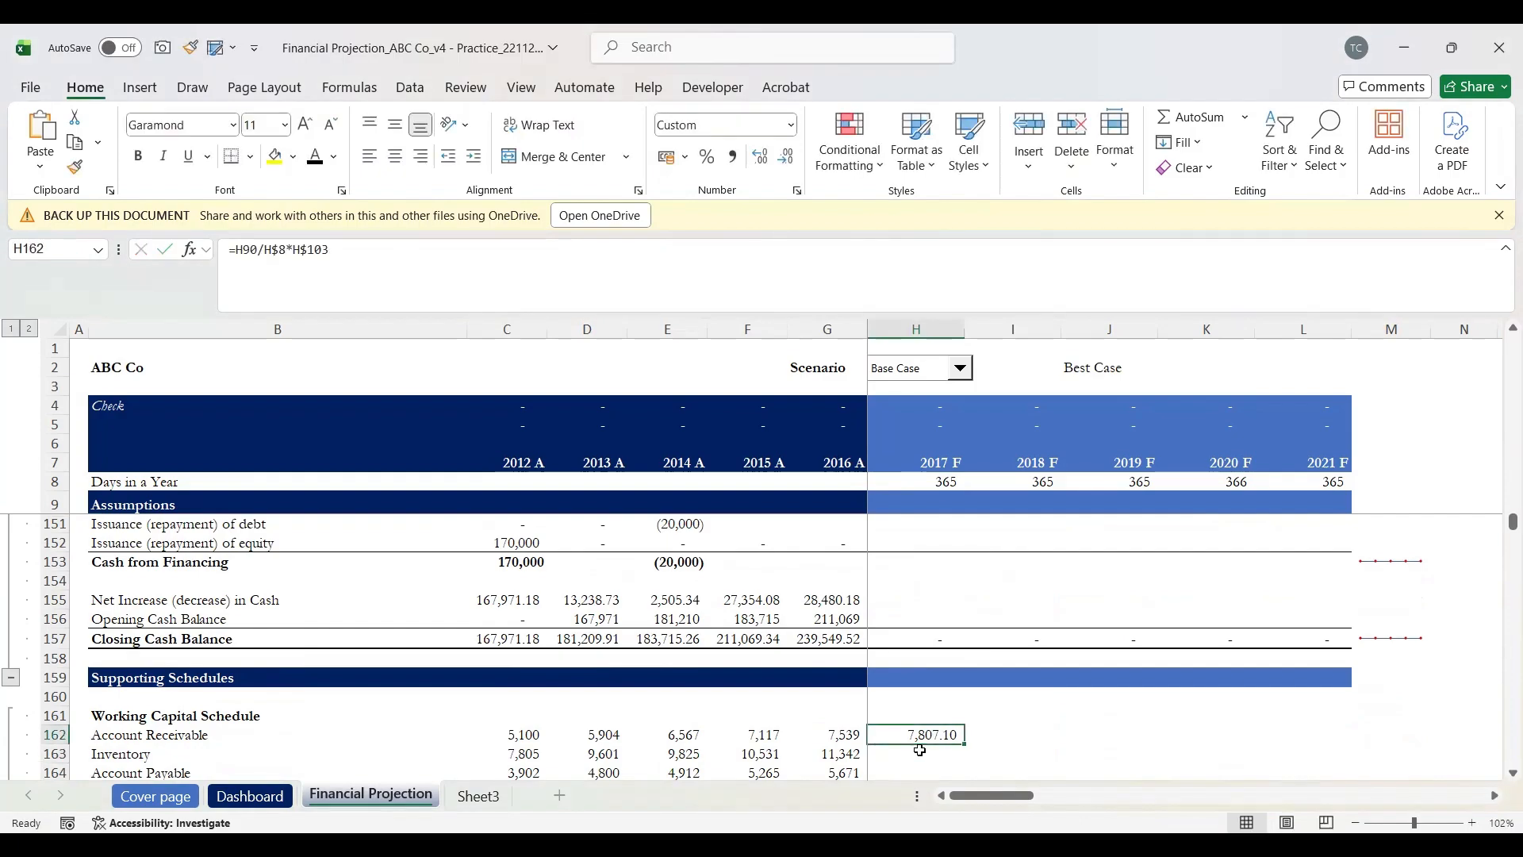
pyautogui.hotkey('ctrl', 'c')
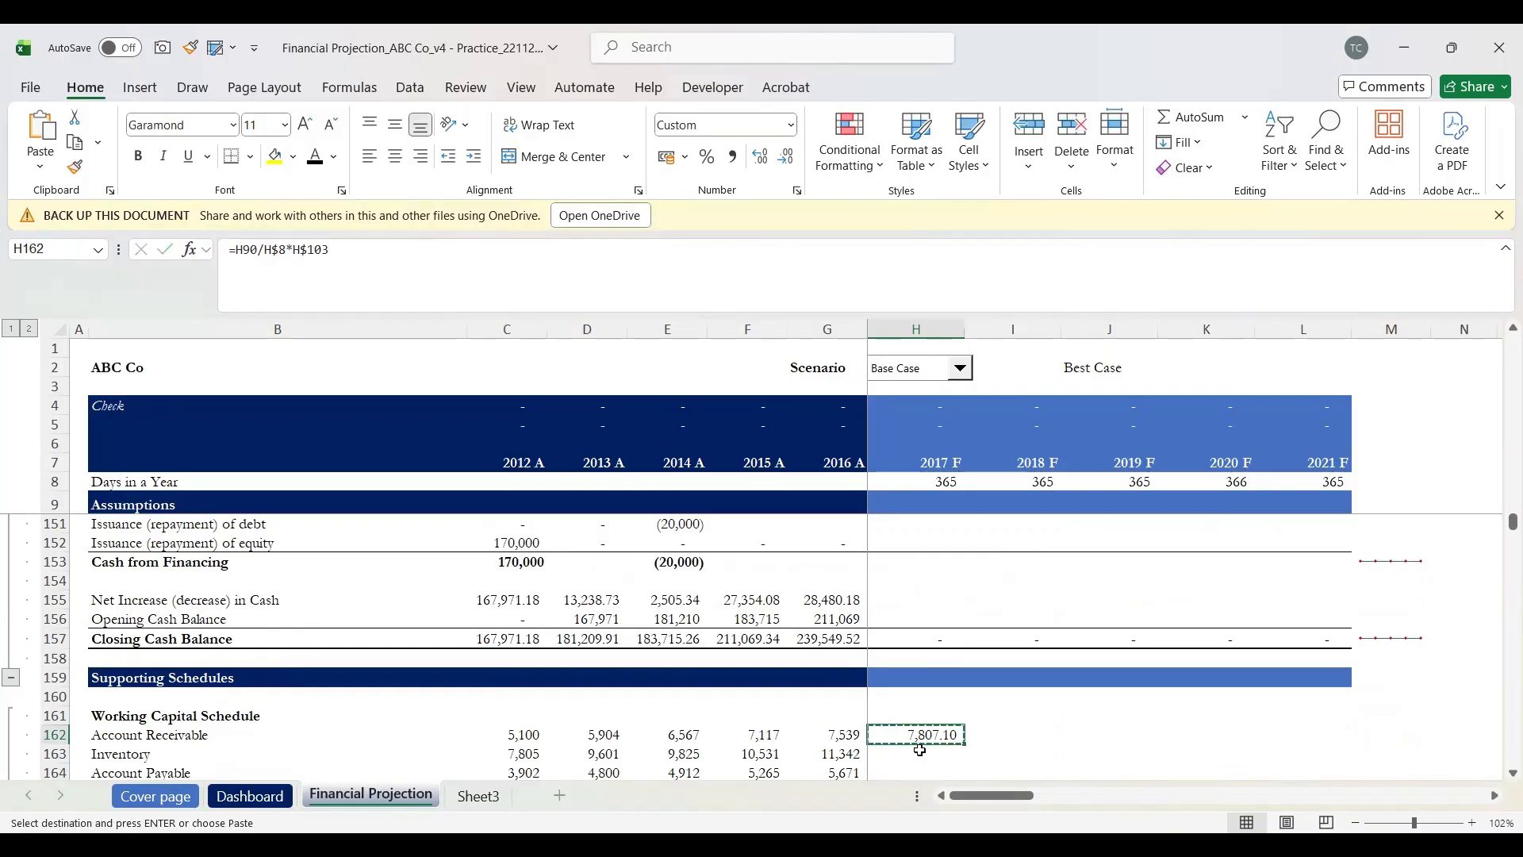
pyautogui.press('Down')
pyautogui.hotkey('ctrl', 'v')
pyautogui.press('F2')
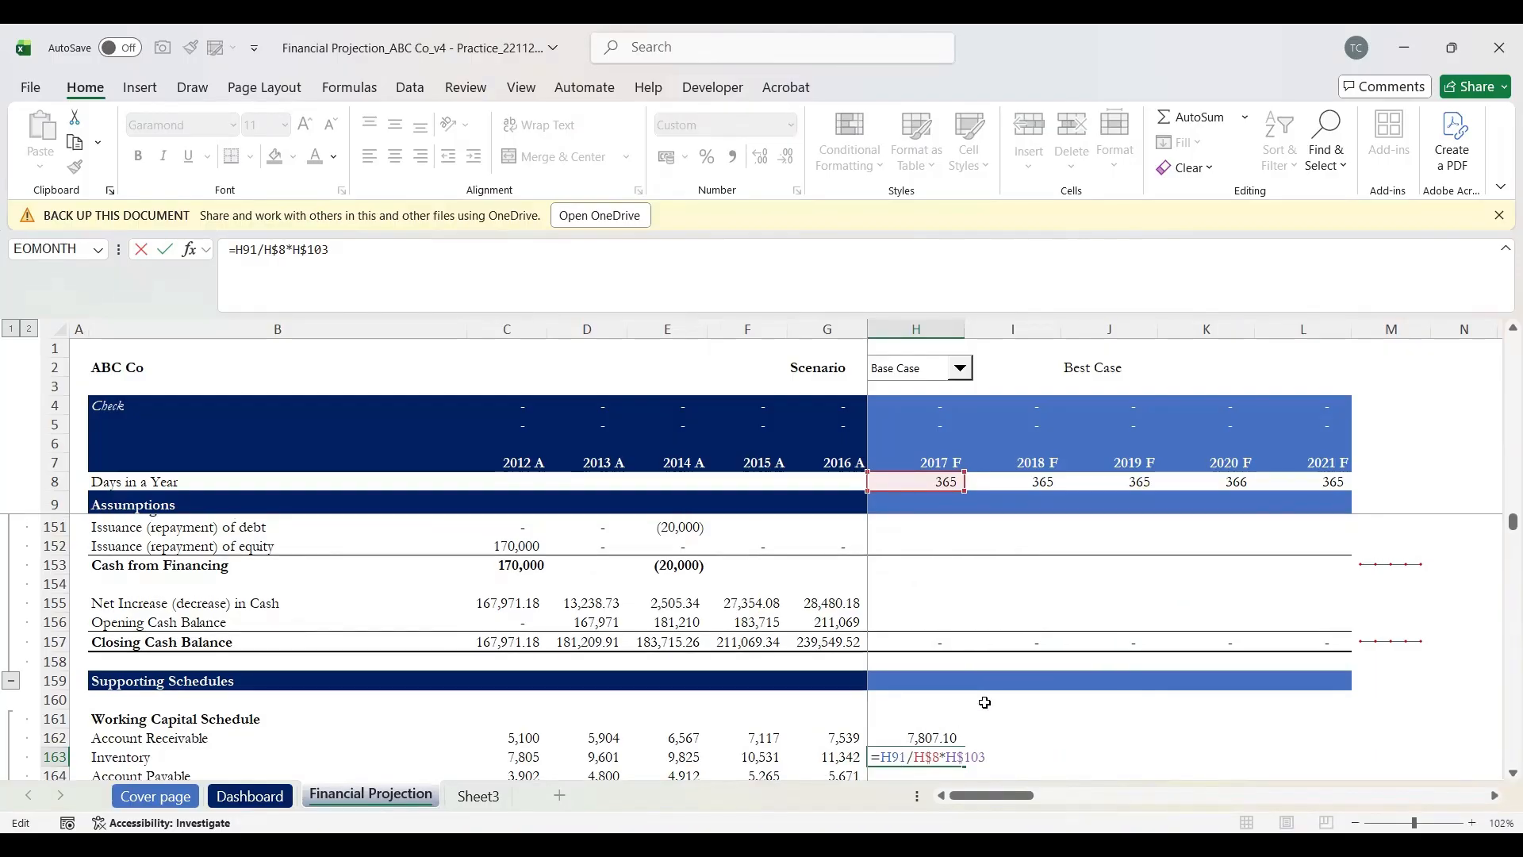
# Step: Repoint the days reference to the Inventory (Days) row H91 and remove the stray characters
pyautogui.scroll(6, 985, 703)
pyautogui.scroll(13, 985, 702)
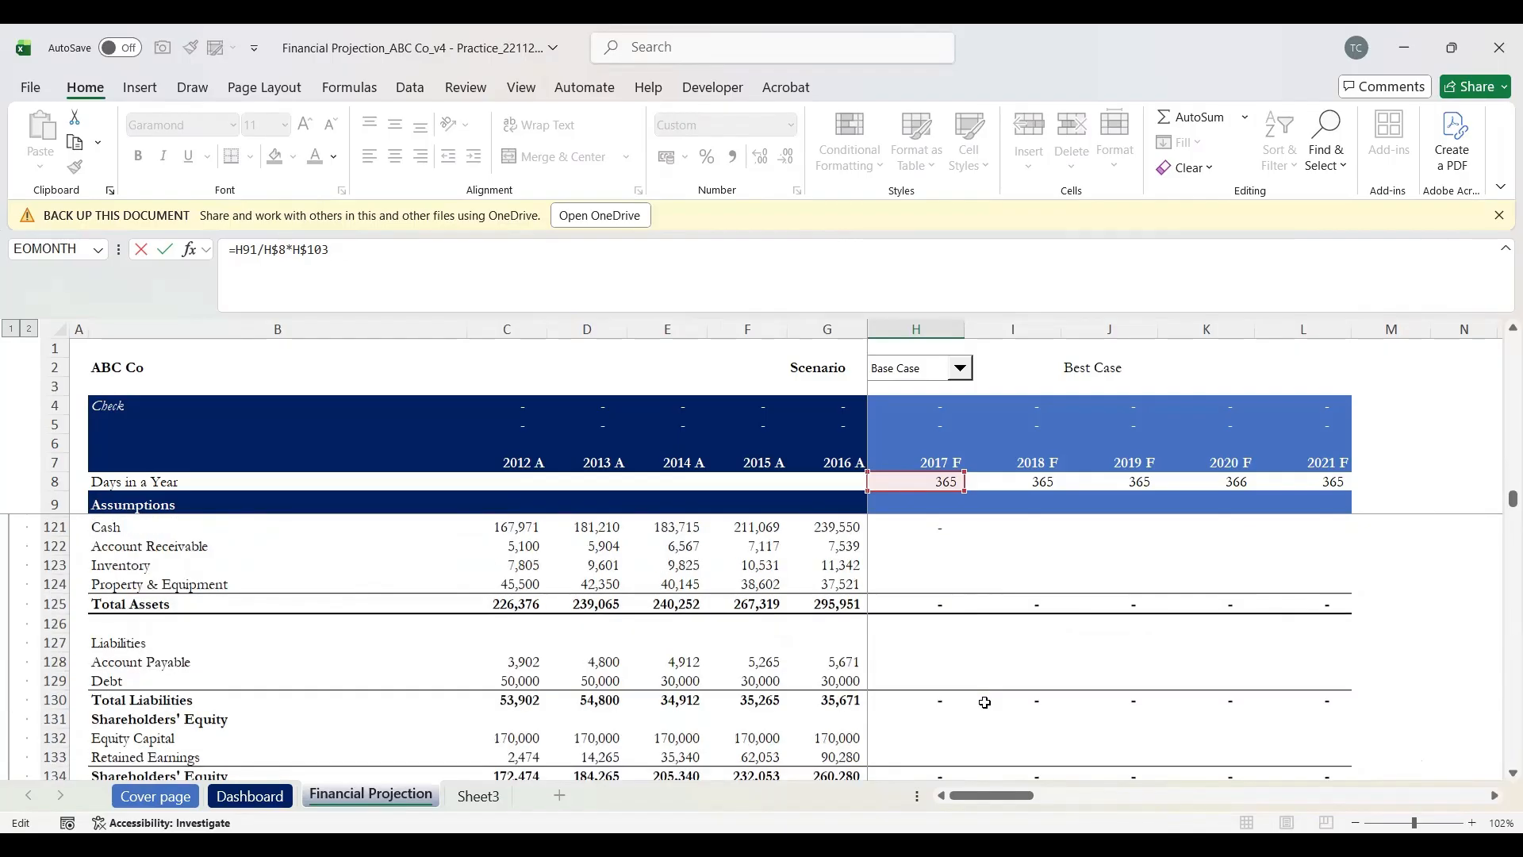
pyautogui.scroll(3, 984, 702)
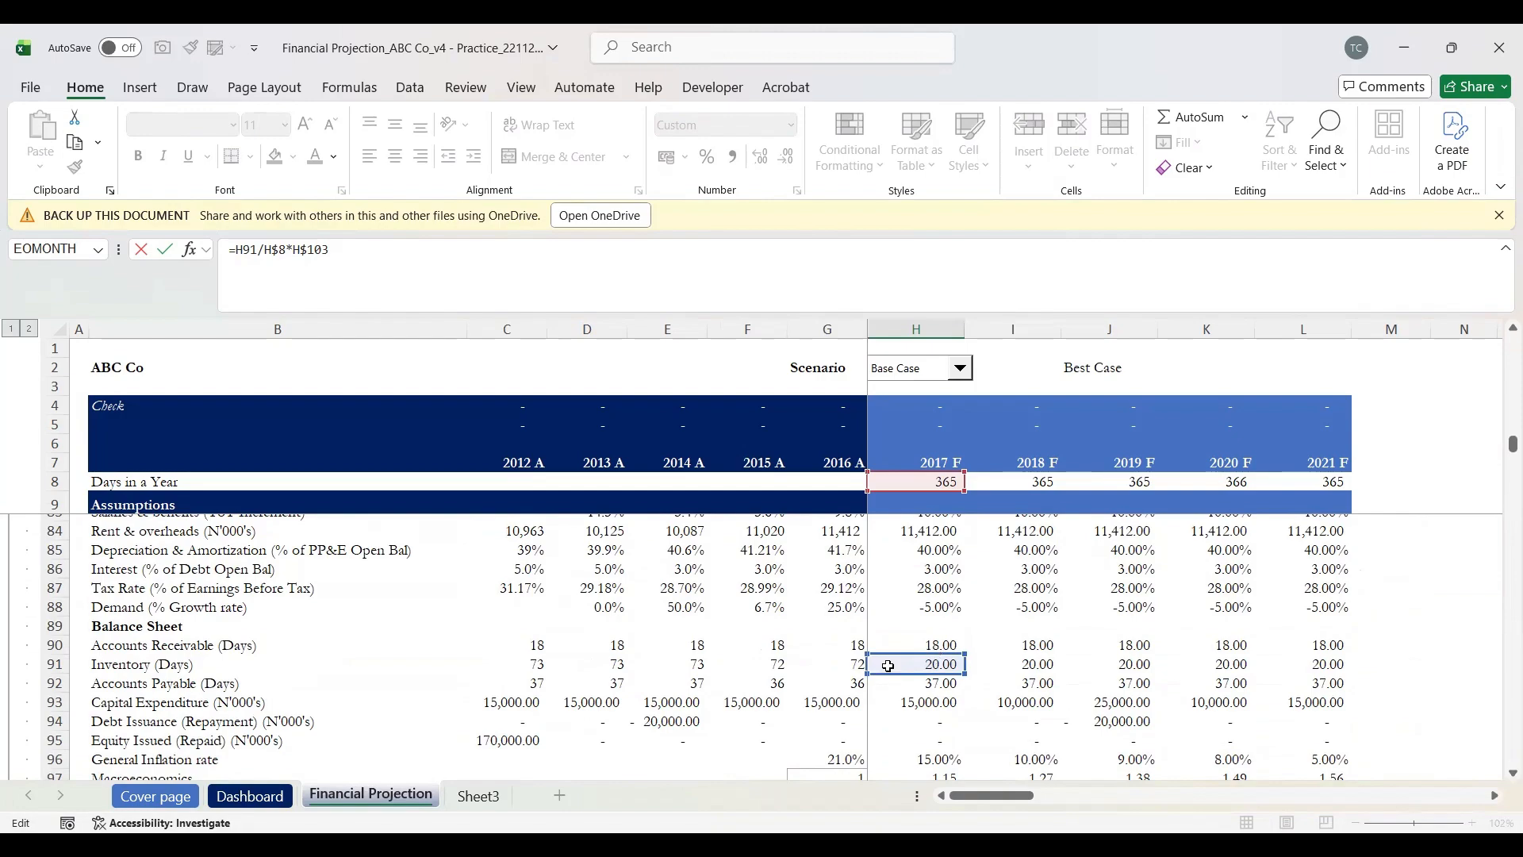
pyautogui.click(147, 665)
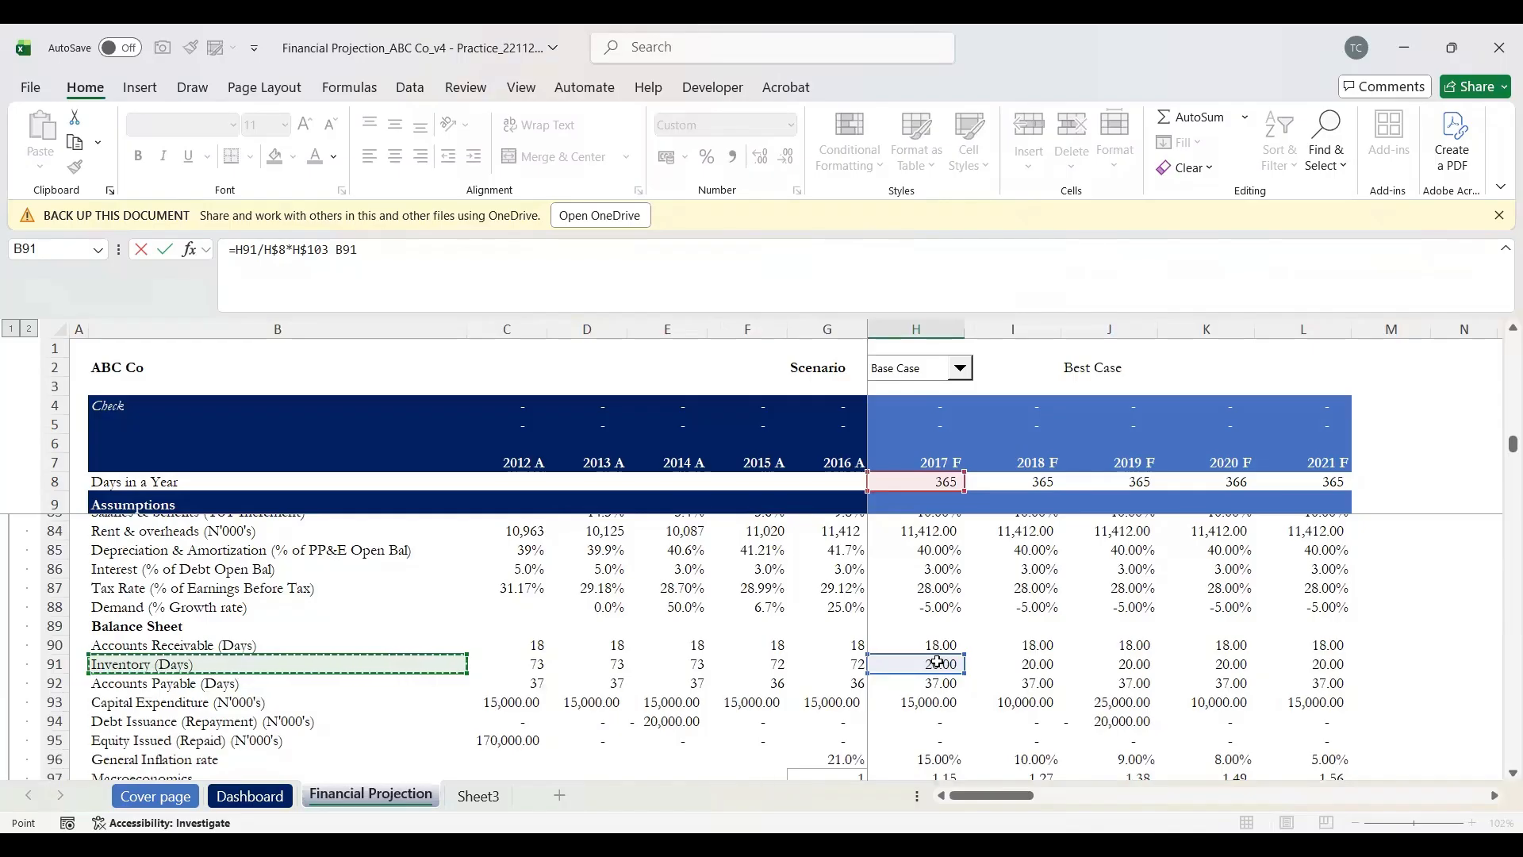
pyautogui.click(440, 266)
pyautogui.press('BackSpace')
pyautogui.press('BackSpace')
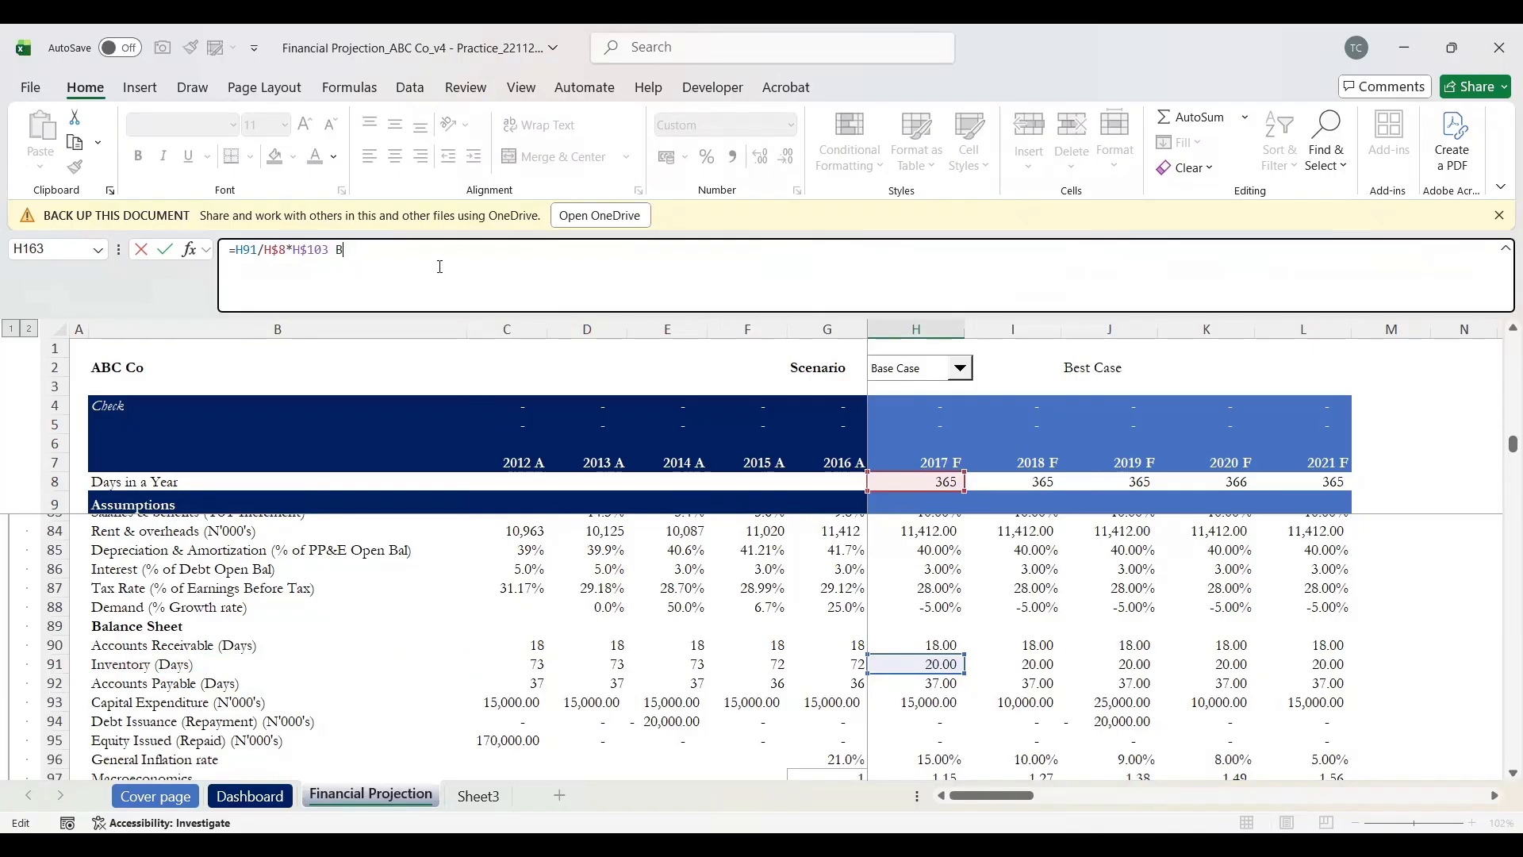
pyautogui.press('BackSpace')
pyautogui.press('Return')
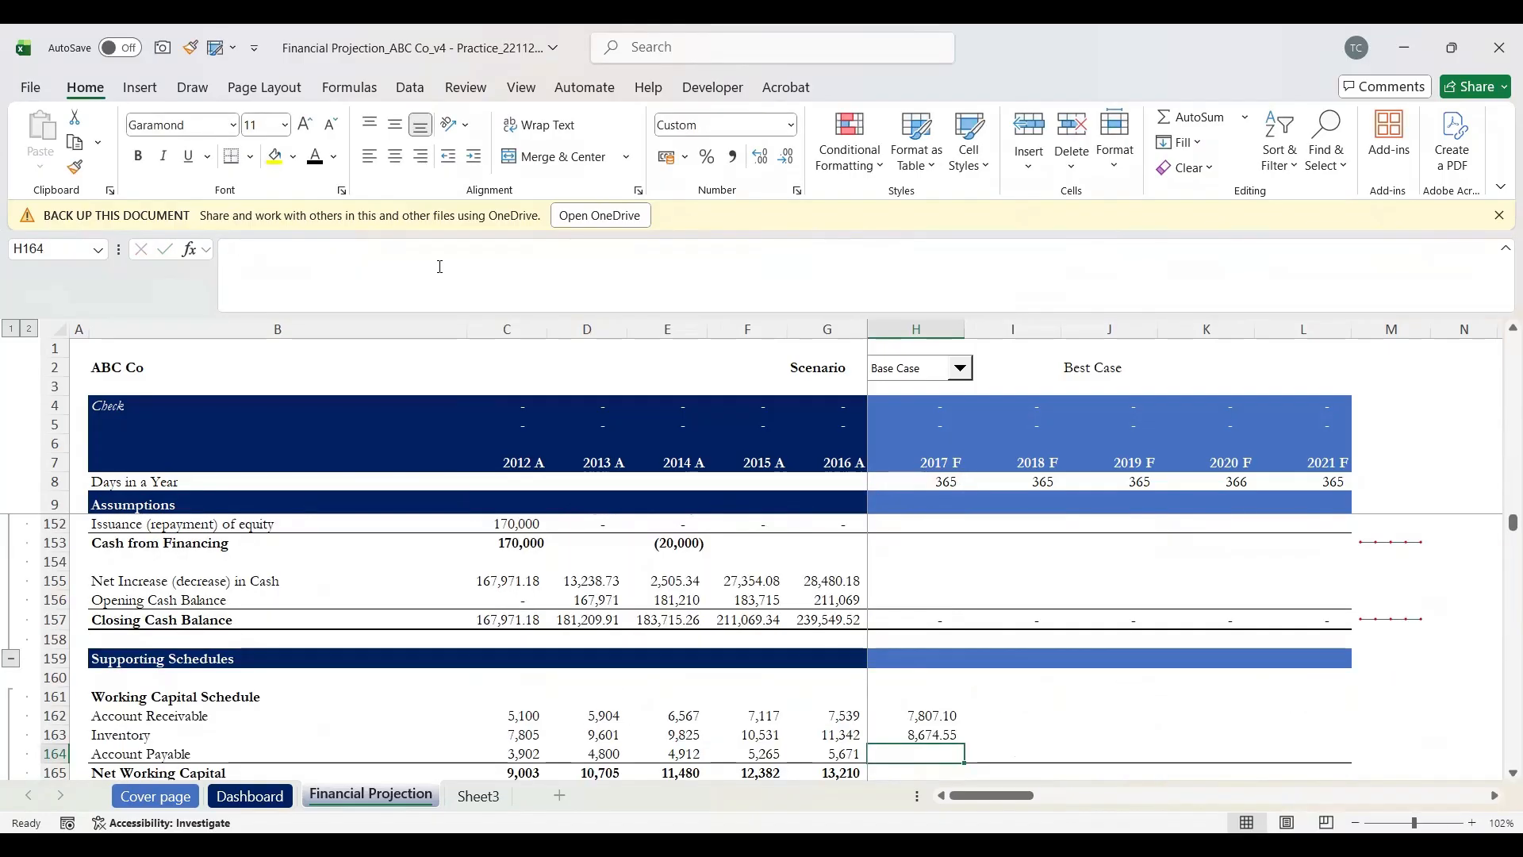
pyautogui.press('Up')
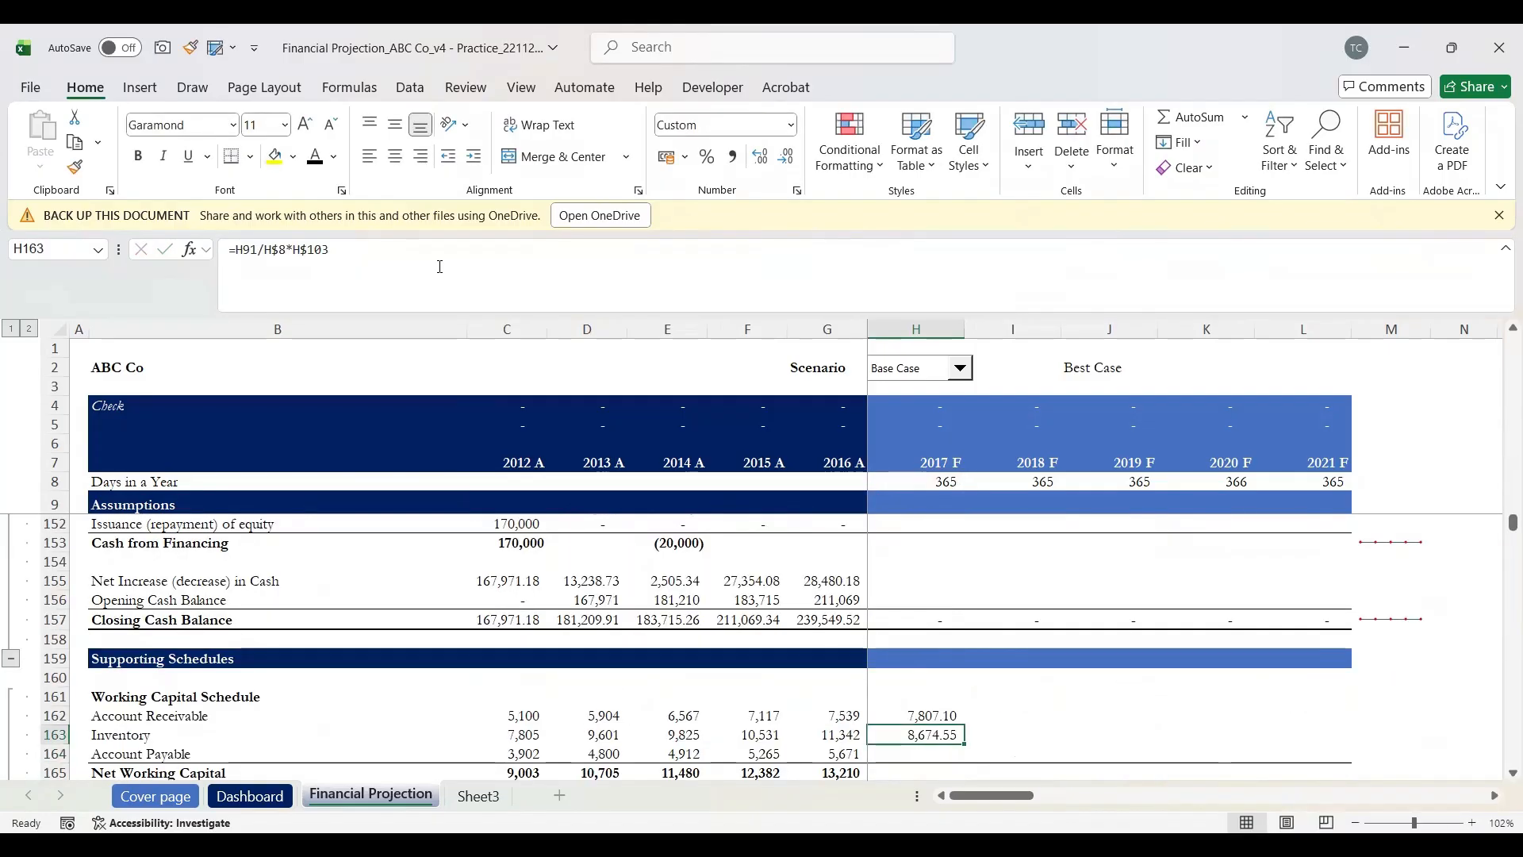
# Step: Switch the revenue reference to COGS H$104, making H163 =H91/H$8*H$104 giving 3,209.58
pyautogui.click(440, 266)
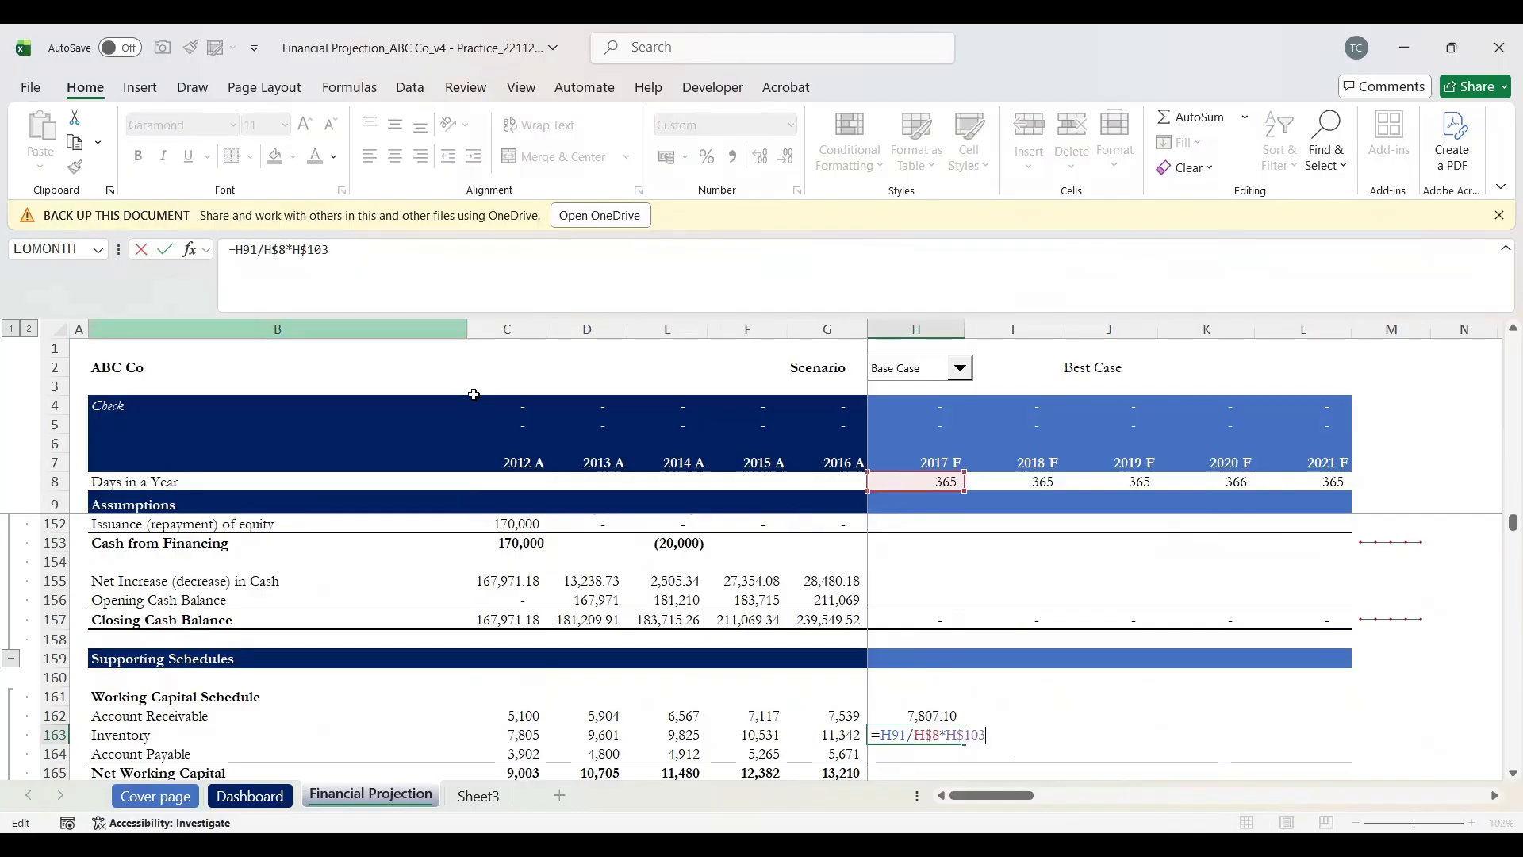
pyautogui.scroll(4, 996, 622)
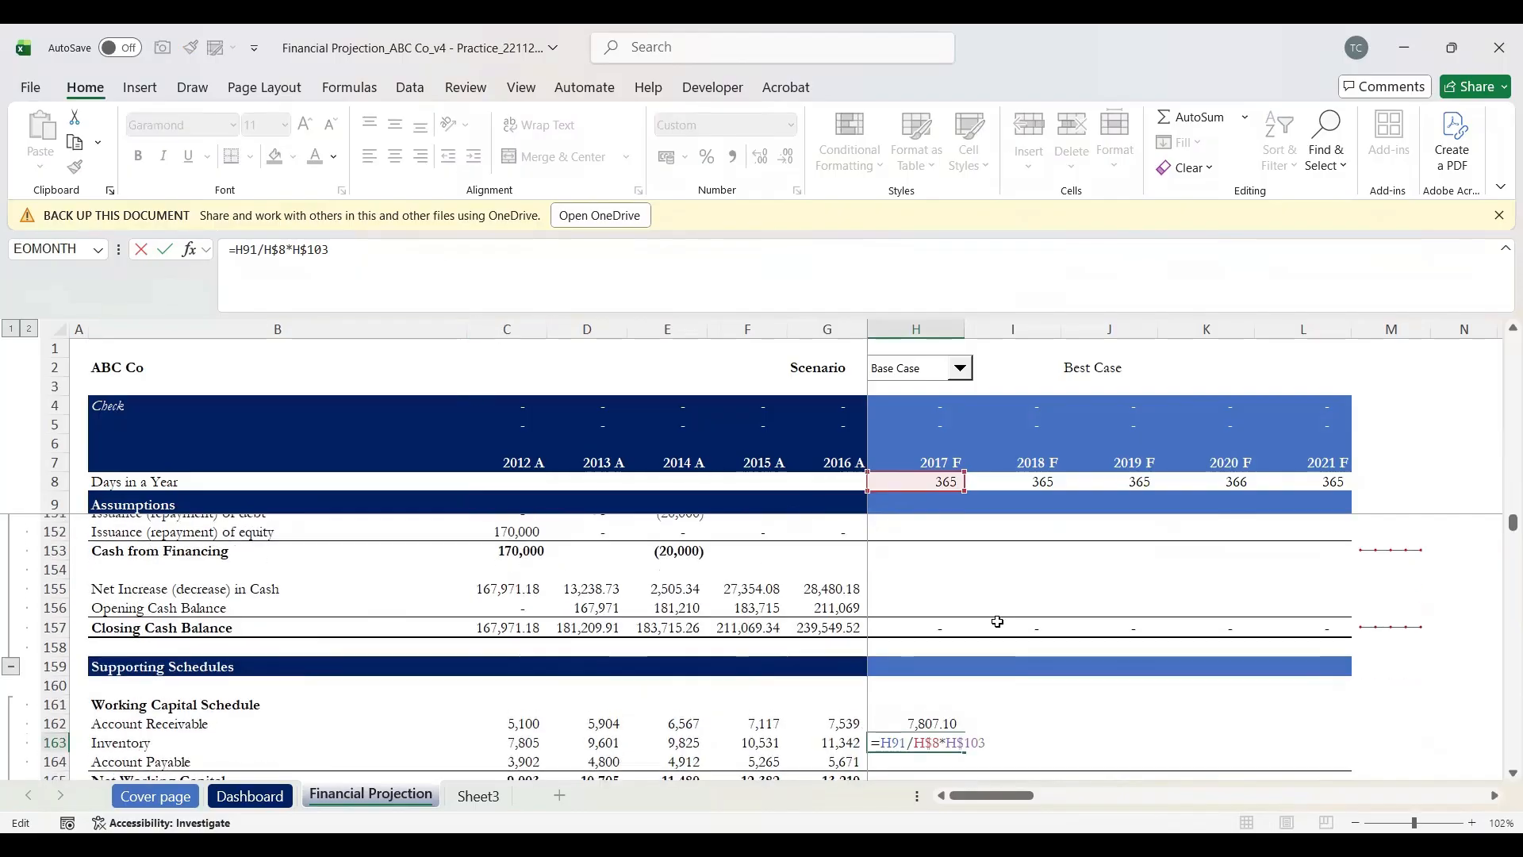
pyautogui.scroll(15, 997, 622)
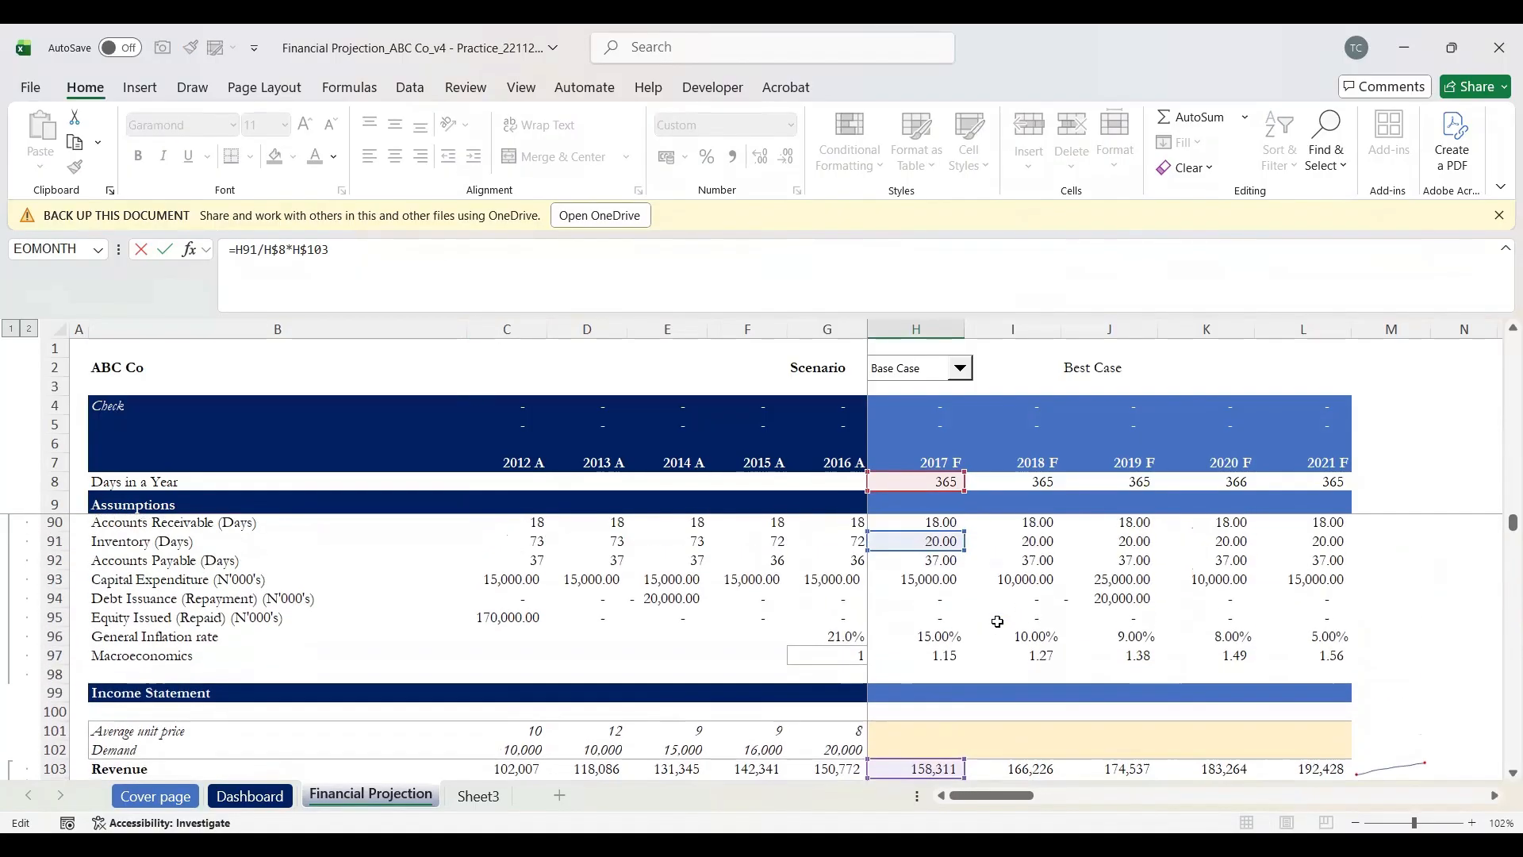
pyautogui.scroll(-4, 997, 622)
pyautogui.scroll(3, 997, 622)
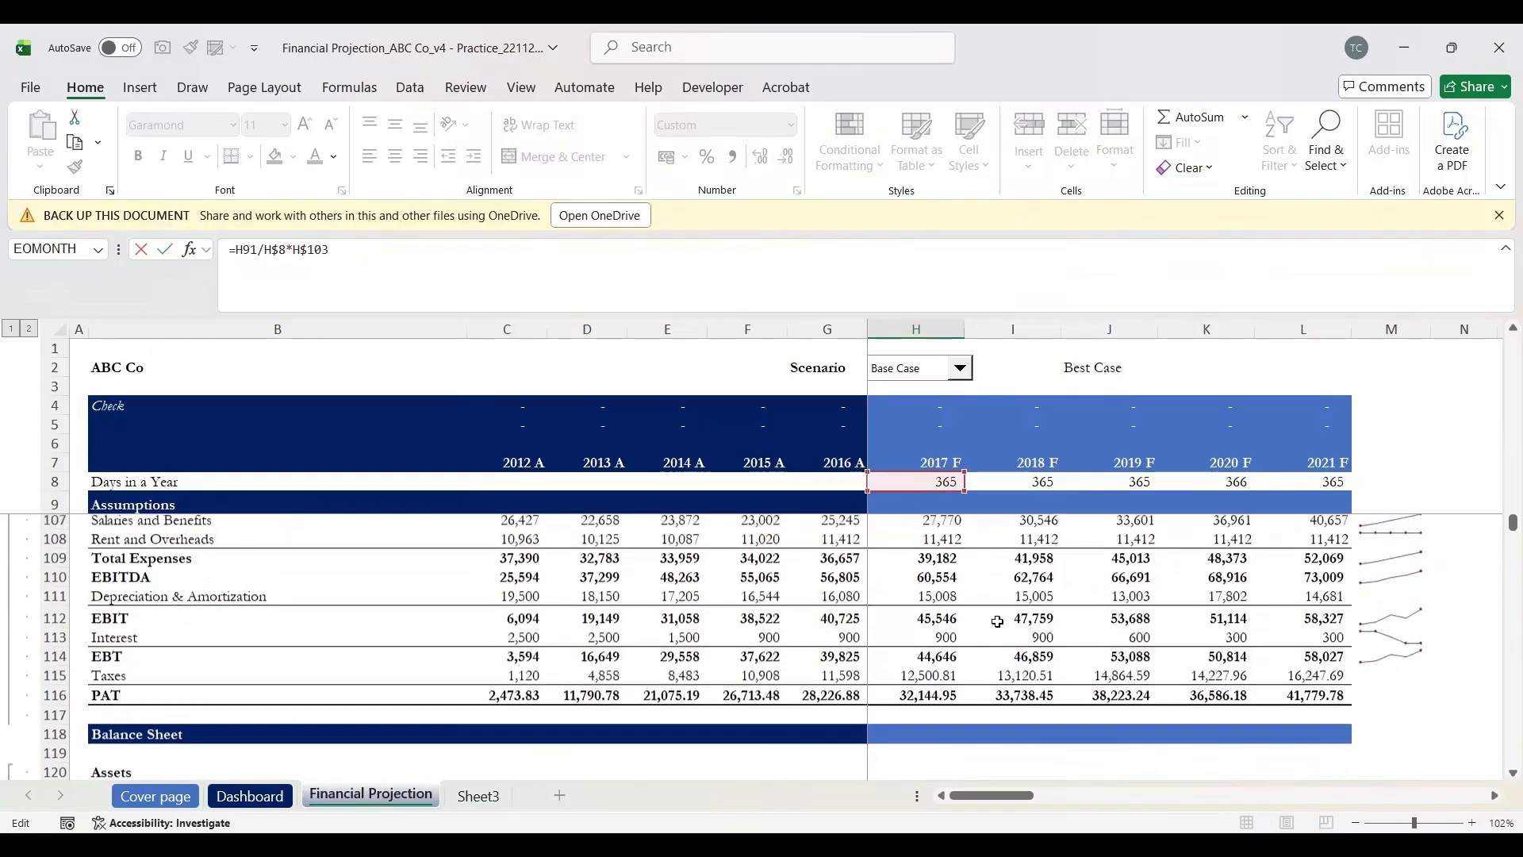
pyautogui.scroll(8, 997, 622)
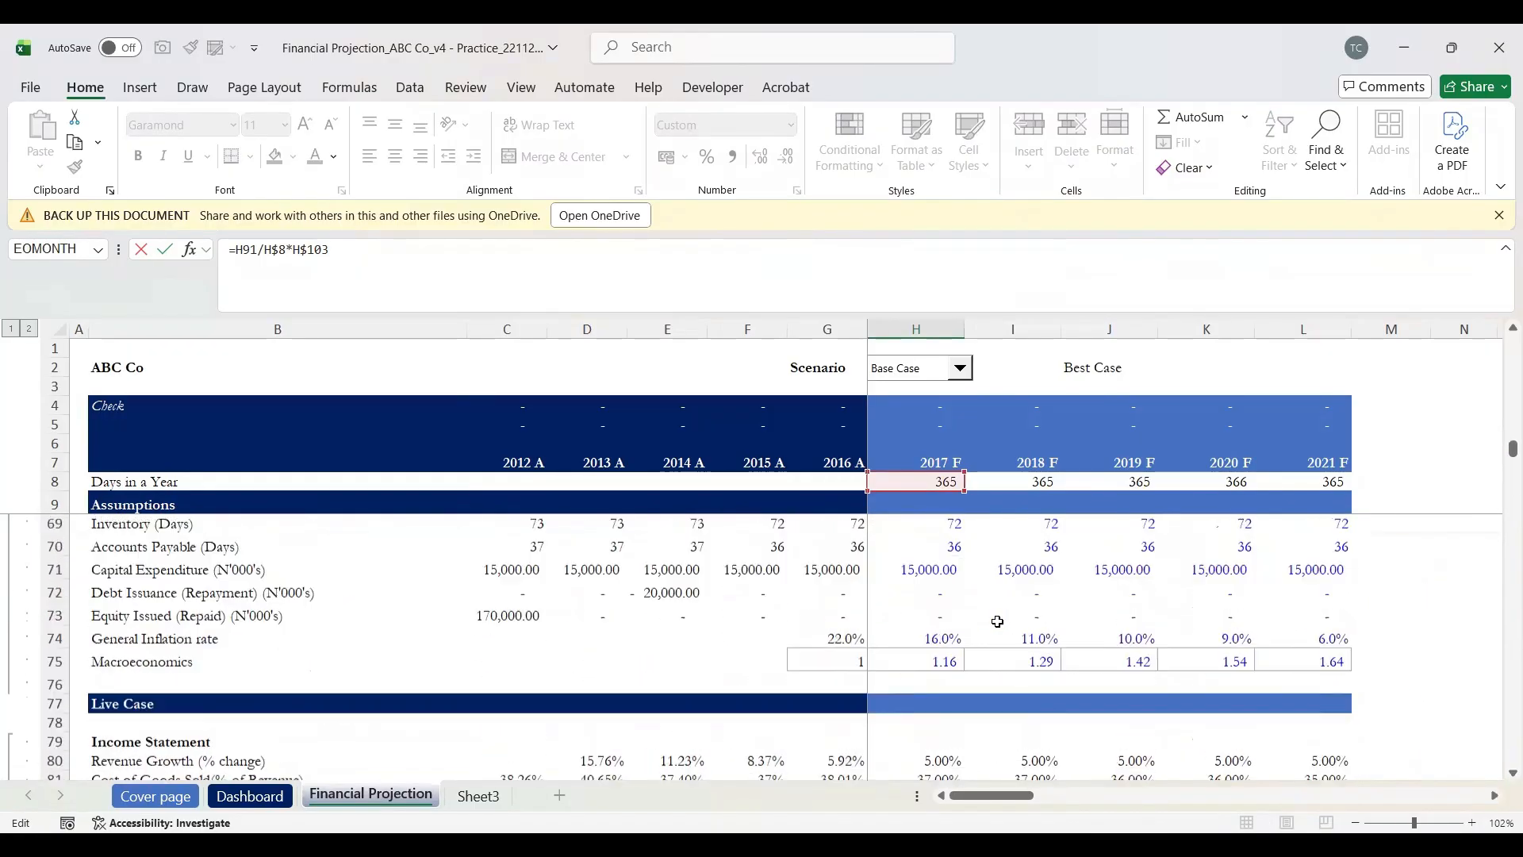
pyautogui.scroll(-3, 997, 622)
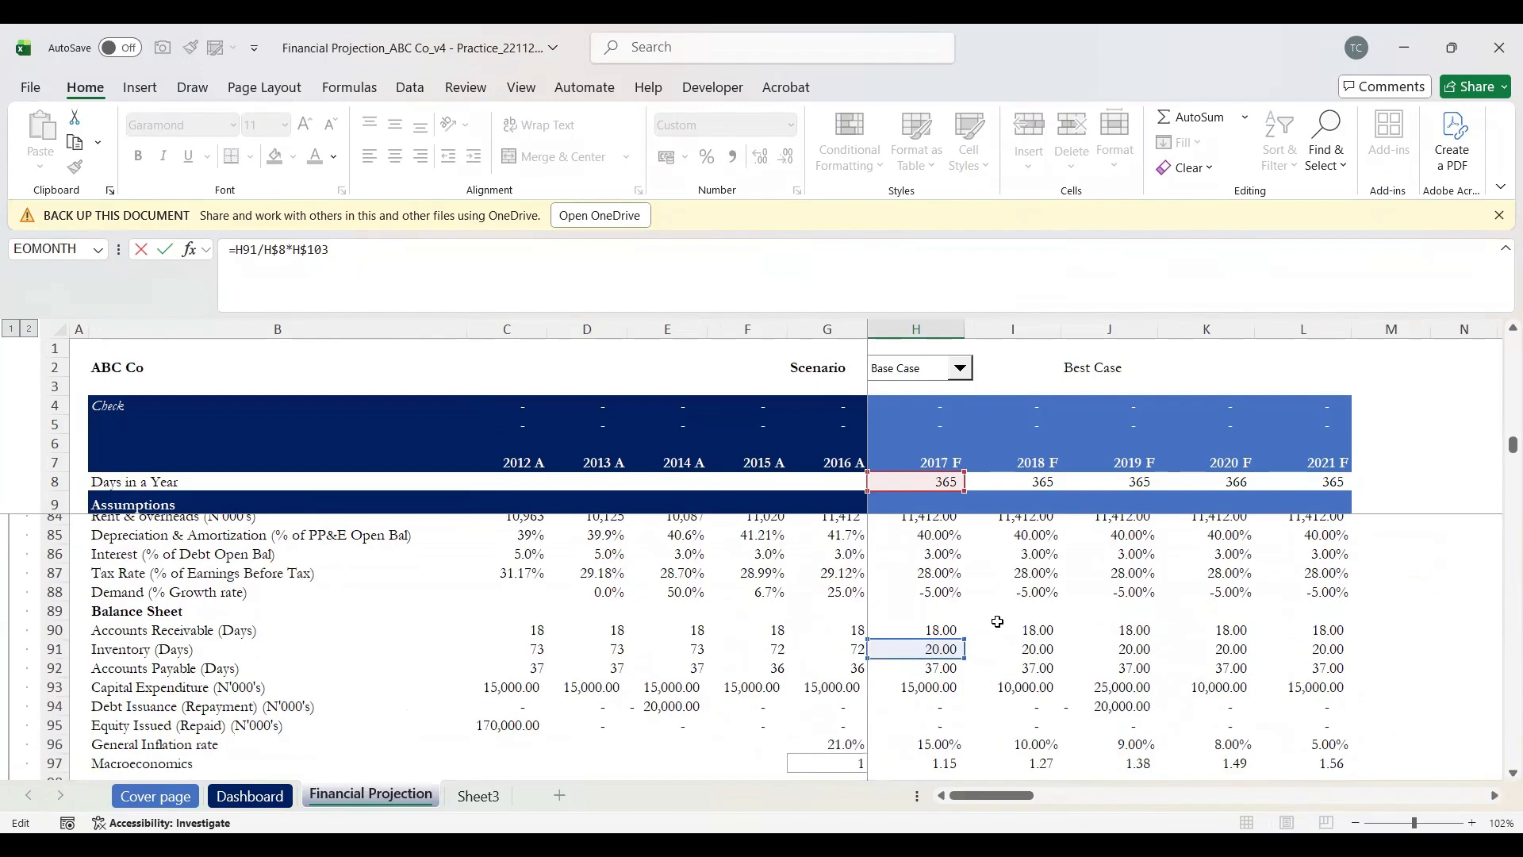
pyautogui.scroll(3, 997, 622)
pyautogui.scroll(-2, 997, 622)
pyautogui.scroll(-9, 998, 622)
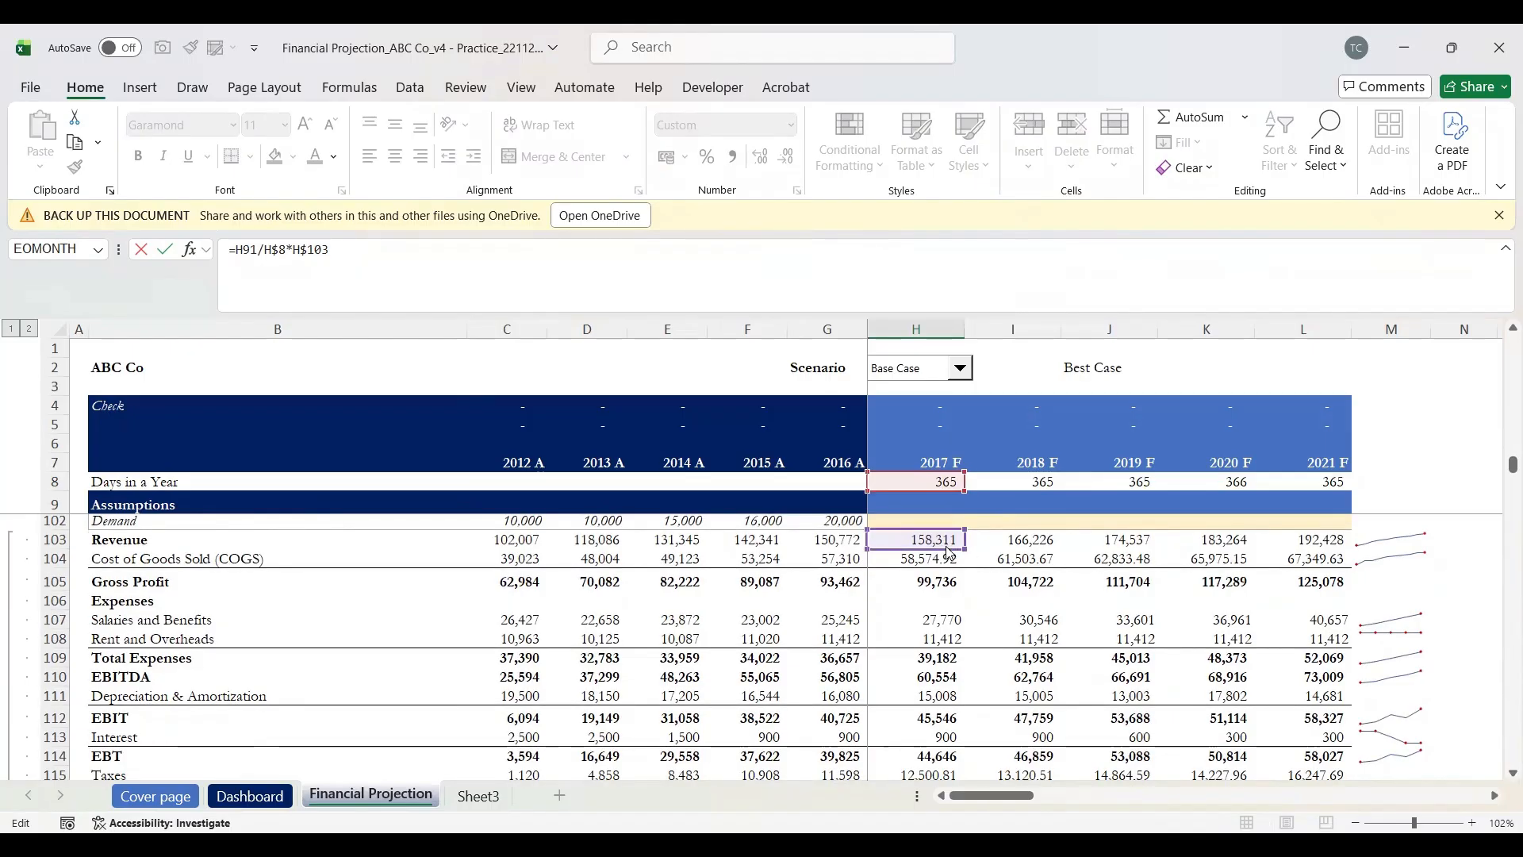
pyautogui.moveTo(949, 555); pyautogui.dragTo(945, 560)
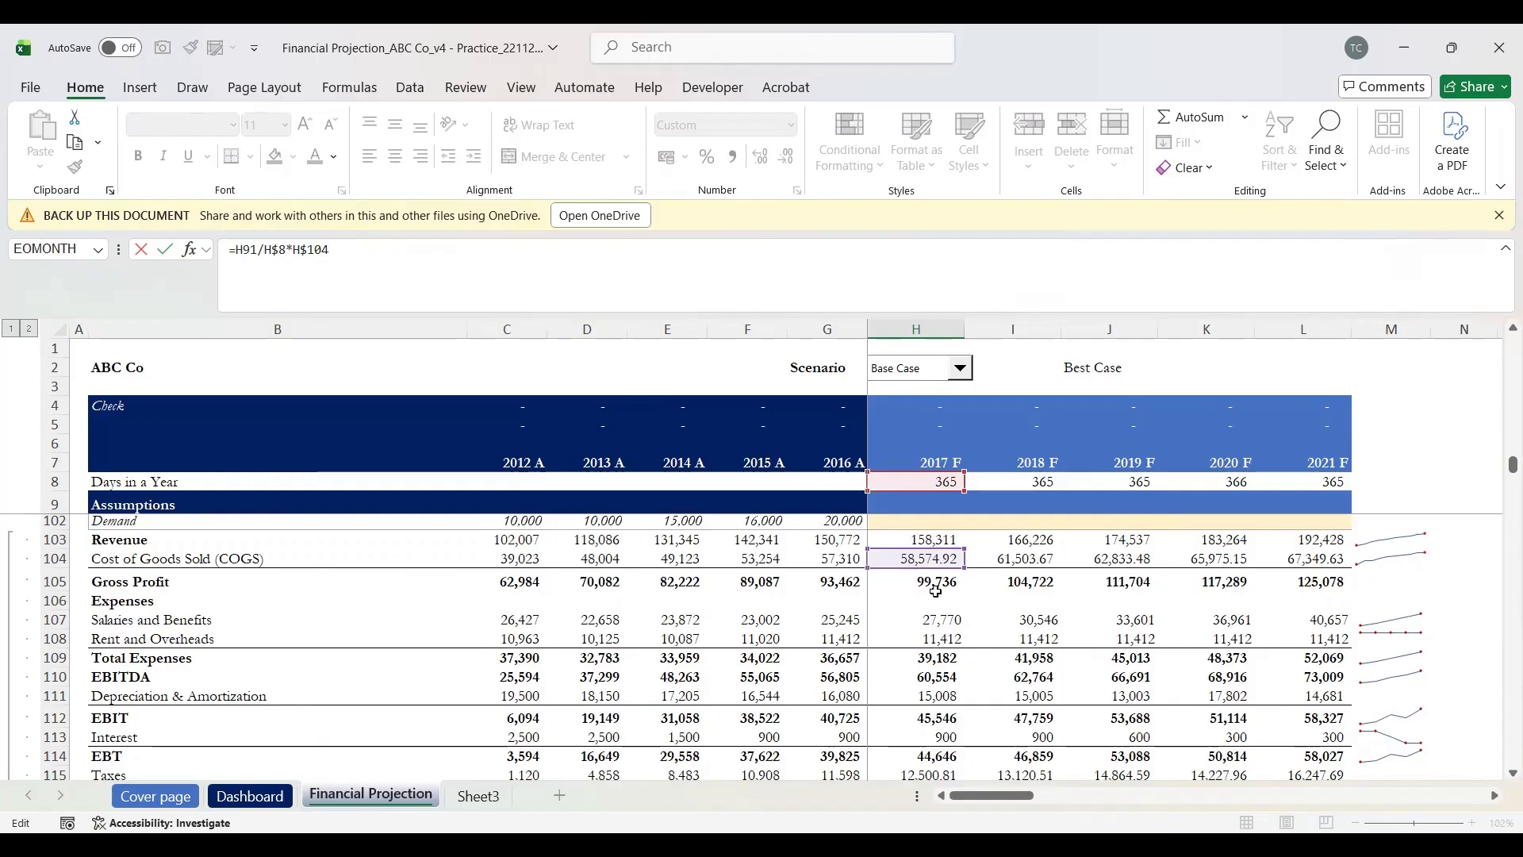
pyautogui.hotkey('ctrl', 'Return')
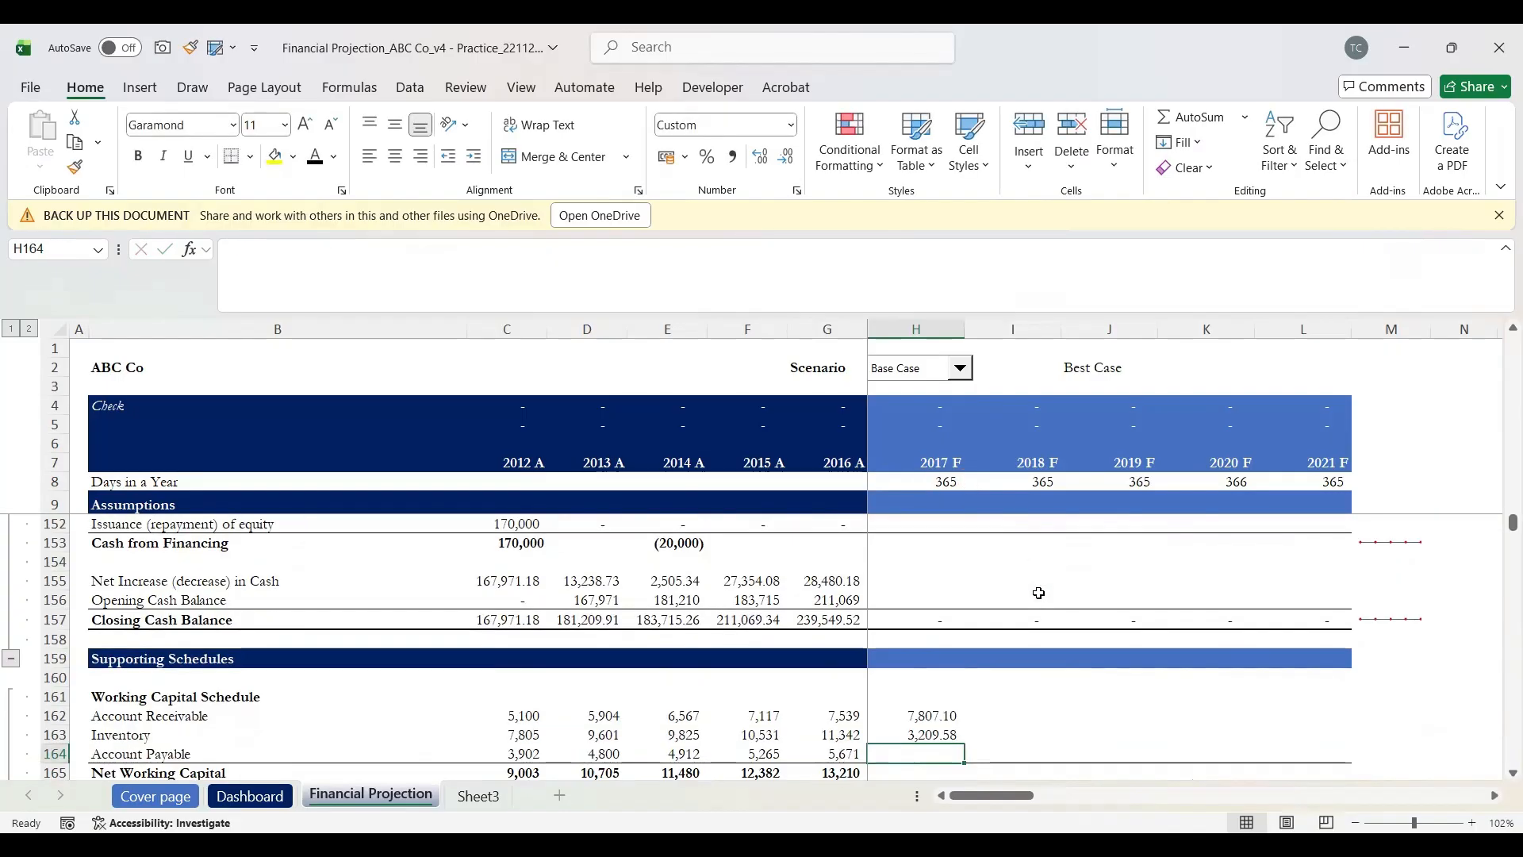
# Step: Retype H163 from scratch as 2017 inventory days divided by days in a year, =H91/H8
pyautogui.write('=')
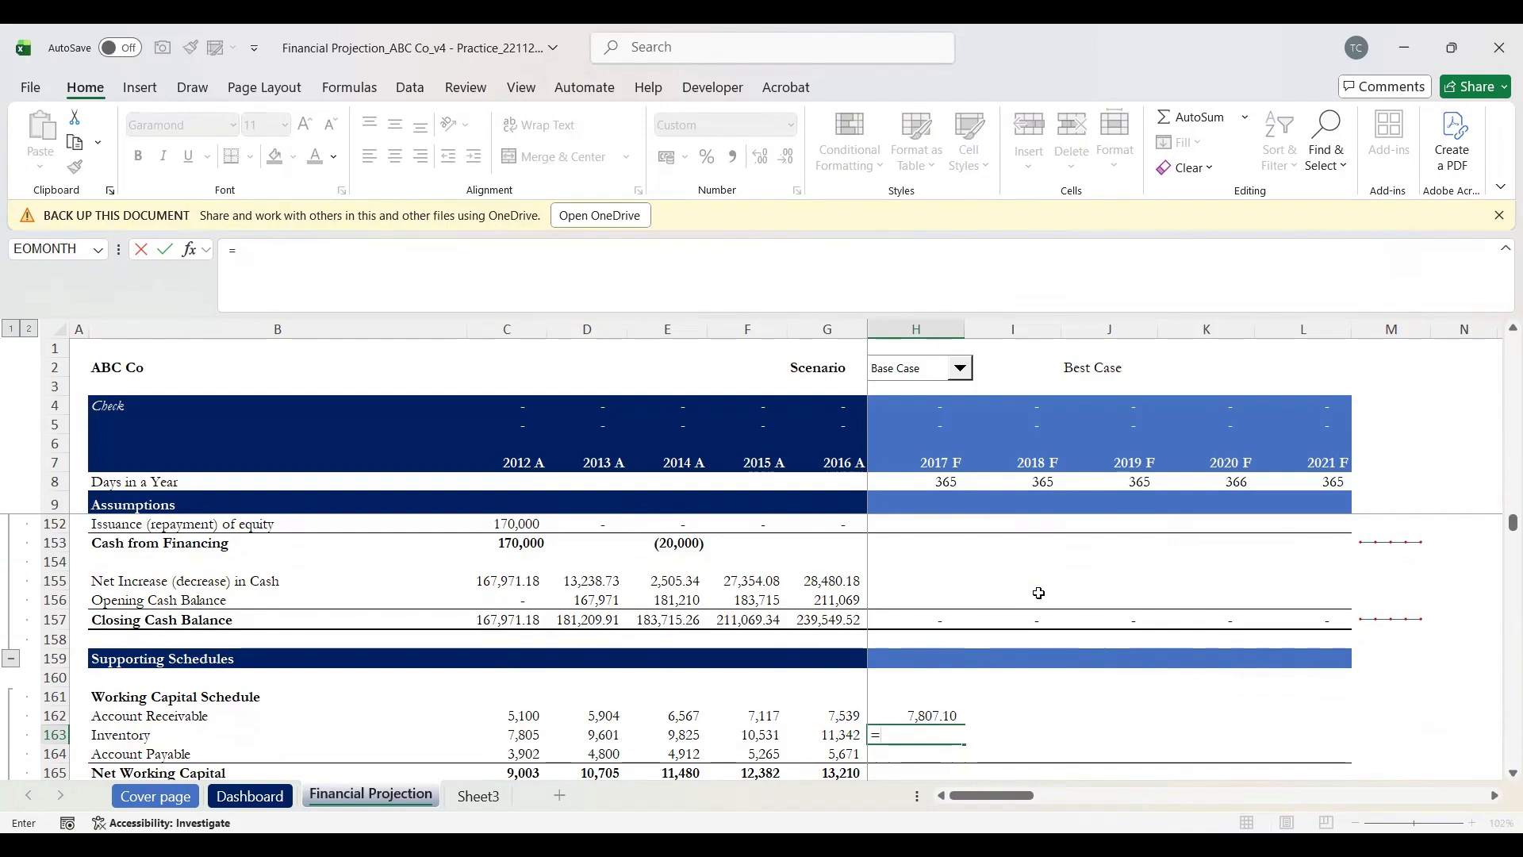
pyautogui.scroll(16, 1039, 593)
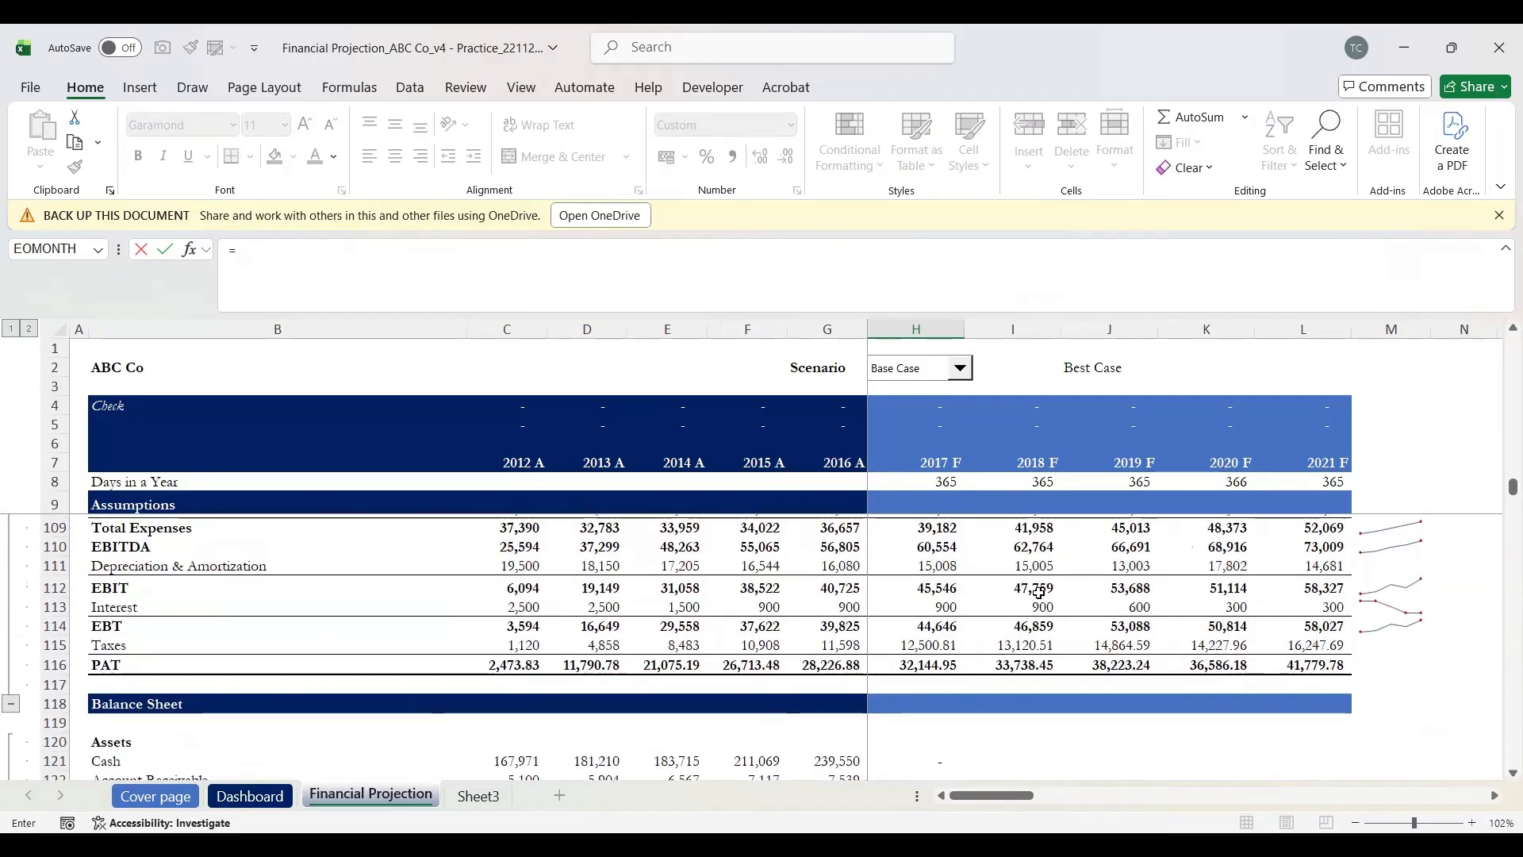
pyautogui.scroll(6, 1040, 593)
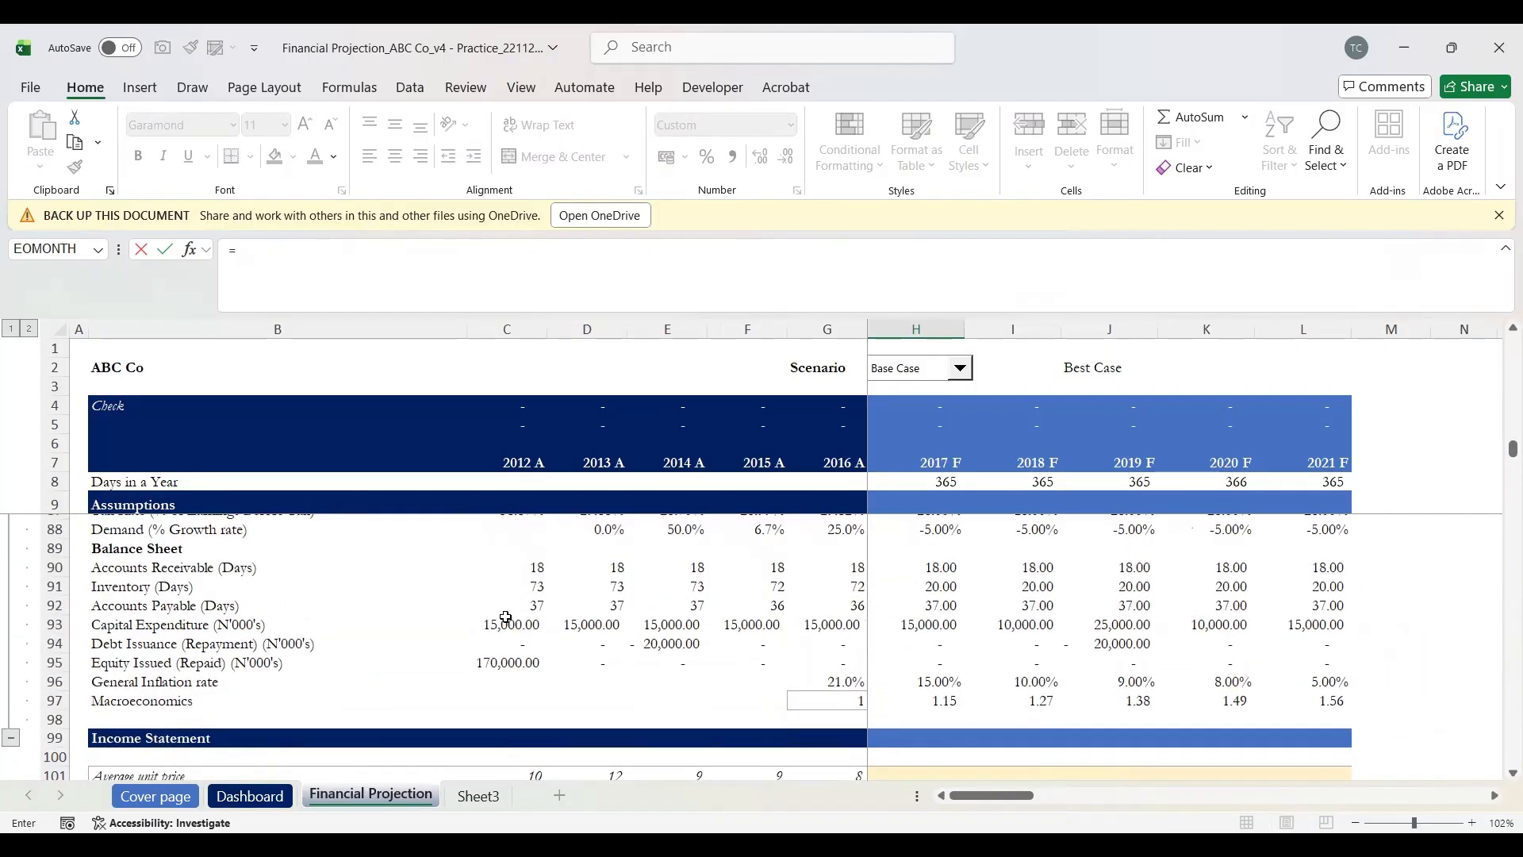
pyautogui.click(127, 586)
pyautogui.press('Right')
pyautogui.press('Right')
pyautogui.press('Right')
pyautogui.press('Right')
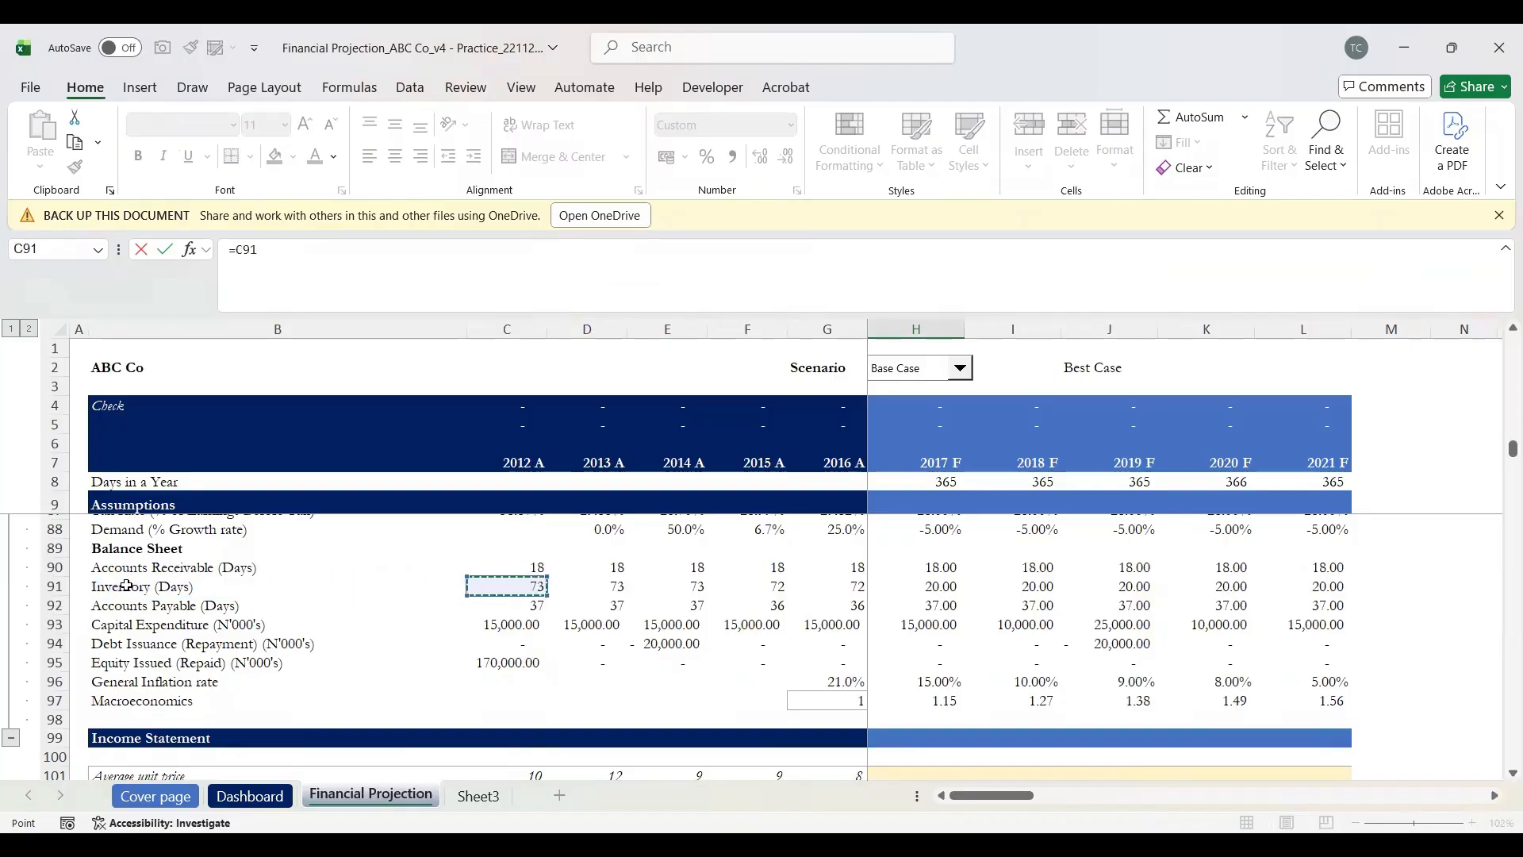
pyautogui.press('Right')
pyautogui.press('Right')
pyautogui.write('/')
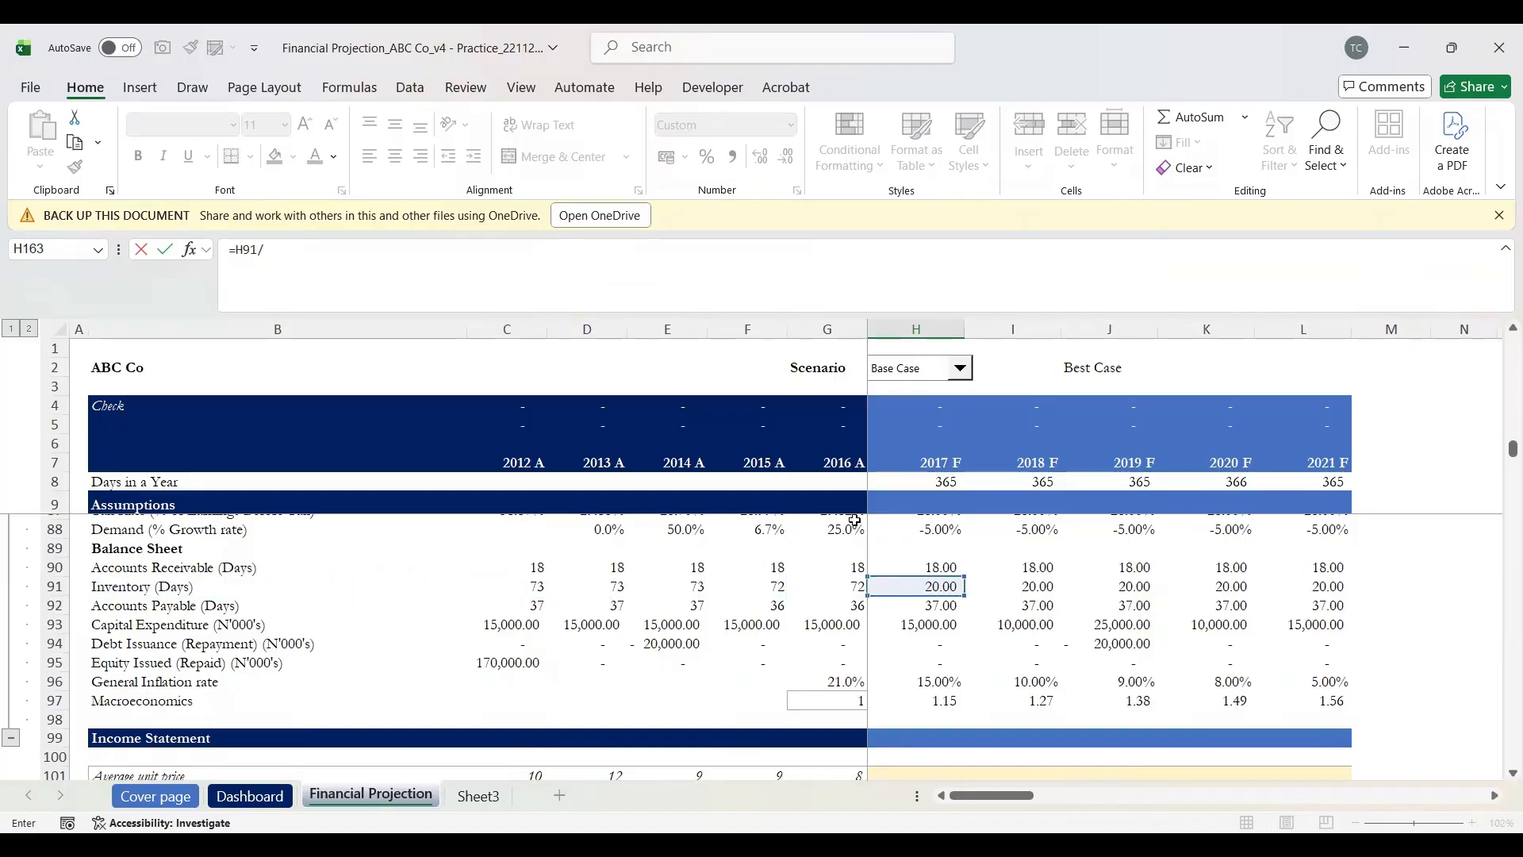
pyautogui.click(950, 482)
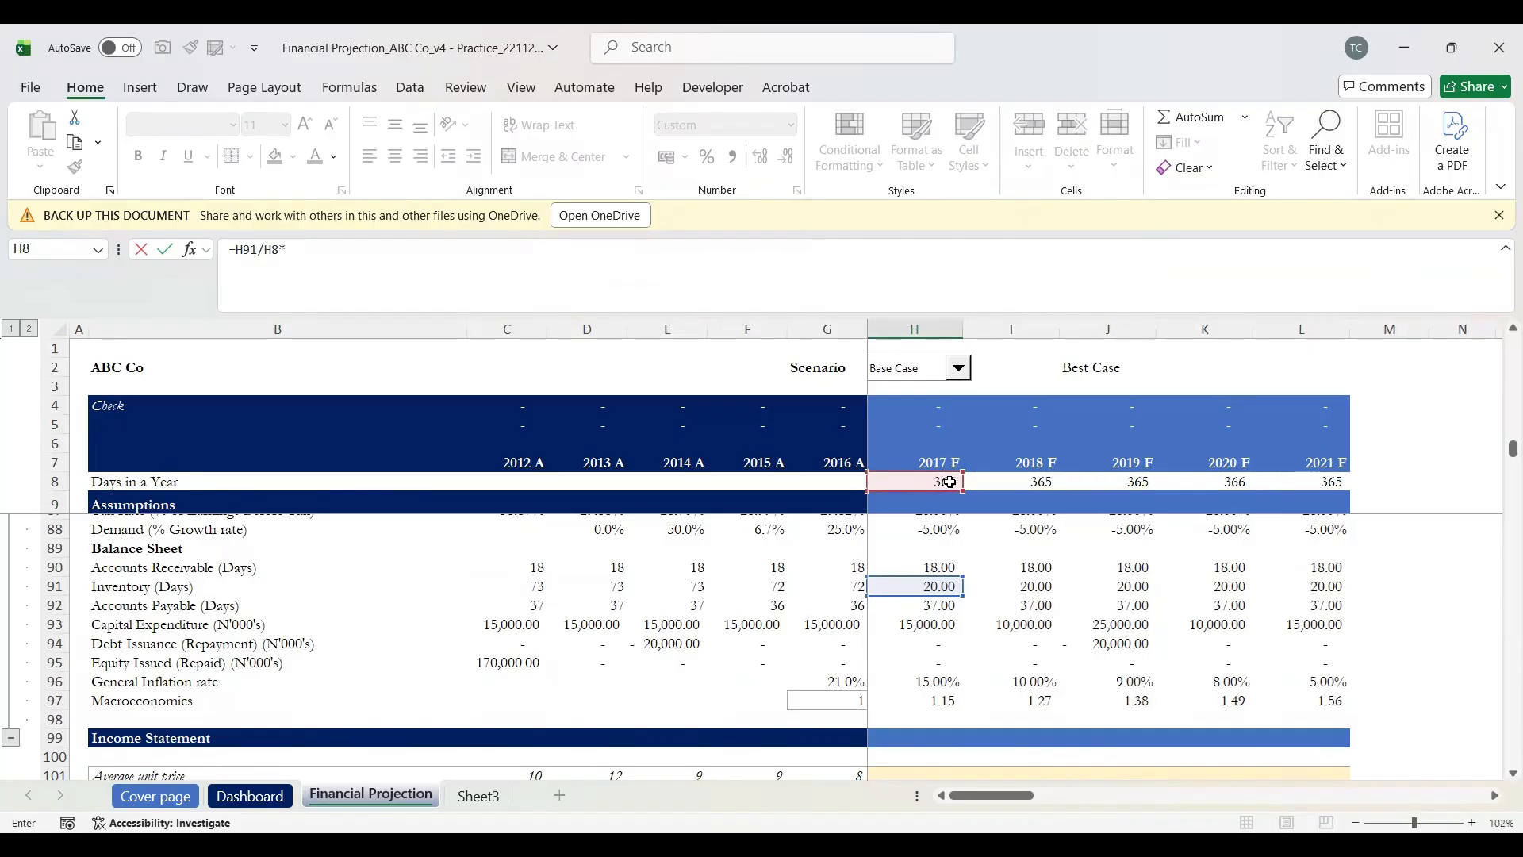
# Step: Multiply by 2017 COGS H104 for 3,209.58, then recheck the formula's references
pyautogui.hscroll(1, 950, 482)
pyautogui.scroll(-1, 949, 632)
pyautogui.scroll(-2, 950, 633)
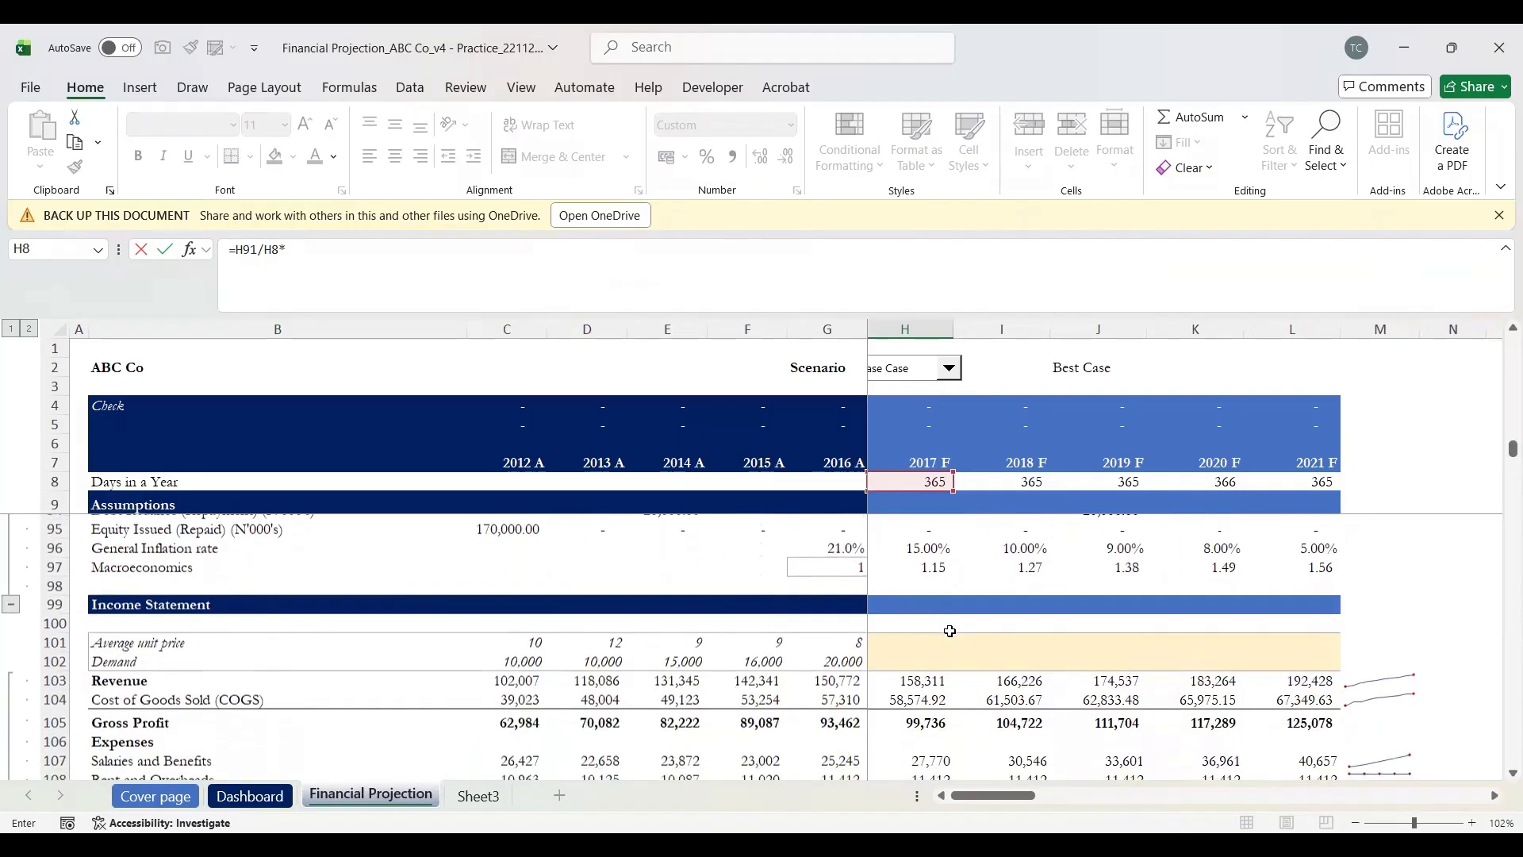
pyautogui.click(909, 694)
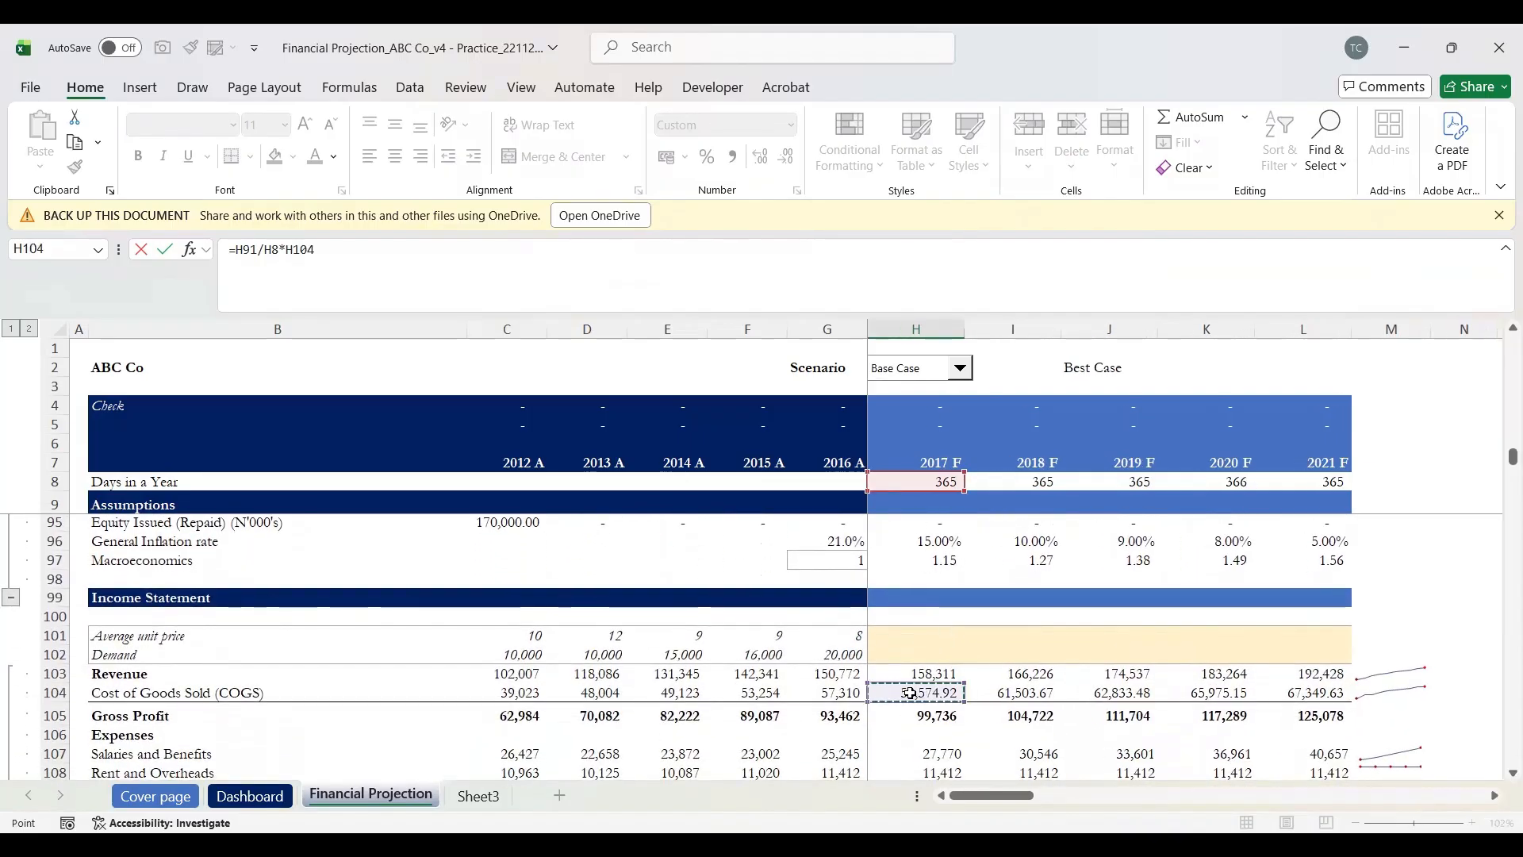
pyautogui.press('Return')
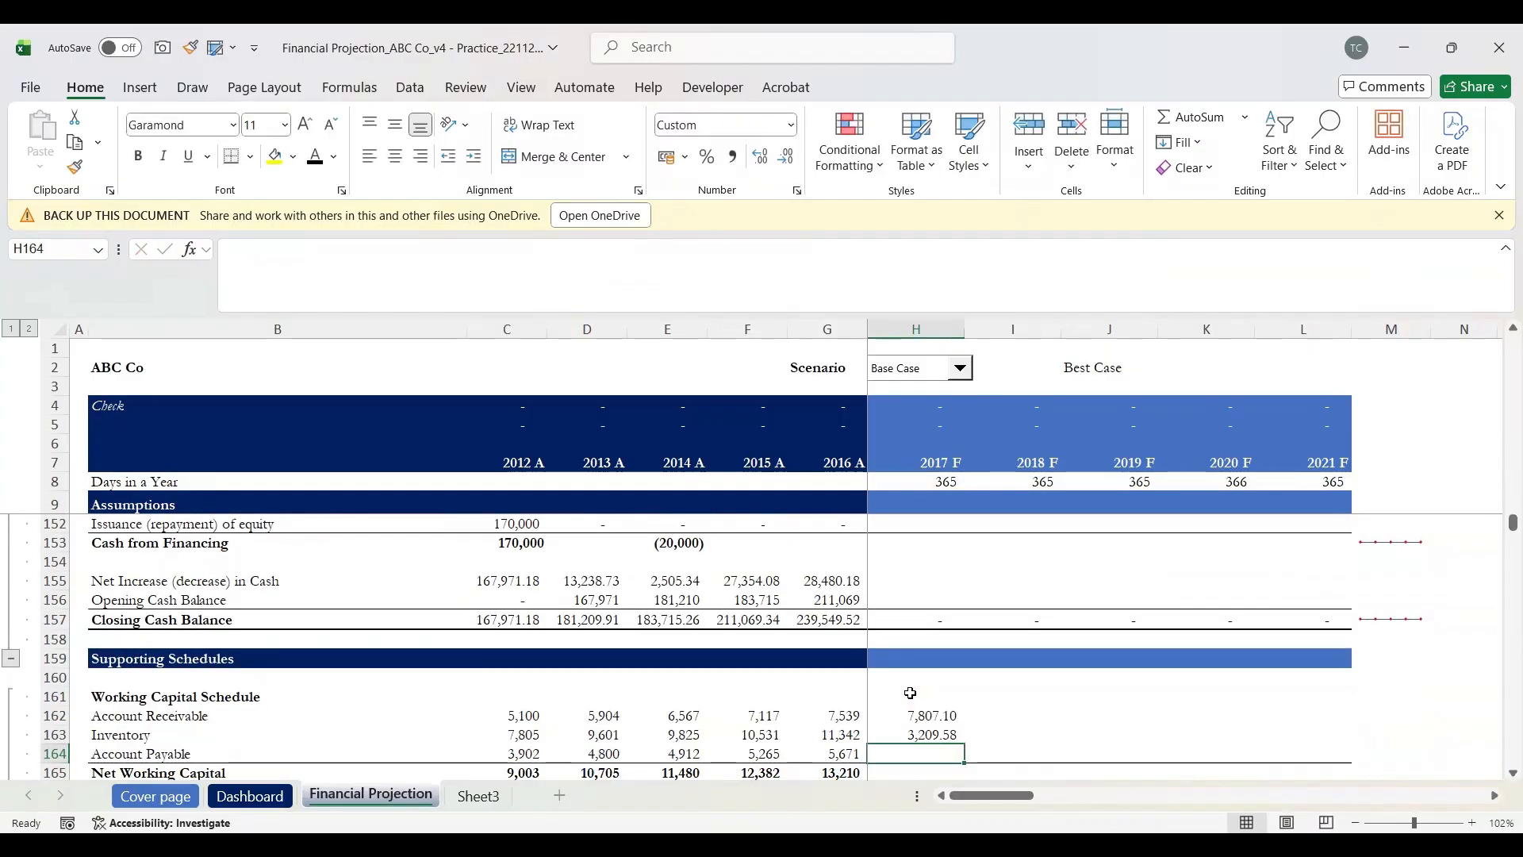
pyautogui.press('Up')
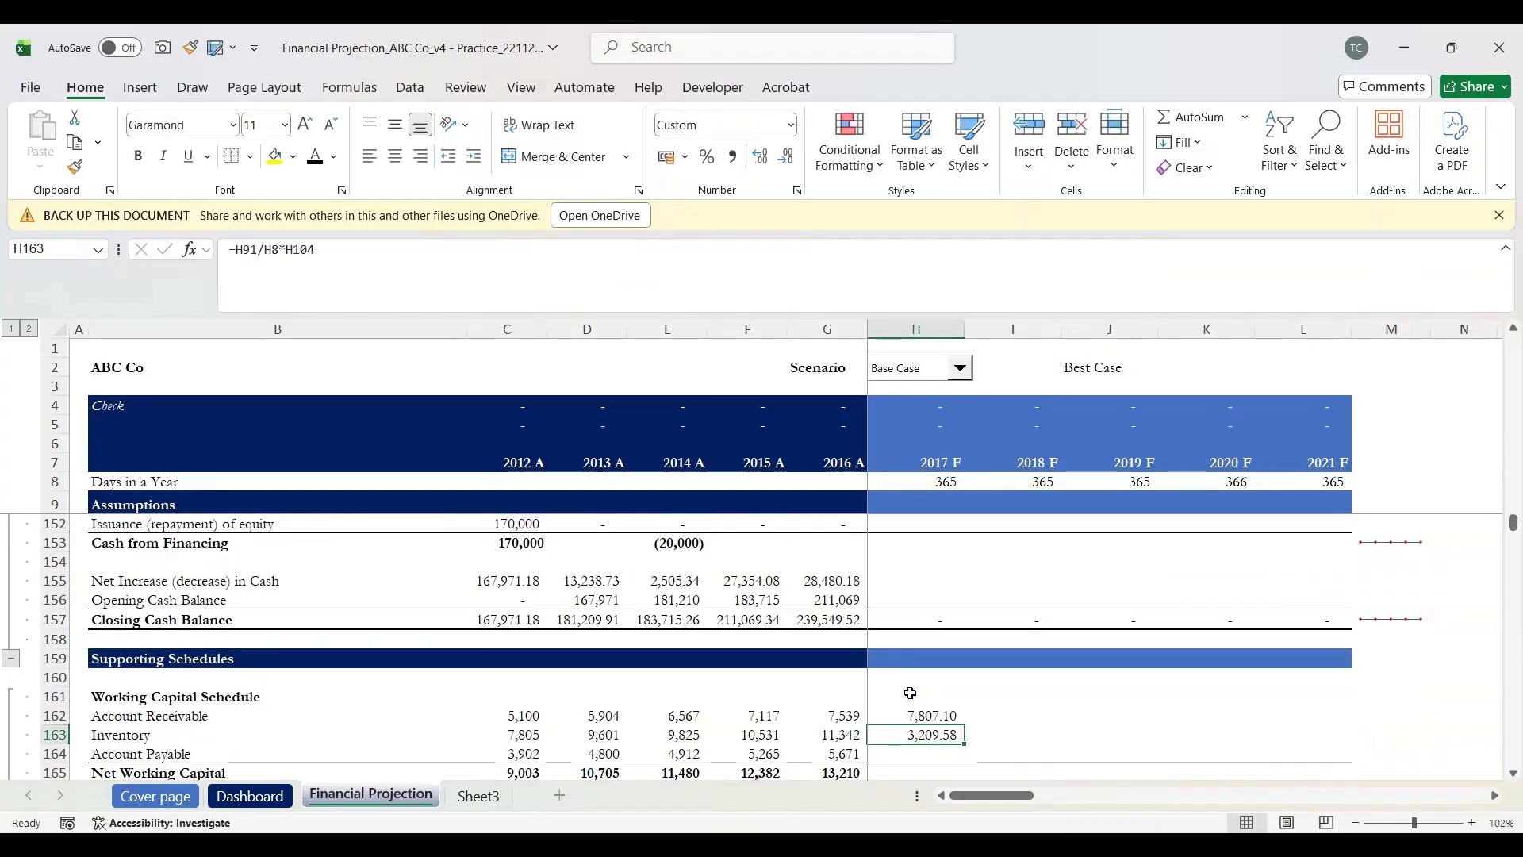
pyautogui.press('F2')
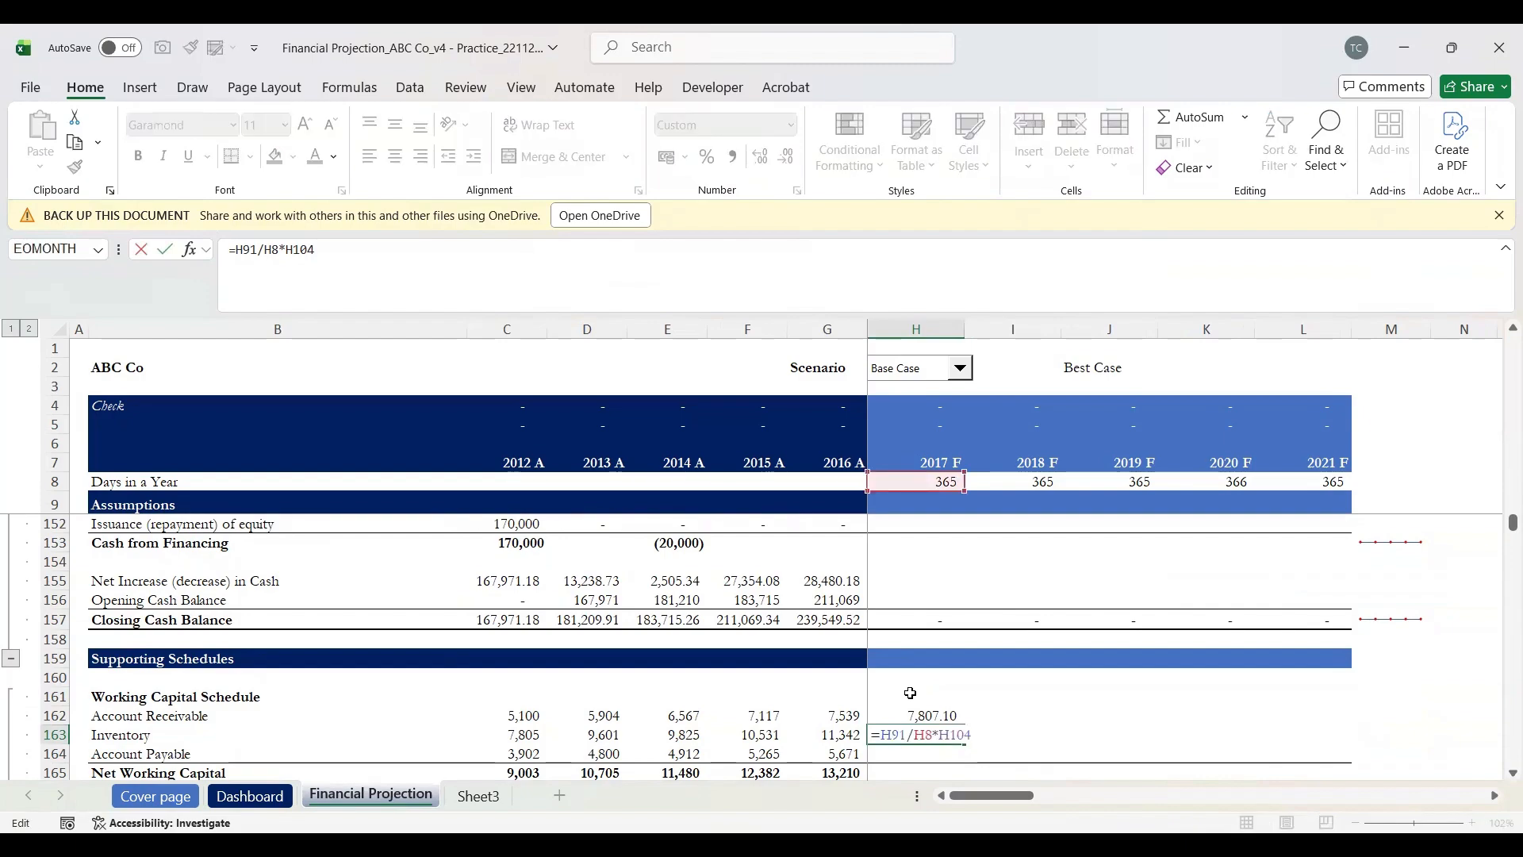
pyautogui.scroll(2, 910, 694)
pyautogui.scroll(15, 911, 694)
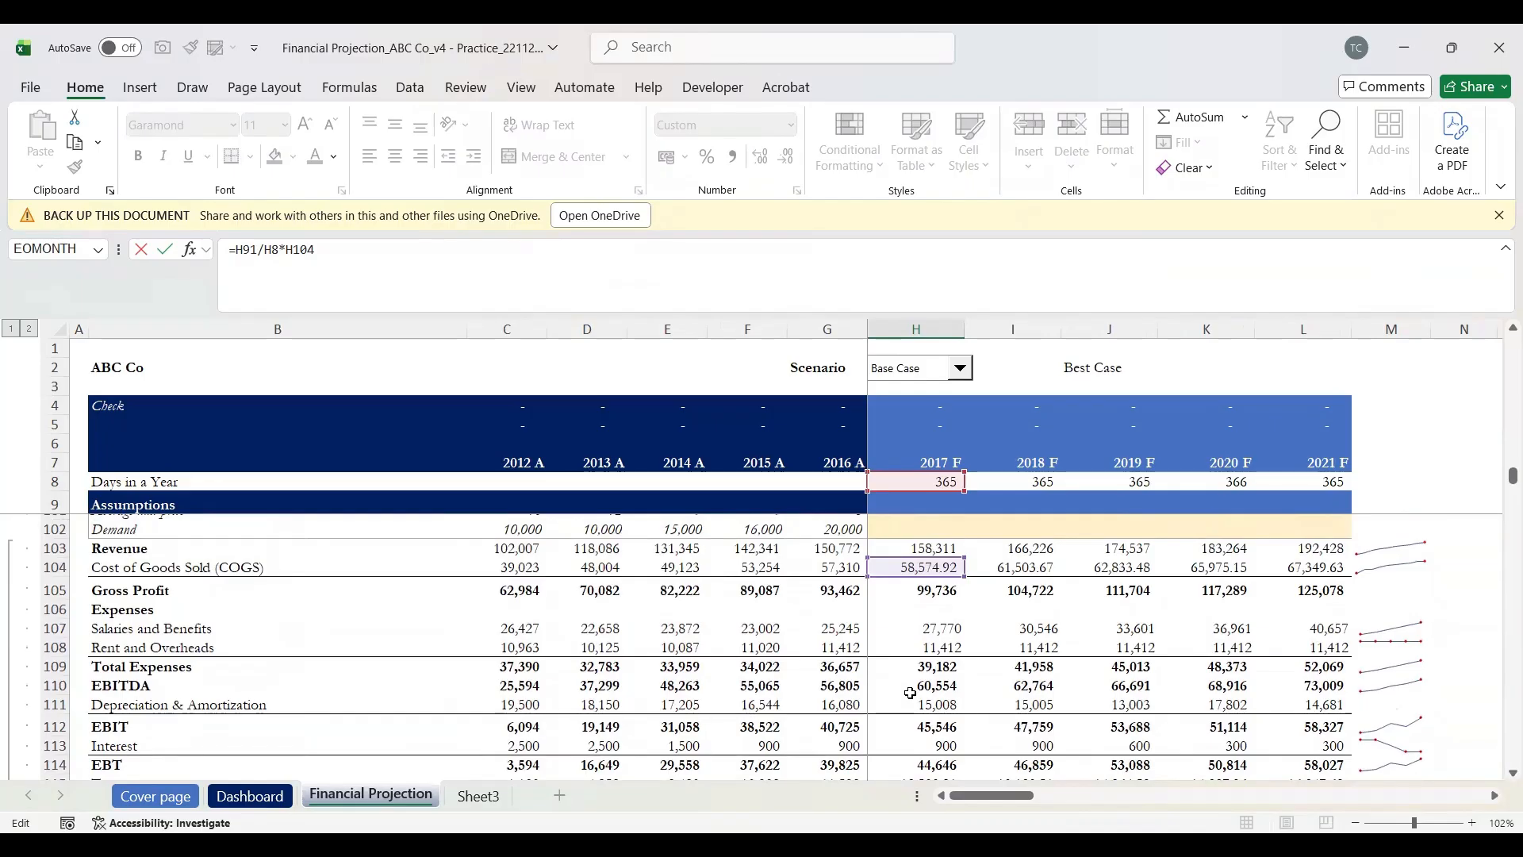
pyautogui.scroll(-6, 910, 693)
pyautogui.scroll(-12, 911, 693)
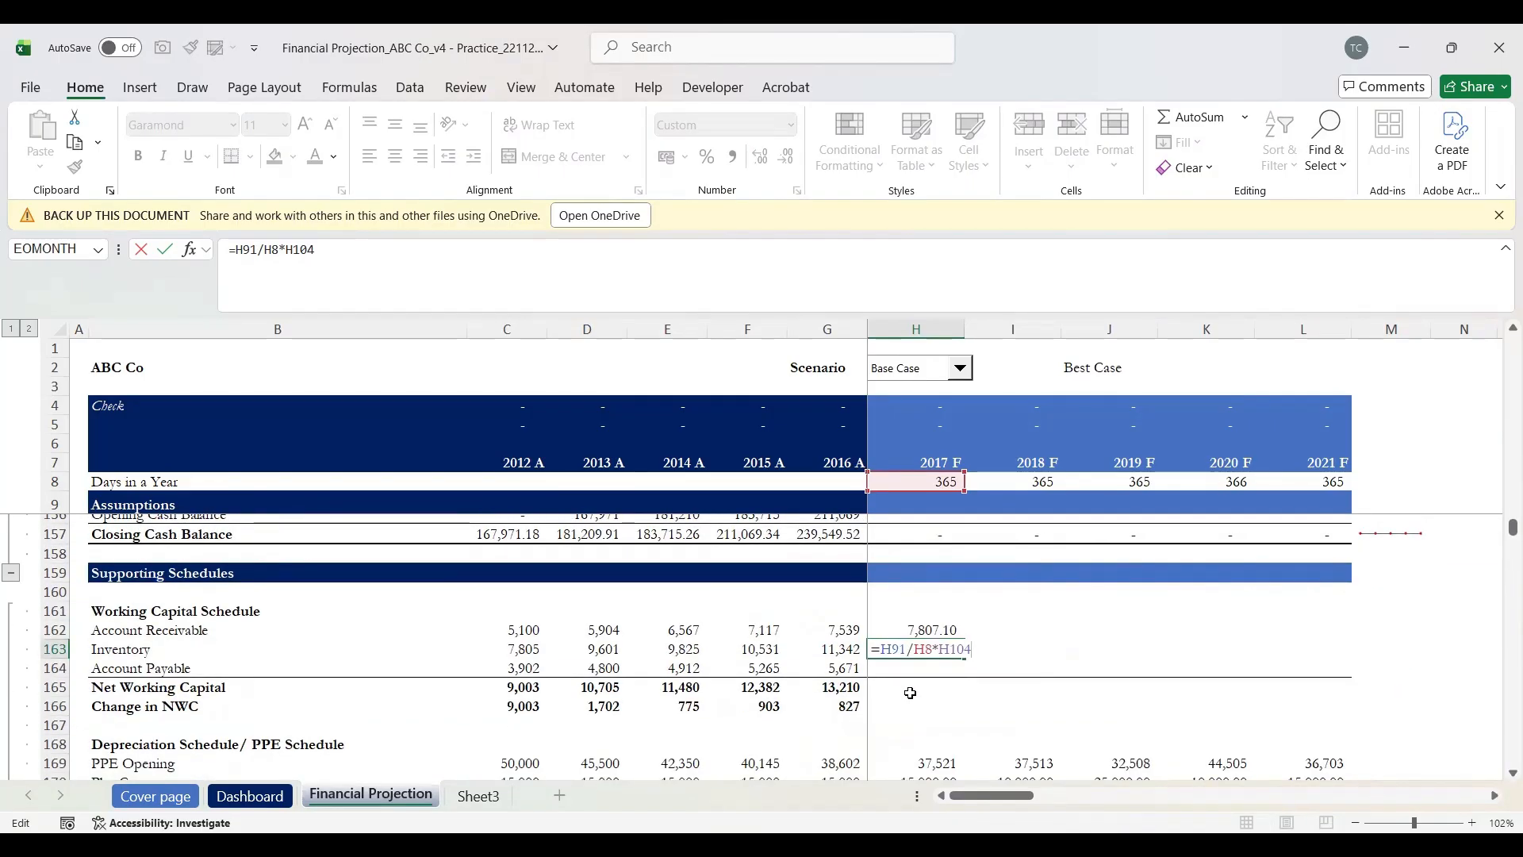
pyautogui.press('Return')
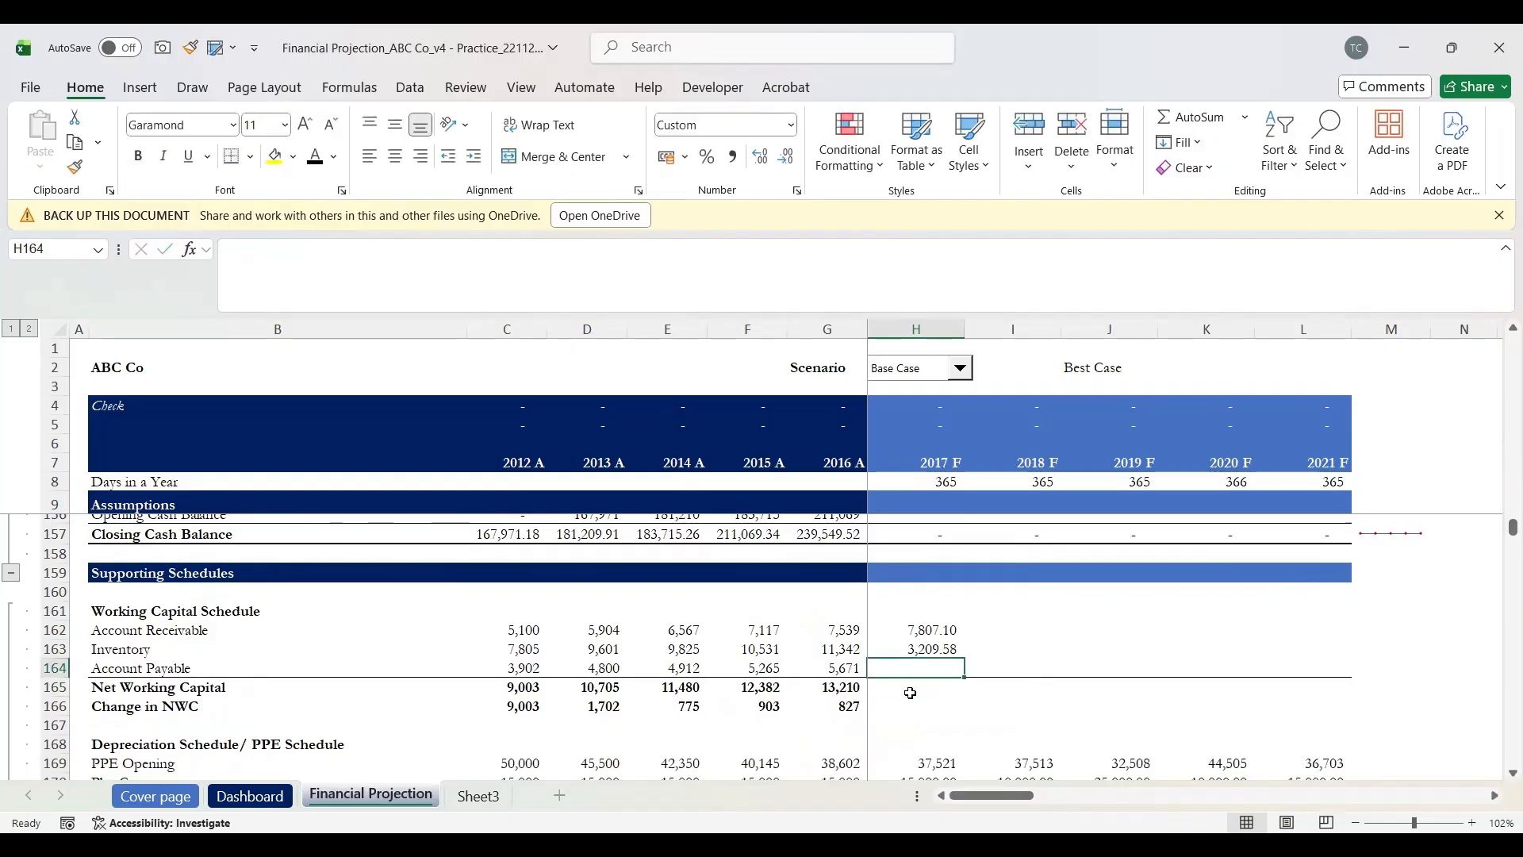
# Step: Begin H164's Account Payable formula as 2017 payable days over days in a year, =H92/H8
pyautogui.write('=')
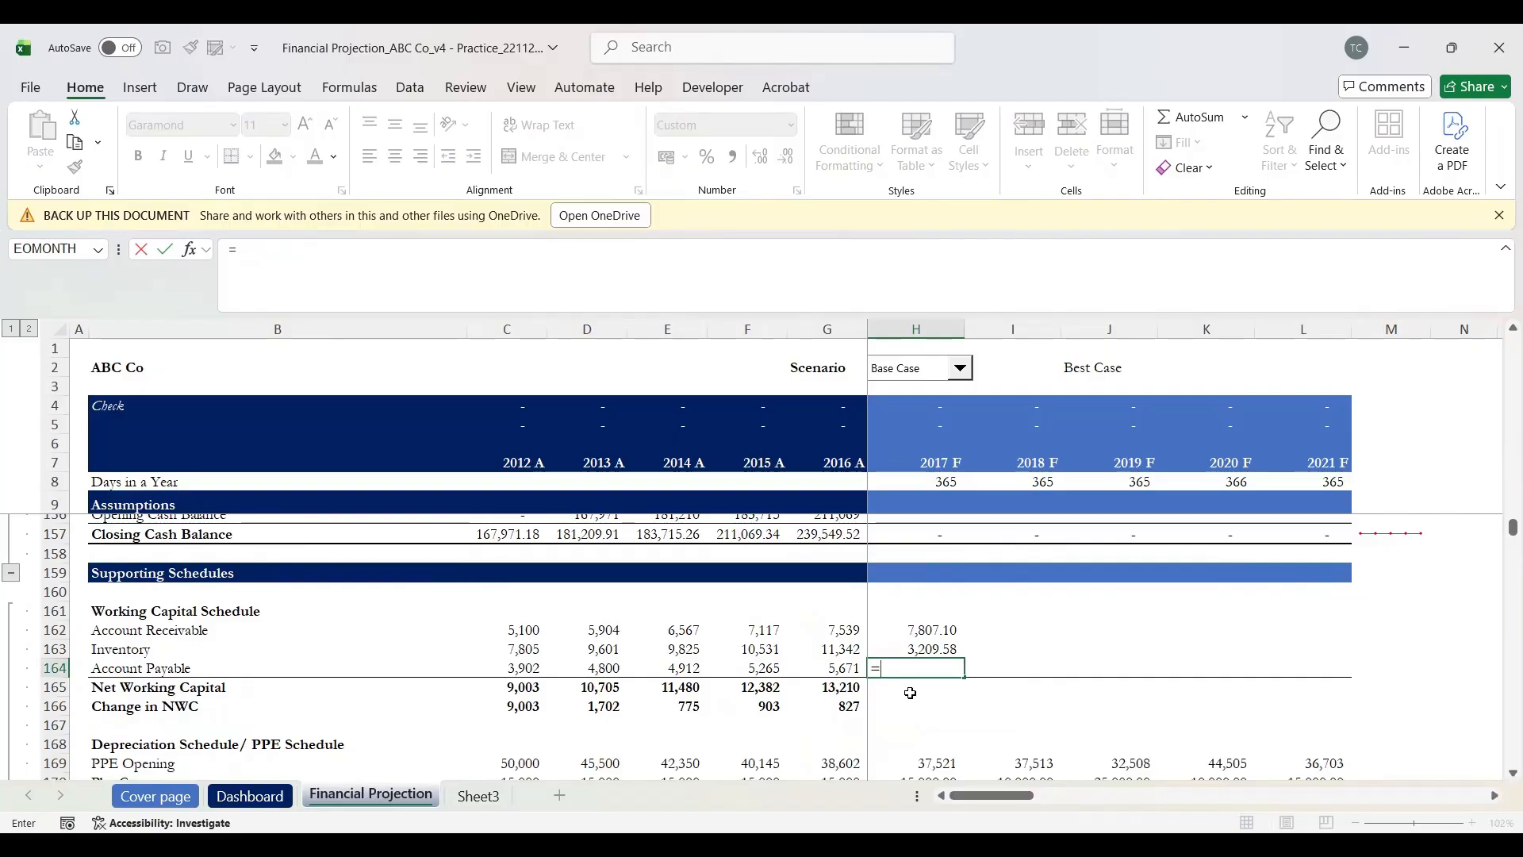
pyautogui.scroll(10, 911, 693)
pyautogui.scroll(13, 911, 693)
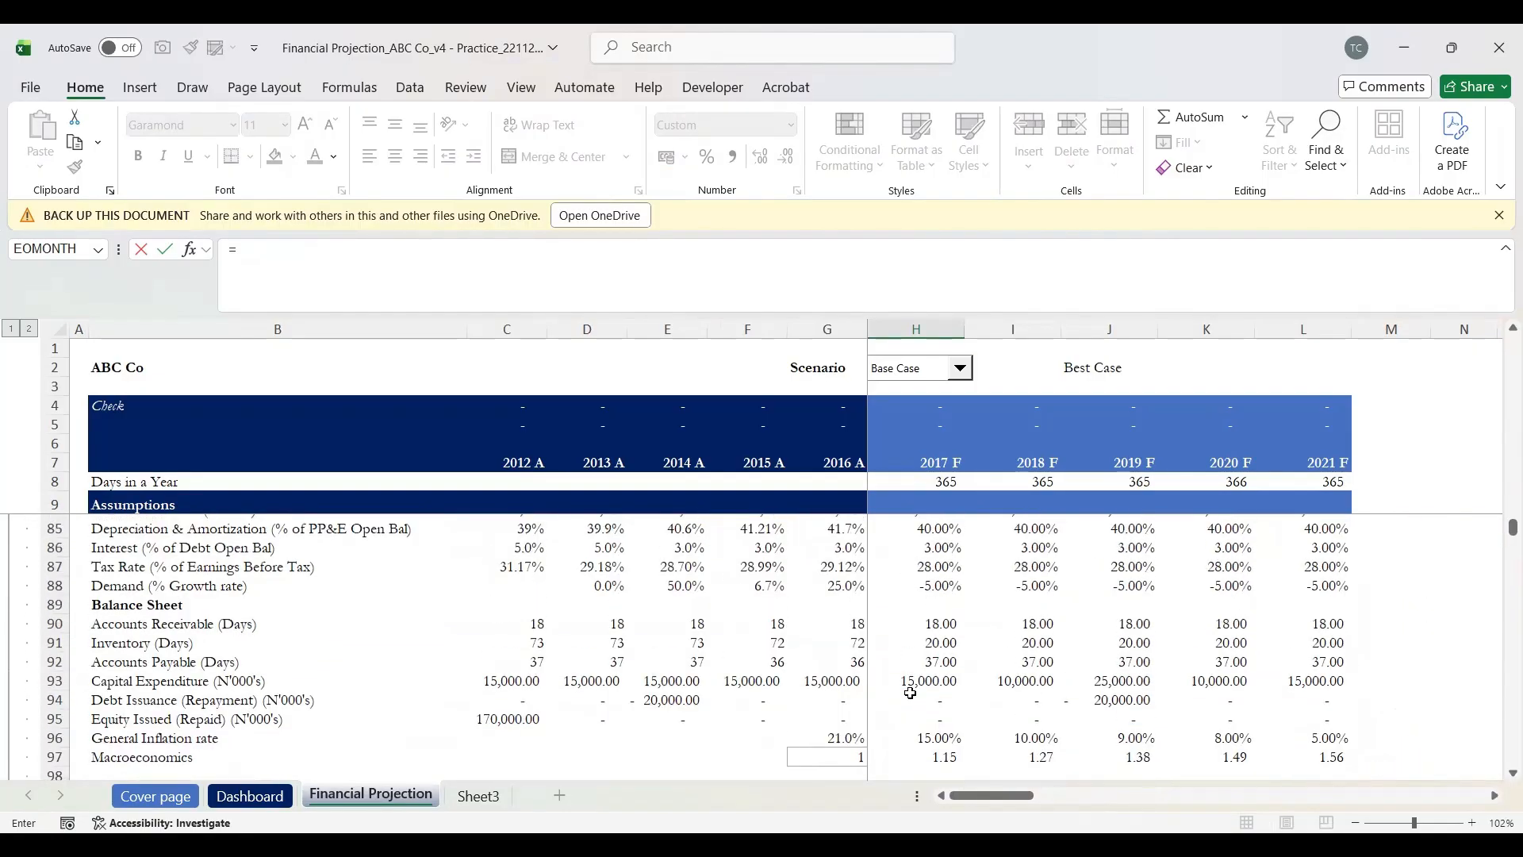
pyautogui.click(128, 631)
pyautogui.press('Right')
pyautogui.press('Right')
pyautogui.press('Right')
pyautogui.press('Right')
pyautogui.press('Right')
pyautogui.press('Right')
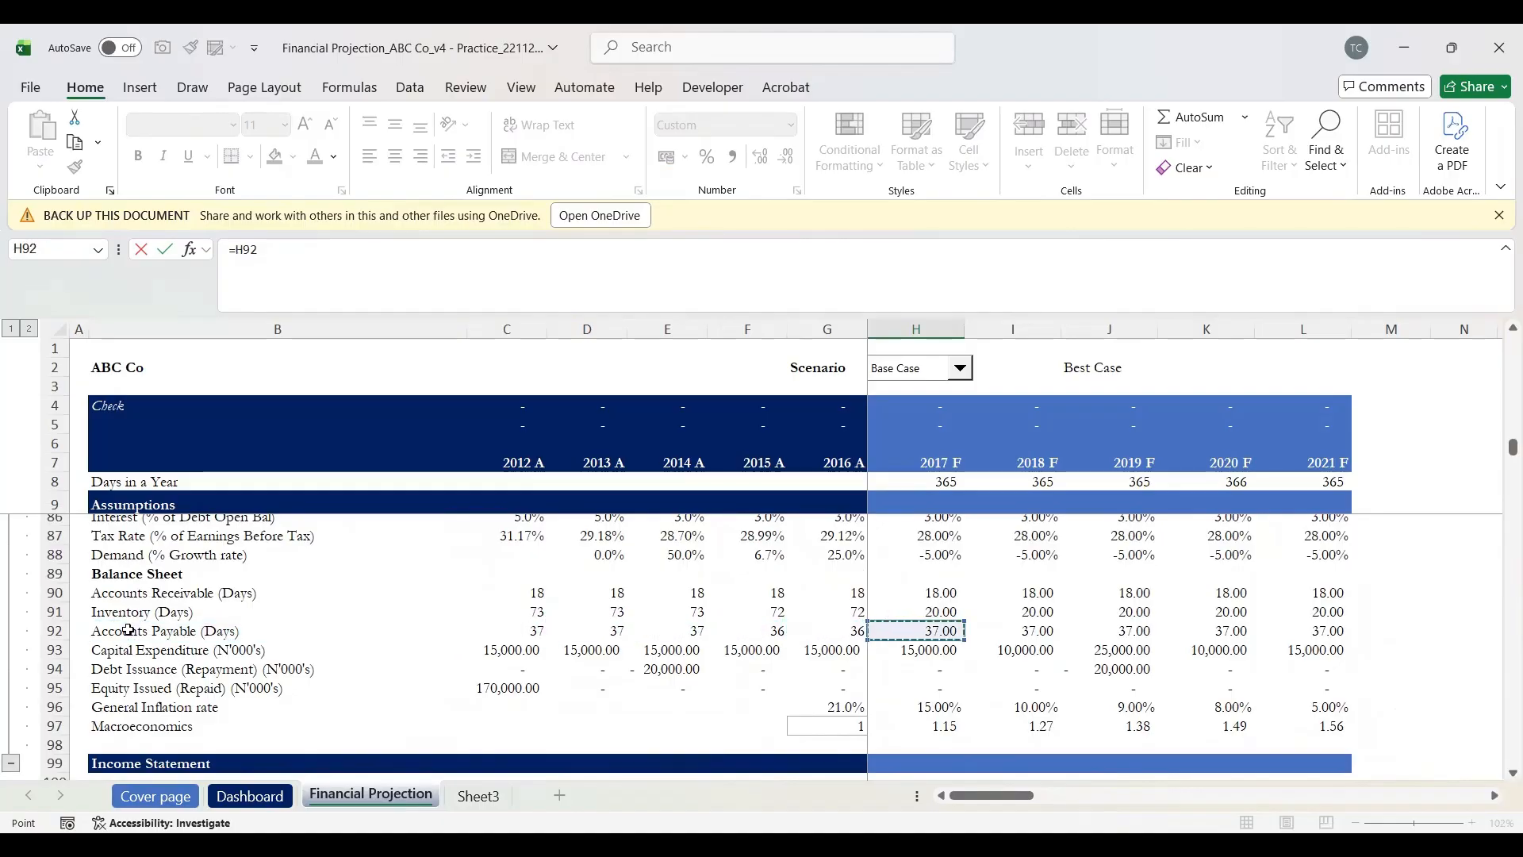
pyautogui.write('/')
pyautogui.click(936, 479)
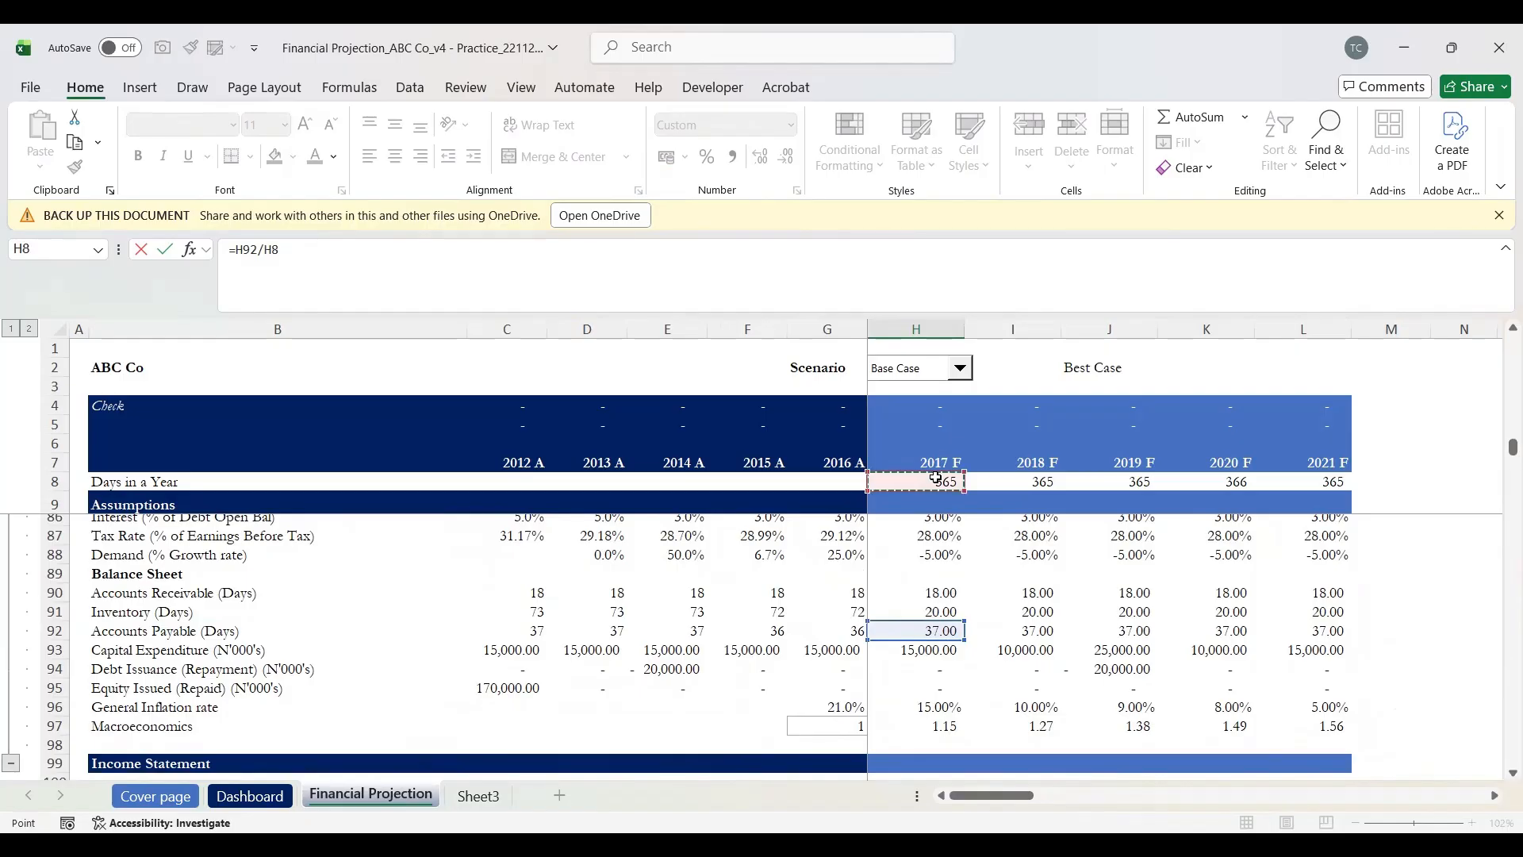
# Step: Multiply by 2017 COGS H104 to give 5,937.73, then start Net Working Capital in H165
pyautogui.write('*')
pyautogui.scroll(-3, 1023, 675)
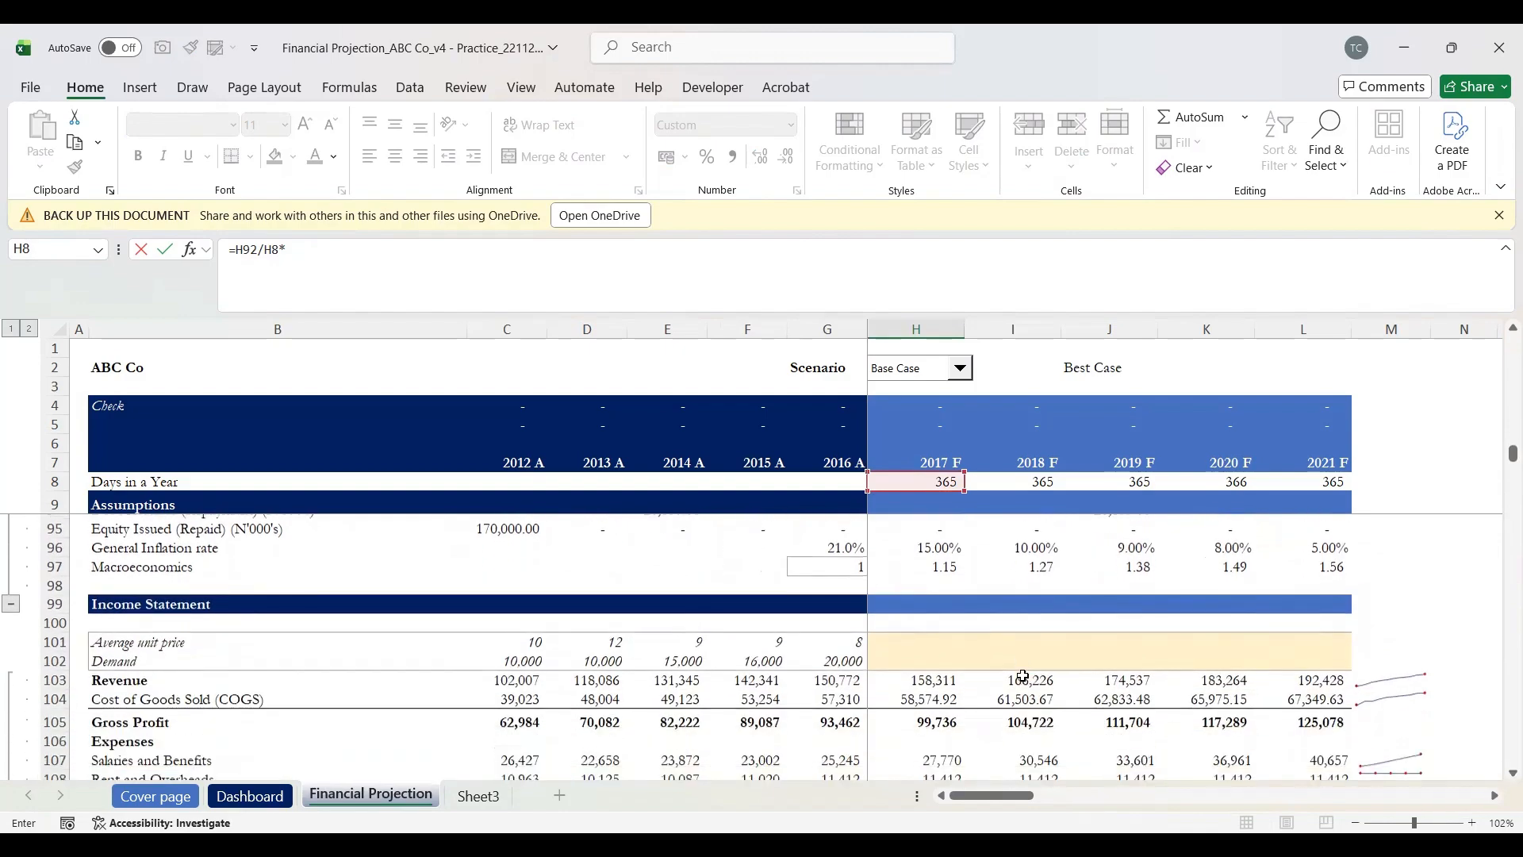
pyautogui.scroll(-2, 1023, 675)
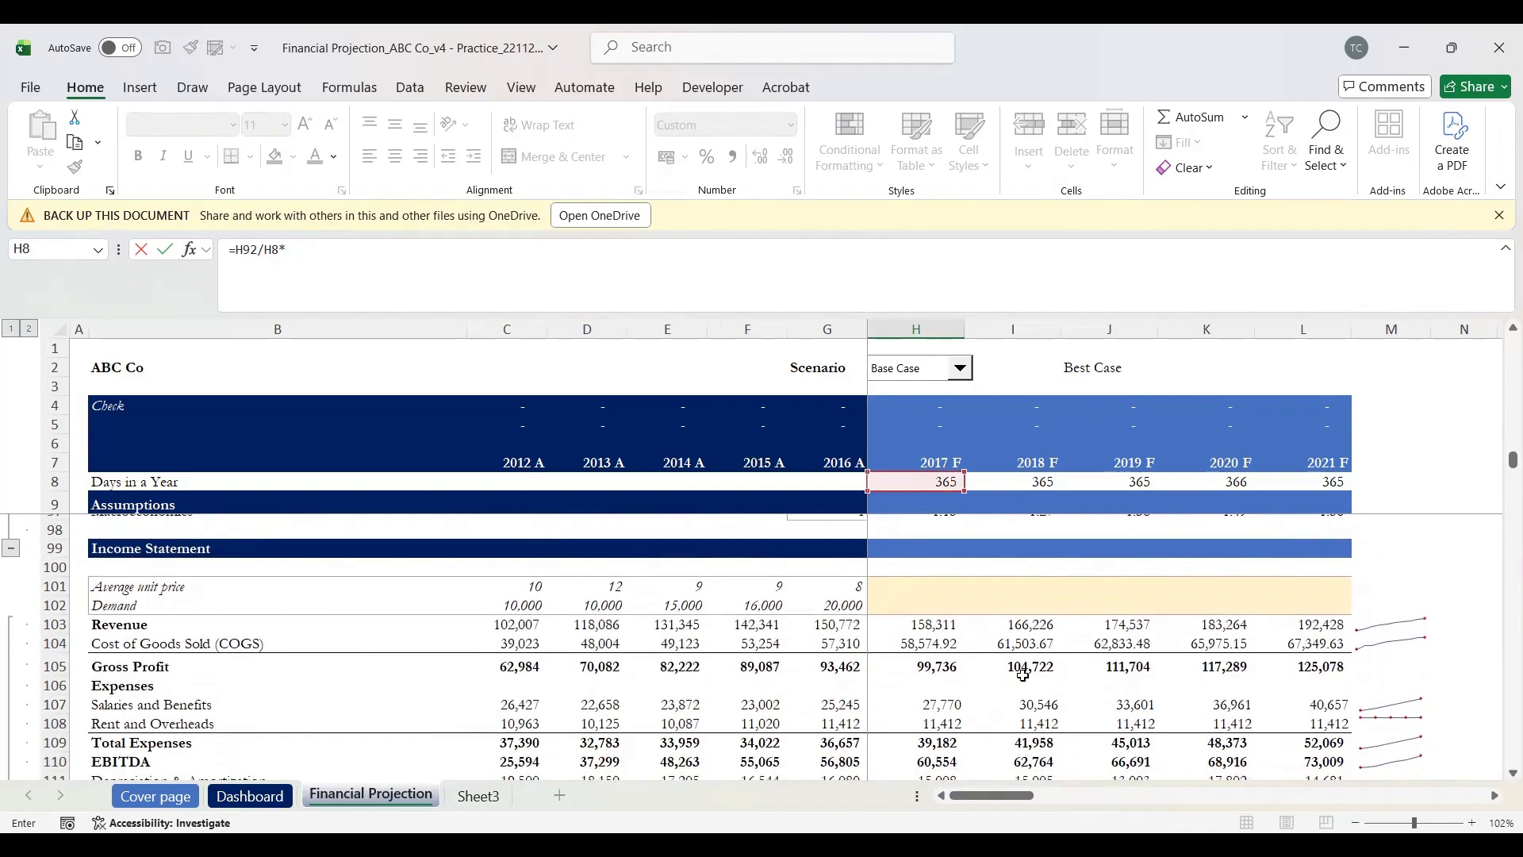
pyautogui.click(925, 646)
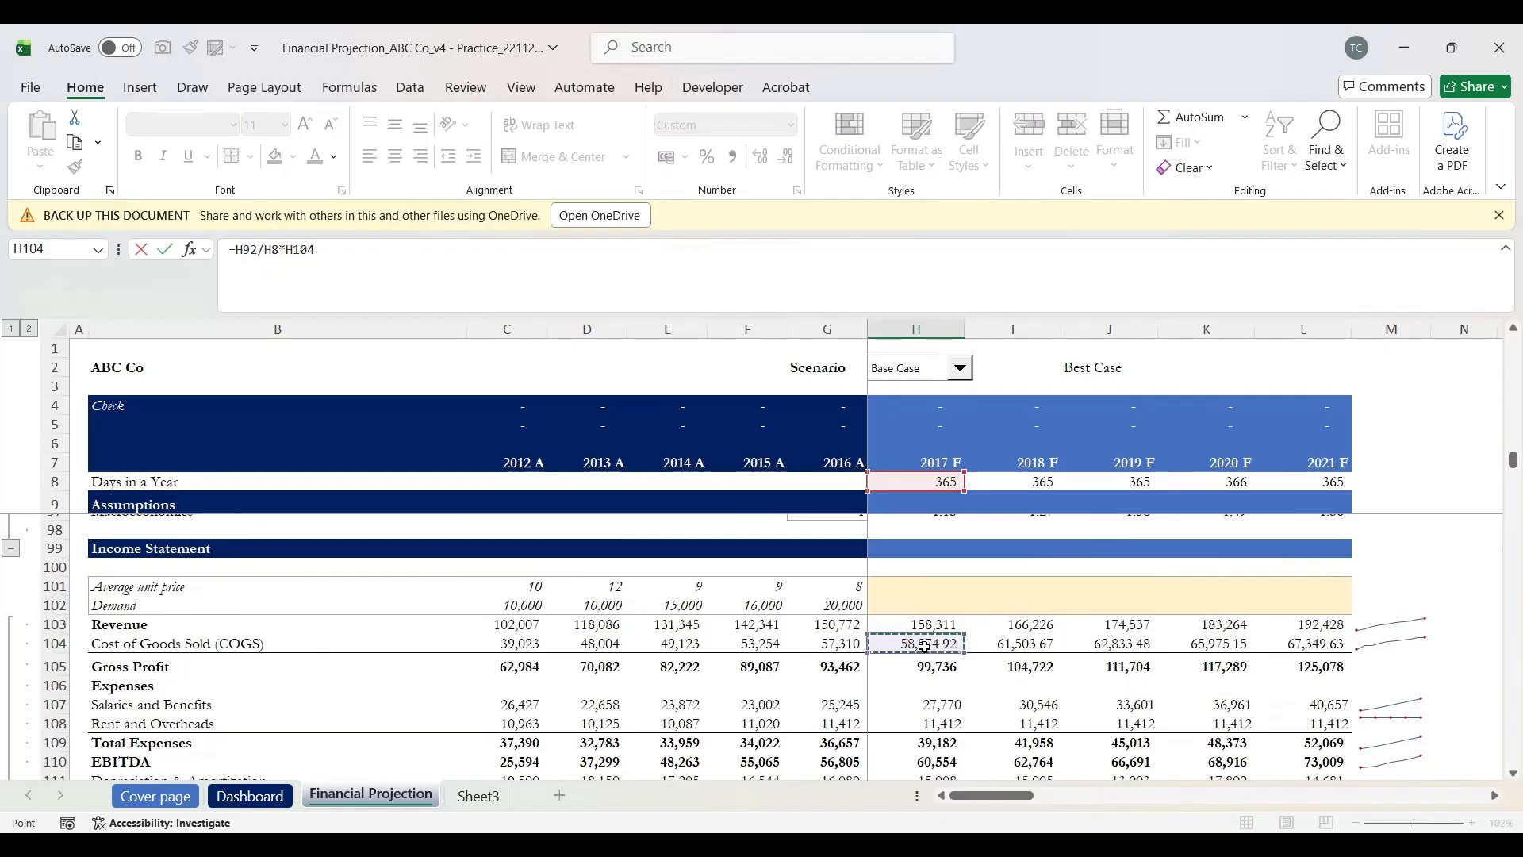
pyautogui.press('Escape')
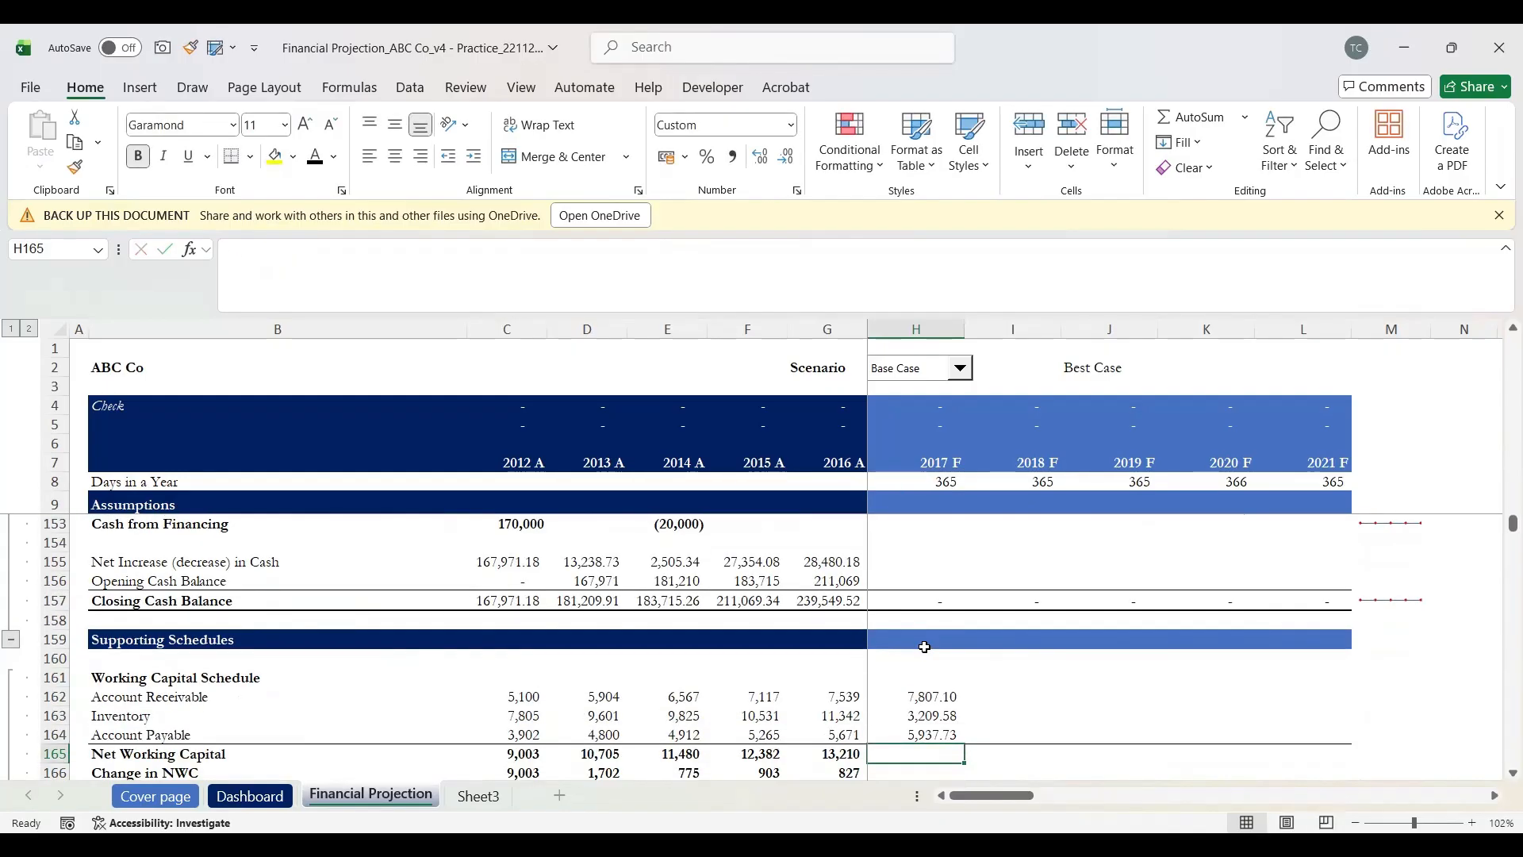
pyautogui.press('Up')
pyautogui.press('Down')
pyautogui.write('=')
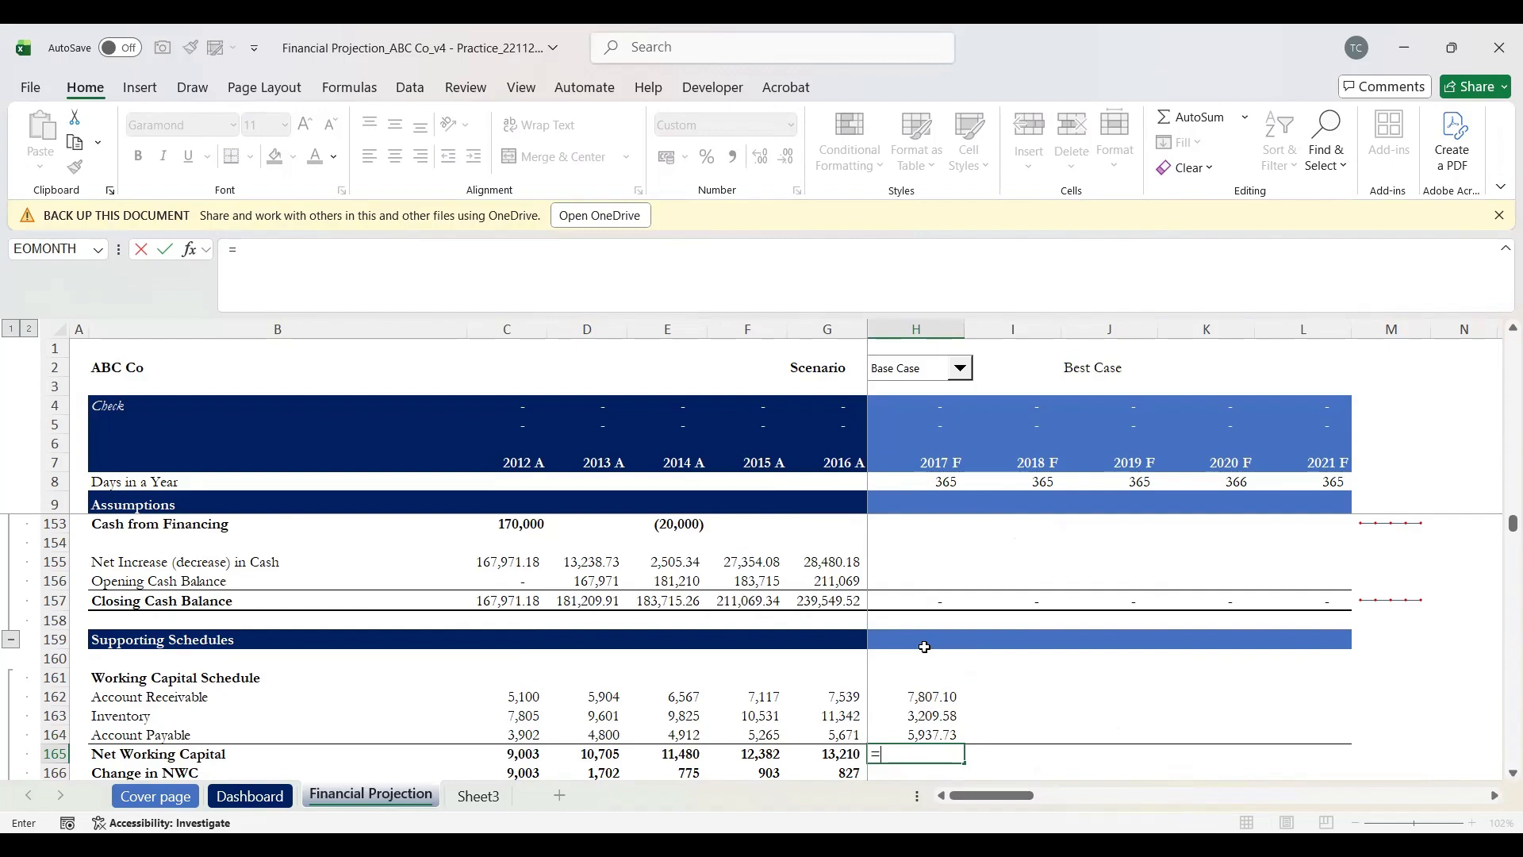
# Step: Enter =H162+H163-H164 in H165 so 2017 F Net Working Capital shows 5,079
pyautogui.press('Up')
pyautogui.press('Up')
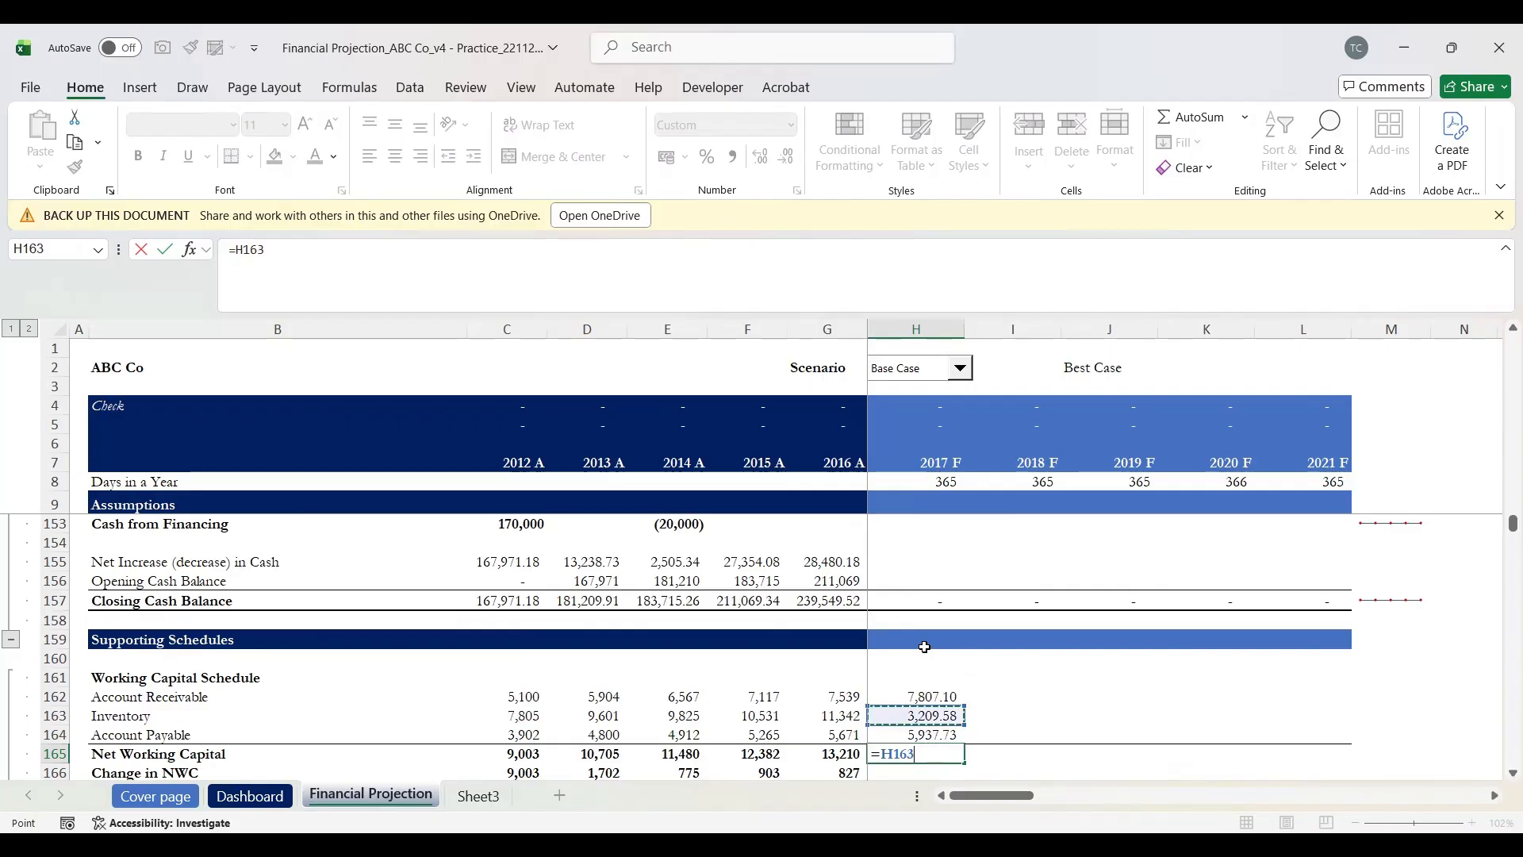
pyautogui.press('Up')
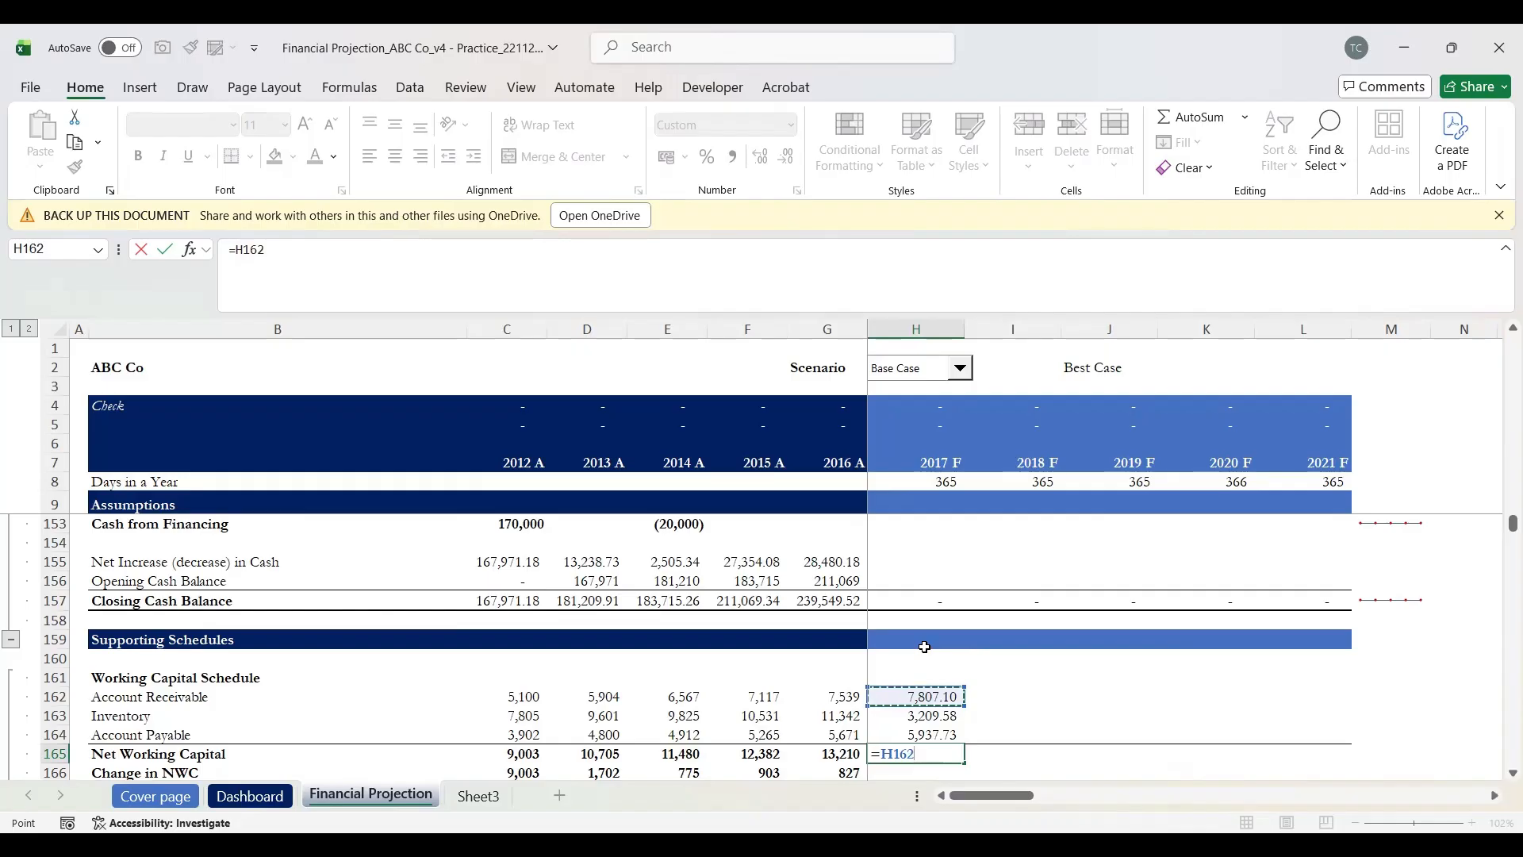
pyautogui.write('+')
pyautogui.press('Down')
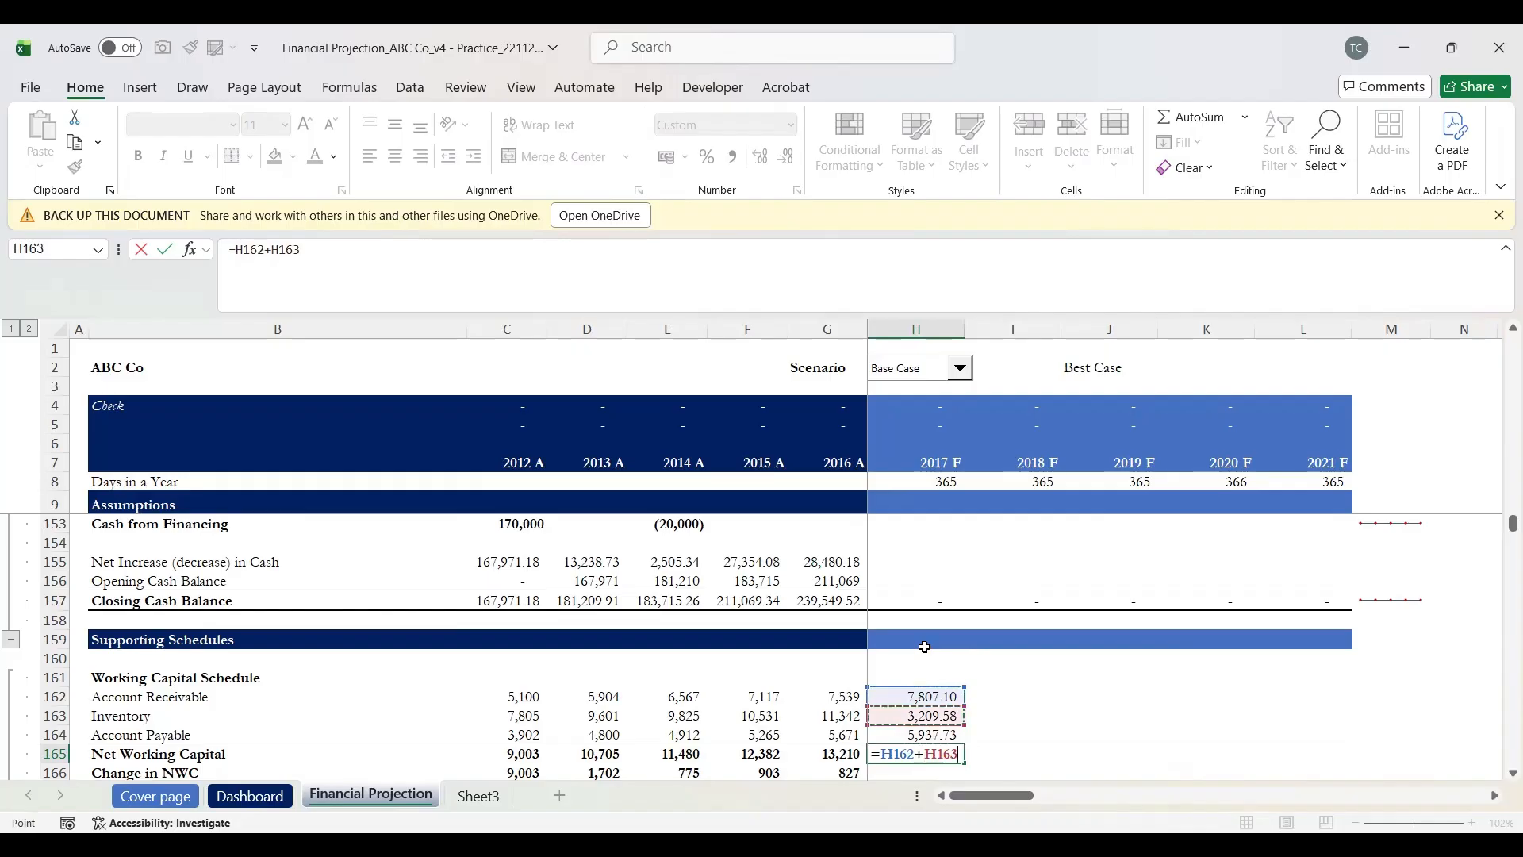
pyautogui.write('-')
pyautogui.press('Up')
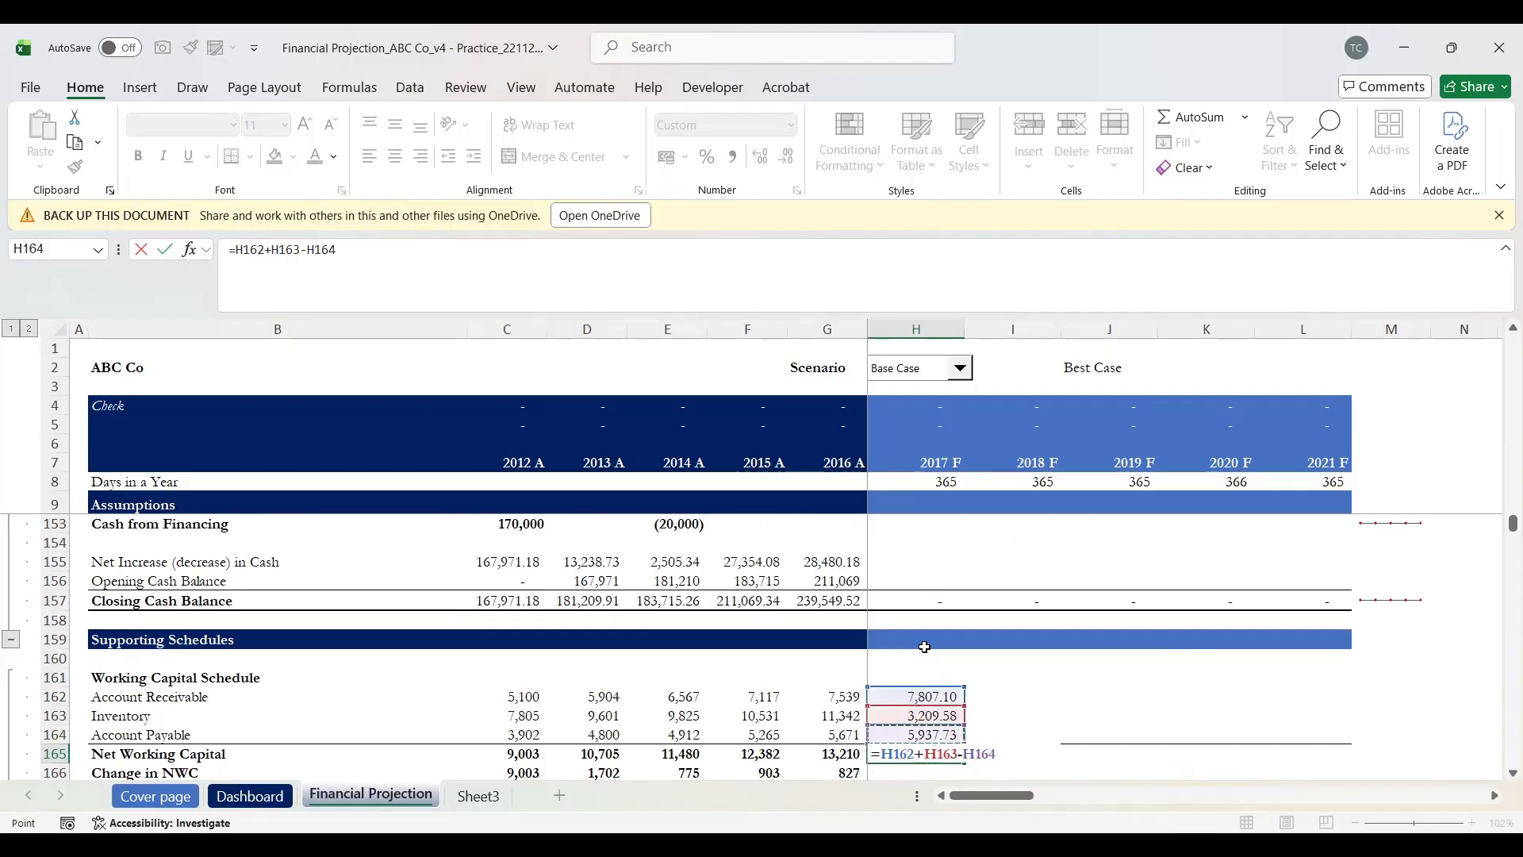
pyautogui.press('Return')
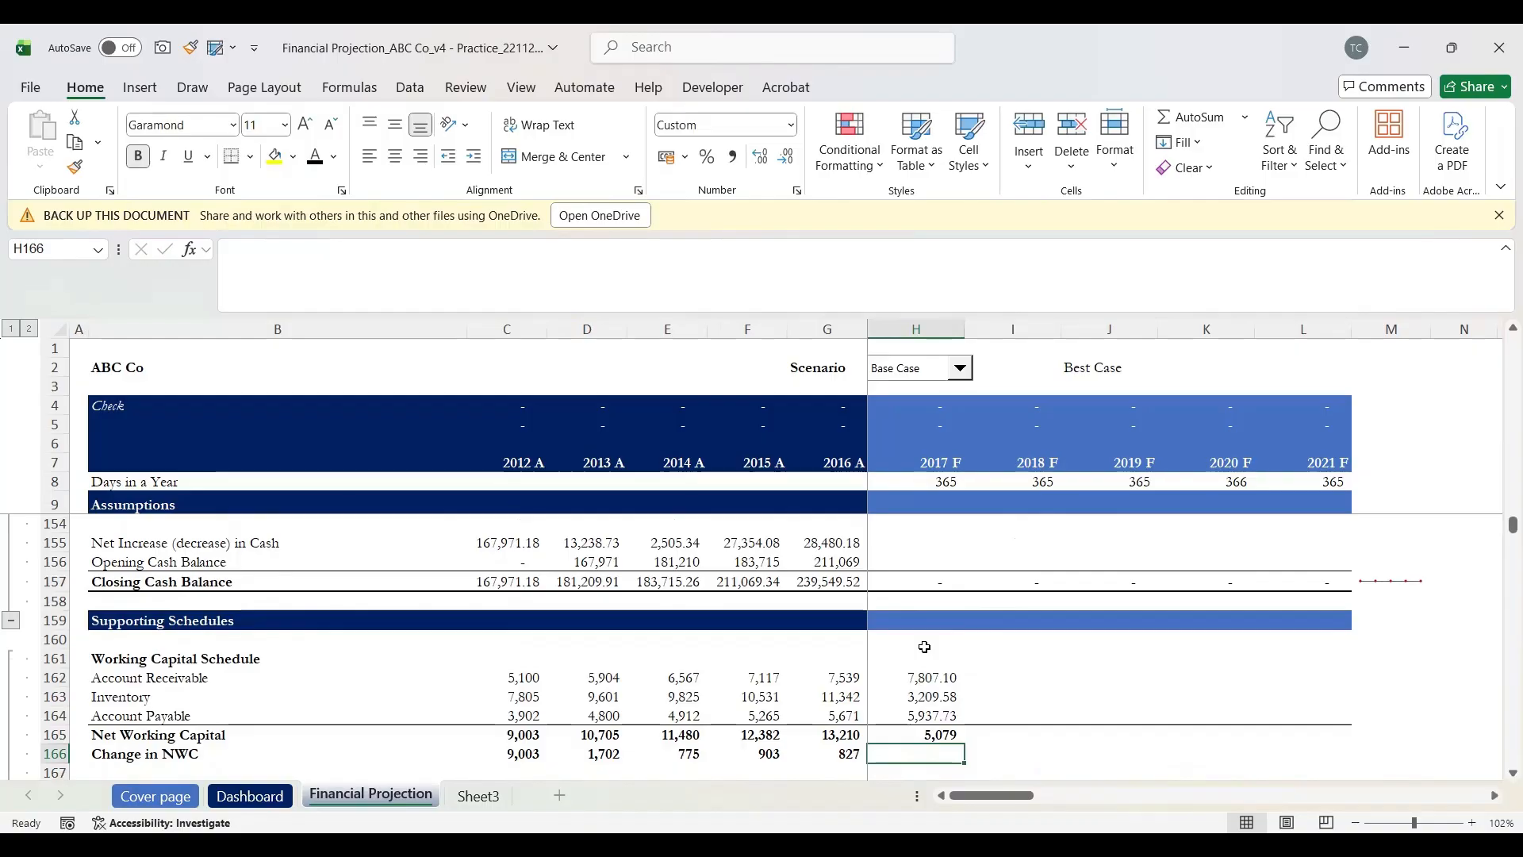
pyautogui.press('Up')
pyautogui.press('Up')
pyautogui.press('Up')
pyautogui.press('Up')
pyautogui.press('Down')
pyautogui.press('Down')
pyautogui.press('Down')
pyautogui.press('Down')
# Step: Enter an initial Change in NWC formula in H166 as prior-year minus 2017 net working capital
pyautogui.write('=')
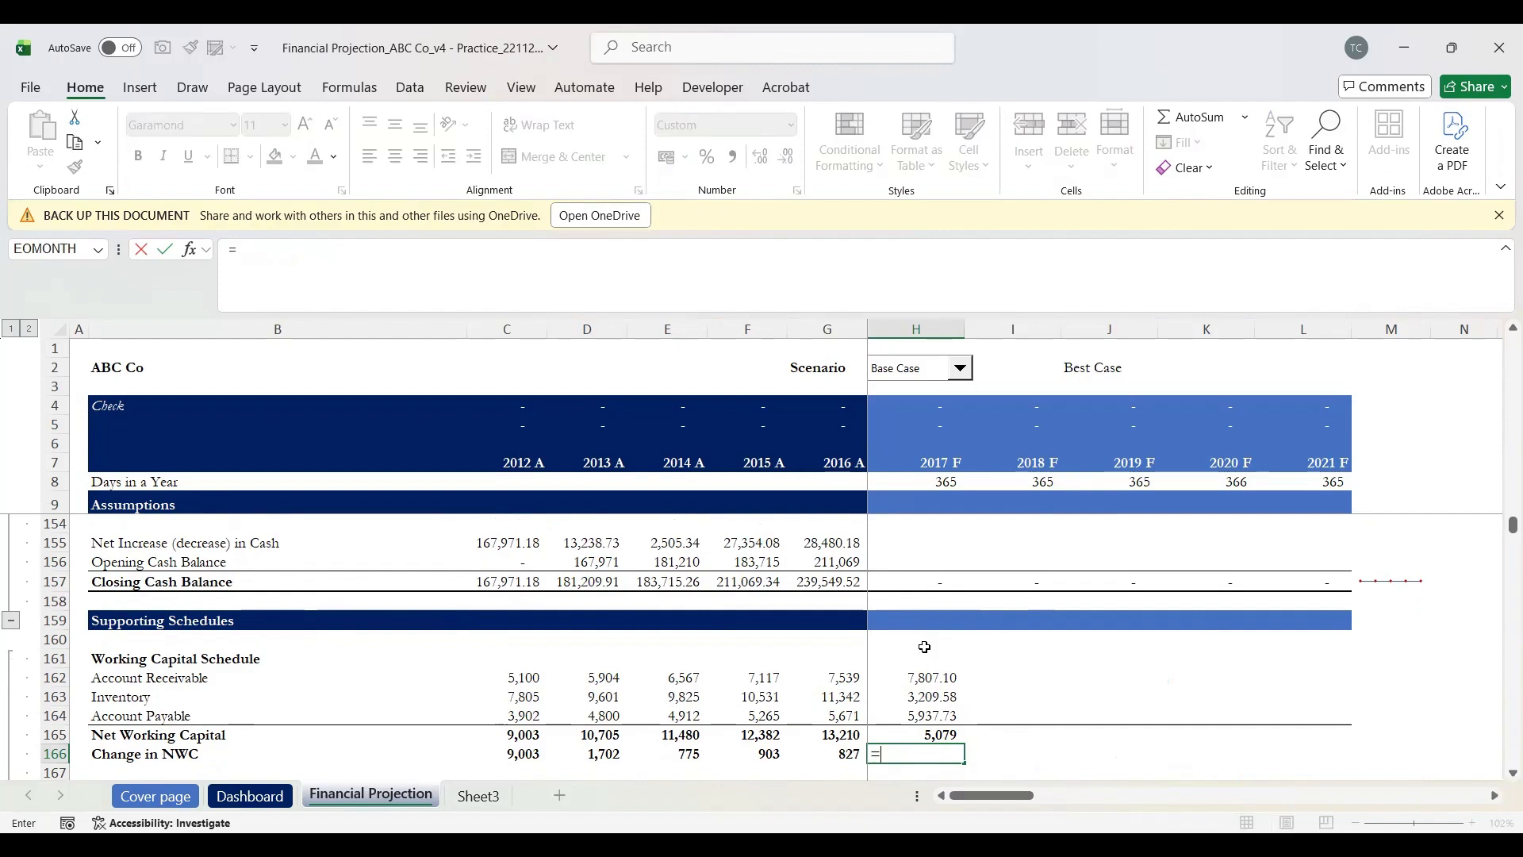
pyautogui.press('Up')
pyautogui.press('Left')
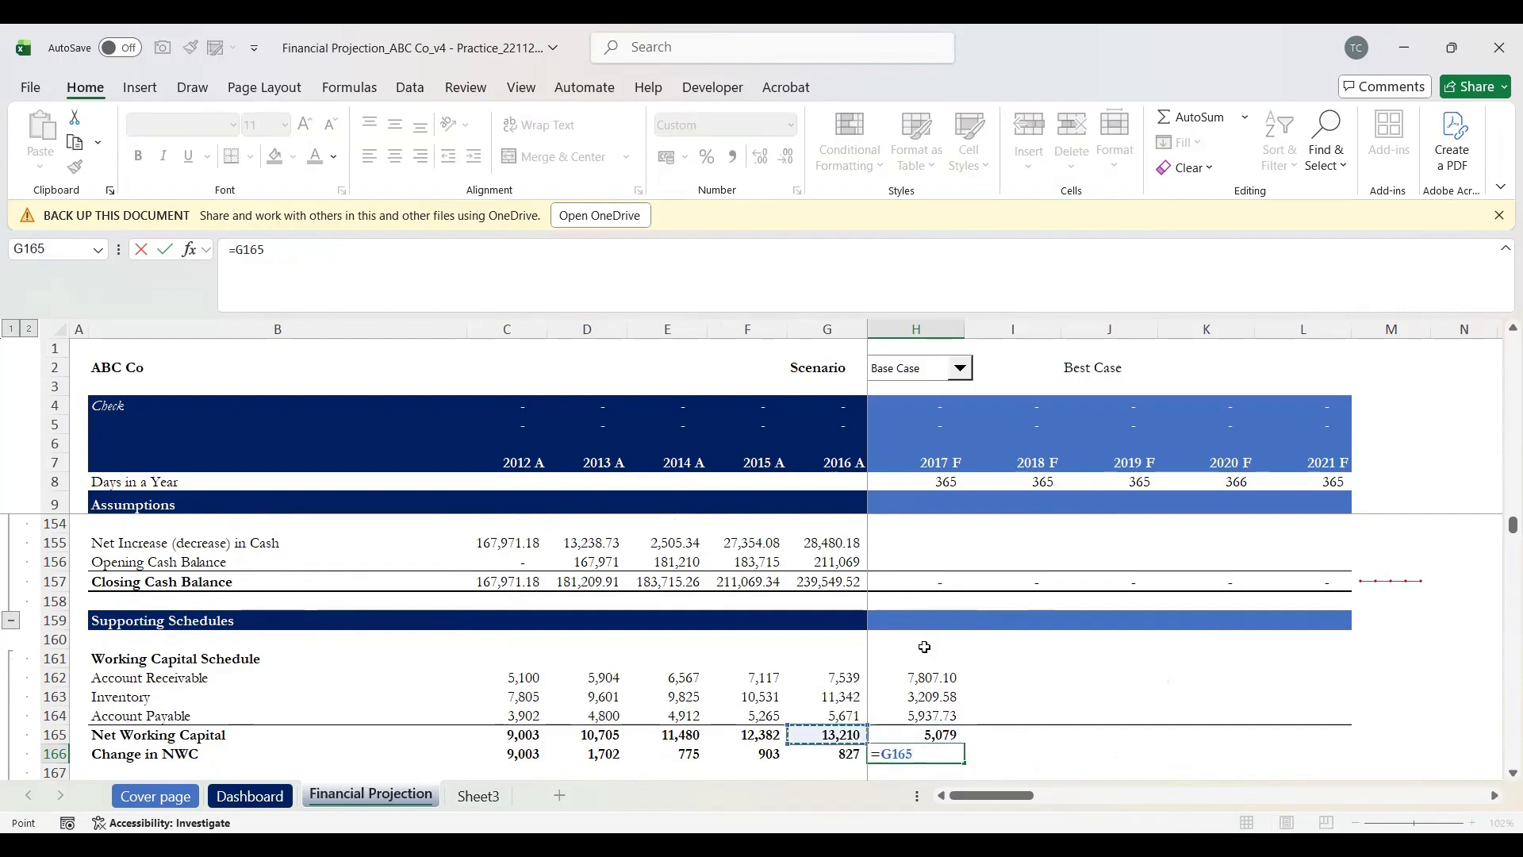
pyautogui.write('-')
pyautogui.press('Up')
pyautogui.press('Return')
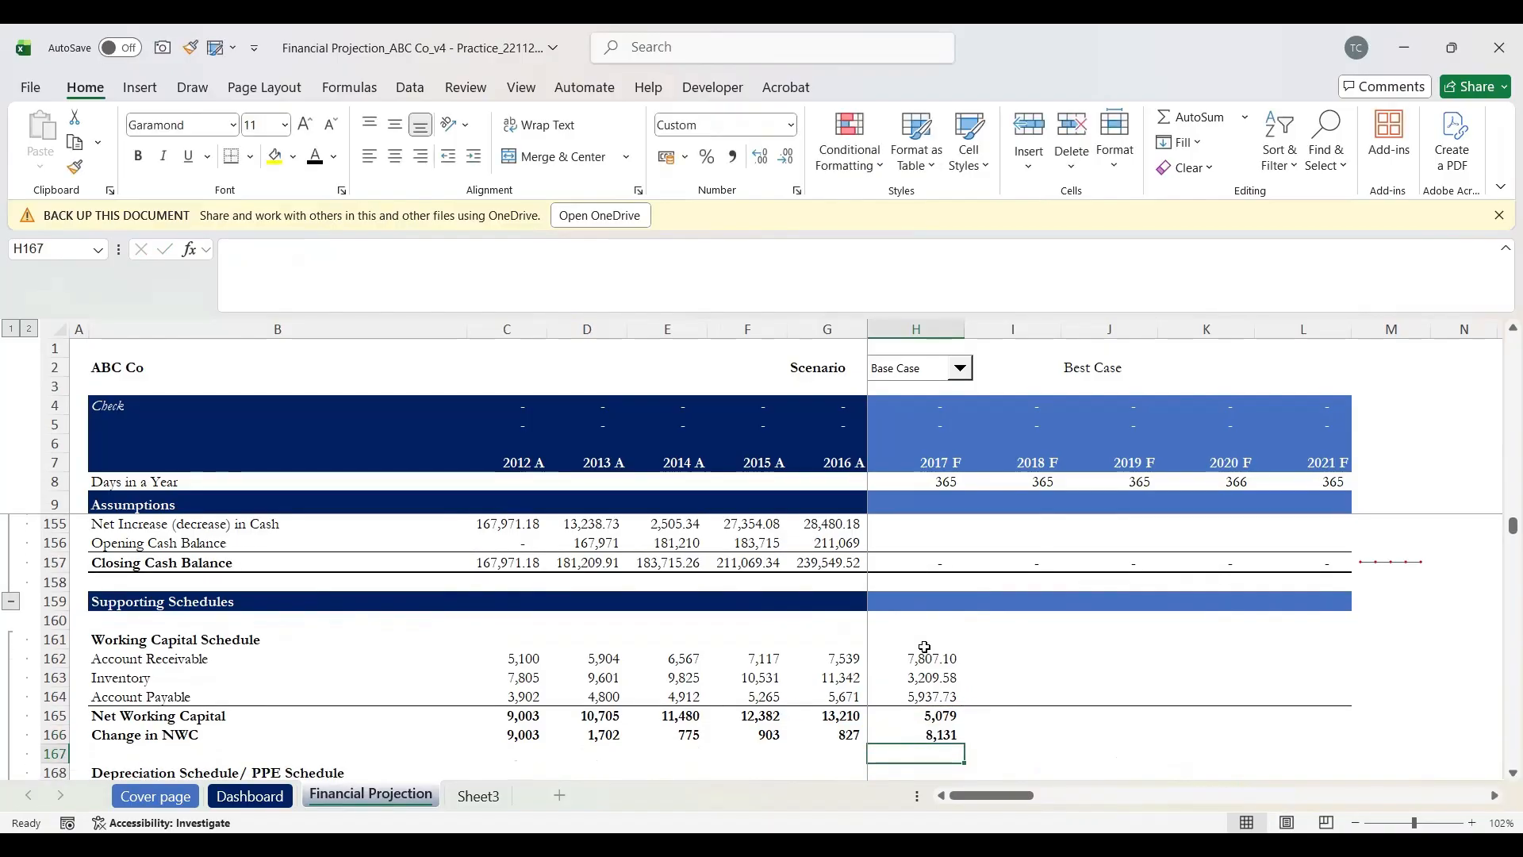
pyautogui.press('Up')
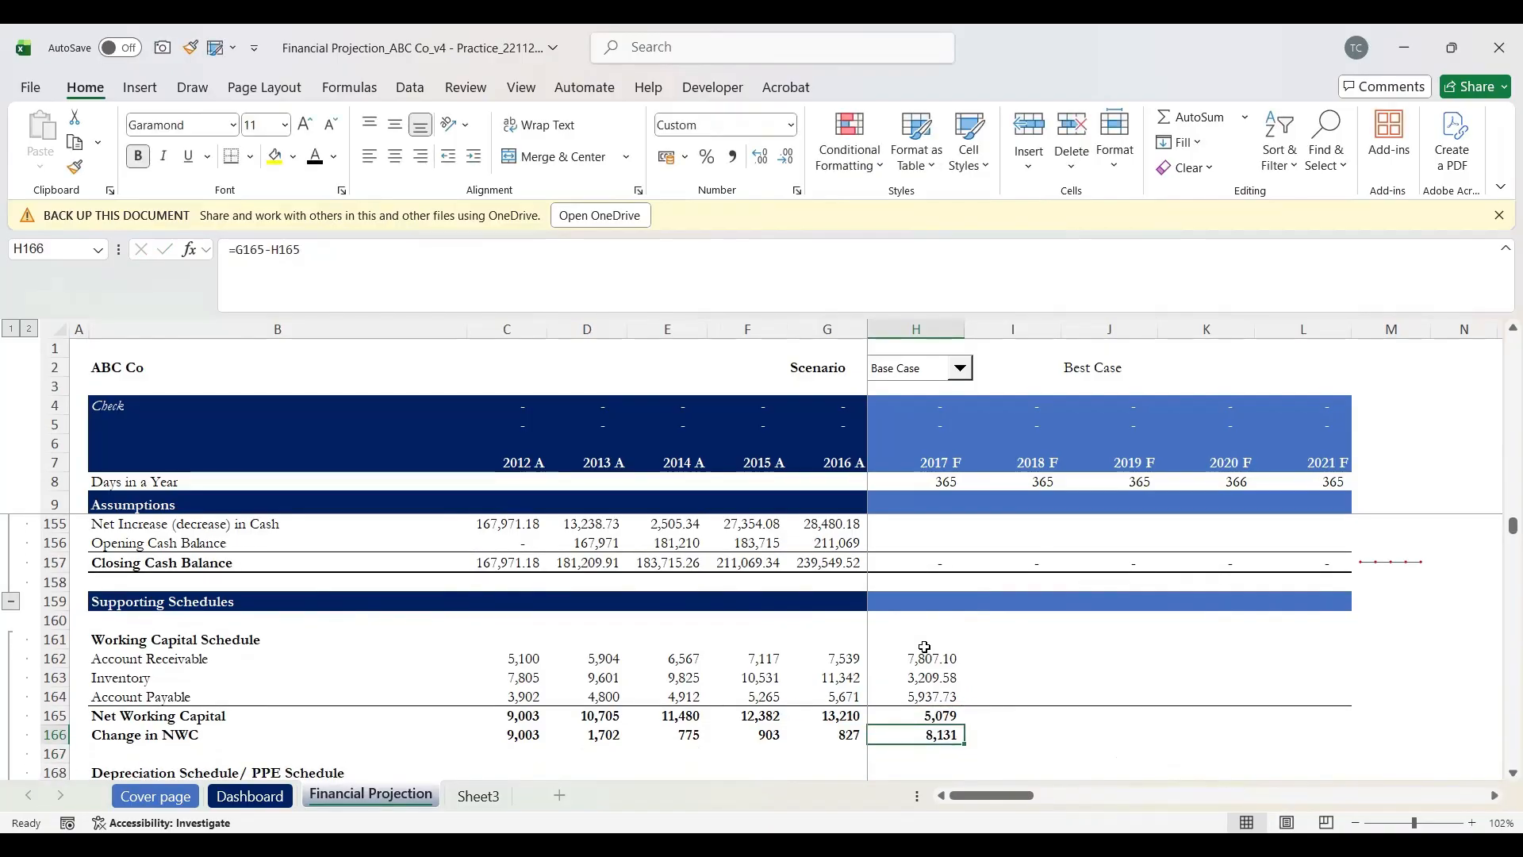
# Step: Fill the working capital formulas in H162:H166 right through 2021 F and inspect them
pyautogui.click(925, 652)
pyautogui.hotkey('shift', 'Down')
pyautogui.hotkey('shift', 'Down')
pyautogui.hotkey('shift', 'Down')
pyautogui.hotkey('shift', 'Down')
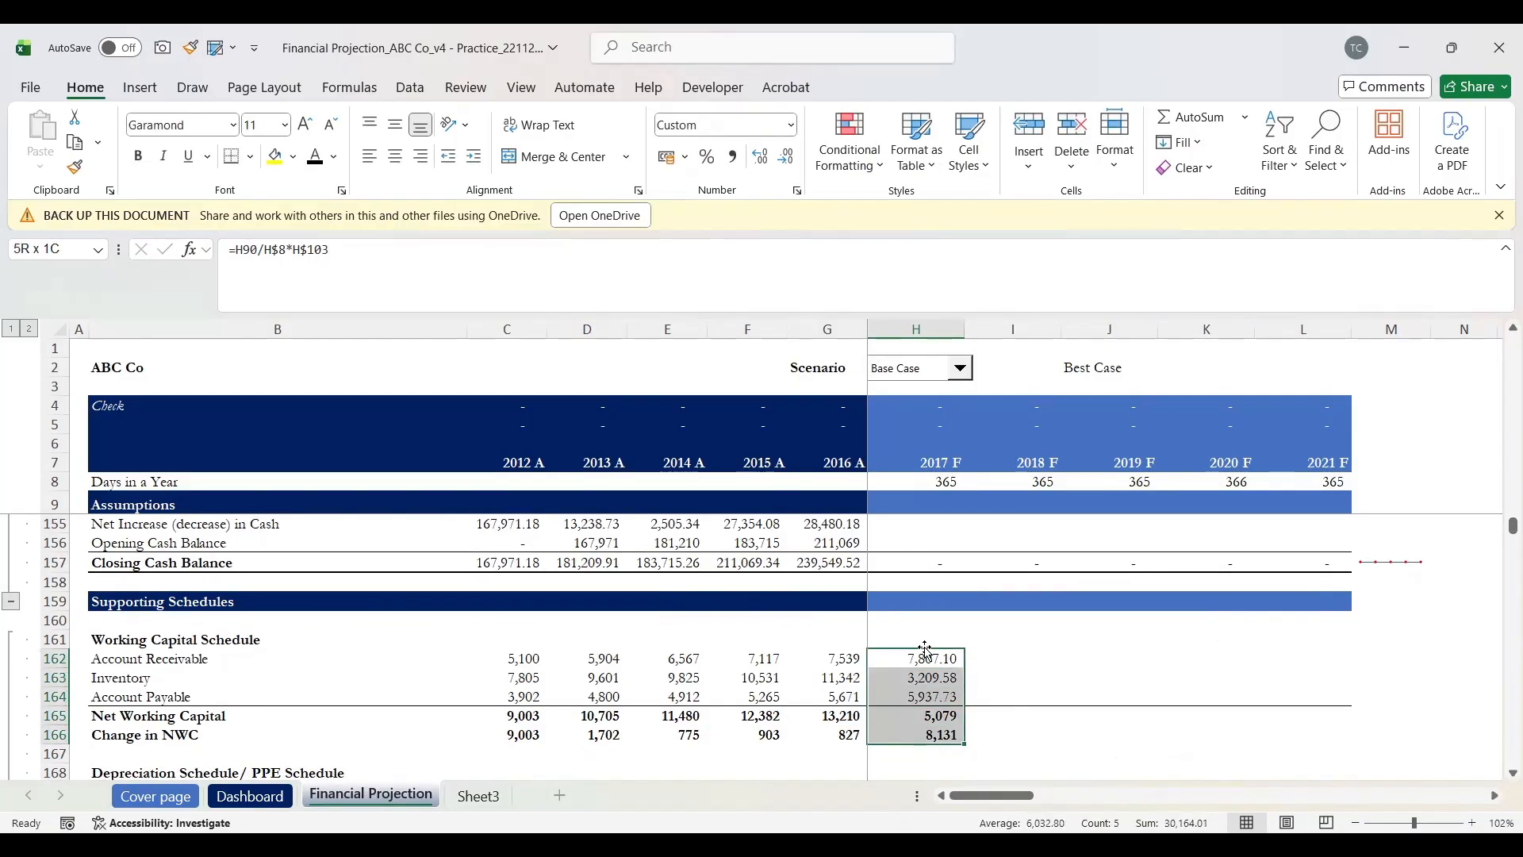
pyautogui.hotkey('shift', 'Right')
pyautogui.hotkey('shift', 'Right')
pyautogui.hotkey('shift', 'Right')
pyautogui.hotkey('shift', 'Right')
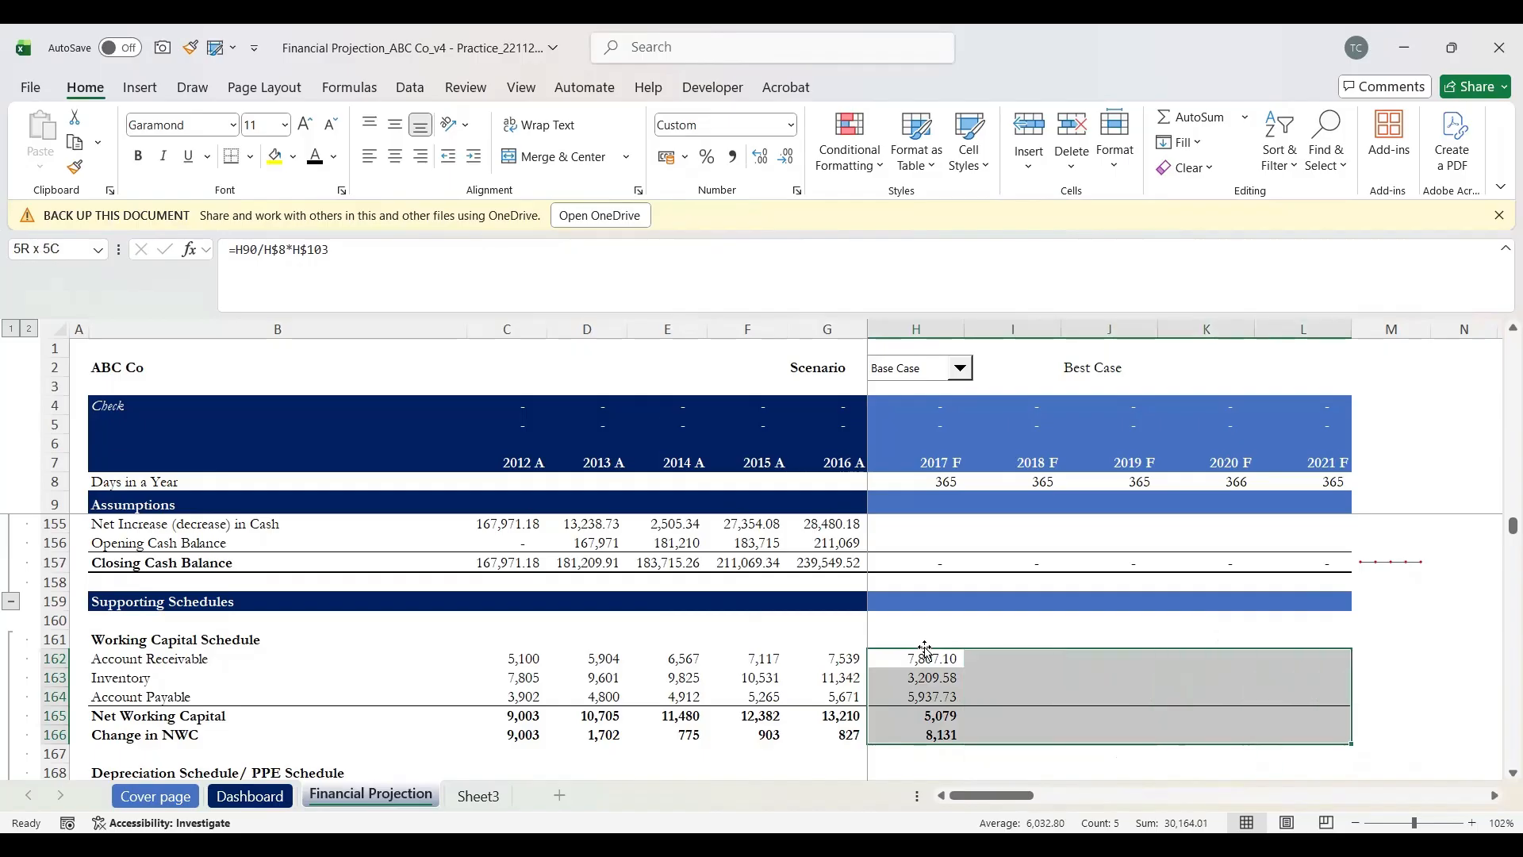
pyautogui.hotkey('ctrl', 'r')
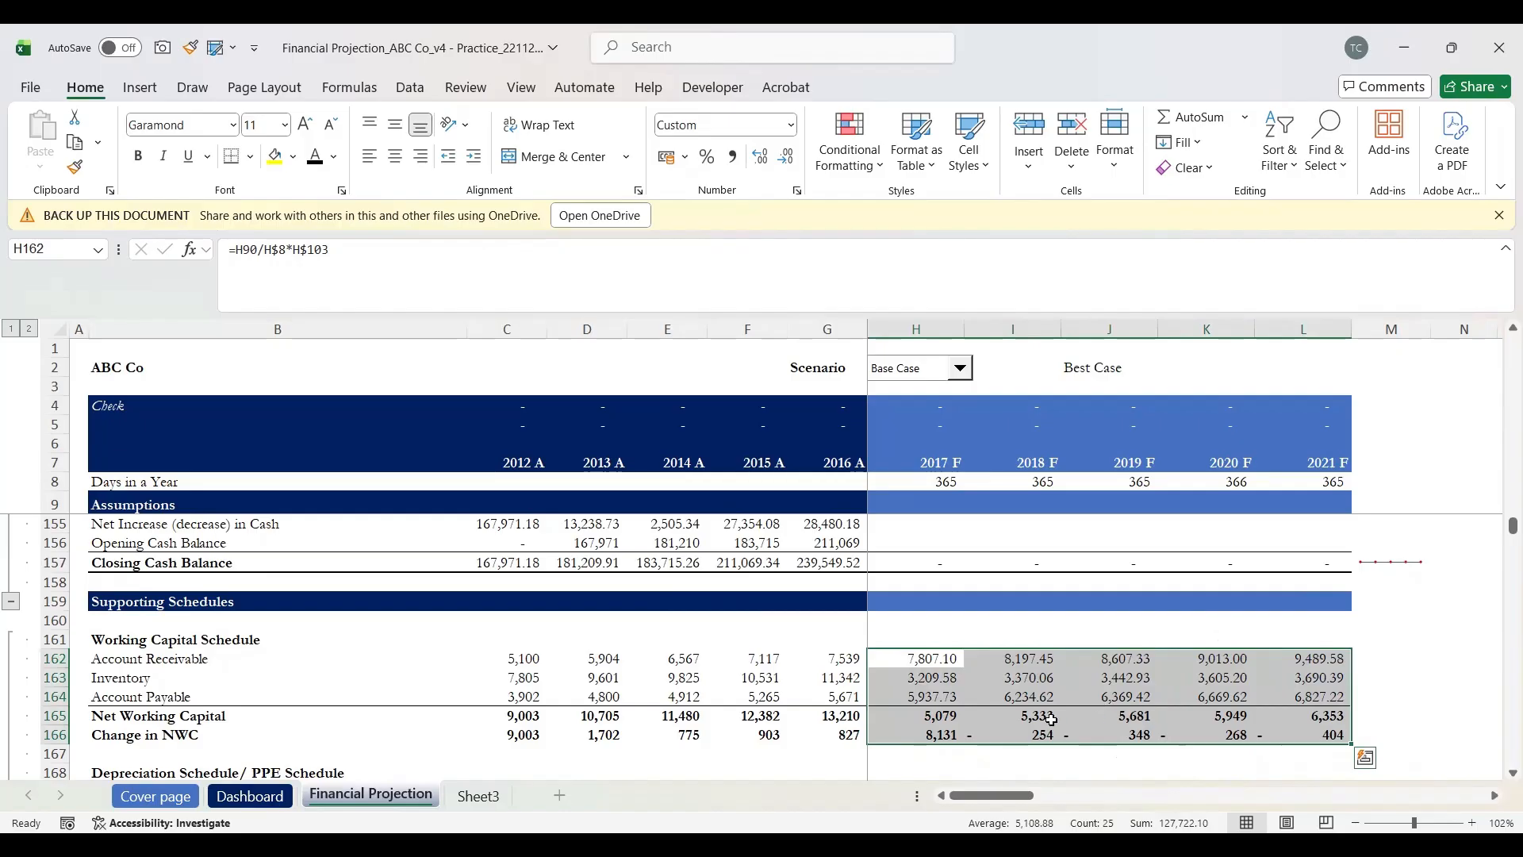
pyautogui.click(940, 733)
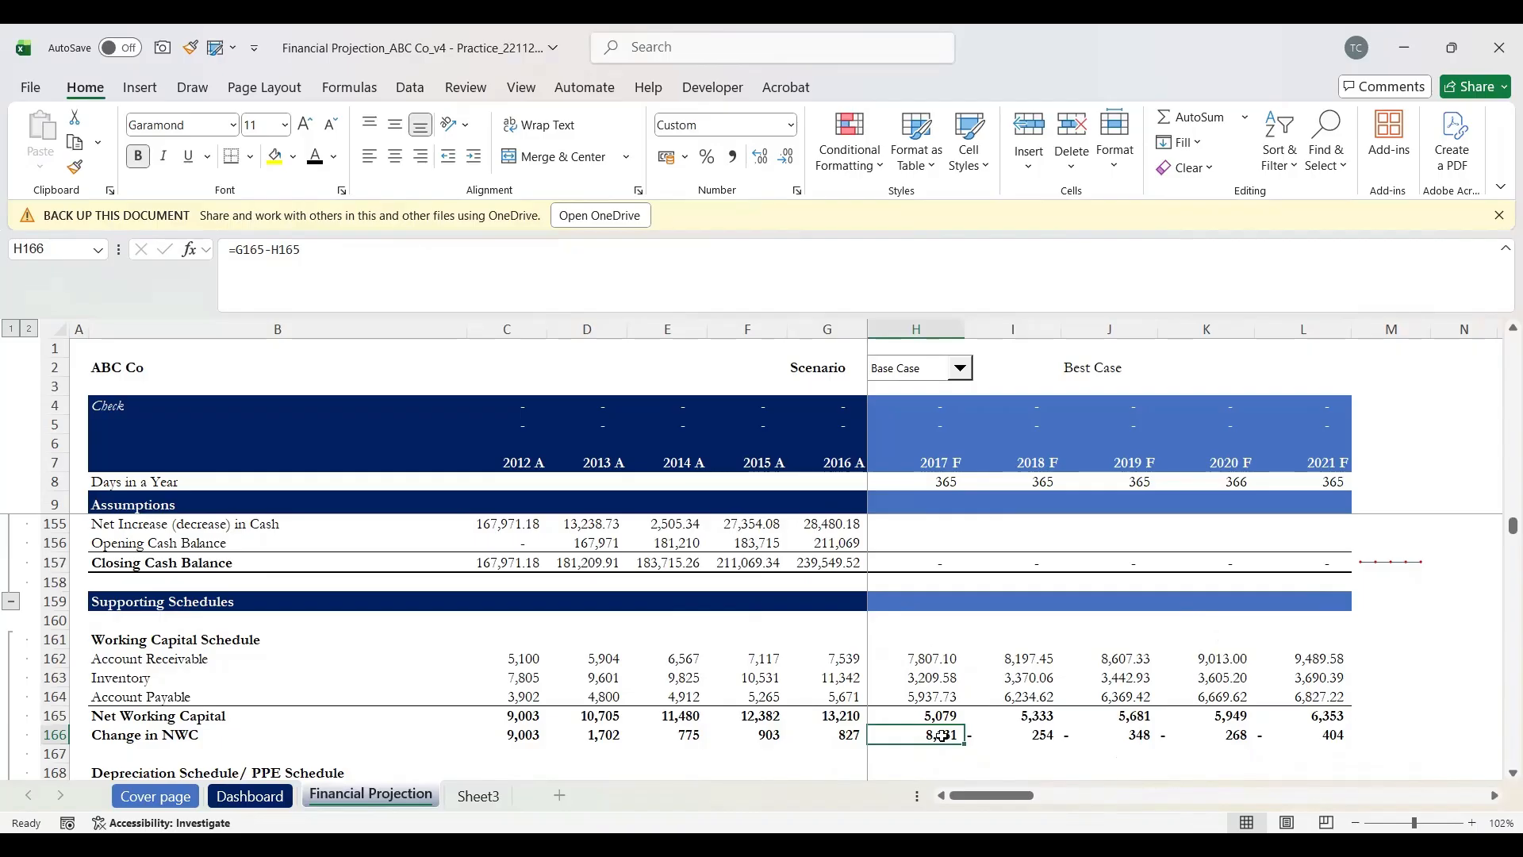
pyautogui.click(928, 660)
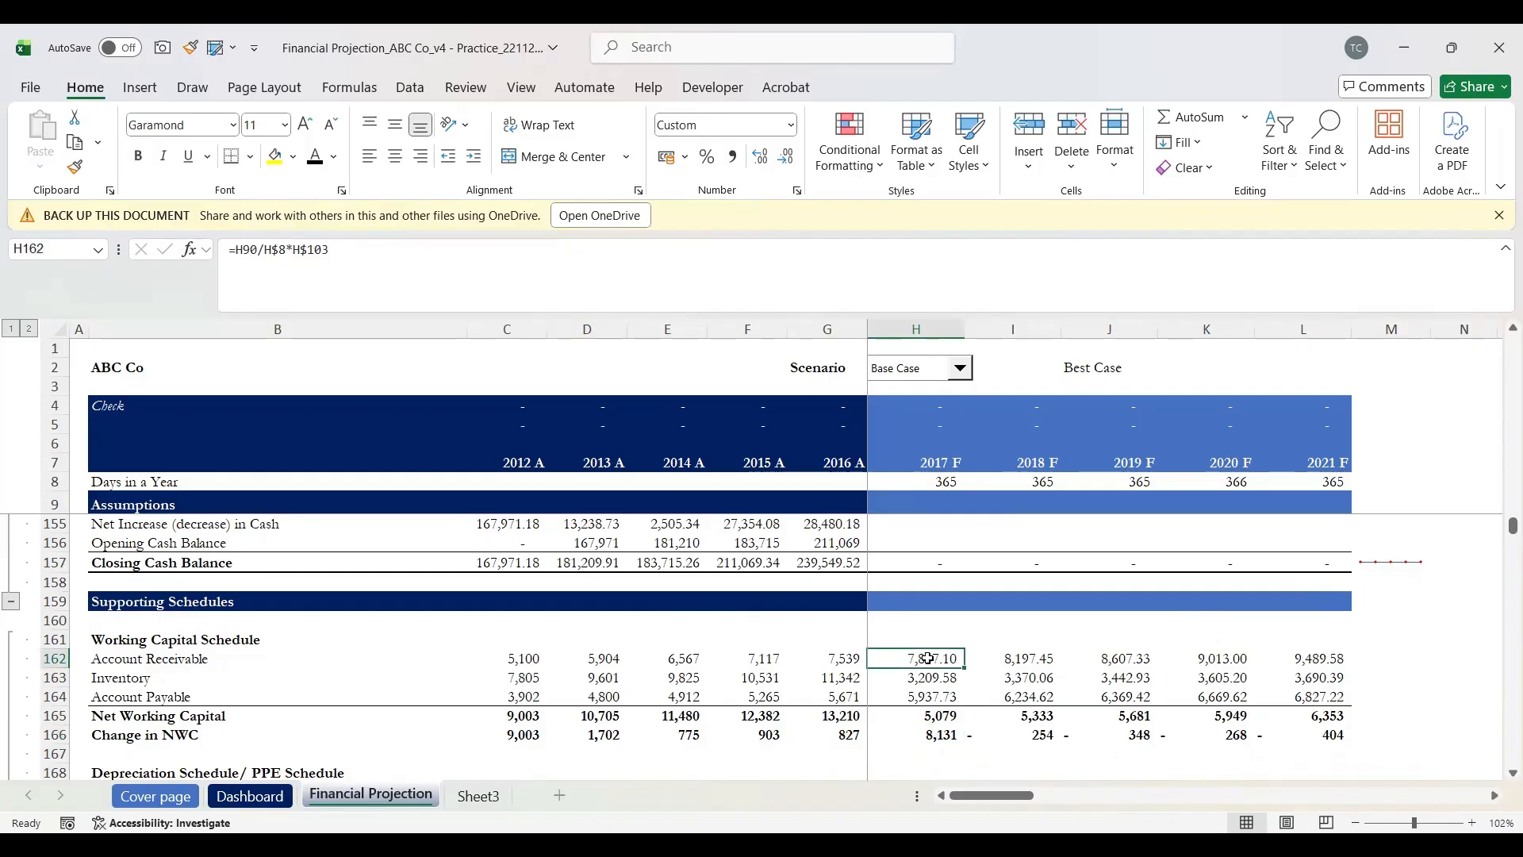
pyautogui.press('Down')
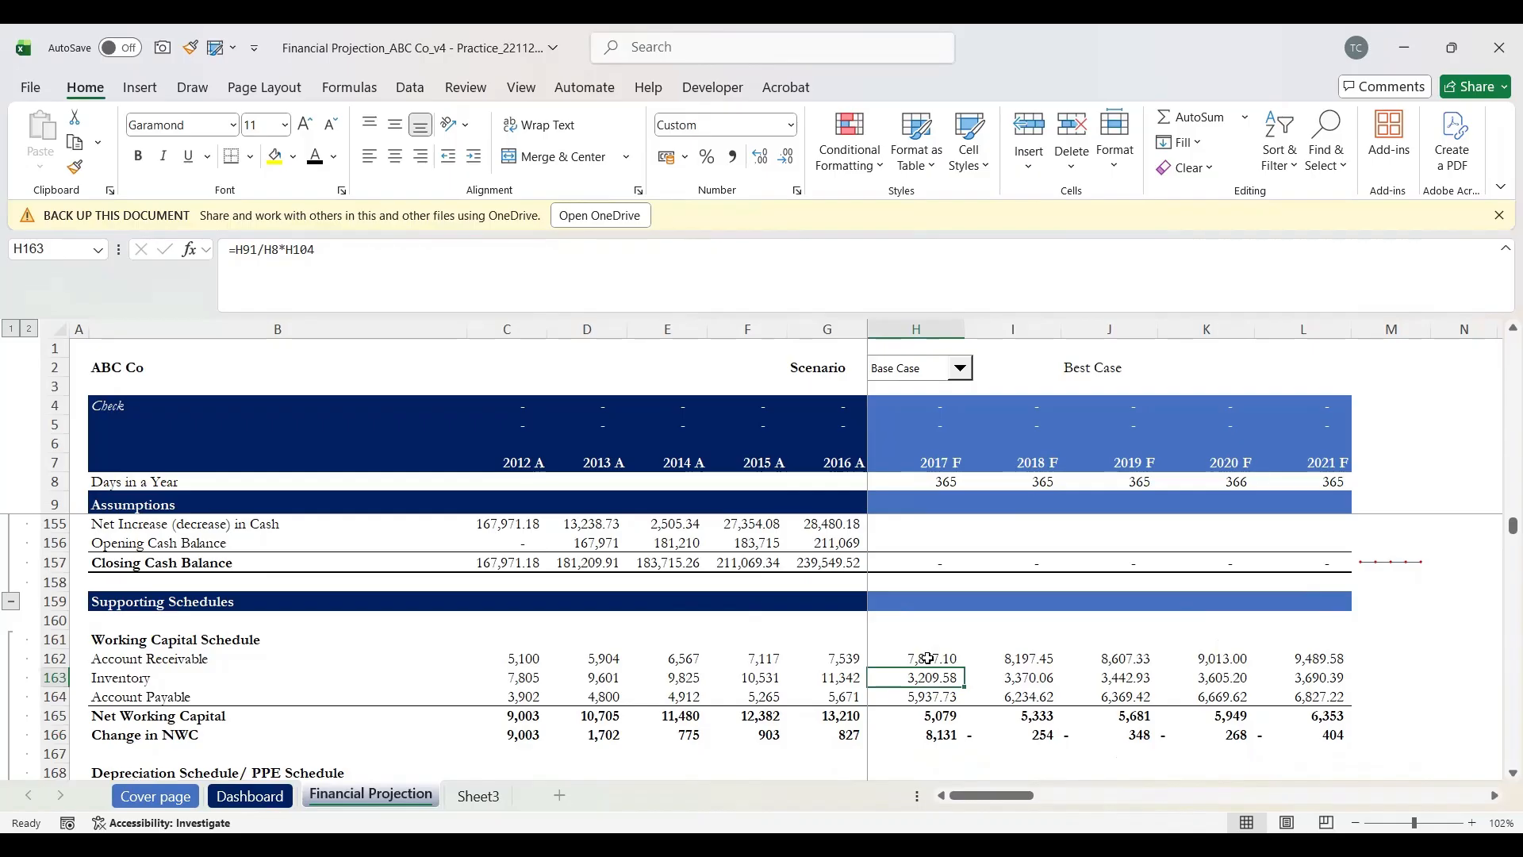
pyautogui.press('Down')
pyautogui.press('Down')
pyautogui.press('Down')
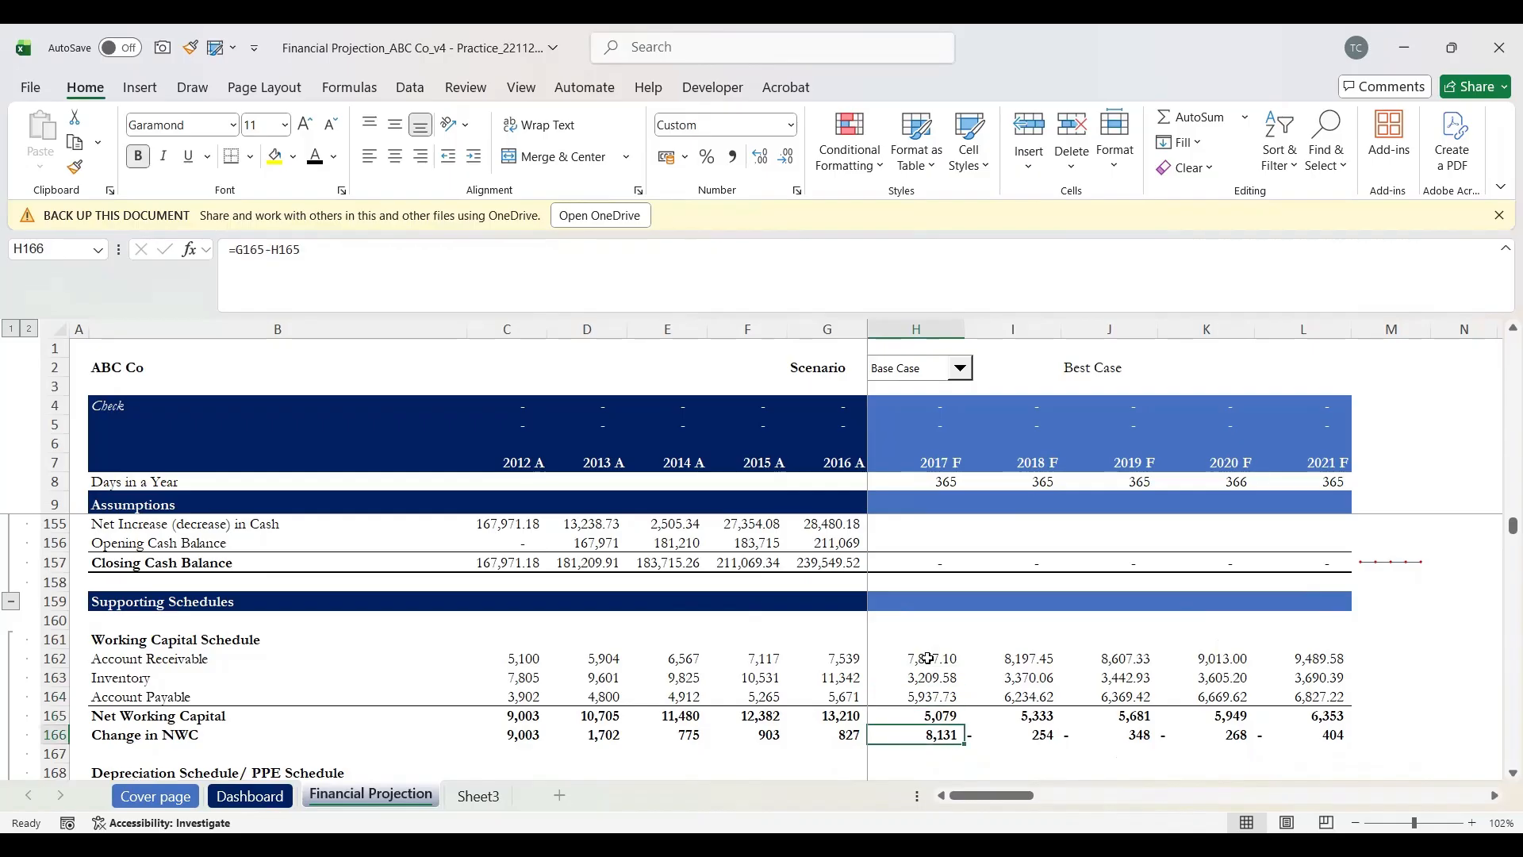
# Step: Correct H166 to =H165-G165 and copy it across the Change in NWC row to 2021 F
pyautogui.write('=')
pyautogui.press('Up')
pyautogui.write('-')
pyautogui.press('Up')
pyautogui.press('Left')
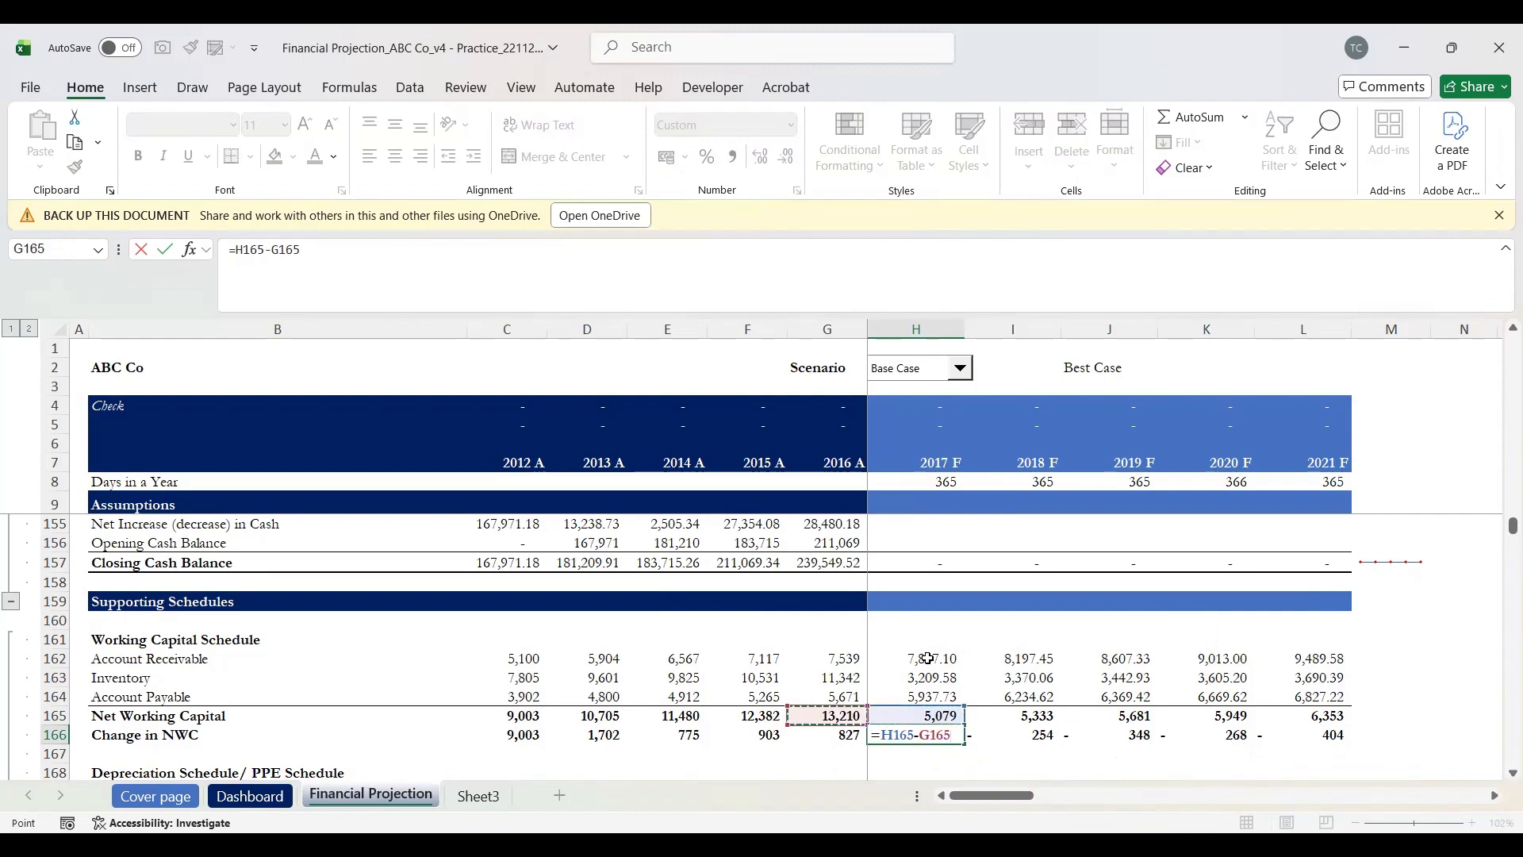
pyautogui.press('Return')
pyautogui.press('Up')
pyautogui.hotkey('shift', 'Right')
pyautogui.hotkey('shift', 'Right')
pyautogui.hotkey('shift', 'Right')
pyautogui.hotkey('shift', 'Right')
pyautogui.hotkey('shift', 'Right')
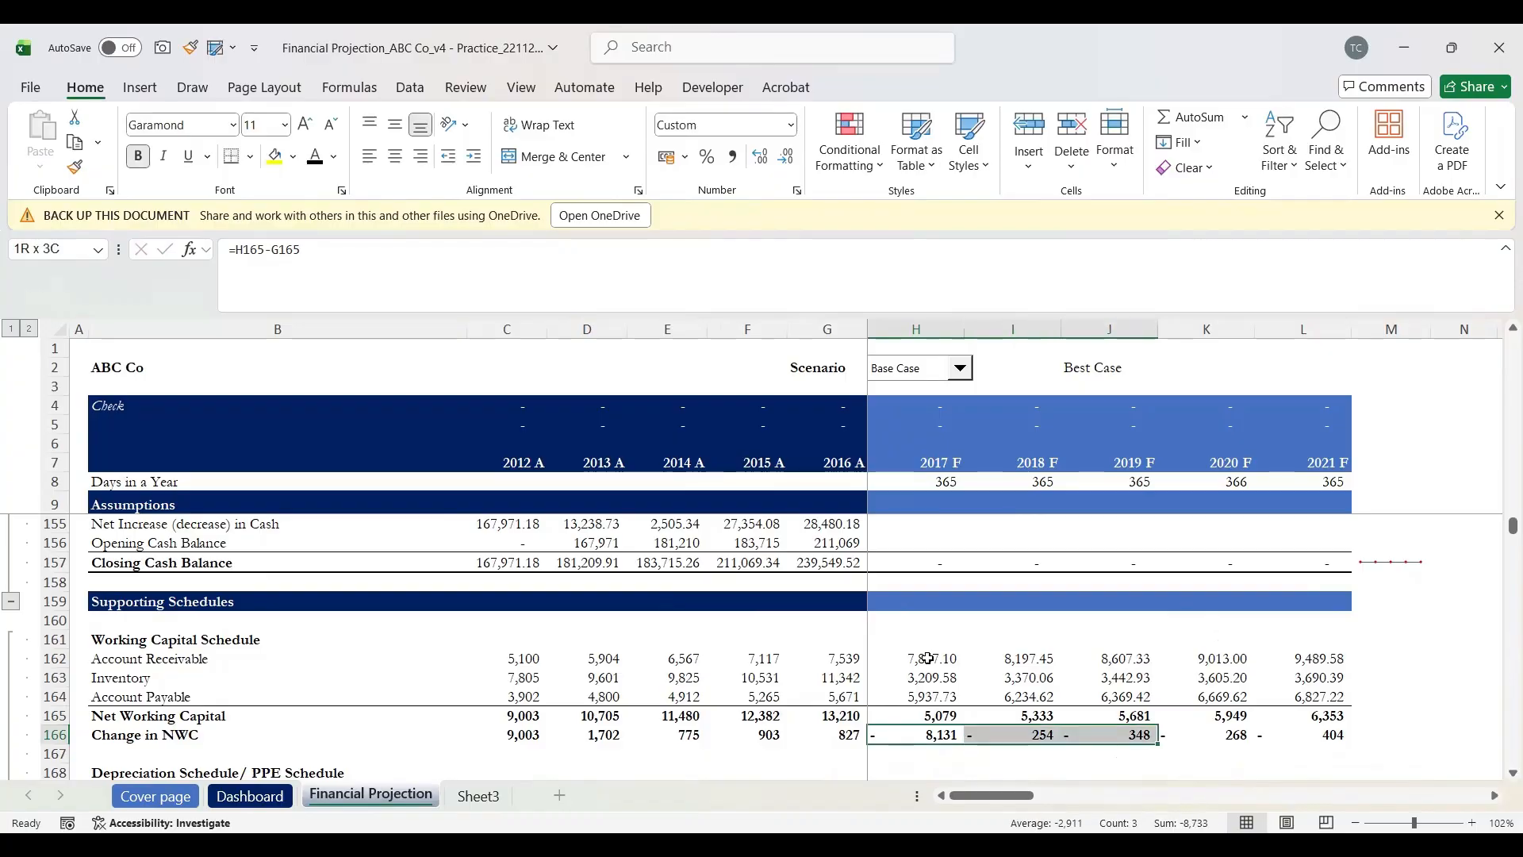
pyautogui.hotkey('shift', 'Left')
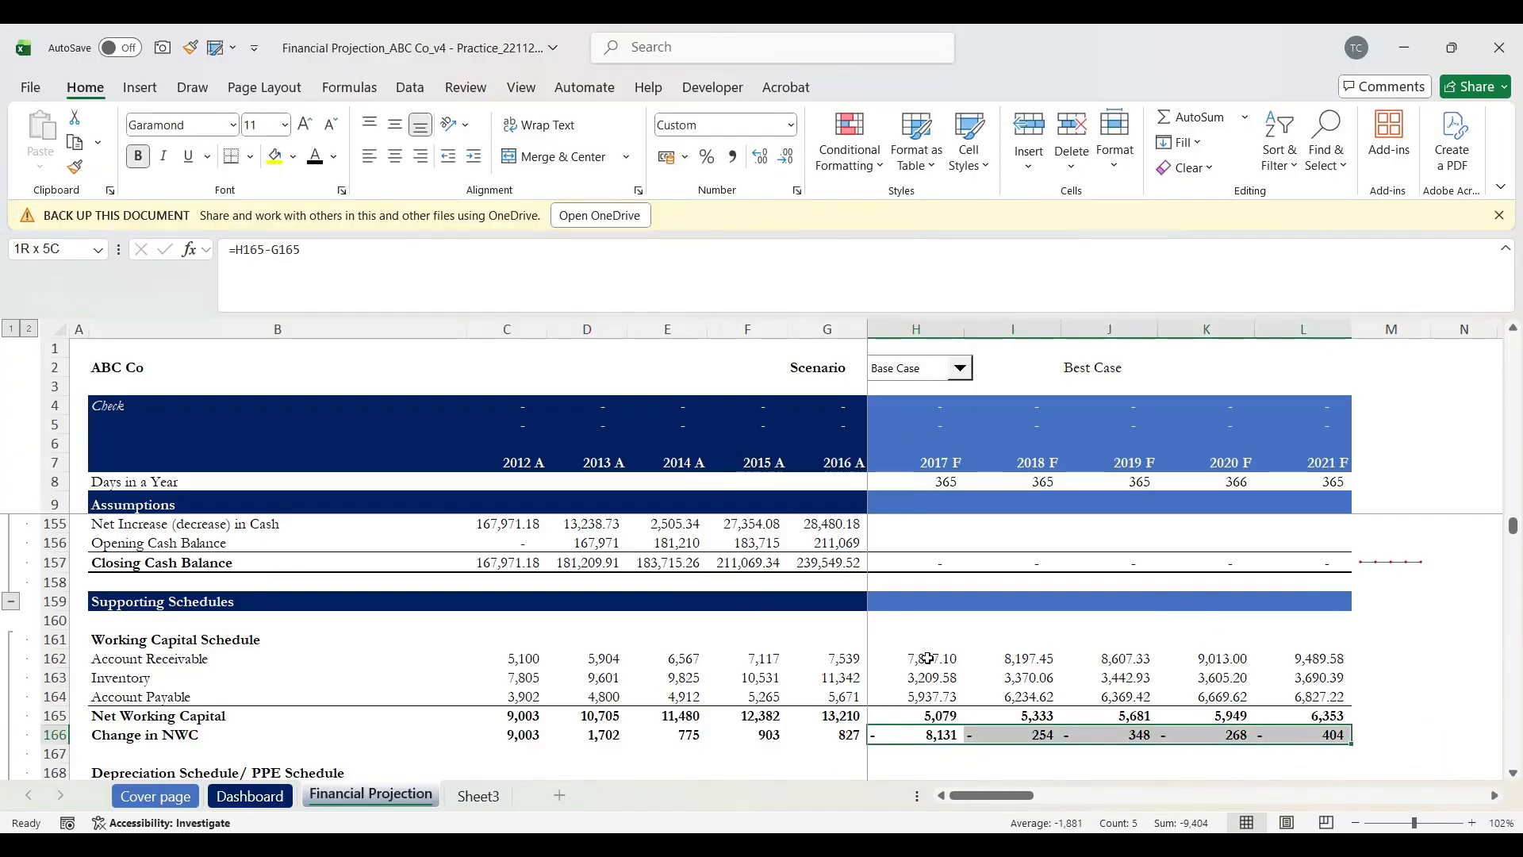
pyautogui.hotkey('ctrl', 'r')
# Step: Check Change in NWC results (-8,131, 254, 348, 268, 404) against the receivable and inventory formulas
pyautogui.press('Down')
pyautogui.press('Up')
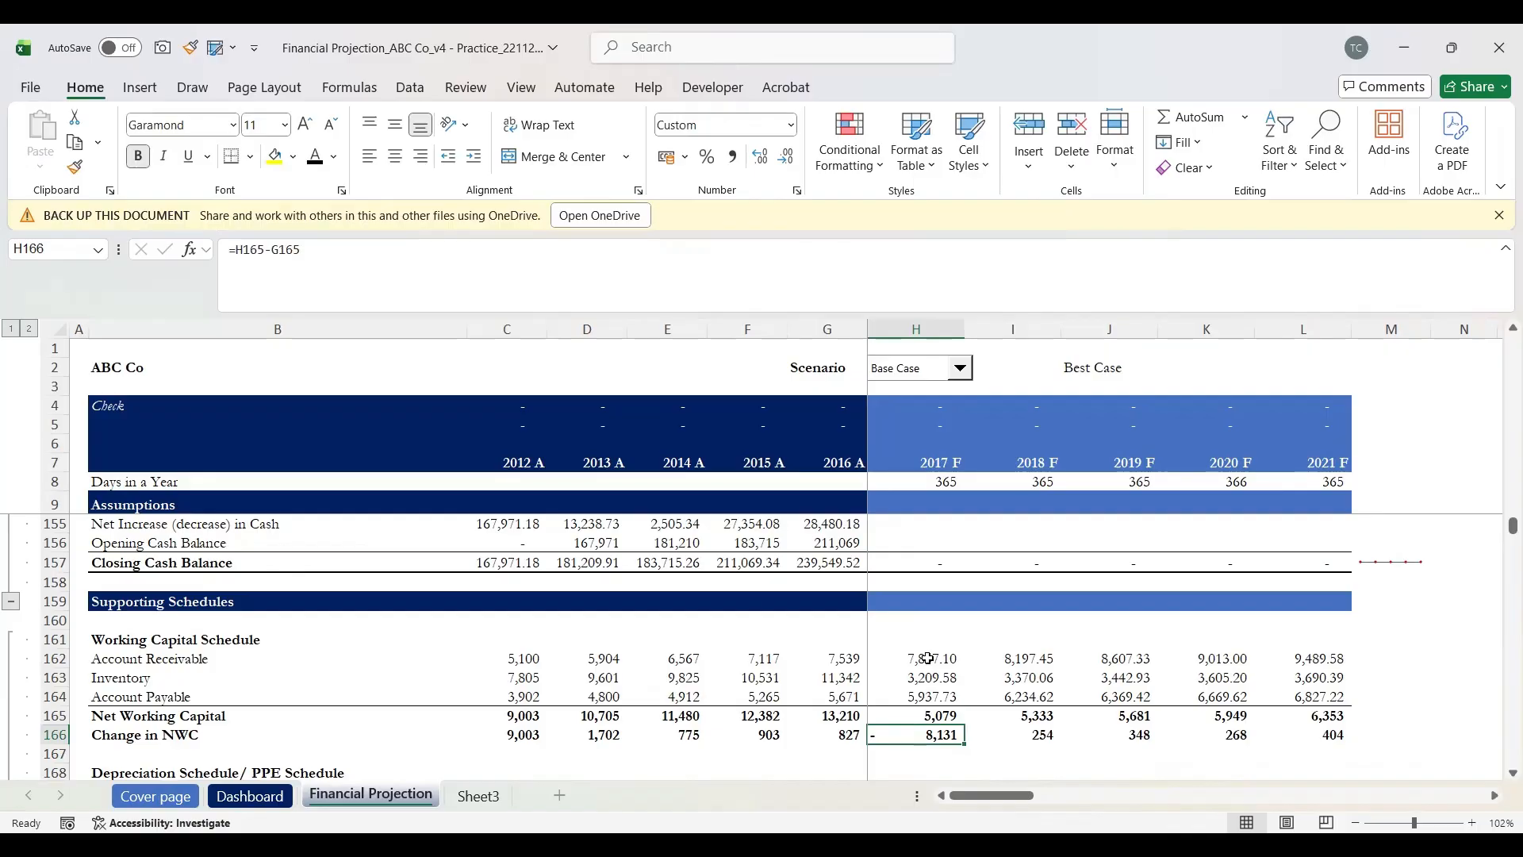
pyautogui.press('Right')
pyautogui.press('Left')
pyautogui.press('Up')
pyautogui.press('Up')
pyautogui.press('Up')
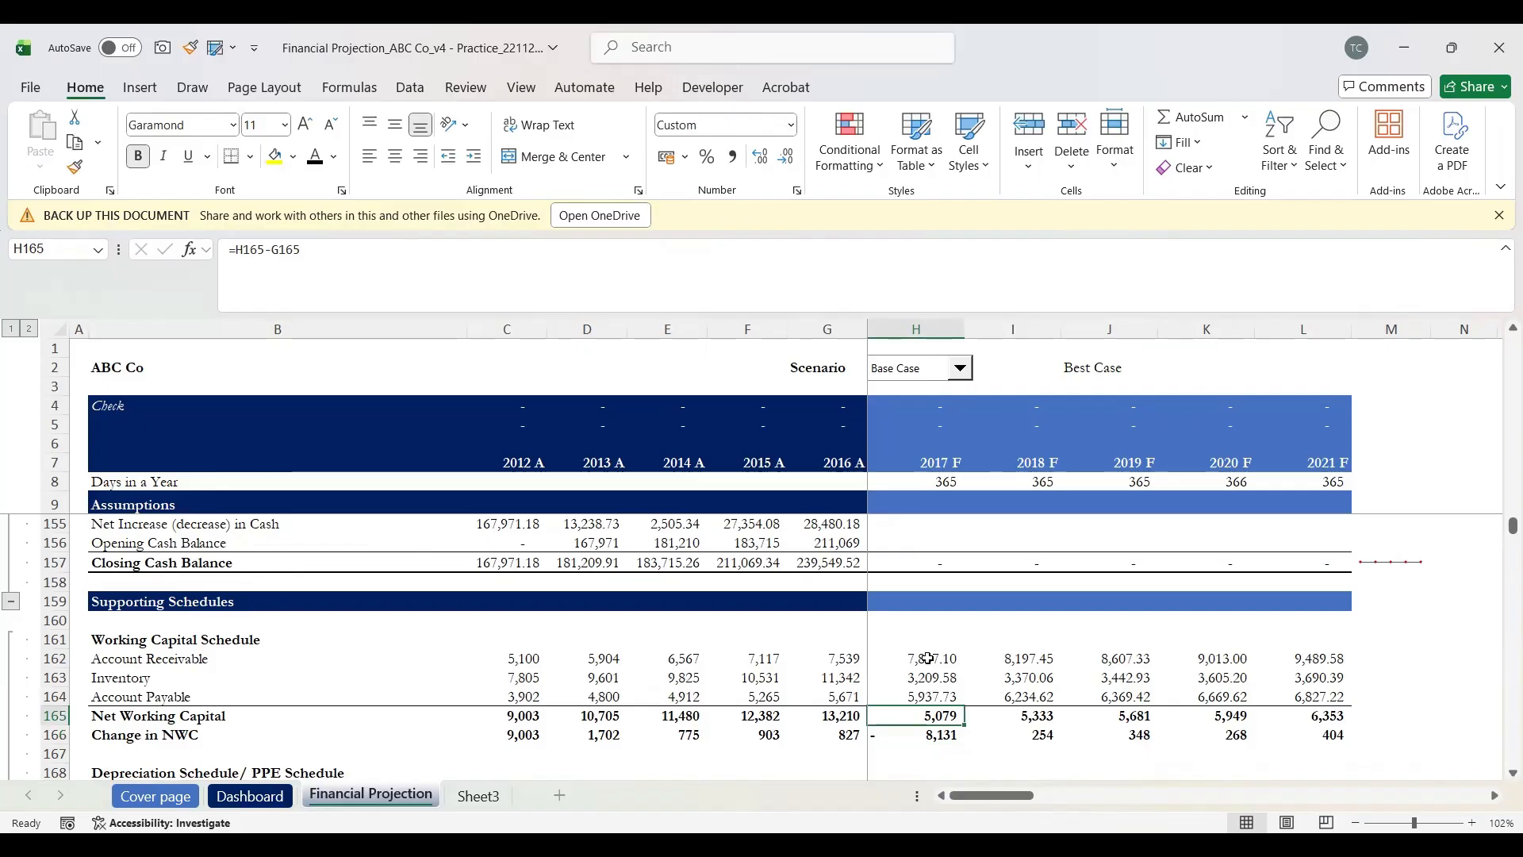
pyautogui.press('Up')
pyautogui.press('Down')
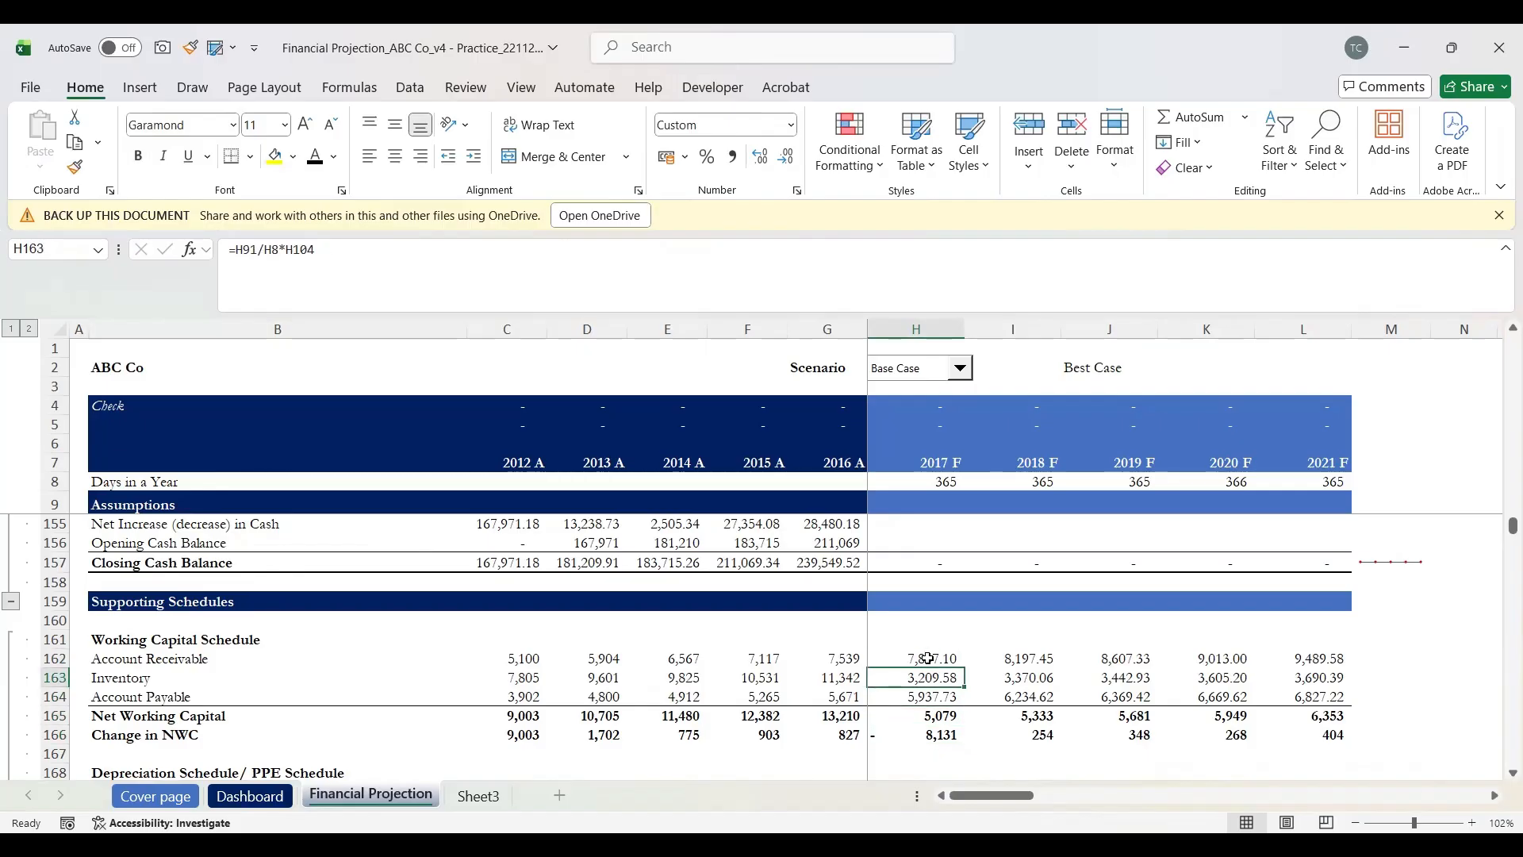
pyautogui.press('Down')
pyautogui.press('Down')
pyautogui.press('Down')
pyautogui.press('Up')
pyautogui.press('Up')
pyautogui.press('Up')
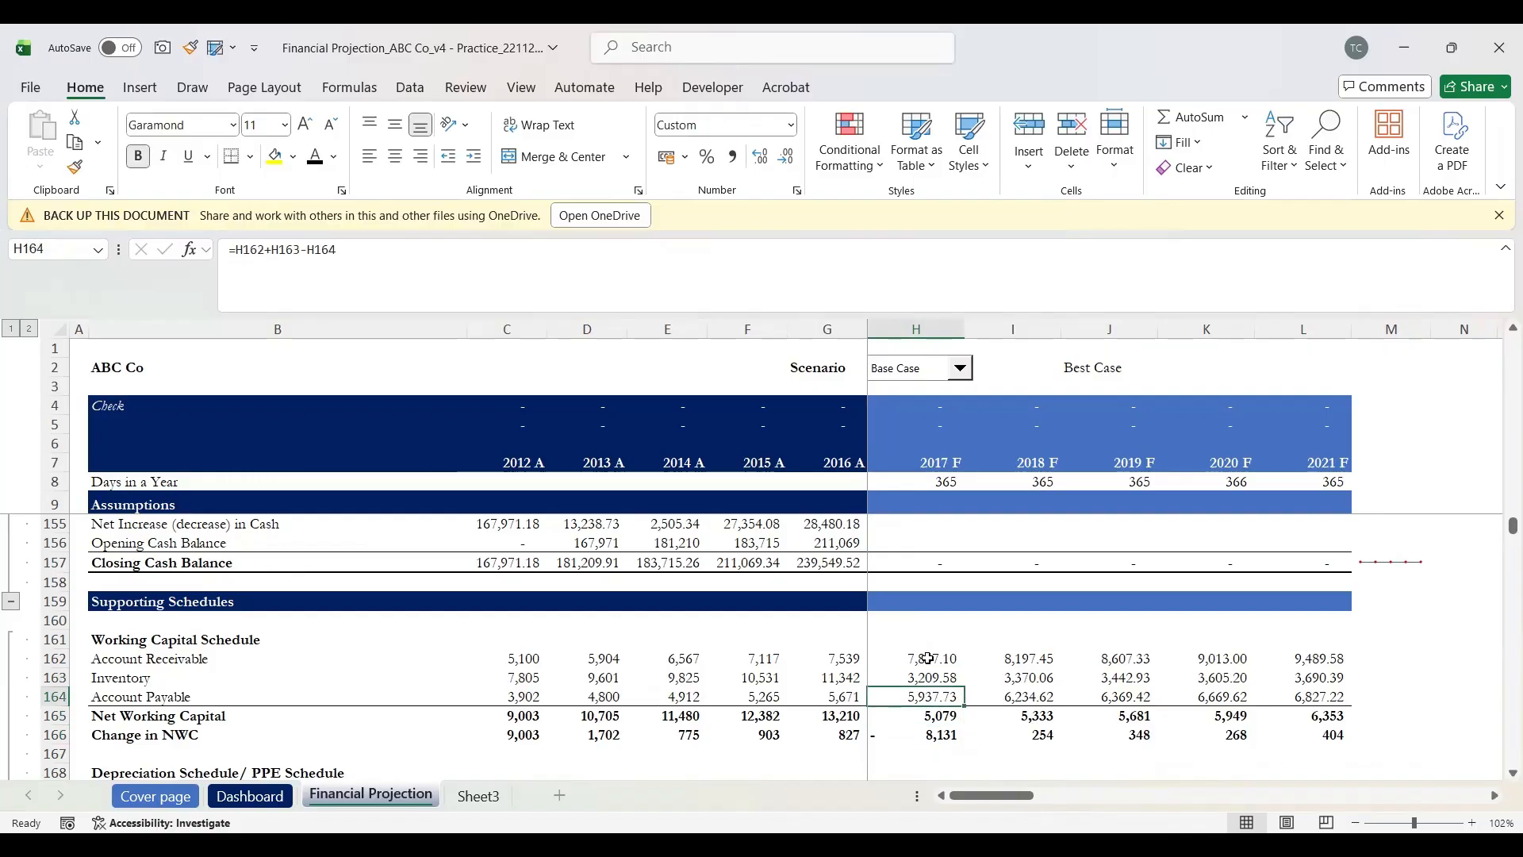
pyautogui.press('Up')
pyautogui.press('Up')
pyautogui.press('Up')
pyautogui.press('Up')
pyautogui.press('Up')
pyautogui.press('Up')
pyautogui.press('Up')
pyautogui.press('Up')
pyautogui.press('Up')
pyautogui.press('Up')
pyautogui.press('Up')
pyautogui.press('Up')
pyautogui.press('Up')
pyautogui.press('Up')
pyautogui.press('Up')
pyautogui.press('Up')
pyautogui.press('Up')
pyautogui.press('Up')
pyautogui.press('Up')
pyautogui.press('Up')
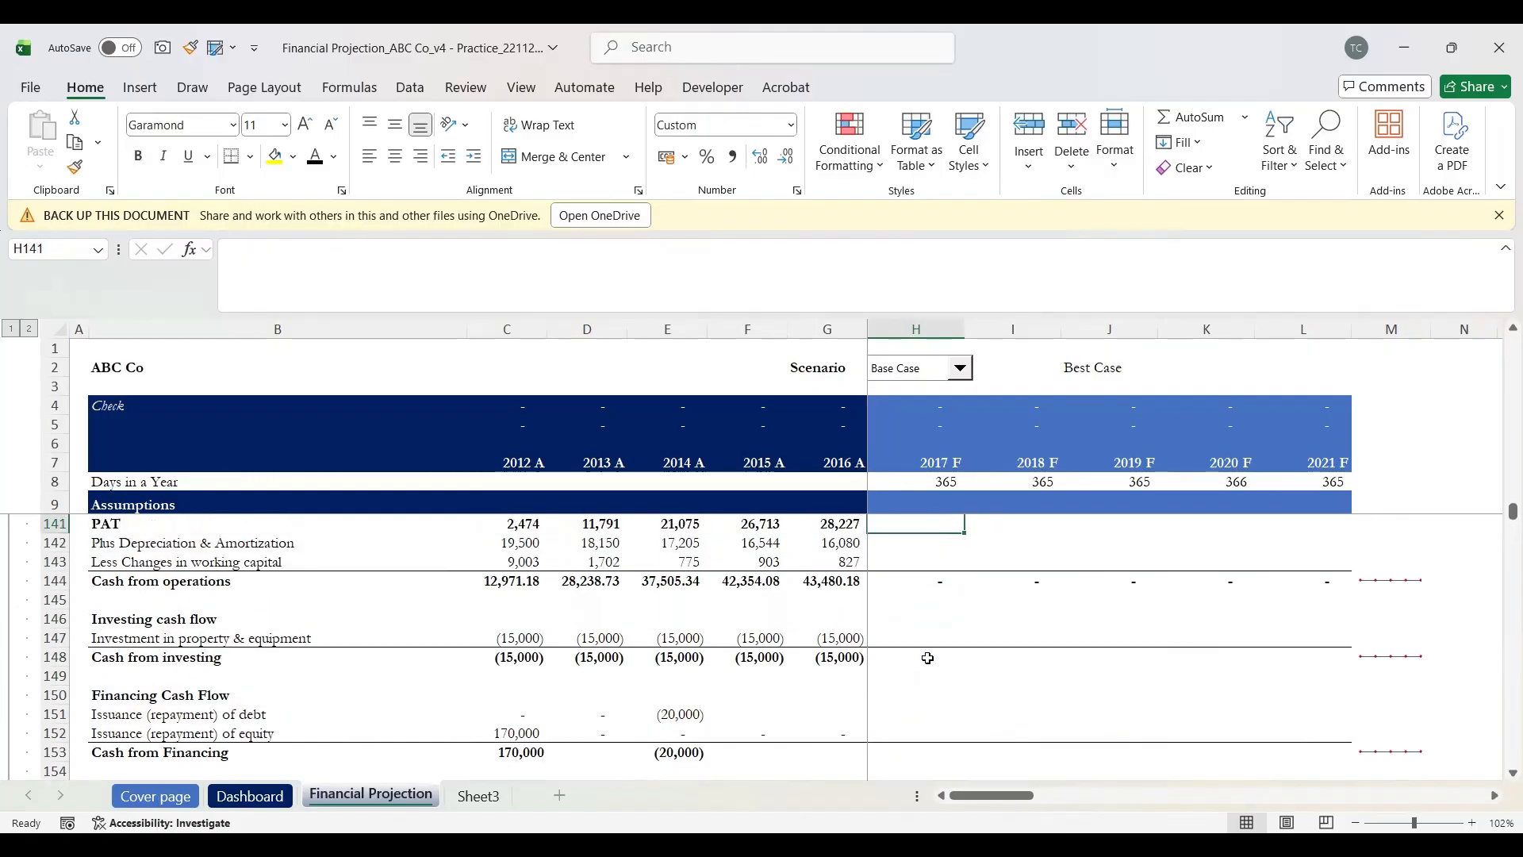
# Step: Link 2017 F Account Receivable in H122 to the working capital value with =H162
pyautogui.press('Up')
pyautogui.press('Up')
pyautogui.press('Up')
pyautogui.press('Up')
pyautogui.press('Up')
pyautogui.press('Up')
pyautogui.press('Up')
pyautogui.press('Up')
pyautogui.press('Up')
pyautogui.press('Up')
pyautogui.press('Up')
pyautogui.press('Up')
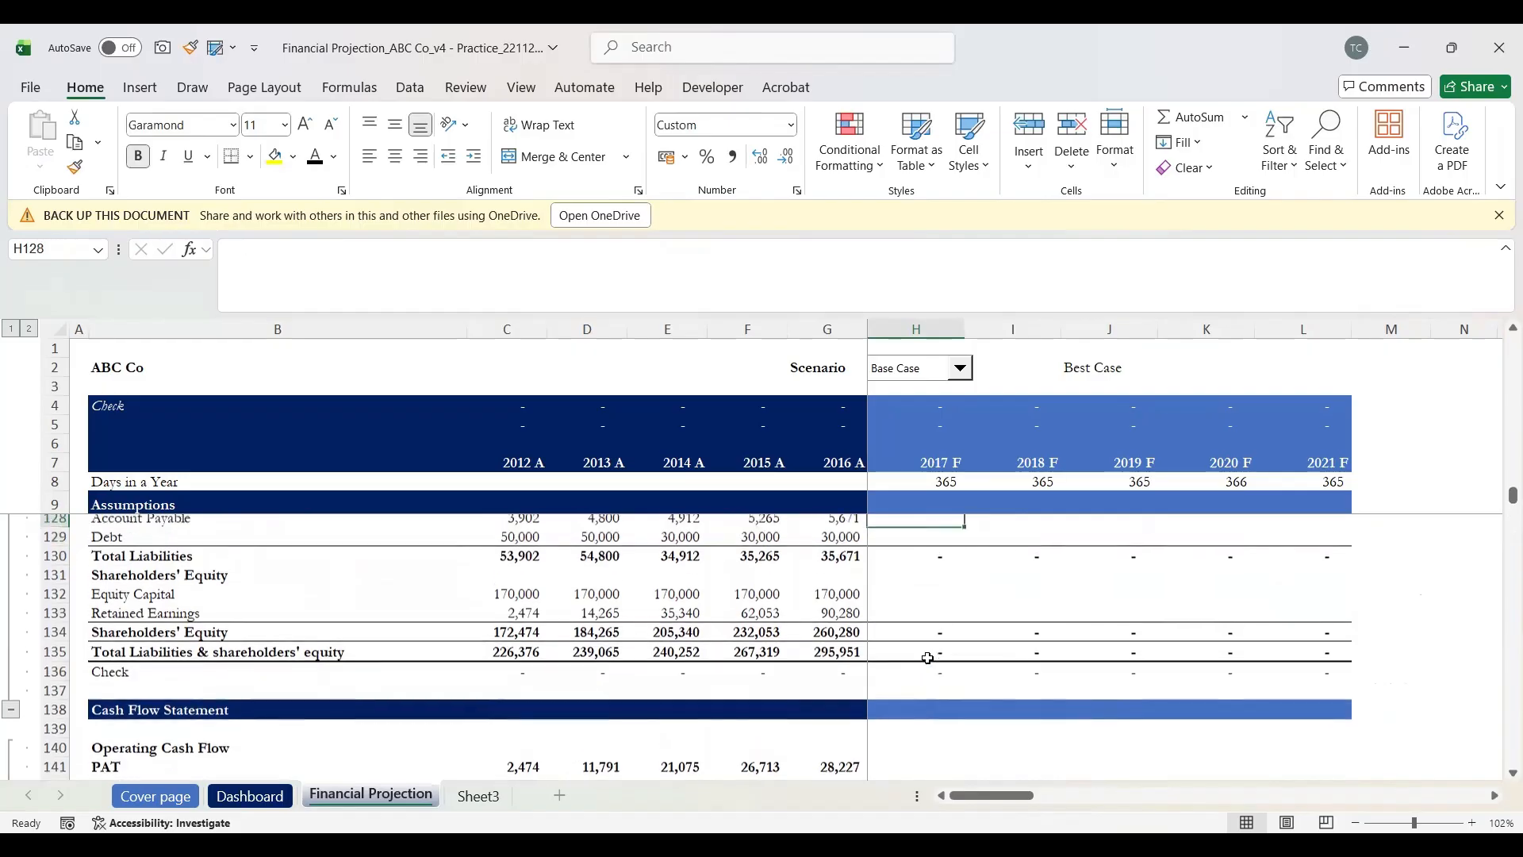
pyautogui.press('Up')
pyautogui.press('Up')
pyautogui.press('Up')
pyautogui.press('Up')
pyautogui.press('Up')
pyautogui.press('Up')
pyautogui.press('Up')
pyautogui.press('Up')
pyautogui.press('Up')
pyautogui.press('Up')
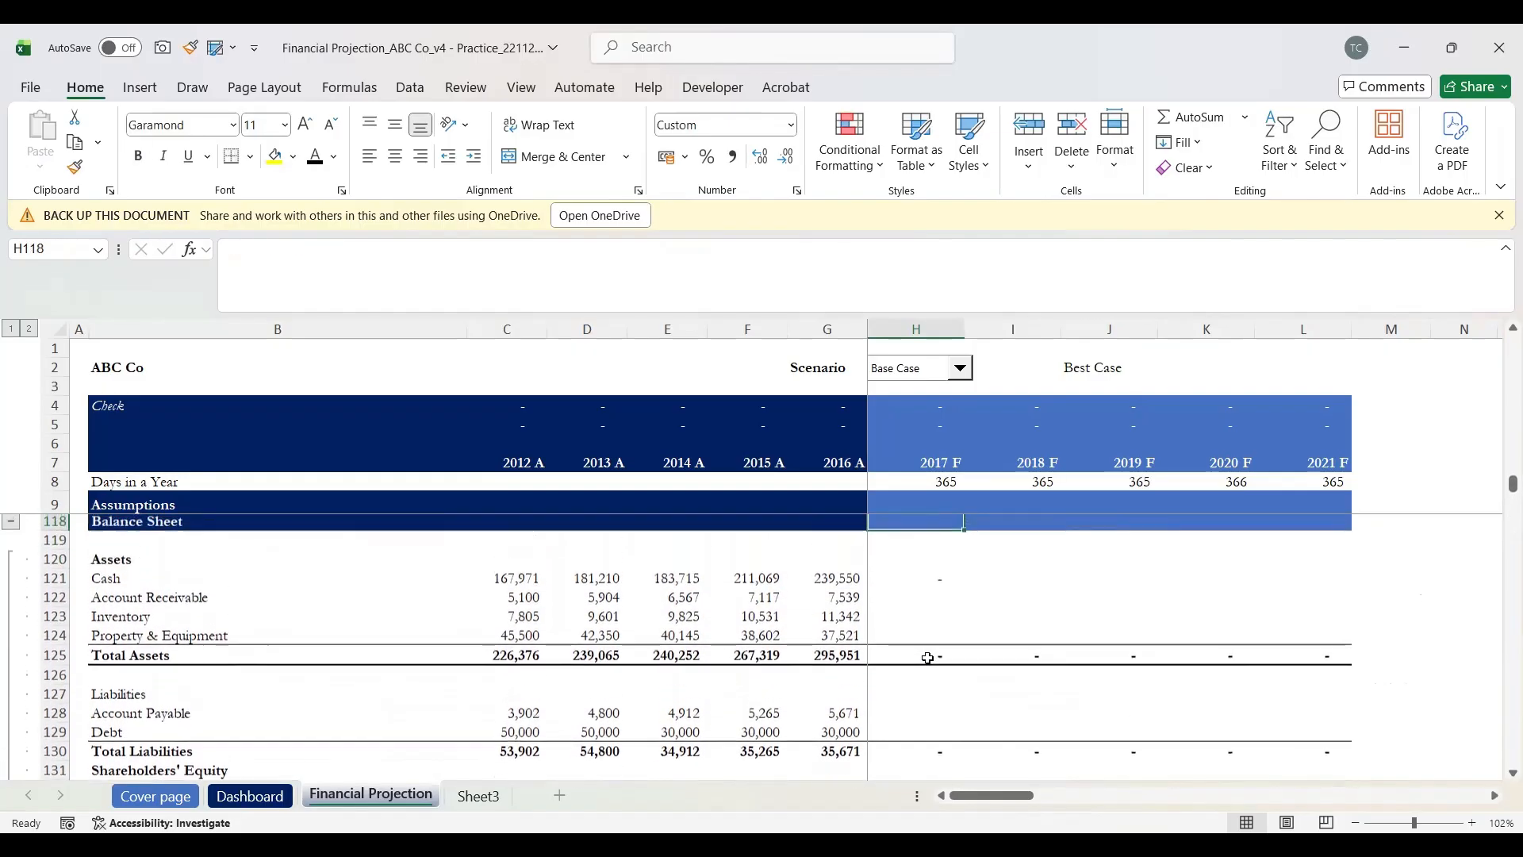
pyautogui.press('Up')
pyautogui.press('Up')
pyautogui.press('Down')
pyautogui.press('Down')
pyautogui.press('Down')
pyautogui.press('Down')
pyautogui.press('Down')
pyautogui.press('Down')
pyautogui.press('Down')
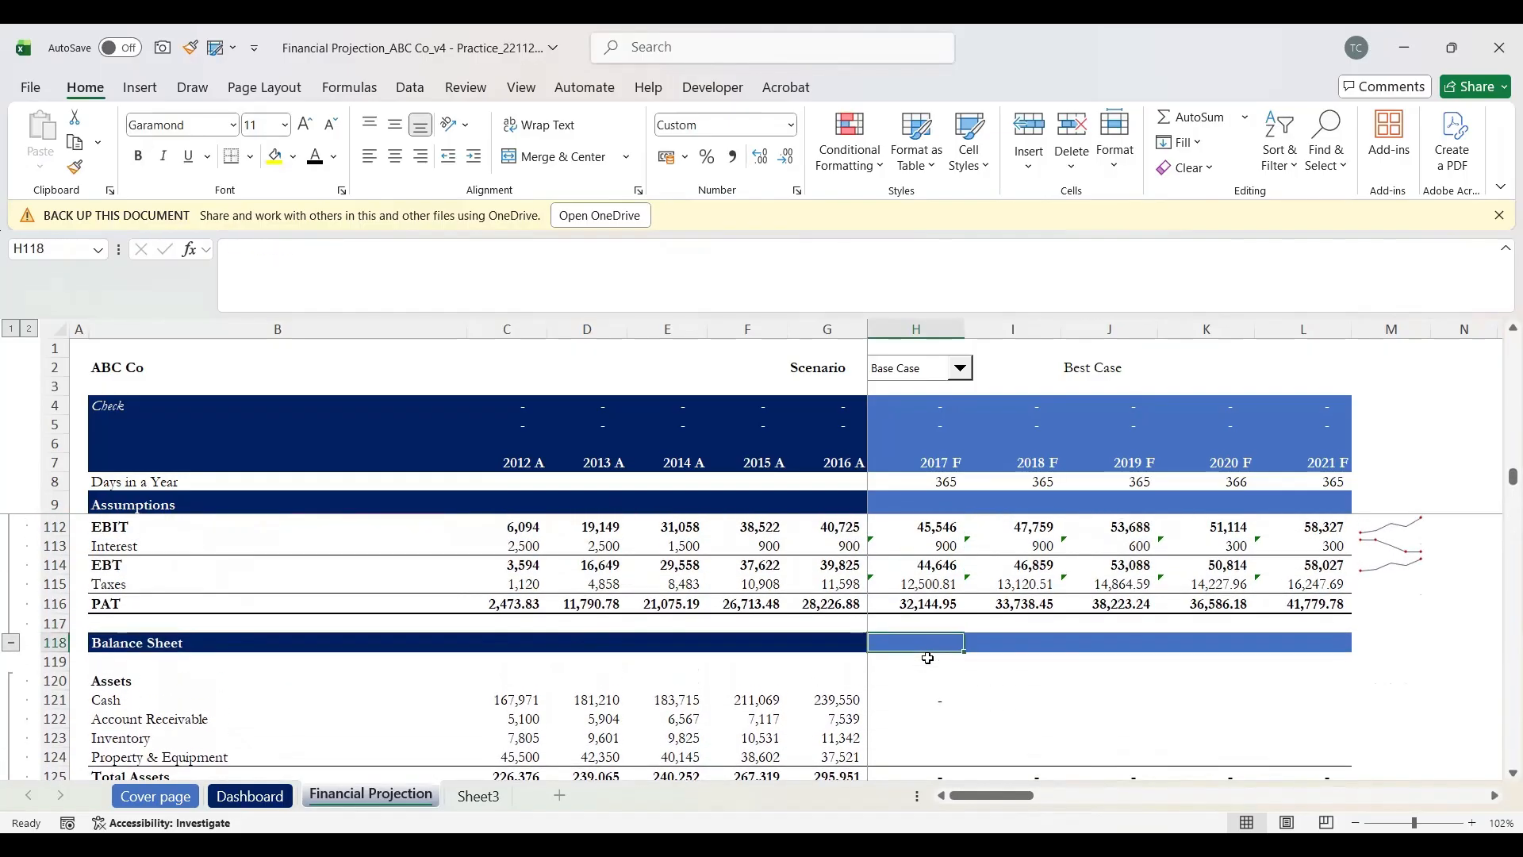
pyautogui.press('Down')
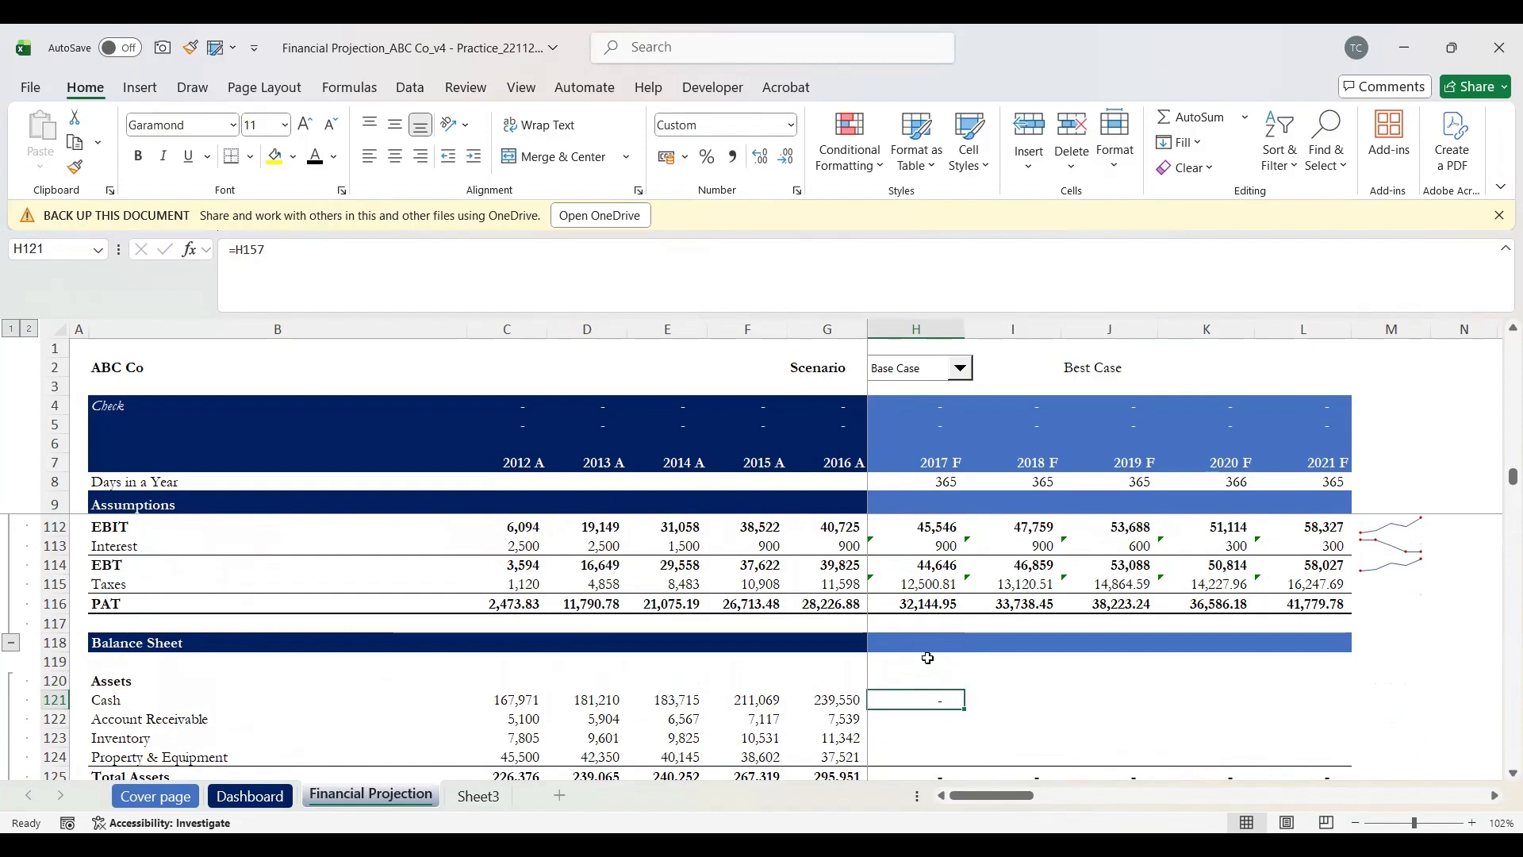
pyautogui.scroll(-2, 928, 659)
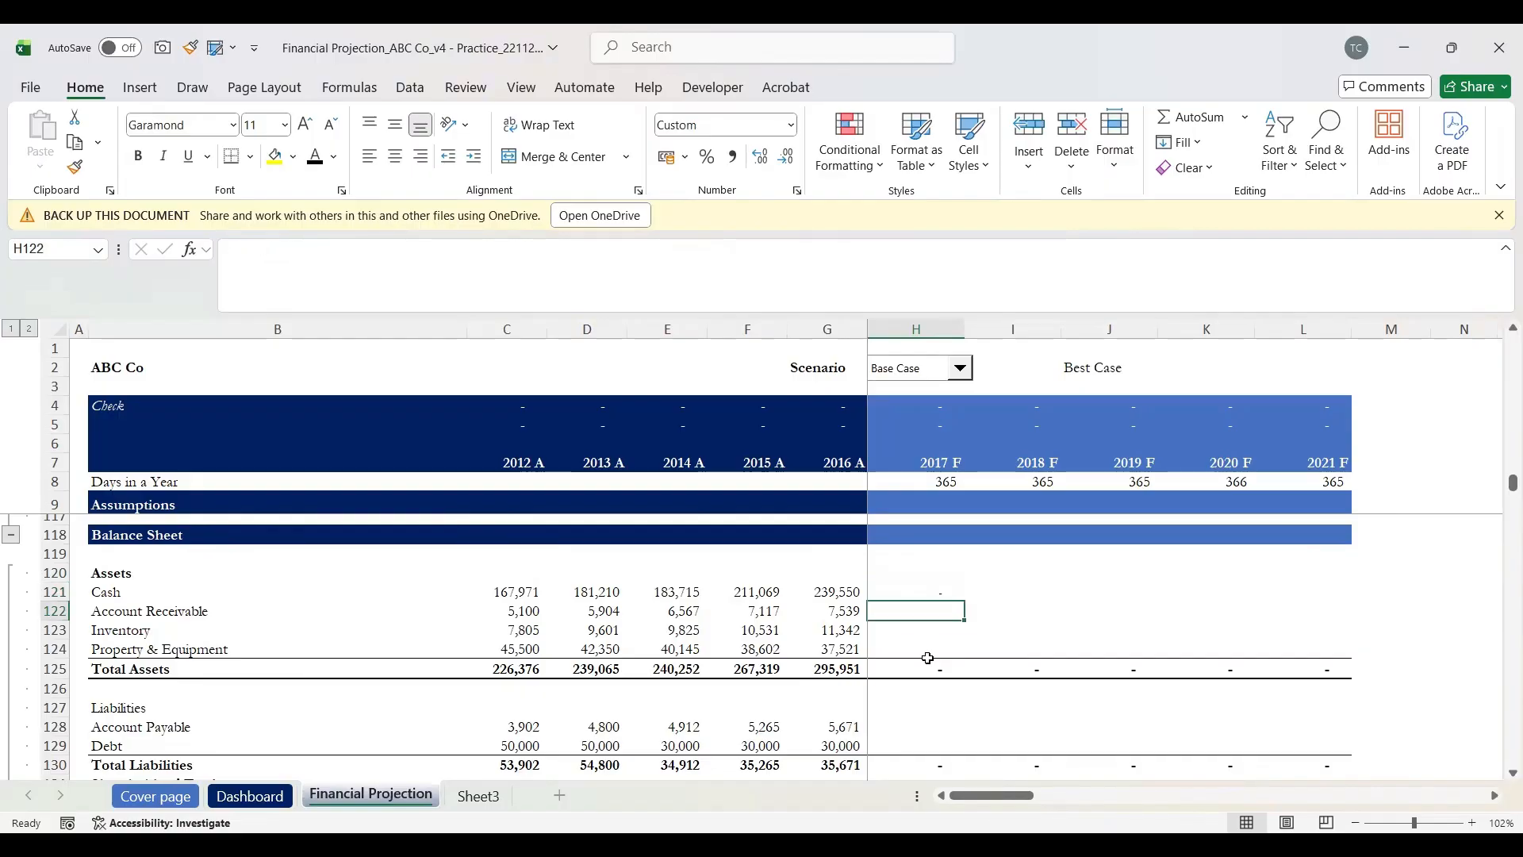
pyautogui.press('Down')
pyautogui.write('=')
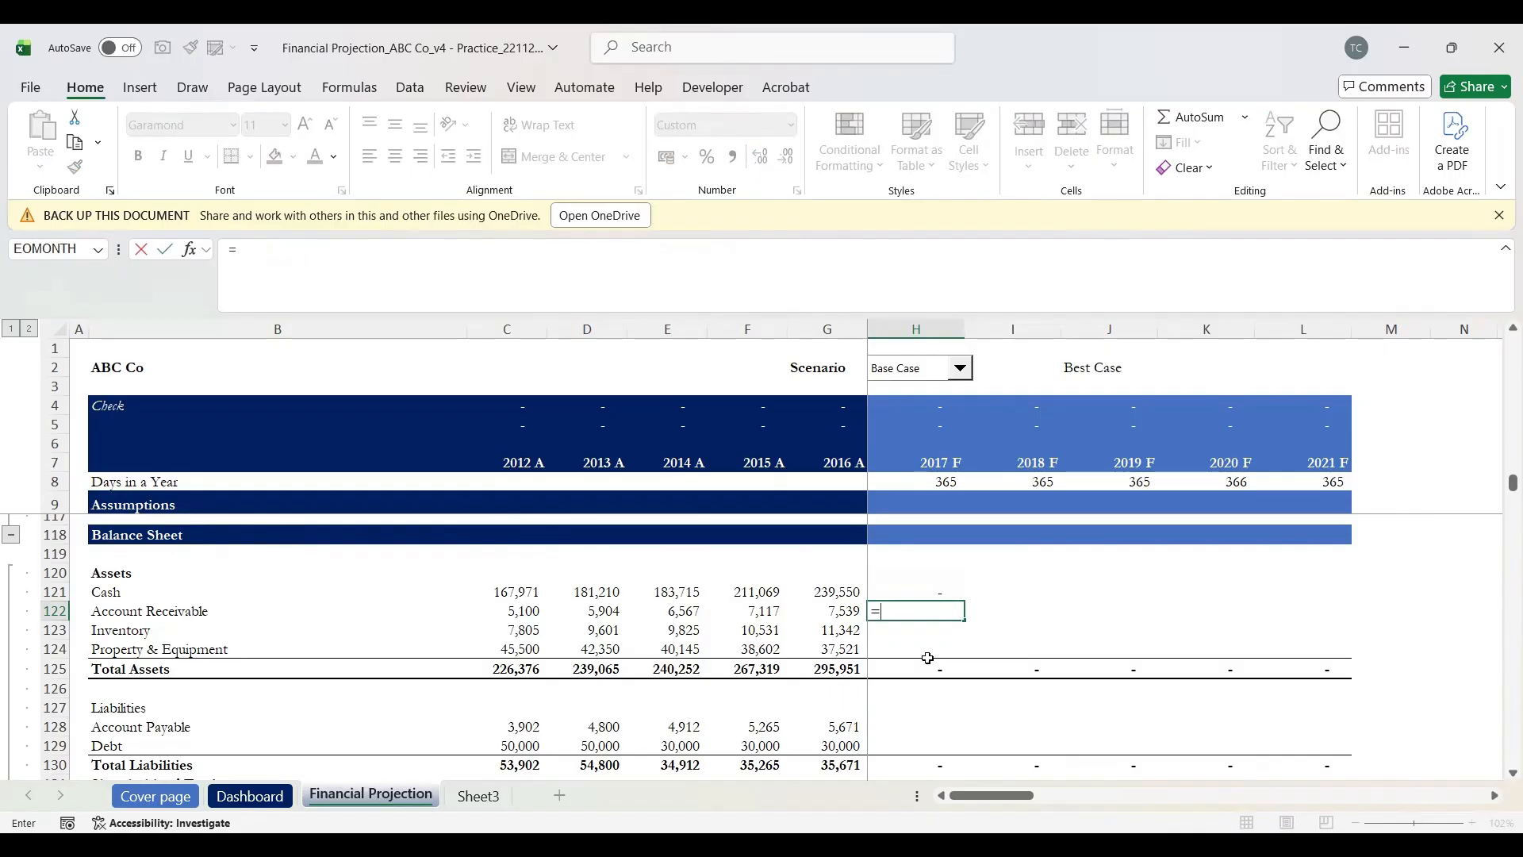
pyautogui.press('Down')
pyautogui.press('Down')
pyautogui.press('Down')
pyautogui.press('Down')
pyautogui.press('Down')
pyautogui.press('Down')
pyautogui.press('Down')
pyautogui.press('Down')
pyautogui.press('Down')
pyautogui.press('Down')
pyautogui.press('Down')
pyautogui.press('Down')
pyautogui.press('Down')
pyautogui.press('Down')
pyautogui.press('Down')
pyautogui.press('Down')
pyautogui.press('Down')
pyautogui.press('Down')
pyautogui.press('Down')
pyautogui.press('Down')
pyautogui.press('Down')
pyautogui.press('Down')
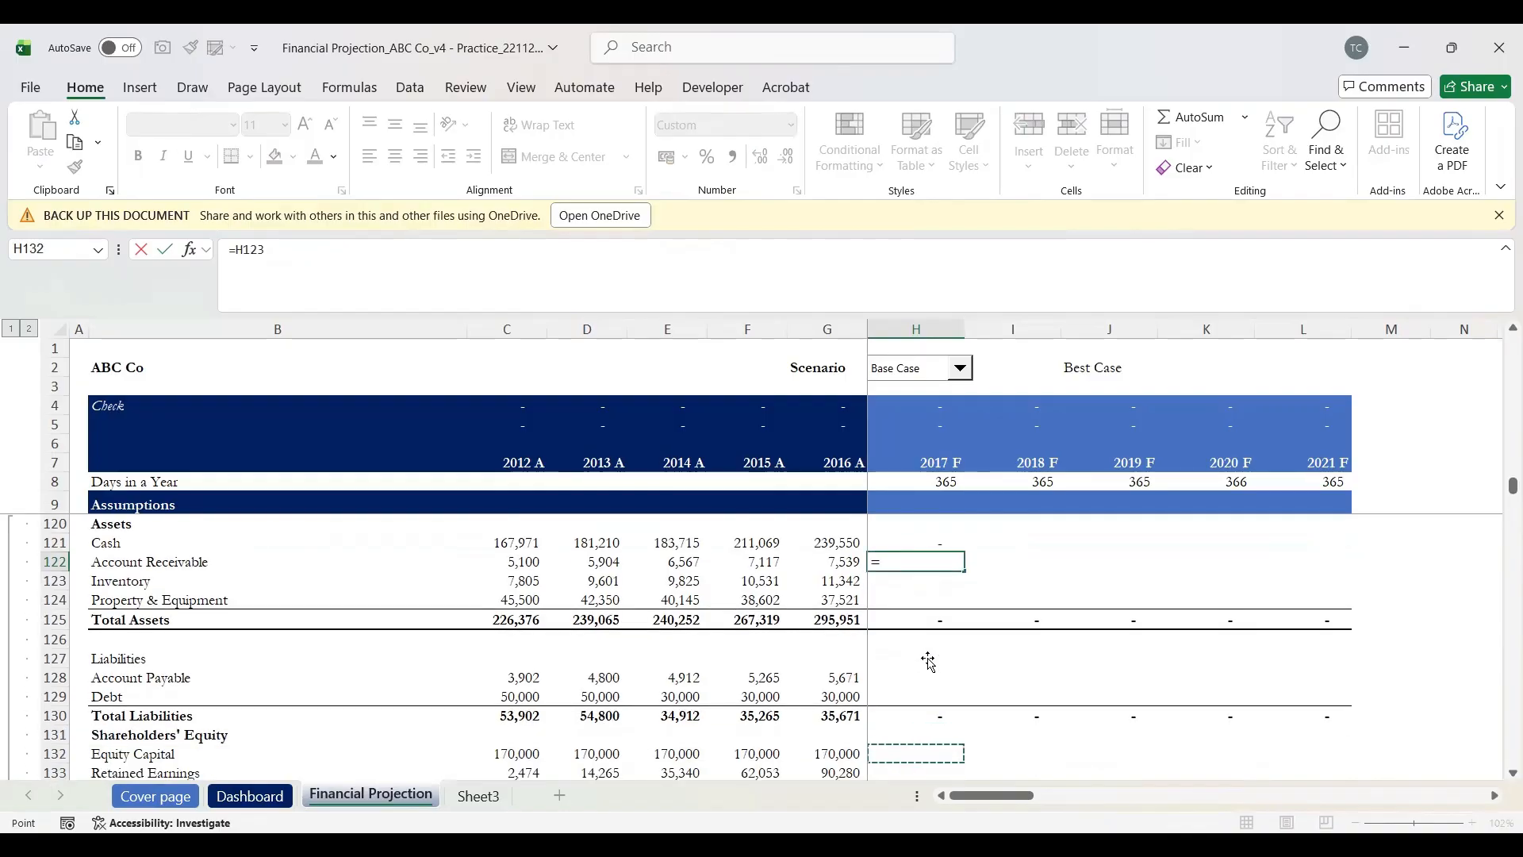
pyautogui.press('Down')
pyautogui.press('Down')
pyautogui.press('Down')
pyautogui.press('Down')
pyautogui.press('Down')
pyautogui.press('Down')
pyautogui.press('Down')
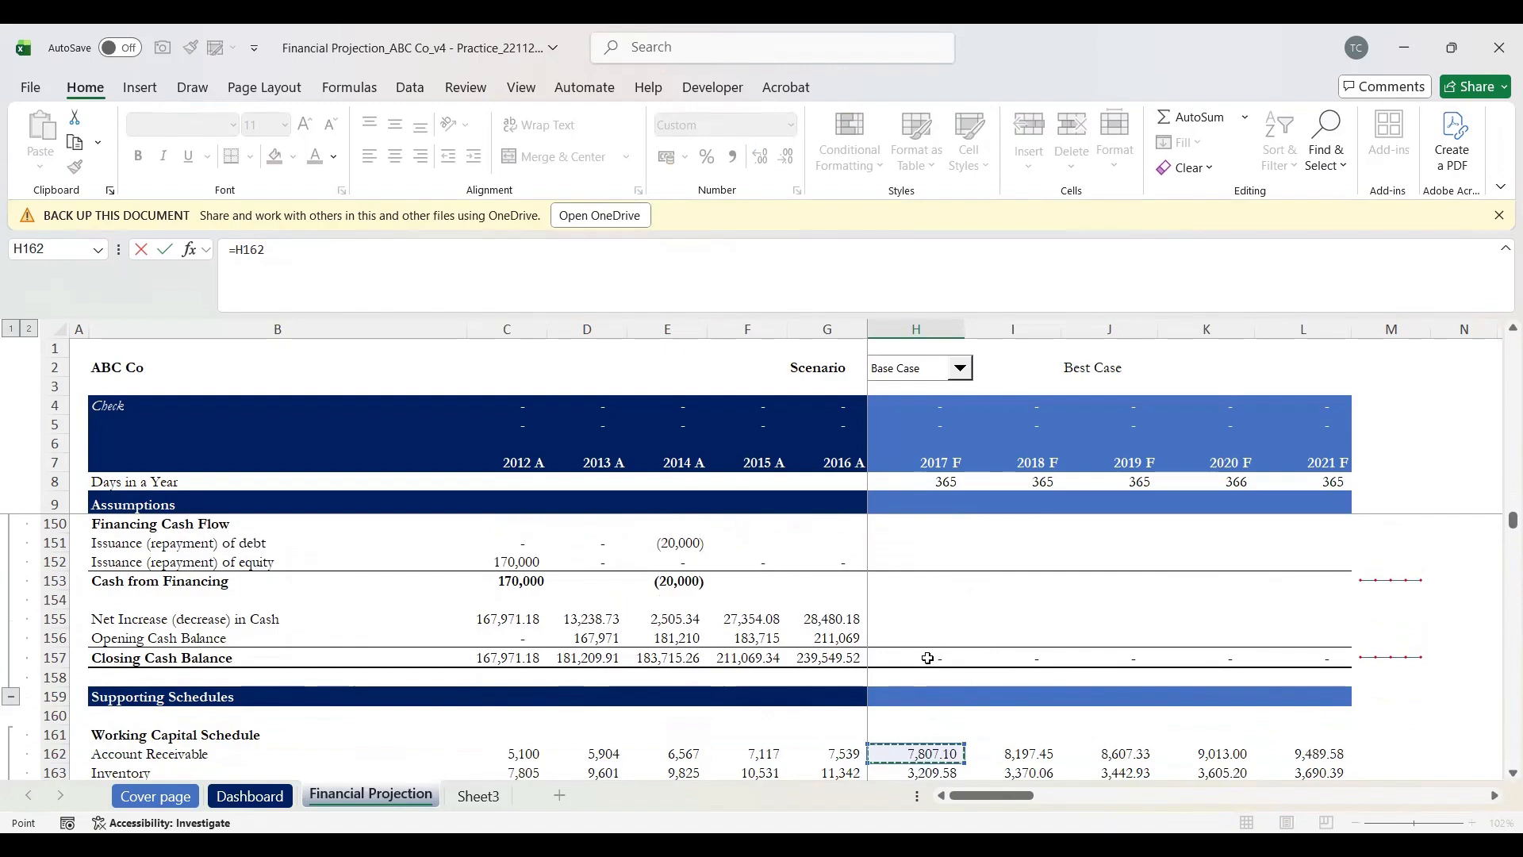
pyautogui.press('Return')
# Step: Fill the link down so 2017 F Inventory in H123 equals H163 (3,209.58)
pyautogui.press('Up')
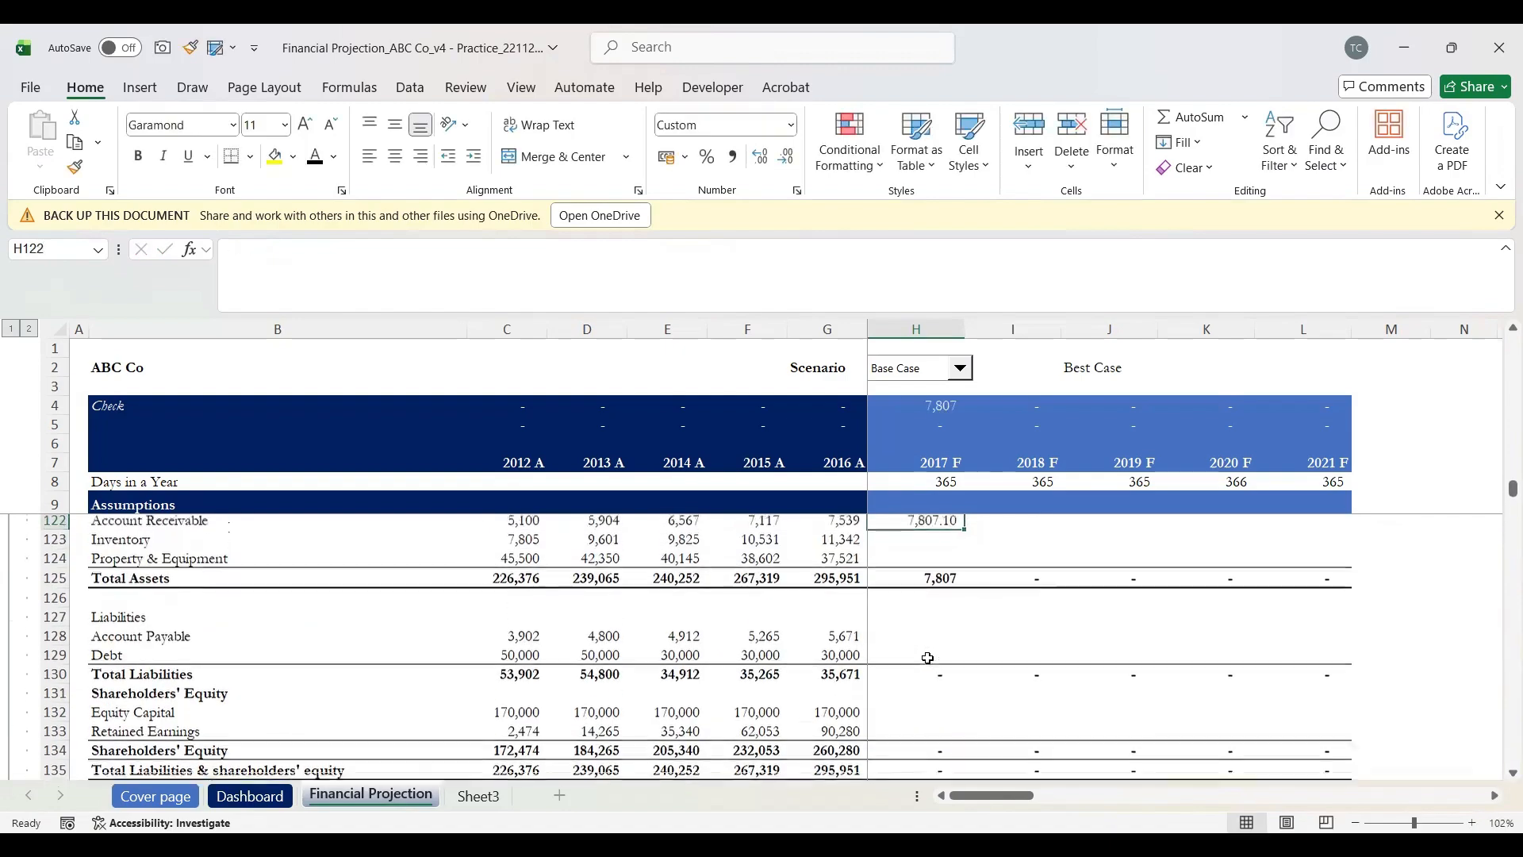
pyautogui.scroll(1, 927, 659)
pyautogui.press('Down')
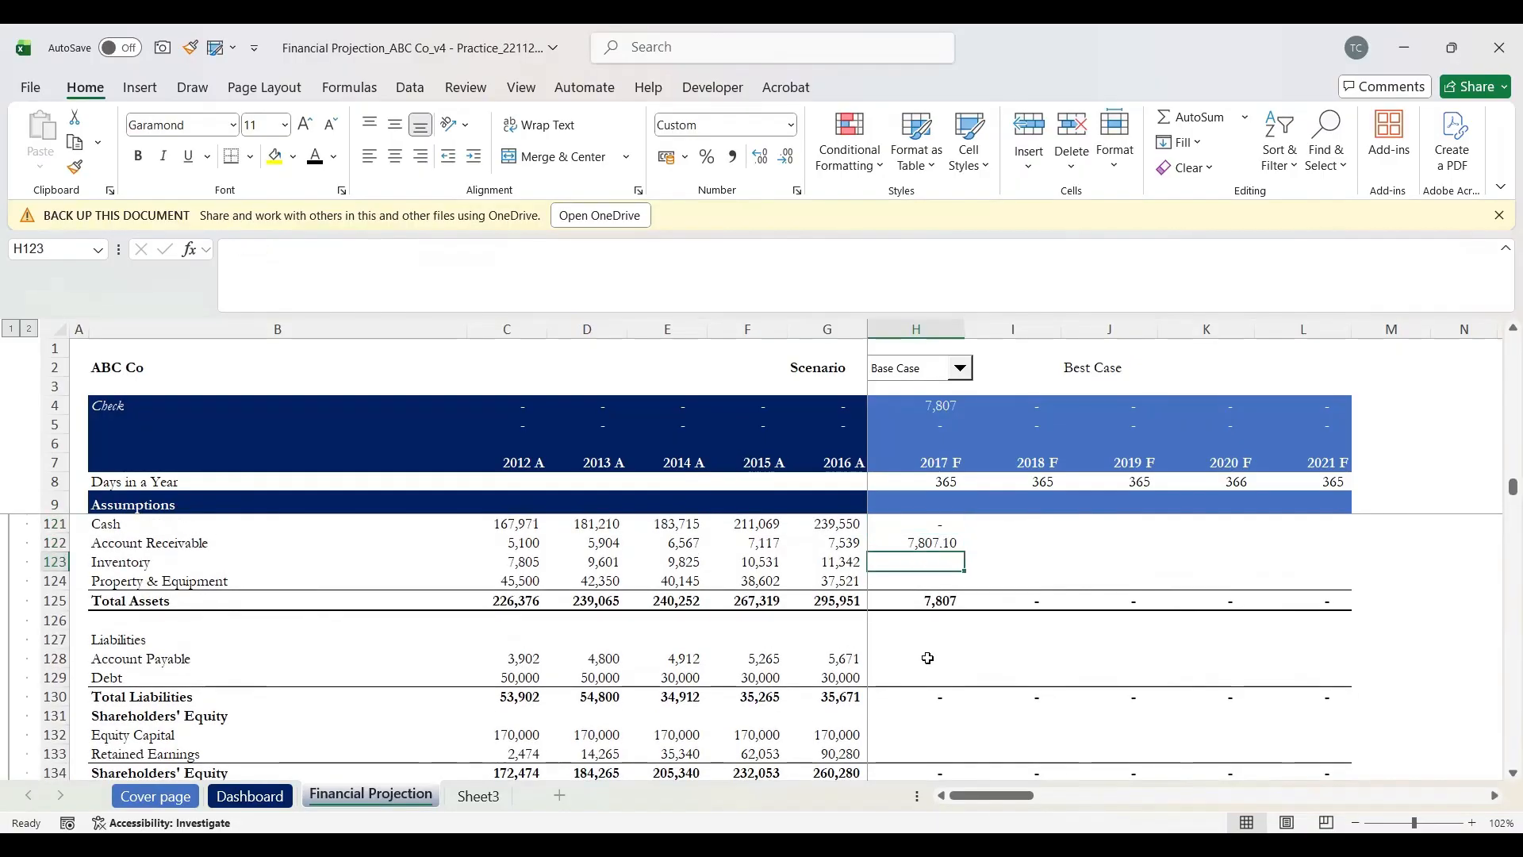
pyautogui.hotkey('ctrl', 'd')
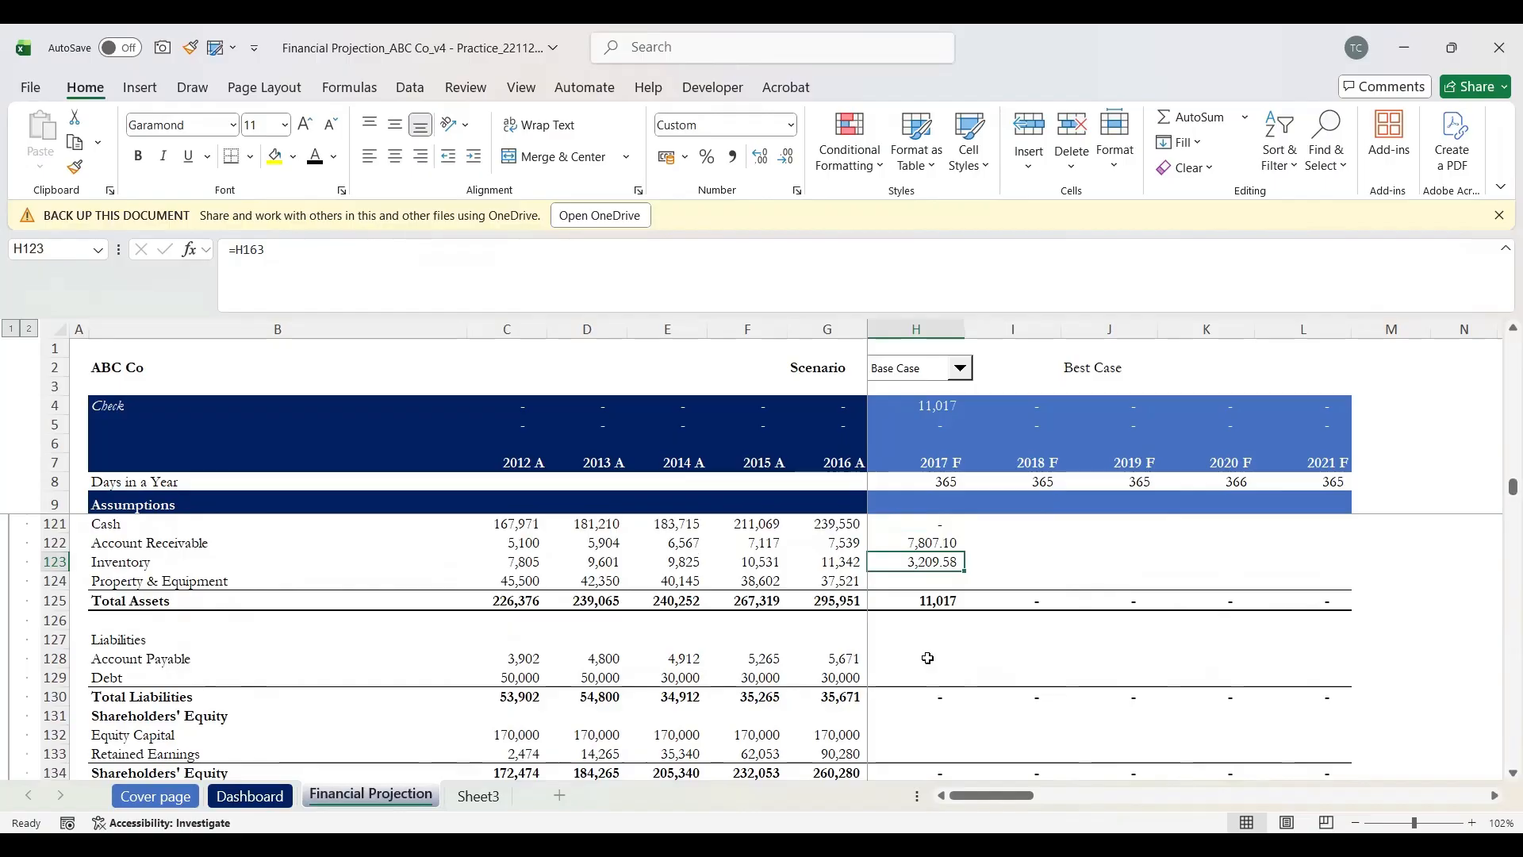
pyautogui.hotkey('shift', 'space')
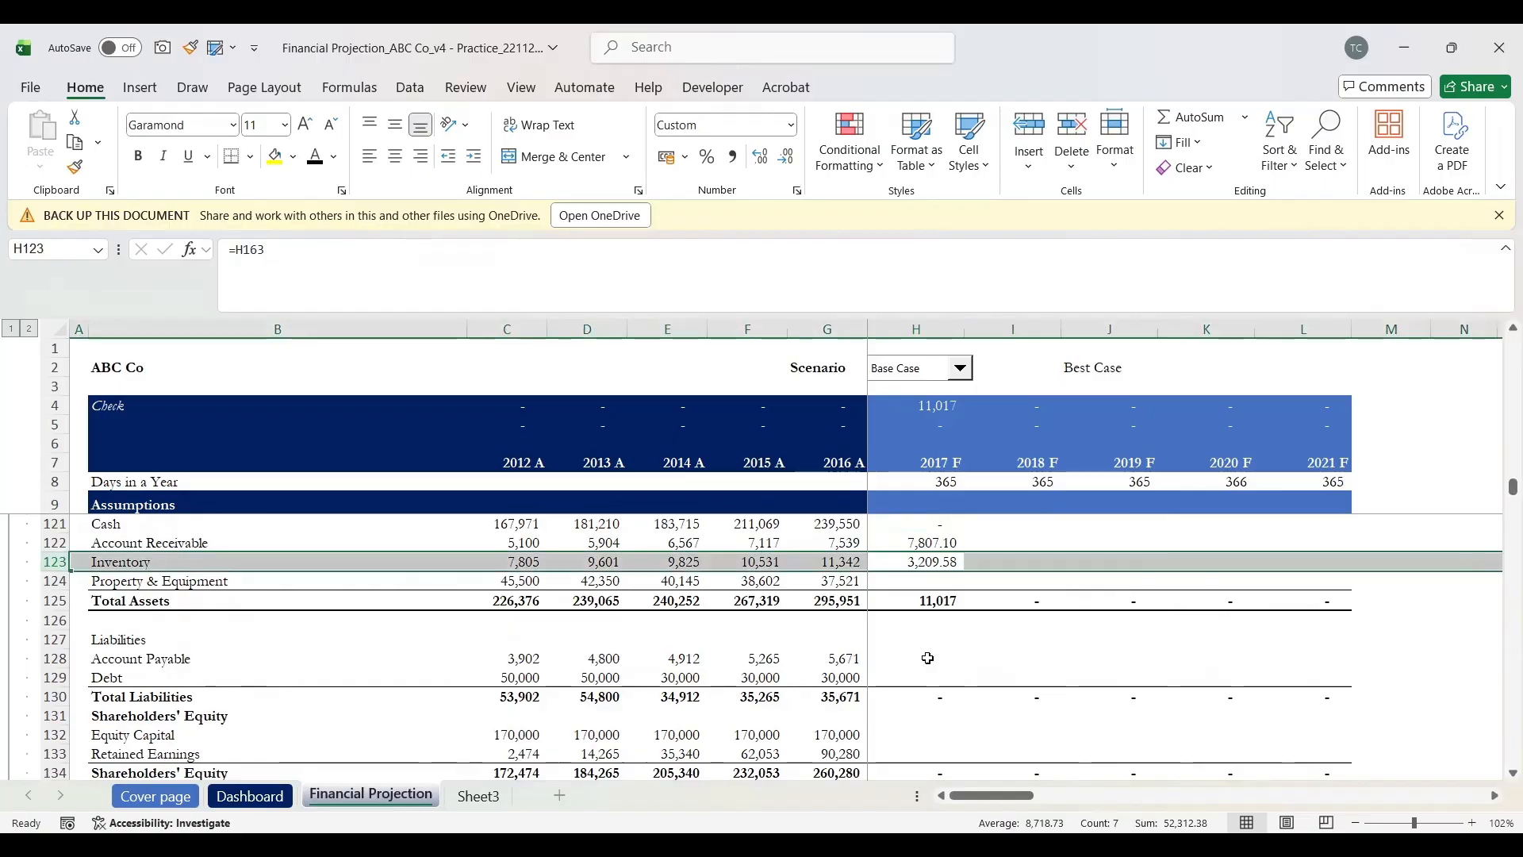
pyautogui.press('Down')
pyautogui.press('Up')
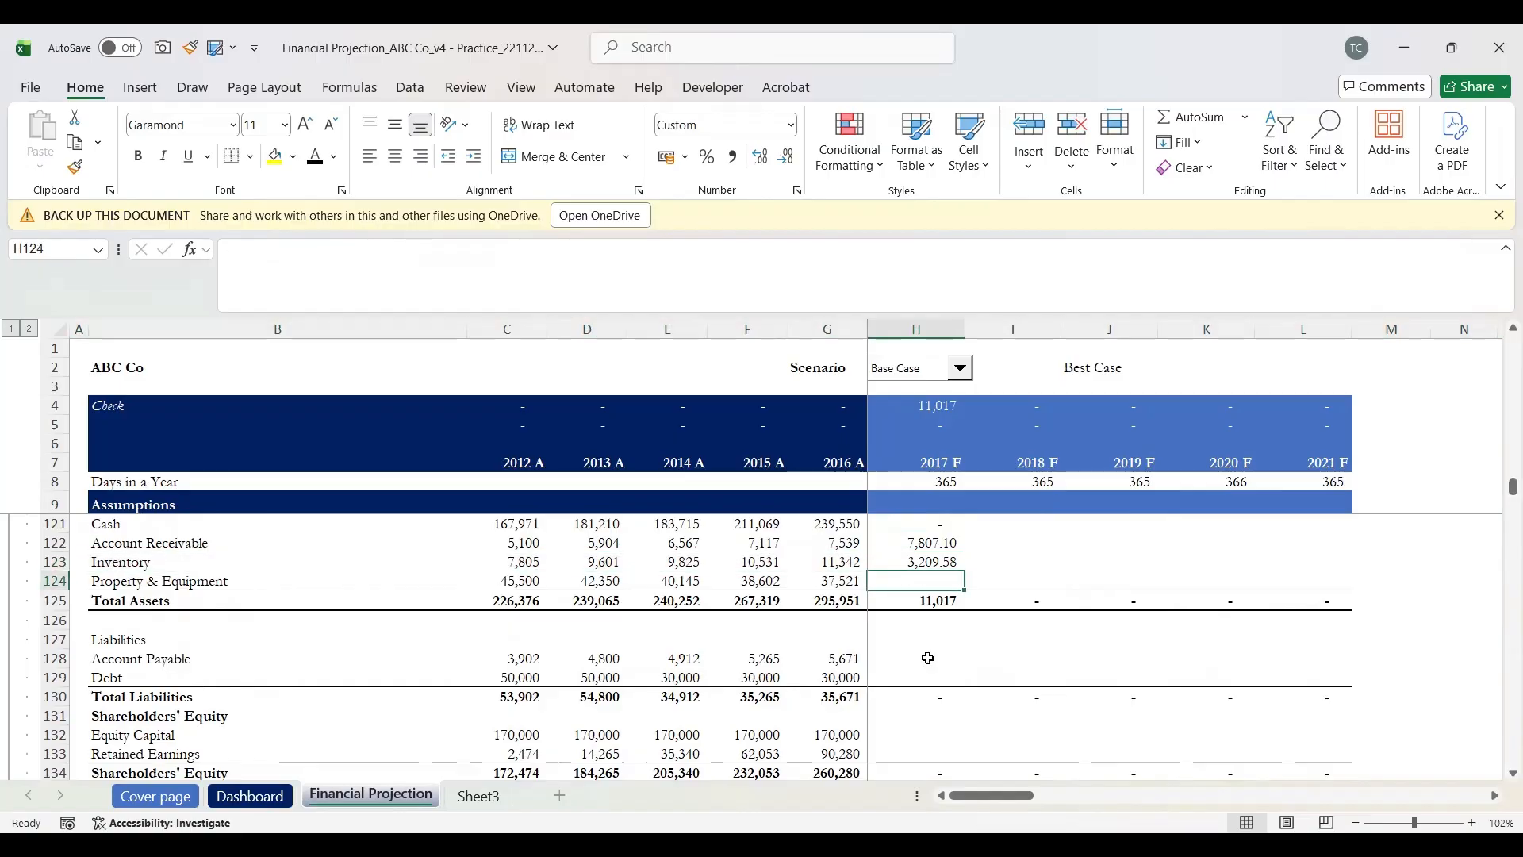
pyautogui.press('Down')
# Step: Link 2017 F Property & Equipment in H124 to PPE Closing H172, showing 37,512.63
pyautogui.write('=')
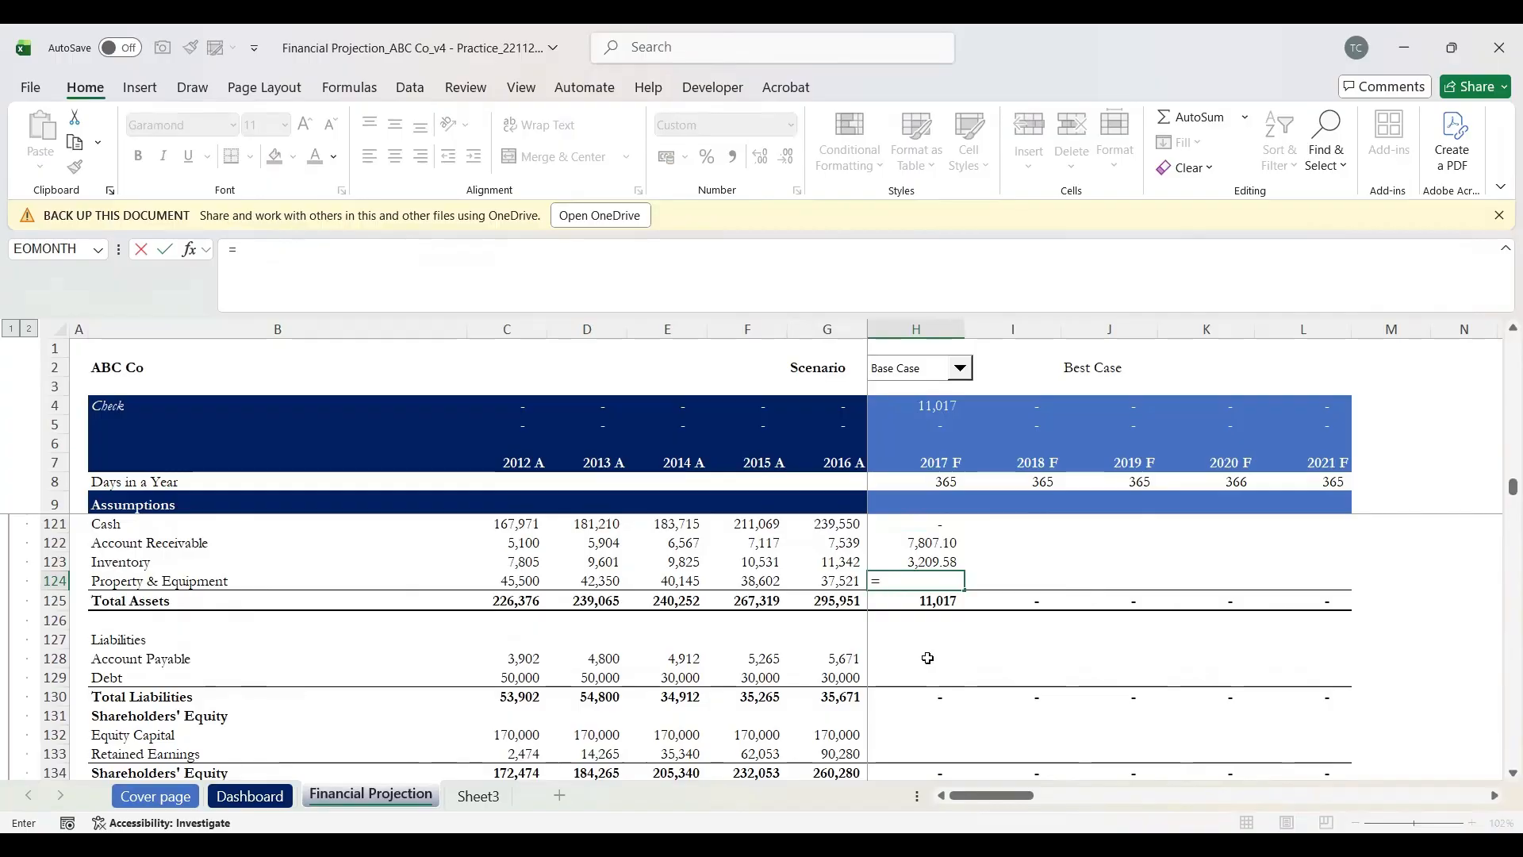
pyautogui.scroll(-1, 928, 658)
pyautogui.scroll(-9, 928, 658)
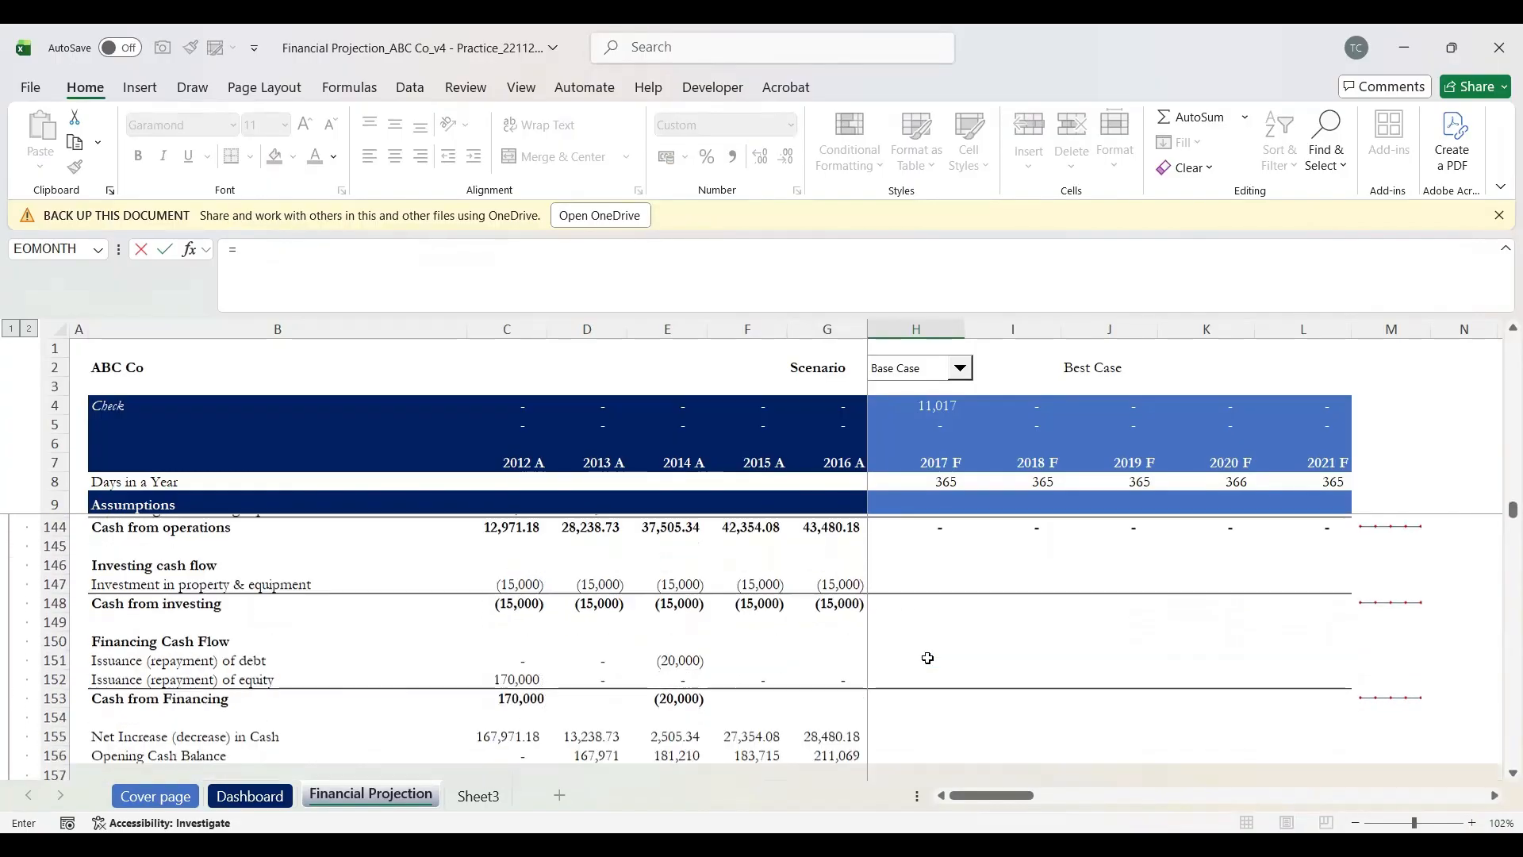
pyautogui.scroll(-3, 928, 658)
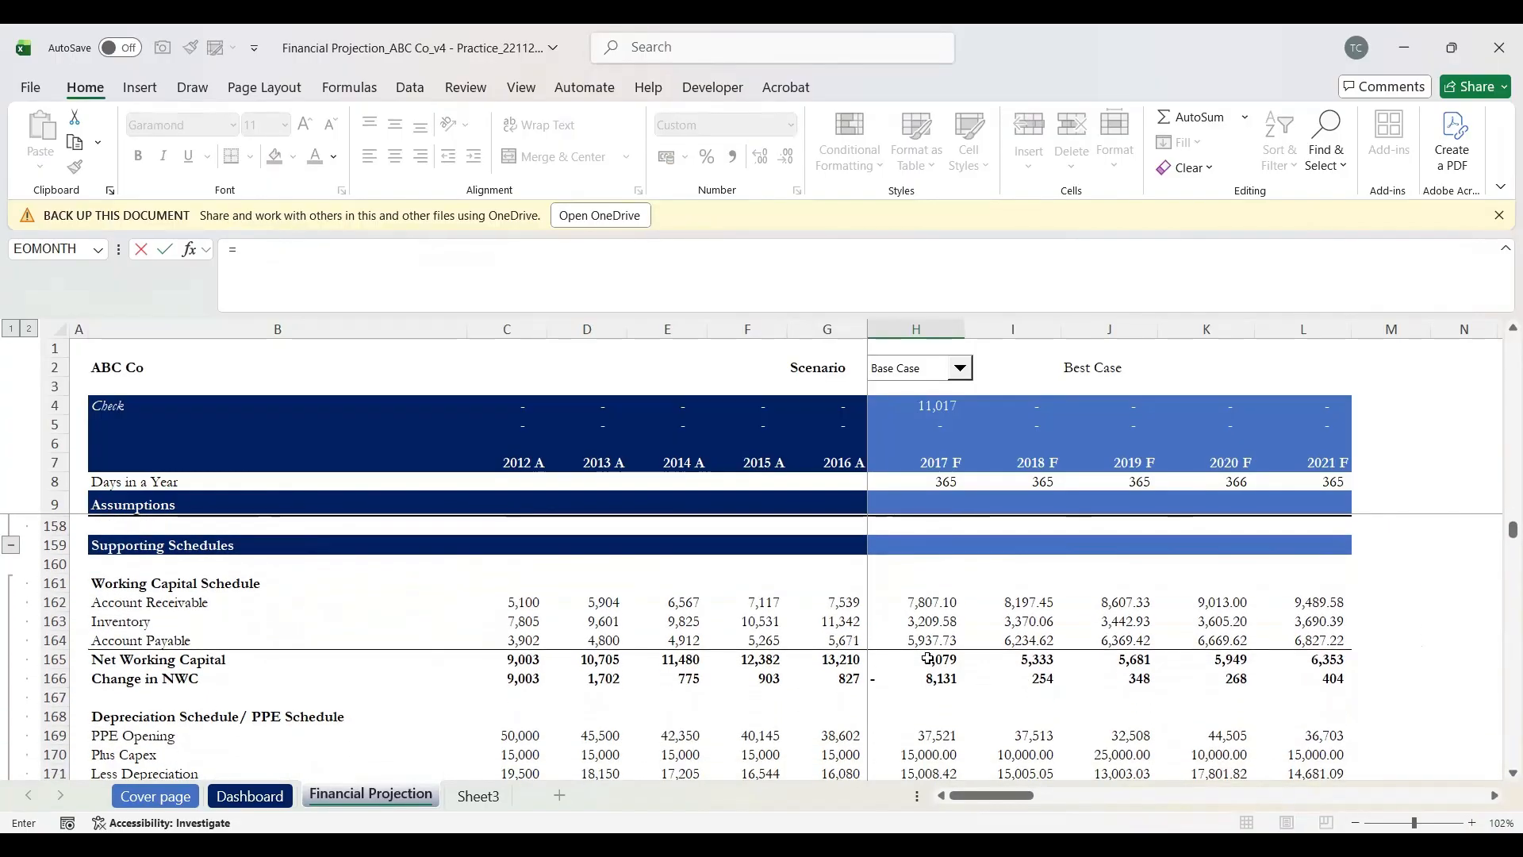
pyautogui.scroll(1, 928, 659)
pyautogui.scroll(-1, 928, 658)
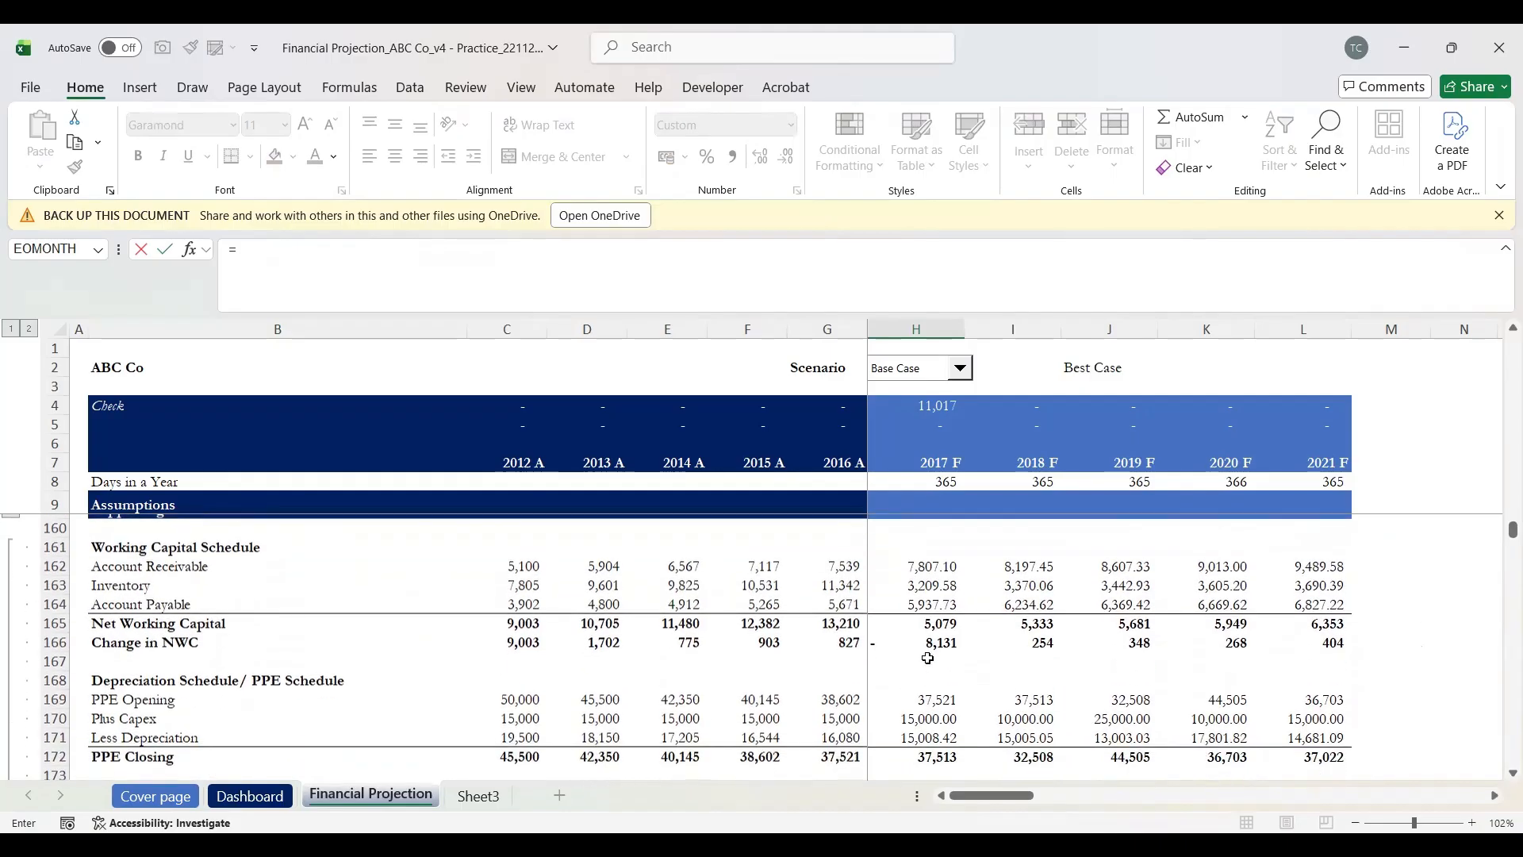
pyautogui.scroll(1, 929, 658)
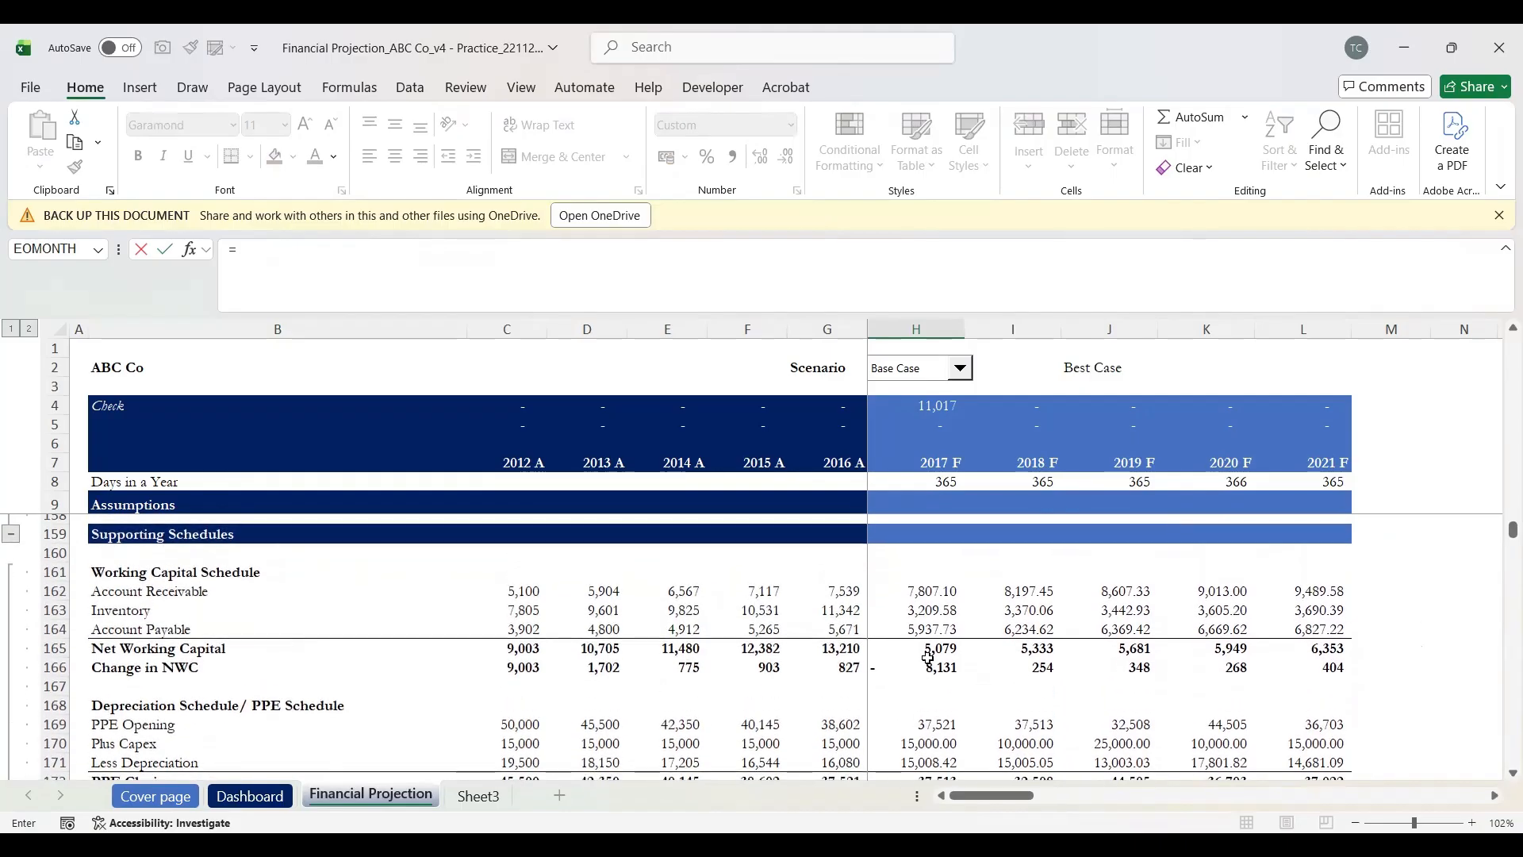
pyautogui.scroll(-1, 928, 658)
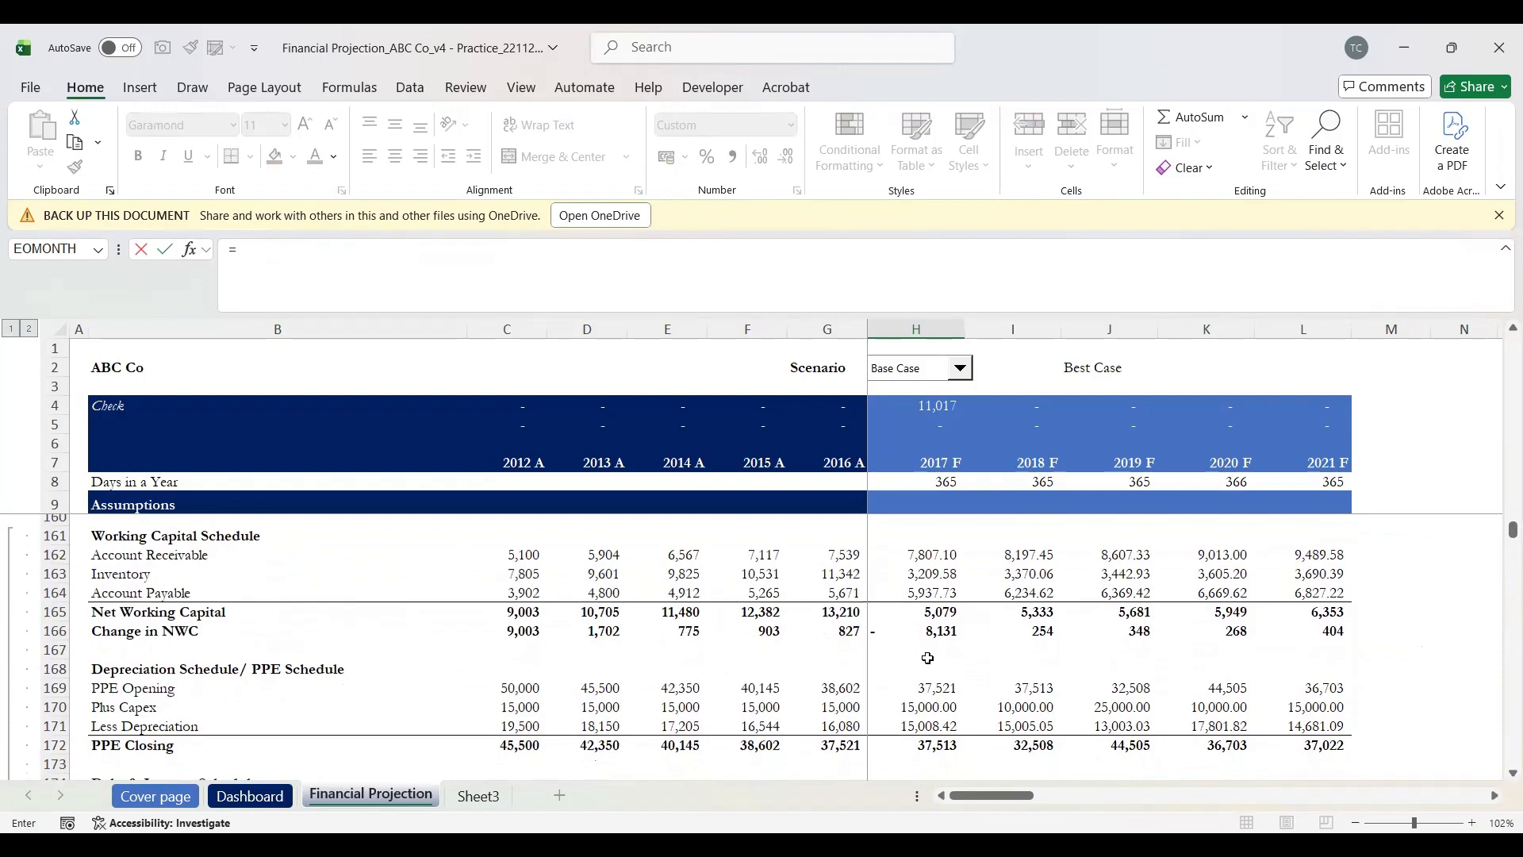
pyautogui.scroll(-1, 929, 658)
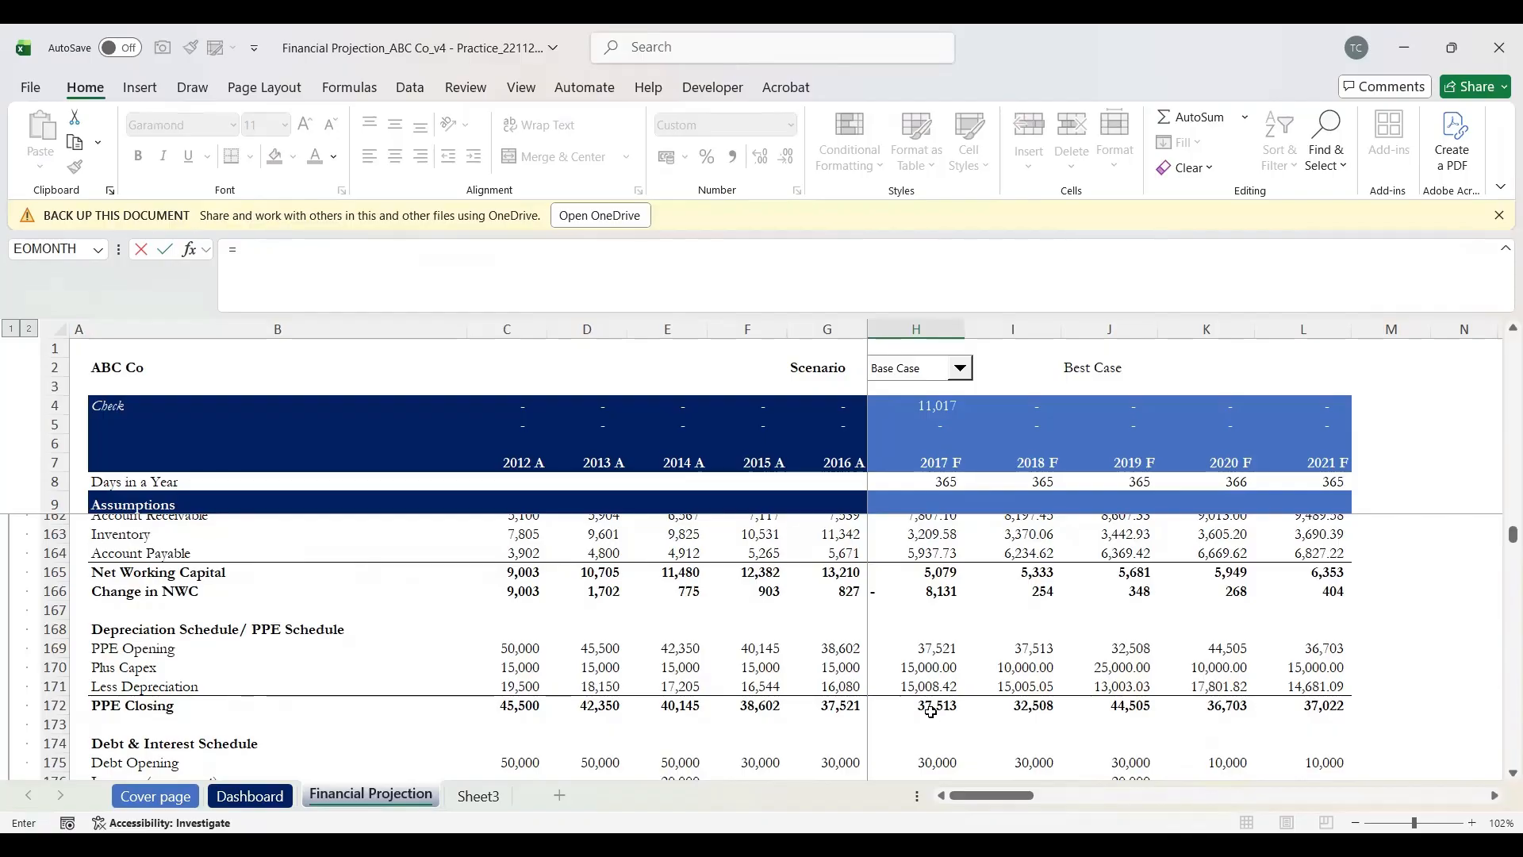
pyautogui.click(935, 705)
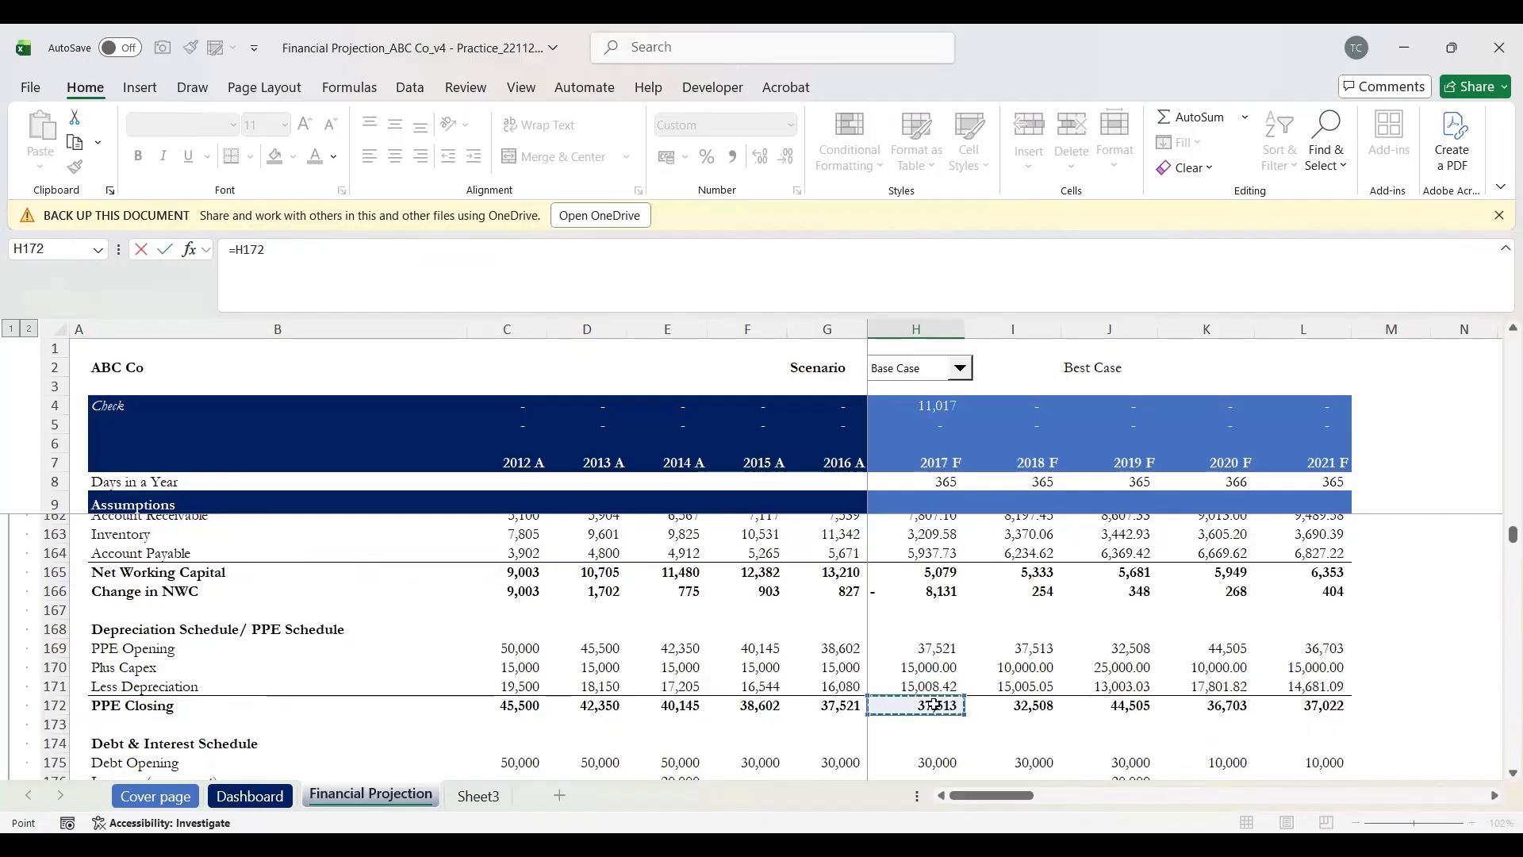
pyautogui.press('Return')
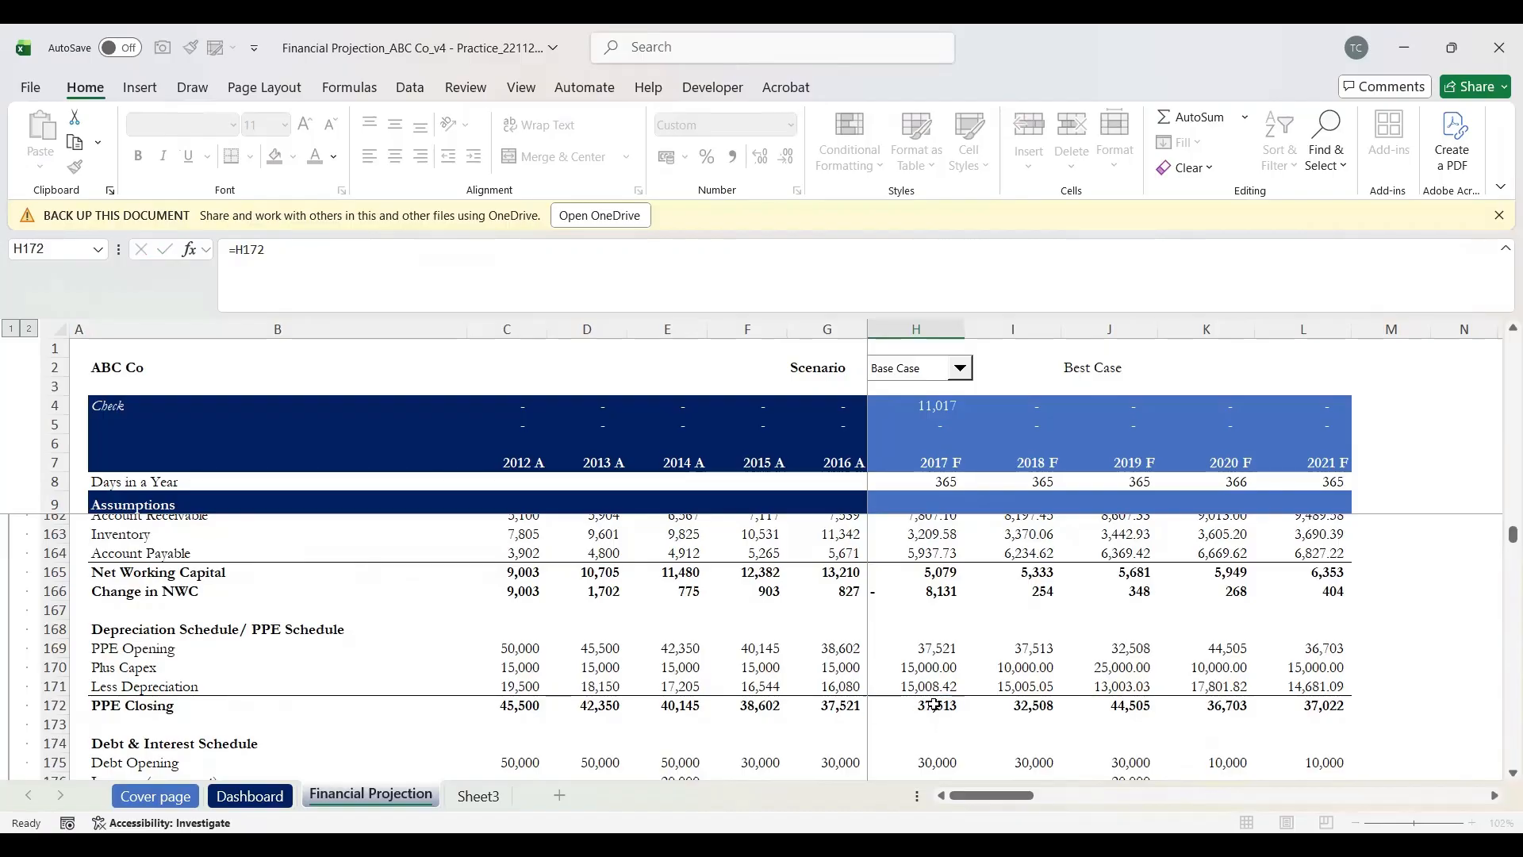
pyautogui.press('Up')
pyautogui.press('Up')
pyautogui.press('Up')
pyautogui.press('Up')
pyautogui.press('Down')
pyautogui.press('Down')
pyautogui.press('Down')
pyautogui.press('Down')
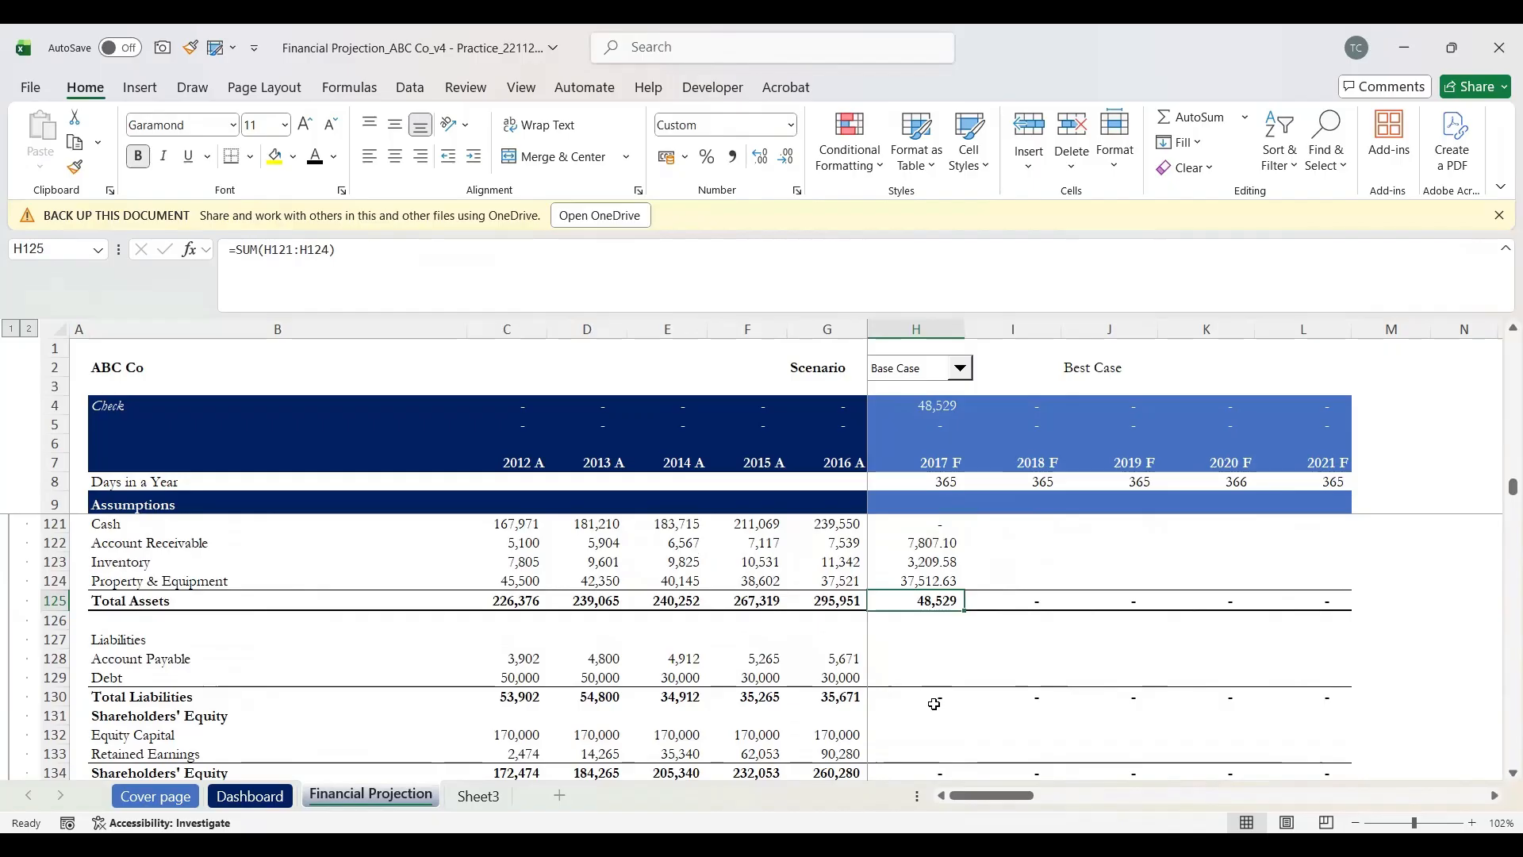
# Step: Verify Total Assets uses =SUM(H121:H124), now totalling 48,529
pyautogui.press('F2')
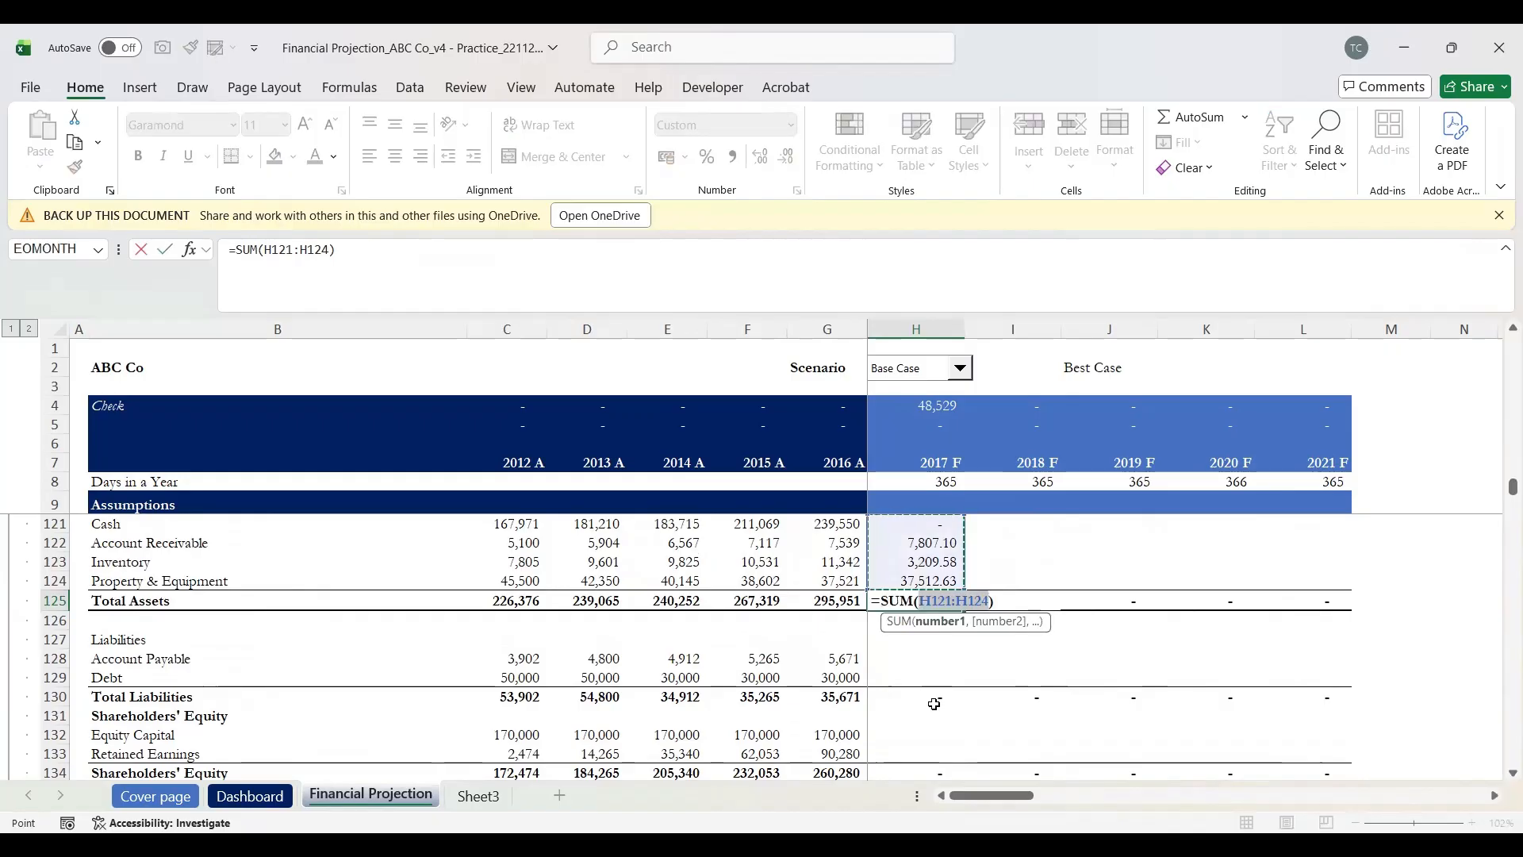
pyautogui.scroll(2, 935, 704)
pyautogui.press('Return')
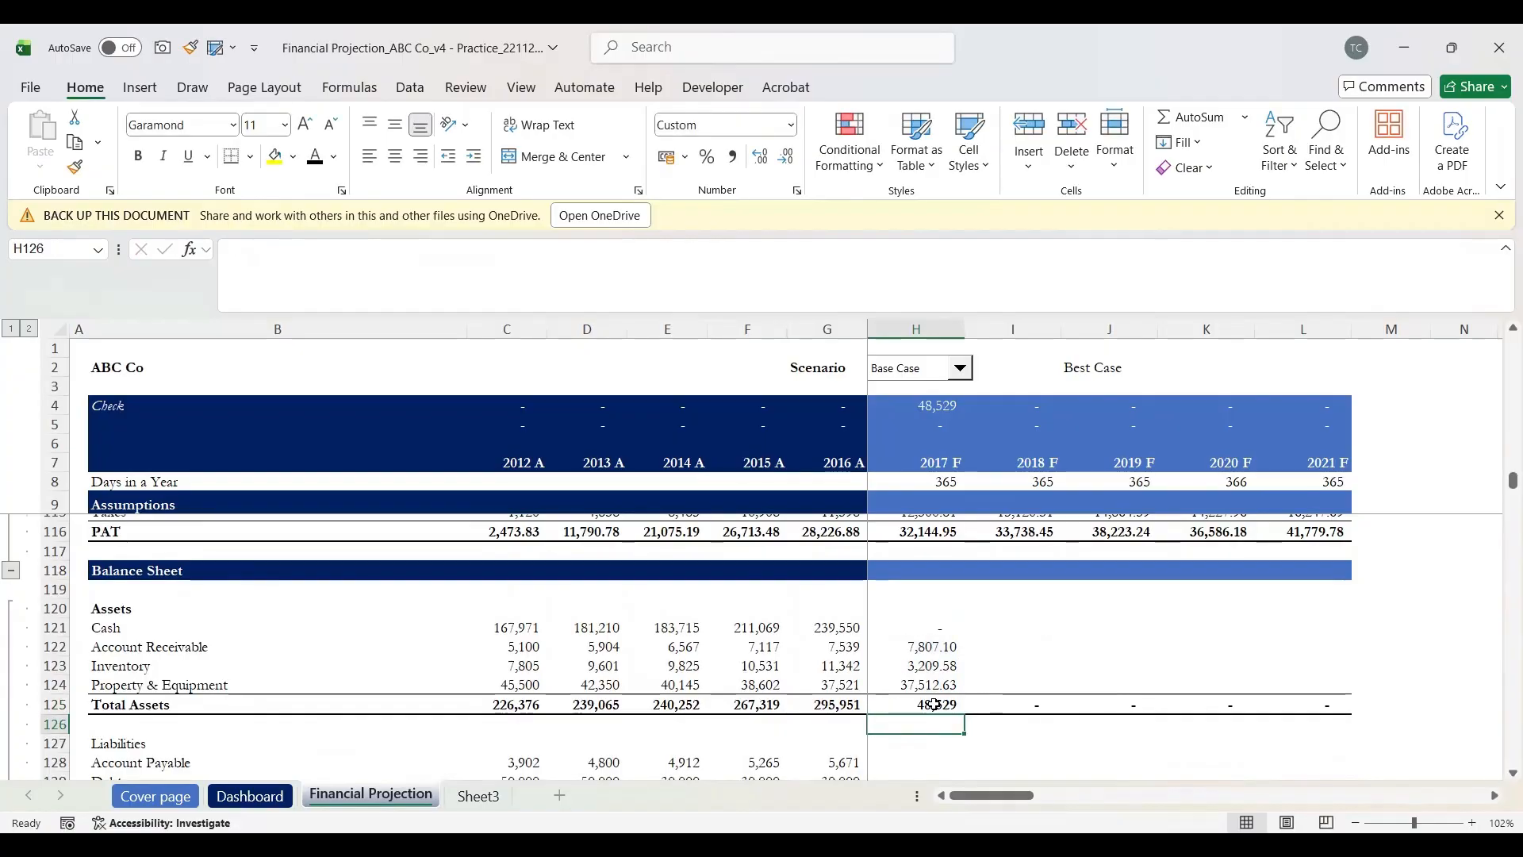
pyautogui.press('Up')
pyautogui.press('Up')
pyautogui.press('Up')
pyautogui.press('Up')
pyautogui.press('Up')
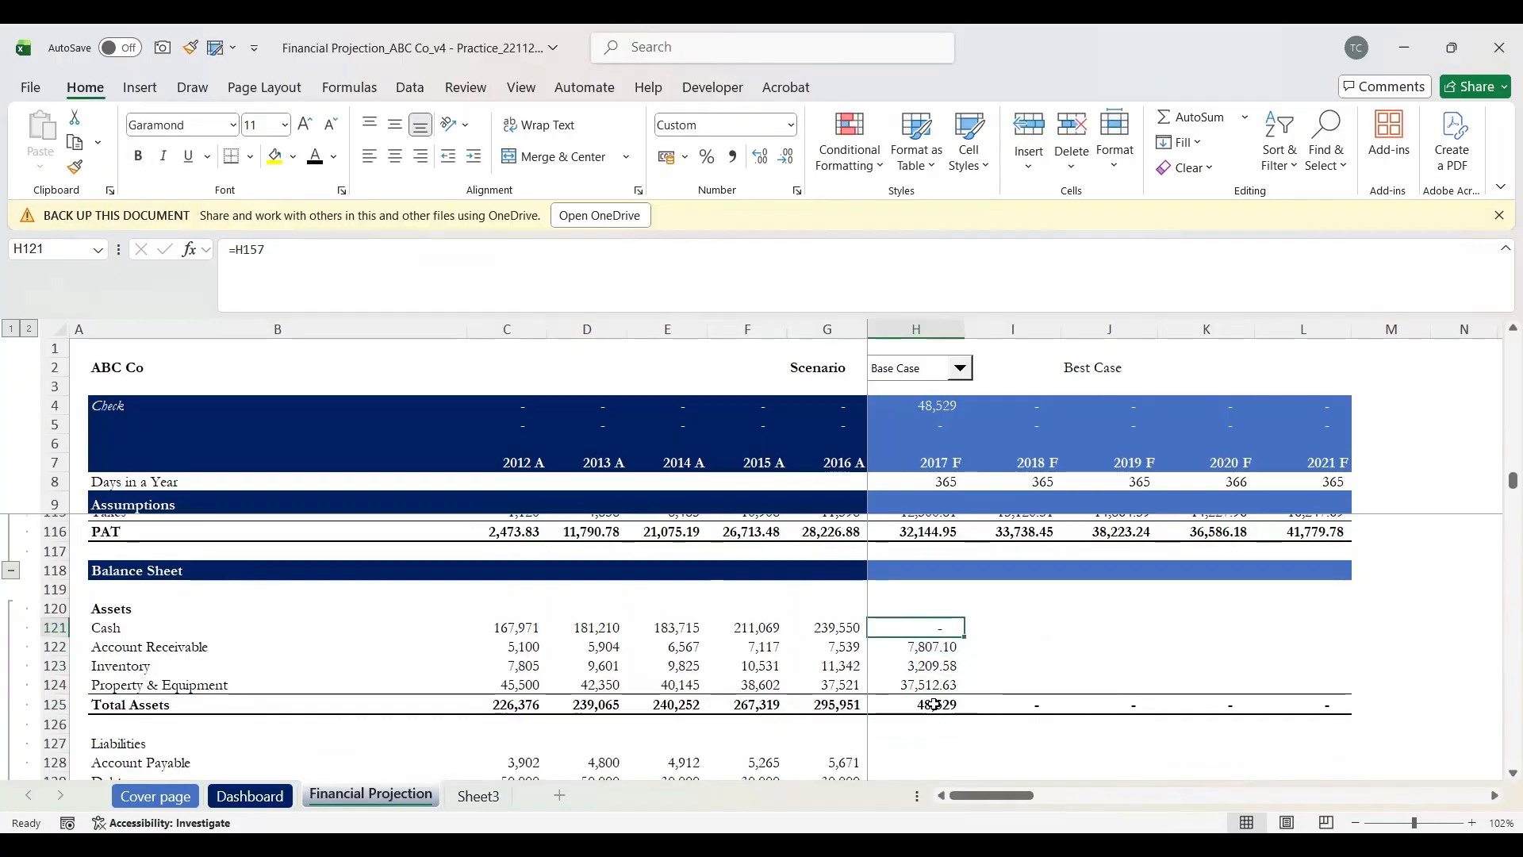
pyautogui.press('Down')
pyautogui.press('Down')
pyautogui.press('Down')
pyautogui.press('Down')
pyautogui.press('Down')
pyautogui.press('Down')
pyautogui.press('Down')
pyautogui.press('Down')
pyautogui.press('Down')
pyautogui.press('Down')
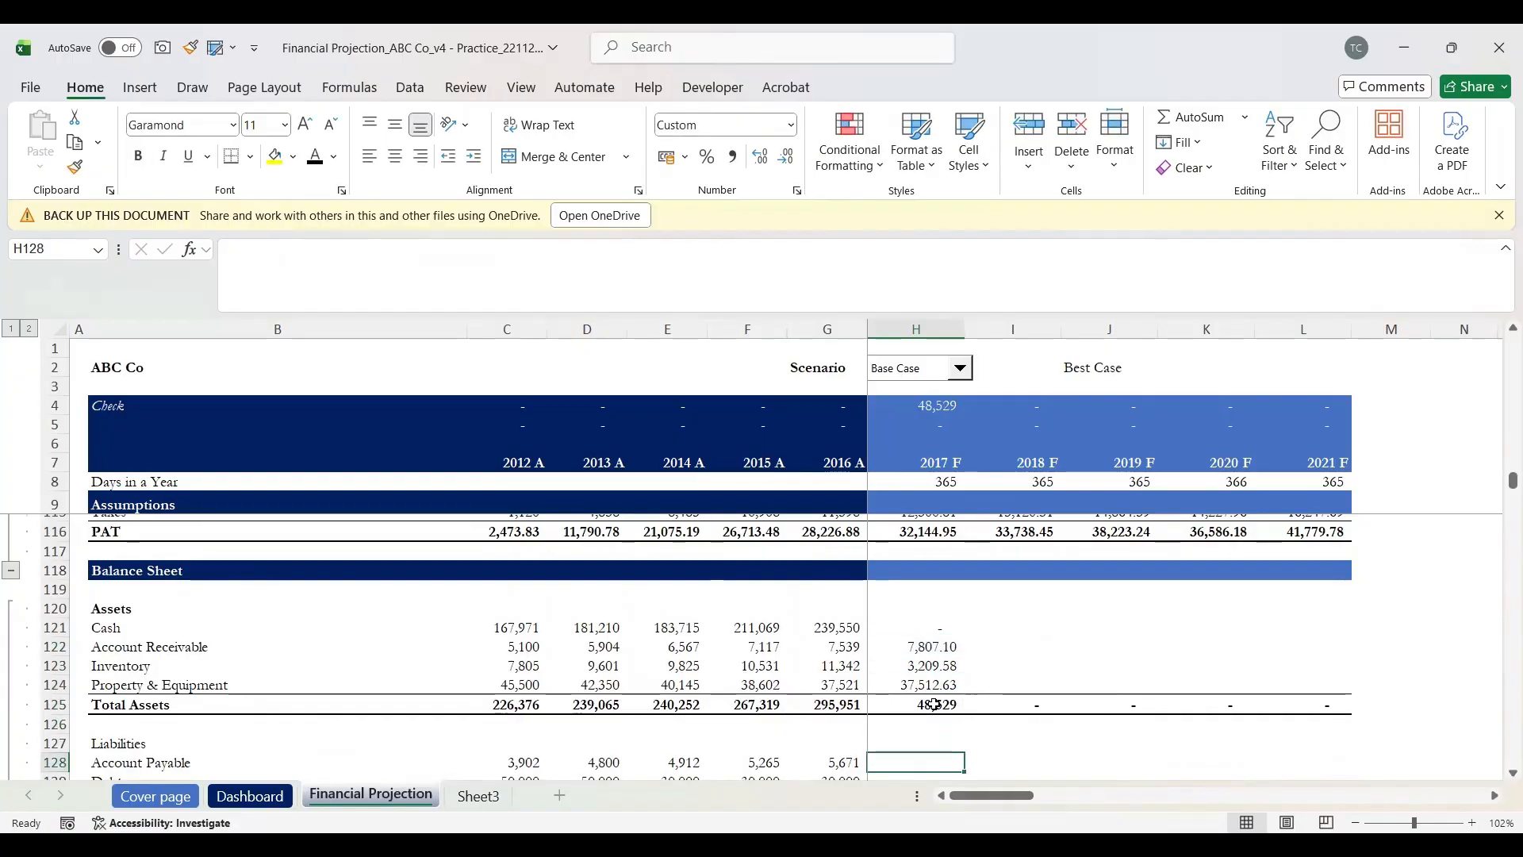
# Step: Link 2017 F Account Payable on the balance sheet to the working capital schedule's payable value
pyautogui.click(934, 705)
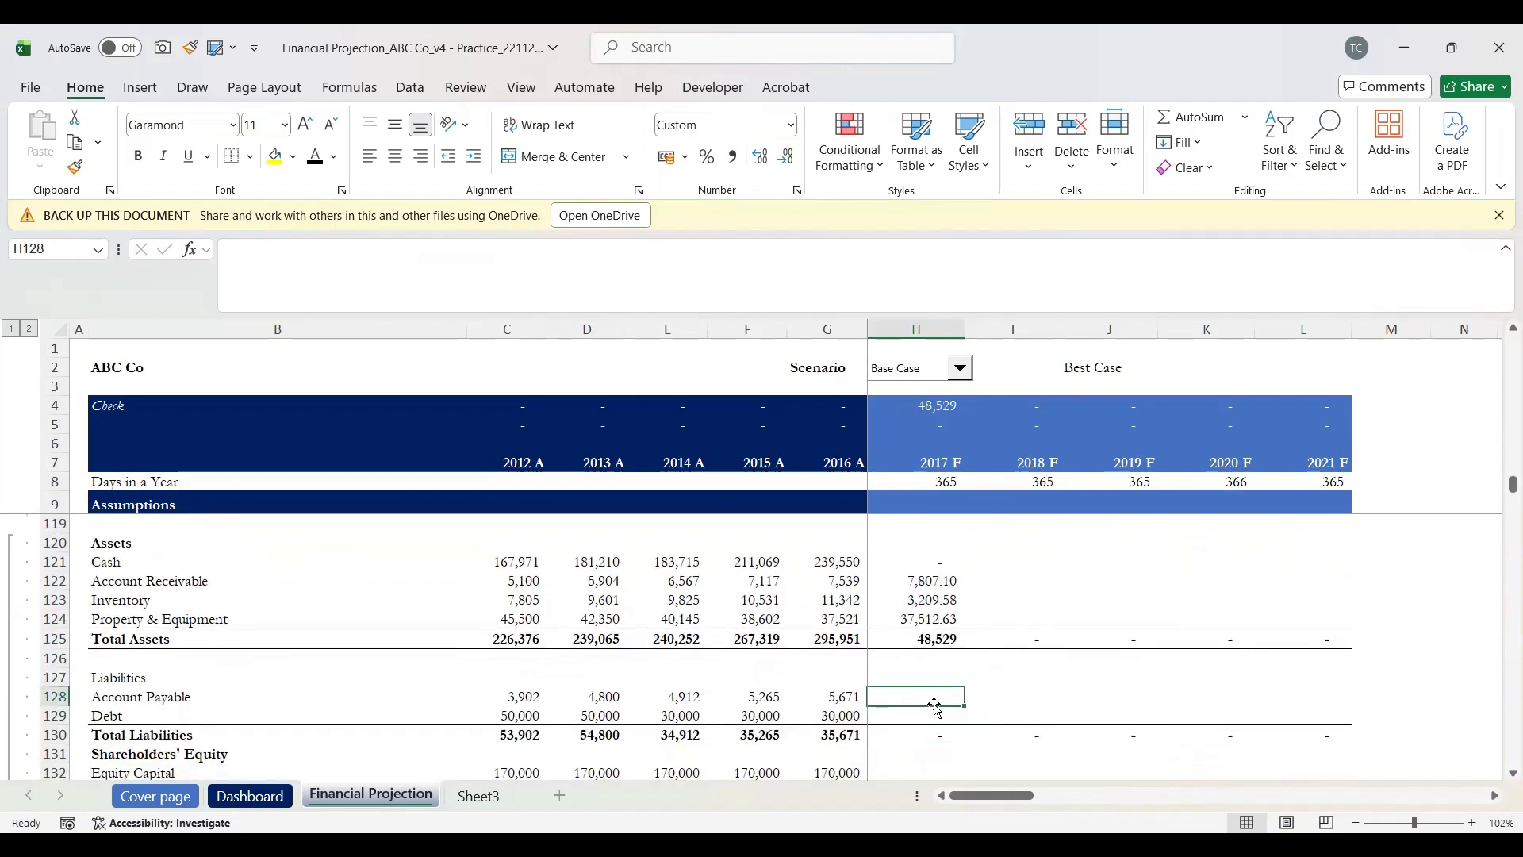
pyautogui.write('=')
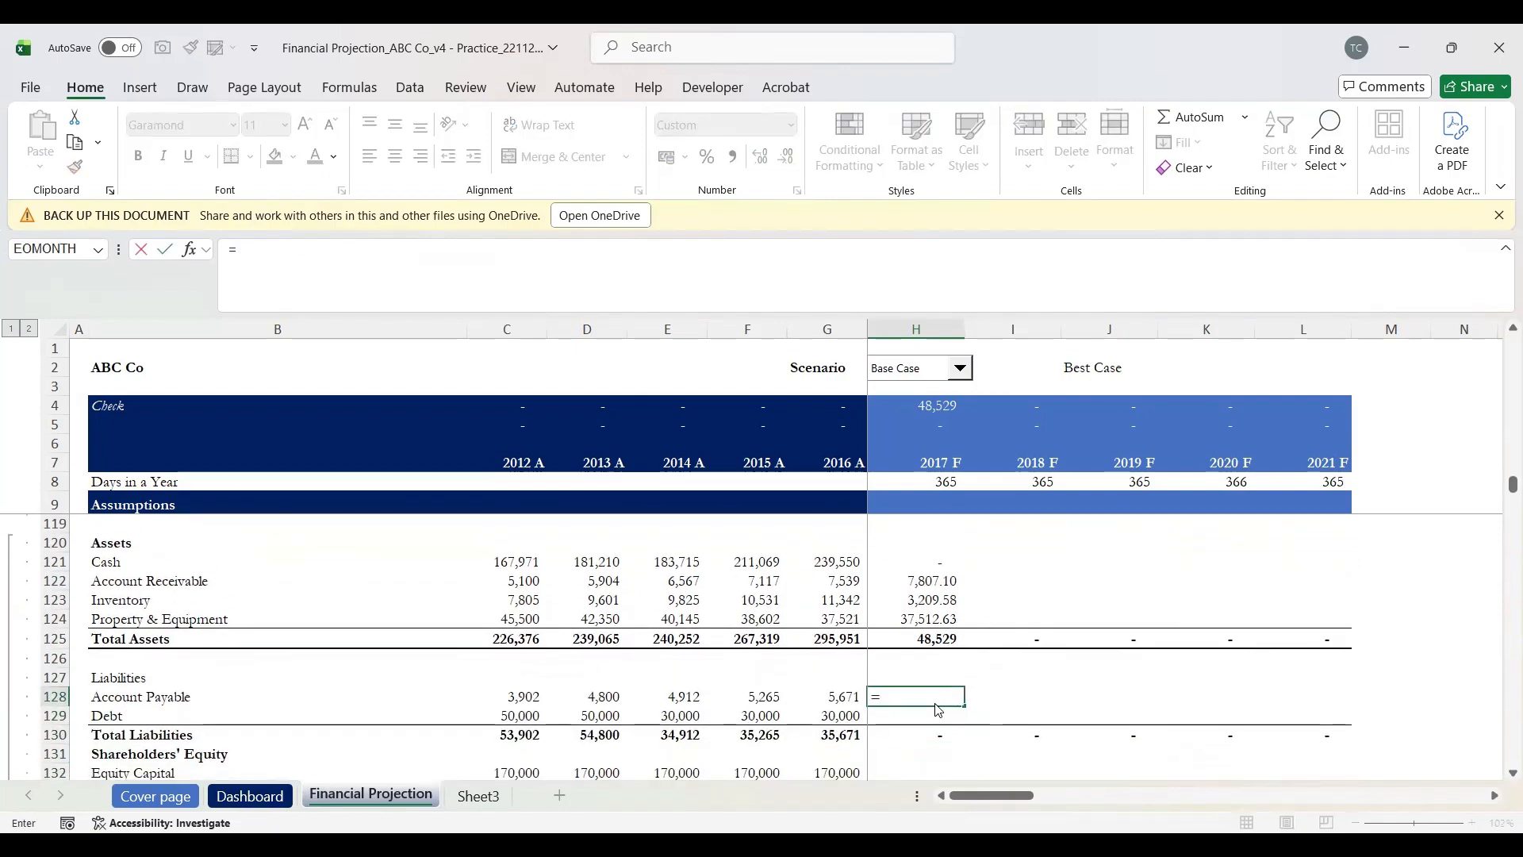
pyautogui.scroll(-8, 936, 706)
pyautogui.scroll(-4, 934, 704)
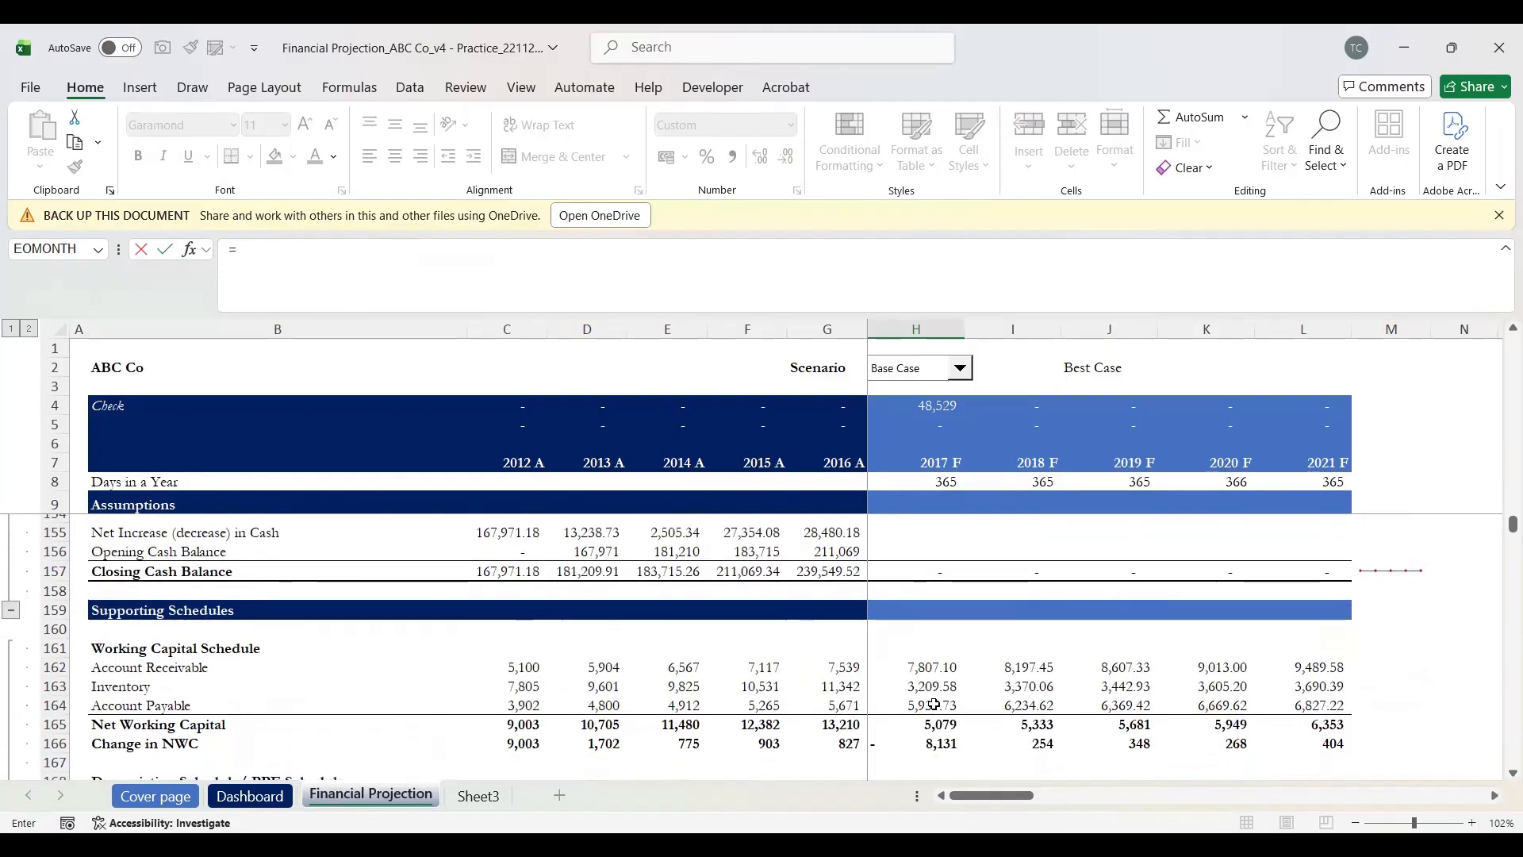
pyautogui.click(936, 709)
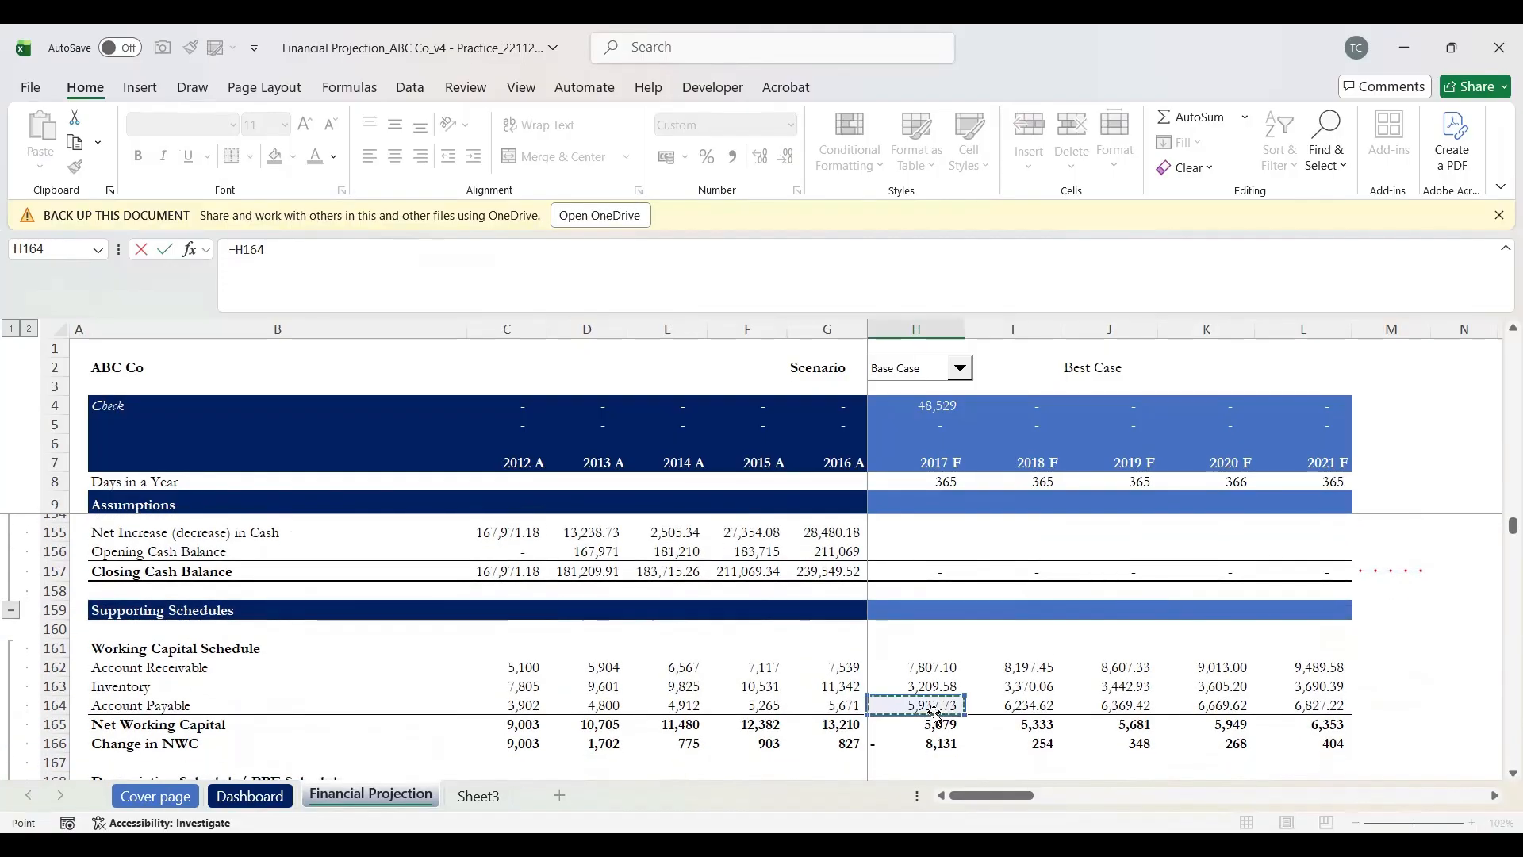
pyautogui.press('Return')
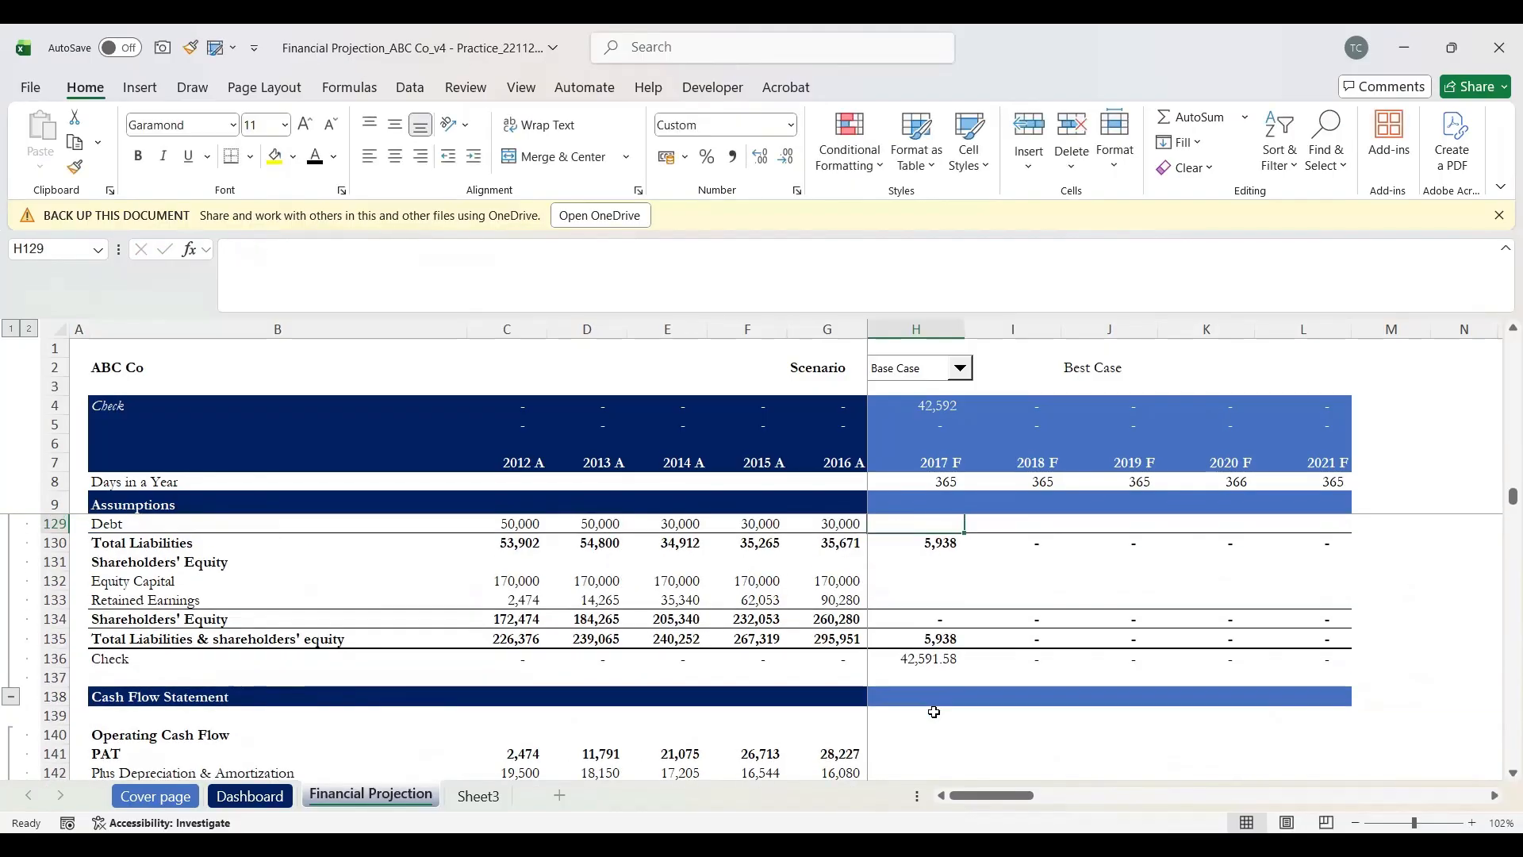
pyautogui.scroll(1, 934, 712)
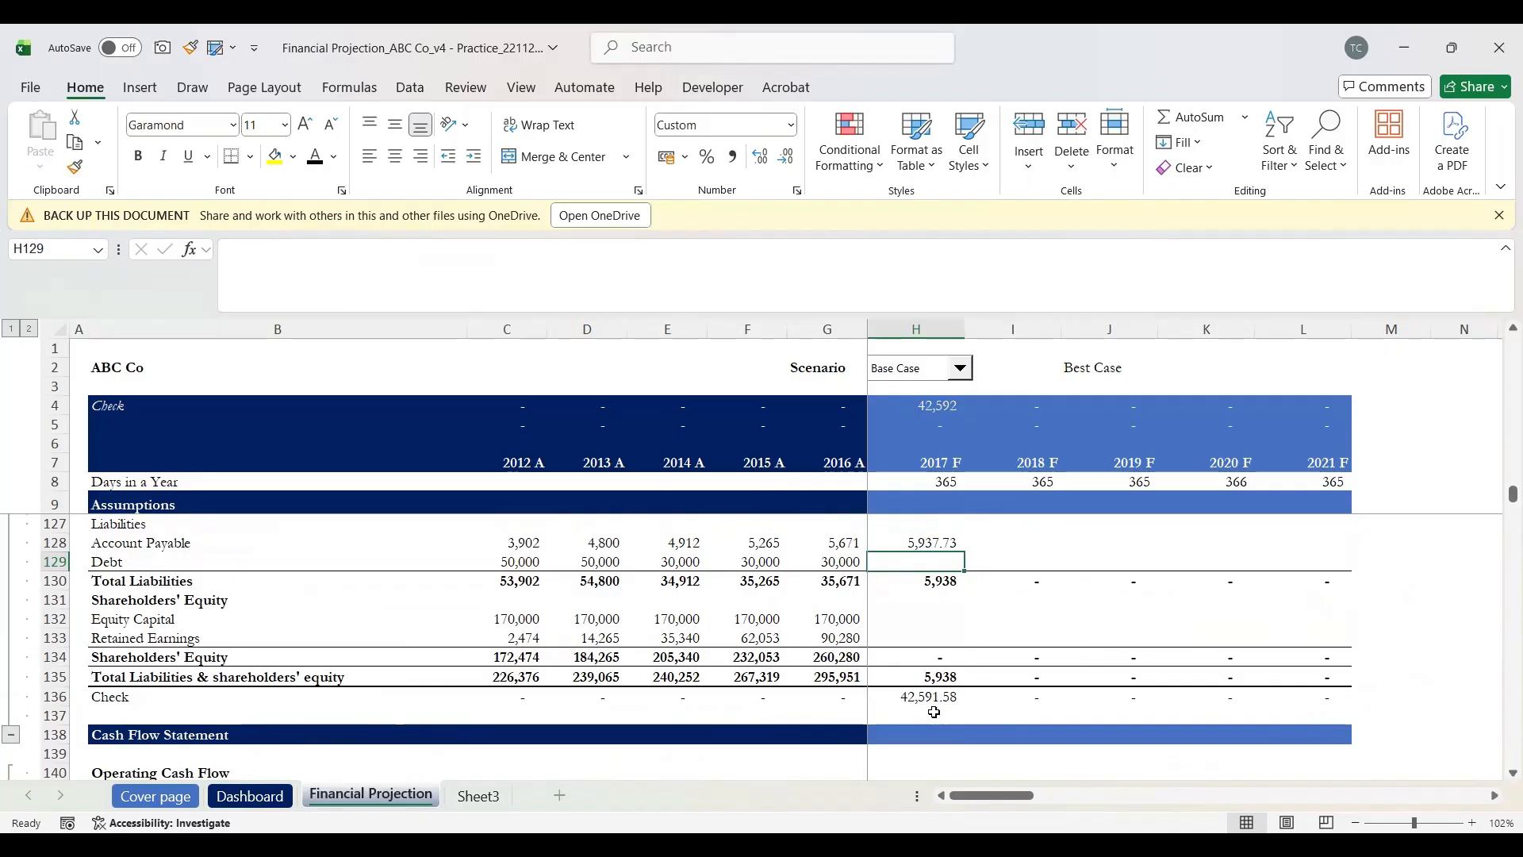
# Step: Link 2017 F Debt in H129 to the debt closing value with =H177, giving 30,000
pyautogui.write('=')
pyautogui.scroll(-5, 934, 712)
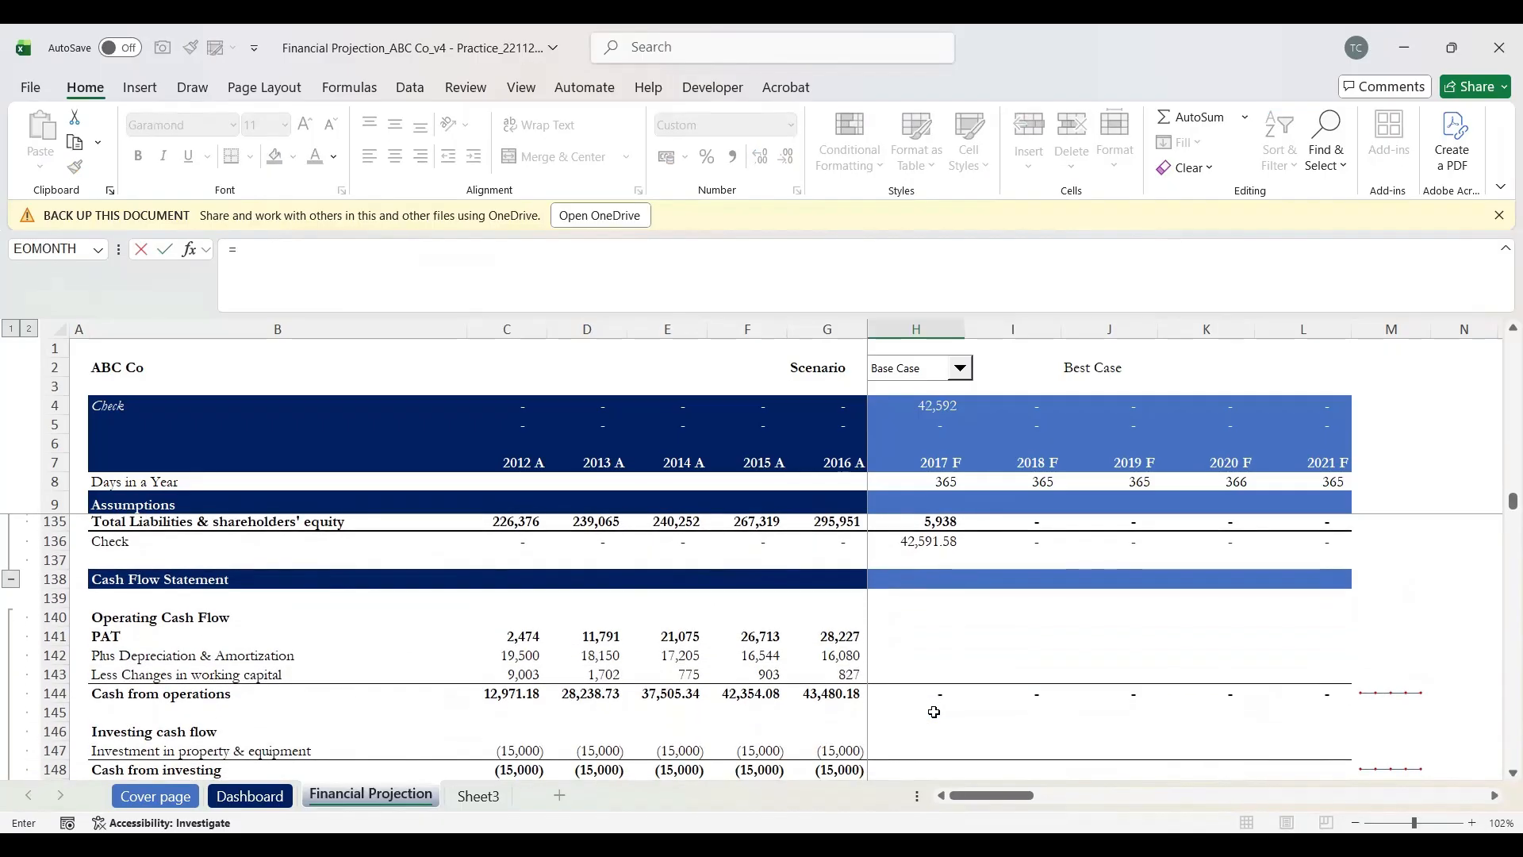
pyautogui.scroll(-7, 934, 711)
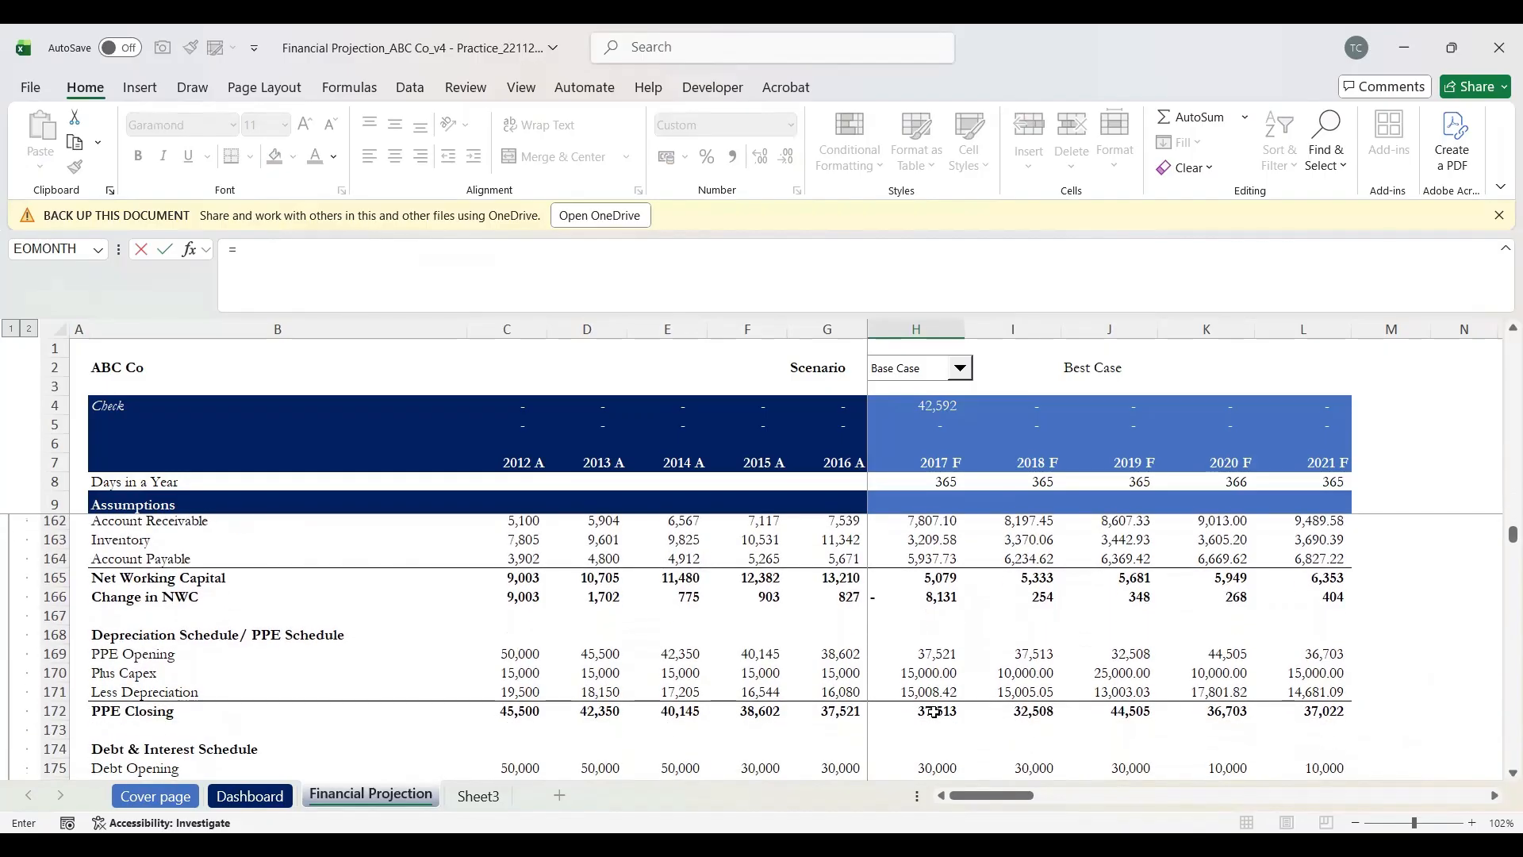
pyautogui.scroll(-1, 934, 711)
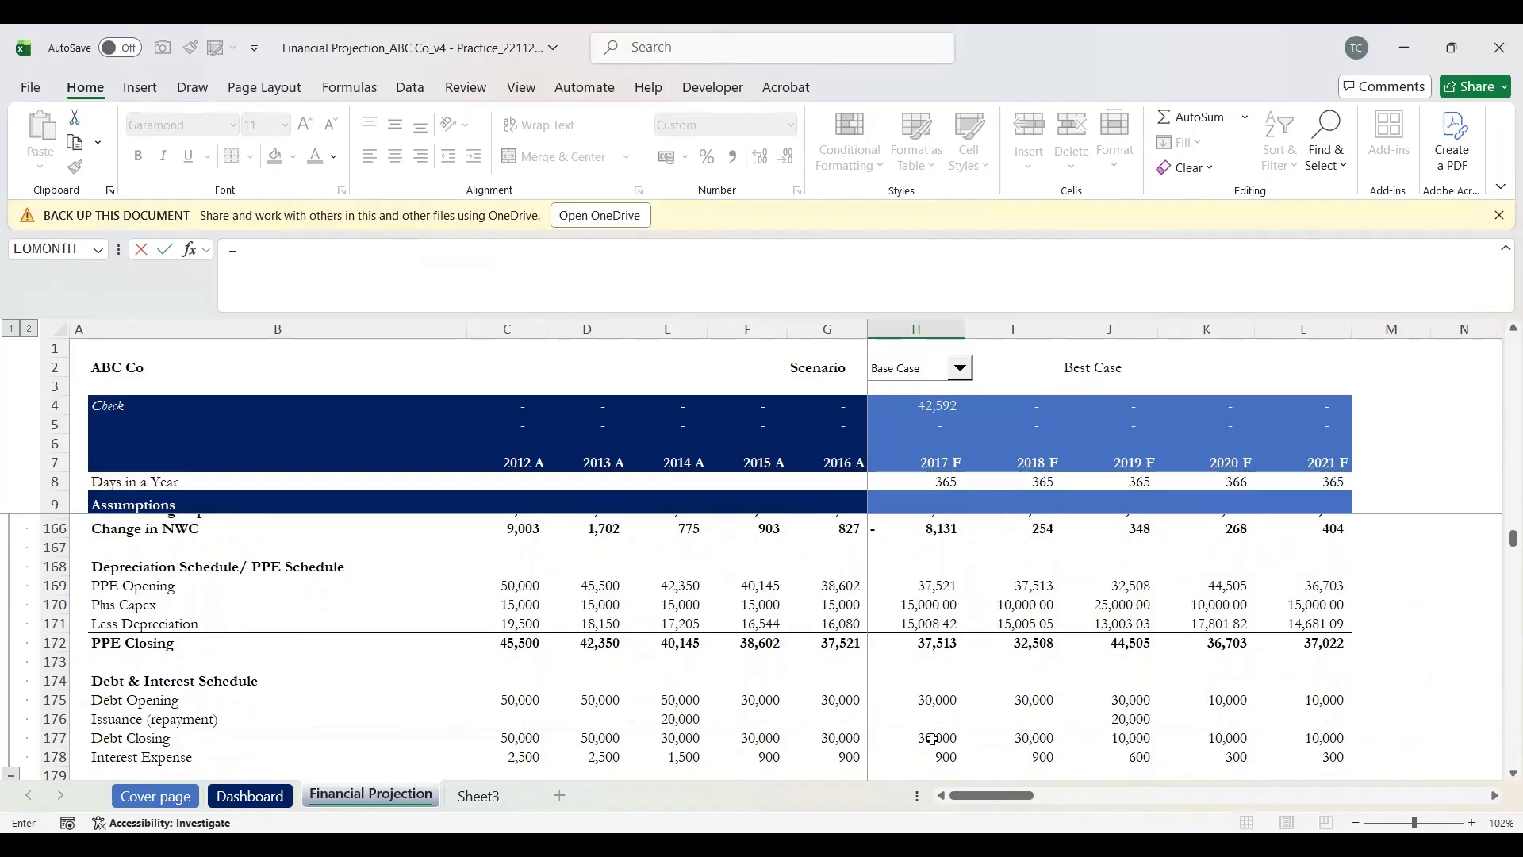
pyautogui.click(933, 739)
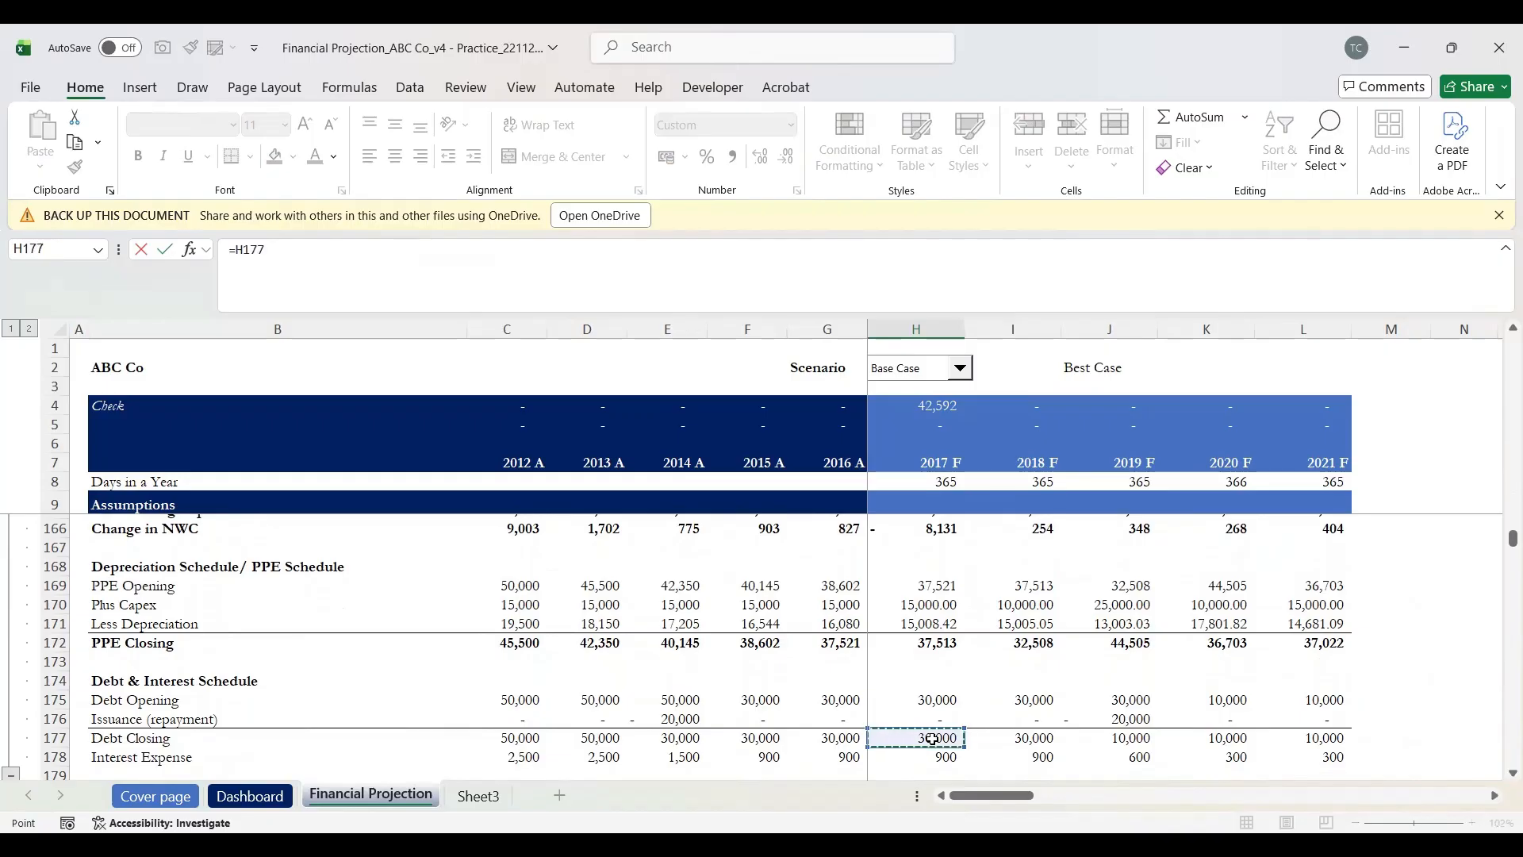
pyautogui.press('Return')
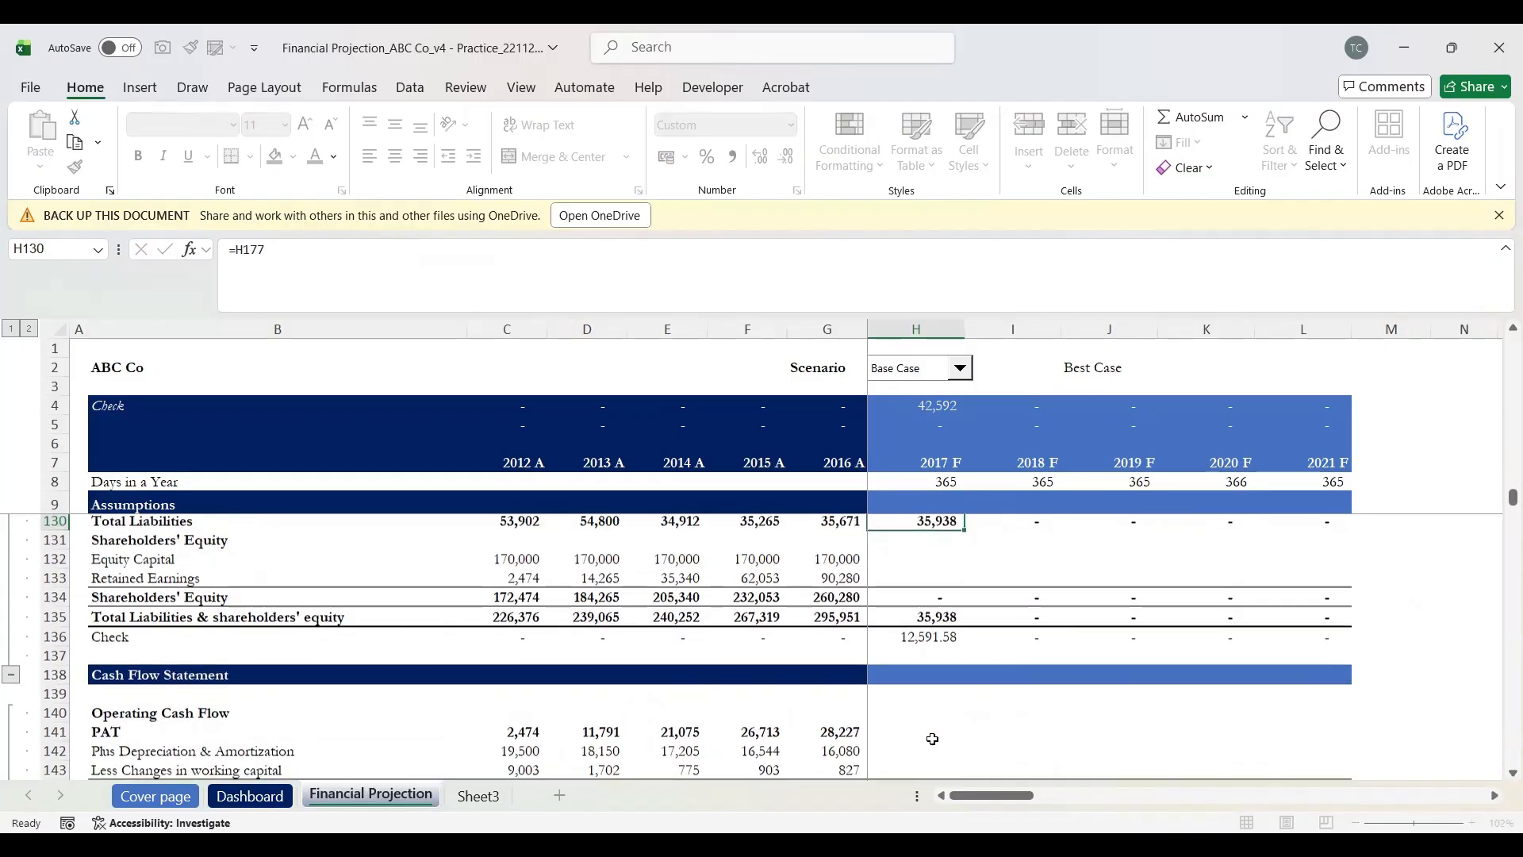
# Step: Confirm Total Liabilities as =SUM(H128:H129), totalling 35,938
pyautogui.press('Up')
pyautogui.press('Up')
pyautogui.press('Down')
pyautogui.press('Down')
pyautogui.press('Down')
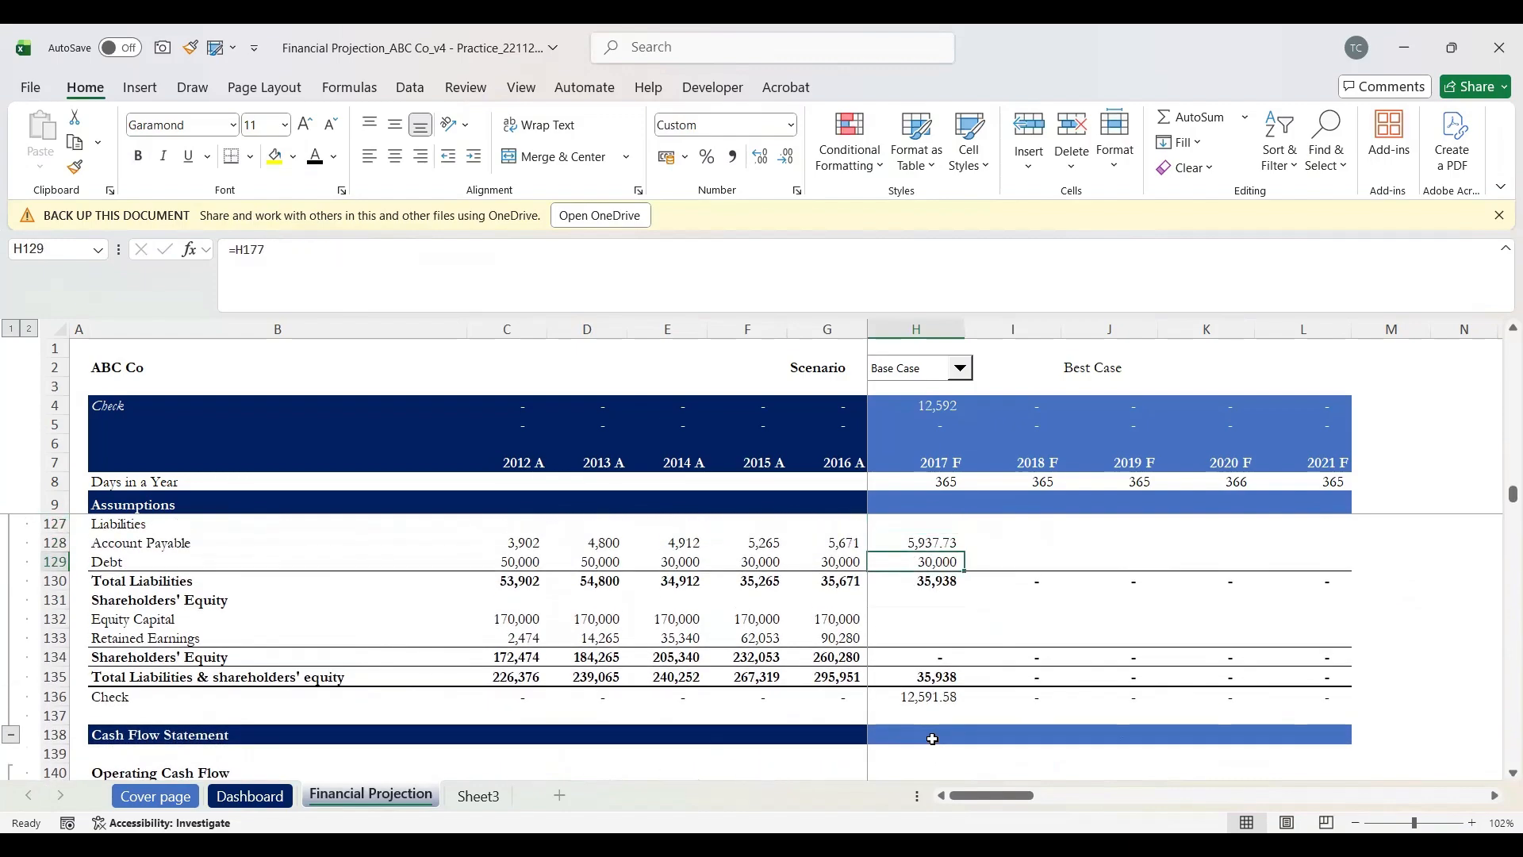
pyautogui.scroll(1, 933, 739)
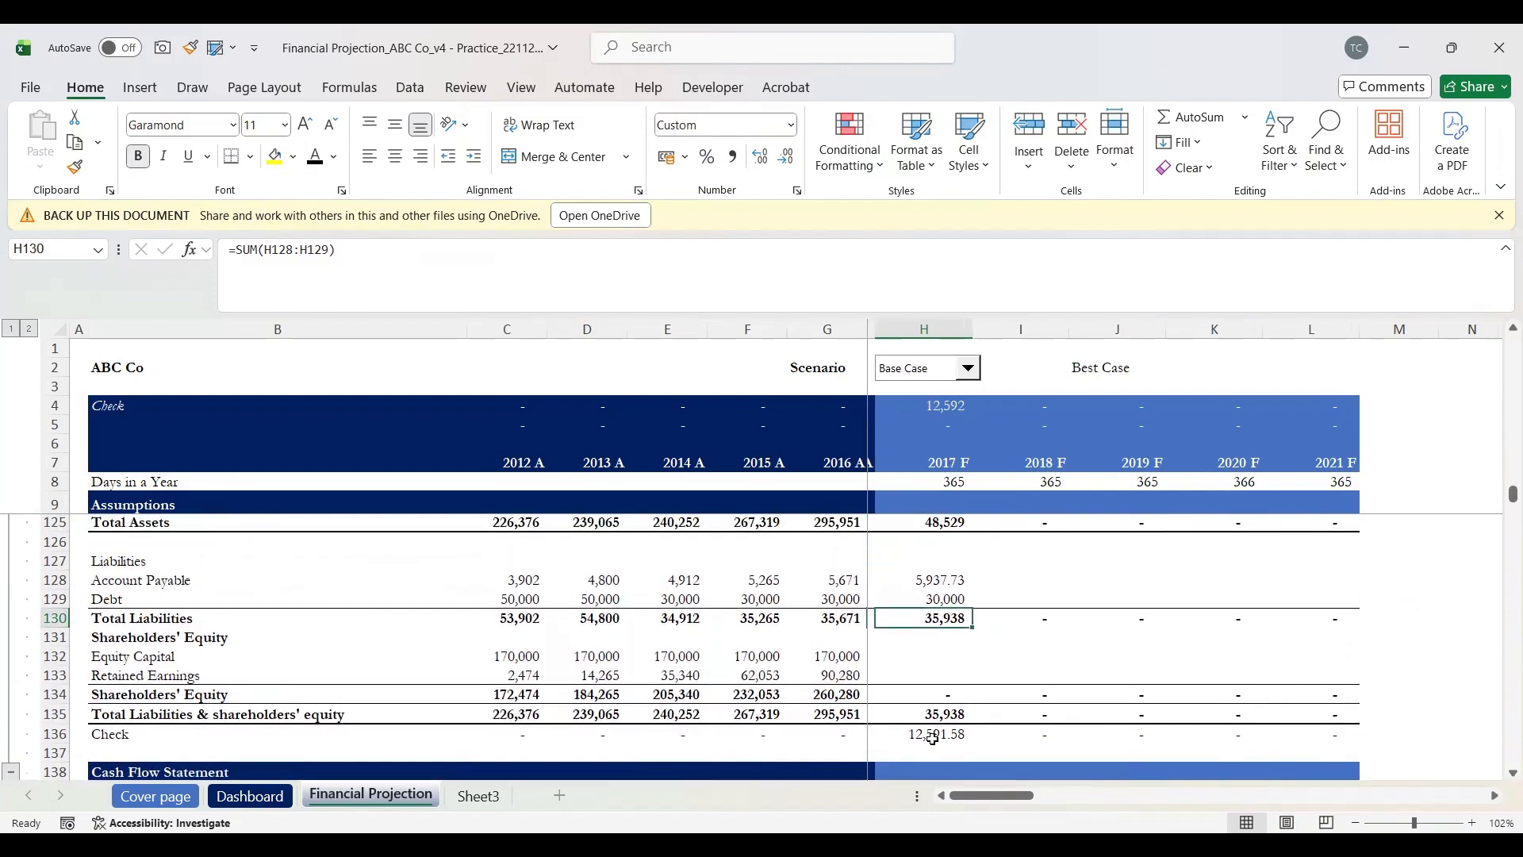
pyautogui.press('F2')
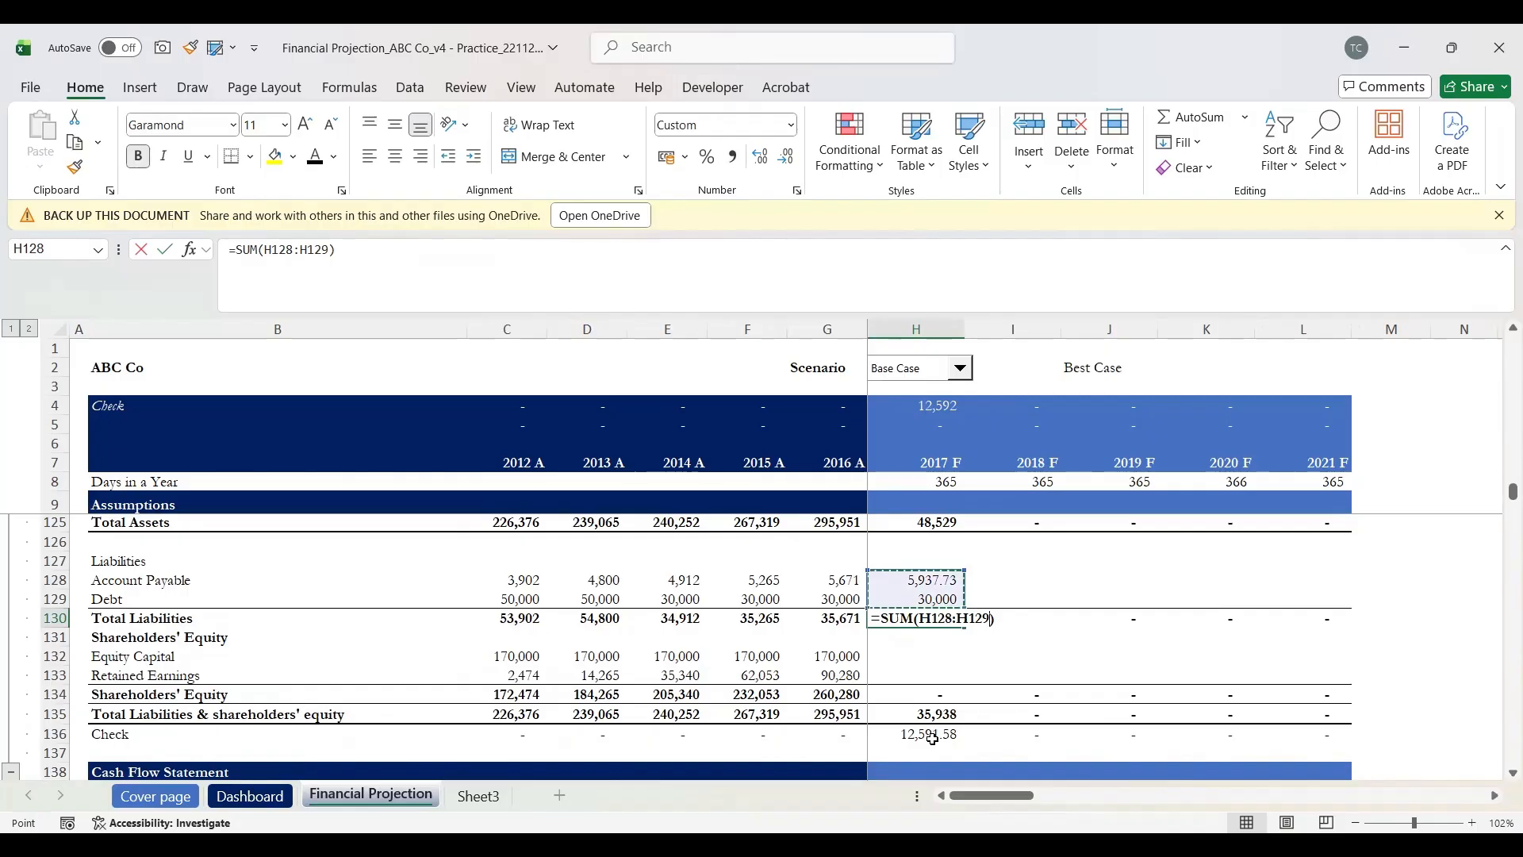
pyautogui.press('Return')
pyautogui.press('Down')
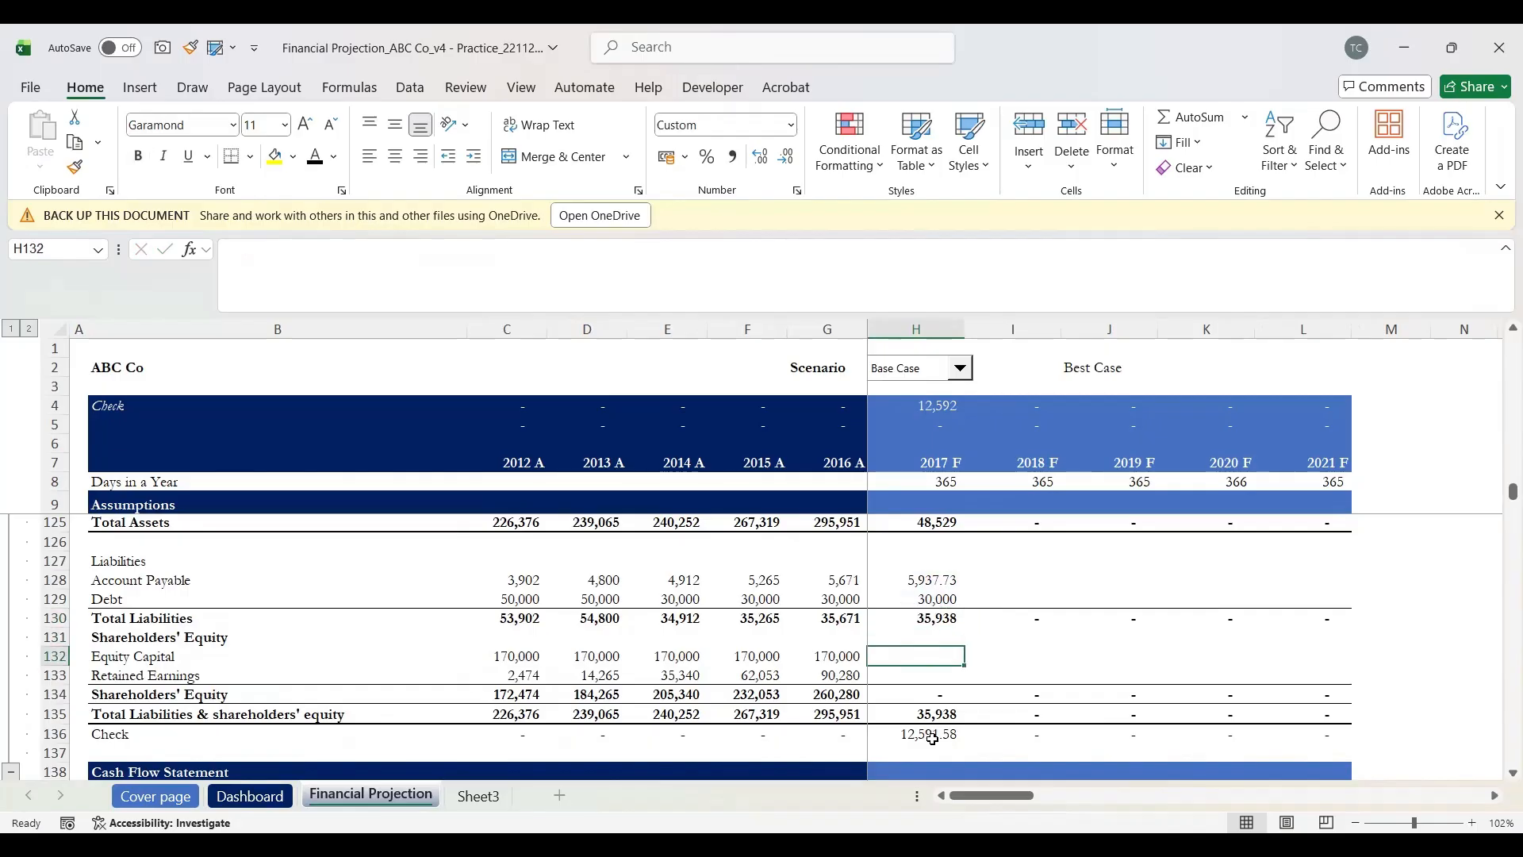
# Step: Link 2017 F Equity Capital in H132 to the Equity Issued value with =H95
pyautogui.hotkey('shift', 'space')
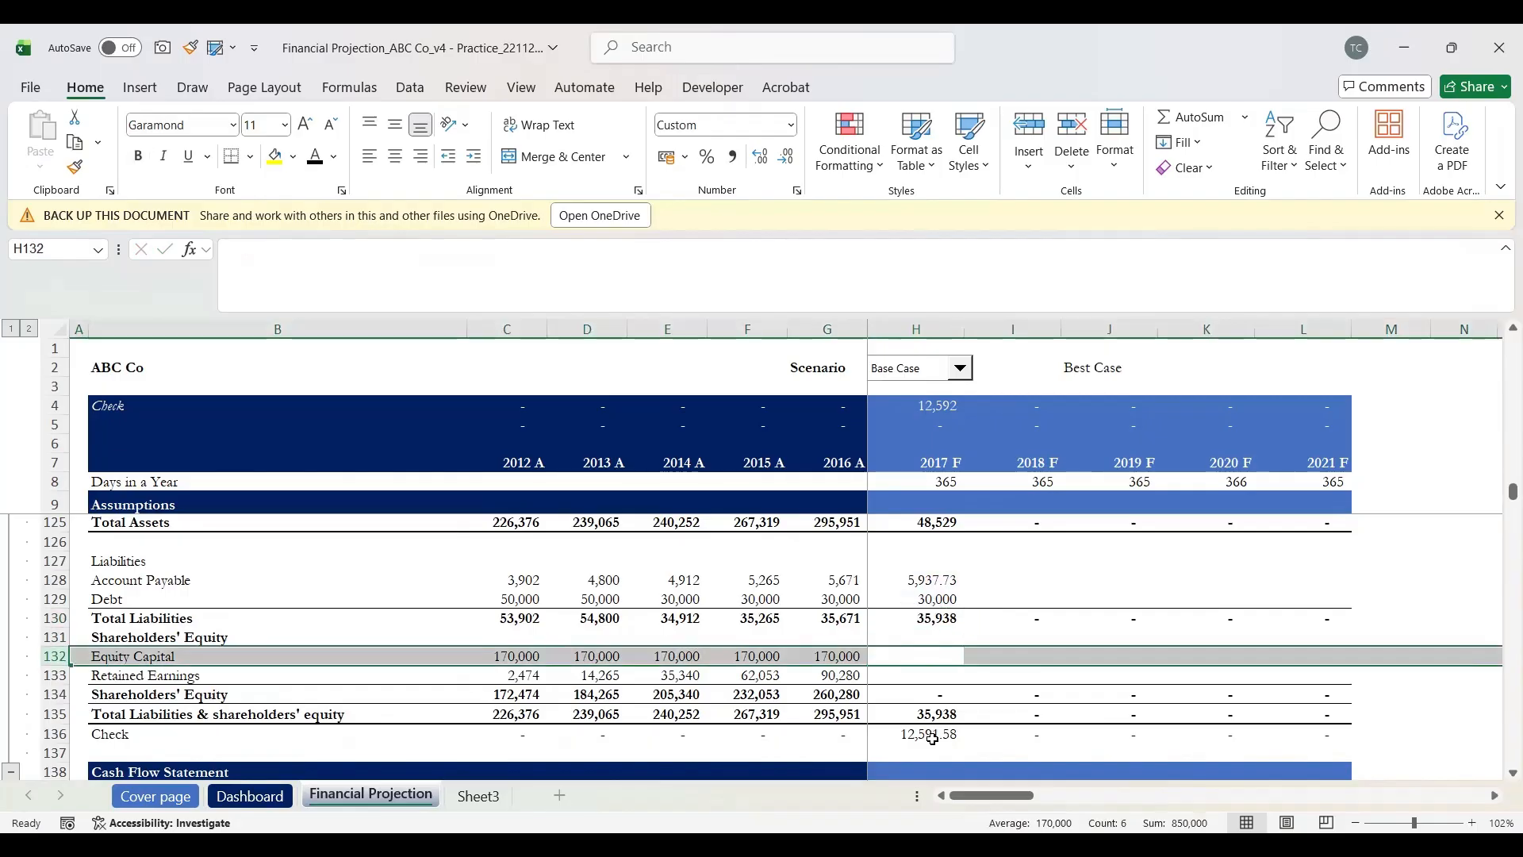
pyautogui.press('Down')
pyautogui.press('Up')
pyautogui.press('Down')
pyautogui.press('Down')
pyautogui.press('Up')
pyautogui.press('Up')
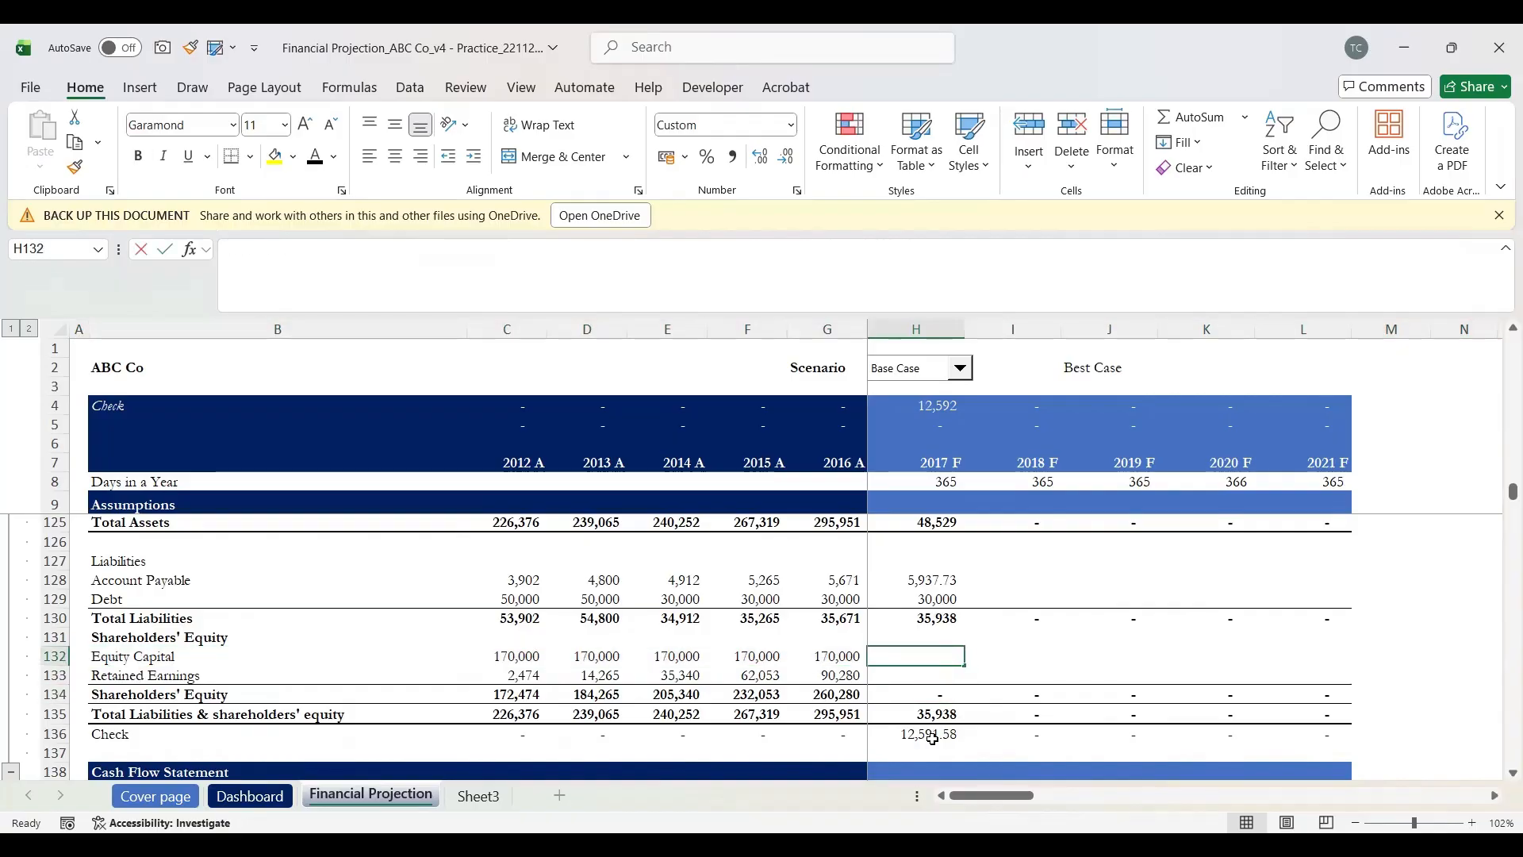
pyautogui.write('=')
pyautogui.scroll(13, 933, 739)
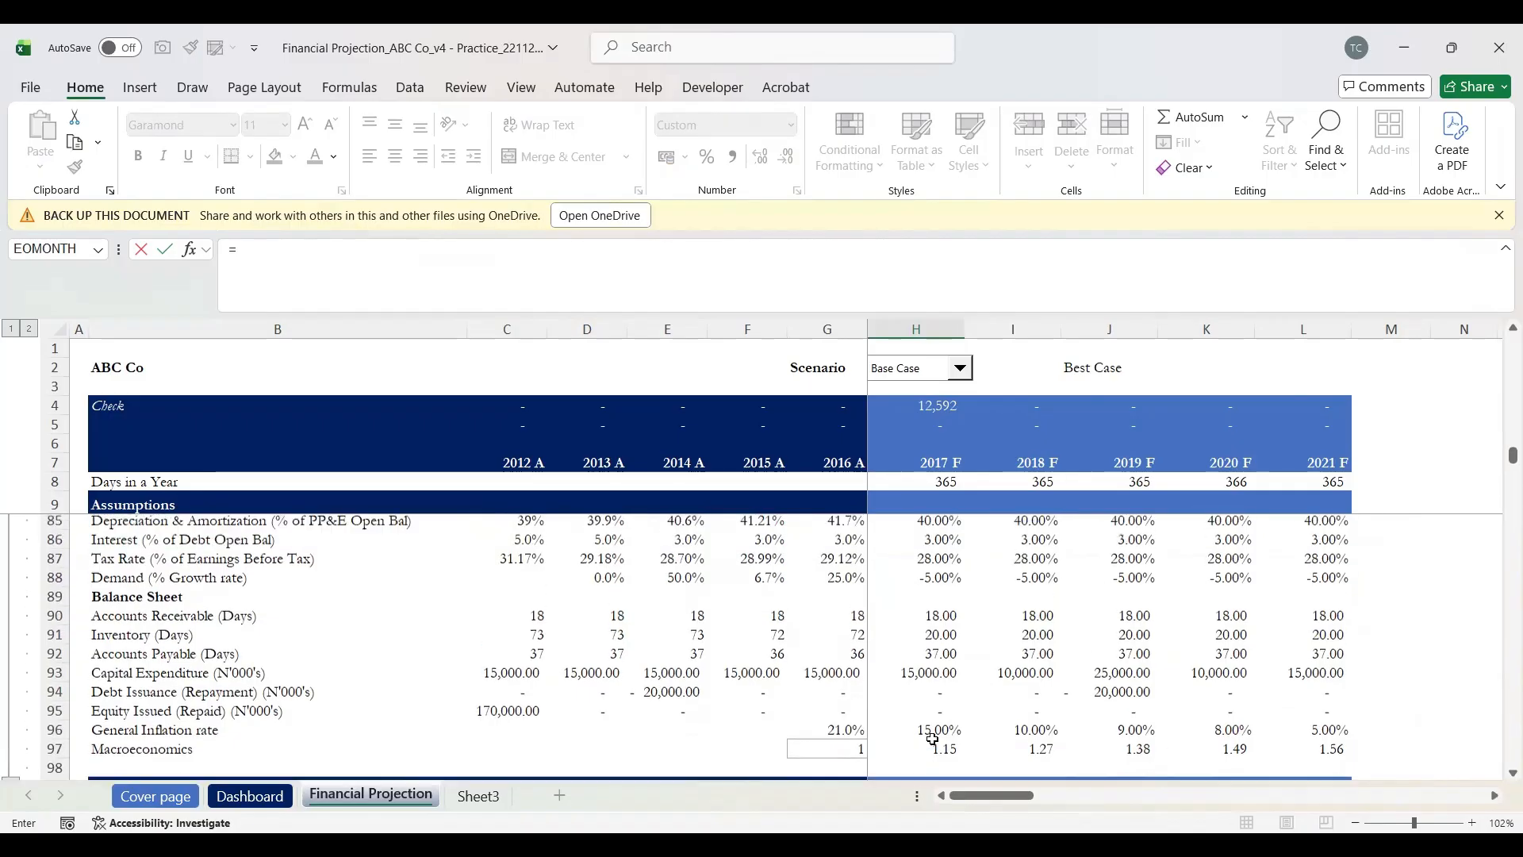
pyautogui.scroll(1, 933, 739)
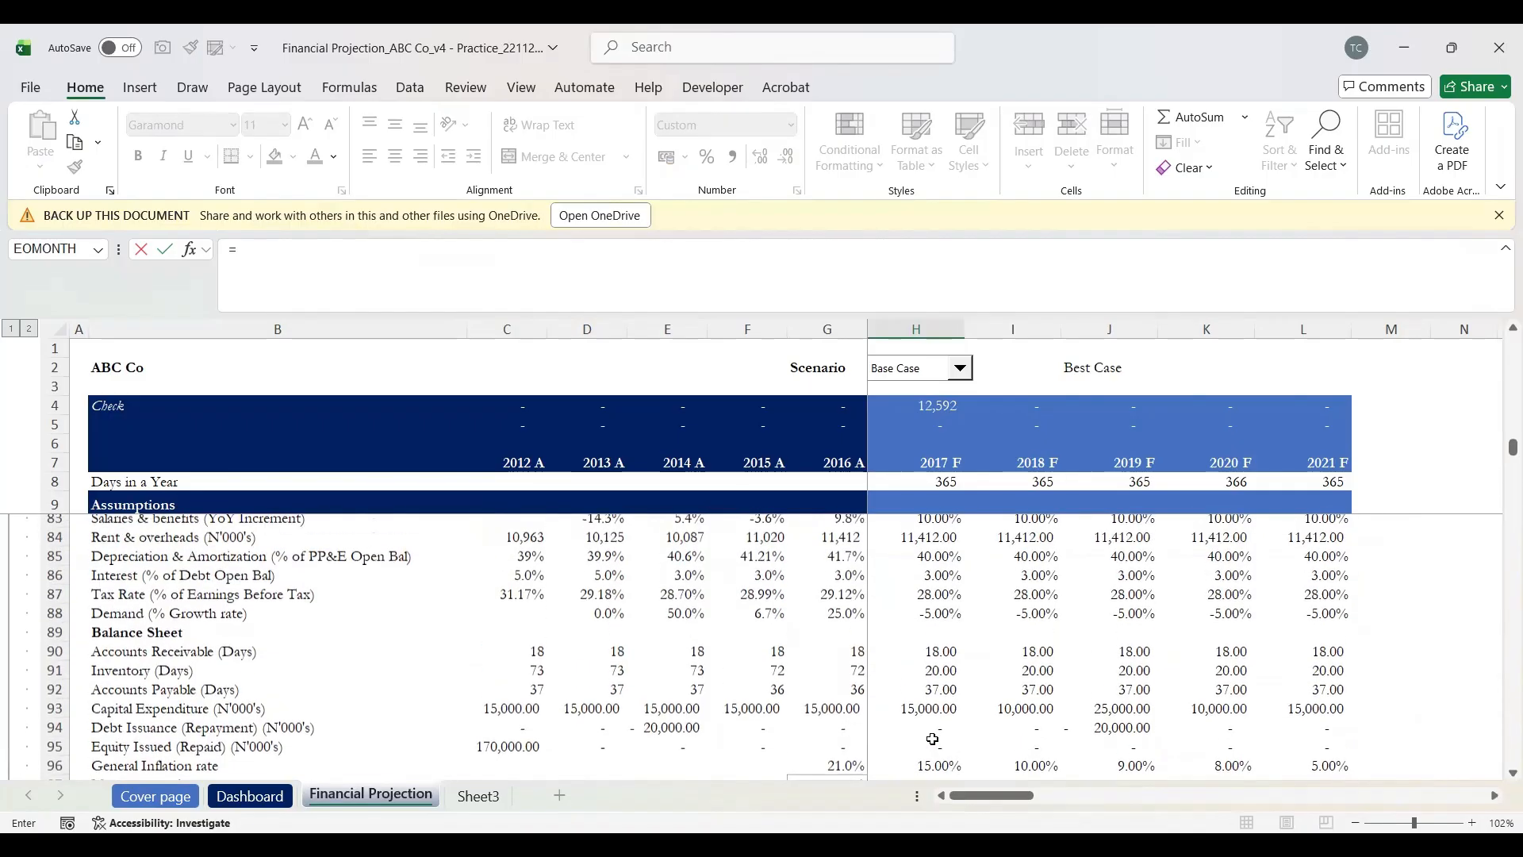
pyautogui.click(143, 749)
pyautogui.press('Right')
pyautogui.press('Right')
pyautogui.press('Right')
pyautogui.press('Right')
pyautogui.press('Right')
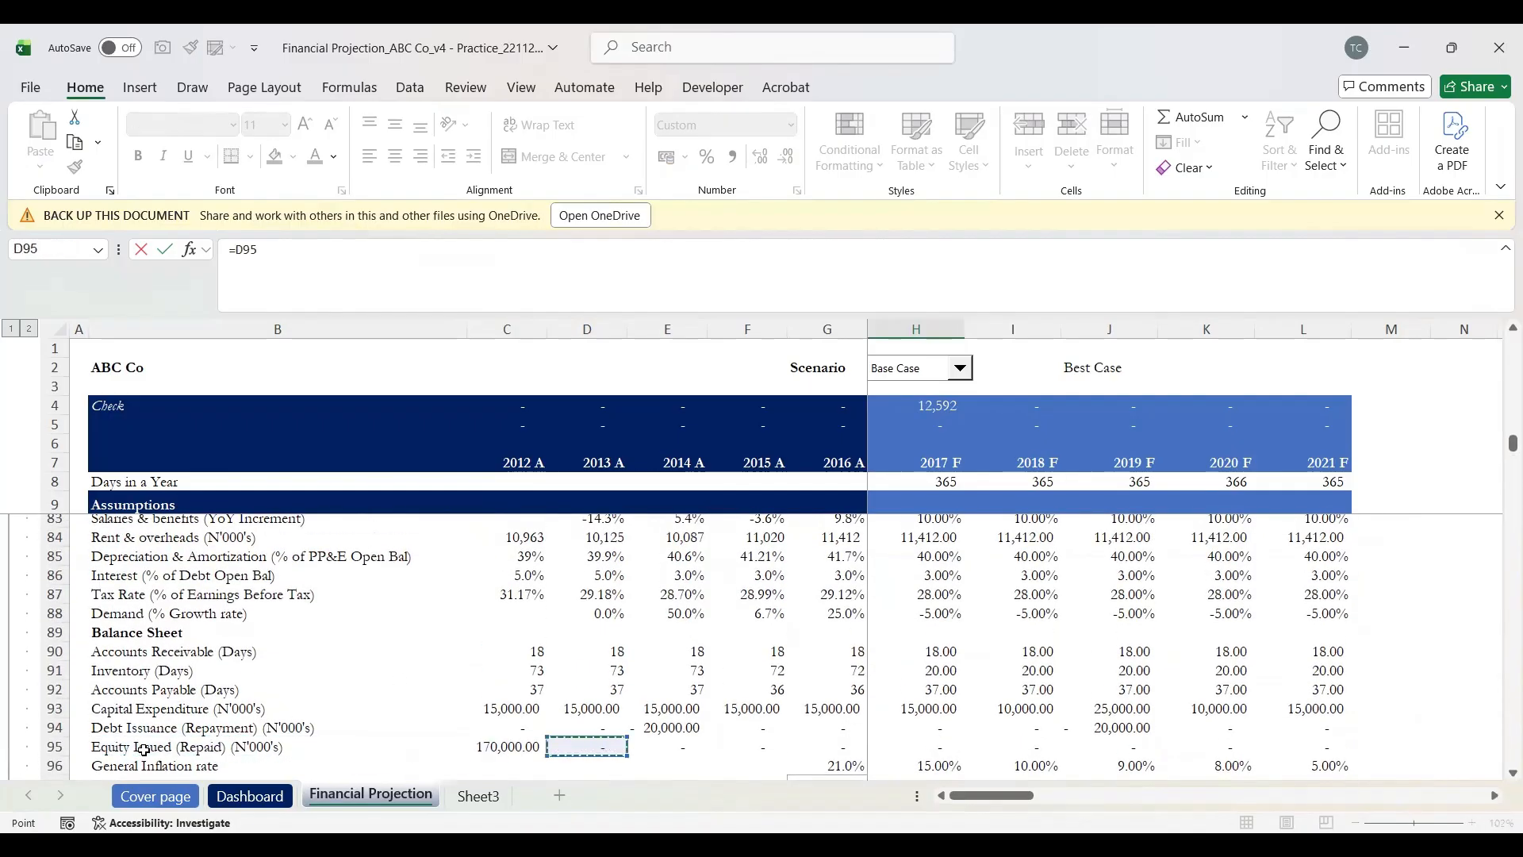
pyautogui.press('Right')
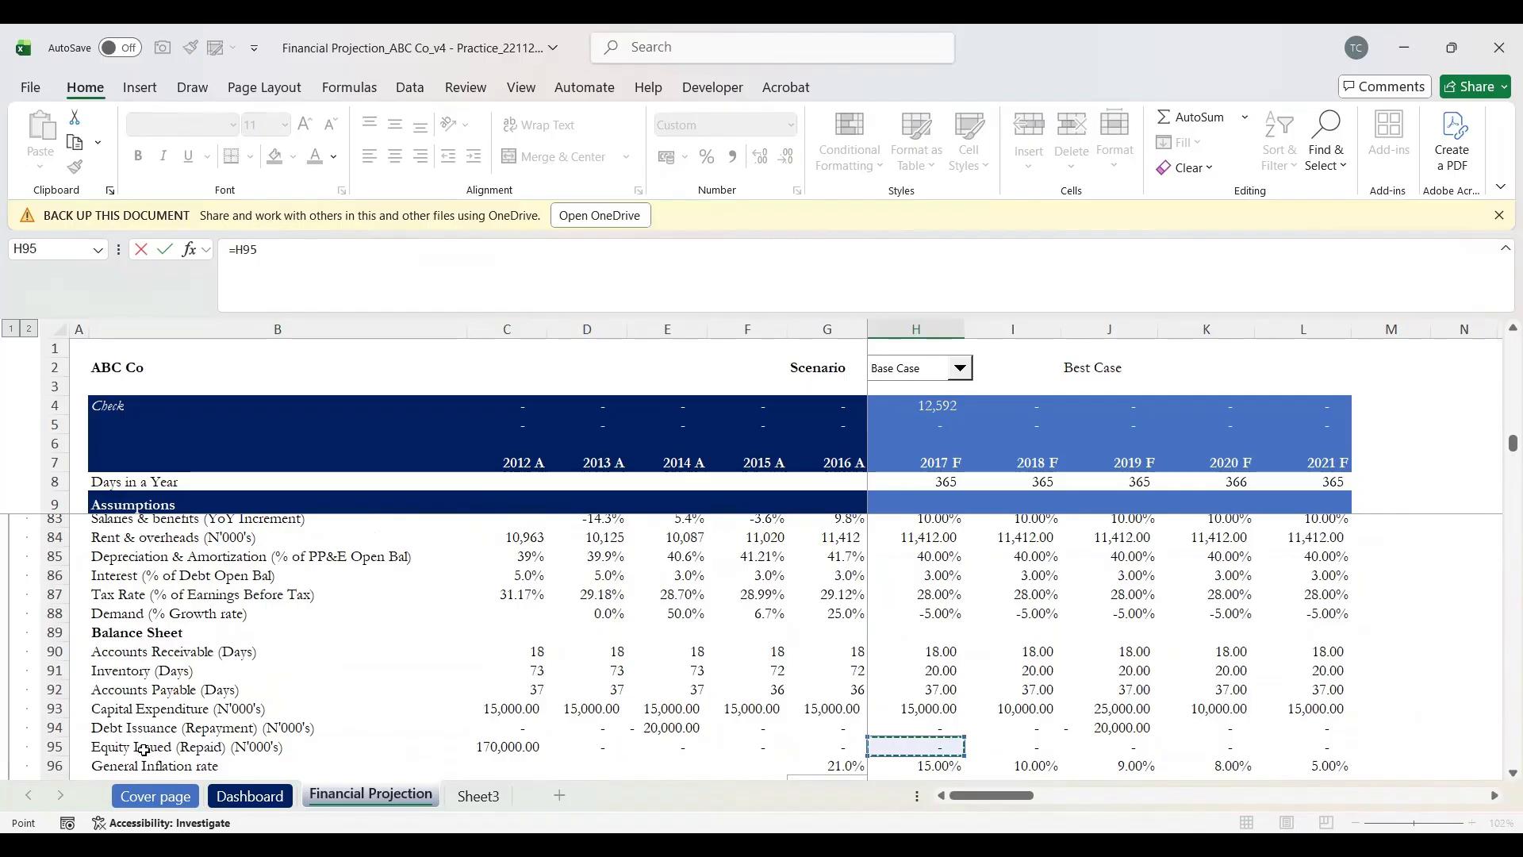
pyautogui.press('Escape')
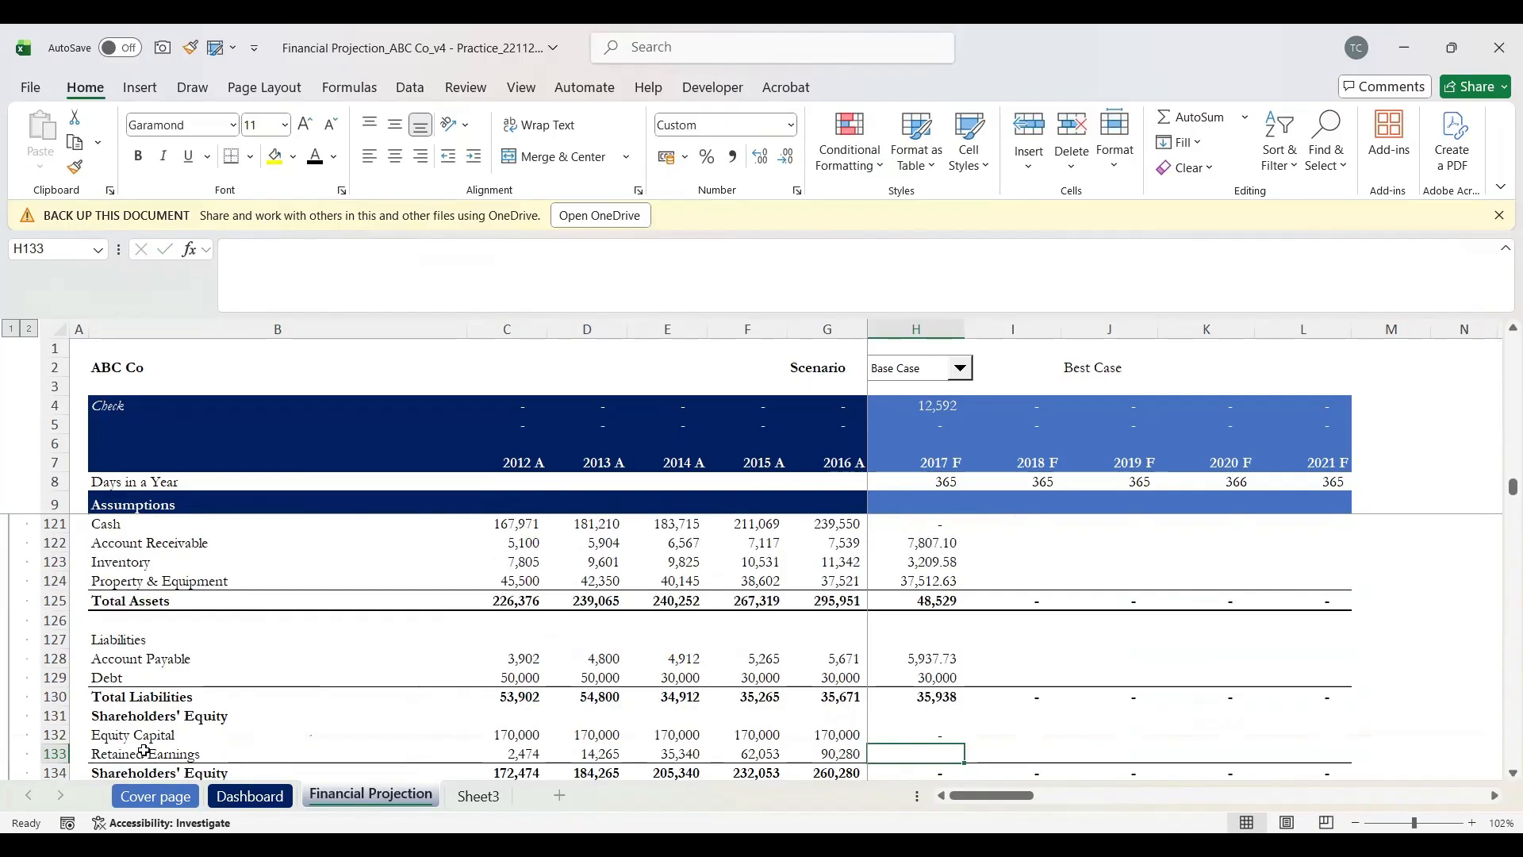
# Step: Set 2017 Retained Earnings in H133 to =G133+H116, giving 122,425
pyautogui.scroll(-1, 143, 751)
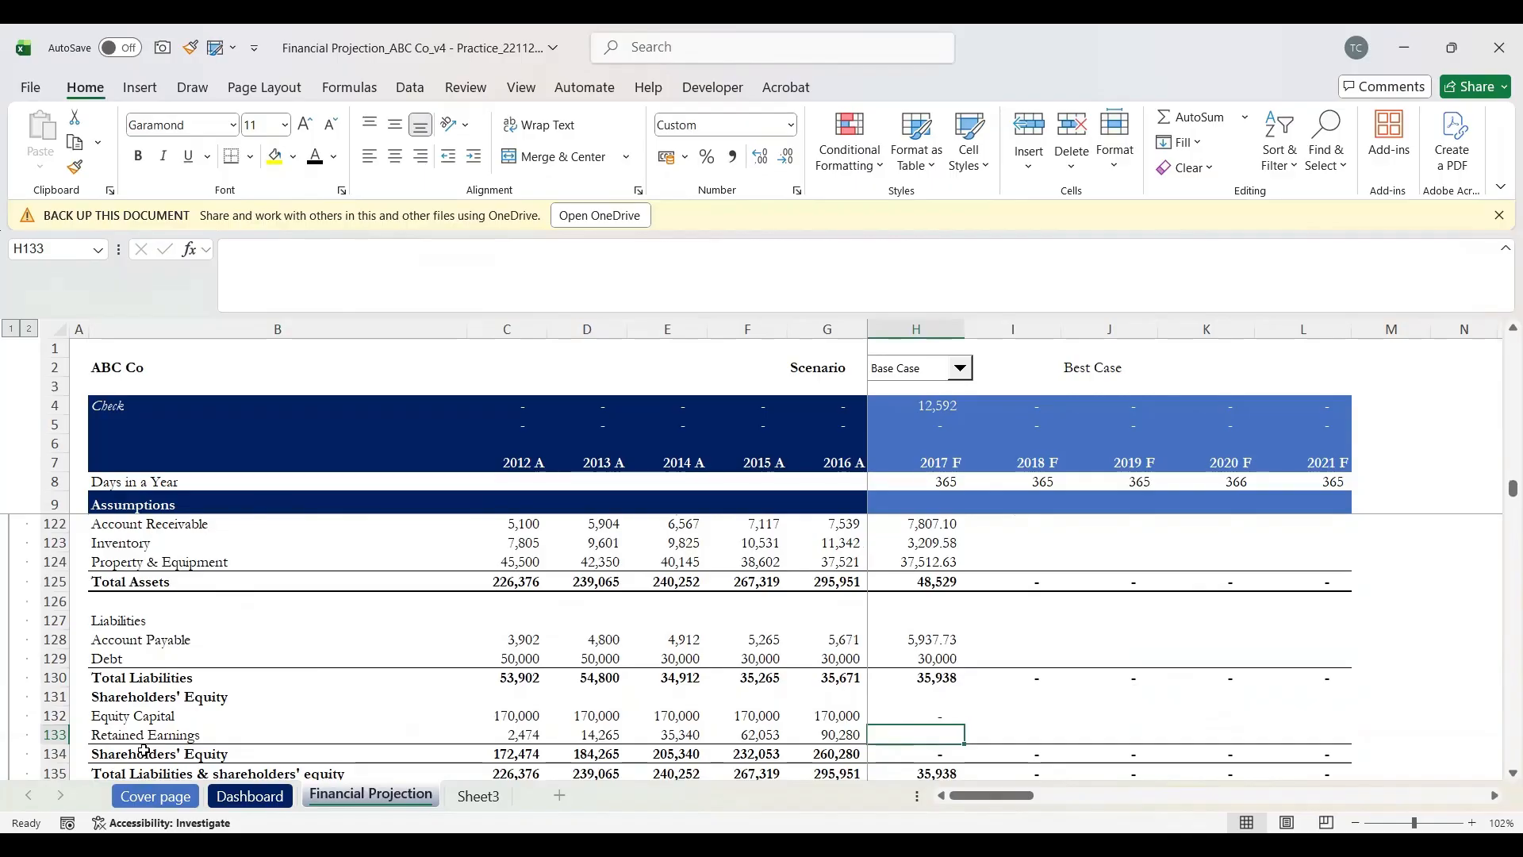
pyautogui.write('=')
pyautogui.press('Left')
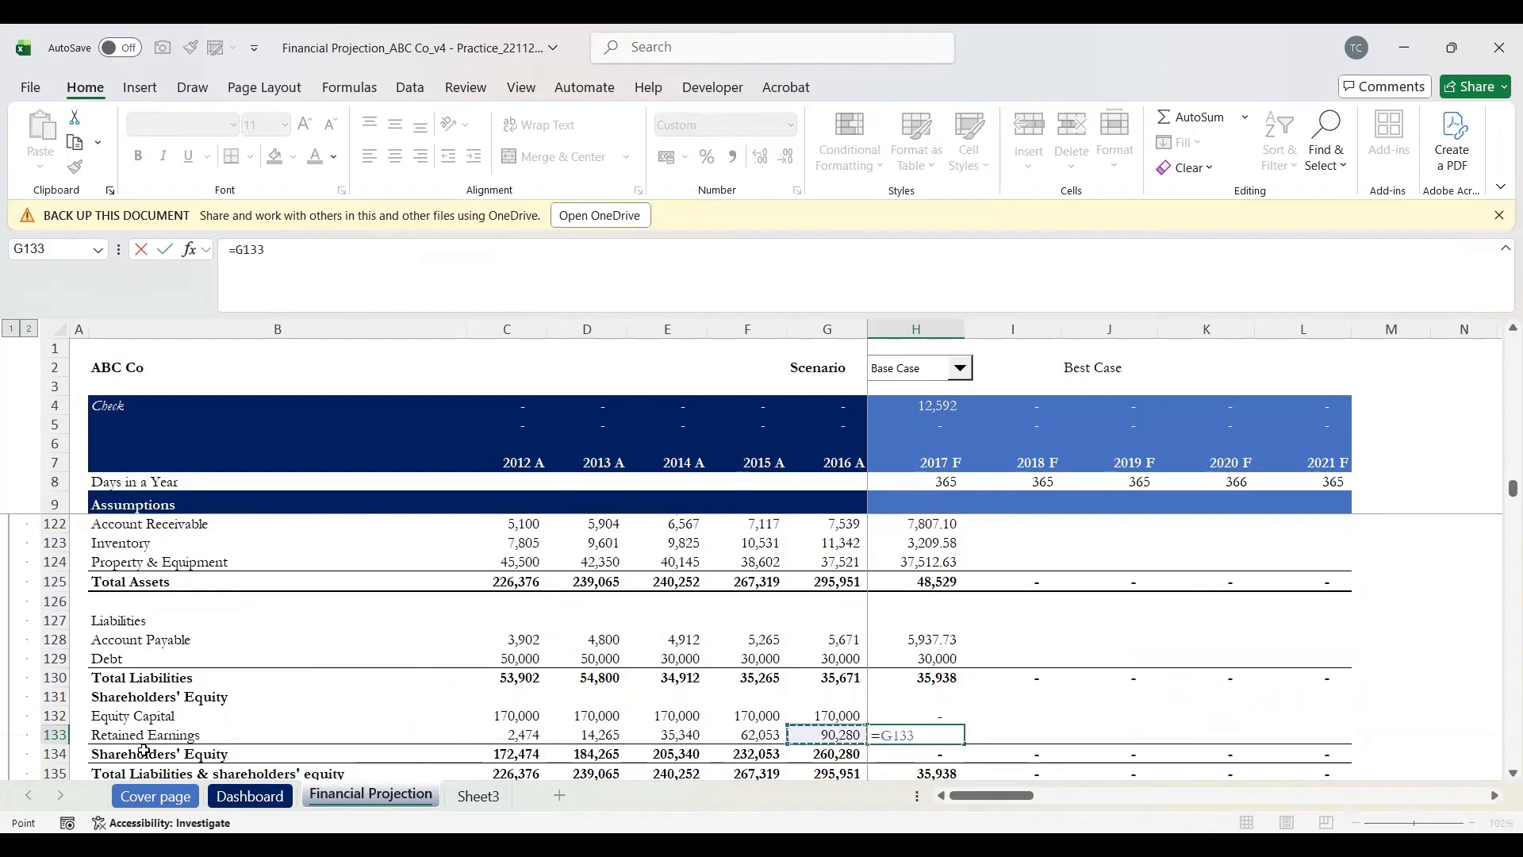
pyautogui.write('+')
pyautogui.press('Up')
pyautogui.press('Up')
pyautogui.press('Up')
pyautogui.press('Up')
pyautogui.press('Up')
pyautogui.press('Up')
pyautogui.press('Up')
pyautogui.press('Up')
pyautogui.press('Up')
pyautogui.press('Up')
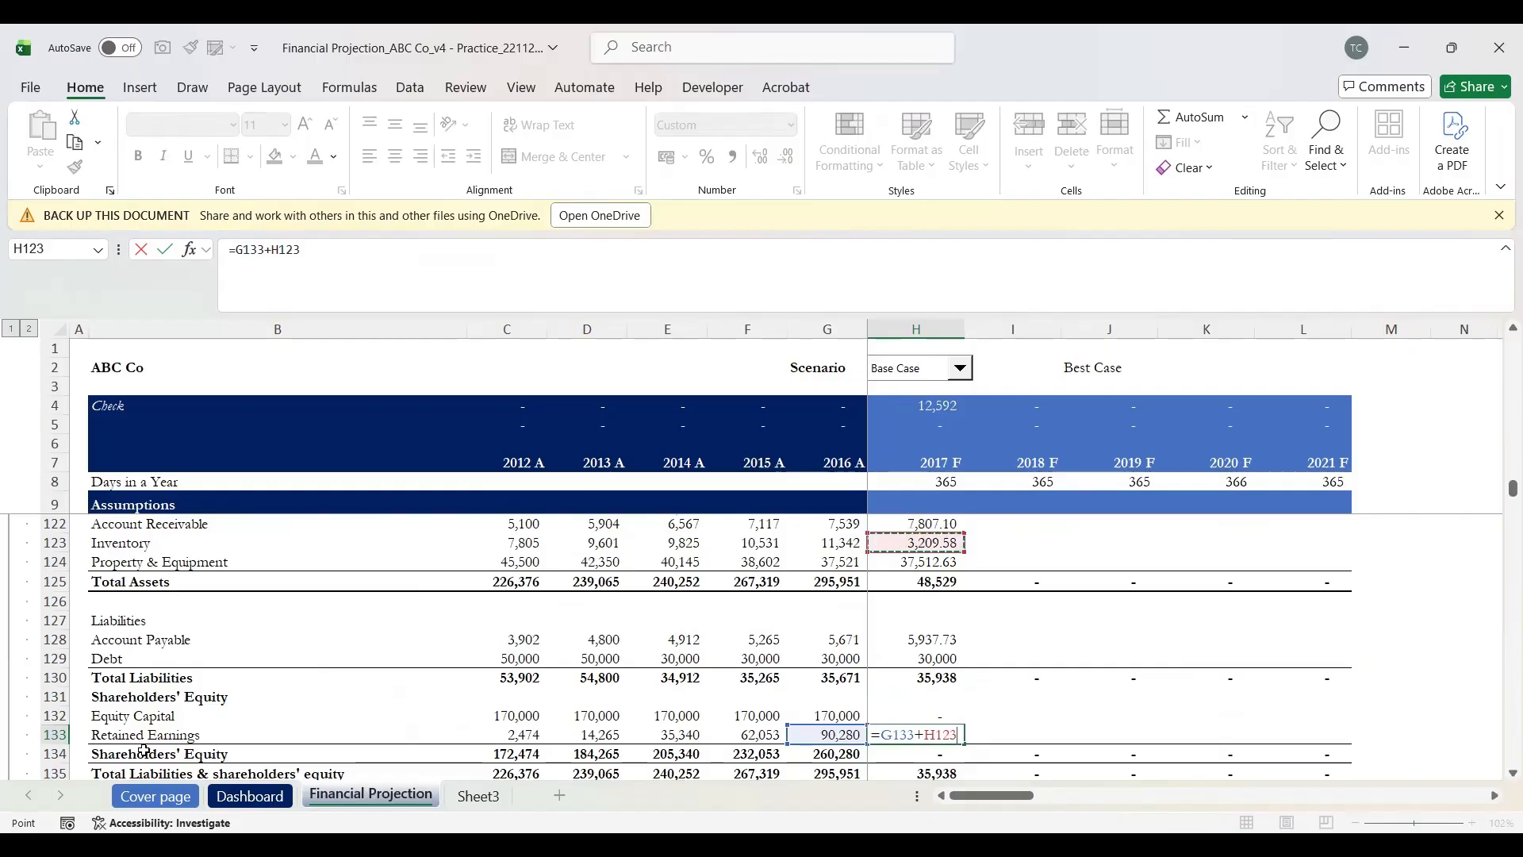
pyautogui.scroll(5, 144, 751)
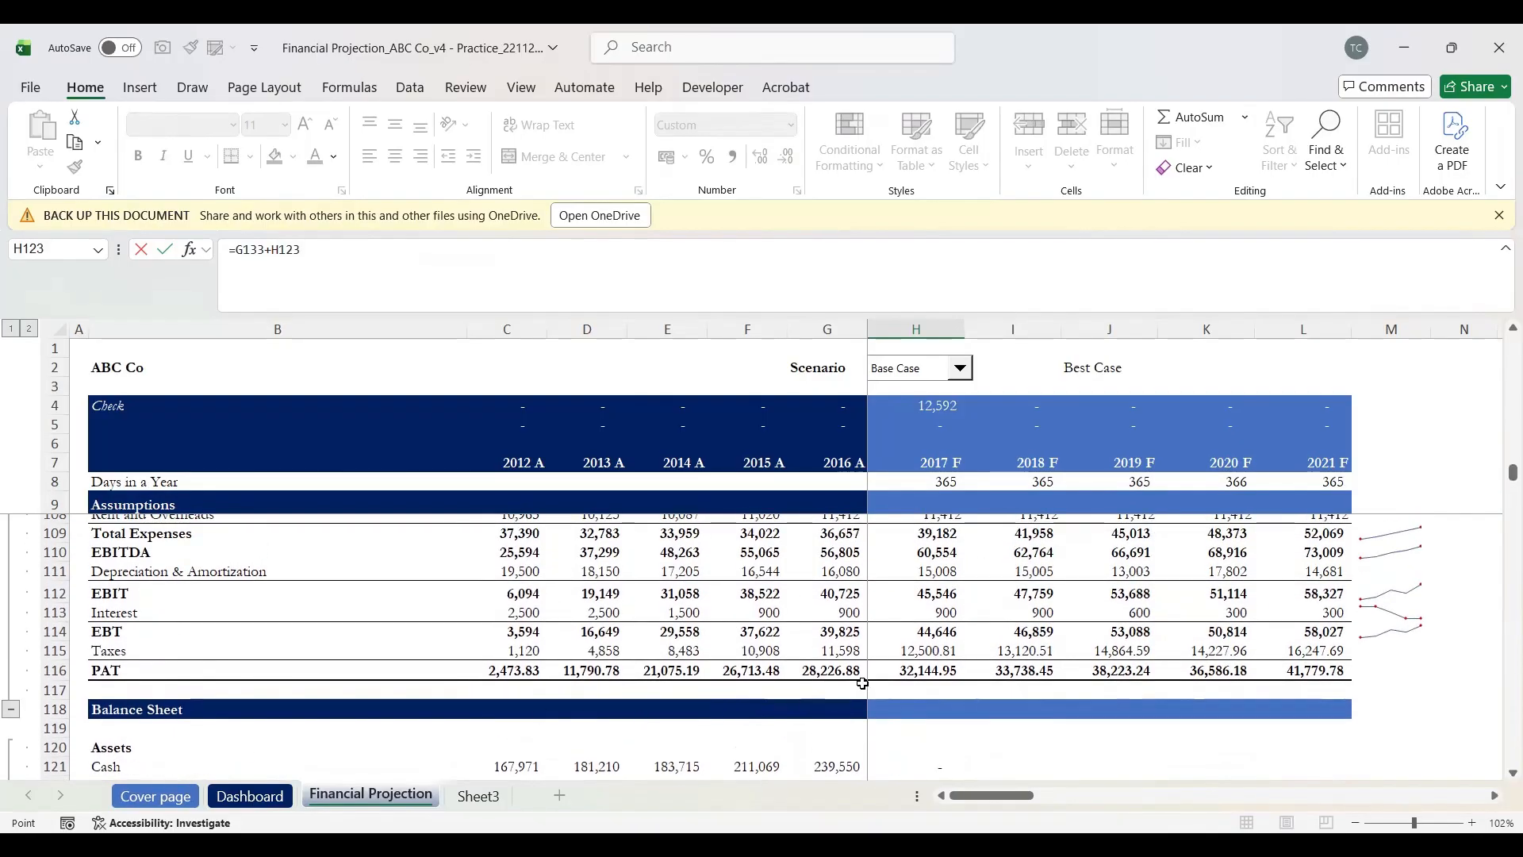
pyautogui.click(917, 670)
pyautogui.press('Return')
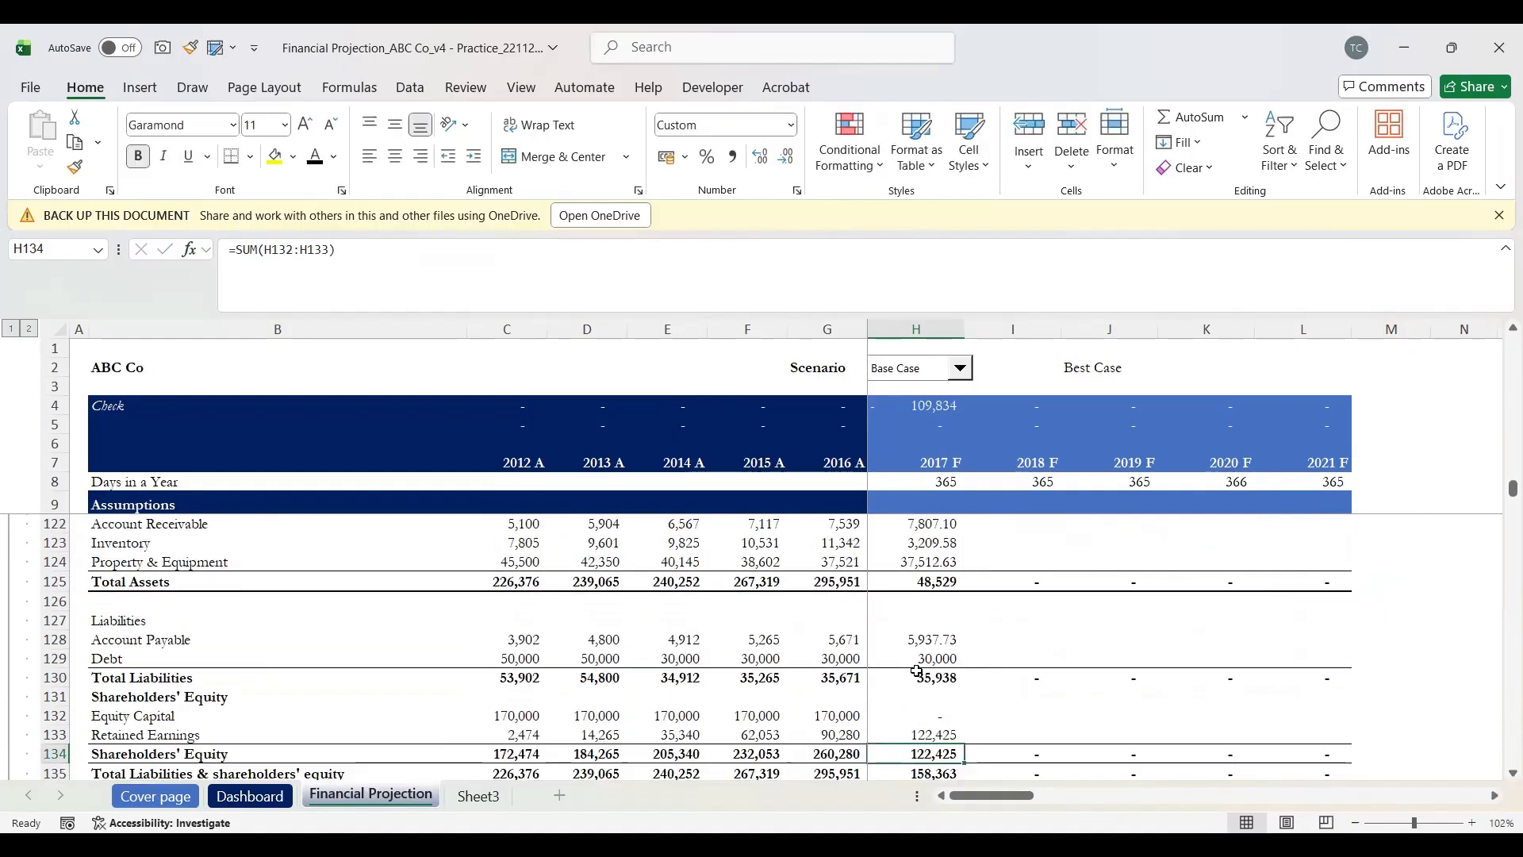
# Step: Recheck both equity formulas and the Total Liabilities & equity of 158,363
pyautogui.press('Up')
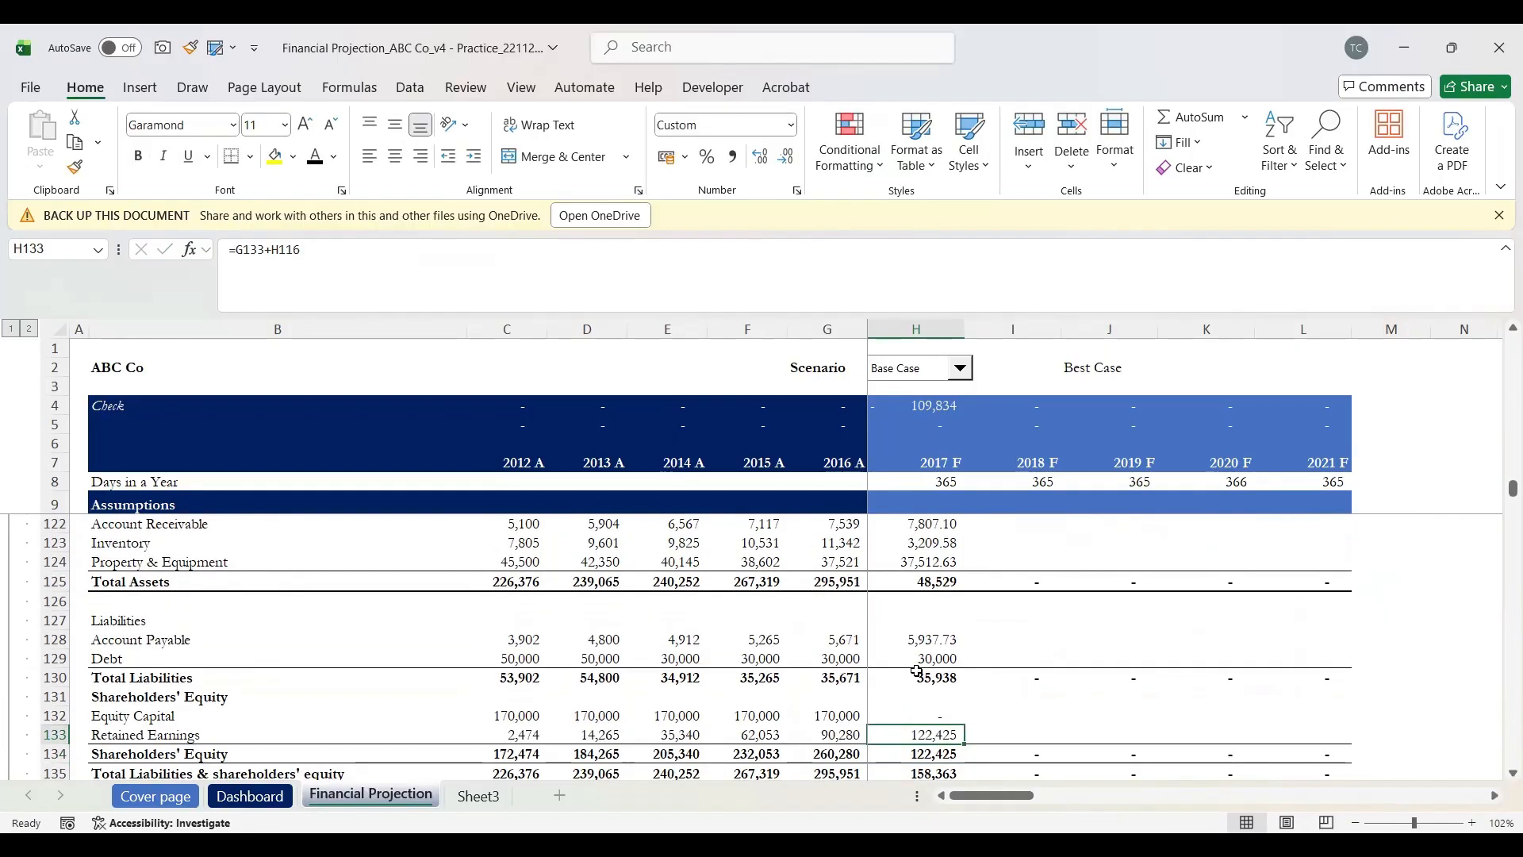
pyautogui.press('Up')
pyautogui.press('Down')
pyautogui.press('Up')
pyautogui.press('Down')
pyautogui.scroll(-1, 918, 671)
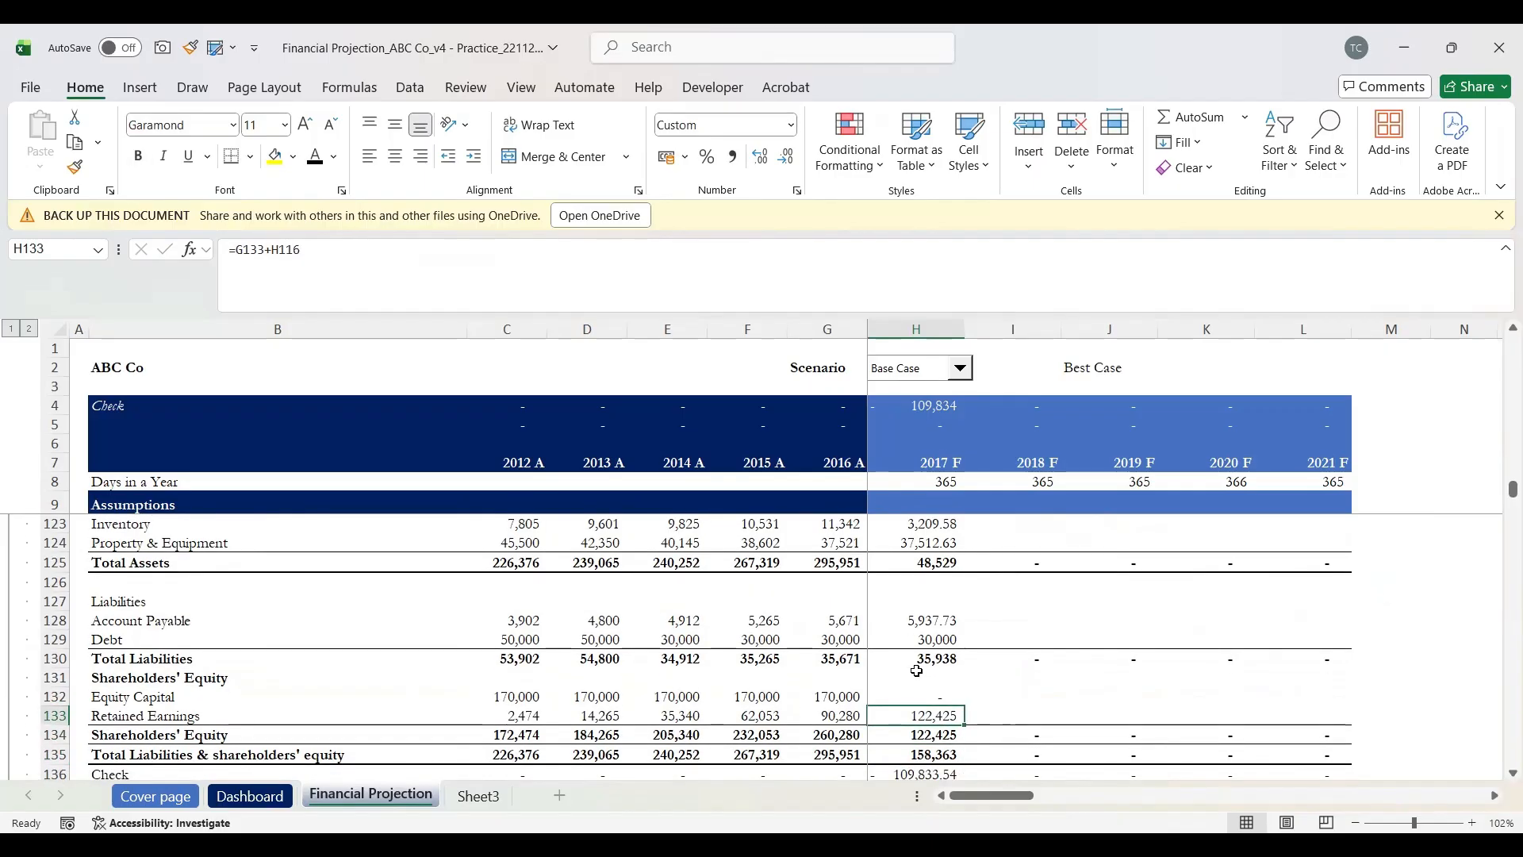
pyautogui.press('Up')
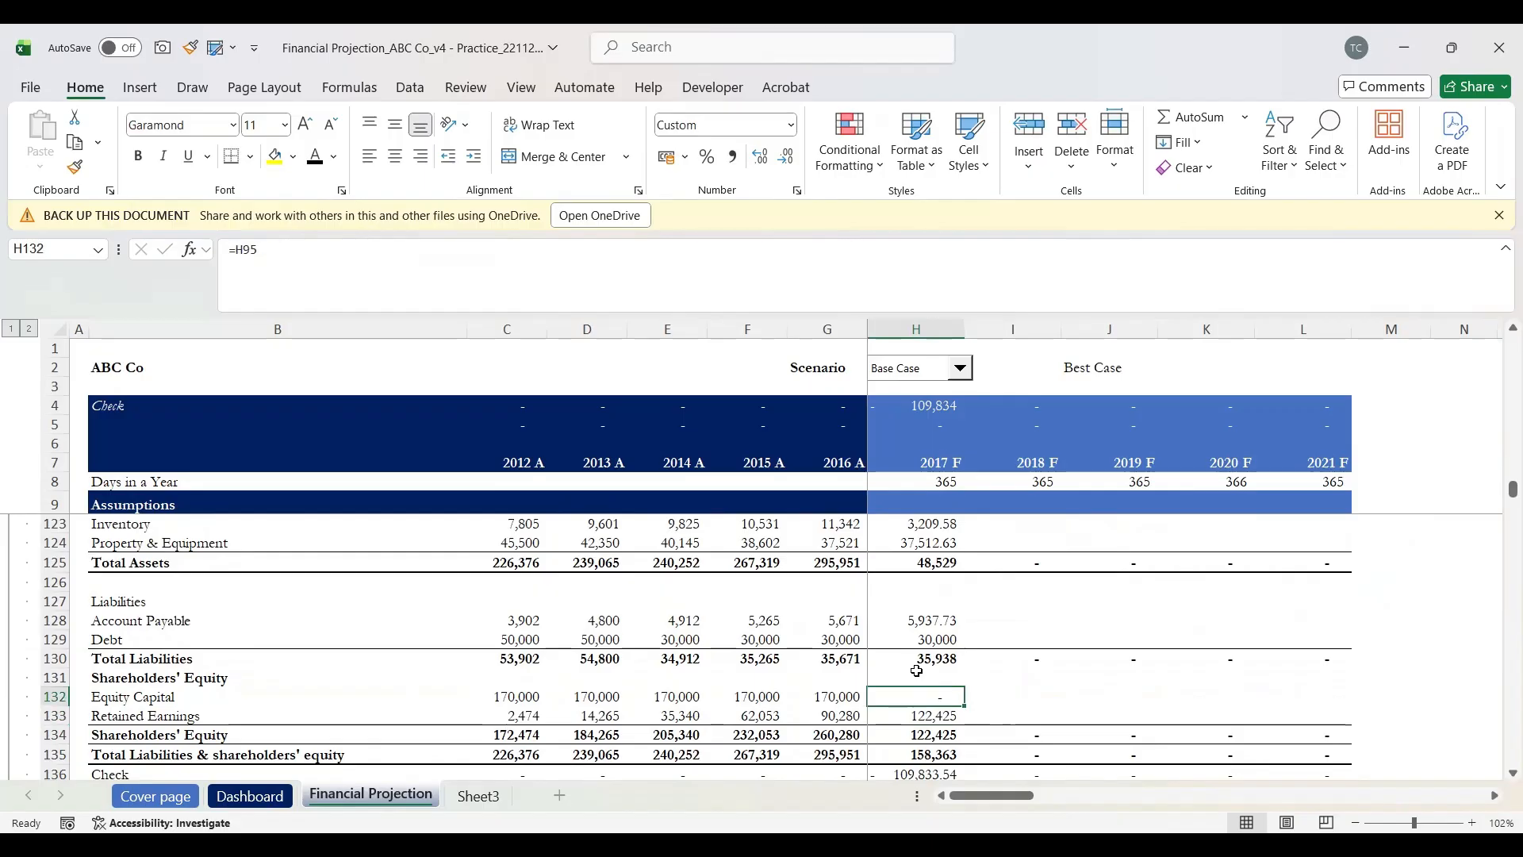
pyautogui.press('Down')
pyautogui.press('Down')
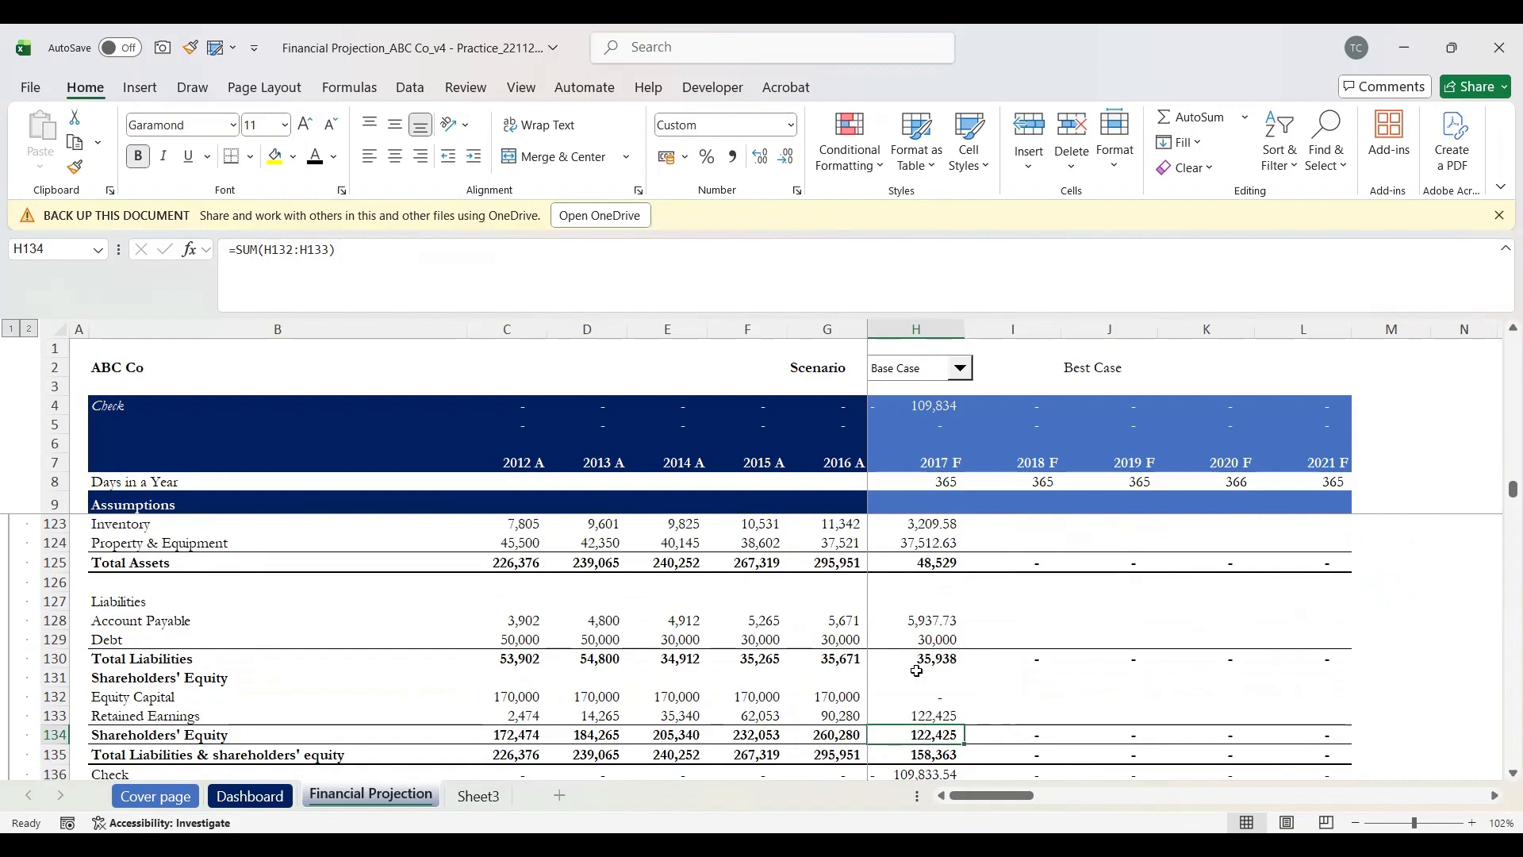
pyautogui.press('F2')
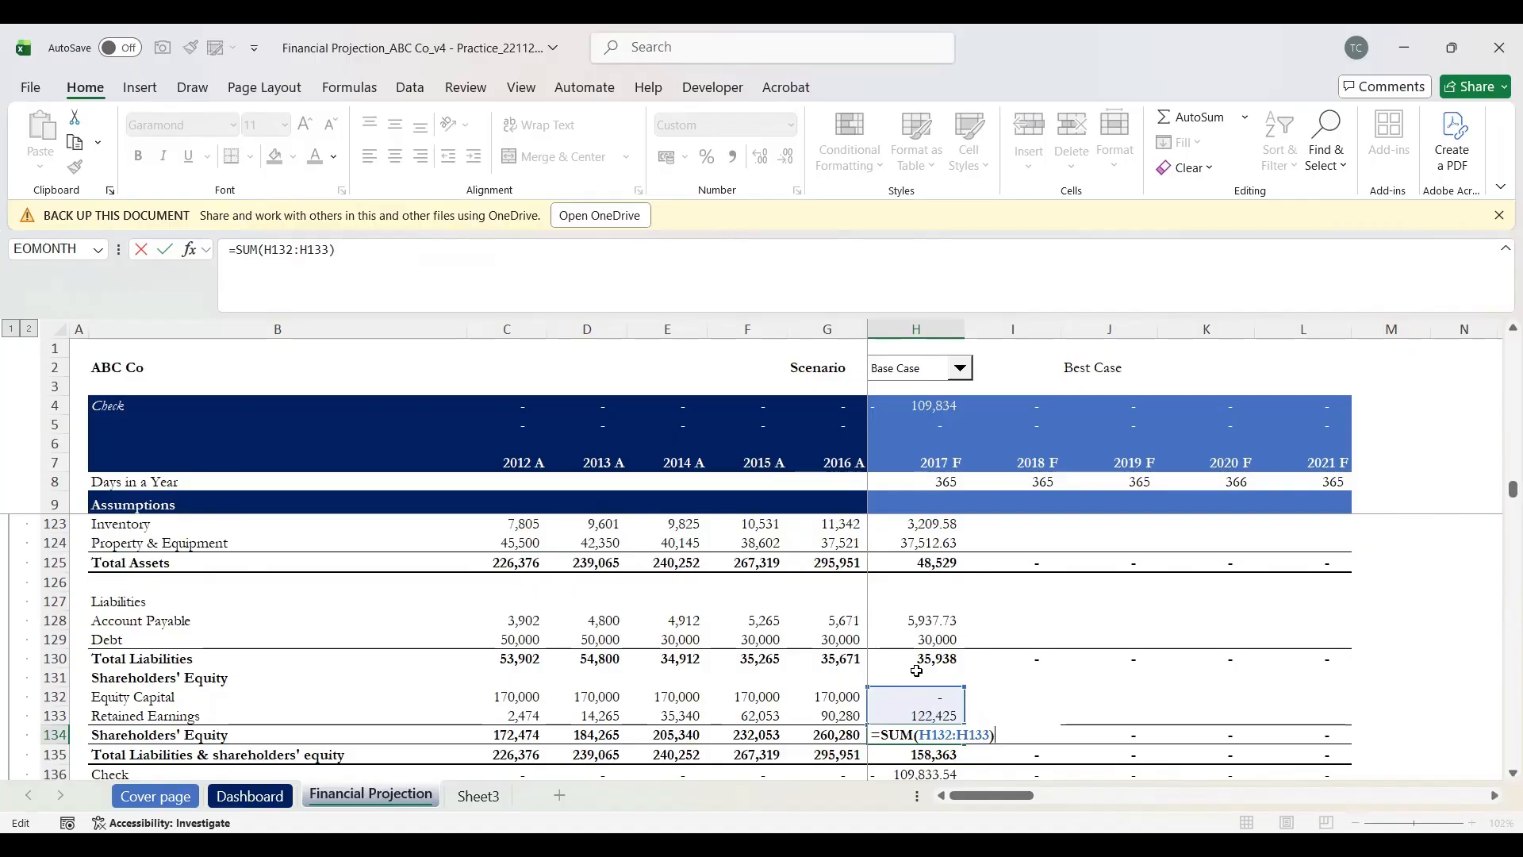
pyautogui.press('Return')
pyautogui.press('F2')
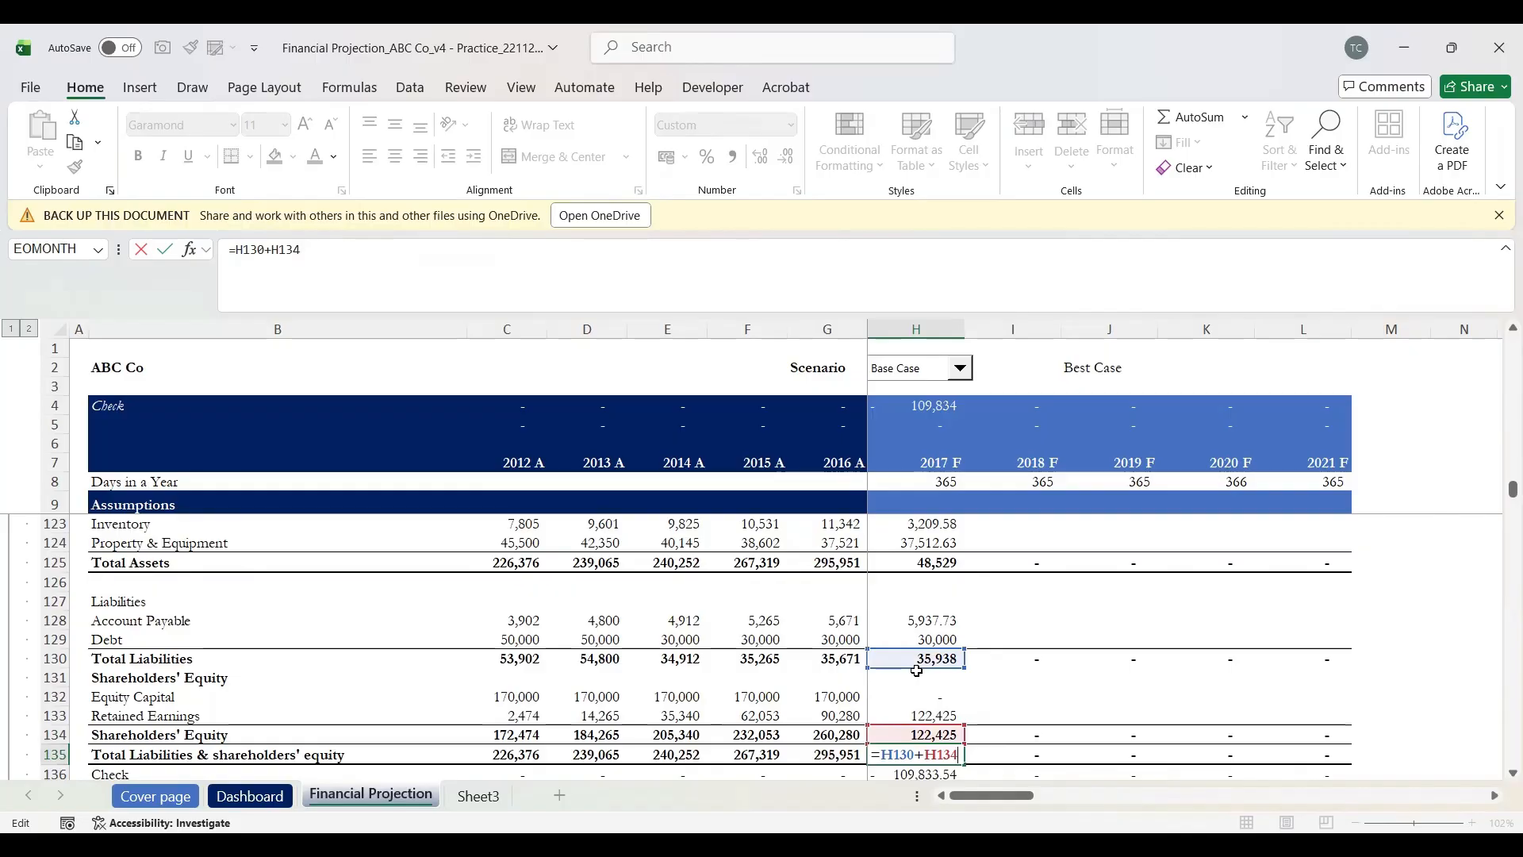
pyautogui.press('Return')
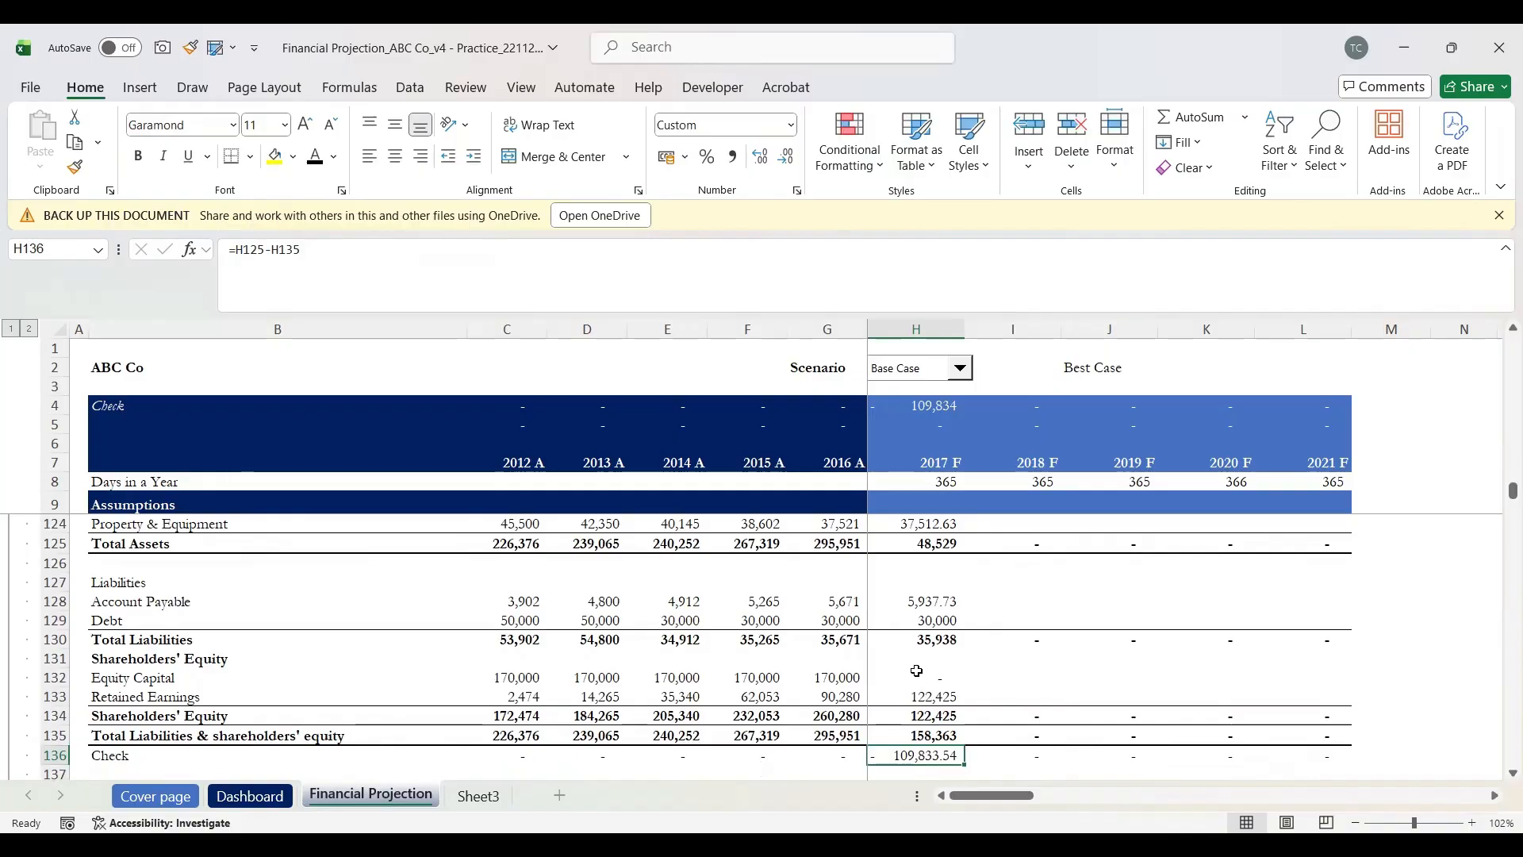
pyautogui.press('Left')
pyautogui.press('Left')
pyautogui.press('Left')
pyautogui.press('Left')
pyautogui.press('Left')
pyautogui.press('Left')
pyautogui.press('Left')
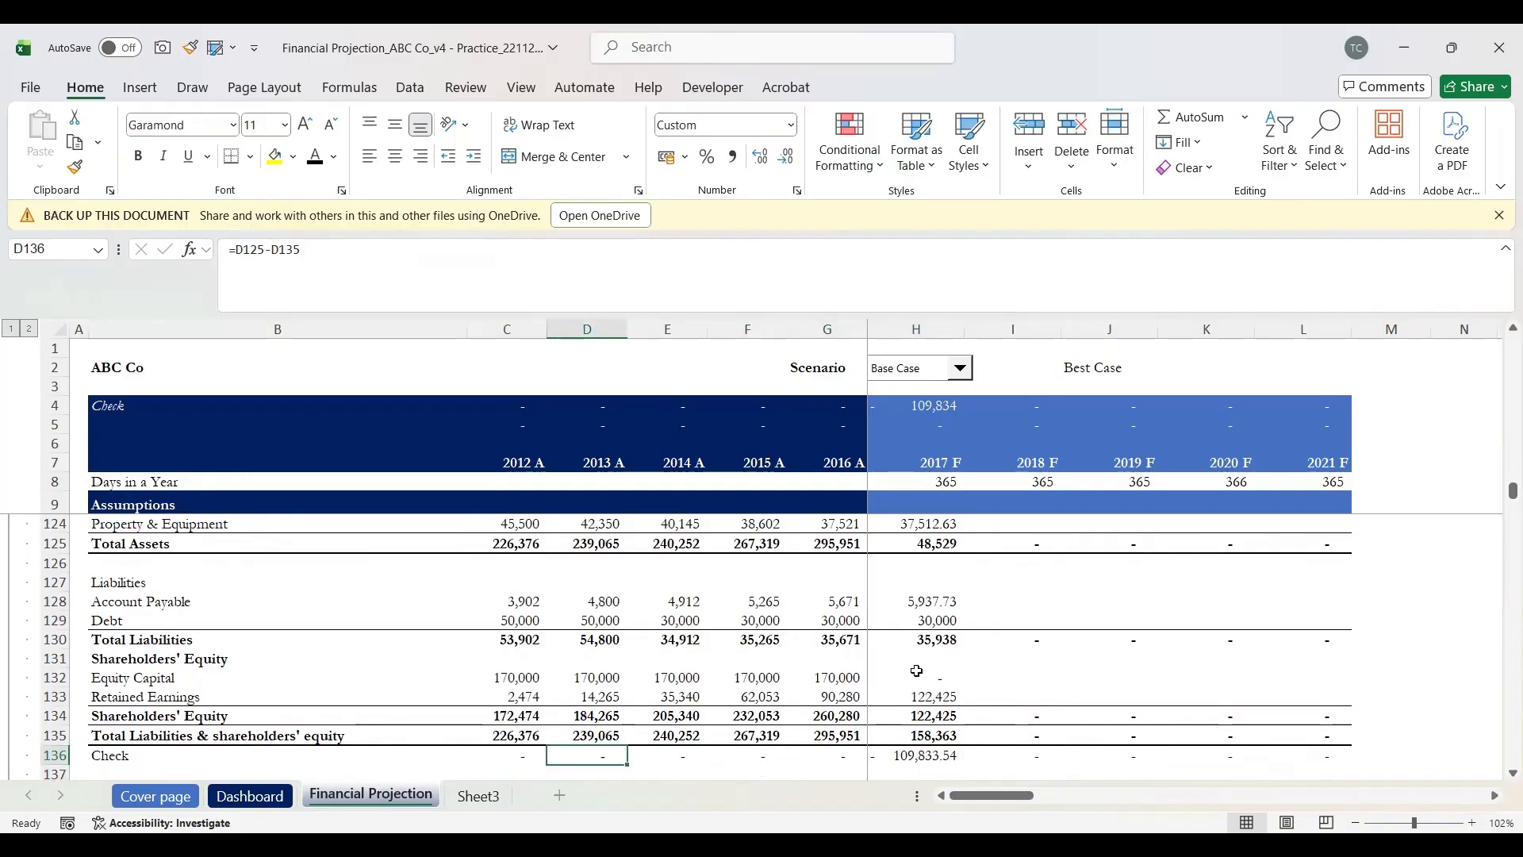
pyautogui.press('Right')
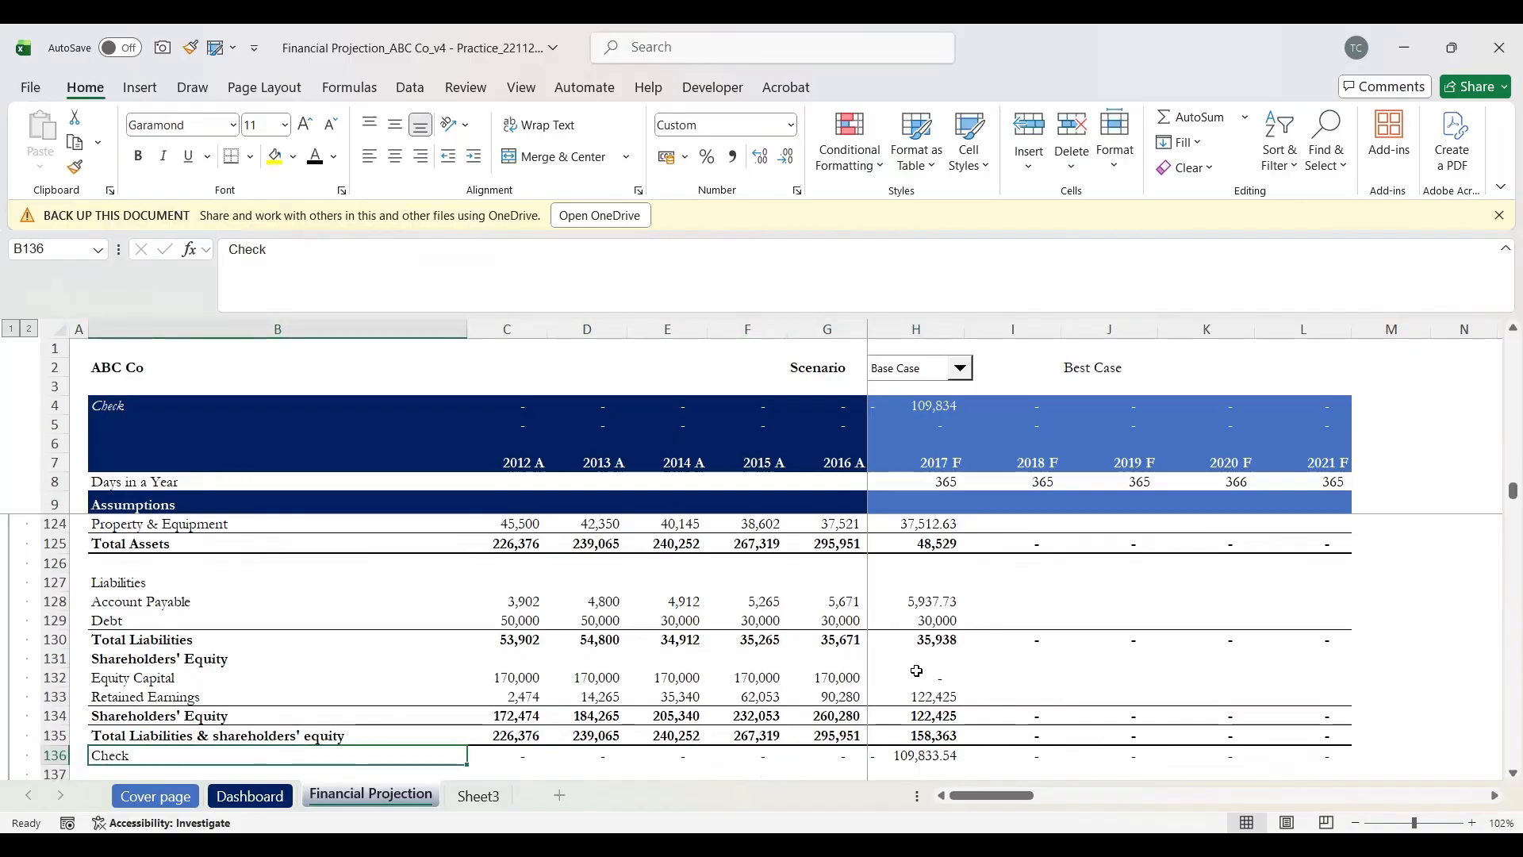
pyautogui.press('Right')
pyautogui.press('Right')
pyautogui.press('Right')
pyautogui.press('Right')
pyautogui.press('Right')
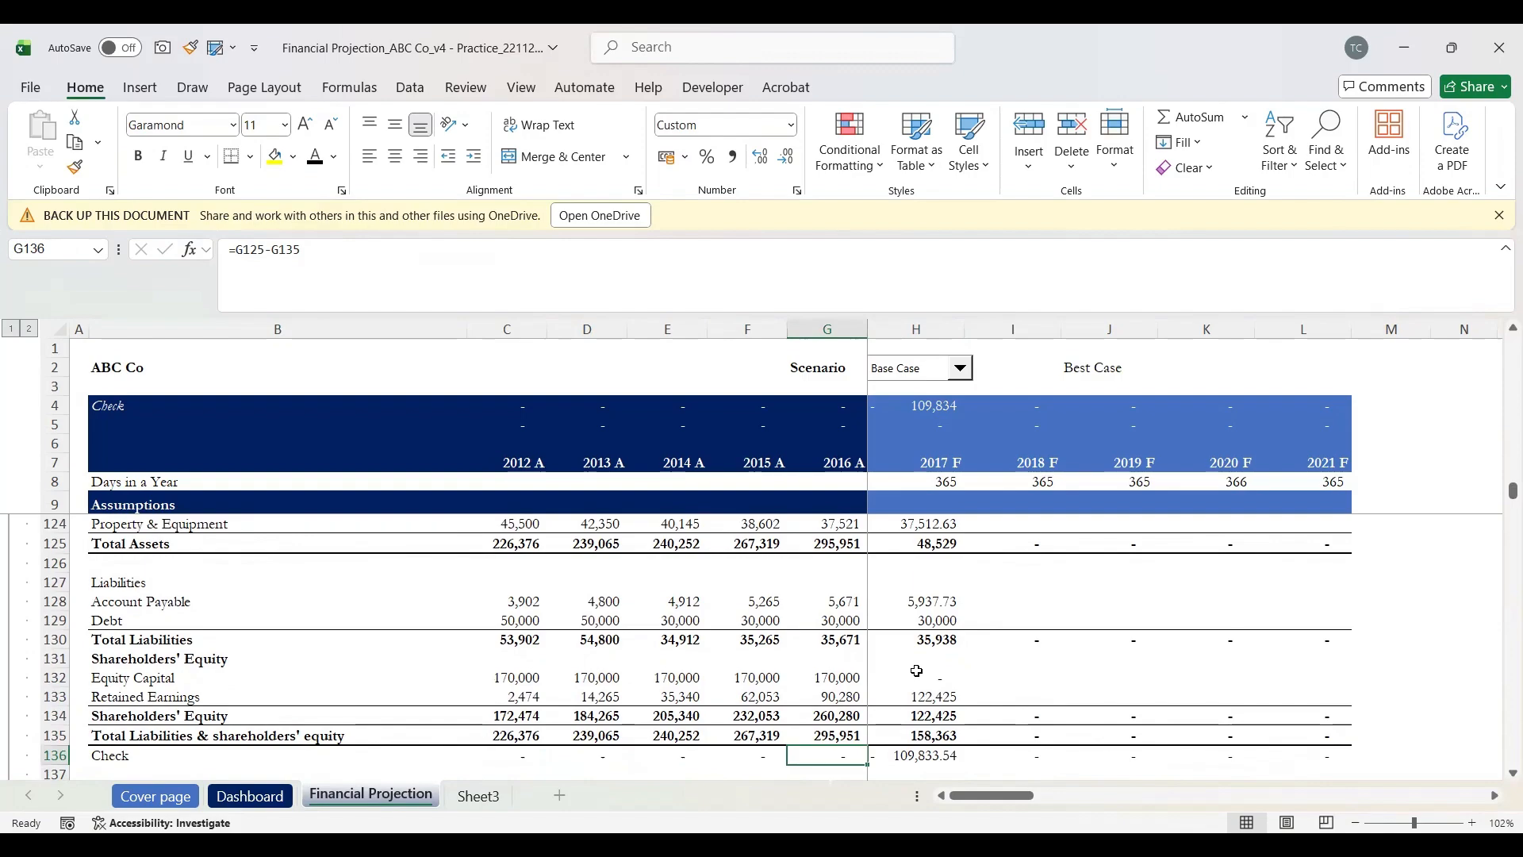
pyautogui.press('Down')
pyautogui.press('Down')
pyautogui.press('Down')
pyautogui.press('Down')
pyautogui.press('Down')
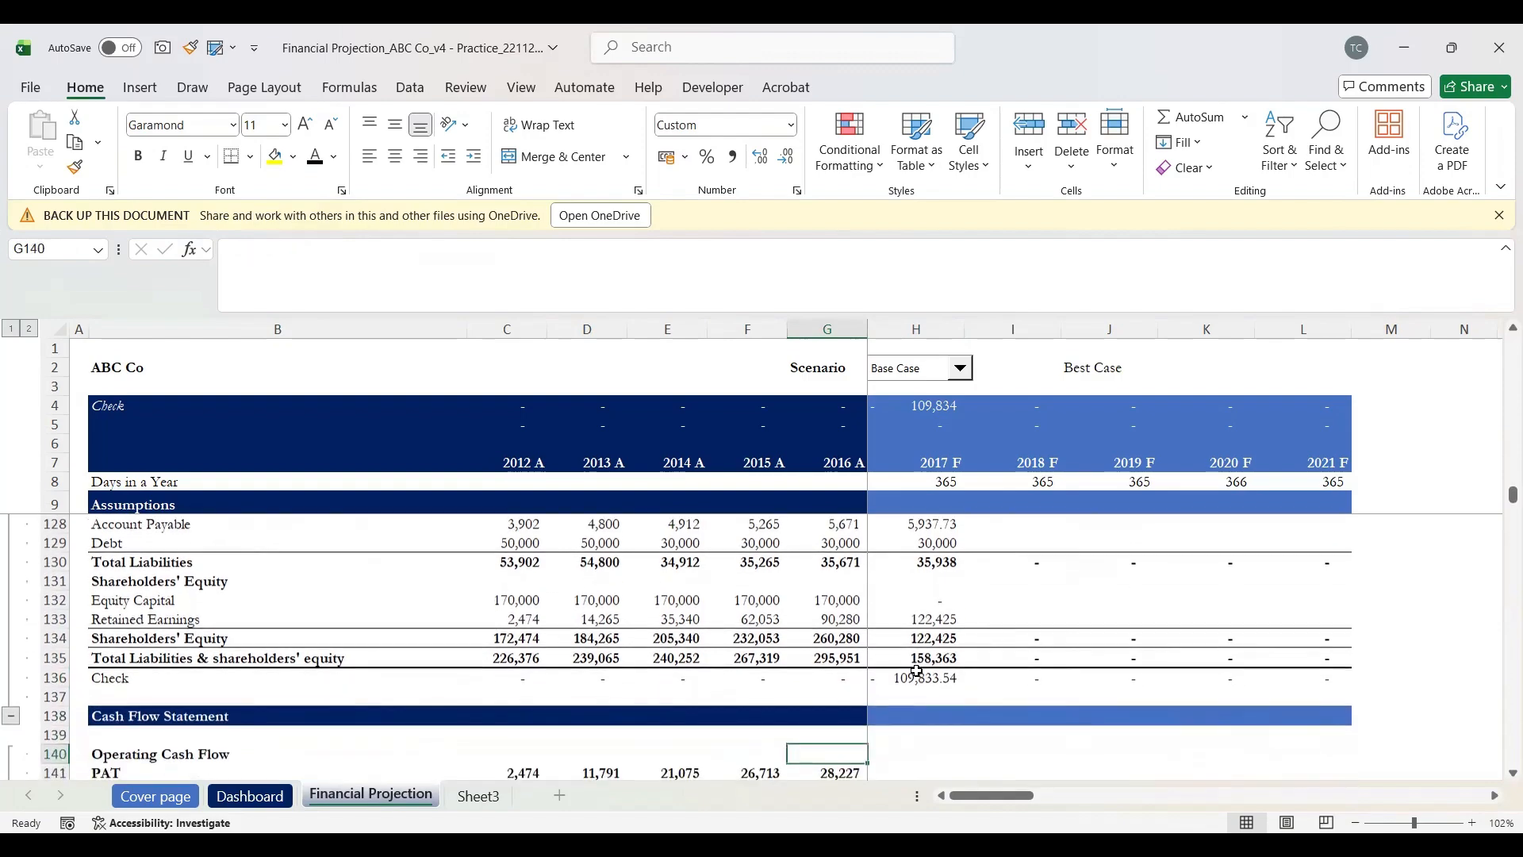
pyautogui.scroll(-1, 917, 672)
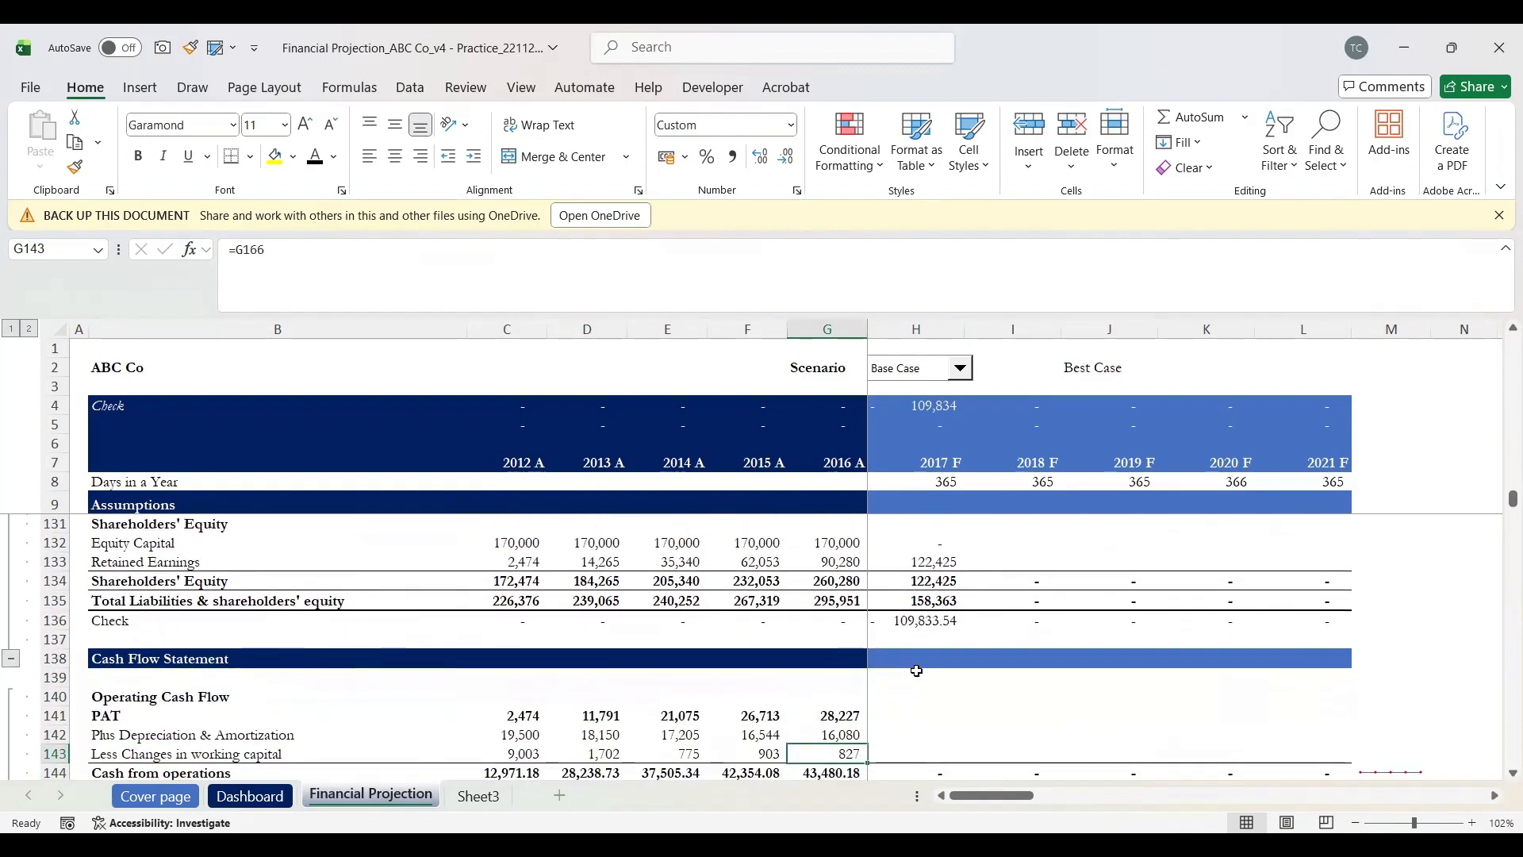
pyautogui.scroll(-8, 916, 671)
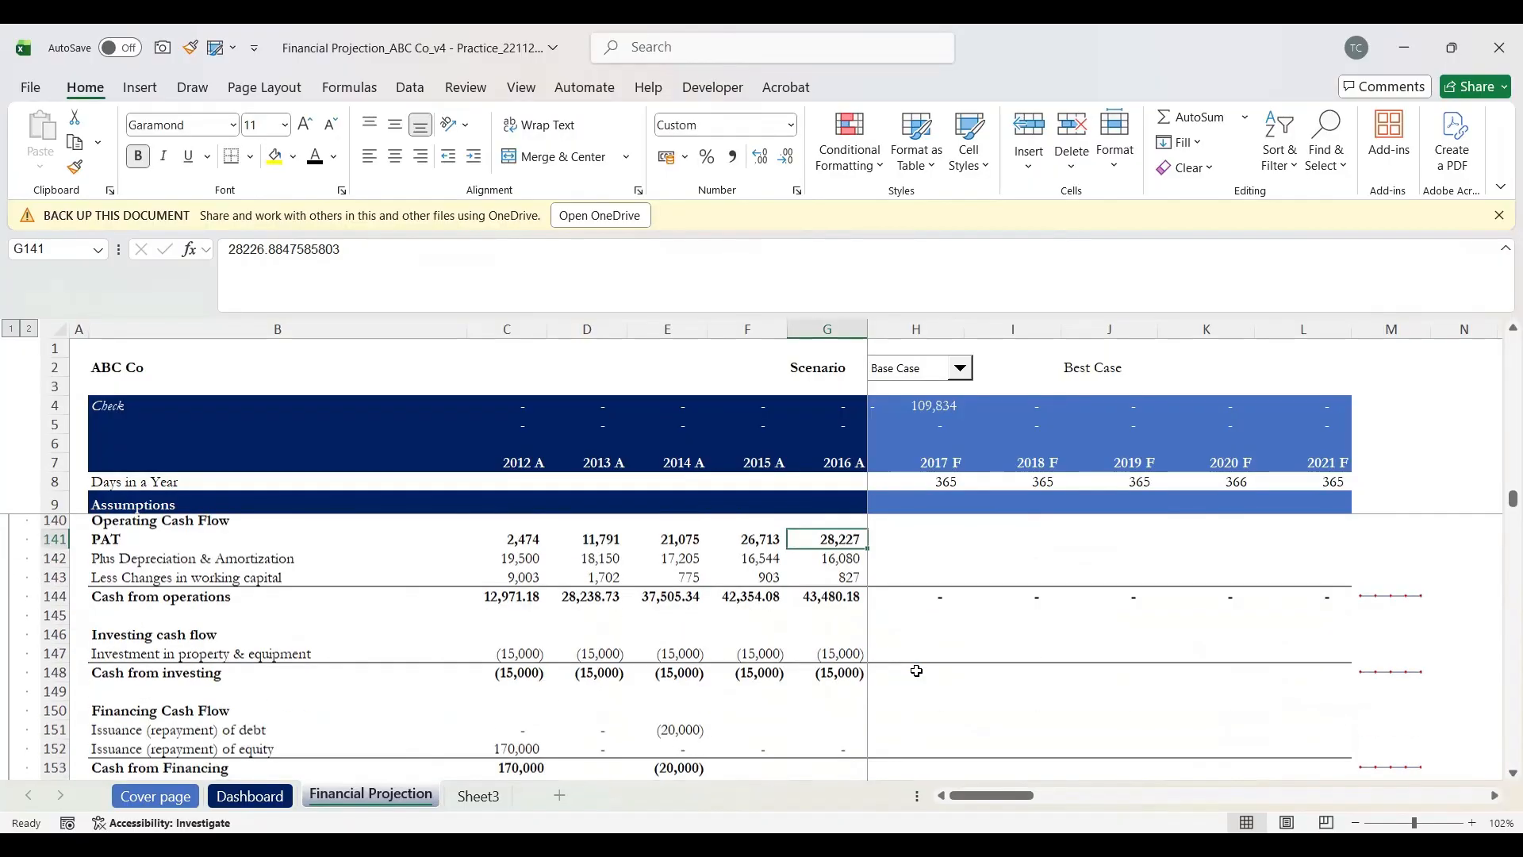
pyautogui.scroll(1, 916, 672)
pyautogui.scroll(1, 916, 671)
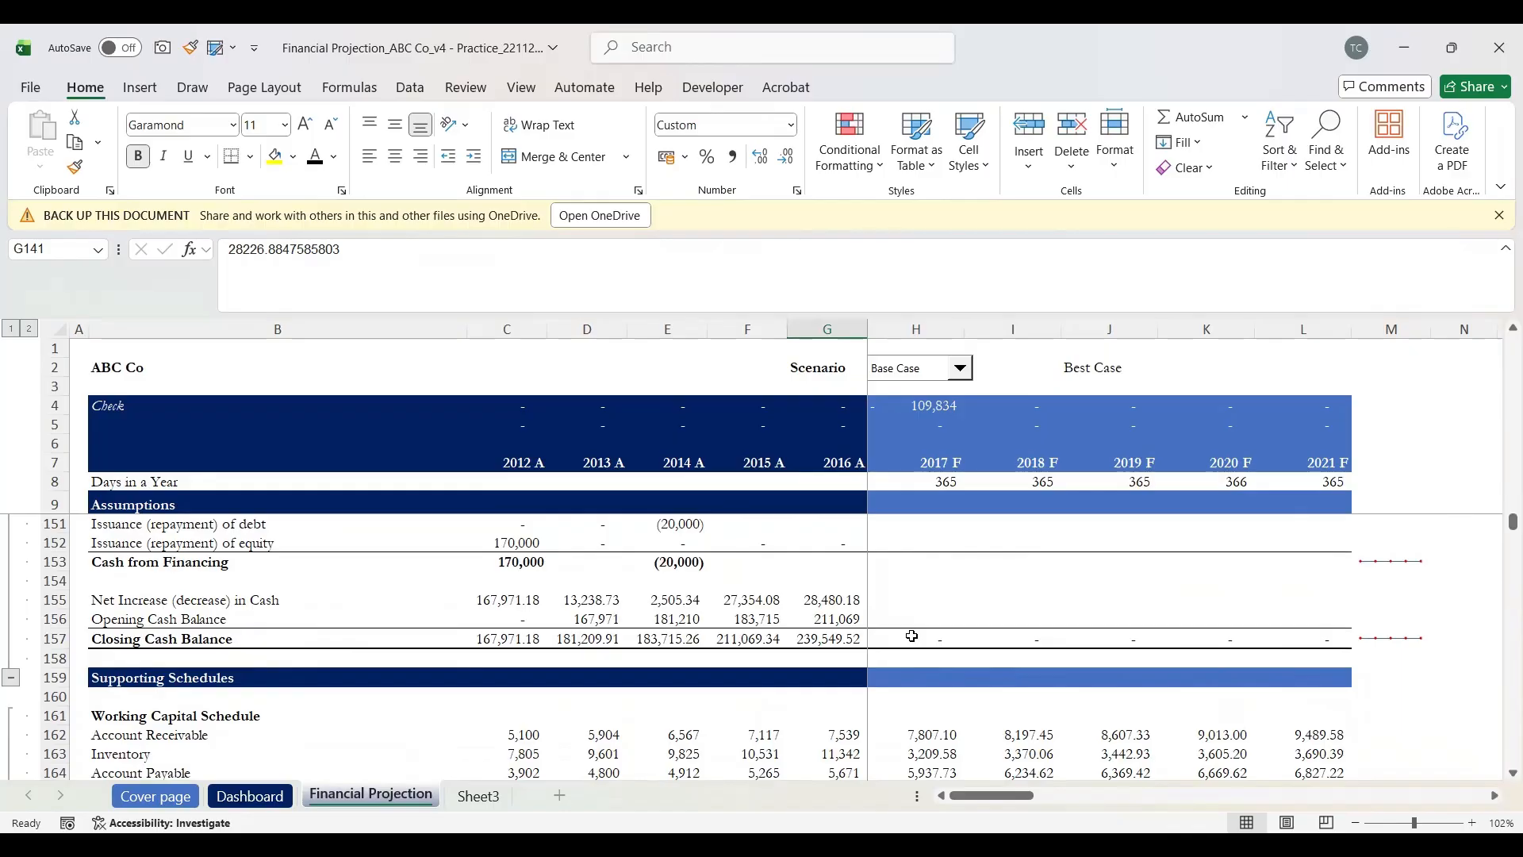
pyautogui.scroll(7, 920, 638)
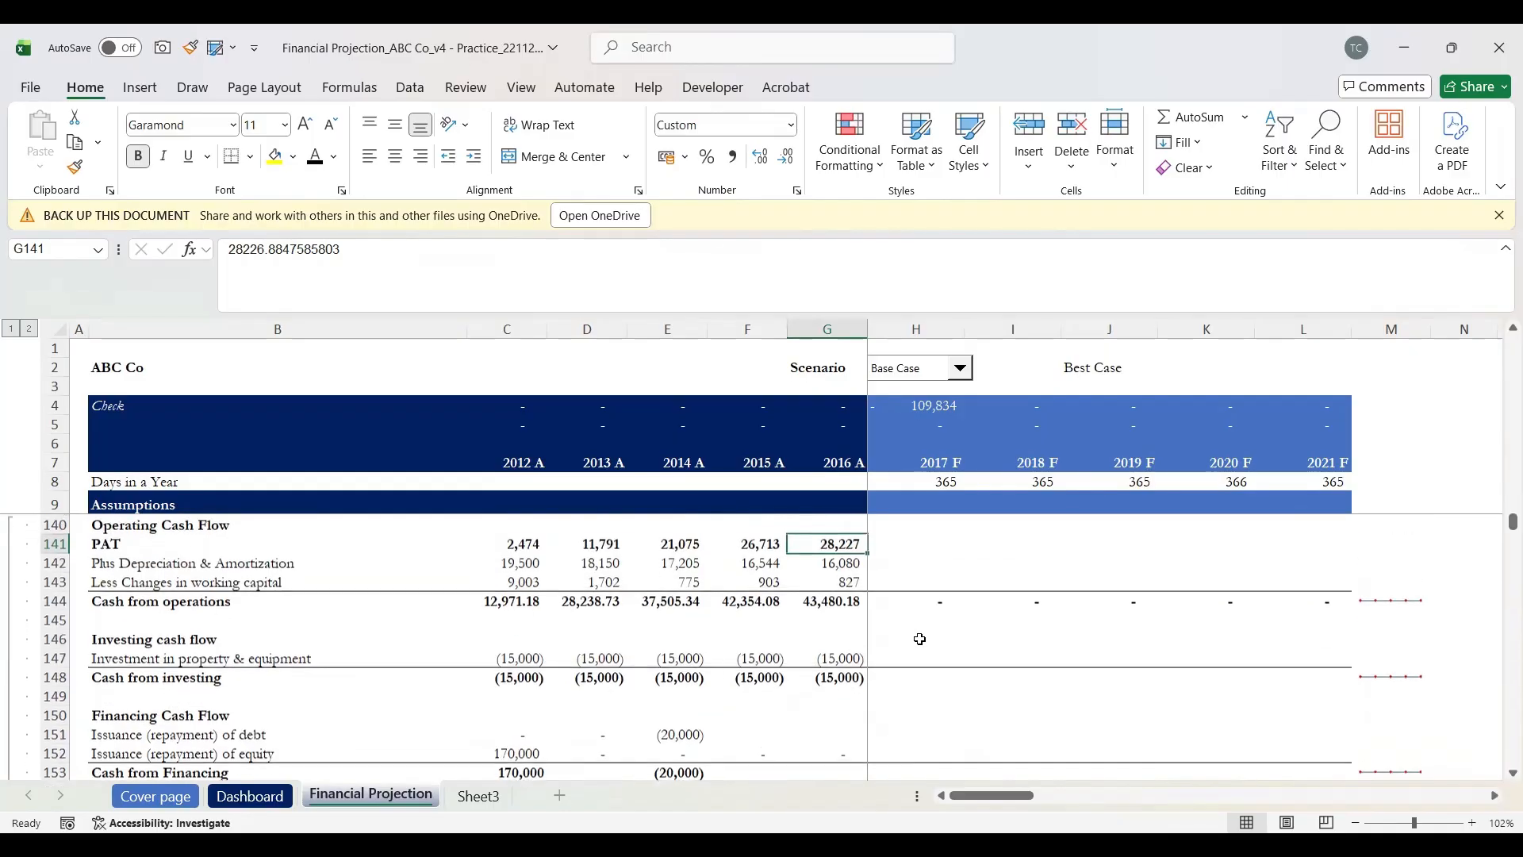
pyautogui.scroll(-1, 920, 639)
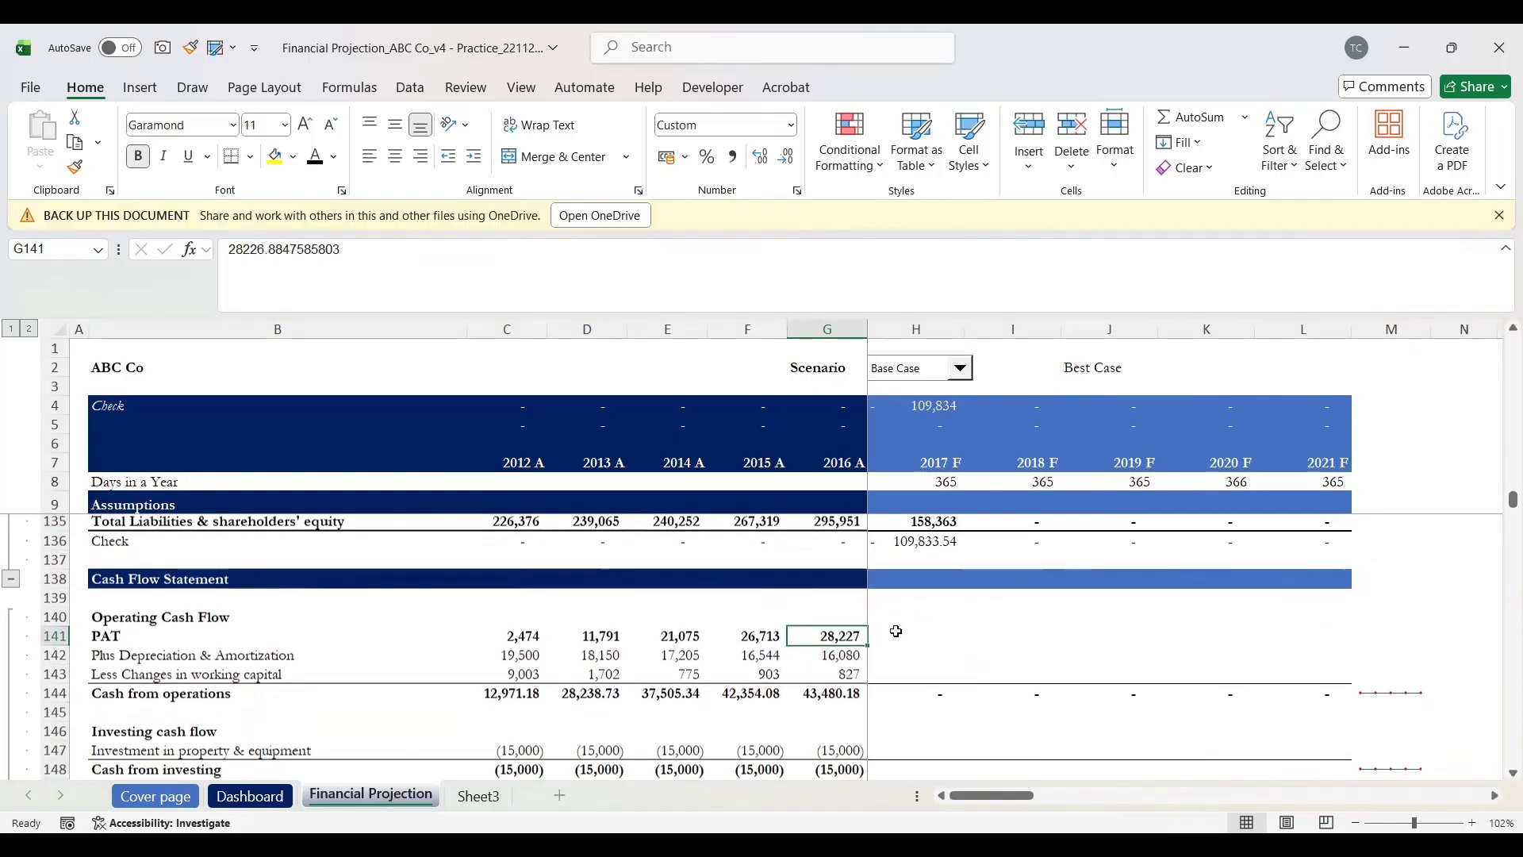
pyautogui.scroll(4, 920, 639)
pyautogui.scroll(-1, 925, 601)
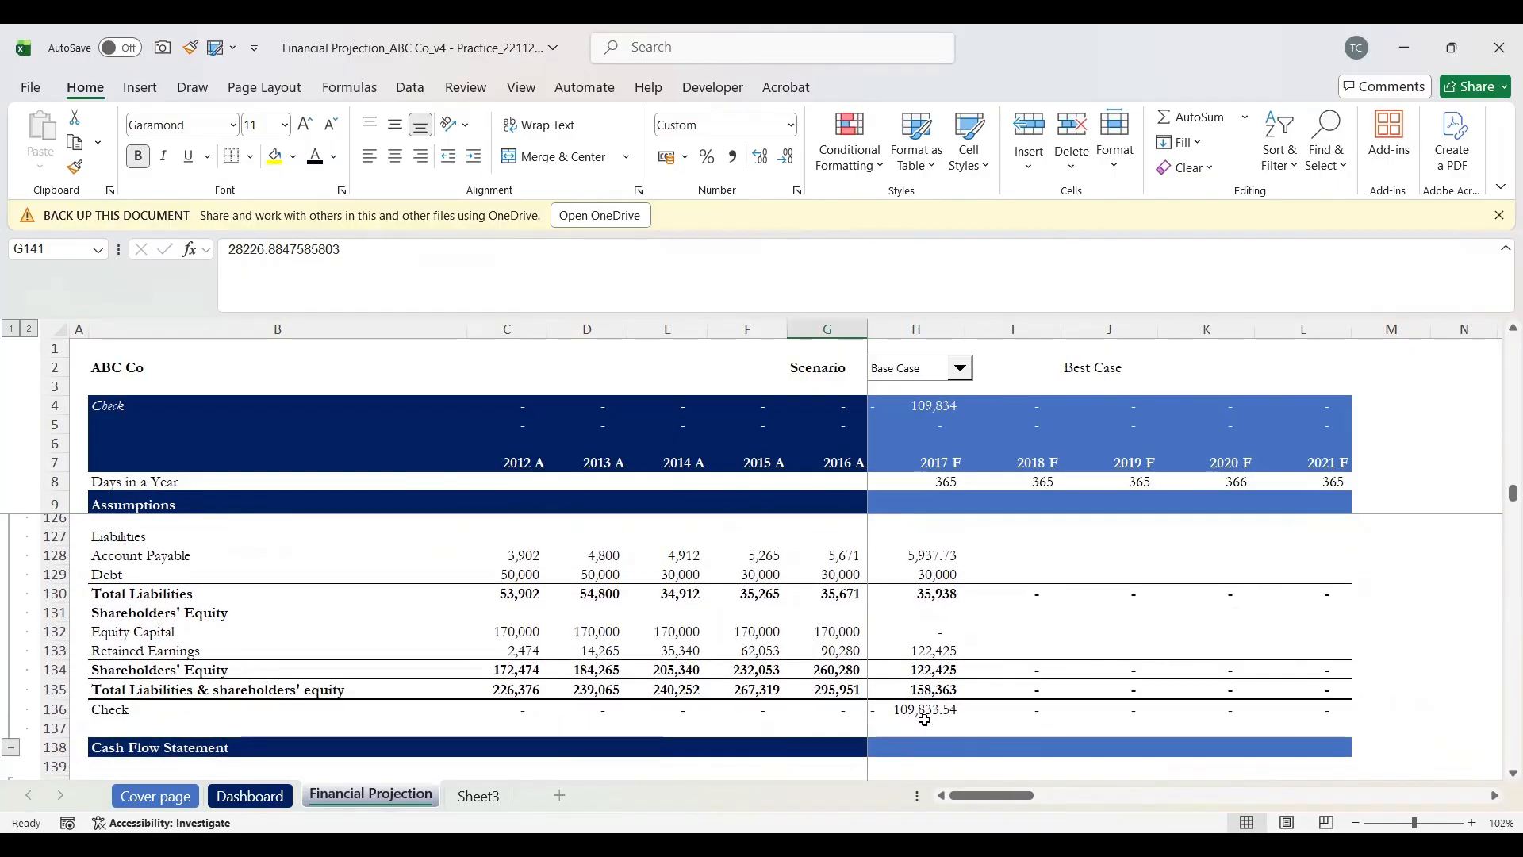
pyautogui.click(925, 706)
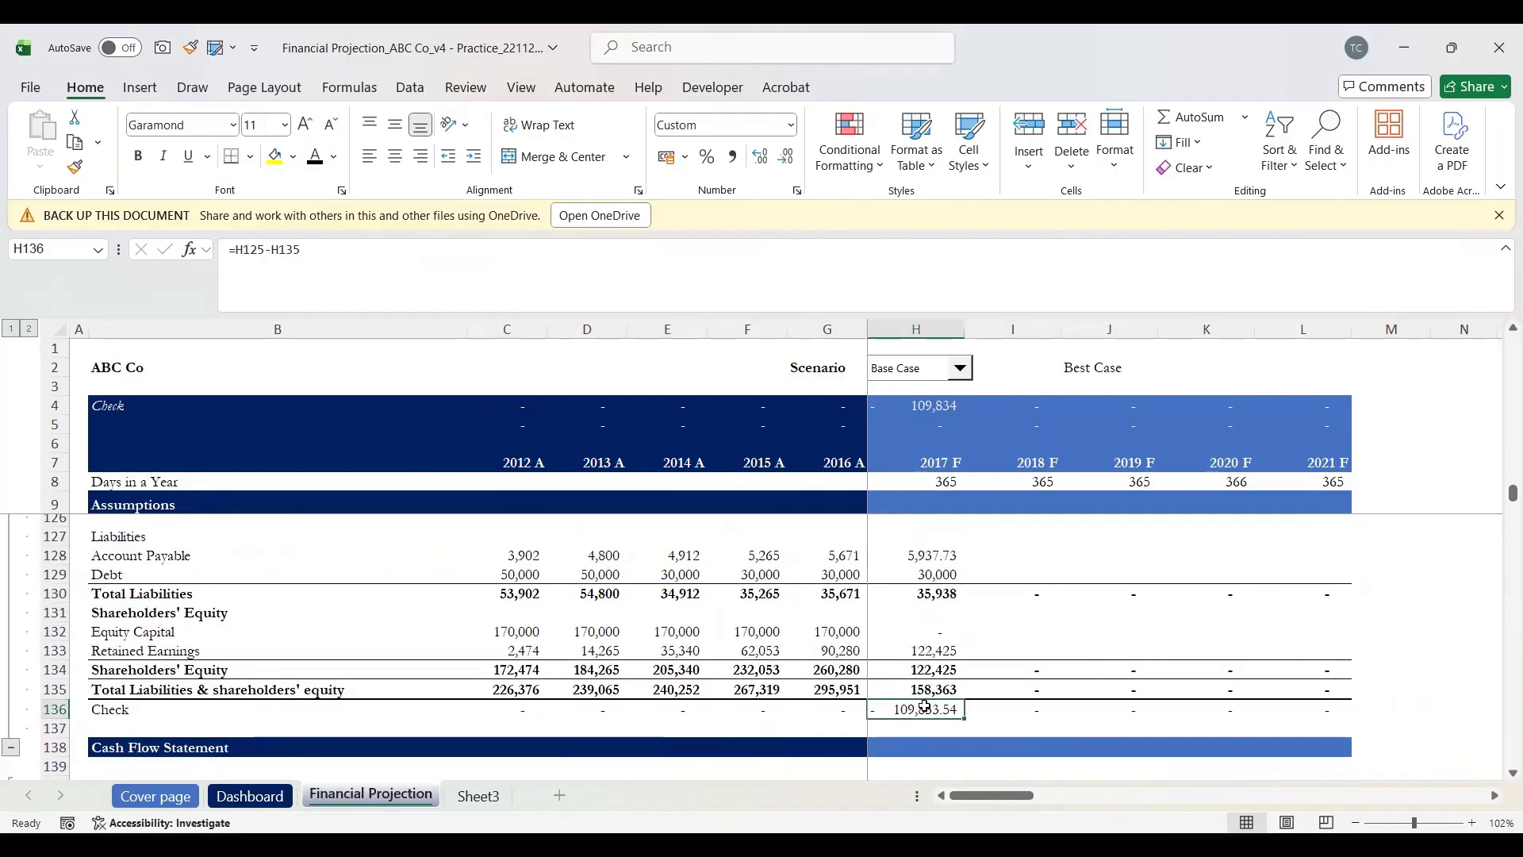
pyautogui.scroll(3, 925, 706)
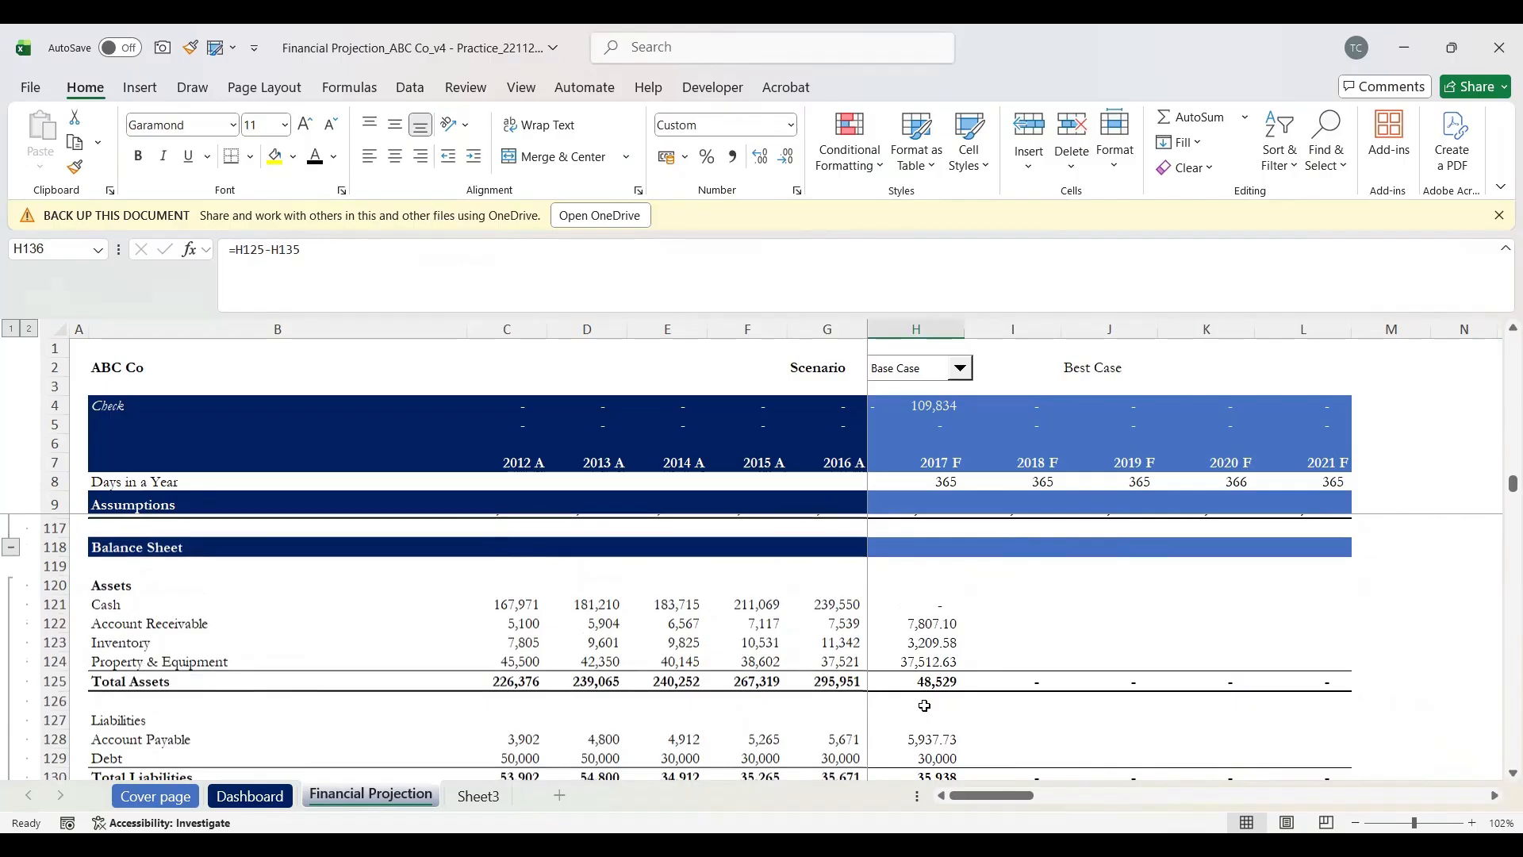
pyautogui.click(928, 605)
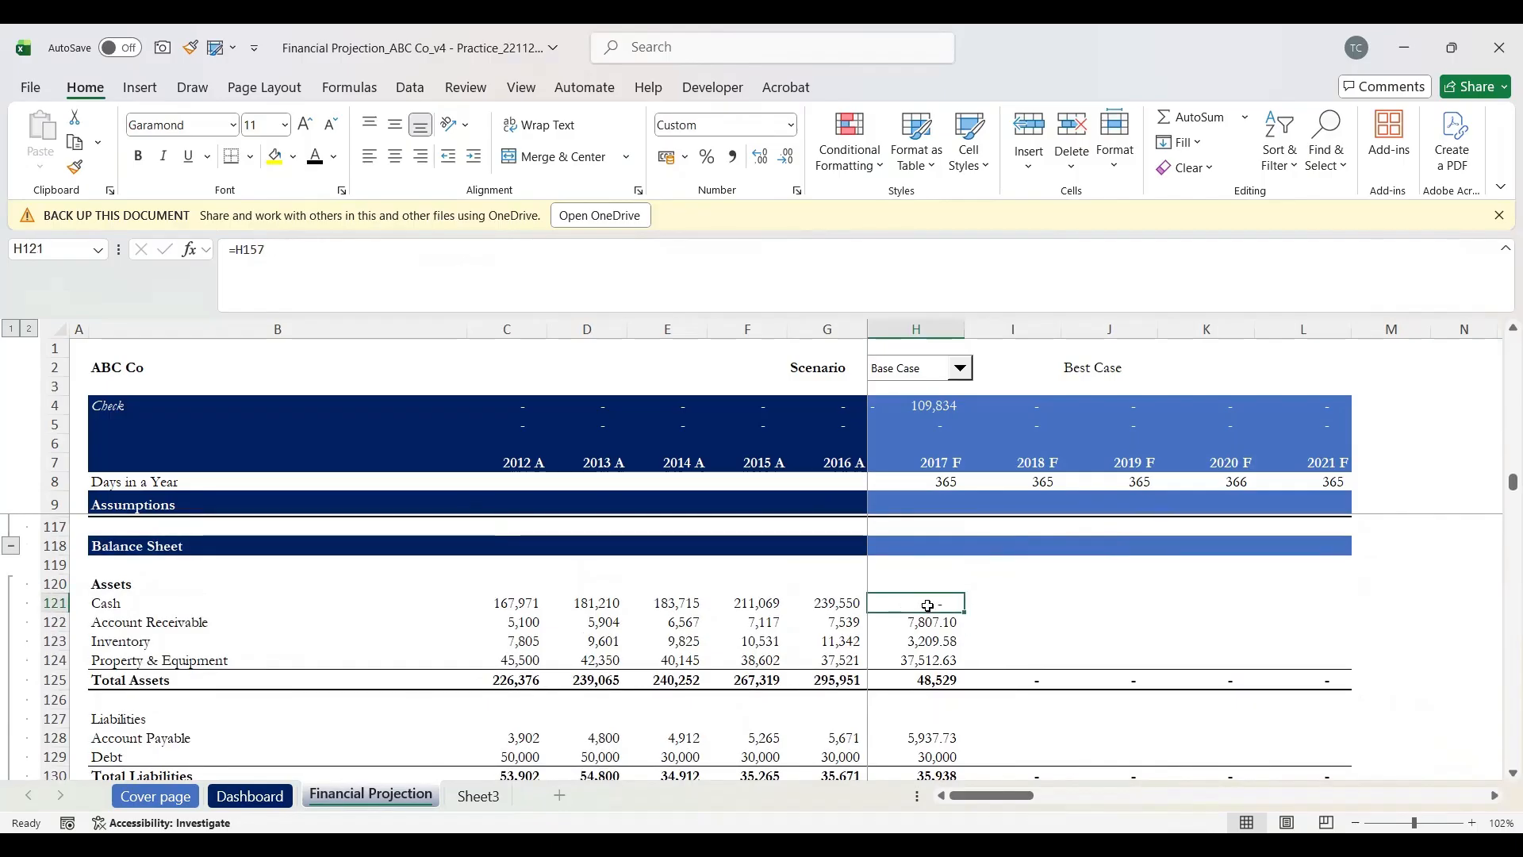
pyautogui.press('Down')
pyautogui.press('Down')
pyautogui.press('Down')
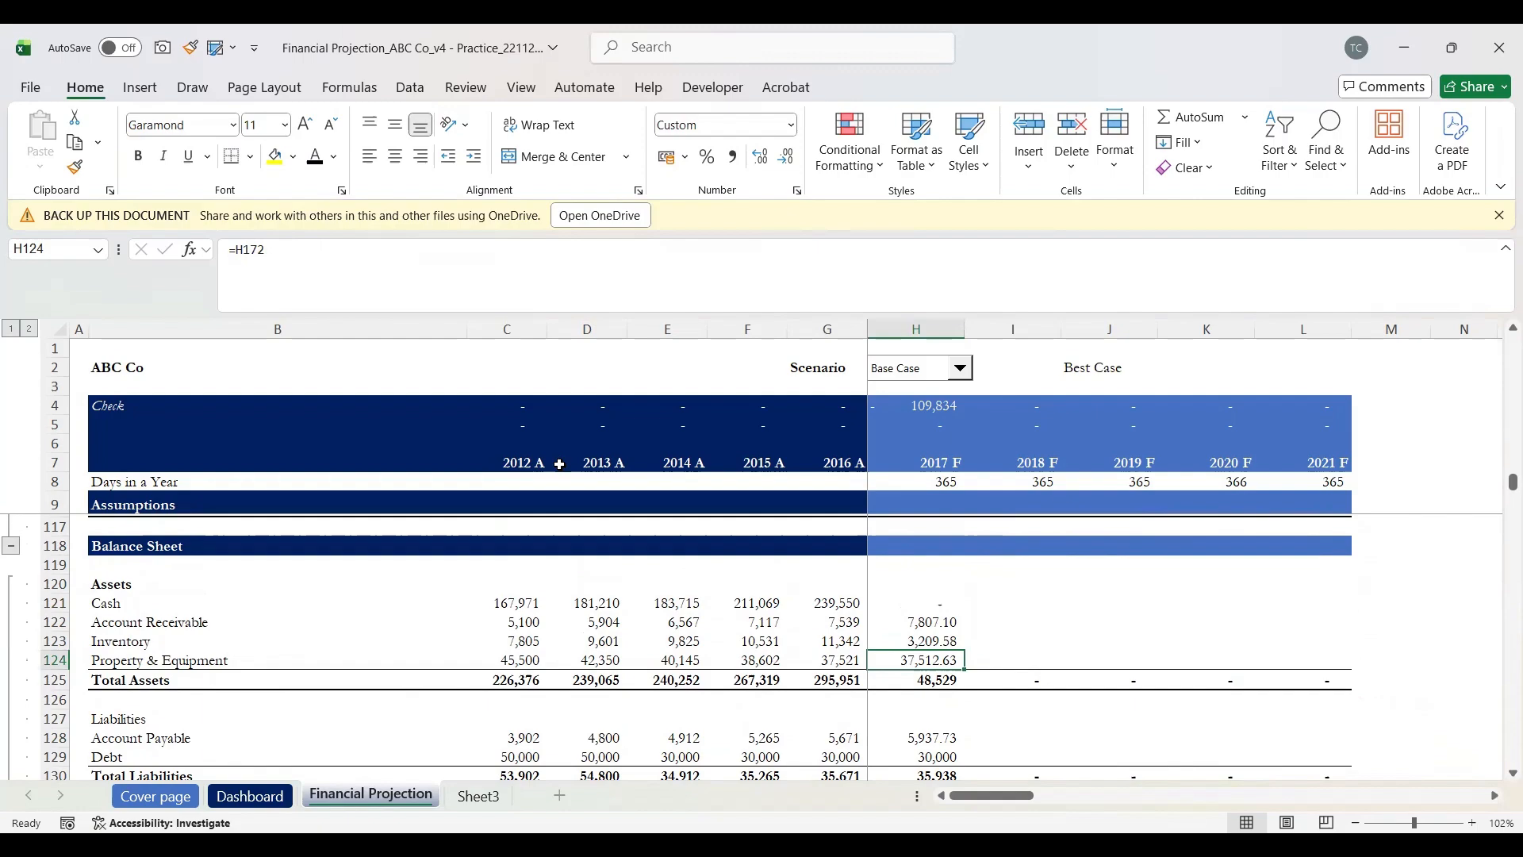
pyautogui.click(37, 405)
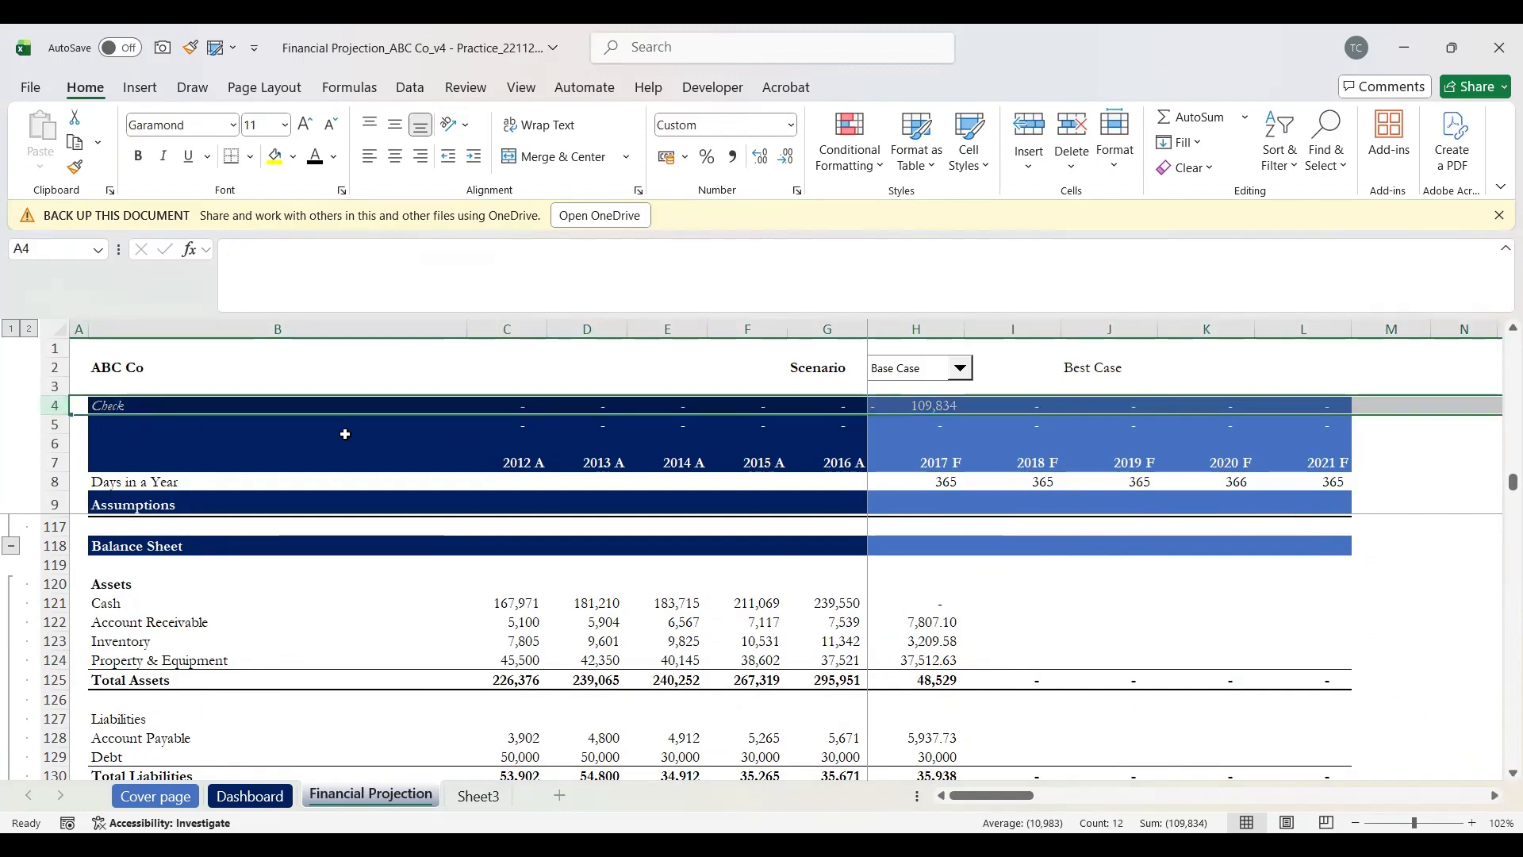
pyautogui.click(54, 425)
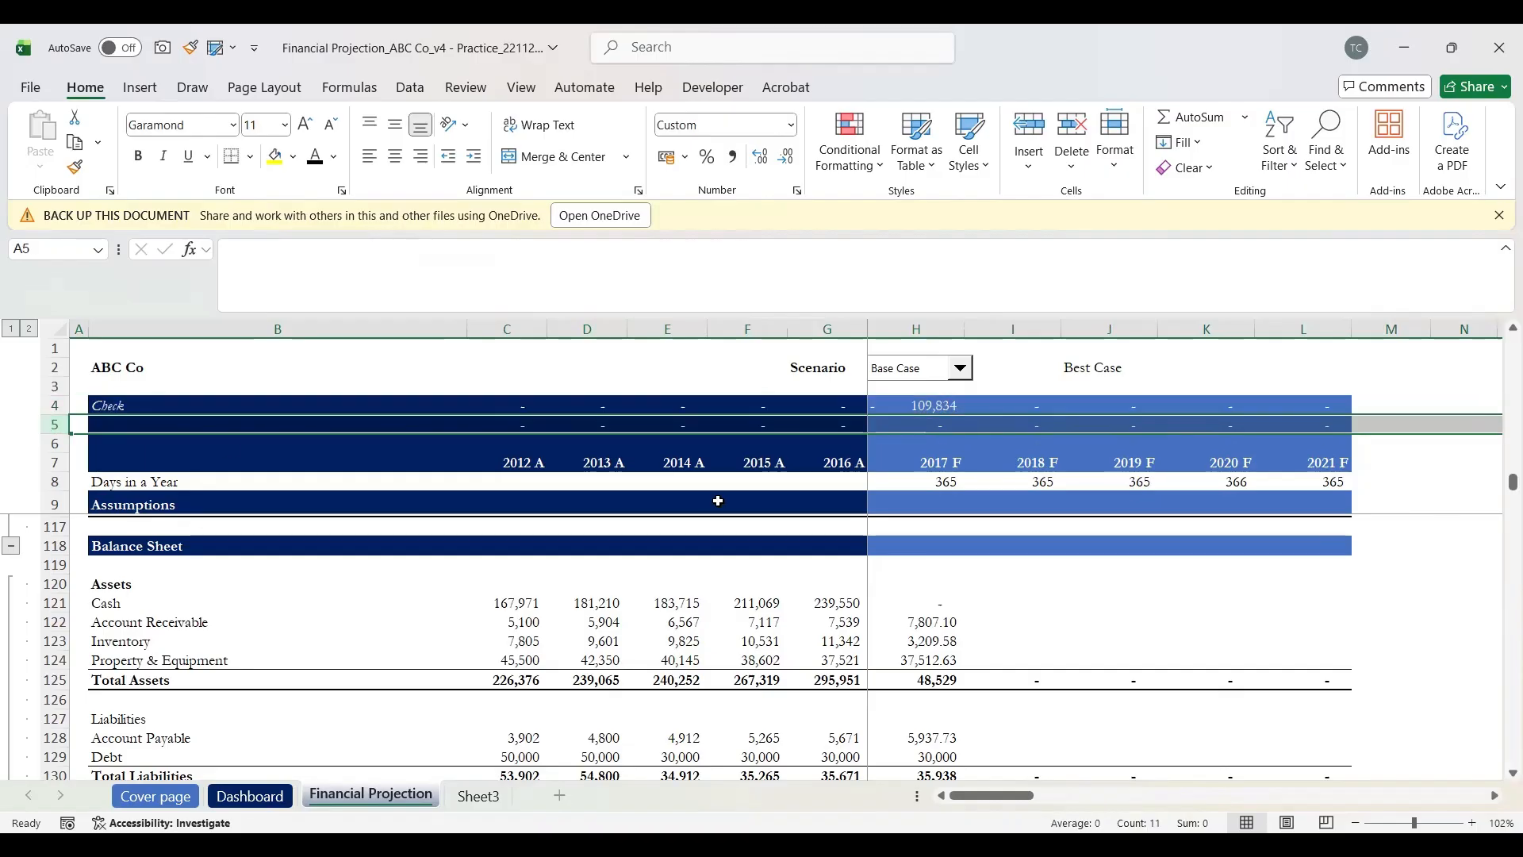
pyautogui.click(918, 424)
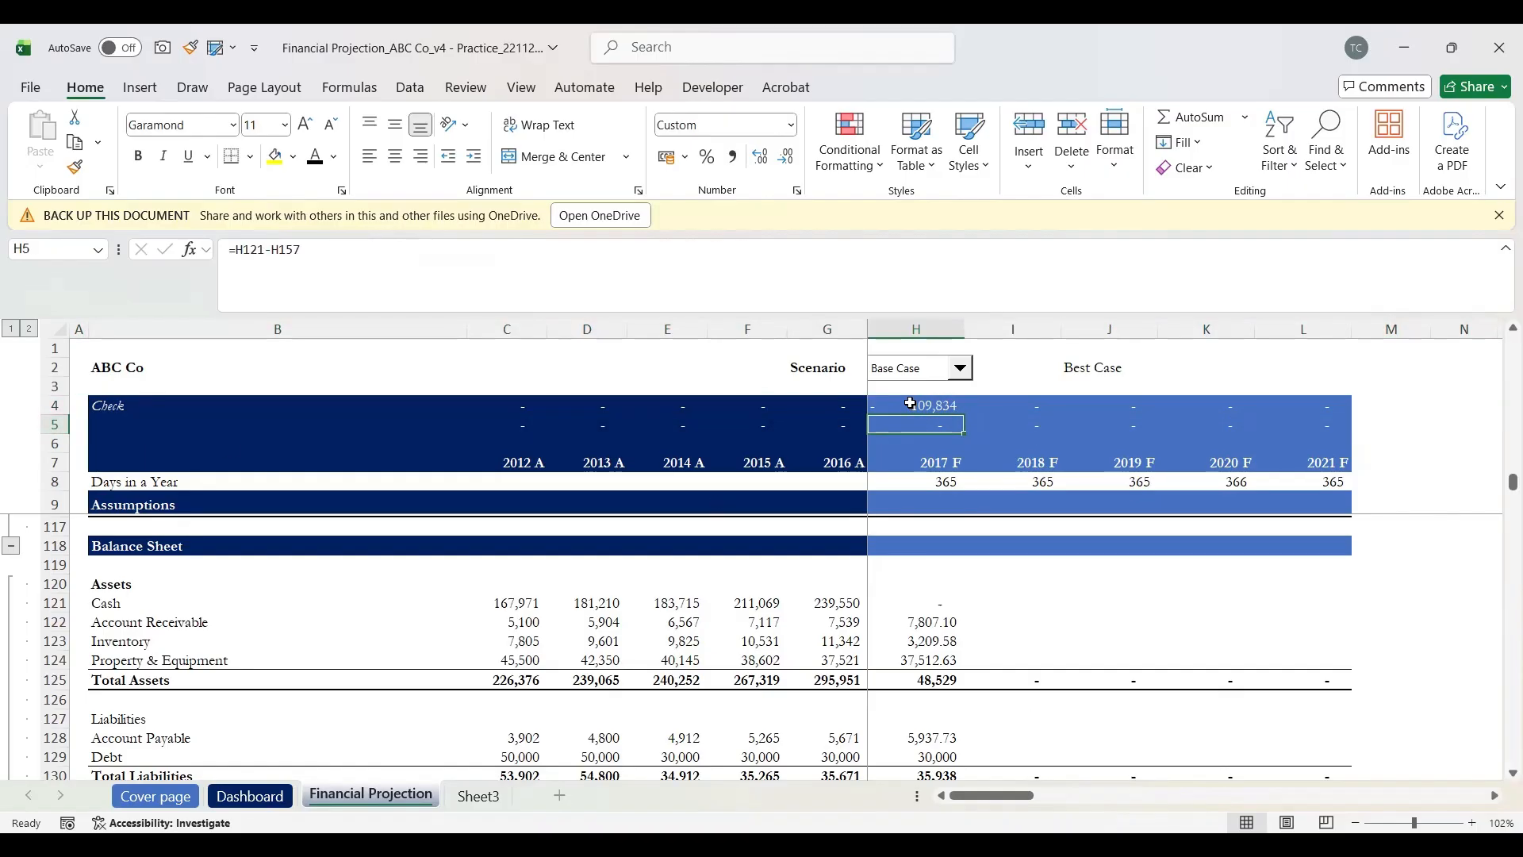
pyautogui.scroll(-5, 954, 707)
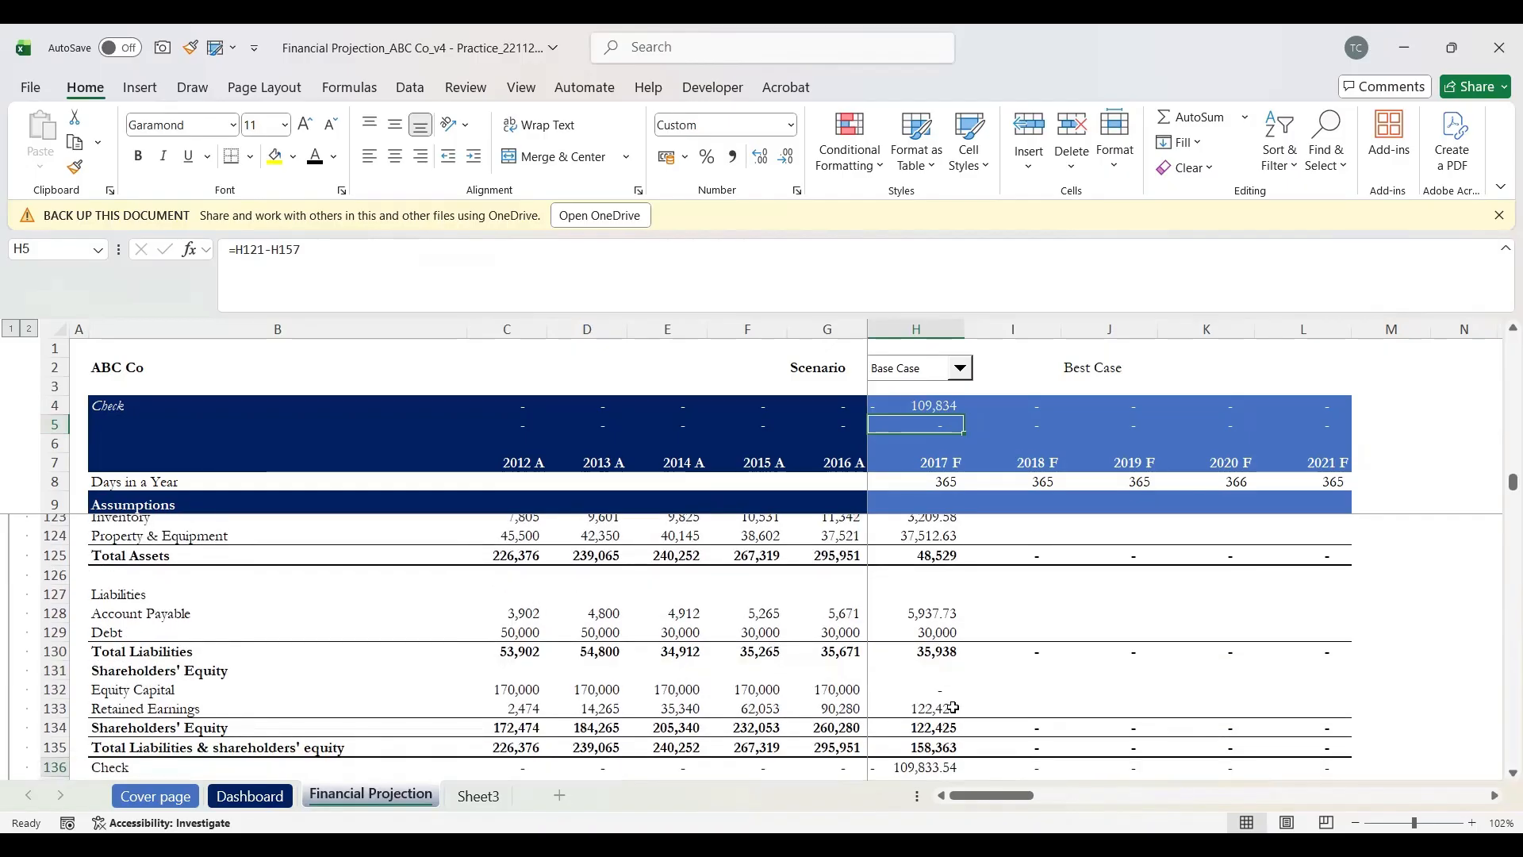
pyautogui.scroll(-3, 953, 707)
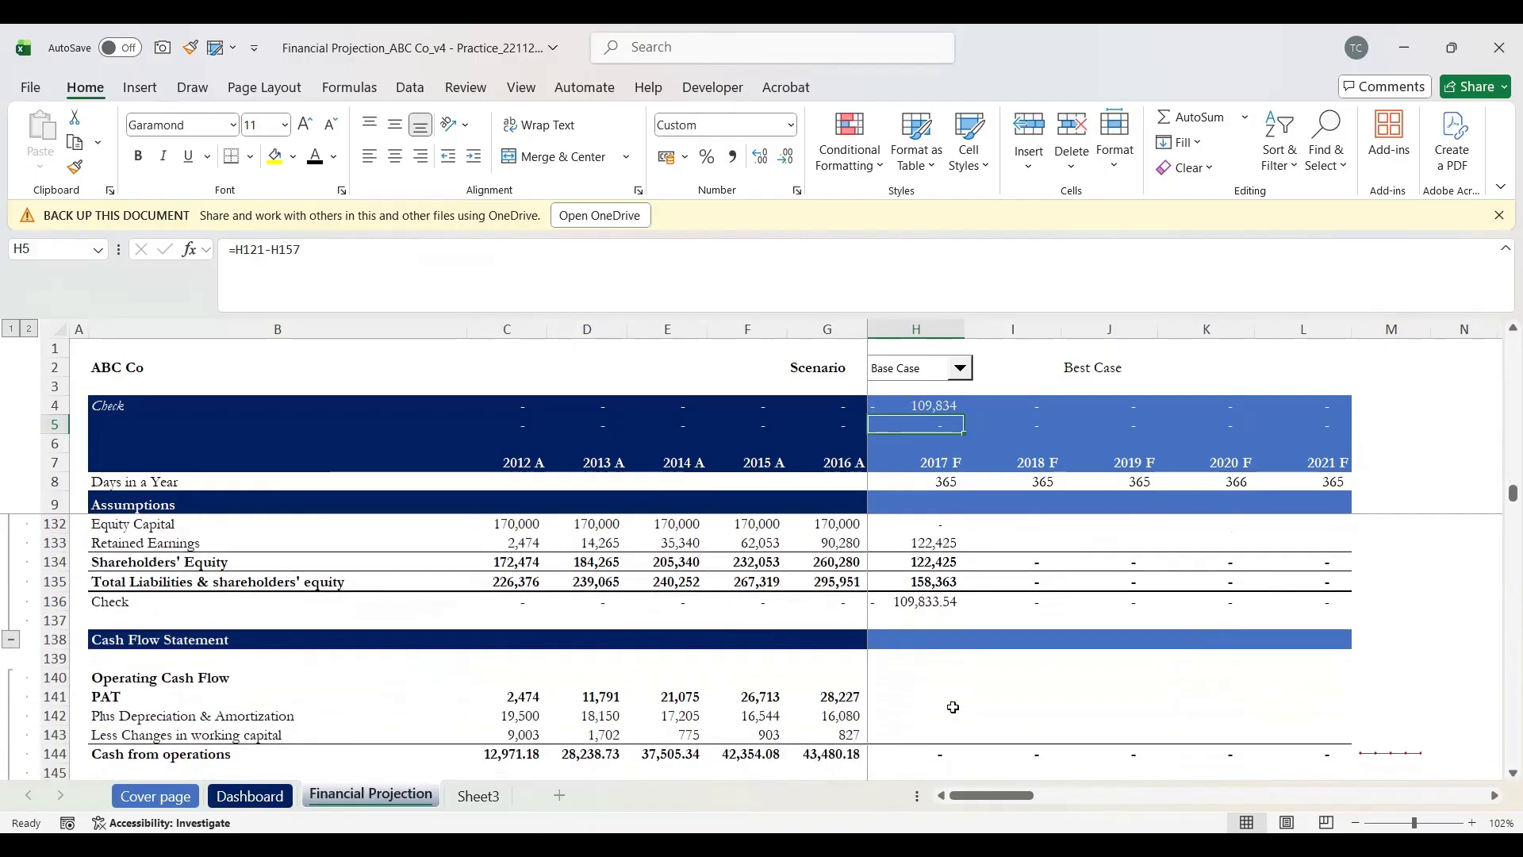
pyautogui.scroll(1, 954, 707)
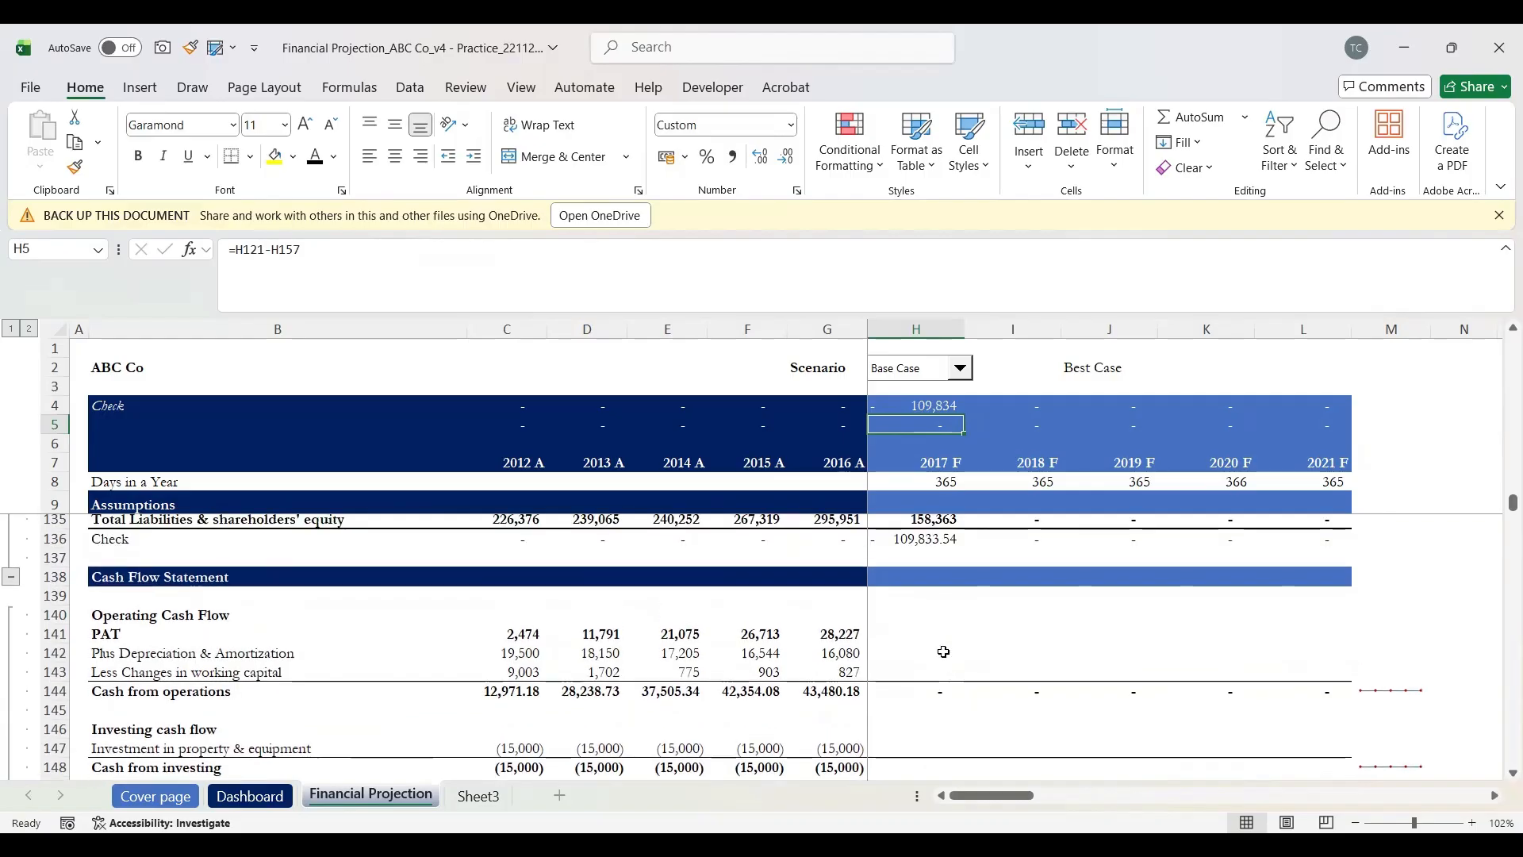
pyautogui.click(901, 636)
# Step: Bold the empty 2017 F PAT cell H141 and compare it with G141's 2016 PAT figure
pyautogui.hotkey('ctrl', 'b')
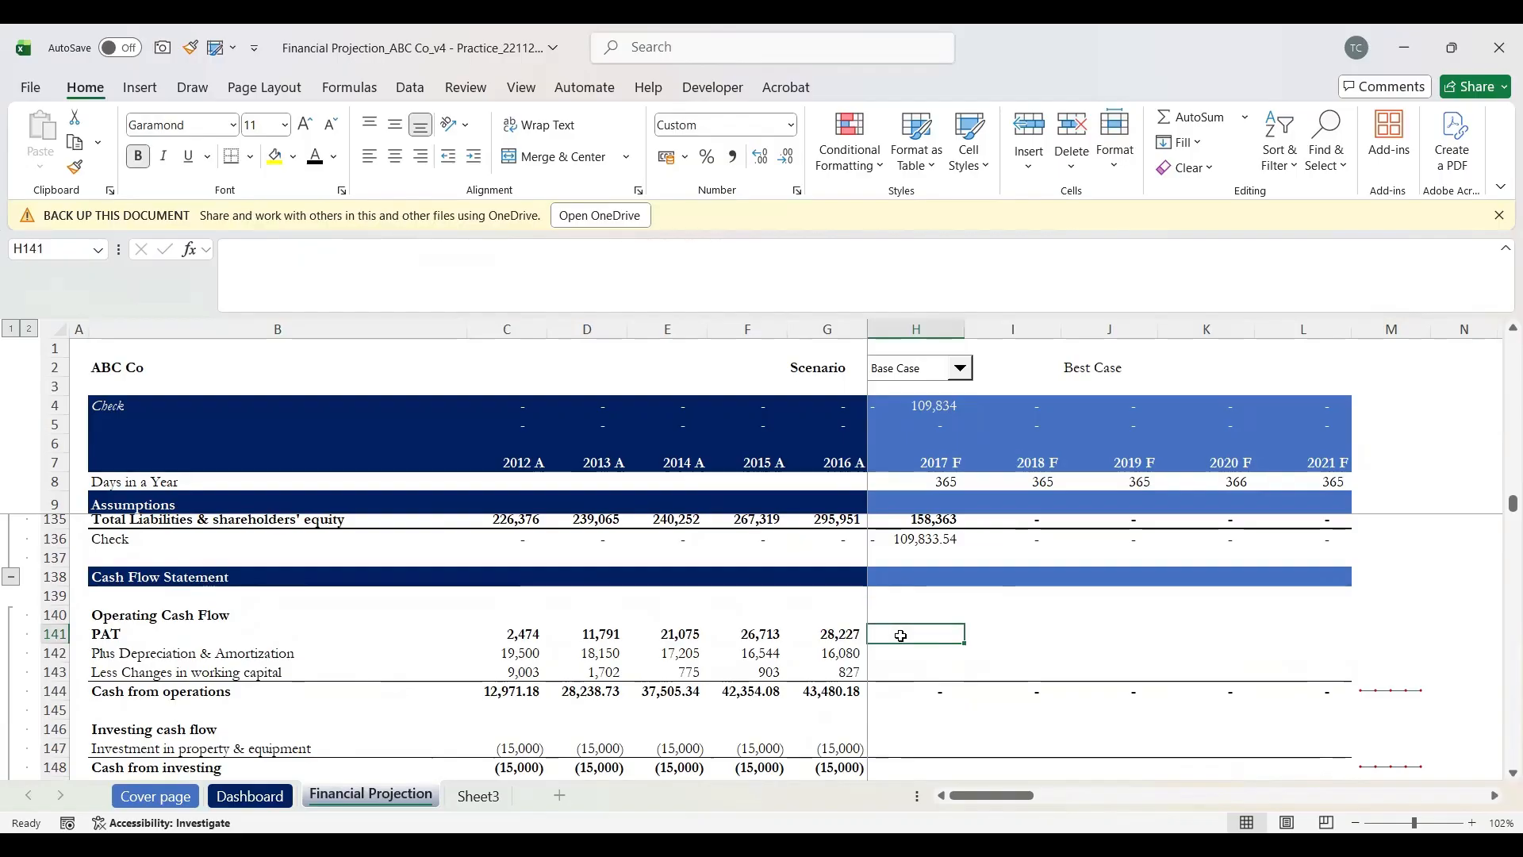
pyautogui.press('Left')
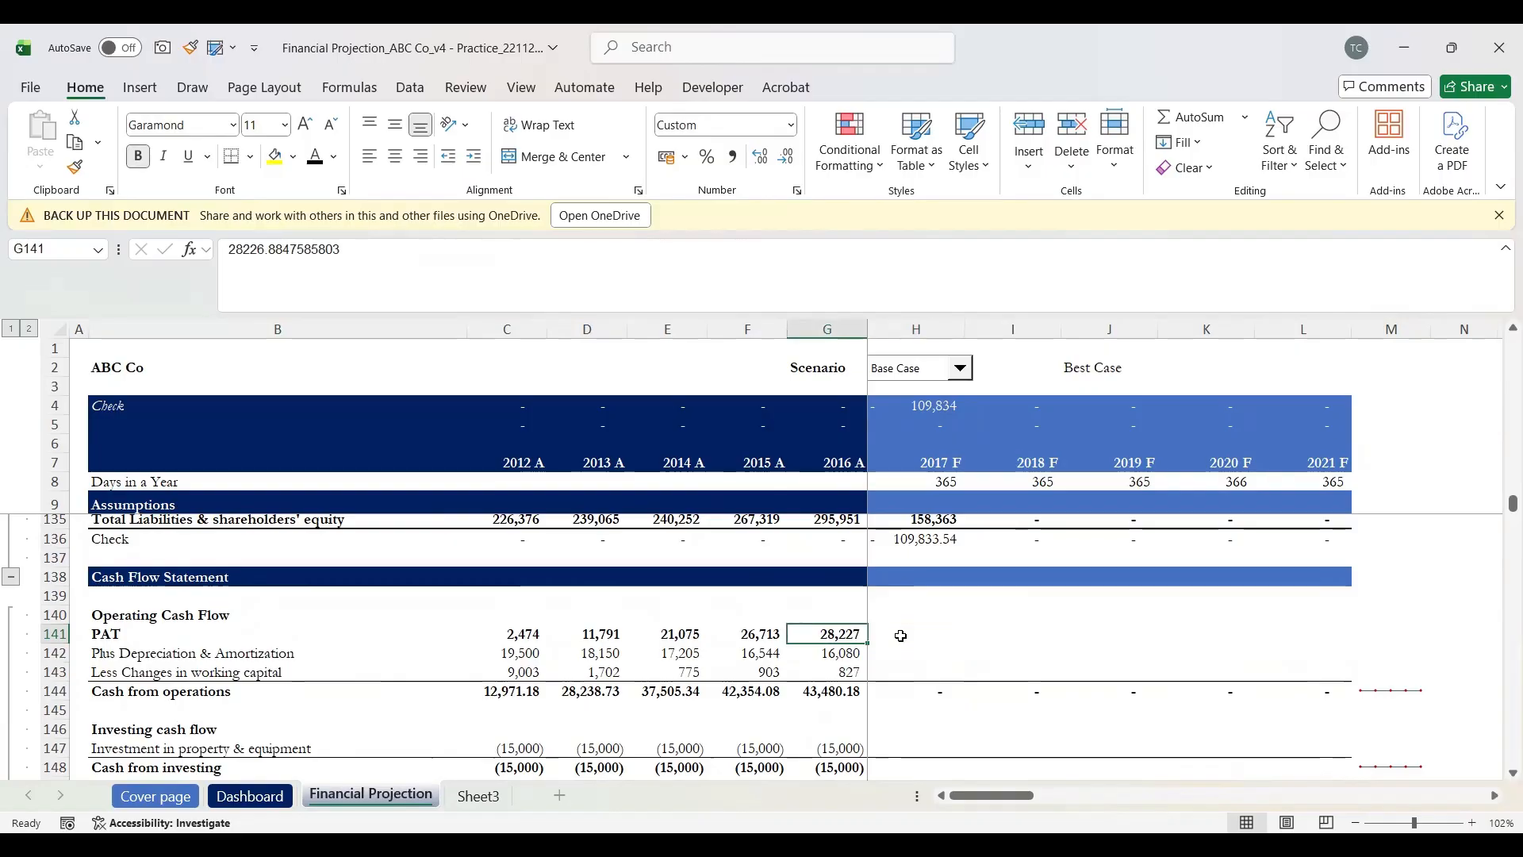
pyautogui.press('Right')
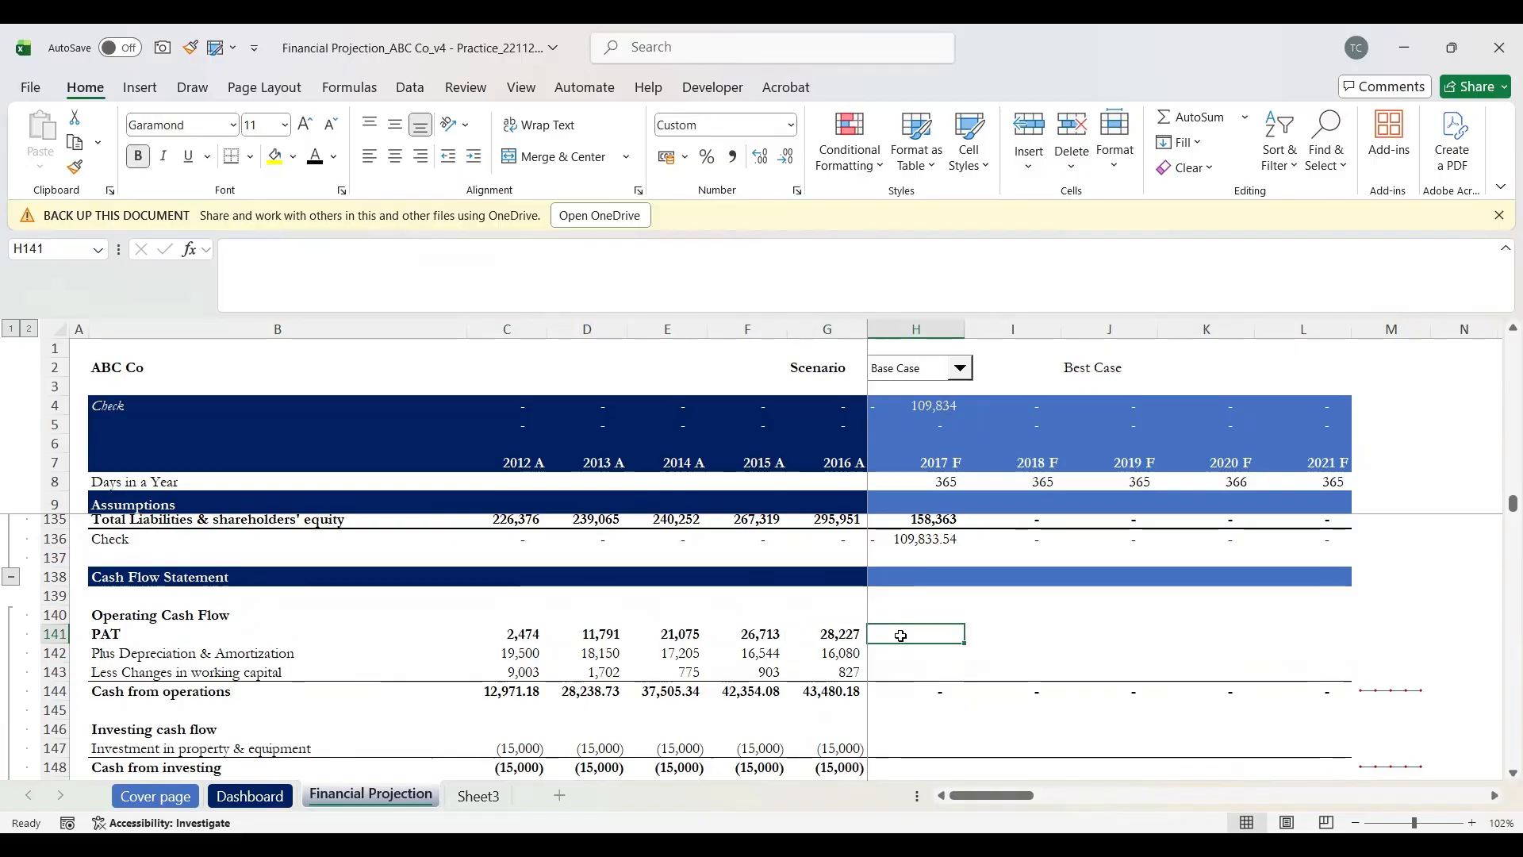
pyautogui.press('Left')
pyautogui.press('Right')
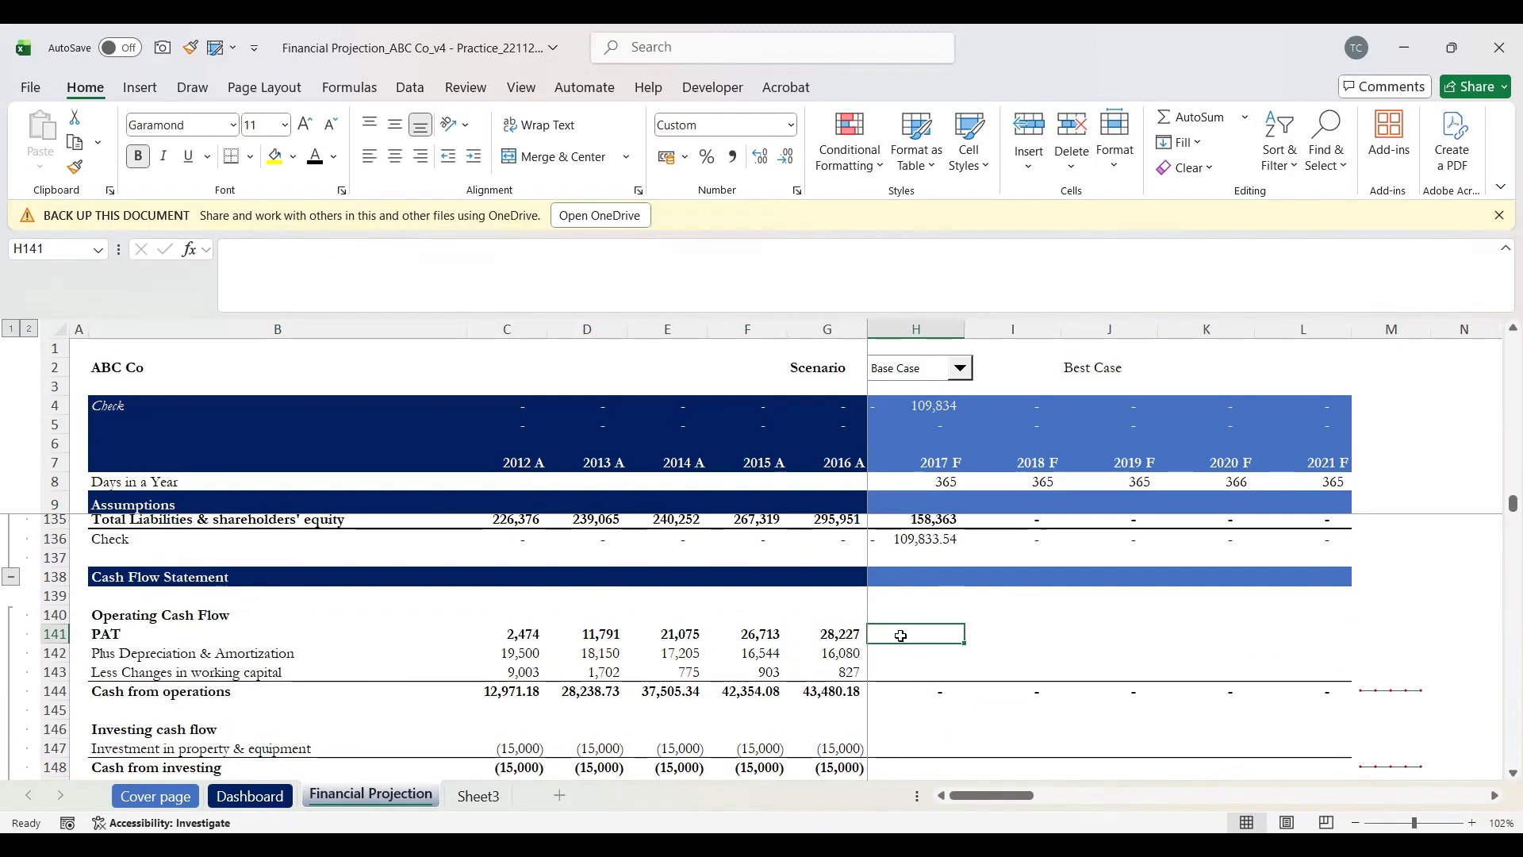
pyautogui.press('Left')
pyautogui.press('Right')
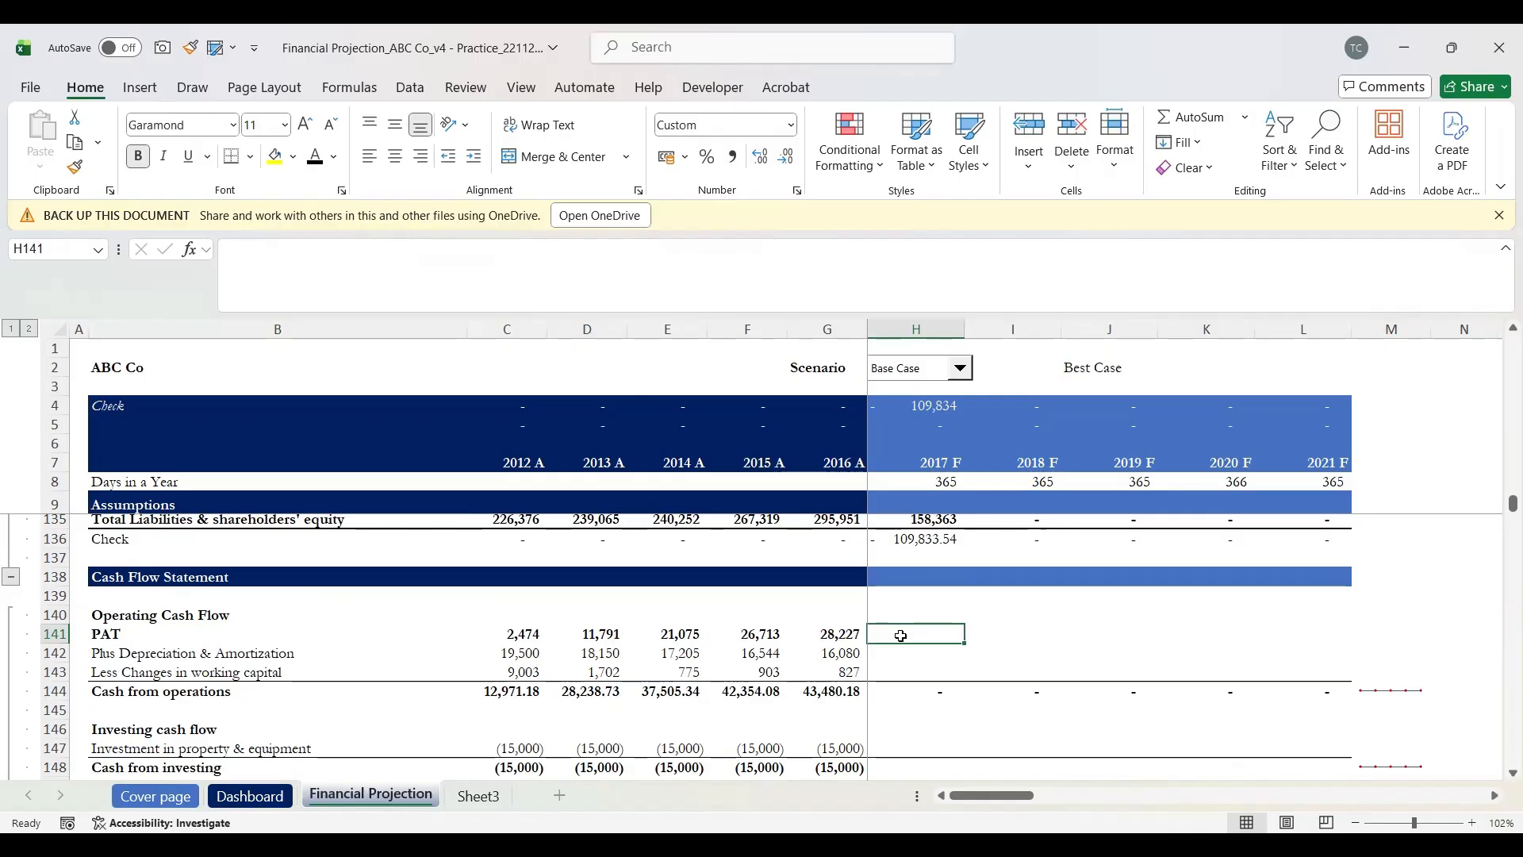
# Step: Review 2016 A cash from operations of 43,480.18 and investing cash flow of (15,000)
pyautogui.scroll(-1, 901, 635)
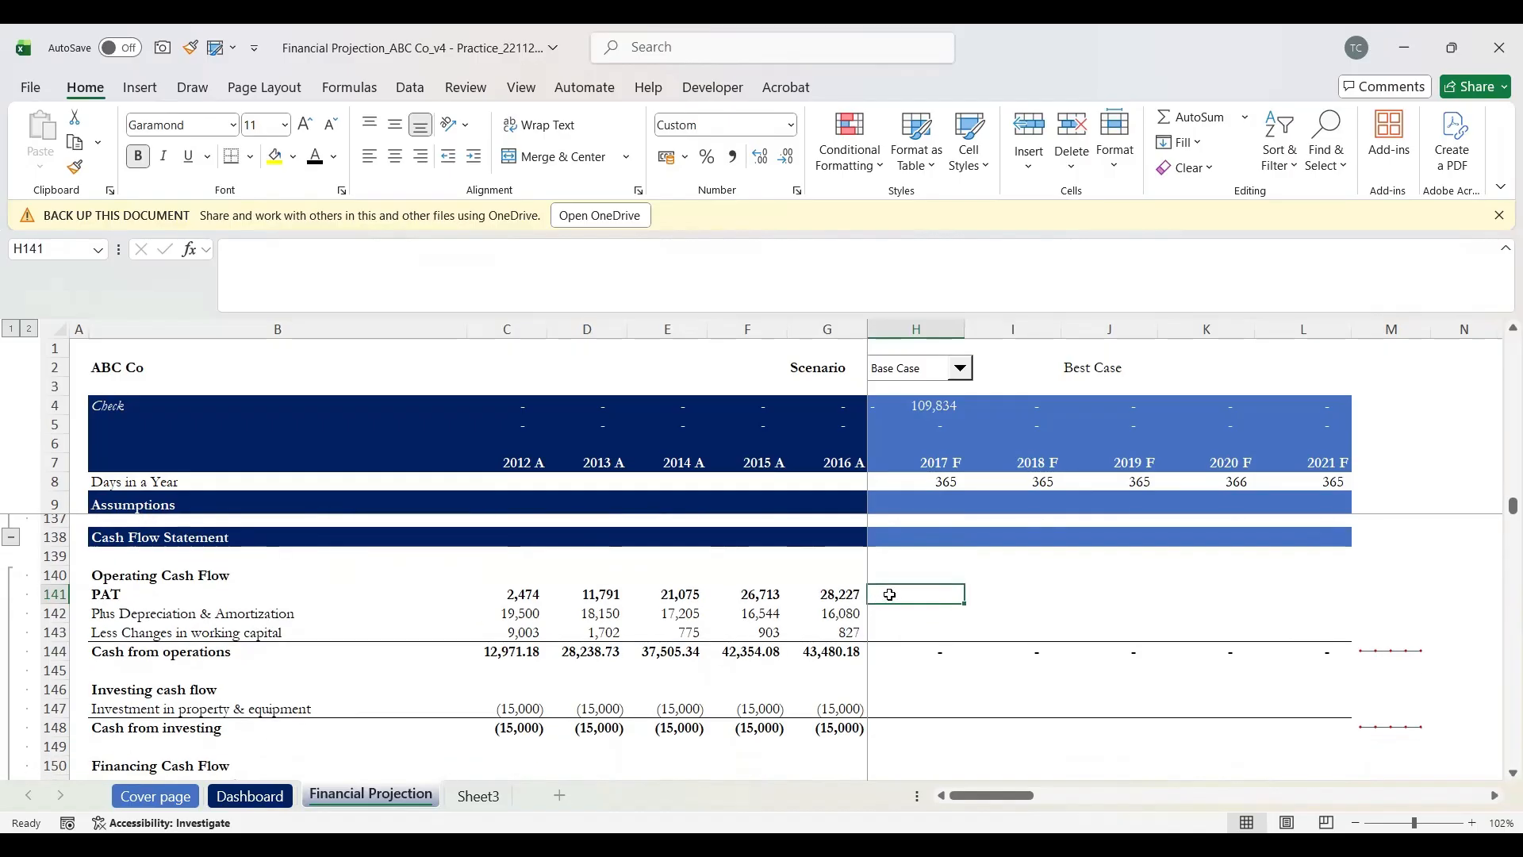
pyautogui.scroll(2, 890, 594)
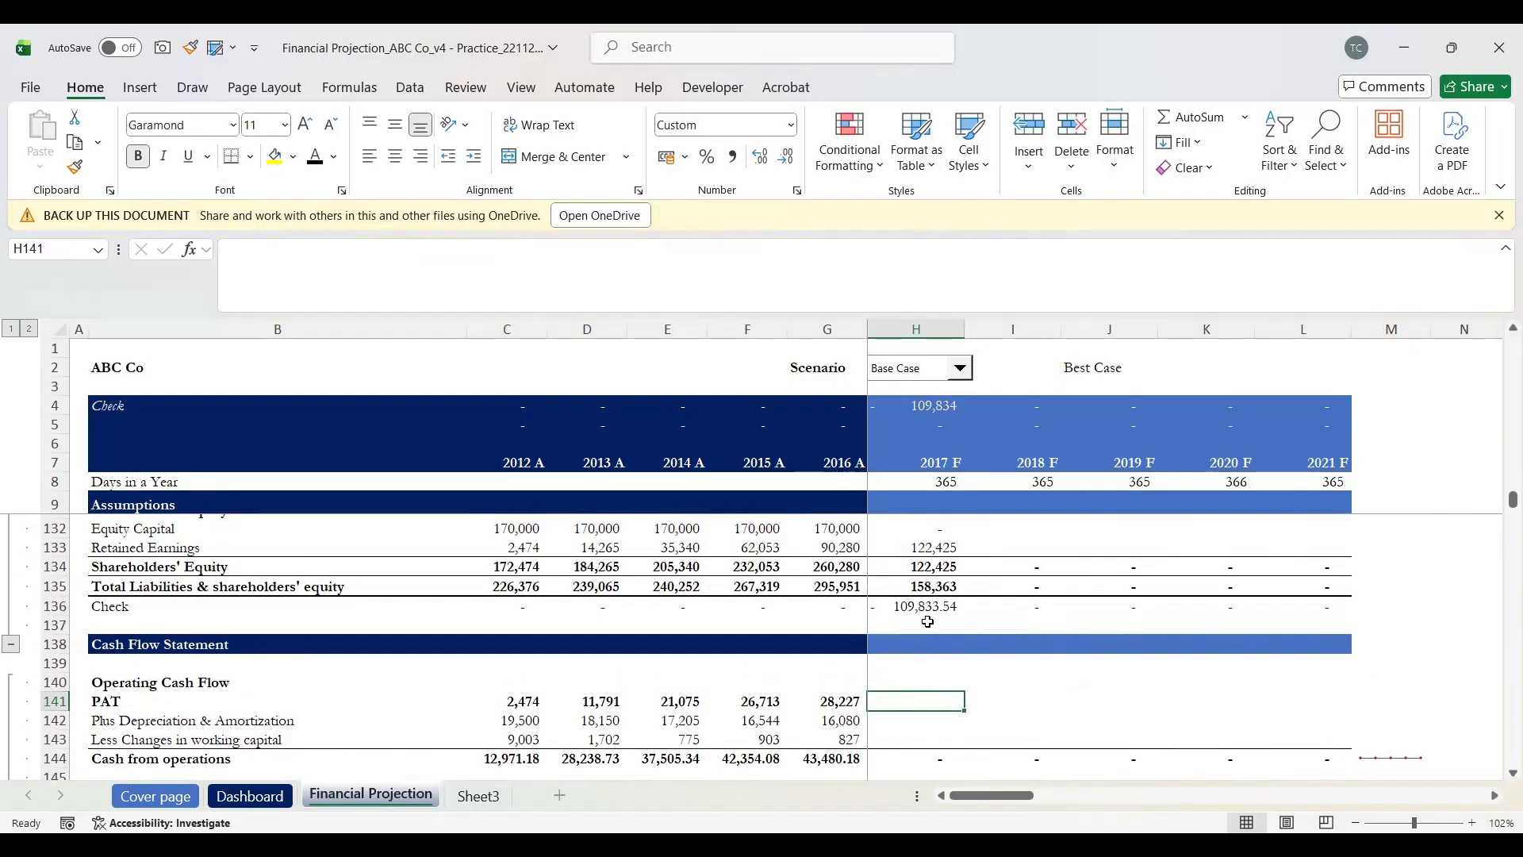
pyautogui.scroll(-1, 923, 679)
pyautogui.scroll(1, 924, 679)
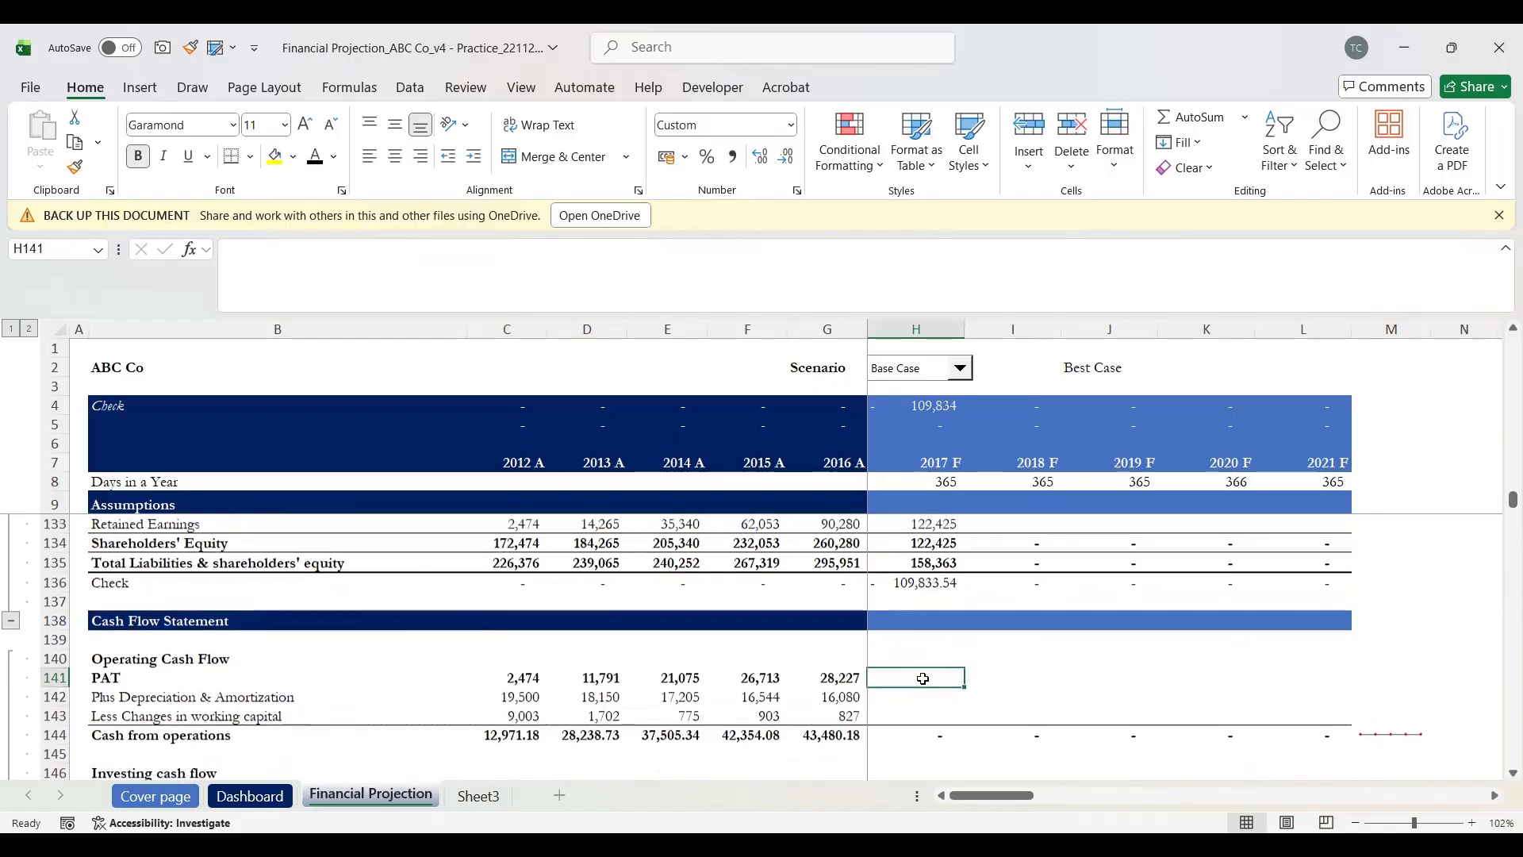
pyautogui.scroll(-1, 920, 682)
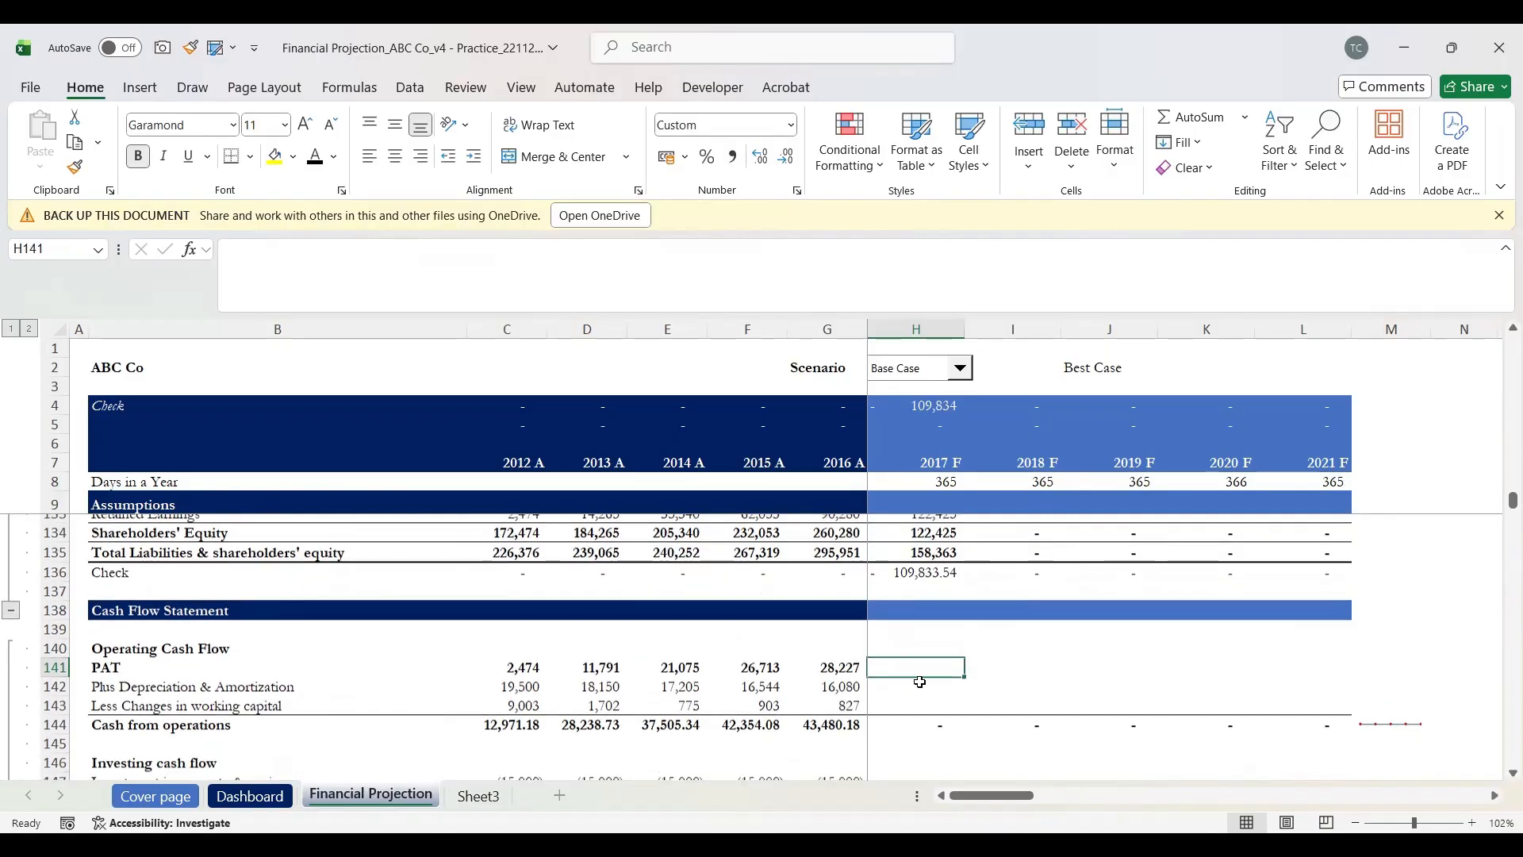
pyautogui.scroll(1, 920, 682)
pyautogui.scroll(2, 920, 682)
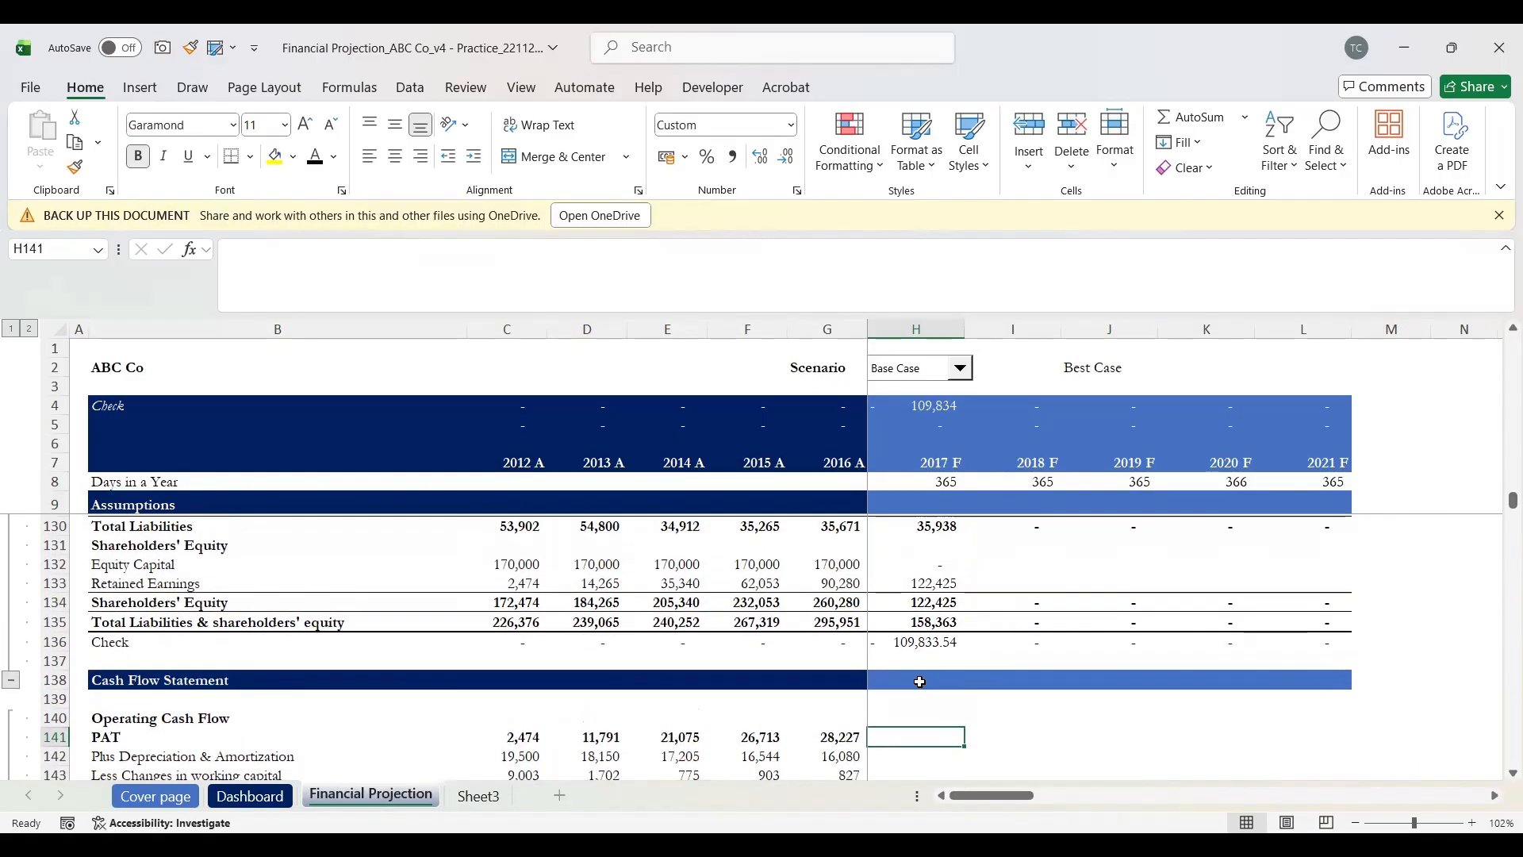
pyautogui.scroll(-3, 920, 682)
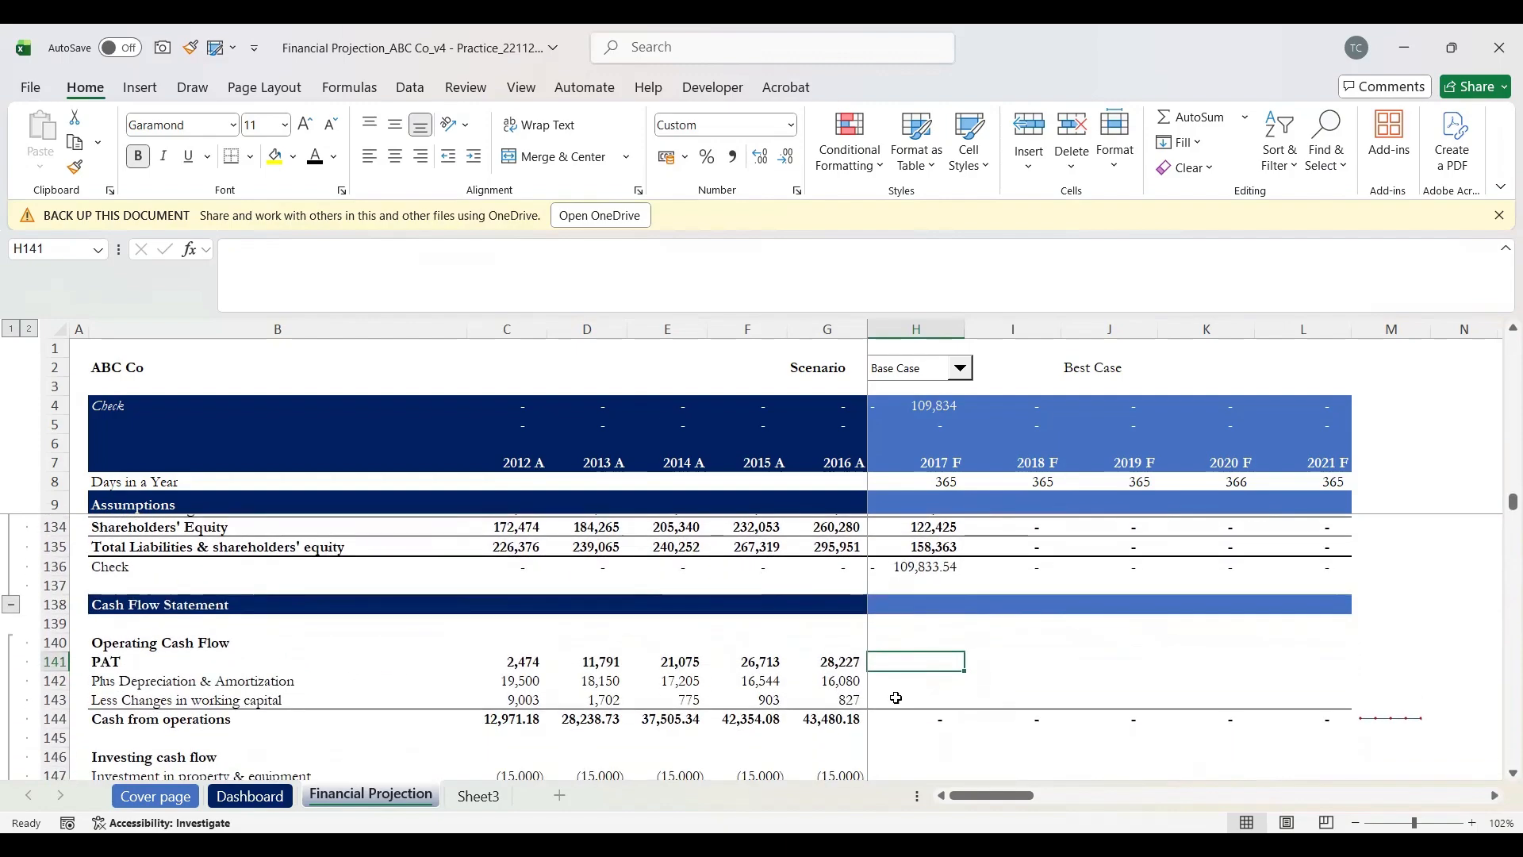
pyautogui.scroll(-1, 903, 718)
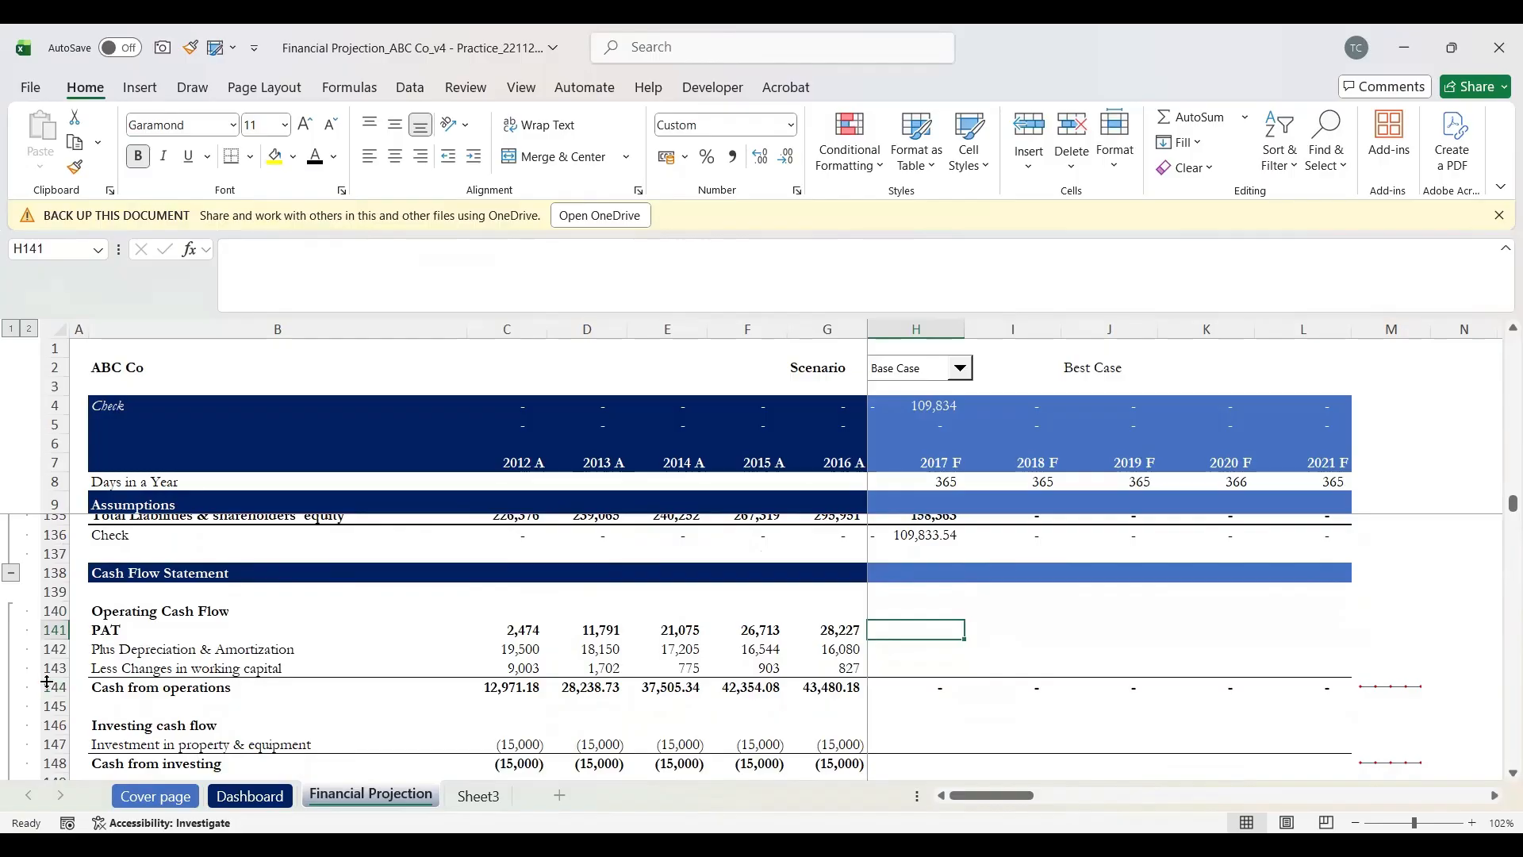
pyautogui.scroll(1, 865, 667)
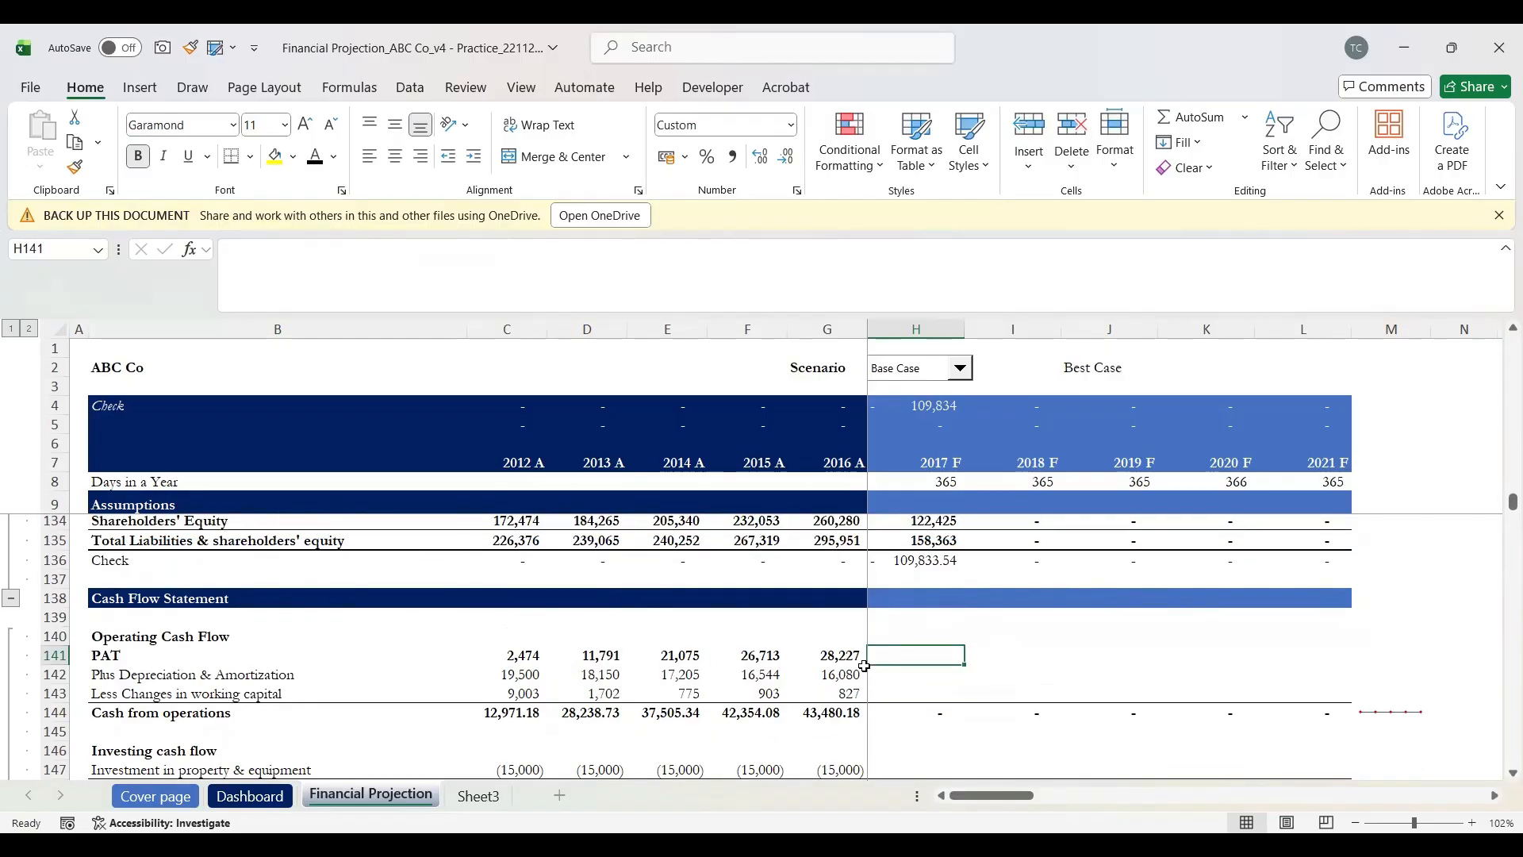
pyautogui.write('=')
pyautogui.scroll(2, 868, 659)
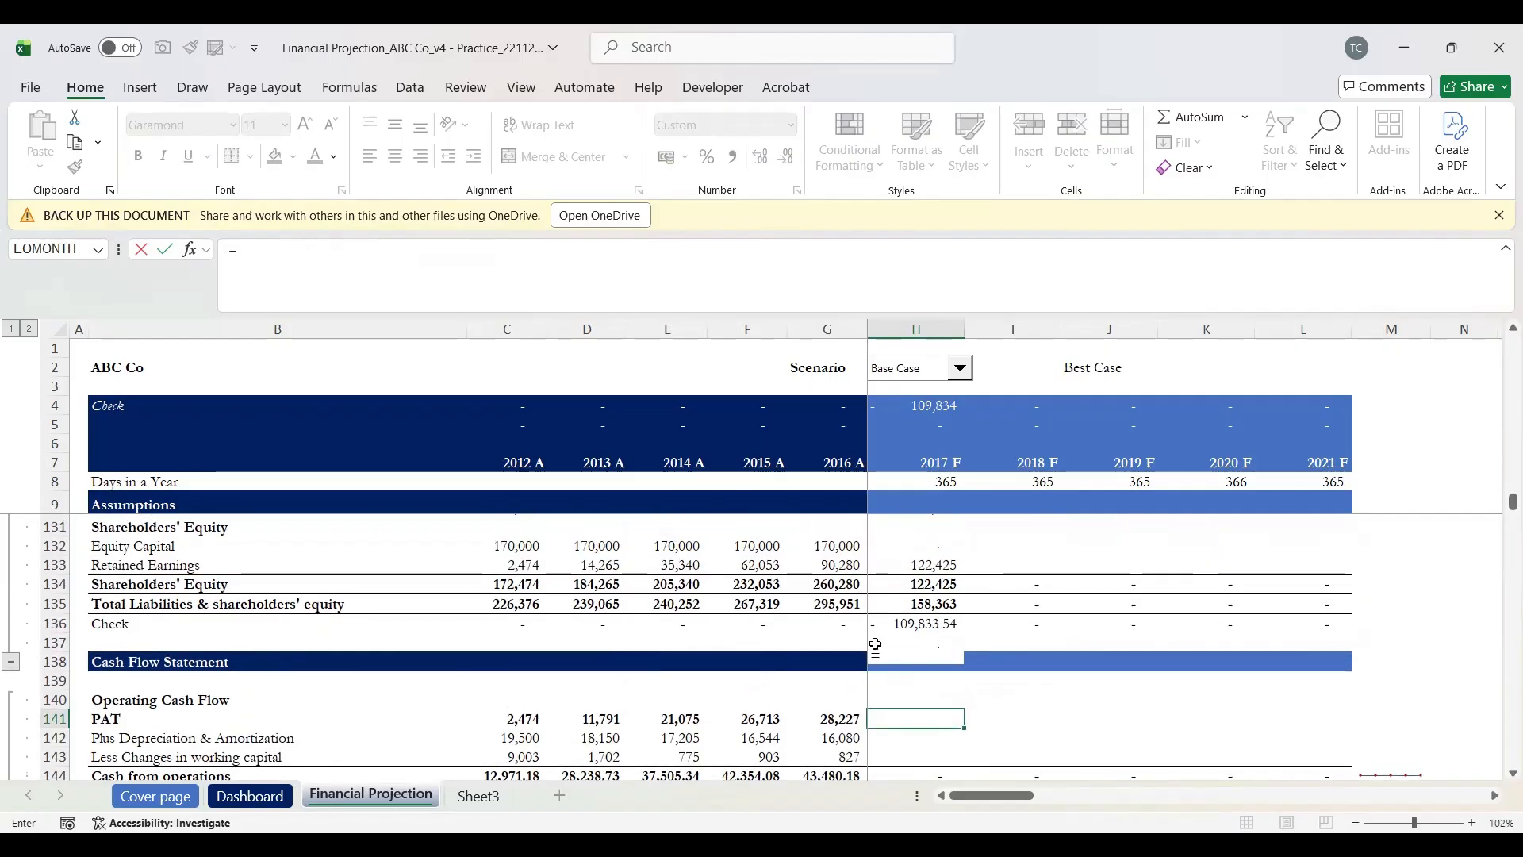
pyautogui.scroll(3, 967, 664)
pyautogui.scroll(-2, 966, 665)
pyautogui.scroll(3, 966, 665)
pyautogui.scroll(5, 967, 665)
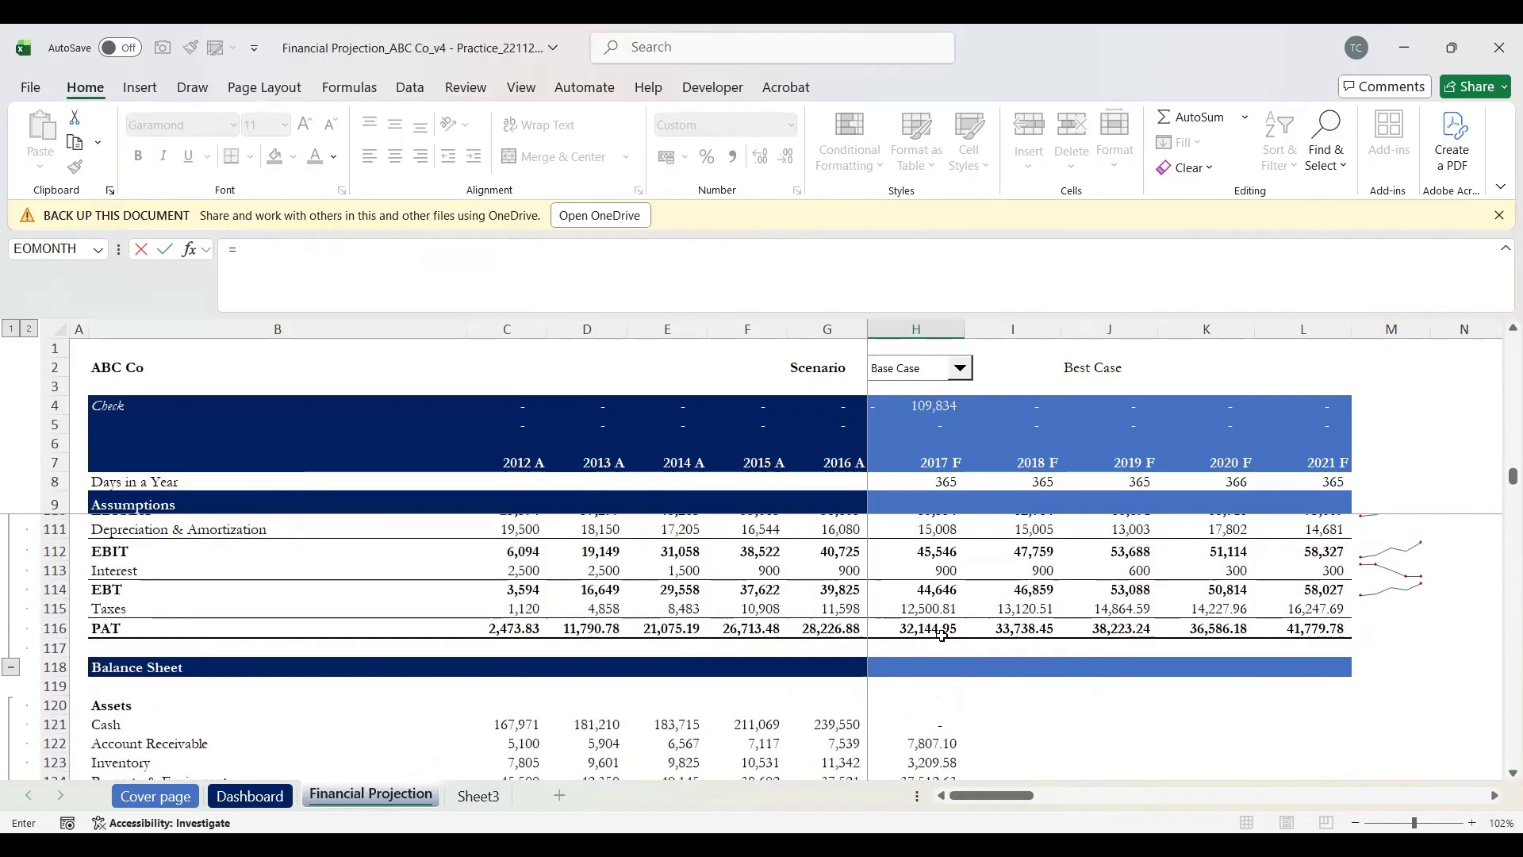
pyautogui.click(919, 632)
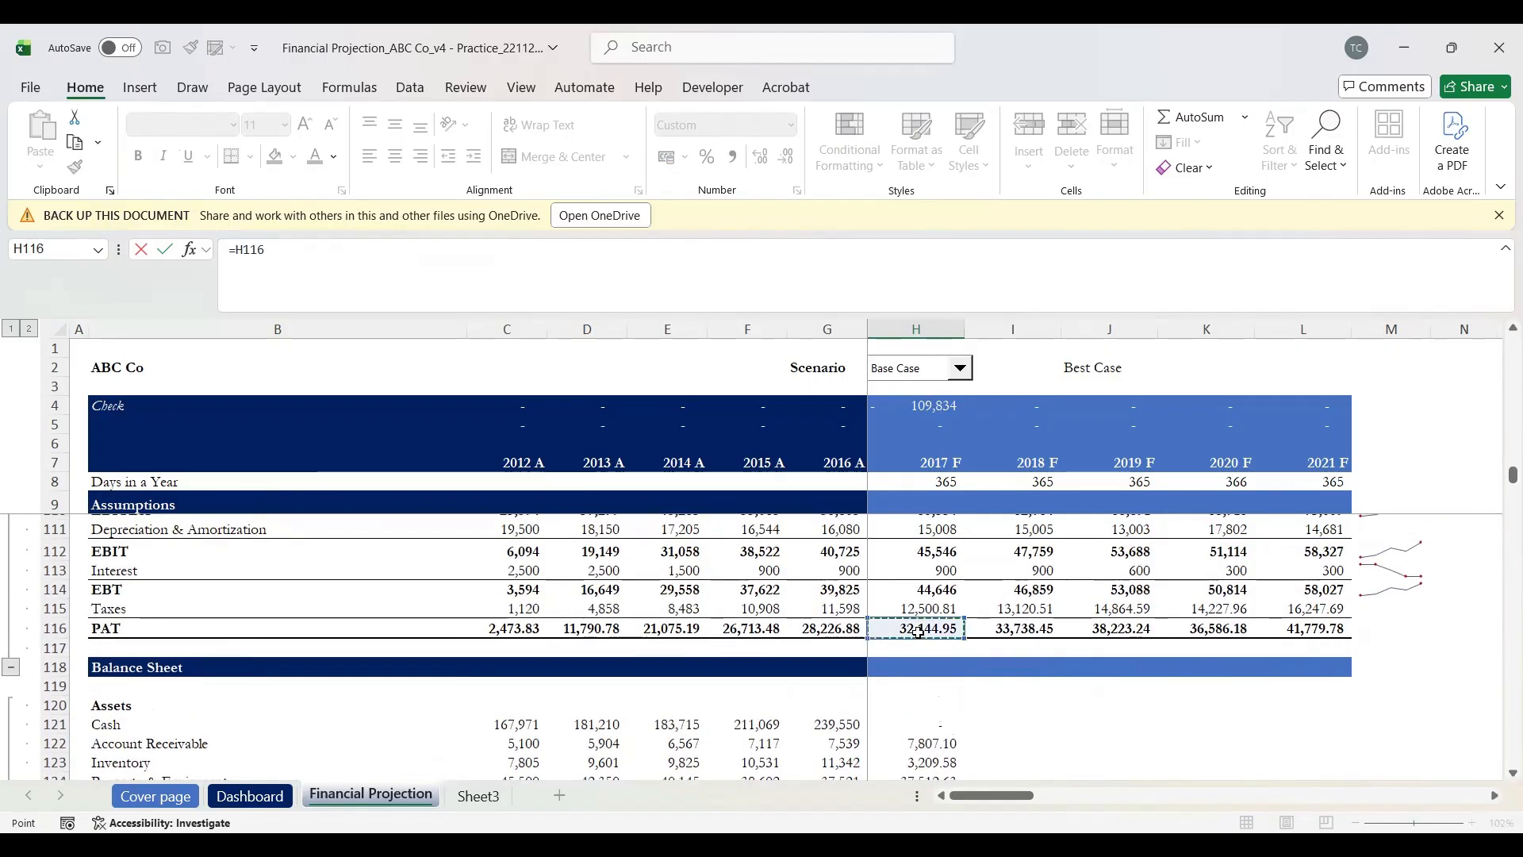
pyautogui.press('Escape')
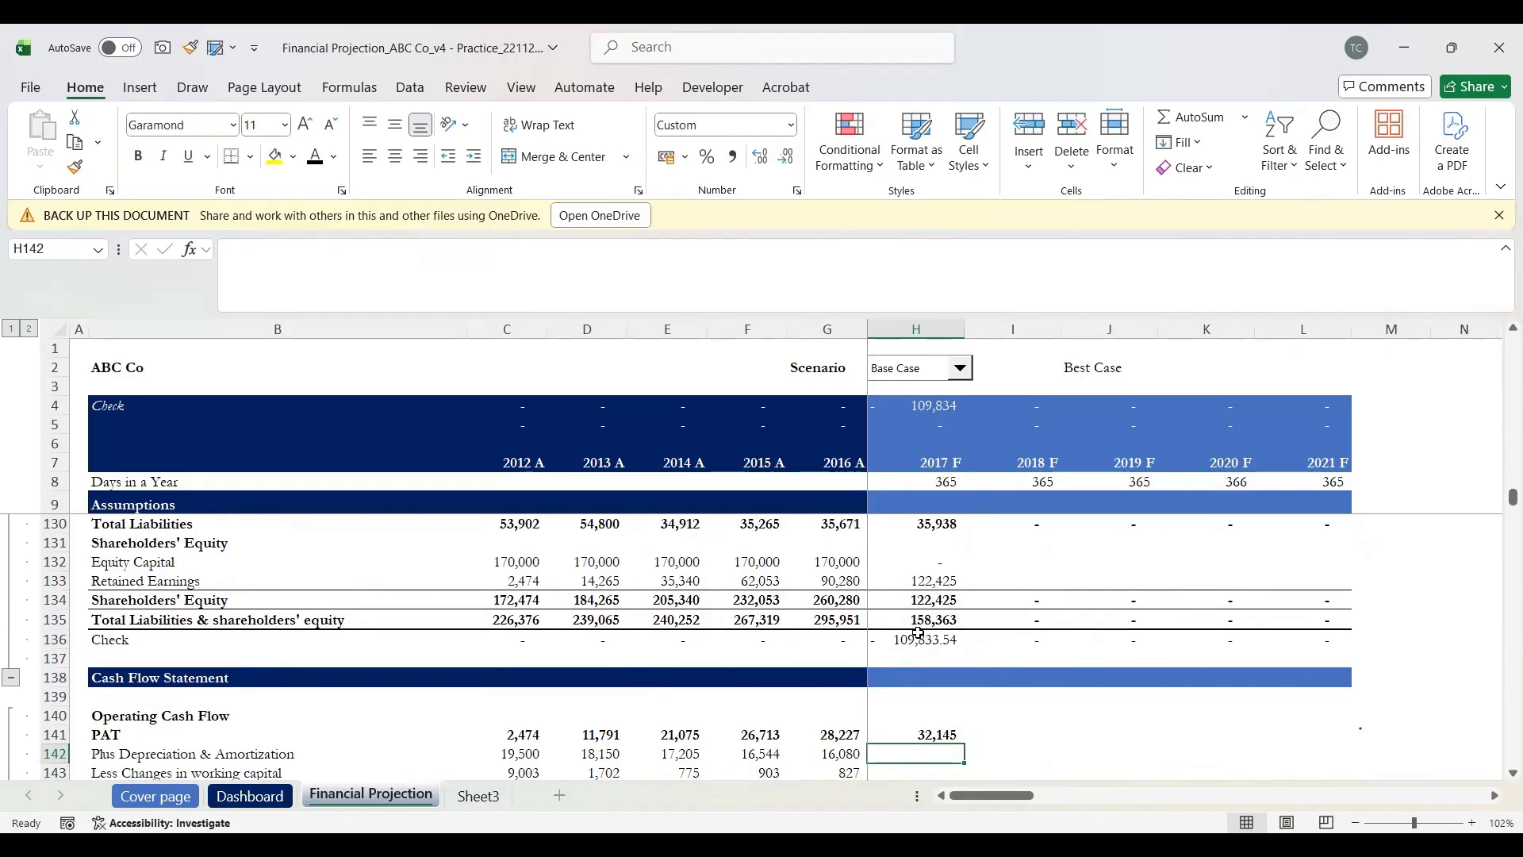
pyautogui.scroll(-1, 919, 632)
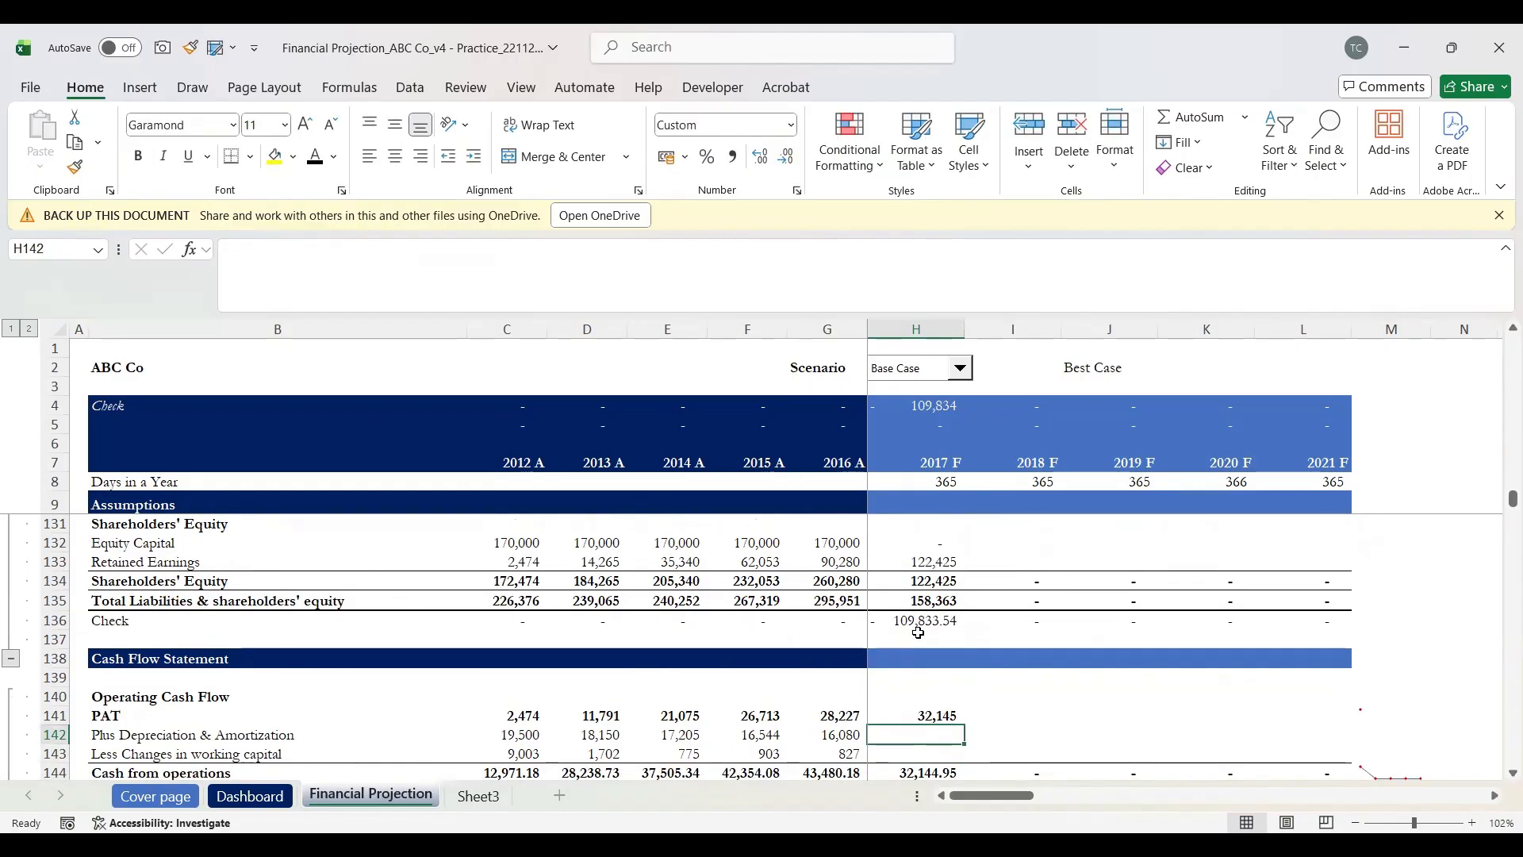
pyautogui.write('=')
pyautogui.scroll(5, 918, 632)
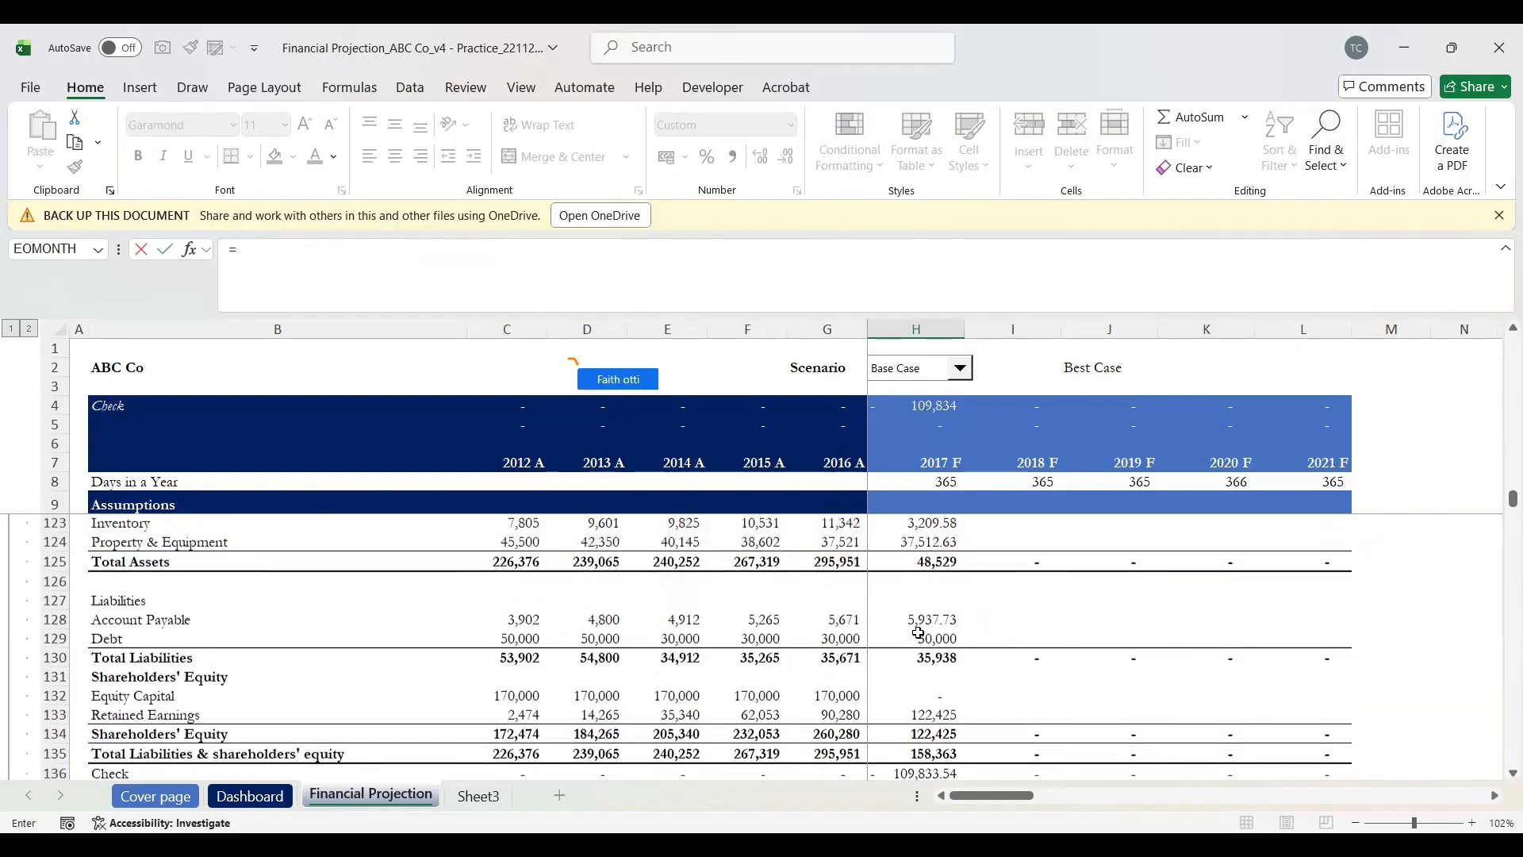
pyautogui.scroll(2, 918, 632)
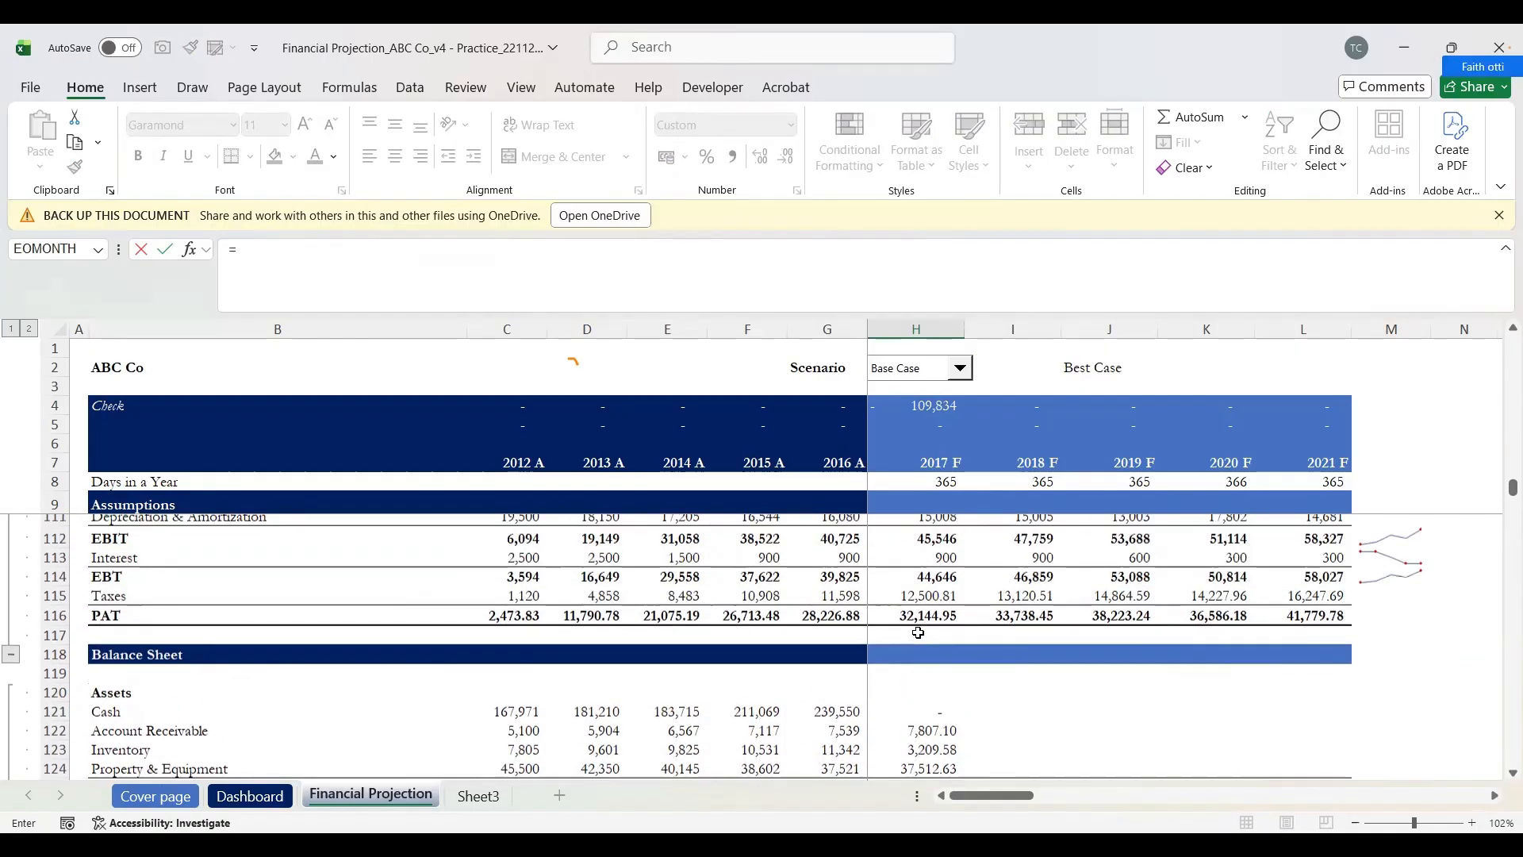
pyautogui.scroll(-2, 918, 633)
pyautogui.scroll(-9, 919, 632)
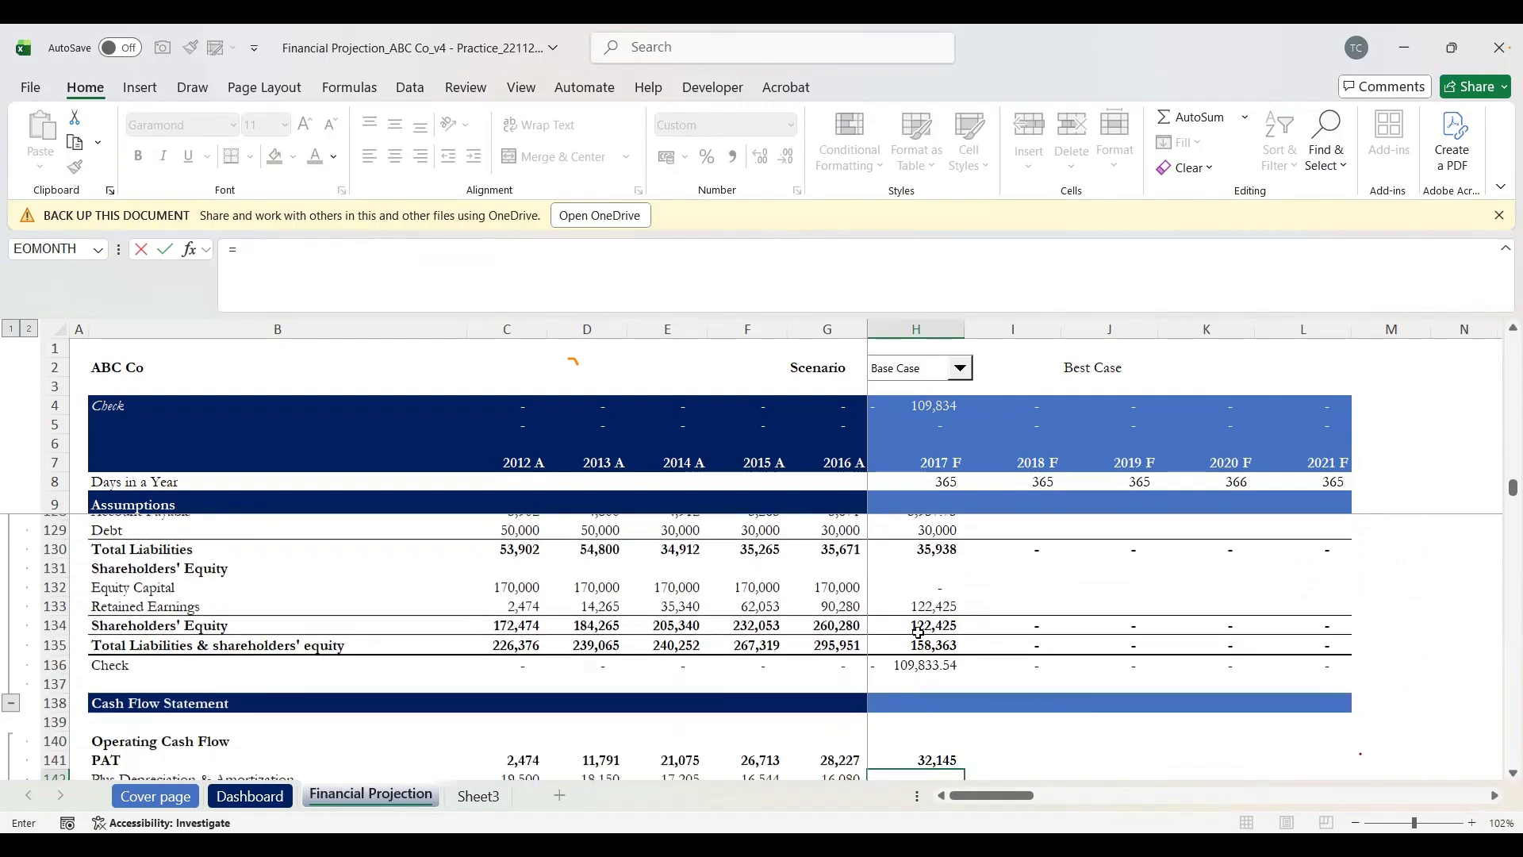
pyautogui.scroll(-9, 919, 632)
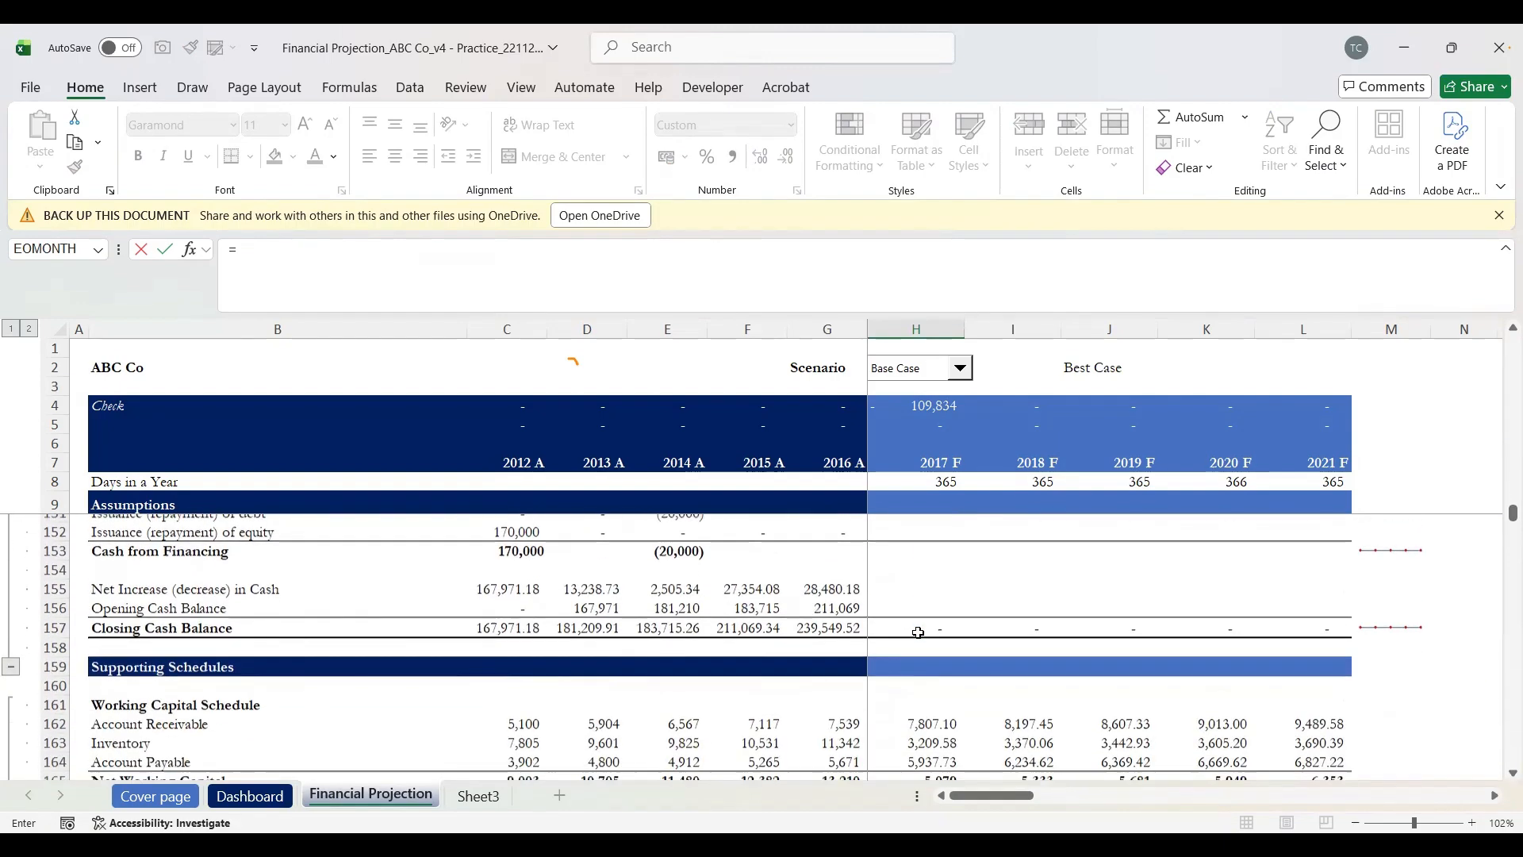
pyautogui.scroll(1, 919, 632)
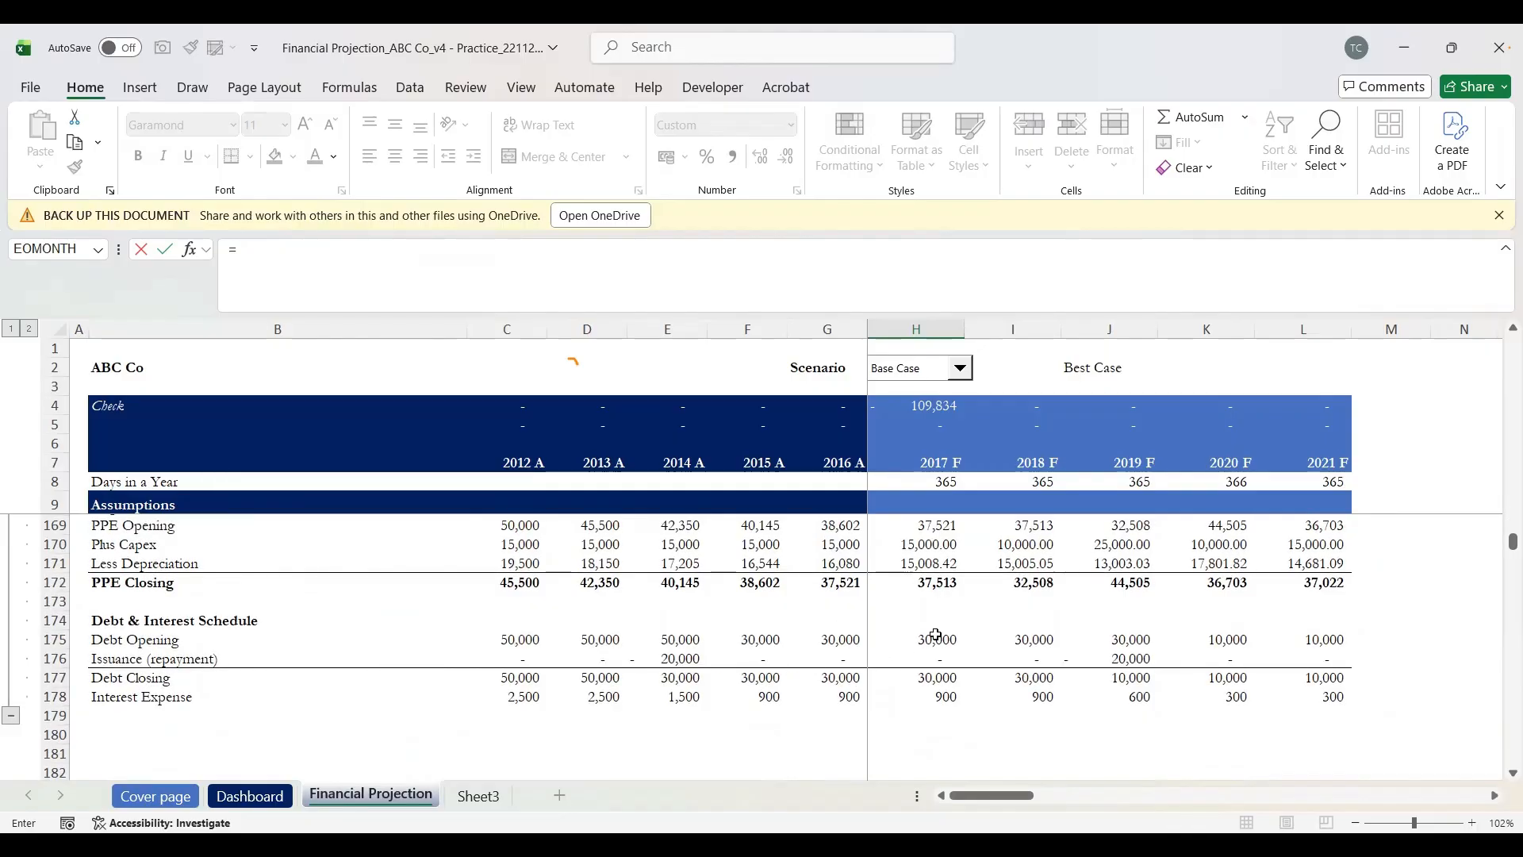
pyautogui.scroll(1, 919, 633)
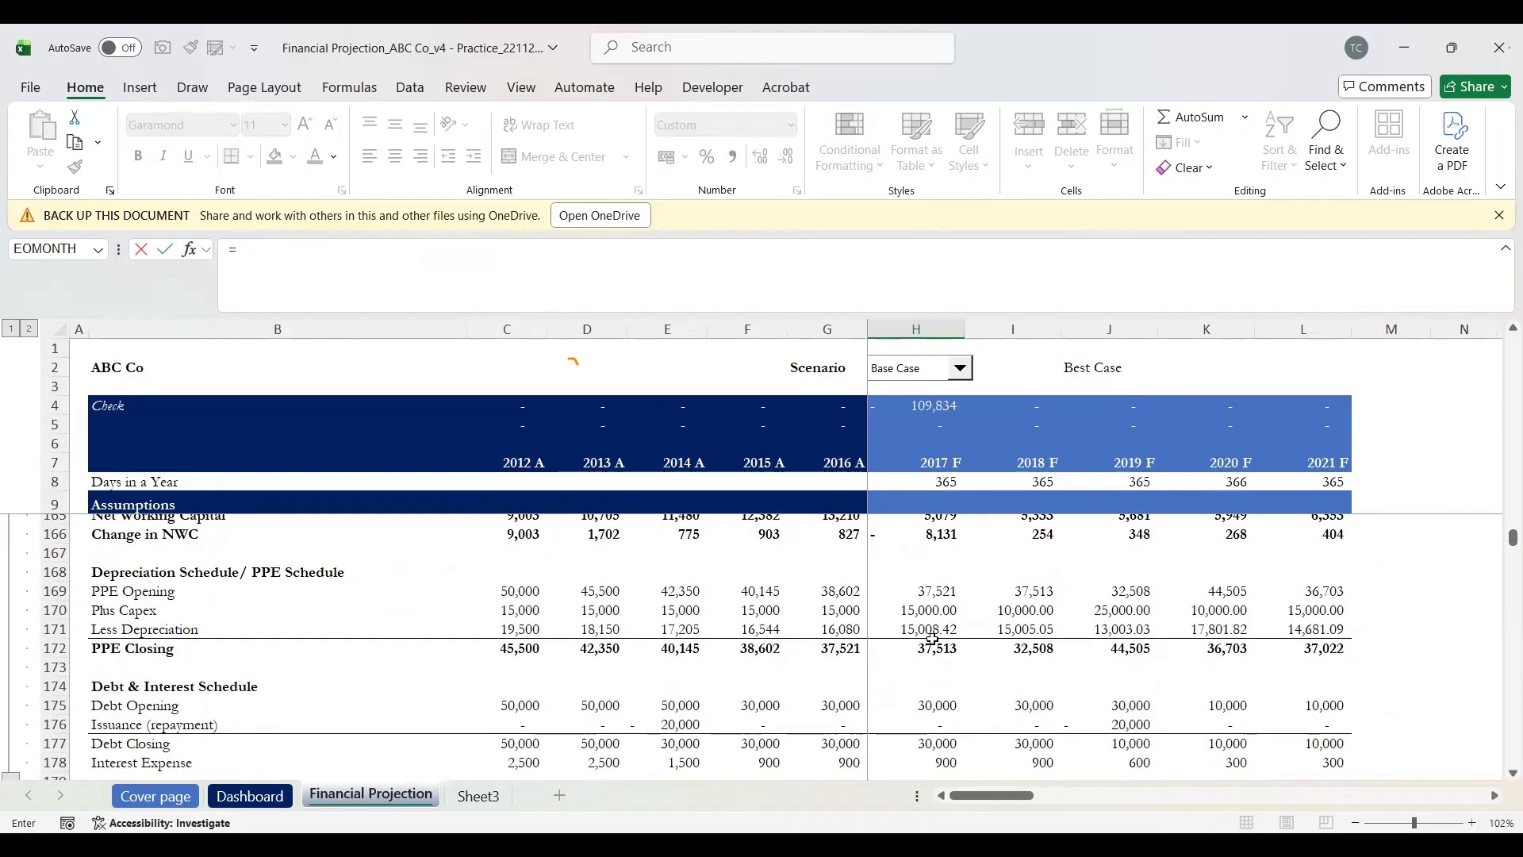
pyautogui.click(924, 629)
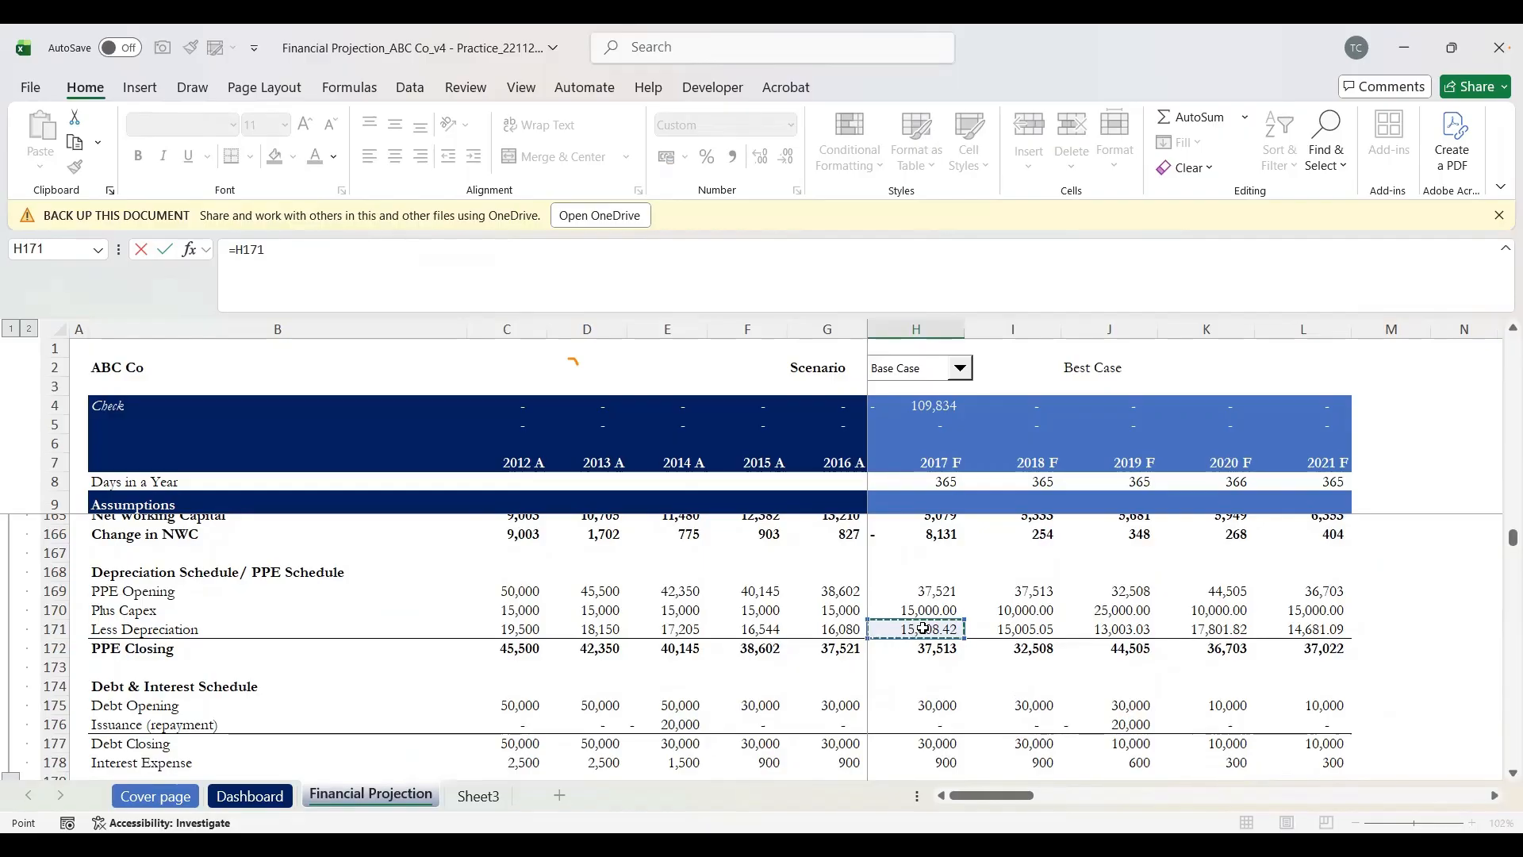
pyautogui.press('Escape')
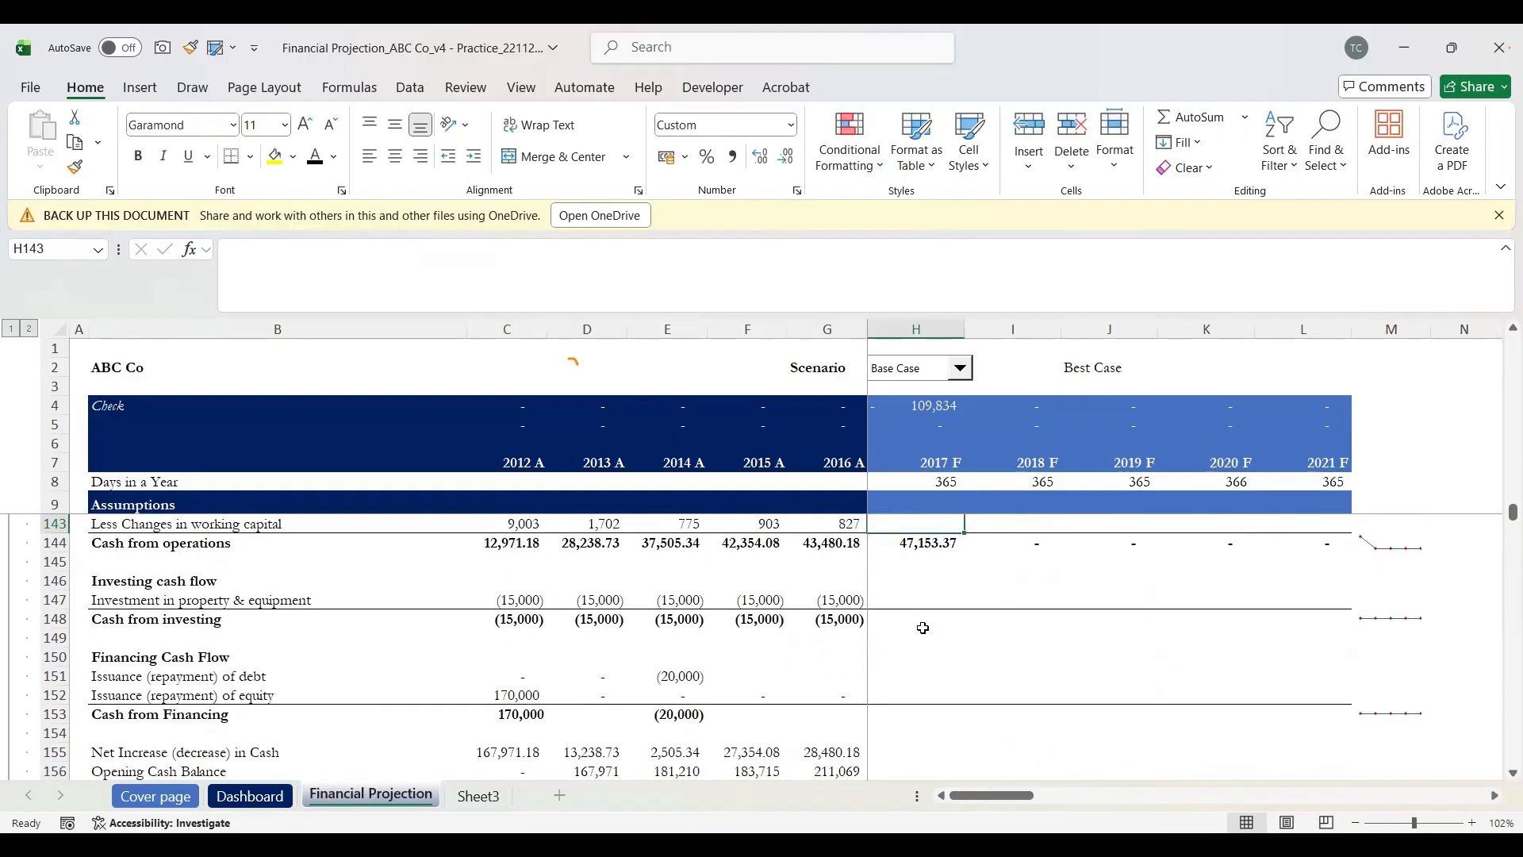
pyautogui.scroll(1, 923, 627)
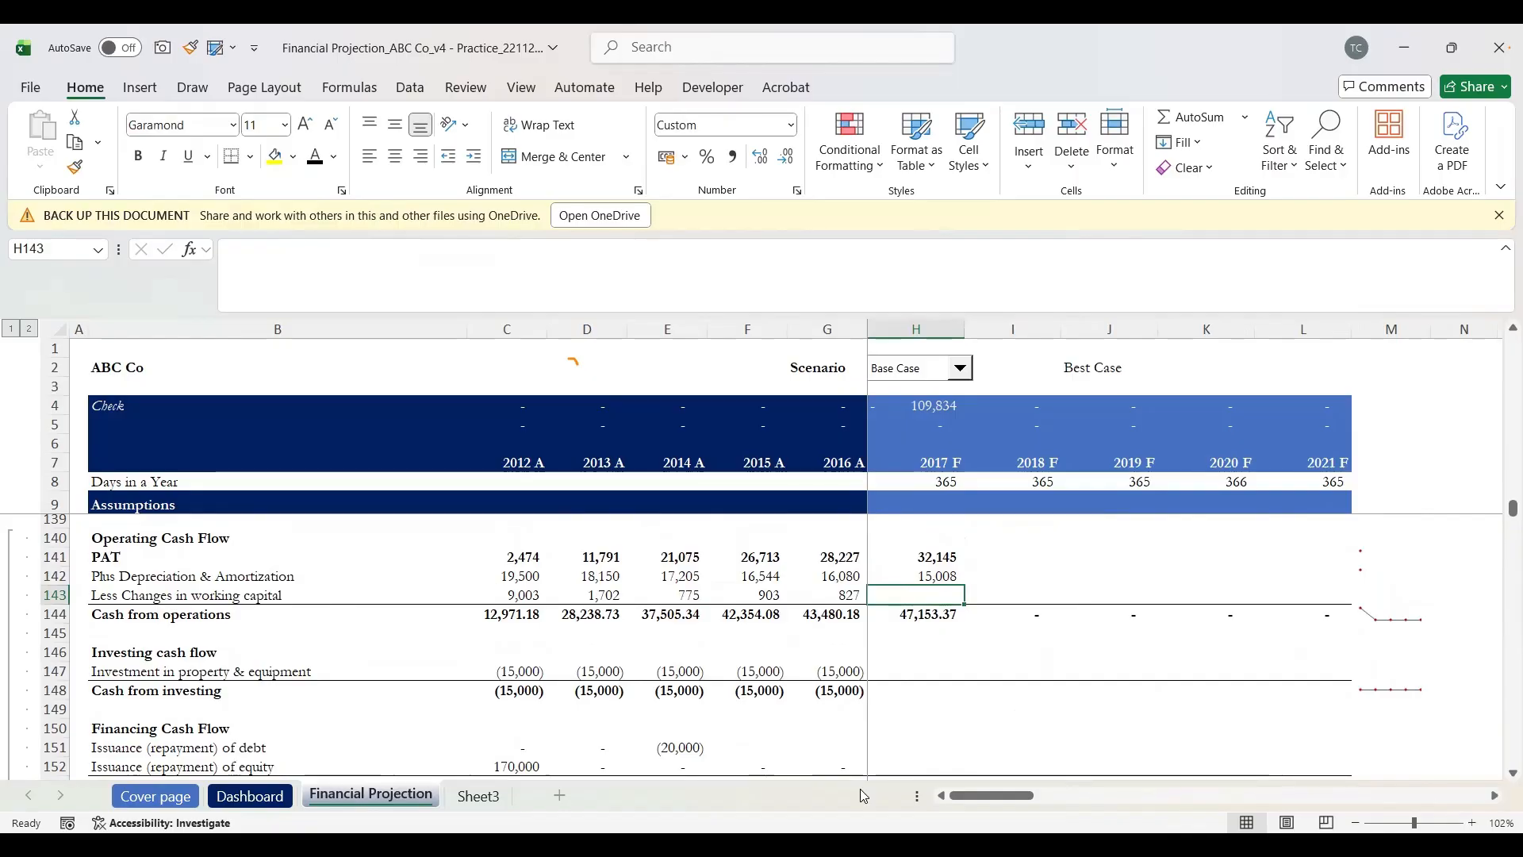
# Step: Enter =-H166 in H143 so 2017 F working capital changes add 8,131
pyautogui.write('-')
pyautogui.scroll(1, 860, 789)
pyautogui.scroll(2, 860, 789)
pyautogui.scroll(2, 860, 788)
pyautogui.hscroll(1, 860, 789)
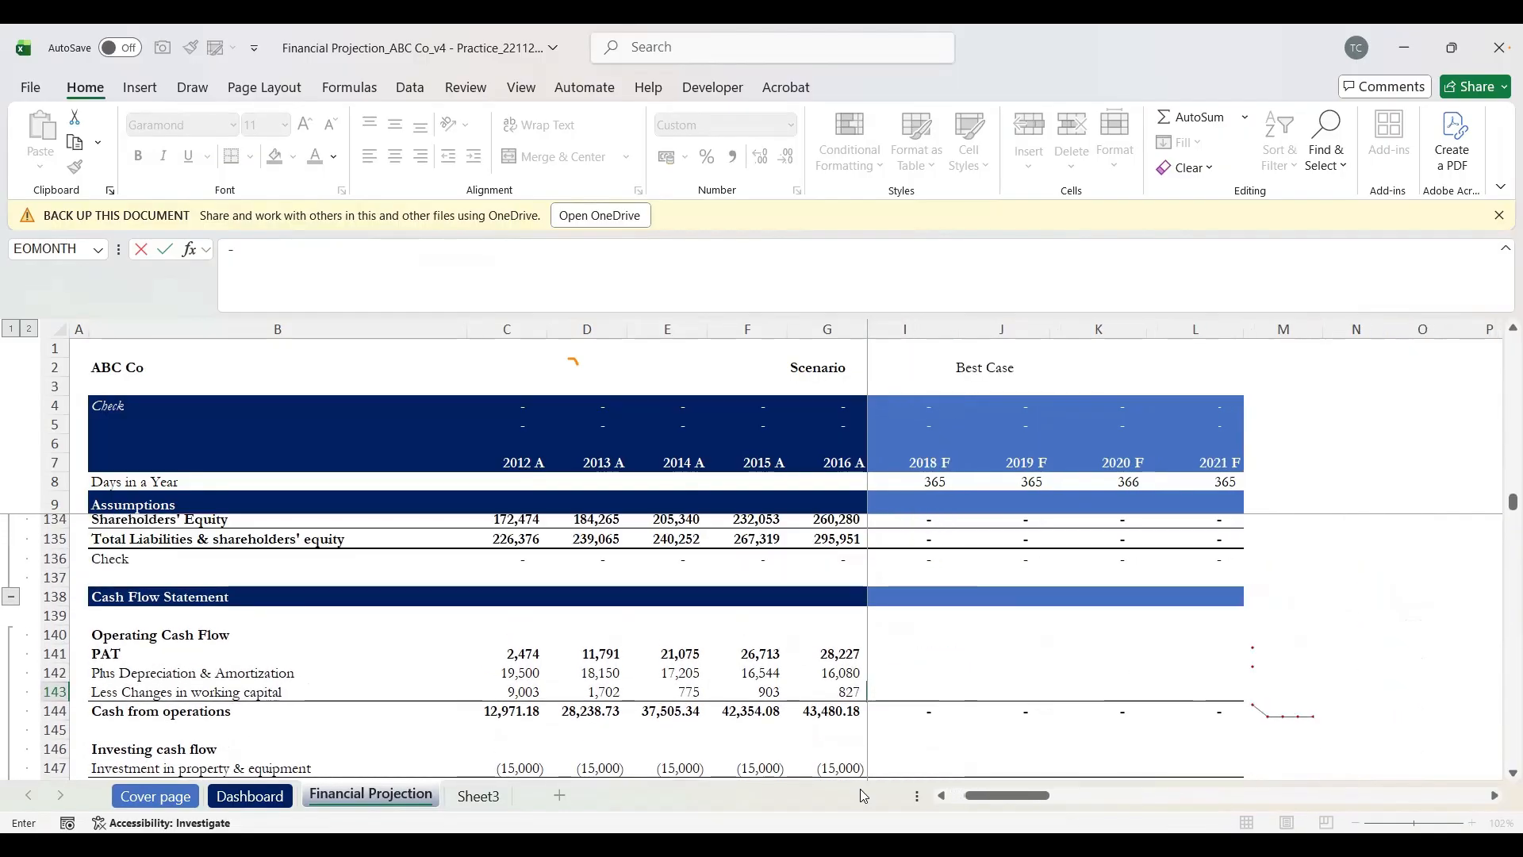
pyautogui.scroll(-2, 860, 789)
pyautogui.scroll(-4, 860, 789)
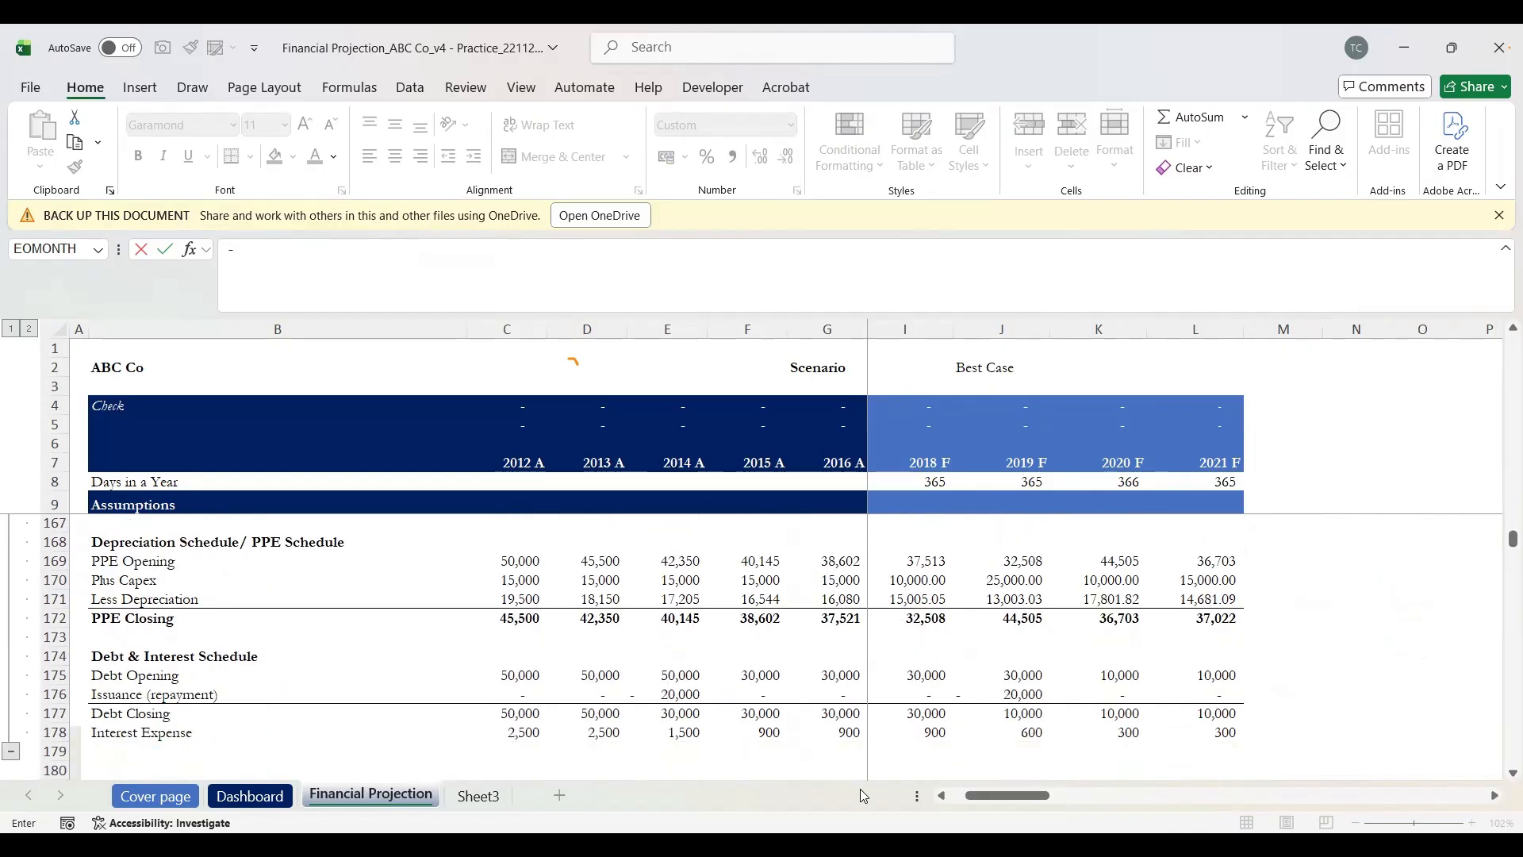
pyautogui.scroll(2, 860, 788)
pyautogui.scroll(2, 860, 789)
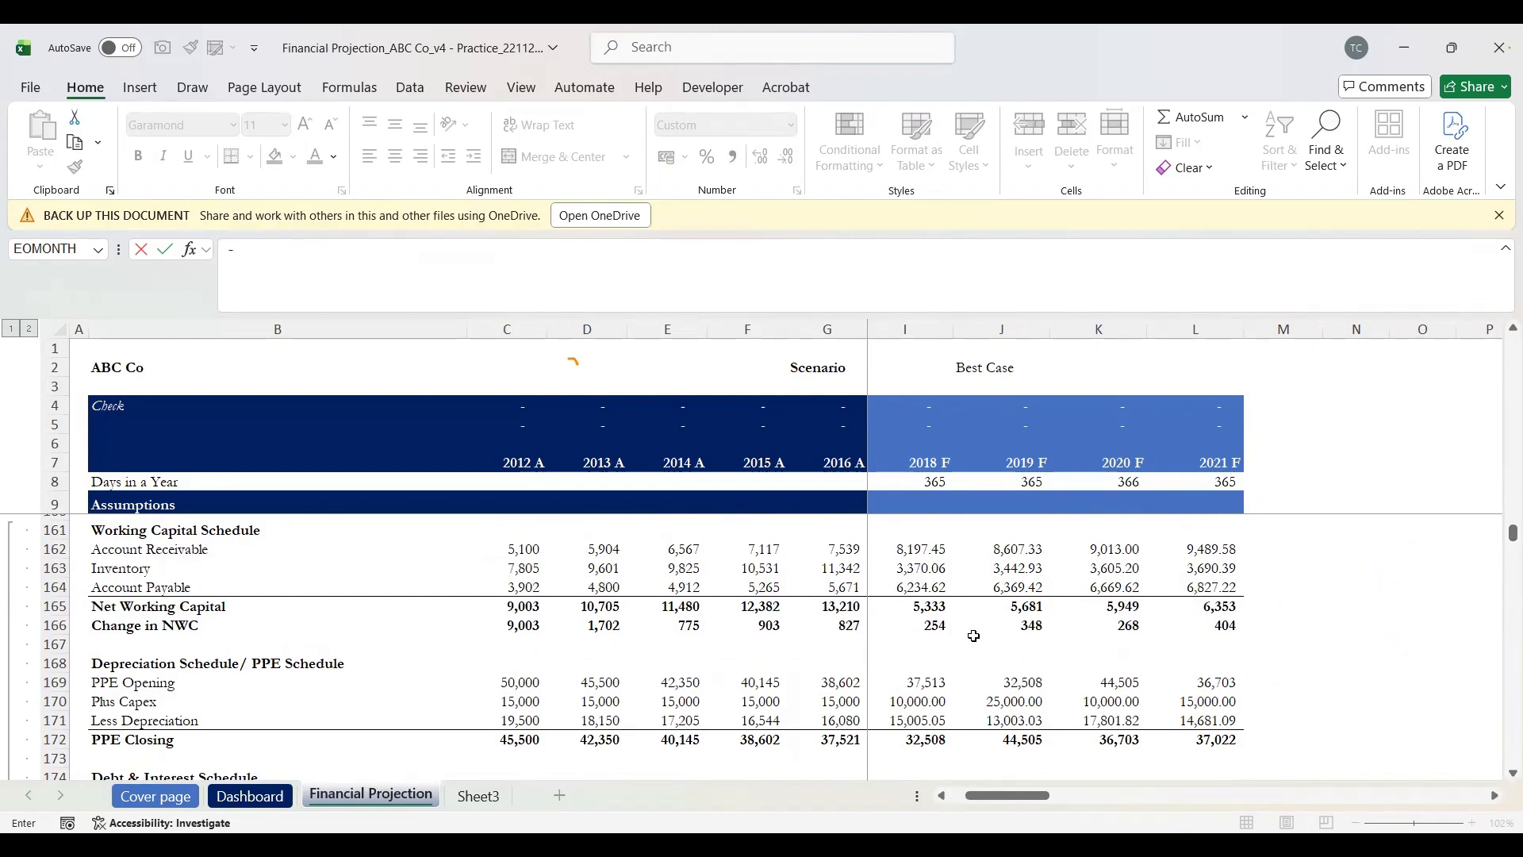
pyautogui.hscroll(-1, 976, 632)
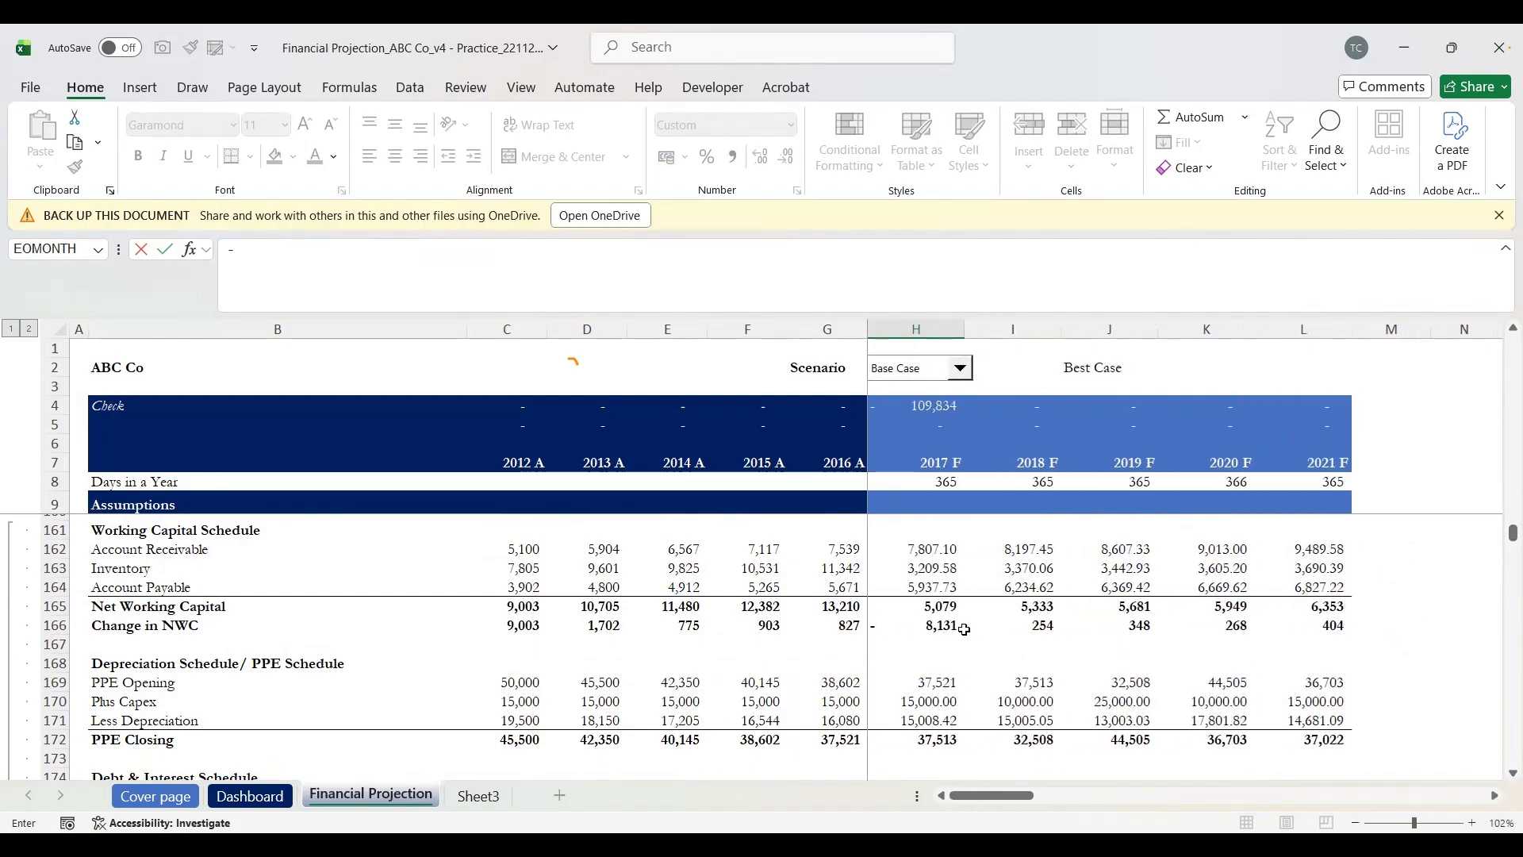
pyautogui.click(937, 630)
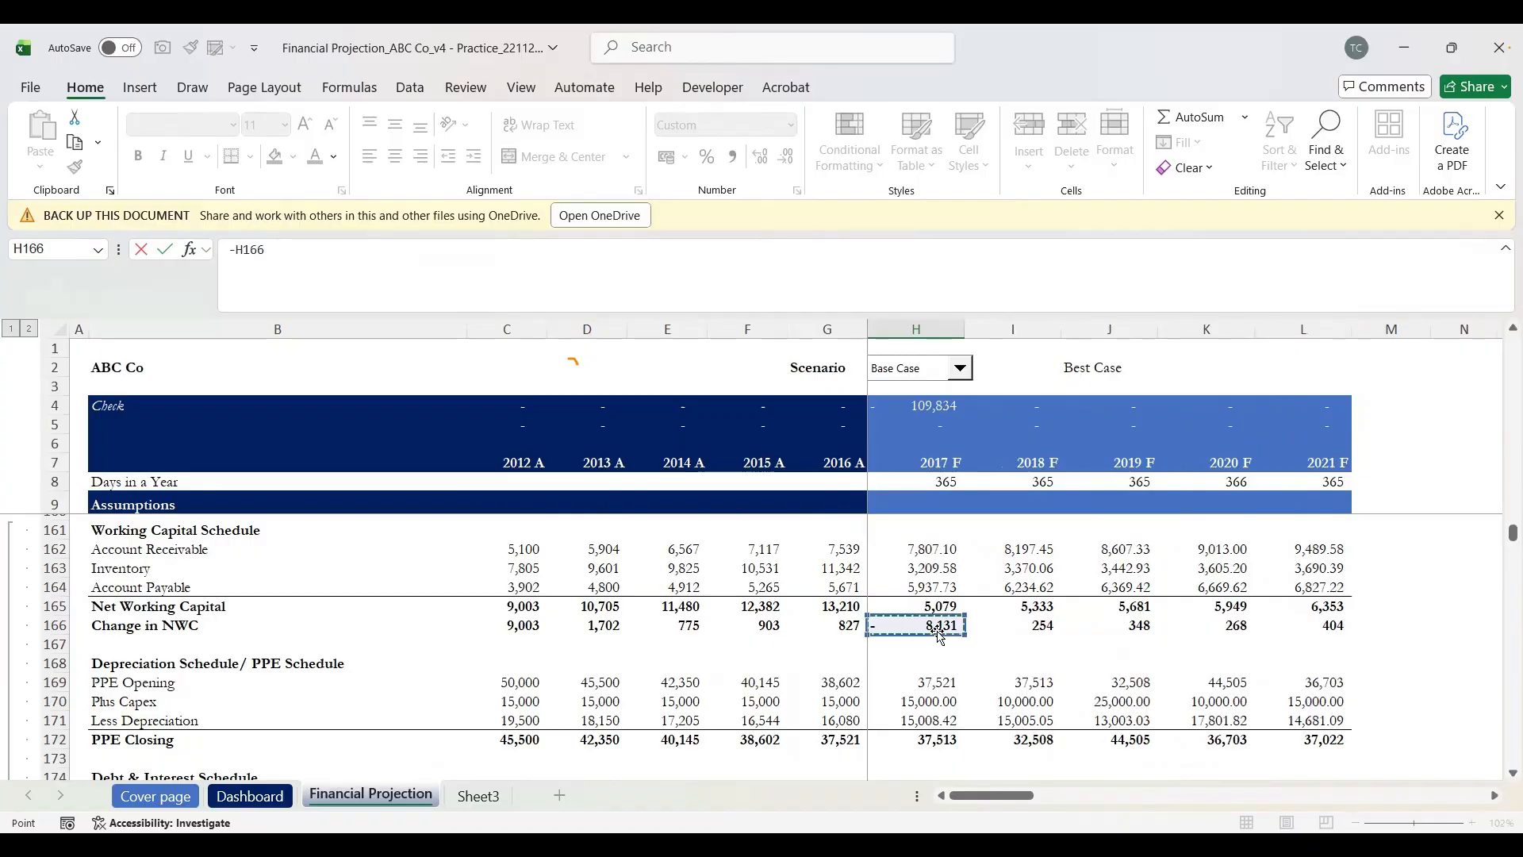
pyautogui.press('Escape')
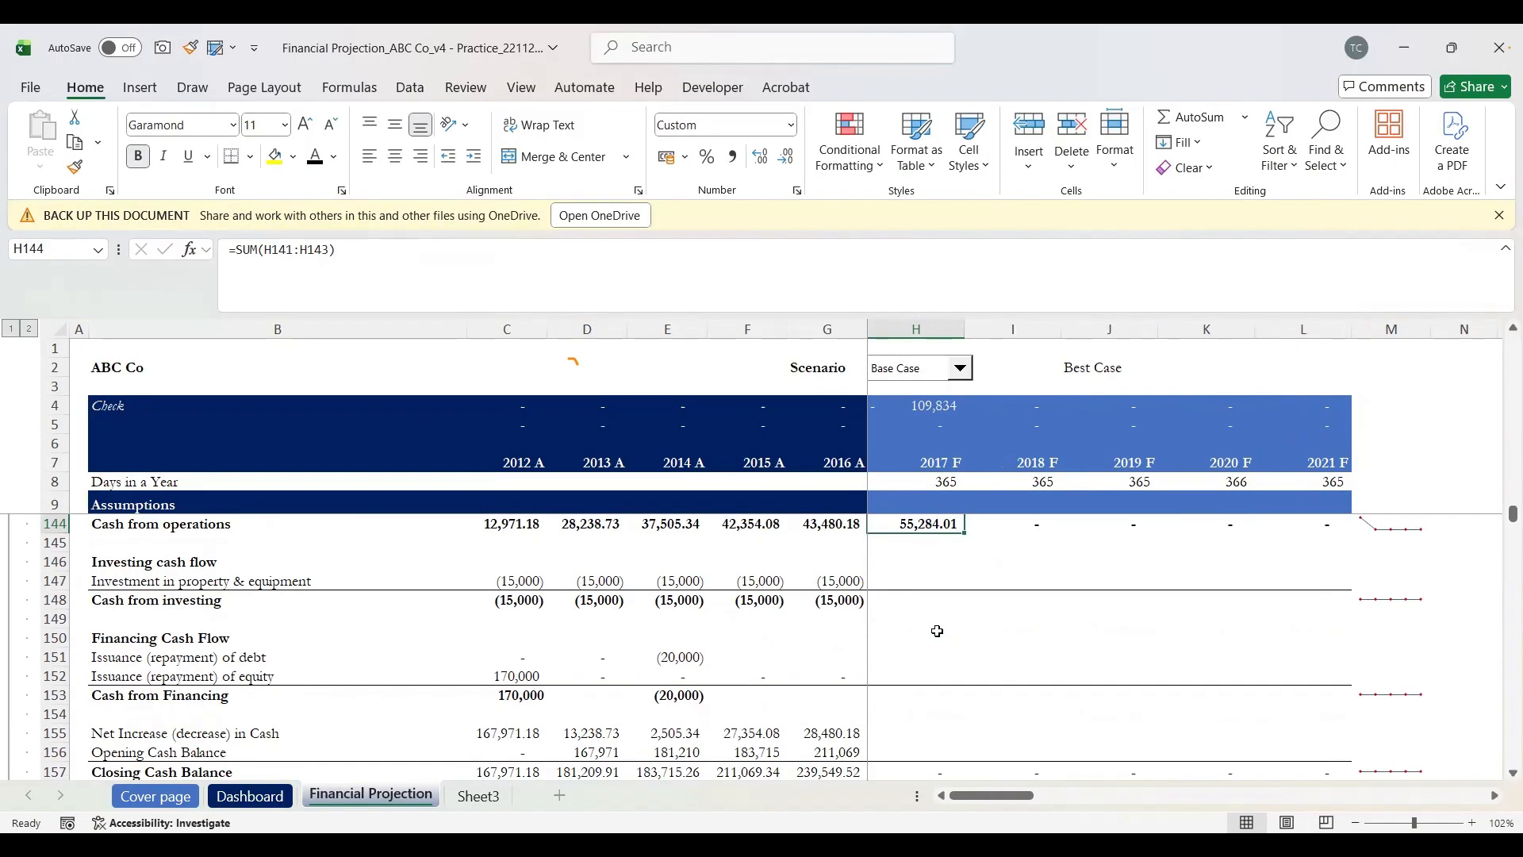
# Step: Verify the cash from operations total =SUM(H141:H143) now reads 55,284.01
pyautogui.scroll(2, 936, 630)
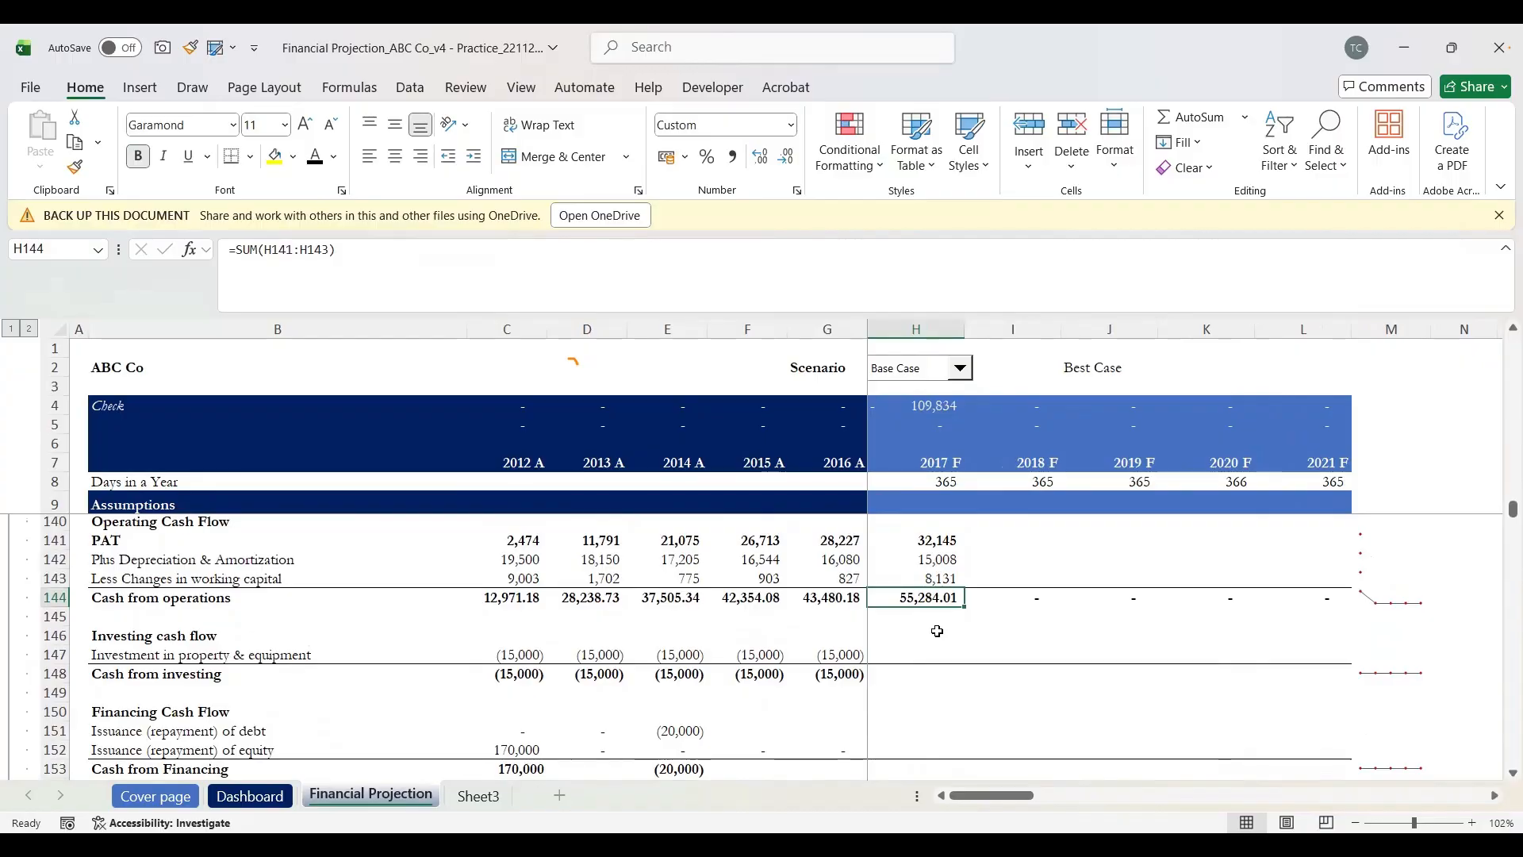
pyautogui.scroll(1, 872, 645)
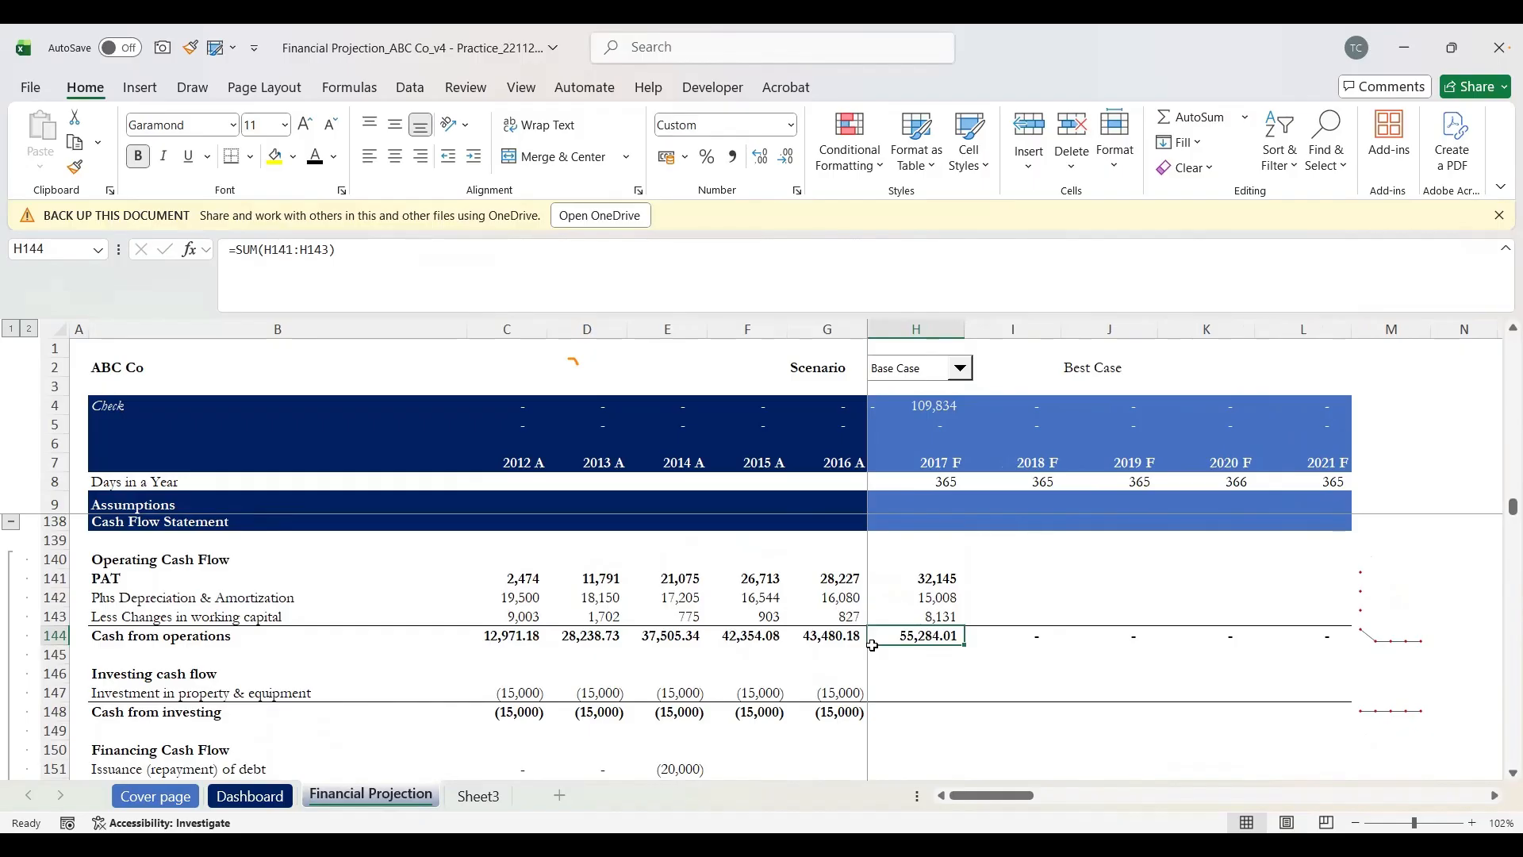
pyautogui.press('F2')
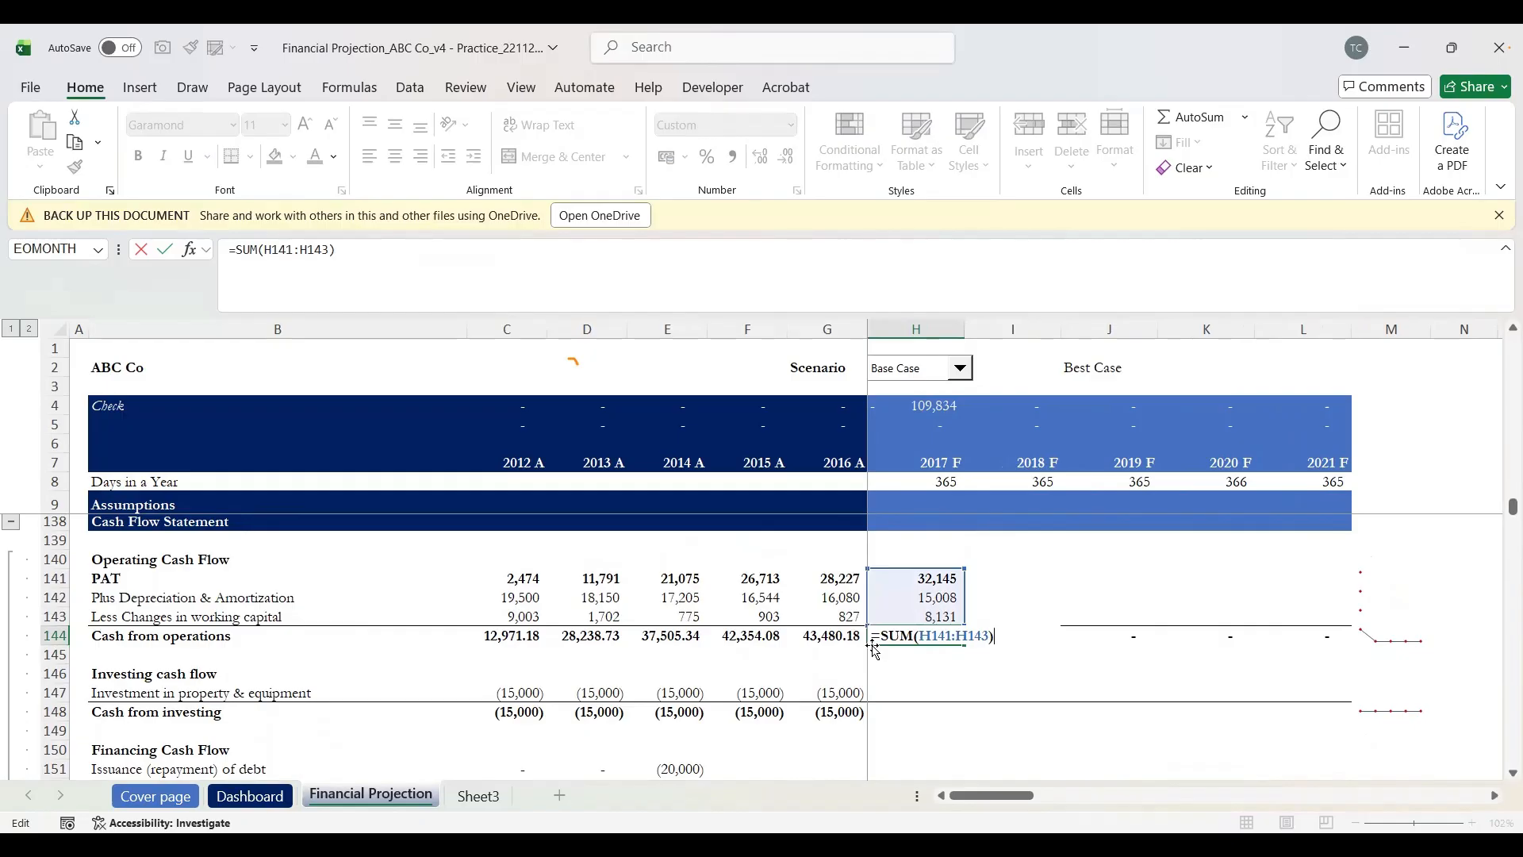
pyautogui.press('Return')
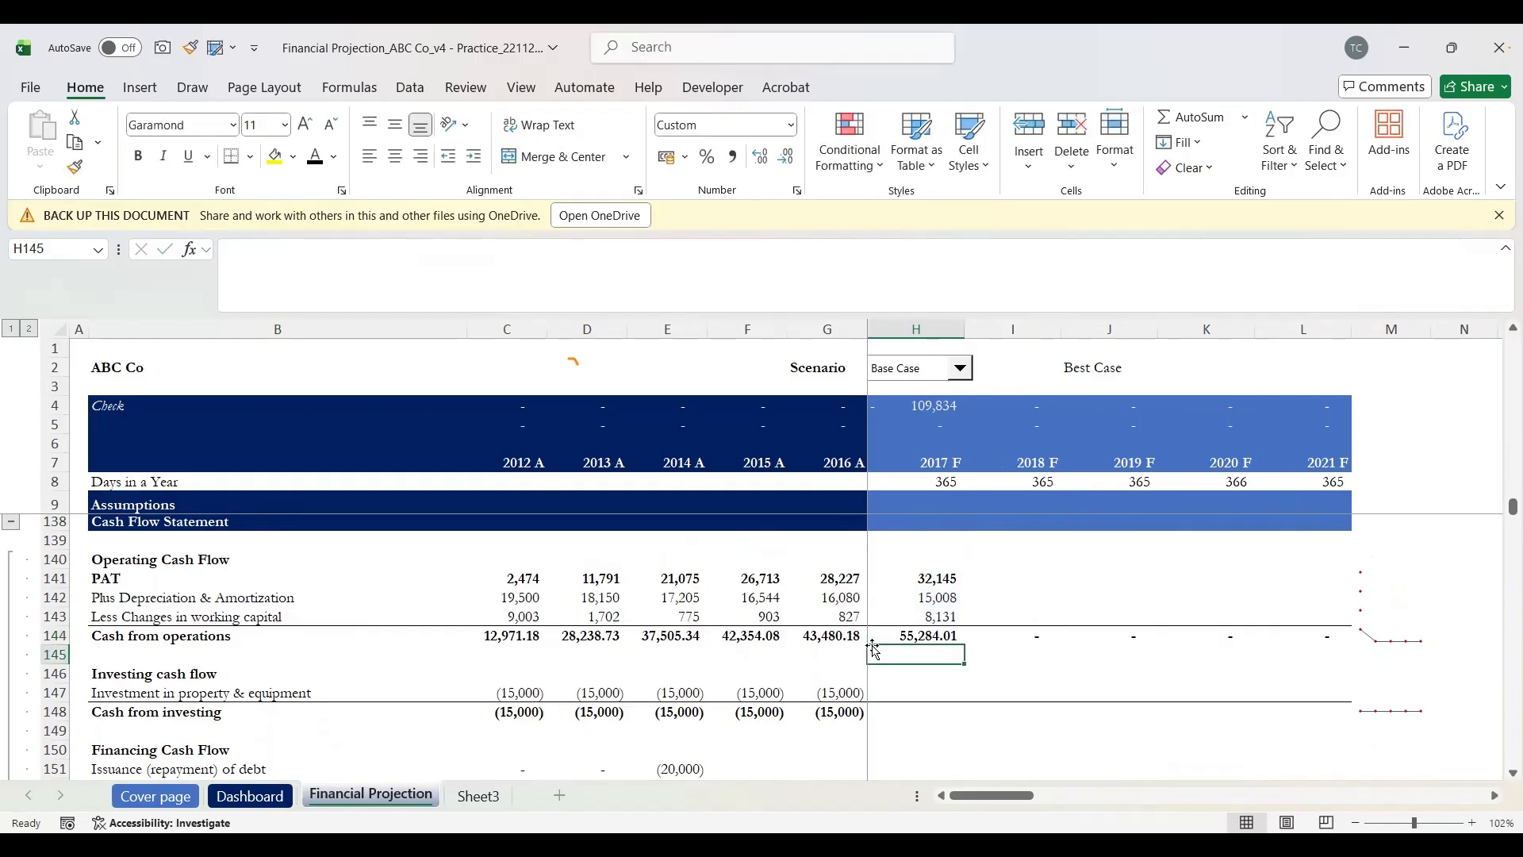
pyautogui.press('Down')
pyautogui.press('Down')
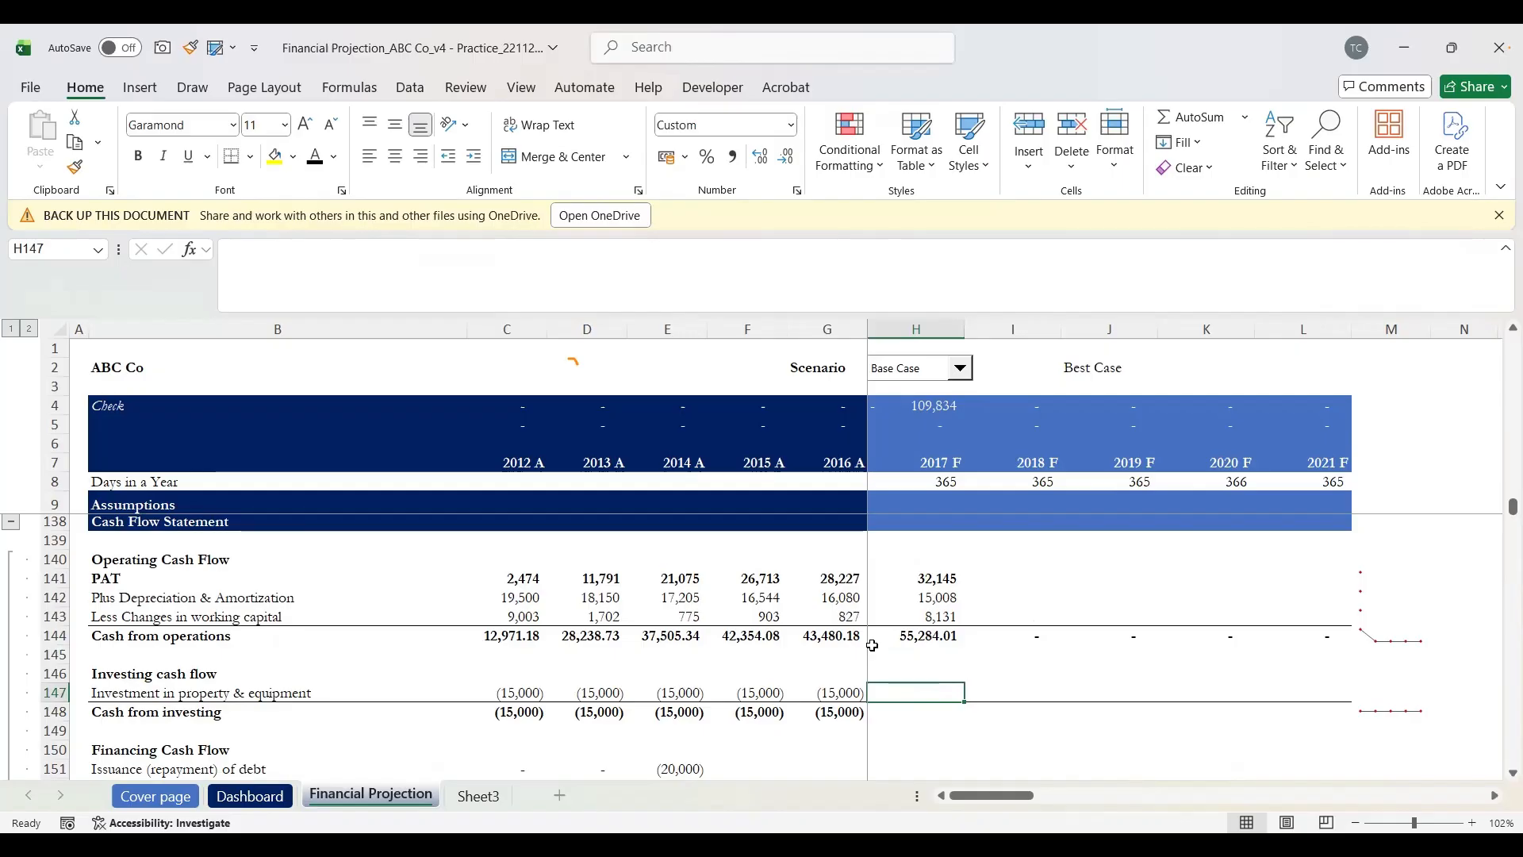
# Step: Point the 2017 F investment cell H147 at the 2017 Capex value H170
pyautogui.write('=')
pyautogui.press('Down')
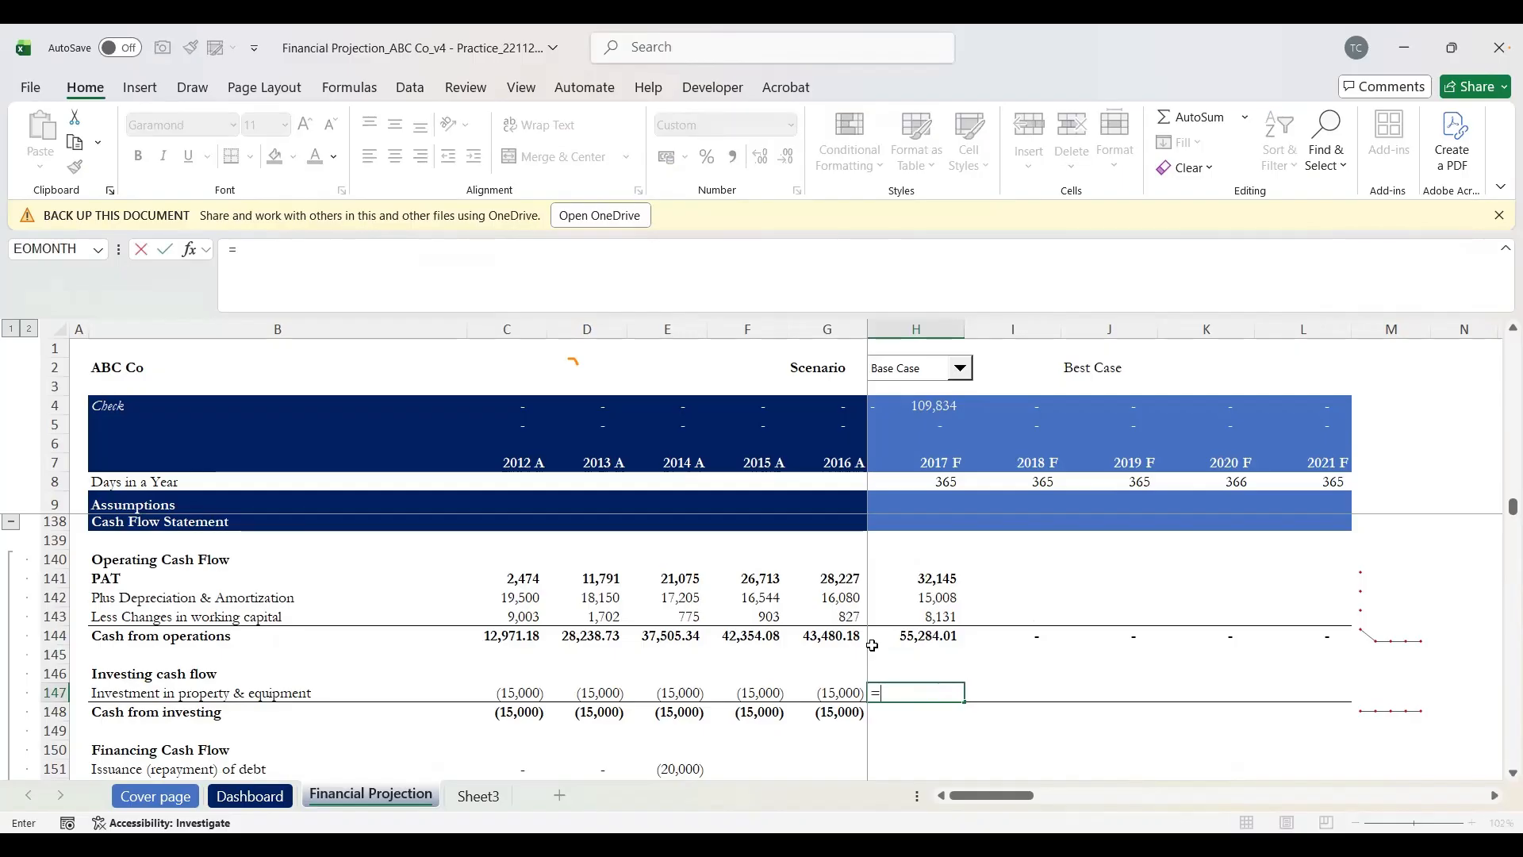
pyautogui.press('Down')
pyautogui.press('Down')
pyautogui.press('Down')
pyautogui.press('Down')
pyautogui.press('Down')
pyautogui.press('Down')
pyautogui.press('Down')
pyautogui.press('Down')
pyautogui.press('Down')
pyautogui.press('Down')
pyautogui.press('Down')
pyautogui.press('Down')
pyautogui.press('Down')
pyautogui.press('Down')
pyautogui.press('Down')
pyautogui.press('Down')
pyautogui.press('Down')
pyautogui.press('Down')
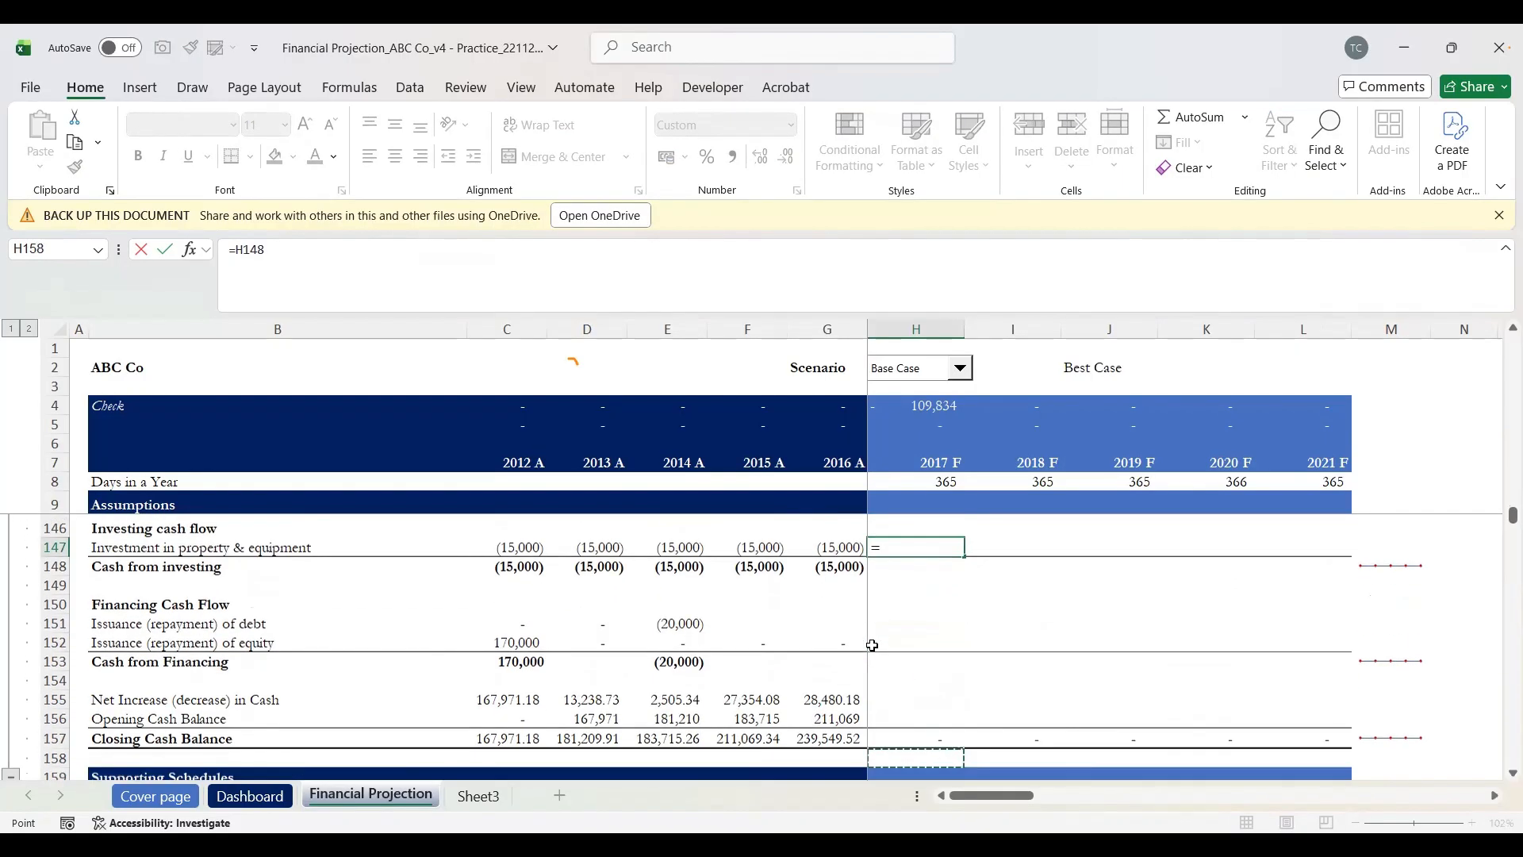
pyautogui.press('Down')
pyautogui.press('Down')
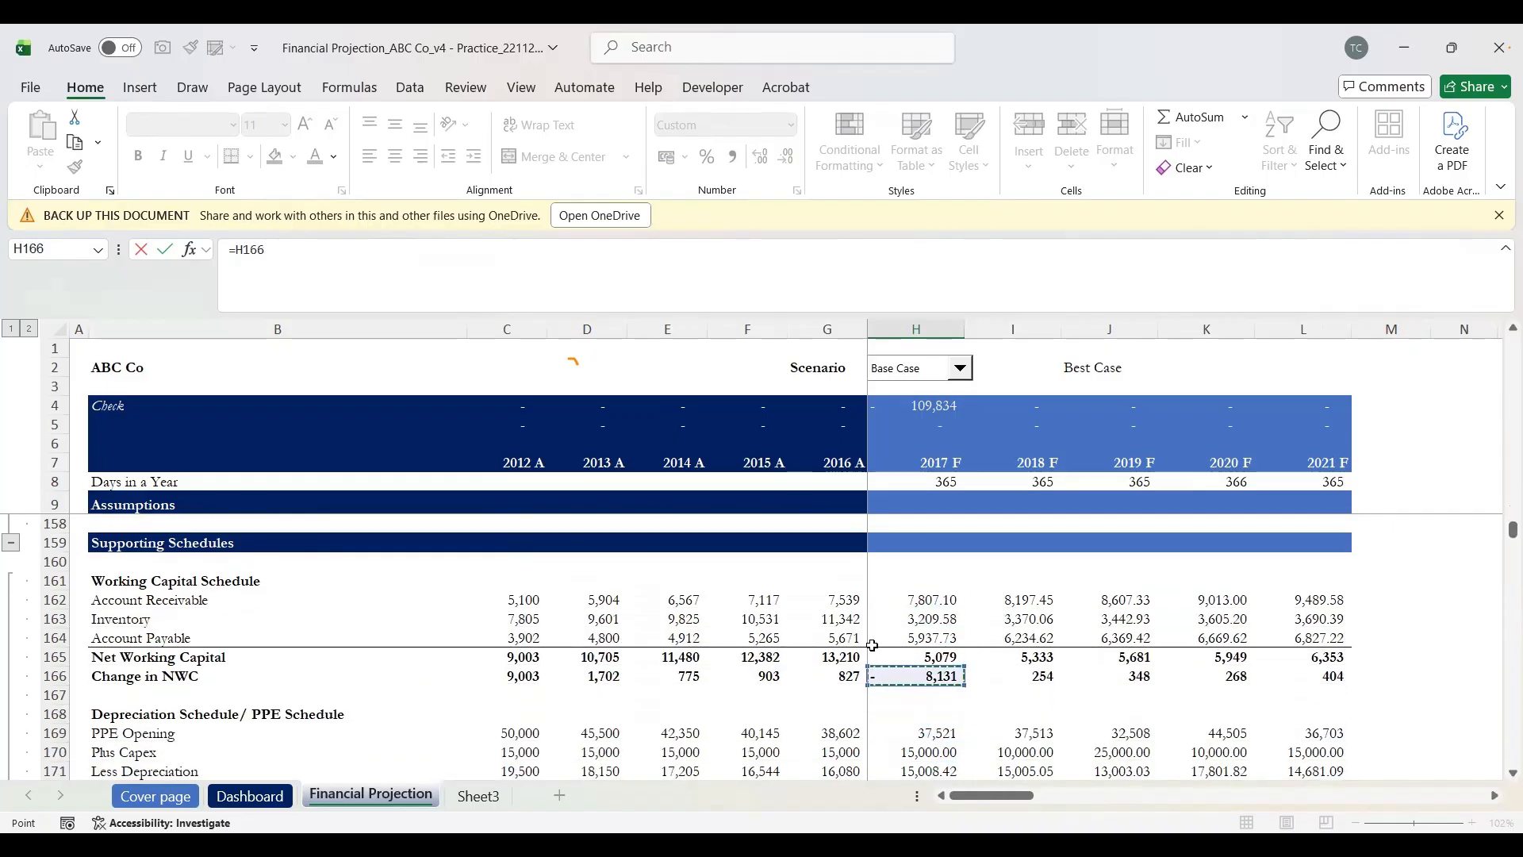
pyautogui.press('Down')
pyautogui.press('Down')
pyautogui.press('Down')
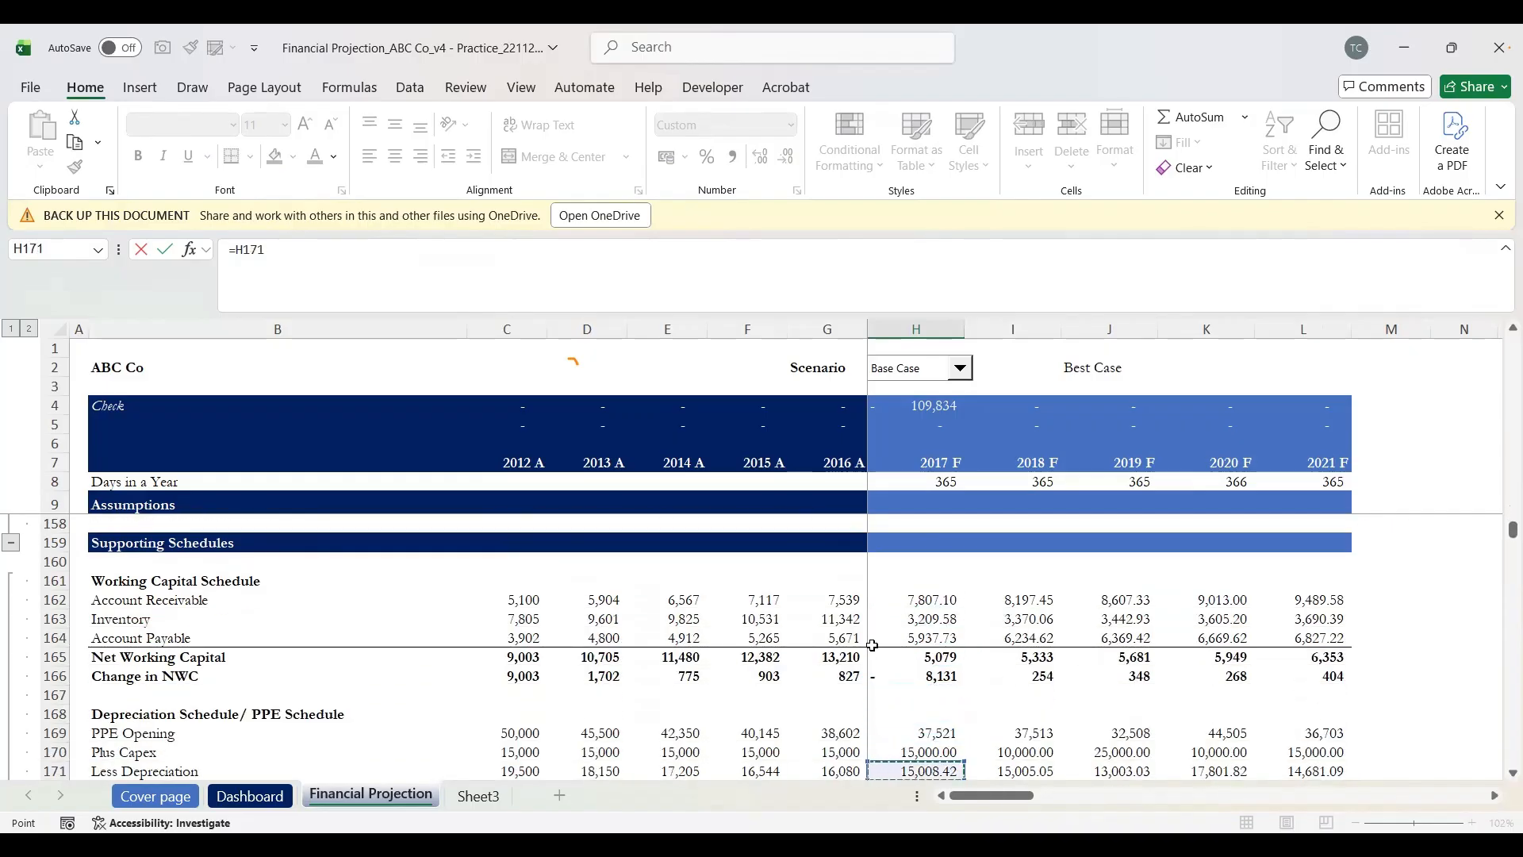
pyautogui.press('Up')
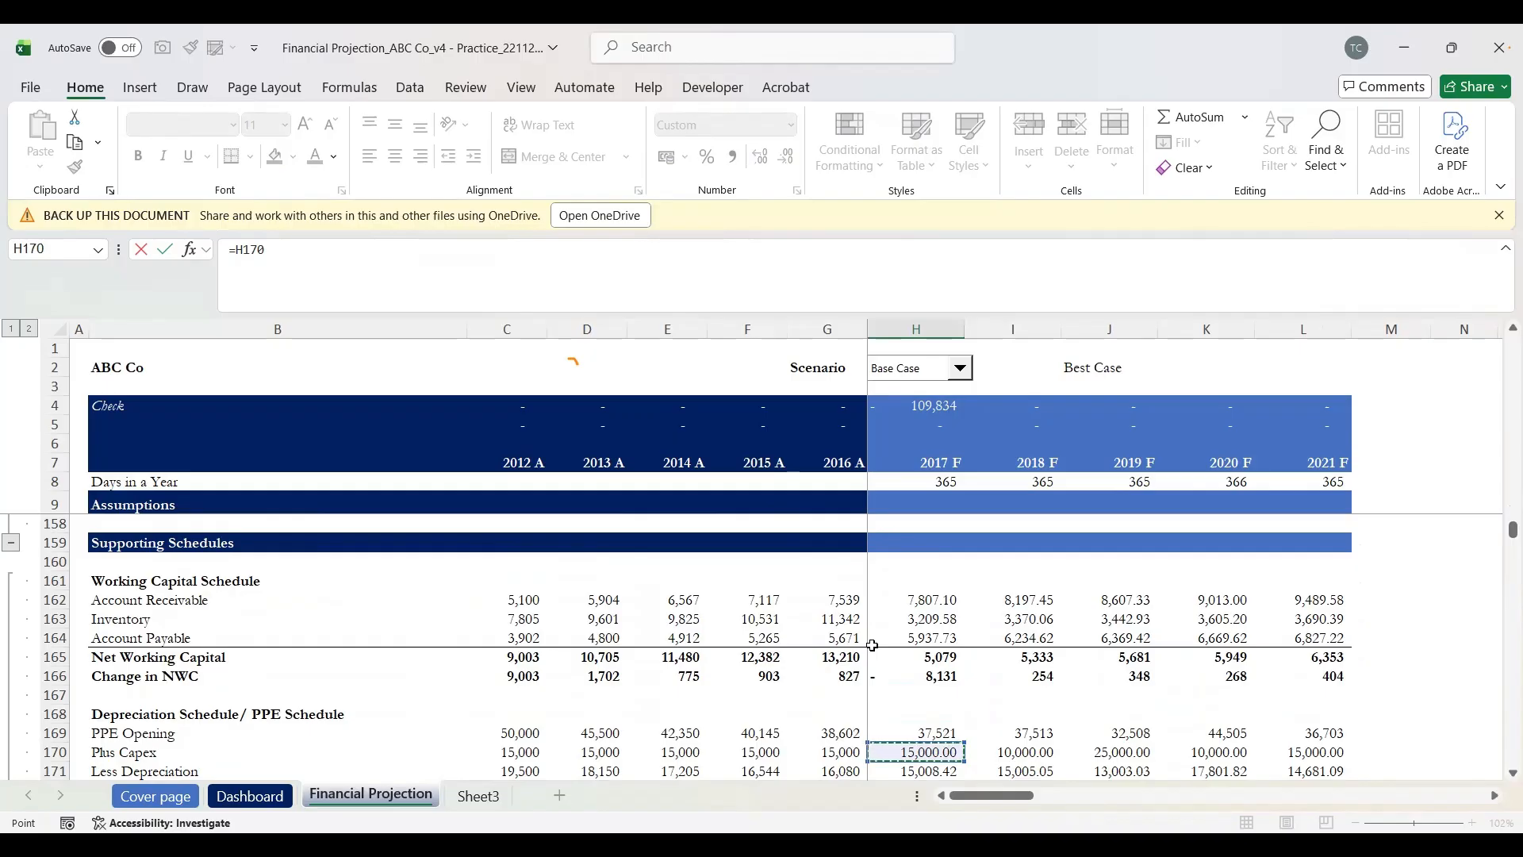
pyautogui.hotkey('shift', 'space')
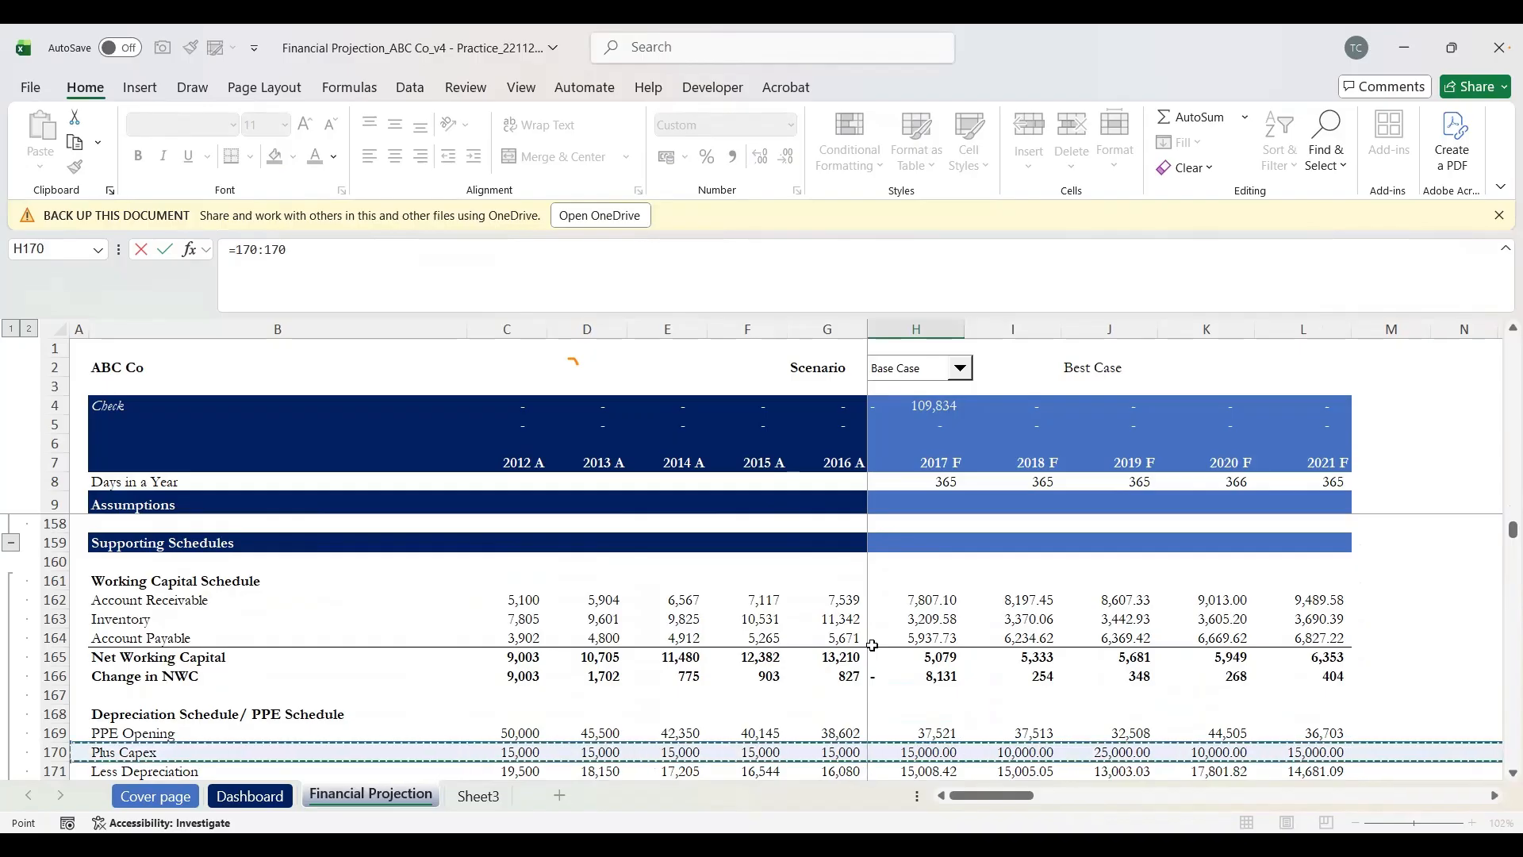
pyautogui.press('Down')
pyautogui.press('Up')
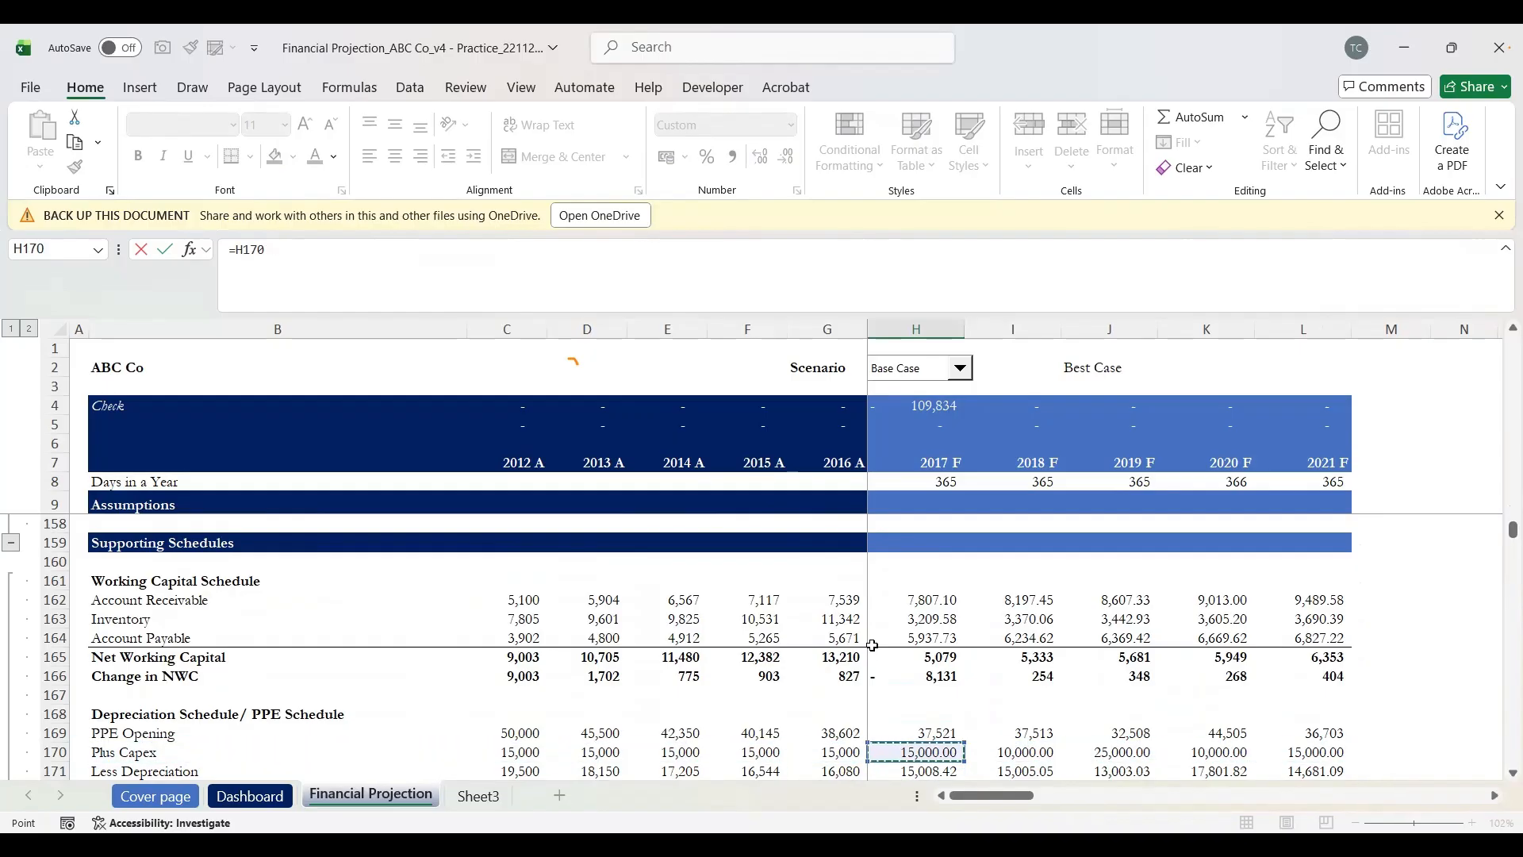
pyautogui.press('Escape')
# Step: Change H147 to =-H170 so investment and cash from investing show (15,000)
pyautogui.press('Up')
pyautogui.press('Up')
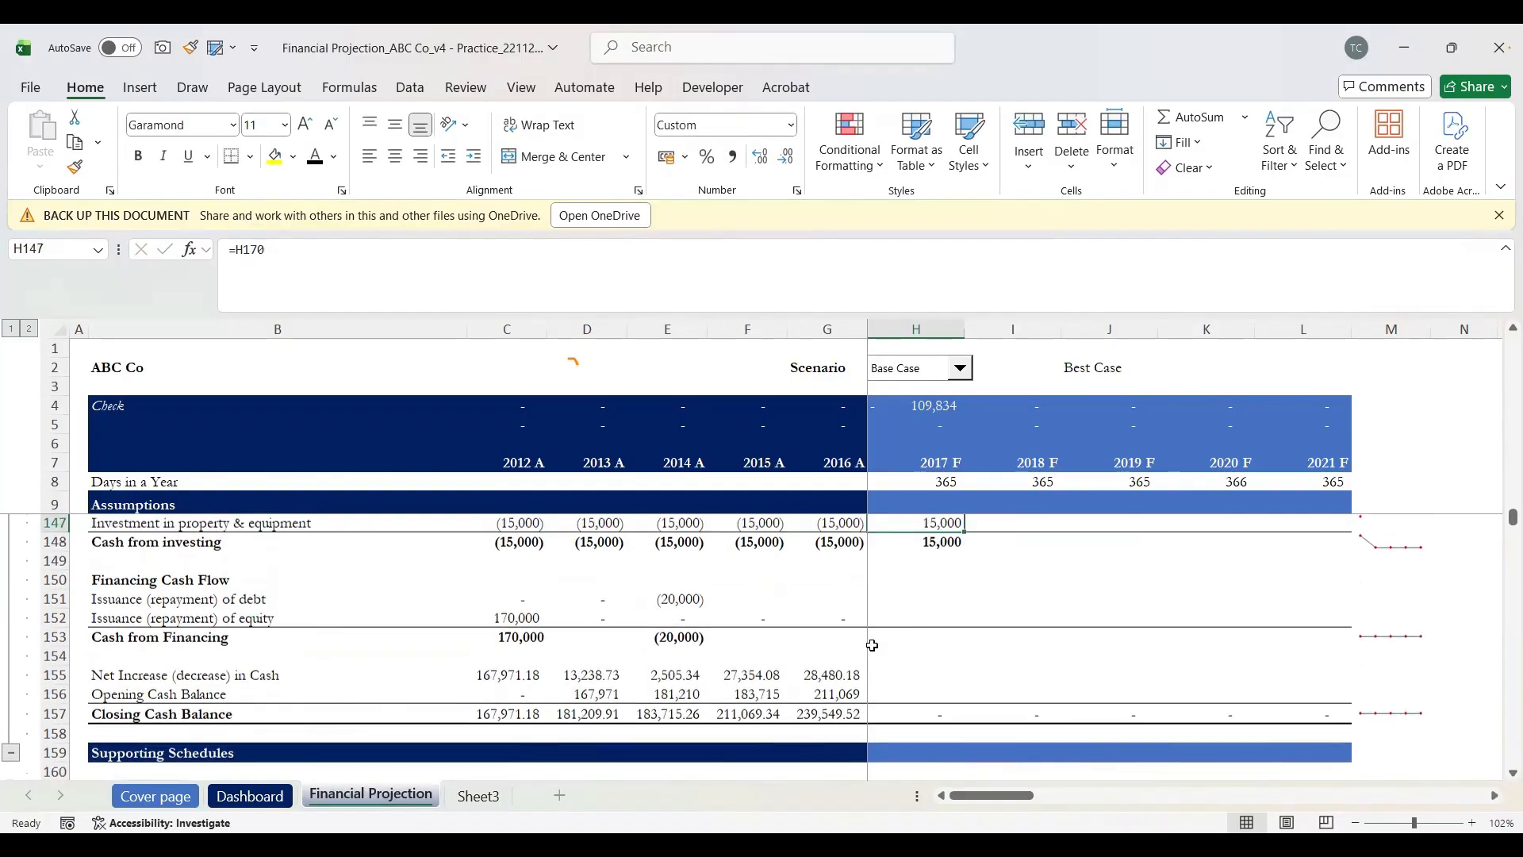
pyautogui.press('Down')
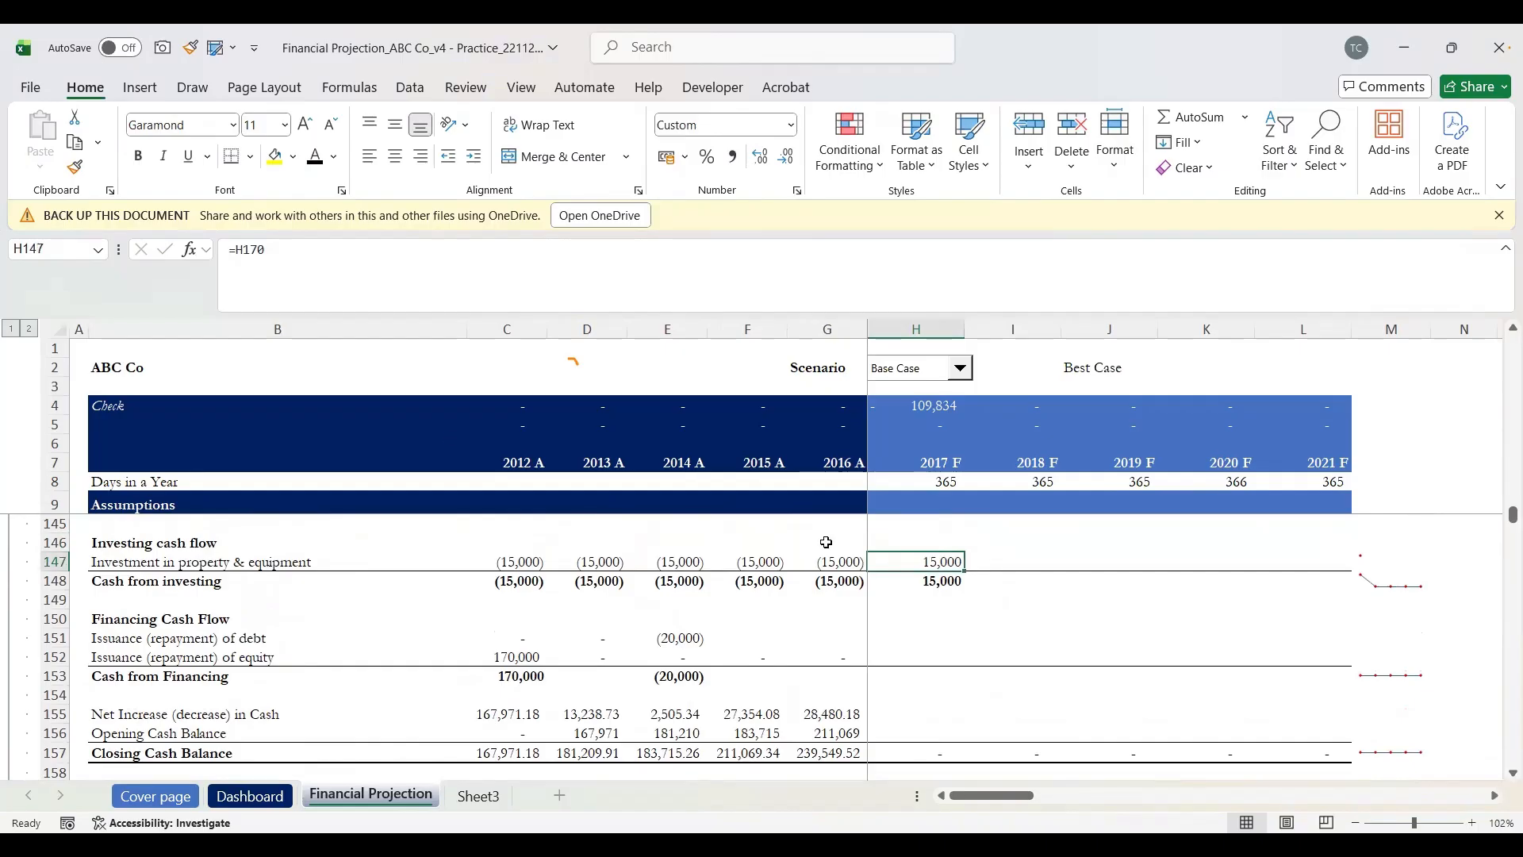
pyautogui.scroll(1, 519, 615)
pyautogui.scroll(3, 520, 615)
pyautogui.scroll(-2, 520, 615)
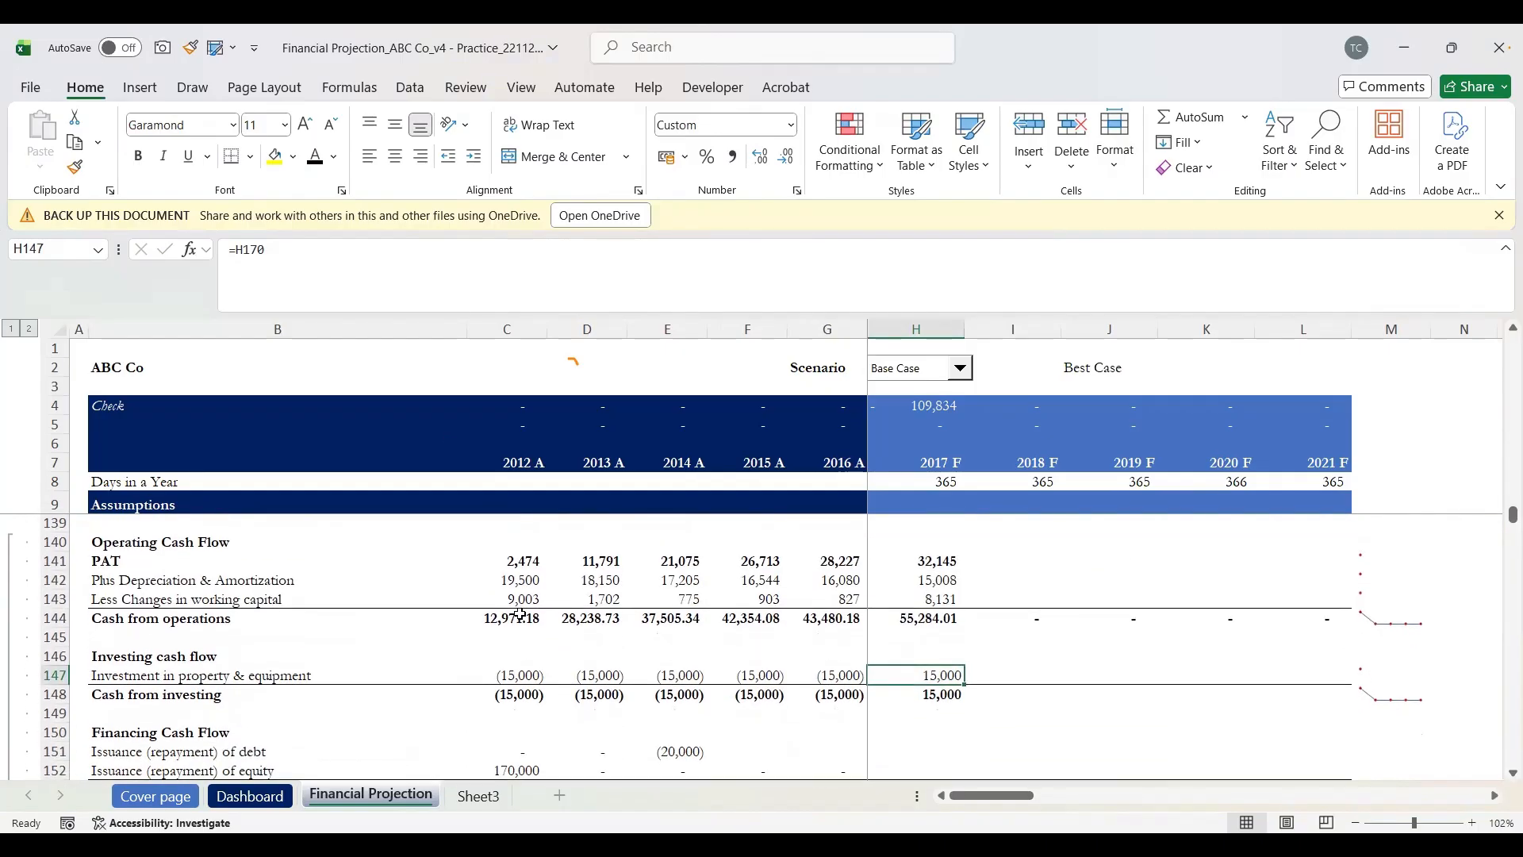
pyautogui.scroll(1, 519, 615)
pyautogui.scroll(-1, 520, 615)
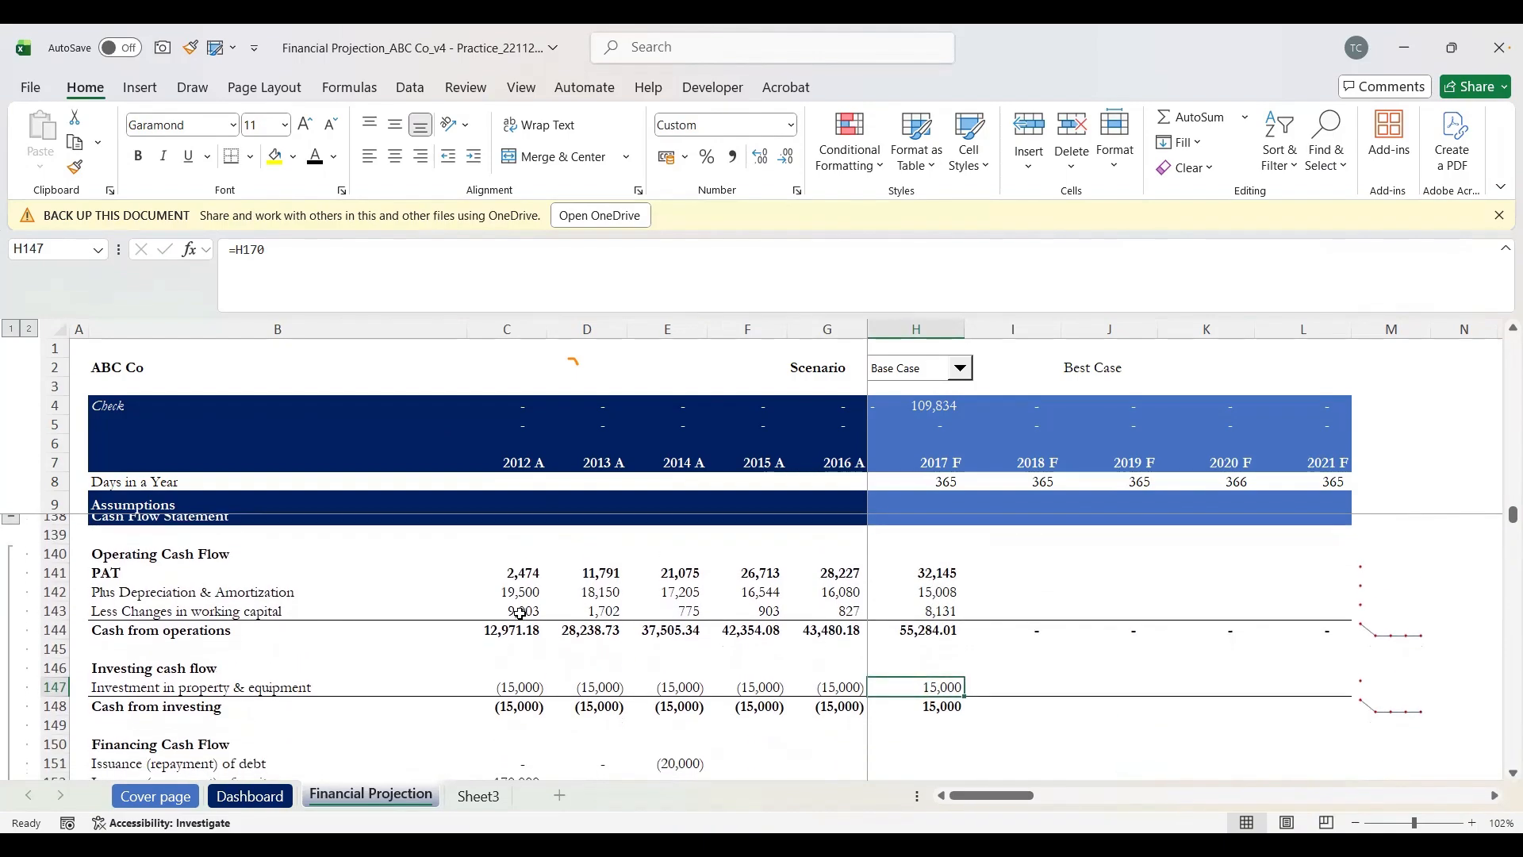
pyautogui.click(240, 249)
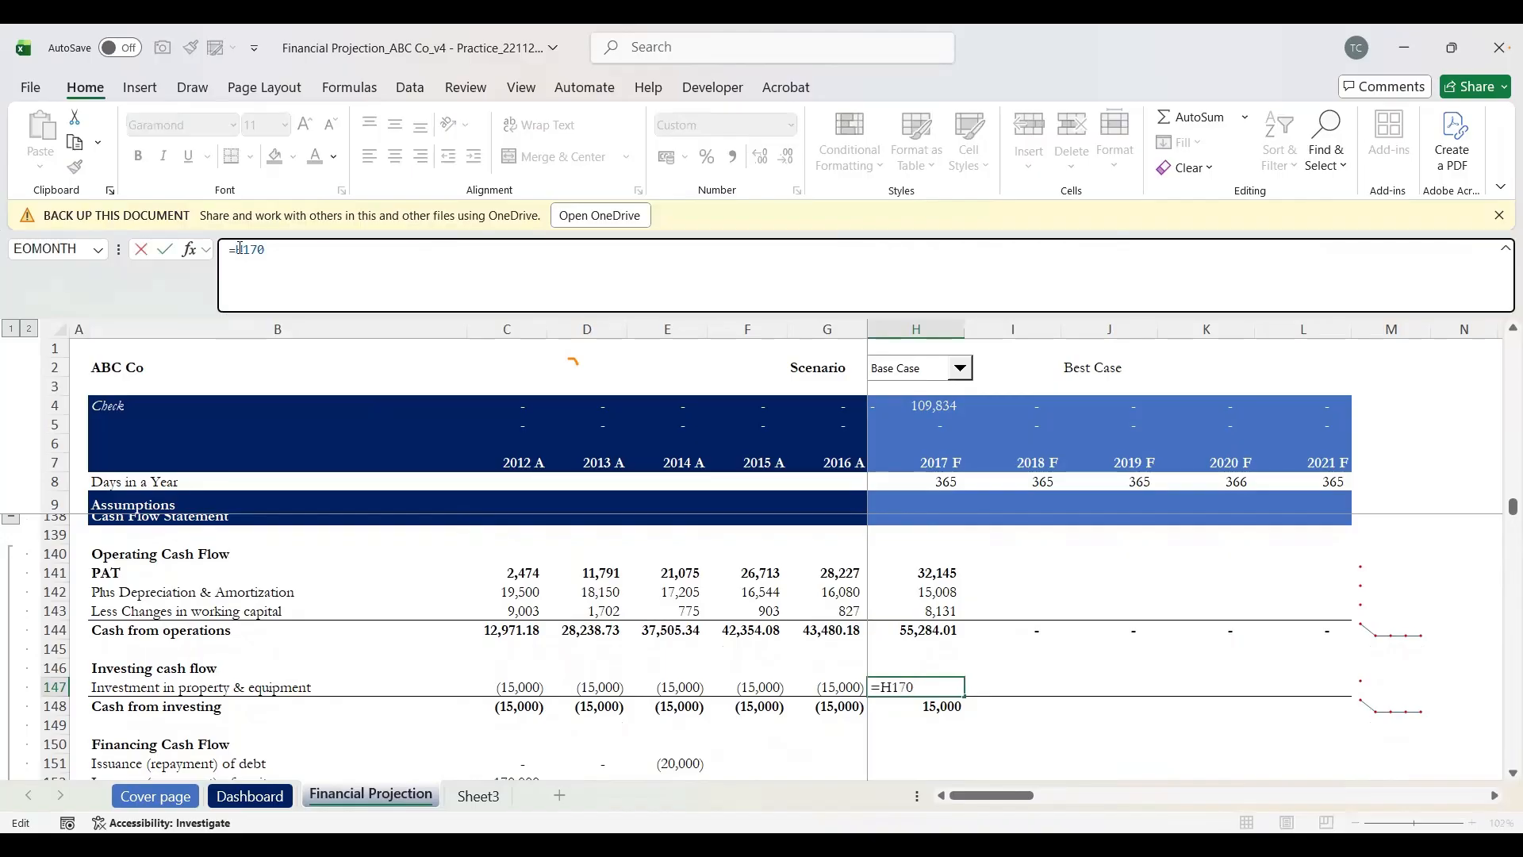
pyautogui.write('-')
pyautogui.press('Return')
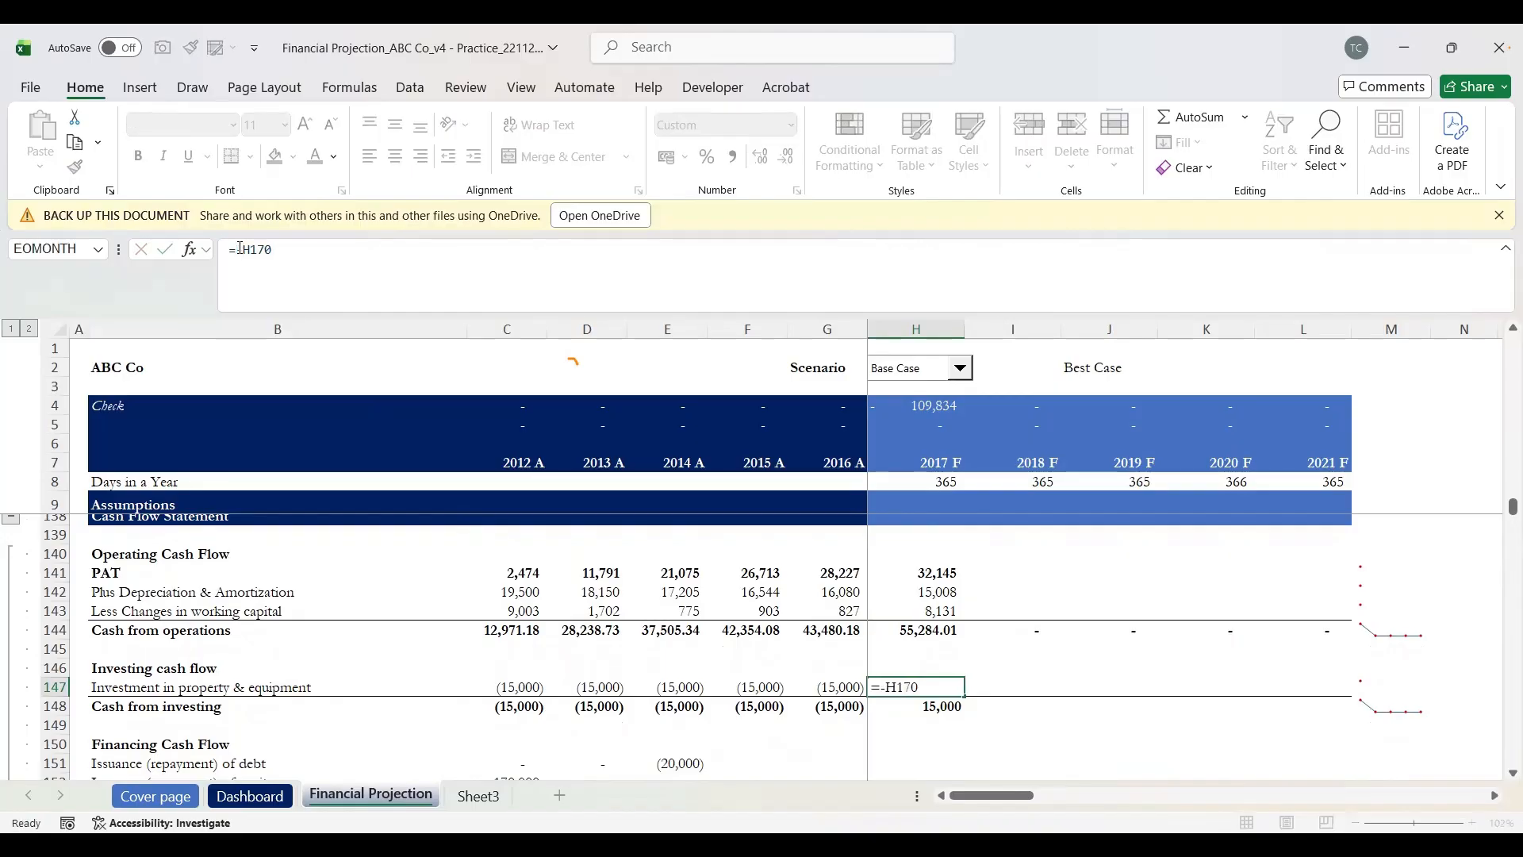
pyautogui.press('Up')
pyautogui.press('Down')
pyautogui.press('Down')
pyautogui.press('Down')
pyautogui.press('Down')
pyautogui.press('Down')
pyautogui.press('Down')
pyautogui.press('Down')
pyautogui.press('Down')
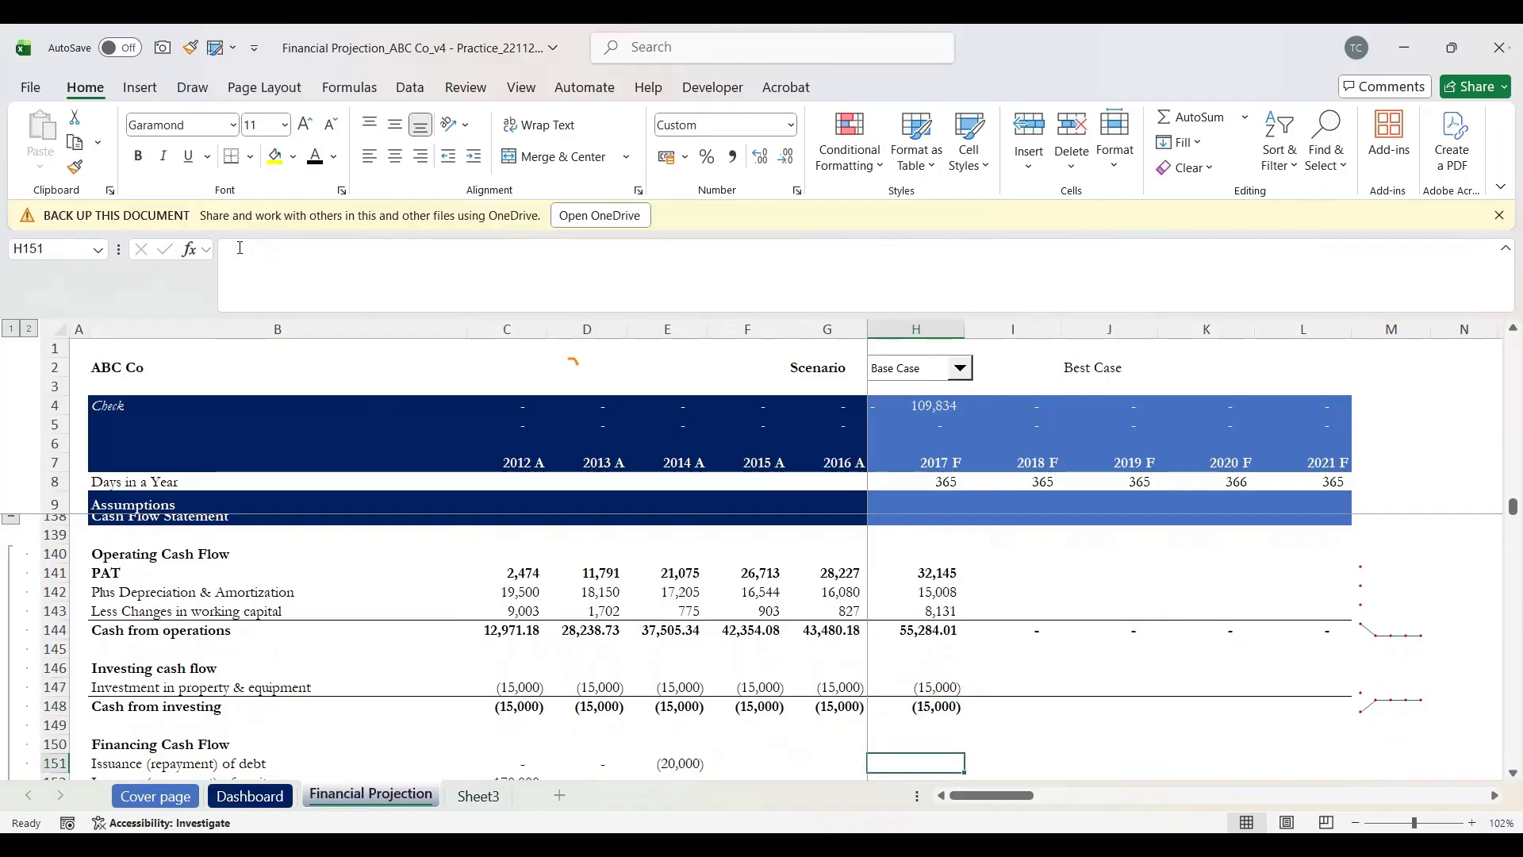
pyautogui.press('Up')
pyautogui.press('Up')
pyautogui.press('Up')
pyautogui.press('Up')
pyautogui.press('Up')
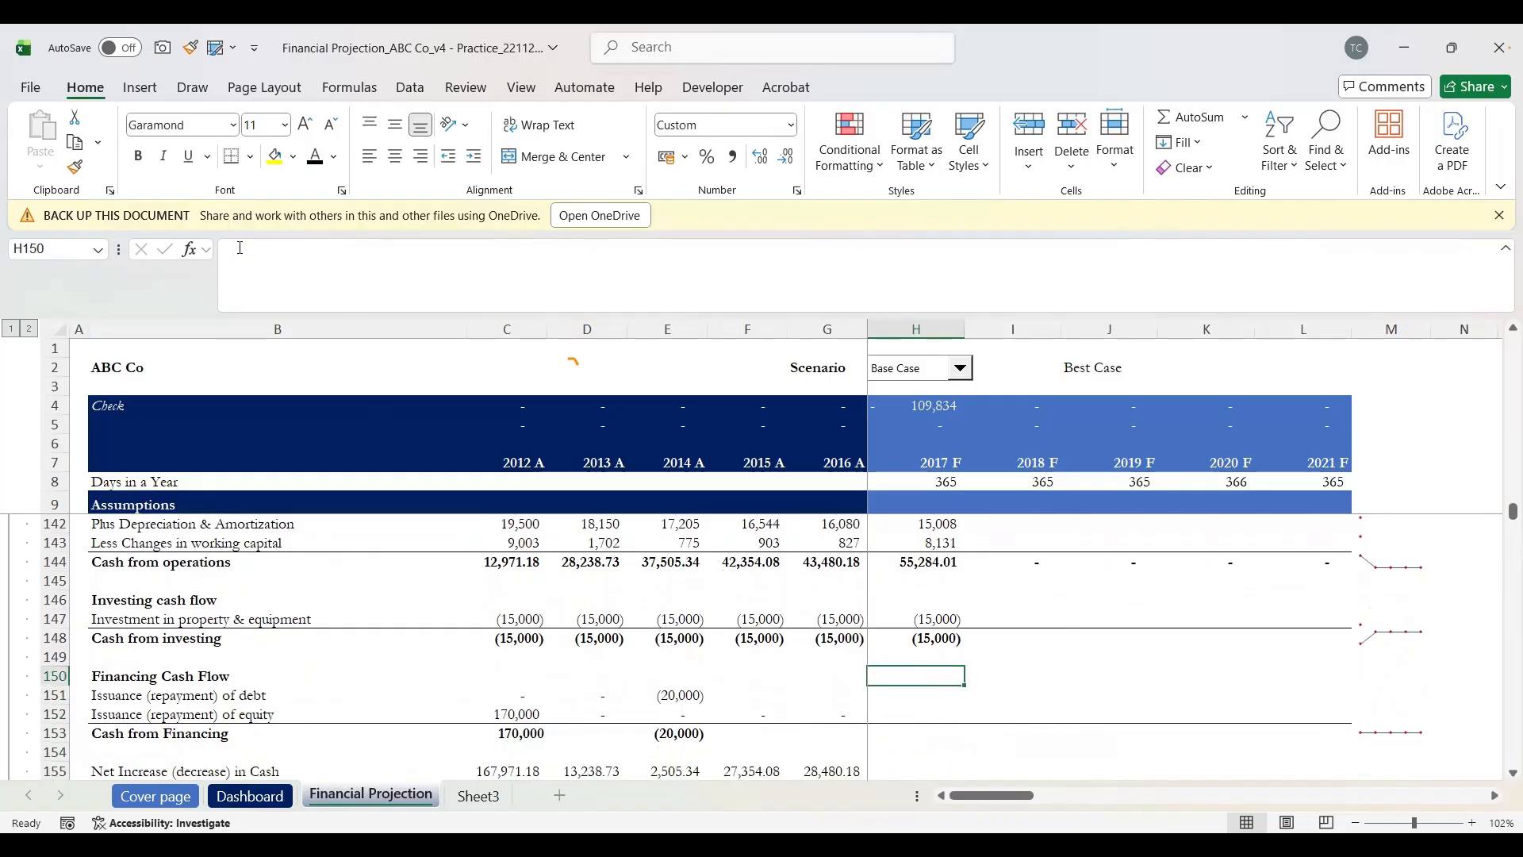
# Step: Go to the 2017 F debt issuance cell H151 under Financing Cash Flow
pyautogui.press('Up')
pyautogui.press('Up')
pyautogui.press('Up')
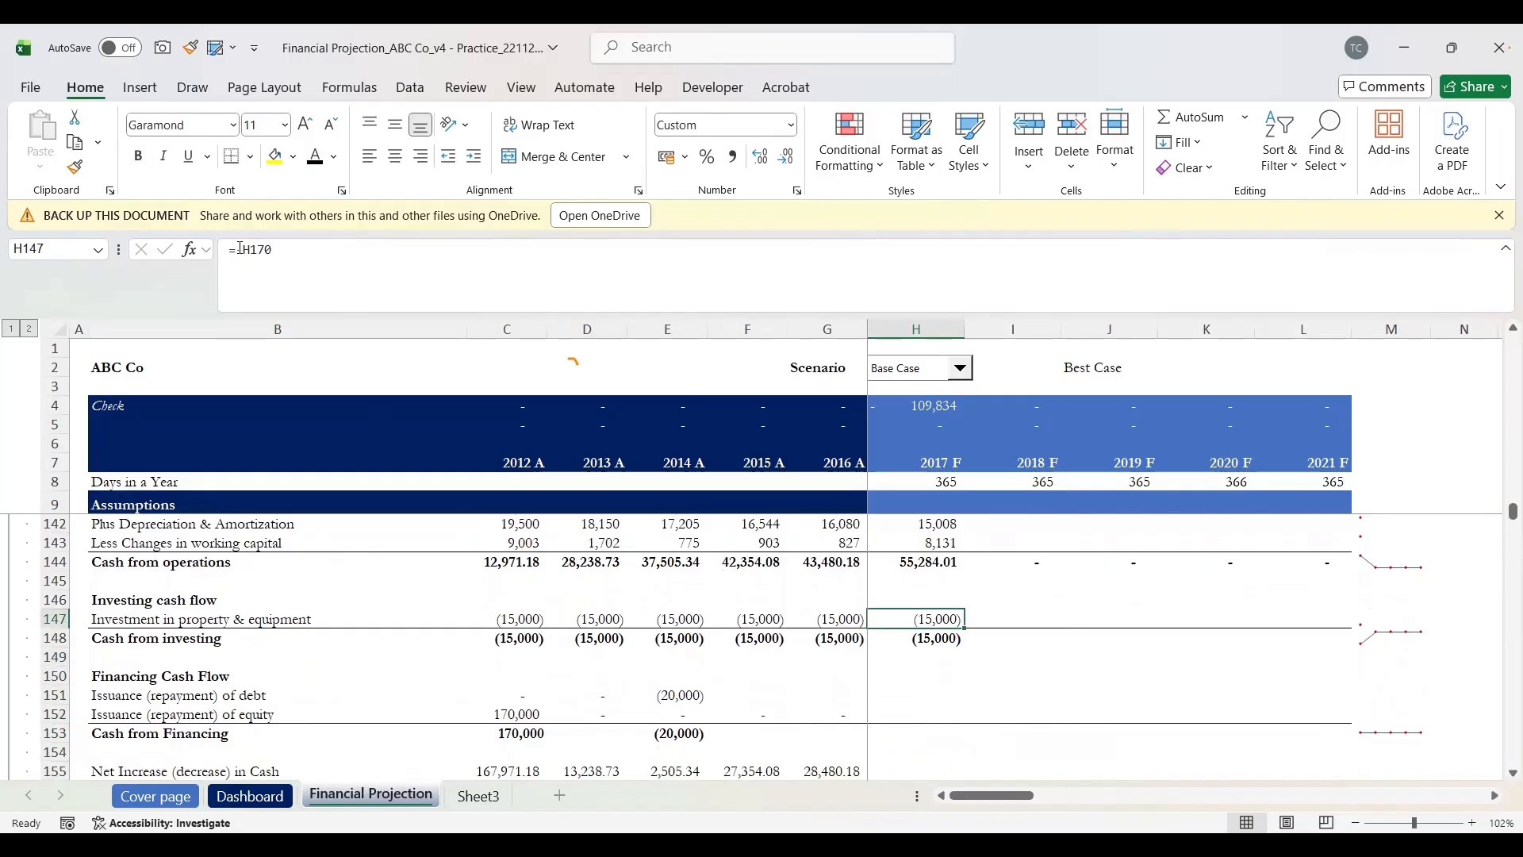
pyautogui.hotkey('shift', 'space')
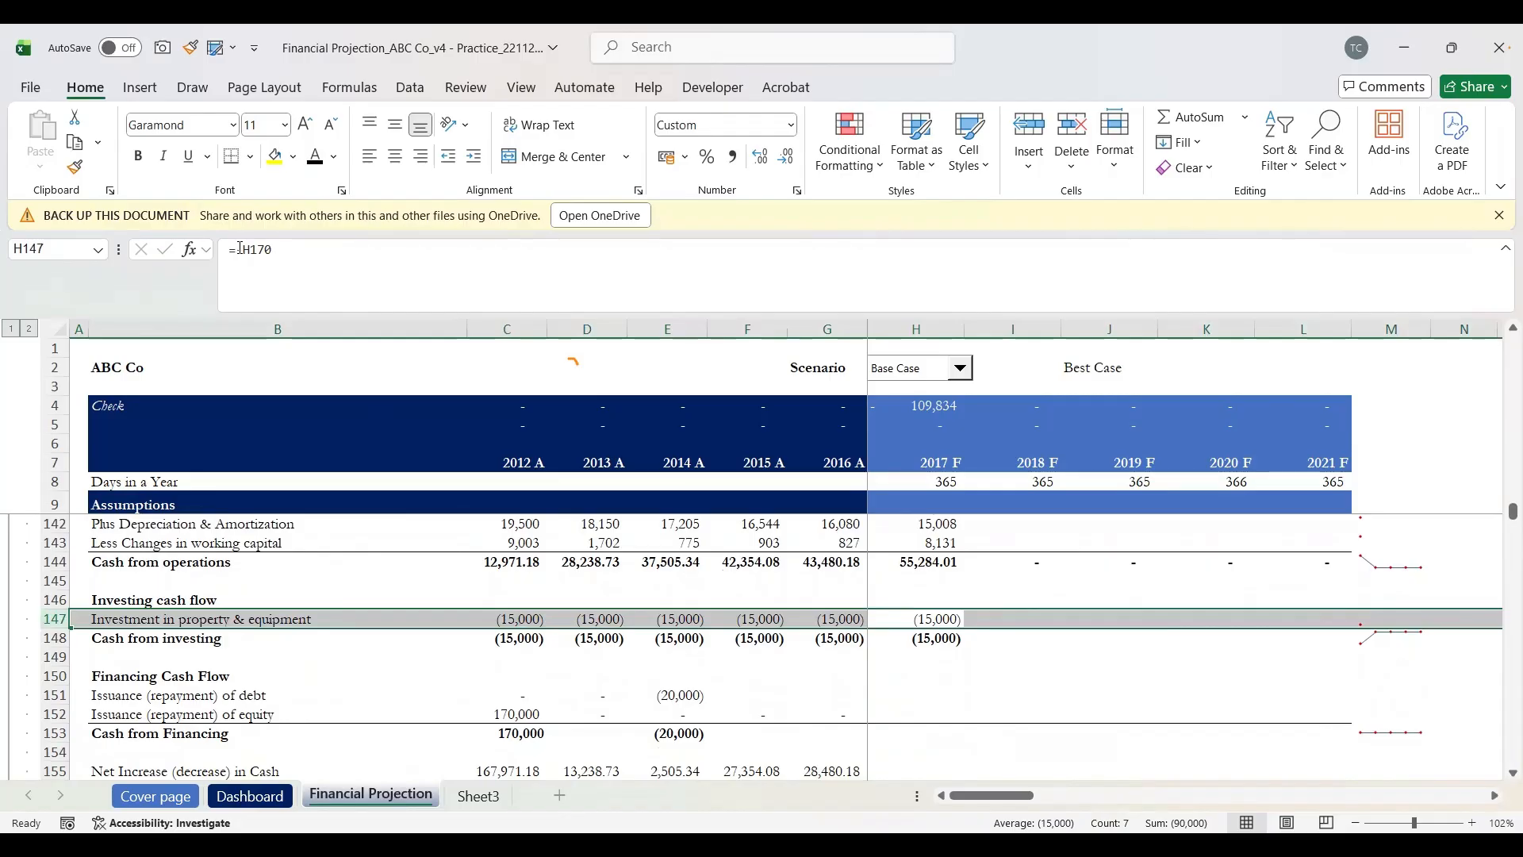
pyautogui.press('Down')
pyautogui.press('Down')
pyautogui.press('Down')
pyautogui.press('Down')
pyautogui.press('Down')
pyautogui.press('Up')
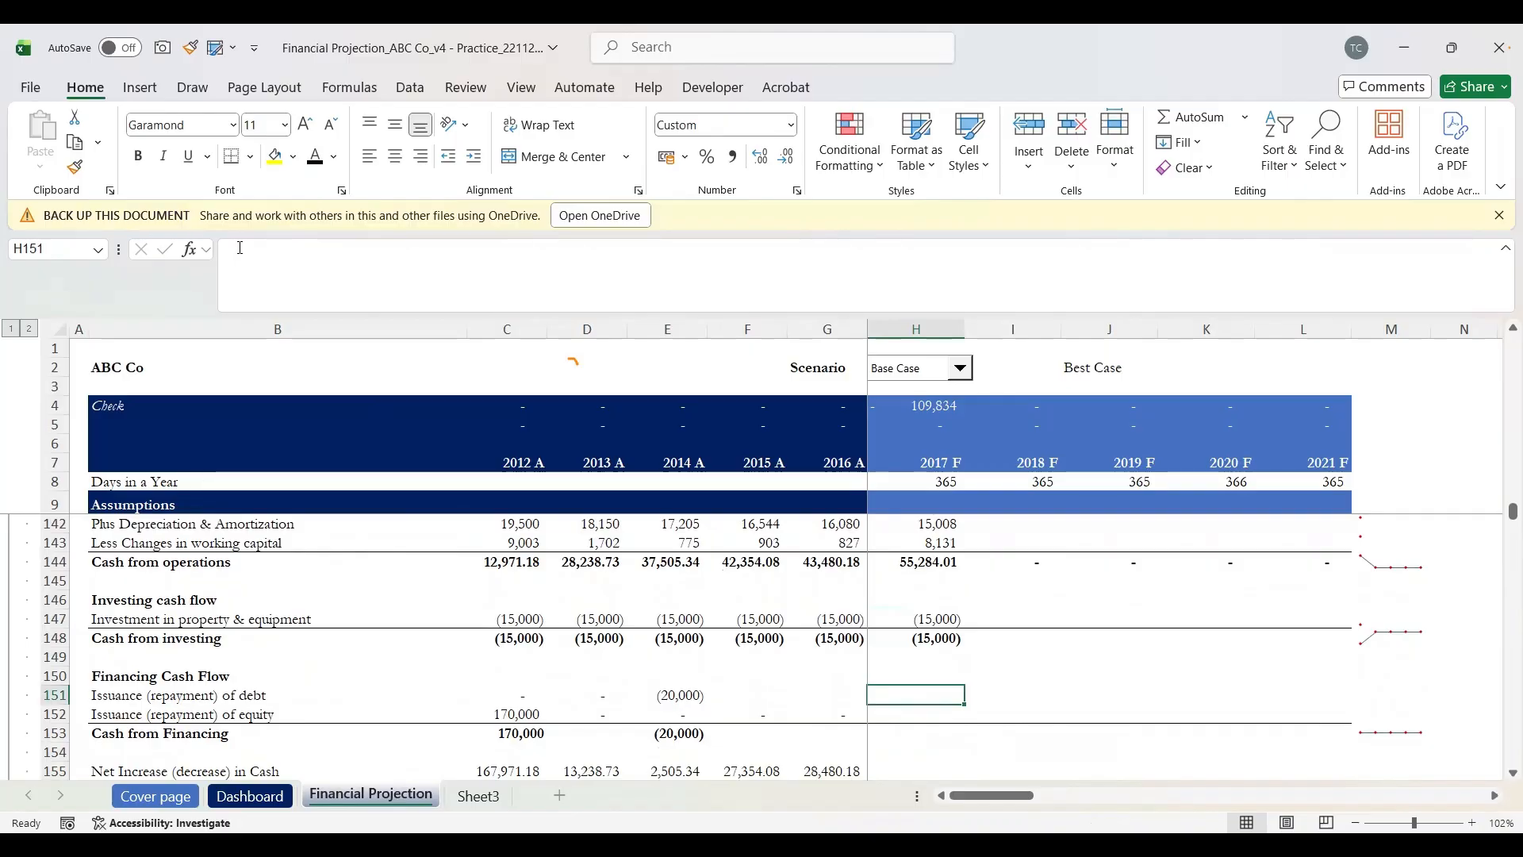
pyautogui.hotkey('shift', 'space')
pyautogui.press('Up')
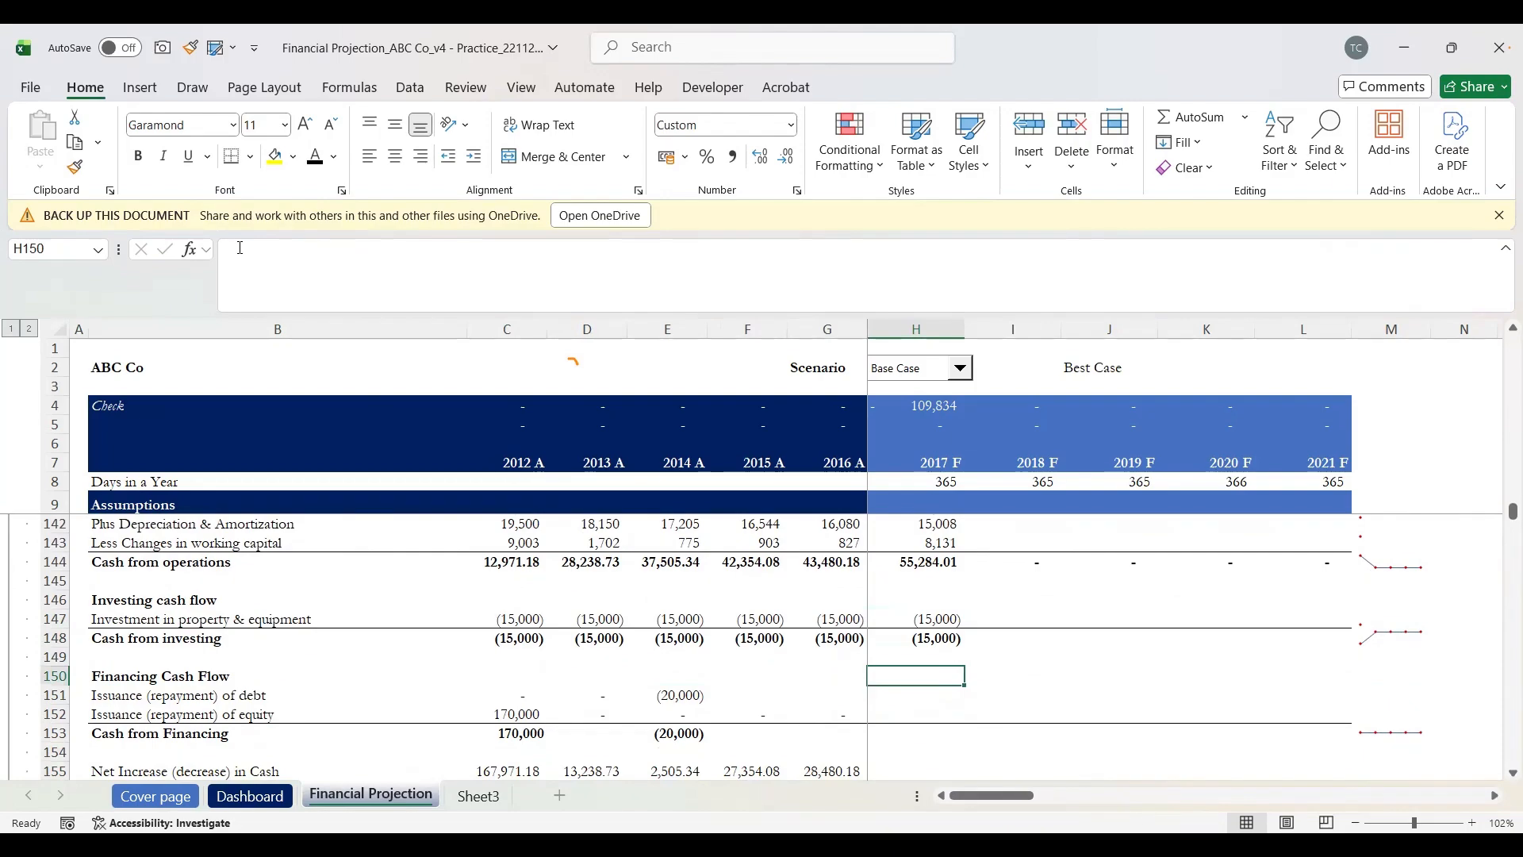
pyautogui.press('Down')
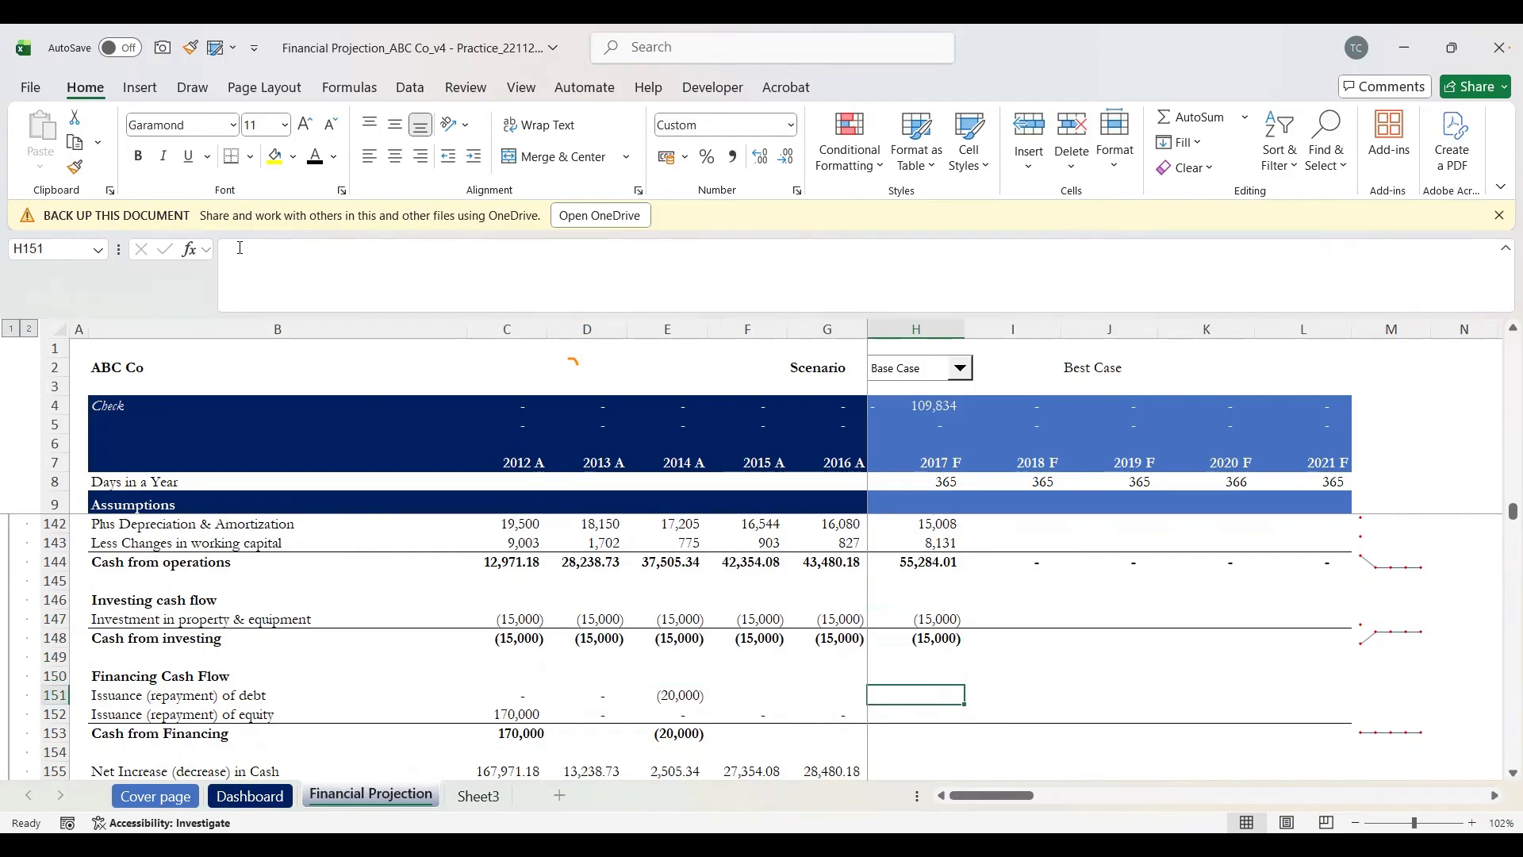
pyautogui.hotkey('shift', 'space')
pyautogui.press('Down')
pyautogui.press('Up')
# Step: Enter =H176 in H151, linking debt issuance to the debt schedule
pyautogui.click(241, 249)
pyautogui.write('=')
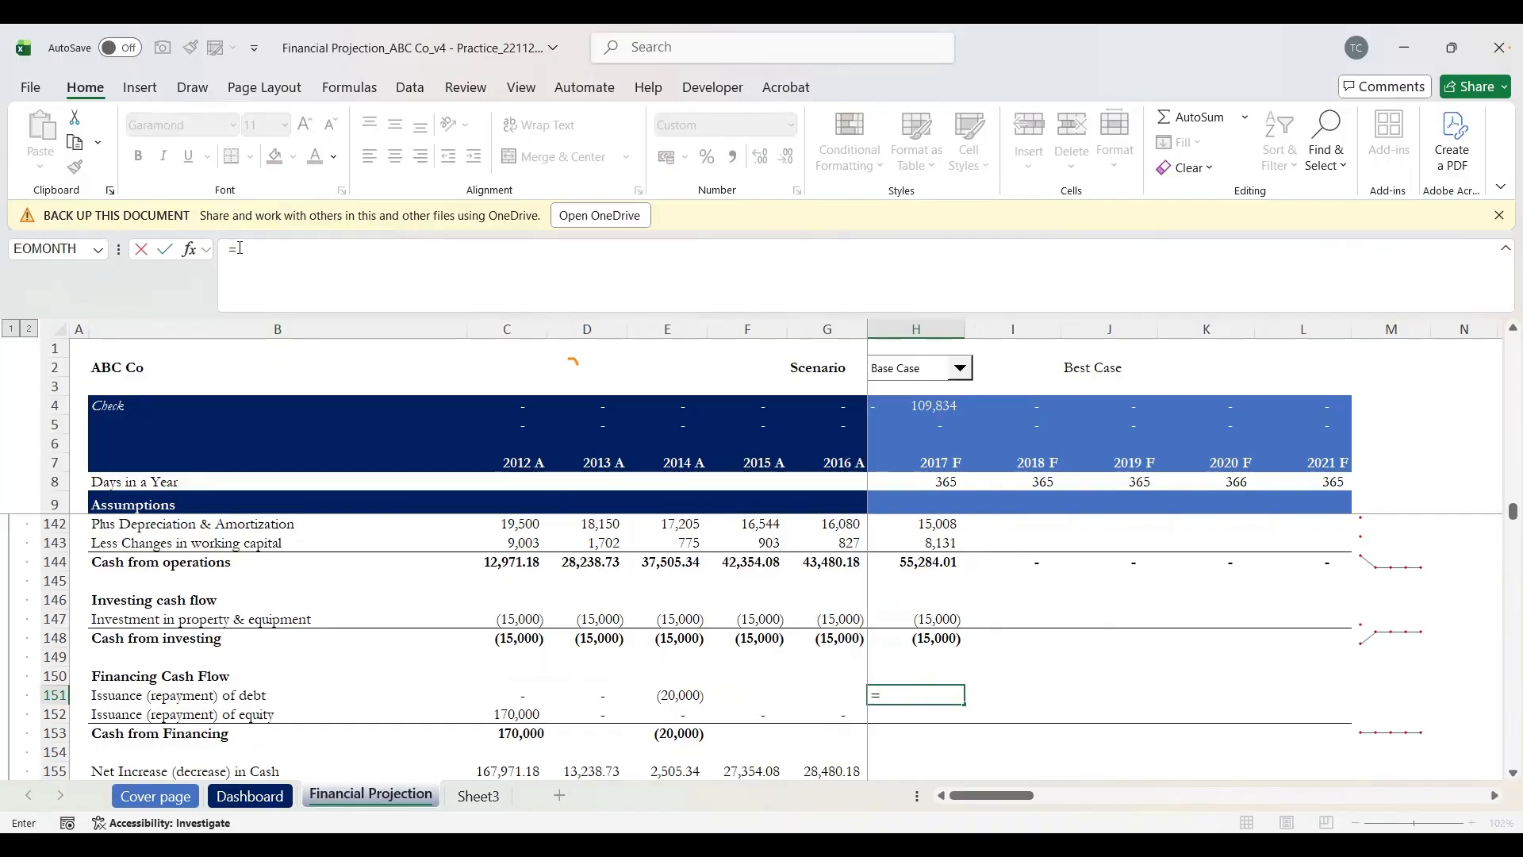
pyautogui.press('Down')
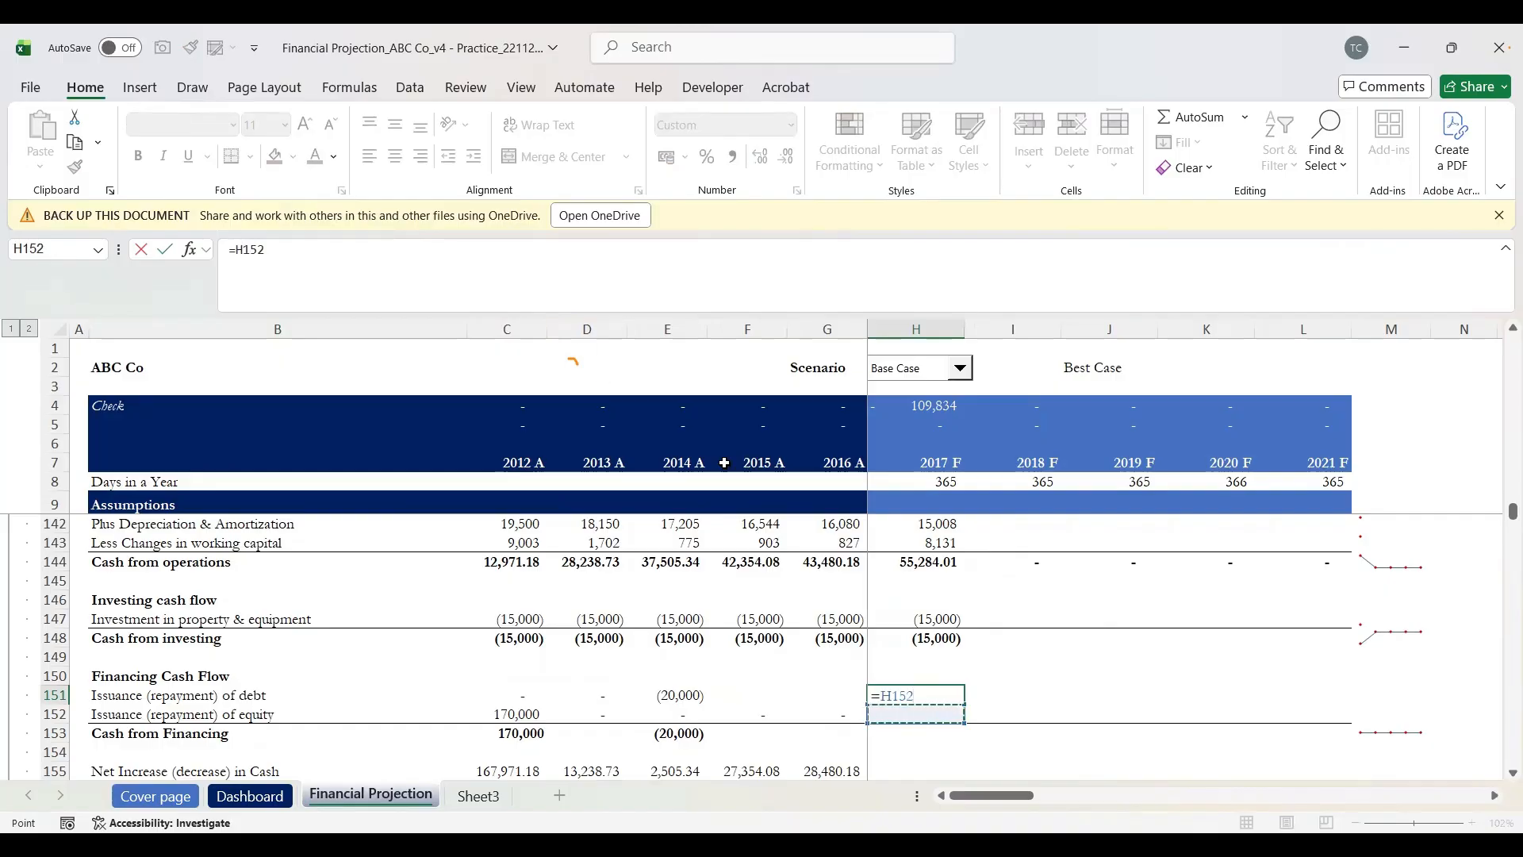
pyautogui.scroll(-7, 997, 647)
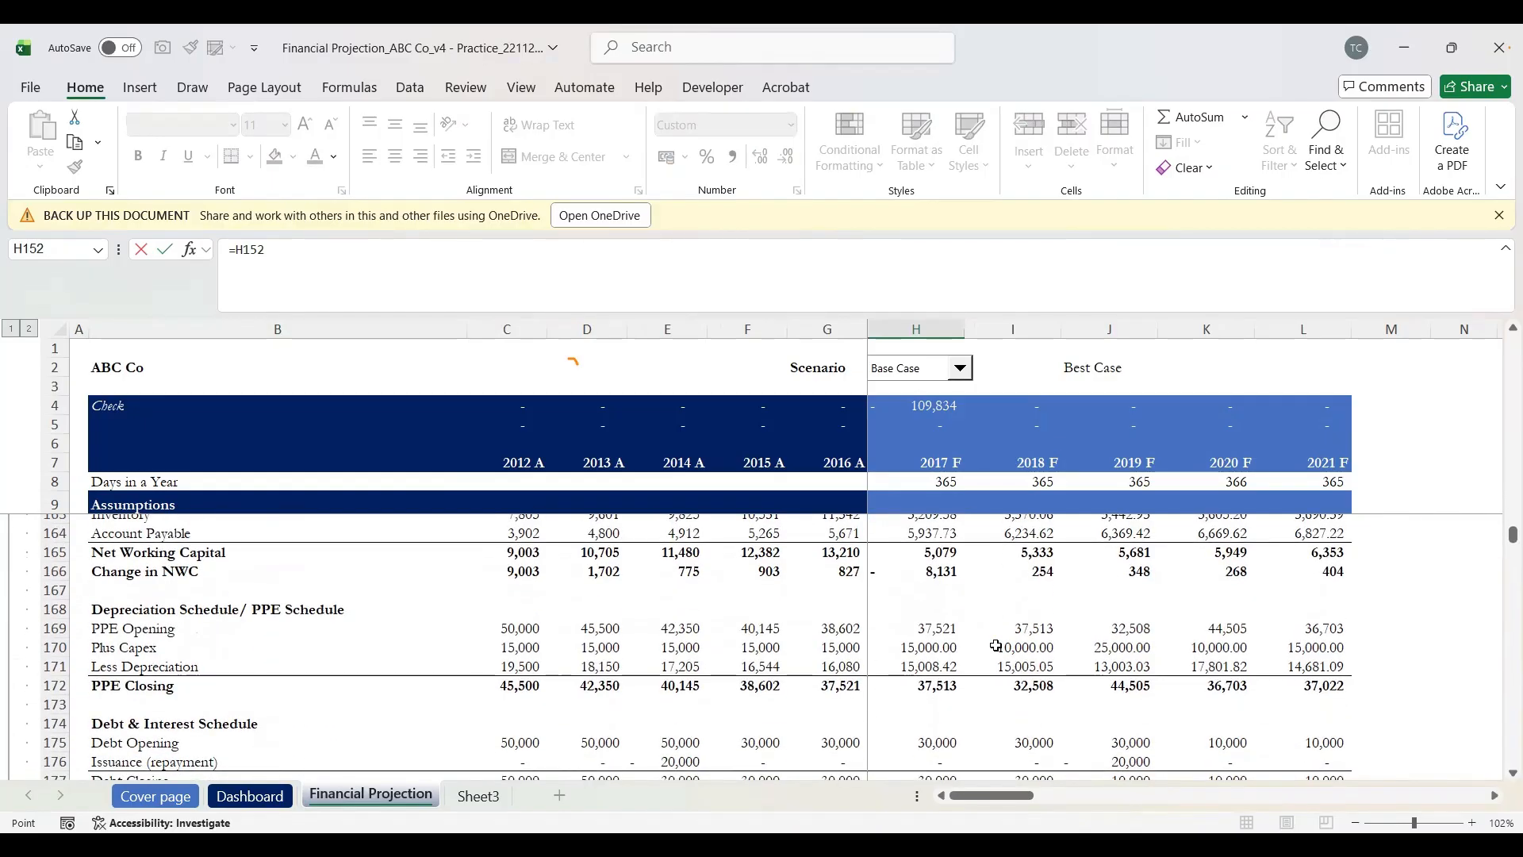
pyautogui.scroll(-2, 997, 646)
pyautogui.click(937, 675)
pyautogui.press('Return')
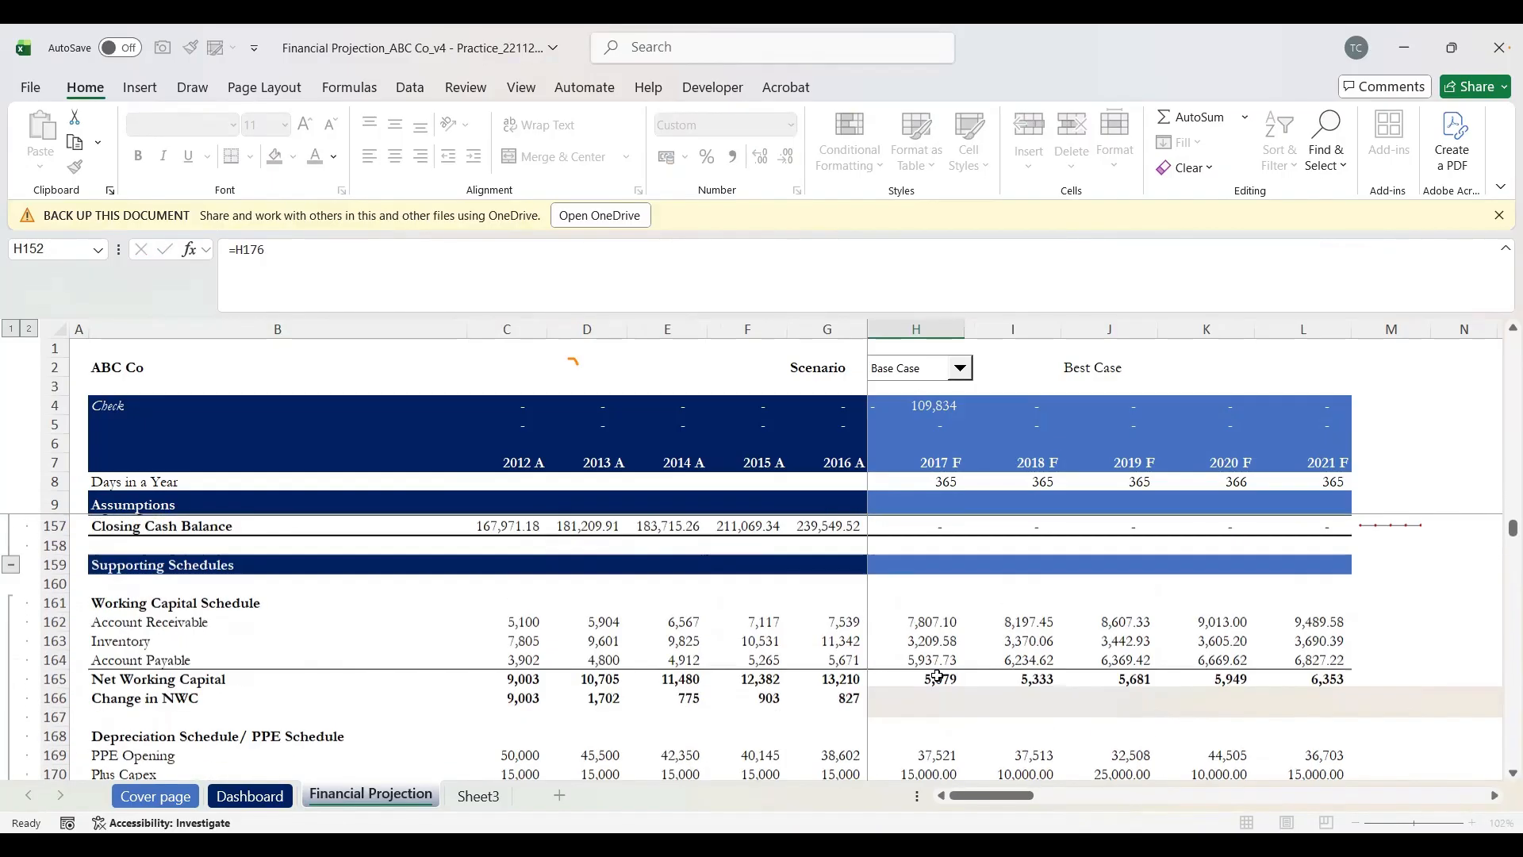
# Step: Start the H152 equity issuance formula pointing at the Equity Issued assumption H95
pyautogui.scroll(4, 937, 675)
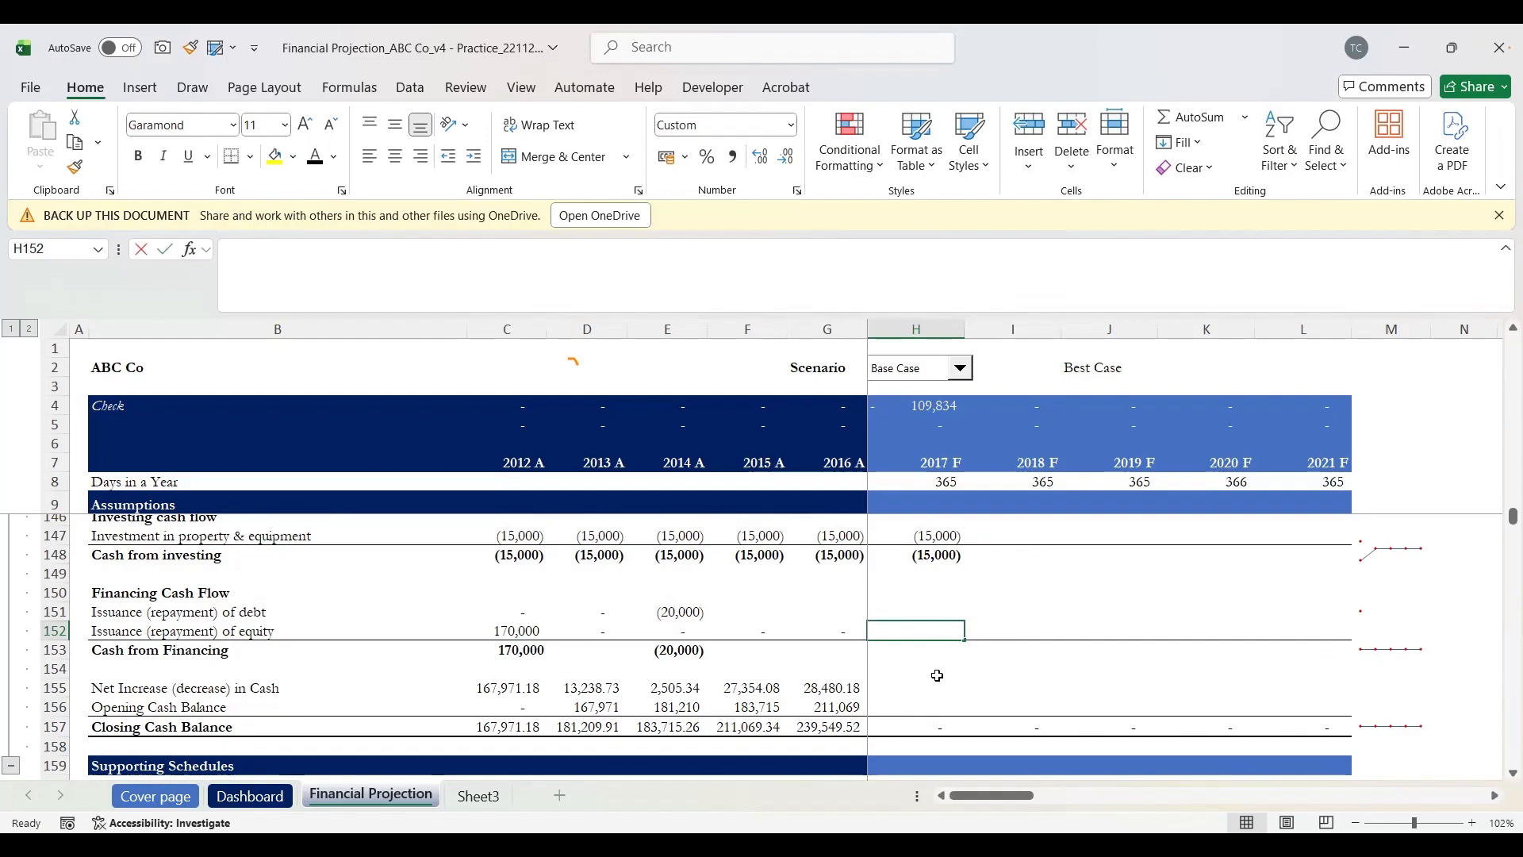
pyautogui.write('=')
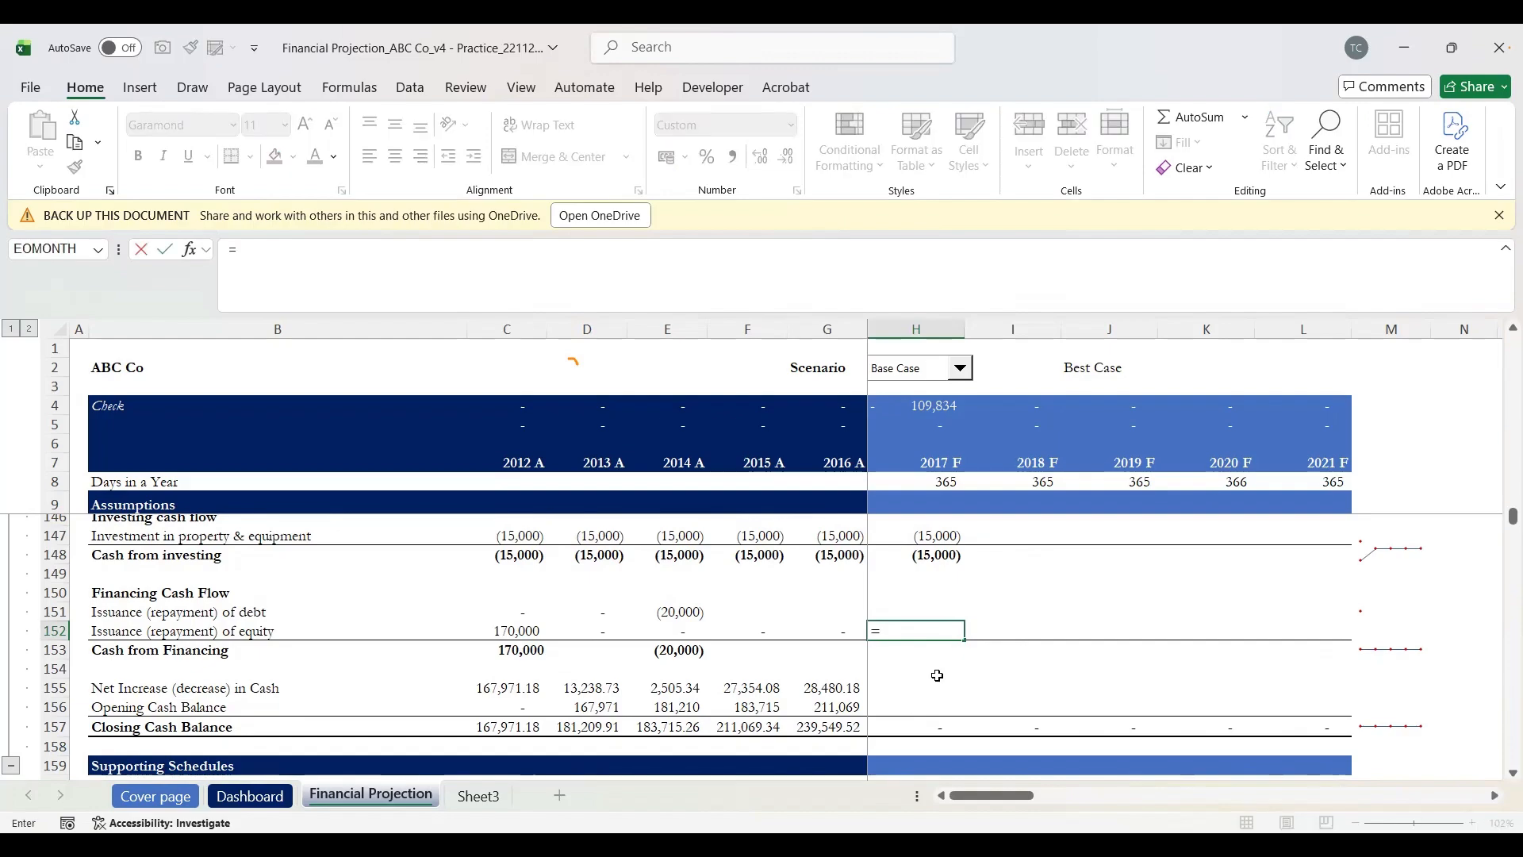
pyautogui.scroll(4, 937, 675)
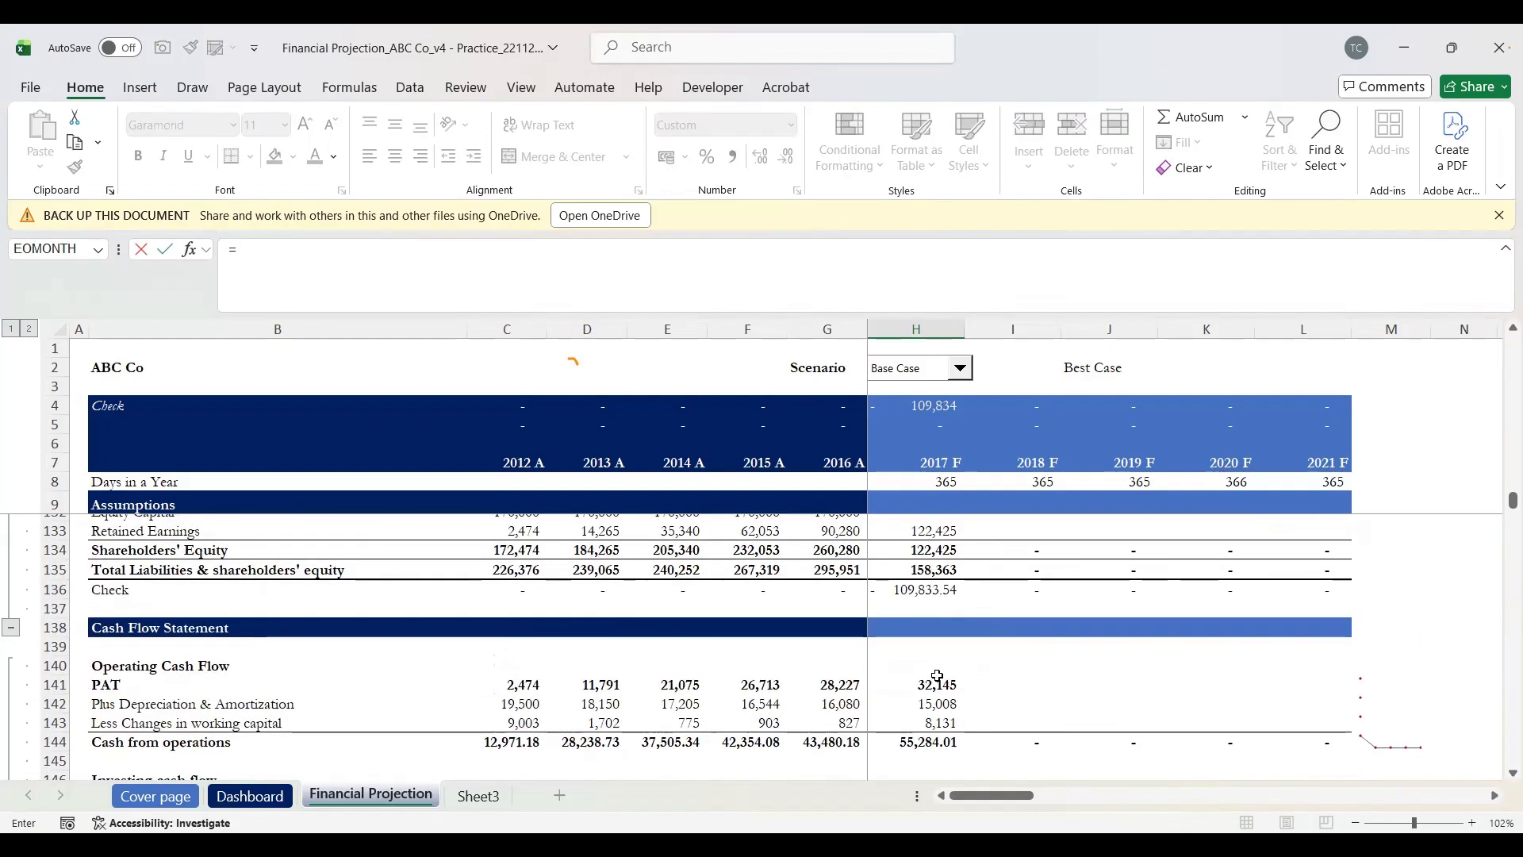
pyautogui.scroll(-9, 936, 675)
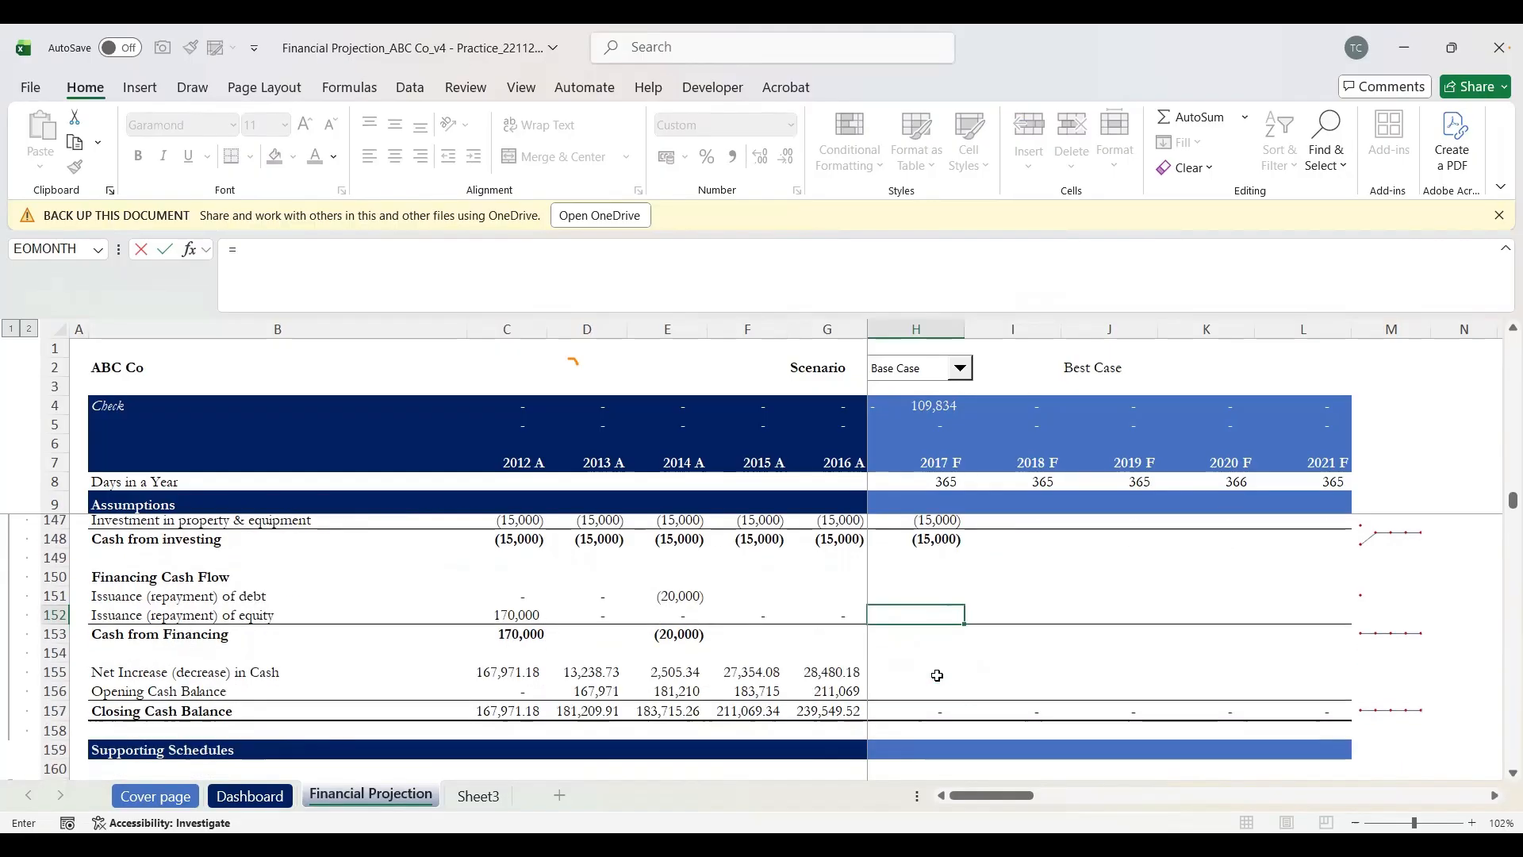
pyautogui.scroll(15, 936, 676)
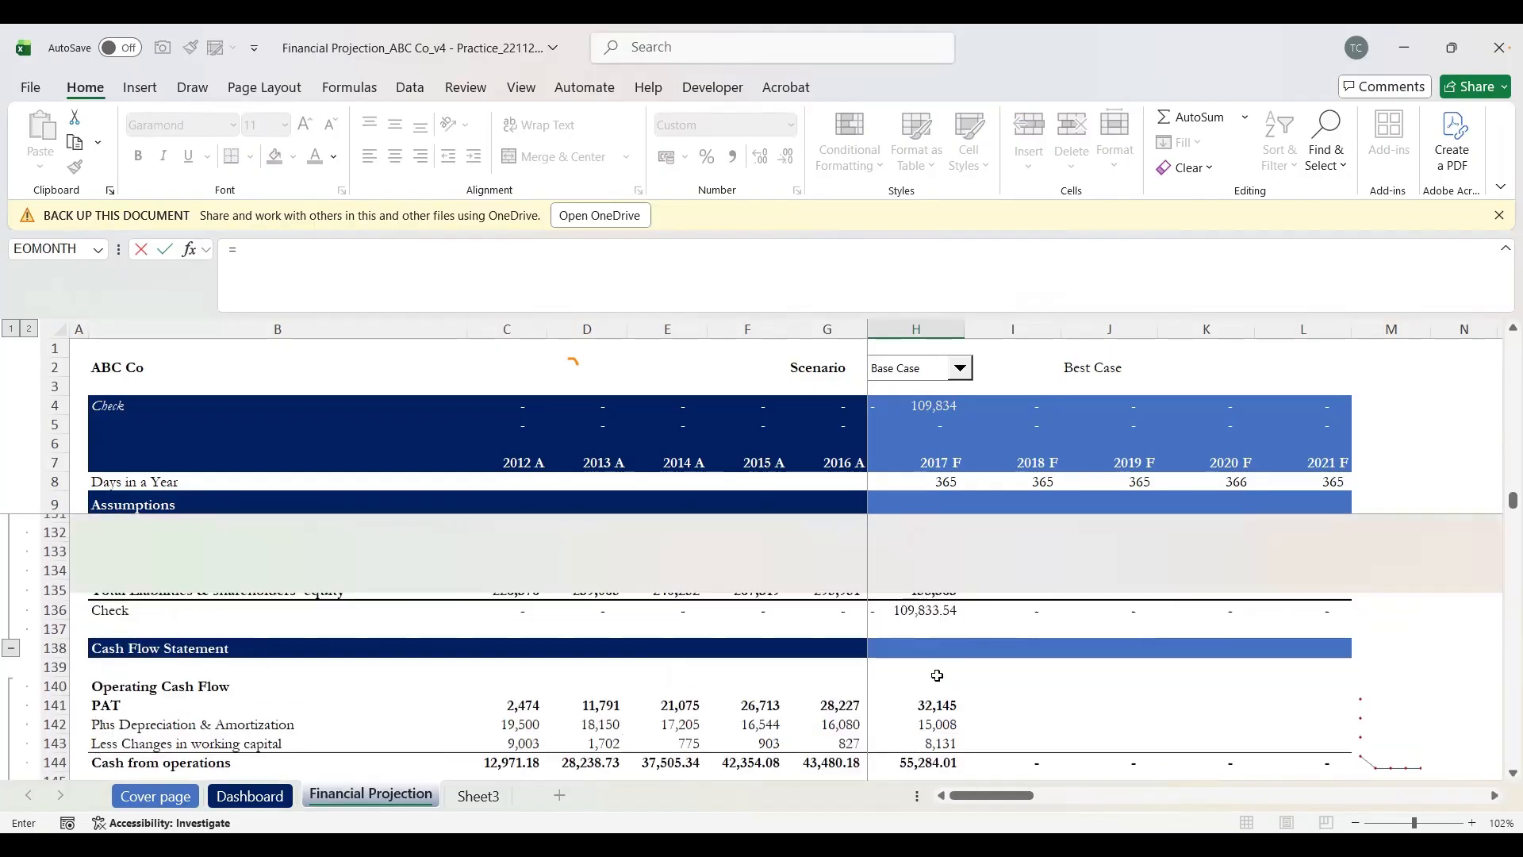
pyautogui.scroll(11, 937, 675)
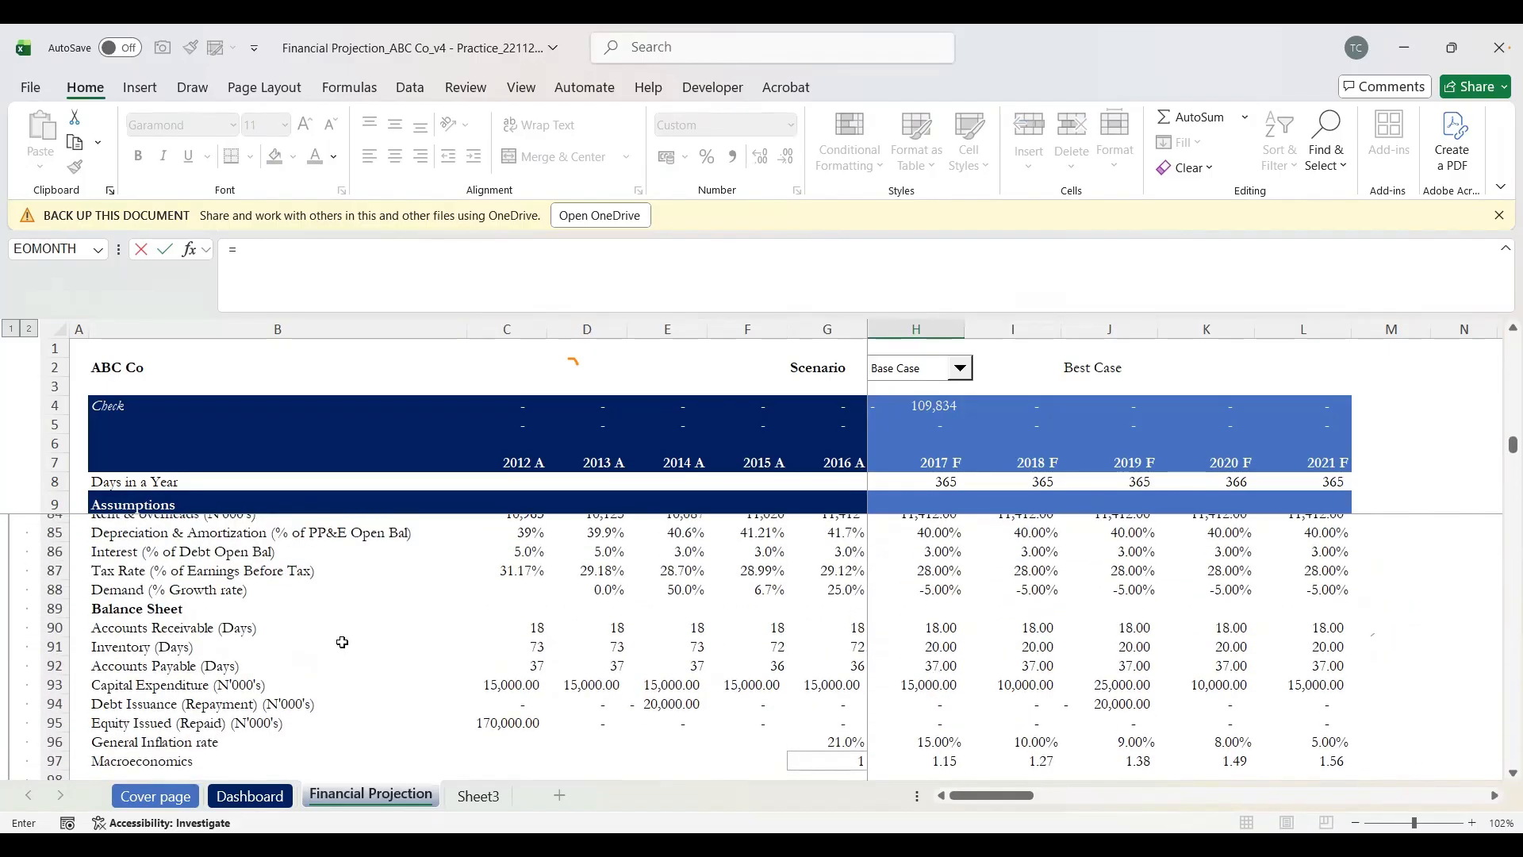
pyautogui.scroll(2, 123, 564)
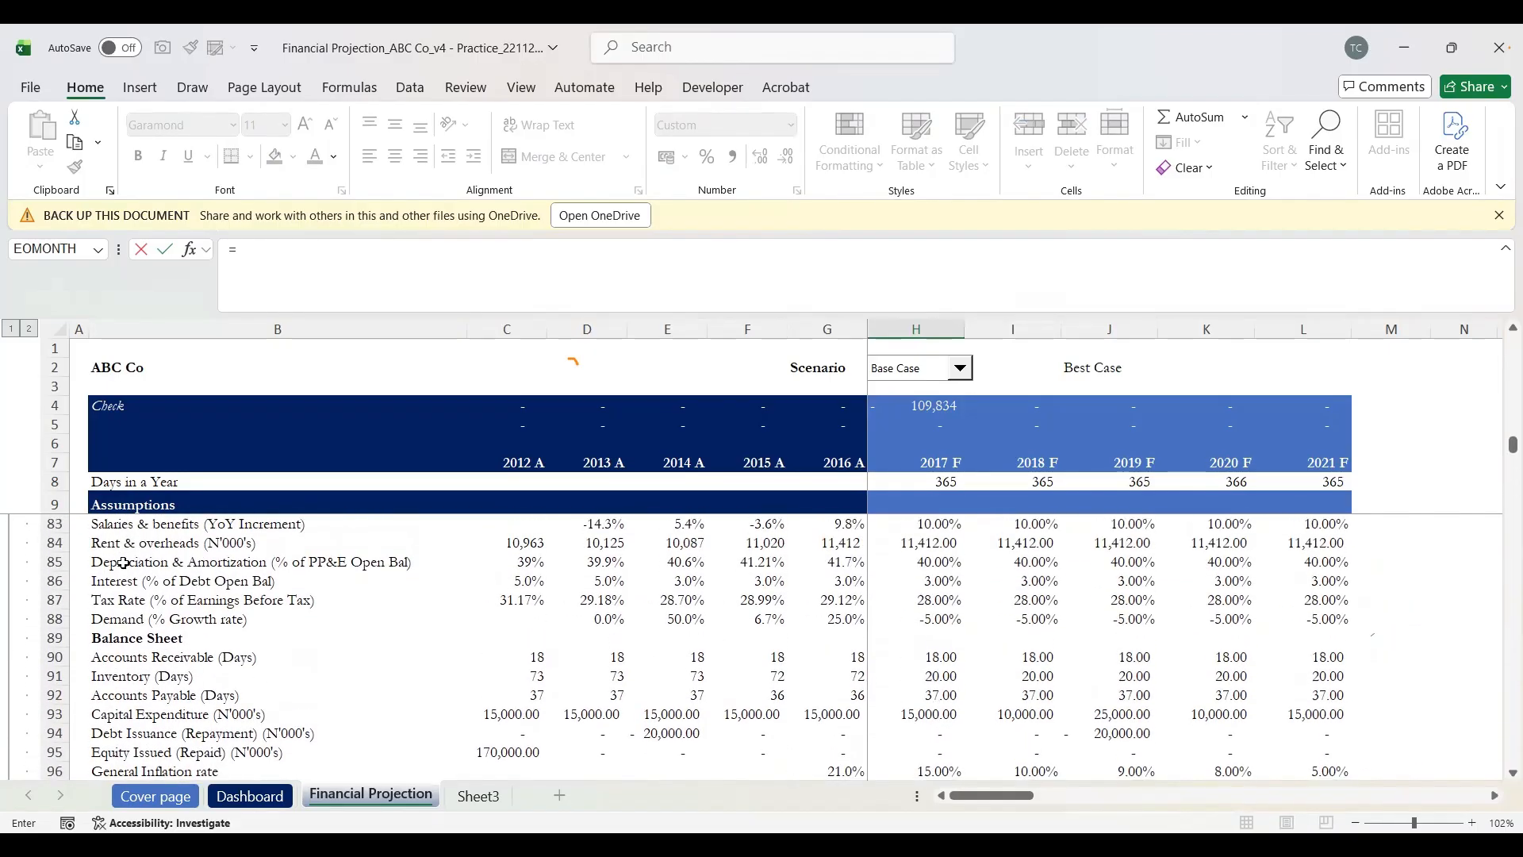
pyautogui.scroll(-3, 123, 563)
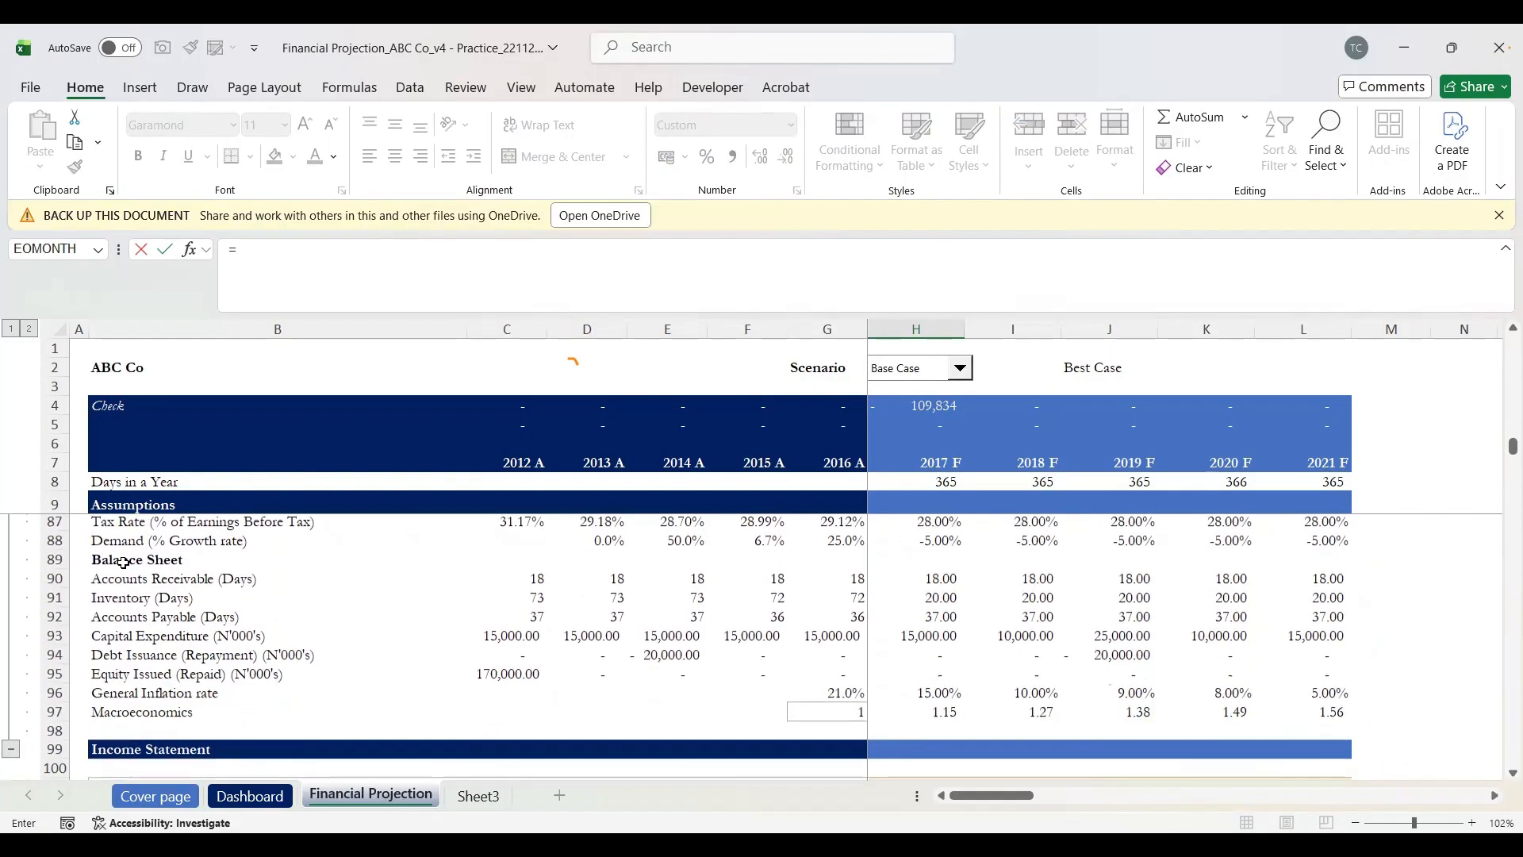
pyautogui.click(134, 643)
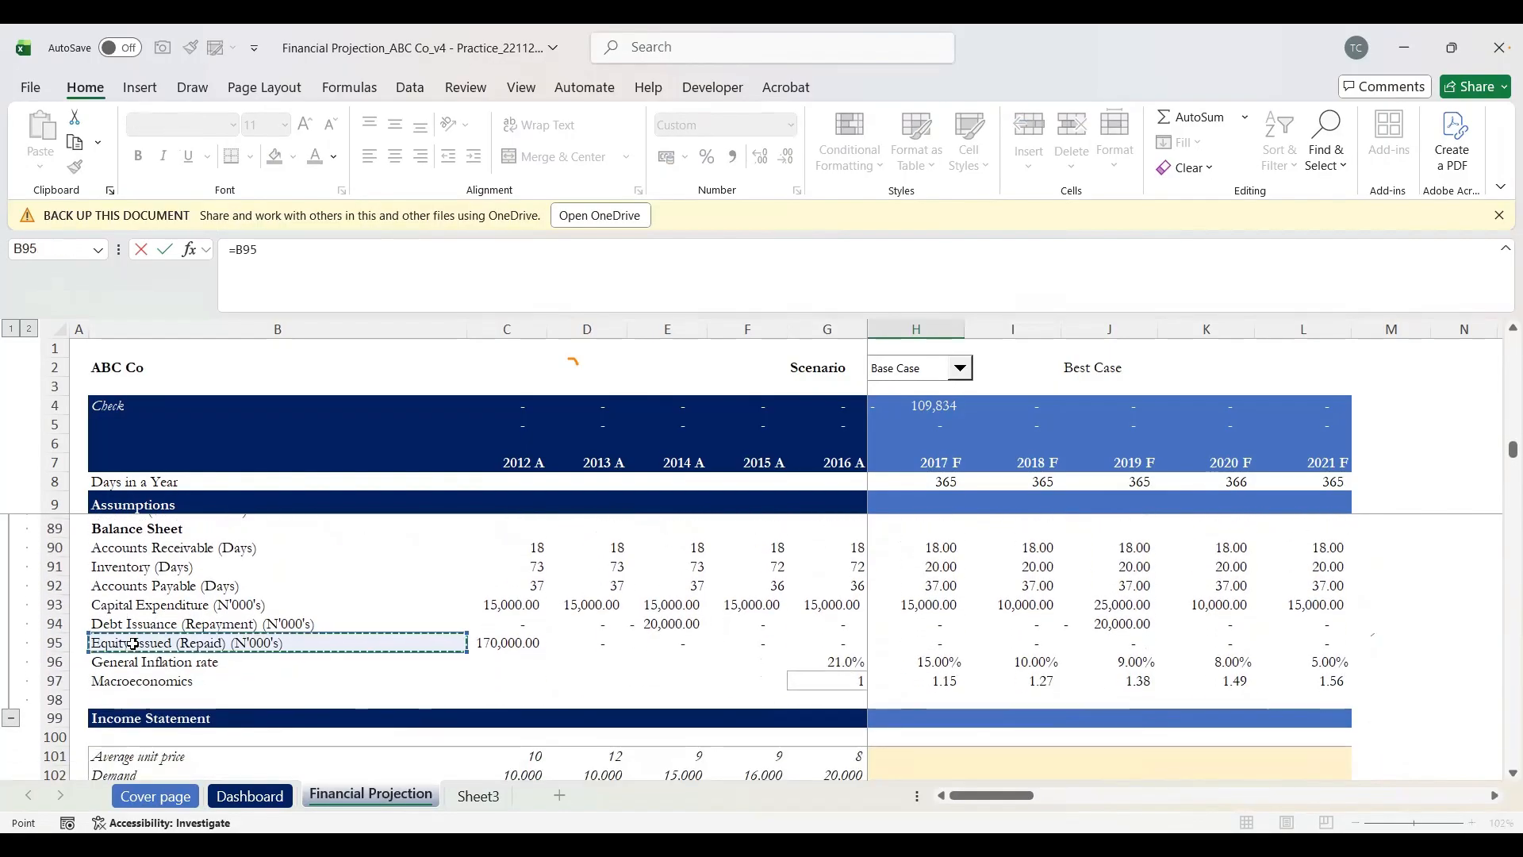
pyautogui.press('Right')
pyautogui.press('Right')
pyautogui.press('Right')
pyautogui.press('Right')
pyautogui.press('Right')
pyautogui.press('Right')
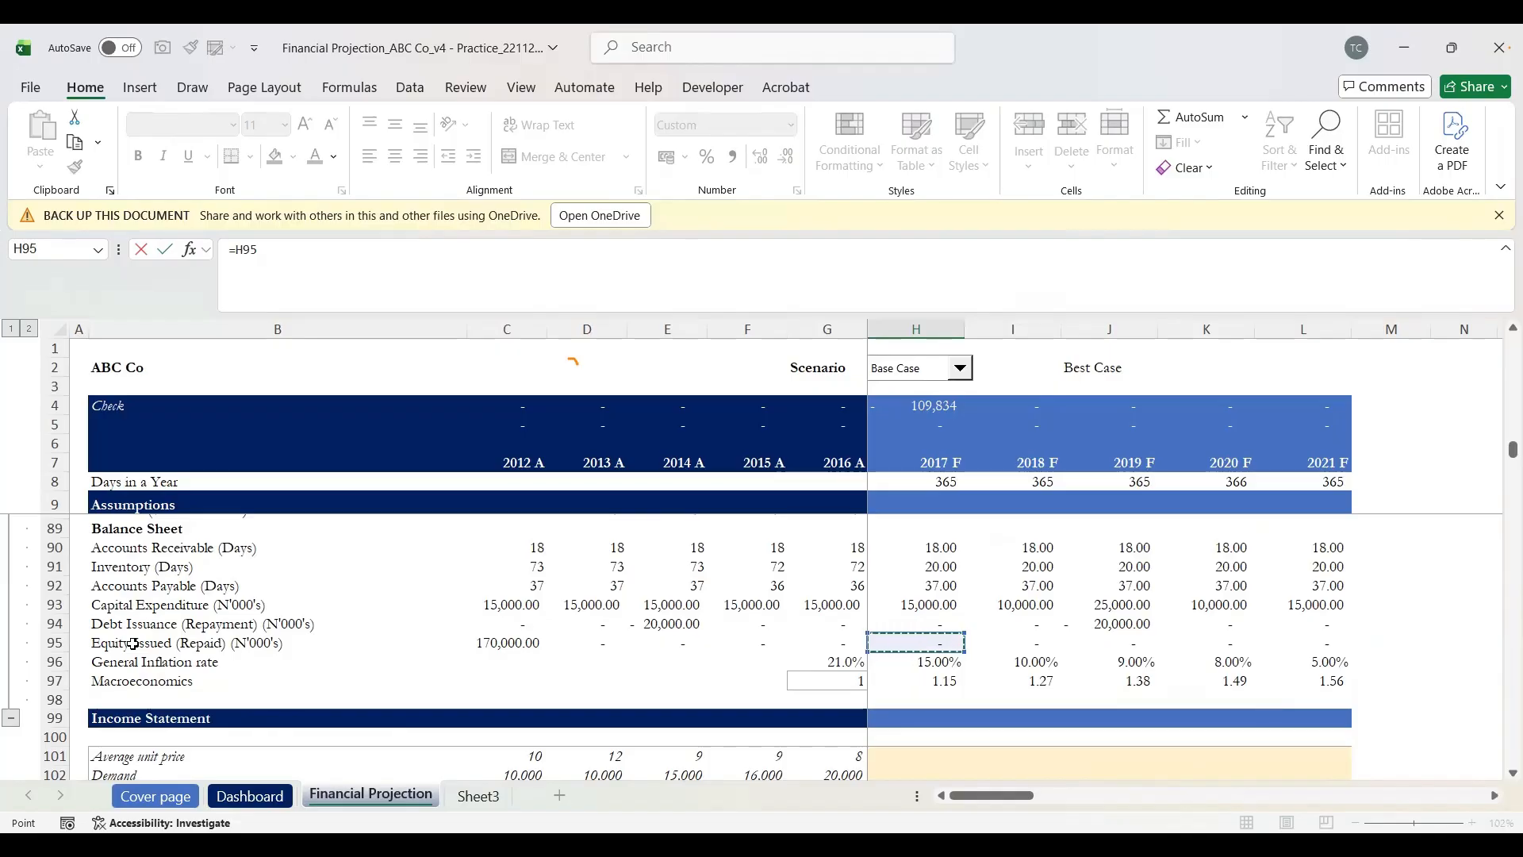
# Step: Commit the =H95 equity issuance link and check the cash from financing total
pyautogui.press('Return')
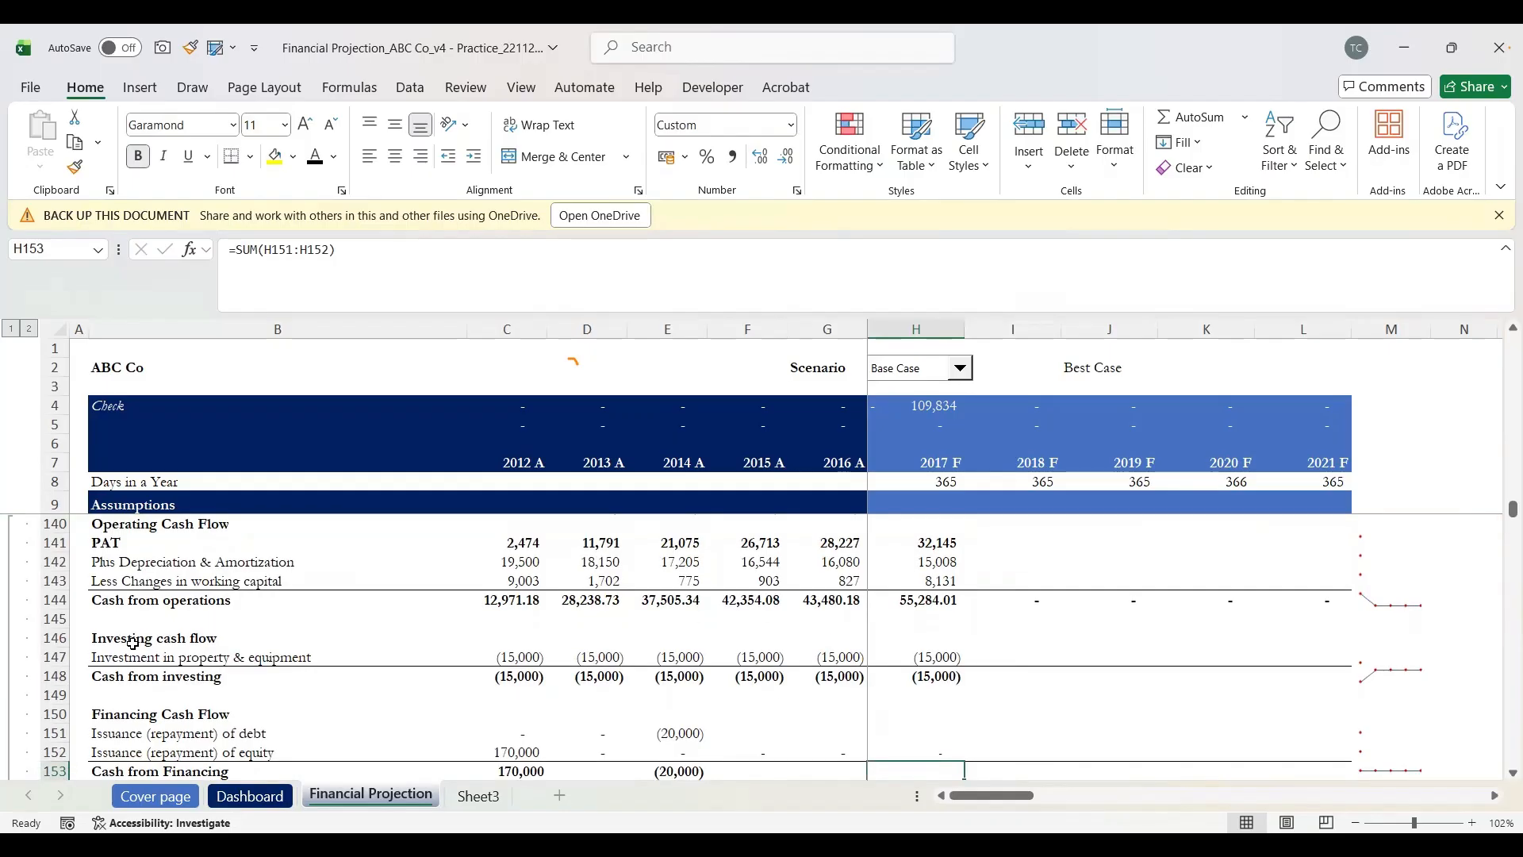
pyautogui.scroll(-1, 133, 644)
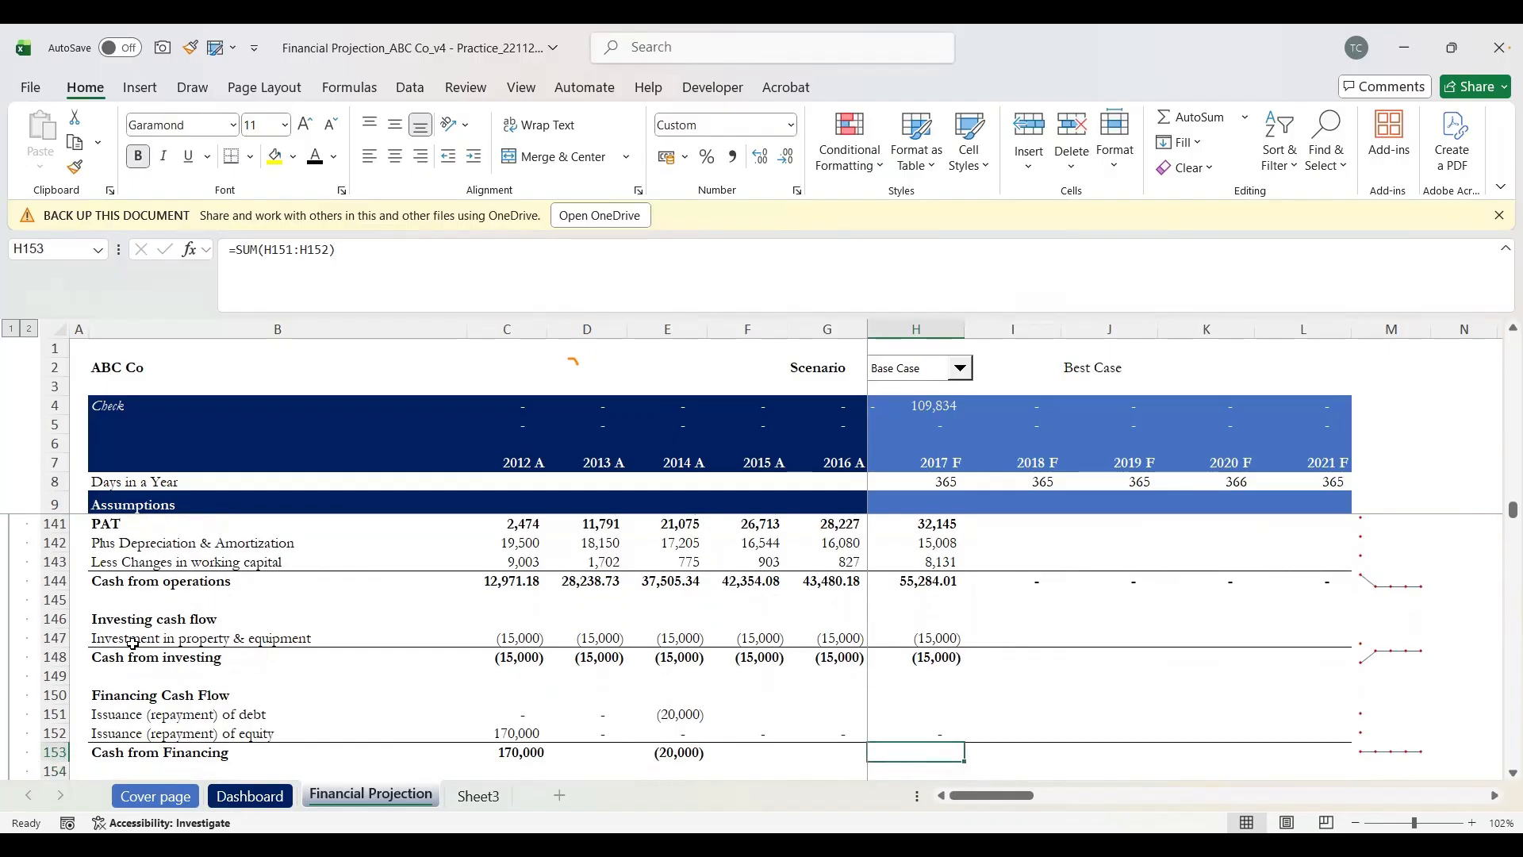
pyautogui.press('F2')
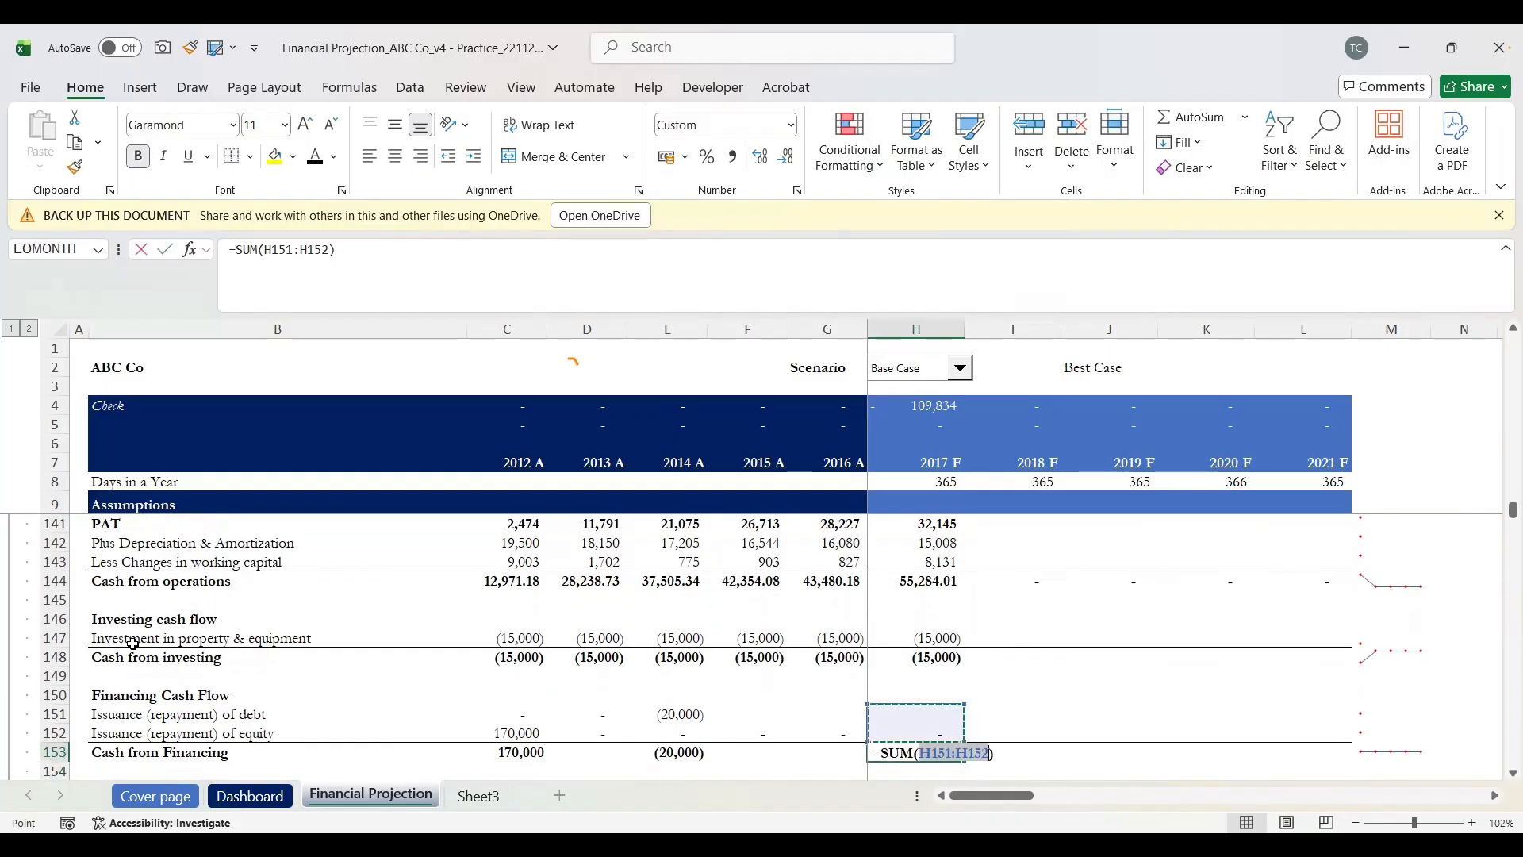
pyautogui.press('Return')
pyautogui.press('Up')
pyautogui.press('Up')
pyautogui.press('Up')
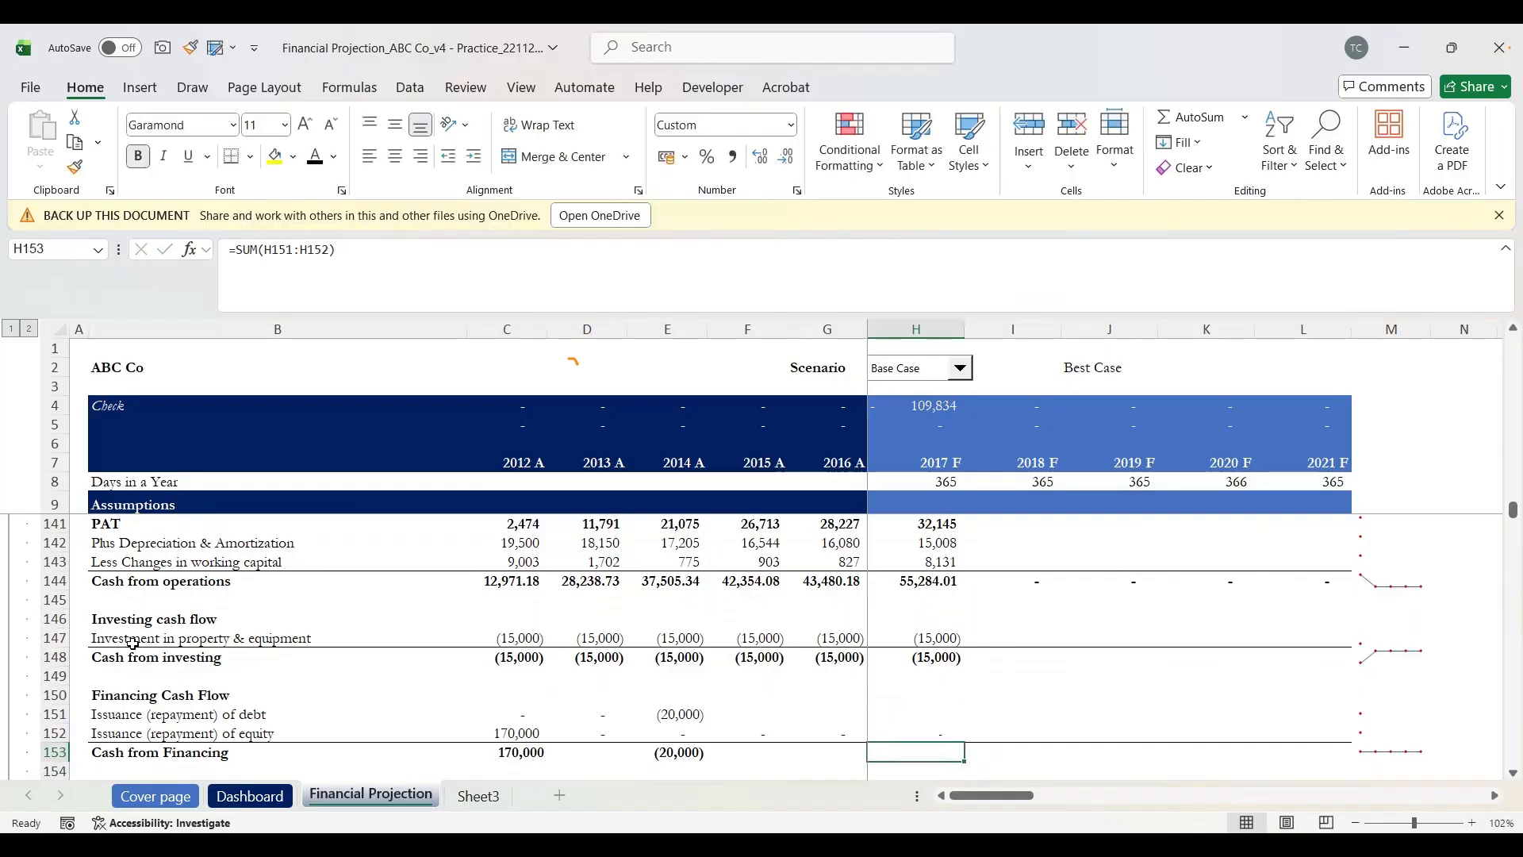
pyautogui.press('Down')
pyautogui.press('Down')
pyautogui.press('Down')
pyautogui.press('Down')
pyautogui.press('Down')
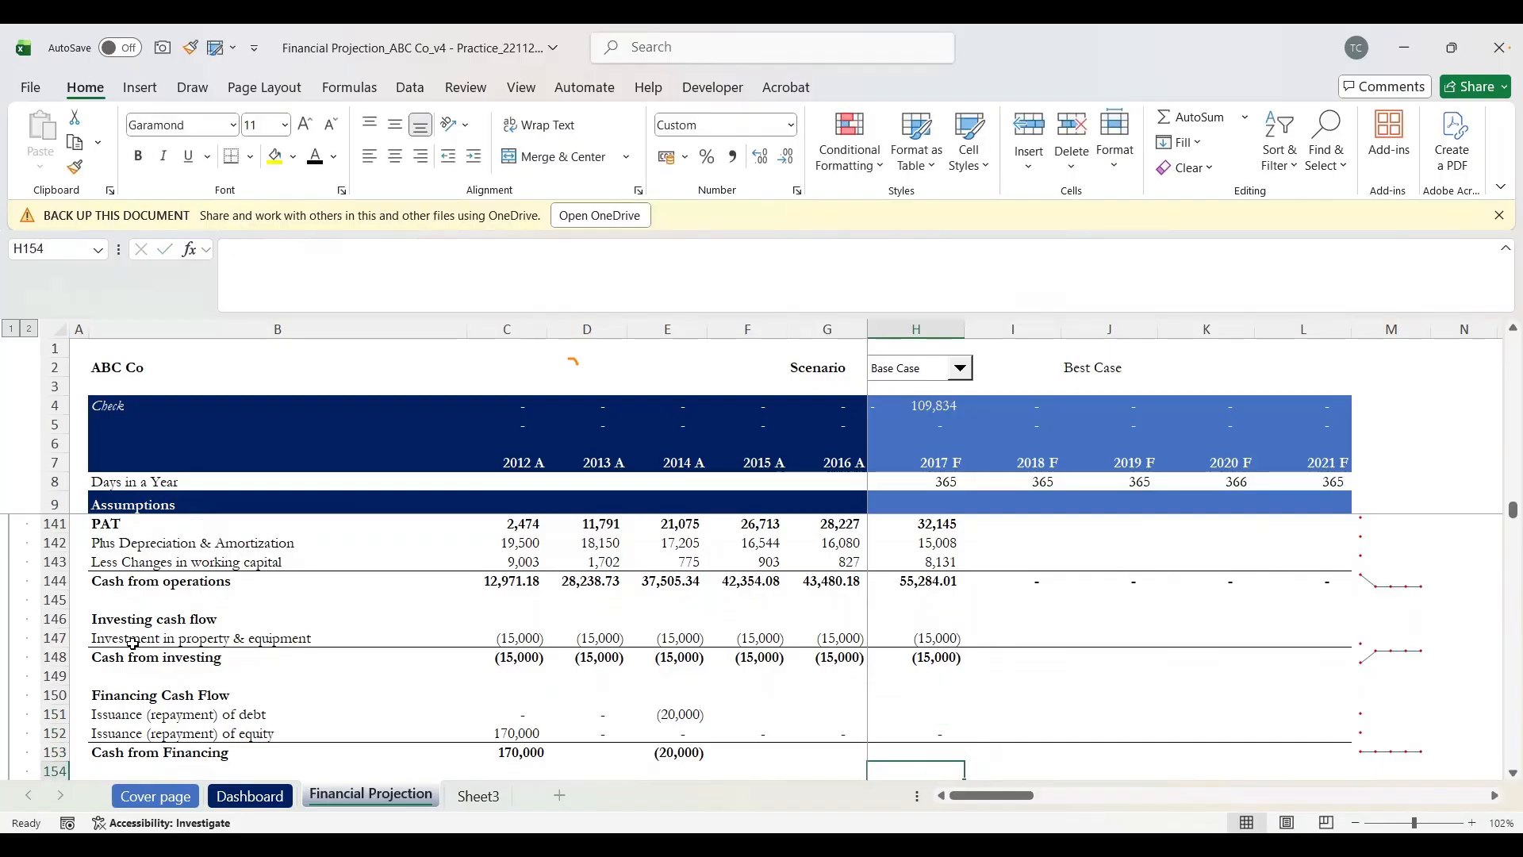
pyautogui.press('Up')
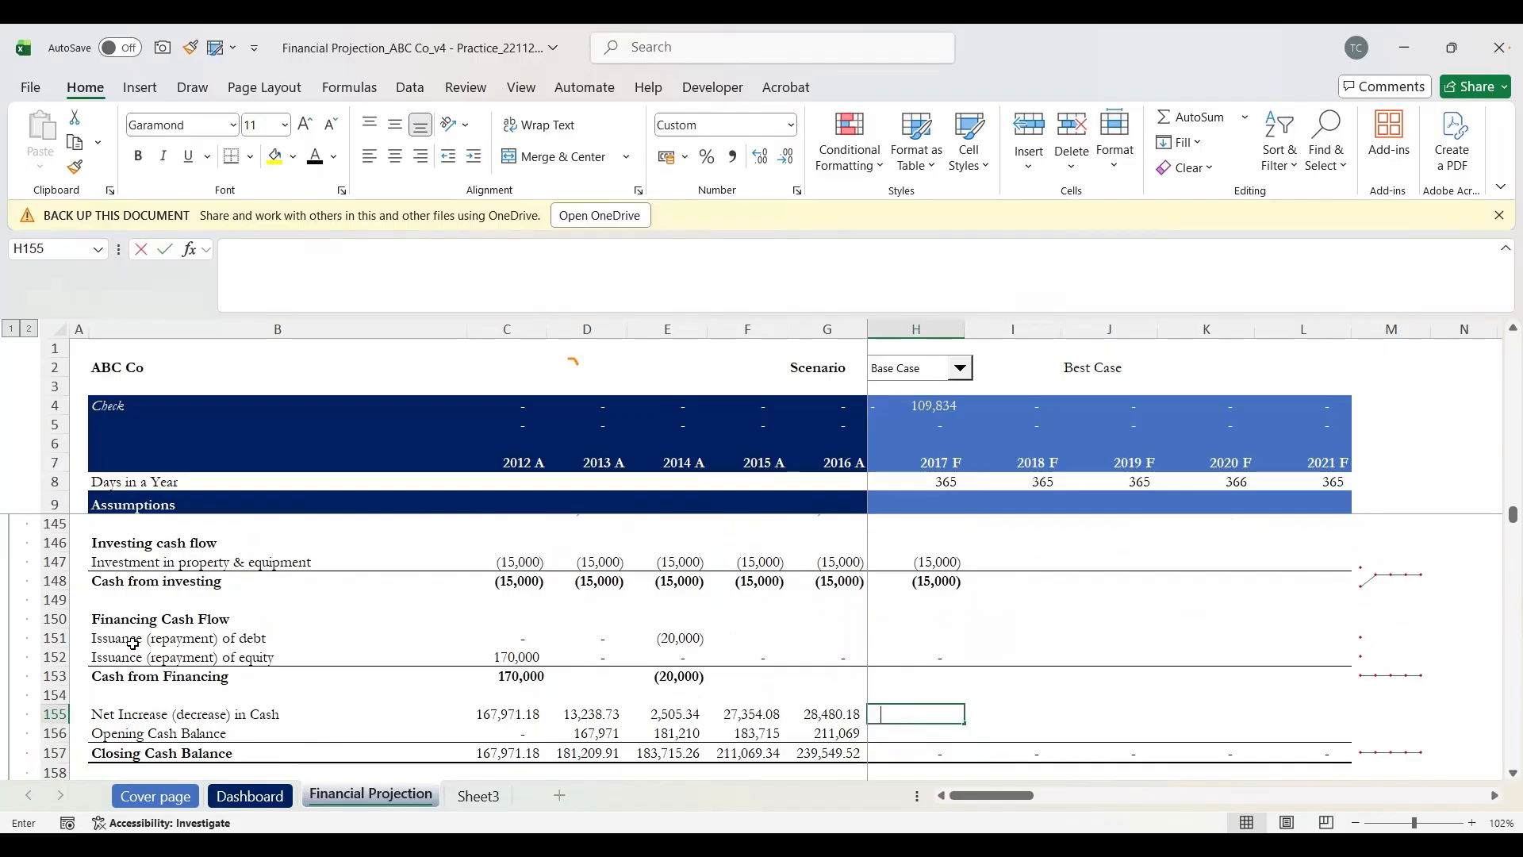
# Step: Enter =H144+H148+H153 in H155 for the 2017 F net increase in cash
pyautogui.write('=')
pyautogui.press('Up')
pyautogui.press('Up')
pyautogui.press('Up')
pyautogui.press('Up')
pyautogui.press('Up')
pyautogui.press('Up')
pyautogui.press('Up')
pyautogui.press('Up')
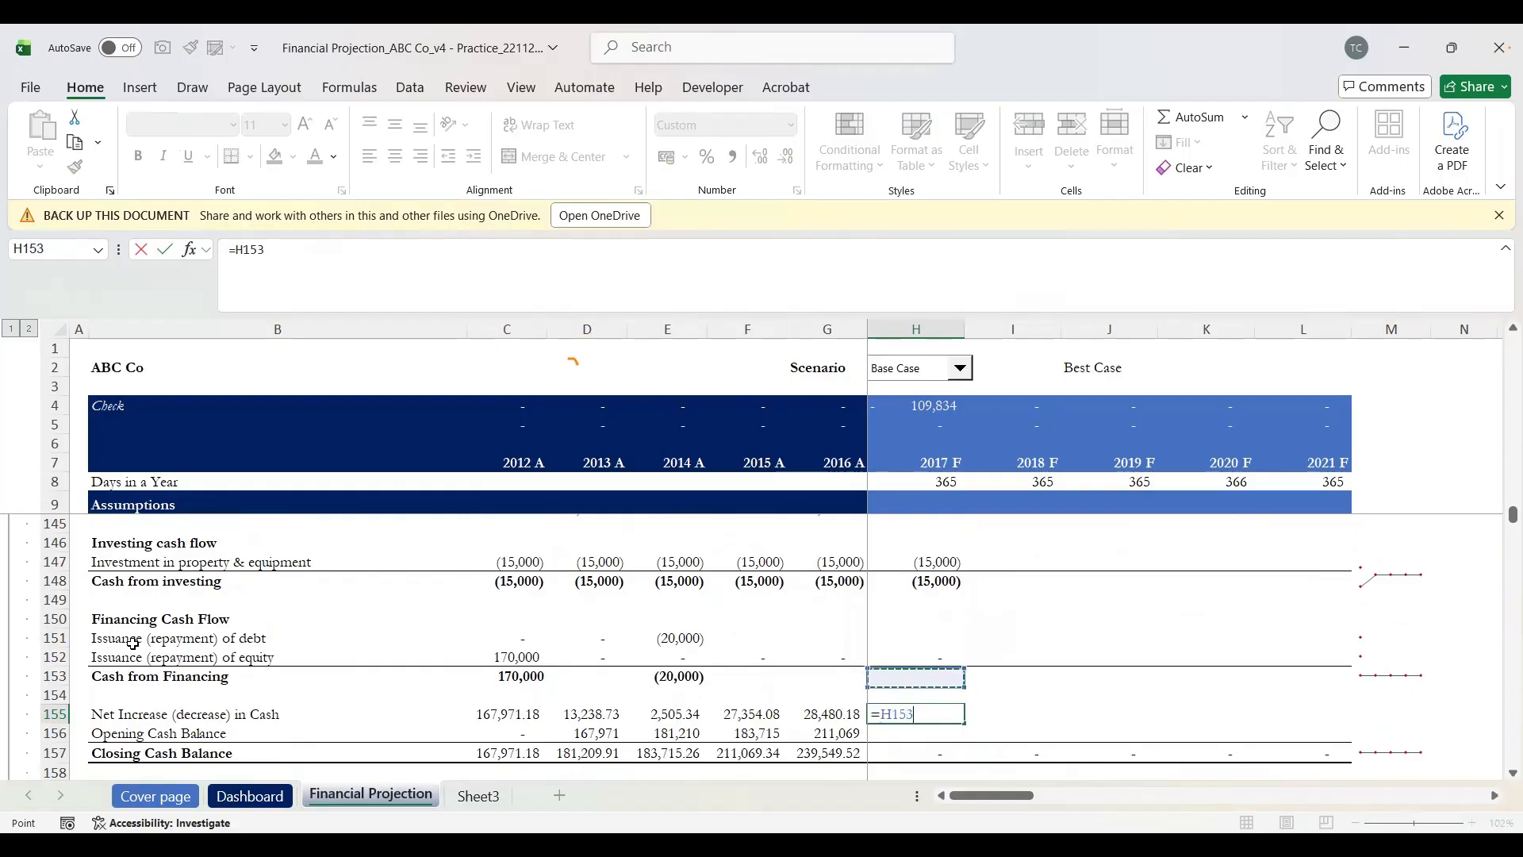
pyautogui.press('Up')
pyautogui.press('Up')
pyautogui.press('Up')
pyautogui.press('Up')
pyautogui.press('Up')
pyautogui.press('Up')
pyautogui.press('Up')
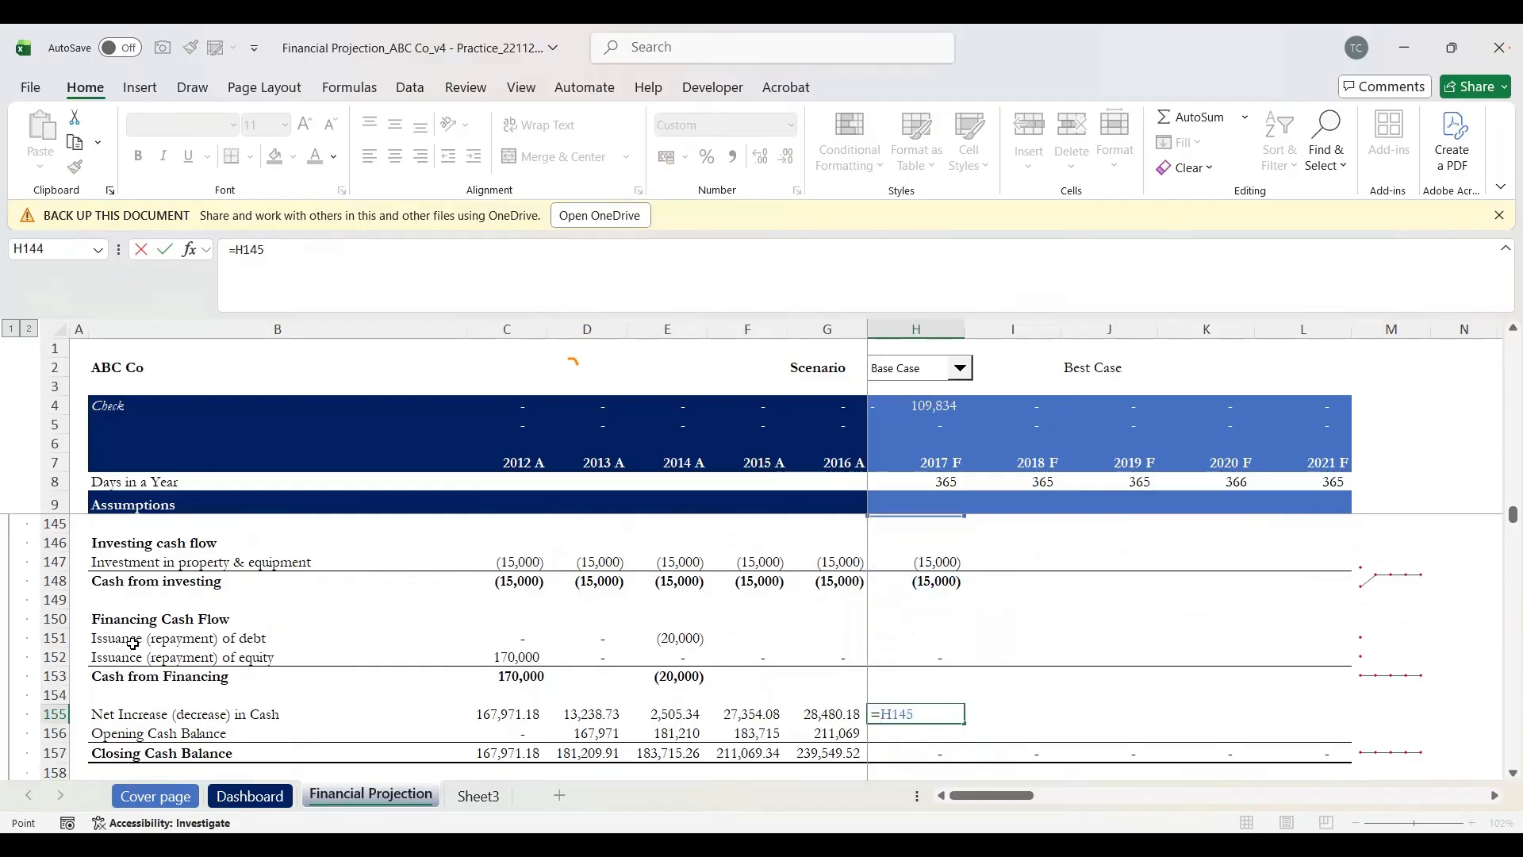
pyautogui.press('Down')
pyautogui.press('Down')
pyautogui.press('Down')
pyautogui.press('Down')
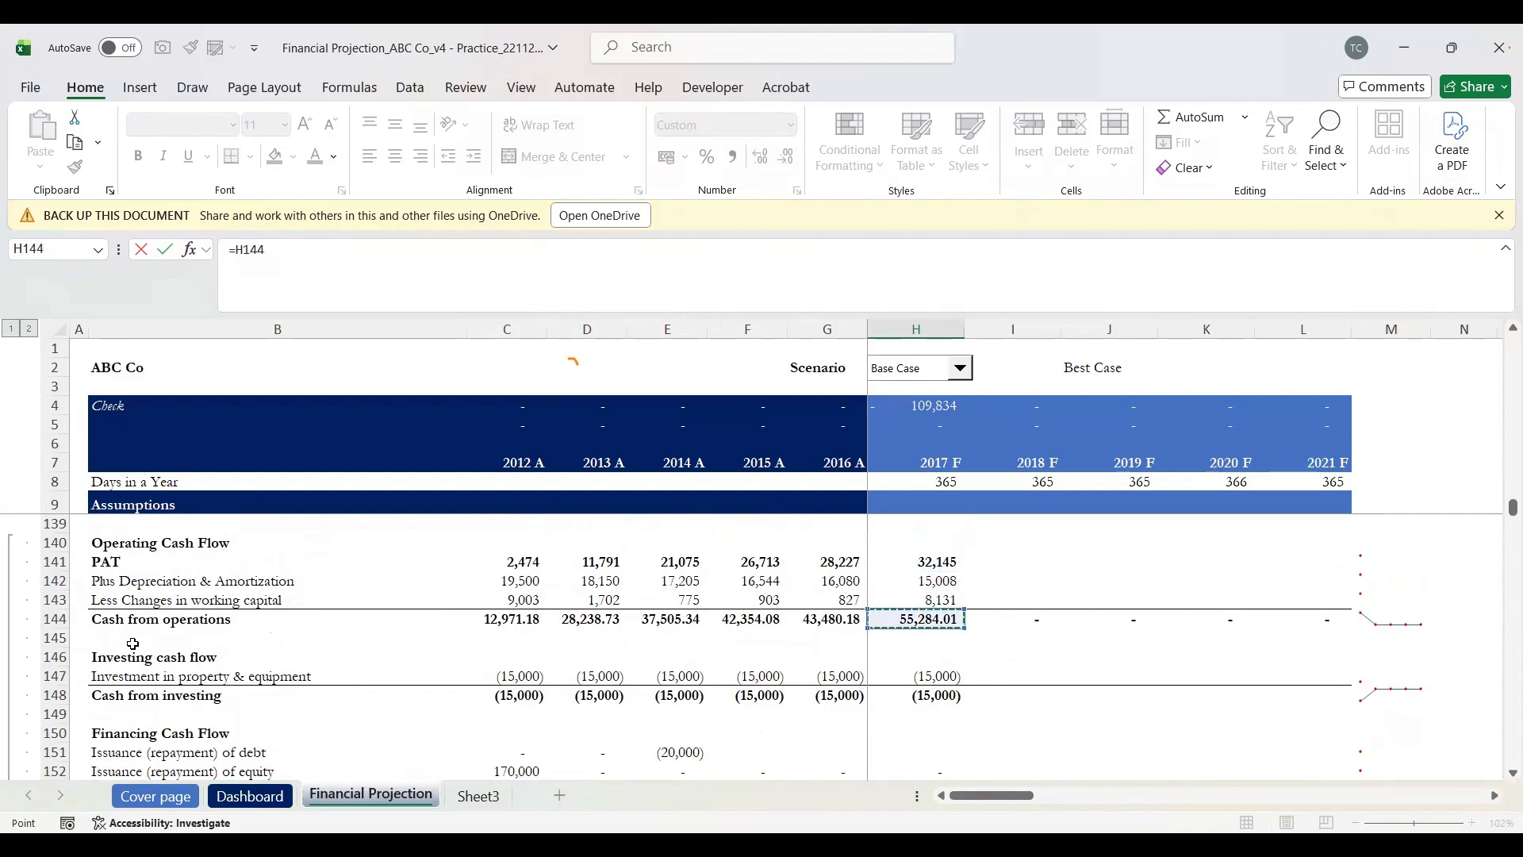
pyautogui.write('+')
pyautogui.press('Up')
pyautogui.press('Up')
pyautogui.press('Up')
pyautogui.press('Up')
pyautogui.press('Up')
pyautogui.press('Up')
pyautogui.press('Up')
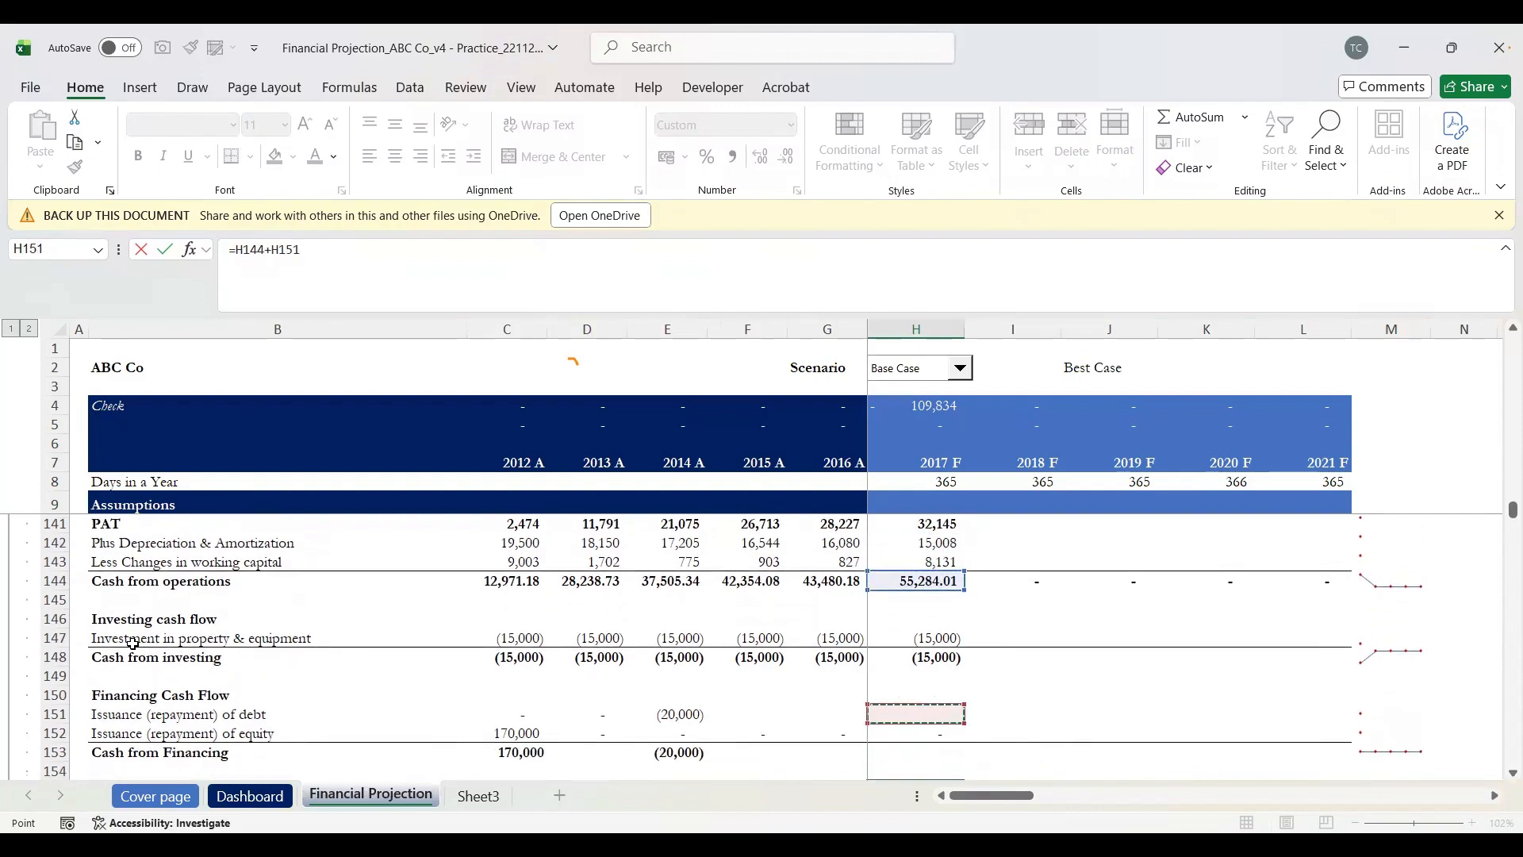
pyautogui.write('+')
pyautogui.press('Up')
pyautogui.press('Up')
pyautogui.press('Up')
pyautogui.press('Down')
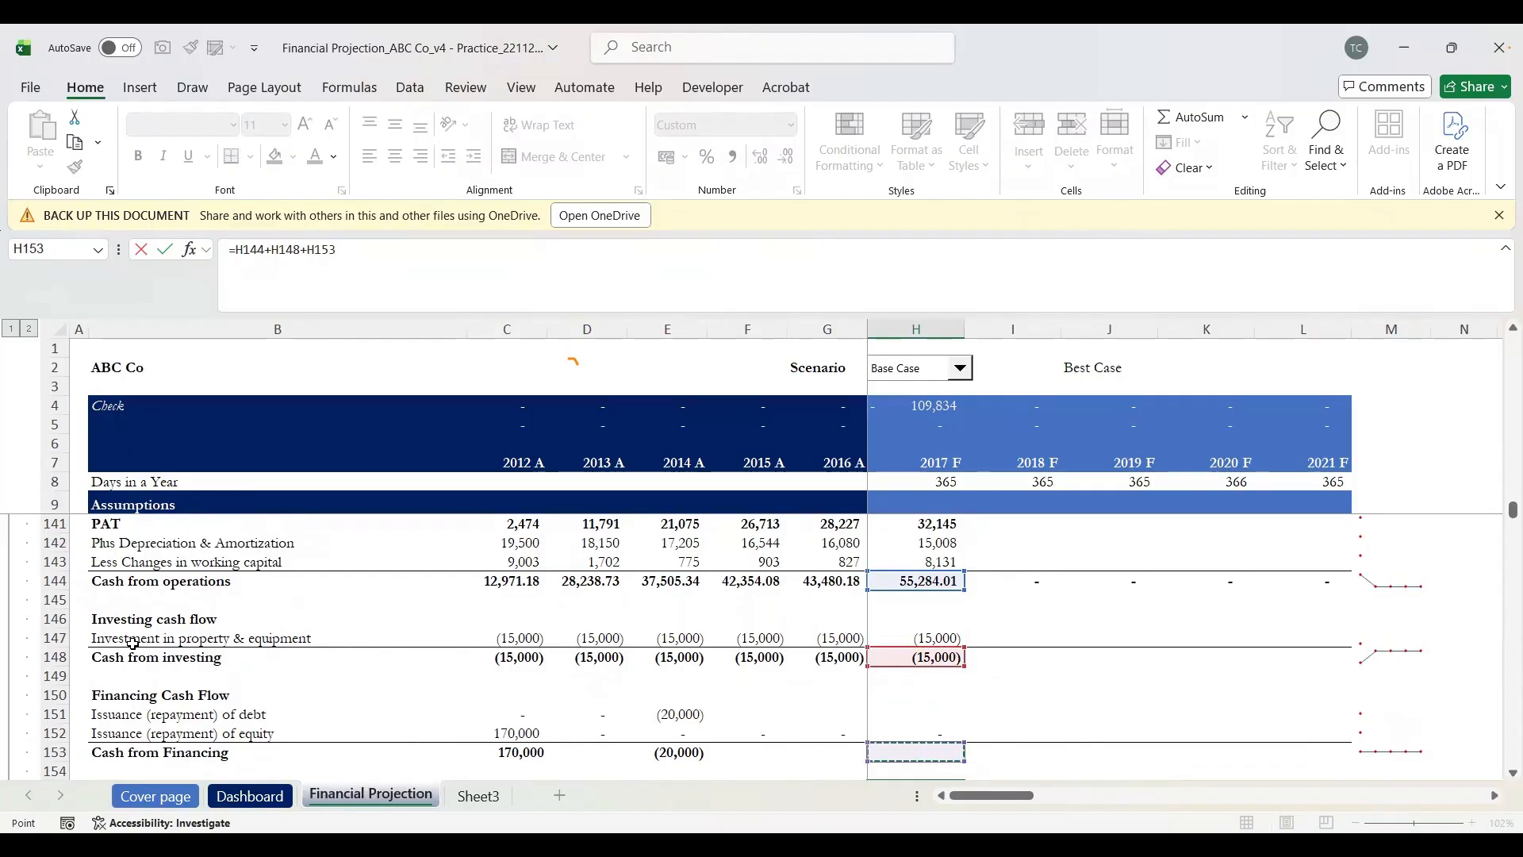
pyautogui.press('Return')
pyautogui.press('Up')
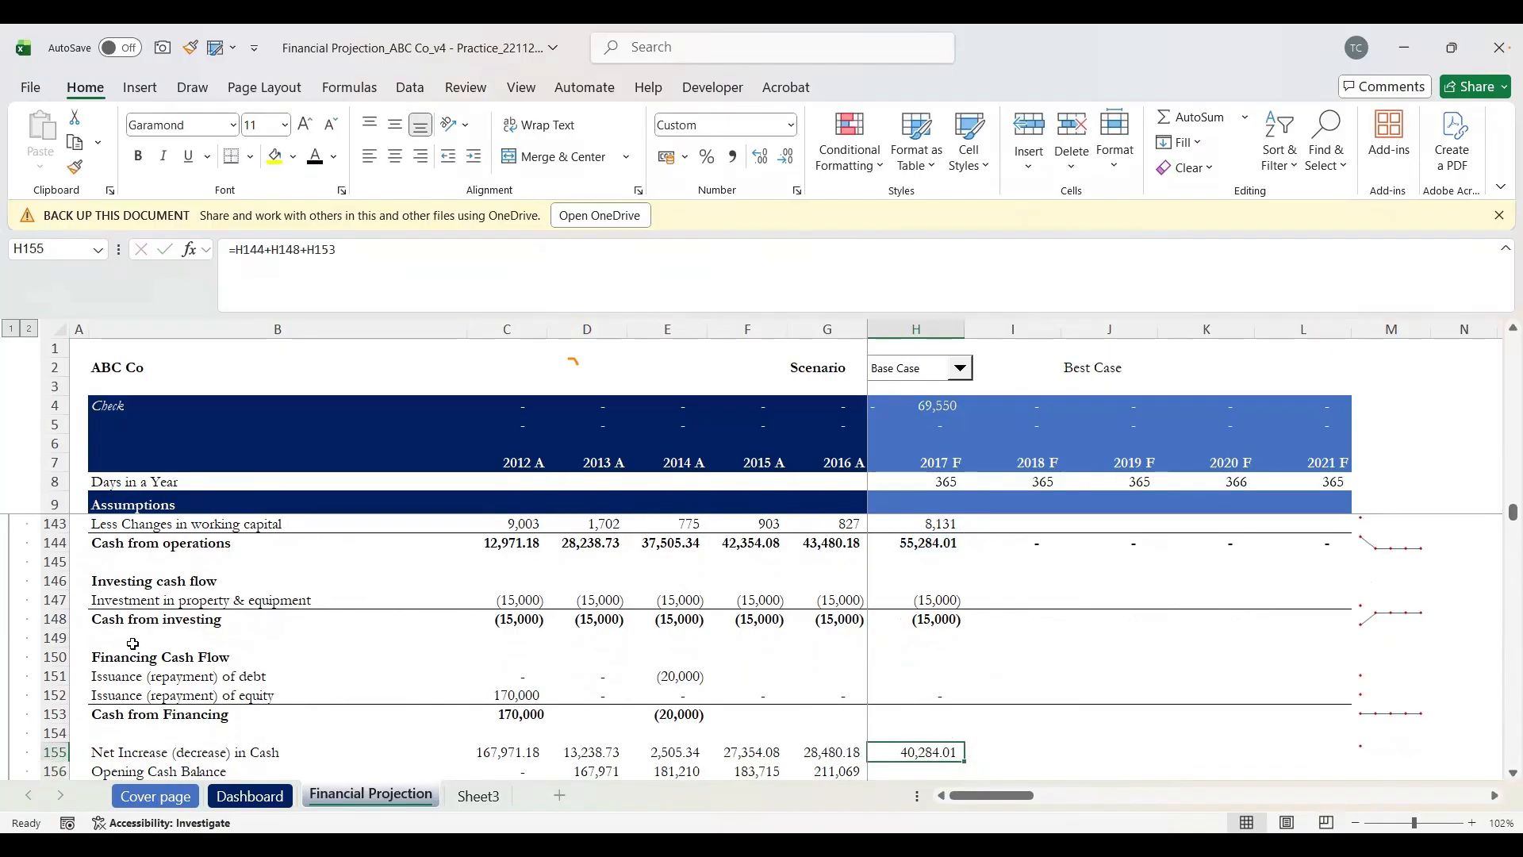
# Step: Link opening cash H156 to =G157 (239,550) and confirm closing cash of 279,833.54
pyautogui.press('Down')
pyautogui.scroll(-1, 132, 643)
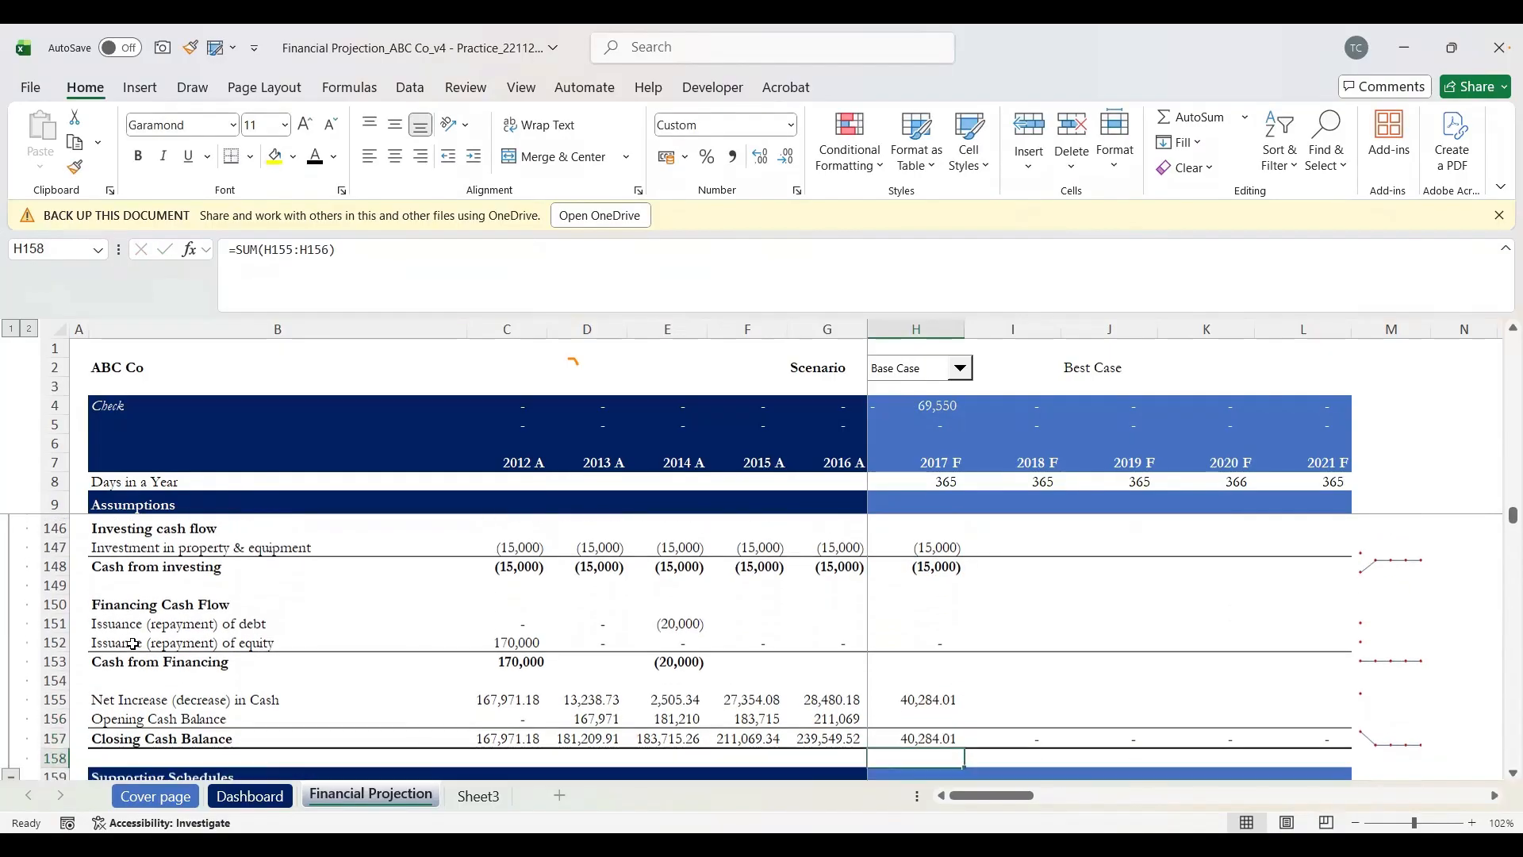
pyautogui.hotkey('shift', 'space')
pyautogui.press('Down')
pyautogui.press('Up')
pyautogui.write('=')
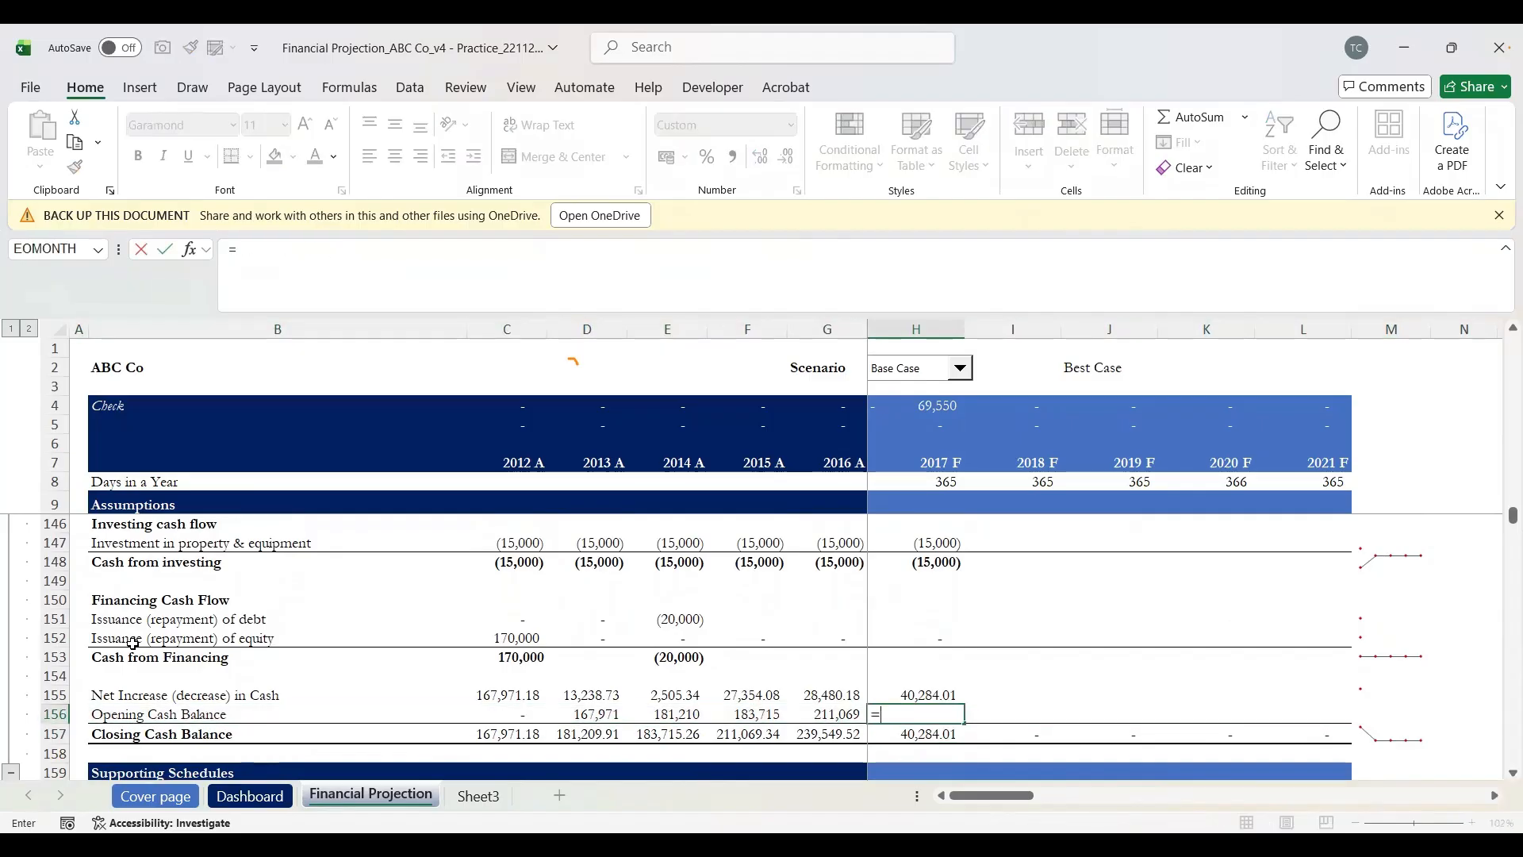
pyautogui.press('Down')
pyautogui.press('Left')
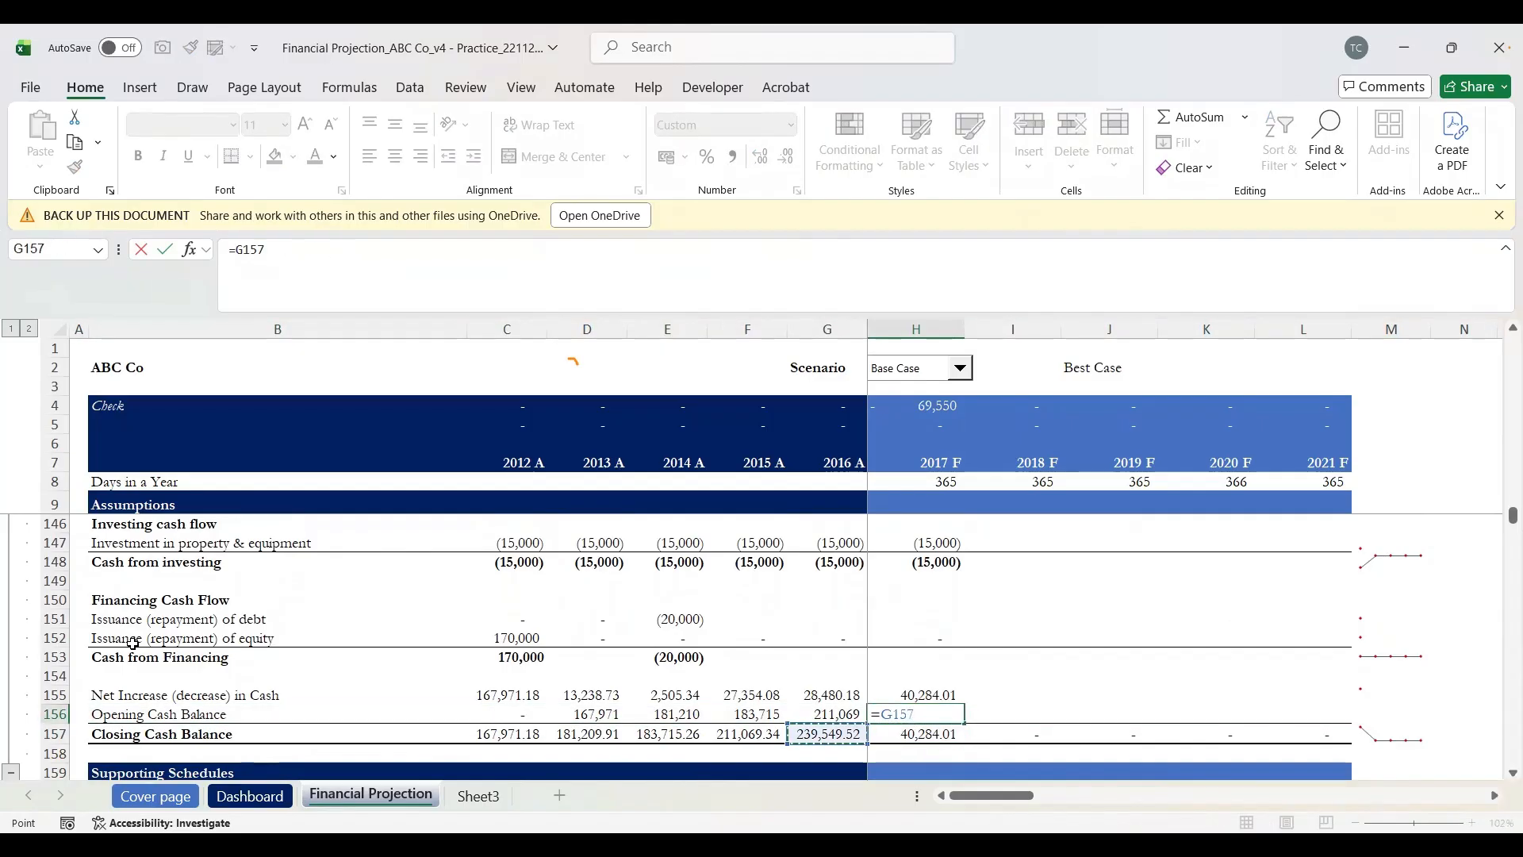
pyautogui.press('Return')
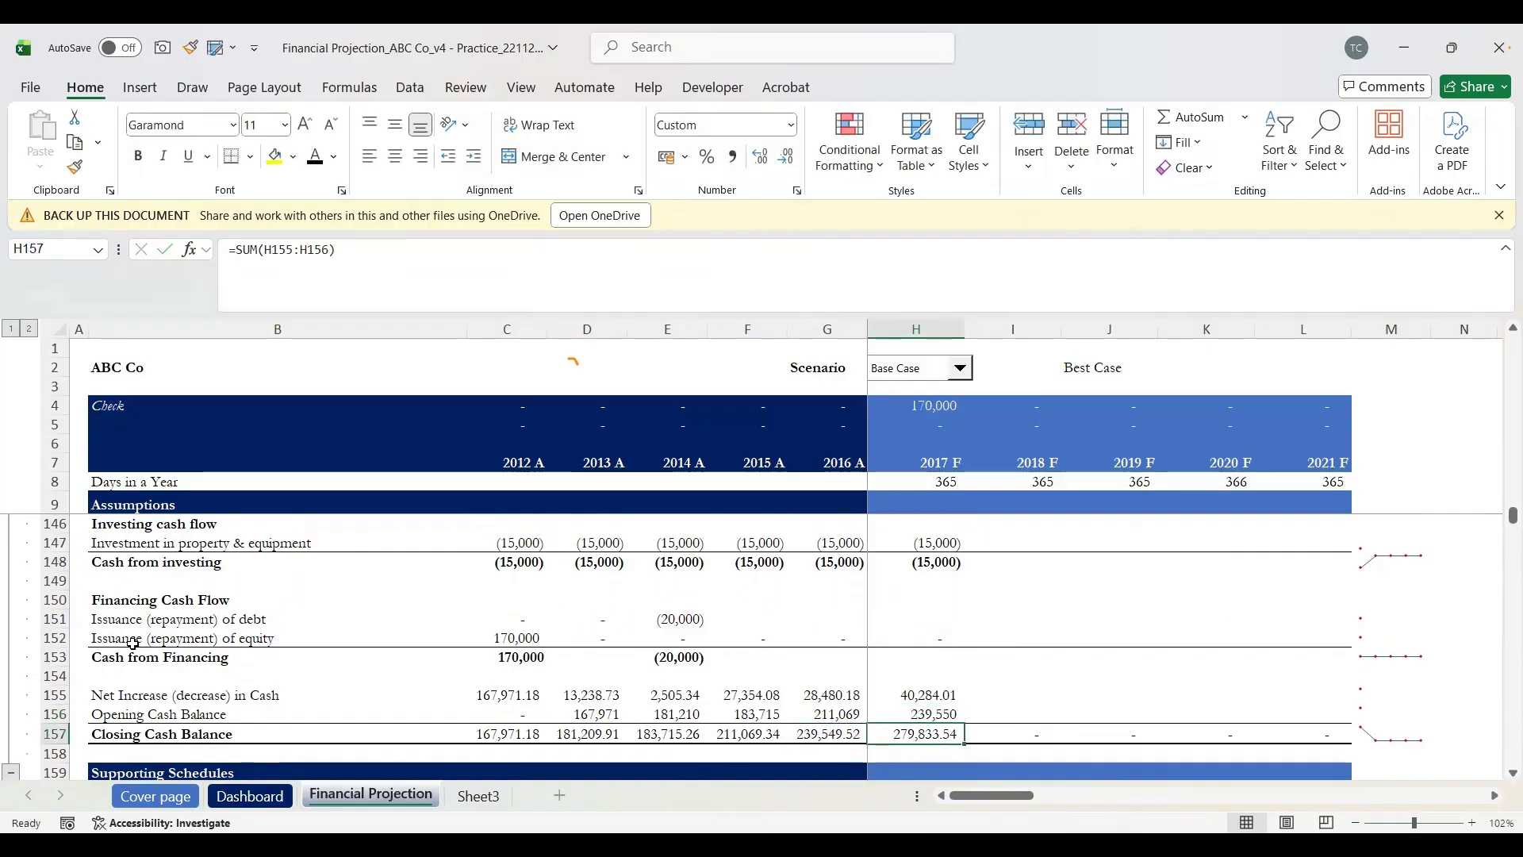
pyautogui.press('F2')
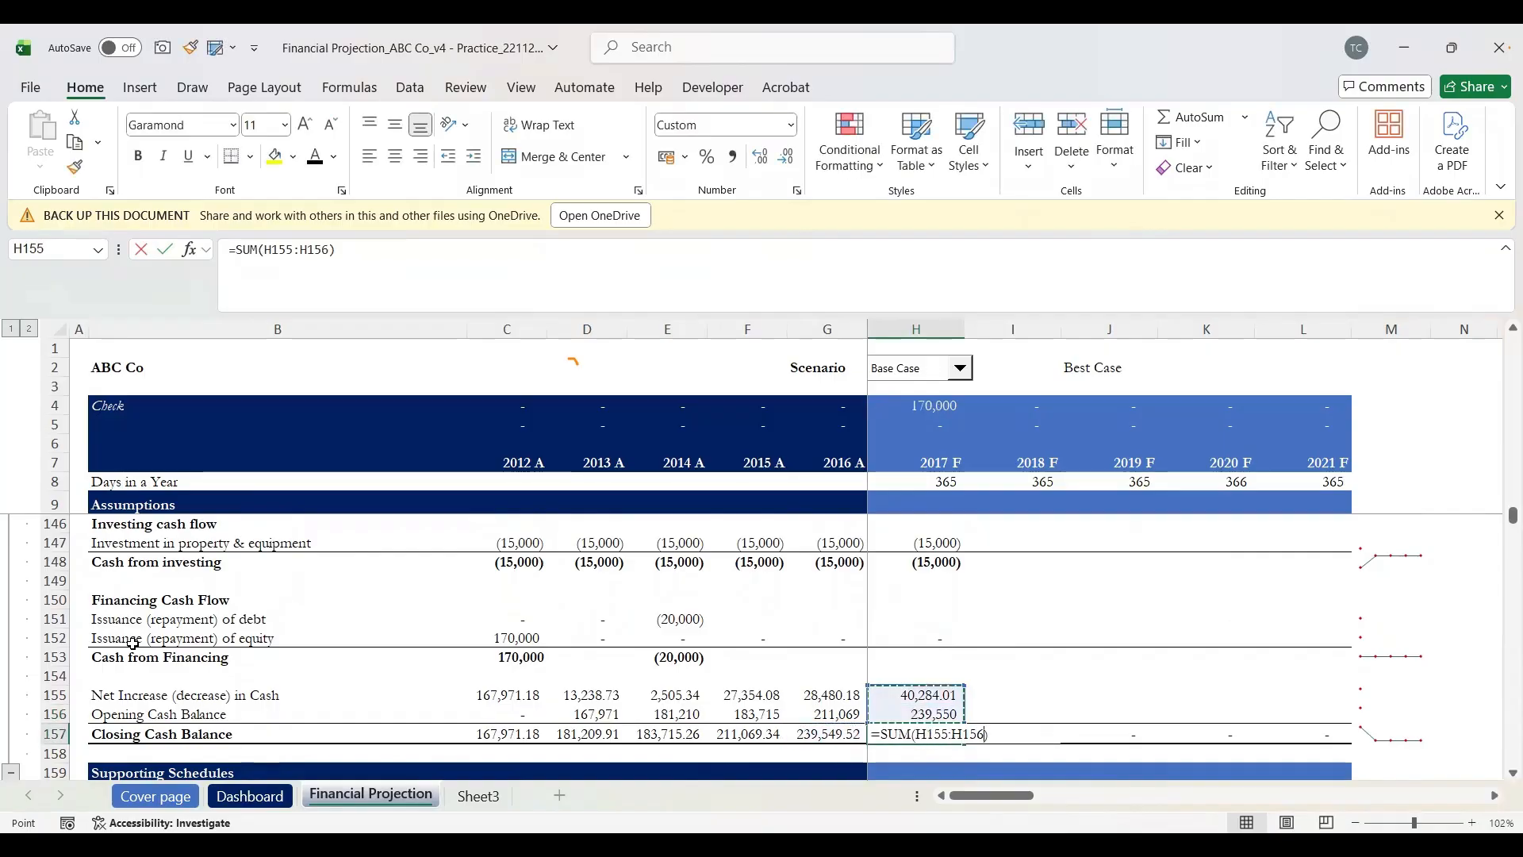
pyautogui.press('Return')
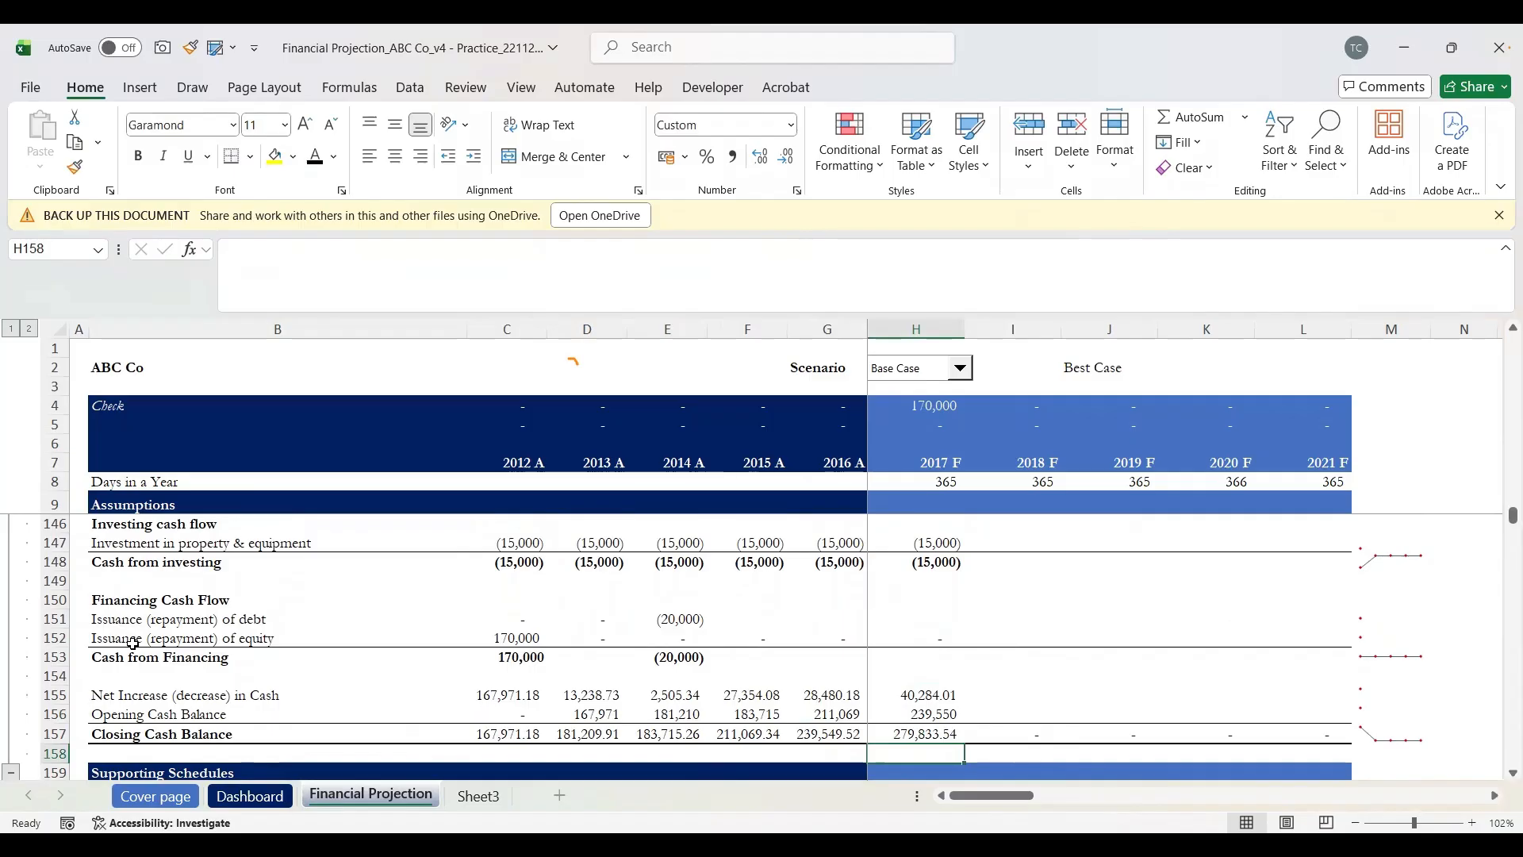
pyautogui.press('Up')
pyautogui.press('Up')
pyautogui.press('Up')
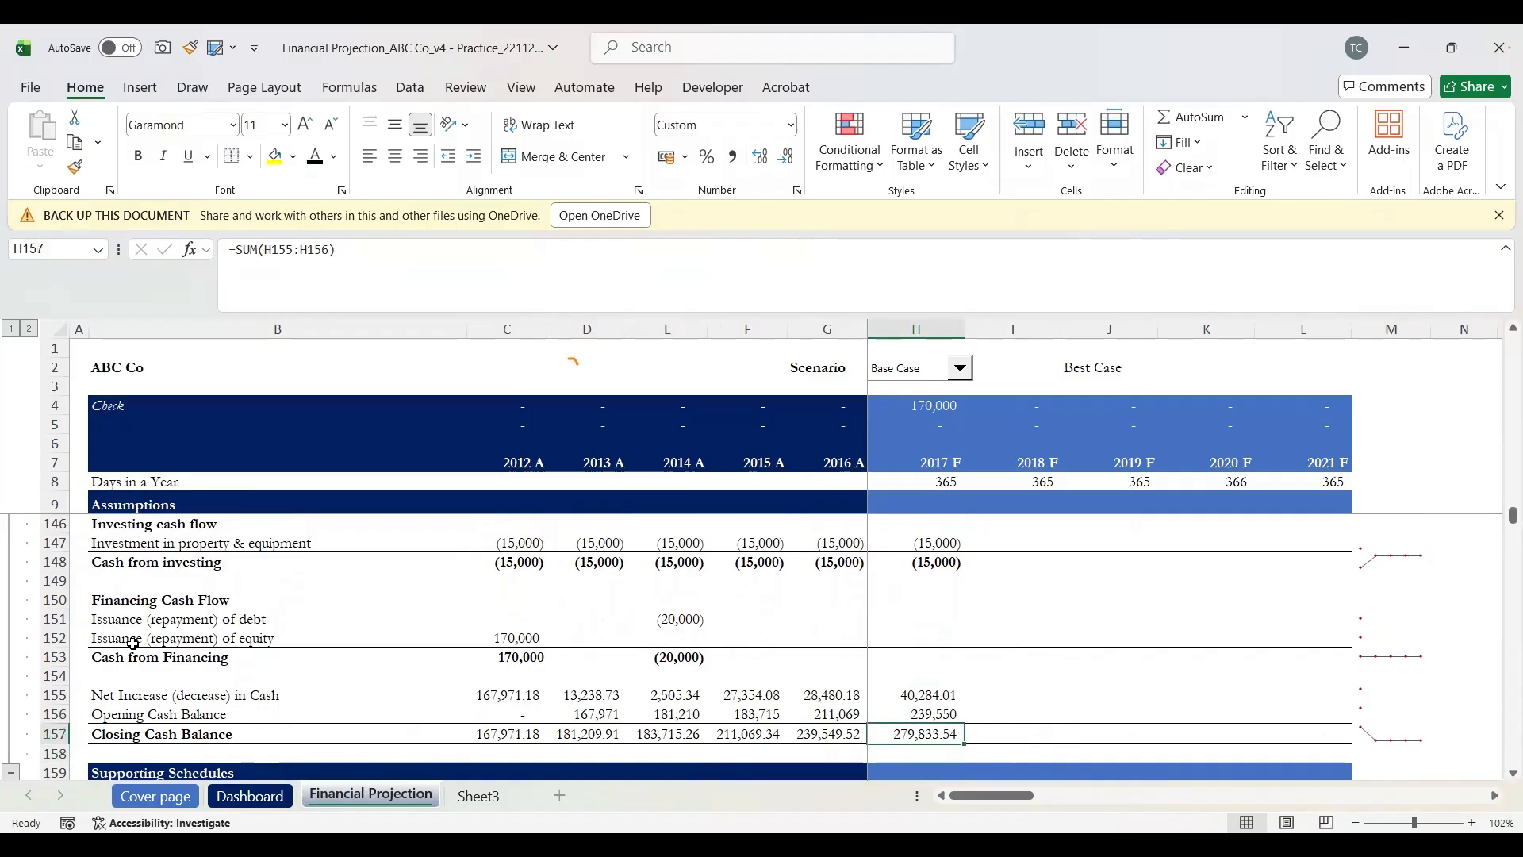
# Step: Review the 2017 F cash flow totals and balance sheet formulas cell by cell
pyautogui.press('Down')
pyautogui.press('Down')
pyautogui.press('Up')
pyautogui.press('Down')
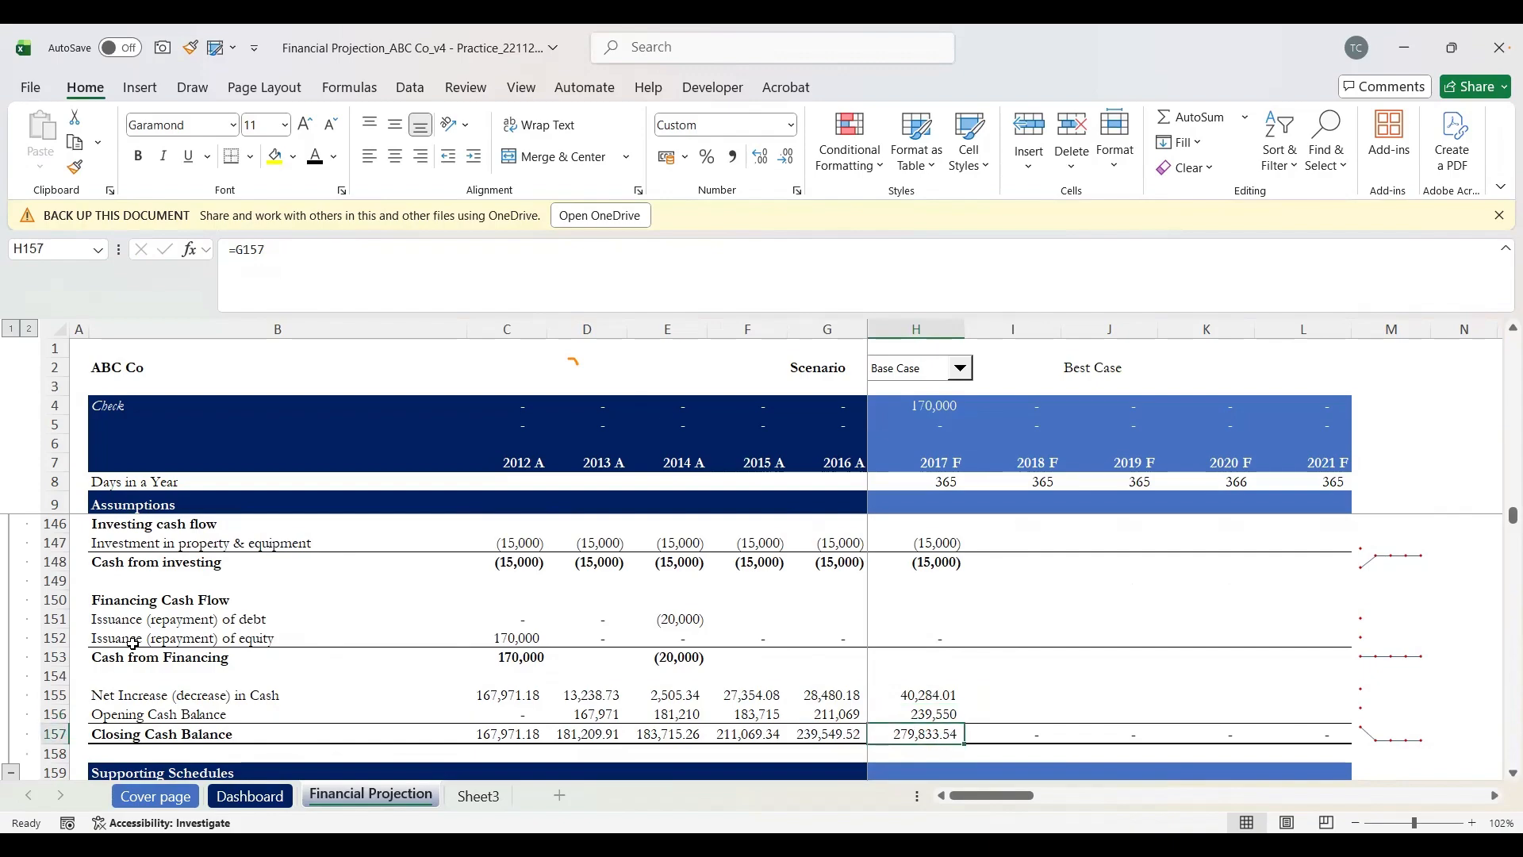
pyautogui.press('Up')
pyautogui.press('Up')
pyautogui.press('Up')
pyautogui.press('Down')
pyautogui.press('Down')
pyautogui.press('Down')
pyautogui.press('Up')
pyautogui.press('Up')
pyautogui.press('Up')
pyautogui.press('Up')
pyautogui.press('Up')
pyautogui.press('Up')
pyautogui.press('Up')
pyautogui.press('Up')
pyautogui.press('Up')
pyautogui.press('Up')
pyautogui.press('Up')
pyautogui.press('Up')
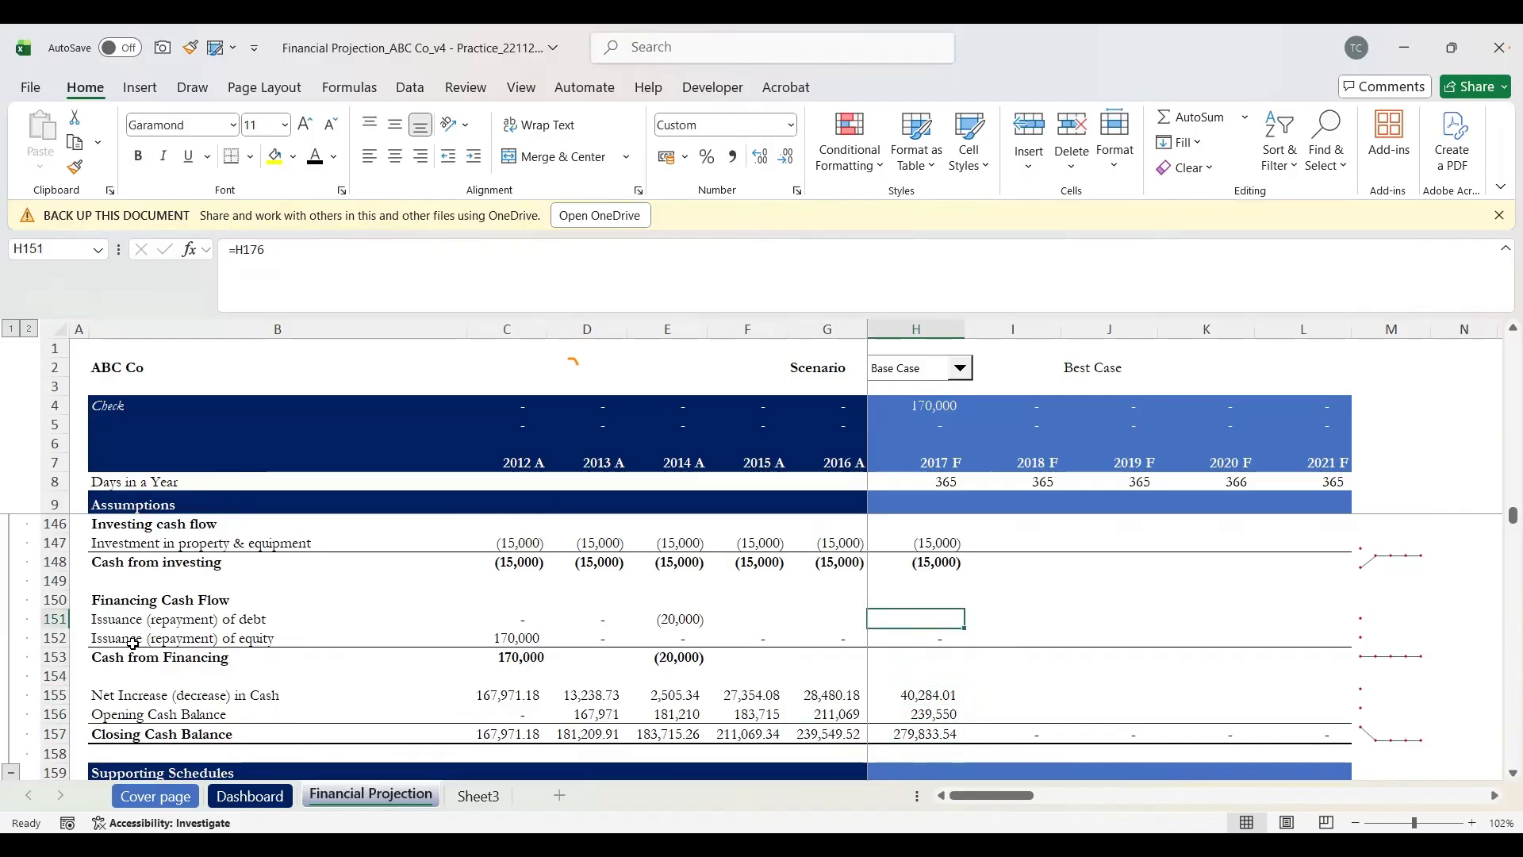
pyautogui.press('Up')
pyautogui.press('Up')
pyautogui.press('Up')
pyautogui.press('Up')
pyautogui.press('Up')
pyautogui.press('Up')
pyautogui.press('Up')
pyautogui.press('Up')
pyautogui.press('Up')
pyautogui.press('Up')
pyautogui.press('Up')
pyautogui.press('Up')
pyautogui.press('Up')
pyautogui.press('Up')
pyautogui.press('Up')
pyautogui.press('Up')
pyautogui.press('Up')
pyautogui.press('Up')
pyautogui.press('Up')
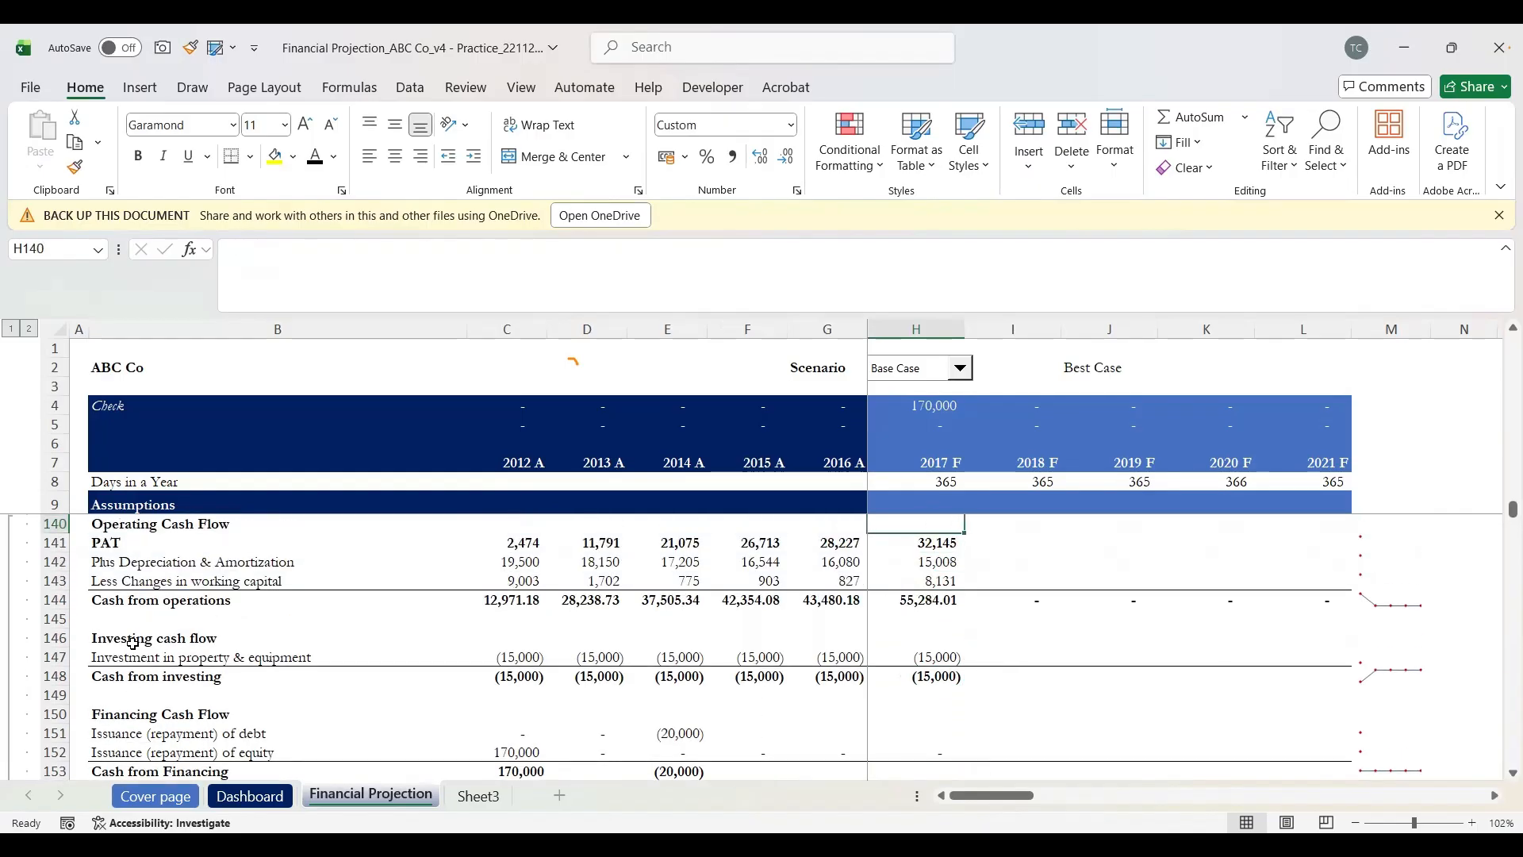
pyautogui.press('Up')
pyautogui.press('Up')
pyautogui.press('Up')
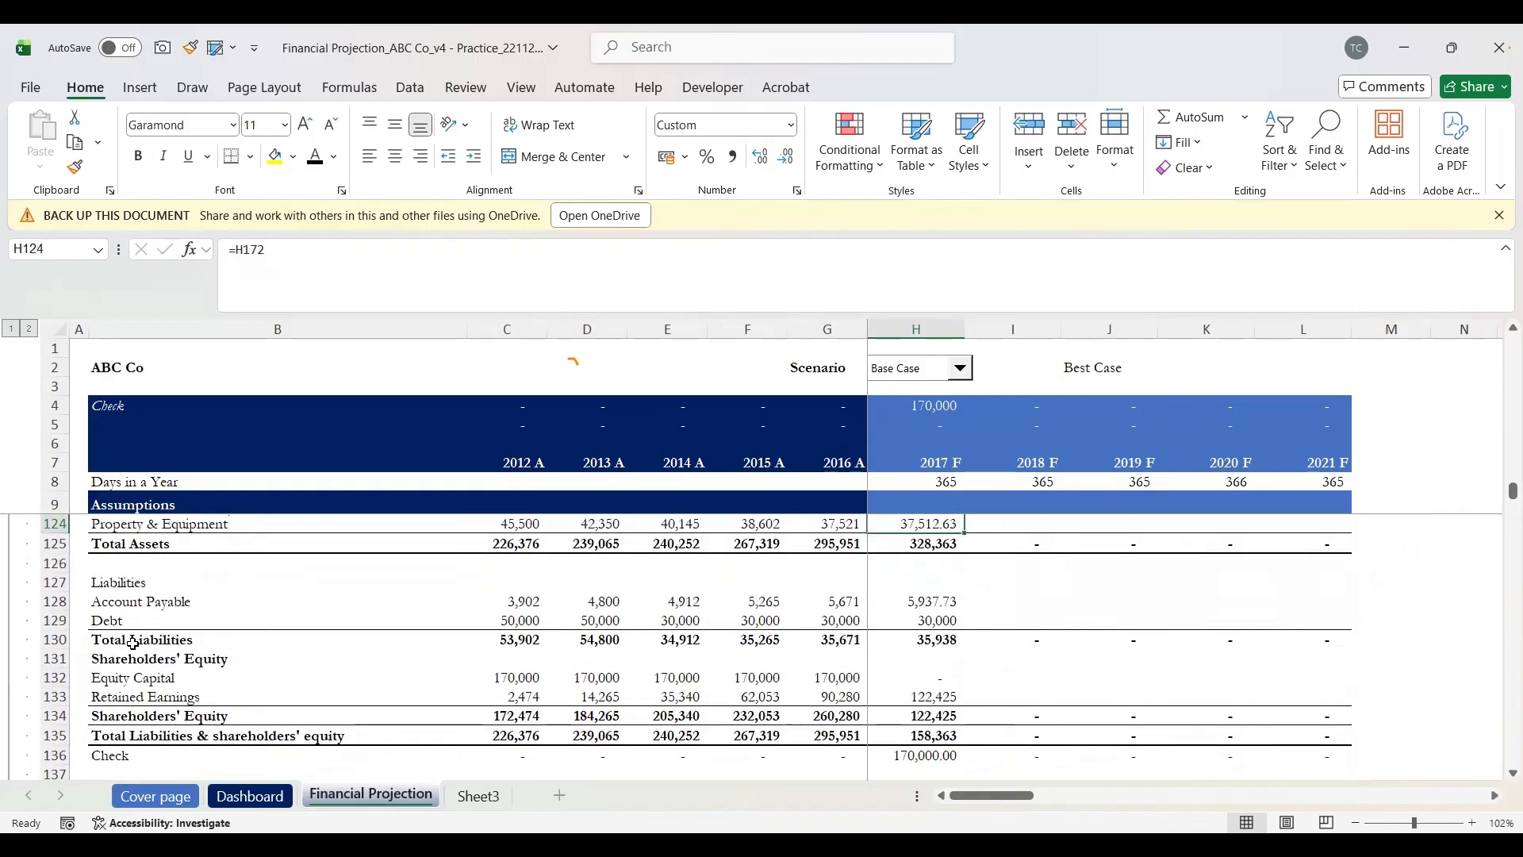
pyautogui.press('Down')
pyautogui.press('Down')
pyautogui.press('Down')
pyautogui.press('Down')
pyautogui.press('Down')
pyautogui.press('Down')
pyautogui.press('Down')
pyautogui.press('Down')
pyautogui.press('Down')
pyautogui.press('Down')
pyautogui.press('Down')
pyautogui.press('Down')
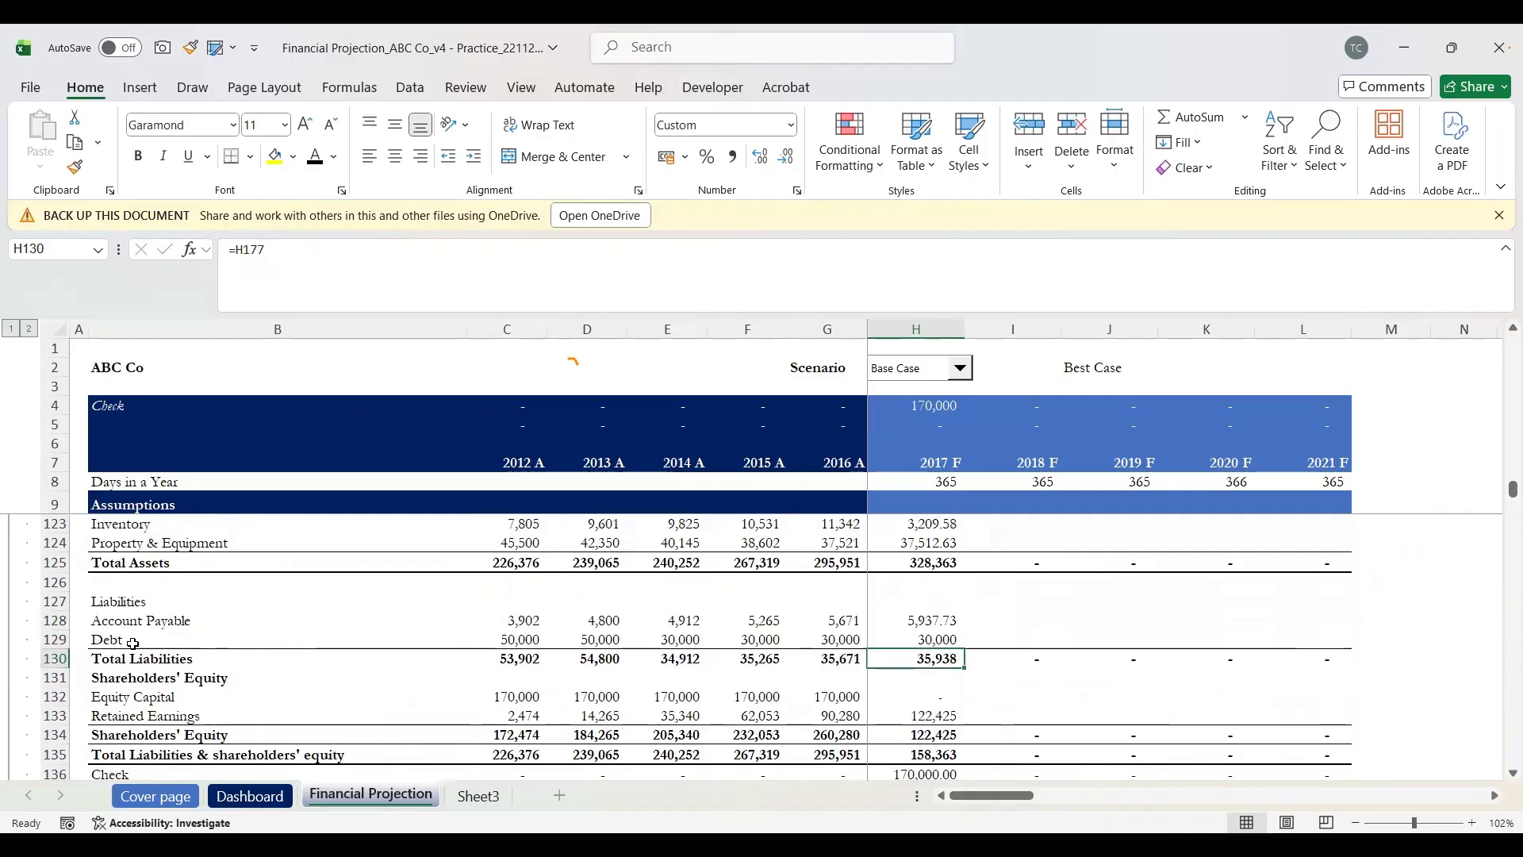
pyautogui.press('Down')
pyautogui.press('Down')
pyautogui.press('Down')
pyautogui.press('Down')
pyautogui.press('Down')
pyautogui.press('Down')
pyautogui.press('Down')
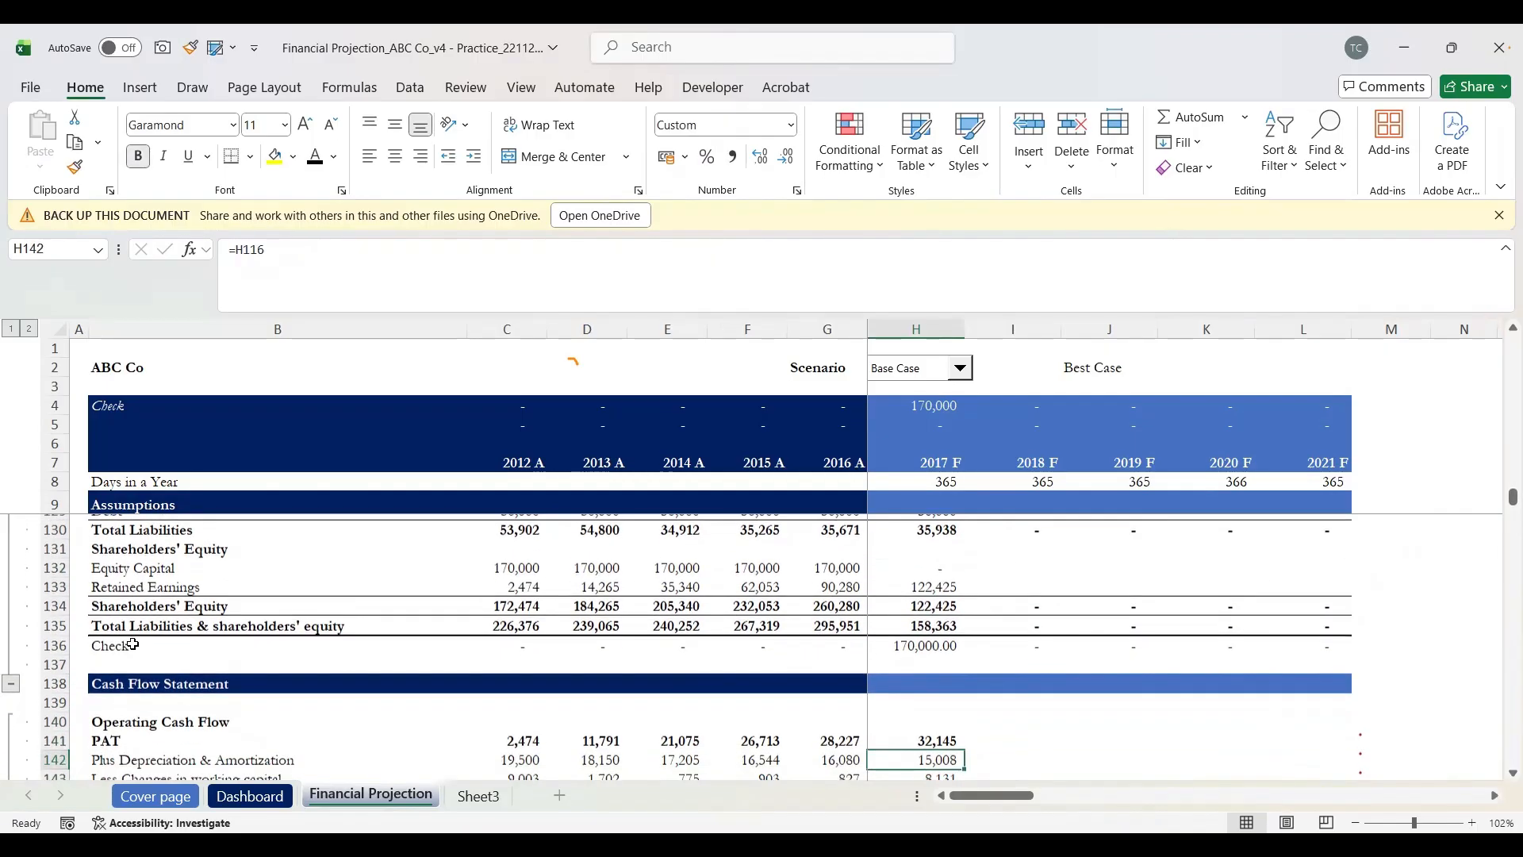
pyautogui.press('Up')
# Step: Select H141:L157 and fill right through 2021 F, closing cash reaching 409,378.38
pyautogui.hotkey('shift', 'Down')
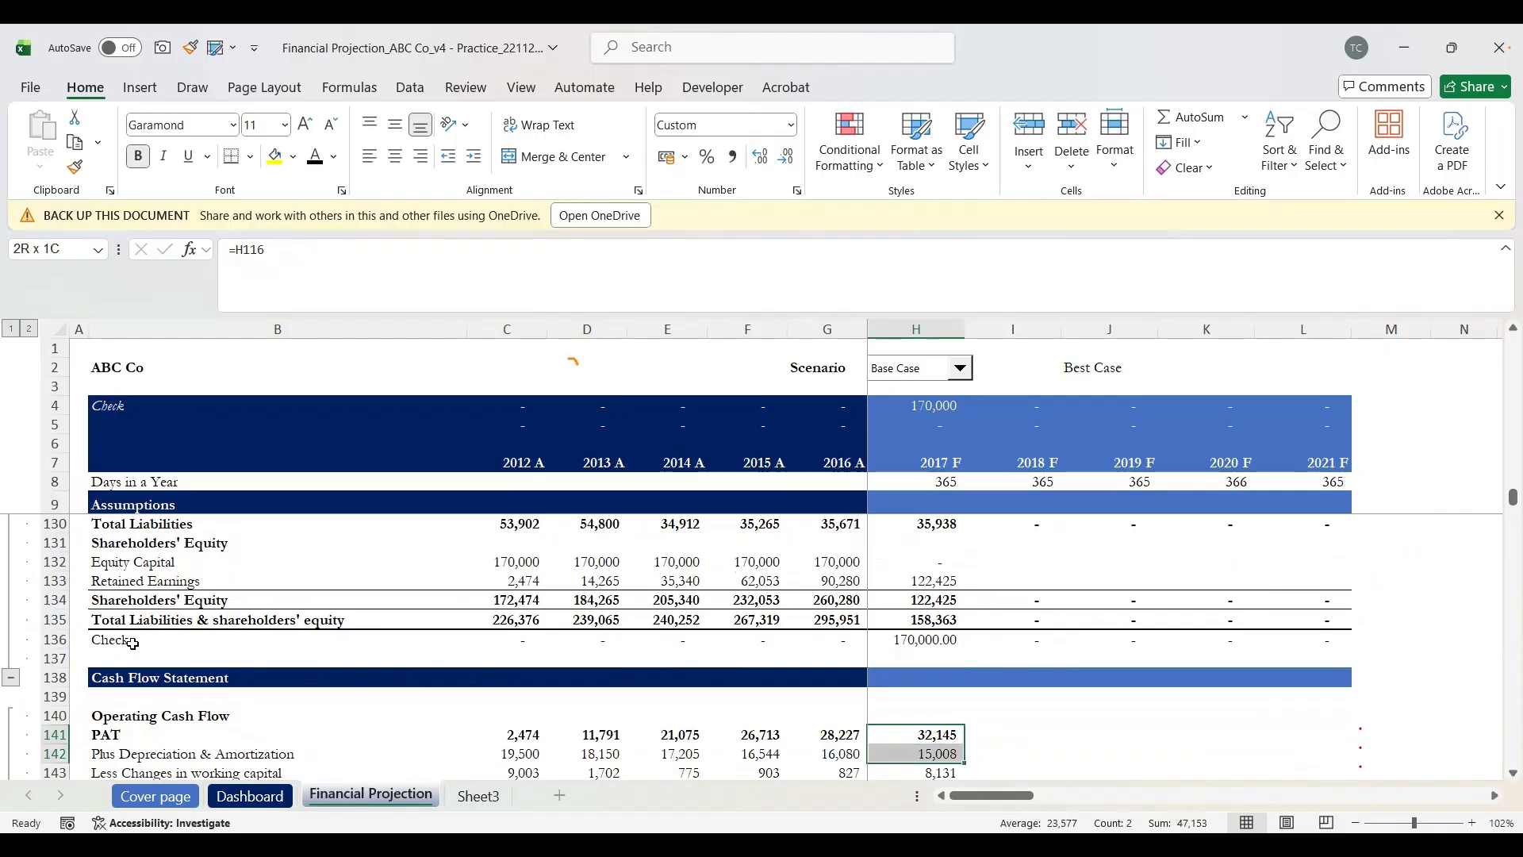
pyautogui.hotkey('shift', 'Down')
pyautogui.hotkey('shift', 'Down')
pyautogui.hotkey('shift', 'Down')
pyautogui.hotkey('shift', 'Down')
pyautogui.hotkey('shift', 'Down')
pyautogui.hotkey('shift', 'Down')
pyautogui.hotkey('shift', 'Down')
pyautogui.hotkey('shift', 'Down')
pyautogui.hotkey('shift', 'Down')
pyautogui.hotkey('shift', 'Down')
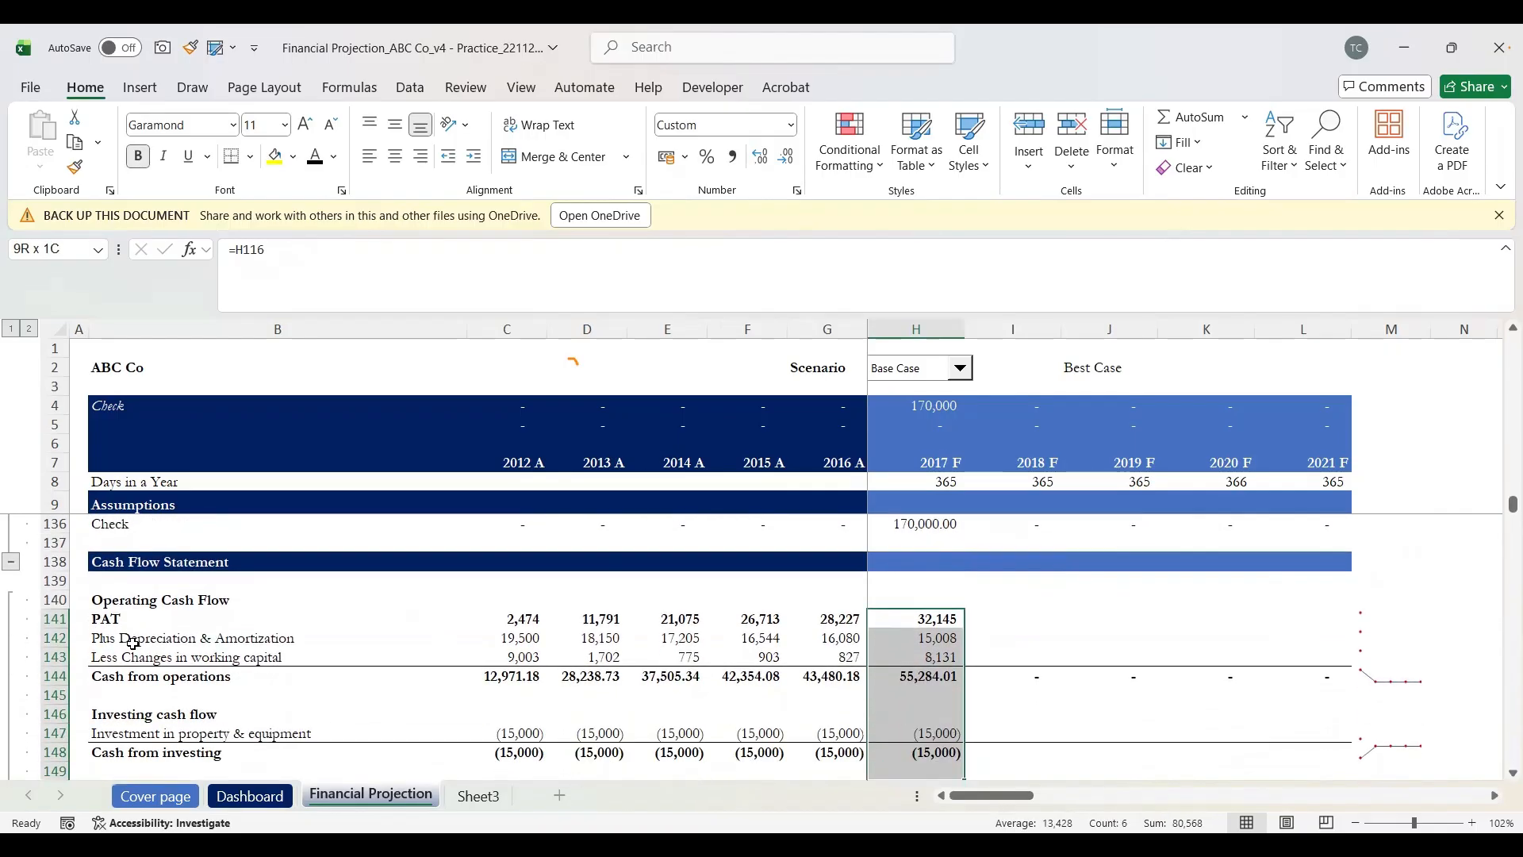
pyautogui.hotkey('shift', 'Down')
pyautogui.hotkey('shift', 'Down')
pyautogui.hotkey('shift', 'Down')
pyautogui.hotkey('shift', 'Down')
pyautogui.hotkey('shift', 'Down')
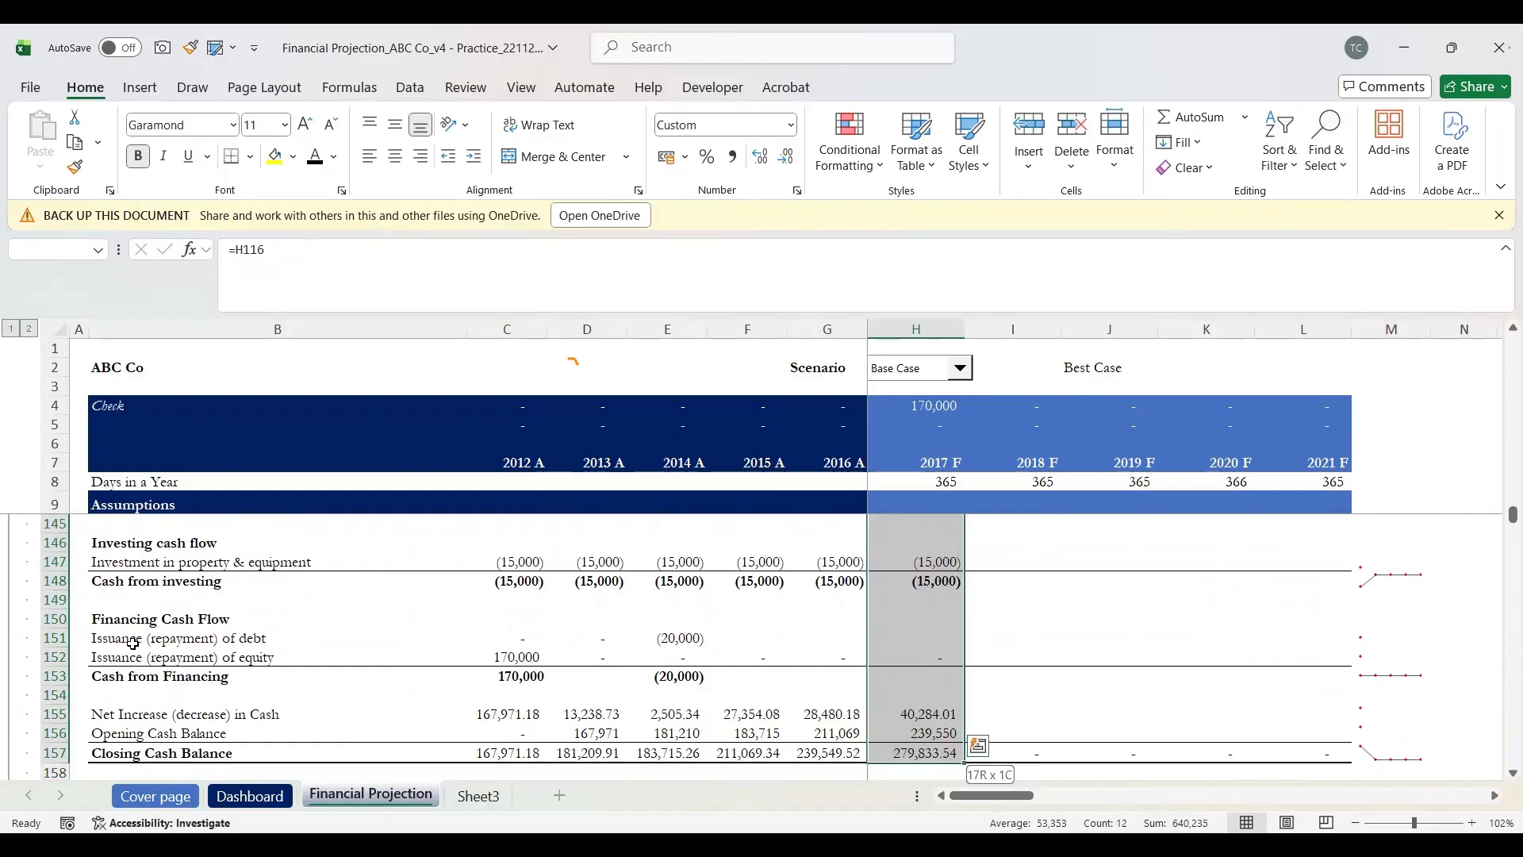
pyautogui.hotkey('shift', 'Down')
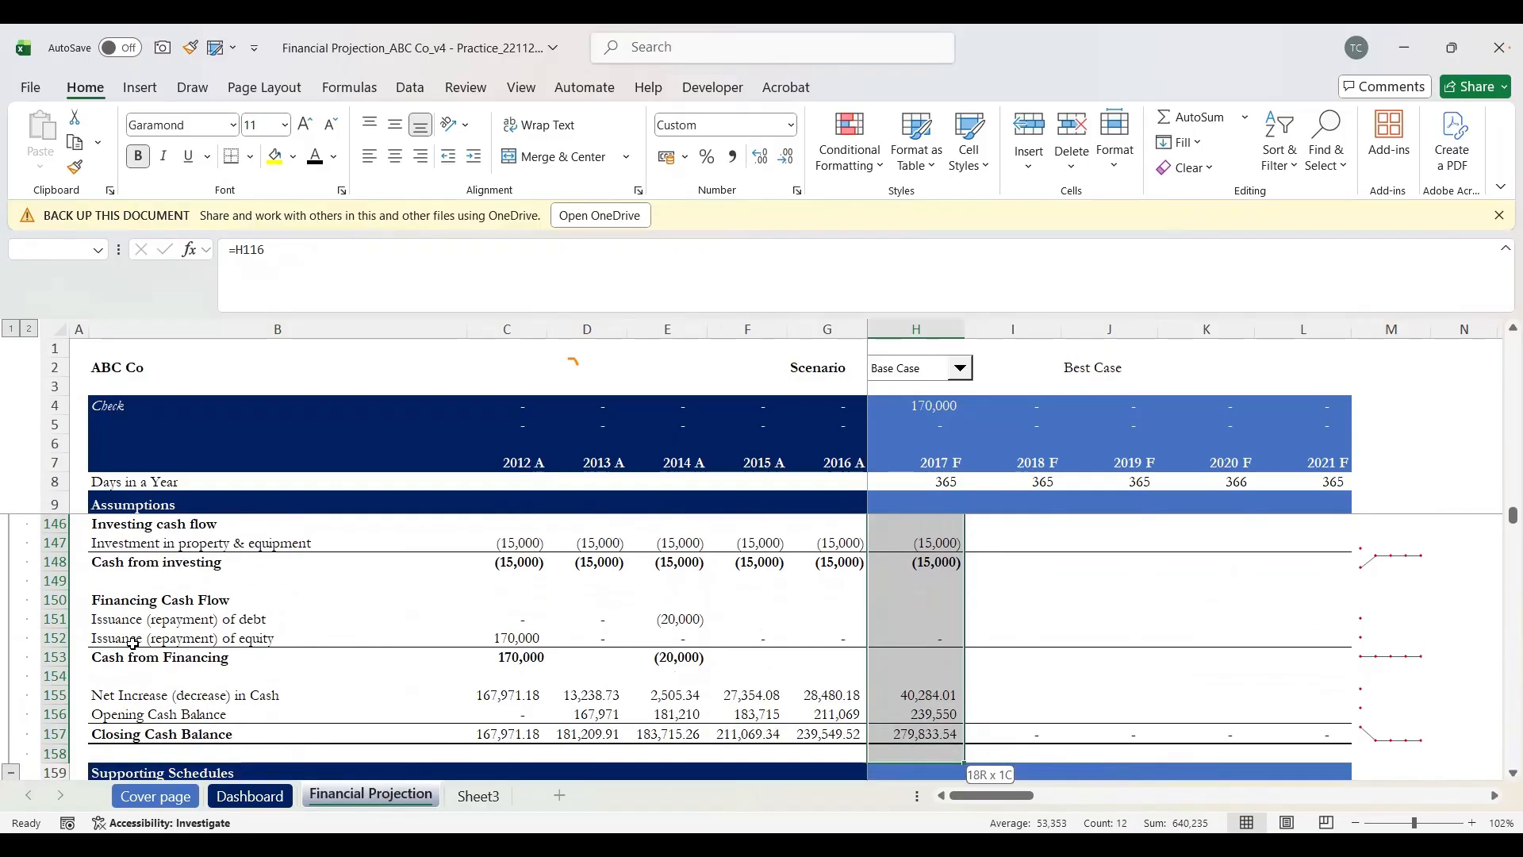
pyautogui.hotkey('shift', 'Up')
pyautogui.hotkey('shift', 'Right')
pyautogui.hotkey('shift', 'Right')
pyautogui.hotkey('shift', 'Right')
pyautogui.hotkey('shift', 'Right')
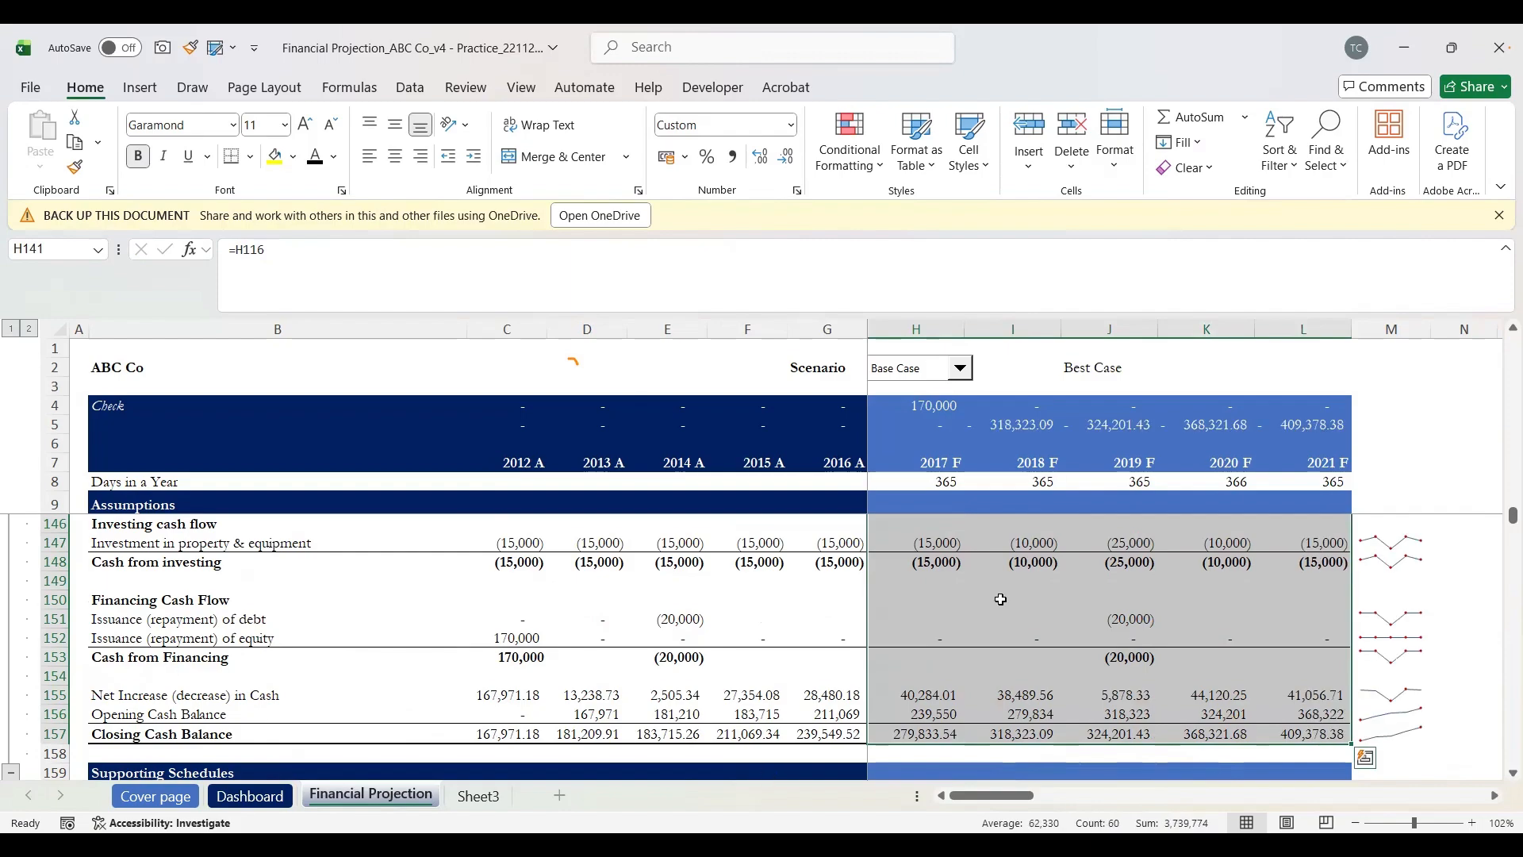
pyautogui.scroll(6, 1001, 600)
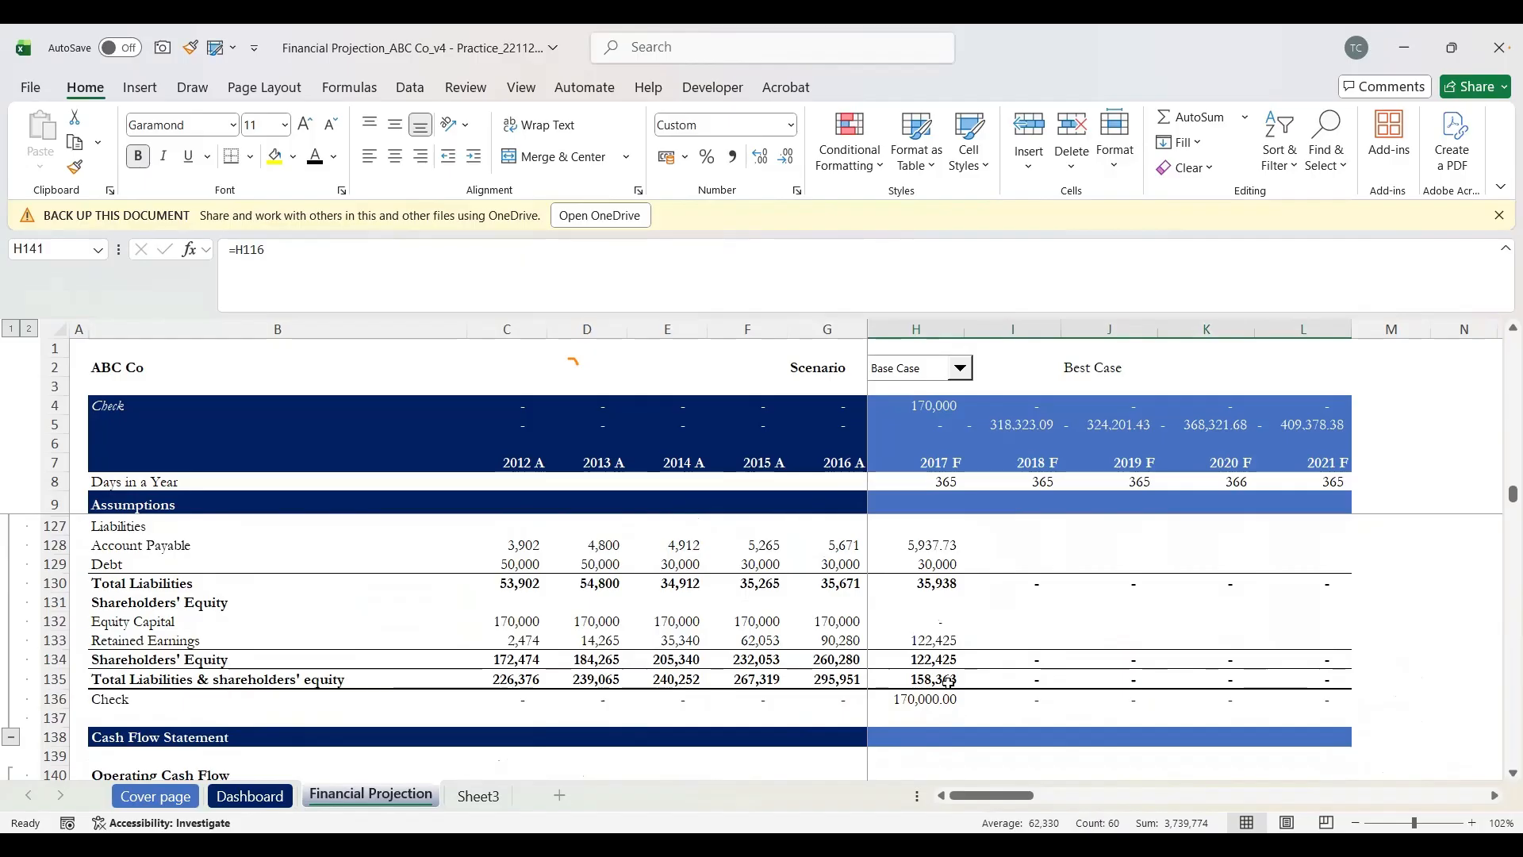
pyautogui.scroll(4, 944, 660)
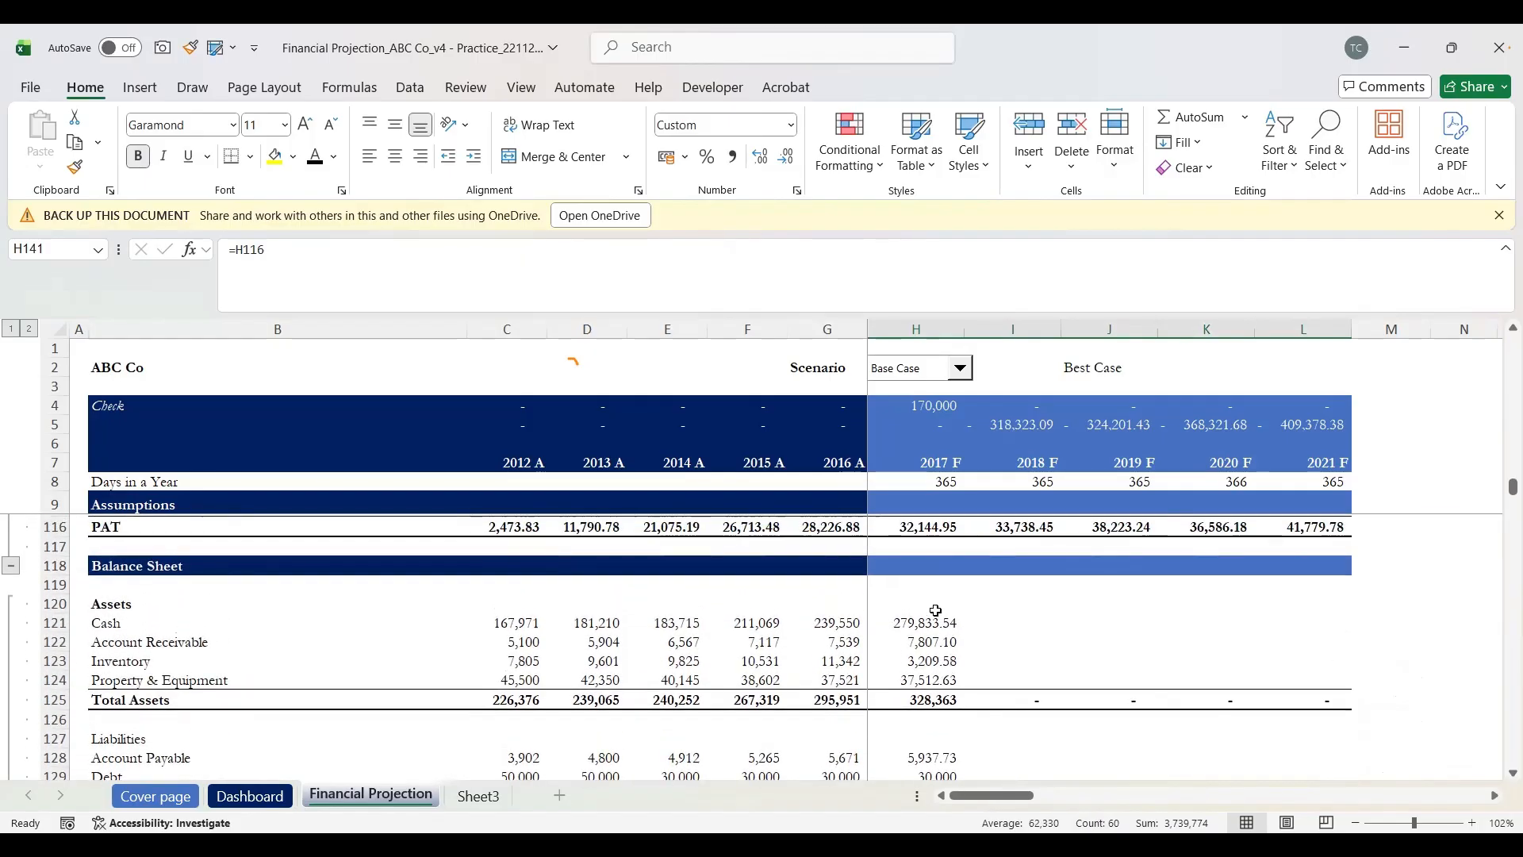
pyautogui.click(926, 714)
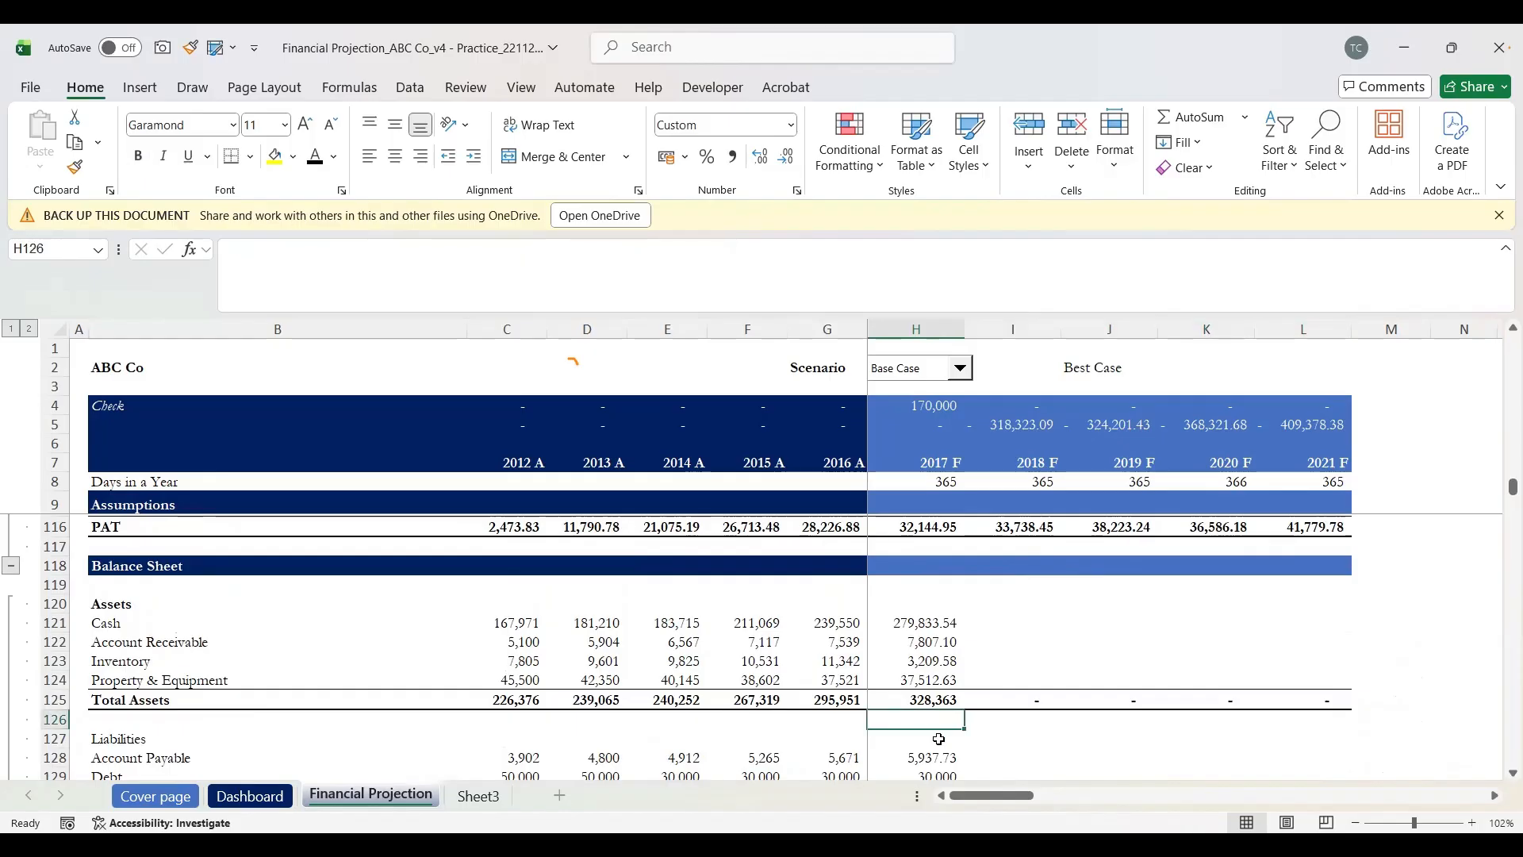
pyautogui.scroll(-4, 939, 739)
pyautogui.scroll(-2, 939, 739)
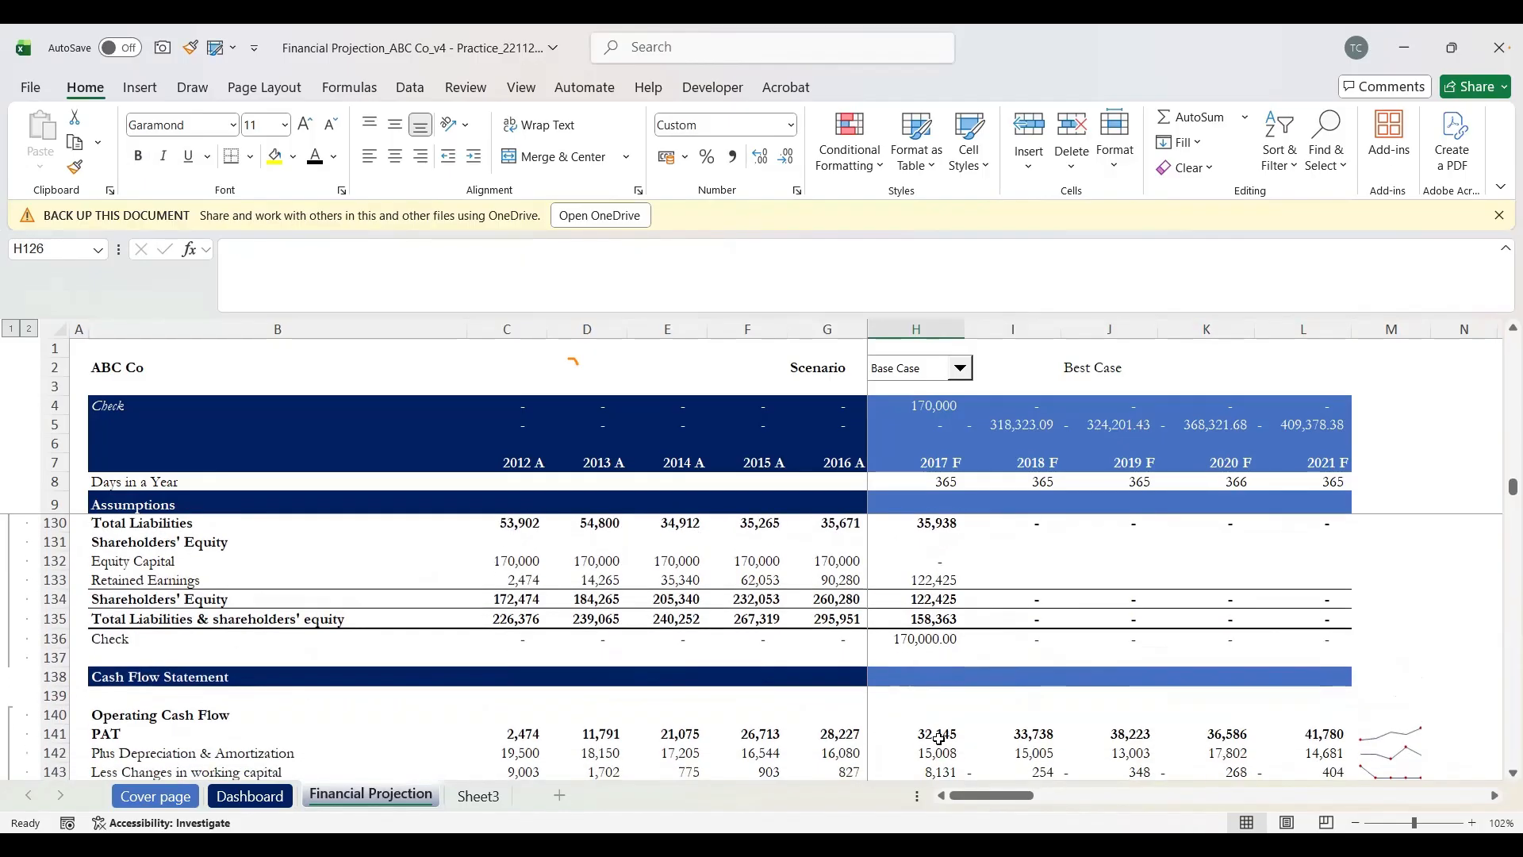
pyautogui.scroll(2, 939, 740)
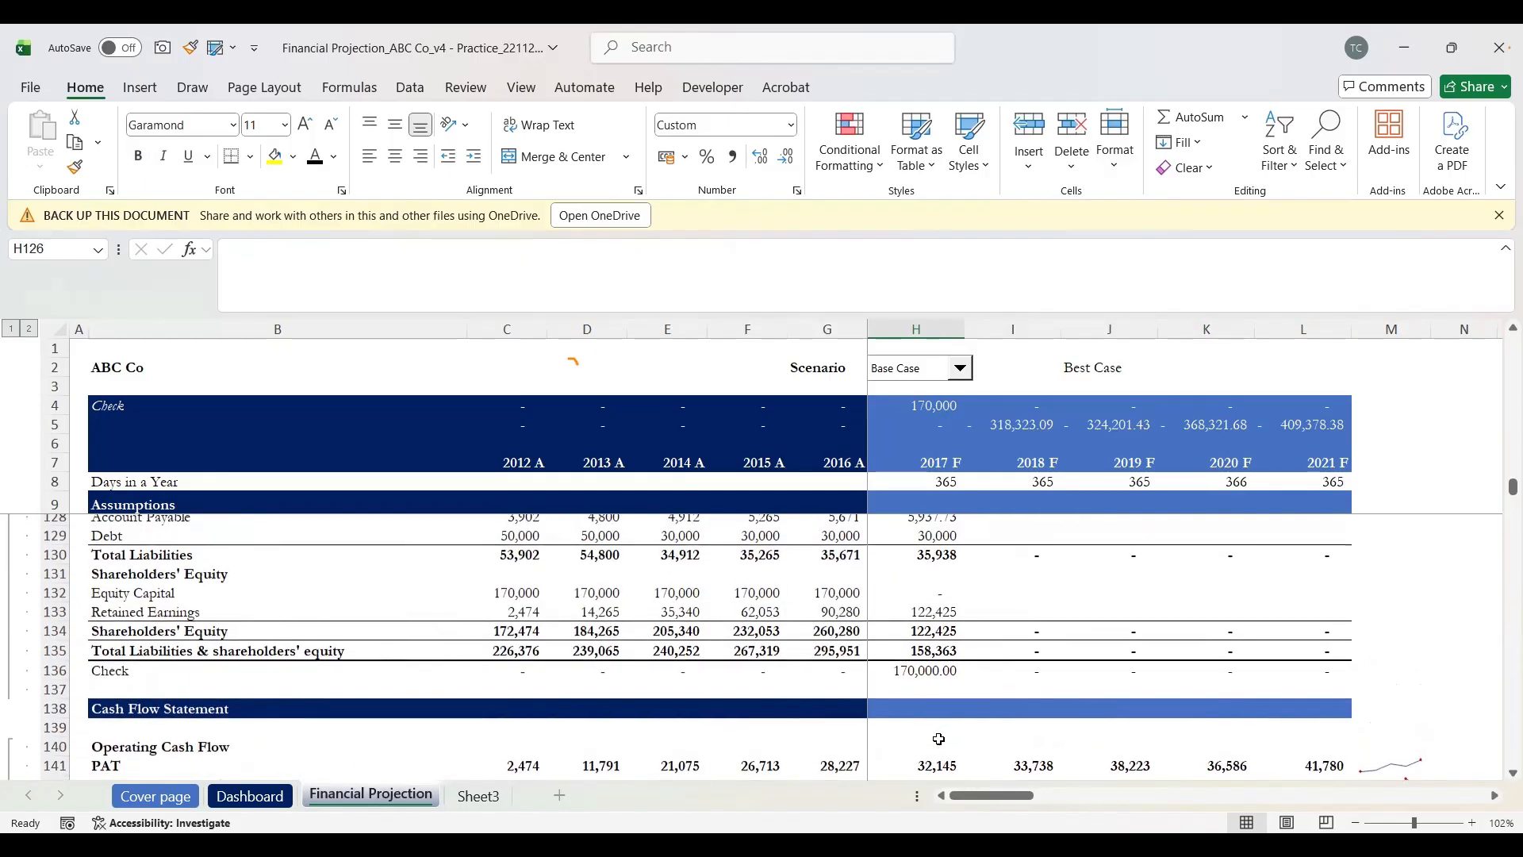
pyautogui.click(928, 590)
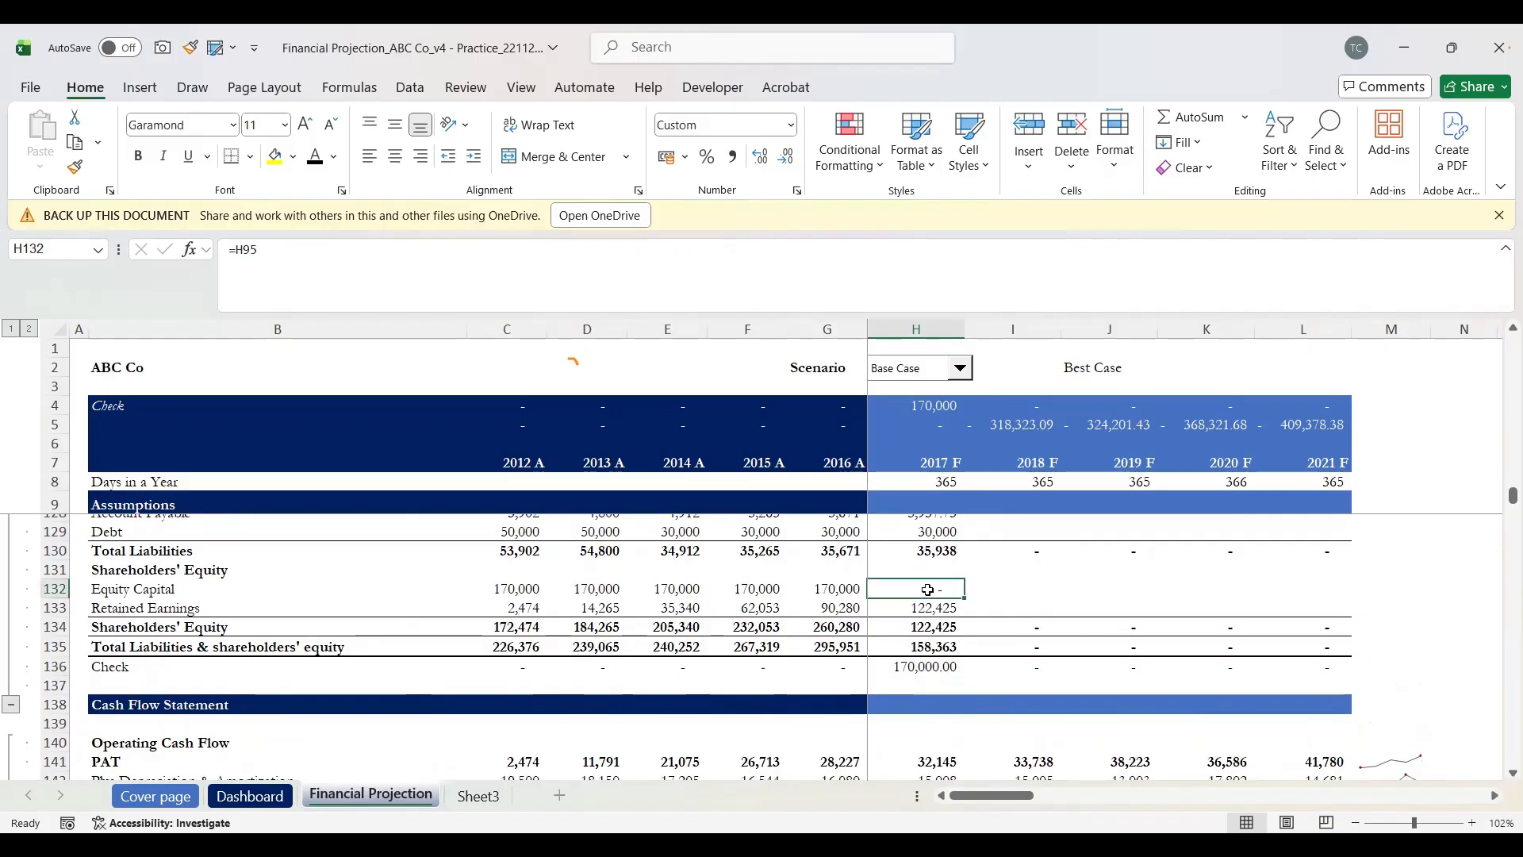
pyautogui.press('Left')
pyautogui.press('Right')
pyautogui.press('Left')
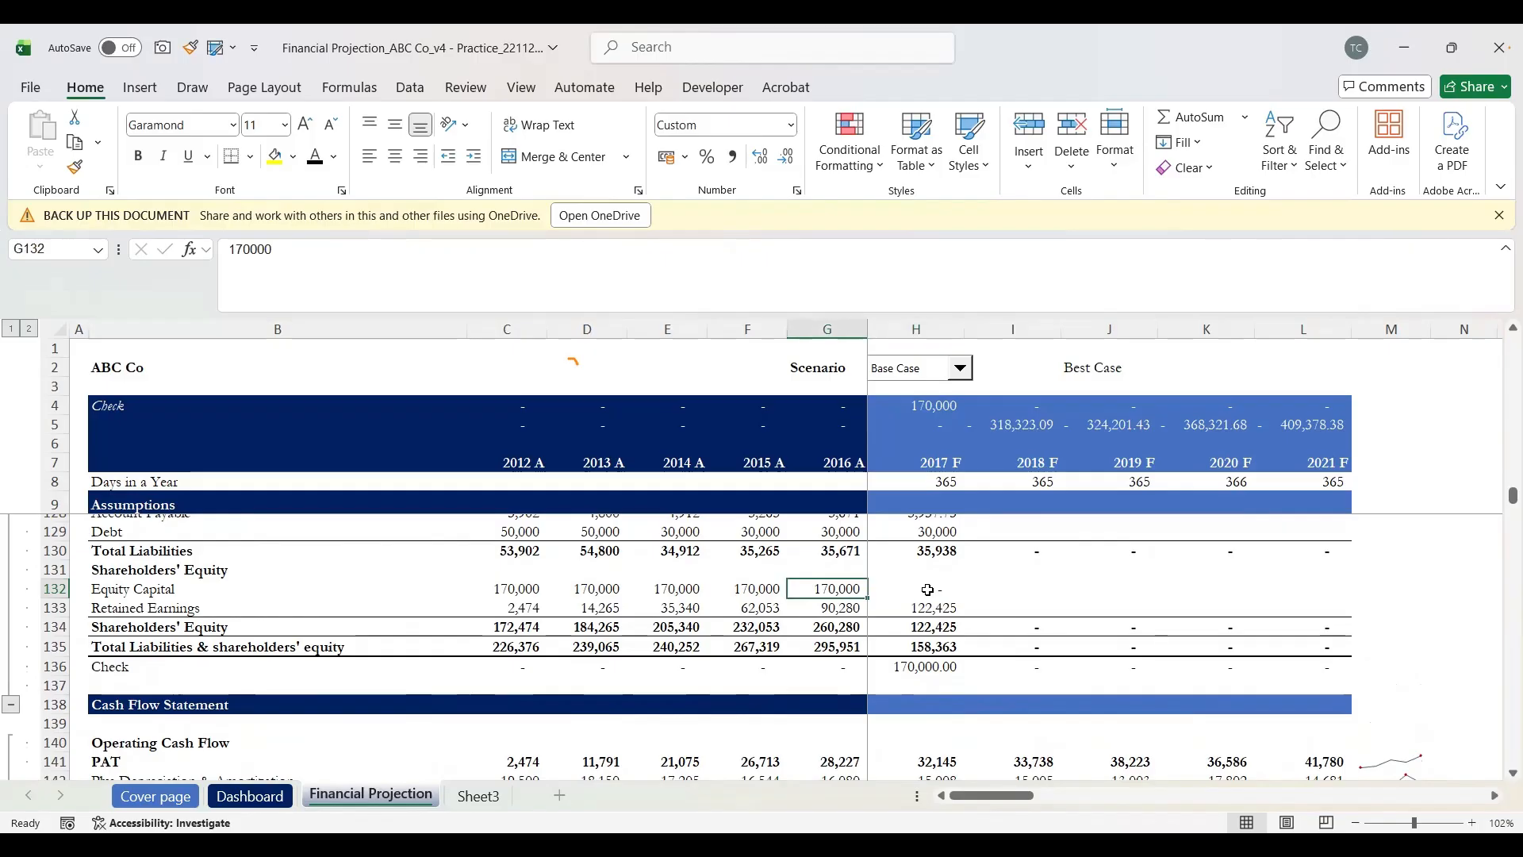
pyautogui.press('Right')
pyautogui.press('Left')
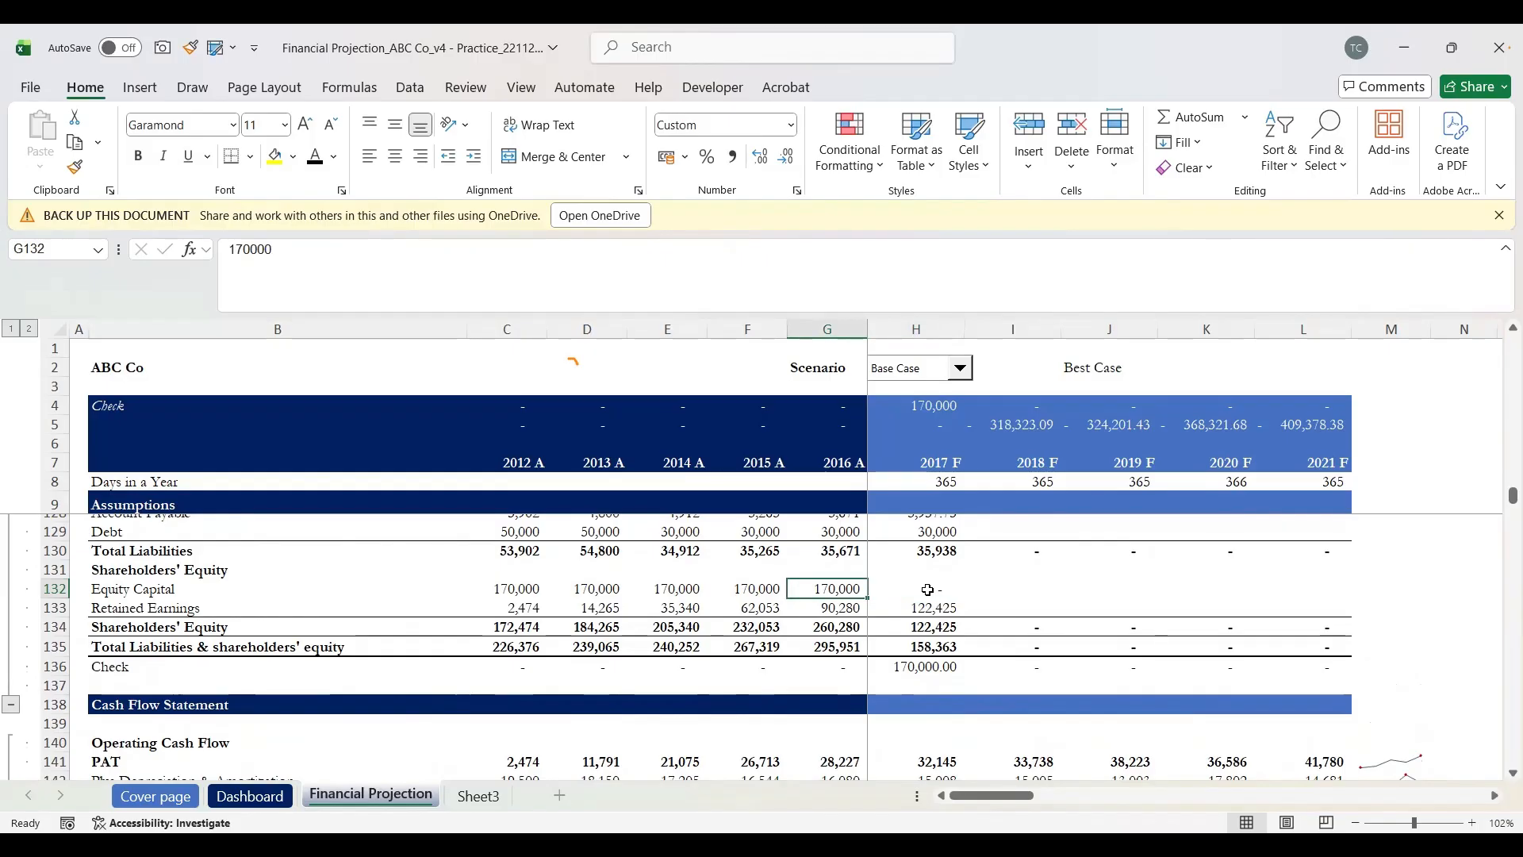
pyautogui.press('Right')
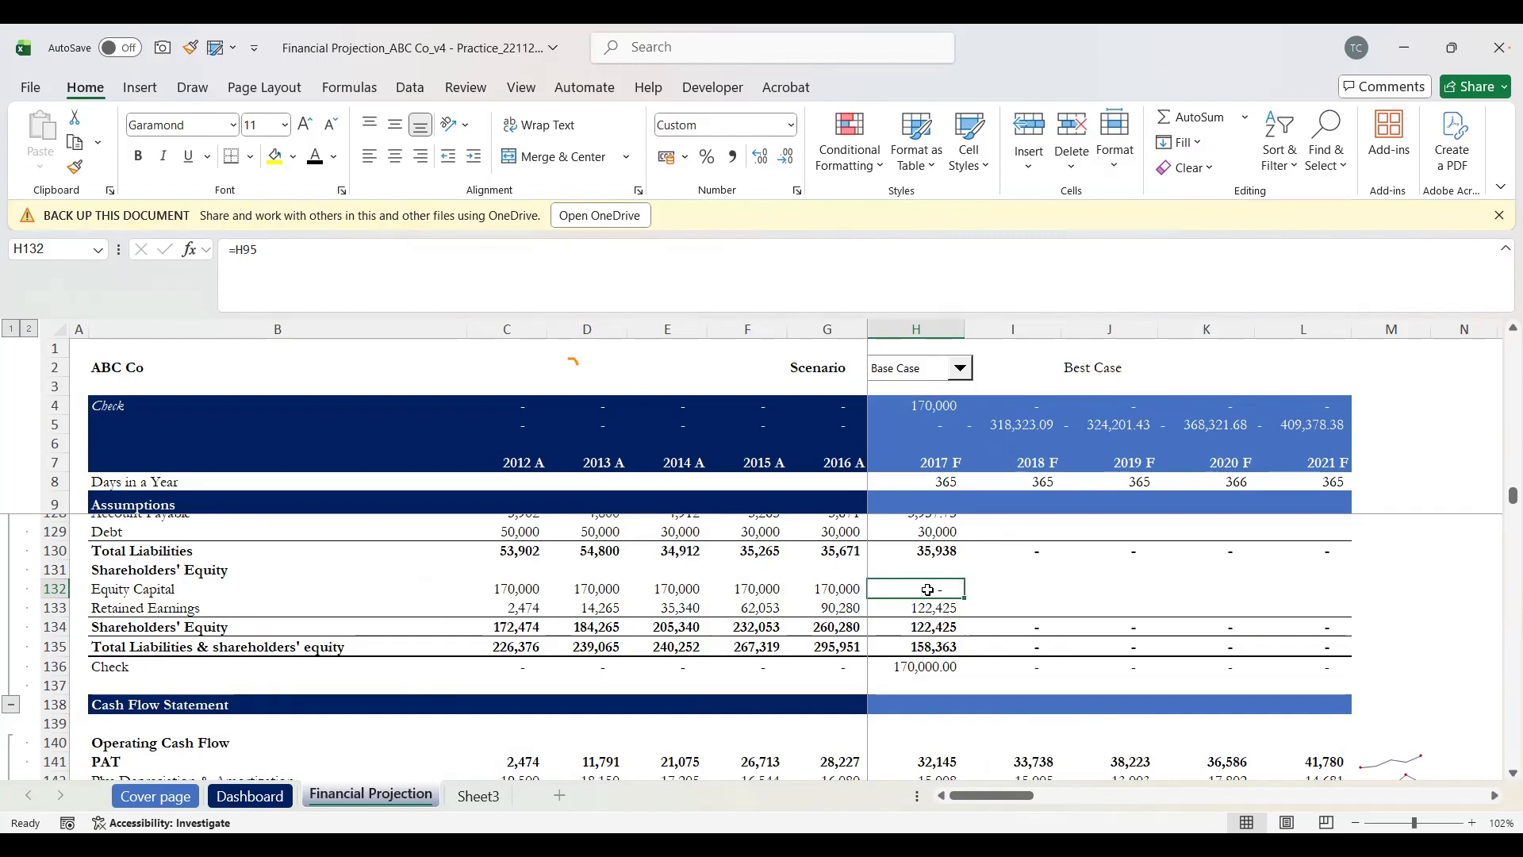
# Step: Enter =G132+H95 in H132 so 2017 F Equity Capital adds equity issued to prior-year capital
pyautogui.write('=')
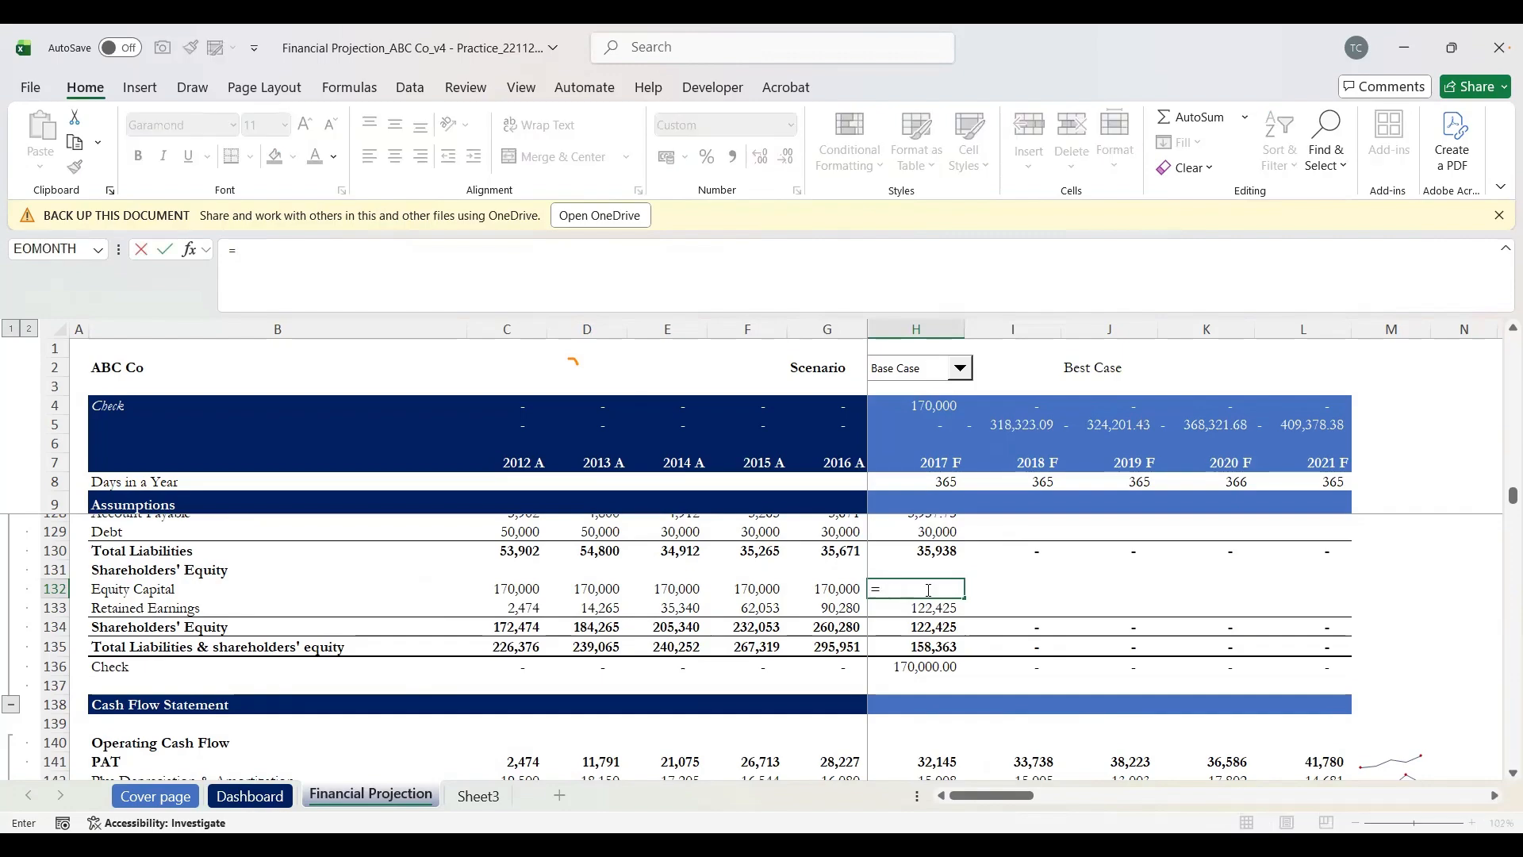
pyautogui.press('Left')
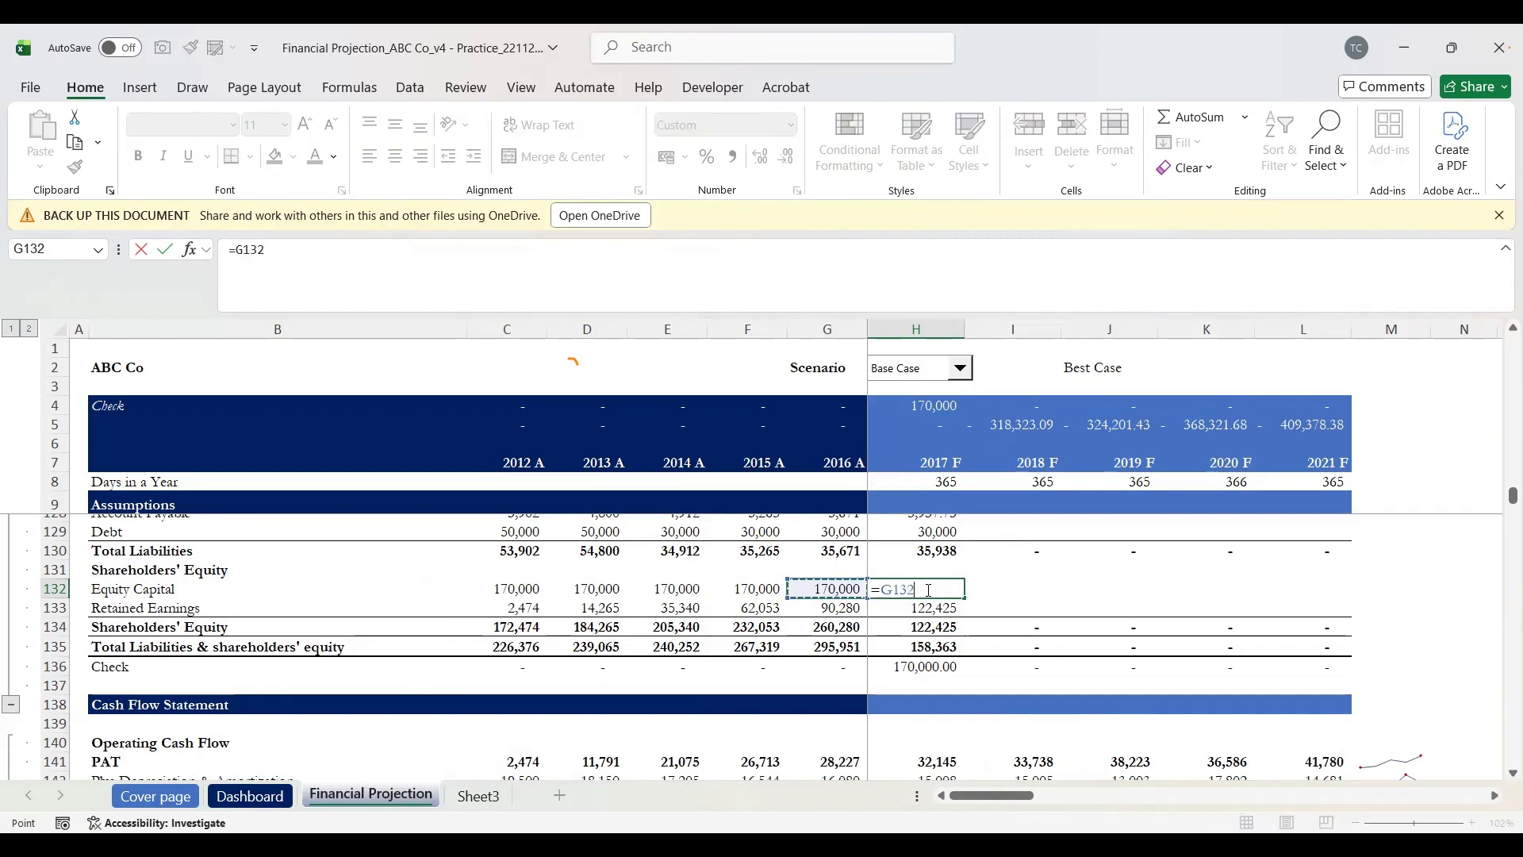
pyautogui.write('+')
pyautogui.scroll(7, 929, 589)
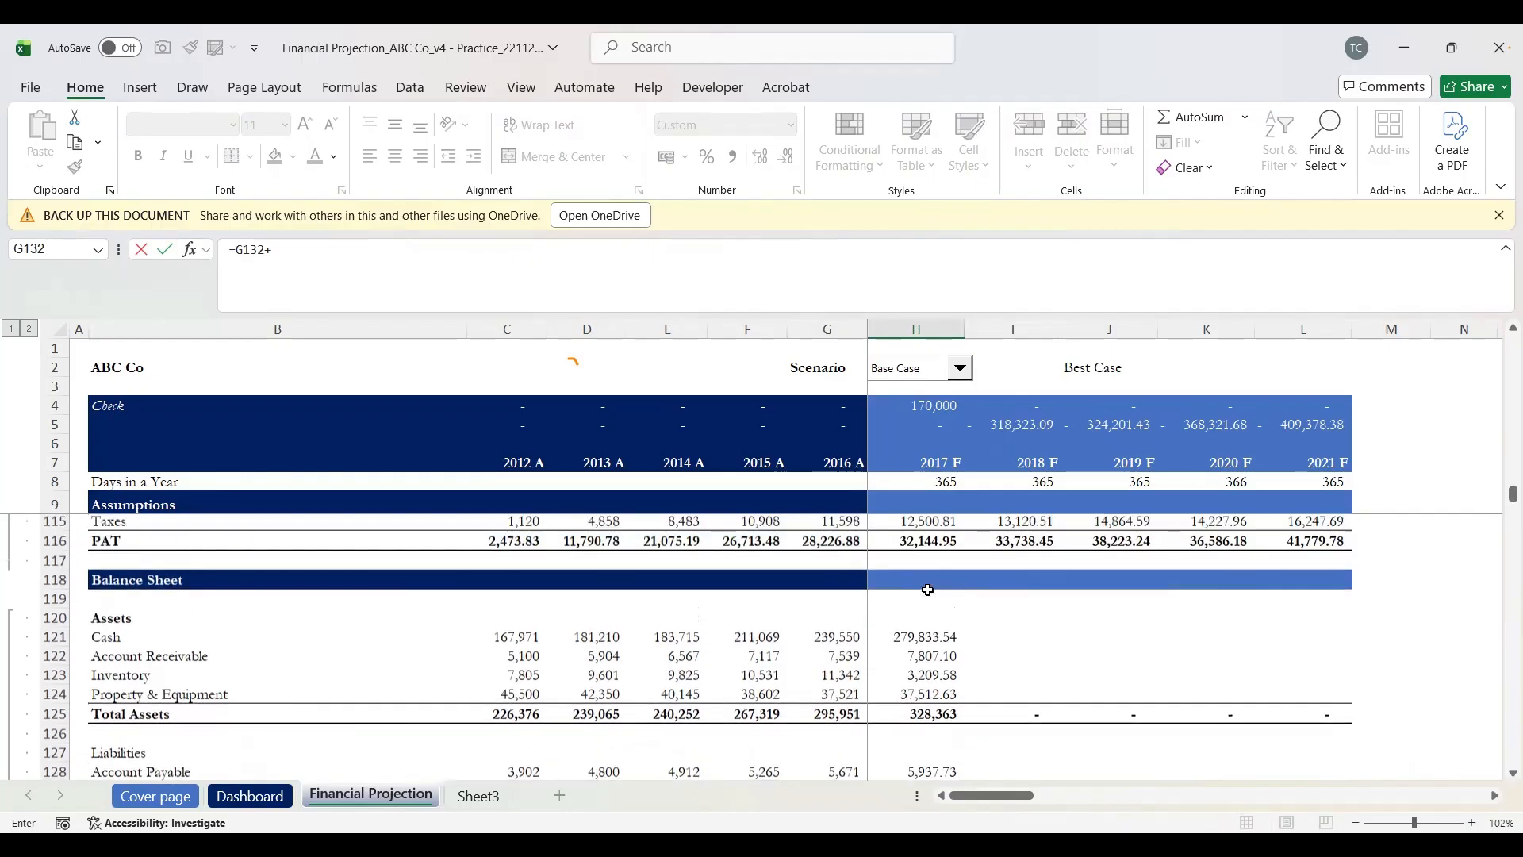
pyautogui.scroll(7, 929, 589)
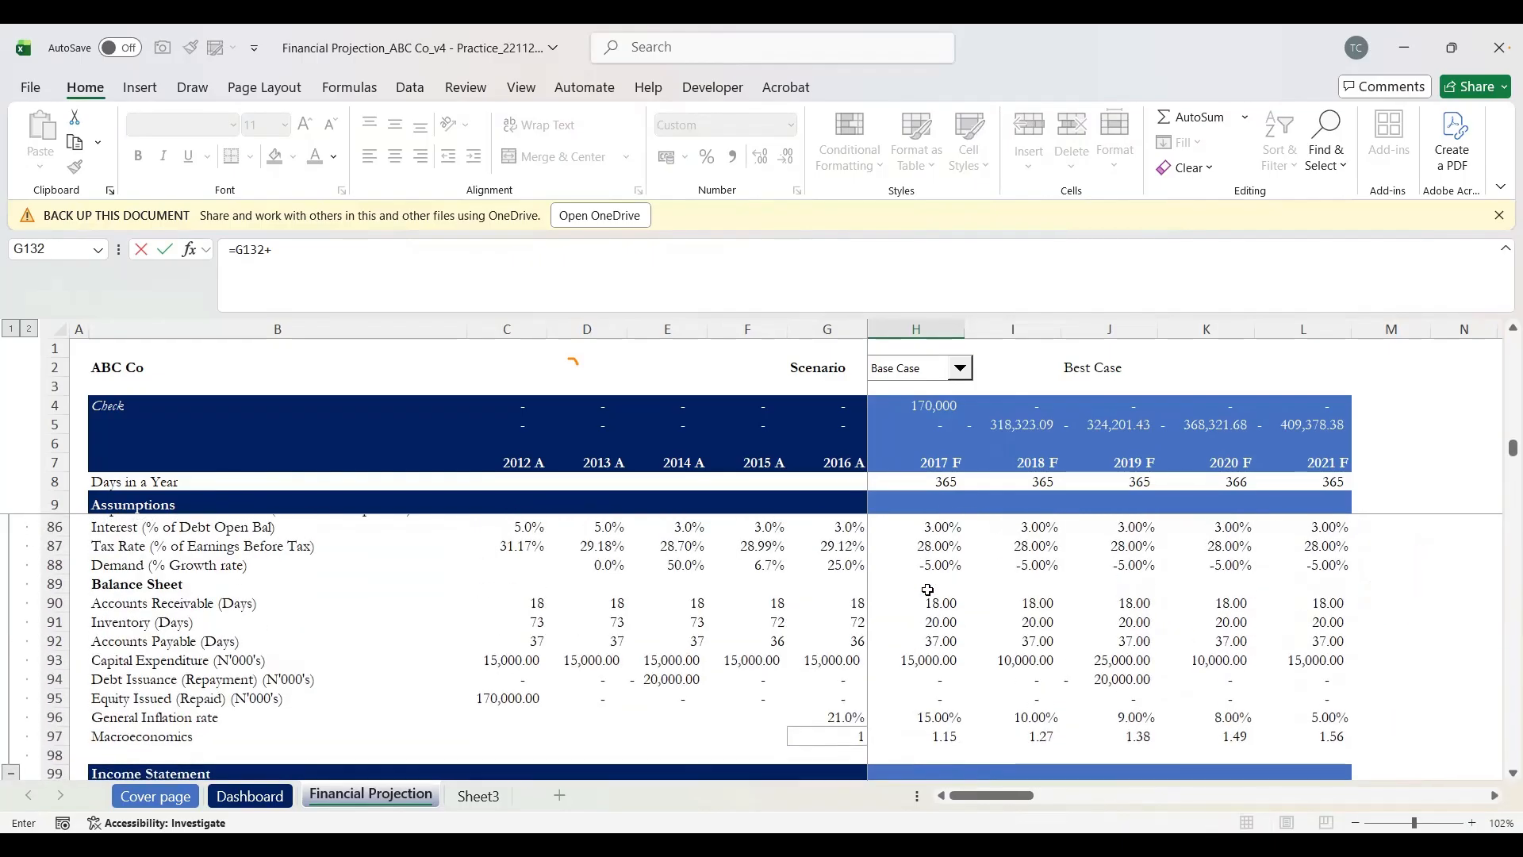
pyautogui.click(140, 703)
pyautogui.press('Right')
pyautogui.press('Right')
pyautogui.press('Right')
pyautogui.press('Right')
pyautogui.press('Right')
pyautogui.press('Right')
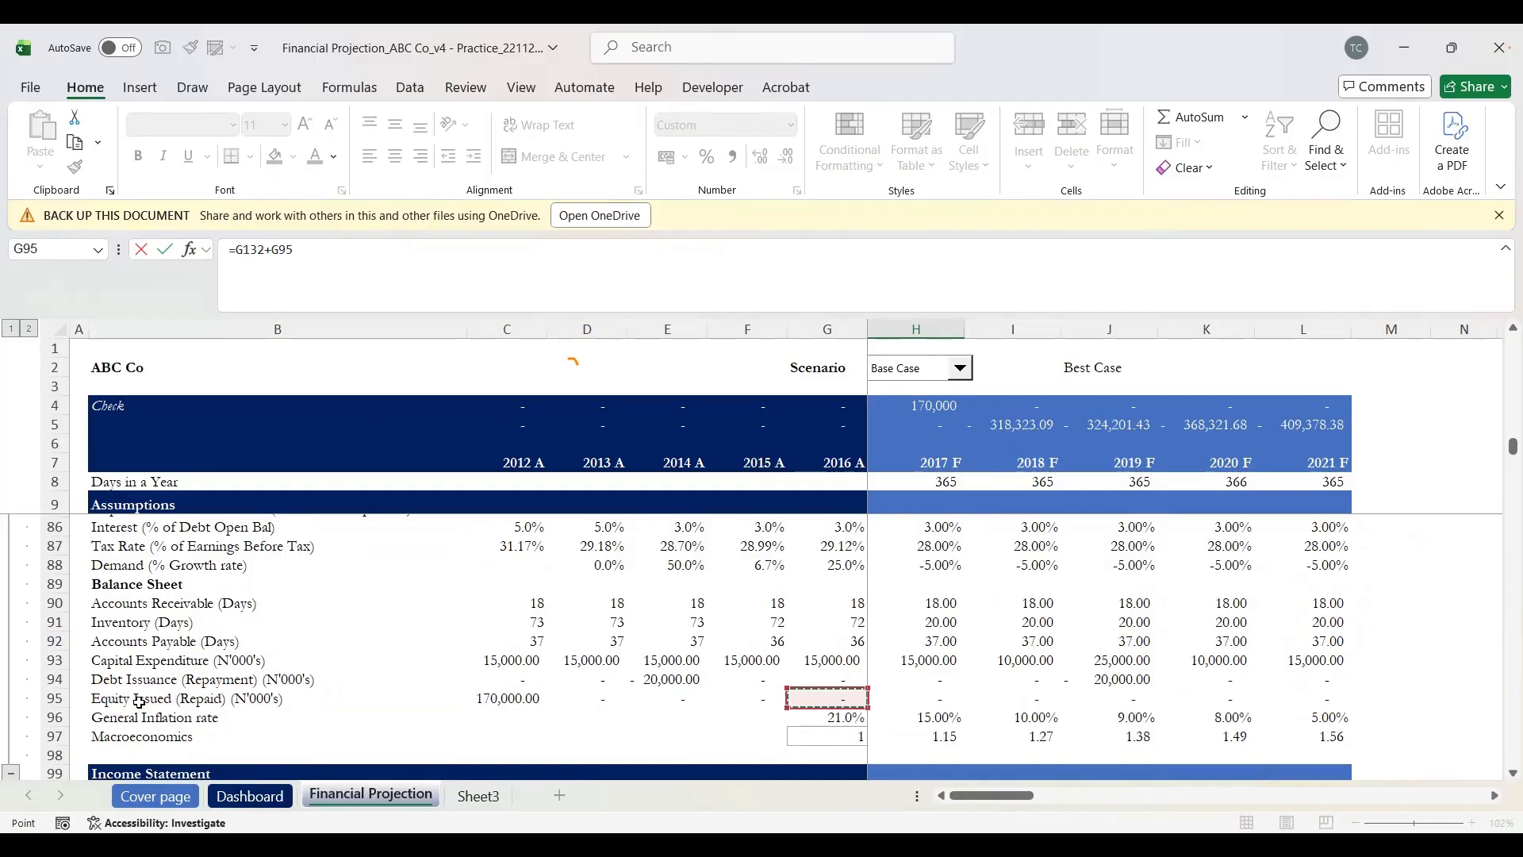
pyautogui.press('Return')
# Step: Fill the Equity Capital formula across H132:L132 so 2018 F–2021 F show 170,000
pyautogui.press('Down')
pyautogui.press('Up')
pyautogui.press('Up')
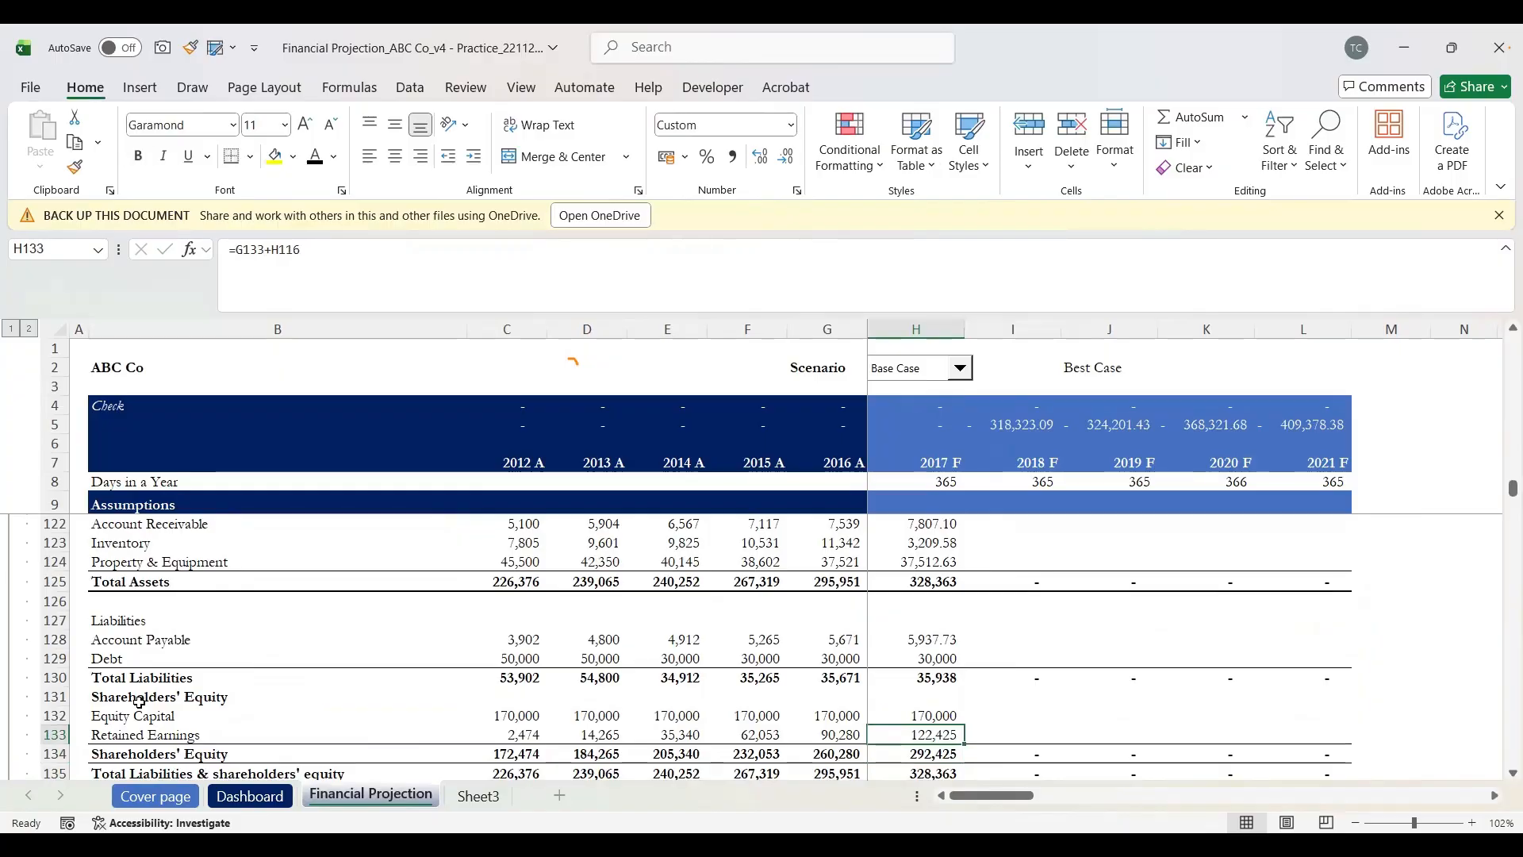
pyautogui.hotkey('shift', 'Right')
pyautogui.hotkey('shift', 'Right')
pyautogui.hotkey('shift', 'Right')
pyautogui.hotkey('shift', 'Right')
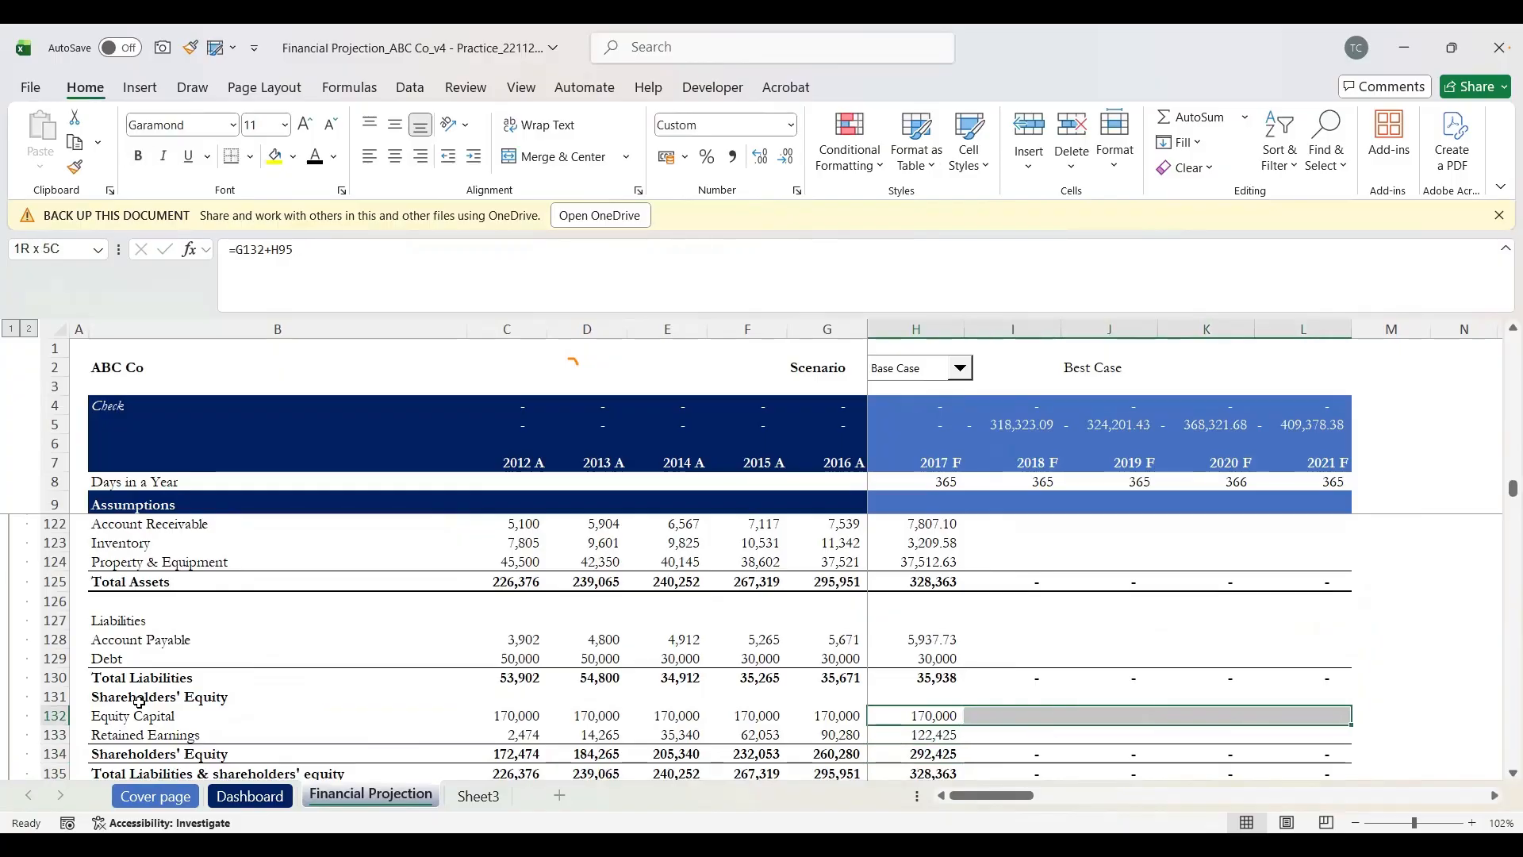
pyautogui.hotkey('ctrl', 'r')
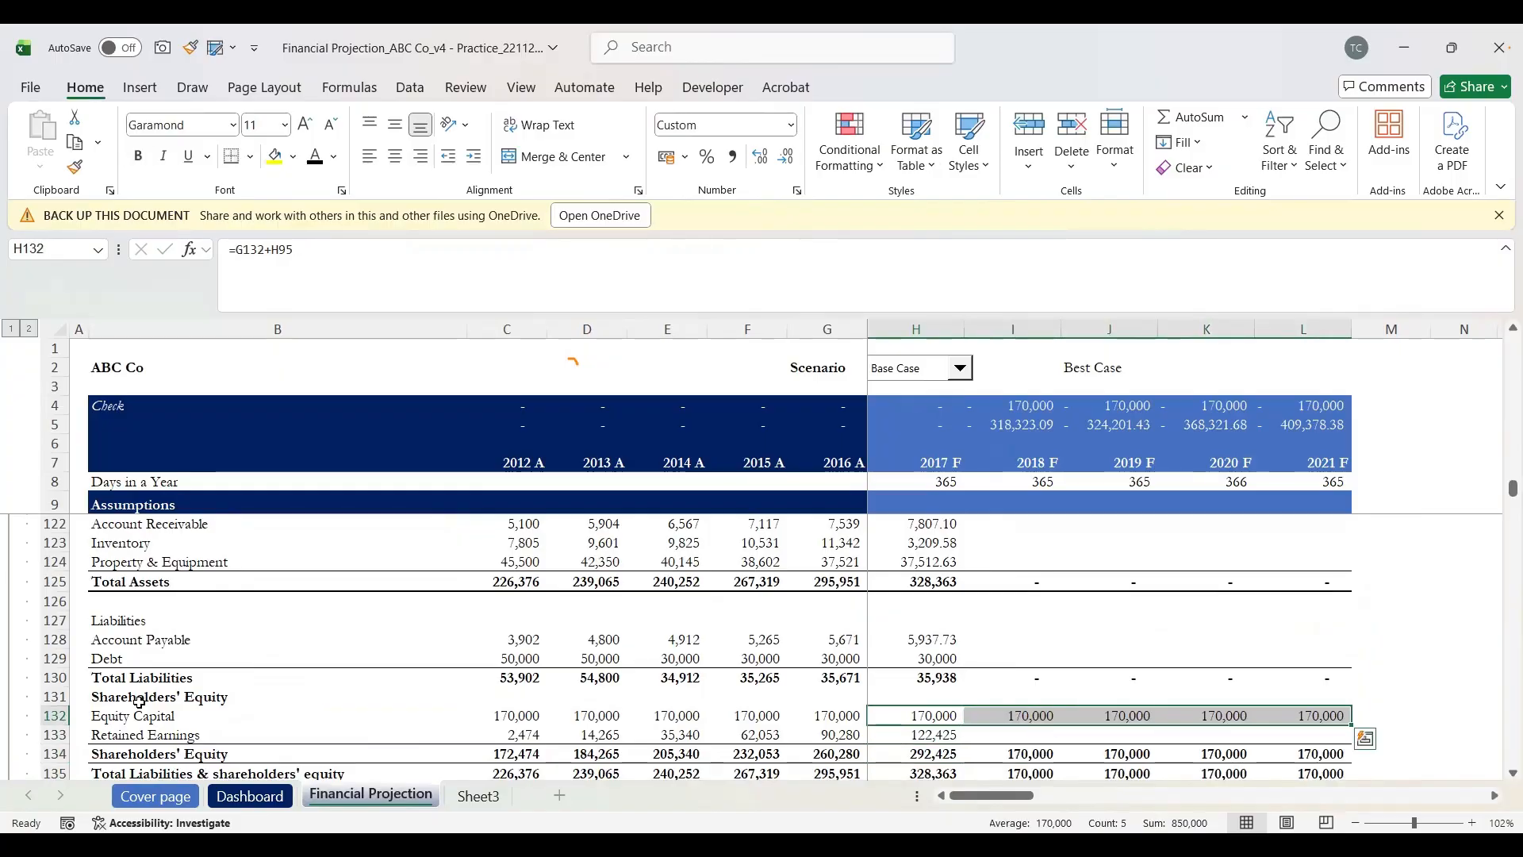
pyautogui.press('Down')
pyautogui.press('Up')
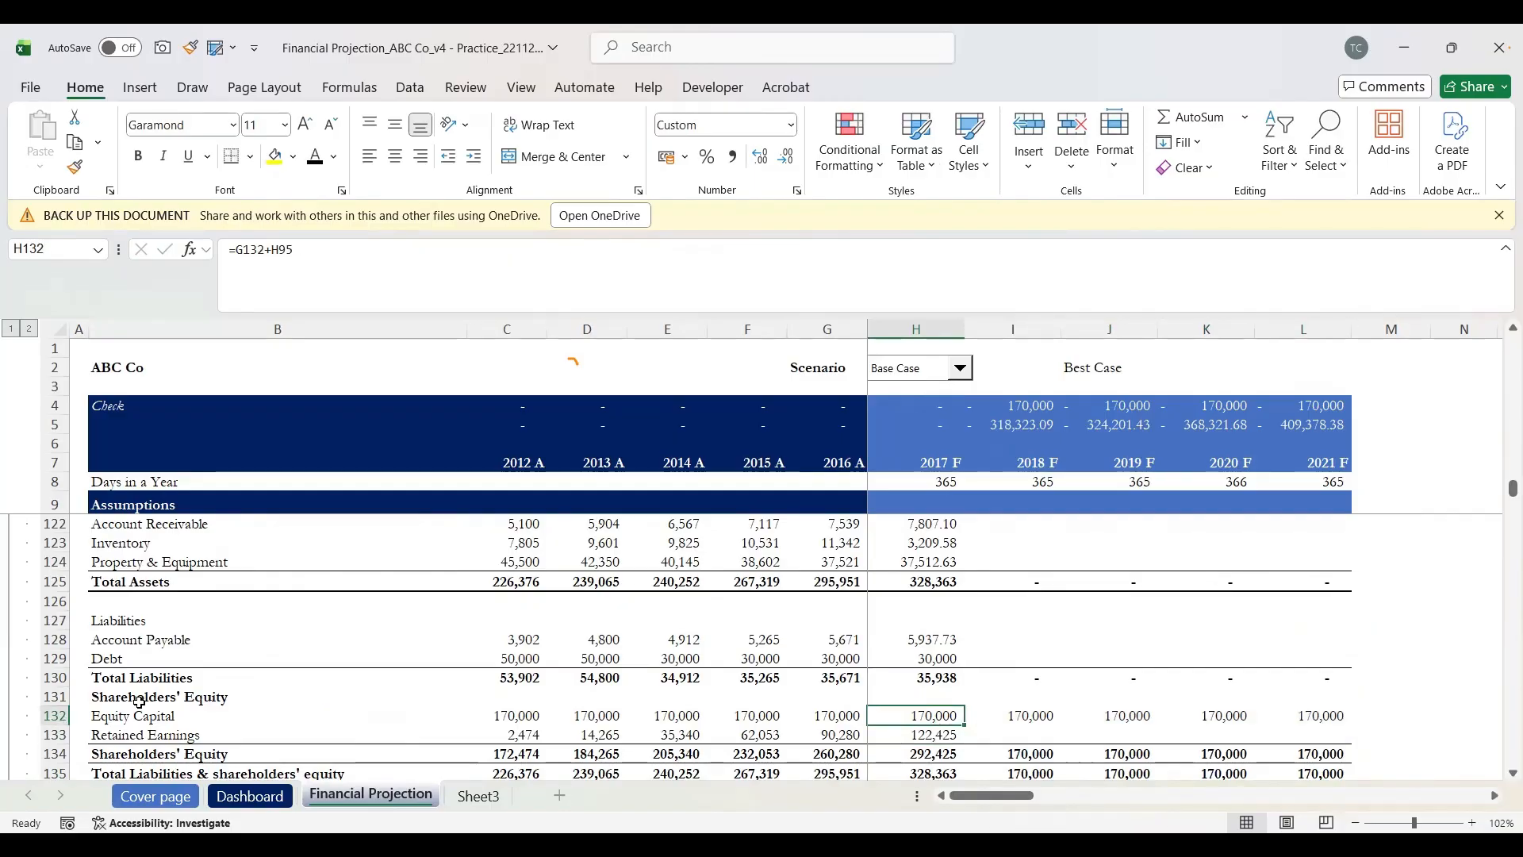
# Step: Review the 2017 F and 2018 F Equity Capital formulas without changing them
pyautogui.press('F2')
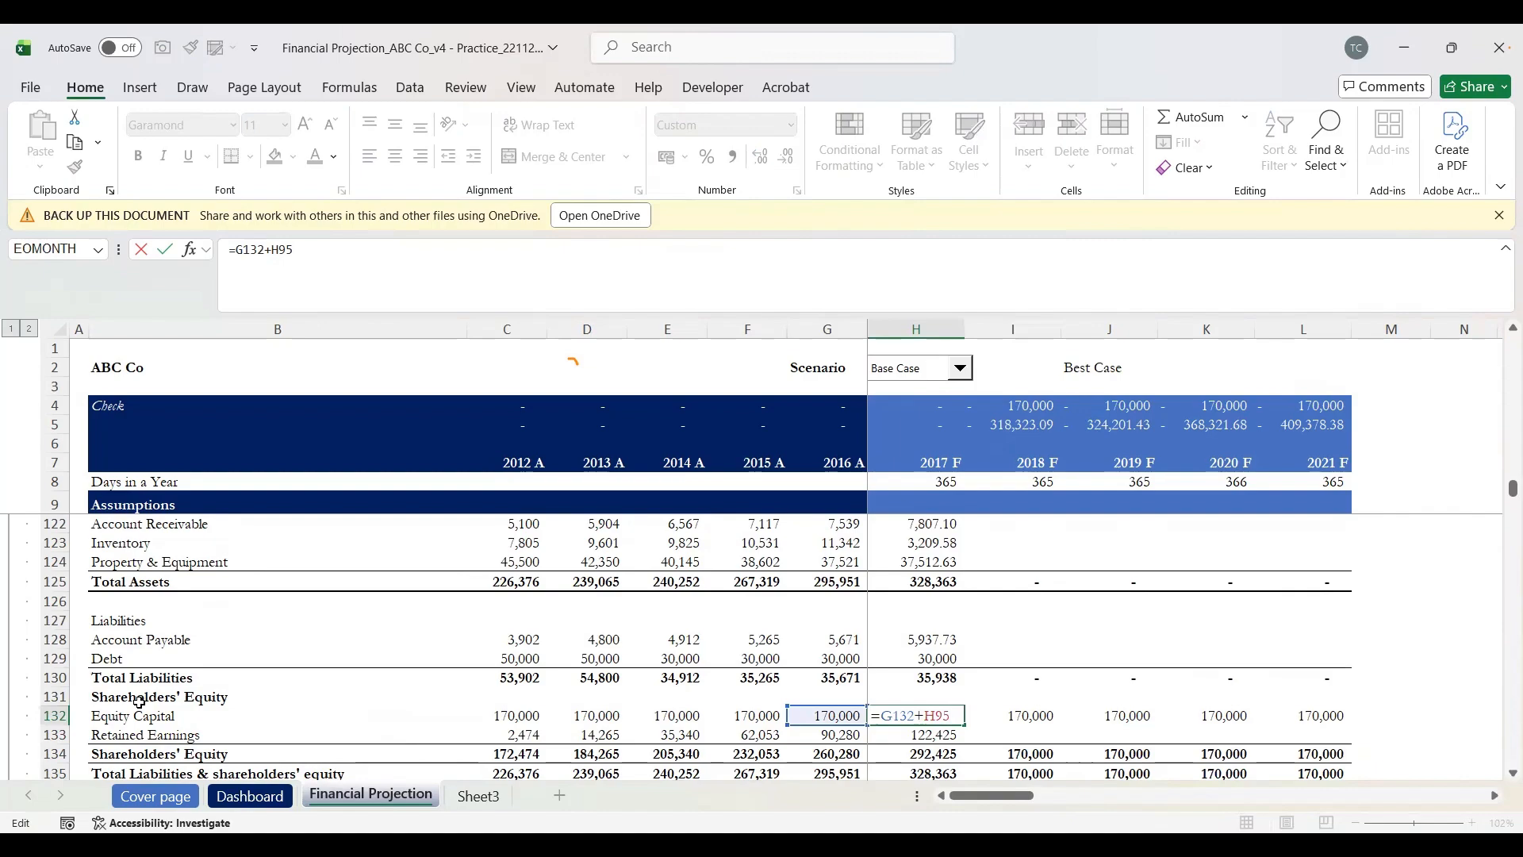
pyautogui.press('Escape')
pyautogui.press('Right')
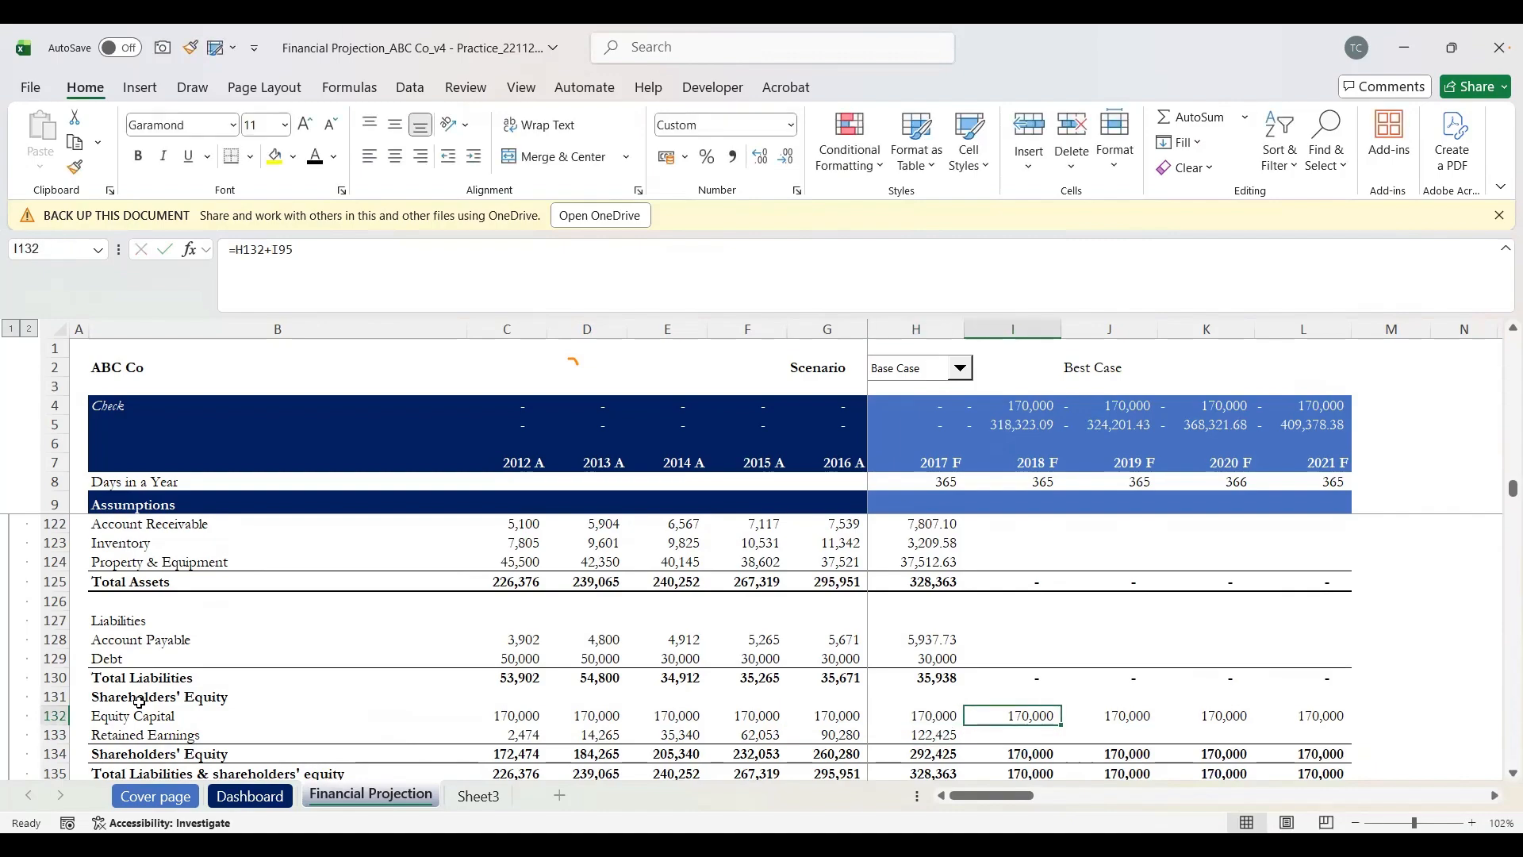
pyautogui.press('F2')
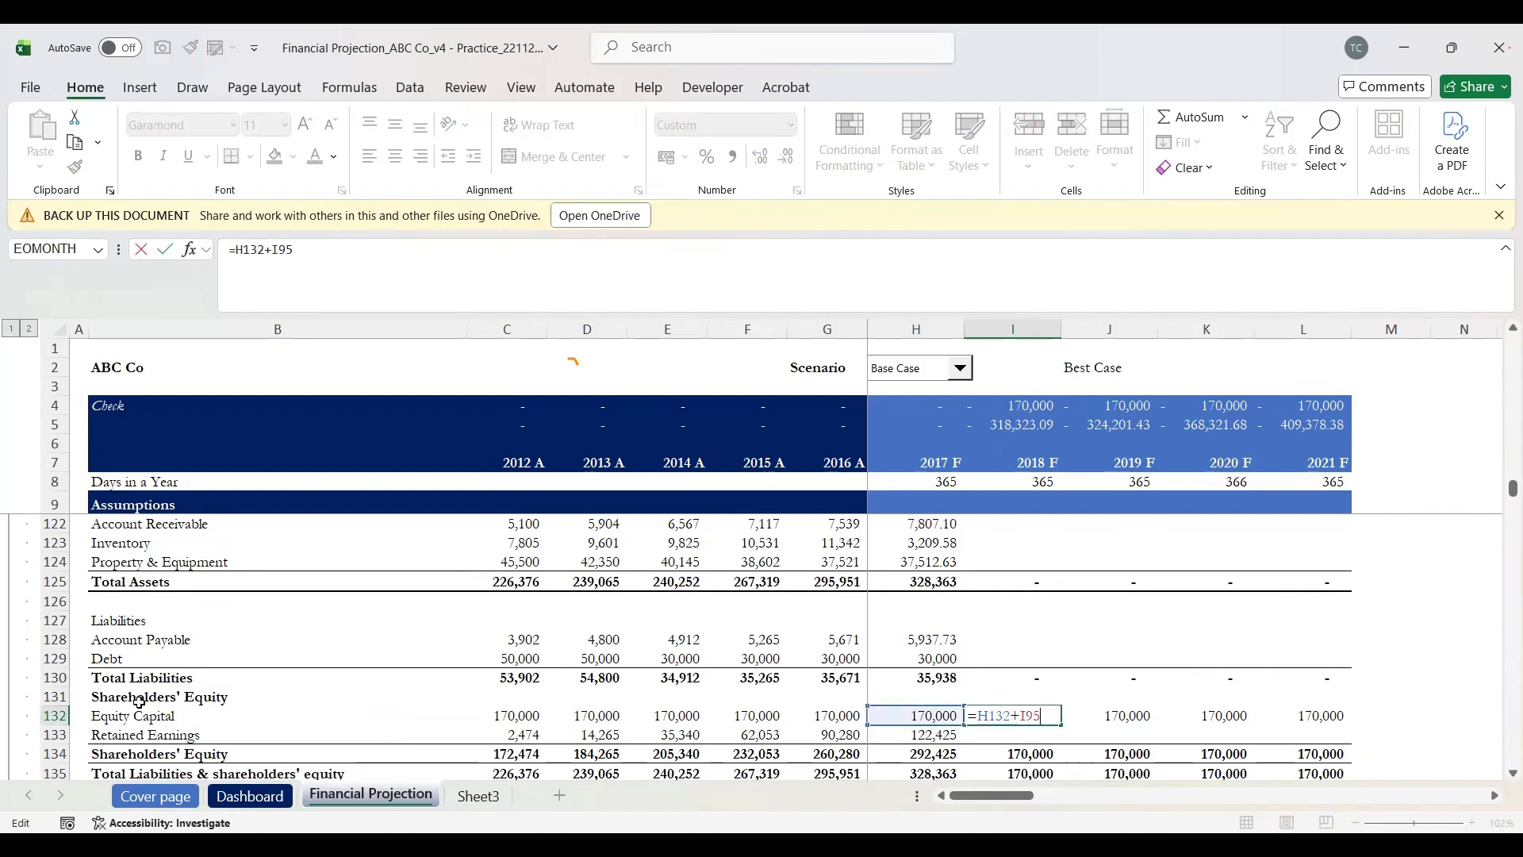
pyautogui.press('Return')
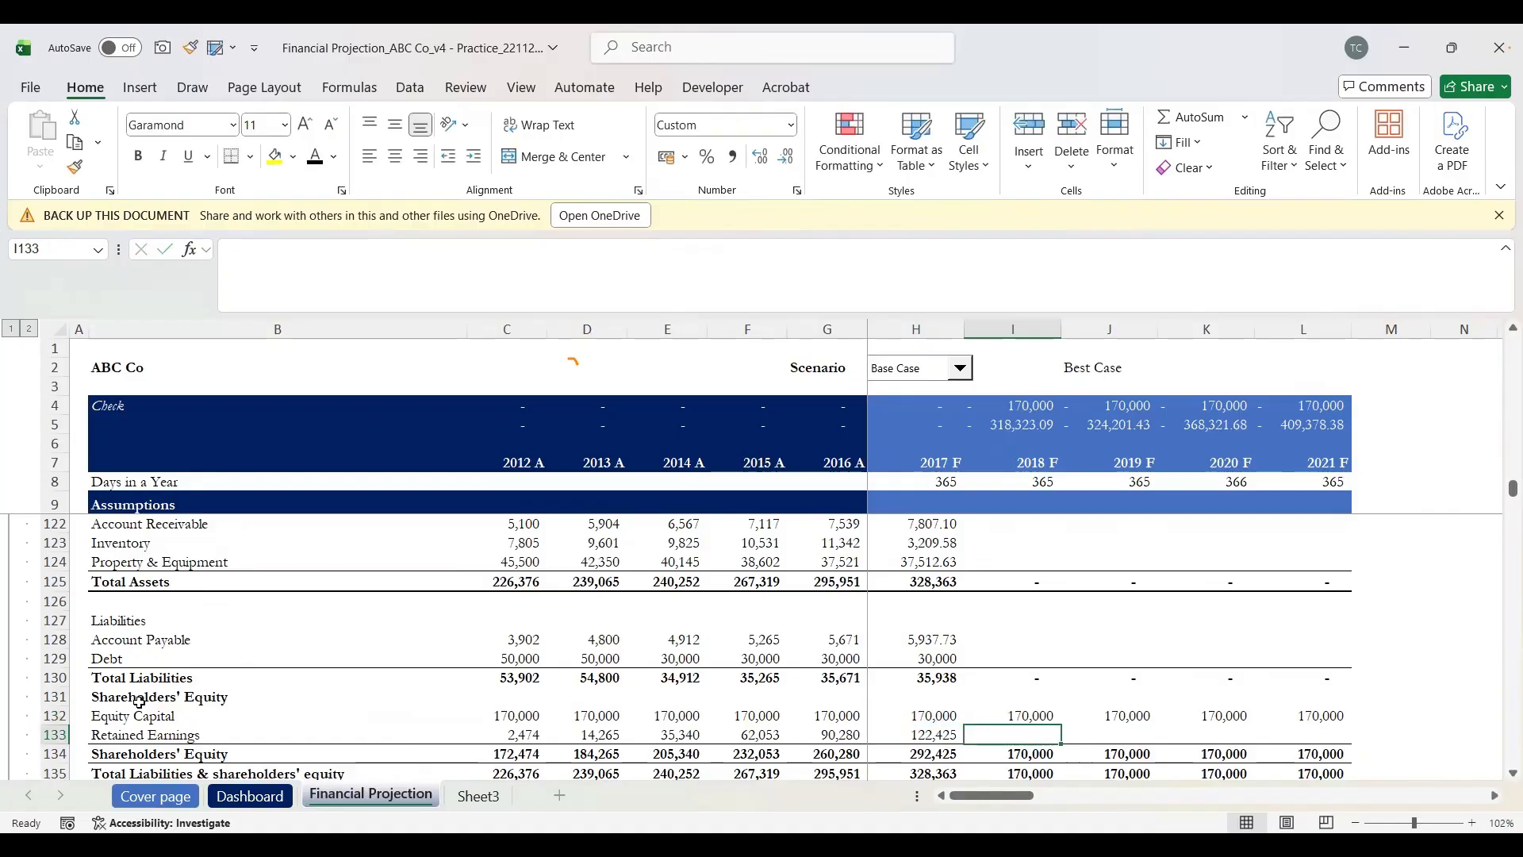
# Step: Copy the Retained Earnings formula =G133+H116 across H133:L133 and review the balance totals
pyautogui.press('Left')
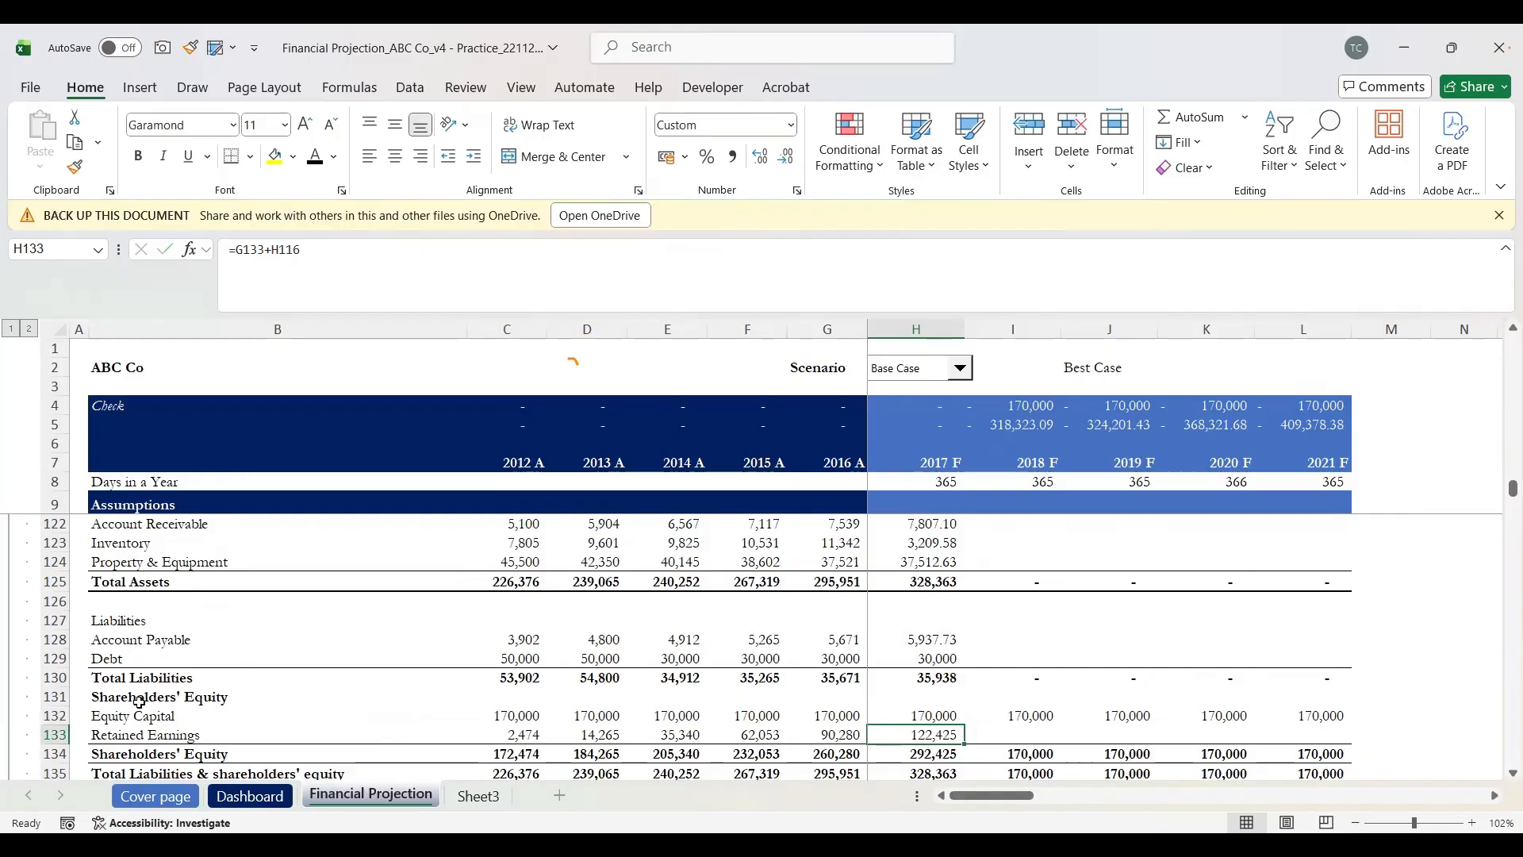
pyautogui.hotkey('shift', 'Right')
pyautogui.hotkey('shift', 'Right')
pyautogui.hotkey('shift', 'Right')
pyautogui.hotkey('shift', 'Right')
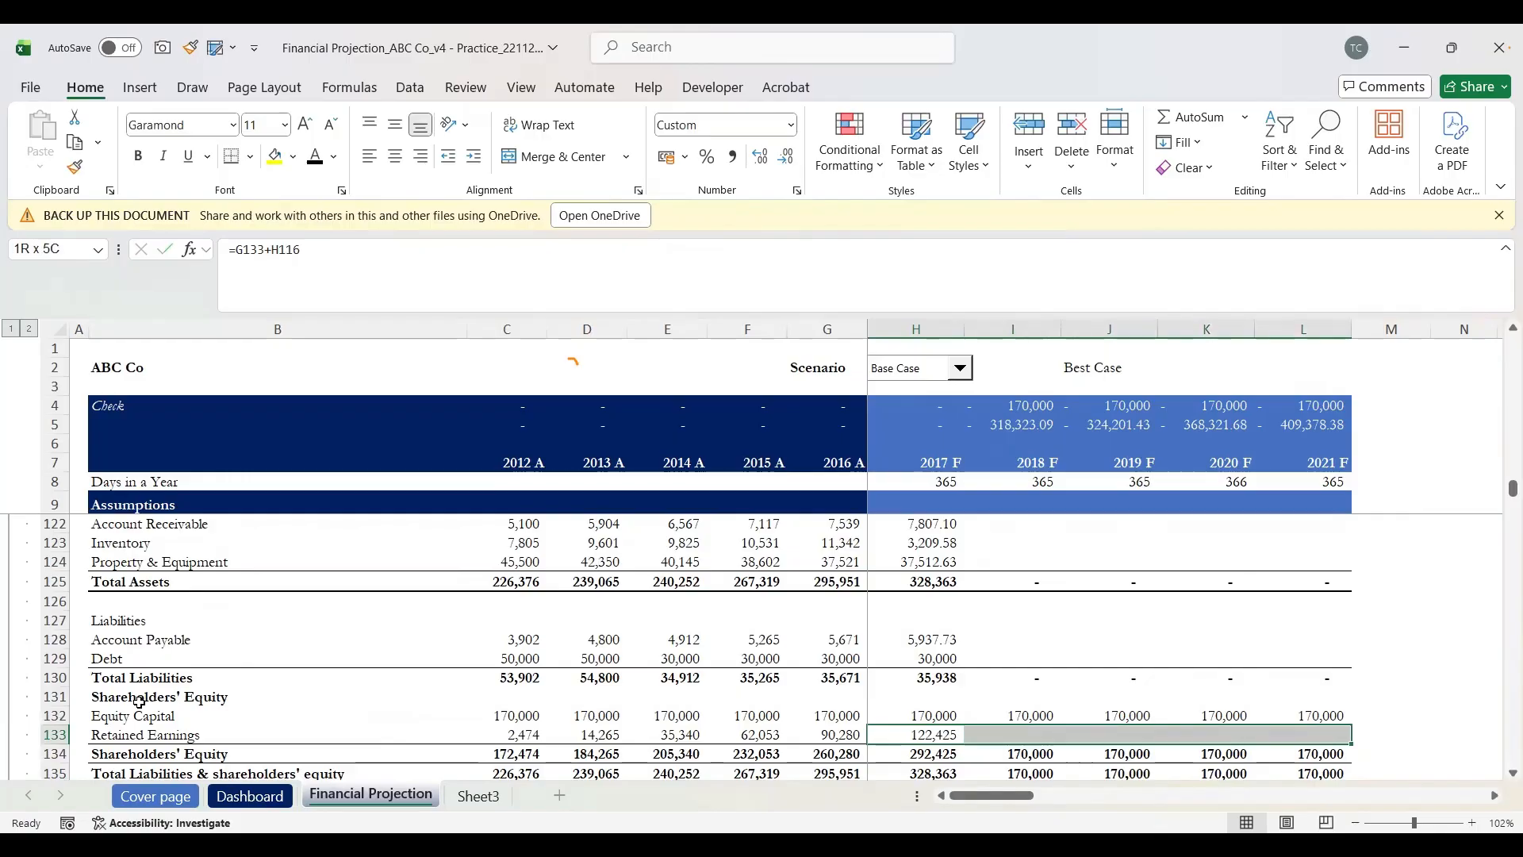
pyautogui.hotkey('ctrl', 'r')
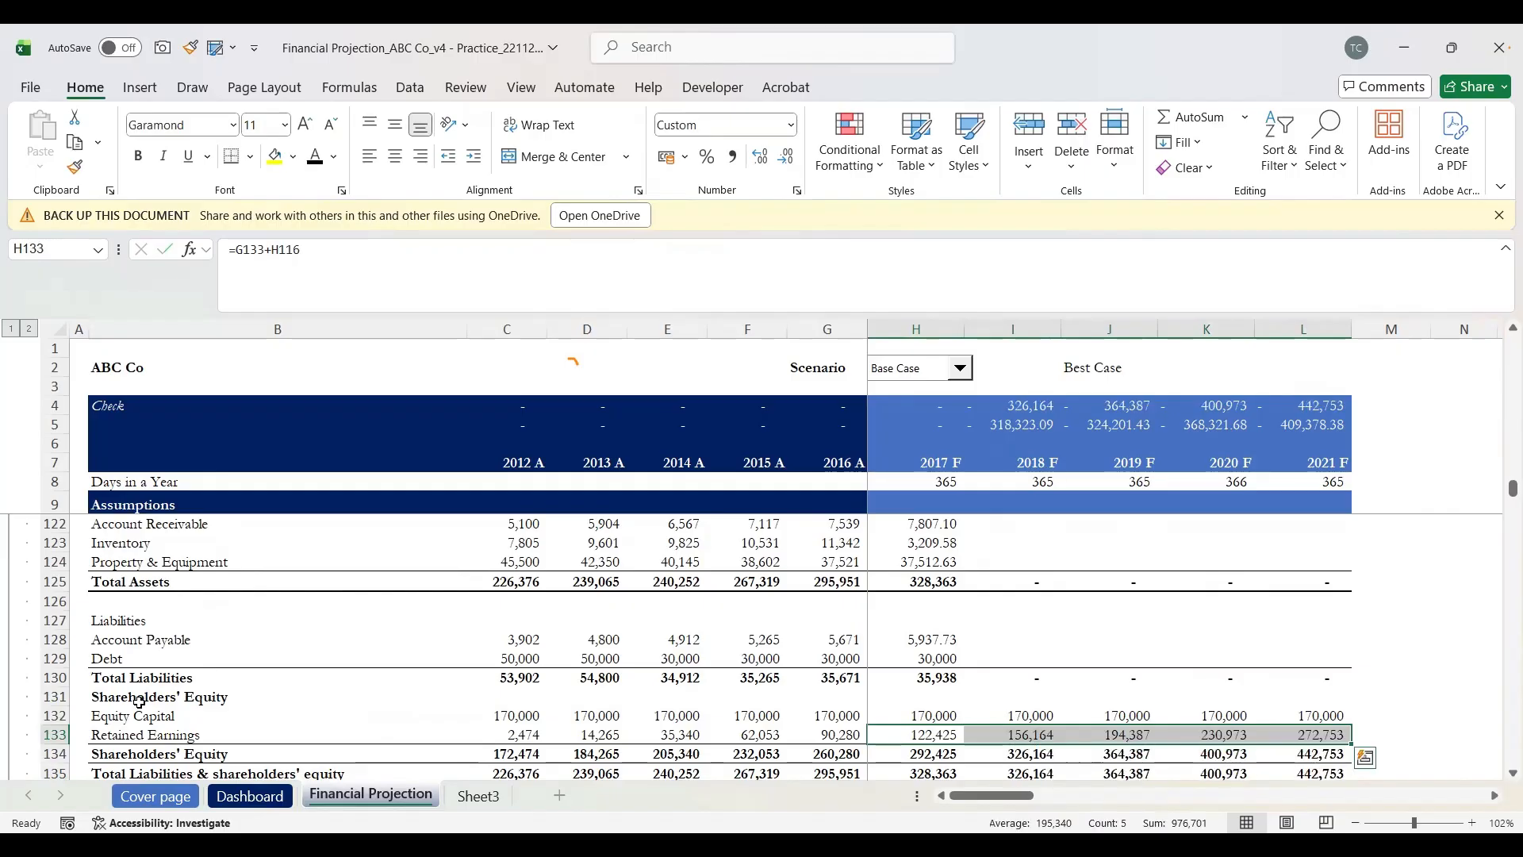
pyautogui.press('Down')
pyautogui.press('Down')
pyautogui.press('Down')
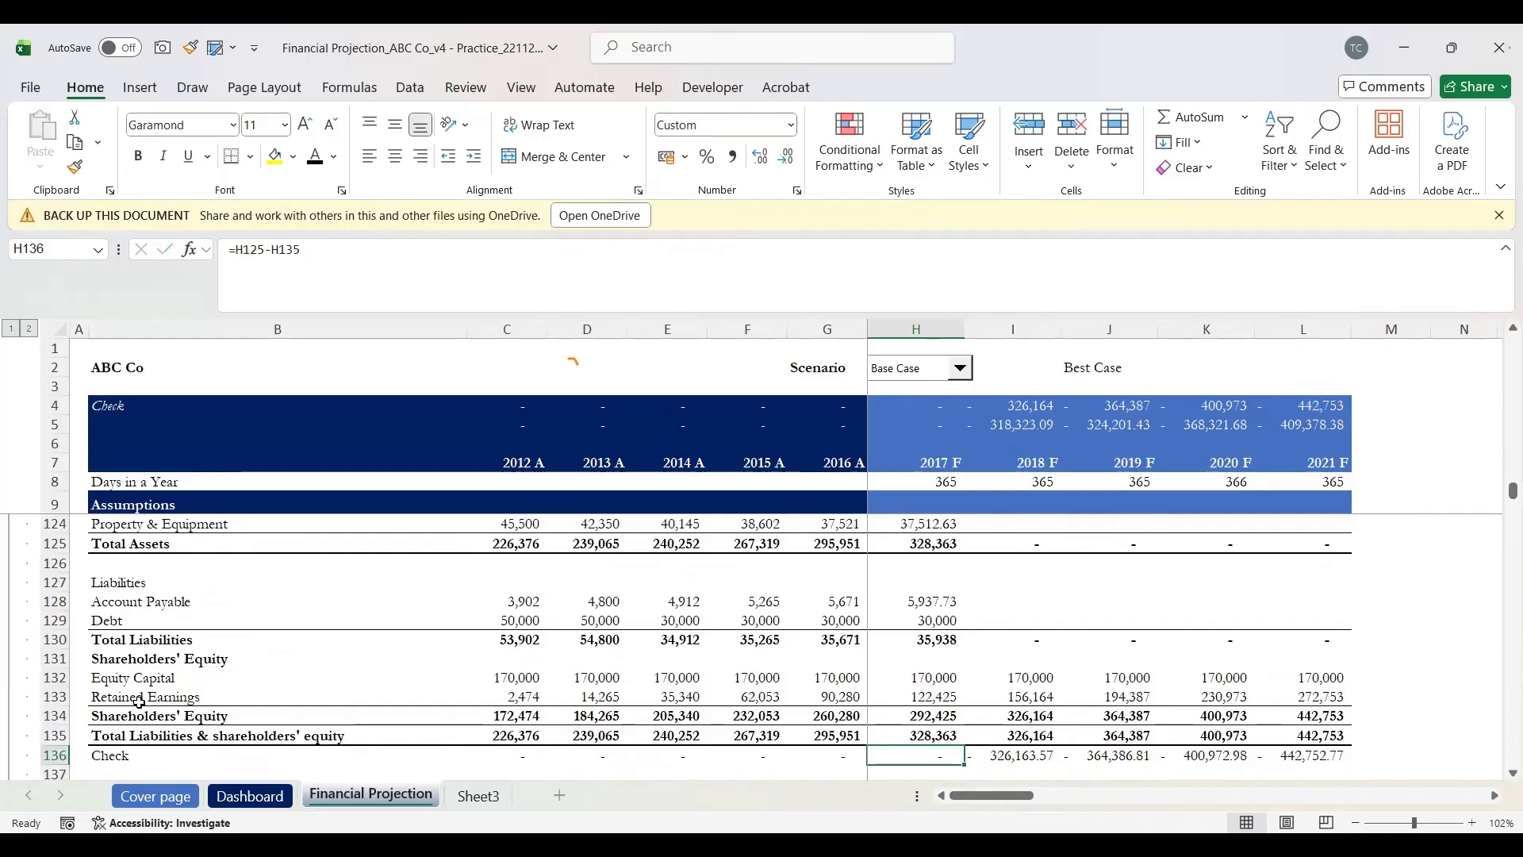
pyautogui.press('Right')
pyautogui.press('Right')
pyautogui.press('Up')
pyautogui.press('Left')
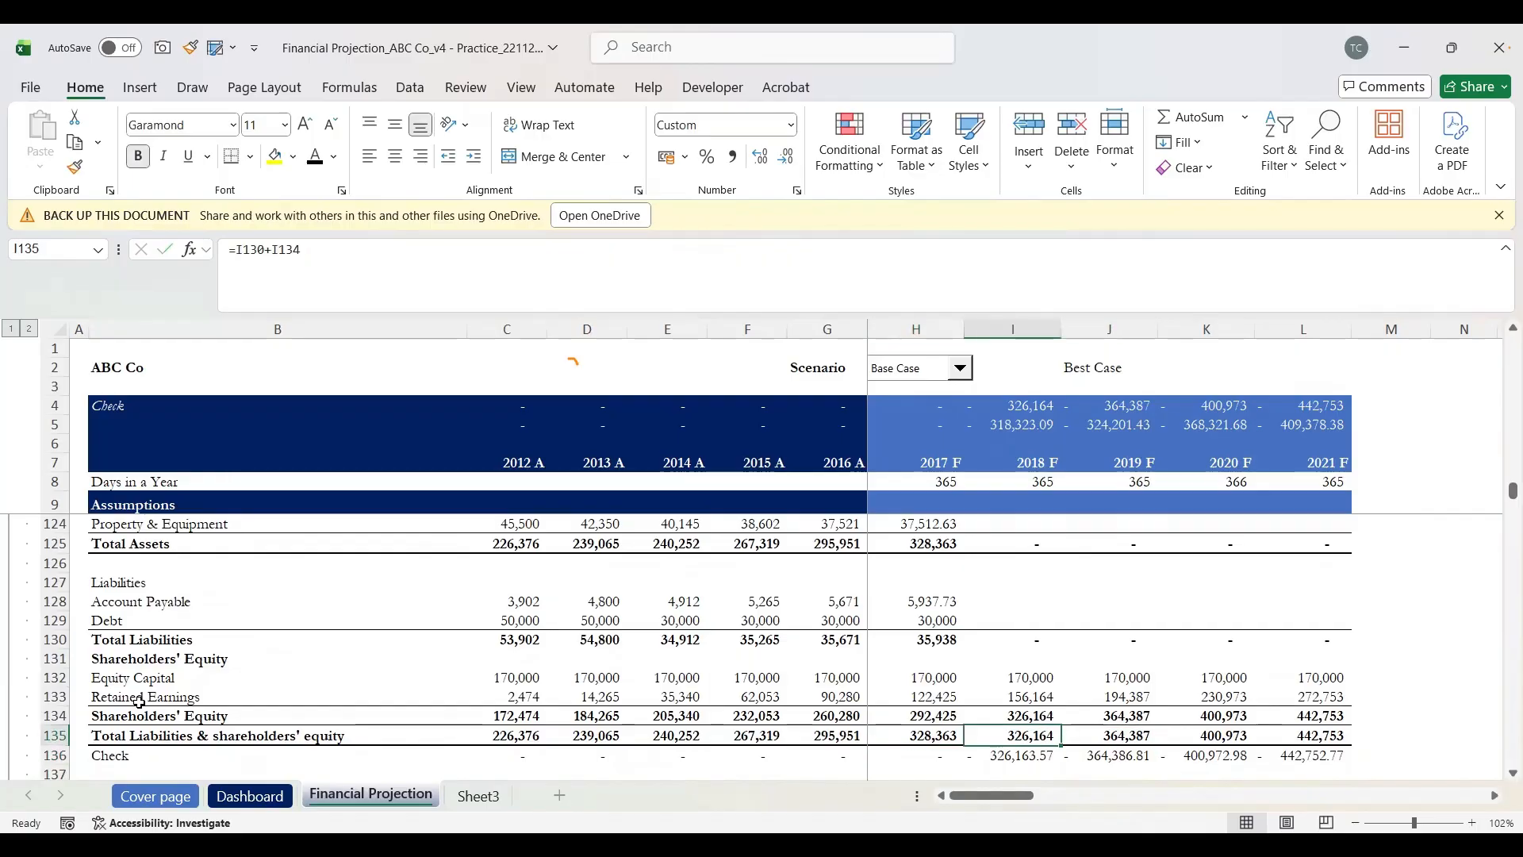
pyautogui.press('Left')
pyautogui.press('Up')
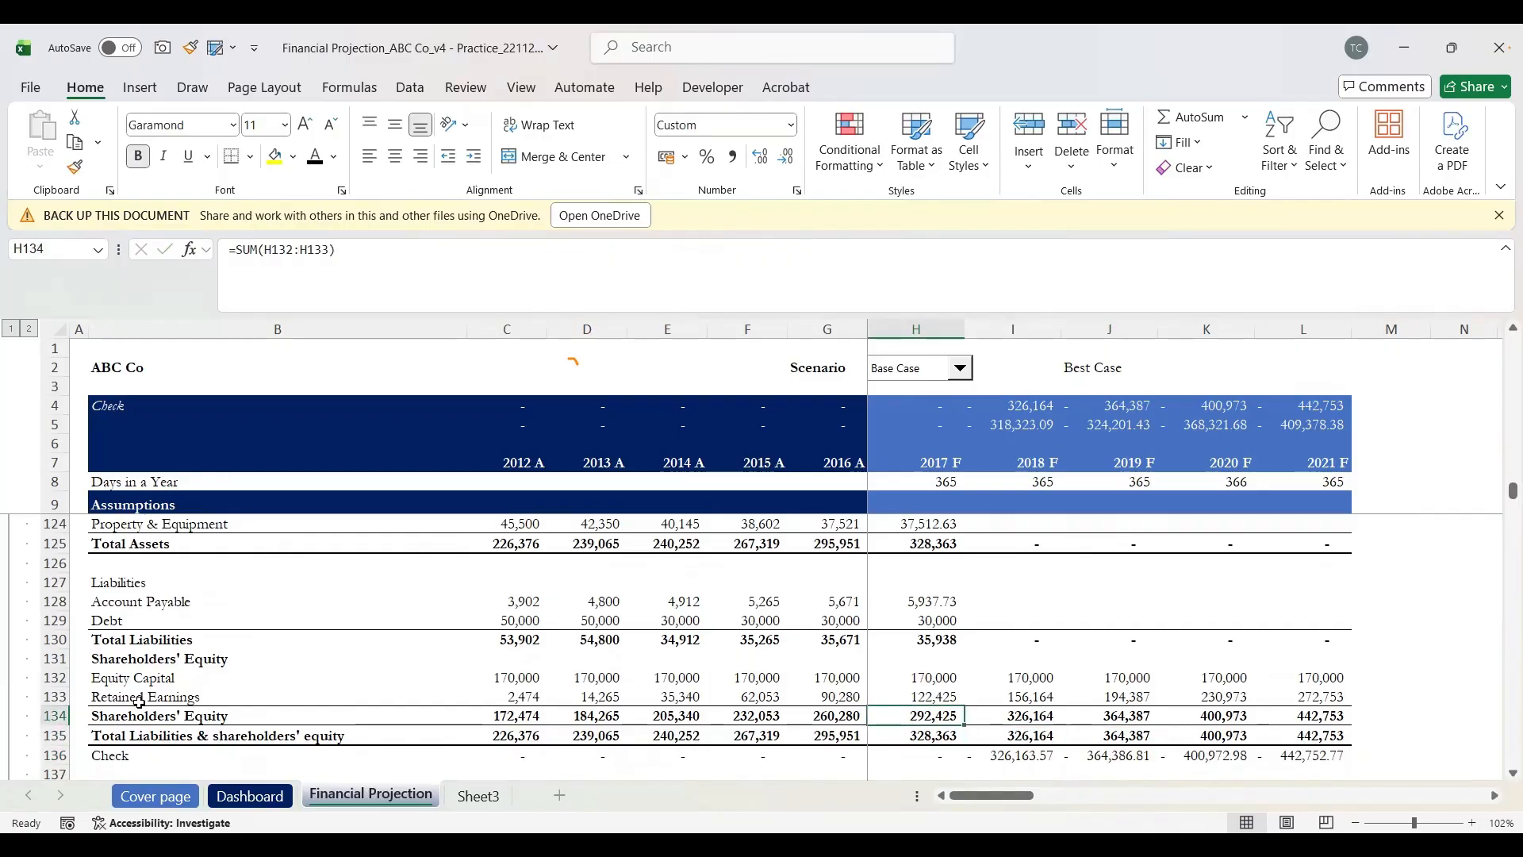
# Step: Fill the 2017 F asset and liability formulas in H121:L130 right through 2021 F
pyautogui.press('Up')
pyautogui.press('Up')
pyautogui.press('Up')
pyautogui.press('Up')
pyautogui.press('Up')
pyautogui.press('Up')
pyautogui.press('Up')
pyautogui.press('Up')
pyautogui.press('Up')
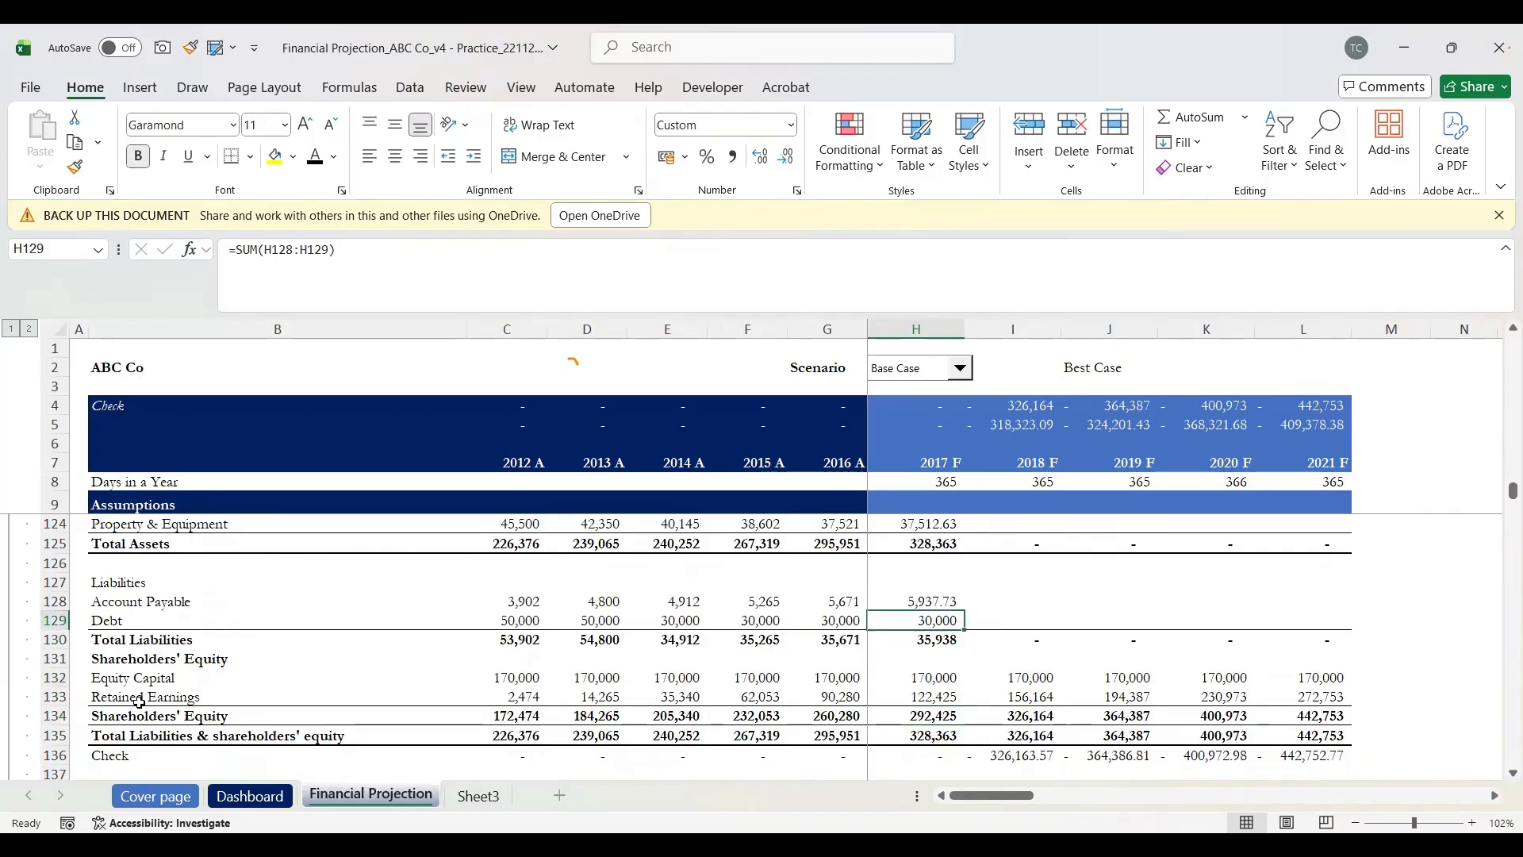
pyautogui.press('Up')
pyautogui.press('Up')
pyautogui.press('Up')
pyautogui.press('Up')
pyautogui.press('Up')
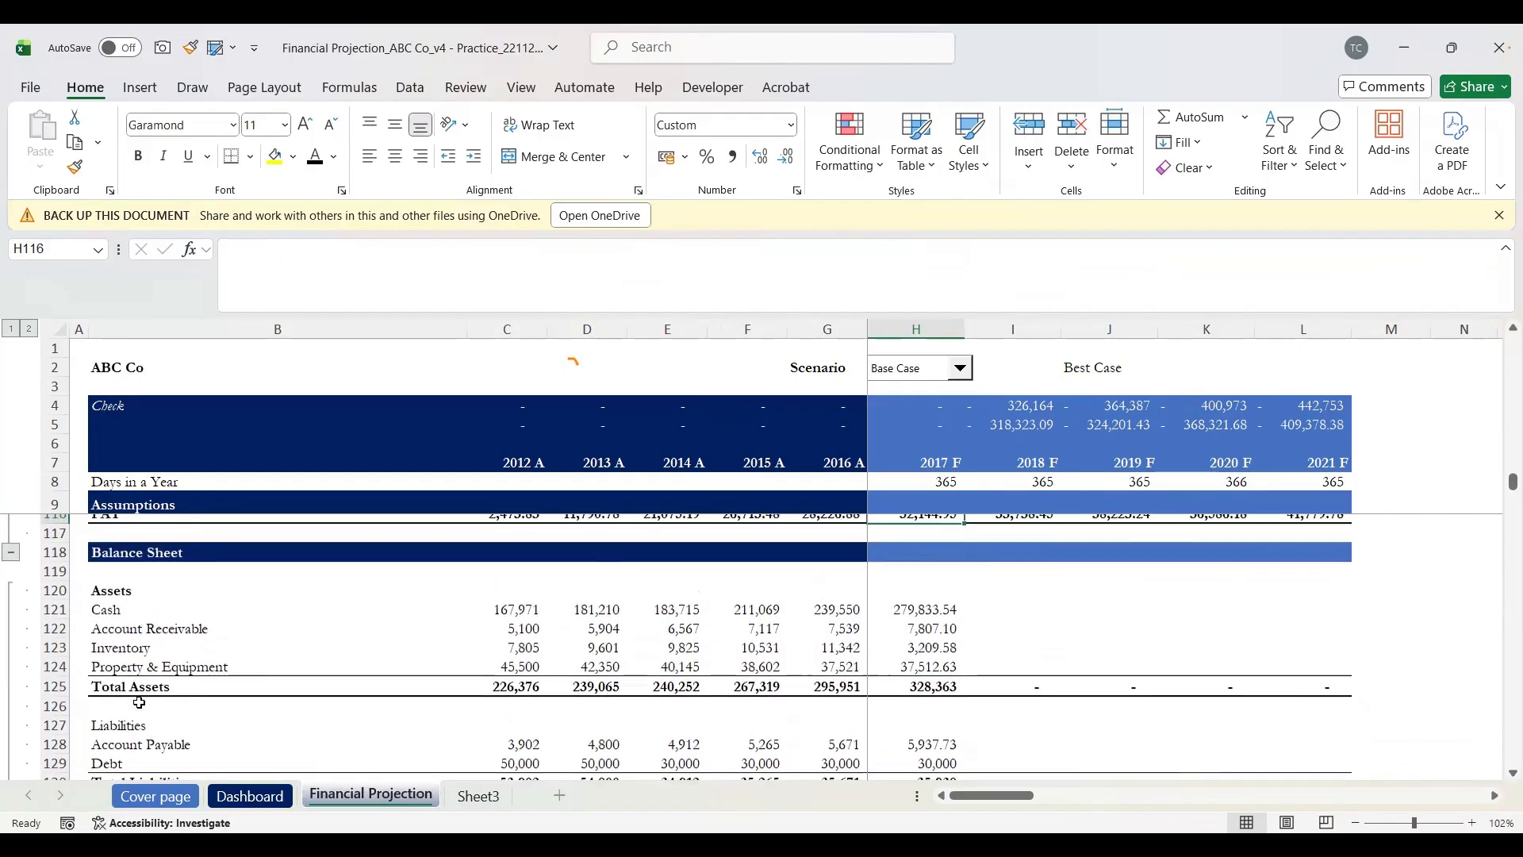
pyautogui.press('Down')
pyautogui.hotkey('shift', 'Down')
pyautogui.hotkey('shift', 'Down')
pyautogui.hotkey('shift', 'Down')
pyautogui.hotkey('shift', 'Down')
pyautogui.hotkey('shift', 'Down')
pyautogui.hotkey('shift', 'Down')
pyautogui.hotkey('shift', 'Down')
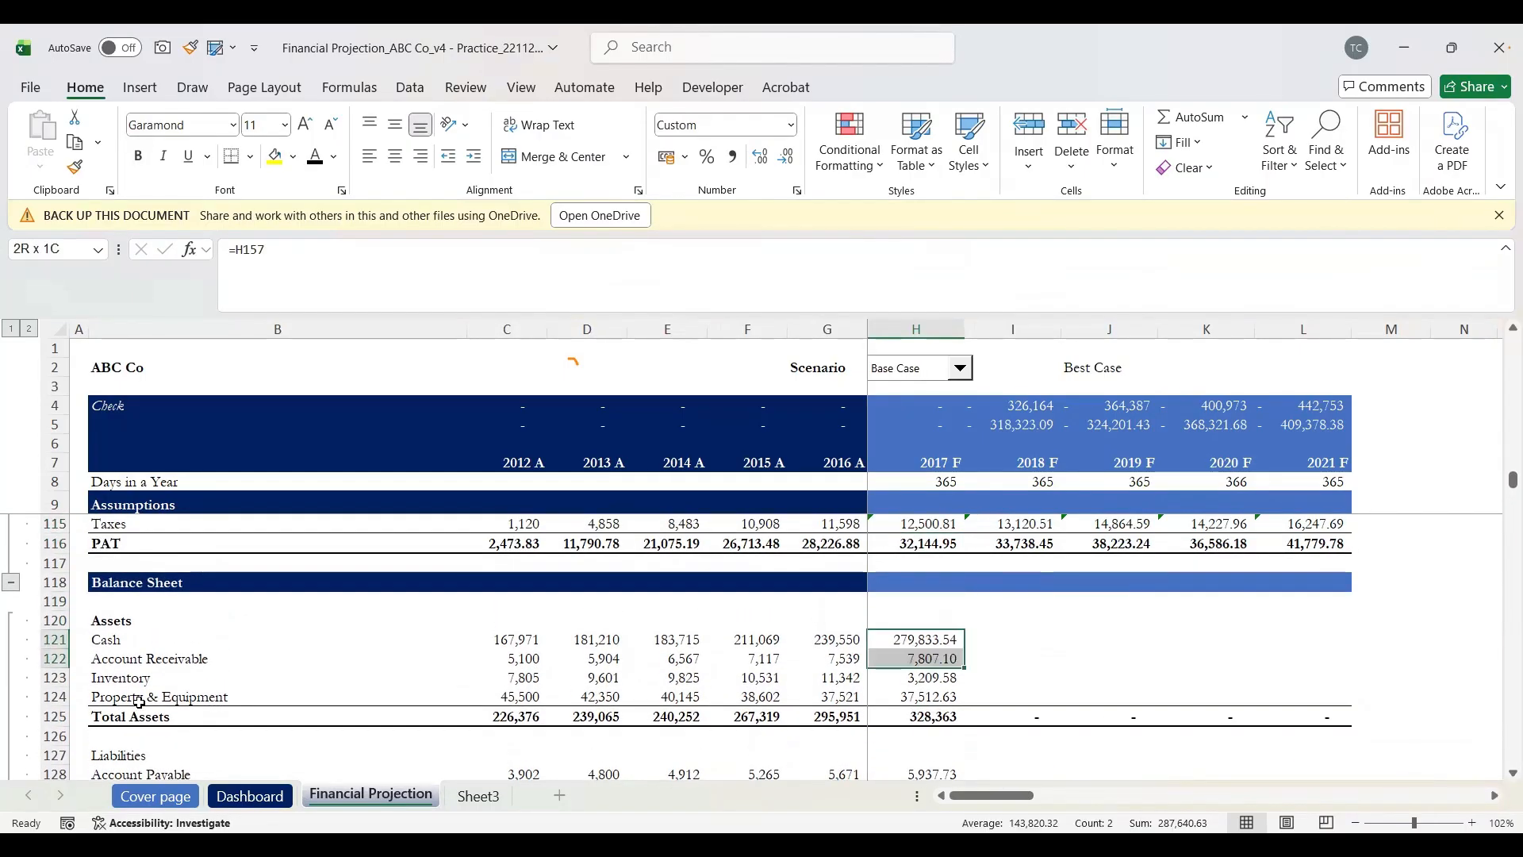
pyautogui.hotkey('shift', 'Down')
pyautogui.hotkey('shift', 'Down')
pyautogui.hotkey('shift', 'Down')
pyautogui.hotkey('shift', 'Down')
pyautogui.hotkey('shift', 'Down')
pyautogui.hotkey('shift', 'Down')
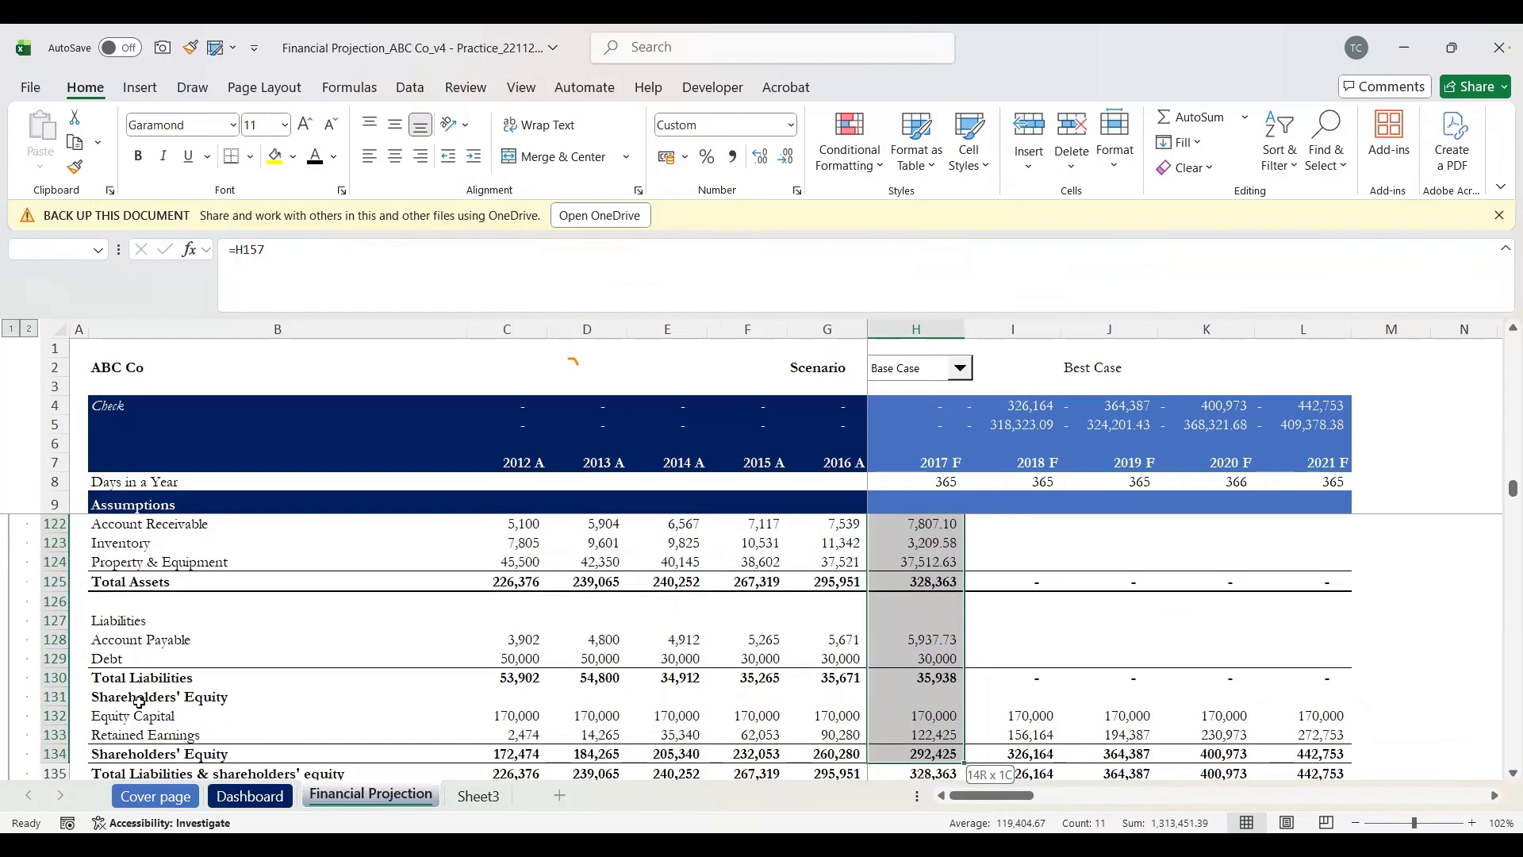
pyautogui.hotkey('shift', 'Right')
pyautogui.hotkey('shift', 'Right')
pyautogui.hotkey('shift', 'Right')
pyautogui.hotkey('shift', 'Right')
pyautogui.hotkey('shift', 'Up')
pyautogui.hotkey('shift', 'Up')
pyautogui.hotkey('shift', 'Up')
pyautogui.hotkey('shift', 'Up')
pyautogui.hotkey('ctrl', 'r')
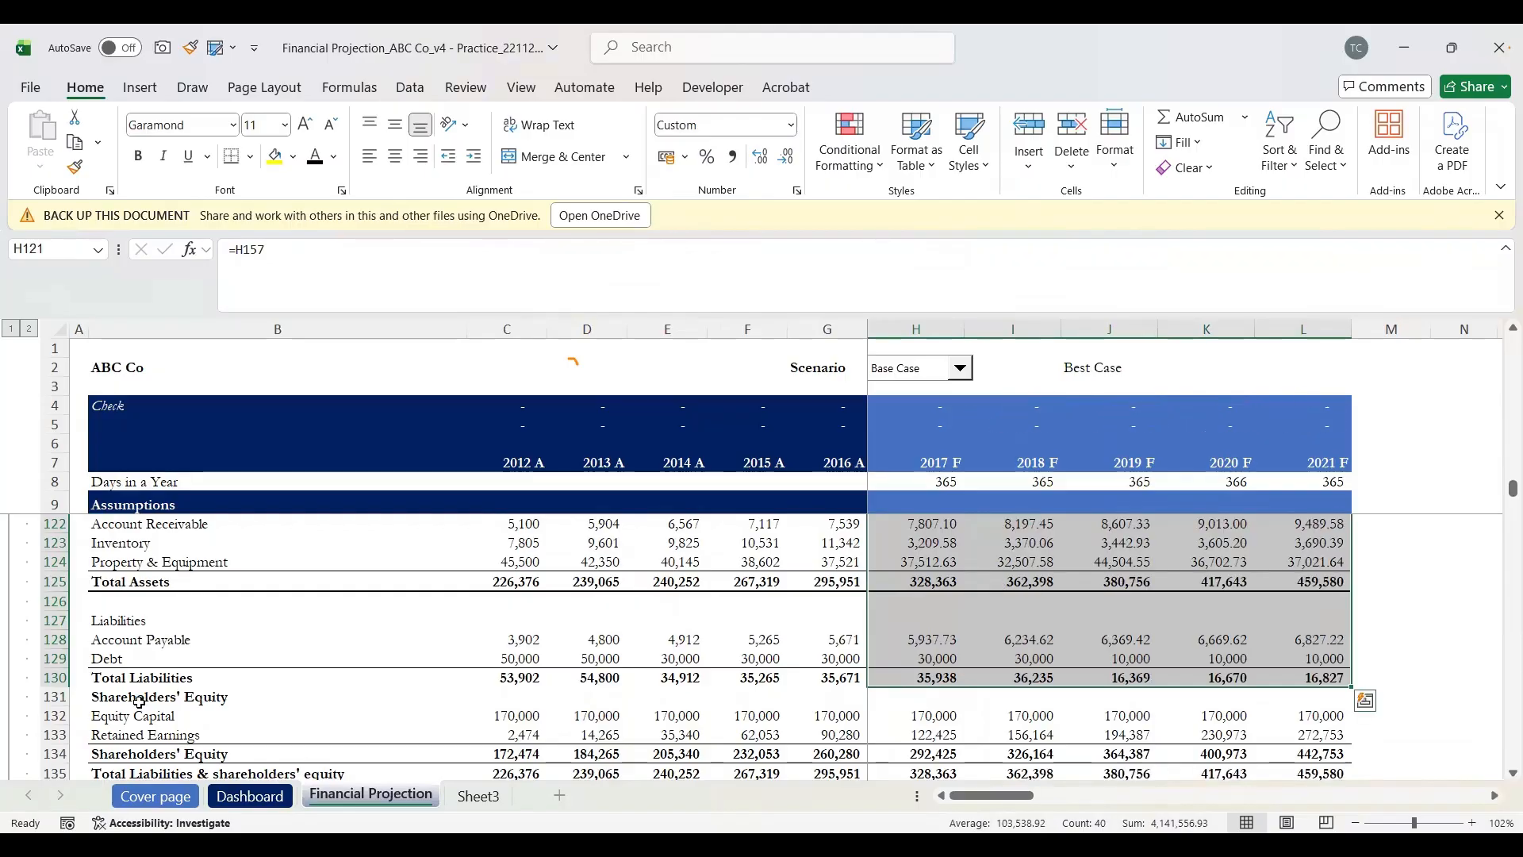
pyautogui.click(1153, 697)
pyautogui.scroll(3, 1153, 697)
pyautogui.scroll(-3, 1153, 698)
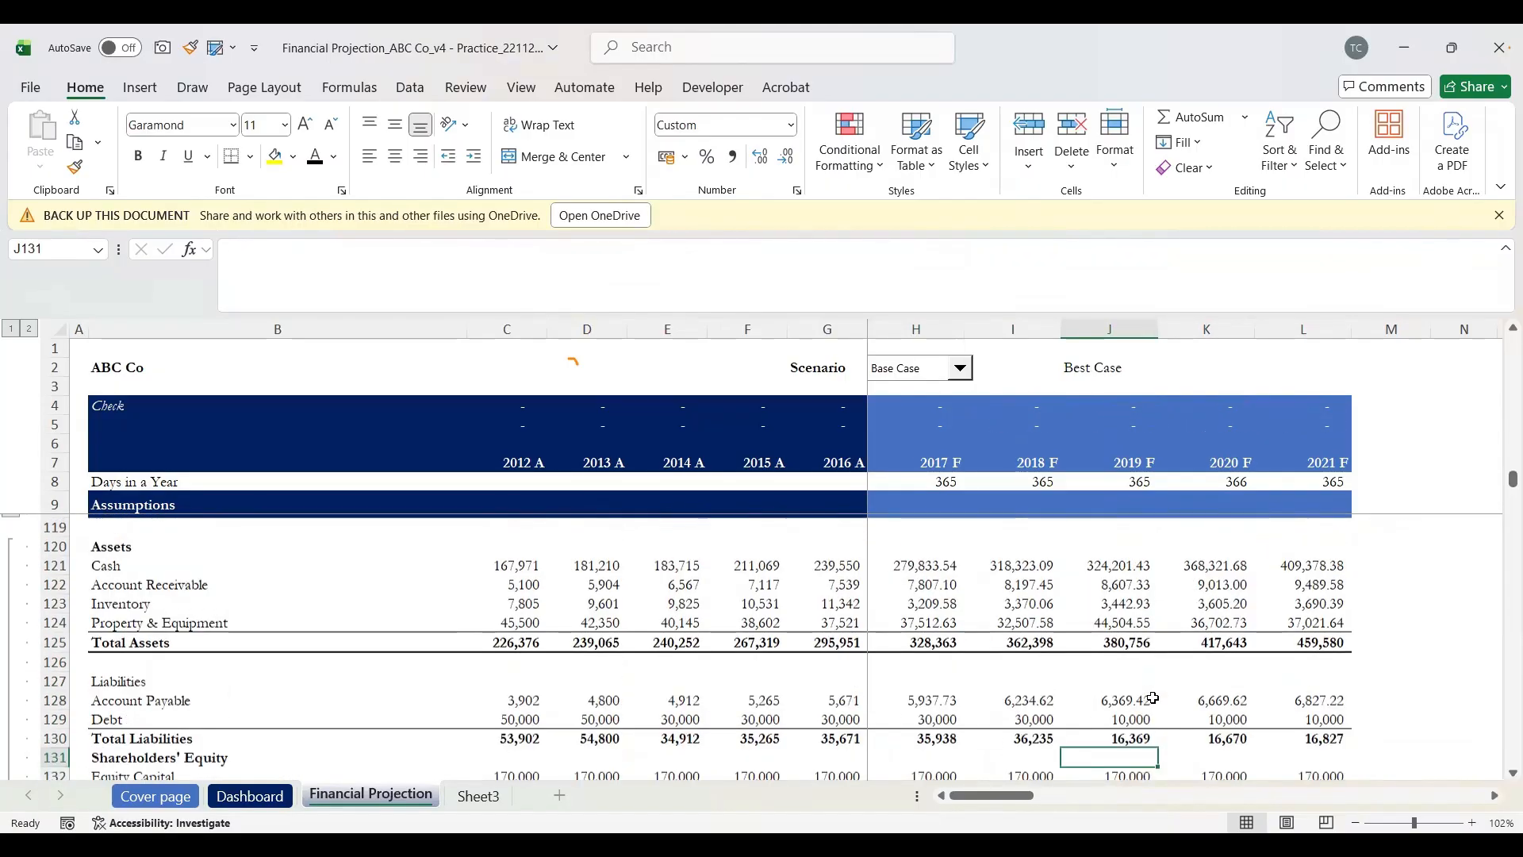
pyautogui.scroll(-4, 1153, 698)
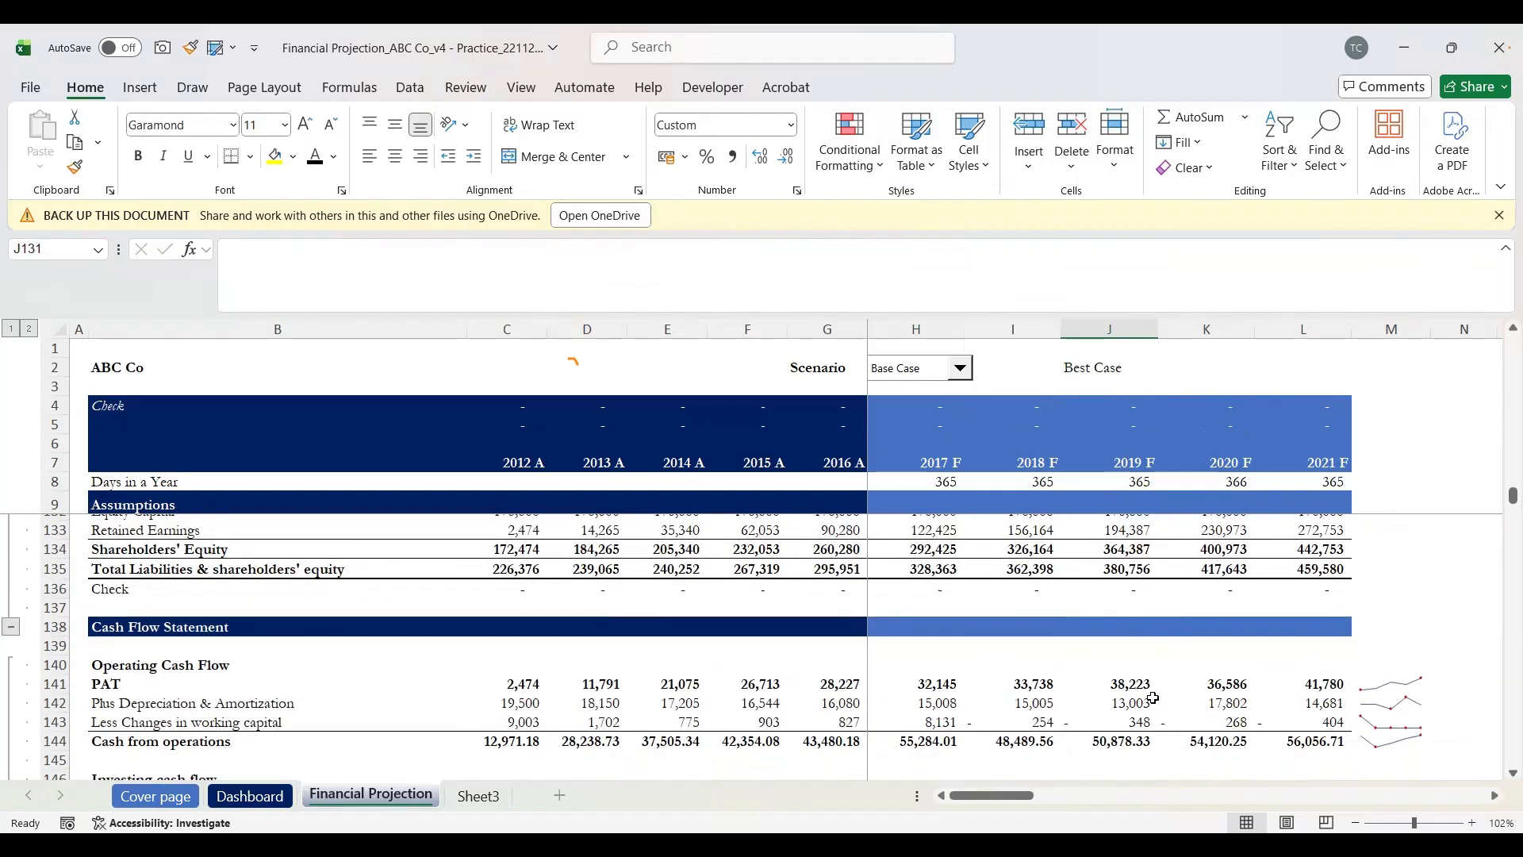
pyautogui.scroll(-6, 1153, 698)
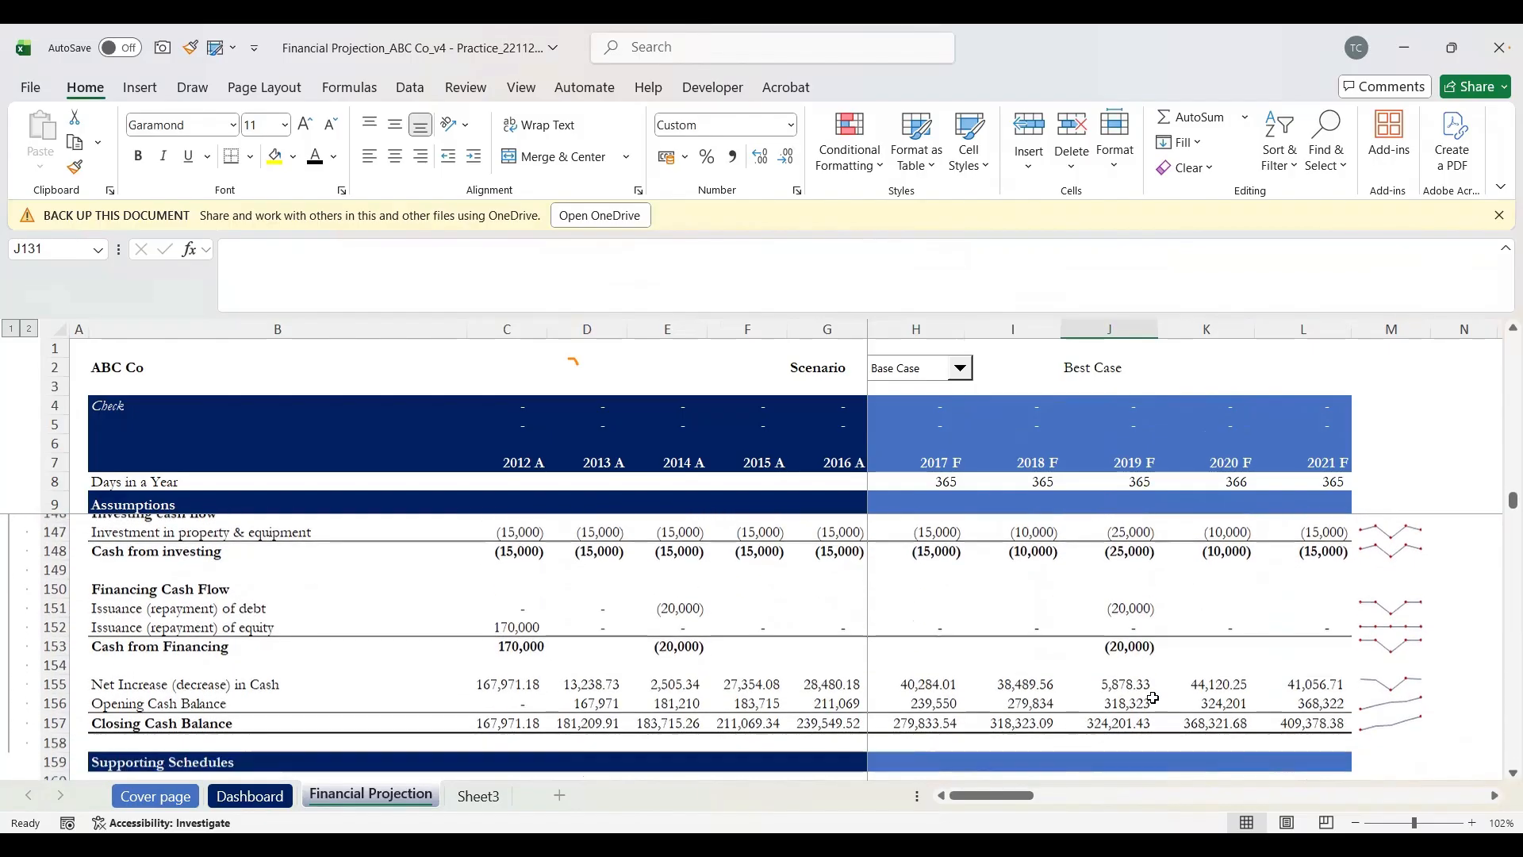
pyautogui.scroll(-1, 1153, 698)
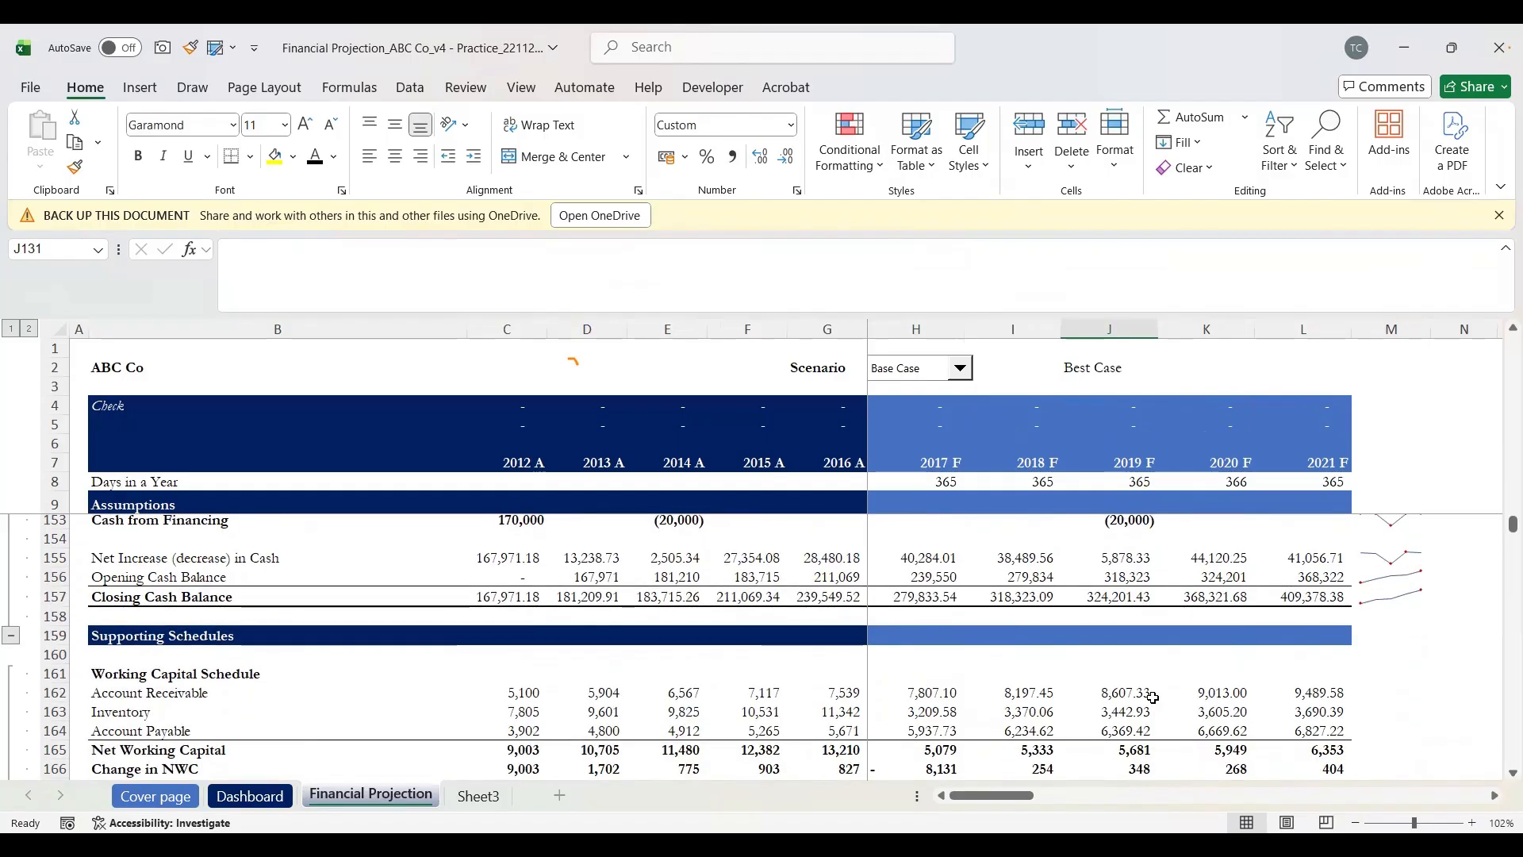
pyautogui.scroll(2, 1152, 697)
pyautogui.scroll(1, 1153, 697)
pyautogui.scroll(-2, 1153, 697)
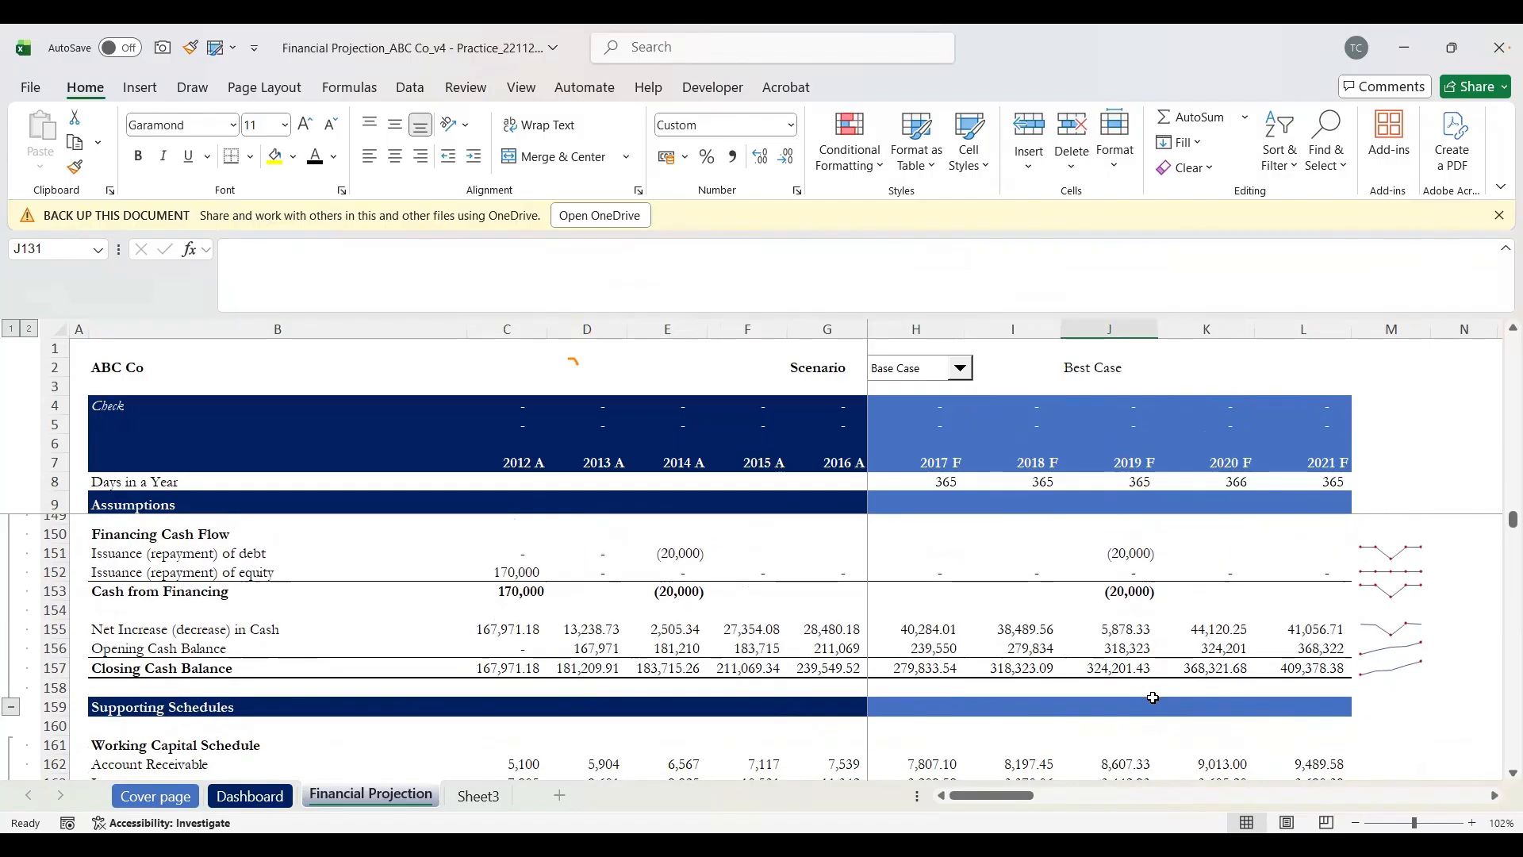
pyautogui.scroll(2, 1153, 697)
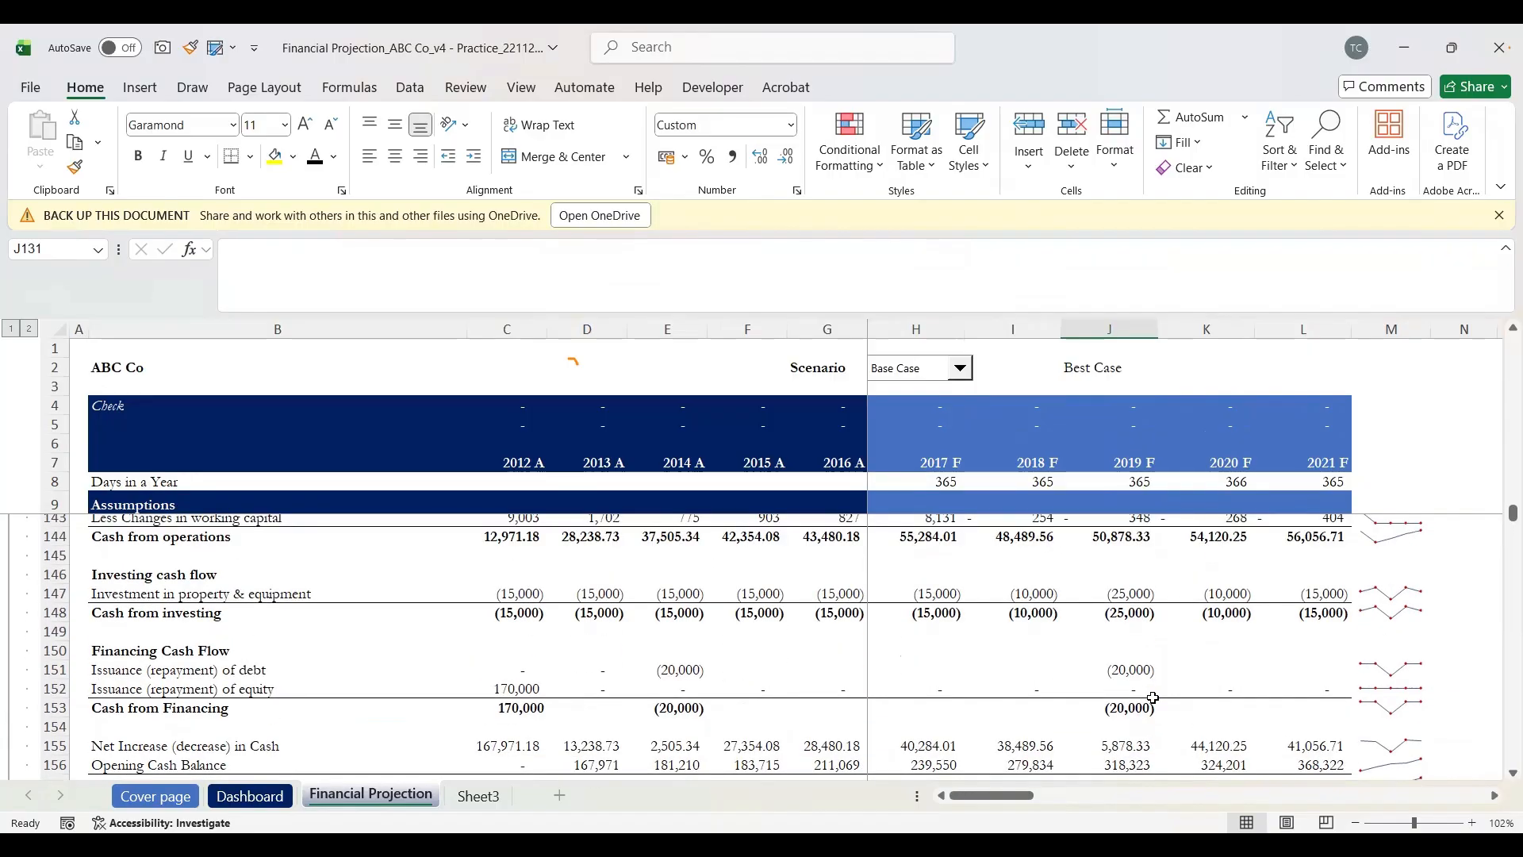
pyautogui.scroll(-1, 1152, 697)
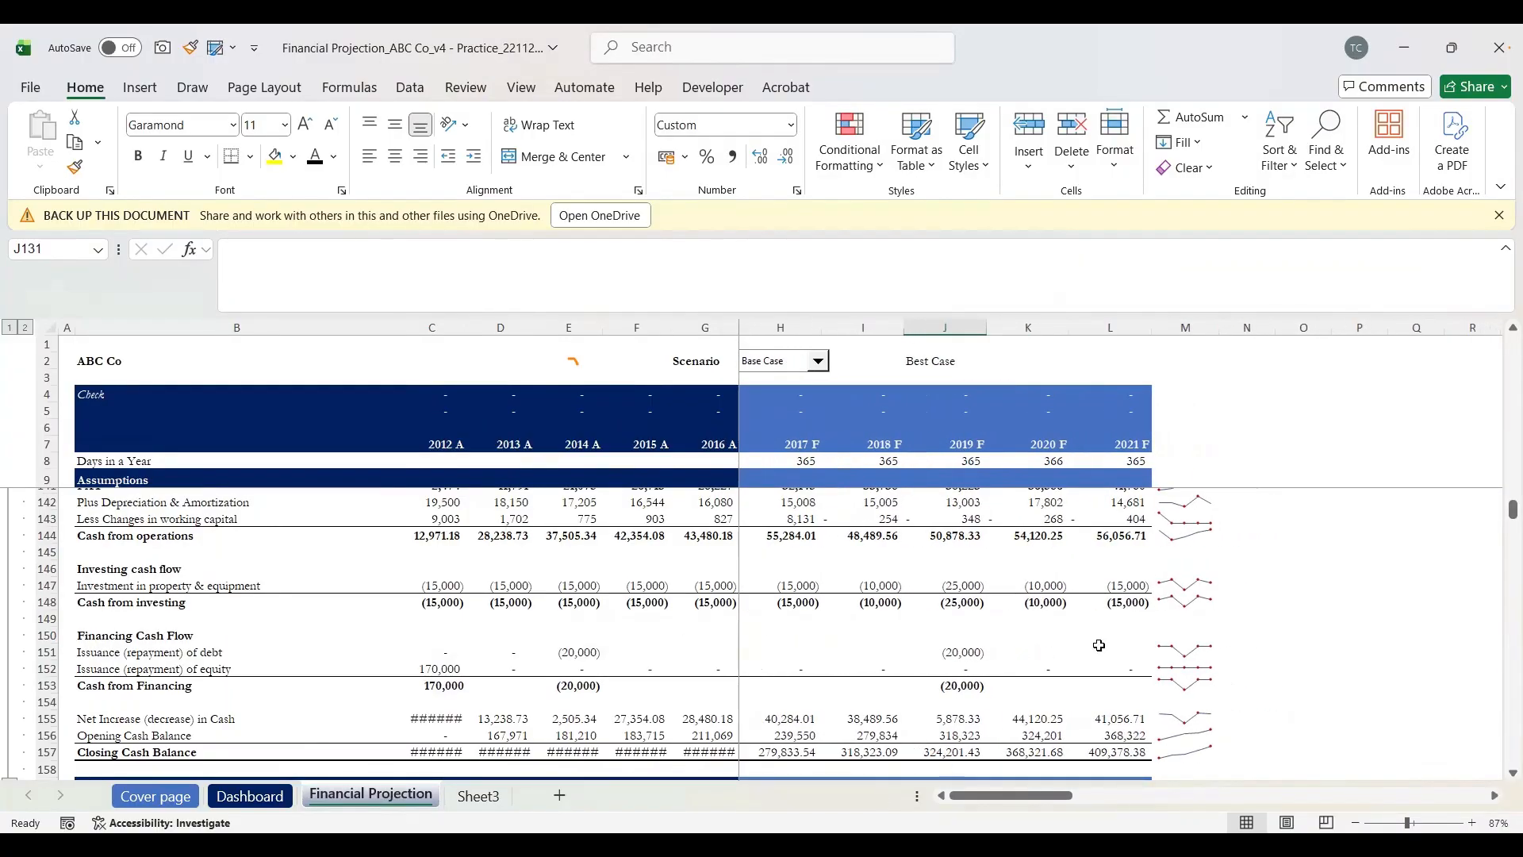
pyautogui.click(1001, 616)
pyautogui.keyDown('ctrl'); pyautogui.scroll(3, 1000, 615); pyautogui.keyUp('ctrl')
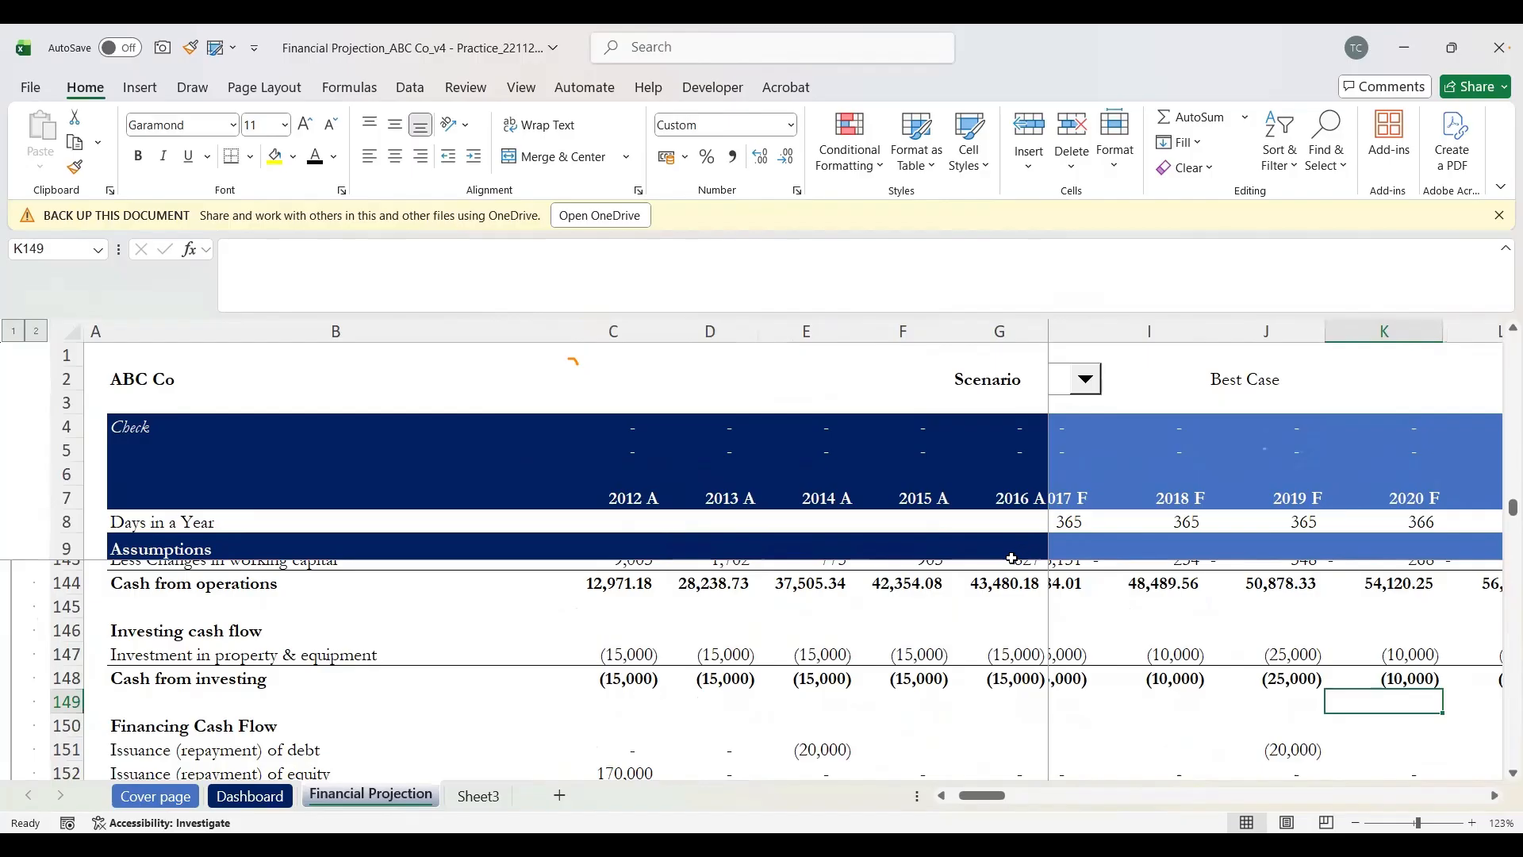
pyautogui.keyDown('ctrl'); pyautogui.scroll(-1, 1013, 559); pyautogui.keyUp('ctrl')
pyautogui.scroll(1, 1106, 565)
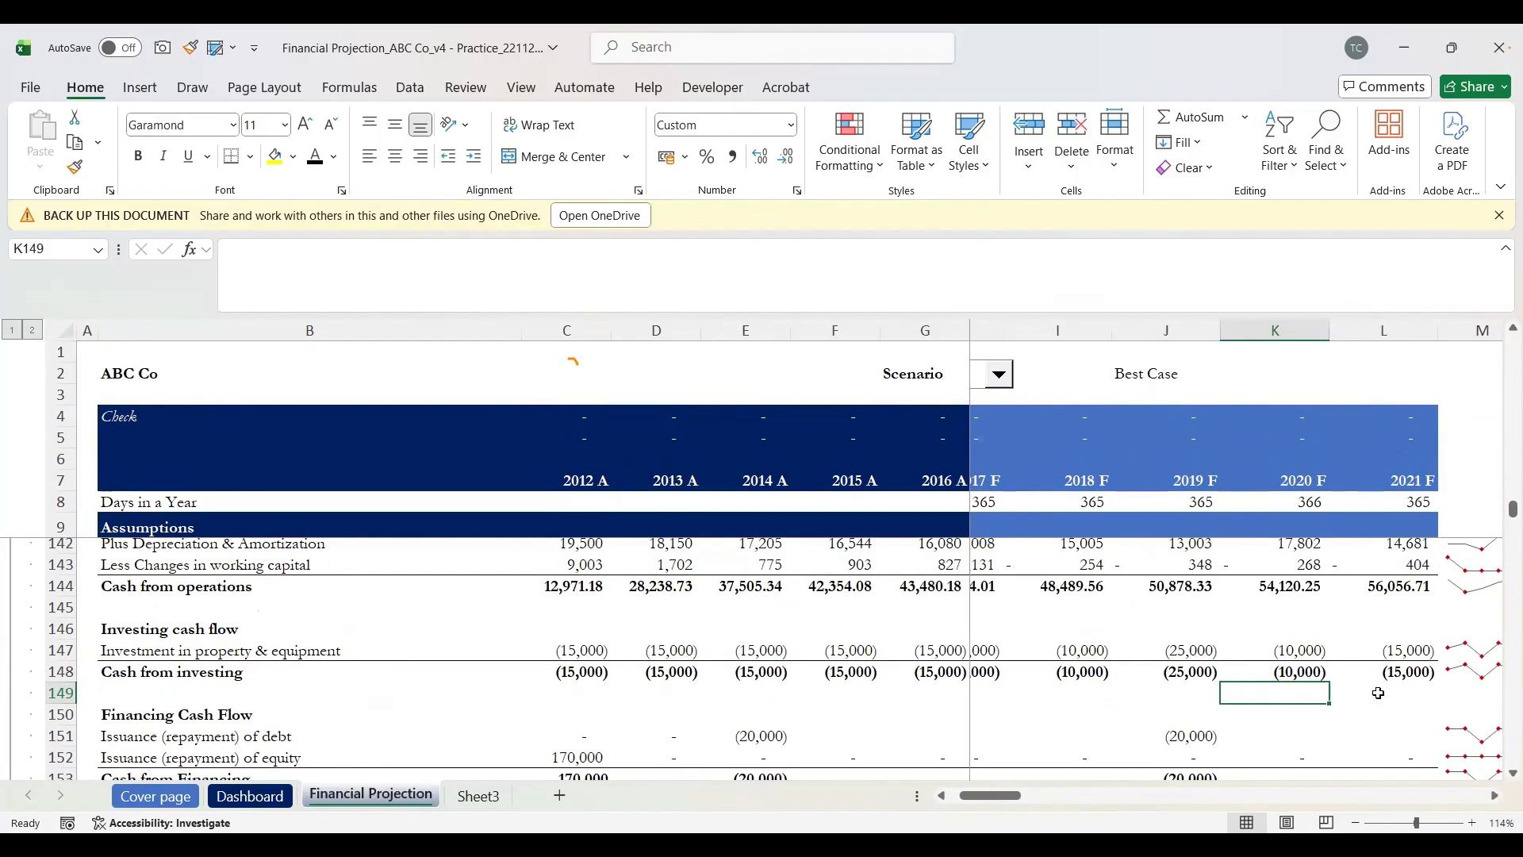
pyautogui.hotkey('alt', 'Tab')
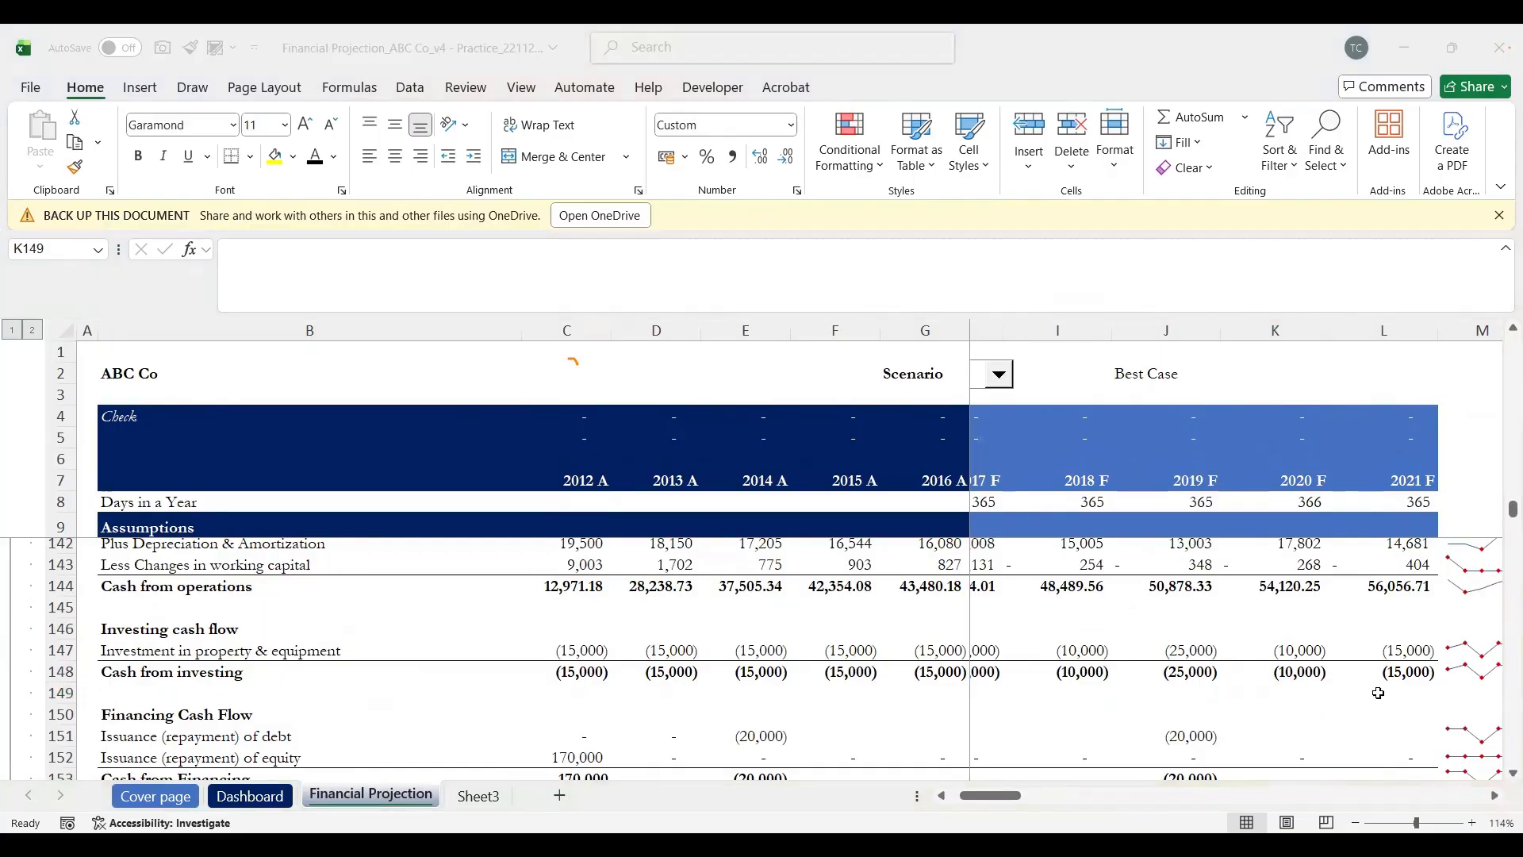
pyautogui.scroll(1, 920, 600)
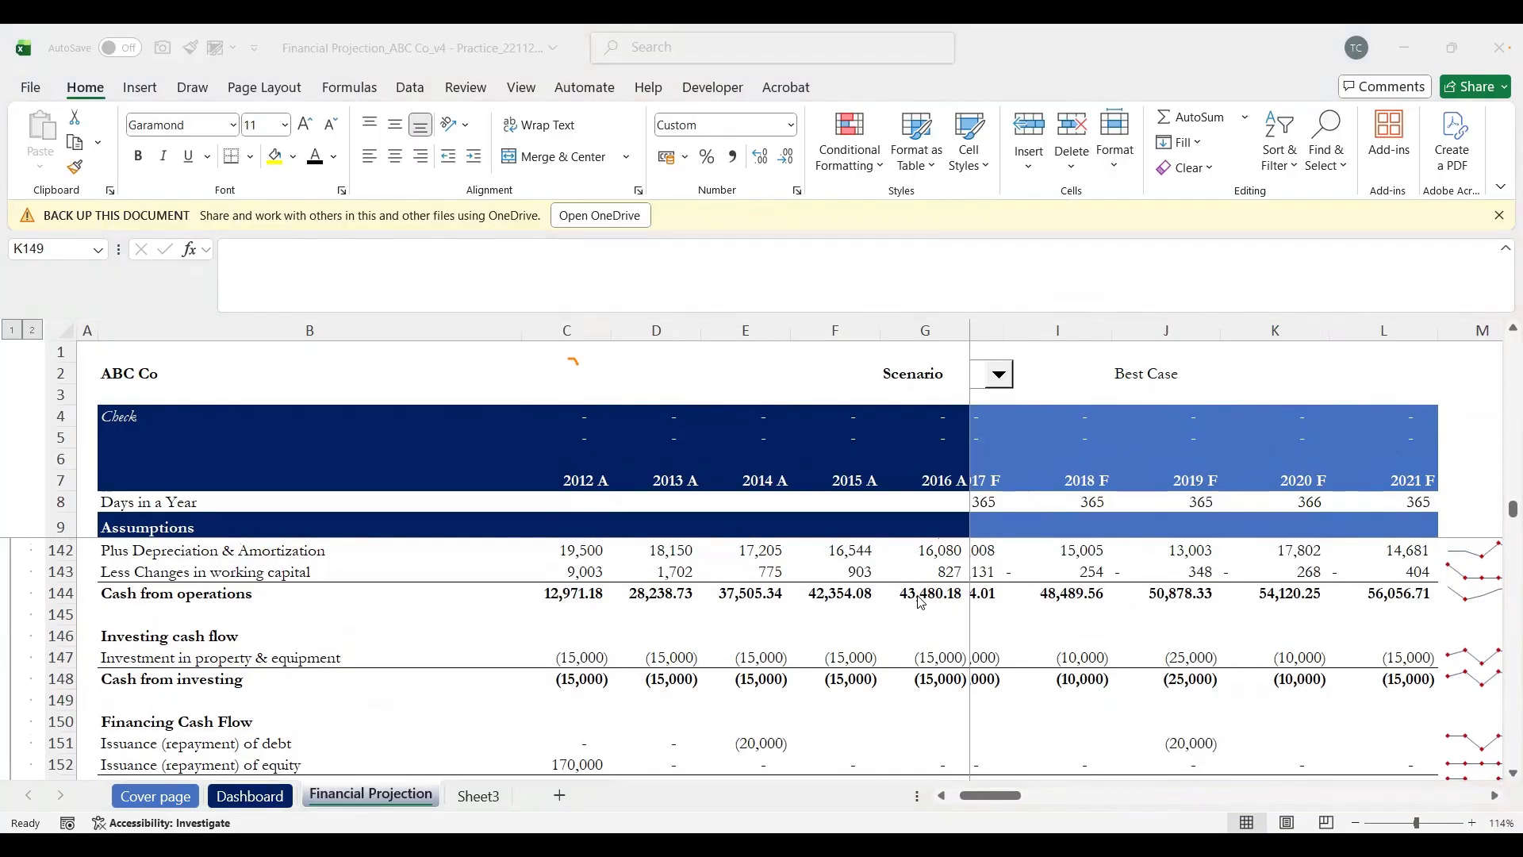
pyautogui.keyDown('ctrl'); pyautogui.scroll(-2, 920, 601); pyautogui.keyUp('ctrl')
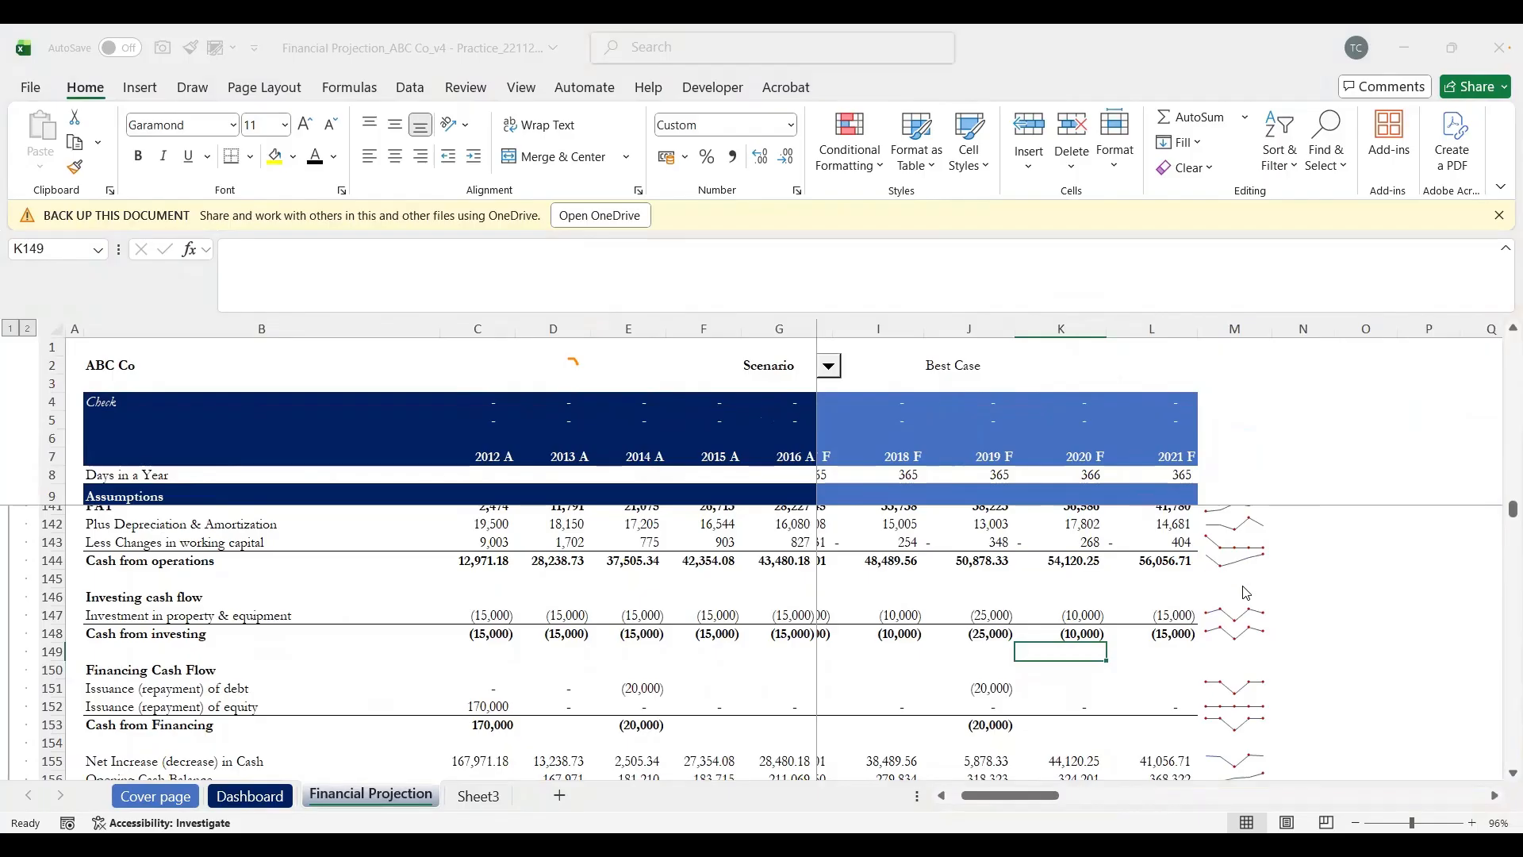
pyautogui.scroll(3, 1245, 593)
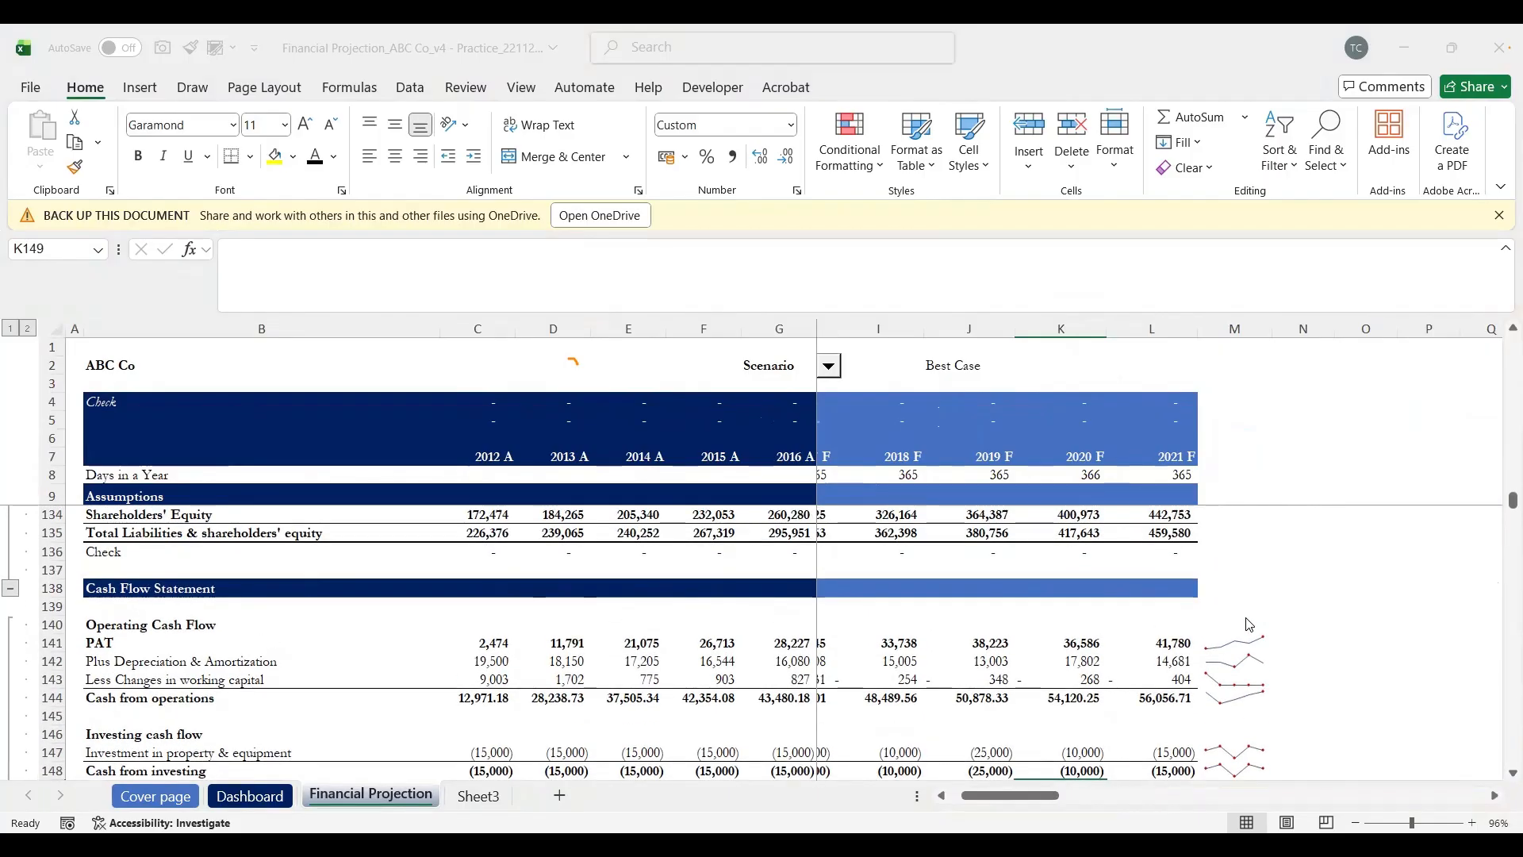
pyautogui.hscroll(-2, 1245, 624)
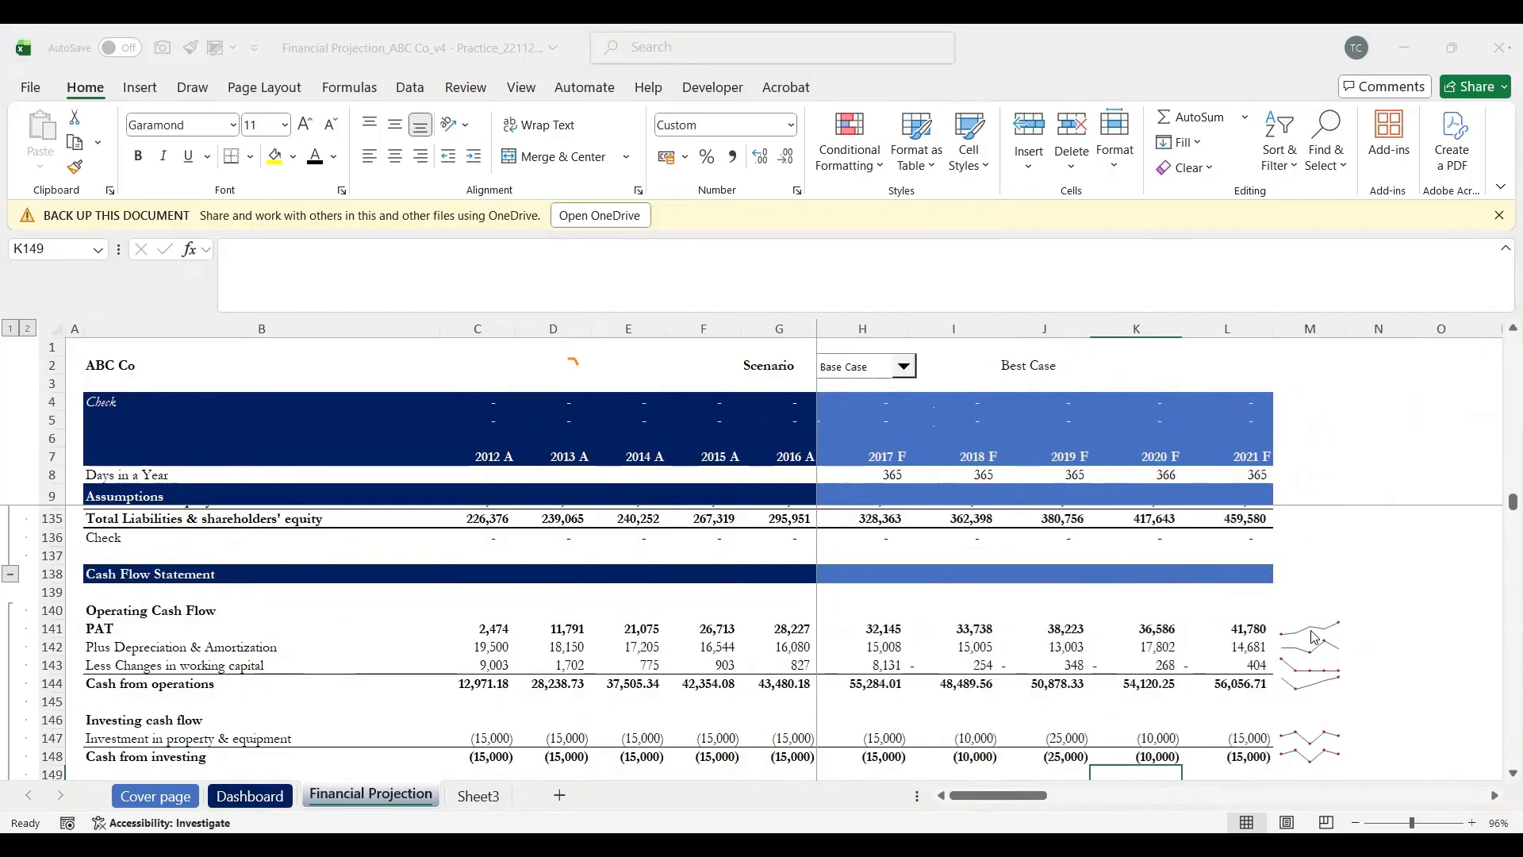
# Step: Paste blank cell N141 over M141:M164 to wipe out the existing sparklines
pyautogui.click(1385, 615)
pyautogui.press('Down')
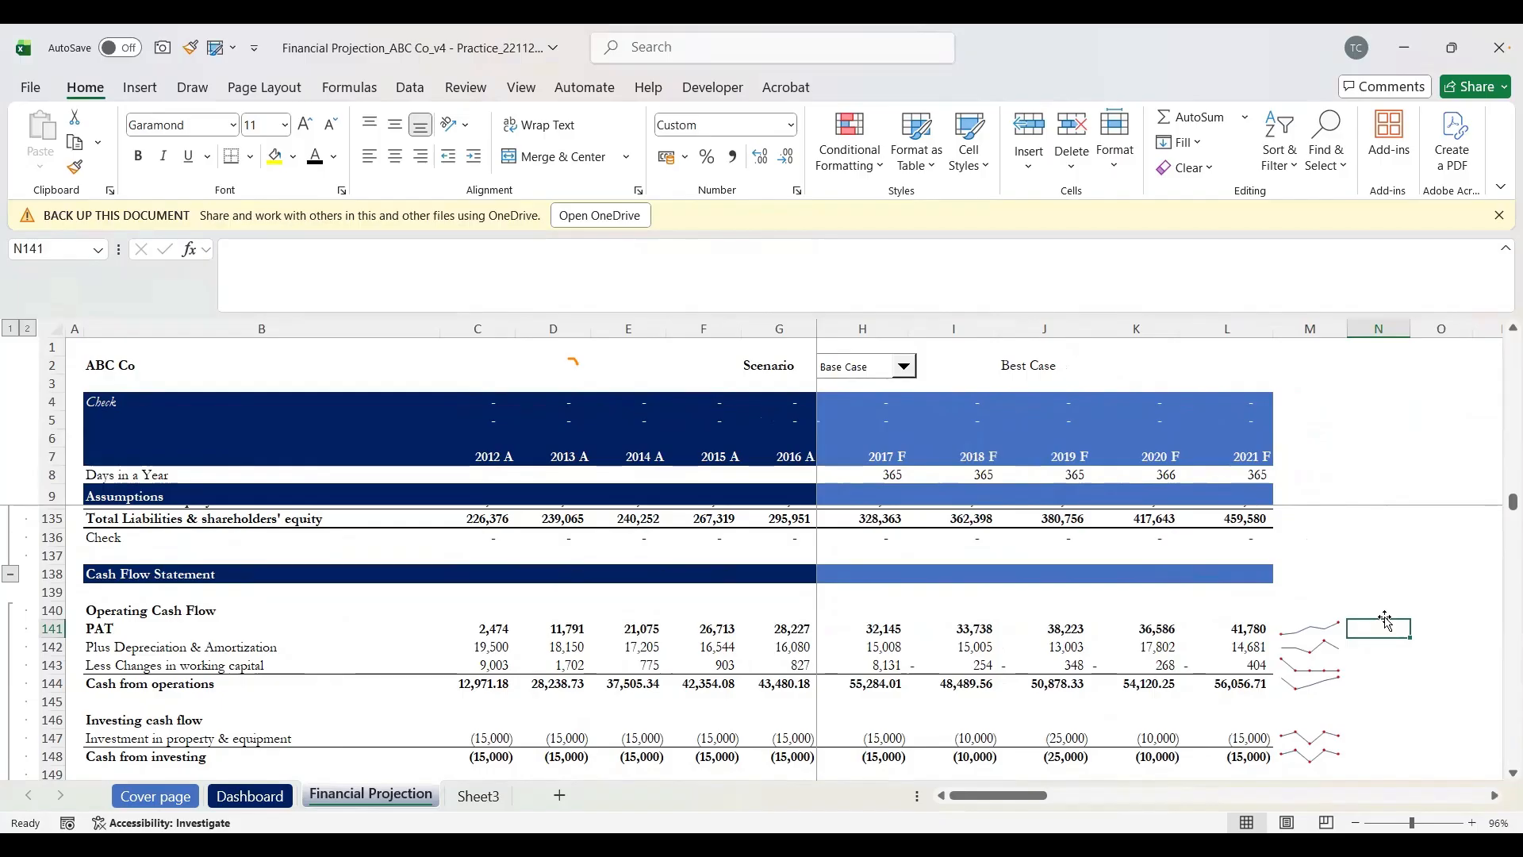
pyautogui.press('Left')
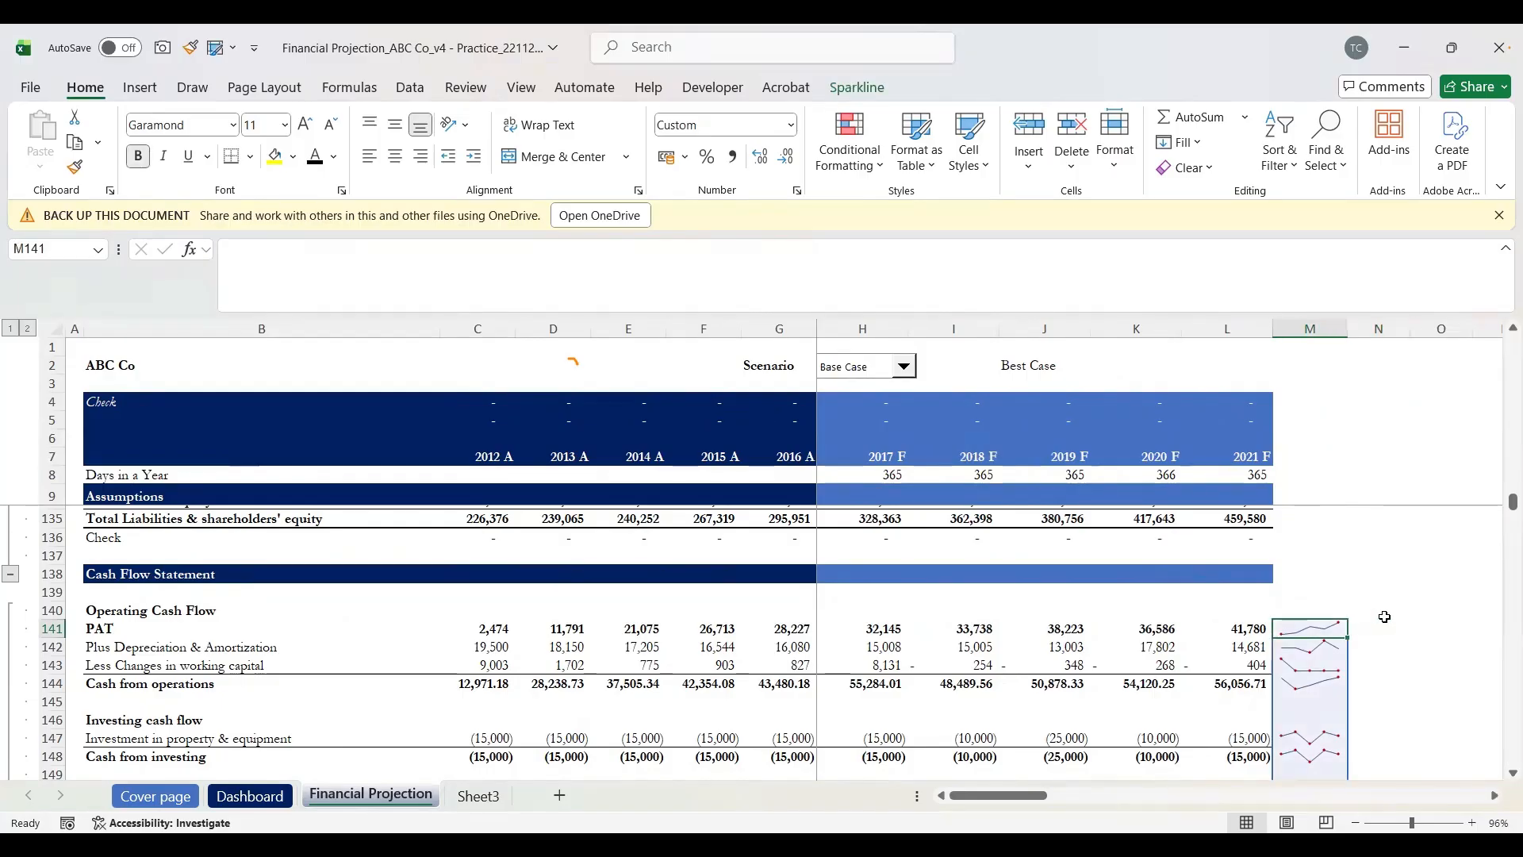
pyautogui.press('Right')
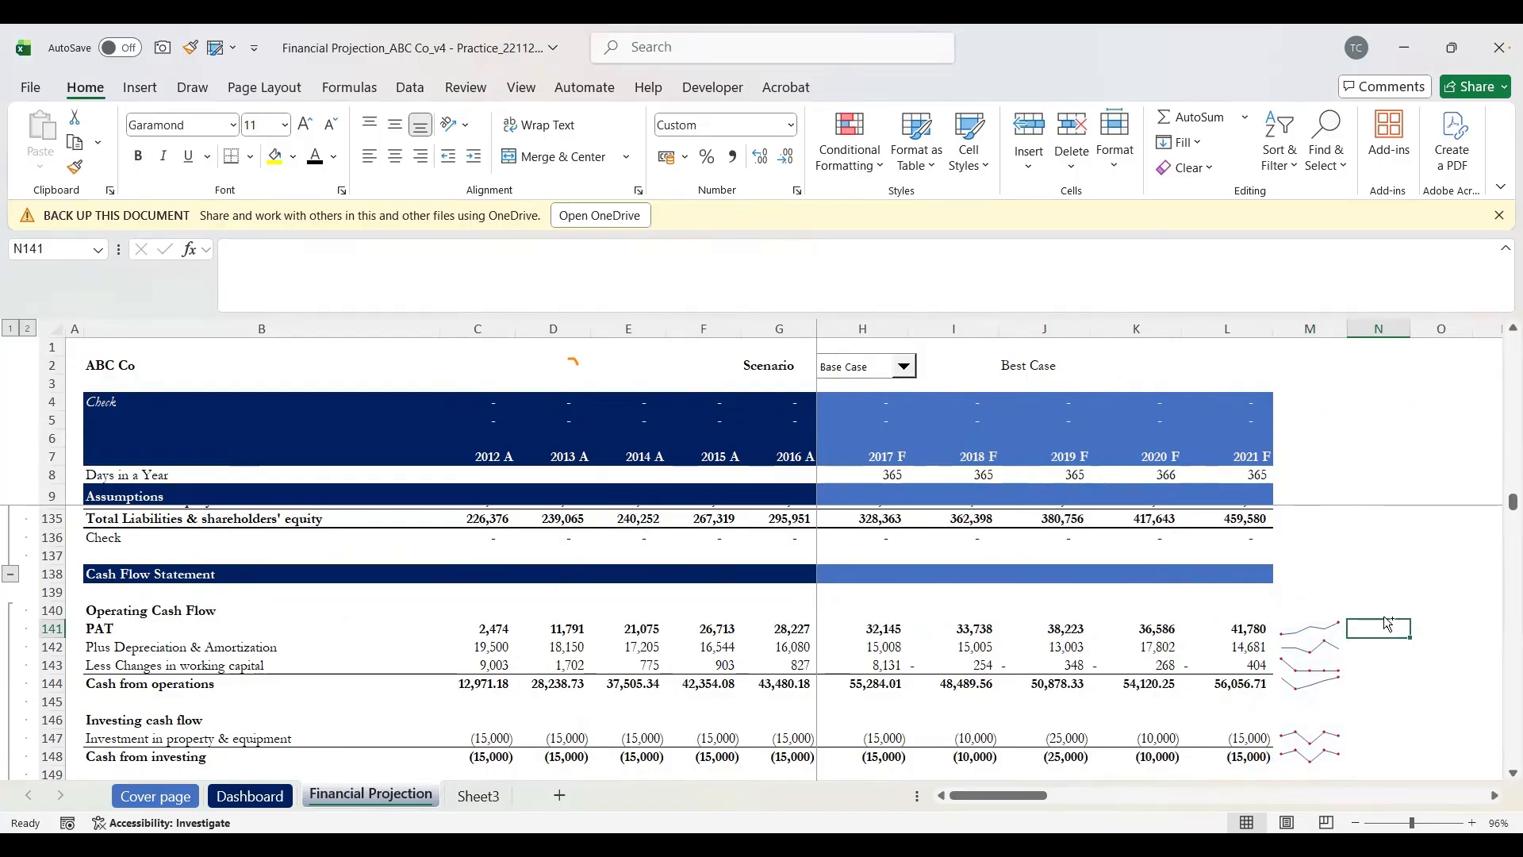
pyautogui.hotkey('ctrl', 'c')
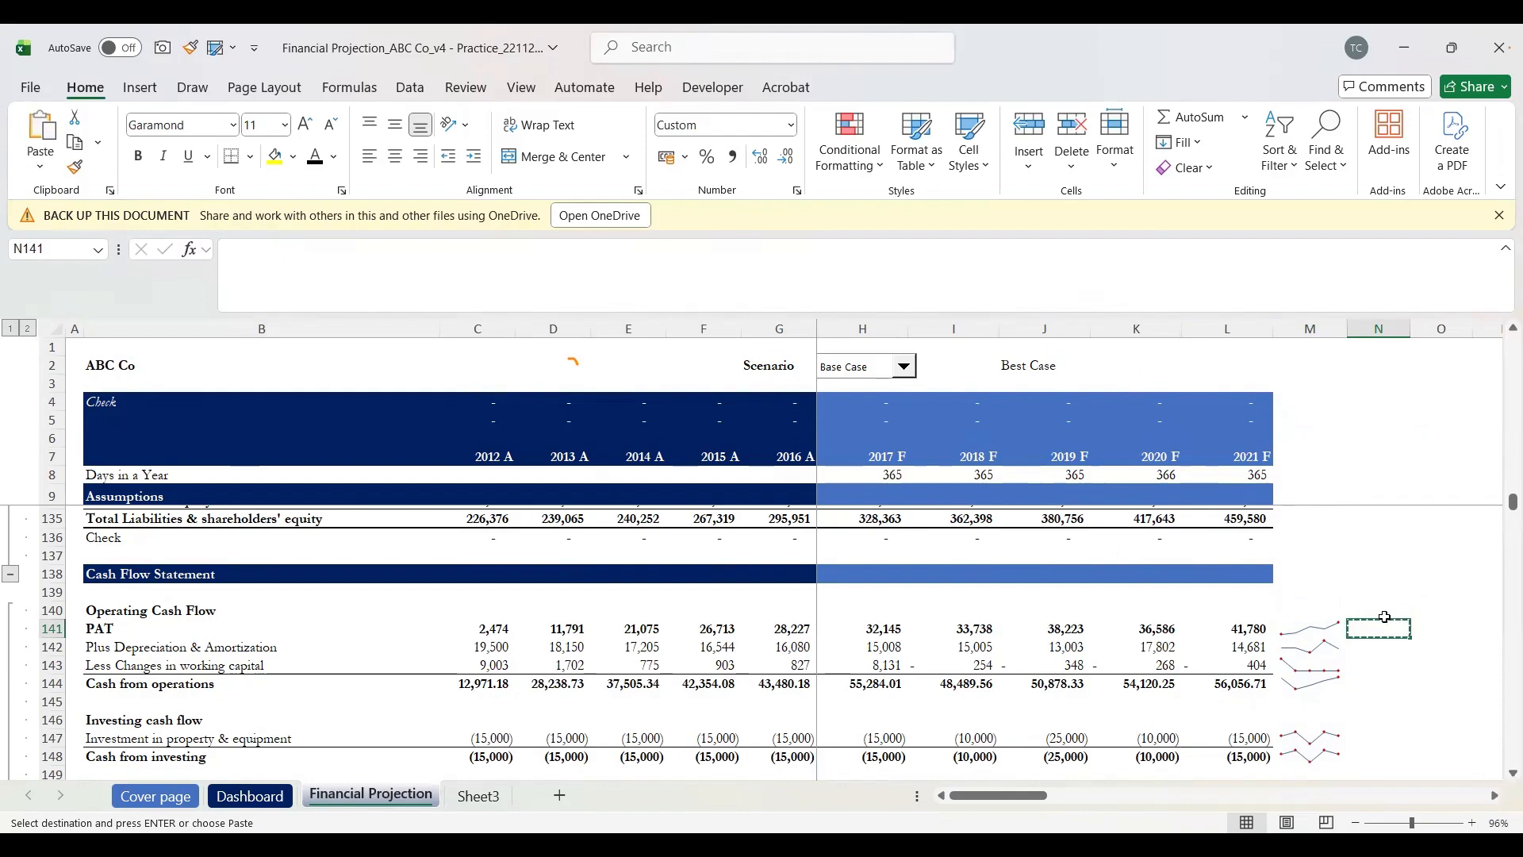
pyautogui.press('Left')
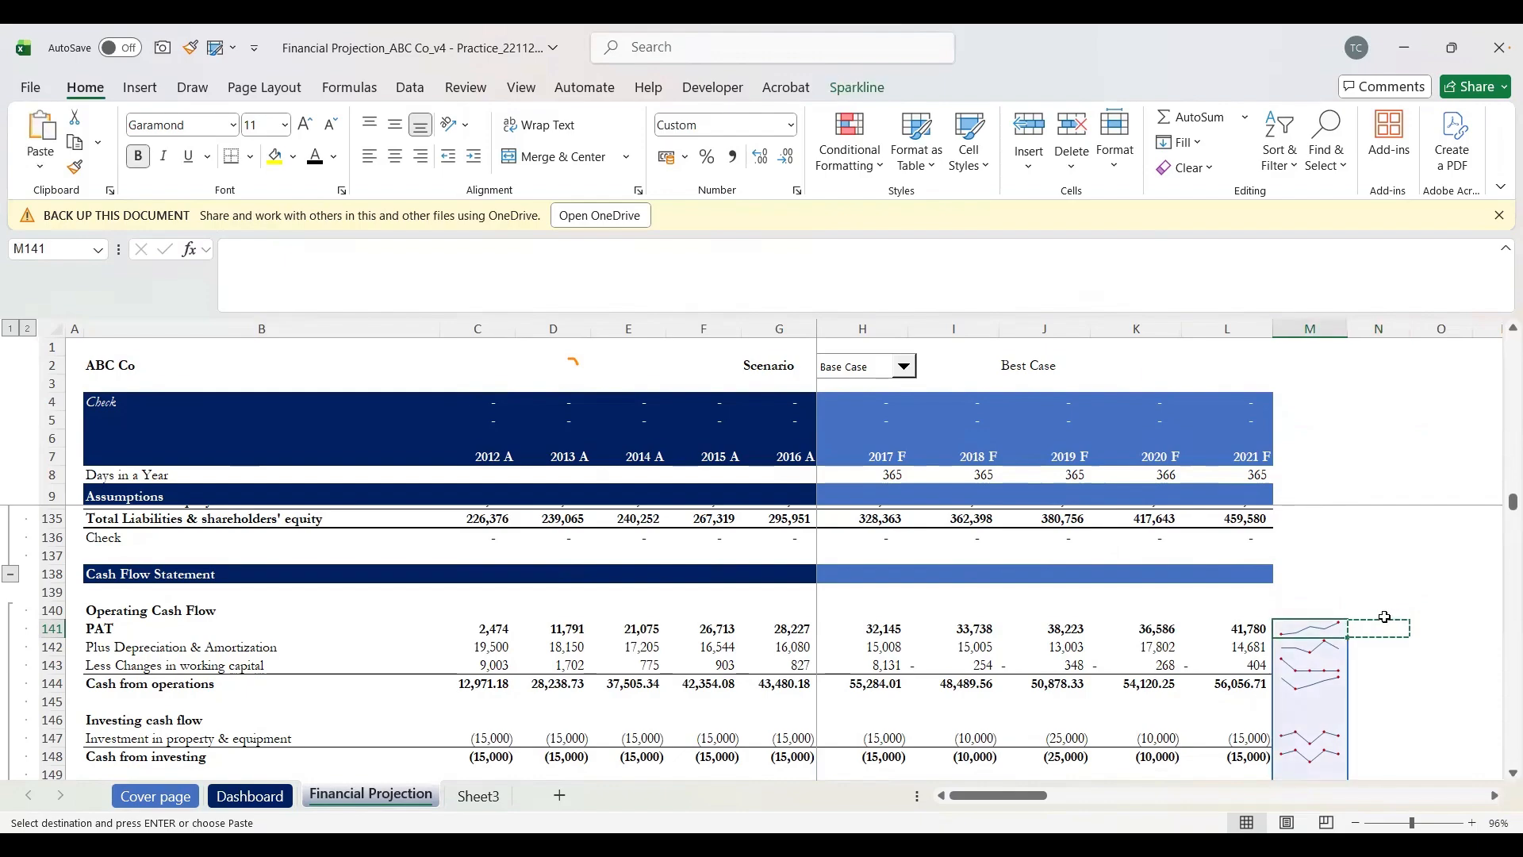
pyautogui.hotkey('shift', 'Down')
pyautogui.hotkey('shift', 'Down')
pyautogui.hotkey('shift', 'Down')
pyautogui.hotkey('shift', 'Down')
pyautogui.hotkey('shift', 'Down')
pyautogui.hotkey('shift', 'Down')
pyautogui.hotkey('shift', 'Down')
pyautogui.hotkey('shift', 'Down')
pyautogui.hotkey('shift', 'Down')
pyautogui.hotkey('shift', 'Down')
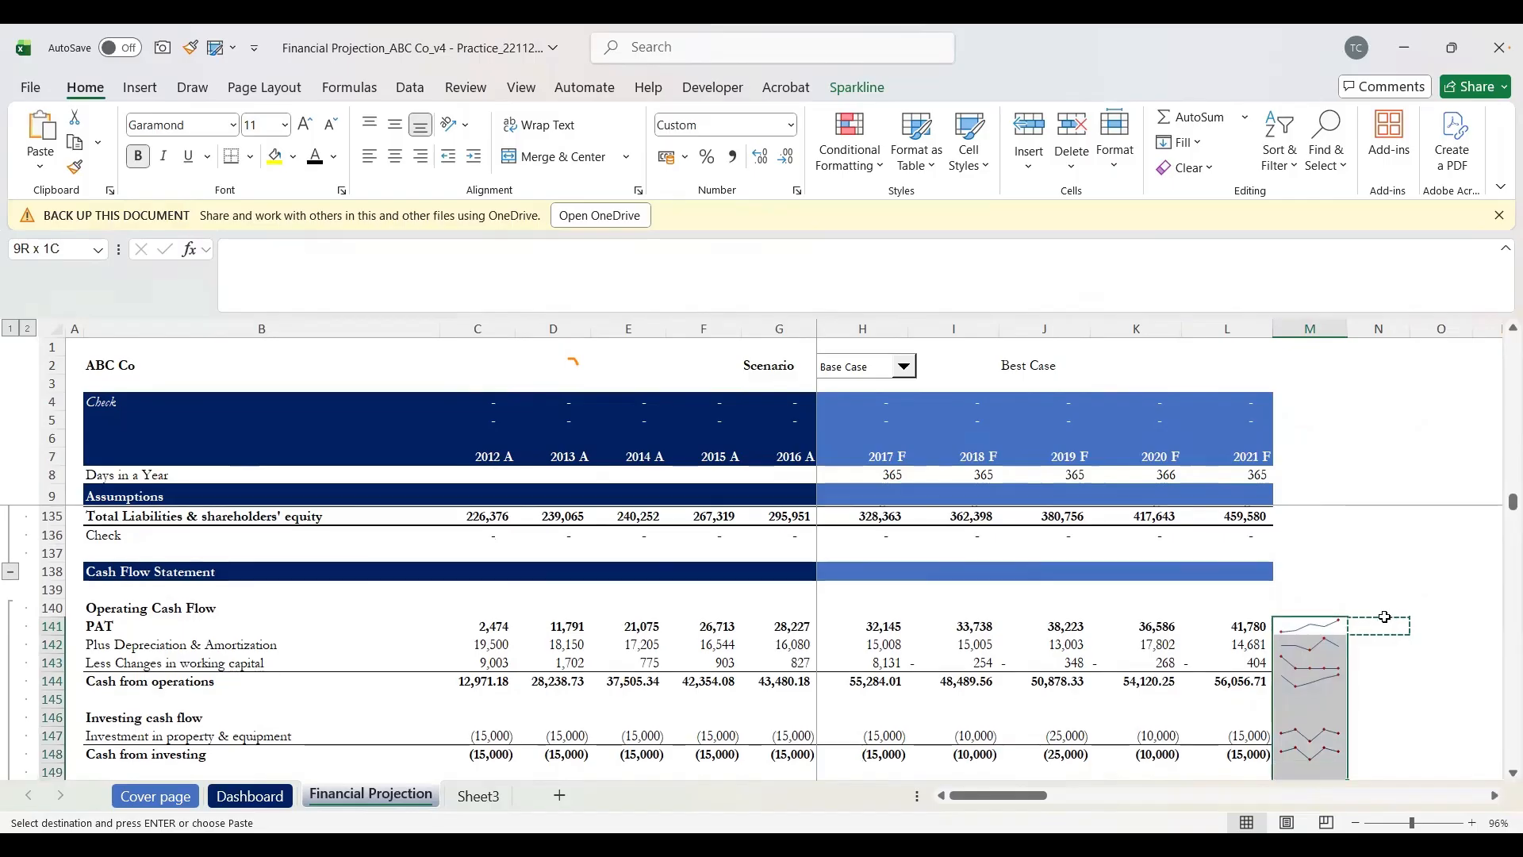
pyautogui.hotkey('shift', 'Down')
pyautogui.hotkey('shift', 'Down')
pyautogui.hotkey('shift', 'Down')
pyautogui.hotkey('shift', 'Down')
pyautogui.hotkey('shift', 'Down')
pyautogui.hotkey('shift', 'Down')
pyautogui.hotkey('shift', 'Down')
pyautogui.hotkey('shift', 'Down')
pyautogui.hotkey('shift', 'Down')
pyautogui.hotkey('shift', 'Down')
pyautogui.hotkey('shift', 'Down')
pyautogui.hotkey('shift', 'Down')
pyautogui.hotkey('shift', 'Down')
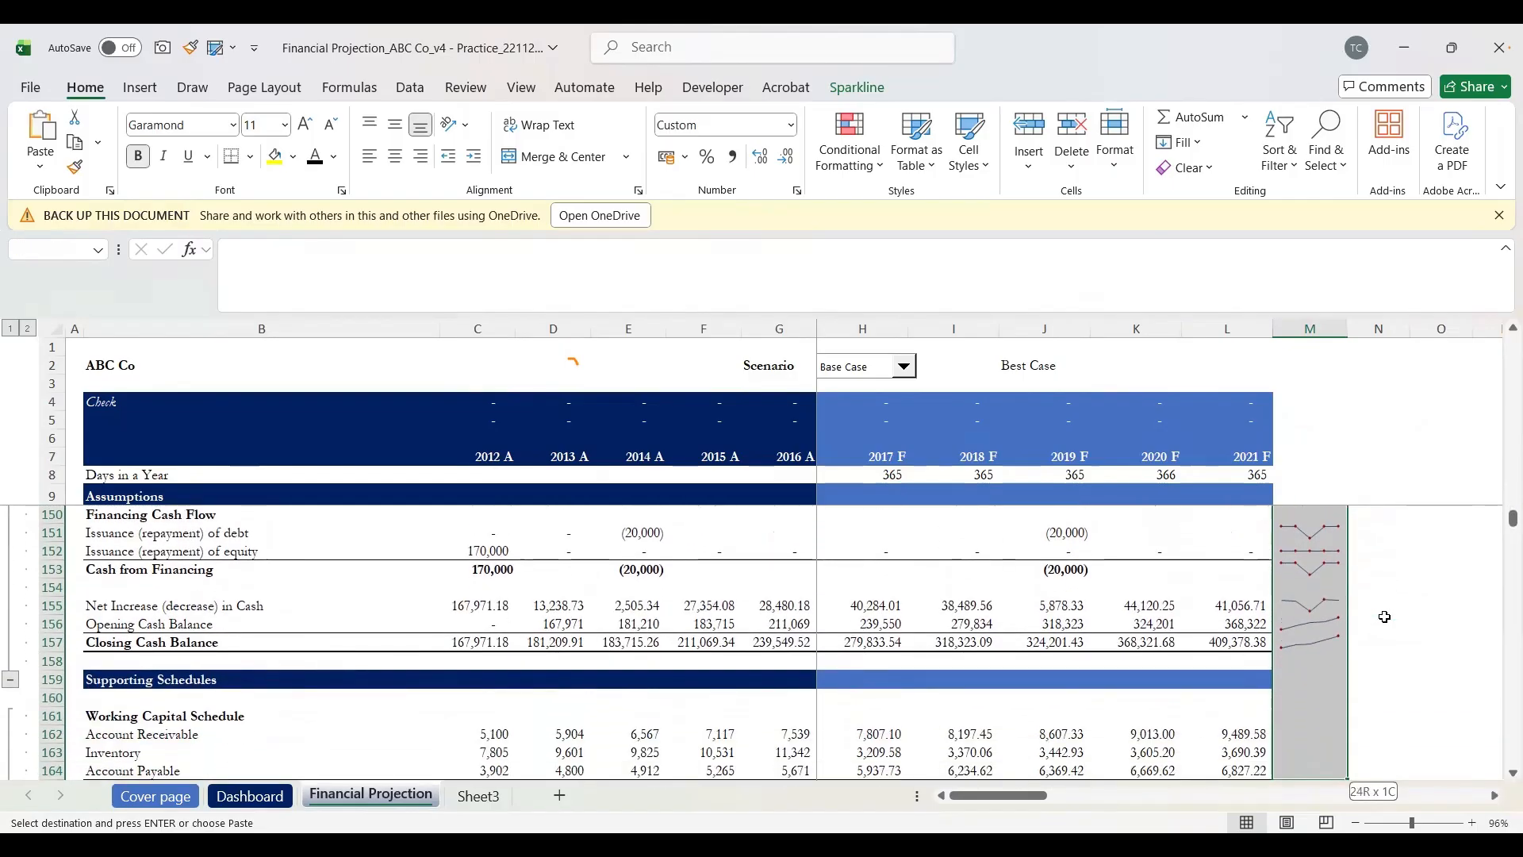
pyautogui.hotkey('ctrl', 'v')
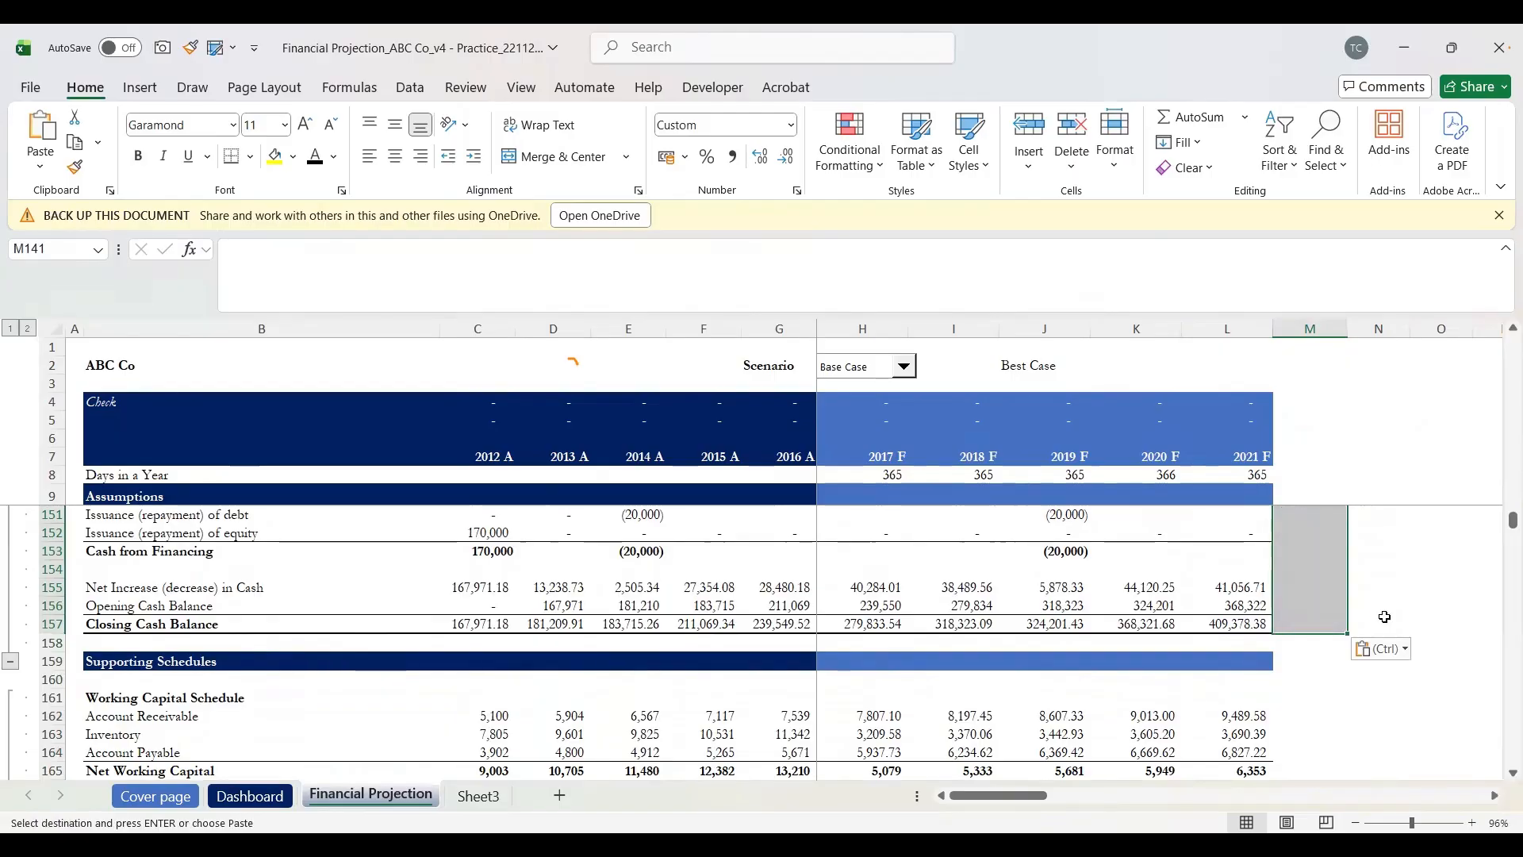
pyautogui.scroll(5, 1384, 617)
pyautogui.scroll(-2, 1384, 616)
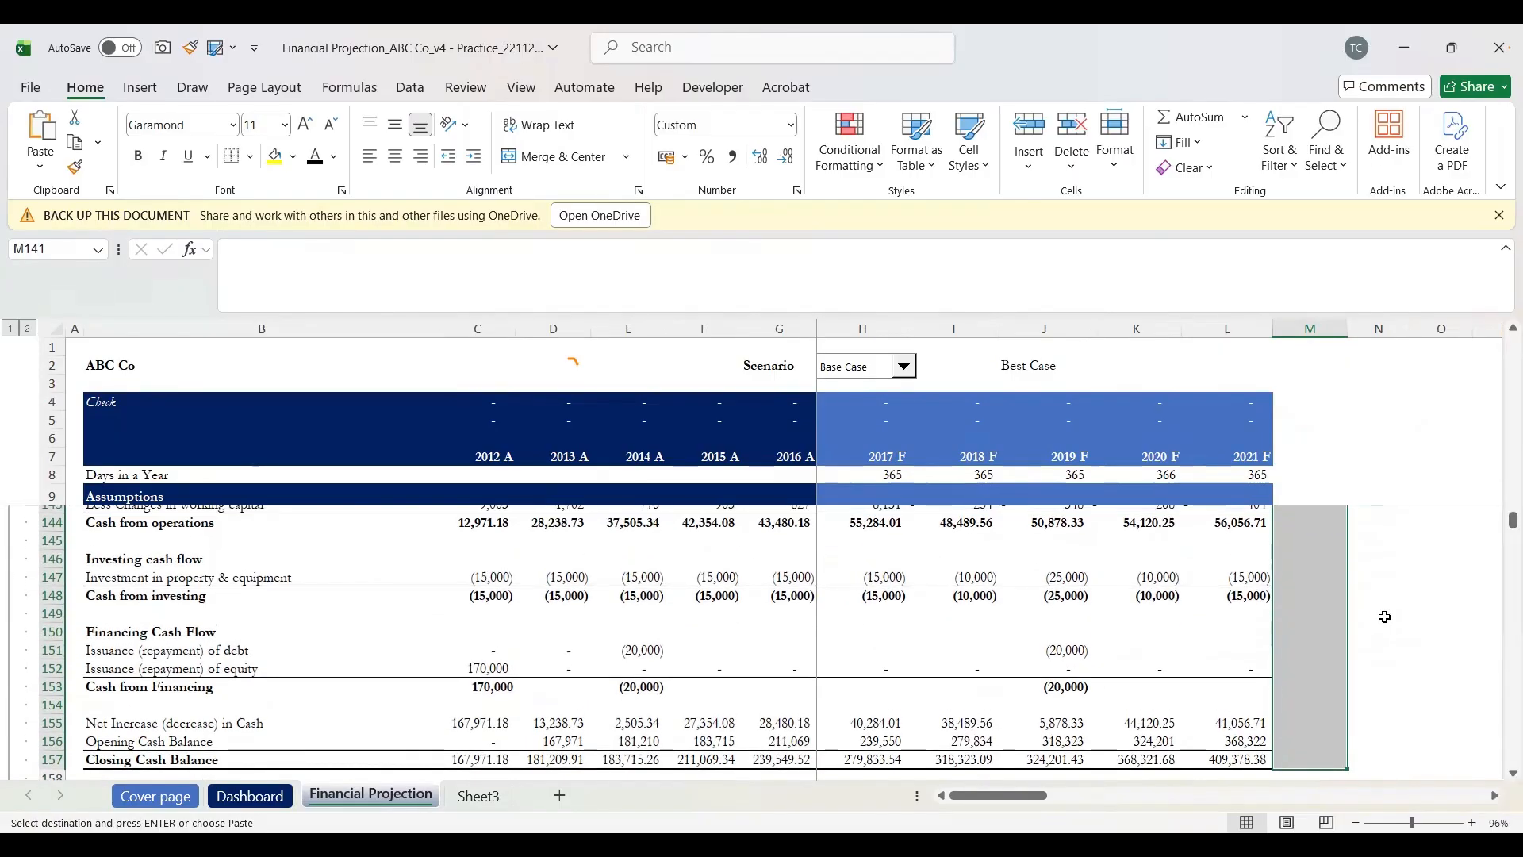
# Step: Insert line sparklines at $M$141:$M$157 using data range C141:L157
pyautogui.click(152, 89)
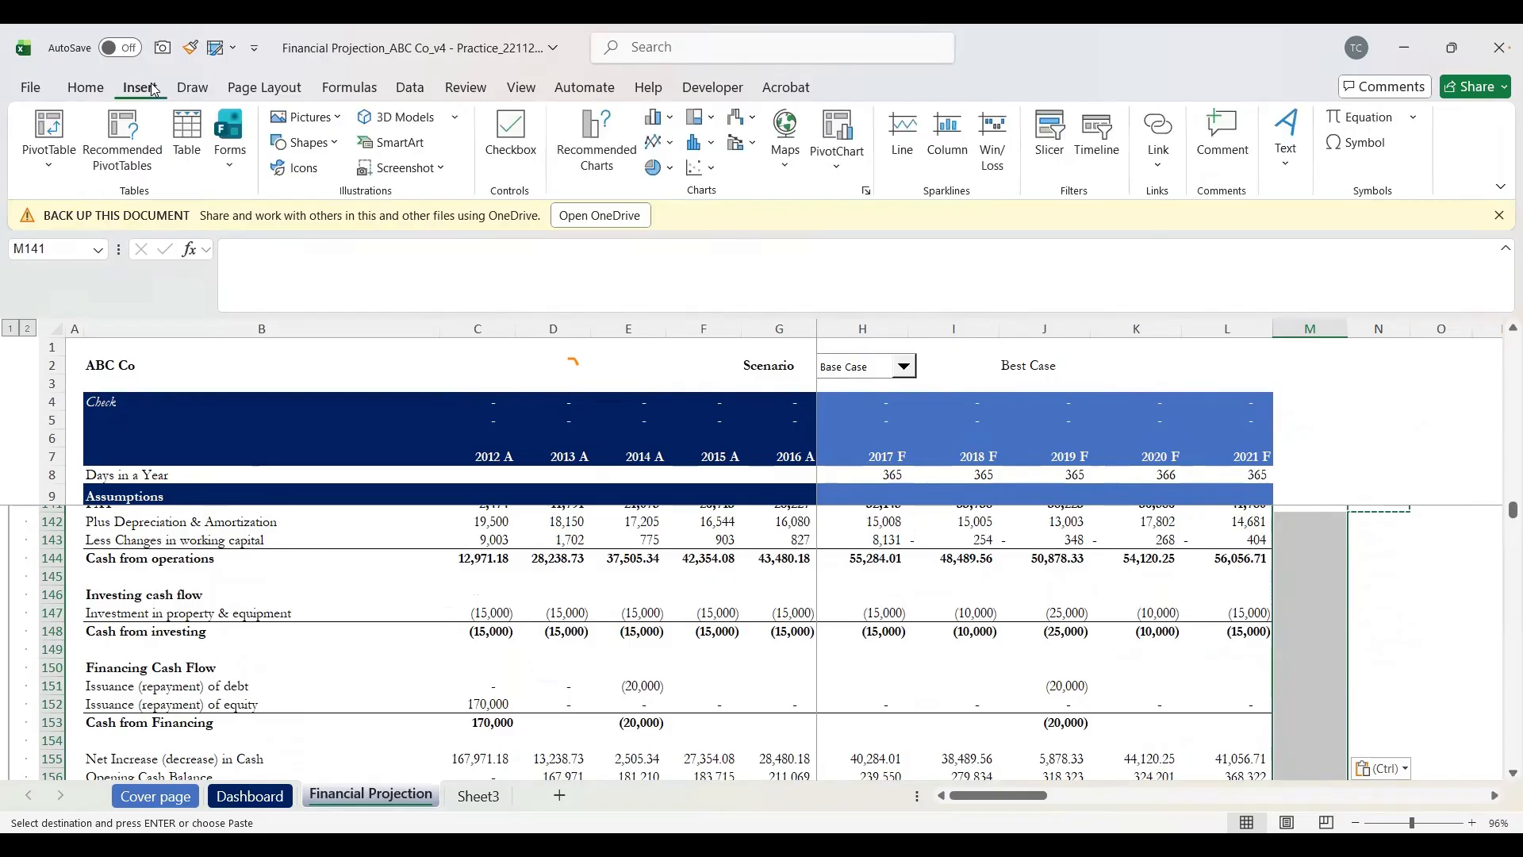
pyautogui.click(899, 130)
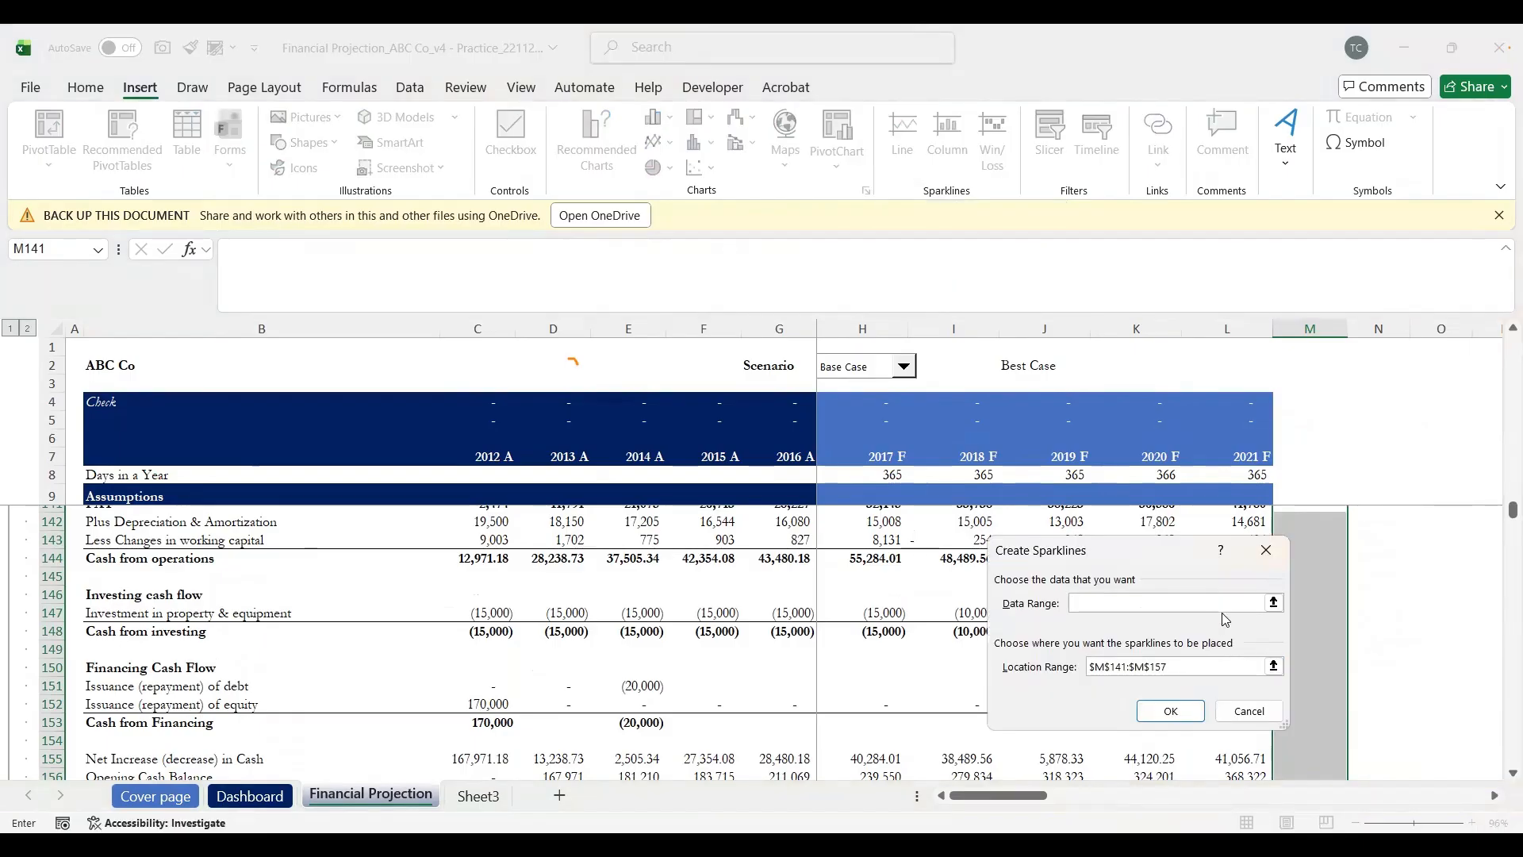
pyautogui.scroll(-3, 1409, 677)
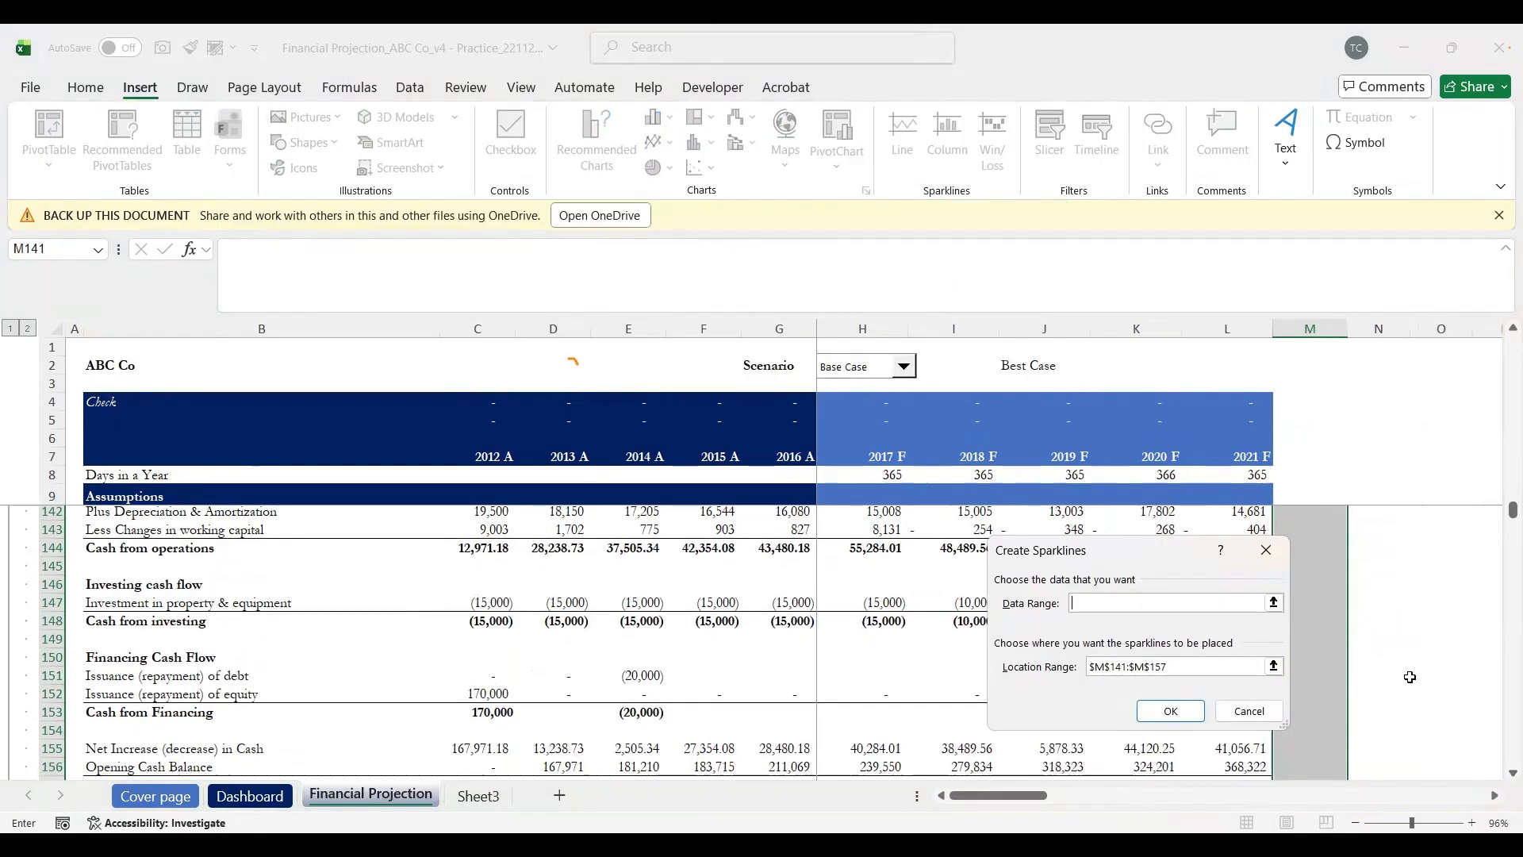
pyautogui.scroll(5, 1409, 676)
pyautogui.scroll(1, 1410, 676)
pyautogui.scroll(-1, 1409, 677)
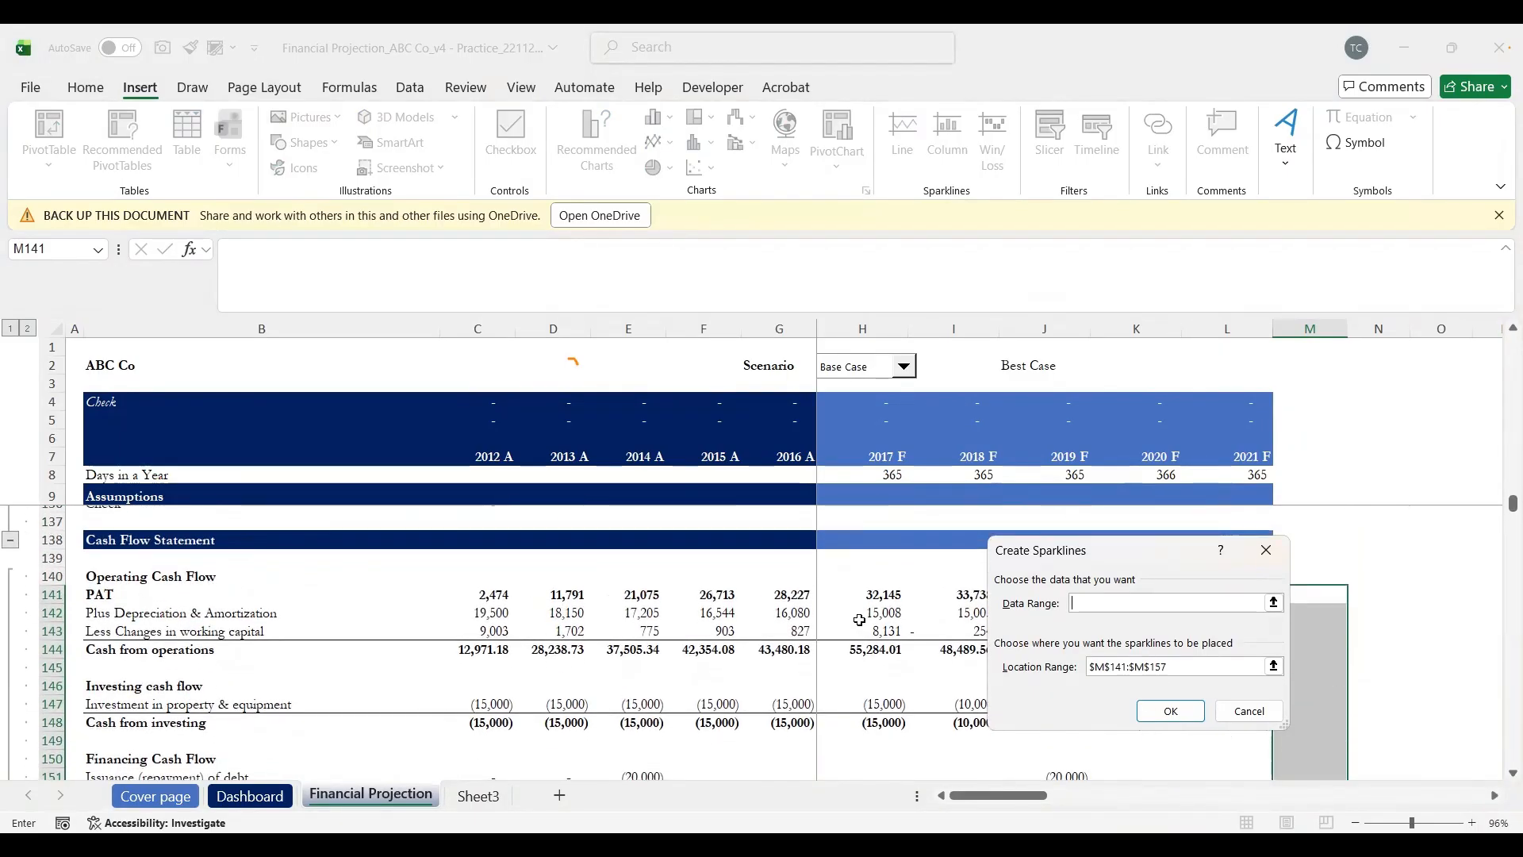
pyautogui.click(488, 592)
pyautogui.moveTo(1220, 753); pyautogui.dragTo(1207, 722)
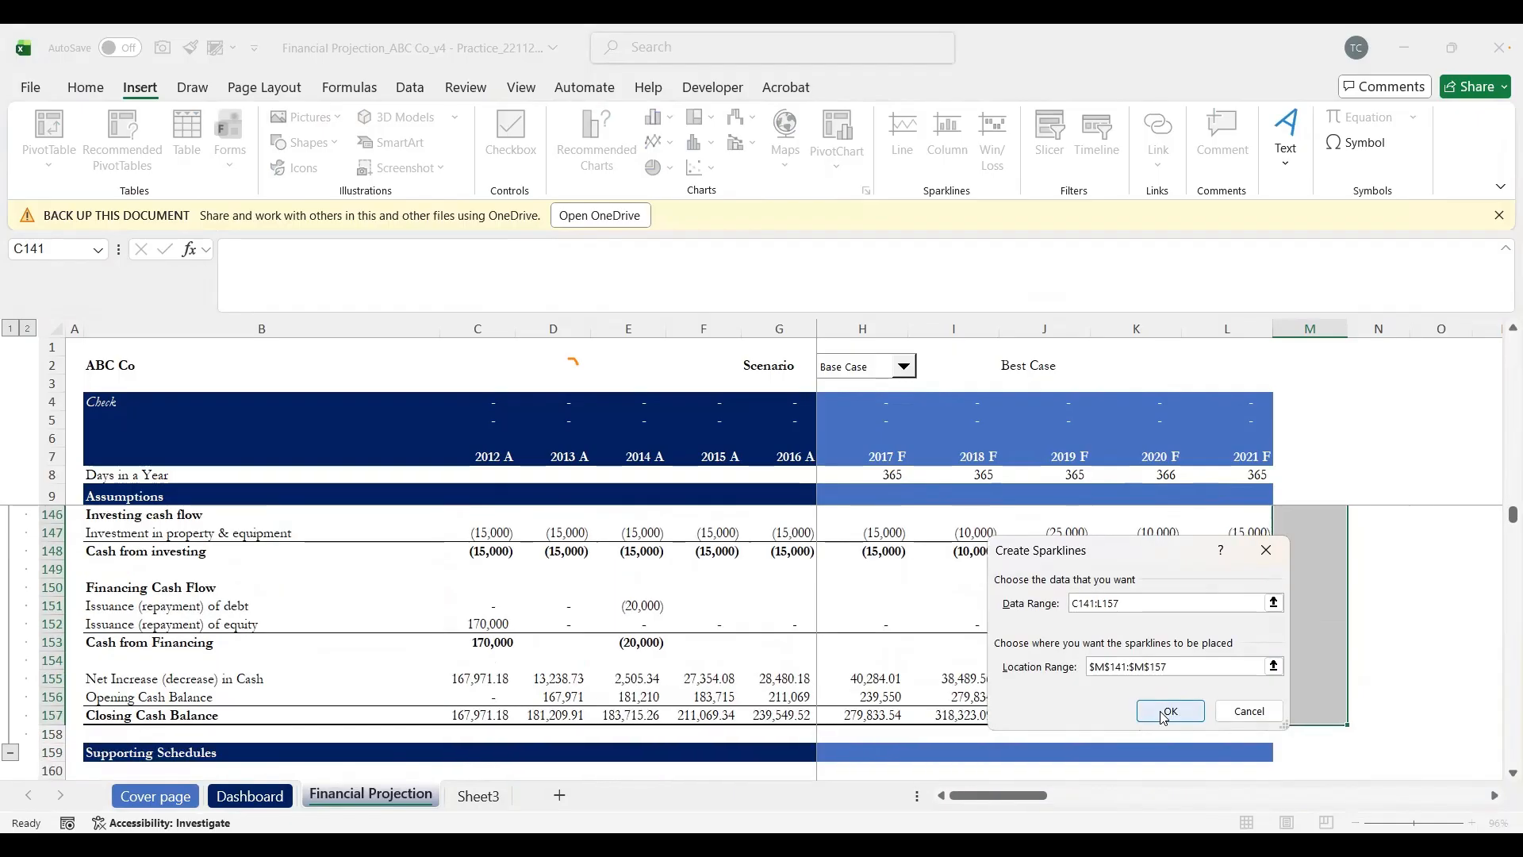
pyautogui.click(1160, 710)
# Step: Set the sparklines' High Point marker colour to green
pyautogui.scroll(1, 1346, 621)
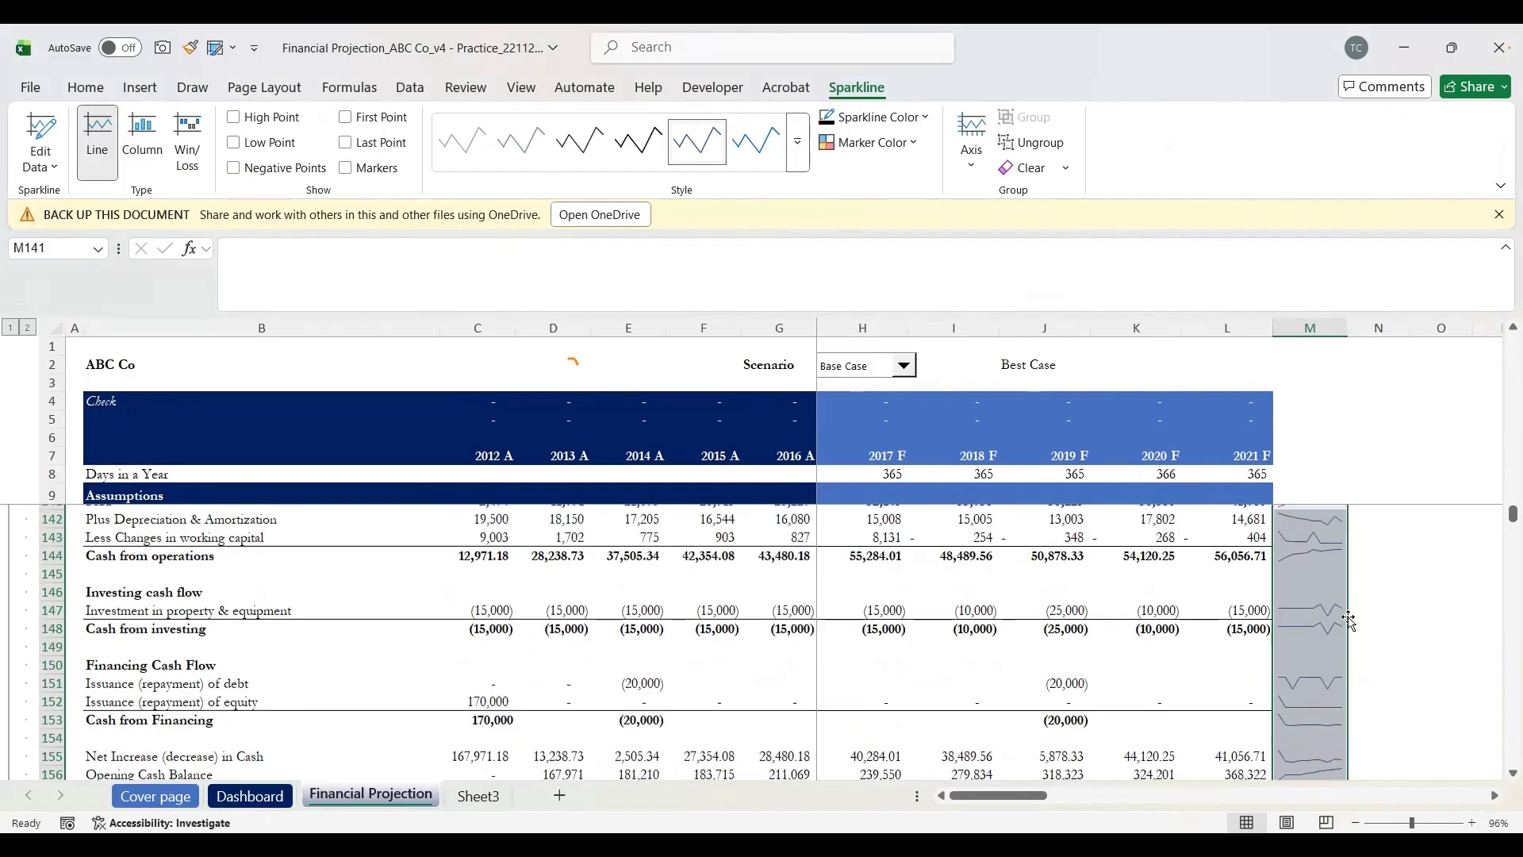
pyautogui.scroll(1, 1349, 621)
pyautogui.scroll(-3, 1349, 621)
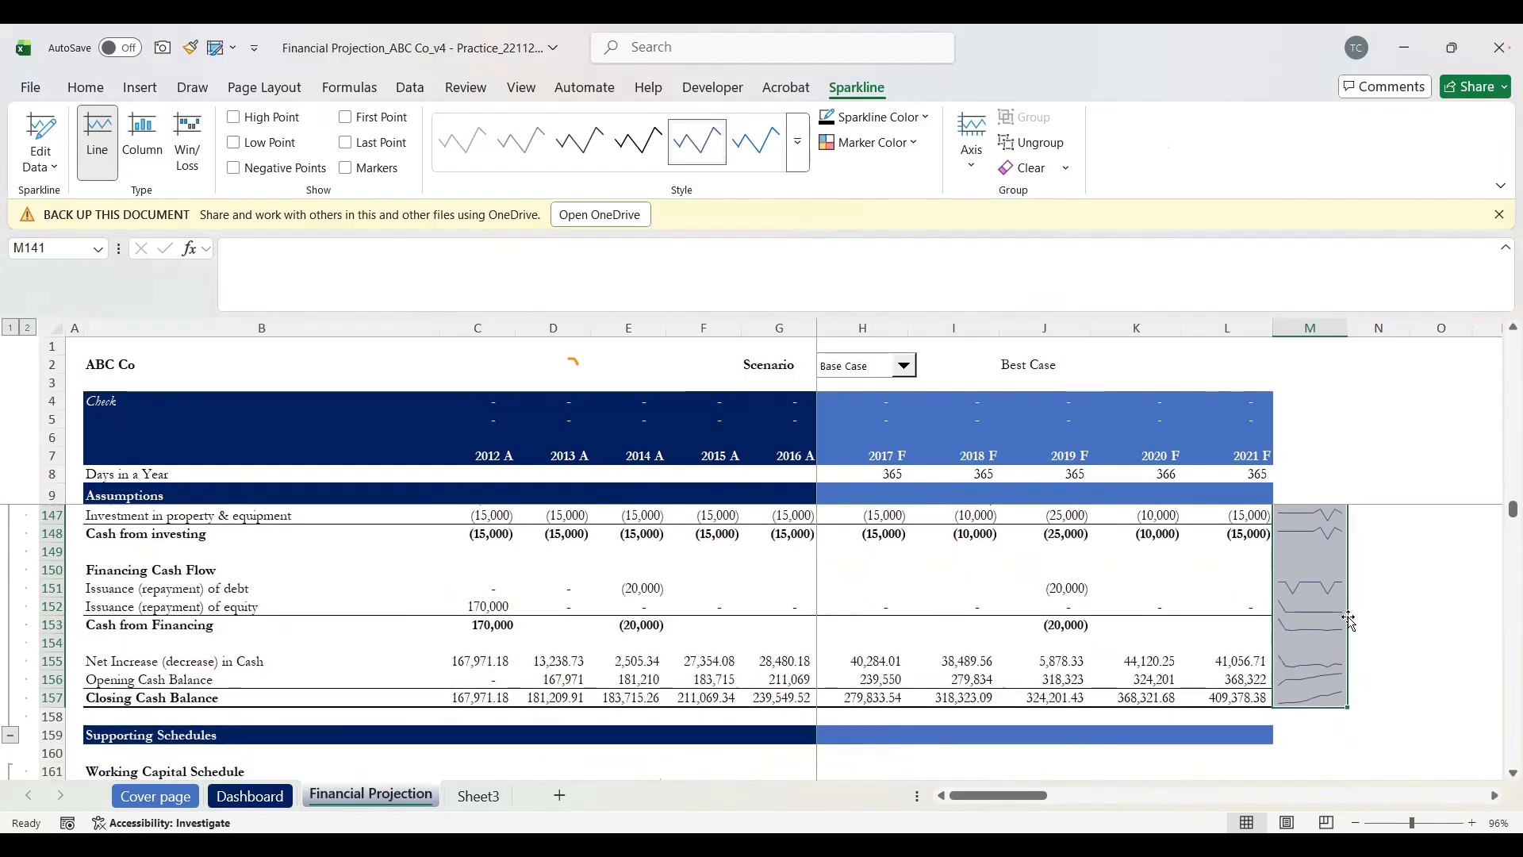
pyautogui.scroll(1, 1348, 621)
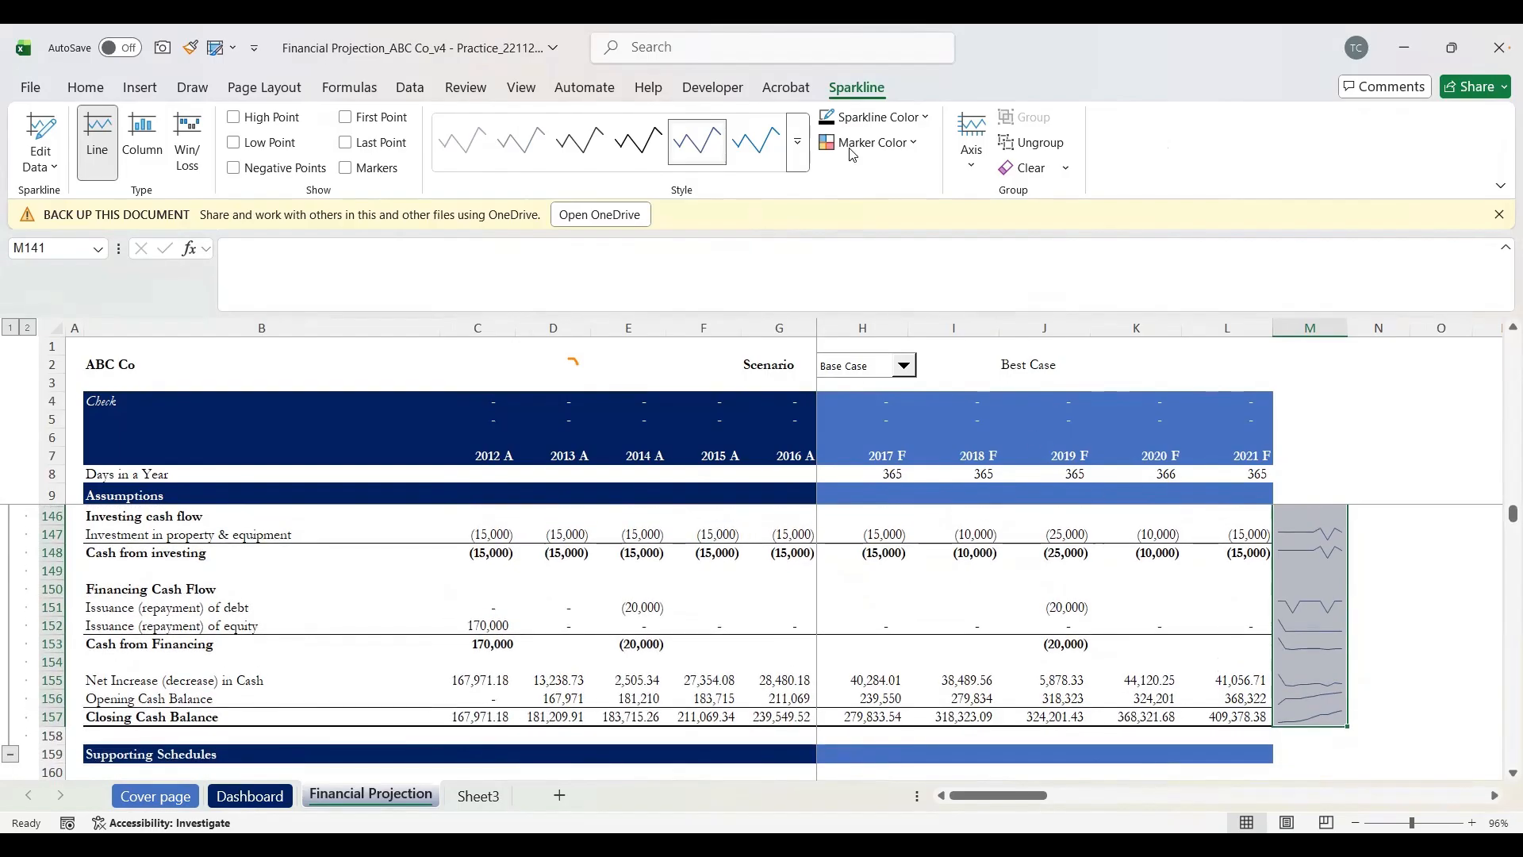
pyautogui.click(916, 142)
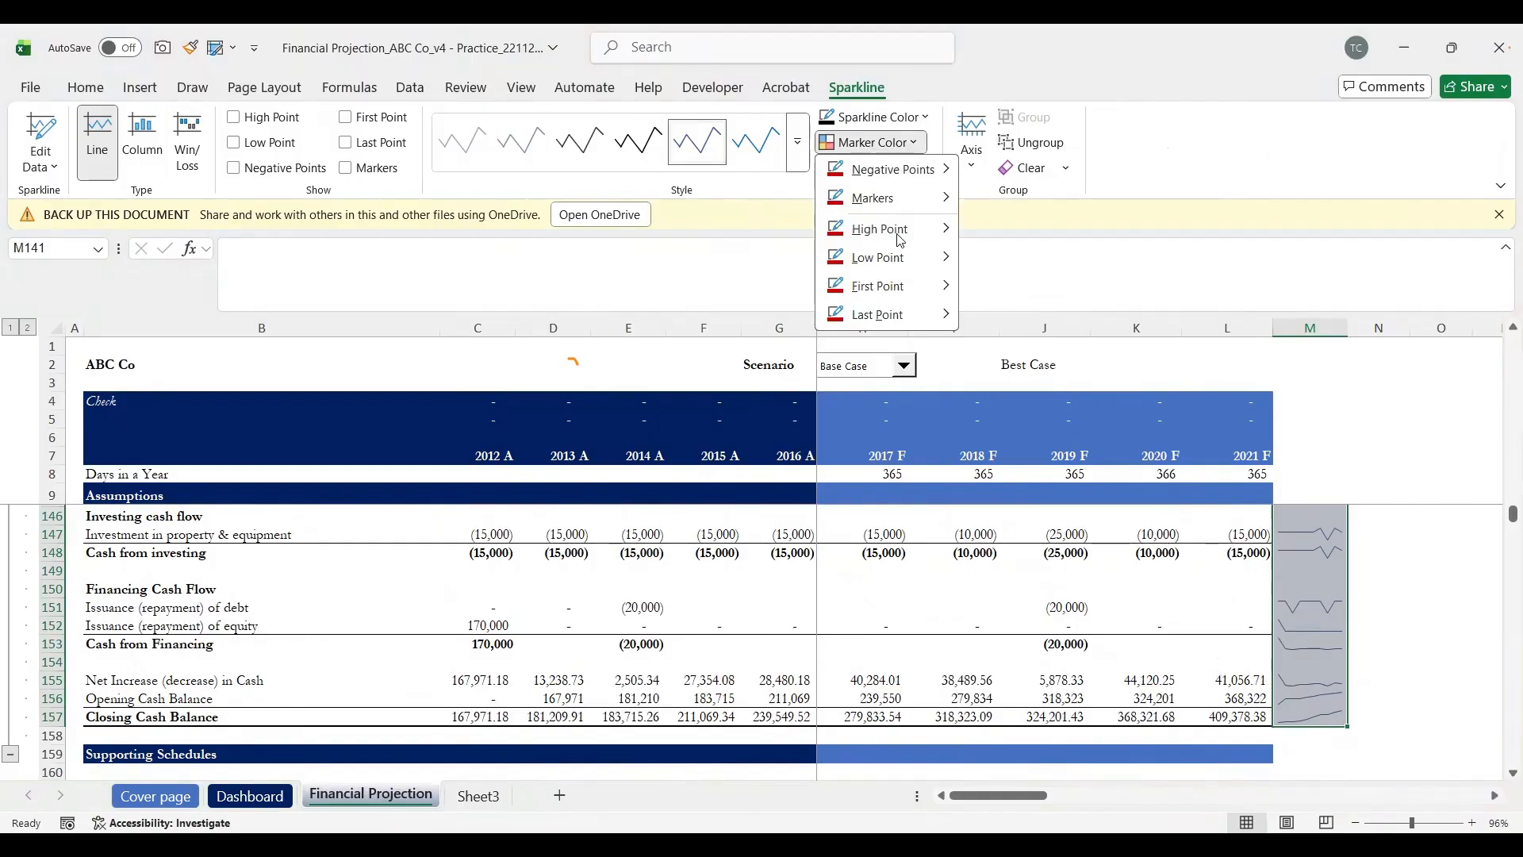
pyautogui.moveTo(952, 237)
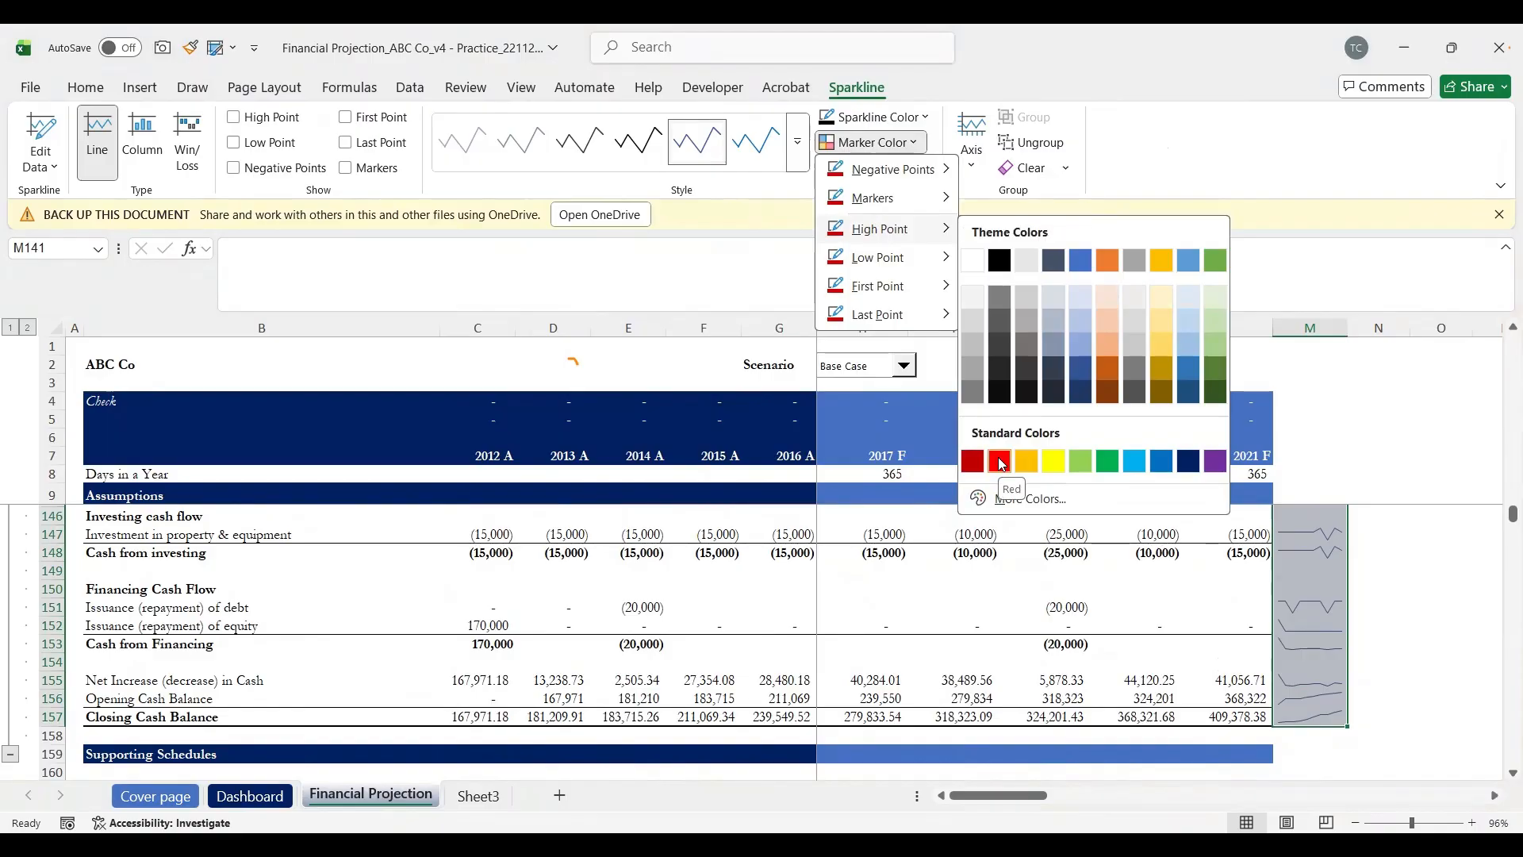
pyautogui.click(1107, 462)
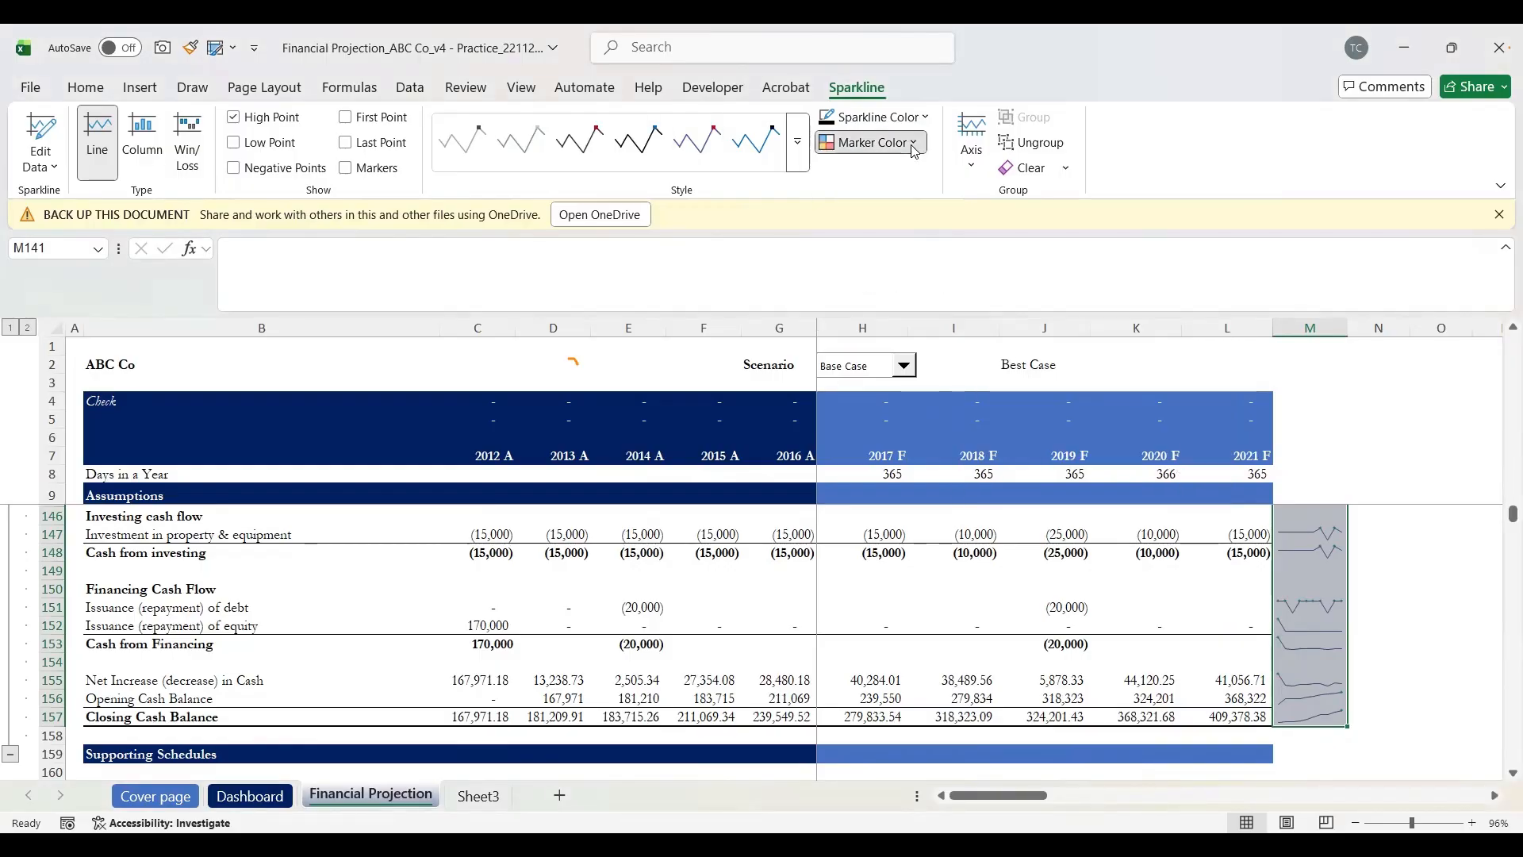
# Step: Set the Low Point marker colour to dark red and check the markers
pyautogui.click(871, 142)
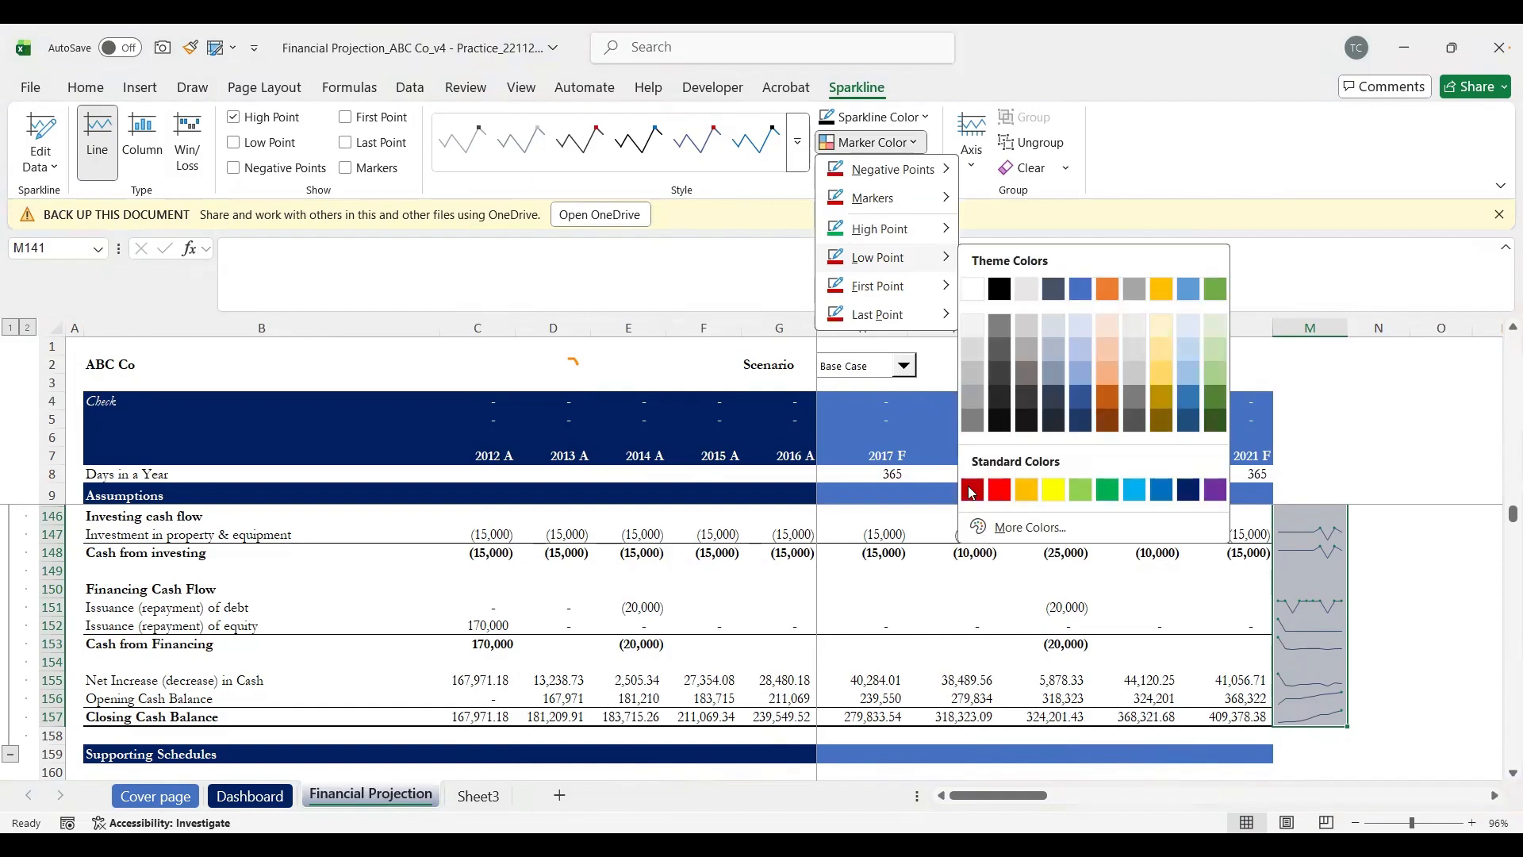
pyautogui.click(969, 489)
pyautogui.click(970, 489)
pyautogui.click(1375, 583)
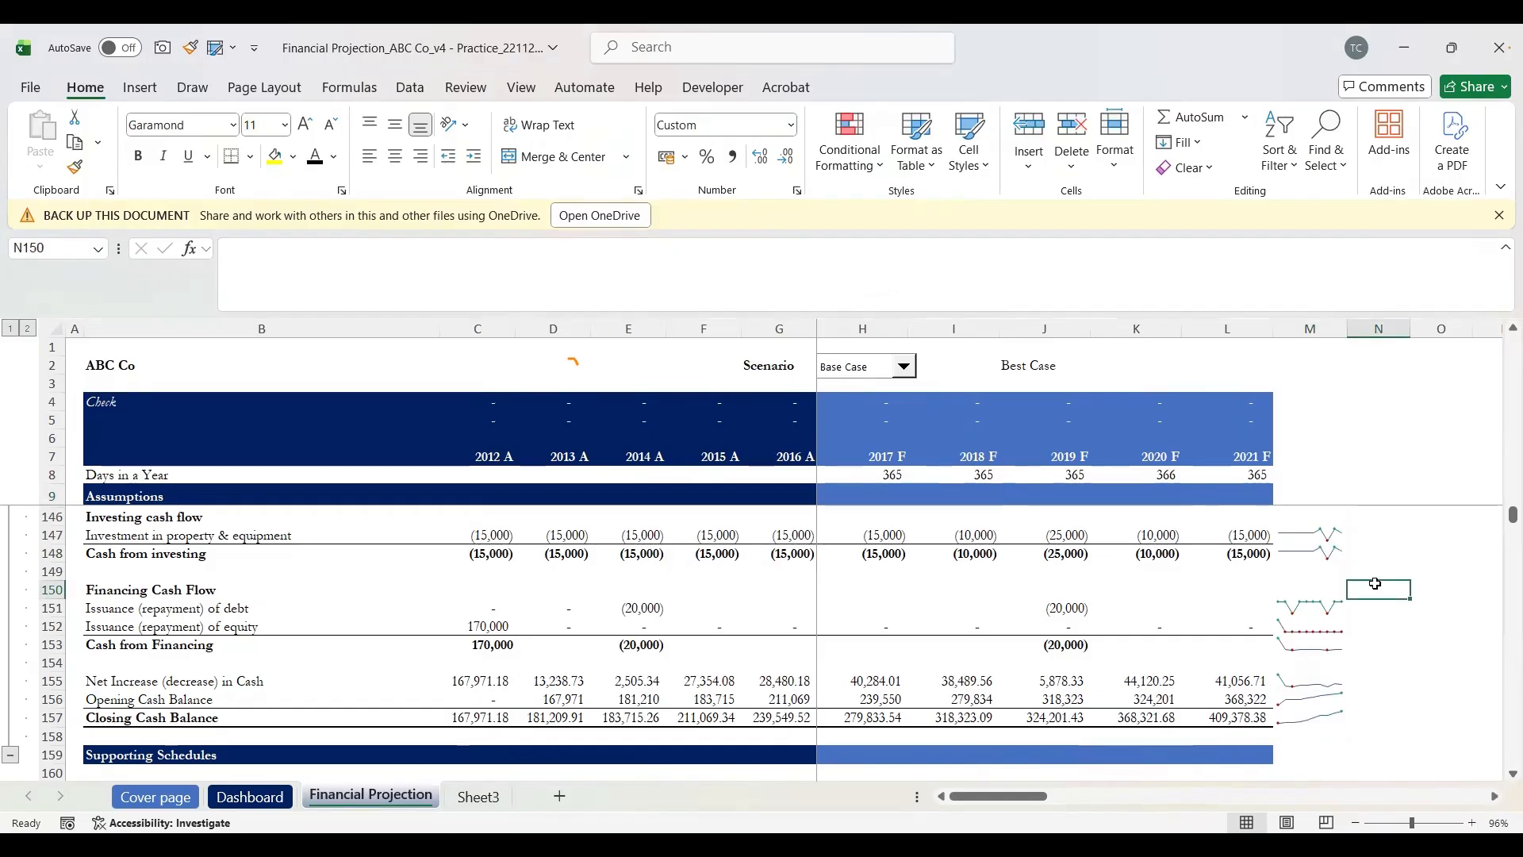
pyautogui.scroll(4, 1376, 583)
pyautogui.scroll(-3, 1376, 583)
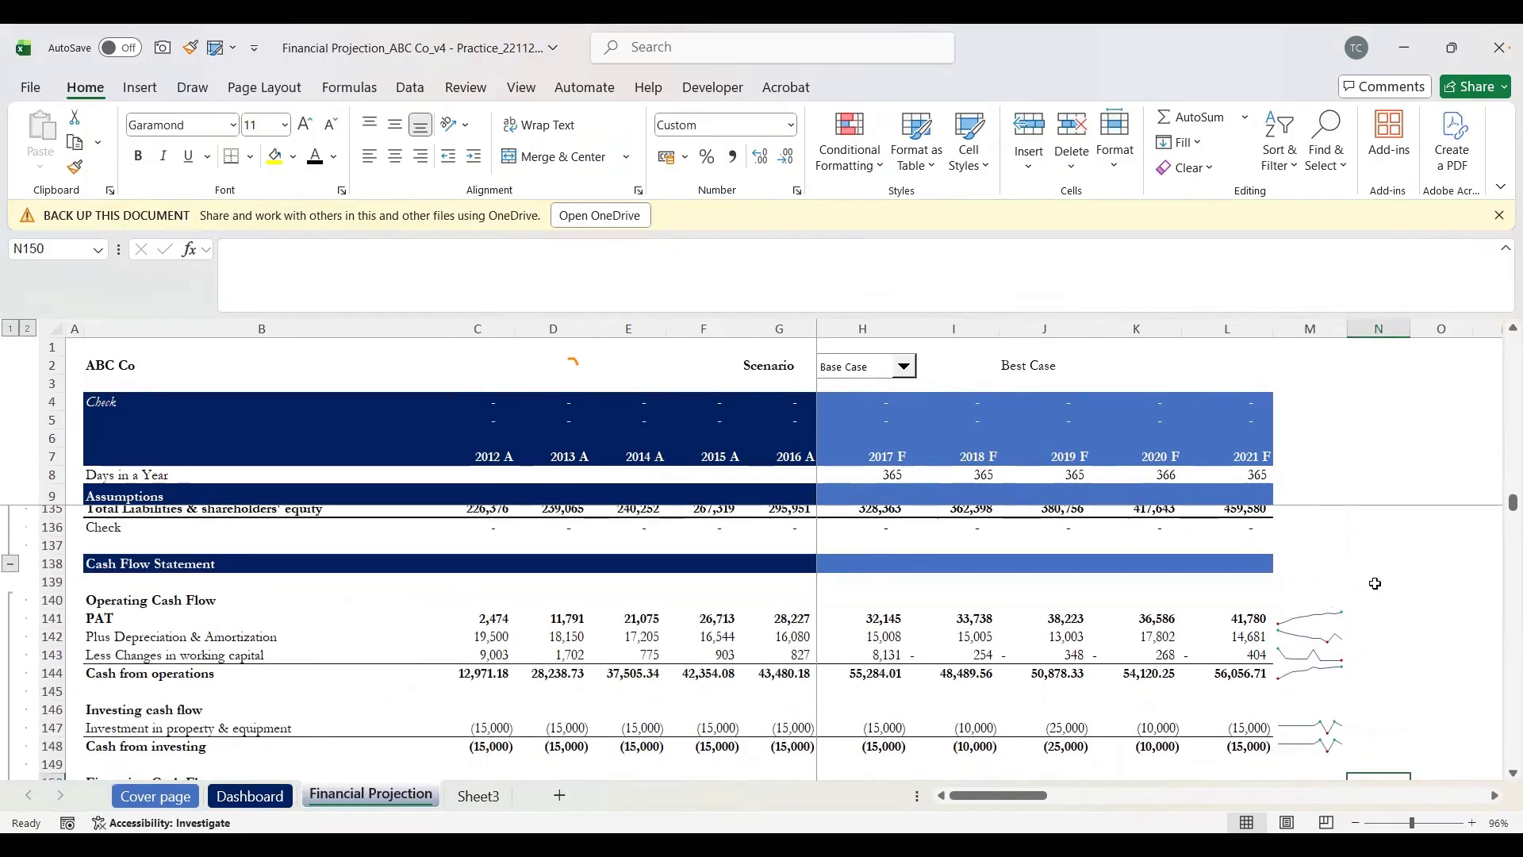
pyautogui.scroll(1, 1375, 583)
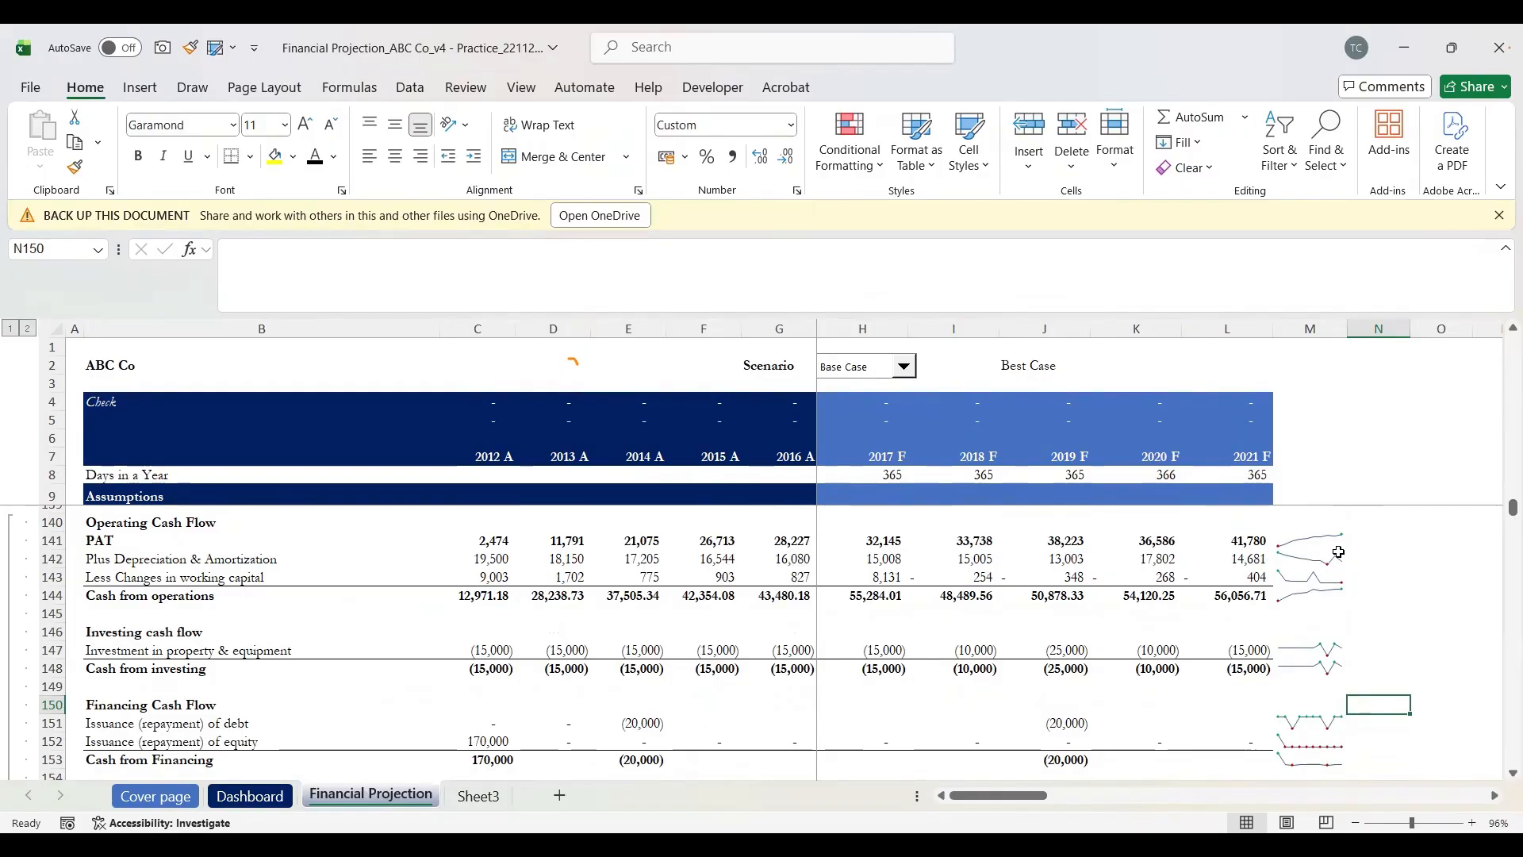
pyautogui.click(1404, 594)
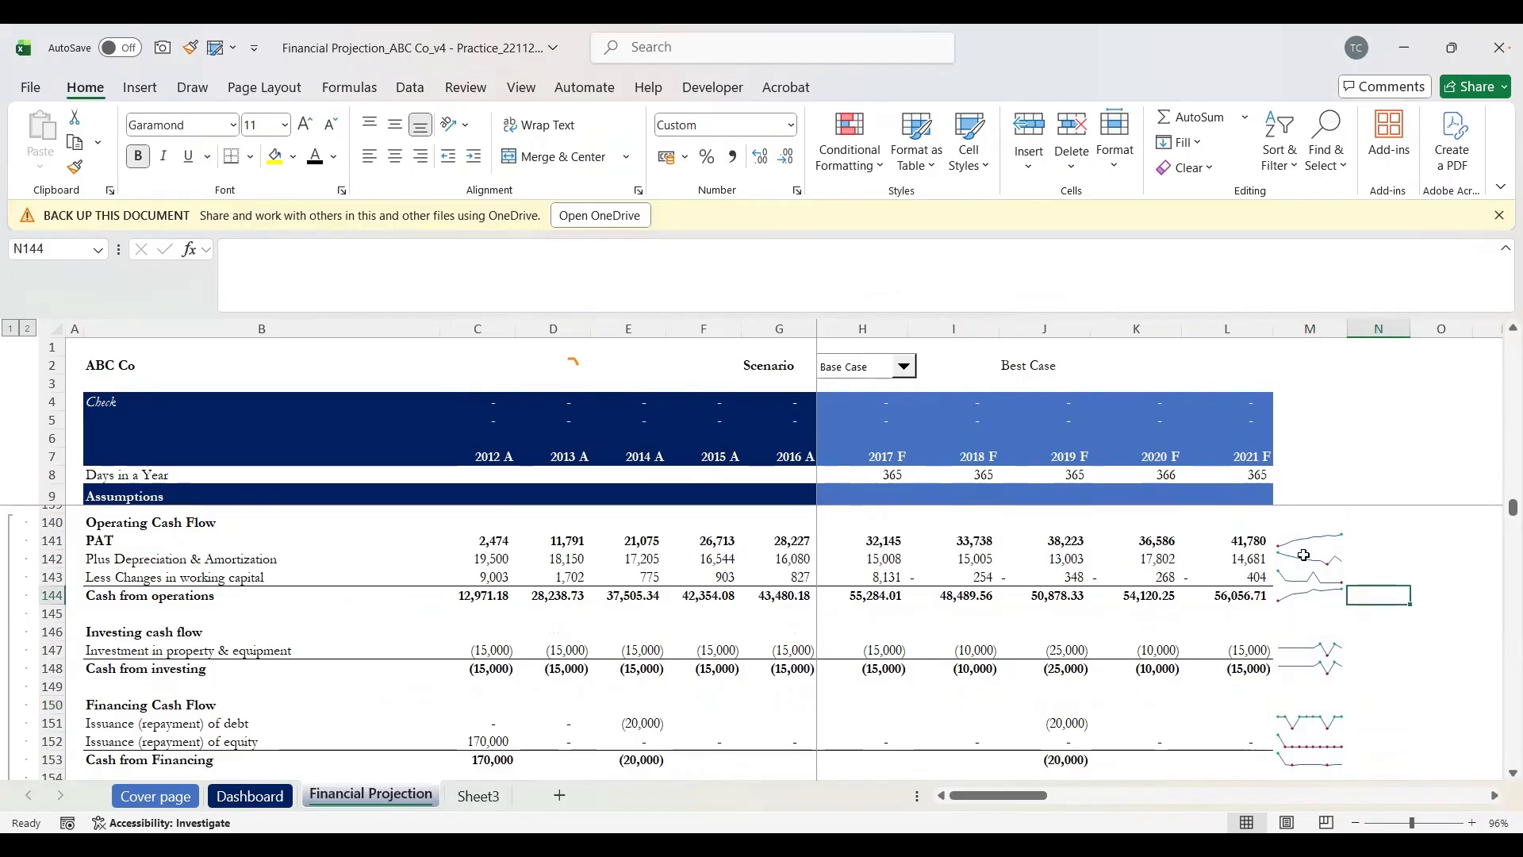
pyautogui.scroll(-3, 1408, 618)
pyautogui.scroll(1, 1414, 642)
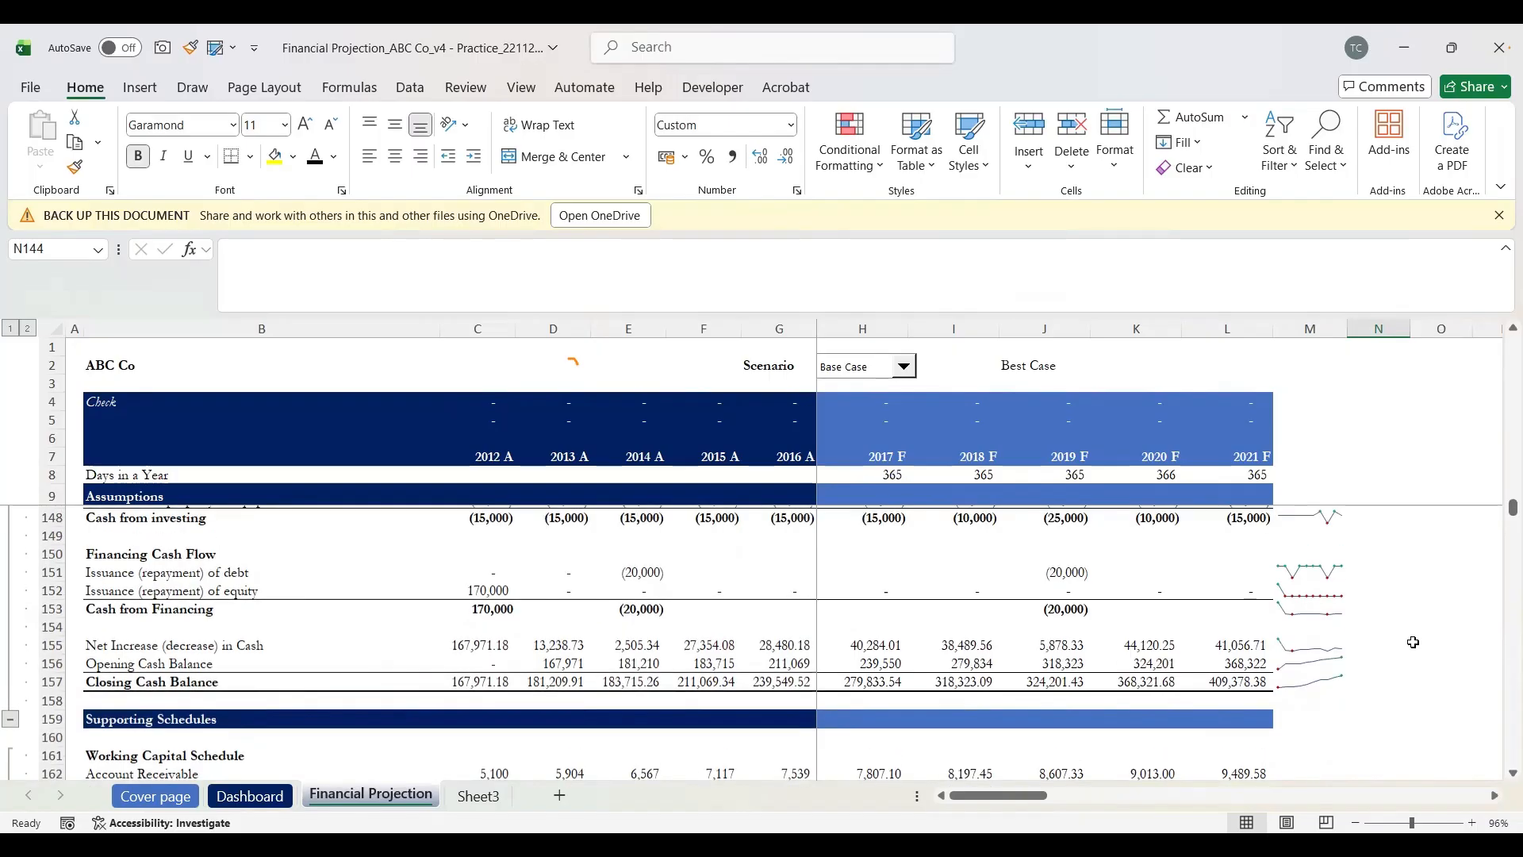
pyautogui.scroll(-2, 1414, 641)
pyautogui.scroll(-2, 1414, 642)
pyautogui.scroll(3, 1414, 642)
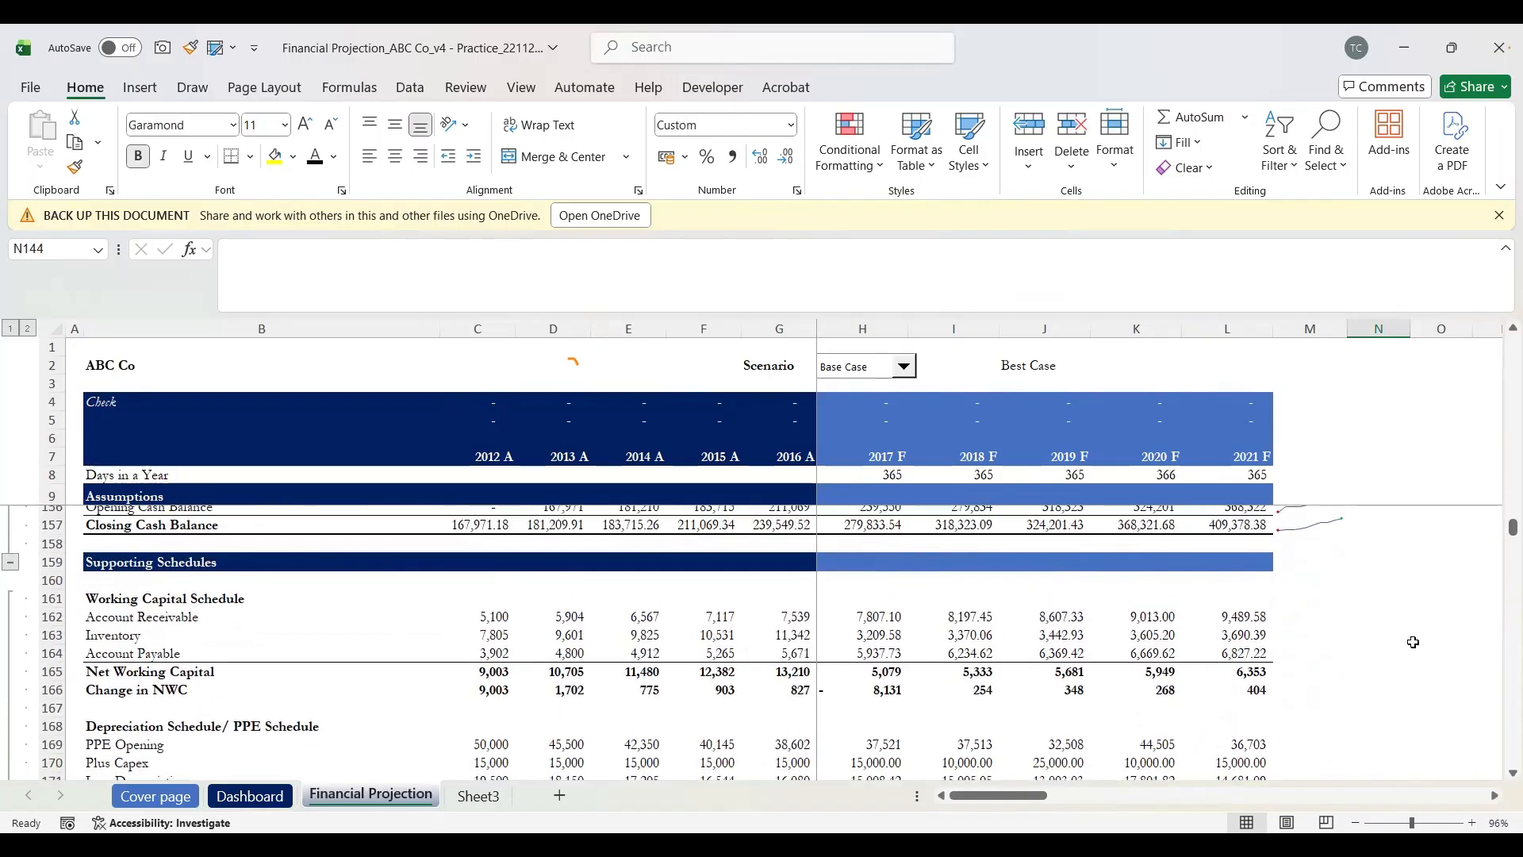
pyautogui.scroll(4, 1414, 642)
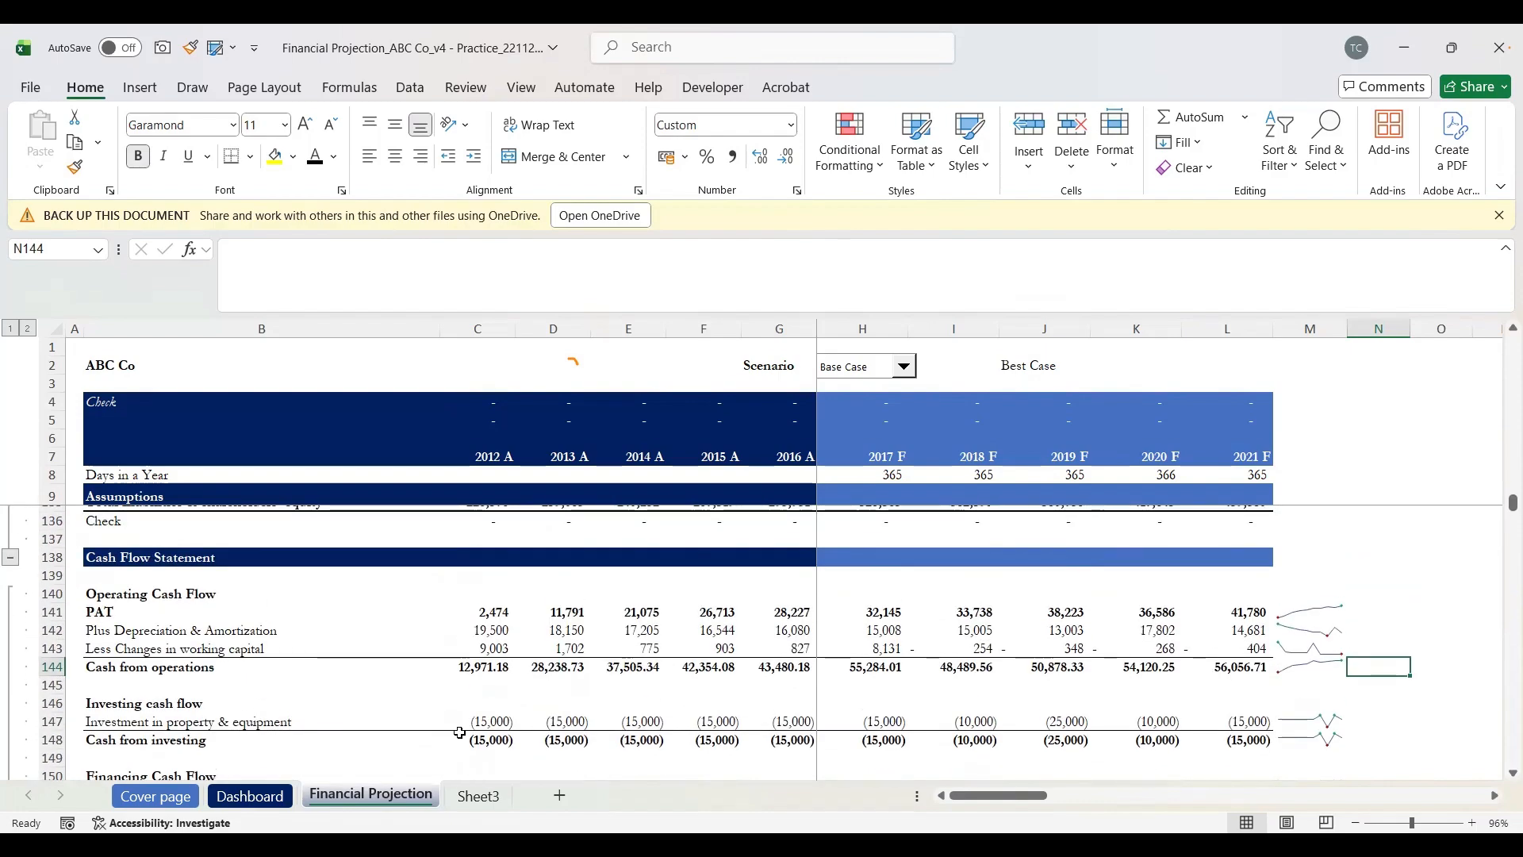
pyautogui.click(251, 796)
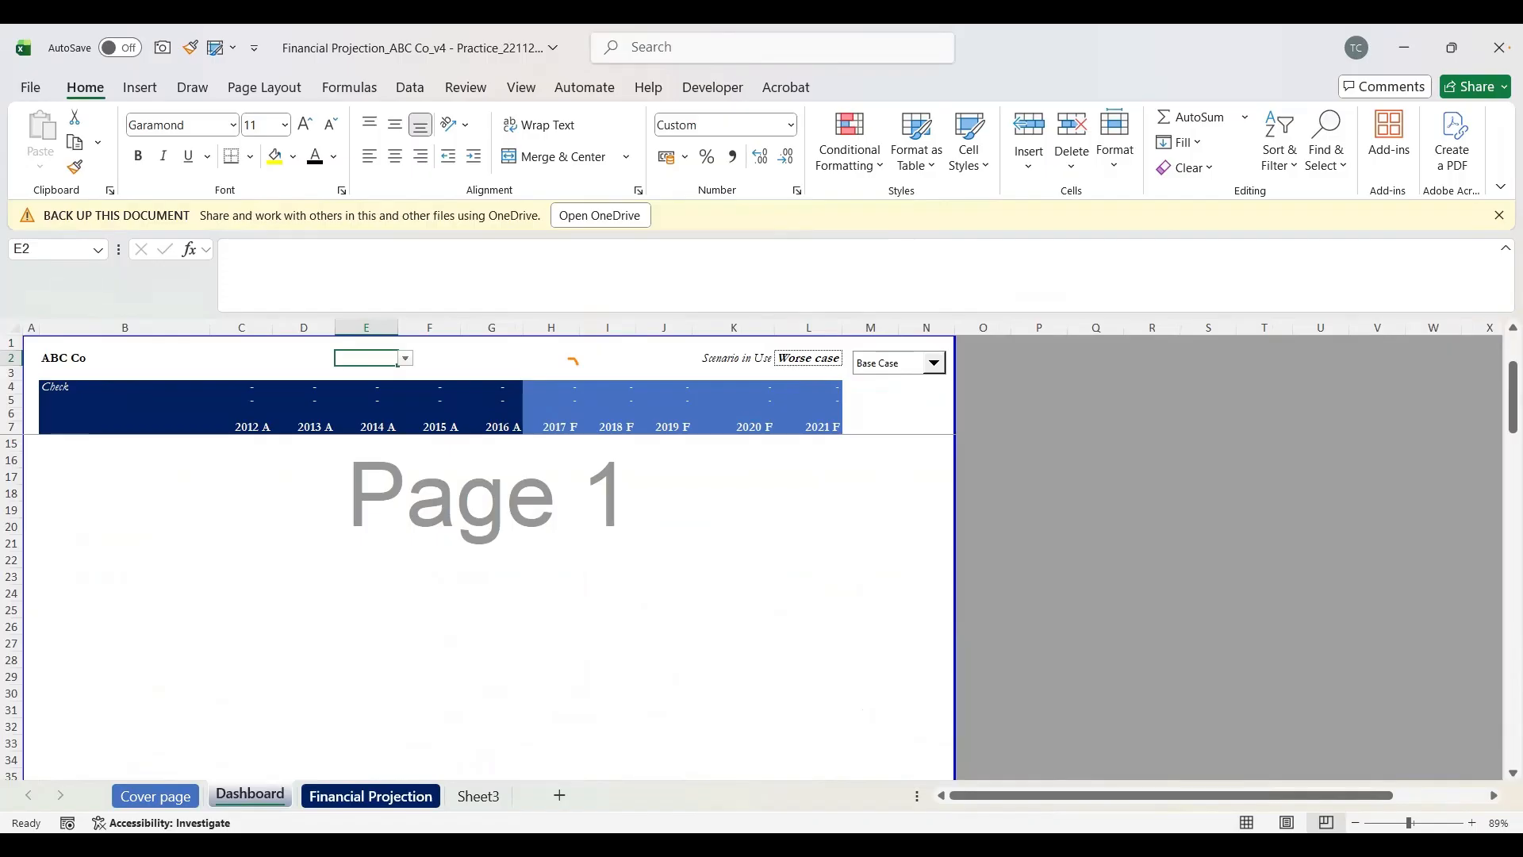
pyautogui.click(372, 797)
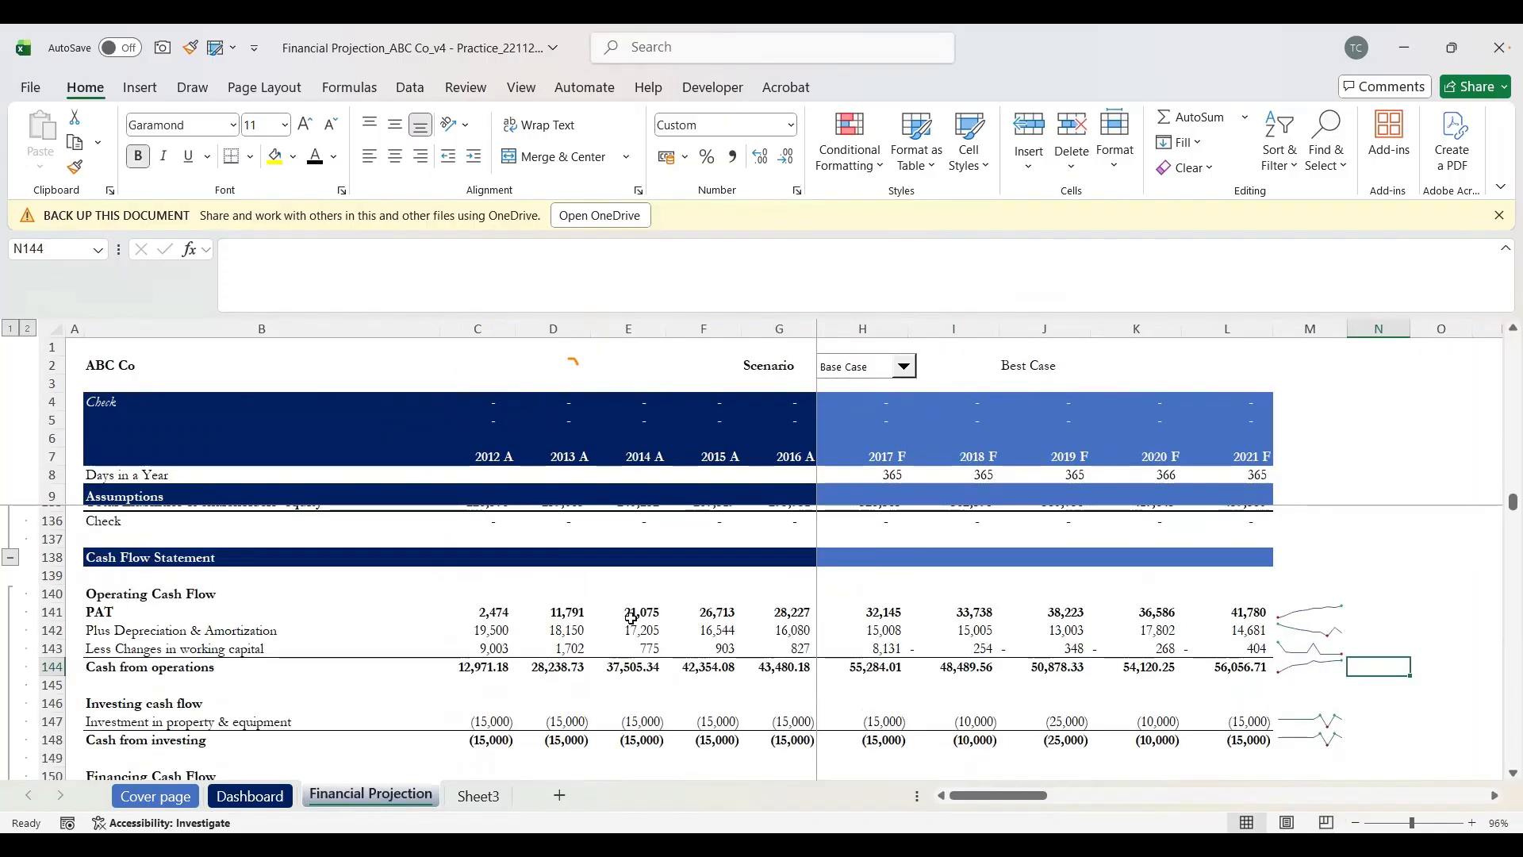
pyautogui.scroll(10, 631, 618)
pyautogui.scroll(1, 632, 618)
pyautogui.scroll(2, 632, 618)
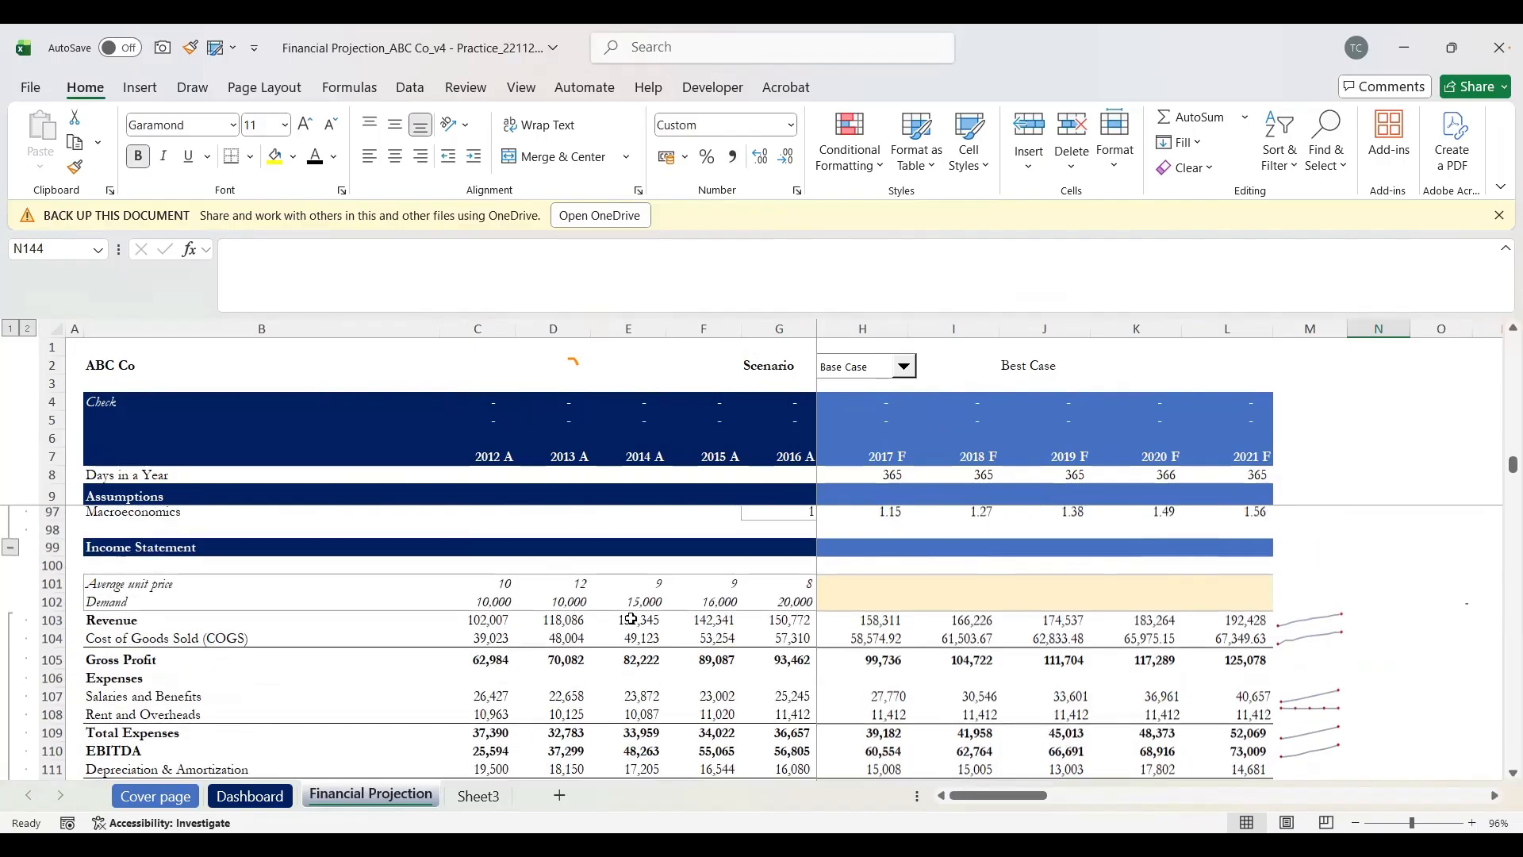
pyautogui.scroll(-1, 631, 618)
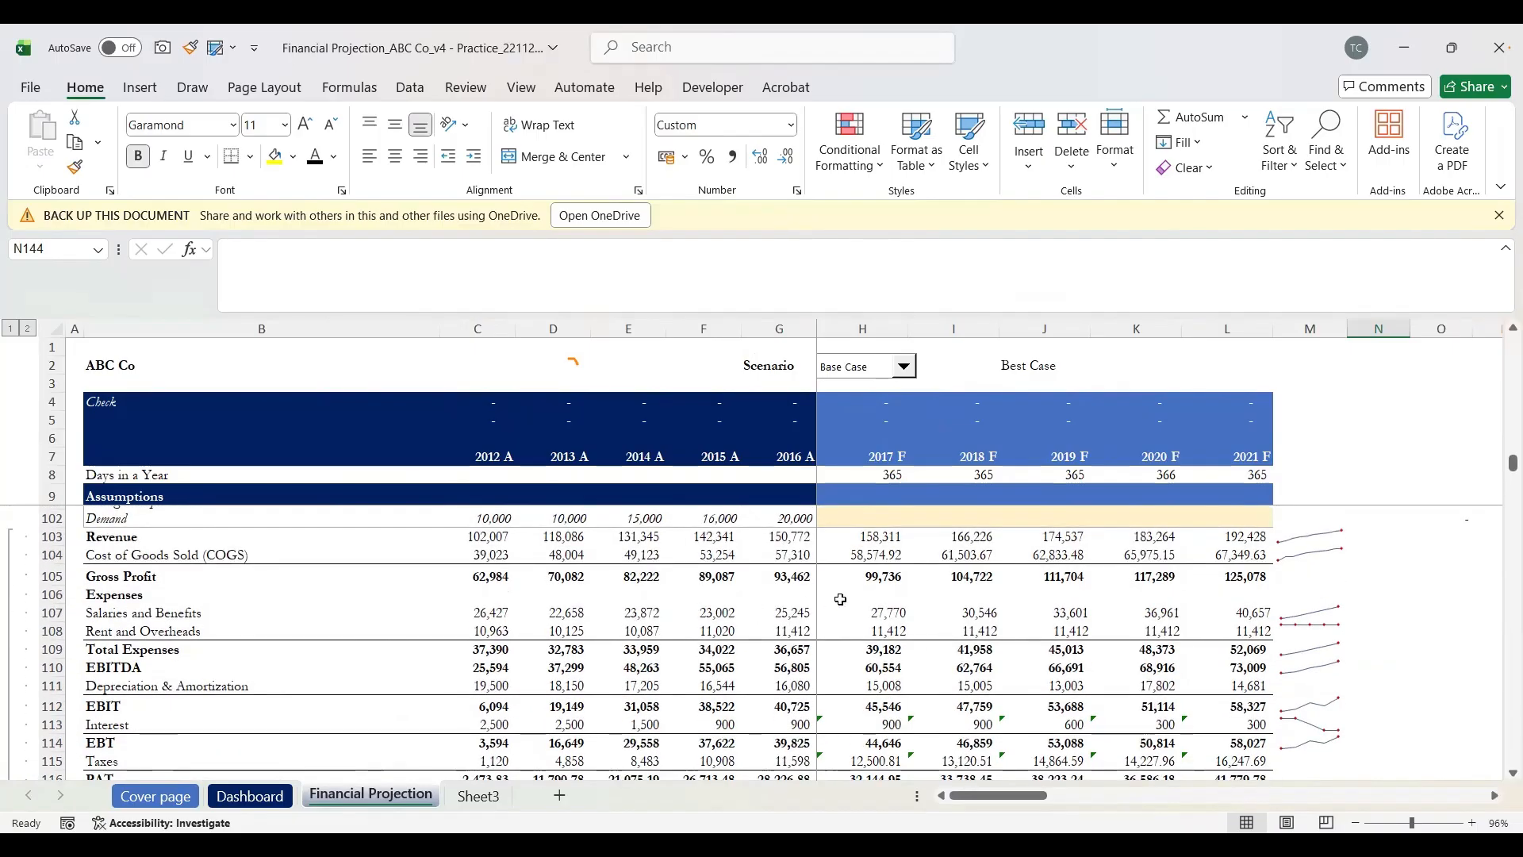
pyautogui.hscroll(-1, 847, 597)
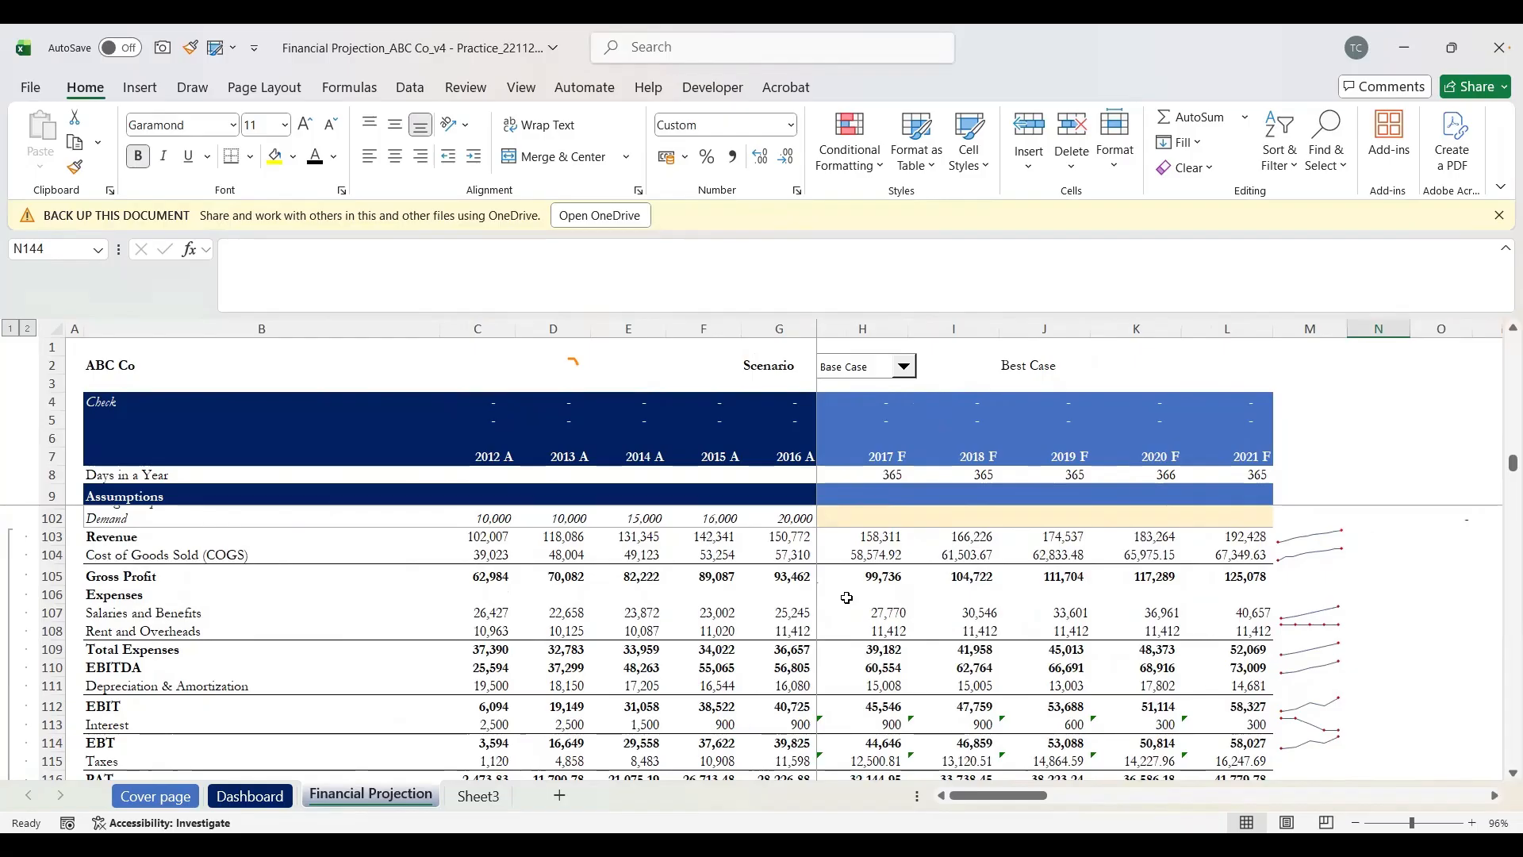
pyautogui.scroll(-3, 846, 597)
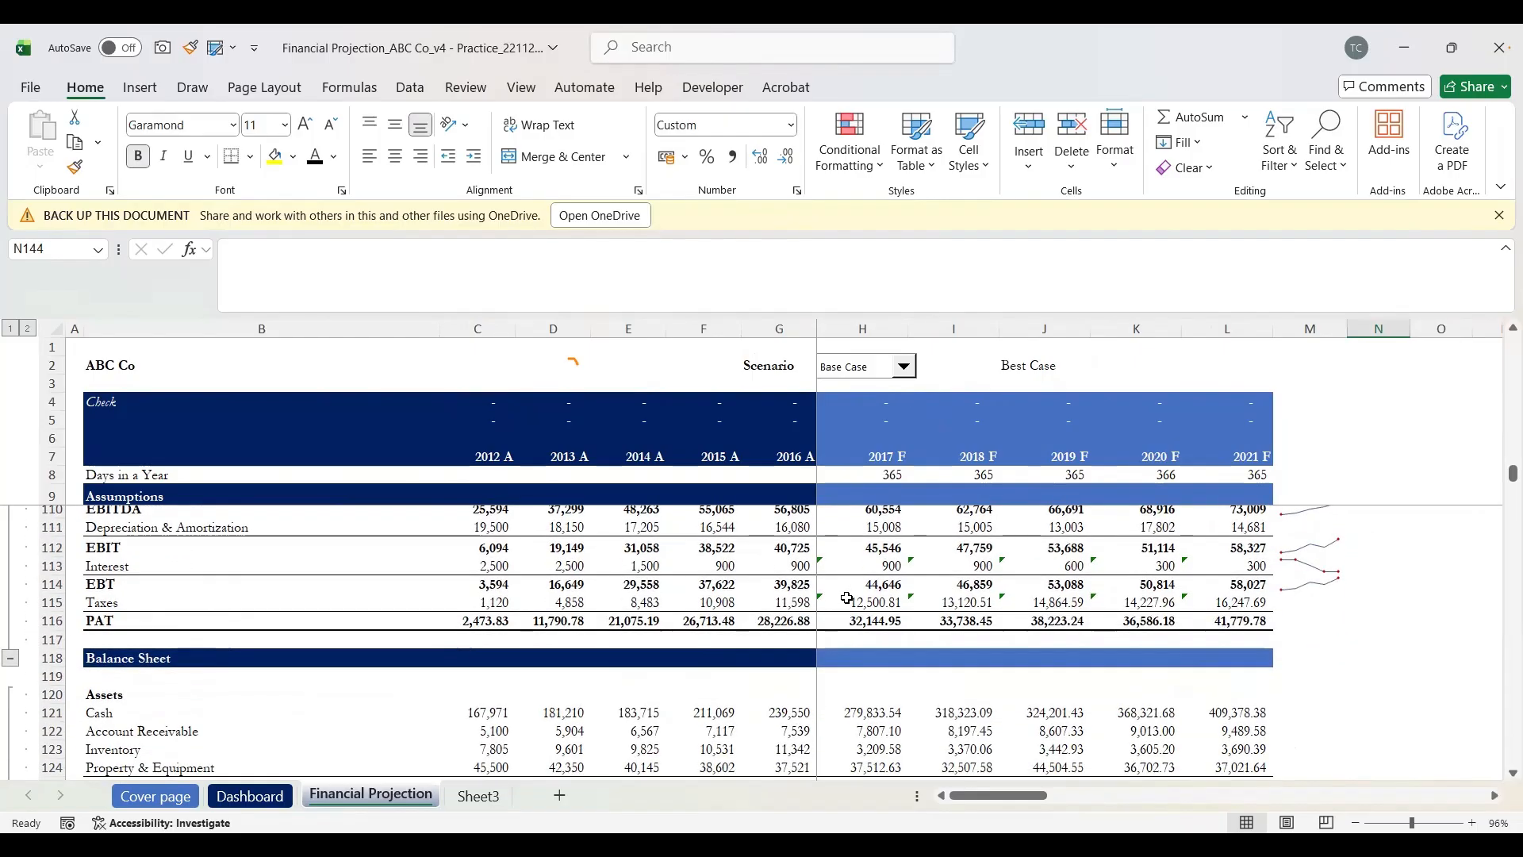
pyautogui.scroll(4, 846, 598)
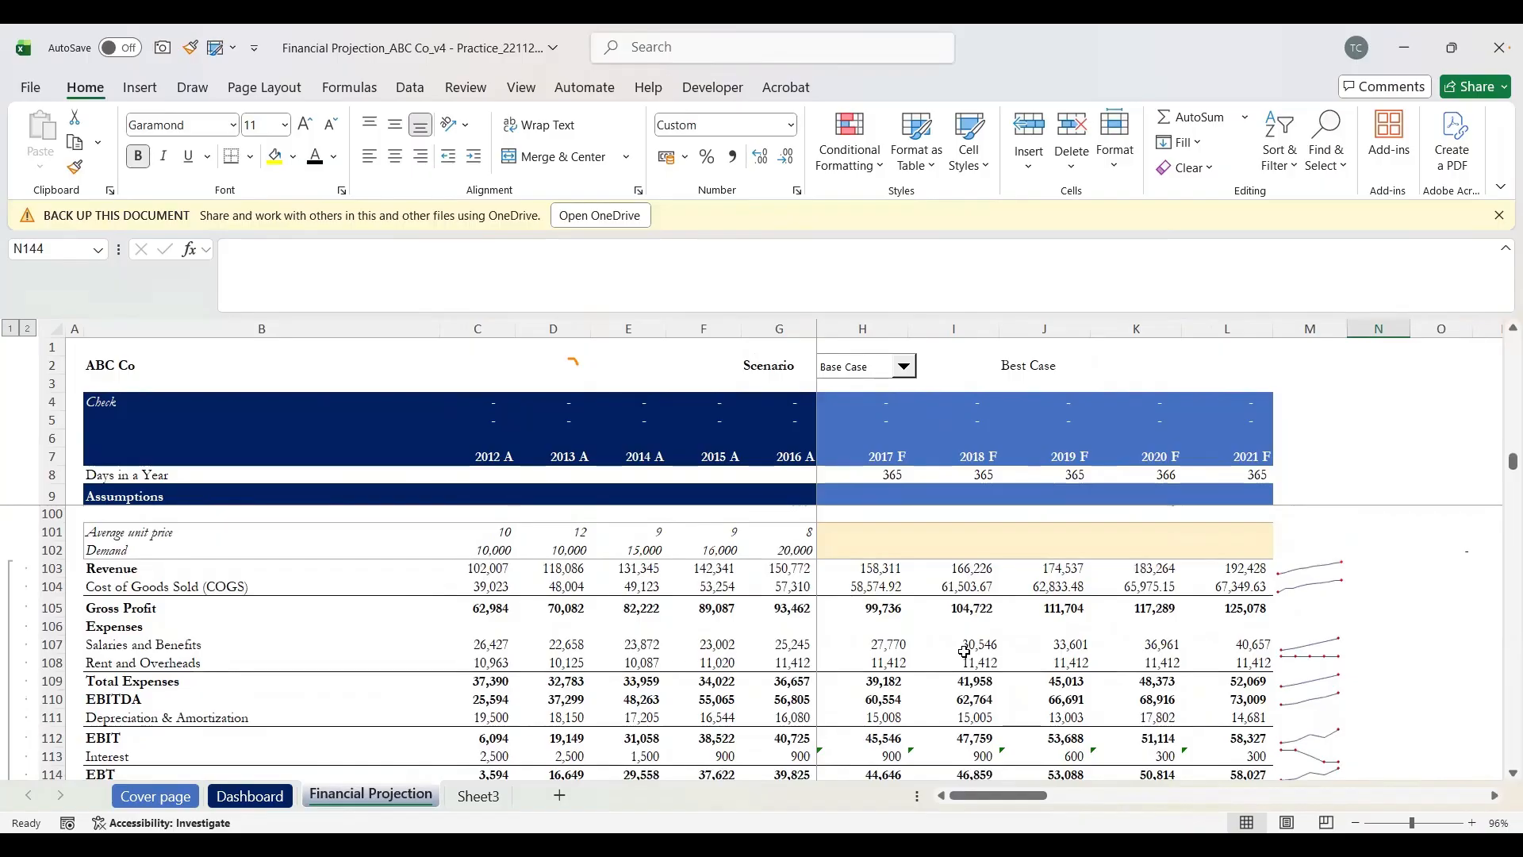
pyautogui.hscroll(-1, 964, 651)
pyautogui.hscroll(1, 965, 652)
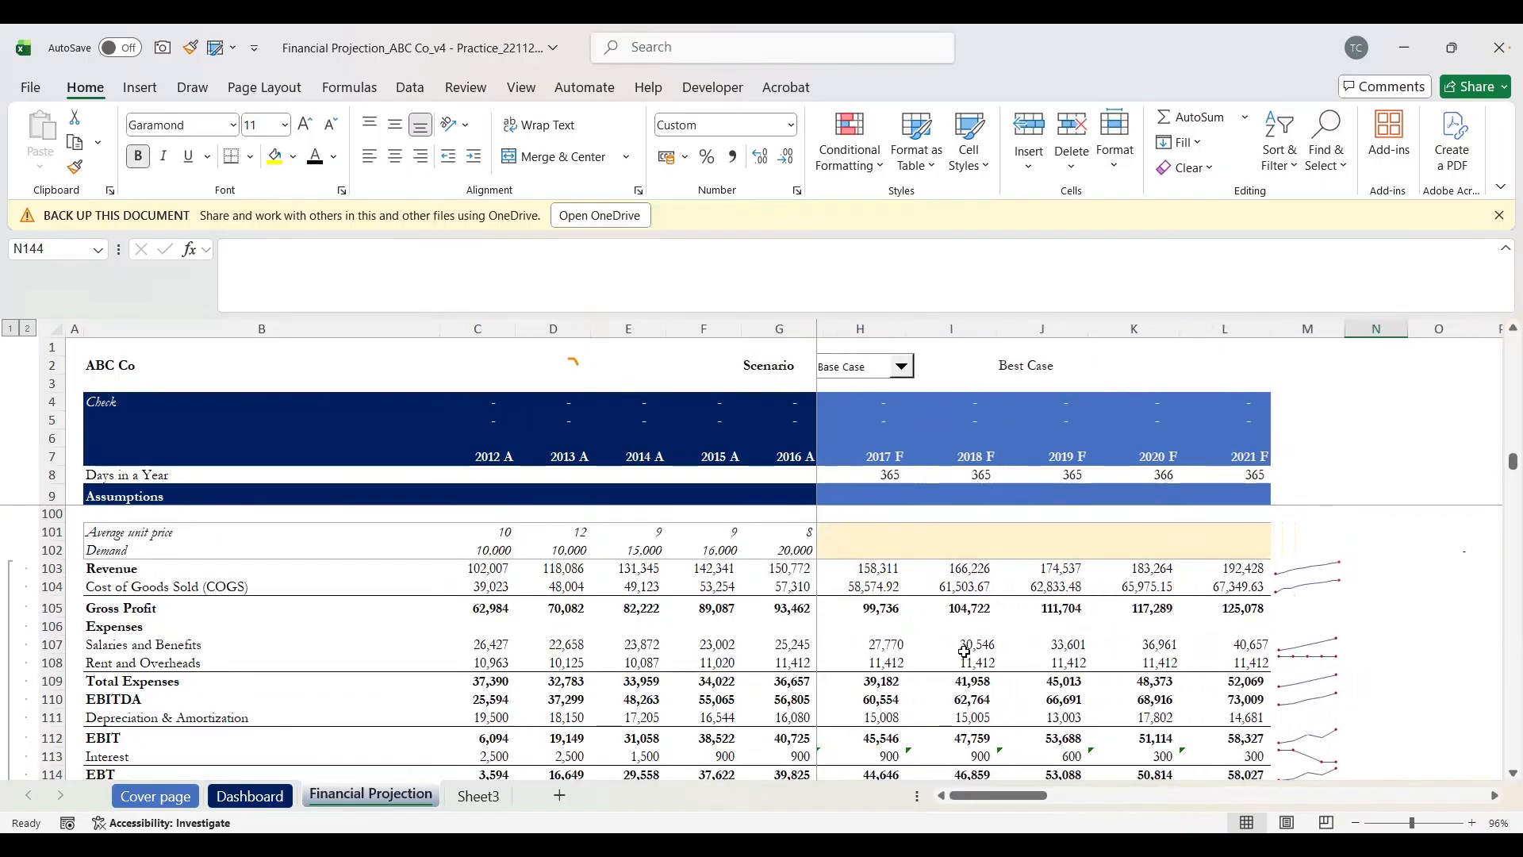
pyautogui.hscroll(1, 965, 651)
pyautogui.hscroll(-1, 965, 651)
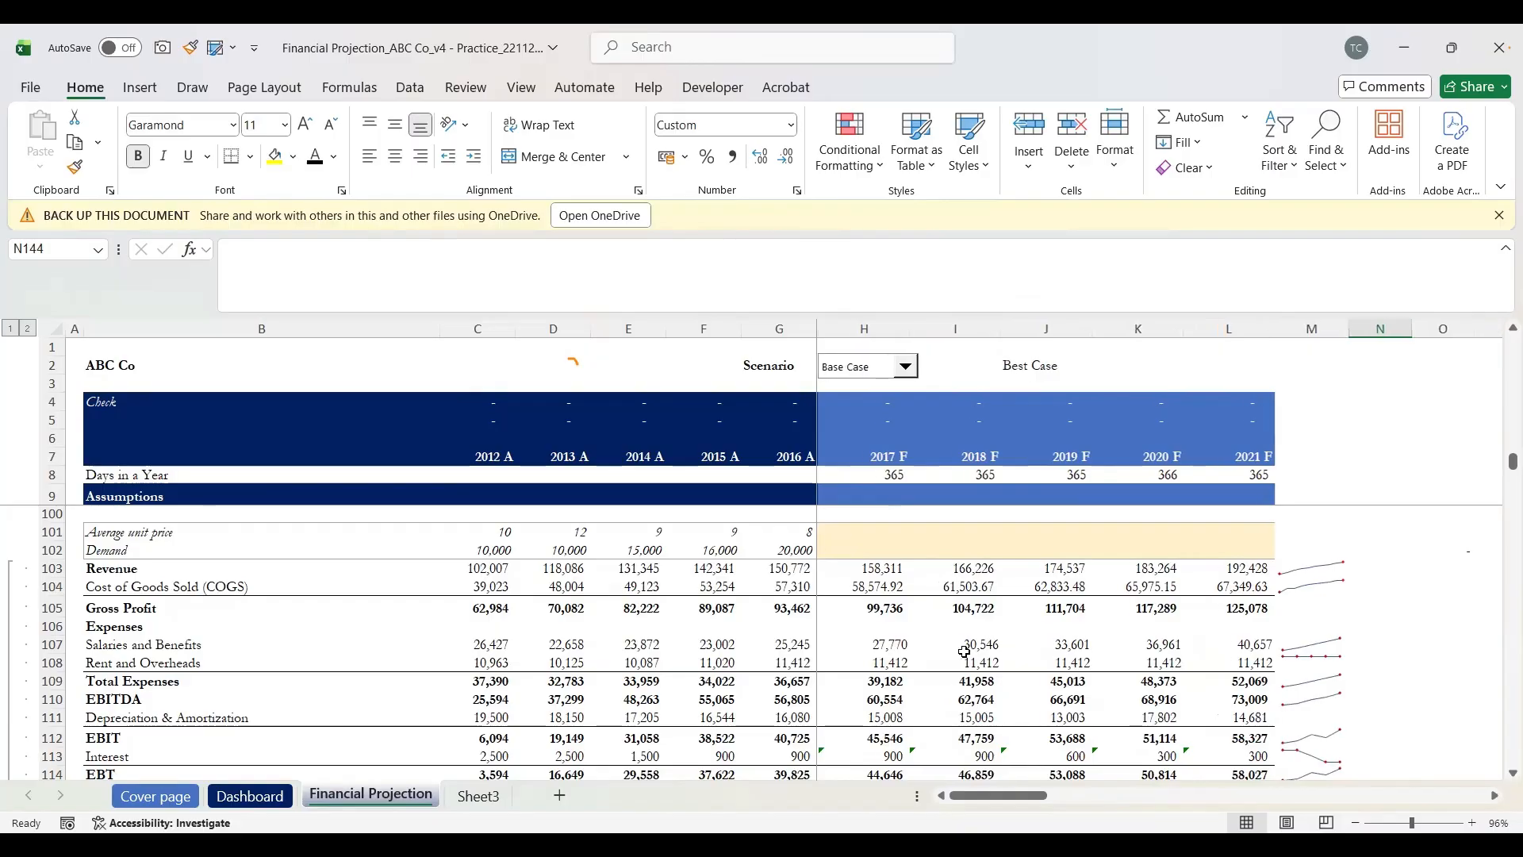
pyautogui.hscroll(1, 964, 651)
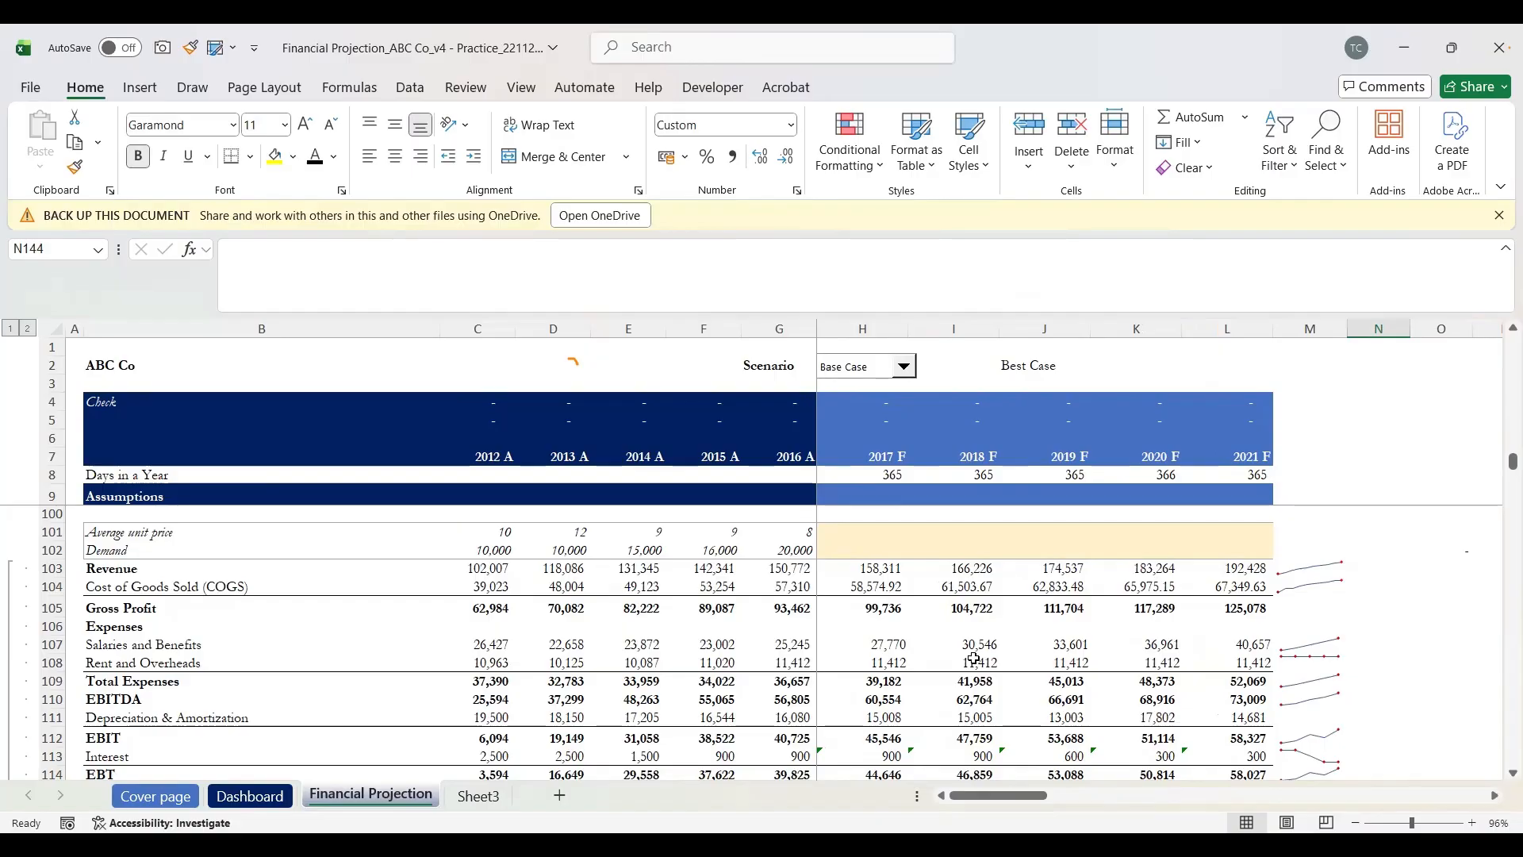
pyautogui.click(246, 797)
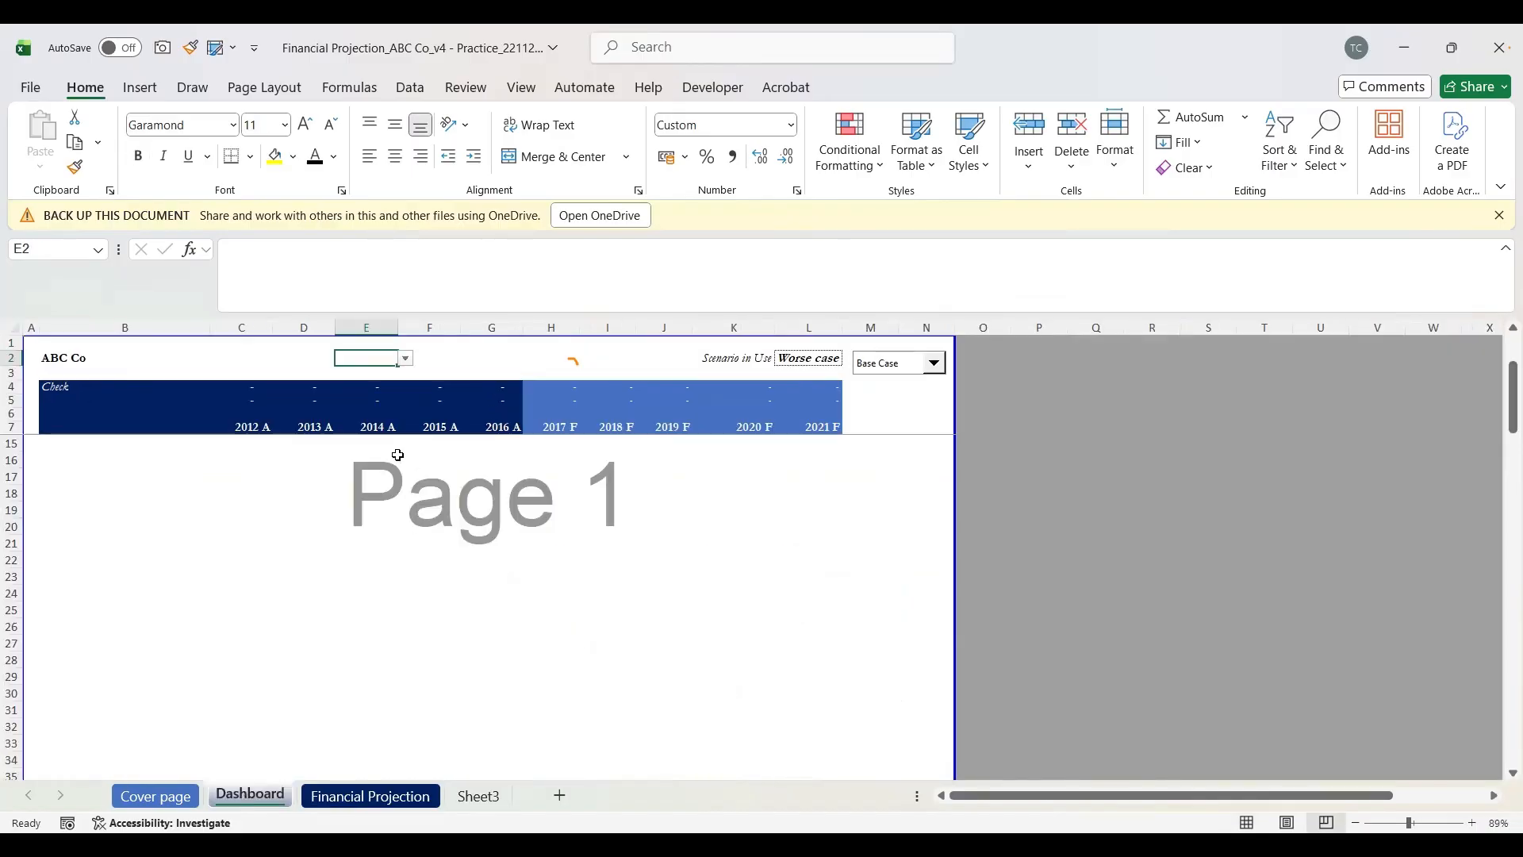
pyautogui.click(412, 798)
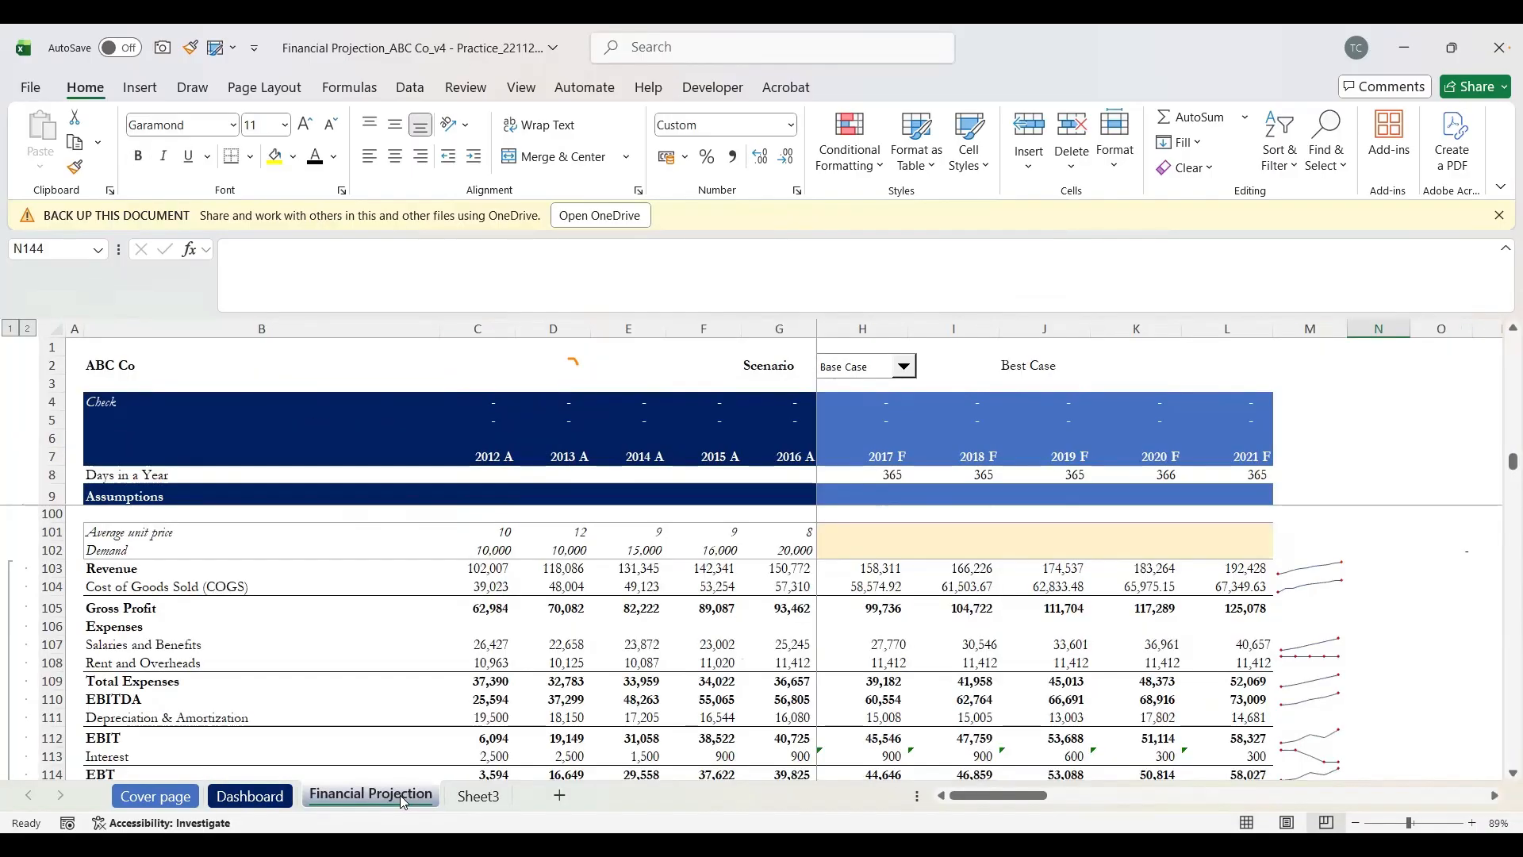